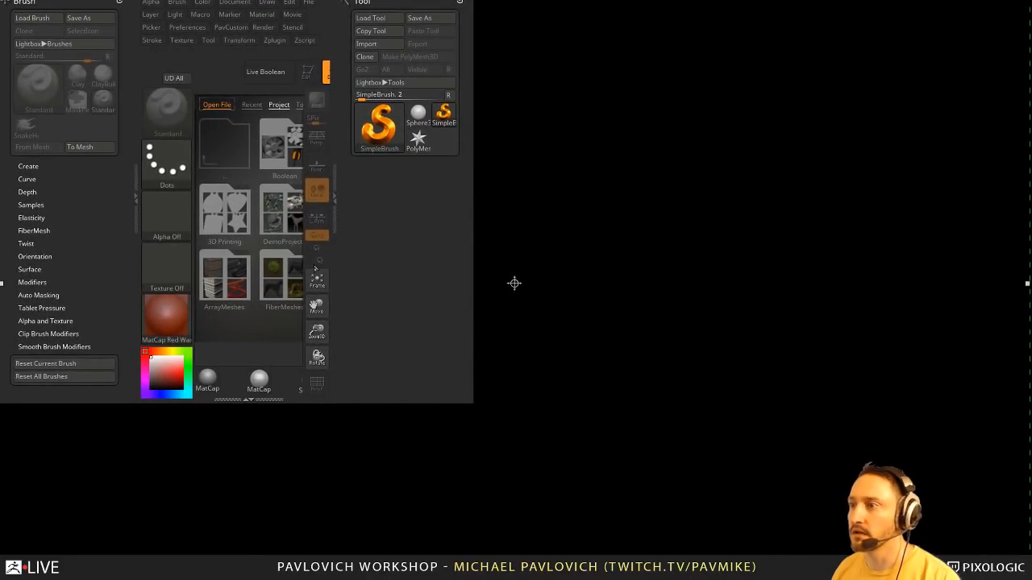
- Enlarge the program window to fill the screen and close the LightBox browser, keeping the Tool palette visible
drag(470, 407, 1031, 556)
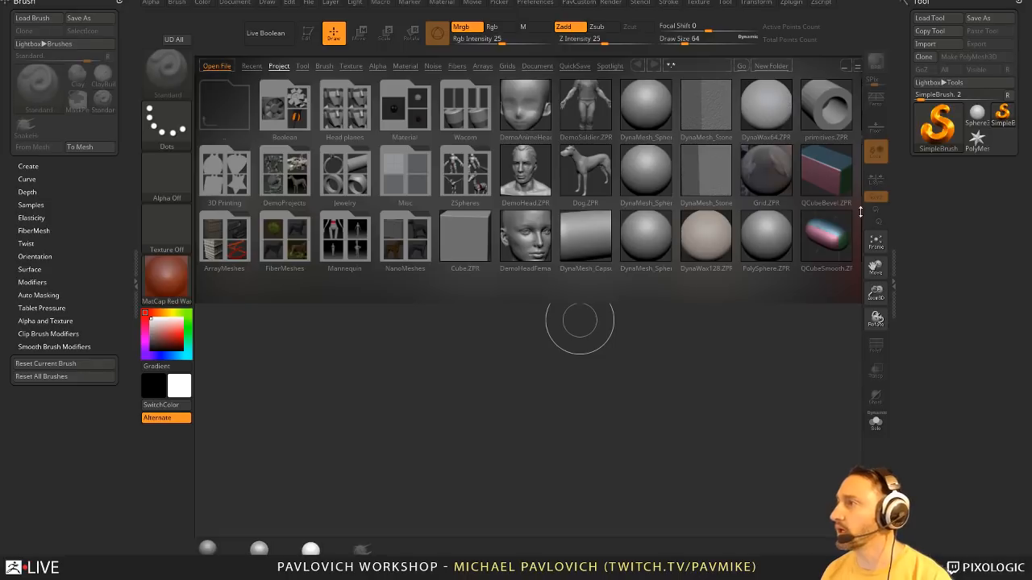
click(896, 229)
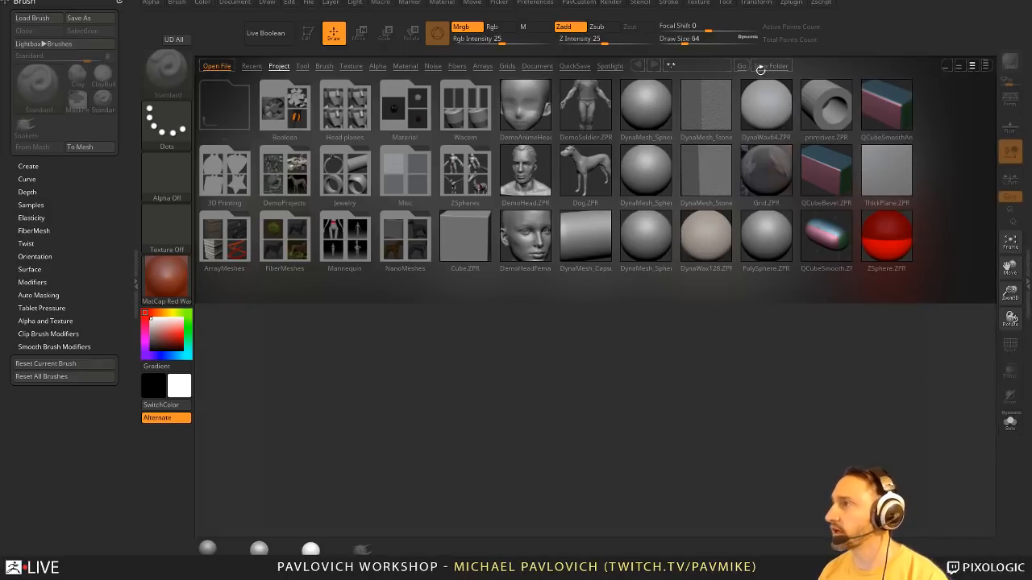
key(comma)
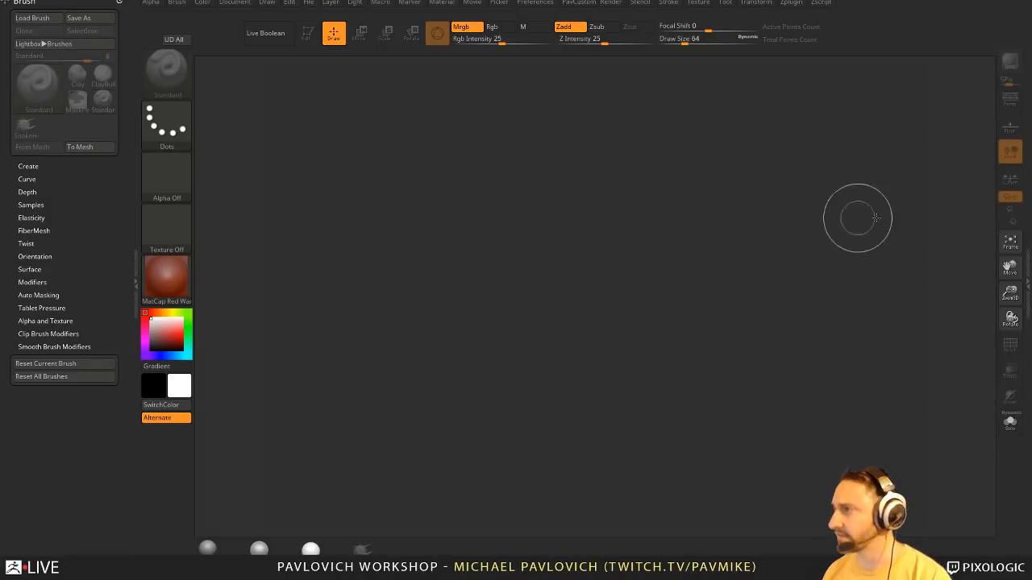
click(1020, 258)
key(bracketright)
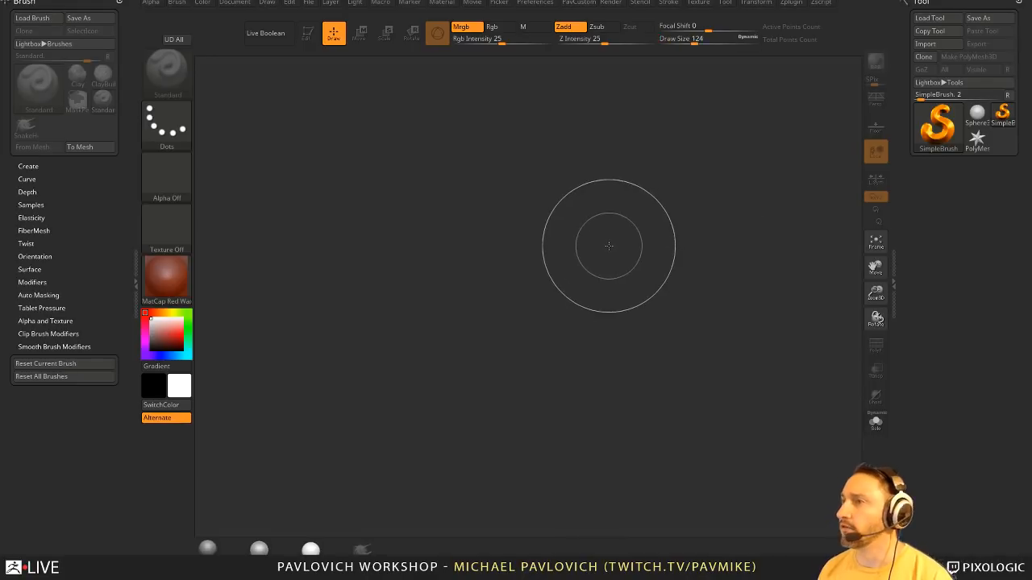
key(bracketleft)
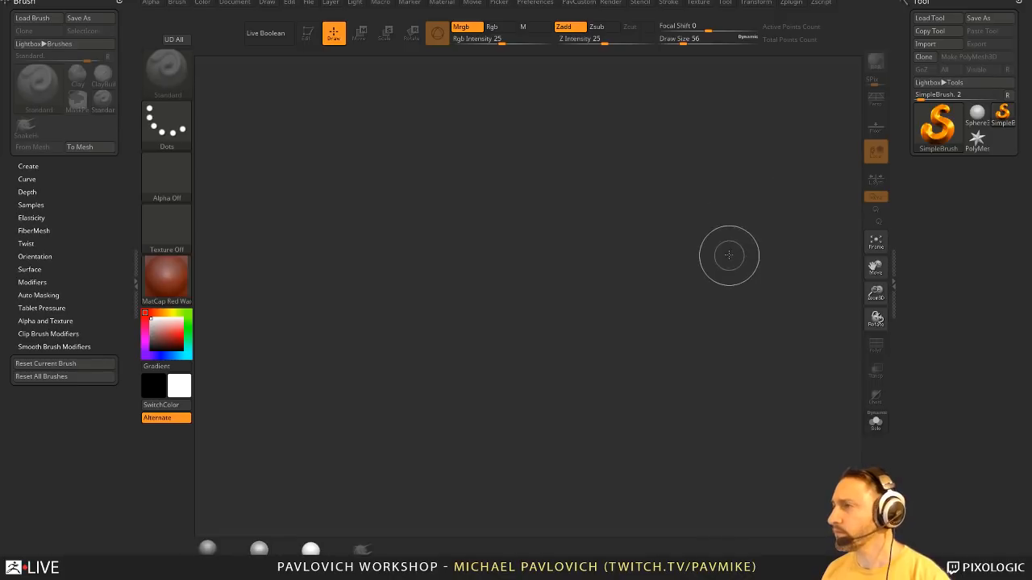
key(s)
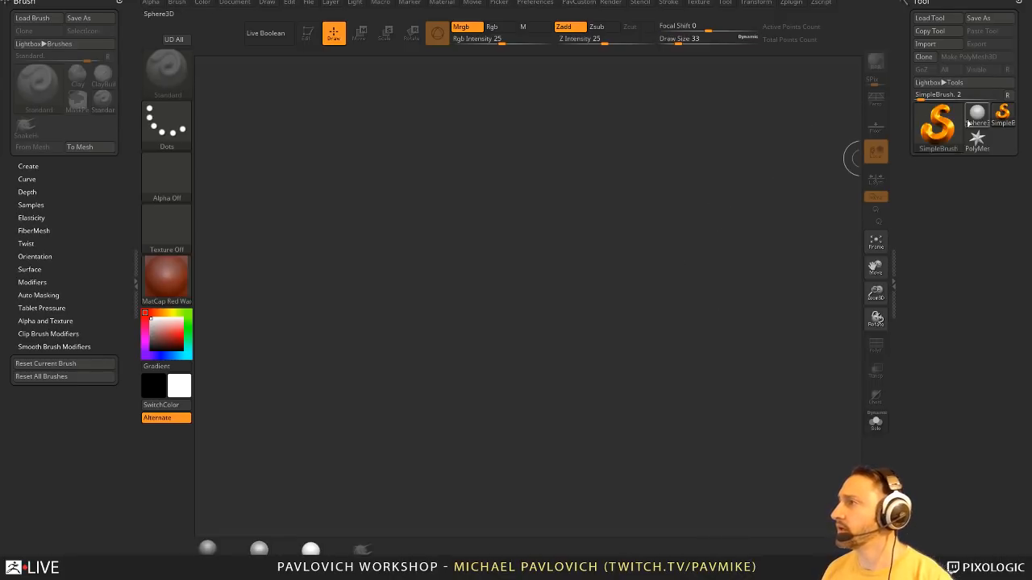
- Draw a Sphere3D on the canvas in Edit mode and give it the MatCap Gray material
click(977, 115)
drag(465, 306, 503, 435)
click(308, 34)
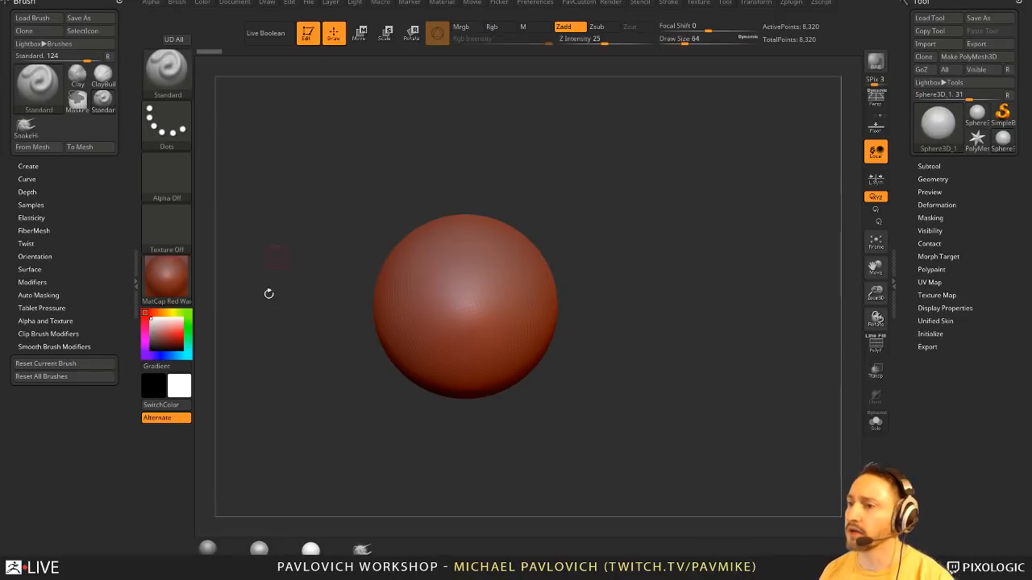
click(208, 549)
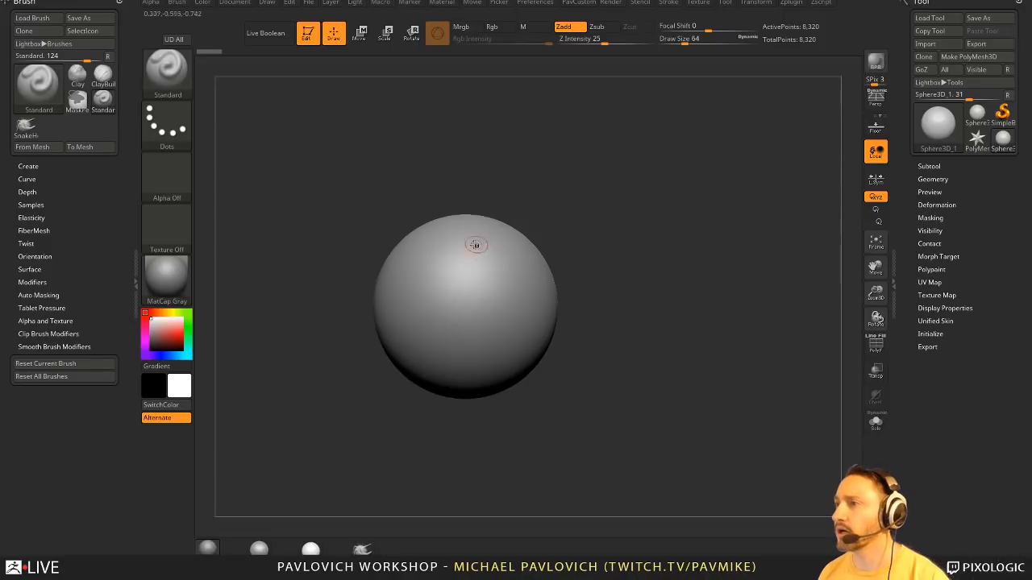
- Set the draw size to 192 and stretch the sphere into a long ellipsoid
key(shift)
shift+drag(576, 193, 589, 219)
key(s)
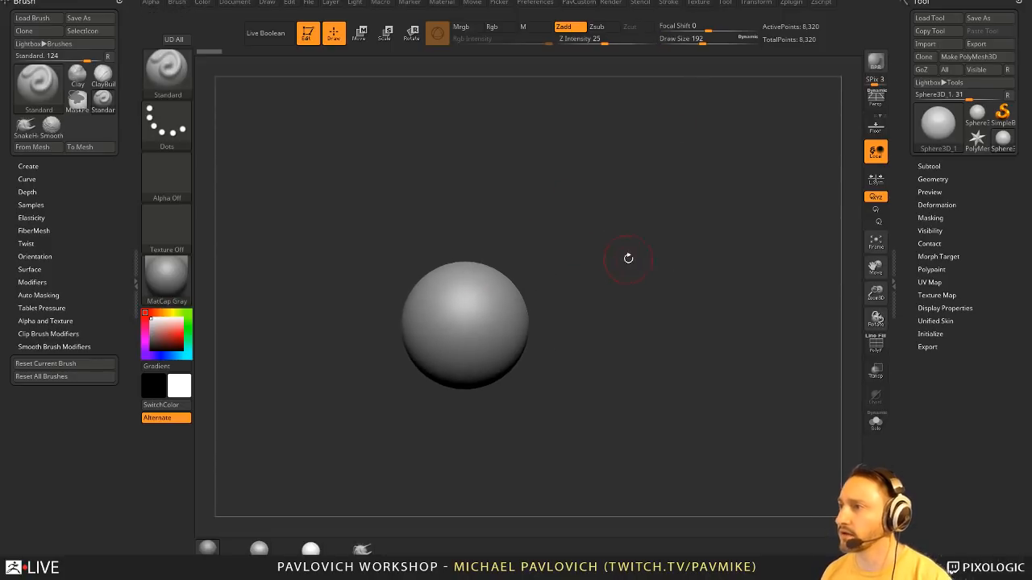
alt+drag(628, 258, 619, 238)
key(w)
drag(539, 311, 577, 321)
drag(501, 328, 574, 334)
key(q)
mouse_move(689, 252)
mouse_down()
mouse_move(670, 265)
mouse_move(699, 243)
mouse_up()
- Convert the ellipsoid to a PolyMesh3D and remesh it with DynaMesh, using Blur 0 and the Project option
key(space)
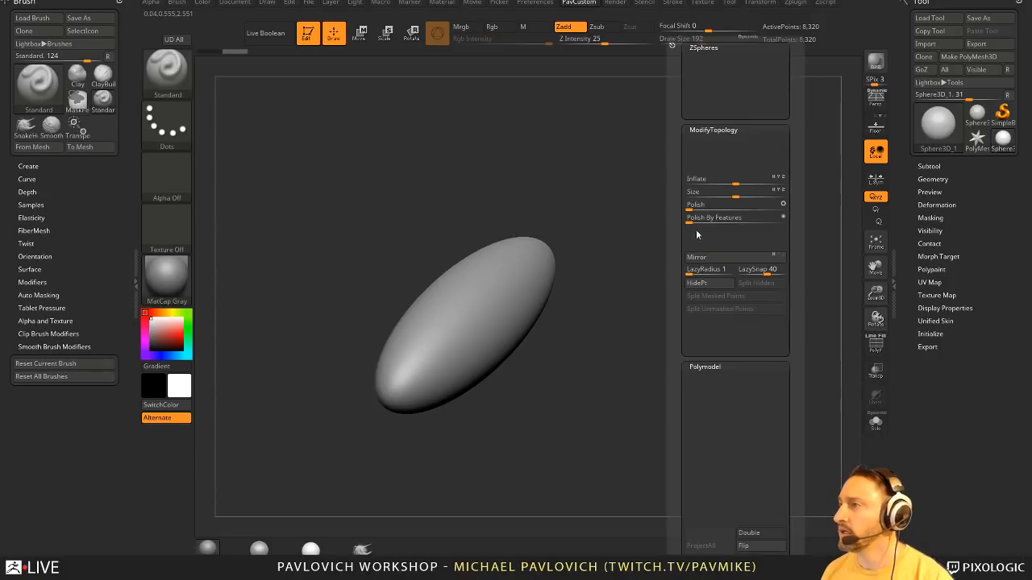
click(968, 57)
key(space)
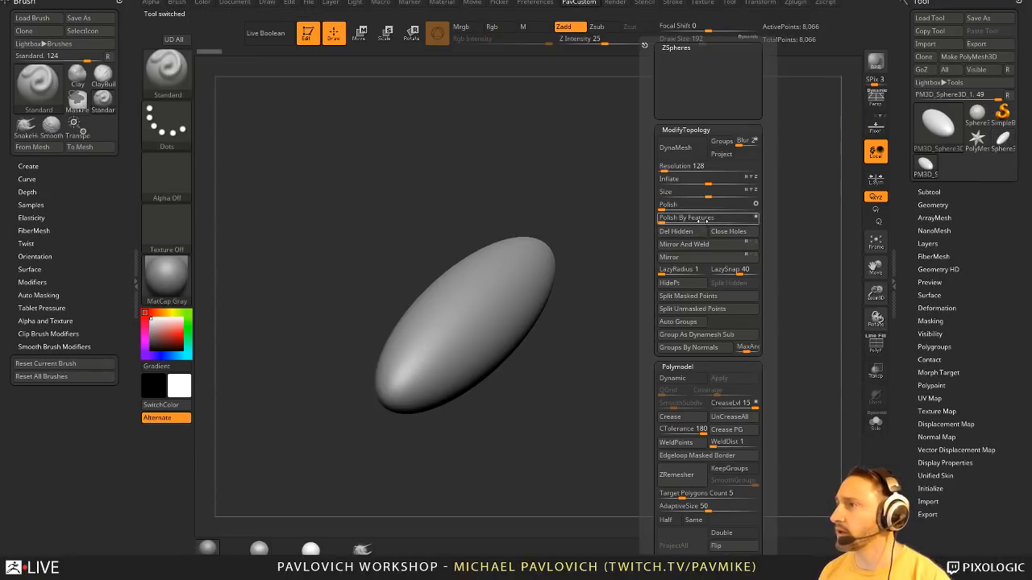
click(740, 146)
text(0)
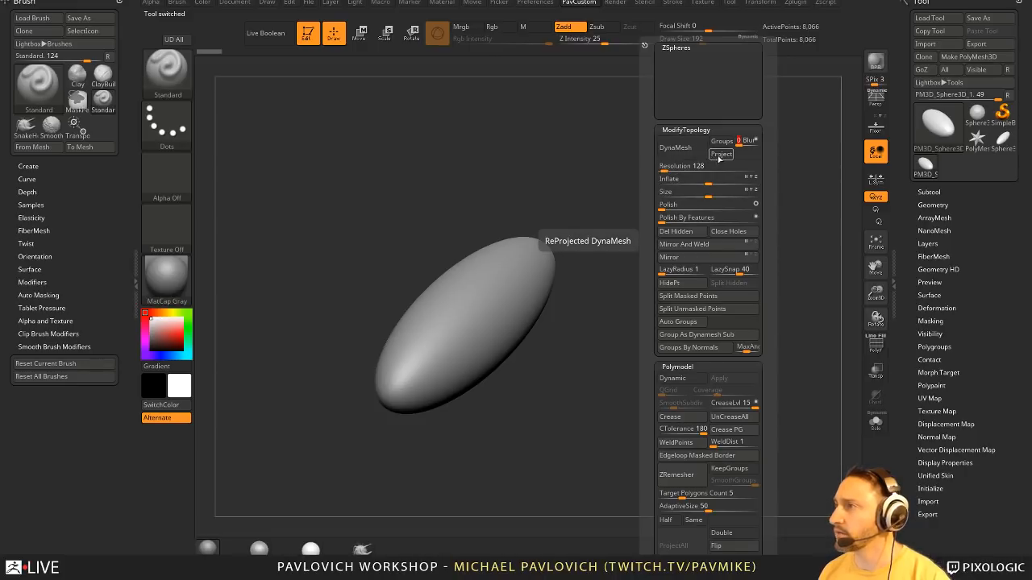
click(719, 156)
- Show the polyframe on the ellipsoid and try a ClipCurve cut along its length
mouse_move(650, 249)
mouse_down()
mouse_move(697, 327)
mouse_move(659, 330)
mouse_up()
key(ctrl+shift)
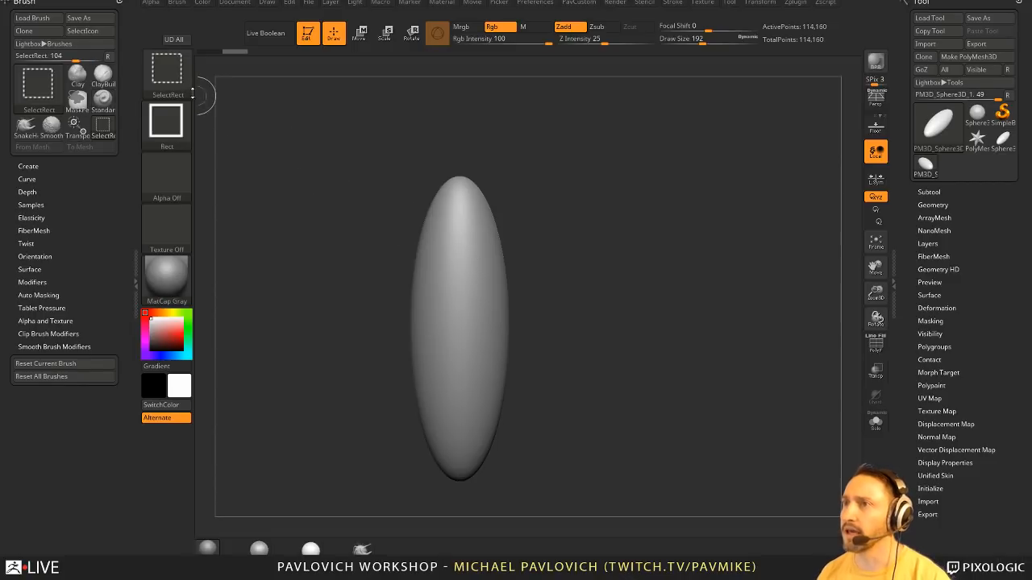
click(166, 68)
click(269, 132)
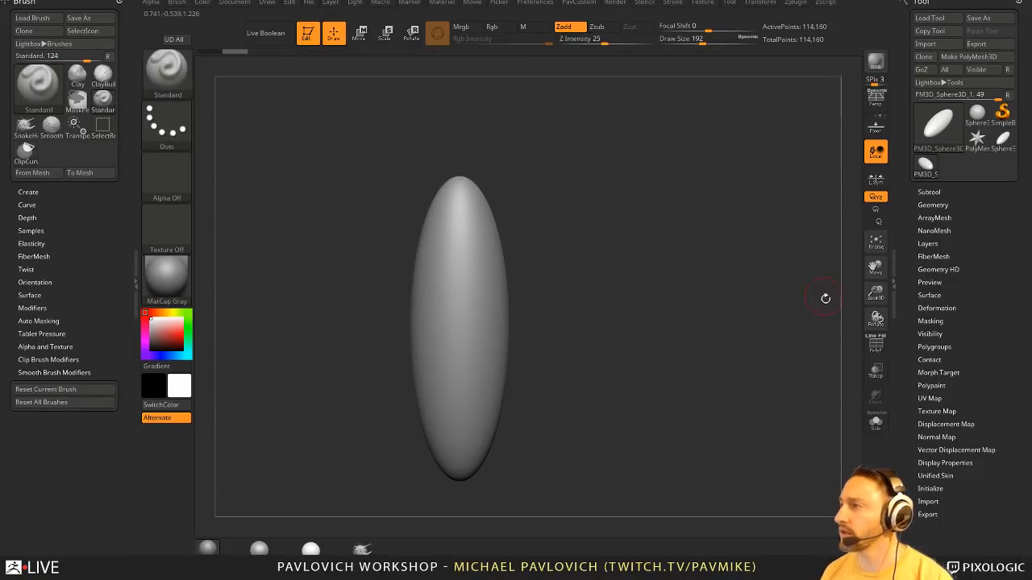
key(shift+f)
key(f)
mouse_move(397, 153)
ctrl+shift+mouse_down()
mouse_move(458, 262)
mouse_move(484, 230)
mouse_move(500, 516)
ctrl+shift+mouse_up()
mouse_move(682, 309)
mouse_down()
mouse_move(631, 298)
mouse_move(564, 161)
mouse_move(582, 330)
mouse_move(643, 338)
mouse_move(649, 318)
mouse_up()
- Try to cut off one side of the ellipsoid with the TrimCurve brush, inspect the cut face and undo it
ctrl+shift+click(184, 77)
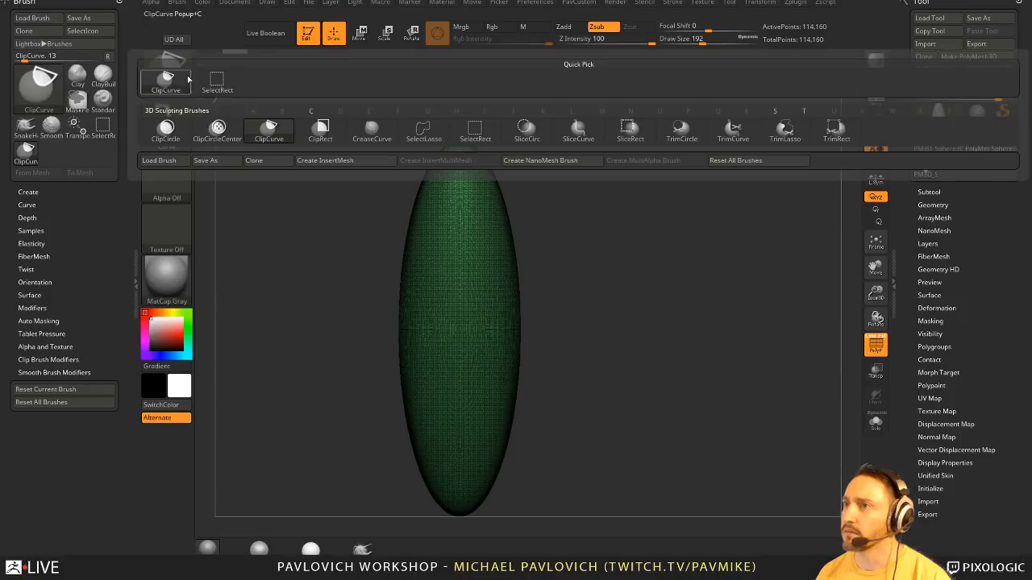
click(732, 133)
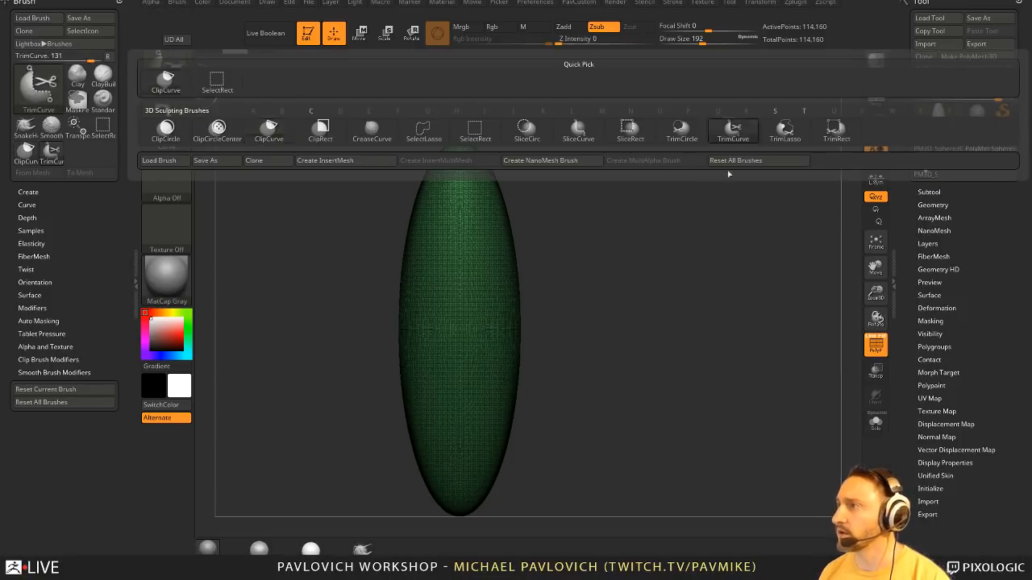
mouse_move(426, 121)
ctrl+shift+mouse_down()
mouse_move(483, 387)
mouse_move(482, 493)
ctrl+shift+mouse_up()
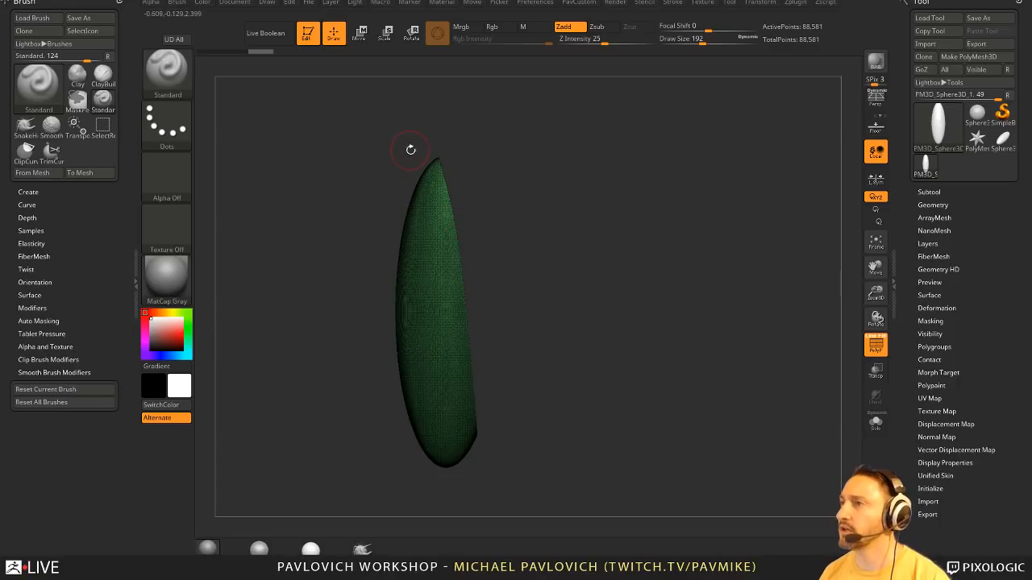
drag(438, 148, 497, 209)
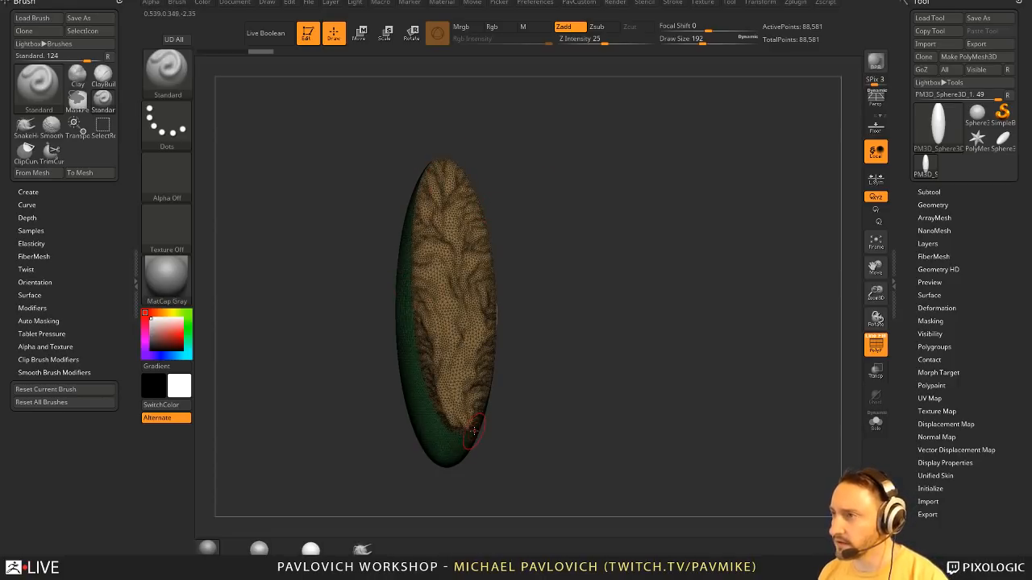
drag(518, 368, 509, 256)
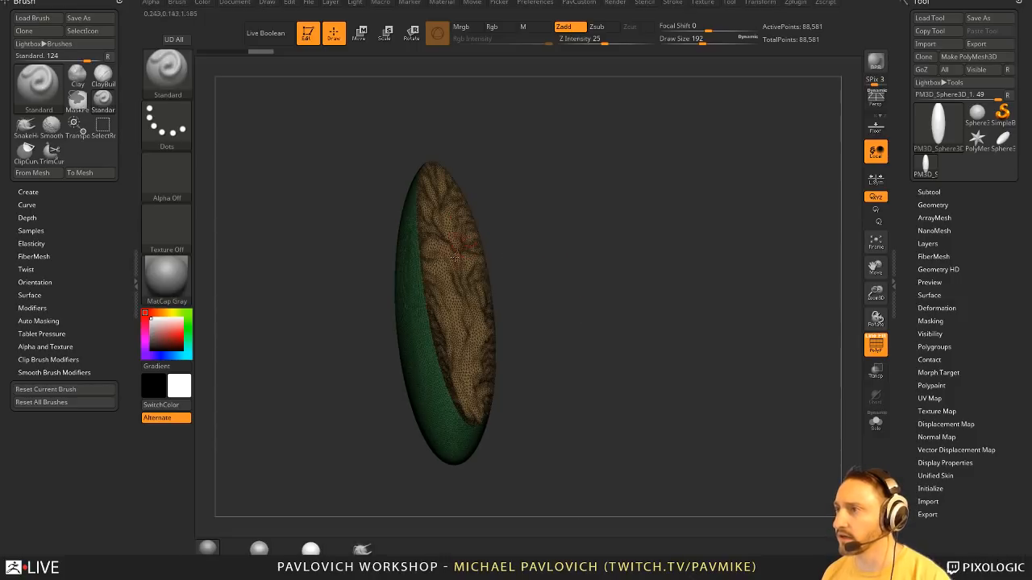
key(ctrl+z)
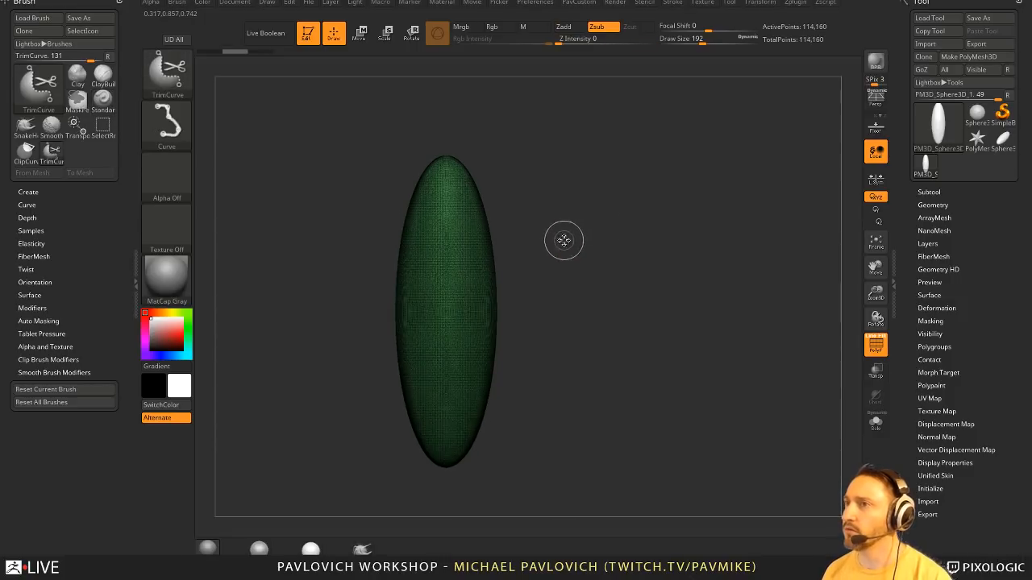
- Switch back to the ClipCurve brush and open its clipping options
key(ctrl+shift+space)
ctrl+shift+click(172, 74)
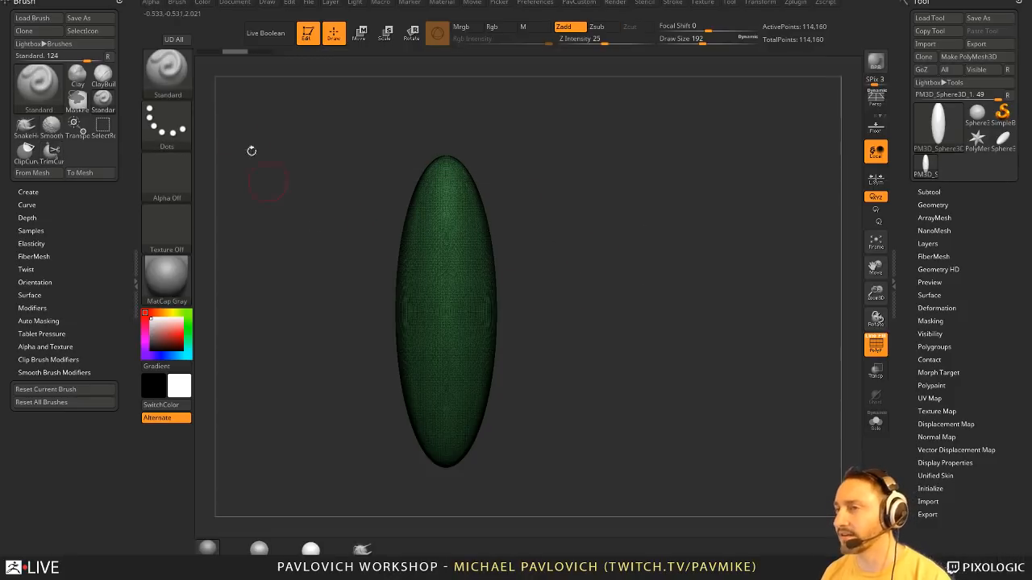
key(ctrl+shift)
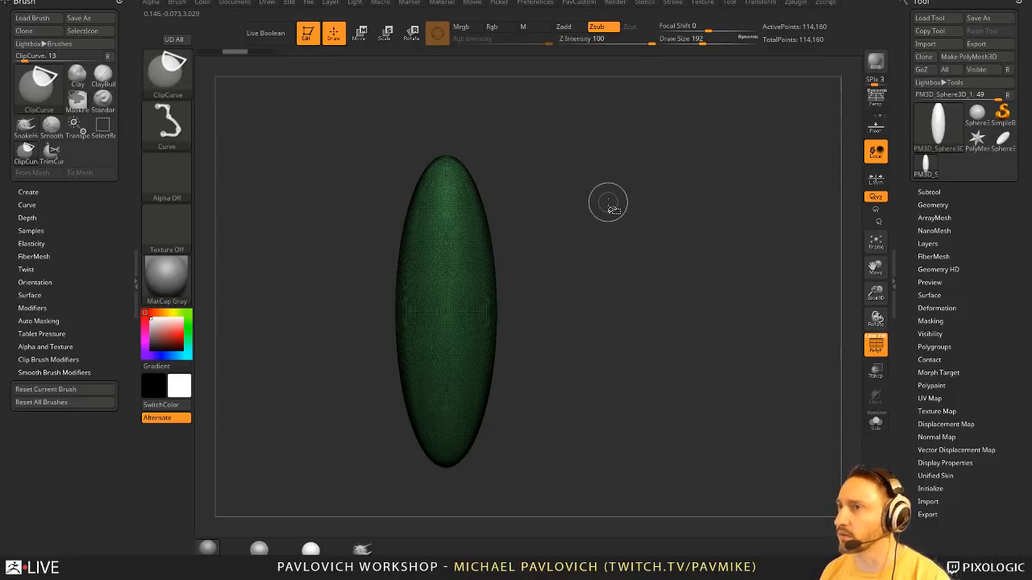
key(ctrl+shift+space)
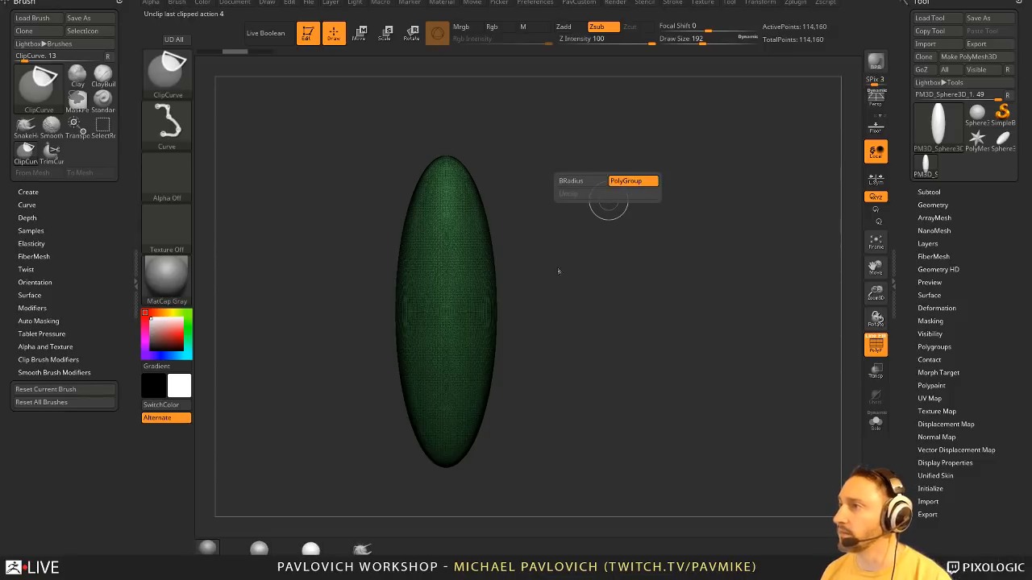
- Try to flatten the ellipsoid's side with a lengthwise ClipCurve cut and inspect the clipped shape
ctrl+shift+drag(452, 134, 473, 488)
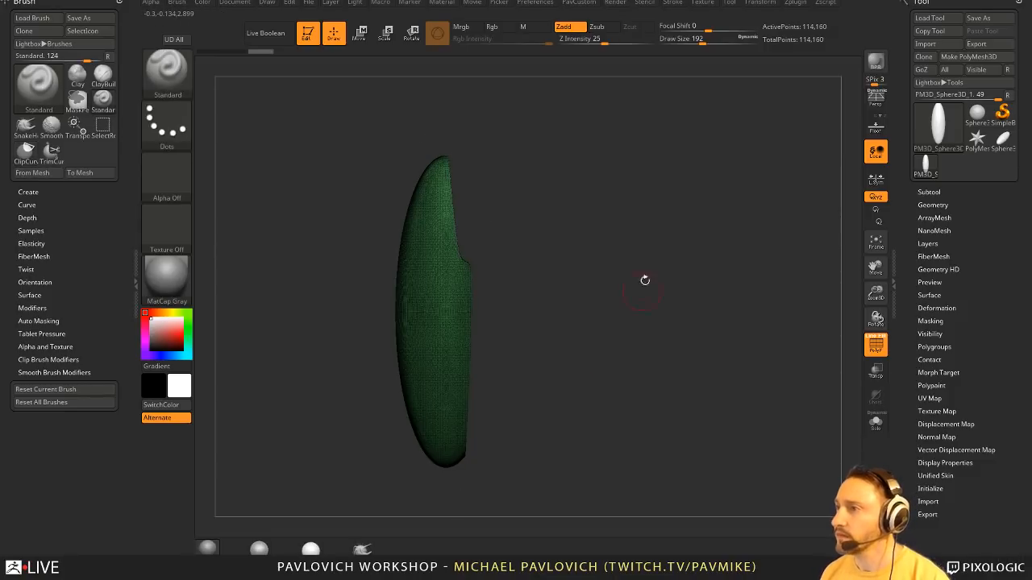
drag(668, 253, 622, 154)
drag(629, 311, 577, 213)
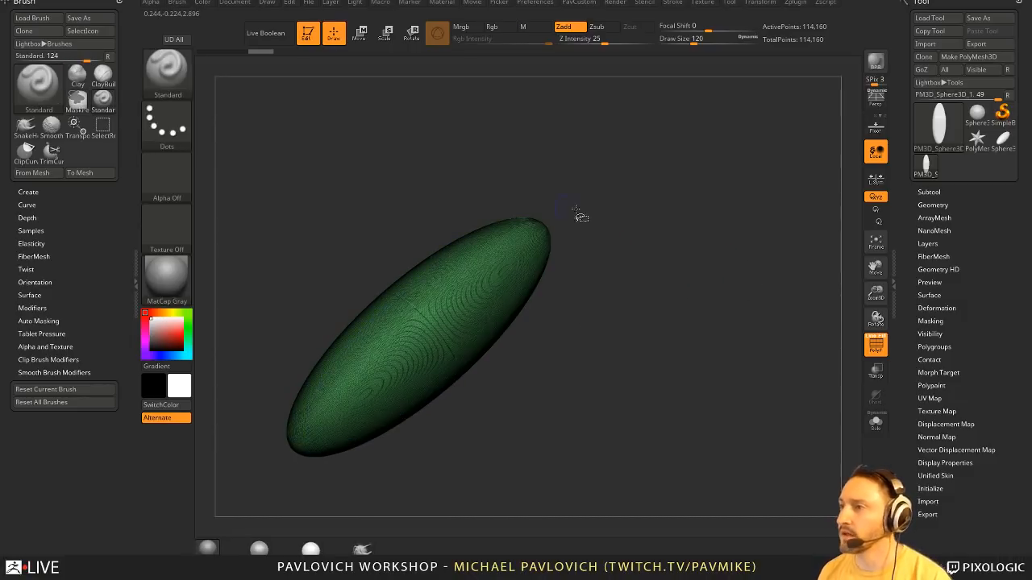
- Flatten one long side of the ellipsoid with a straight ClipCurve cut from end to end
key(ctrl+shift+space)
mouse_move(561, 294)
mouse_down()
mouse_move(707, 263)
mouse_move(620, 242)
mouse_up()
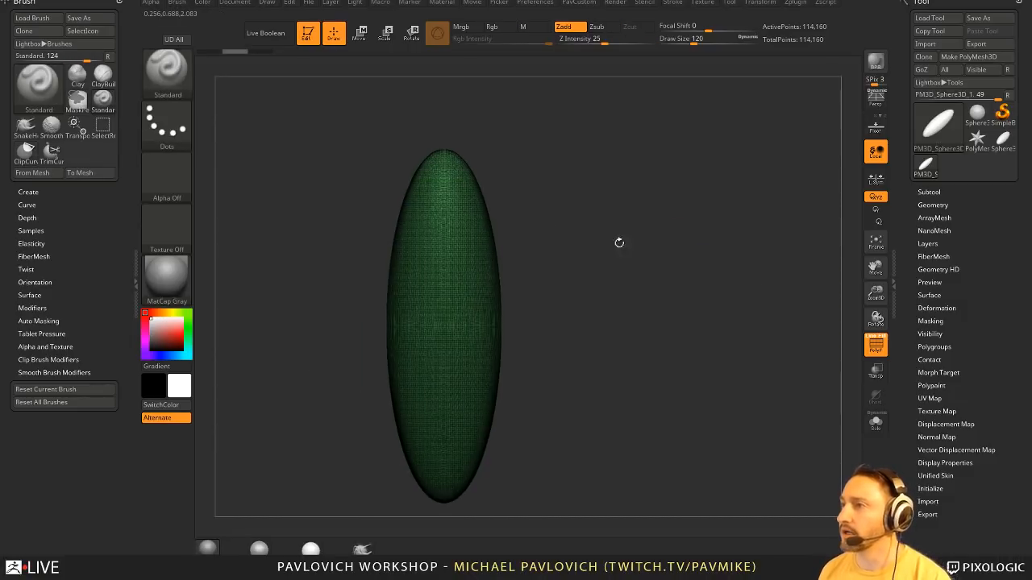
mouse_move(465, 134)
ctrl+shift+mouse_down()
mouse_move(482, 242)
mouse_move(451, 478)
mouse_move(472, 443)
ctrl+shift+mouse_up()
mouse_move(675, 362)
mouse_down()
mouse_move(651, 246)
mouse_move(716, 290)
mouse_move(714, 269)
mouse_move(685, 290)
mouse_up()
- Activate the Move brush and hide the polyframe's wire lines on the clipped shape
key(s)
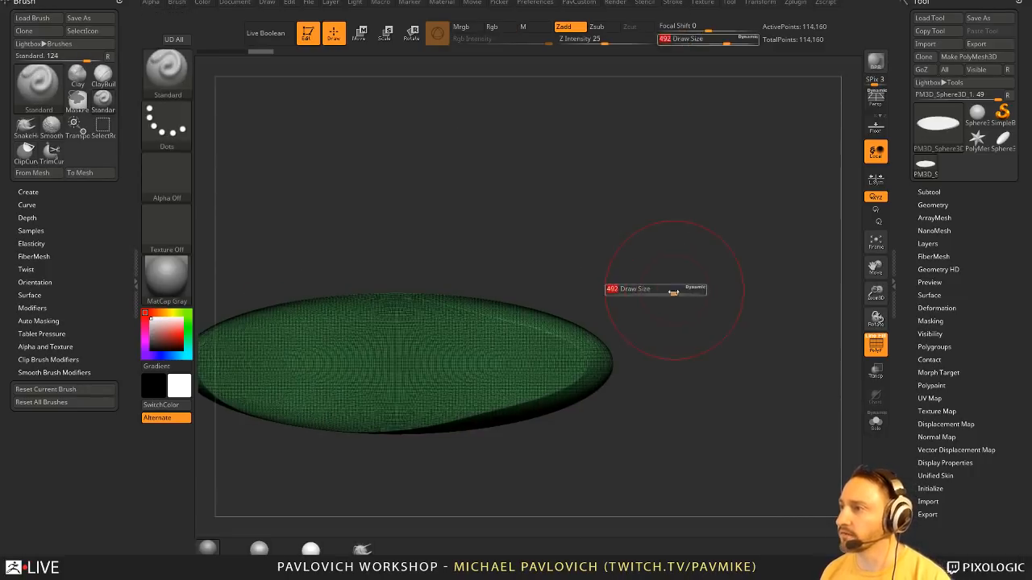
key(b)
key(m)
key(v)
click(876, 345)
drag(804, 330, 699, 333)
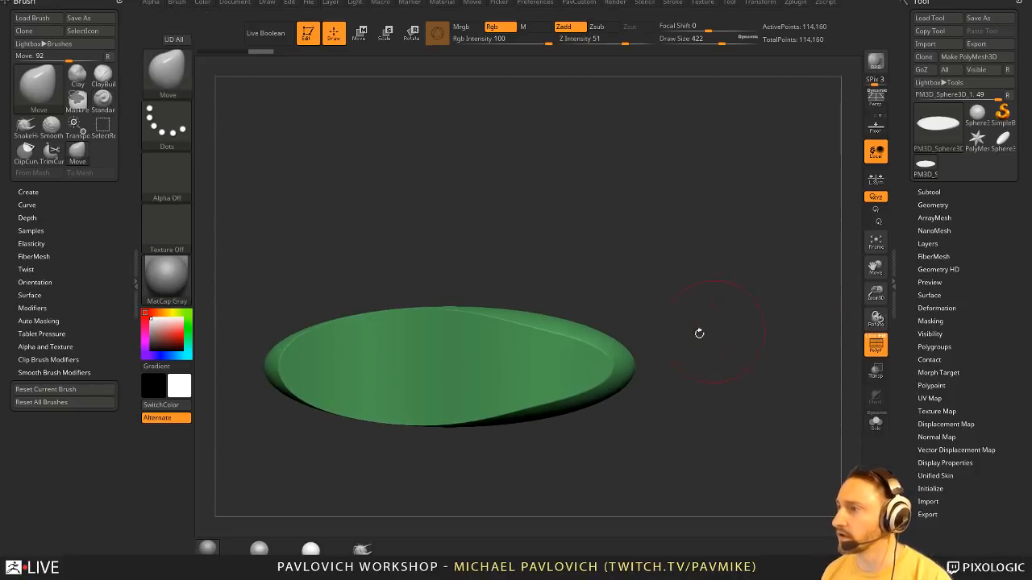
- Set the draw size to 704 and pull the upper edge near one end of the shape up into a rounded bump
key(s)
click(535, 2)
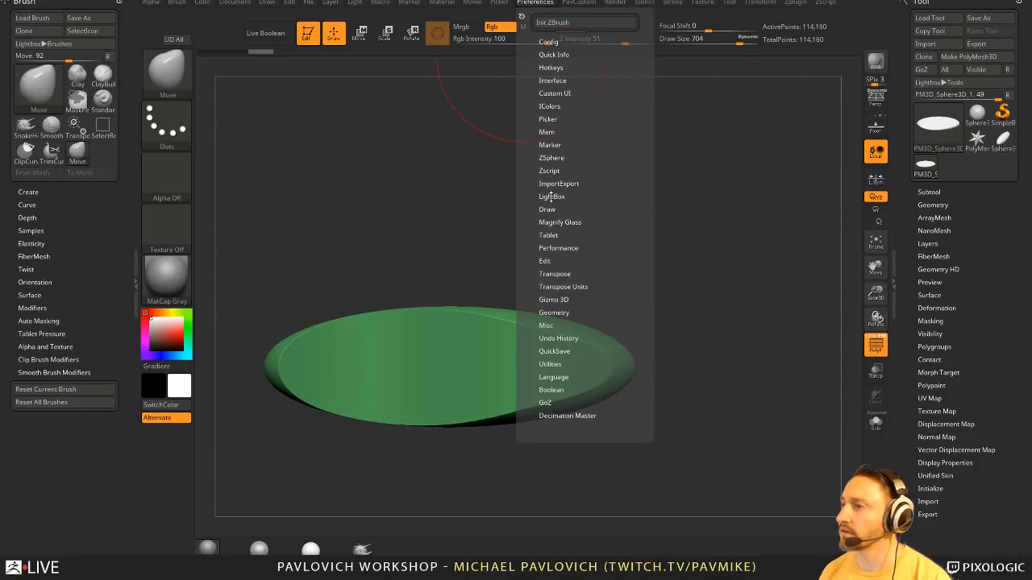
click(548, 262)
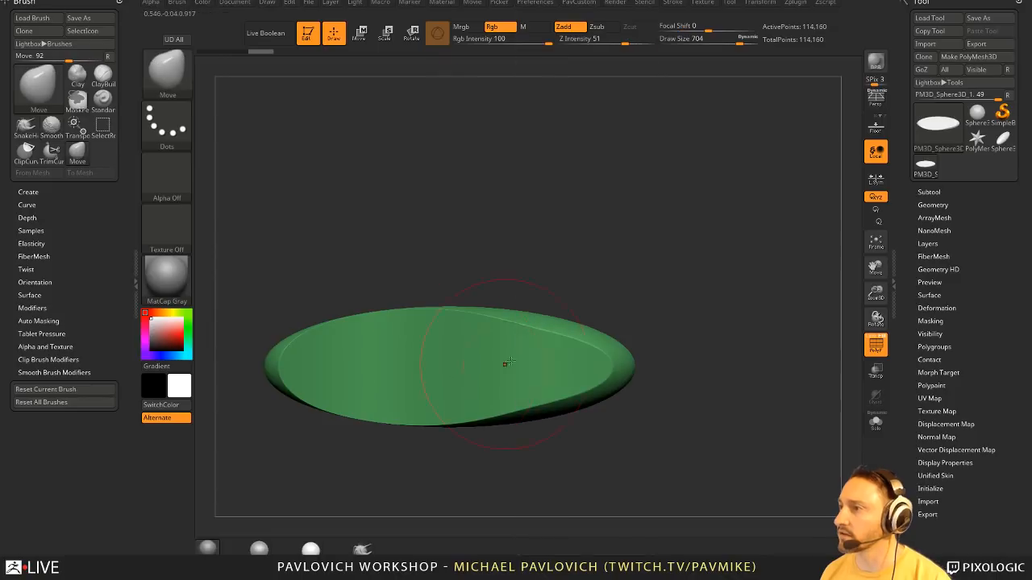
drag(556, 331, 577, 289)
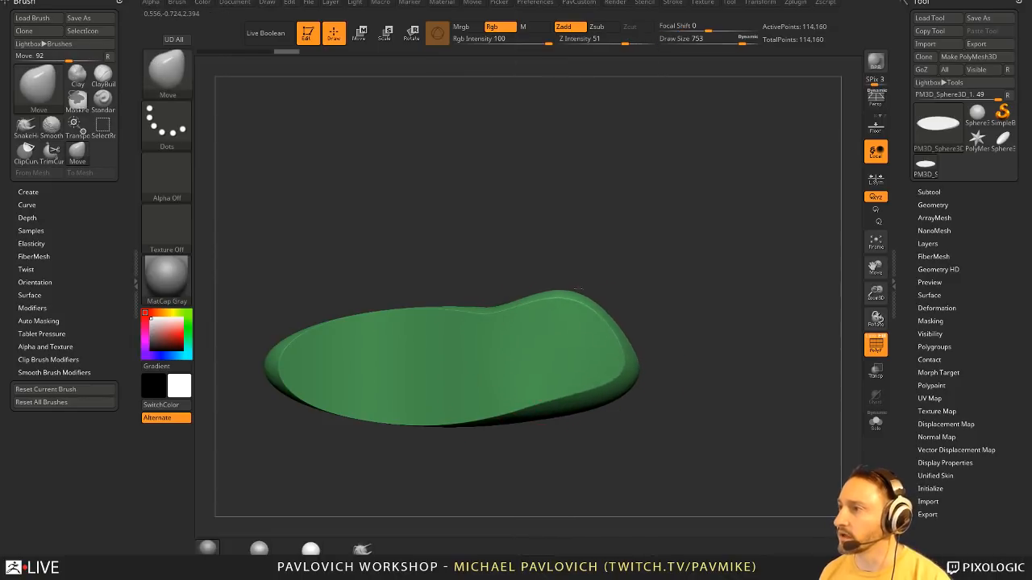
drag(663, 249, 692, 355)
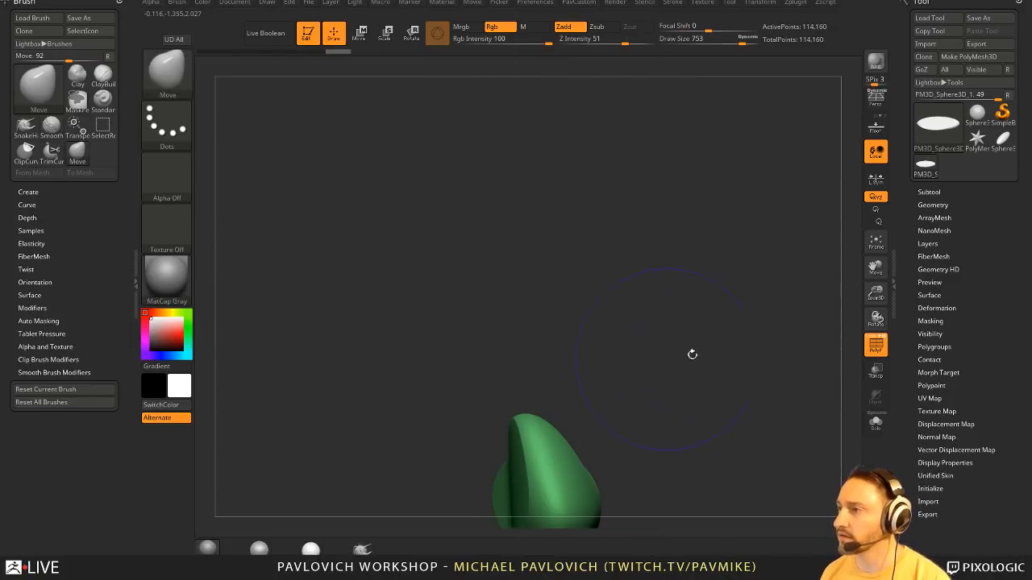
- Clip the raised end of the shape with a diagonal ClipCurve cut
mouse_move(751, 303)
mouse_down()
mouse_move(684, 223)
mouse_move(699, 356)
mouse_up()
alt+drag(699, 356, 695, 253)
mouse_move(594, 419)
ctrl+shift+mouse_down()
mouse_move(530, 393)
mouse_move(496, 294)
ctrl+shift+mouse_up()
drag(674, 257, 547, 328)
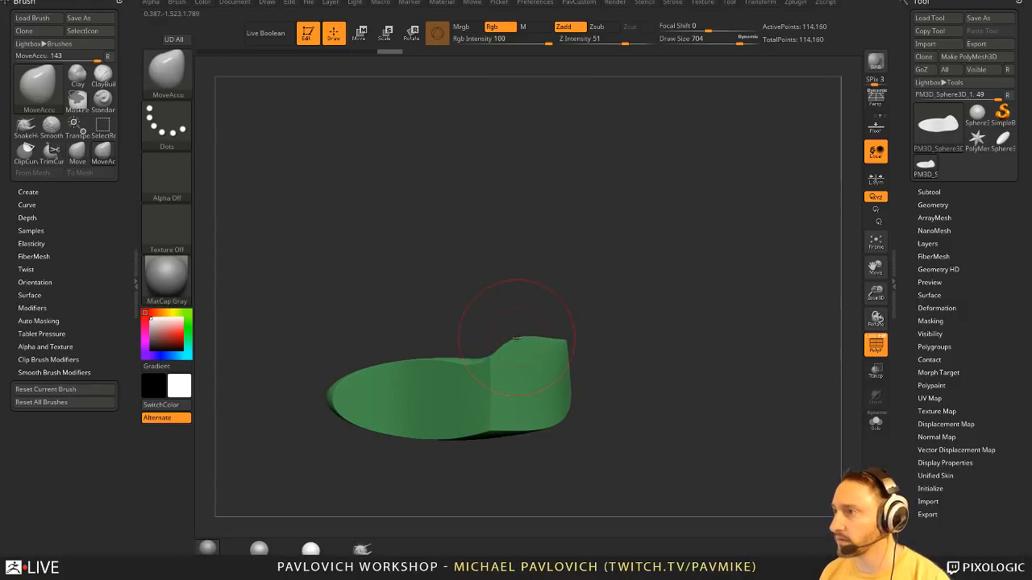
drag(644, 329, 661, 334)
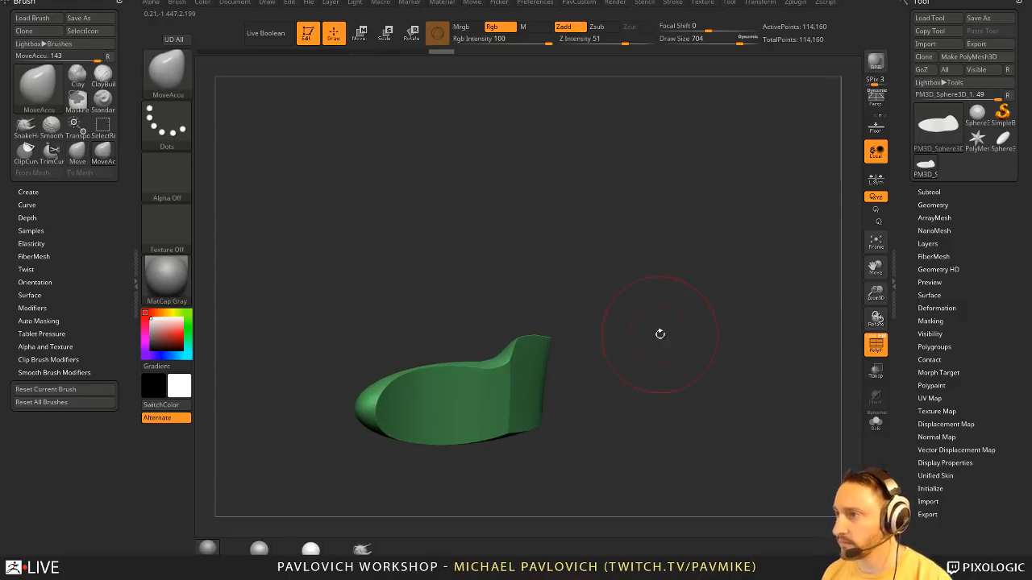
- Polish the crease between the raised end and the long body with the hPolish brush at draw size 704
key(b)
key(h)
key(p)
mouse_move(636, 277)
mouse_down()
mouse_move(653, 367)
mouse_move(636, 309)
mouse_up()
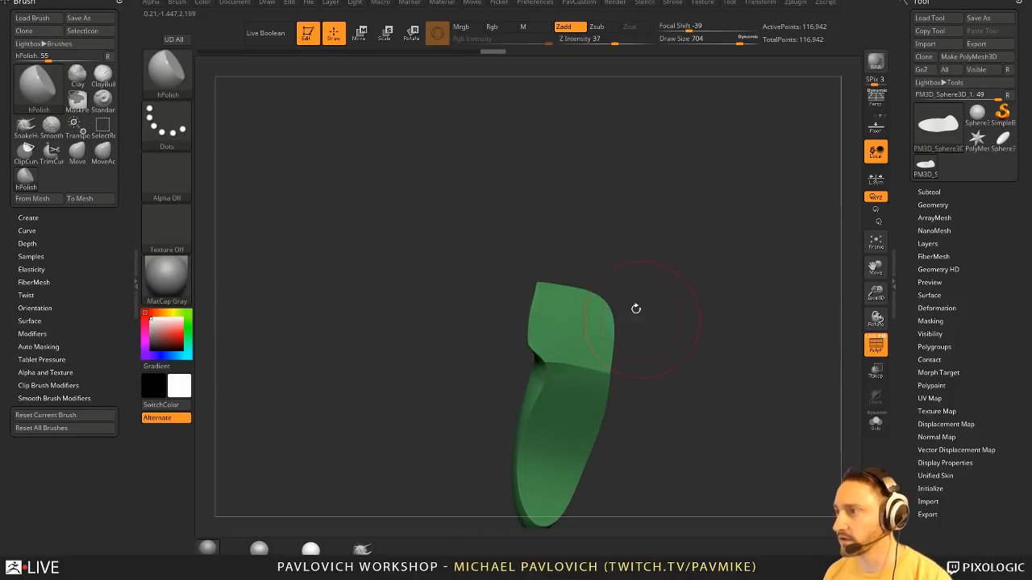
drag(578, 355, 580, 359)
drag(657, 363, 650, 311)
- Reduce the hPolish draw size to 629 and 508 while refining the surfaces around the raised end
key(s)
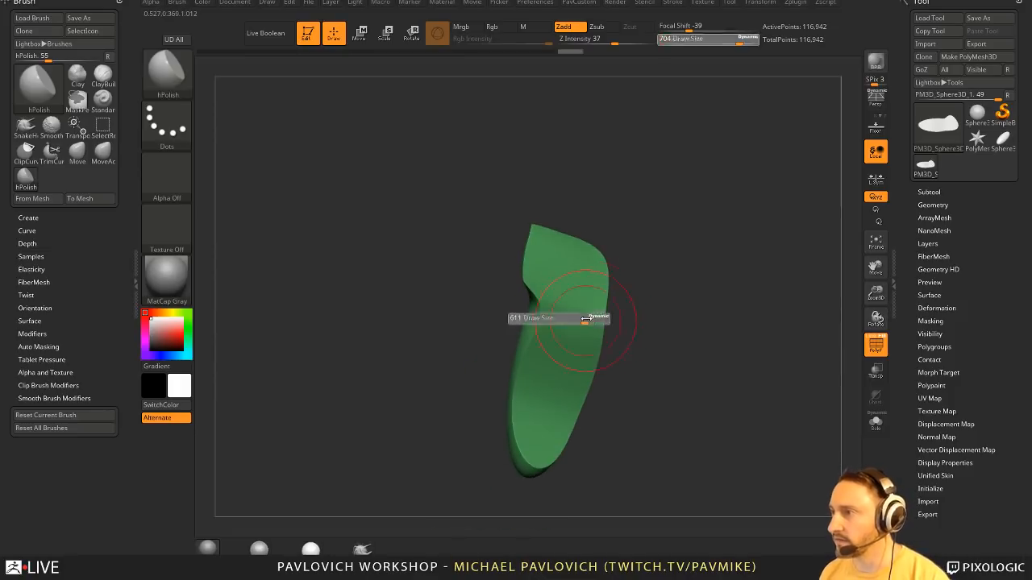
click(586, 320)
mouse_move(568, 290)
mouse_down()
mouse_move(574, 330)
mouse_move(552, 217)
mouse_move(636, 331)
mouse_up()
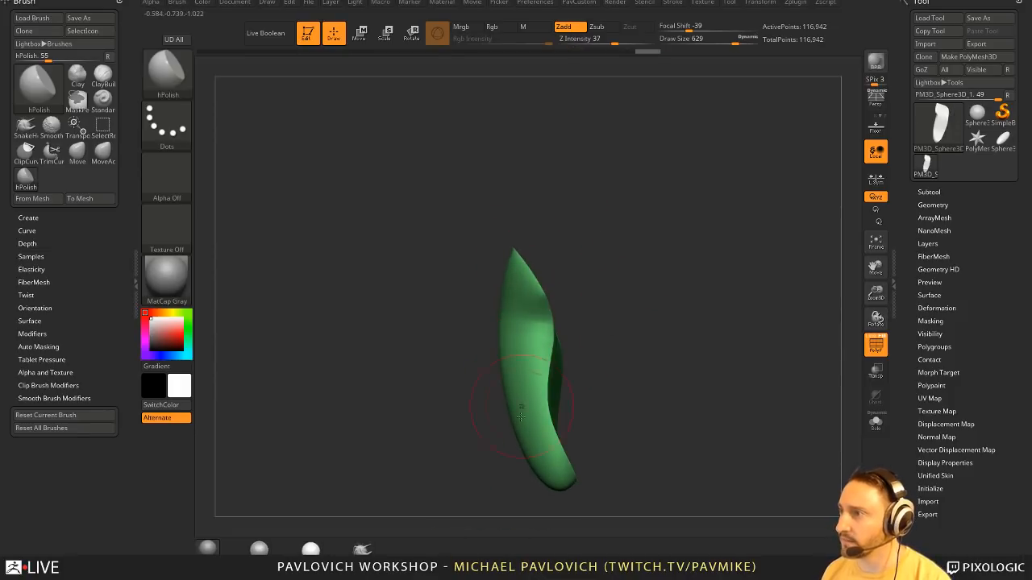
drag(629, 425, 619, 347)
key(bracketleft)
drag(674, 322, 519, 253)
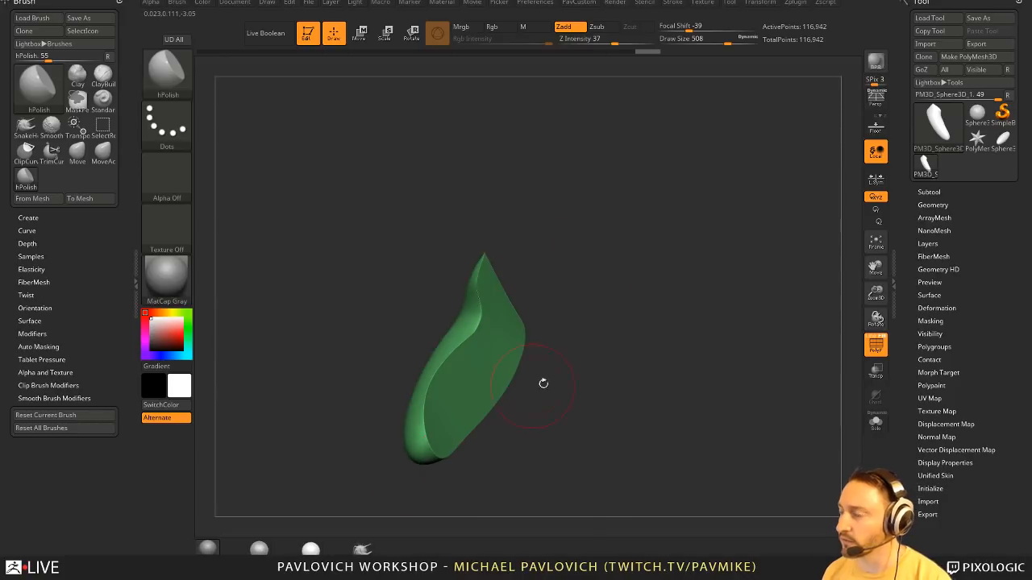
mouse_move(544, 384)
mouse_down()
mouse_move(638, 334)
mouse_move(629, 329)
mouse_move(676, 347)
mouse_move(553, 341)
mouse_move(615, 333)
mouse_move(634, 345)
mouse_move(610, 329)
mouse_move(675, 355)
mouse_move(580, 352)
mouse_up()
key(bracketleft)
- Scale the form thinner across its thickness with the gizmo and return to draw mode
key(b)
key(s)
key(t)
key(w)
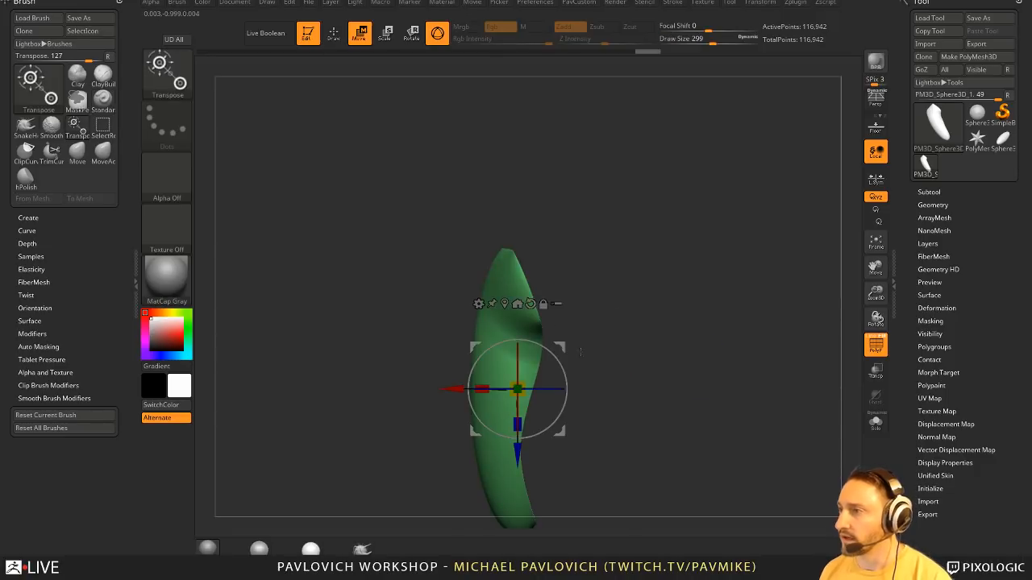
drag(482, 388, 516, 388)
key(q)
- Try ClayTubes strokes at draw size 437 on the middle of one flat side and check the opposite side
mouse_move(637, 330)
mouse_down()
mouse_move(682, 320)
mouse_move(617, 342)
mouse_move(666, 338)
mouse_up()
key(s)
key(b)
key(c)
key(t)
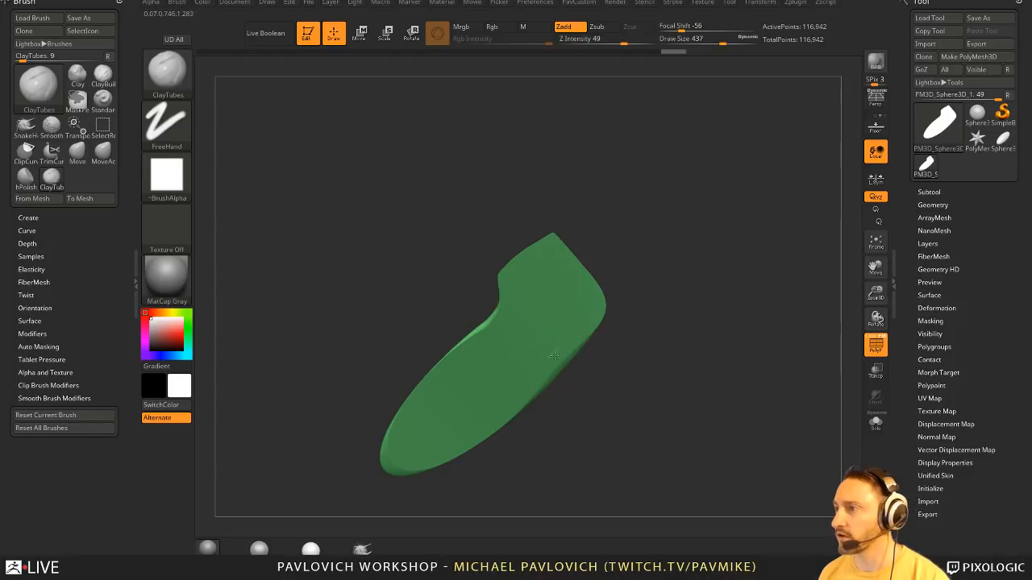
mouse_move(515, 355)
mouse_down()
mouse_move(506, 368)
mouse_move(517, 345)
mouse_up()
mouse_move(636, 329)
mouse_down()
mouse_move(714, 361)
mouse_move(778, 354)
mouse_up()
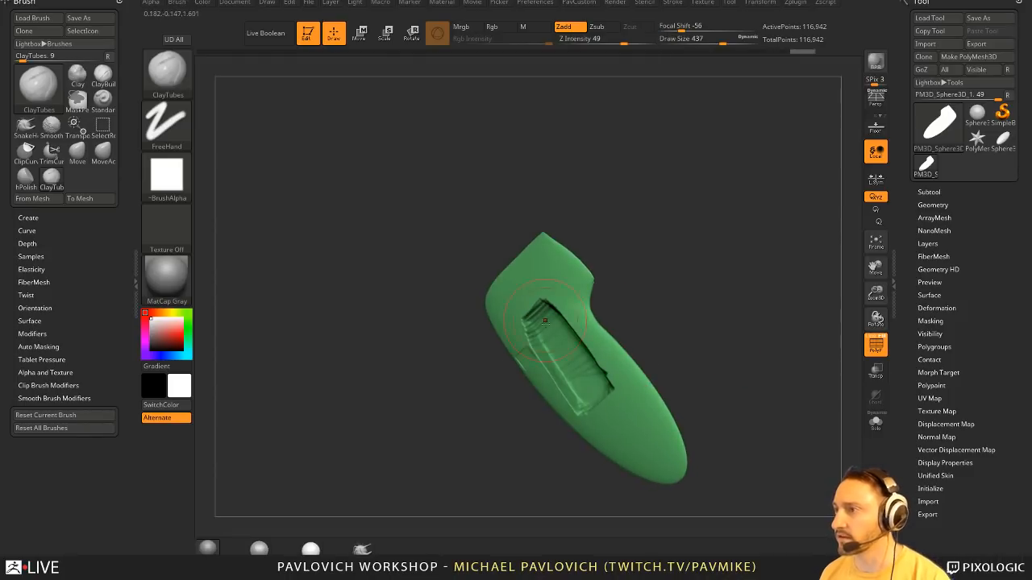
- Undo the ClayTubes strokes on the flat side
key(ctrl+z)
key(ctrl+z)
key(ctrl+z)
key(ctrl+z)
key(ctrl+z)
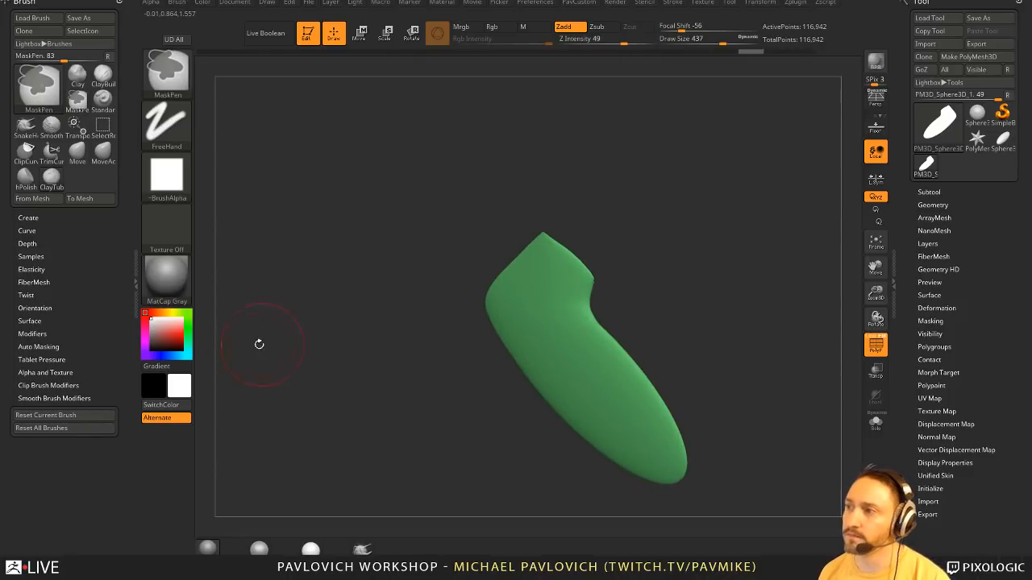
- Enable BackfaceMask in the ClayTubes brush's auto masking settings
click(45, 347)
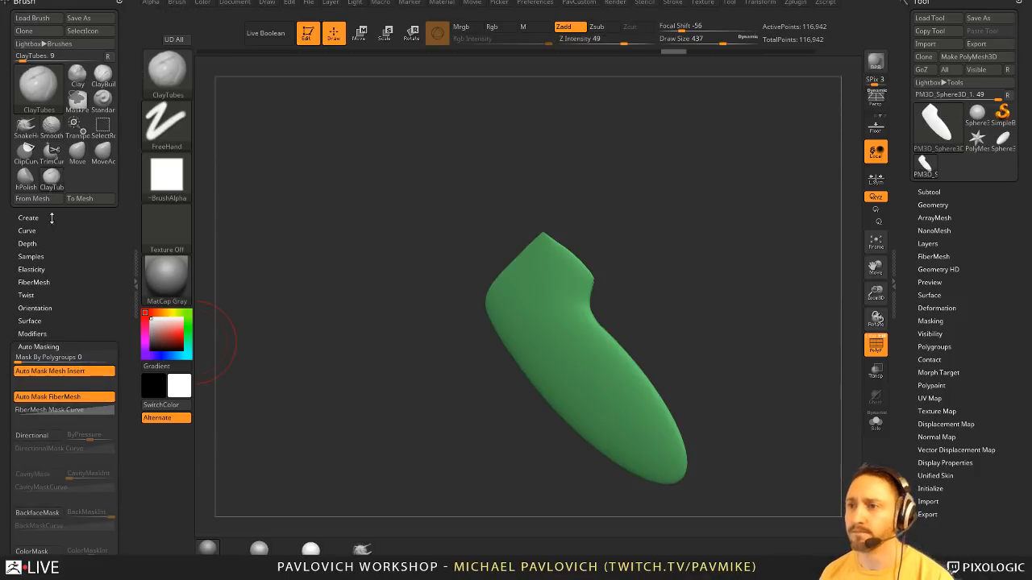
scroll(65, 314, down, 3)
click(40, 424)
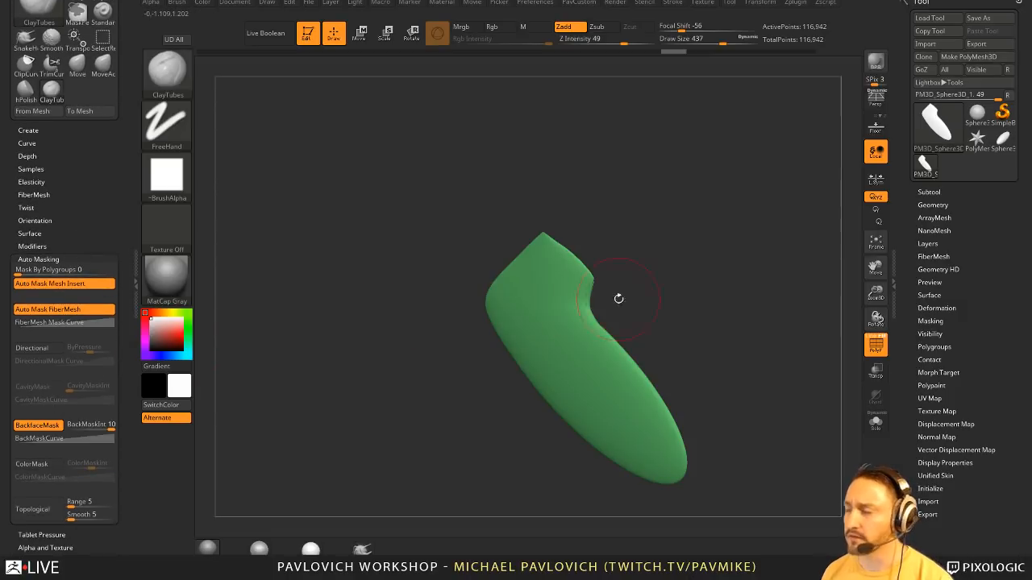
- Test backface-masked ClayTubes strokes on the flat side, check the opposite side, and undo the strokes
mouse_move(618, 295)
mouse_down()
mouse_move(592, 322)
mouse_move(578, 318)
mouse_move(528, 383)
mouse_up()
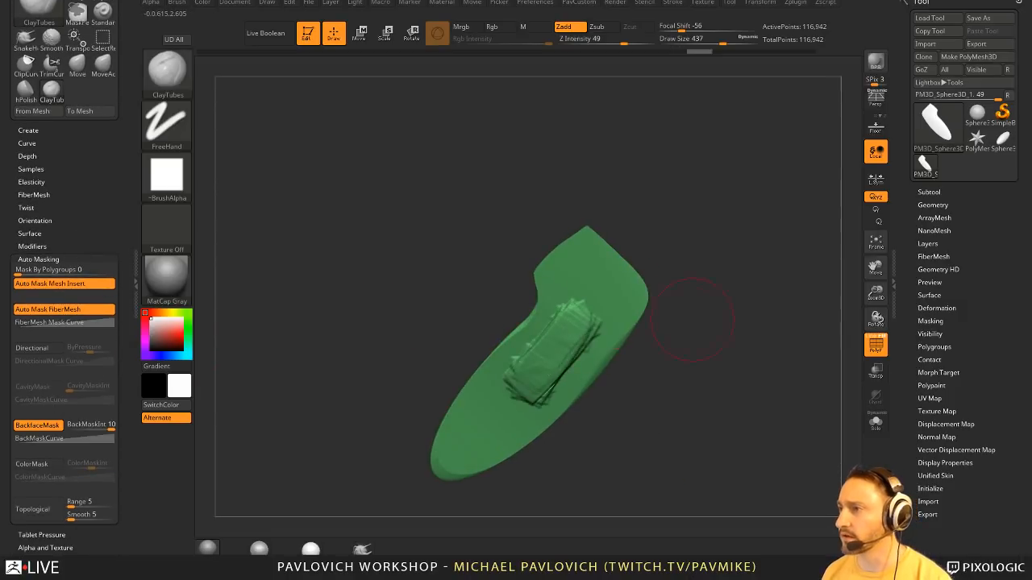
mouse_move(723, 319)
mouse_down()
mouse_move(553, 334)
mouse_move(670, 318)
mouse_move(757, 341)
mouse_move(670, 312)
mouse_move(704, 324)
mouse_move(643, 310)
mouse_move(595, 321)
mouse_up()
key(ctrl+z)
key(ctrl+z)
- Activate the Standard brush with draw size 293 and adjust its LazyMouse radius
key(b)
key(s)
key(t)
drag(566, 380, 471, 373)
key(s)
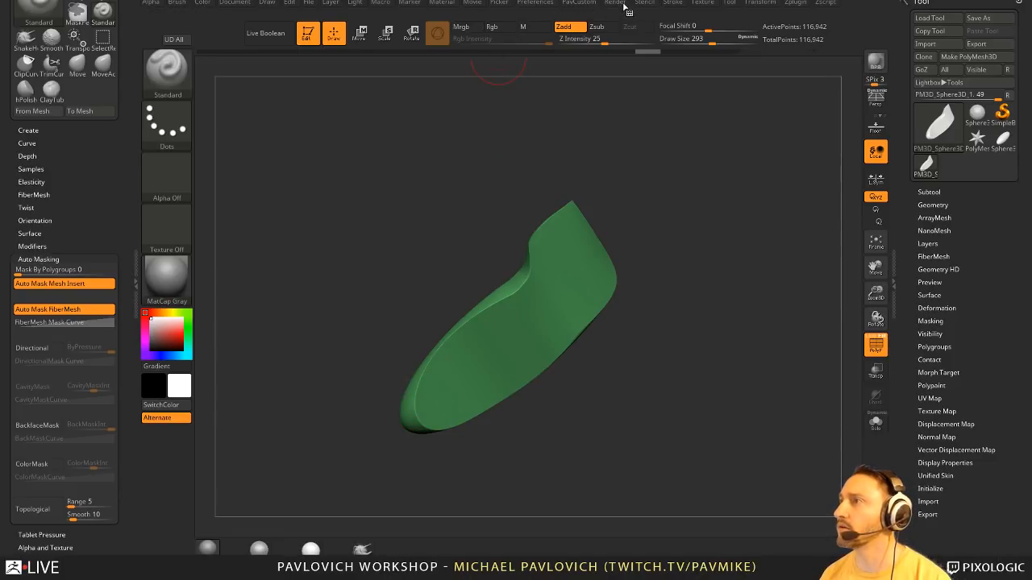
click(674, 4)
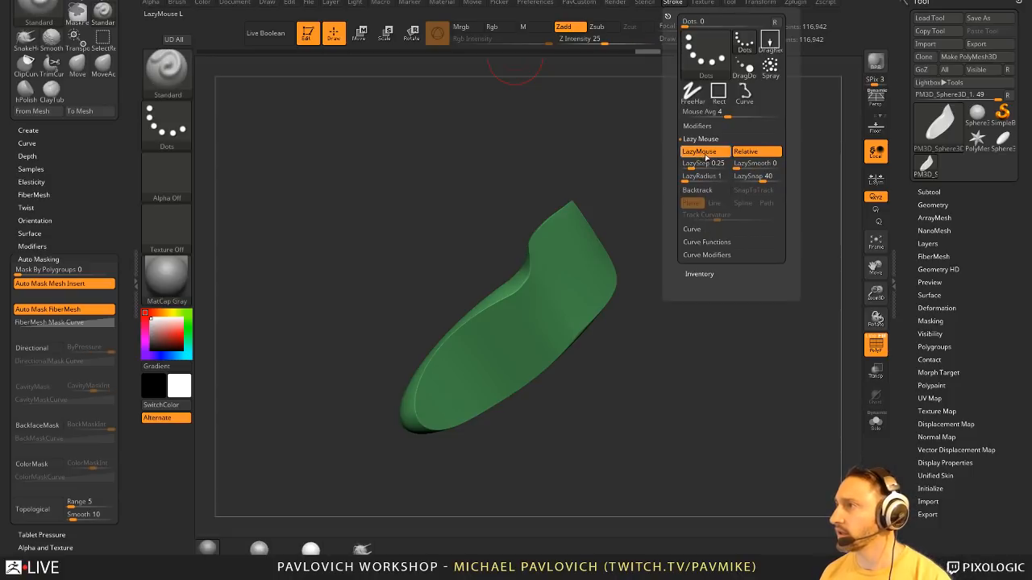
click(699, 177)
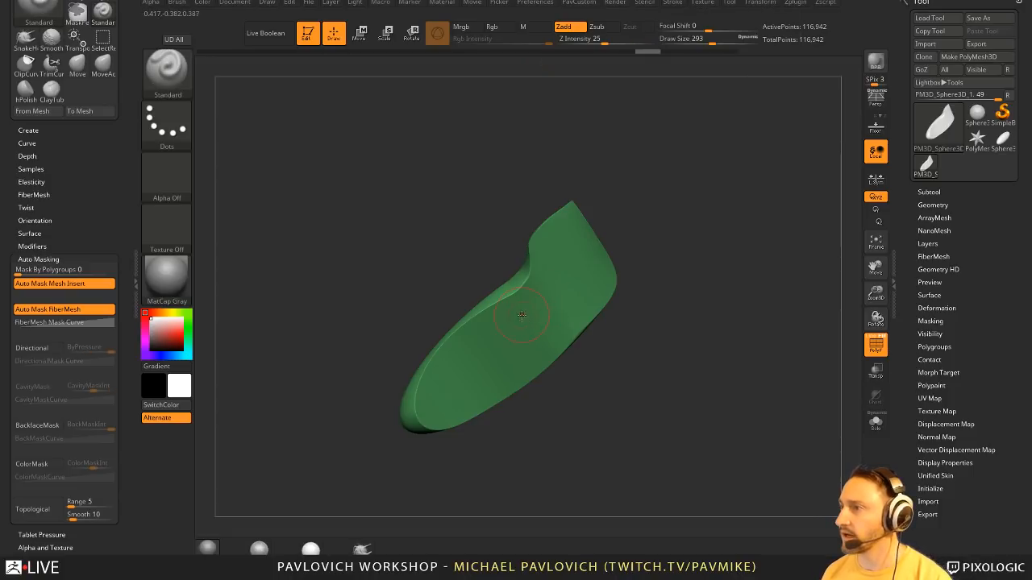
- Sculpt long flowing strokes along the flat side with the Standard brush, reducing the draw size to 280
drag(528, 309, 428, 373)
alt+right_drag(534, 365, 554, 351)
mouse_move(552, 346)
mouse_down()
mouse_move(468, 367)
mouse_move(443, 394)
mouse_up()
drag(583, 260, 541, 321)
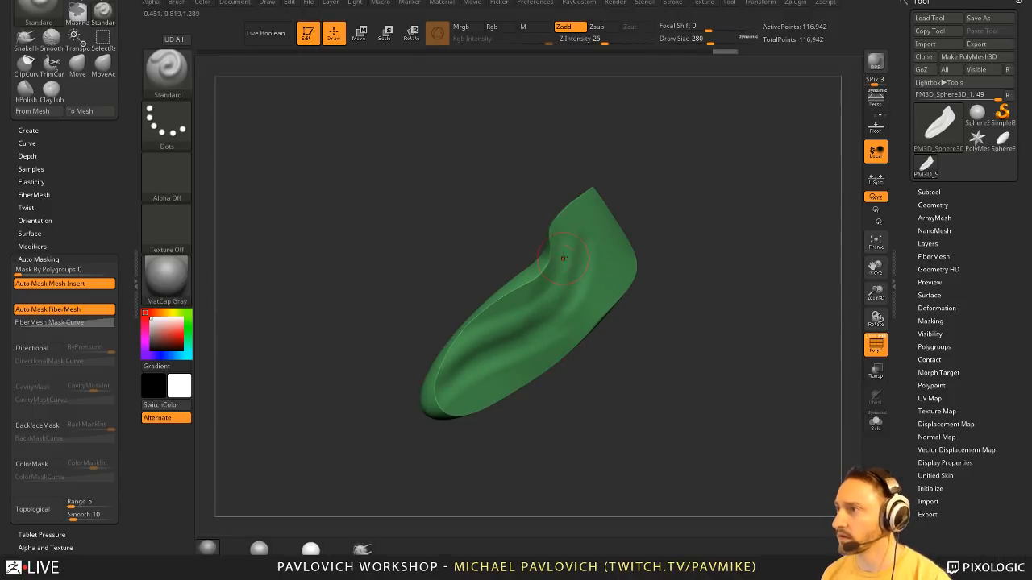
drag(567, 228, 546, 305)
- Extend the sculpted folds from the raised end to the rounded end, using draw size 274
drag(682, 233, 633, 240)
mouse_move(585, 217)
mouse_down()
mouse_move(565, 311)
mouse_move(577, 299)
mouse_up()
mouse_move(610, 239)
mouse_down()
mouse_move(611, 269)
mouse_move(459, 377)
mouse_up()
key(s)
drag(553, 332, 558, 332)
drag(591, 256, 465, 395)
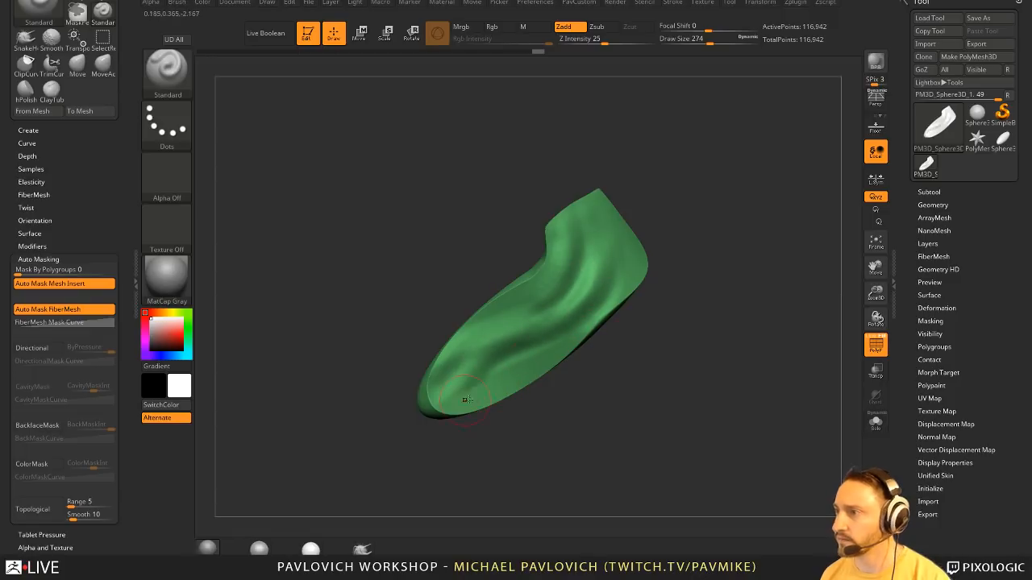
- Deepen the long groove on the flat side at draw size 293 and smooth the fold near the raised end
key(s)
drag(529, 350, 525, 350)
mouse_move(583, 265)
mouse_down()
mouse_move(474, 359)
mouse_move(459, 388)
mouse_move(594, 235)
mouse_move(464, 364)
mouse_move(460, 382)
mouse_up()
drag(484, 440, 533, 438)
shift+drag(594, 244, 573, 285)
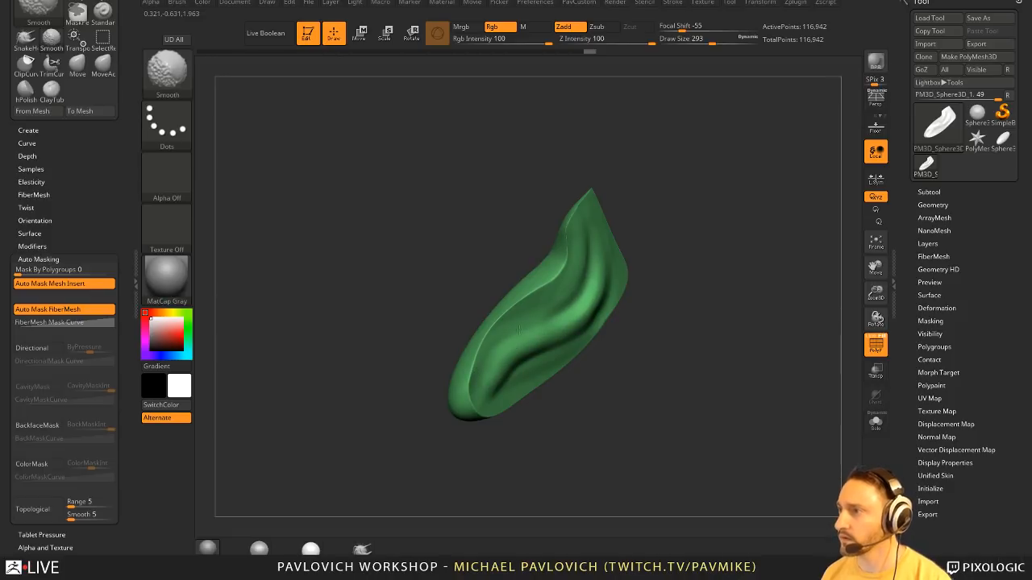
mouse_move(674, 311)
shift+mouse_down()
mouse_move(736, 239)
mouse_move(684, 287)
shift+mouse_up()
- Reduce the draw size to 108 and sculpt a narrow groove curving down beside the notch of the raised end
key(s)
drag(556, 293, 553, 291)
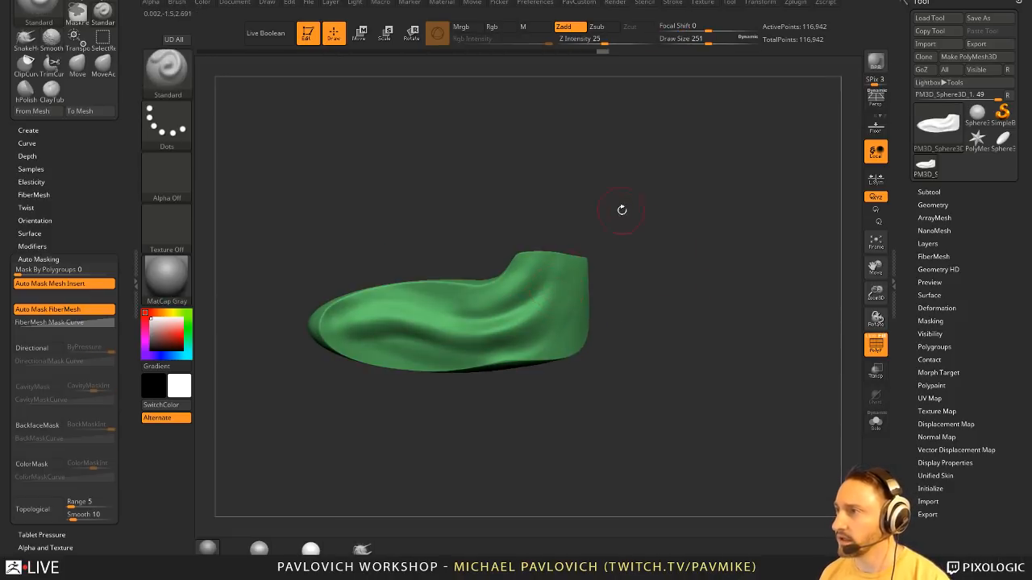
drag(621, 210, 641, 223)
mouse_move(641, 223)
alt+mouse_down()
mouse_move(603, 255)
mouse_move(558, 257)
mouse_move(615, 240)
alt+mouse_up()
key(s)
shift+drag(531, 253, 508, 269)
drag(645, 241, 622, 245)
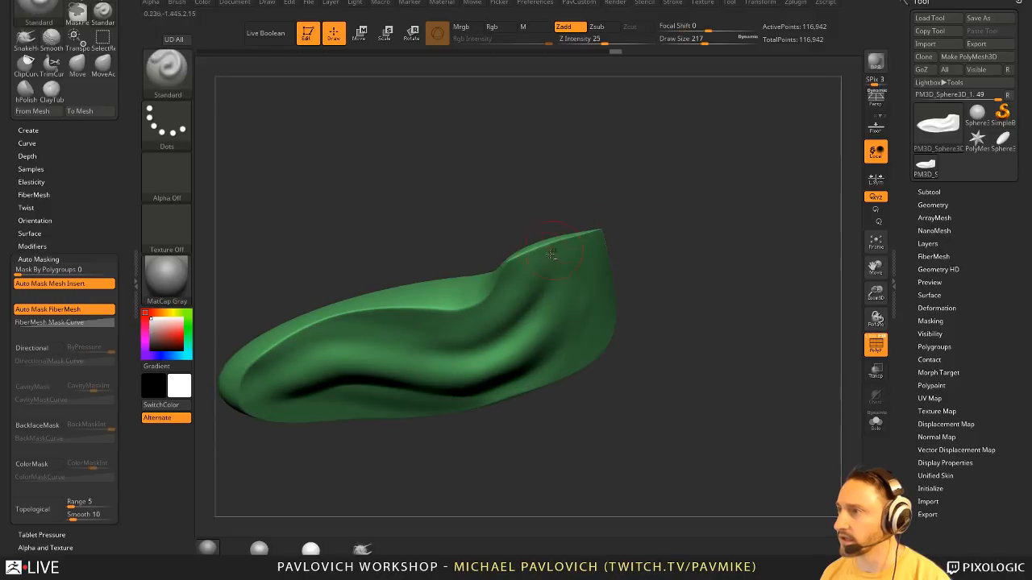
key(s)
drag(547, 257, 531, 257)
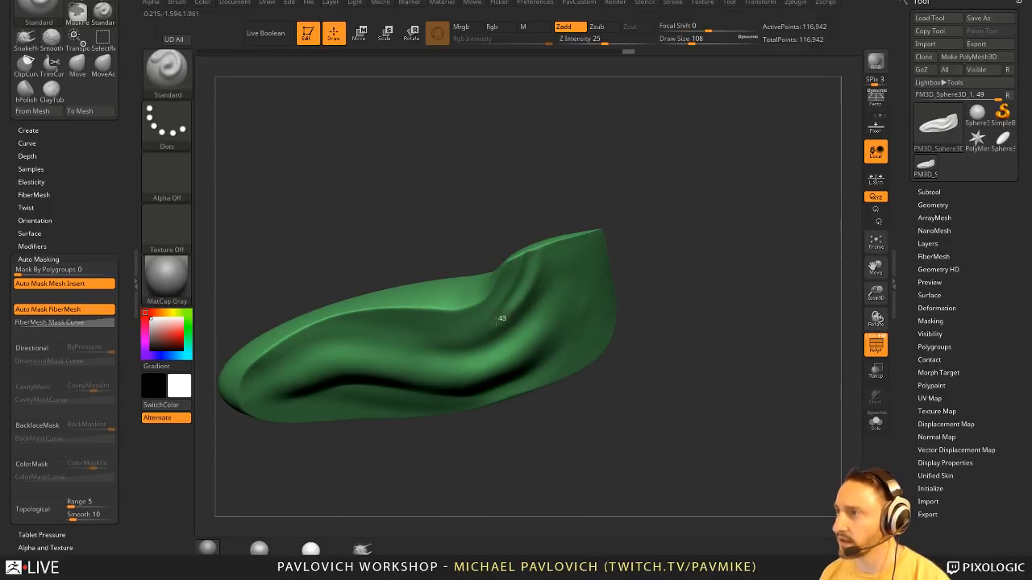
- Set the draw size to 158 and deepen the narrow groove, carrying it into the middle of the flat side
key(s)
drag(537, 302, 527, 301)
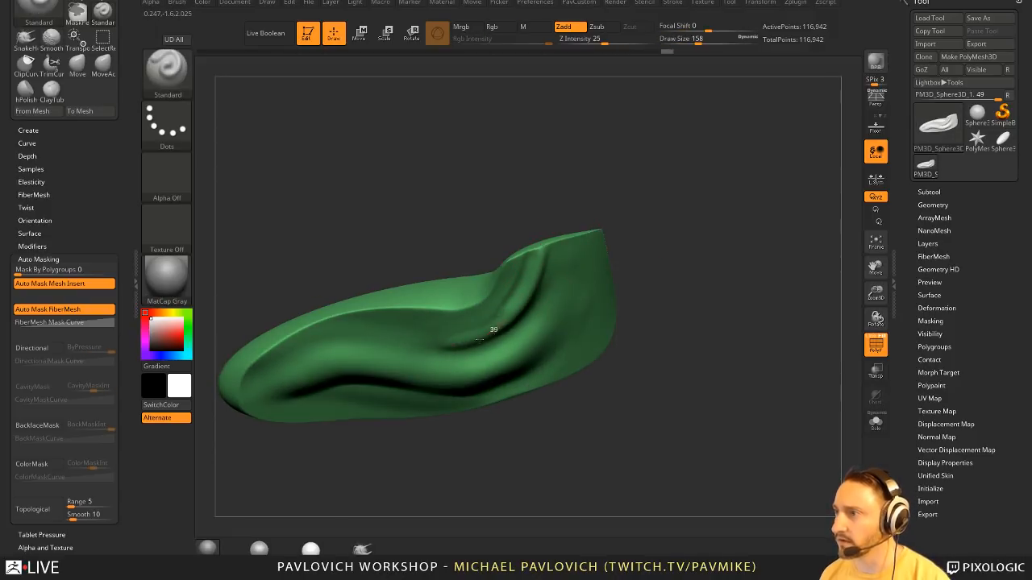
drag(479, 340, 389, 349)
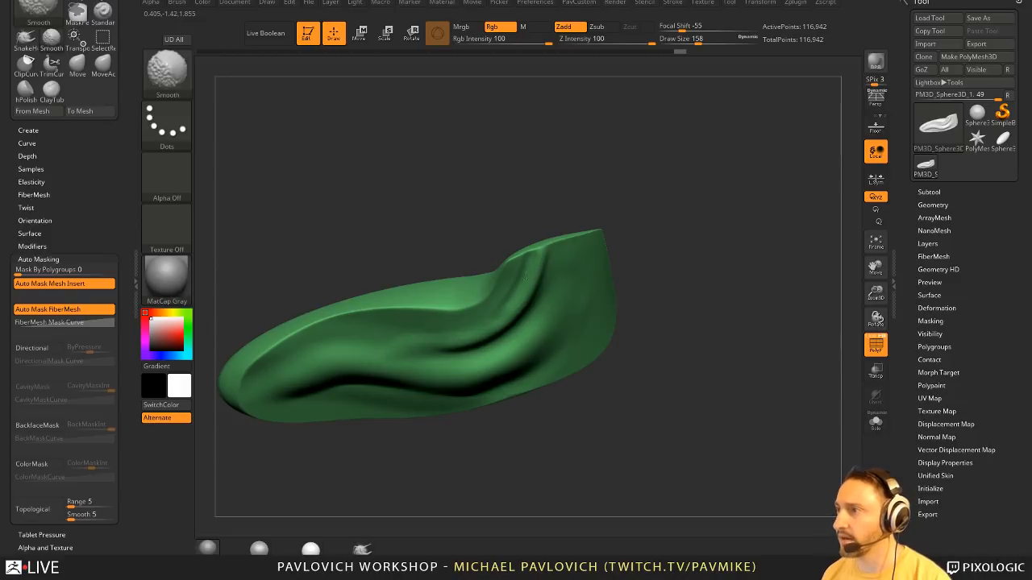
- Inspect the sculpted folds from several angles and turn off the polyframe display
mouse_move(637, 266)
mouse_down()
mouse_move(707, 282)
mouse_move(686, 309)
mouse_move(670, 298)
mouse_move(659, 322)
mouse_move(683, 328)
mouse_move(647, 344)
mouse_up()
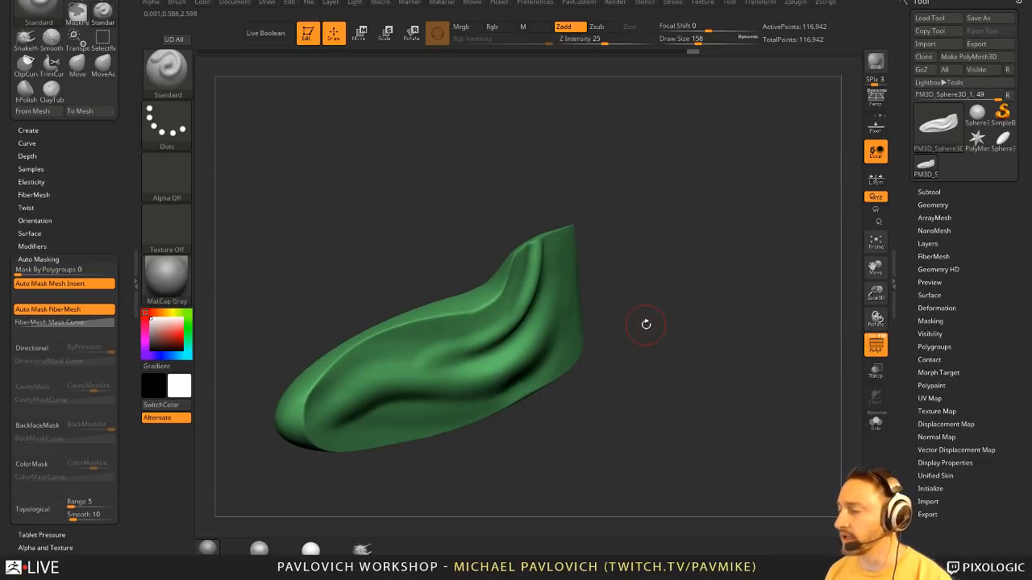
mouse_move(657, 302)
mouse_down()
mouse_move(725, 306)
mouse_move(700, 310)
mouse_up()
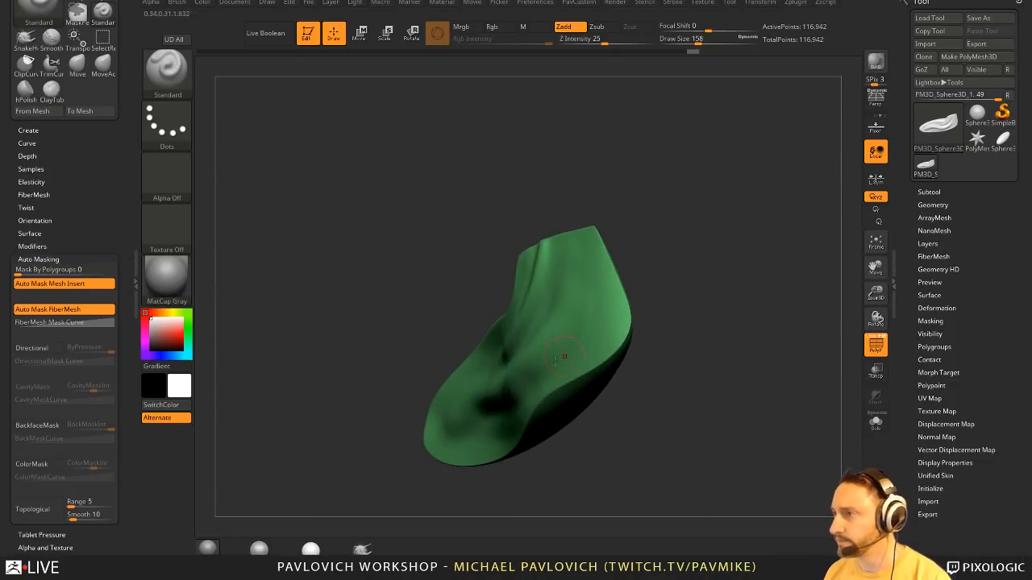
mouse_move(645, 331)
mouse_down()
mouse_move(707, 308)
mouse_move(830, 335)
mouse_move(765, 350)
mouse_move(845, 357)
mouse_move(514, 244)
mouse_up()
click(875, 345)
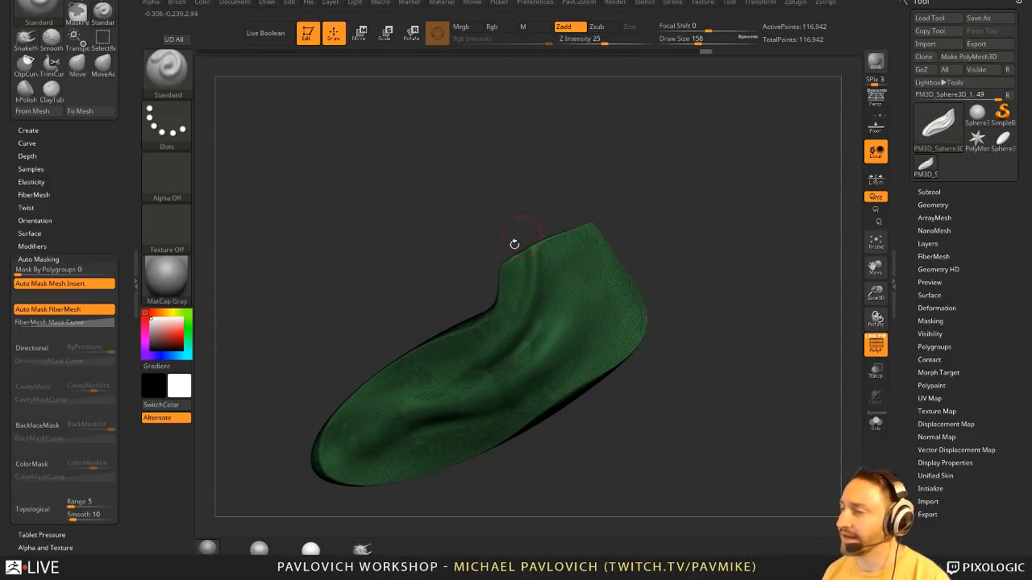
drag(715, 357, 847, 350)
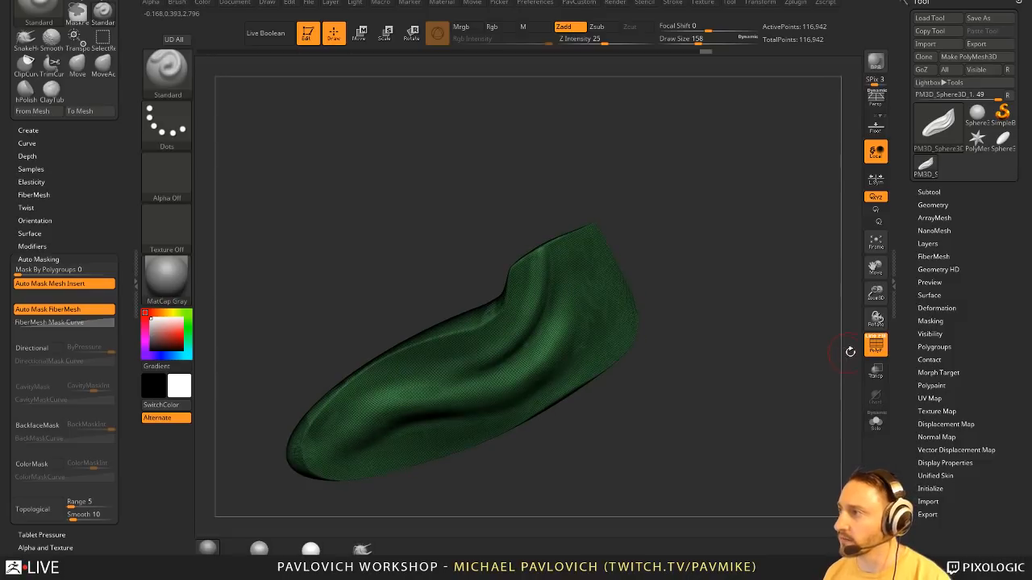
click(875, 345)
drag(609, 353, 638, 279)
- Try painting a MaskPen mask at draw size 128 along the flat side's rim and erase the spill on the outer surface
mouse_move(416, 362)
ctrl+mouse_down()
mouse_move(444, 346)
mouse_move(332, 405)
mouse_move(305, 445)
mouse_move(487, 325)
mouse_move(536, 275)
mouse_move(572, 299)
ctrl+mouse_up()
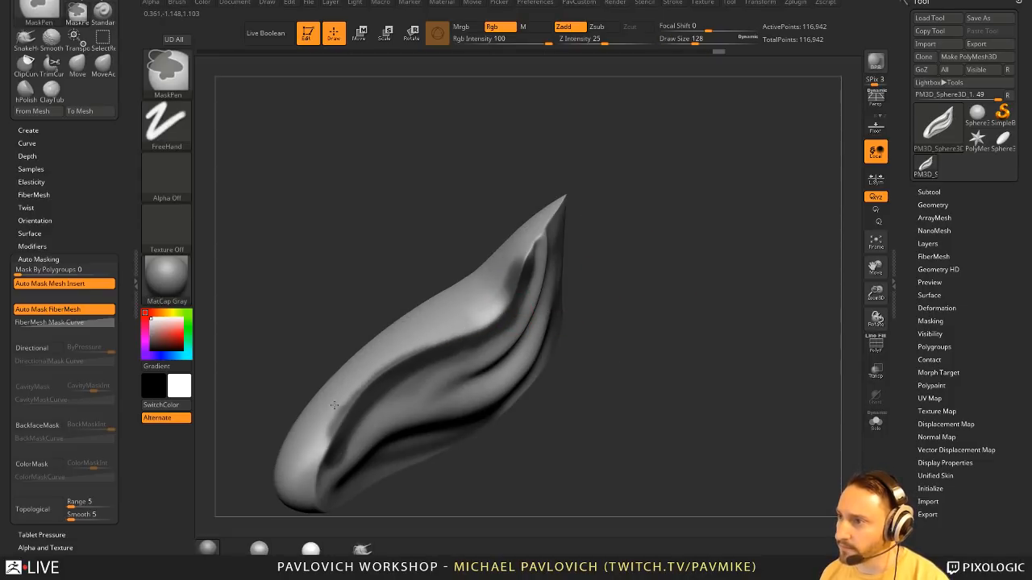
ctrl+alt+drag(335, 404, 330, 421)
mouse_move(597, 346)
mouse_down()
mouse_move(638, 298)
mouse_move(689, 279)
mouse_move(707, 287)
mouse_move(691, 299)
mouse_up()
- Enable Depth Mask for the MaskPen brush and raise its InnerDepth to about 0
key(ctrl+b)
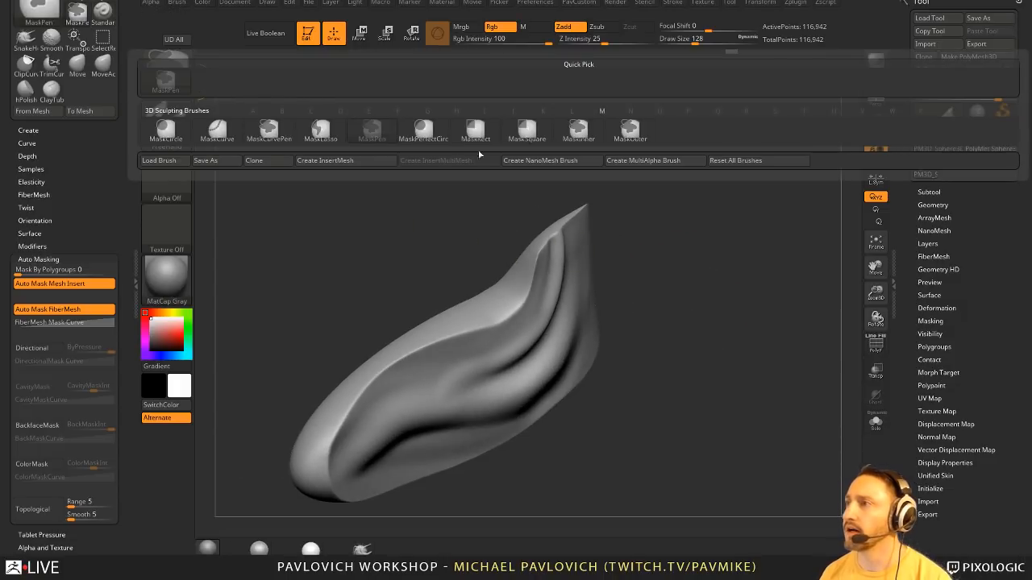
click(29, 157)
click(86, 181)
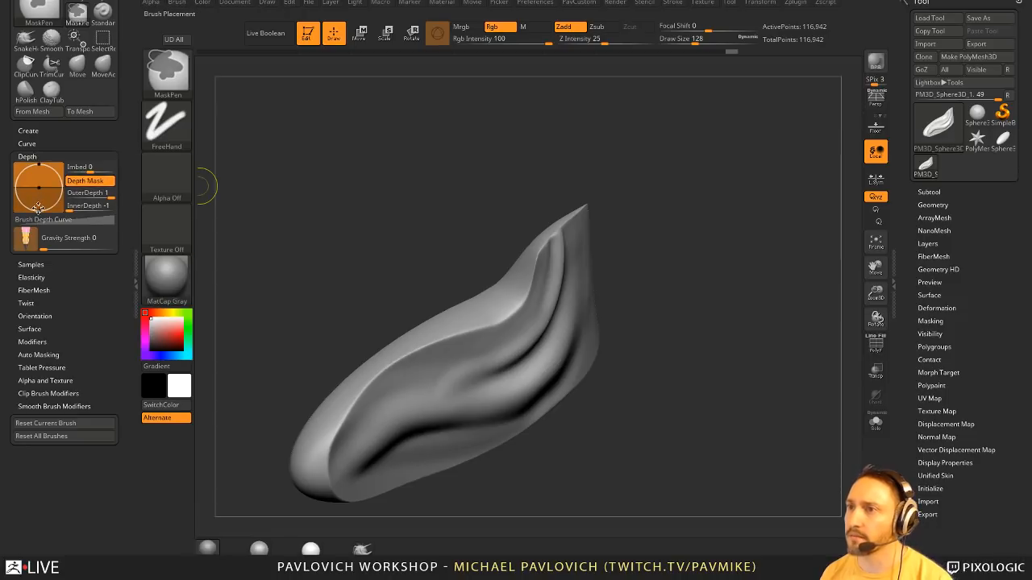
drag(38, 207, 42, 202)
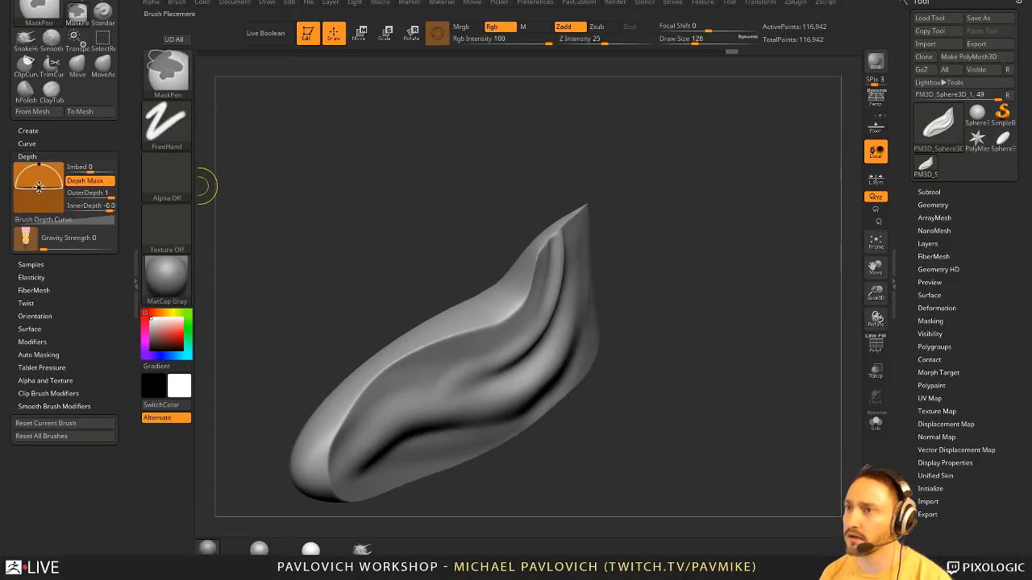
- Mask along the flat side's upper rim up to the notch, increasing the draw size to 197
drag(509, 248, 596, 318)
mouse_move(433, 336)
ctrl+mouse_down()
mouse_move(459, 325)
mouse_move(441, 353)
mouse_move(494, 321)
mouse_move(532, 296)
mouse_move(550, 262)
ctrl+mouse_up()
key(s)
drag(608, 231, 592, 247)
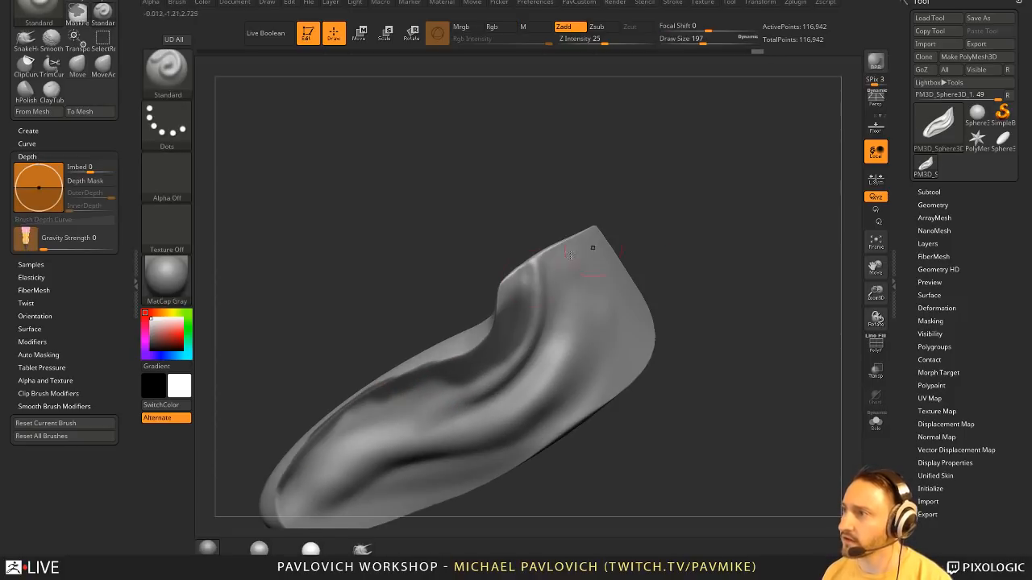
ctrl+drag(514, 303, 526, 282)
- Mask the top edge and outer corner of the raised end with the MaskPen brush
mouse_move(551, 214)
mouse_down()
mouse_move(560, 254)
mouse_move(593, 232)
mouse_up()
drag(698, 237, 647, 241)
mouse_move(601, 239)
ctrl+mouse_down()
mouse_move(638, 260)
mouse_move(615, 244)
ctrl+mouse_up()
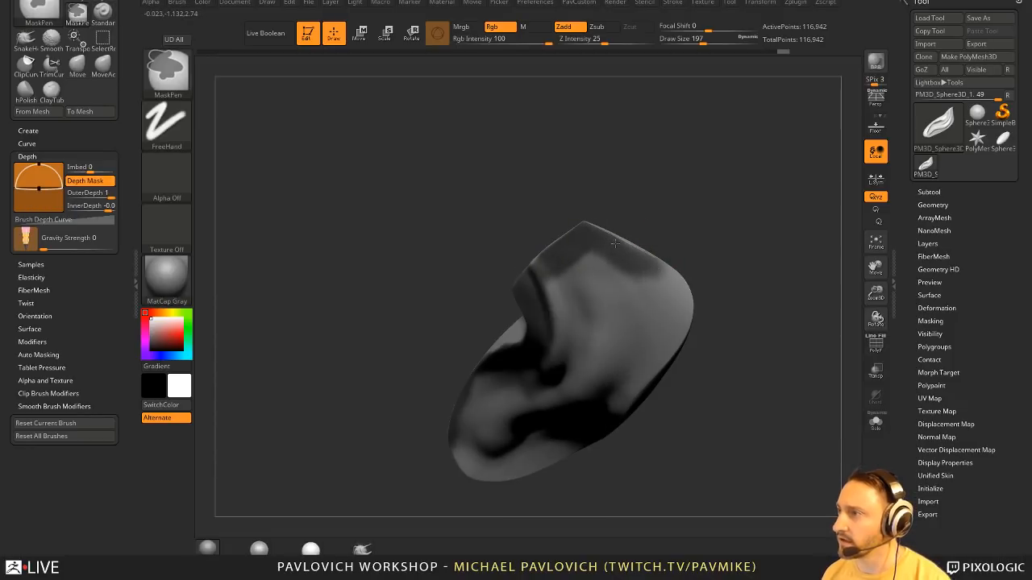
drag(698, 270, 658, 275)
drag(776, 234, 700, 208)
ctrl+drag(592, 249, 556, 311)
- Mask the flat side's rim around the rounded end and along part of its lower edge
drag(654, 261, 693, 195)
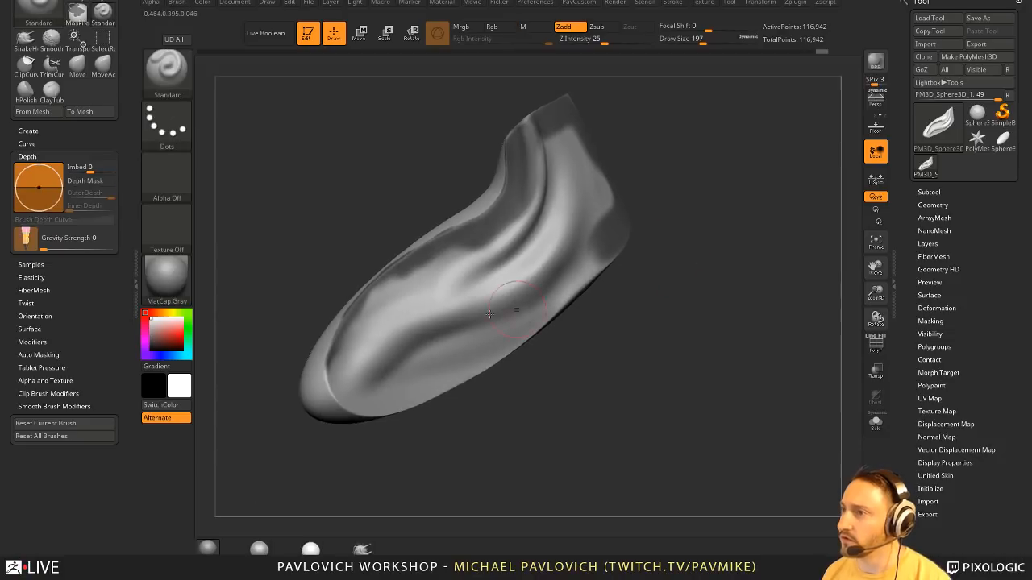
mouse_move(375, 339)
ctrl+mouse_down()
mouse_move(350, 379)
mouse_move(361, 394)
ctrl+mouse_up()
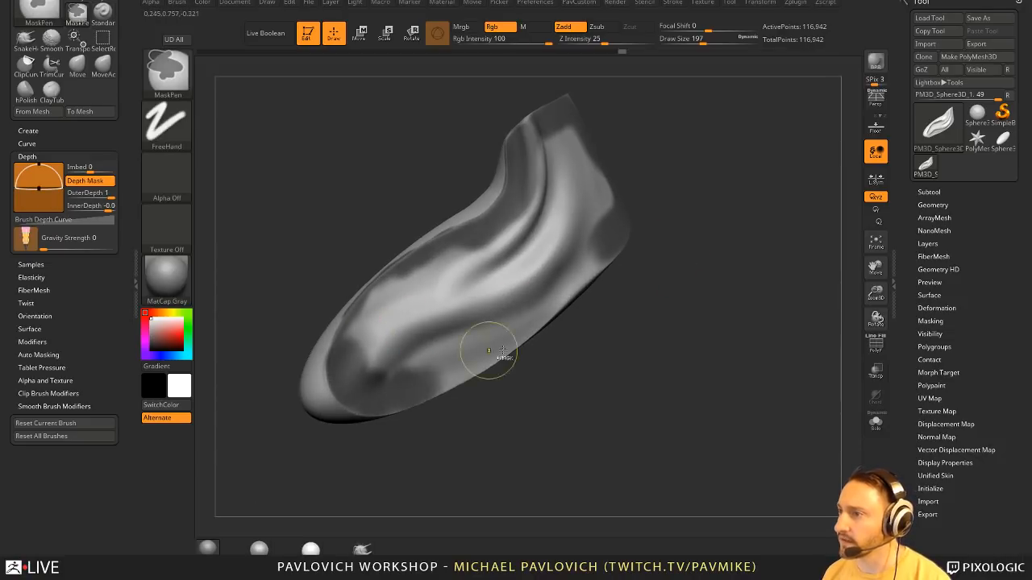
right_drag(489, 350, 417, 379)
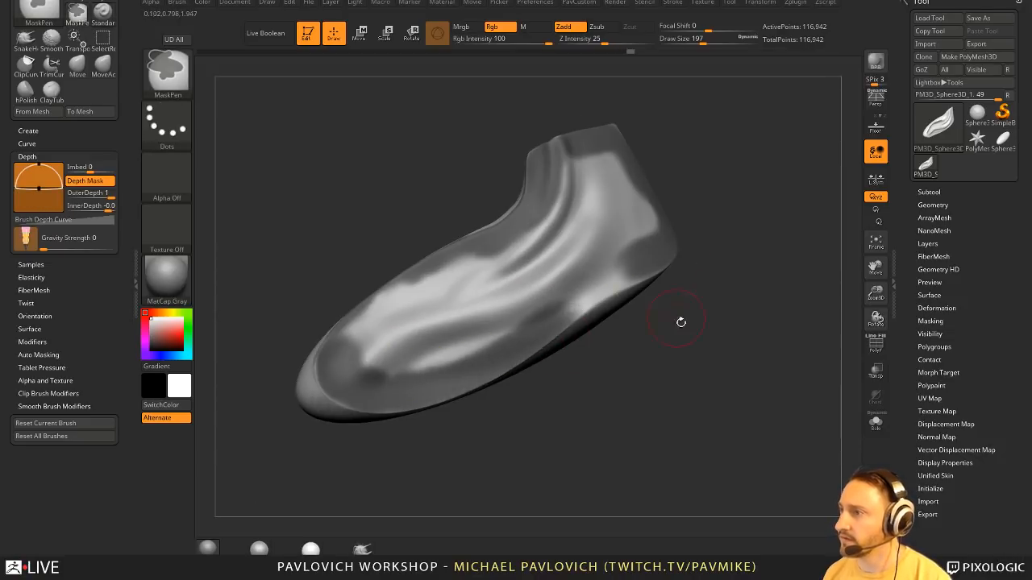
drag(680, 320, 564, 314)
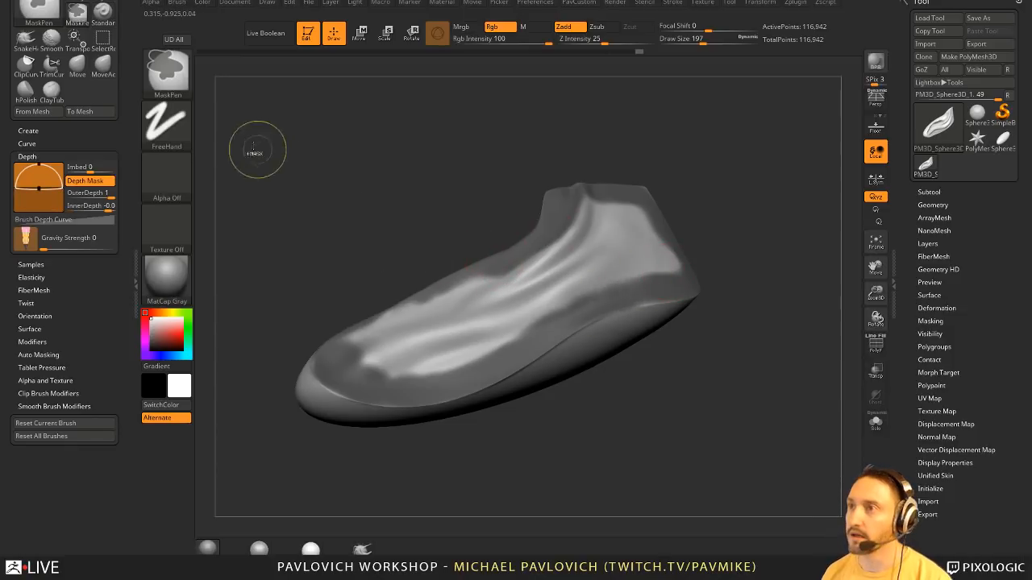
click(184, 84)
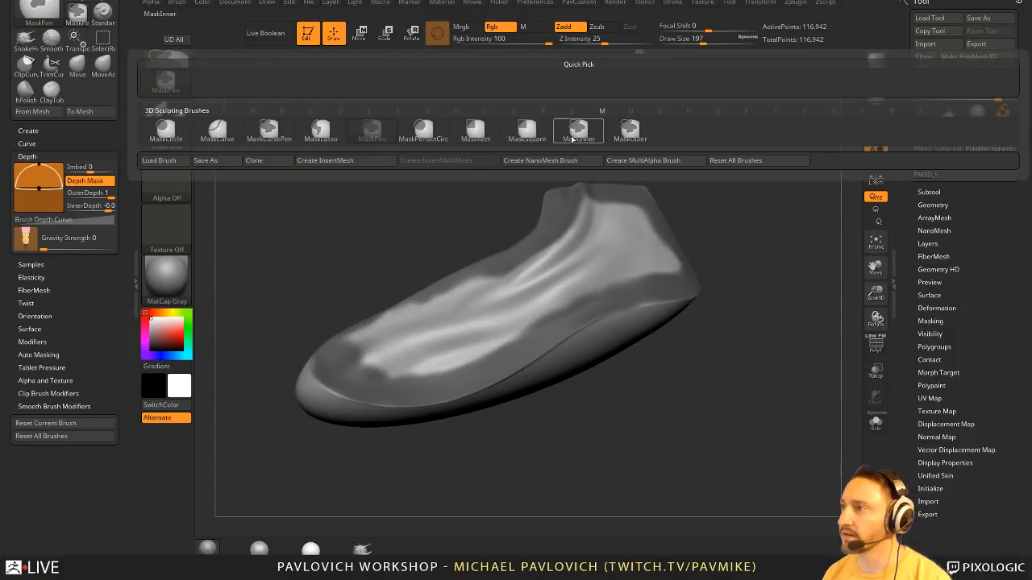
right_drag(631, 194, 657, 286)
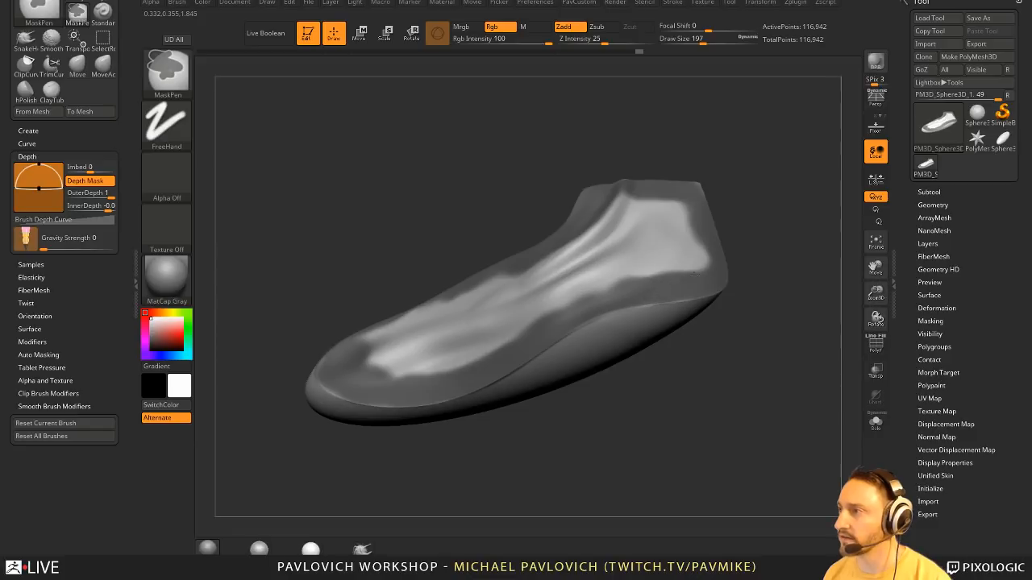
right_drag(665, 238, 682, 259)
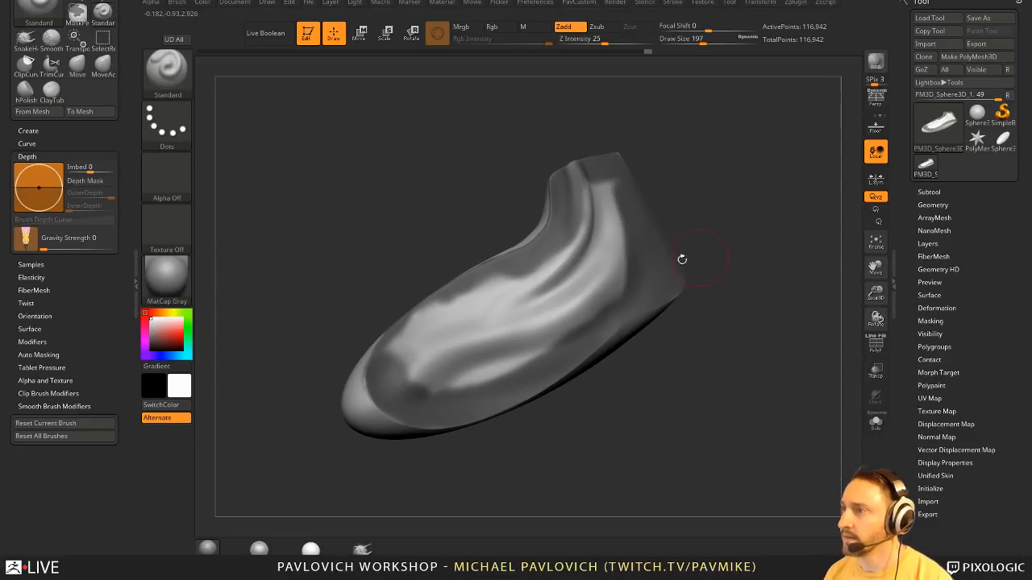
- Smooth the surface of the folded flat side with the rim mask in place and clear the mask
mouse_move(491, 278)
shift+mouse_down()
mouse_move(412, 339)
mouse_move(548, 262)
mouse_move(564, 242)
mouse_move(600, 250)
mouse_move(580, 323)
mouse_move(509, 298)
mouse_move(419, 371)
mouse_move(572, 310)
shift+mouse_up()
drag(725, 339, 552, 331)
drag(828, 219, 663, 203)
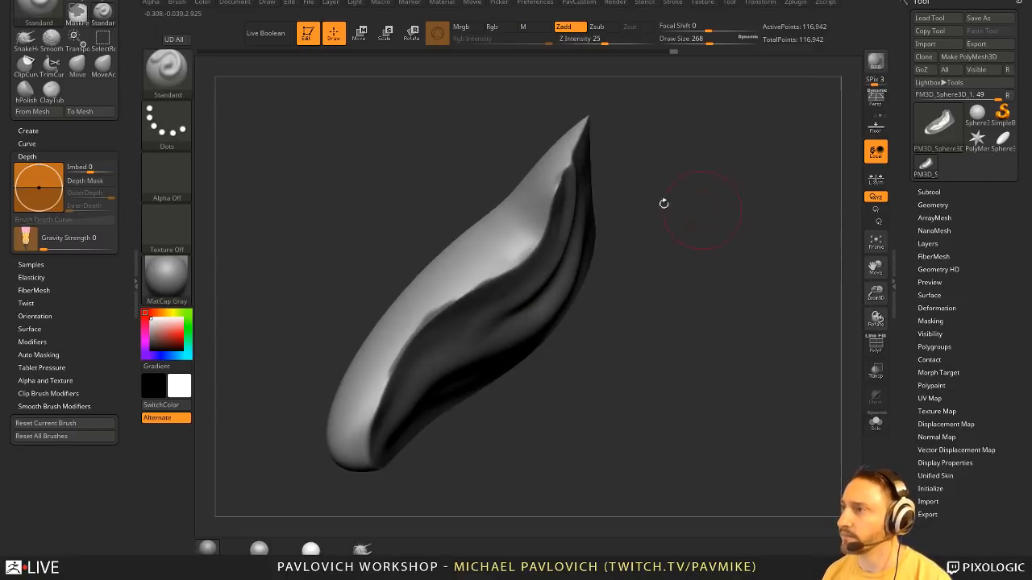
key(ctrl)
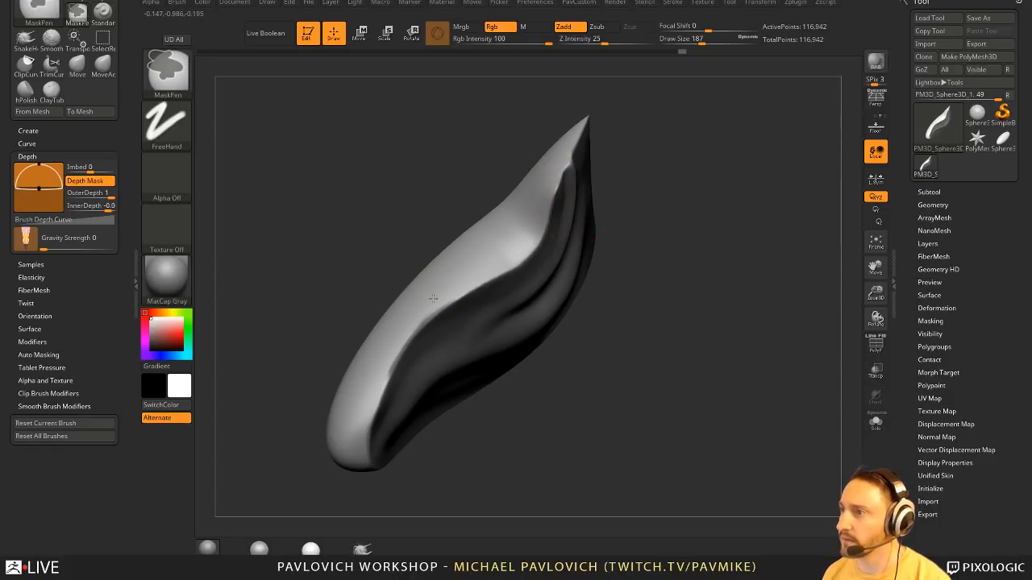
mouse_move(757, 300)
mouse_down()
mouse_move(750, 284)
mouse_move(728, 295)
mouse_move(756, 296)
mouse_move(506, 316)
mouse_up()
key(ctrl)
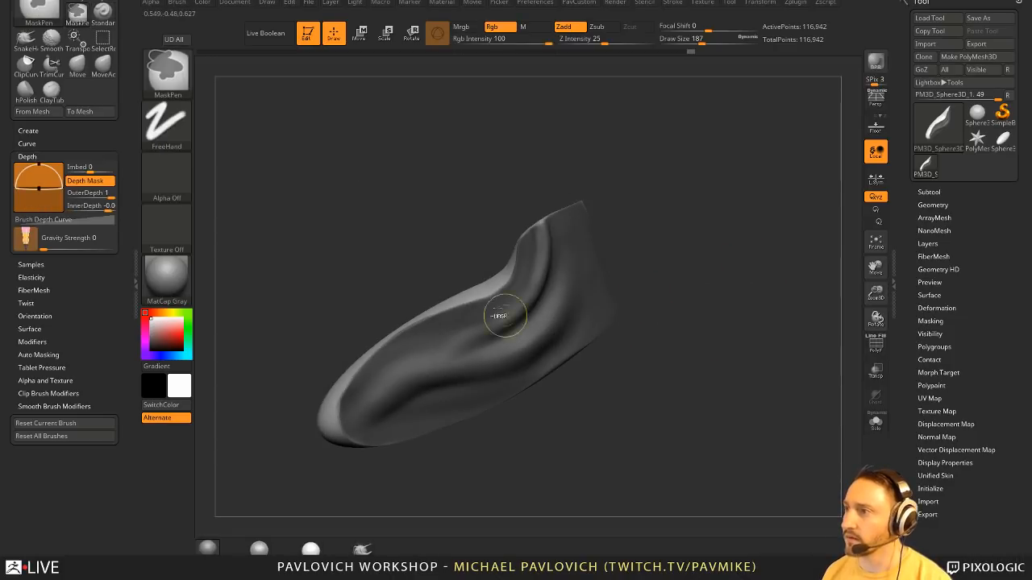
ctrl+drag(721, 299, 715, 323)
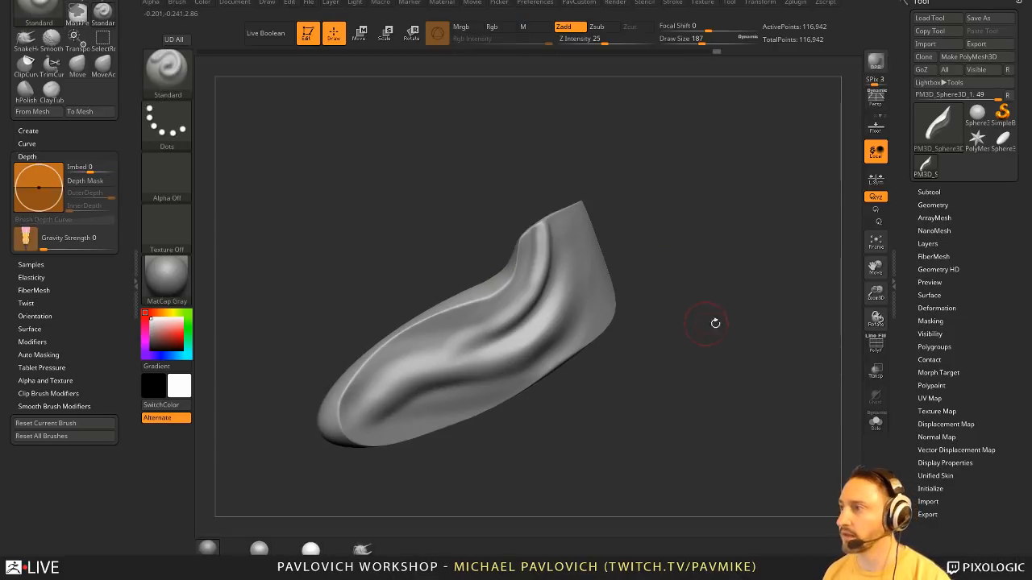
- Display the polygroup colours without wireframe lines and assign the front-facing polygons to their own polygroup with Group Front
click(874, 345)
drag(663, 296, 694, 296)
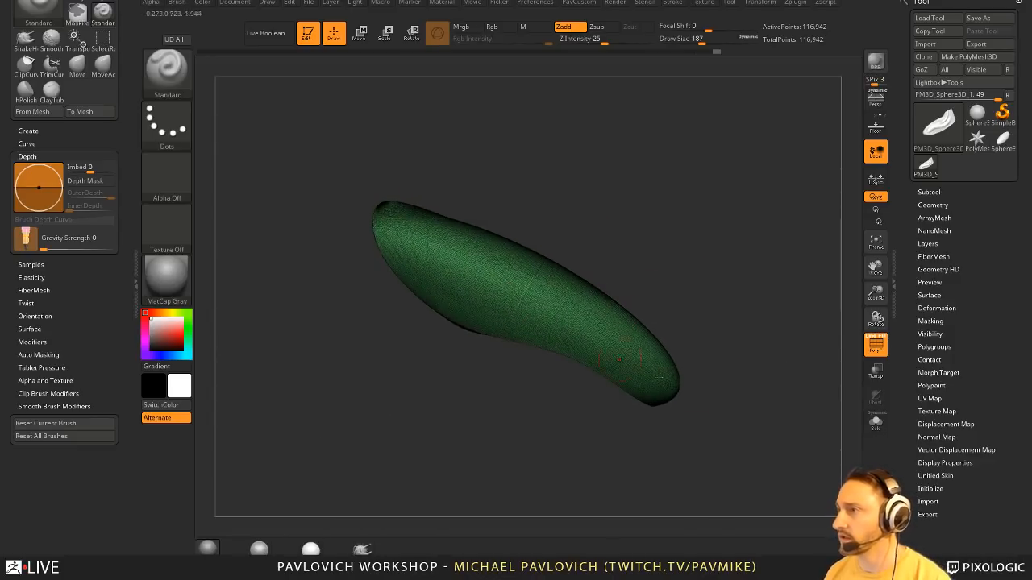
click(875, 342)
click(935, 346)
drag(906, 464, 905, 421)
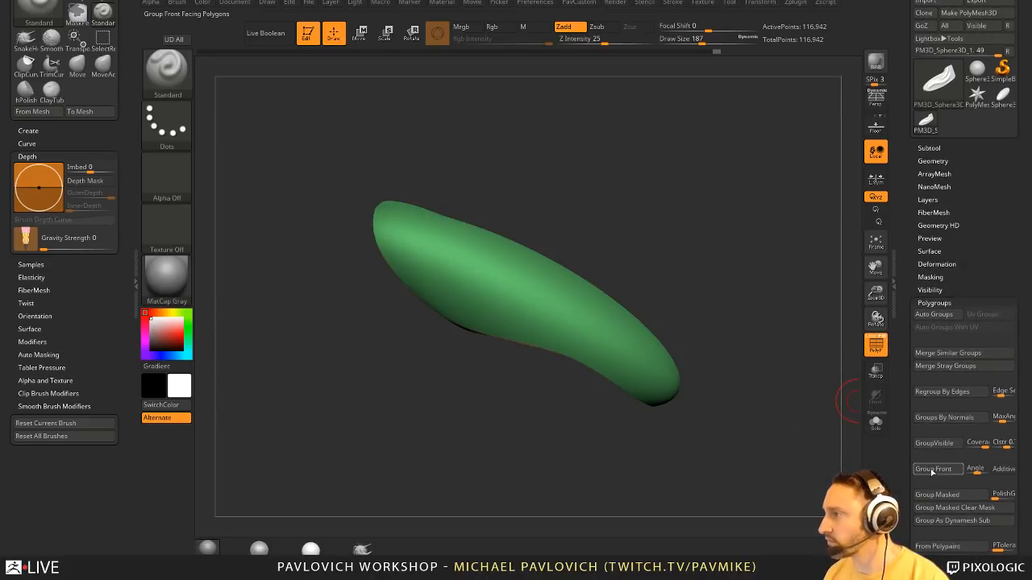
click(932, 470)
- Isolate the flat side's polygroup to check its gaps in the fold grooves, and set the visibility brush to SelectRect
drag(798, 419, 750, 182)
drag(413, 190, 460, 265)
mouse_move(555, 284)
mouse_down()
mouse_move(608, 304)
mouse_move(615, 270)
mouse_move(720, 188)
mouse_move(516, 313)
mouse_move(659, 309)
mouse_move(638, 291)
mouse_move(651, 223)
mouse_move(625, 295)
mouse_move(562, 341)
mouse_move(617, 274)
mouse_move(548, 257)
mouse_up()
ctrl+shift+click(444, 287)
key(2)
click(637, 312)
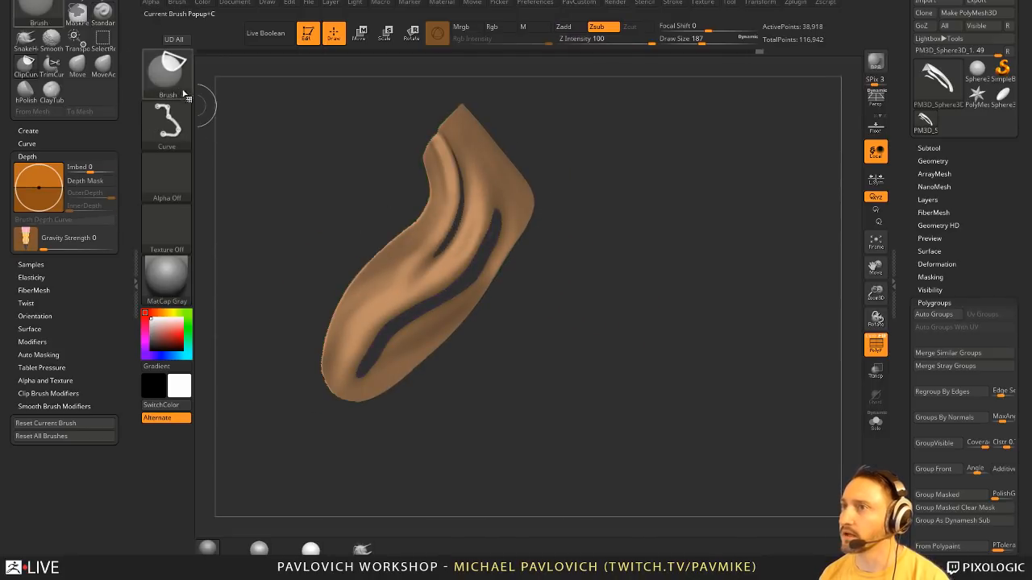
click(167, 73)
click(218, 126)
- Isolate the outer shell and regroup the mesh into two polygroups, the outer shell and the complete flat side
ctrl+shift+click(541, 252)
ctrl+shift+click(622, 191)
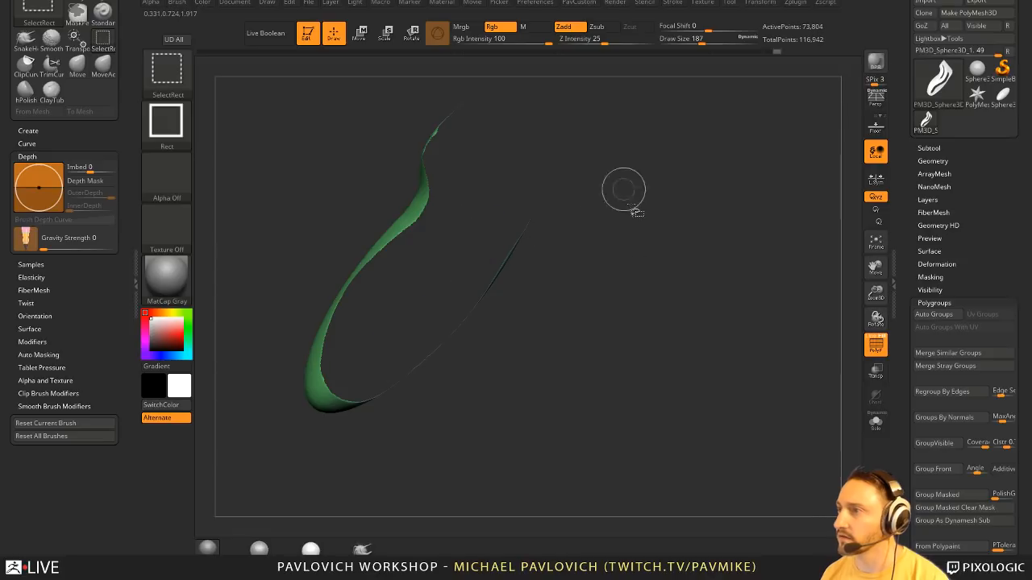
drag(742, 253, 742, 287)
ctrl+shift+click(666, 292)
ctrl+shift+click(737, 330)
drag(691, 236, 651, 293)
ctrl+shift+click(717, 278)
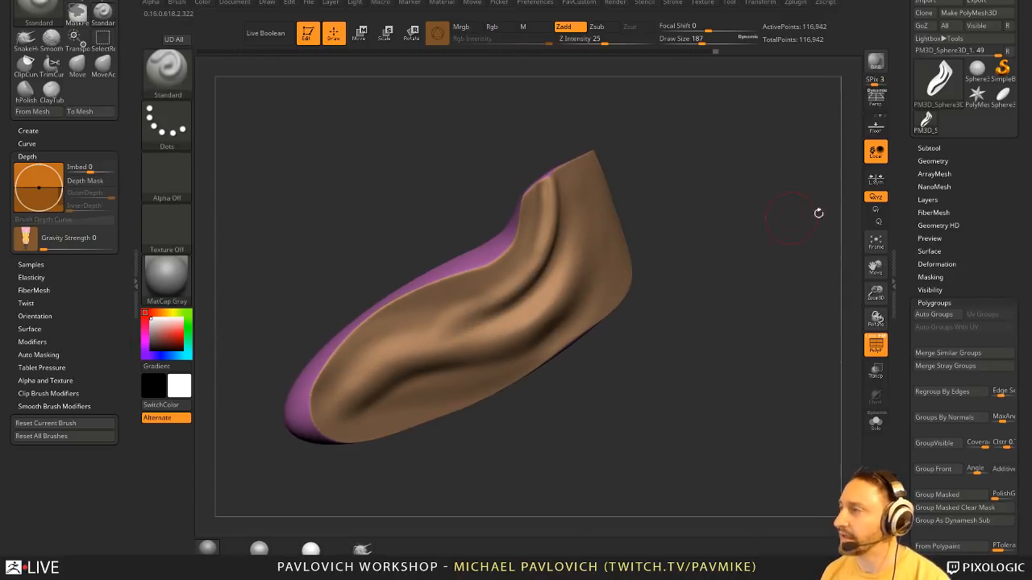
- Duplicate the subtool and reduce the copy to its flat-side polygroup in solo view, deleting the hidden outer shell
click(928, 148)
click(929, 457)
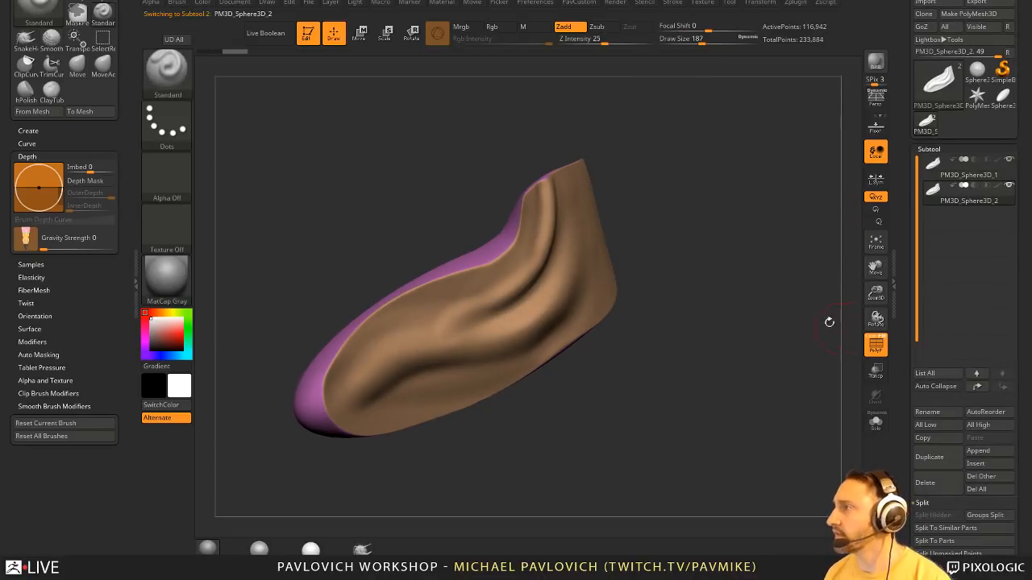
ctrl+shift+click(516, 295)
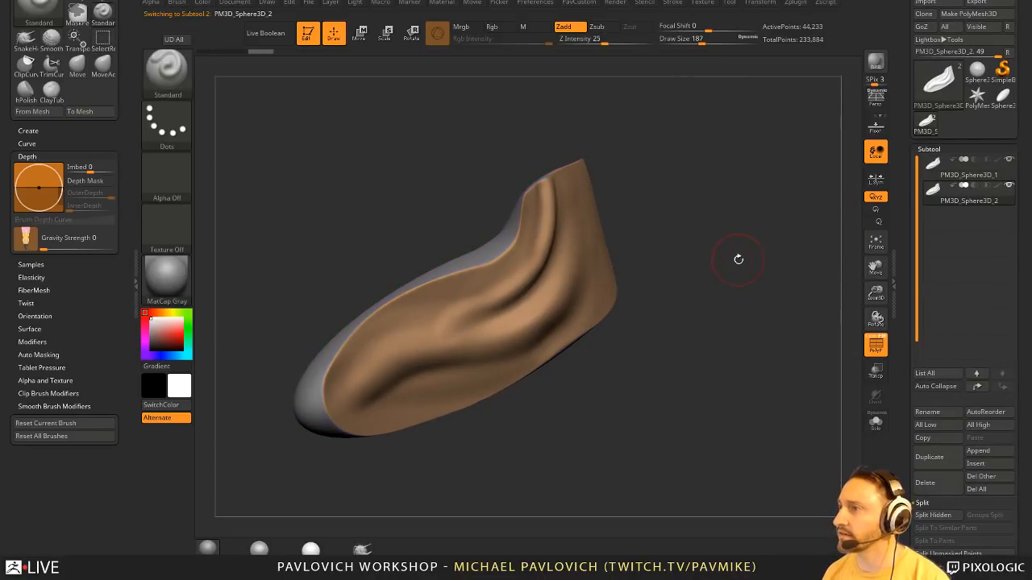
click(876, 420)
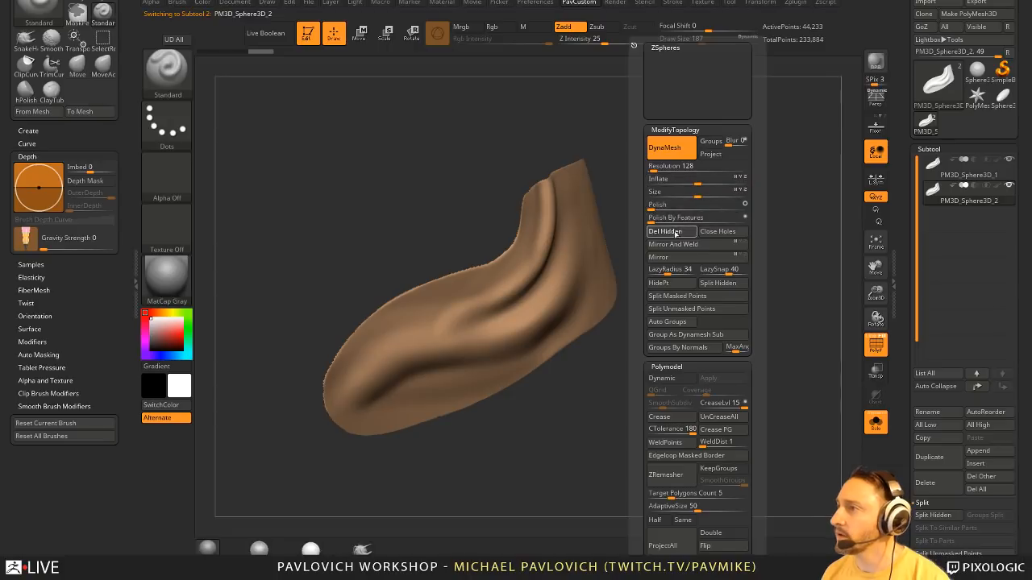
click(931, 234)
- Mask the flat piece's open edge by feature with only Border enabled, grow the mask and invert it
click(933, 221)
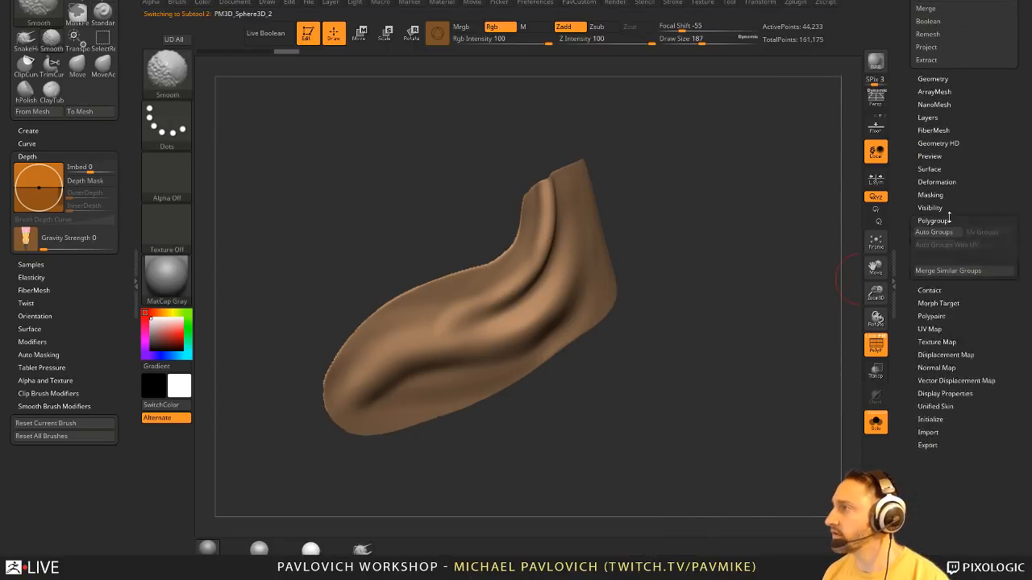
click(930, 194)
click(981, 299)
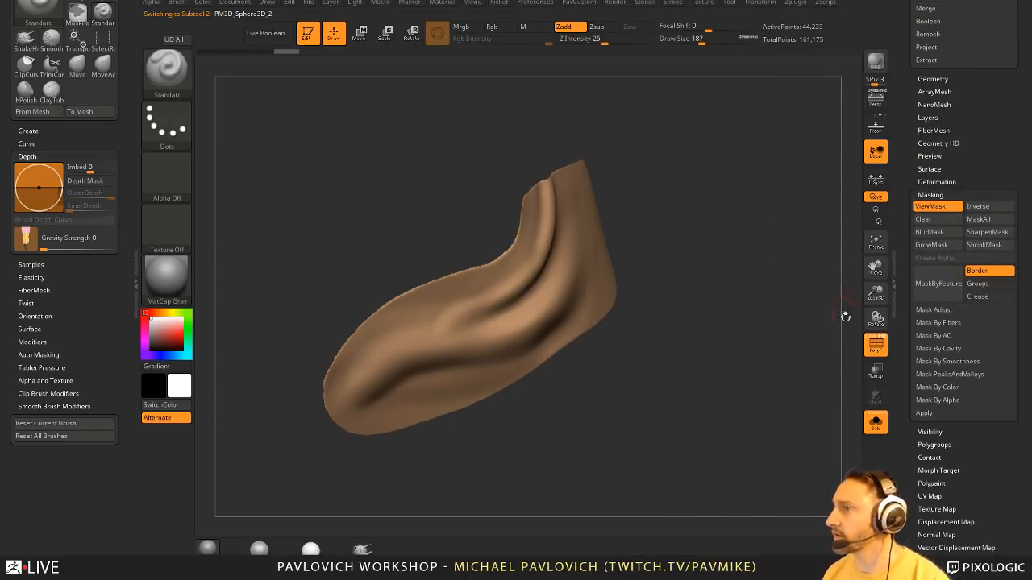
alt+drag(790, 265, 819, 297)
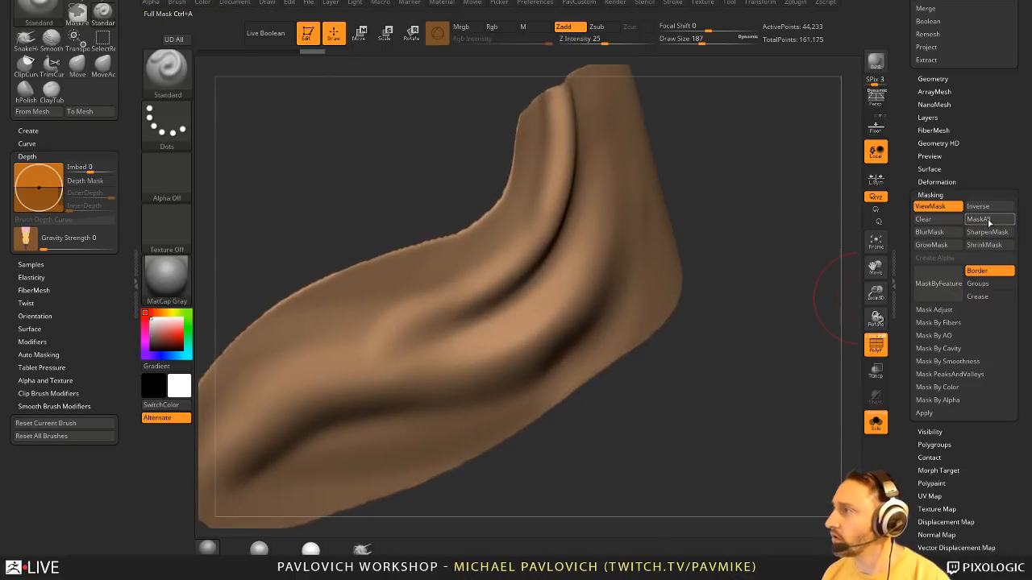
click(940, 247)
ctrl+click(816, 278)
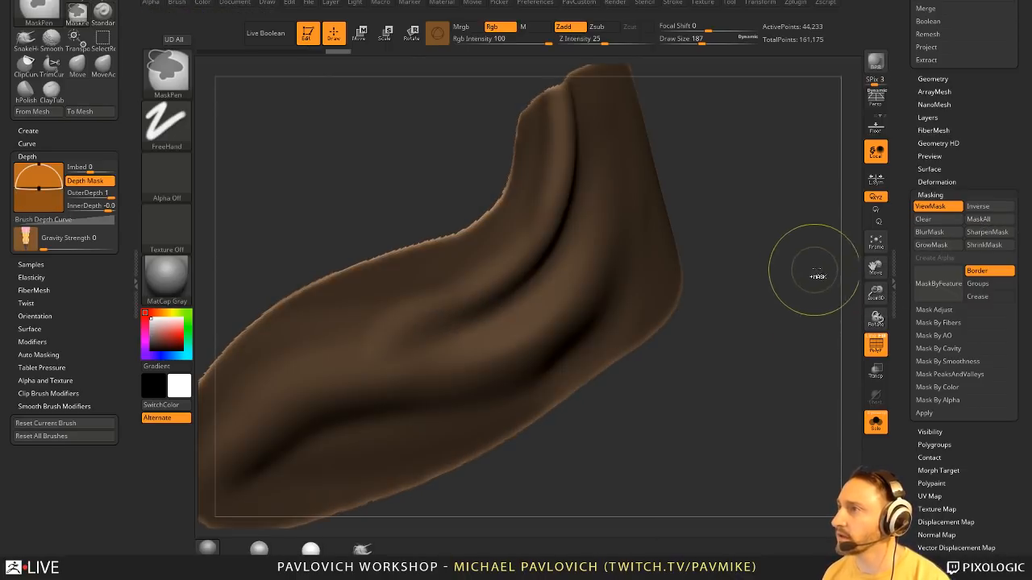
- Smooth the flat piece's jagged border with Polish By Features and clear the mask
click(935, 182)
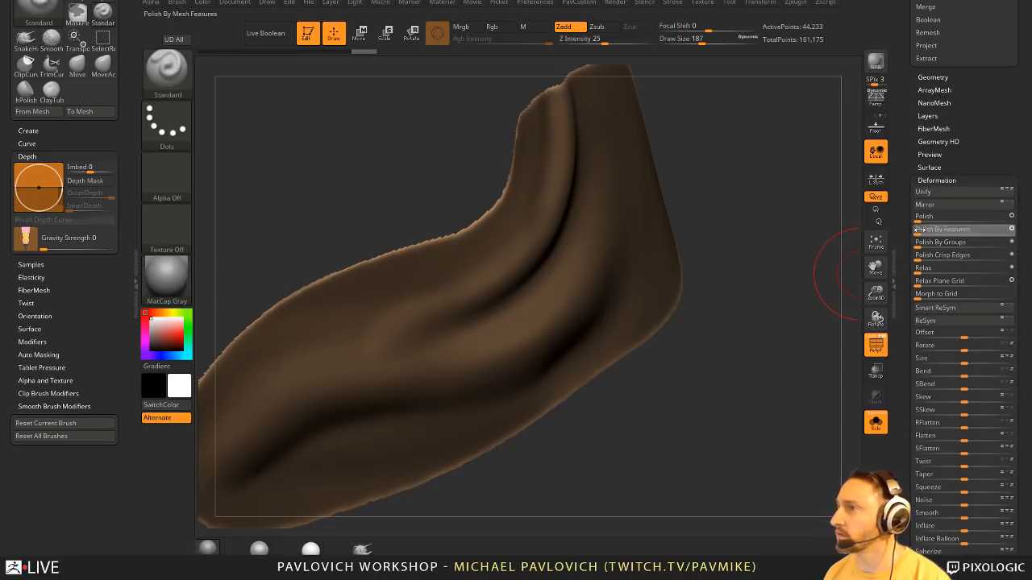
mouse_move(817, 266)
ctrl+mouse_down()
mouse_move(808, 315)
mouse_move(788, 288)
mouse_move(798, 300)
mouse_move(787, 317)
ctrl+mouse_up()
drag(709, 326, 740, 320)
- ZRemesh the flat piece with AdaptiveSize 14 and a target polygon count of 5
key(space)
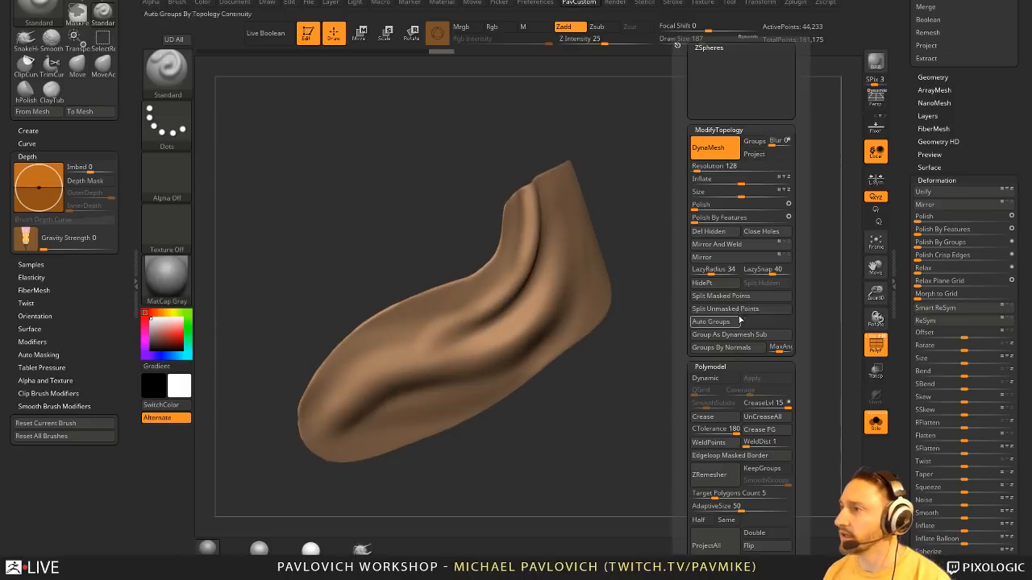
key(space)
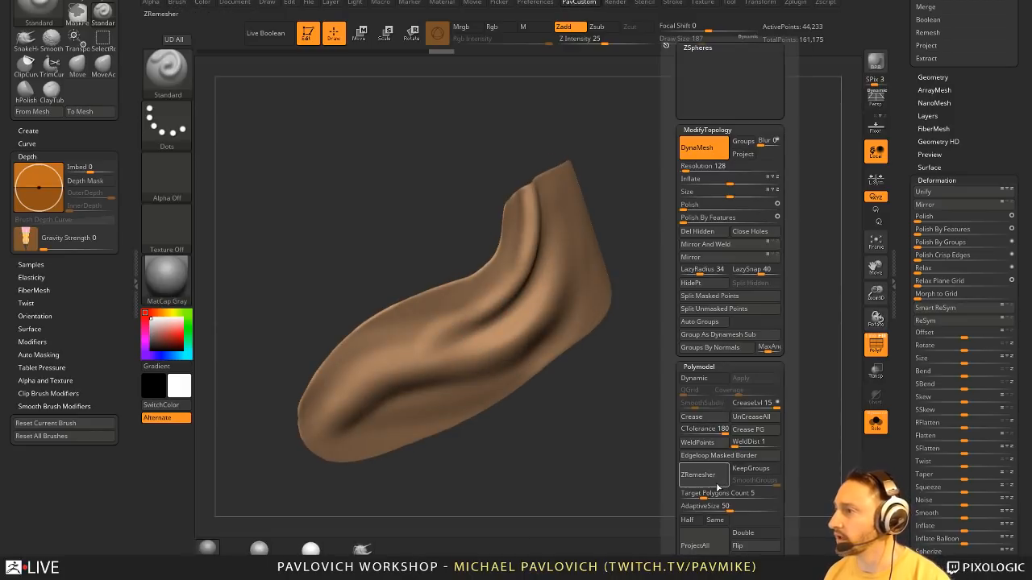
key(space)
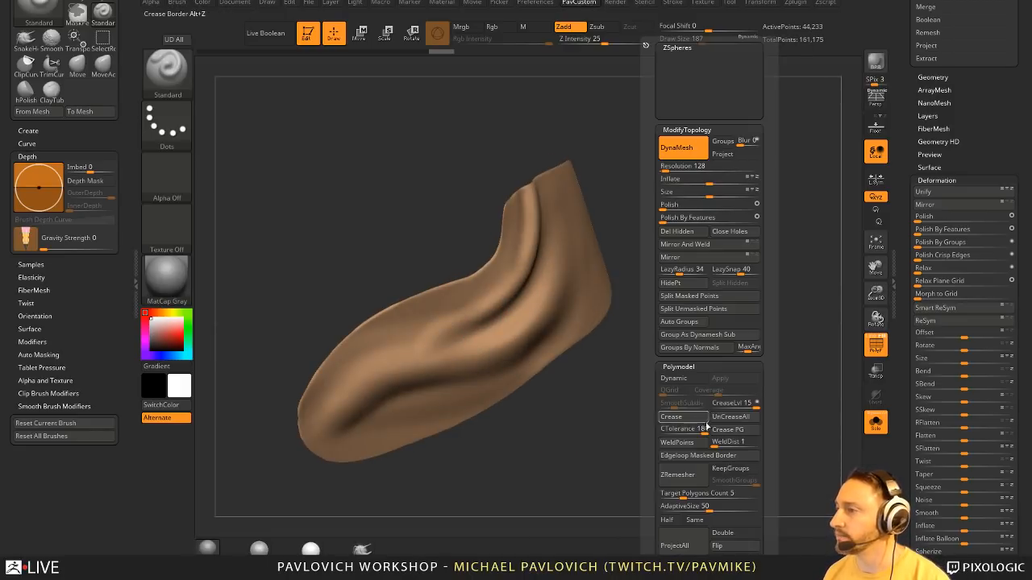
click(680, 506)
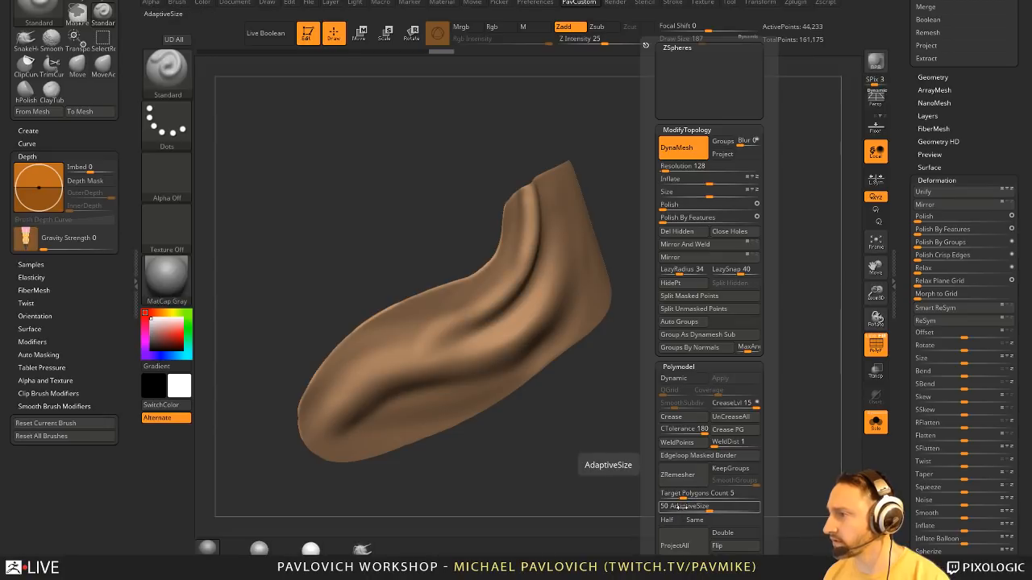
text(14)
key(Return)
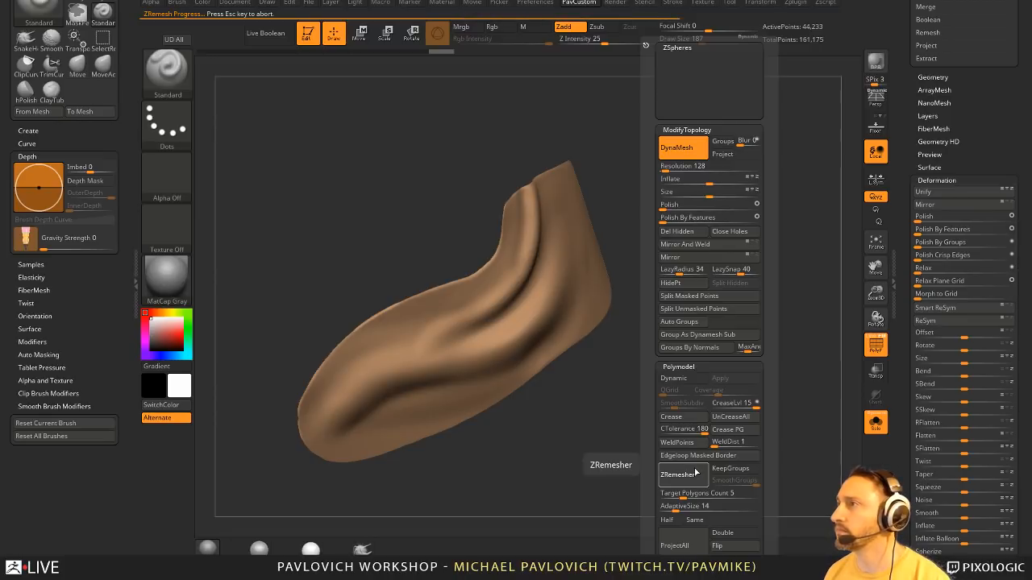
alt+drag(768, 367, 838, 367)
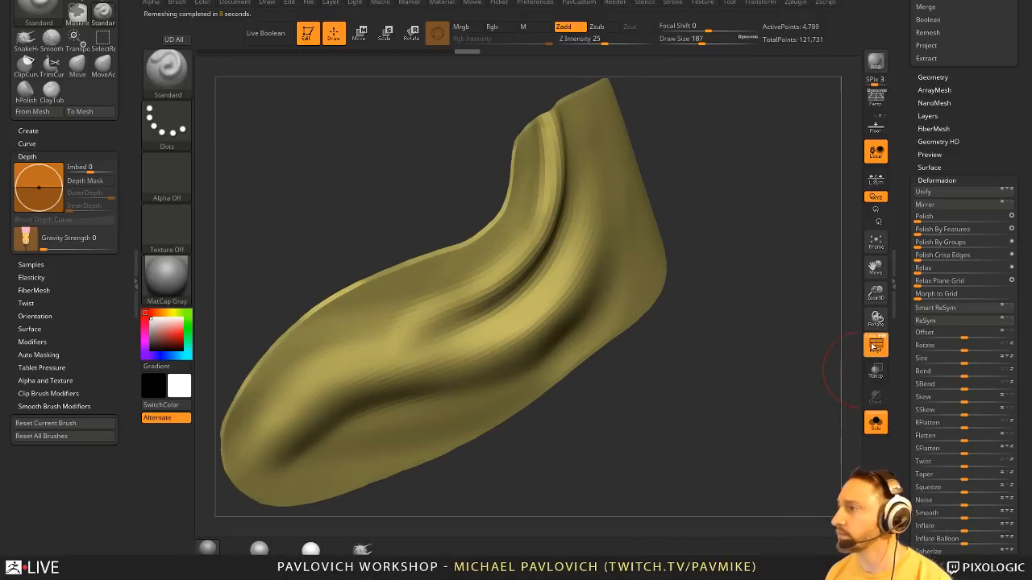
- Show the wireframe and reduce the flat piece's polygon density by running ZRemesher twice with Half enabled
click(873, 346)
drag(714, 412, 747, 380)
key(grave)
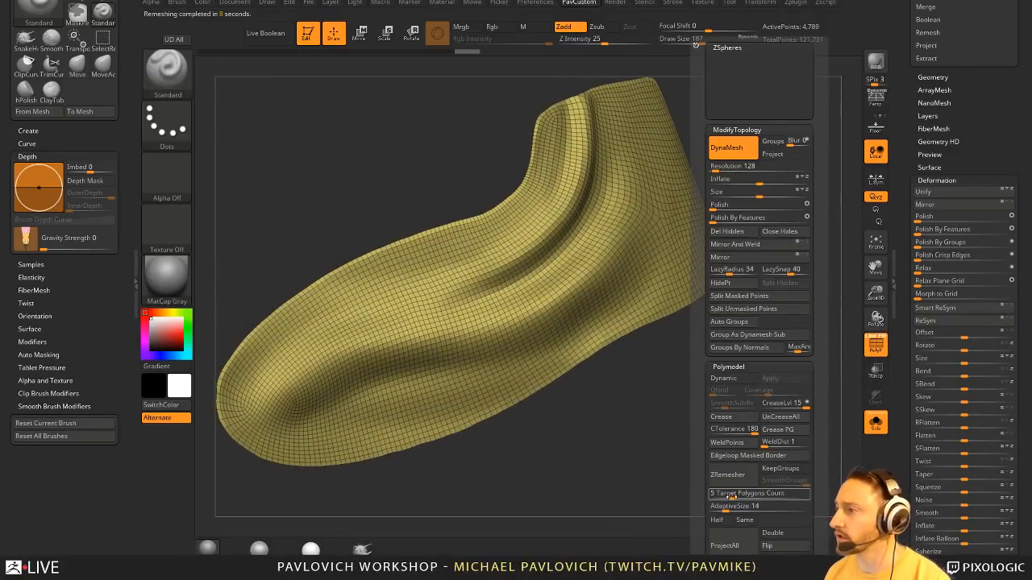
click(717, 520)
click(729, 475)
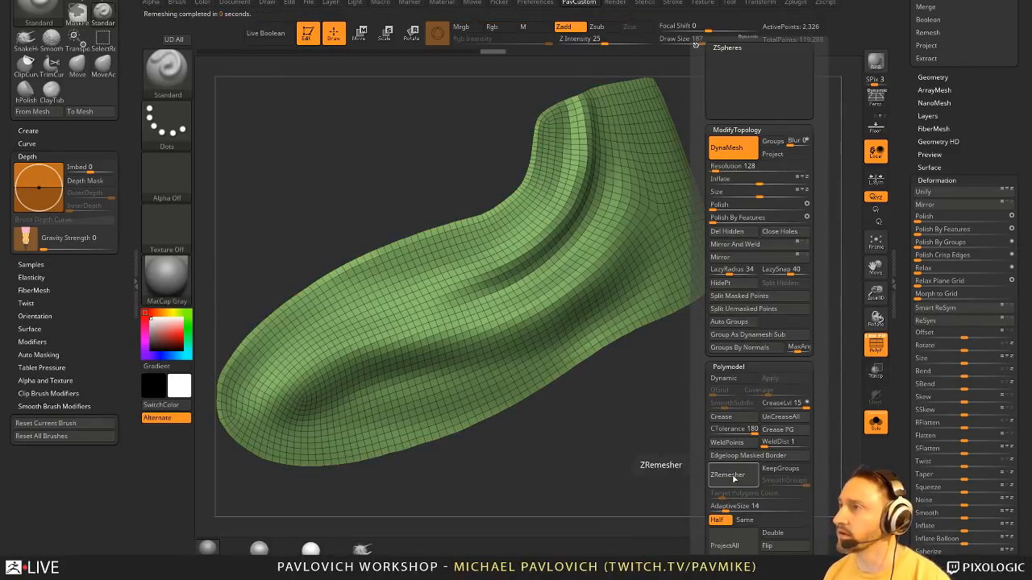
click(730, 475)
drag(613, 479, 686, 441)
- Switch to the ZModeler brush and set its QMesh polygon action to target All Polygons
drag(901, 349, 902, 179)
drag(781, 310, 734, 333)
key(b)
key(z)
key(m)
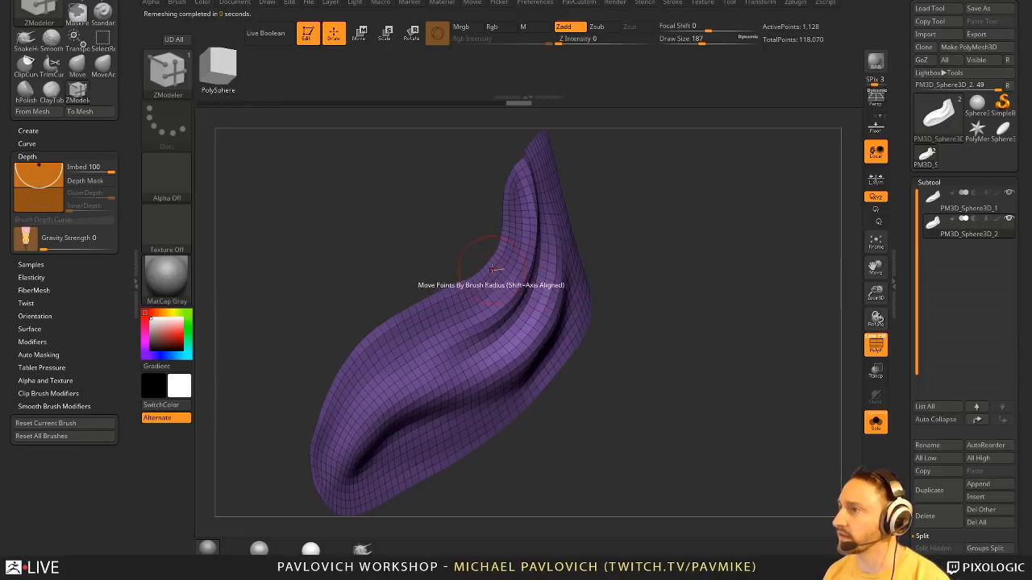
key(space)
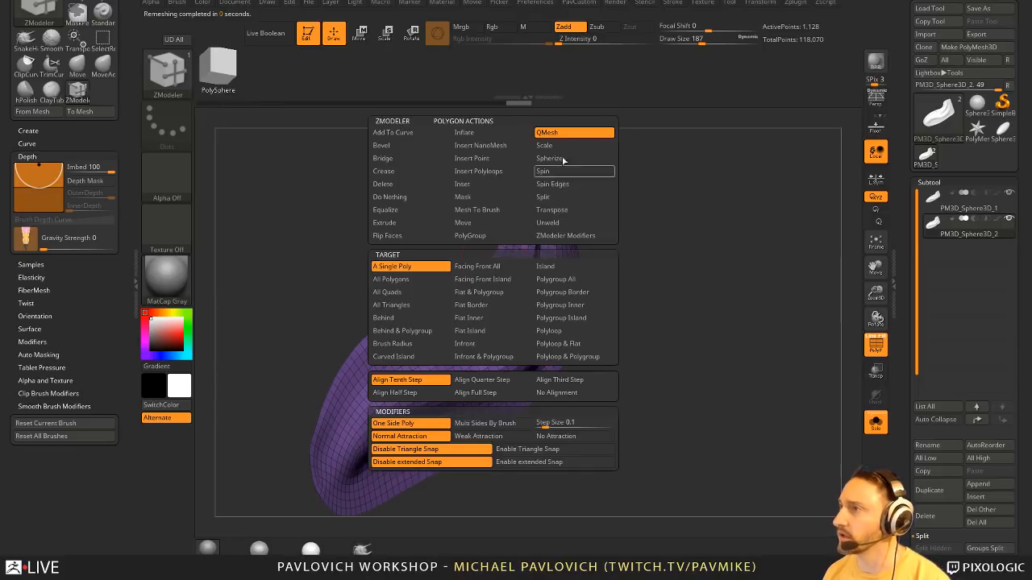
click(425, 280)
- Try to thicken the flat piece with QMesh on all polygons, and undo it
drag(636, 237, 496, 300)
drag(488, 210, 568, 199)
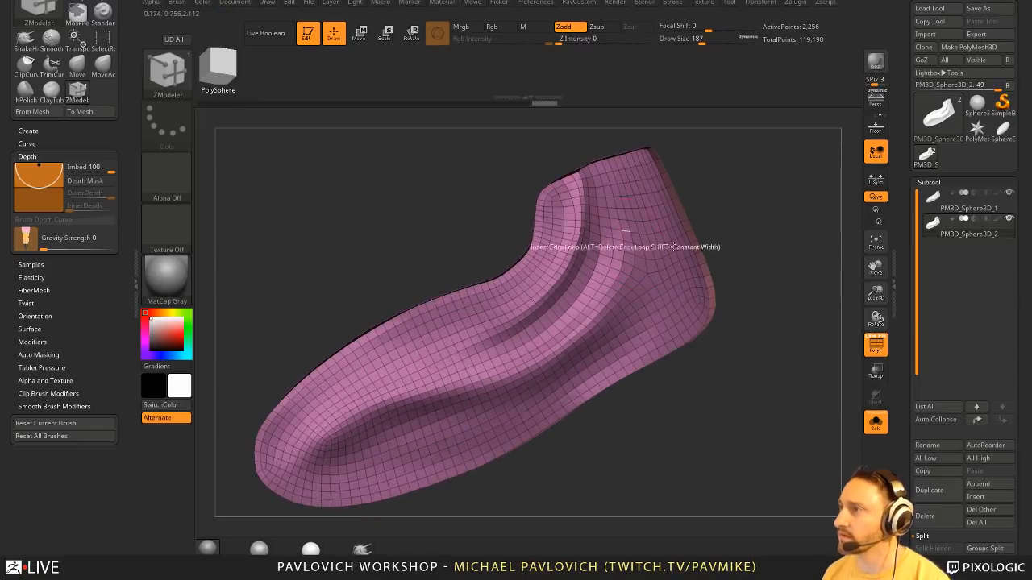
key(ctrl+z)
- Set the ZModeler polygon action to Extrude with the All Polygons target and extrude the whole flat piece
key(space)
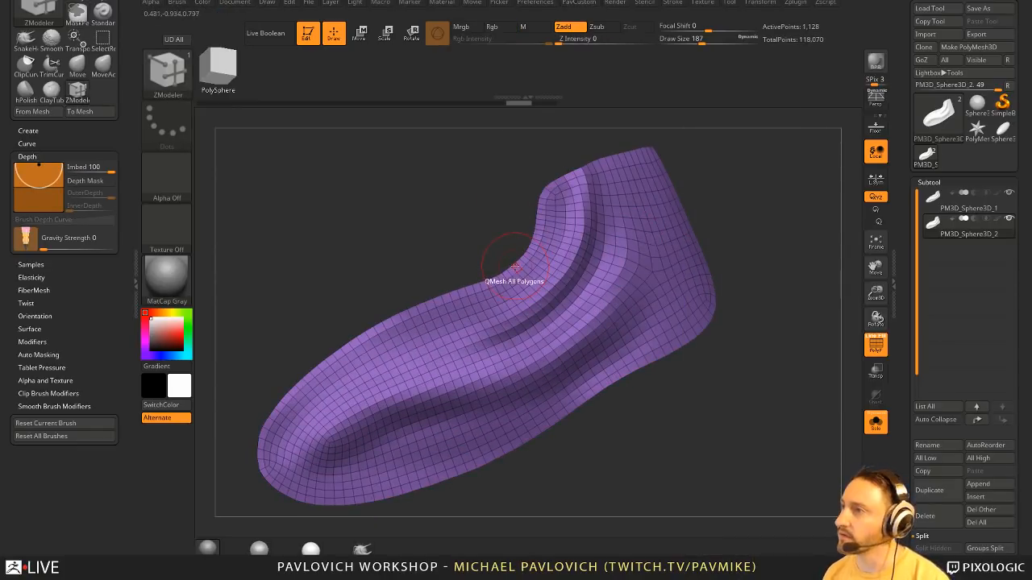
key(space)
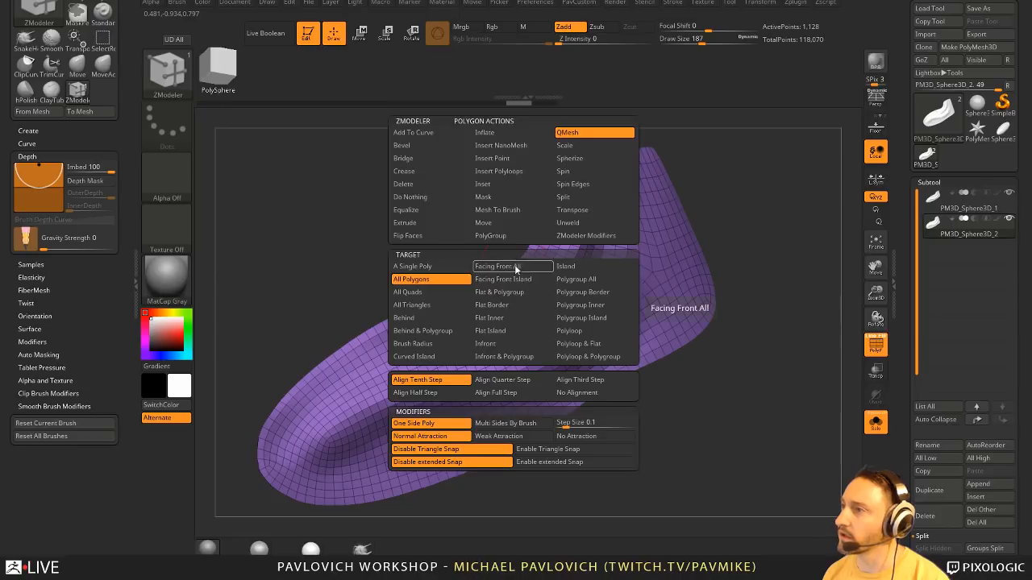
click(424, 225)
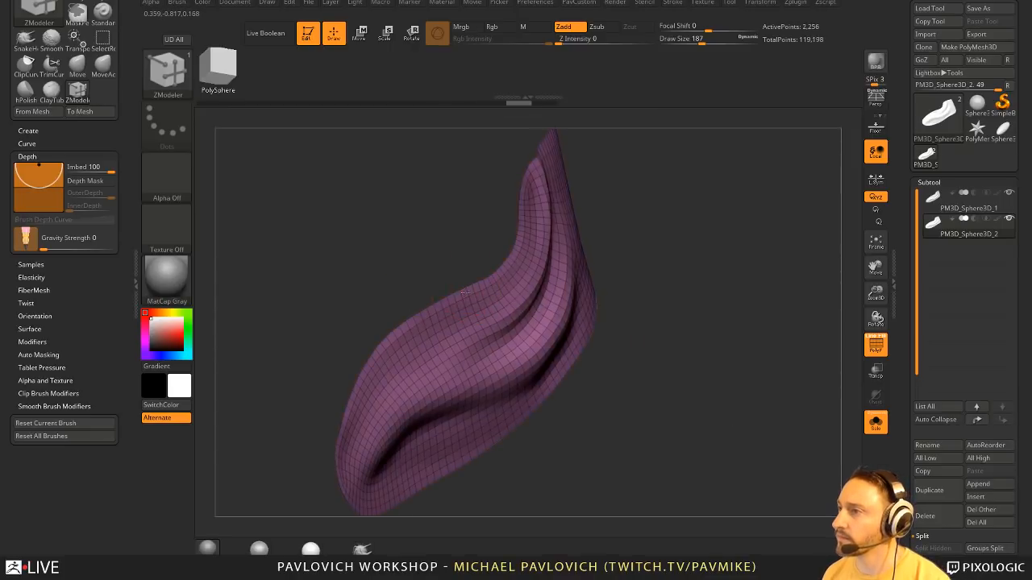
- Flip the normals of the extruded panel
right_drag(465, 292, 432, 278)
key(2)
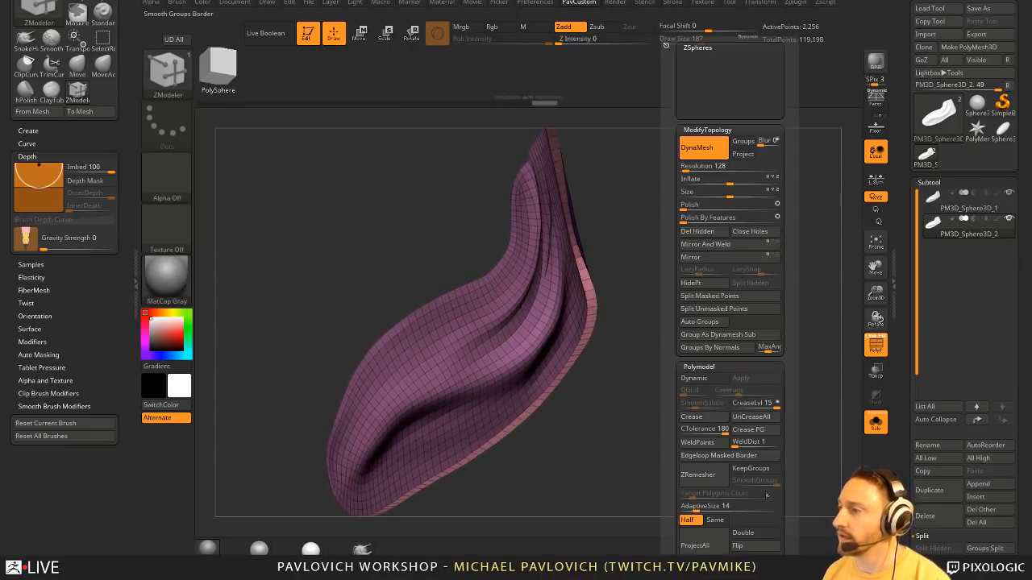
click(759, 546)
key(2)
click(783, 548)
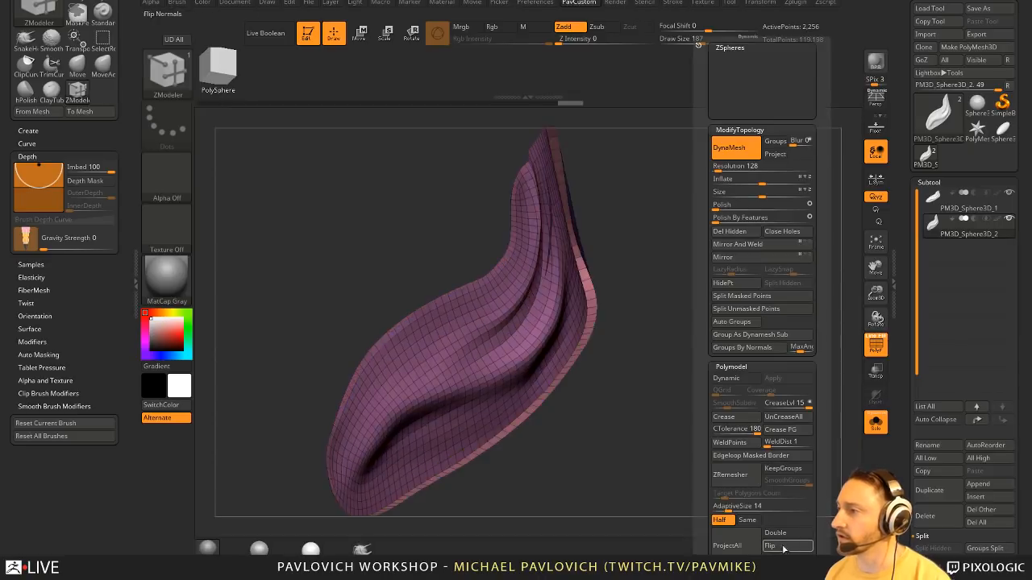
click(783, 548)
- Open the panel's Display Properties
drag(902, 478, 896, 246)
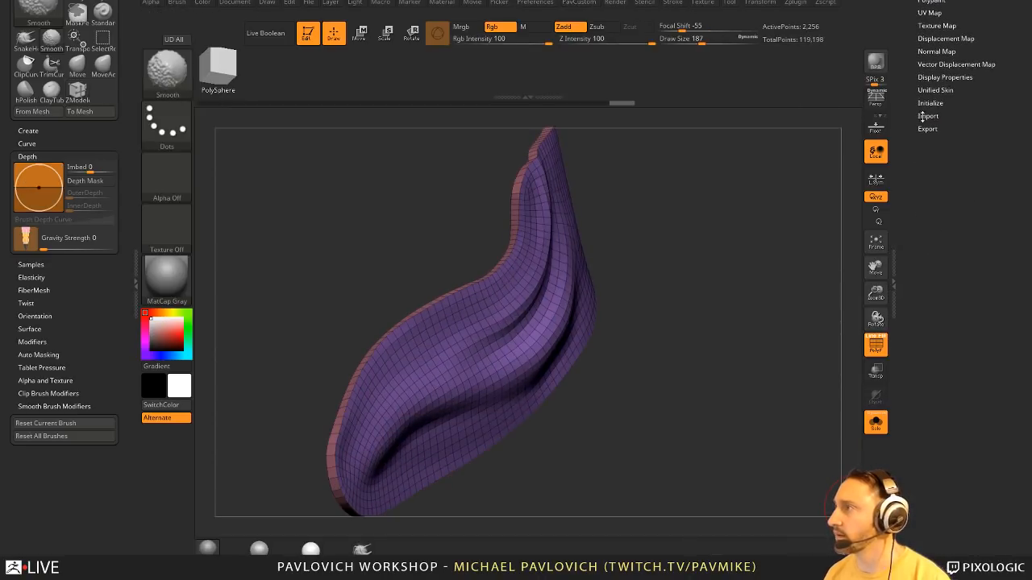
click(933, 79)
drag(714, 238, 734, 321)
drag(926, 293, 896, 384)
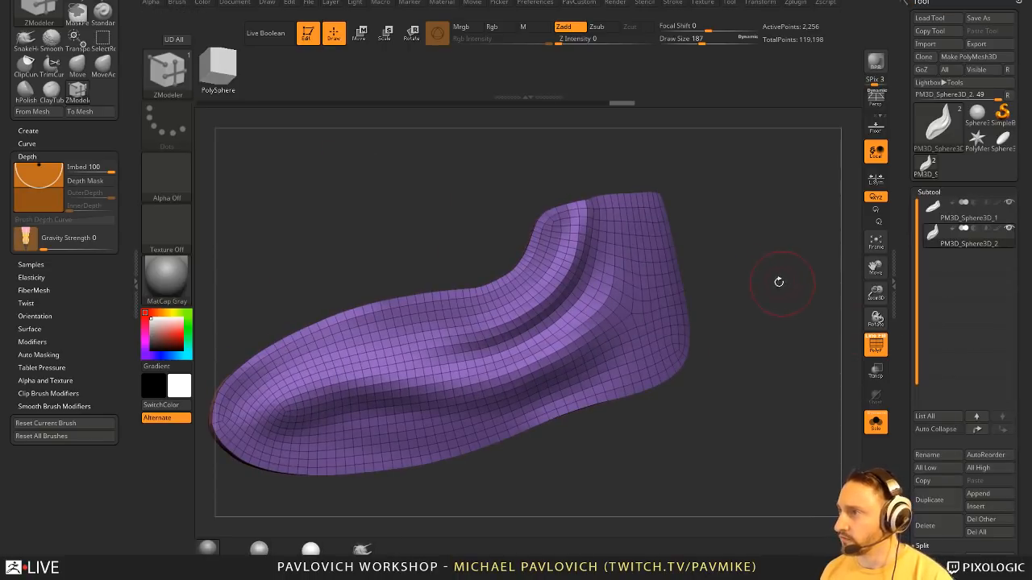
- Preview the panel with Dynamic Subdiv and no wireframe, choosing Always YES for auto-activation, and restore the plain wireframe display
drag(778, 281, 752, 306)
drag(620, 282, 746, 304)
click(870, 345)
drag(814, 355, 781, 362)
key(d)
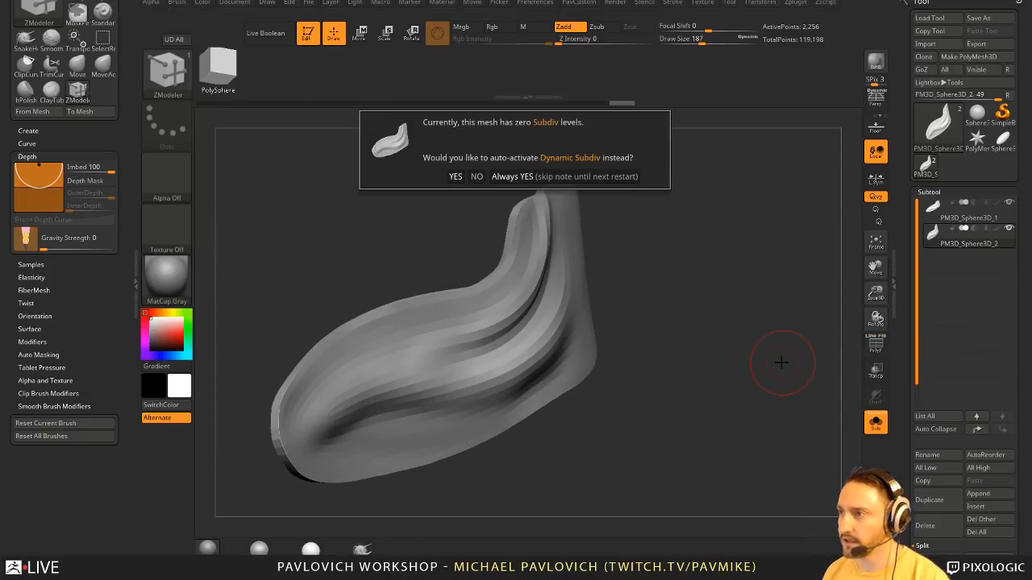
click(552, 177)
mouse_move(724, 292)
mouse_down()
mouse_move(778, 302)
mouse_move(714, 311)
mouse_move(814, 338)
mouse_up()
key(shift+d)
click(875, 345)
- Try to thin the panel by extruding all of its polygons with ZModeler
drag(581, 241, 535, 250)
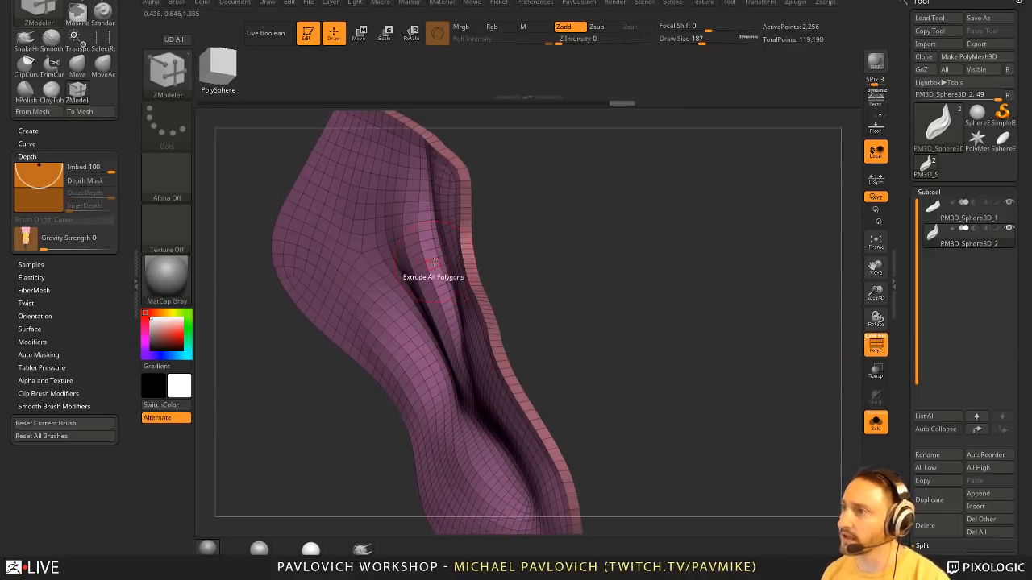
drag(430, 264, 445, 267)
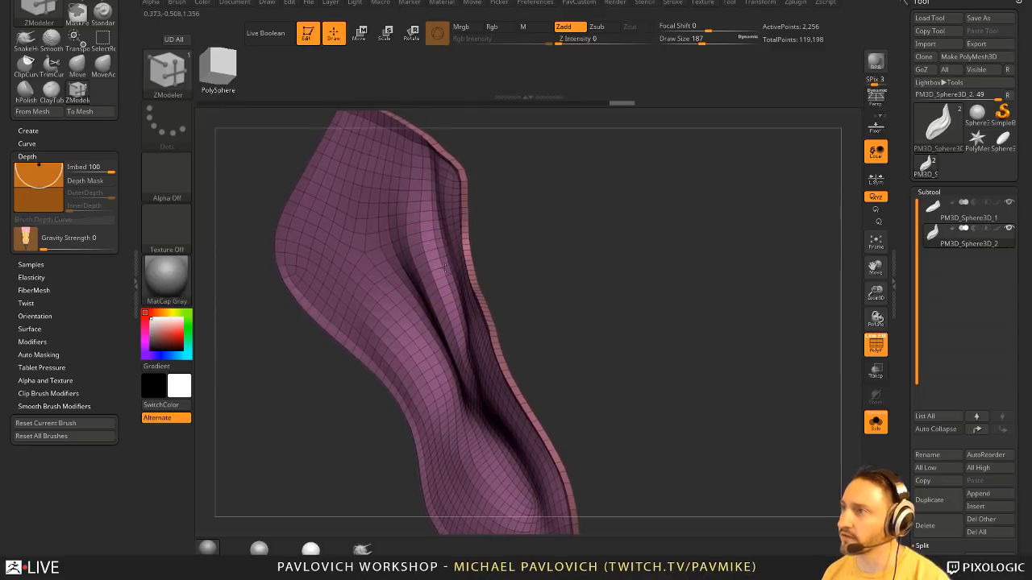
drag(666, 297, 783, 295)
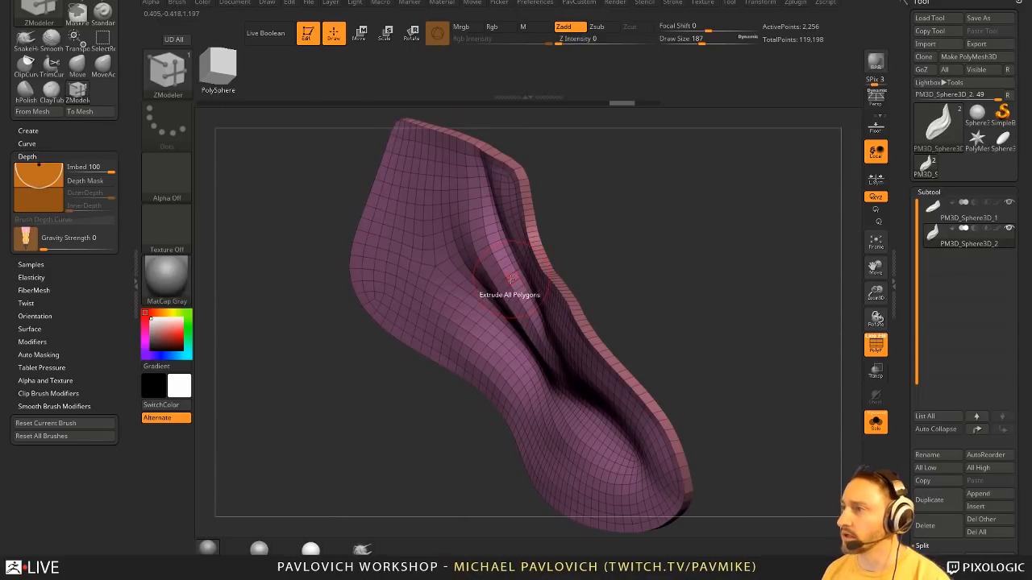
- Set the ZModeler Extrude target to Polygroup All and extrude one face of the panel to make the shell thinner
key(space)
click(574, 279)
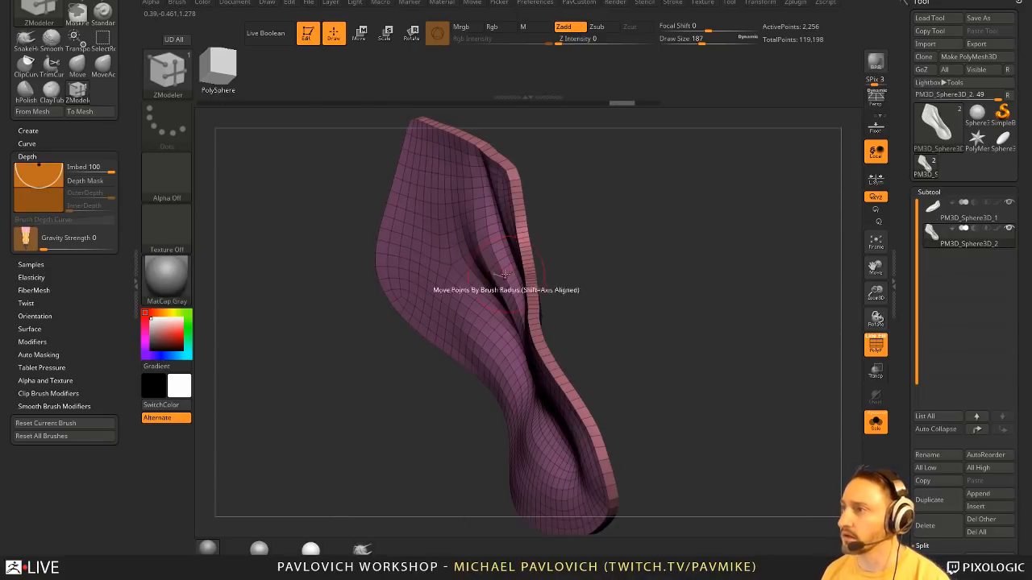
drag(506, 272, 494, 285)
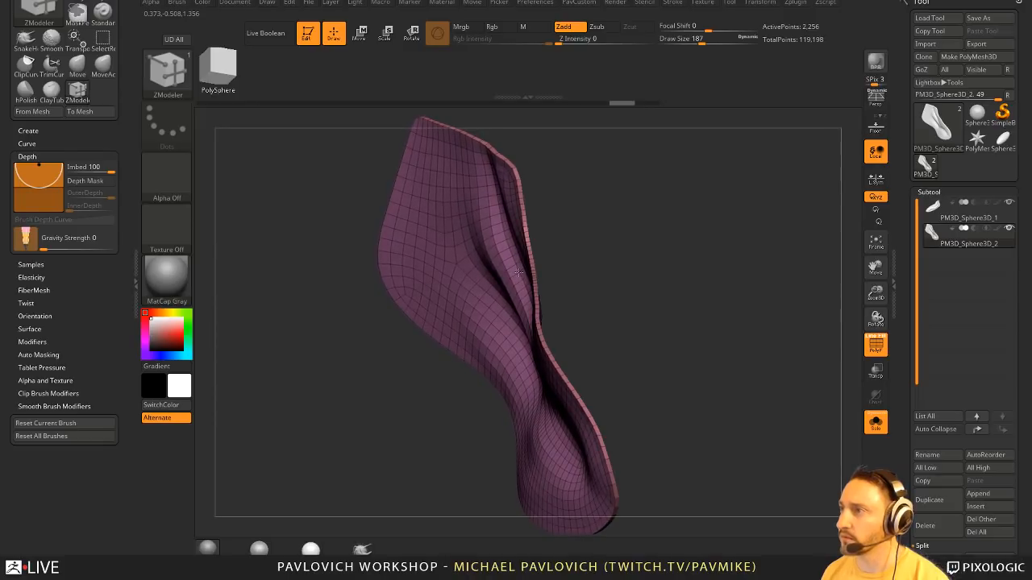
drag(682, 324, 756, 324)
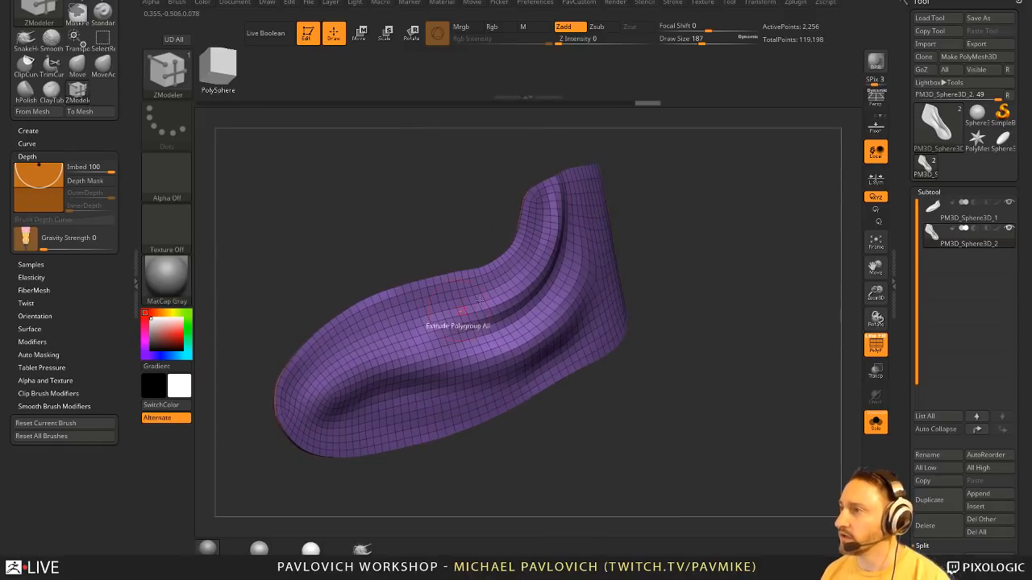
drag(682, 325, 690, 336)
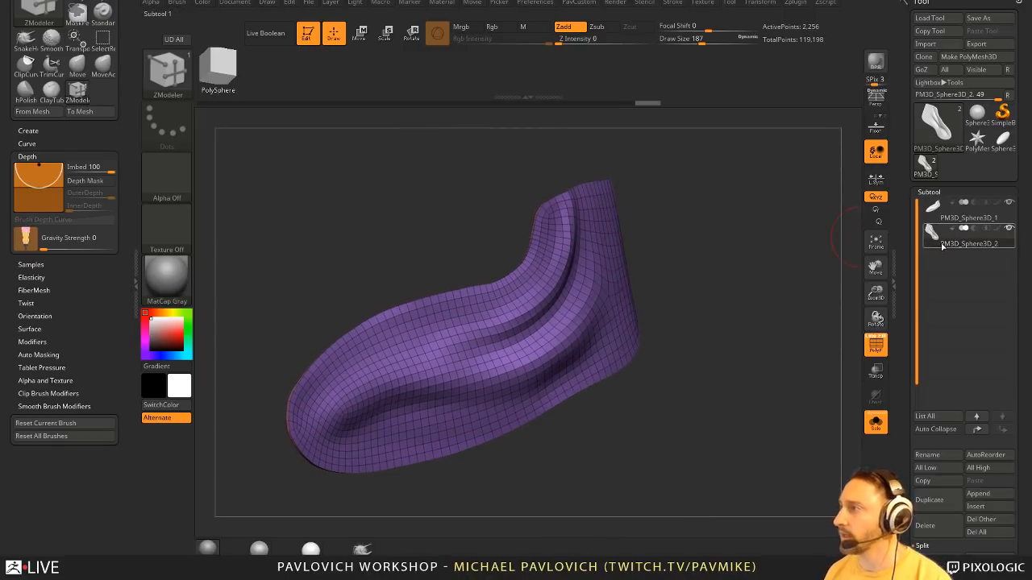
- Show the original sculpt together with the panel, isolate the panel's front polygroup and apply Crease PG
click(870, 420)
drag(769, 376, 739, 289)
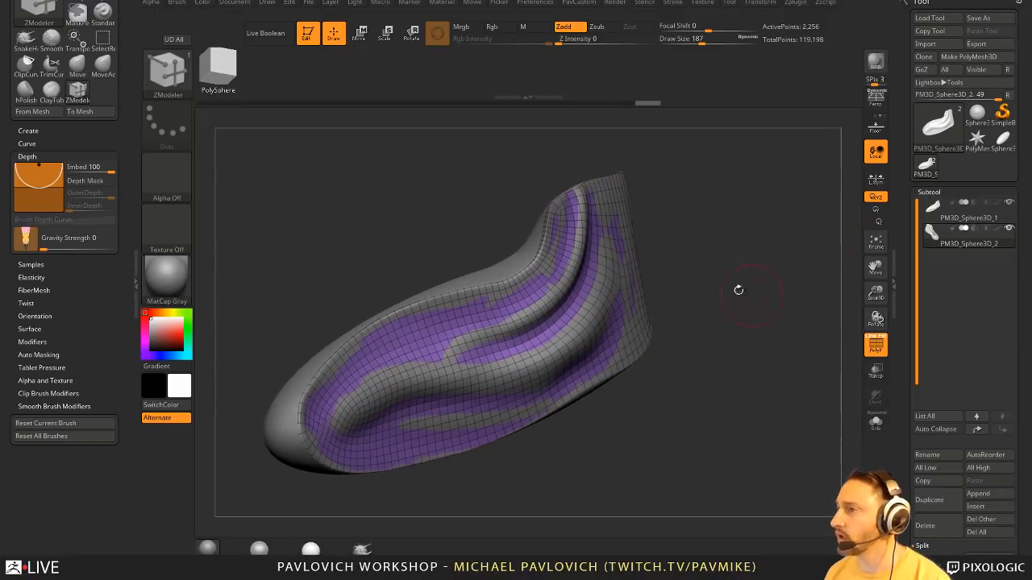
key(ctrl+shift)
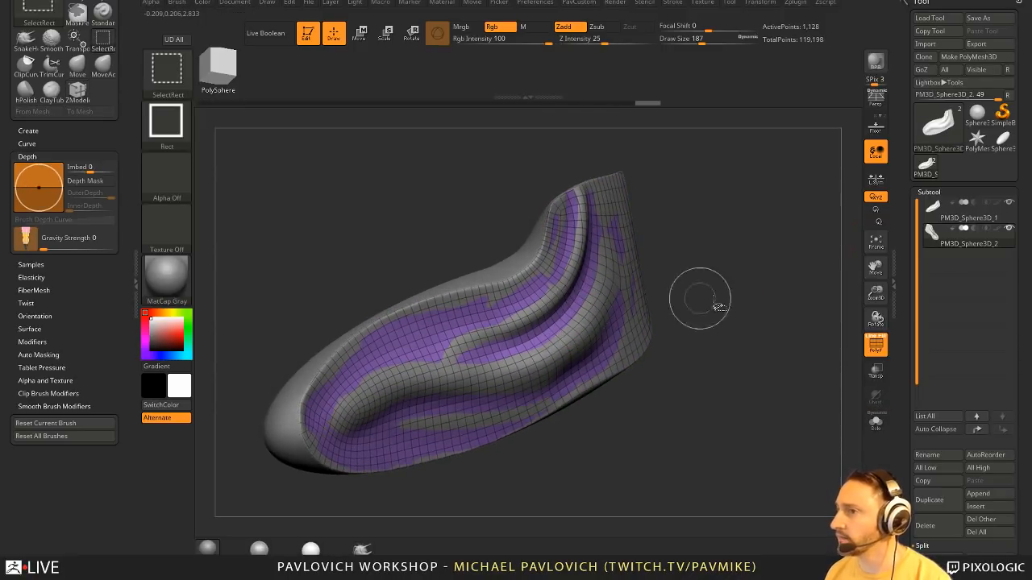
key(2)
click(766, 430)
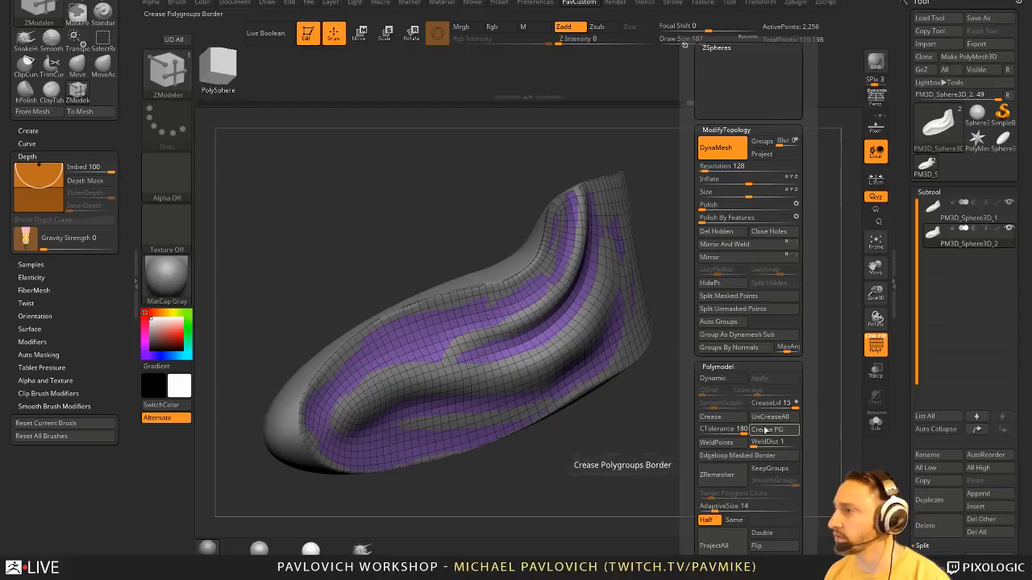
- Subdivide the whole panel once, isolate its front polygroup and project it onto the original sculpt with ProjectAll
key(ctrl)
key(ctrl)
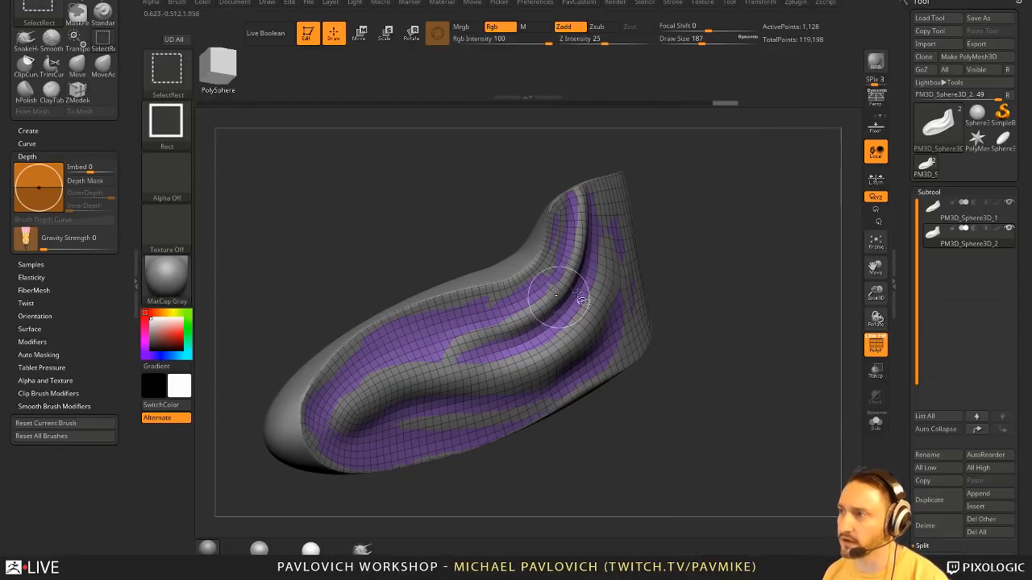
key(ctrl+shift+g)
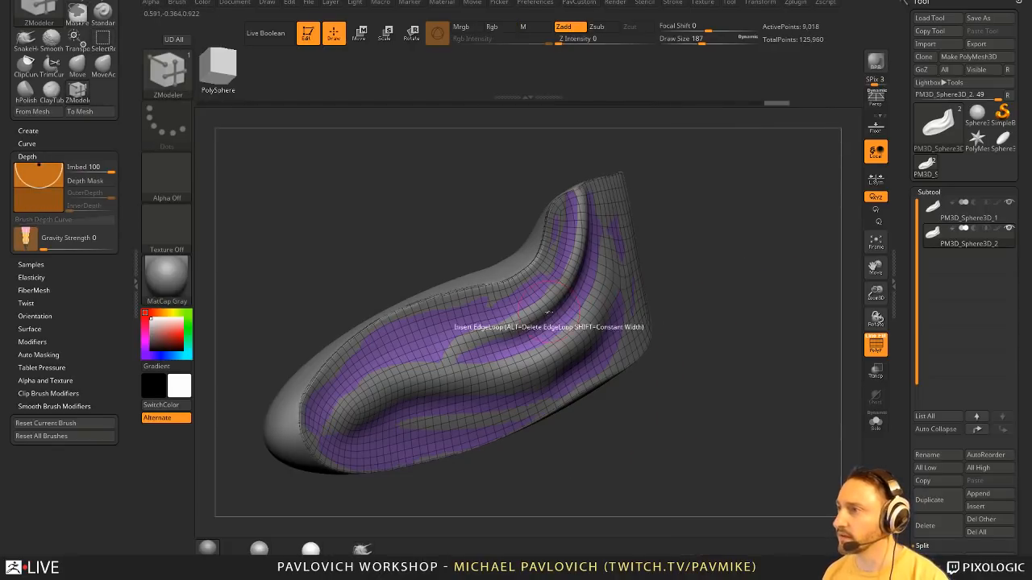
key(g)
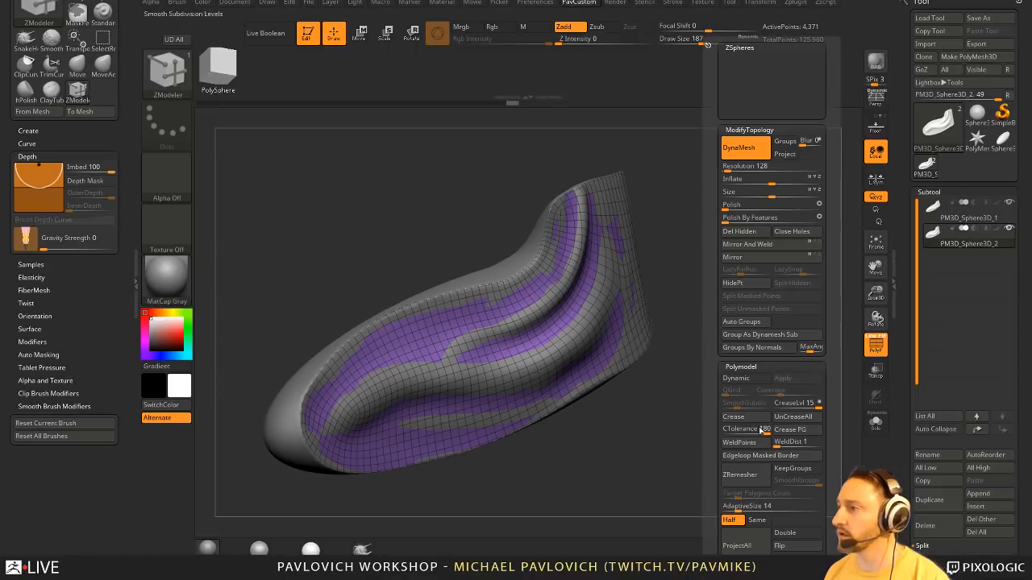
click(745, 547)
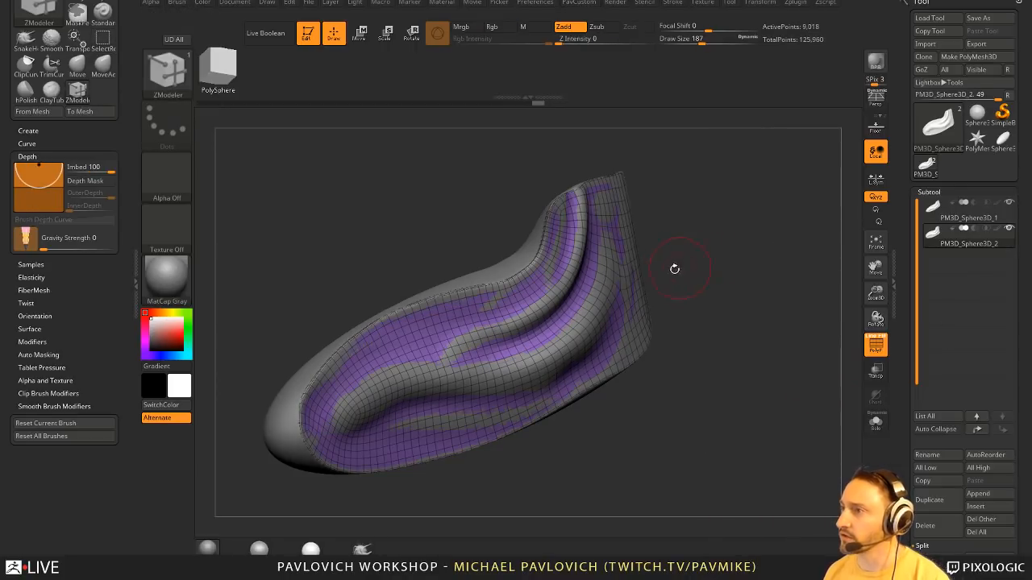
- Subdivide the panel a second time and project its isolated front polygroup onto the sculpt again
key(ctrl+shift+g)
key(g)
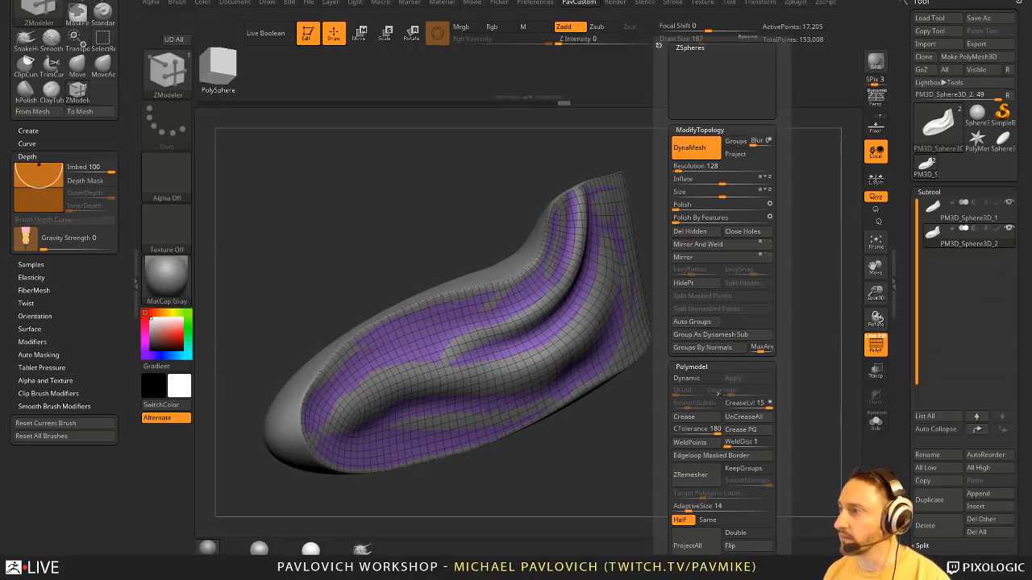
drag(663, 516, 762, 315)
key(ctrl+shift)
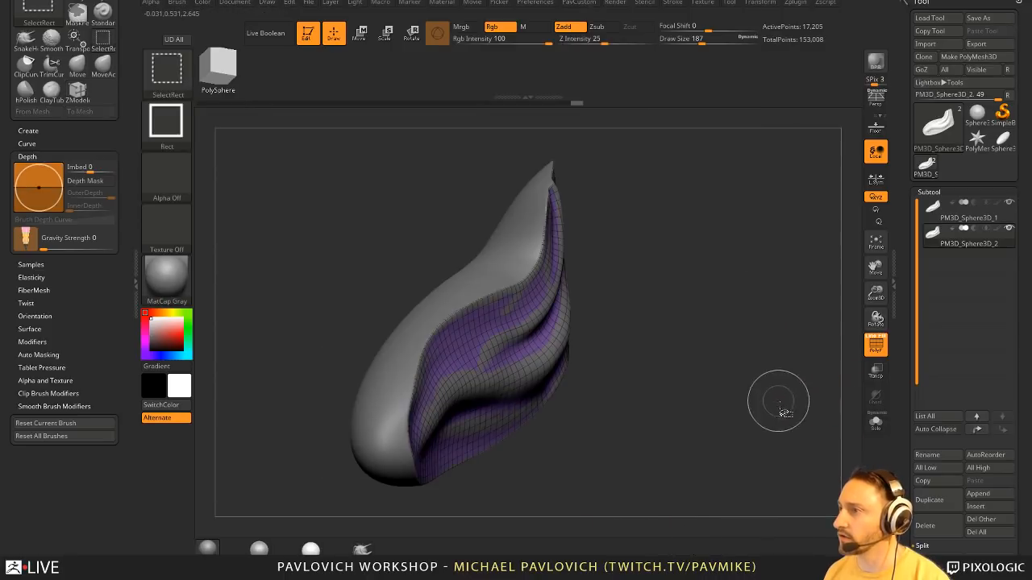
- Inspect both sides of the panel in Solo mode, and compare it with the original sculpt without the wireframe
click(875, 422)
drag(831, 395, 578, 198)
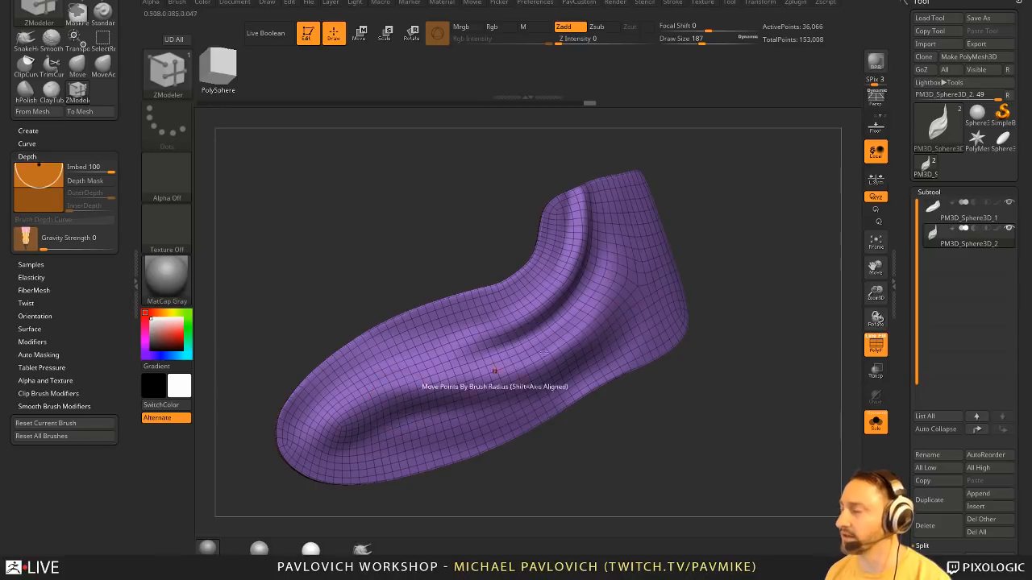
drag(737, 330, 487, 278)
drag(767, 313, 750, 286)
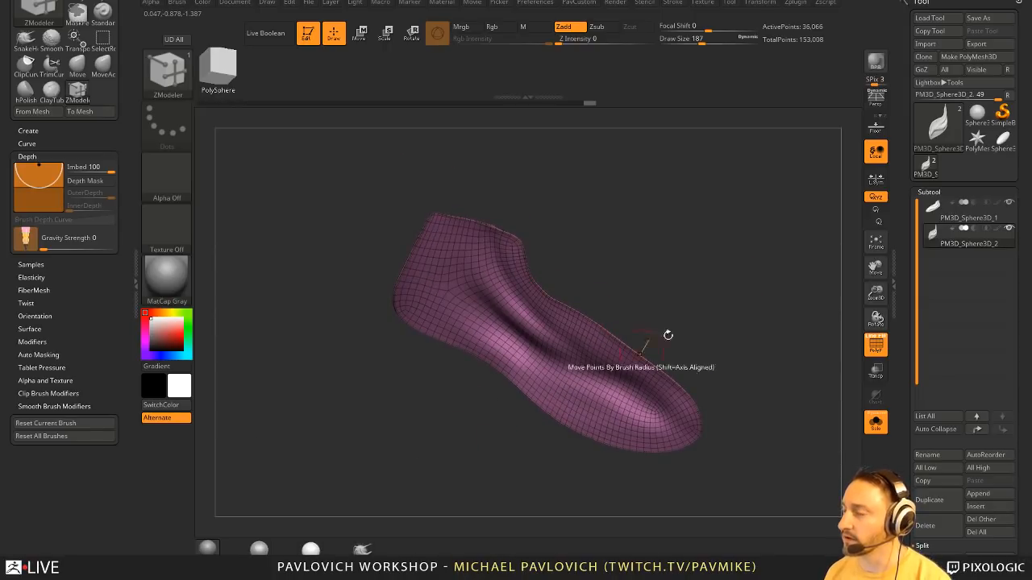
drag(667, 334, 878, 372)
click(876, 424)
key(shift+f)
drag(812, 357, 785, 374)
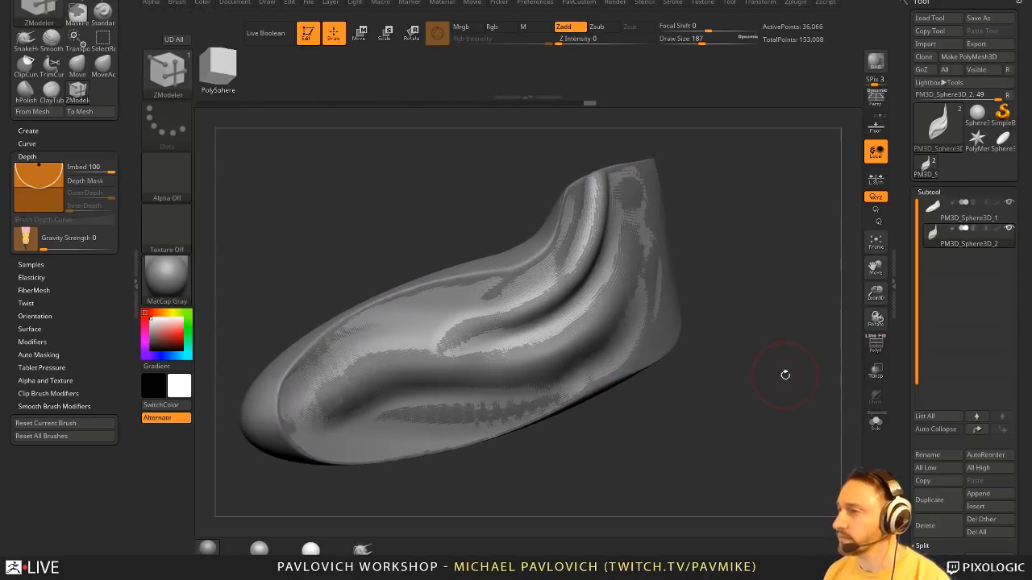
- Isolate the front polygroup at the current subdivision level, repeat ProjectAll and unhide the rest of the panel
key(ctrl+shift)
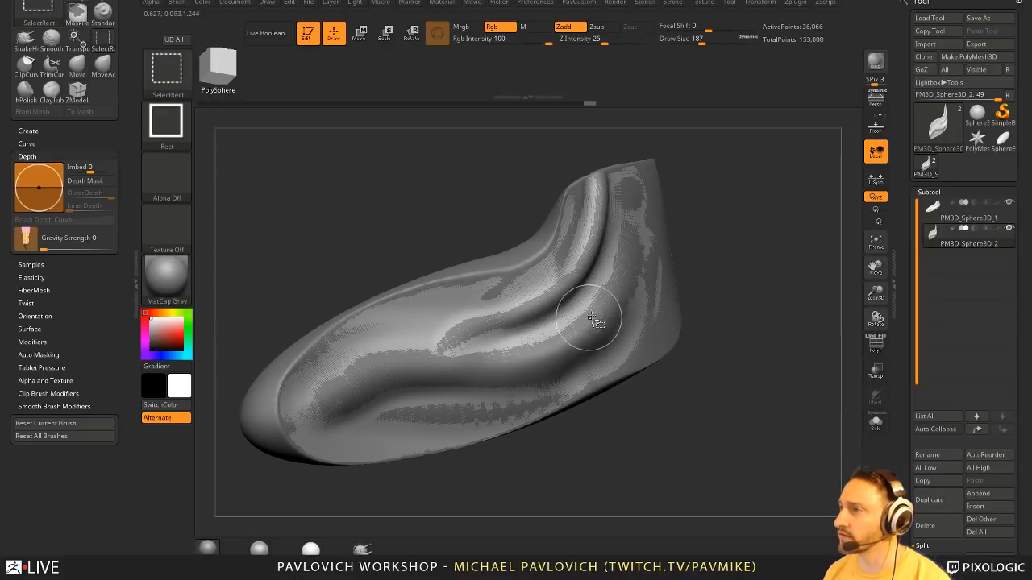
ctrl+shift+click(598, 321)
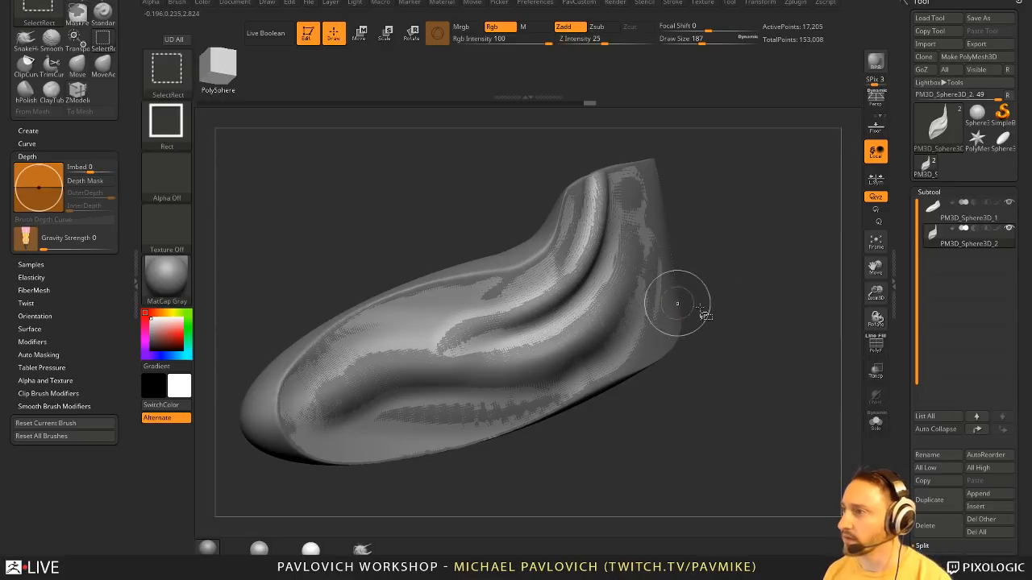
key(2)
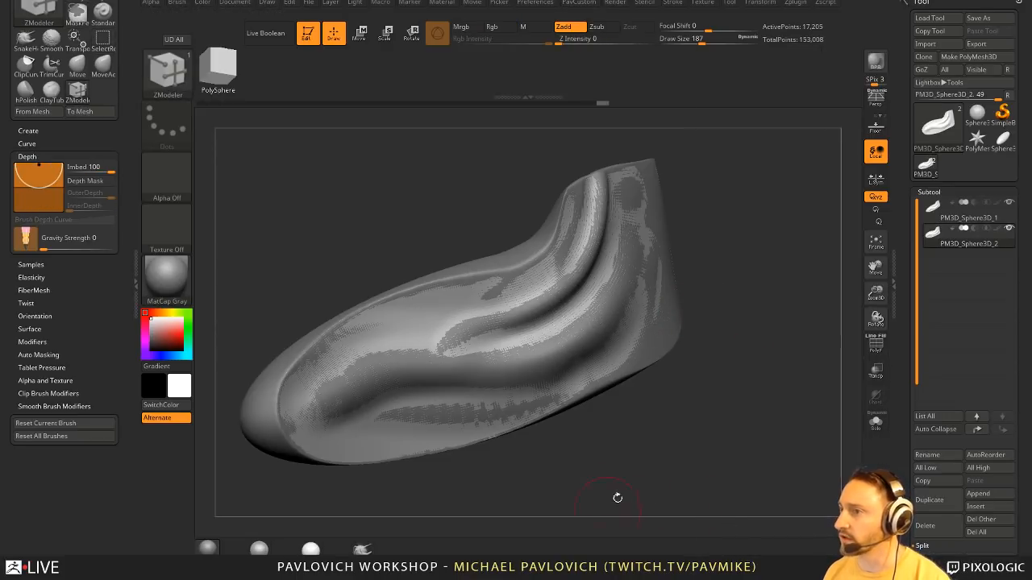
ctrl+shift+click(622, 495)
- Subdivide the panel one more level, project only its front polygroup onto the sculpt and show the full panel
key(ctrl+d)
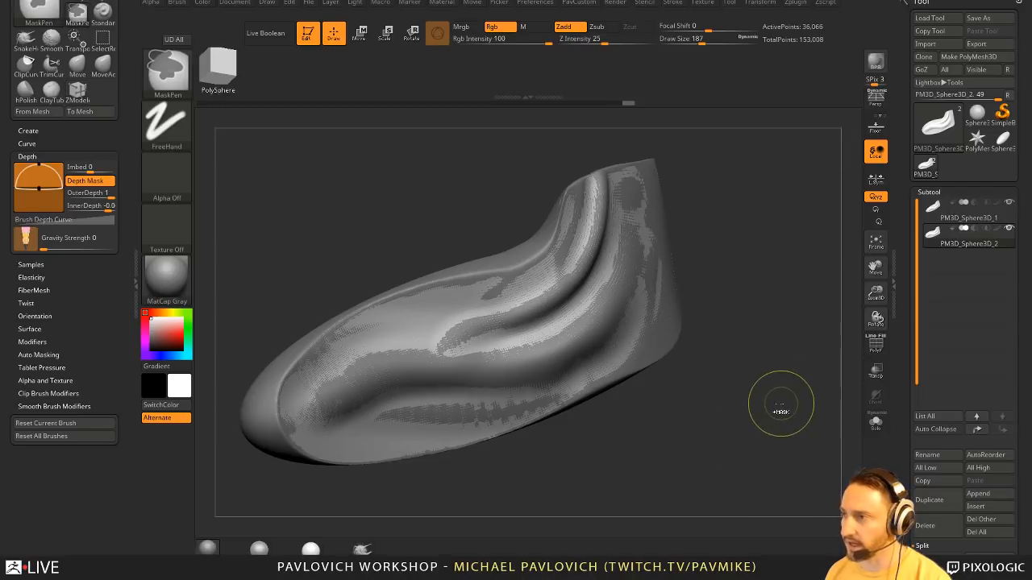
key(ctrl+shift)
key(2)
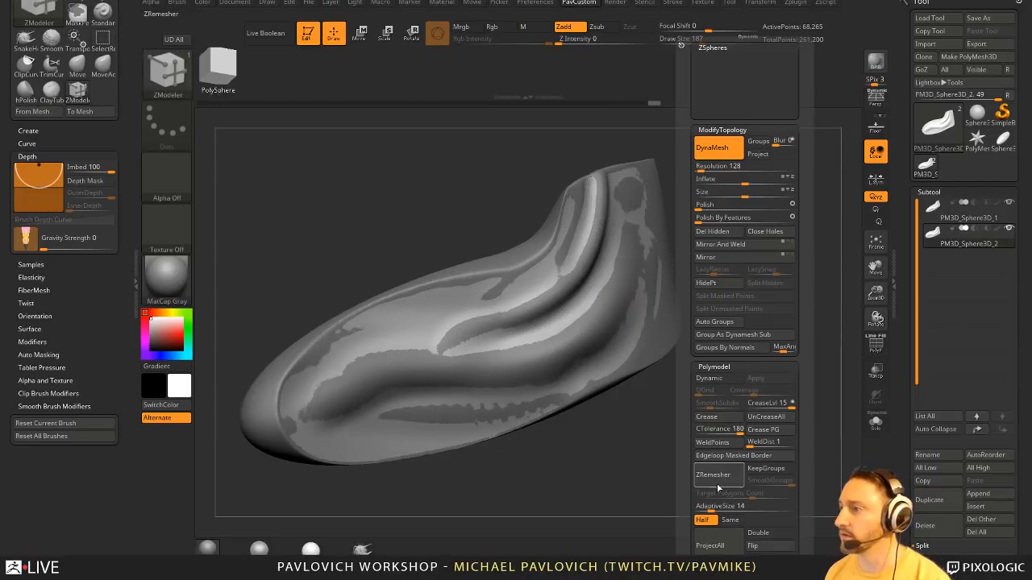
click(717, 486)
ctrl+drag(645, 487, 596, 487)
ctrl+shift+click(703, 445)
- Solo the panel with its wireframe shown and delete its lower subdivision levels
drag(744, 313, 806, 352)
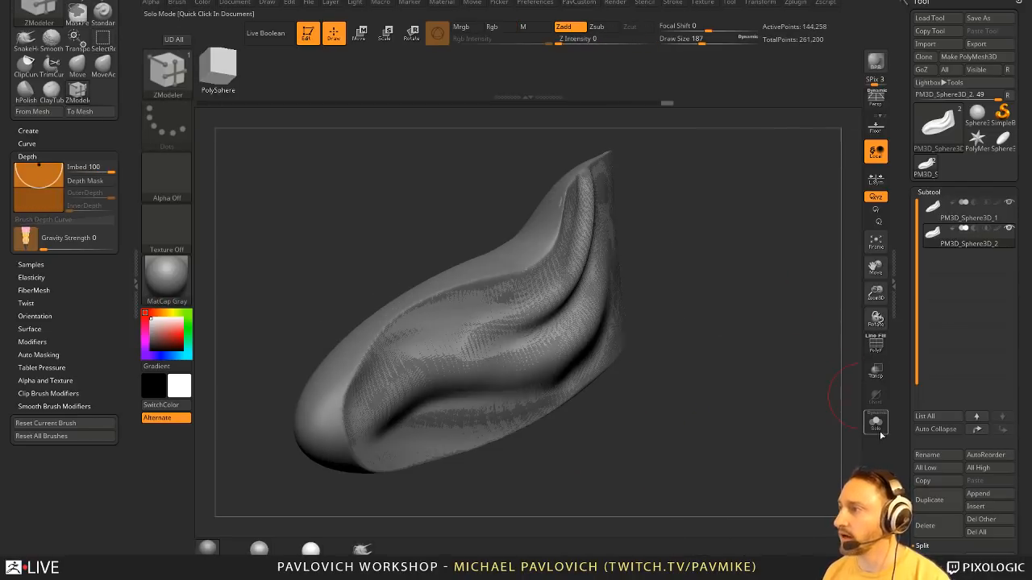
click(877, 426)
drag(750, 370, 861, 349)
click(865, 349)
drag(792, 346, 753, 318)
scroll(908, 390, down, 8)
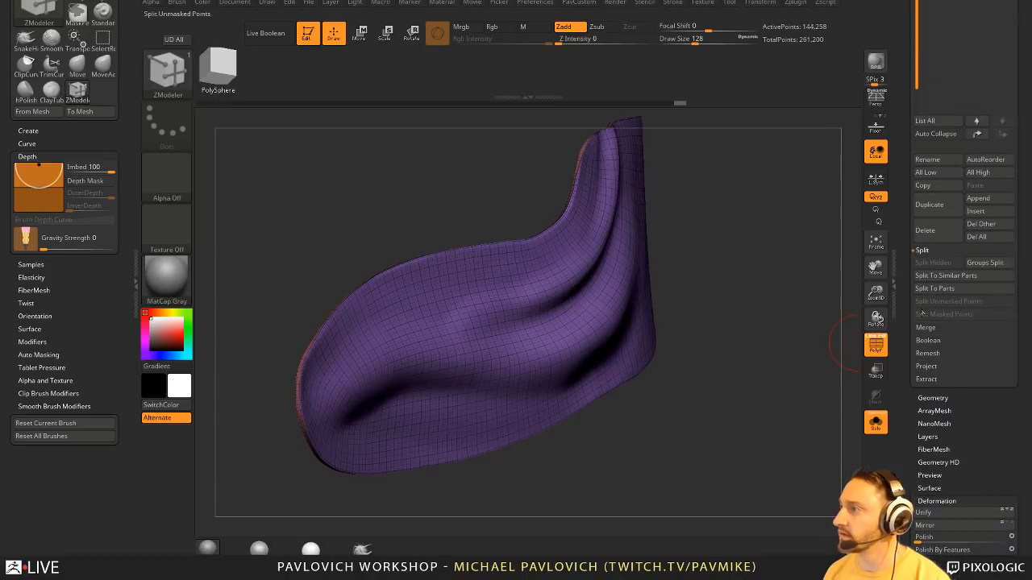
click(931, 417)
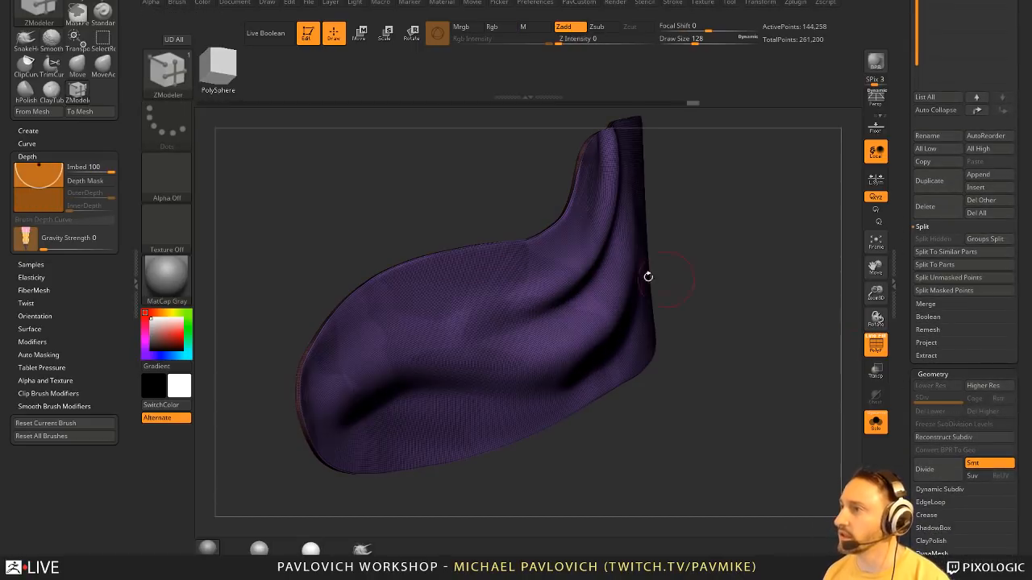
- Isolate the panel's front polygroup and delete the hidden back and rim geometry
ctrl+shift+click(568, 288)
key(space)
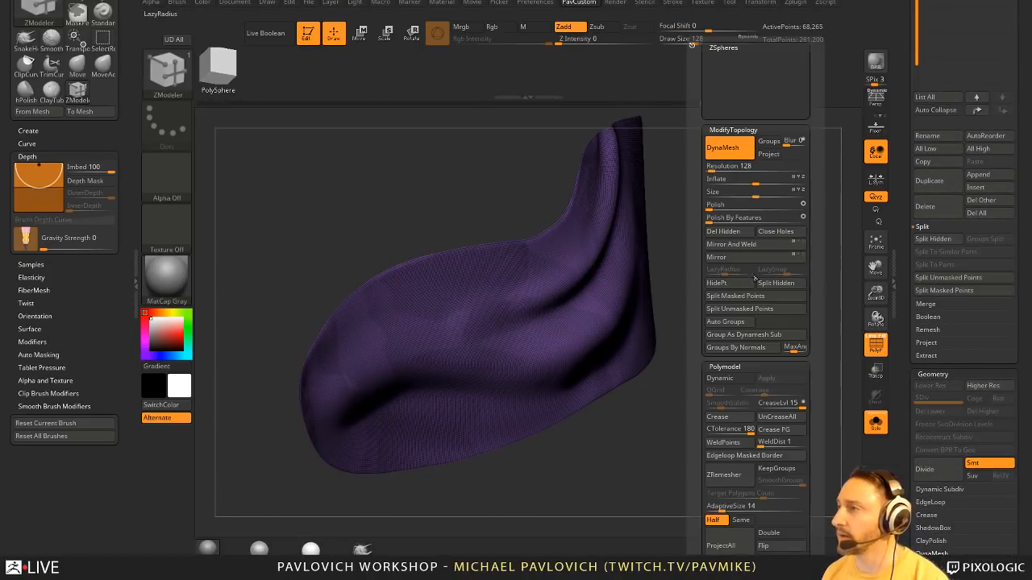
click(731, 244)
mouse_move(754, 258)
mouse_down()
mouse_move(767, 293)
mouse_move(763, 255)
mouse_move(785, 298)
mouse_move(729, 305)
mouse_move(785, 313)
mouse_move(809, 364)
mouse_up()
- Set the draw size to 54 and examine the remaining front surface with the wireframe off and on
key(s)
click(721, 312)
key(shift+f)
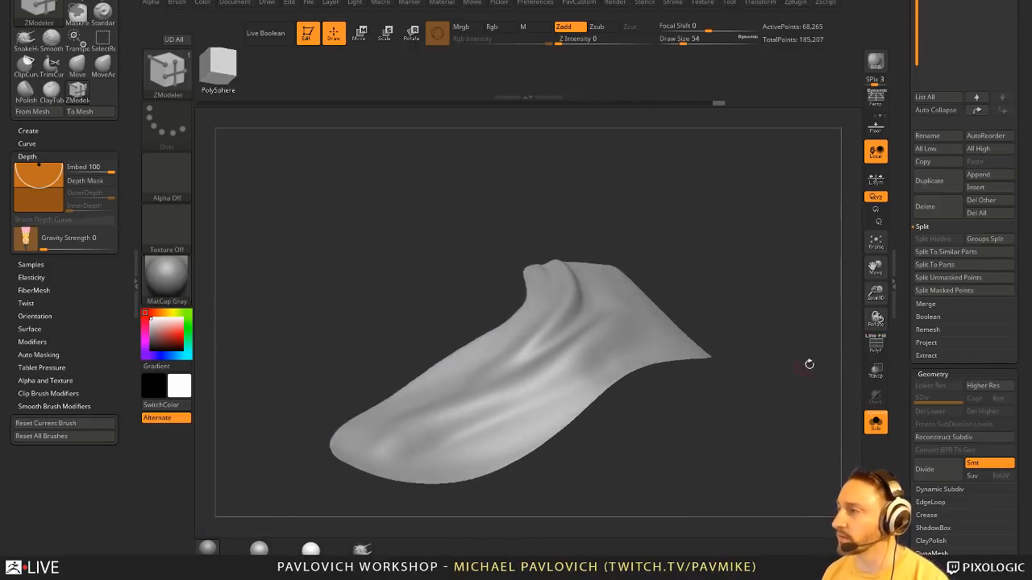
click(875, 345)
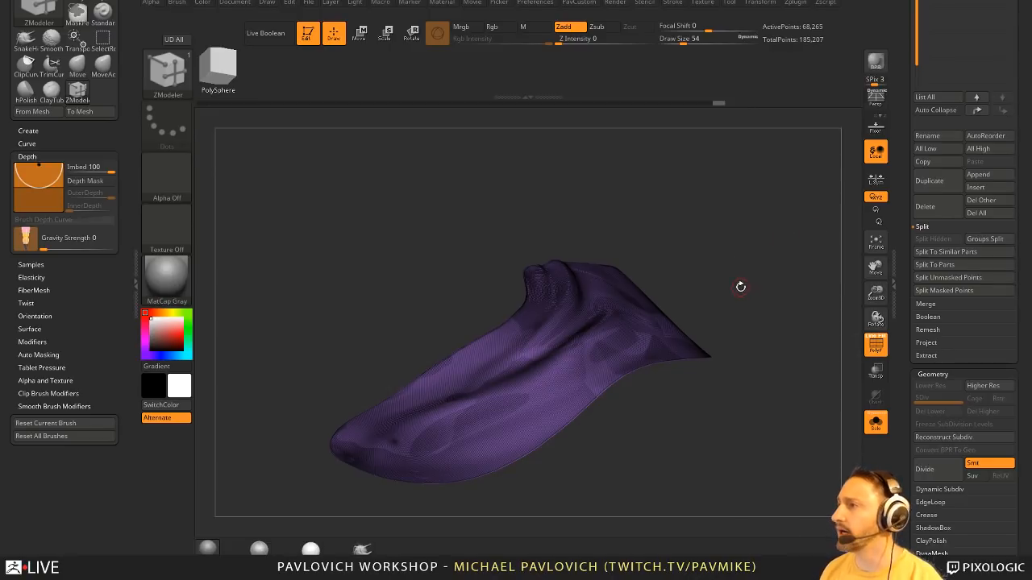
- Store a morph target of the remaining front surface
drag(740, 286, 732, 317)
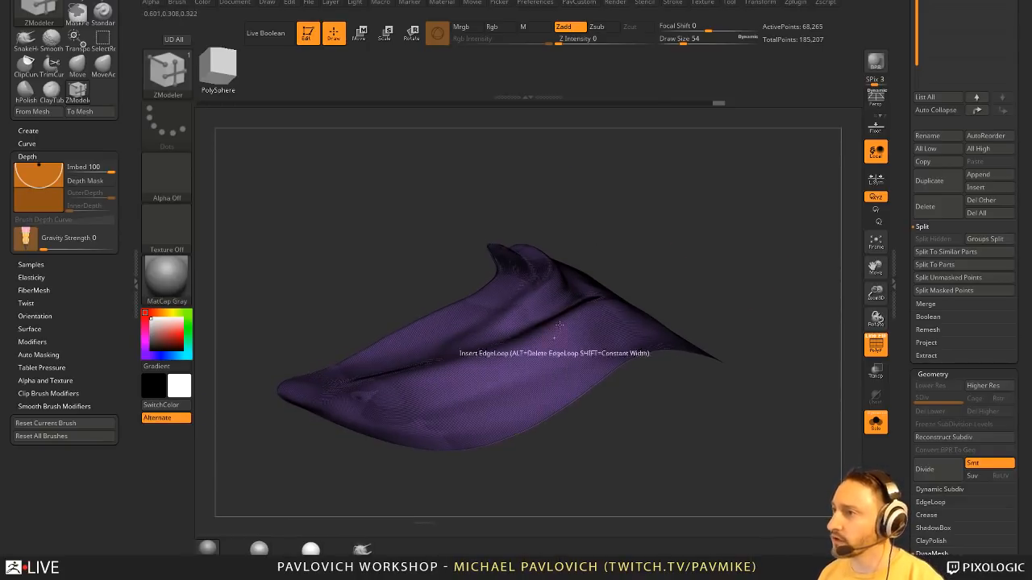
drag(906, 342, 905, 89)
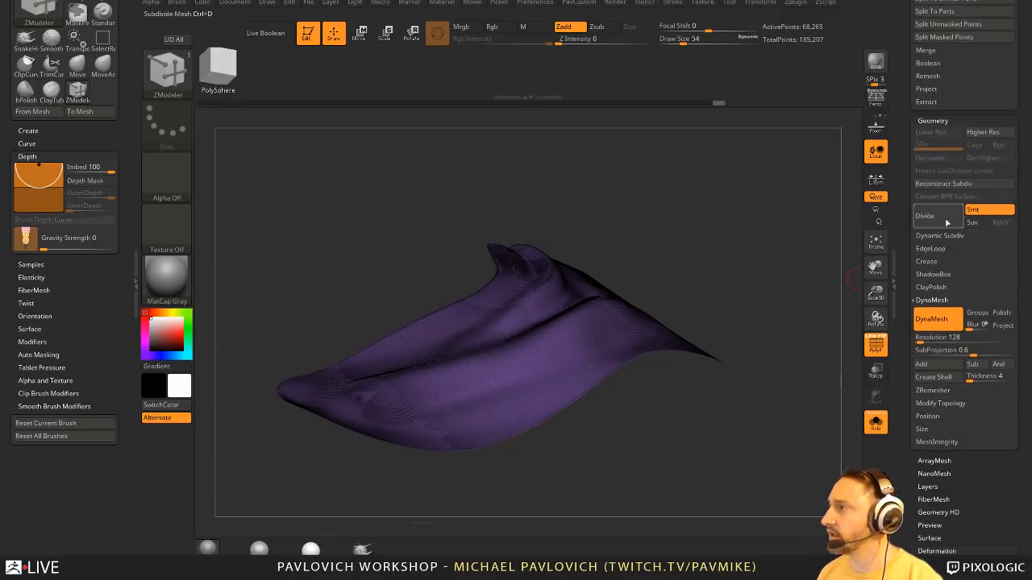
key(shift)
click(919, 259)
click(944, 224)
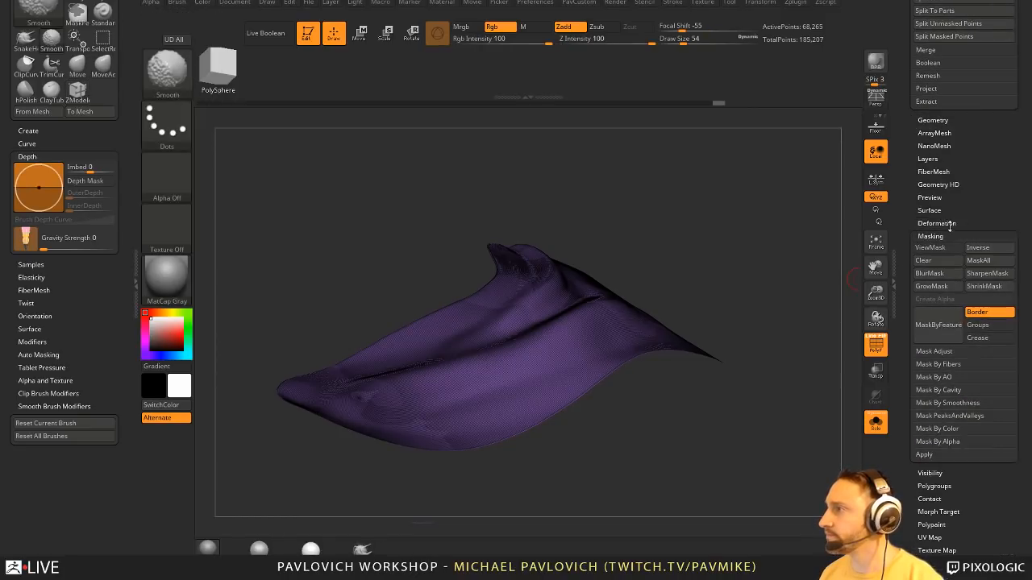
click(930, 235)
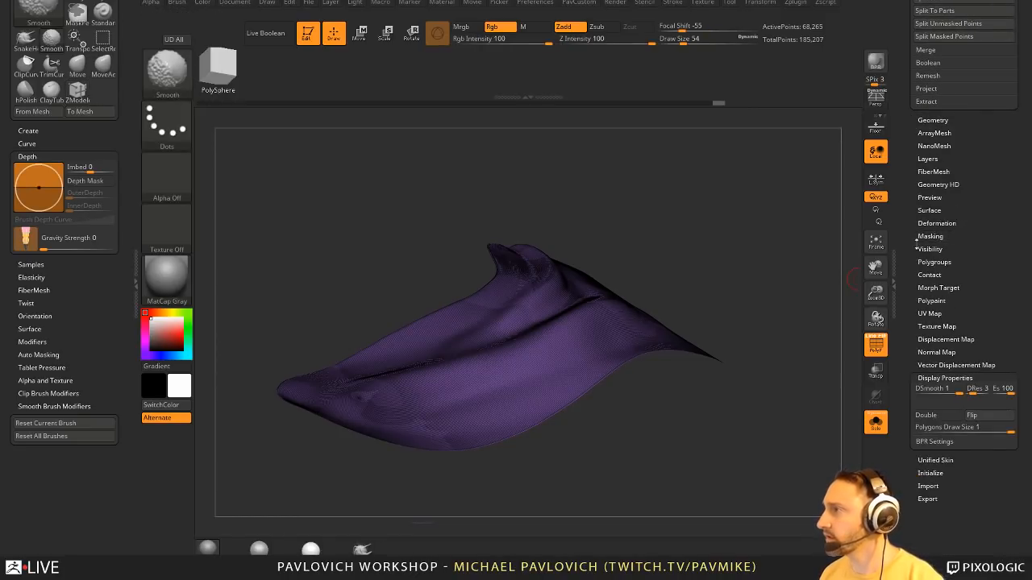
click(939, 287)
- Offset the front surface slightly with the move gizmo and create a difference mesh from its stored morph target
key(b)
key(z)
key(m)
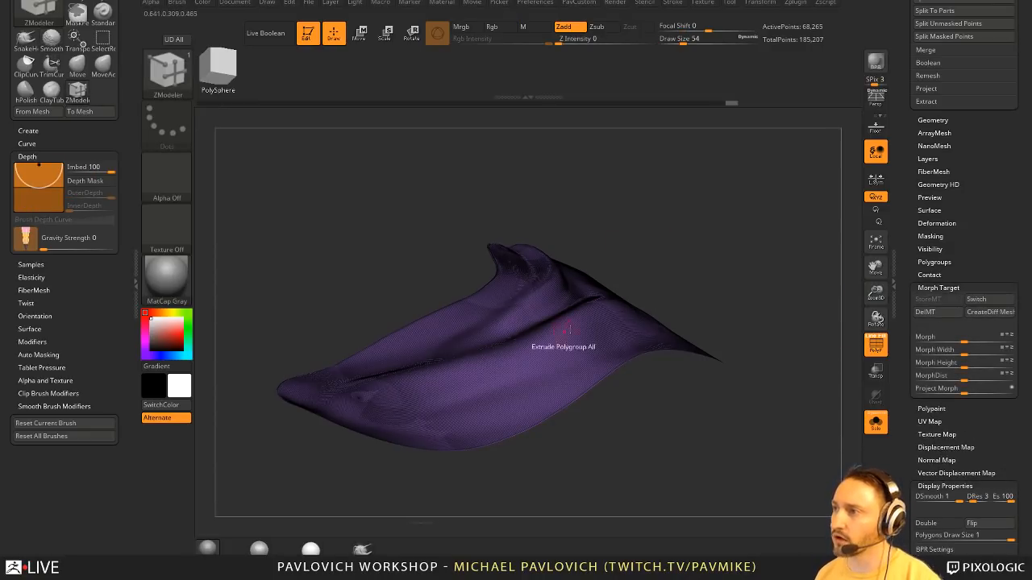
key(w)
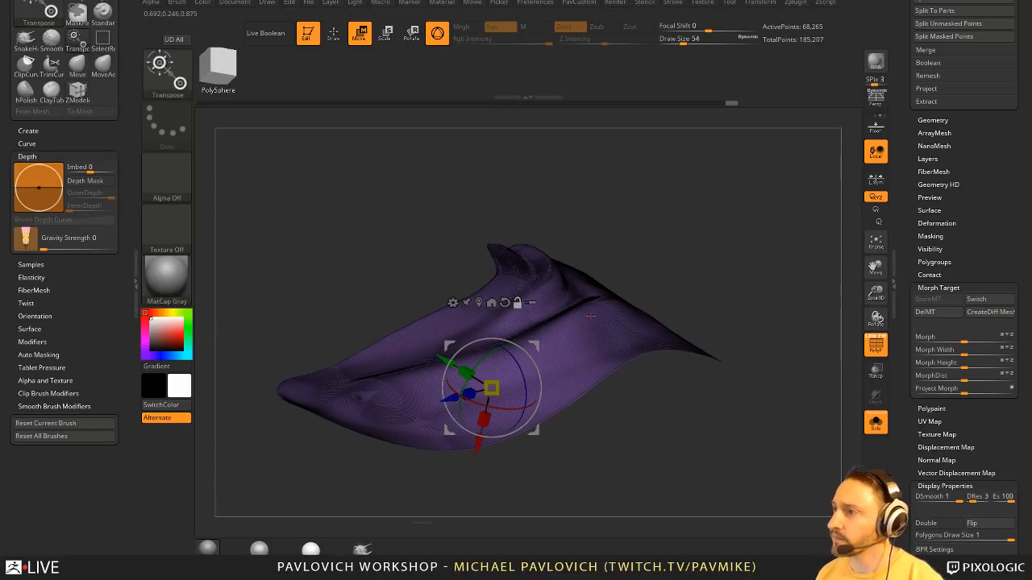
drag(481, 443, 482, 440)
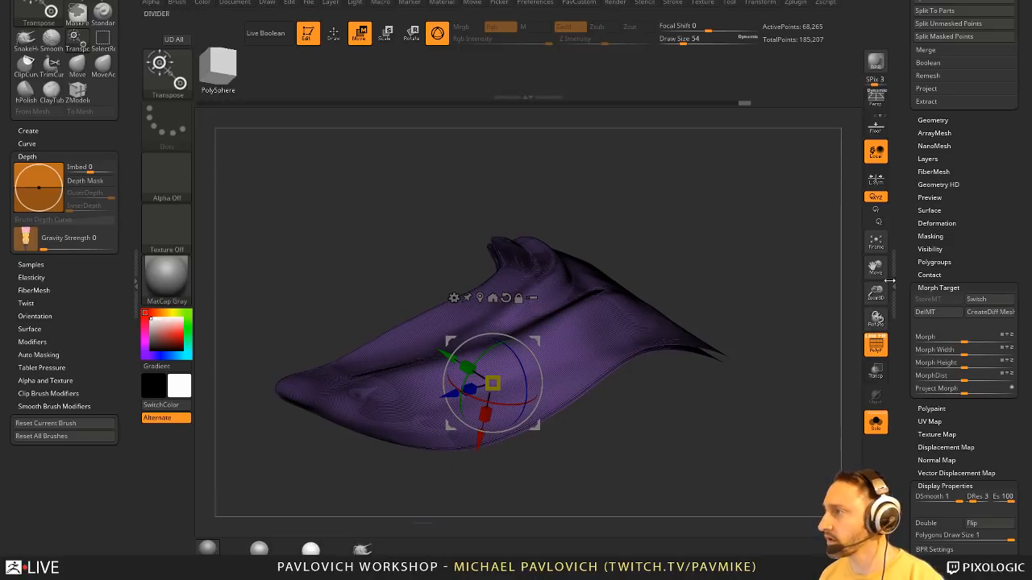
click(981, 315)
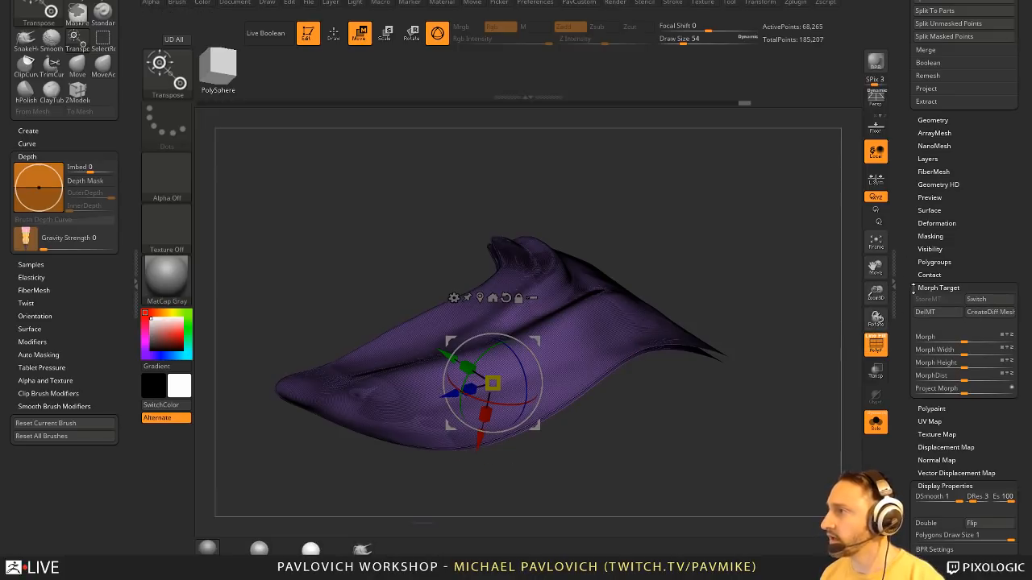
- Switch to the new difference mesh tool, clear the leftover images from the canvas and inspect the panel up close
drag(907, 268, 913, 442)
click(927, 171)
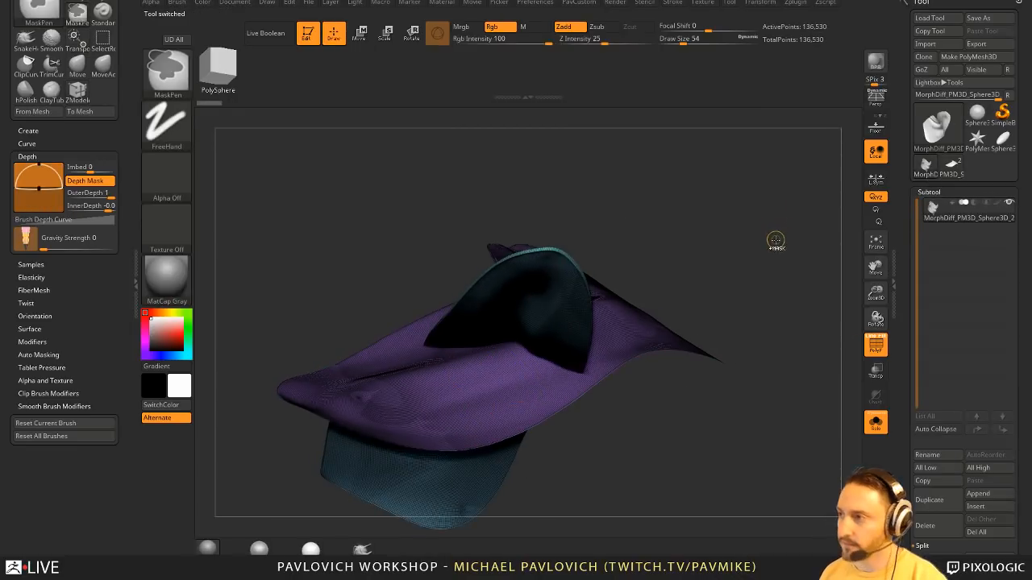
key(ctrl+n)
key(f)
drag(749, 242, 706, 253)
key(f)
drag(742, 417, 808, 377)
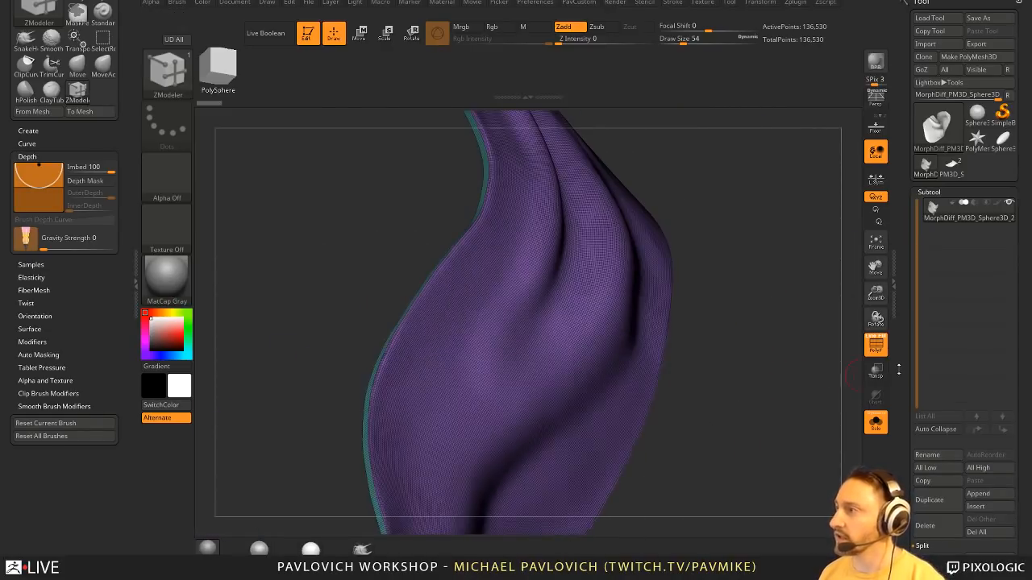
- Bring up the geometry options, examine the panel's thin rim up close and set the draw size to 41
drag(901, 373, 902, 203)
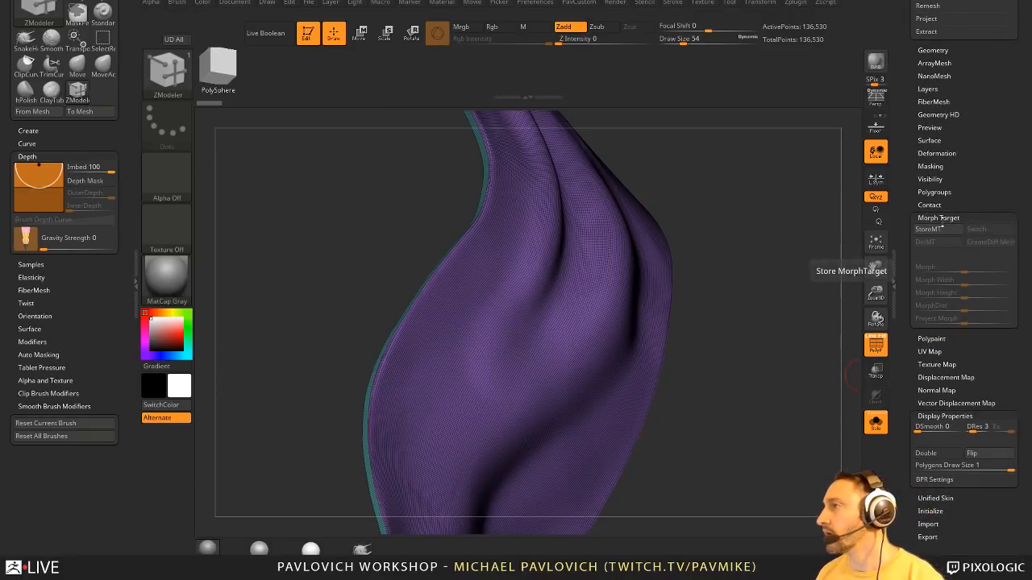
click(932, 50)
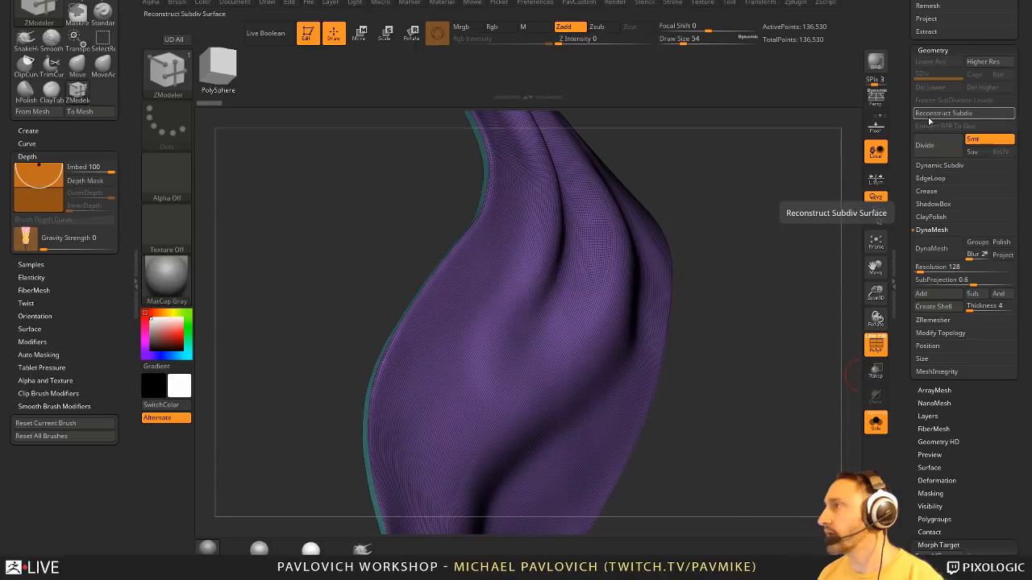
drag(808, 153, 776, 257)
drag(803, 416, 766, 387)
mouse_move(653, 262)
mouse_down()
mouse_move(728, 253)
mouse_move(729, 282)
mouse_move(750, 306)
mouse_move(739, 323)
mouse_up()
key(b)
key(s)
key(t)
key(s)
mouse_move(739, 323)
alt+mouse_down()
mouse_move(768, 325)
mouse_move(776, 355)
mouse_move(783, 328)
mouse_move(692, 376)
mouse_move(755, 344)
alt+mouse_up()
- Insert three evenly spaced edge loops around the panel's rim with the ZModeler multiple edge loops action
key(b)
key(z)
key(m)
key(space)
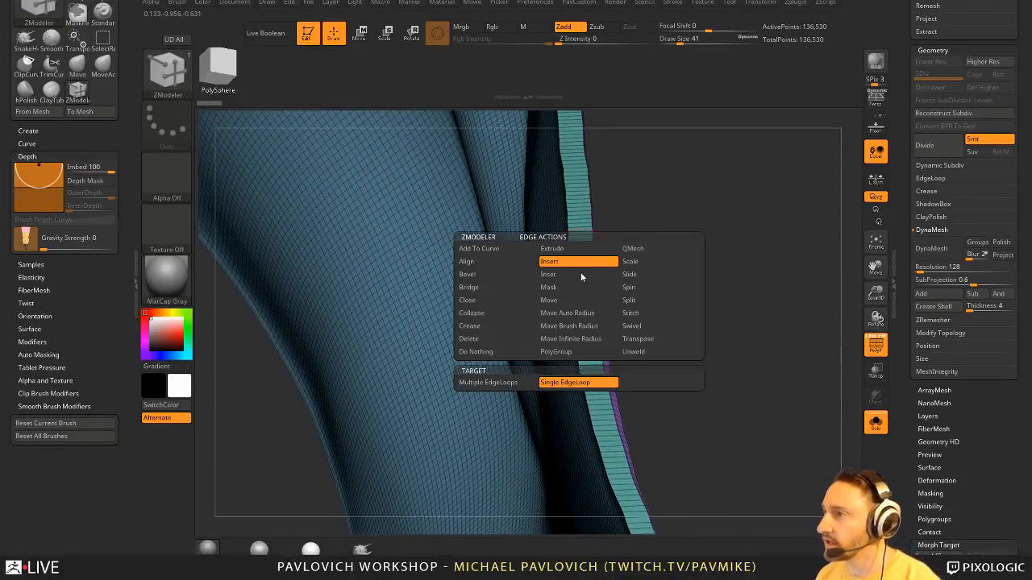
click(569, 326)
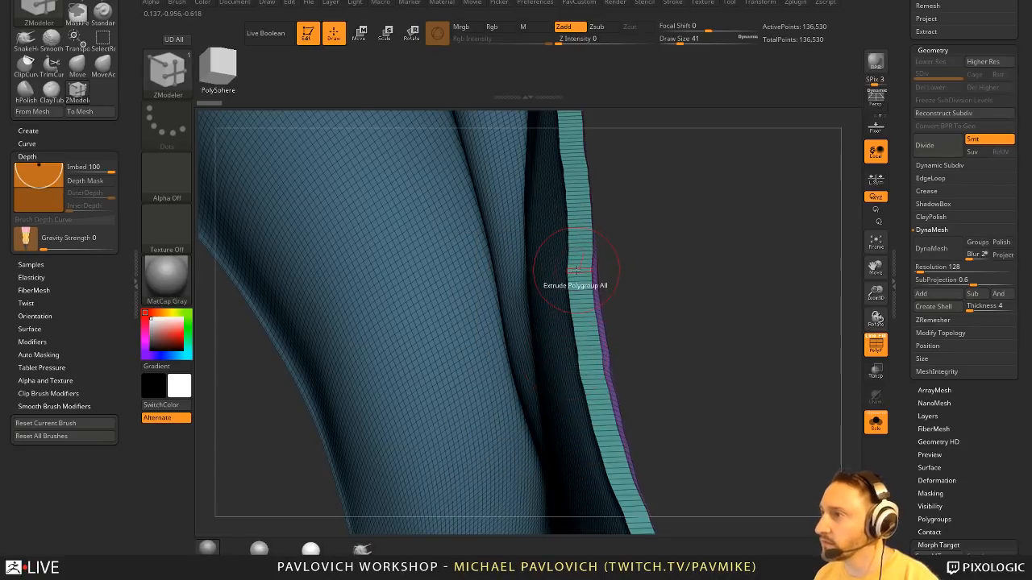
click(578, 268)
drag(578, 278, 580, 287)
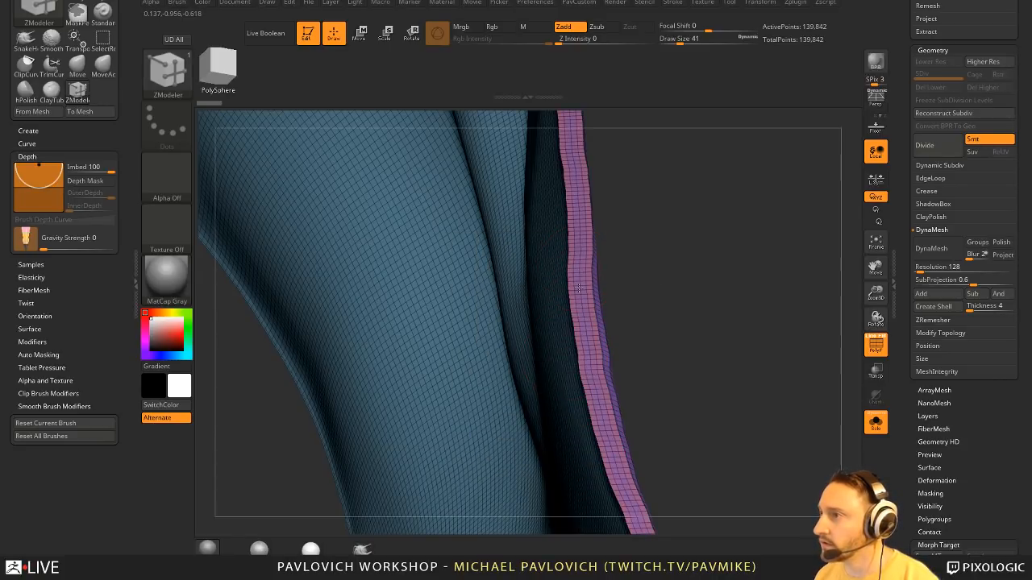
- Reconstruct the panel's lower subdivision levels and check the simplified topology on its back and rim
click(943, 114)
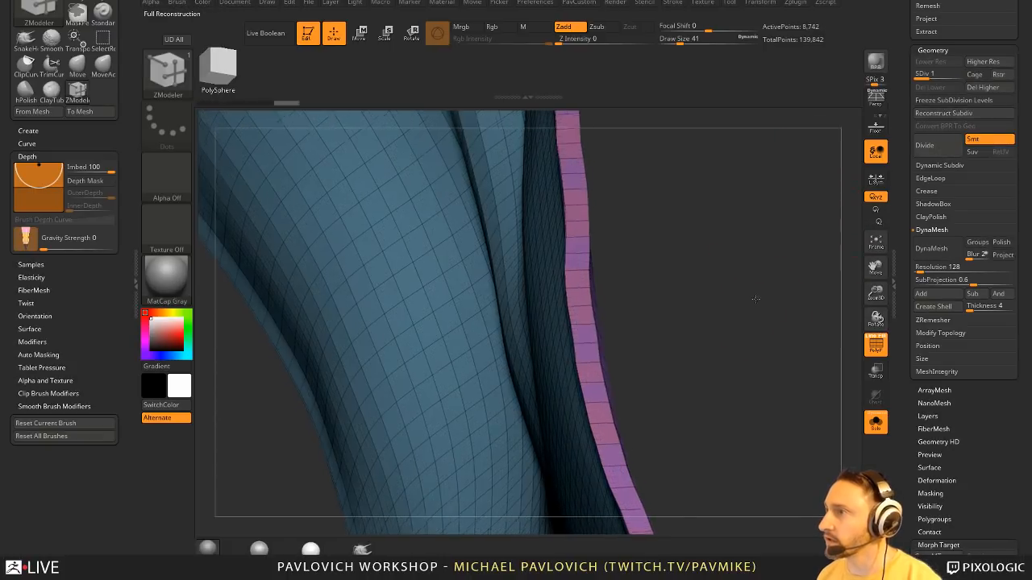
drag(755, 299, 713, 447)
drag(618, 398, 640, 350)
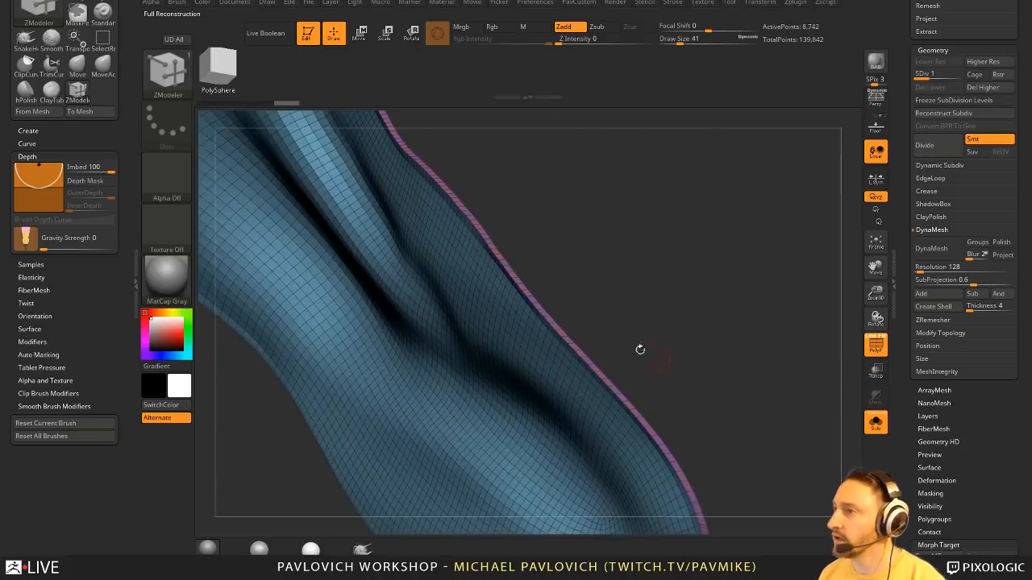
ctrl+right_drag(637, 326, 730, 247)
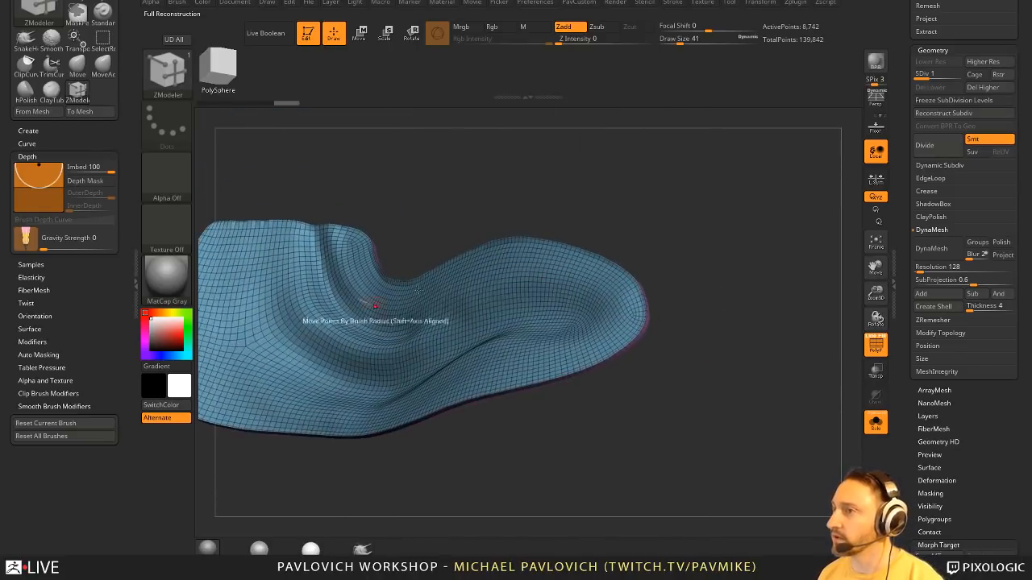
right_drag(410, 313, 693, 322)
- Compare the panel at subdivision levels 3 and 1 and examine its front, rim and folds at the lowest level
click(956, 75)
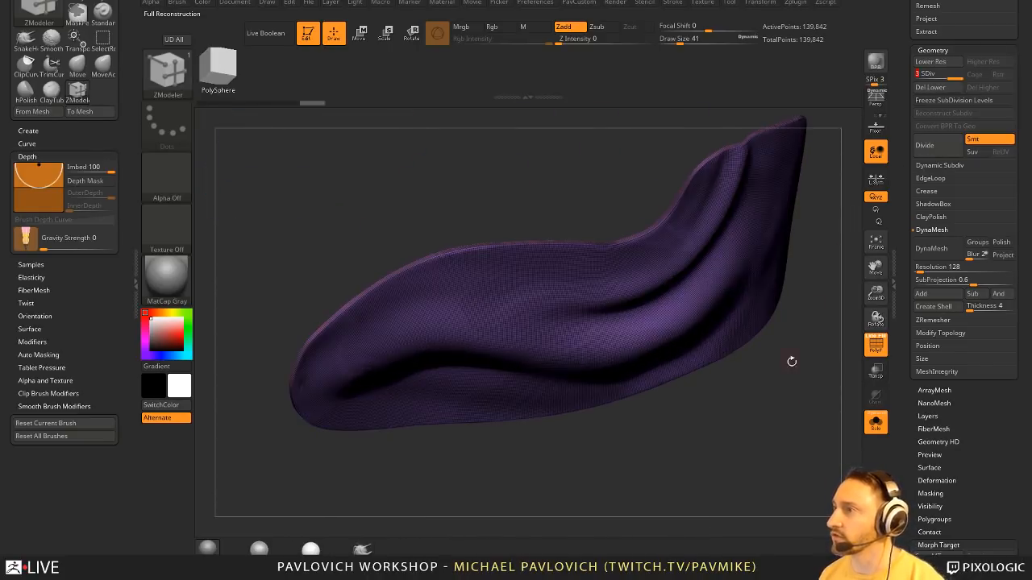
click(917, 74)
right_drag(629, 258, 695, 248)
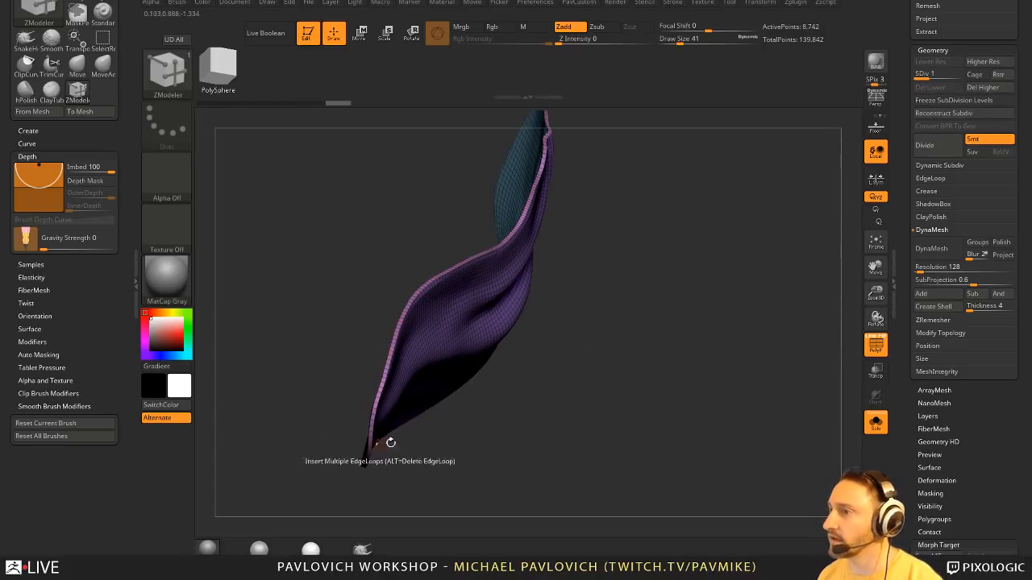
right_drag(395, 435, 735, 270)
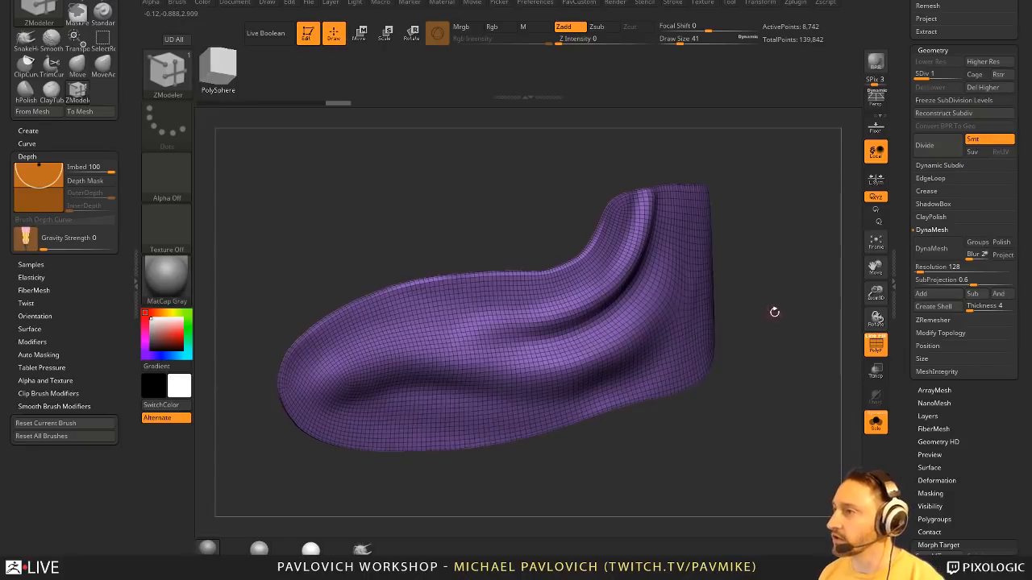
right_drag(774, 312, 558, 255)
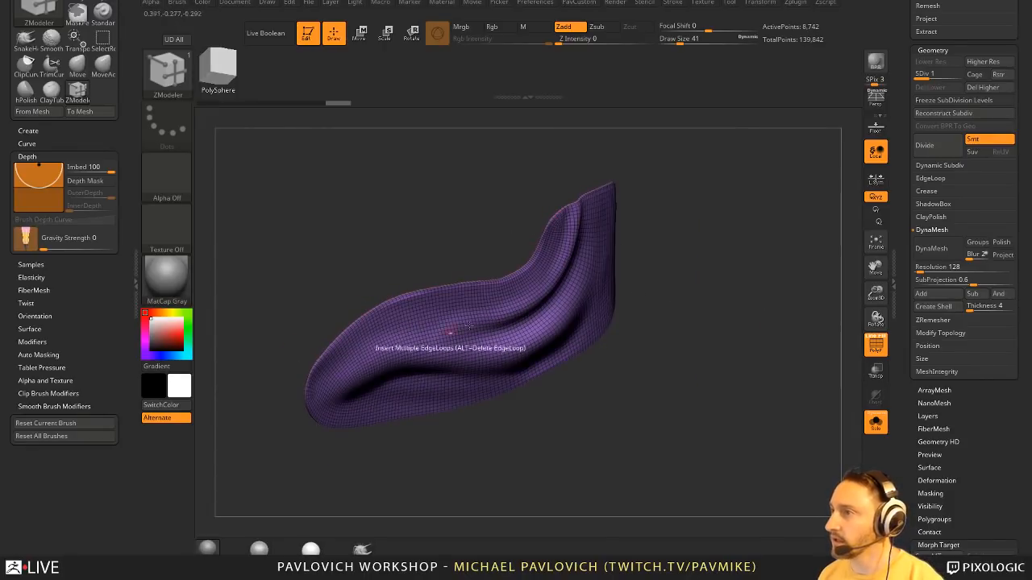
right_drag(391, 339, 780, 274)
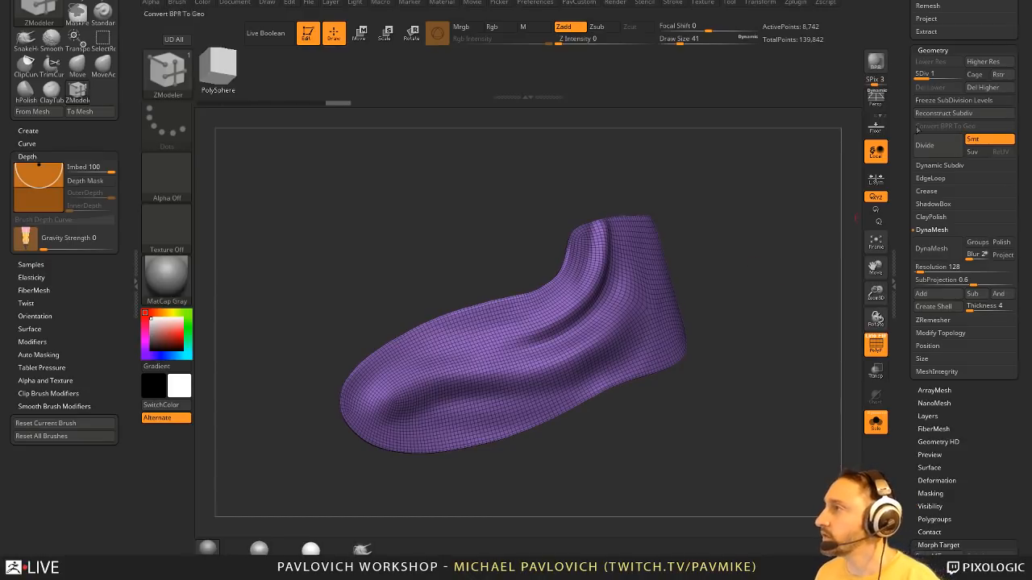
- Clear the canvas, draw a new Sphere3D on it and make the sphere editable
drag(900, 54, 927, 486)
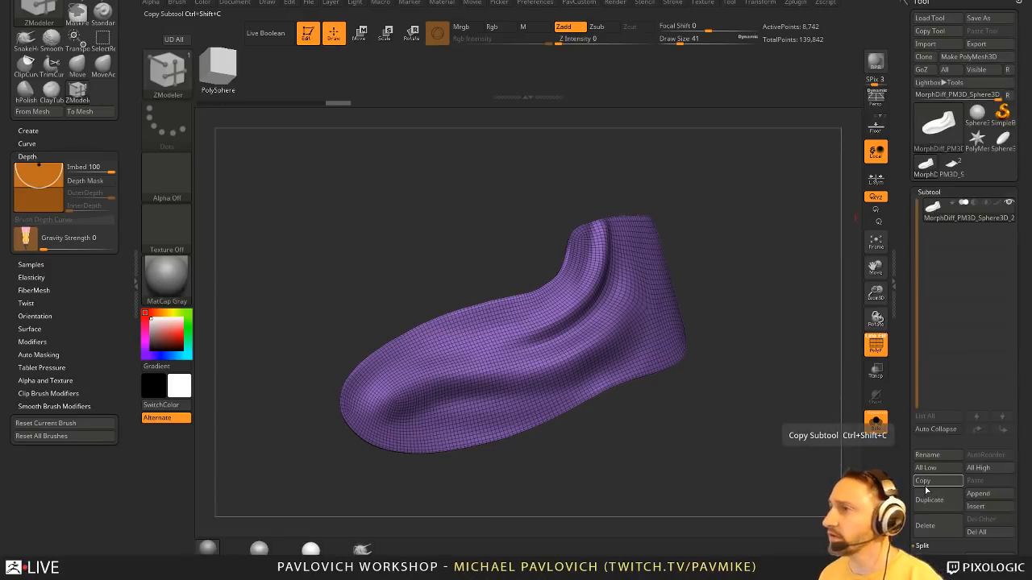
click(307, 38)
key(ctrl+n)
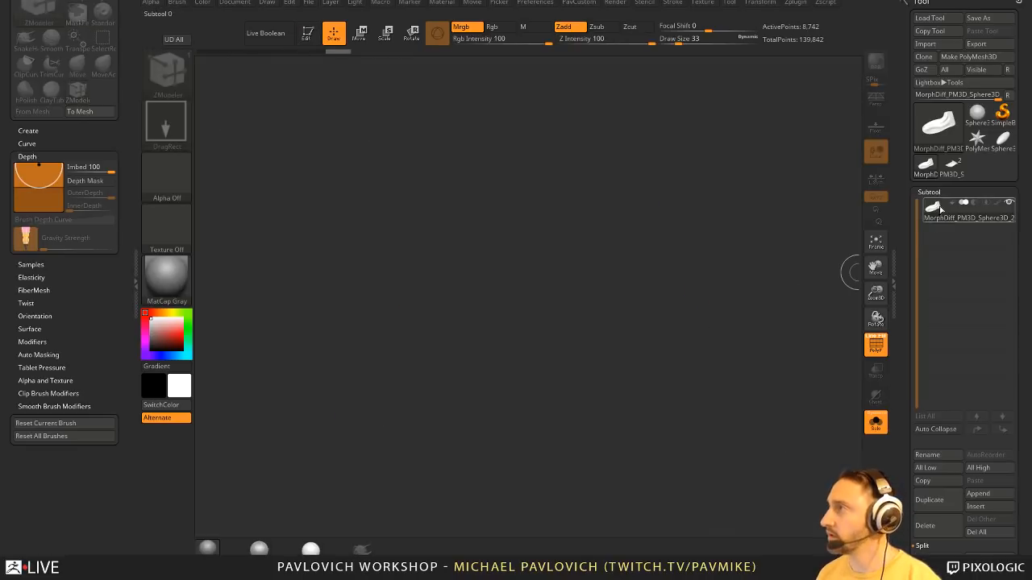
click(977, 114)
drag(479, 277, 513, 369)
click(306, 43)
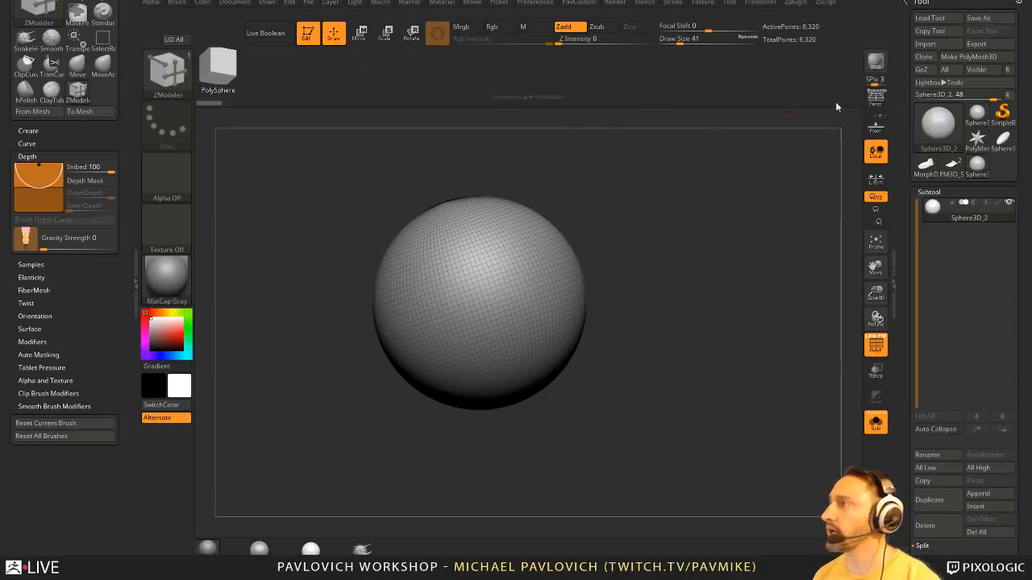
- Convert the sphere to a PolyMesh3D and DynaMesh it at resolution 128
click(970, 59)
key(3)
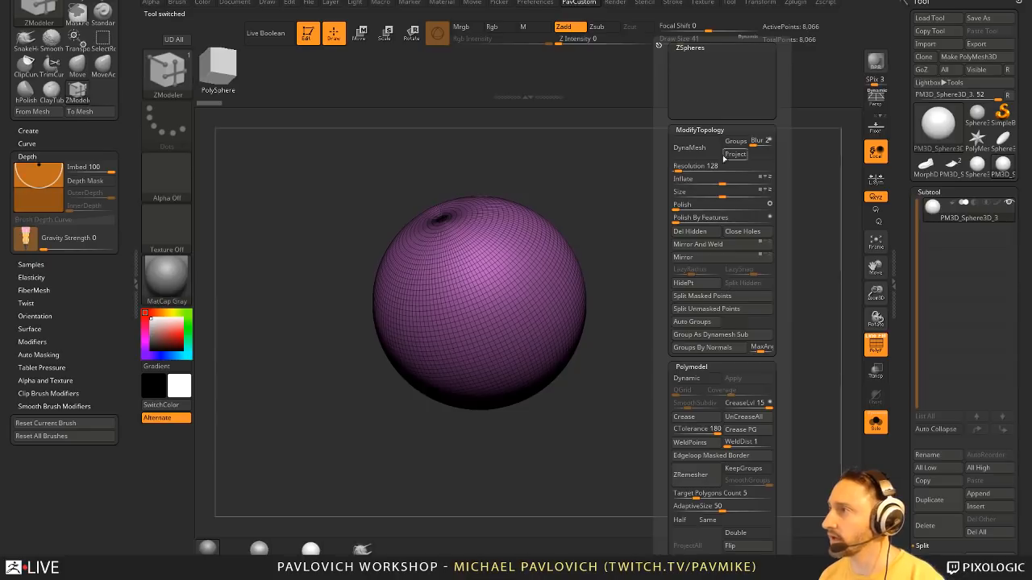
click(692, 148)
alt+drag(675, 273, 651, 295)
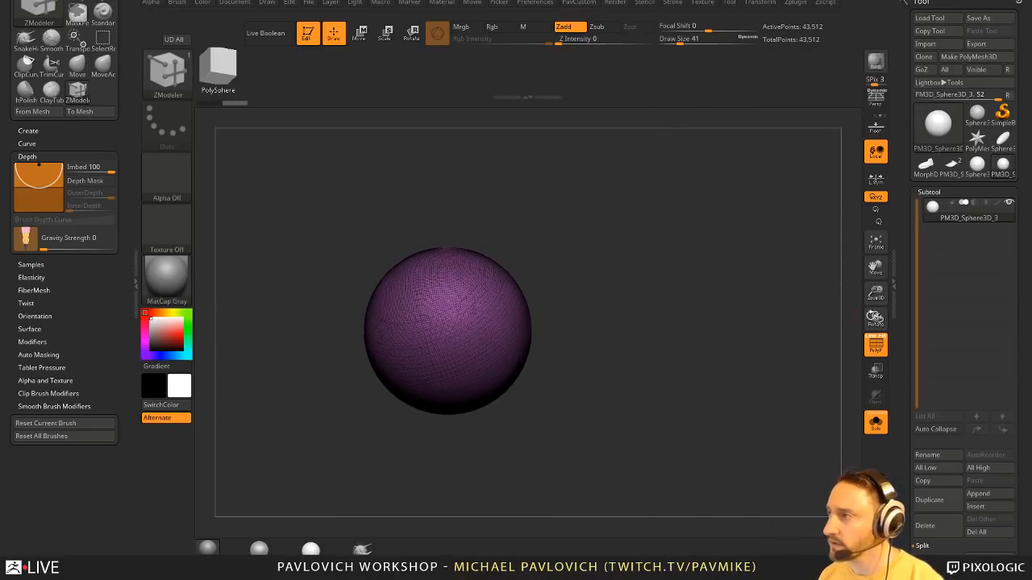
drag(900, 332, 899, 212)
mouse_move(591, 275)
mouse_down()
mouse_move(608, 246)
mouse_move(598, 244)
mouse_up()
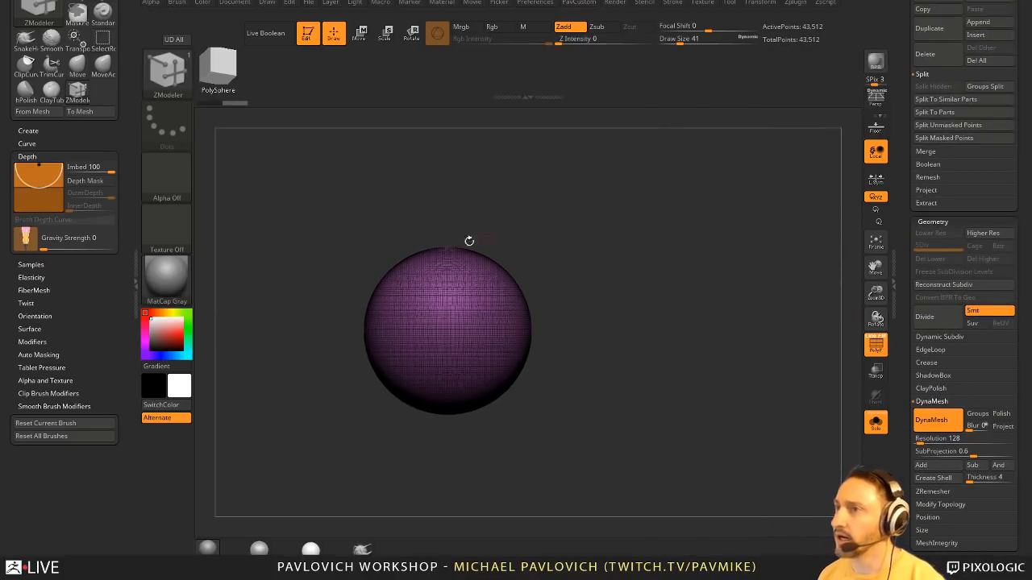
- Cut two intersecting flat faces into the sphere with the ClipCurve brush
ctrl+shift+click(169, 84)
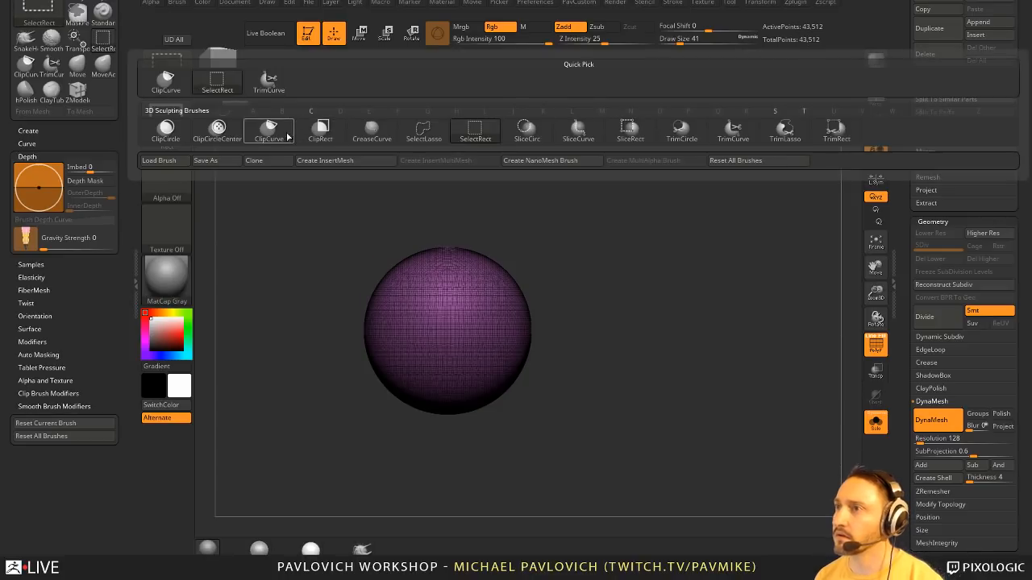
ctrl+shift+click(282, 134)
ctrl+shift+drag(436, 183, 578, 456)
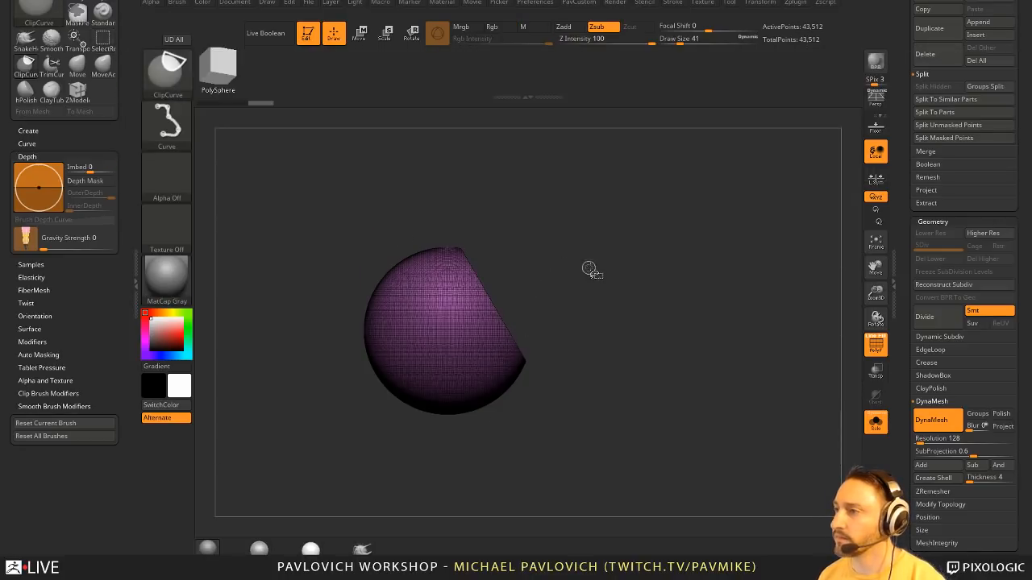
mouse_move(591, 272)
ctrl+shift+mouse_down()
mouse_move(461, 328)
mouse_move(437, 468)
ctrl+shift+mouse_up()
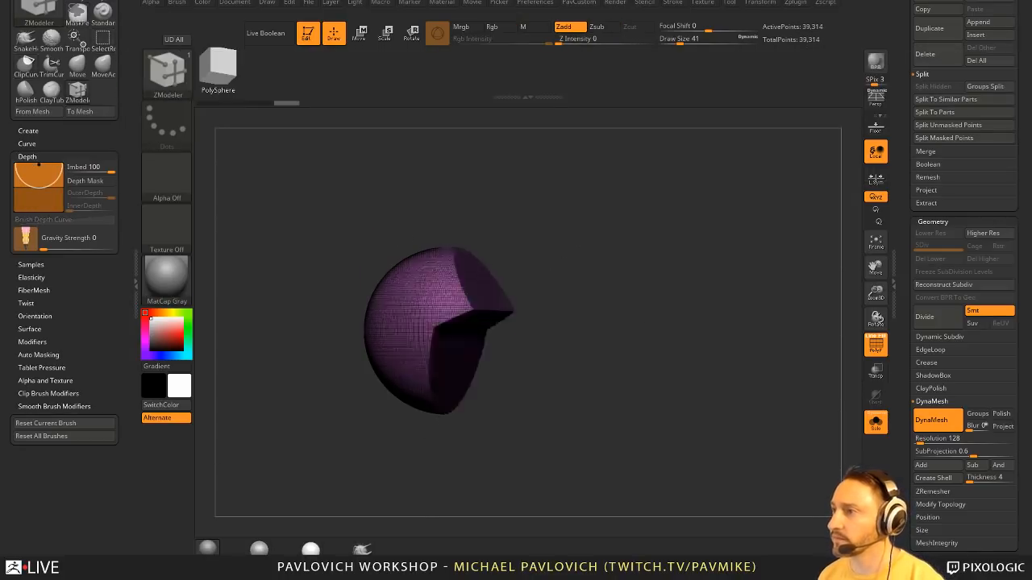
drag(628, 346, 668, 311)
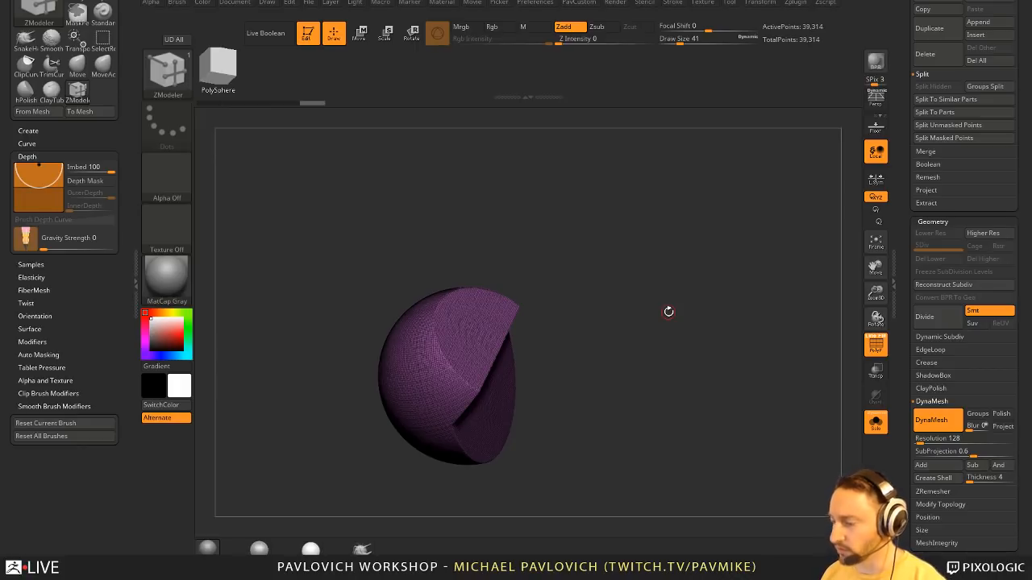
- Store the clipped sphere's current shape as a morph target
key(1)
mouse_move(660, 282)
mouse_down()
mouse_move(627, 268)
mouse_move(640, 279)
mouse_move(707, 262)
mouse_move(611, 272)
mouse_move(557, 293)
mouse_move(625, 274)
mouse_move(720, 289)
mouse_up()
key(s)
drag(899, 352, 913, 240)
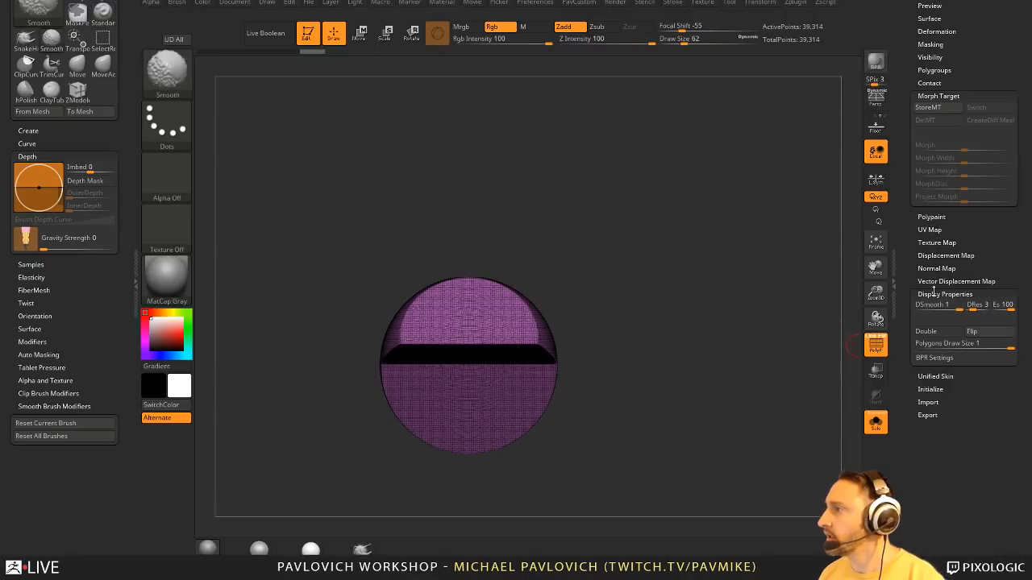
shift+click(939, 294)
drag(918, 215, 921, 251)
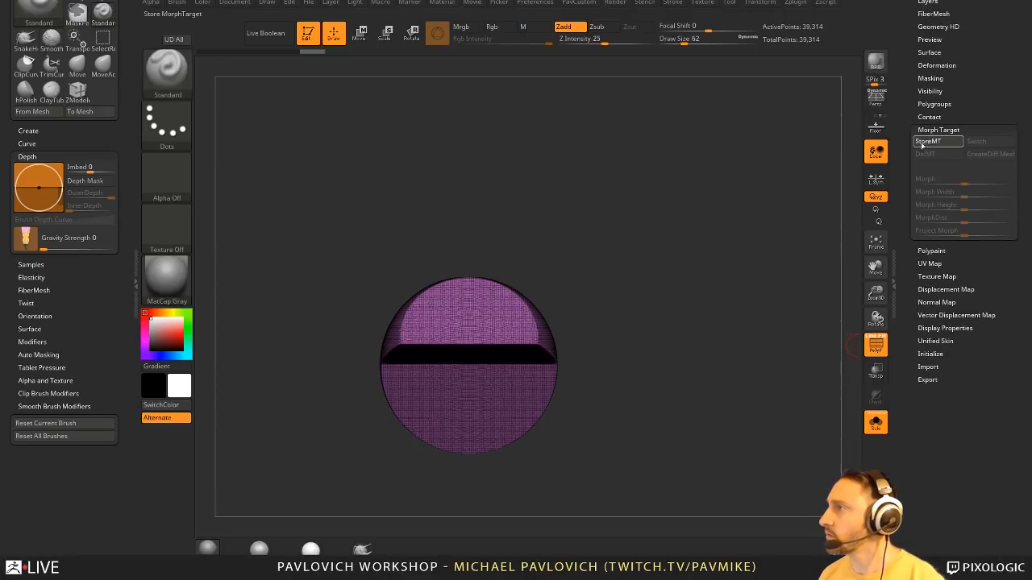
click(922, 145)
- Set the draw size to 149 and examine the clipped sphere's rounded side and flat cuts from several angles
key(ctrl+shift+z)
key(s)
drag(434, 333, 447, 334)
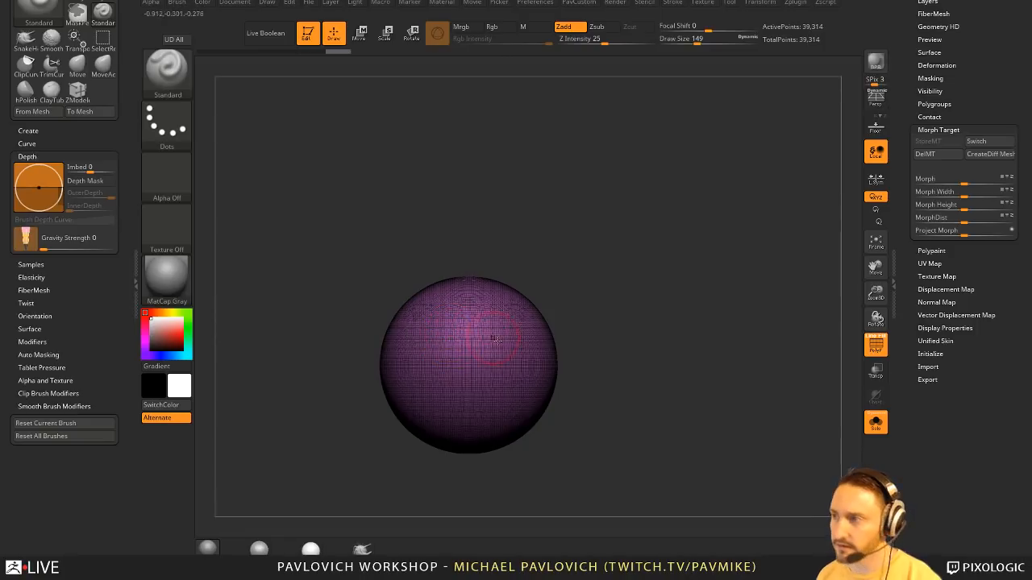
right_drag(519, 317, 460, 332)
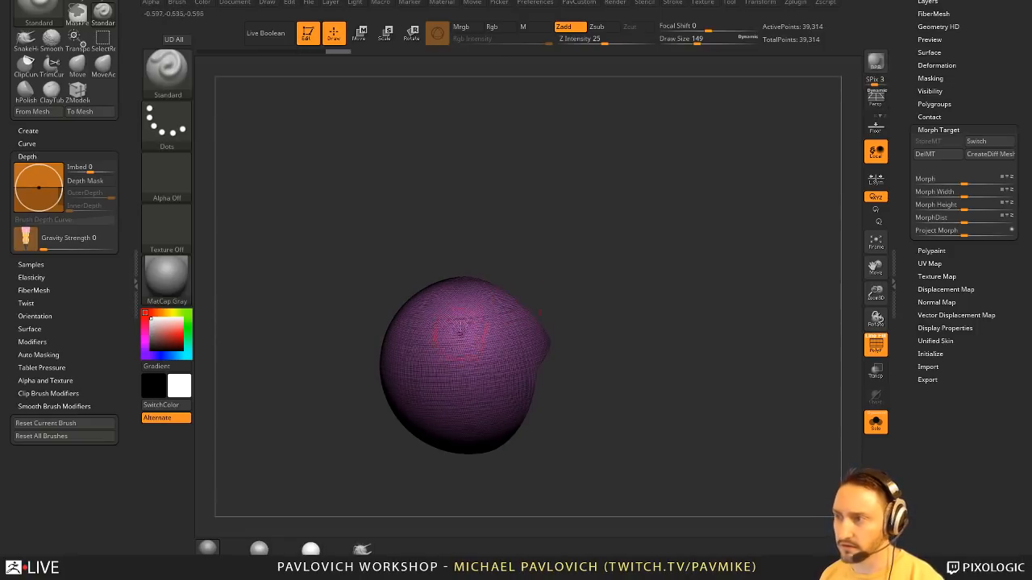
right_drag(595, 284, 566, 311)
key(w)
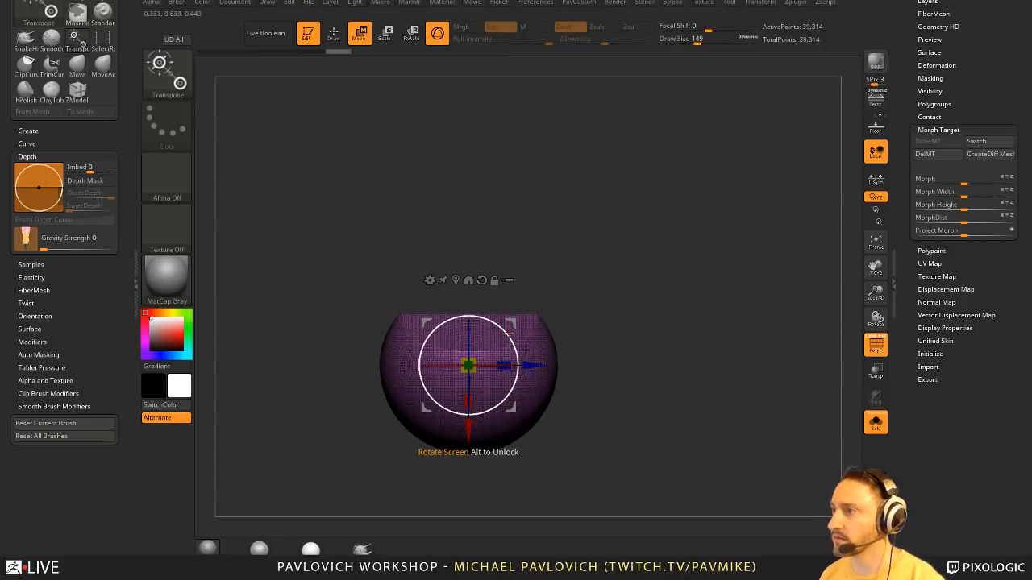
drag(508, 335, 415, 308)
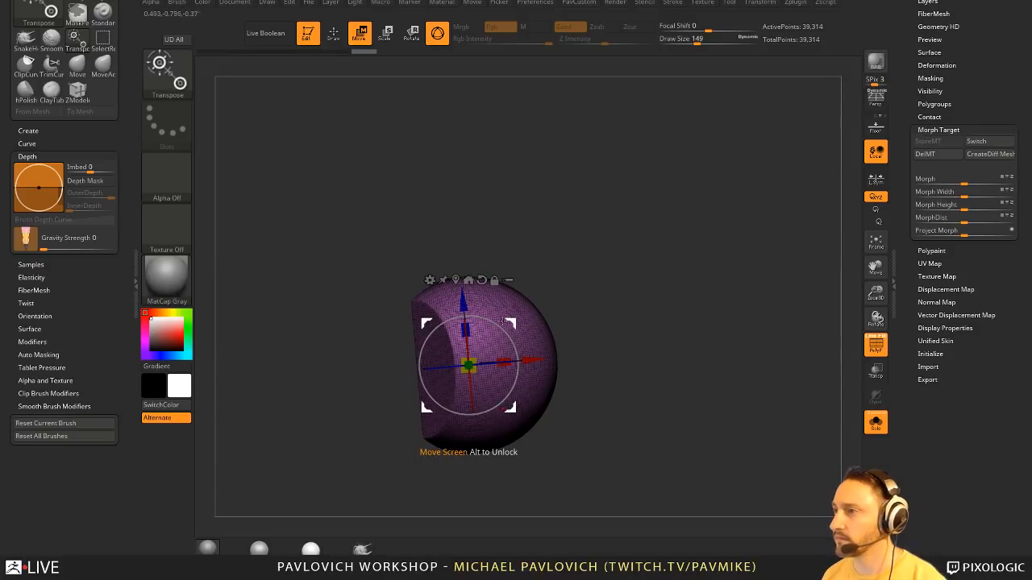
drag(501, 326, 503, 331)
right_drag(601, 302, 580, 242)
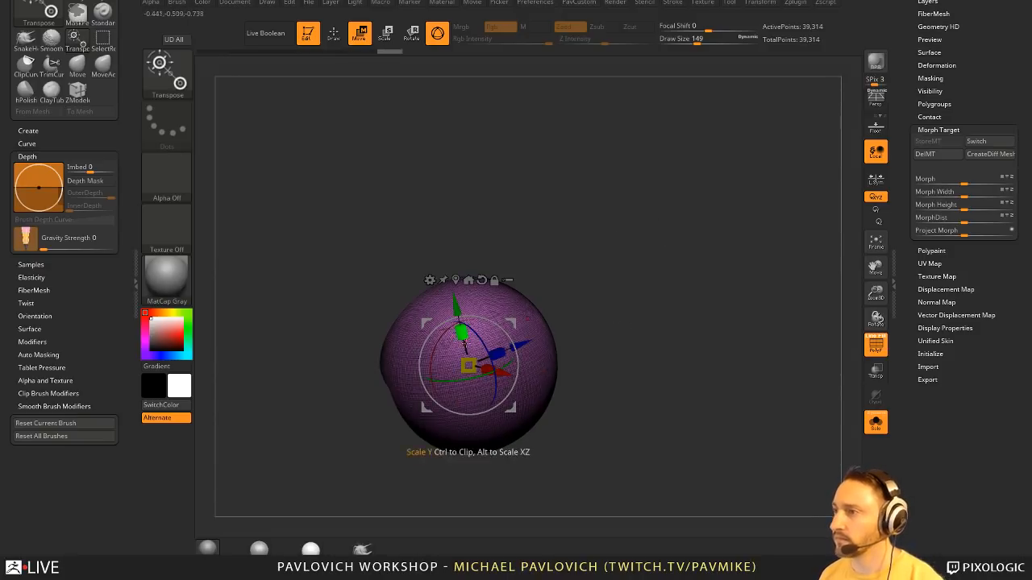
key(q)
right_drag(602, 287, 758, 295)
- Show the floor grid and hide the PolyFrame on the sphere
click(876, 125)
right_drag(822, 193, 546, 295)
right_drag(578, 227, 465, 347)
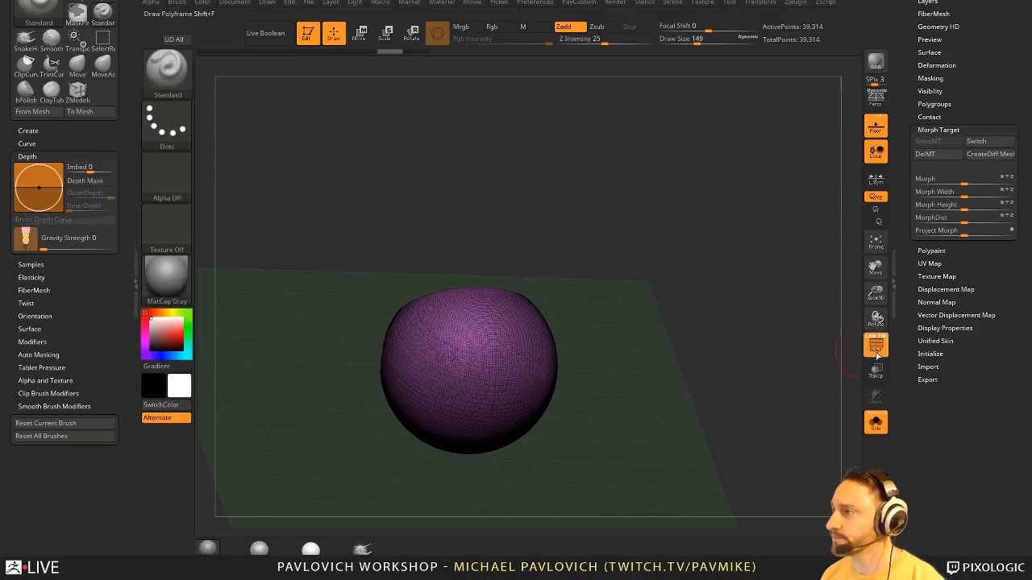
key(shift+f)
shift+right_drag(790, 339, 480, 355)
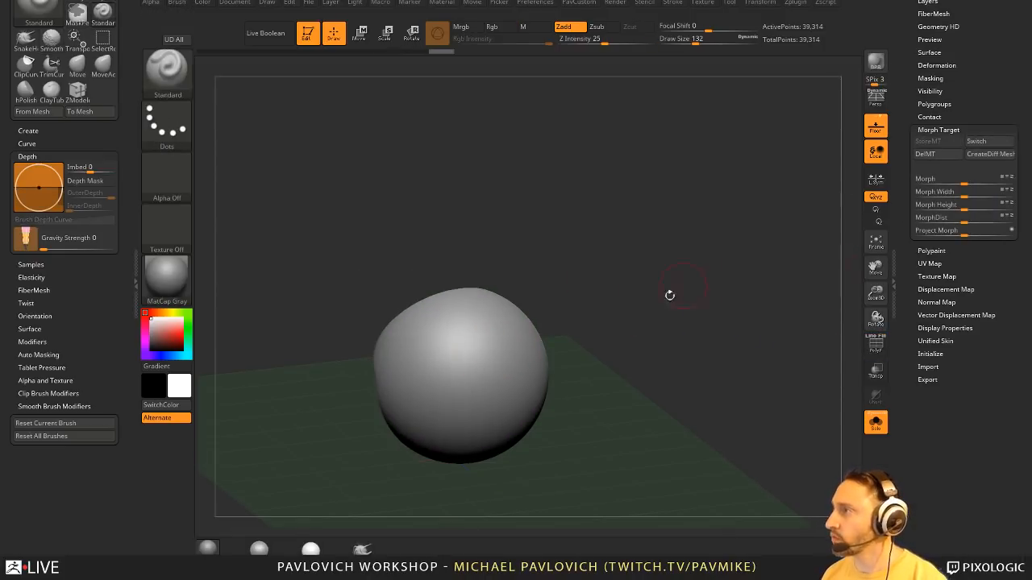
- Mask a mirrored pair of round spots on the sphere's rounded front and invert the mask
key(ctrl+z)
key(ctrl+z)
key(ctrl+z)
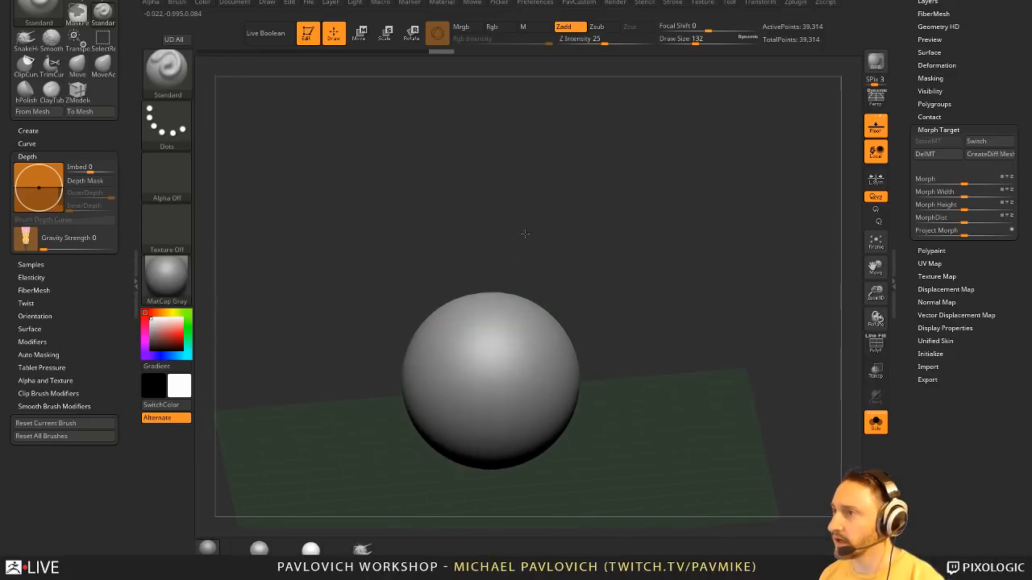
ctrl+drag(446, 351, 451, 363)
right_drag(508, 322, 596, 297)
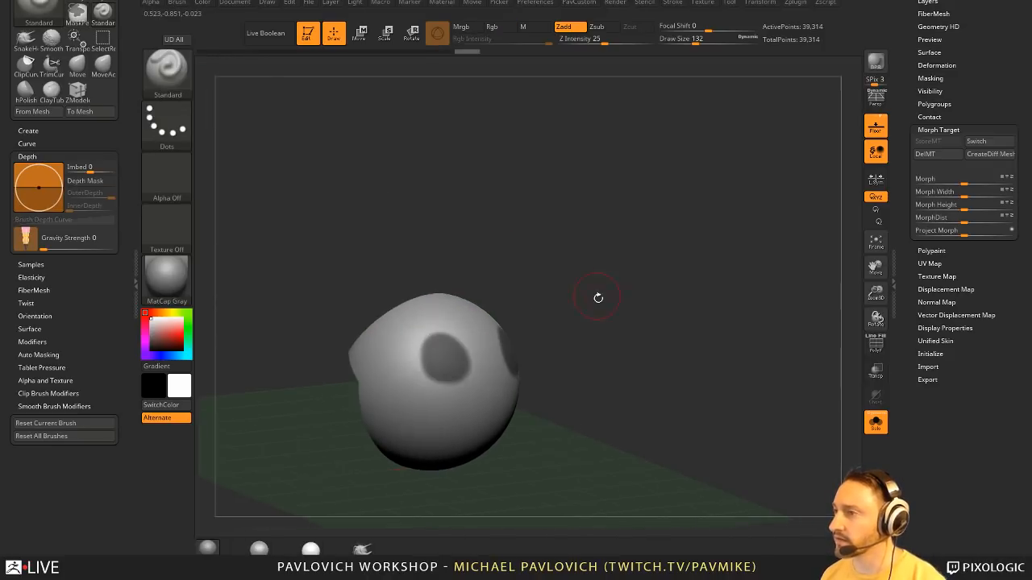
ctrl+click(596, 297)
- Move the unmasked round spots outward from the sphere to form two cylindrical horns, and clear the mask
key(w)
ctrl+click(464, 355)
alt+click(446, 357)
right_drag(449, 355, 592, 333)
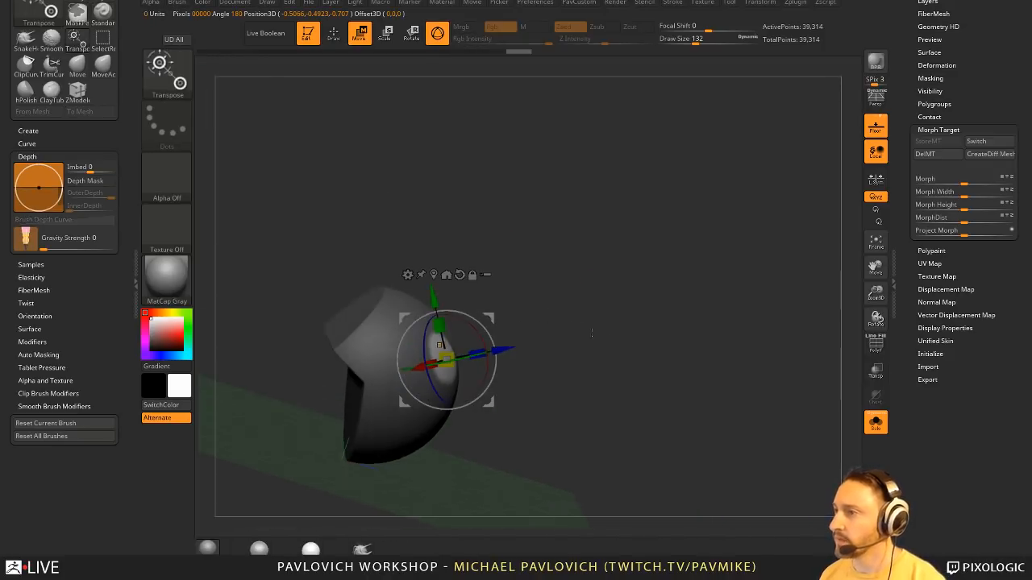
drag(502, 350, 564, 338)
key(q)
right_drag(737, 316, 670, 304)
ctrl+drag(670, 304, 726, 341)
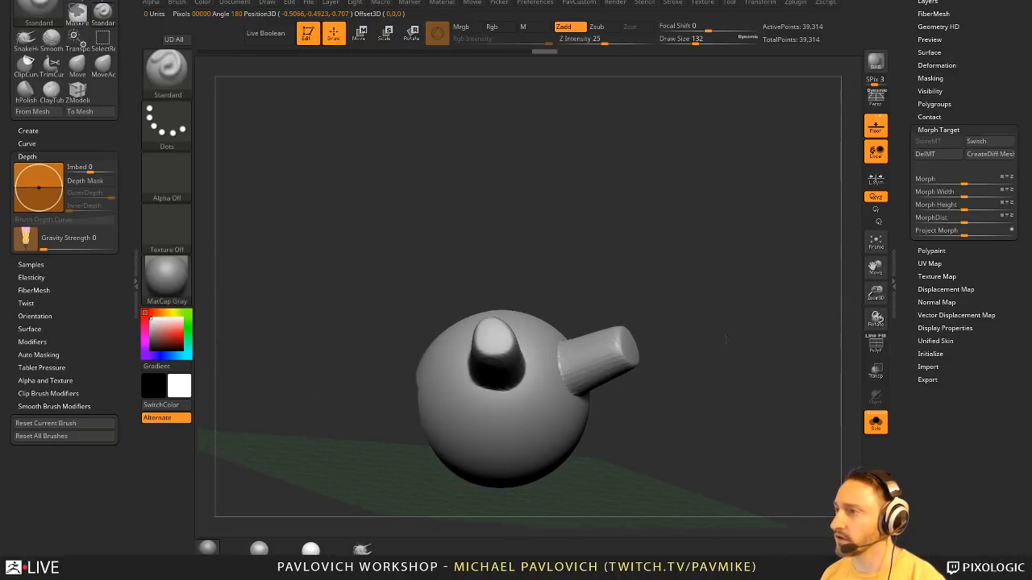
alt+right_drag(726, 341, 690, 303)
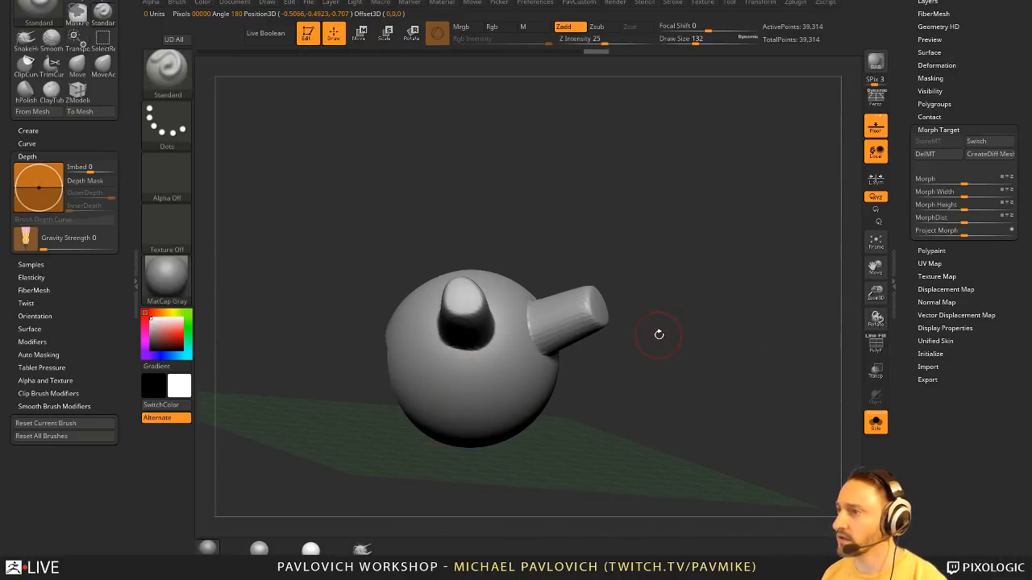
- Mask a rectangular area on the lower front of the sphere in side view and invert the mask
drag(656, 333, 701, 341)
mouse_move(525, 374)
ctrl+mouse_down()
mouse_move(465, 431)
mouse_move(431, 445)
ctrl+mouse_up()
ctrl+click(567, 376)
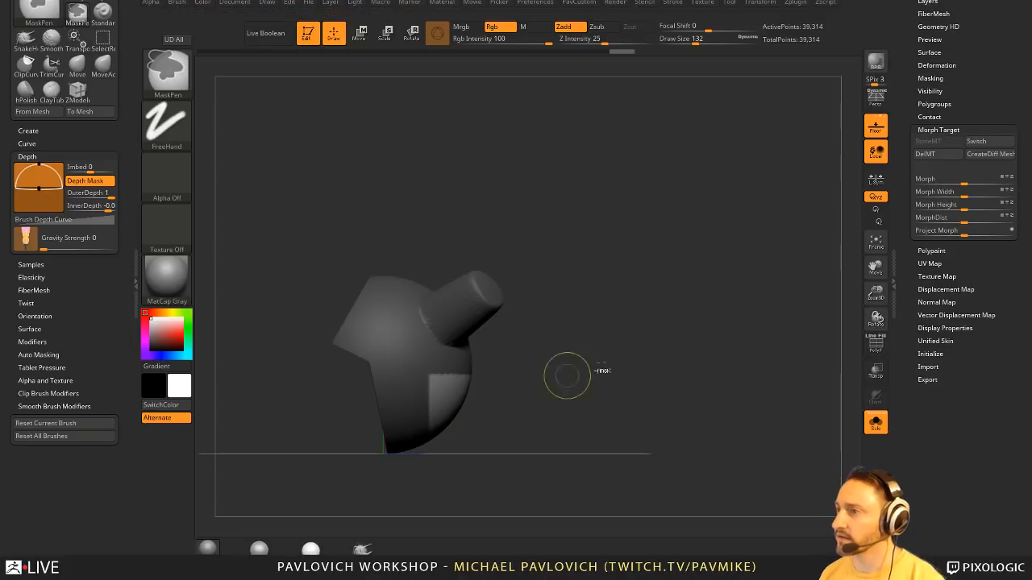
mouse_move(710, 347)
mouse_down()
mouse_move(650, 341)
mouse_move(763, 334)
mouse_move(631, 334)
mouse_up()
- Move the unmasked lower front area outward and down to form a protruding jaw, and clear the mask
key(w)
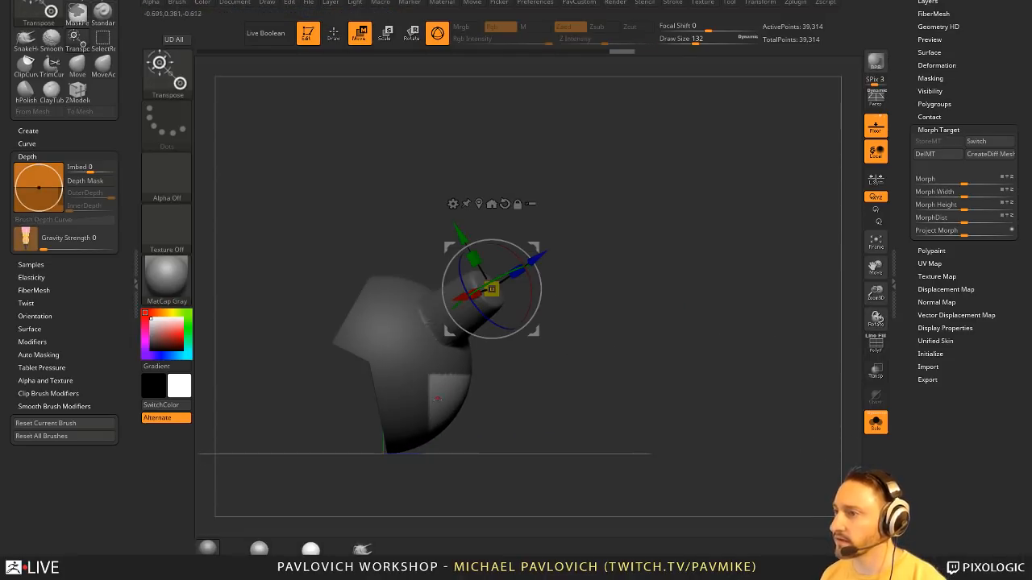
drag(475, 402, 392, 417)
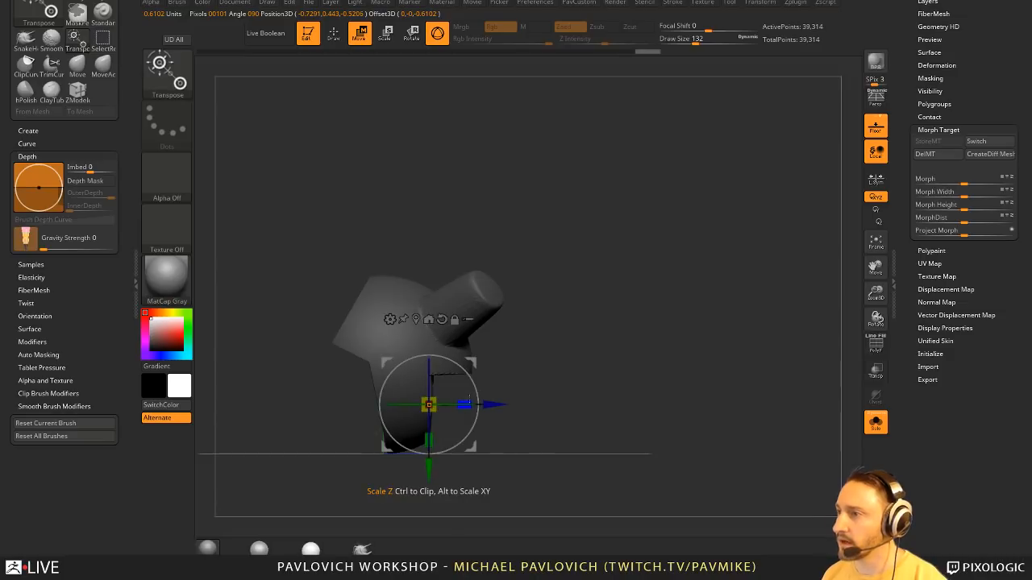
ctrl+drag(557, 327, 567, 332)
key(q)
mouse_move(565, 328)
mouse_down()
mouse_move(668, 314)
mouse_move(675, 273)
mouse_move(696, 300)
mouse_up()
drag(684, 256, 578, 330)
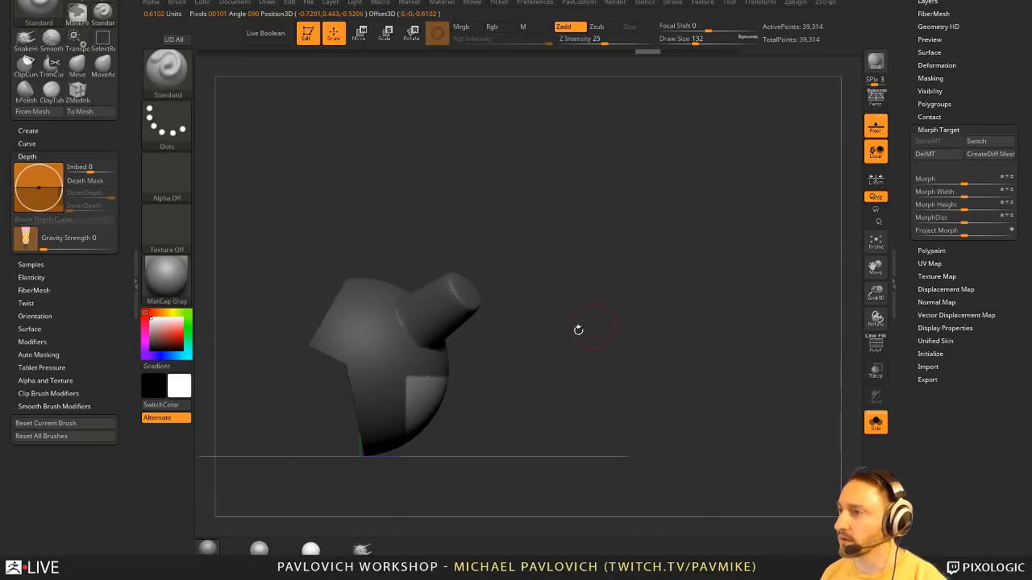
key(w)
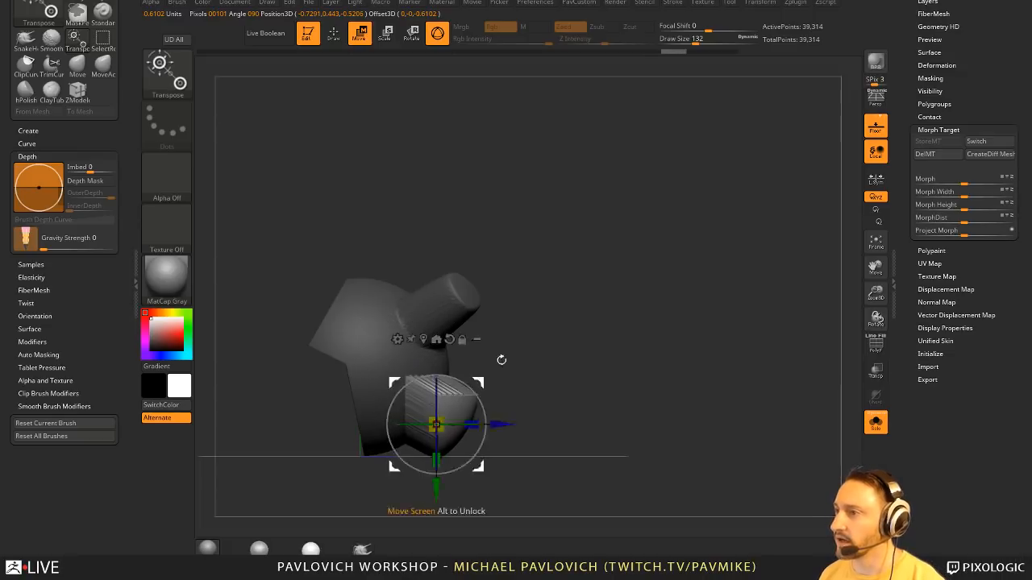
key(q)
mouse_move(502, 359)
shift+mouse_down()
mouse_move(653, 328)
mouse_move(668, 346)
mouse_move(622, 357)
shift+mouse_up()
ctrl+drag(658, 284, 711, 353)
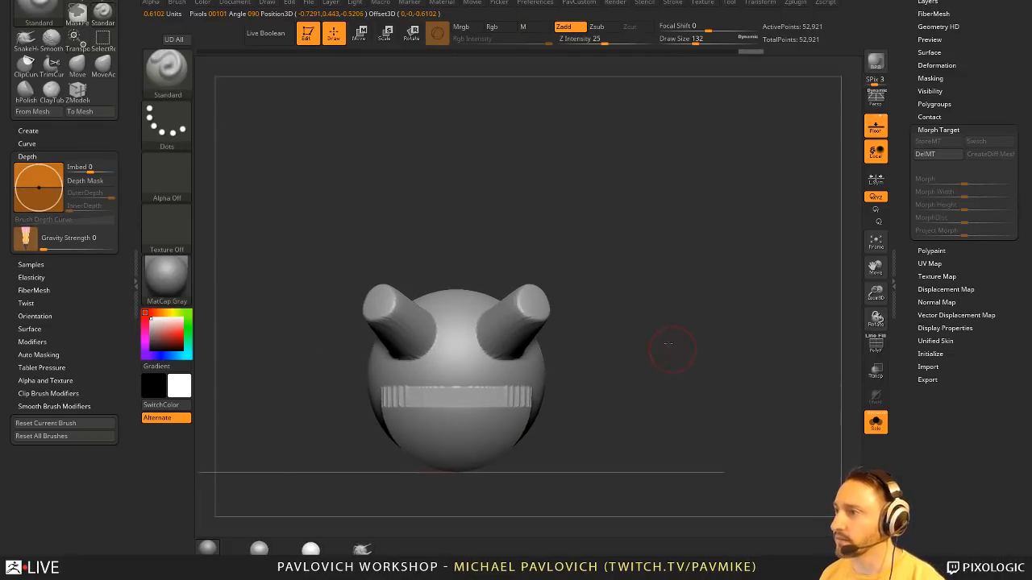
key(ctrl+z)
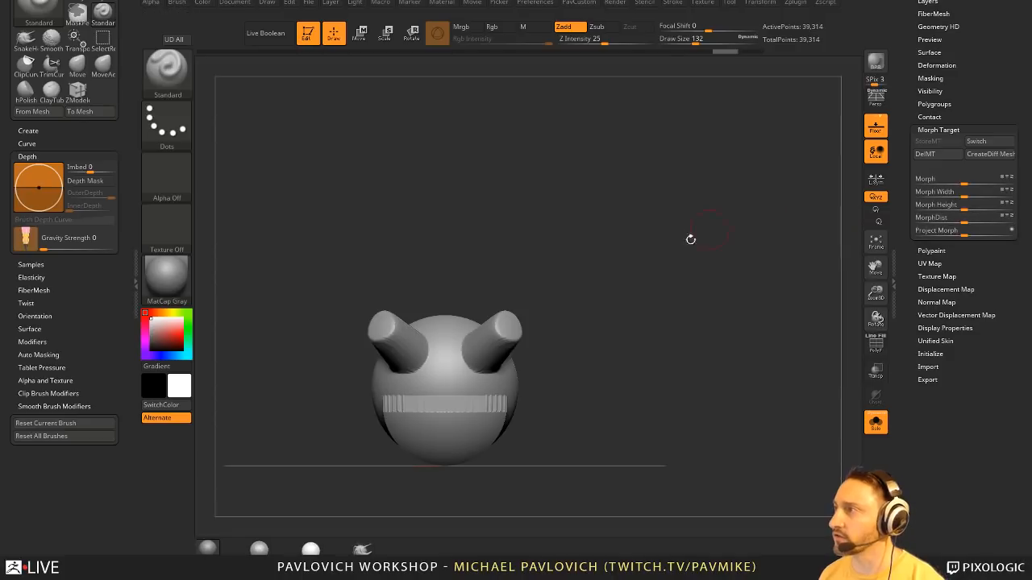
- Show the PolyFrame and switch repeatedly between the sculpted shape and the stored morph target to compare them
drag(690, 239, 545, 321)
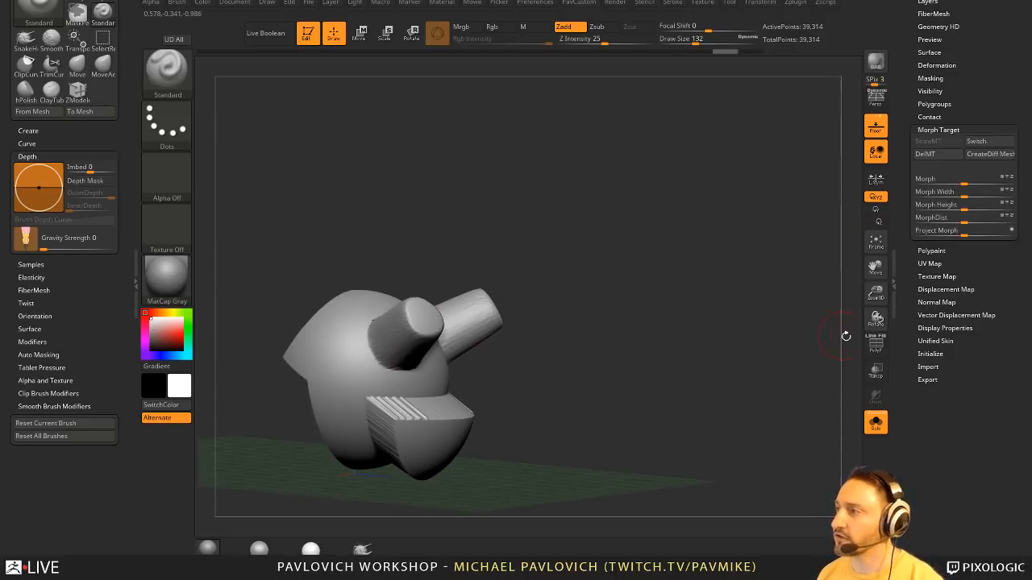
click(876, 344)
drag(685, 354, 629, 349)
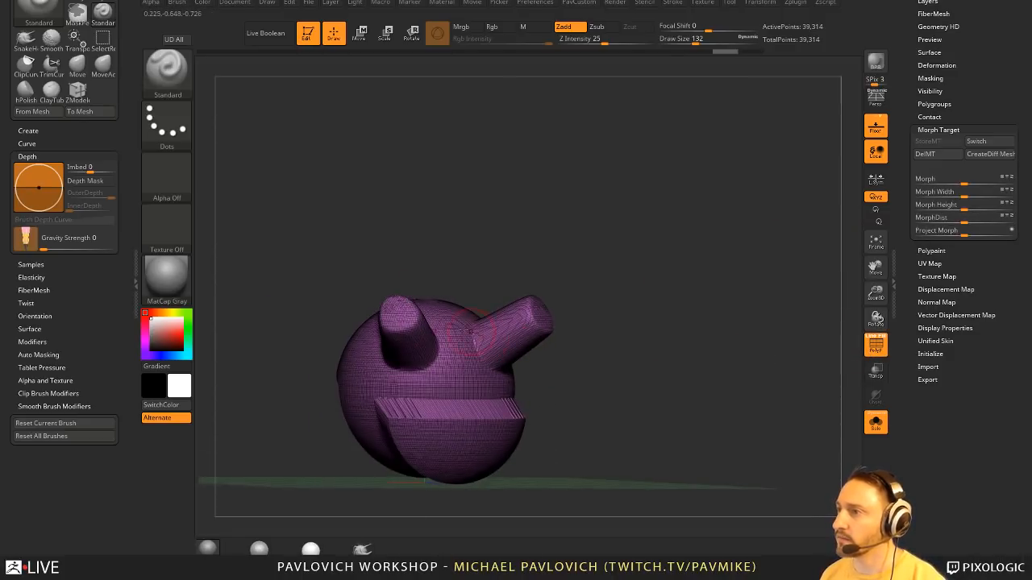
click(988, 143)
click(989, 143)
click(990, 142)
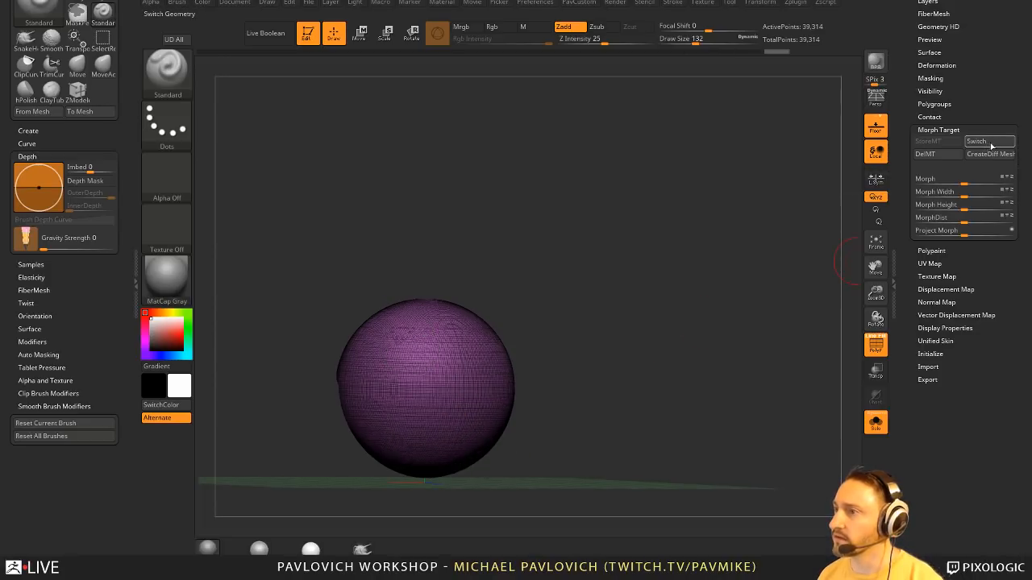
click(992, 144)
click(992, 143)
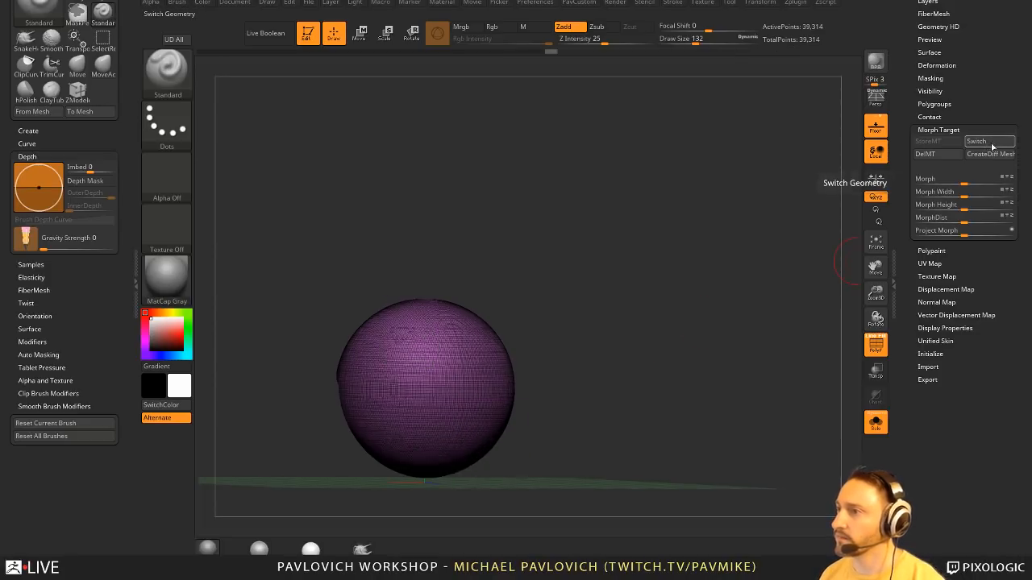
mouse_move(734, 281)
mouse_down()
mouse_move(774, 270)
mouse_move(822, 283)
mouse_up()
click(993, 143)
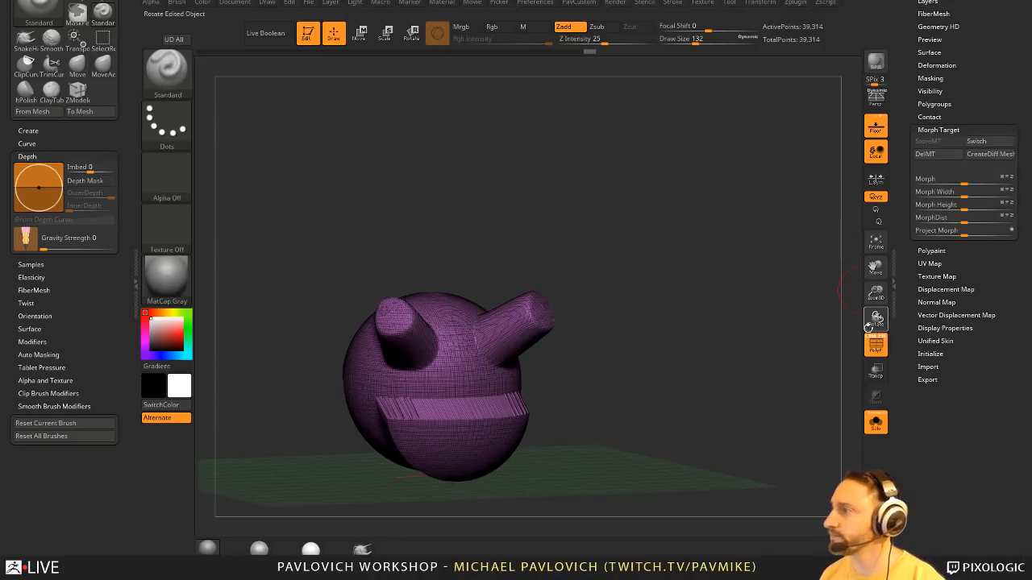
- Hide the PolyFrame and create a difference mesh between the sculpted shape and the stored morph target
click(878, 348)
click(988, 154)
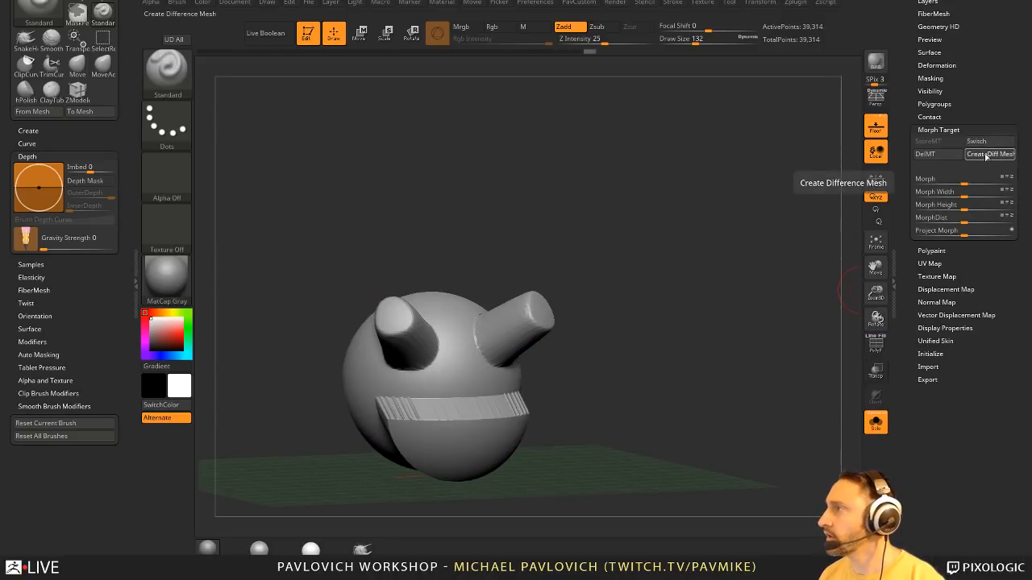
scroll(917, 413, up, 10)
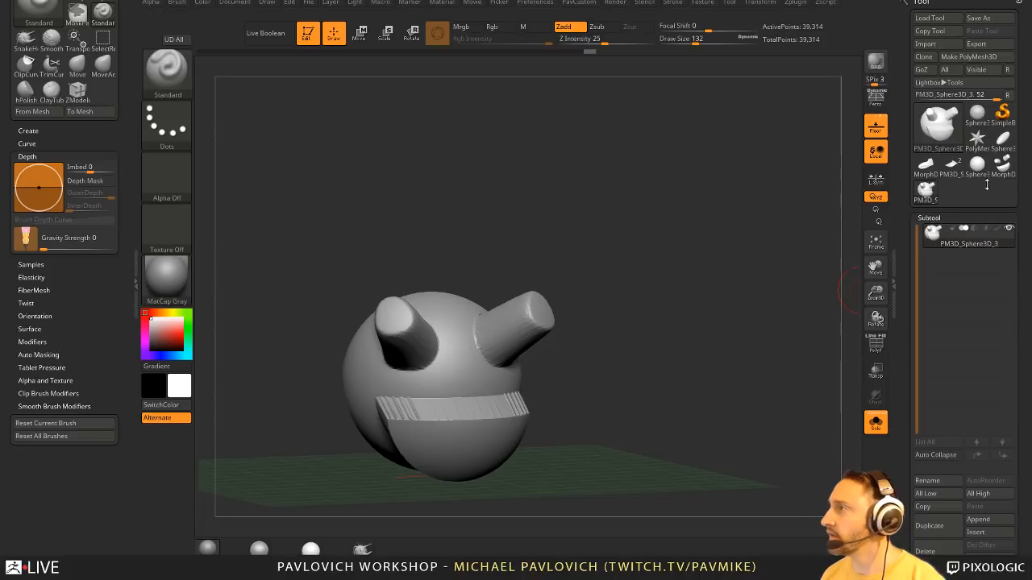
drag(622, 270, 430, 280)
drag(372, 409, 553, 299)
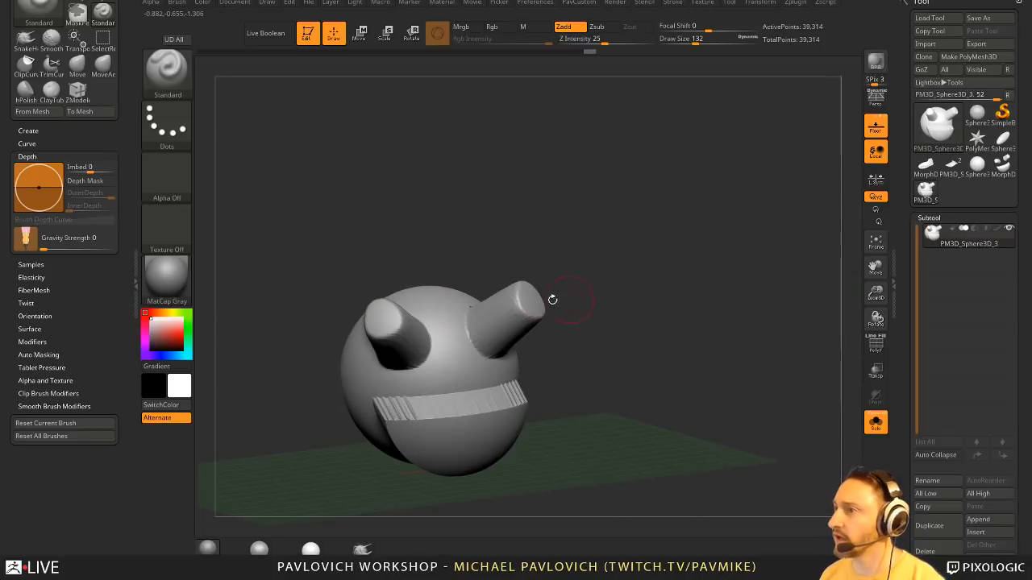
- Load the new MorphDiff tool and examine its horn and jaw pieces from the side
click(1001, 168)
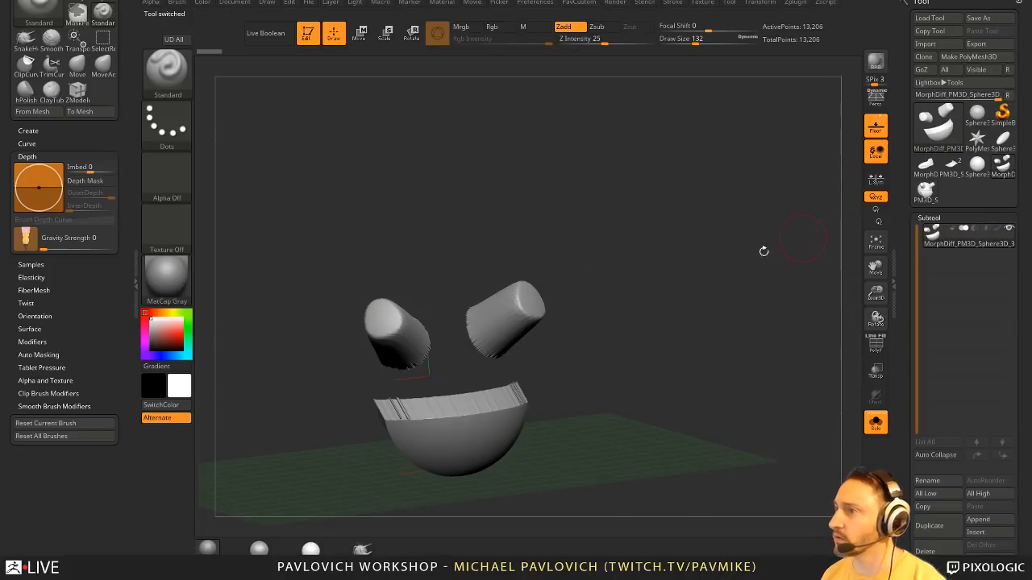
drag(760, 249, 488, 285)
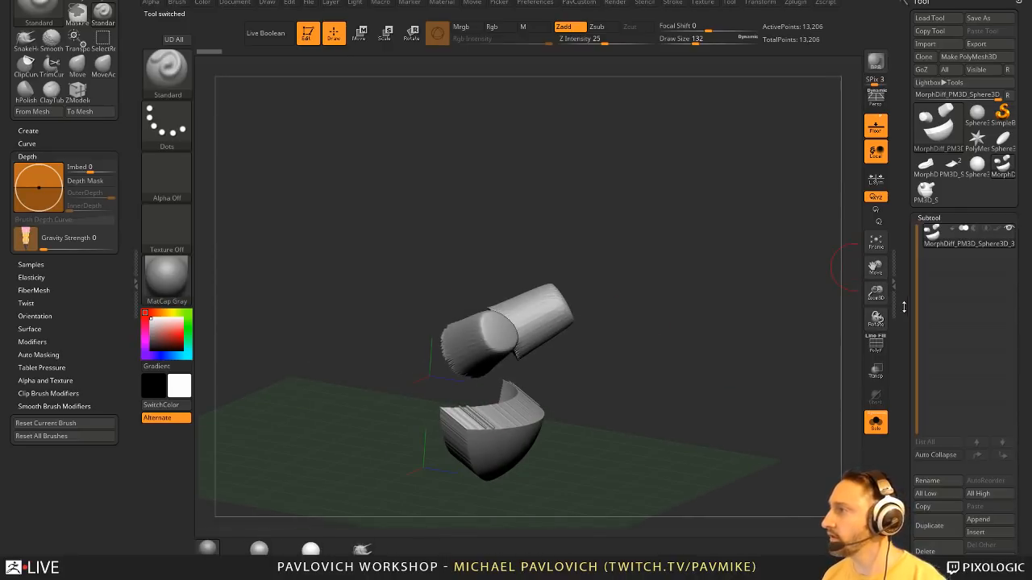
scroll(927, 274, down, 5)
scroll(932, 267, up, 5)
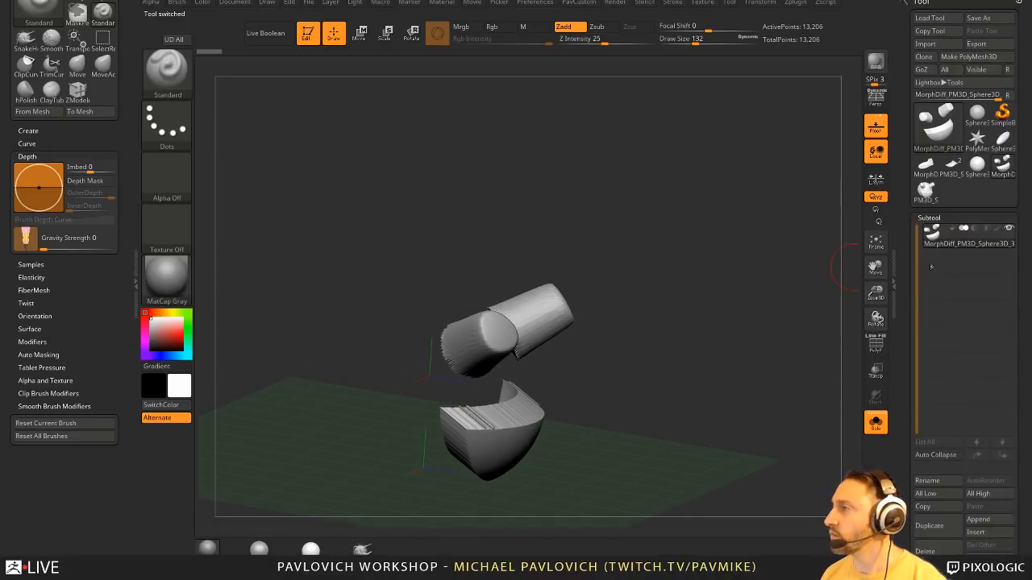
- Return to the sculpted sphere tool and switch its morph target on and back to compare both shapes
click(928, 192)
drag(739, 327, 794, 302)
drag(906, 340, 917, 142)
click(976, 80)
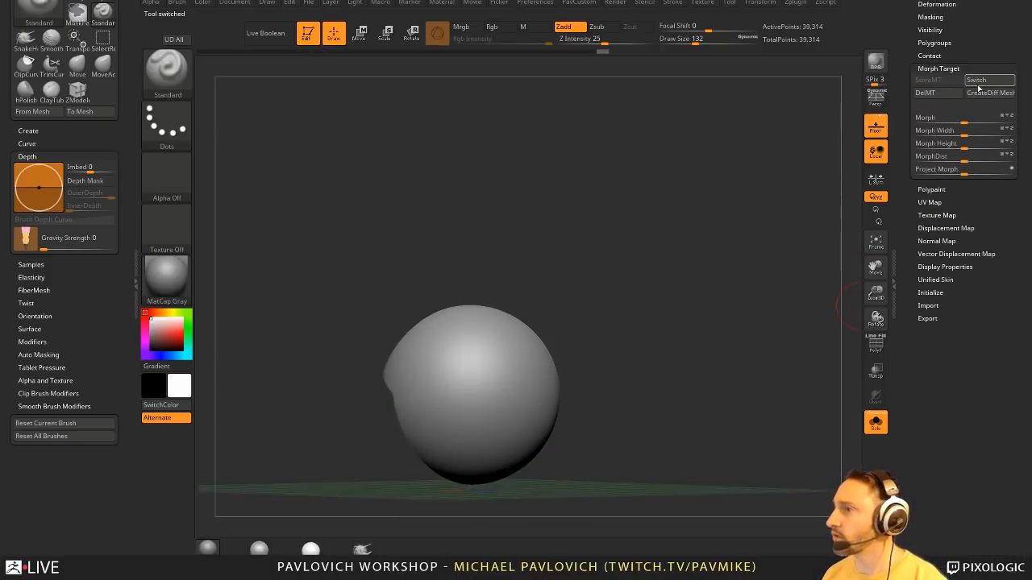
click(976, 80)
scroll(921, 216, down, 3)
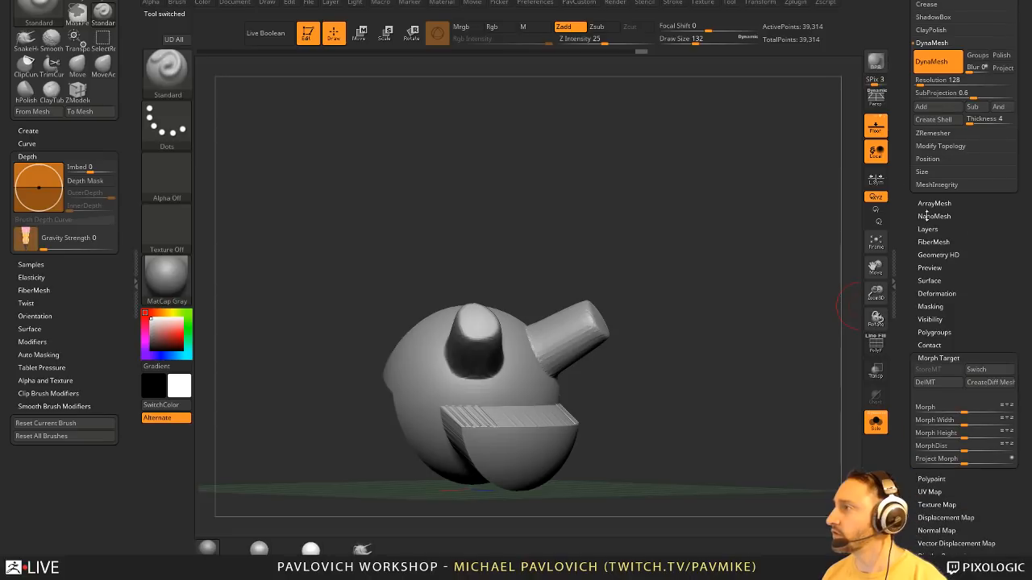
key(shift)
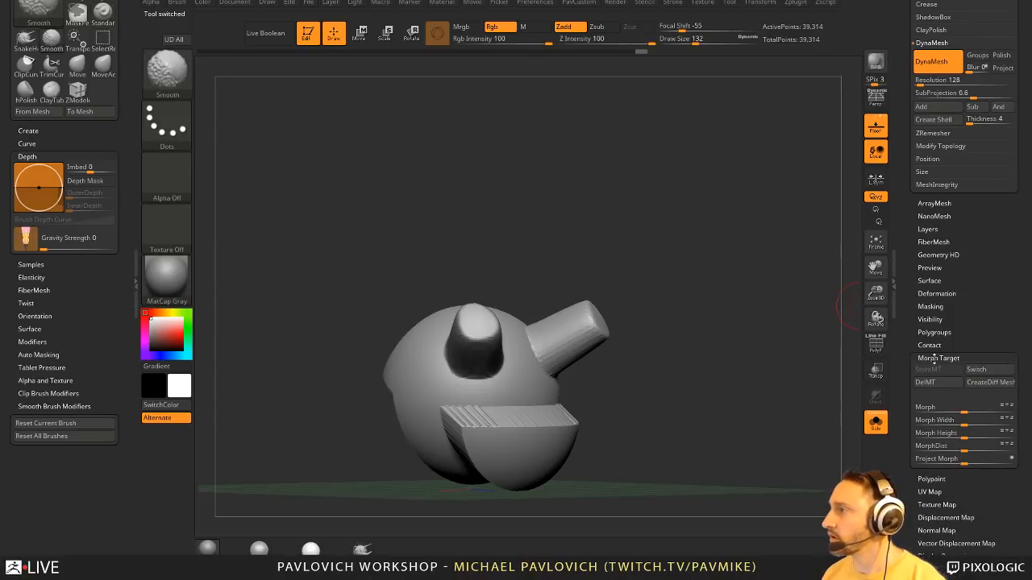
- Generate a FiberMesh preview on the sculpted sphere and open the fiber modifiers
click(935, 358)
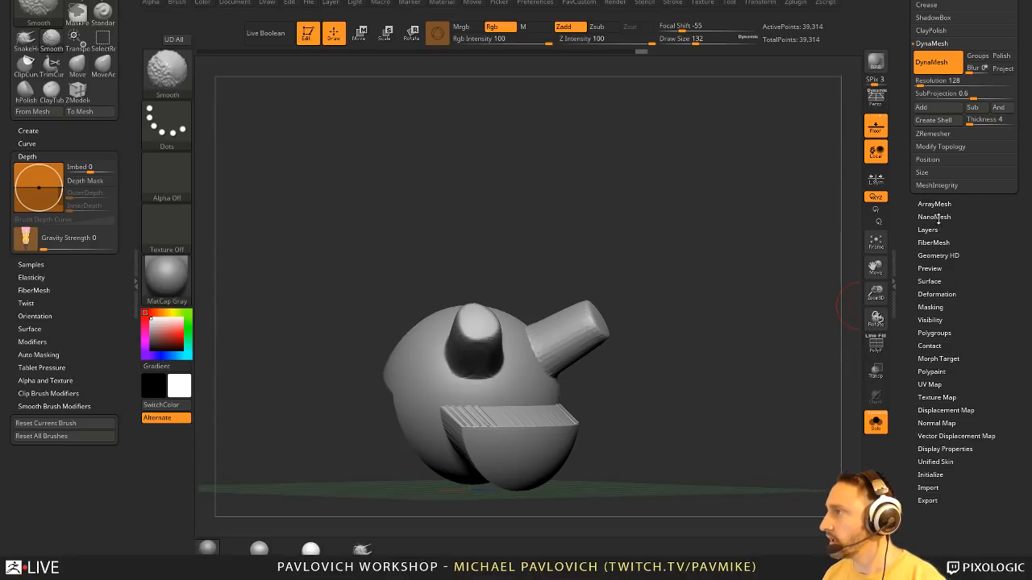
click(934, 242)
click(928, 229)
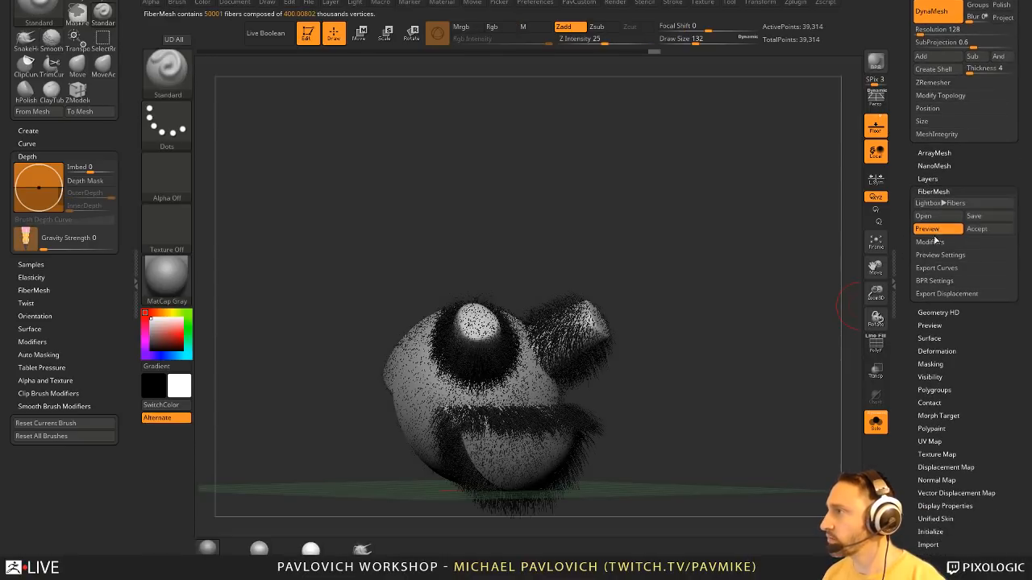
click(931, 243)
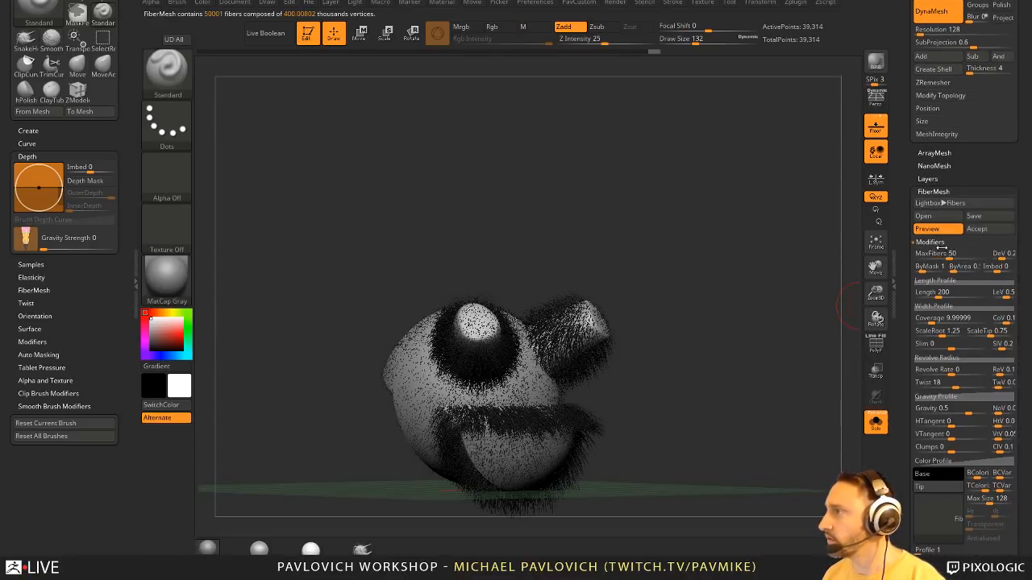
- Increase the fiber density to about 70.8 MaxFibers and set Coverage to about 400
drag(932, 256, 934, 280)
drag(933, 317, 936, 321)
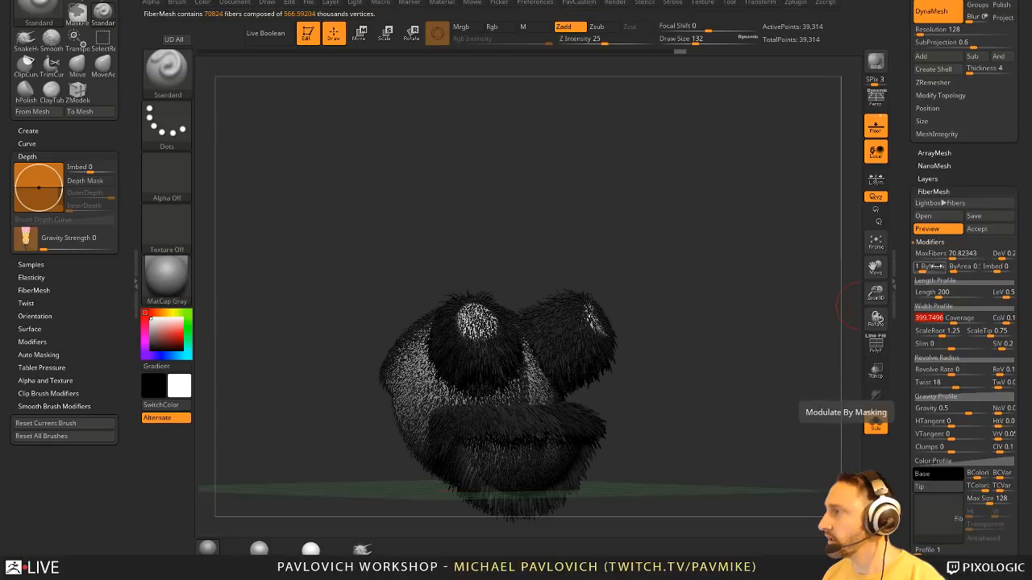
scroll(909, 256, down, 2)
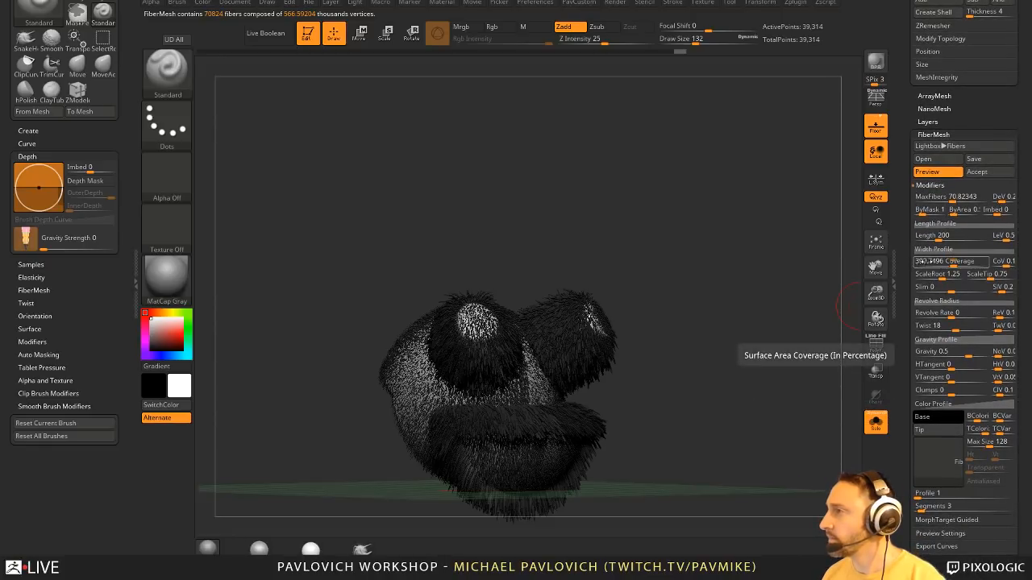
drag(819, 266, 788, 296)
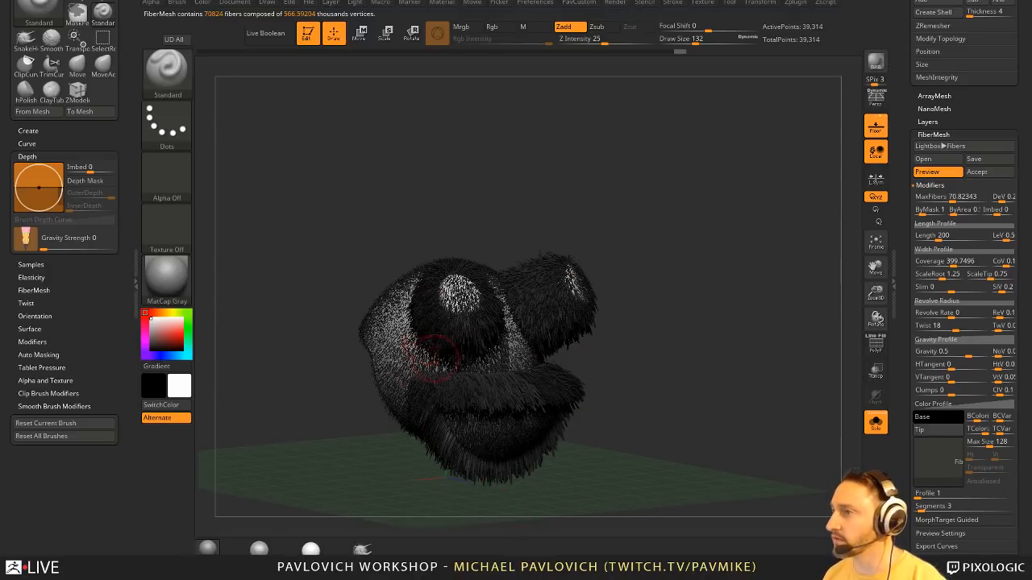
- Try a small mask patch beside the near horn, then return to the unmasked fiber preview
ctrl+drag(414, 340, 416, 350)
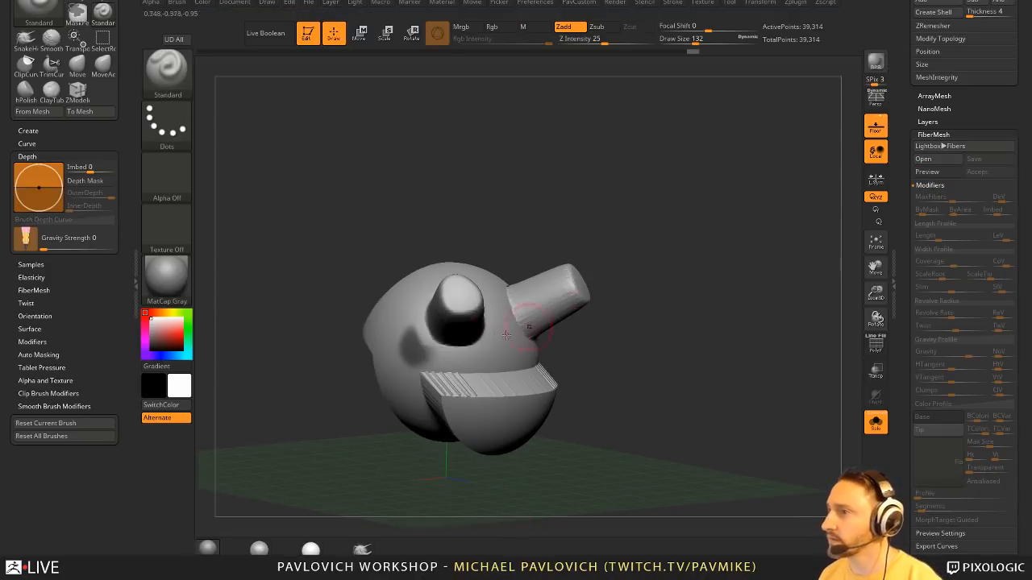
mouse_move(649, 318)
mouse_down()
mouse_move(710, 312)
mouse_move(656, 306)
mouse_move(716, 313)
mouse_move(615, 320)
mouse_move(712, 324)
mouse_move(746, 281)
mouse_up()
click(925, 173)
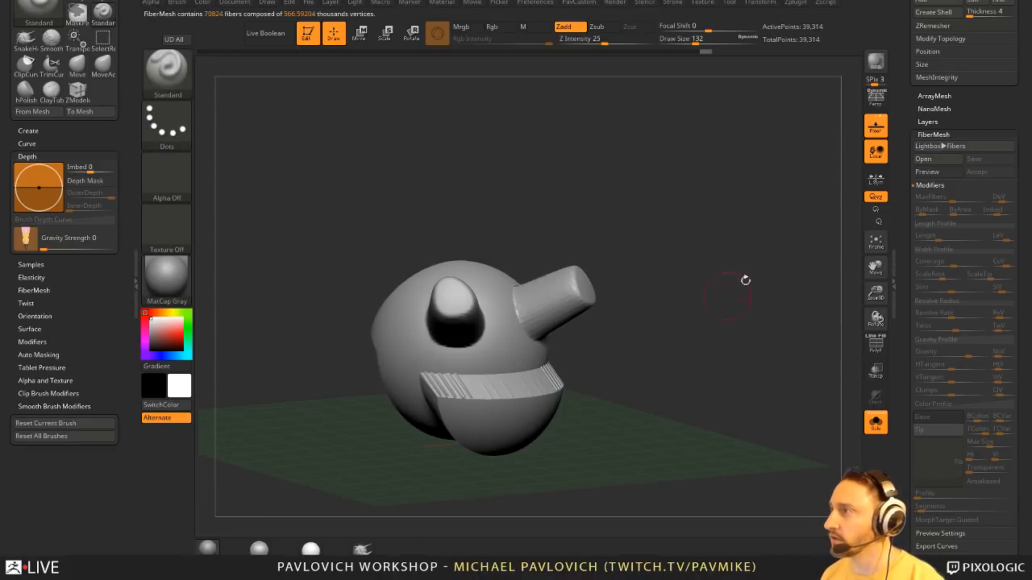
click(927, 173)
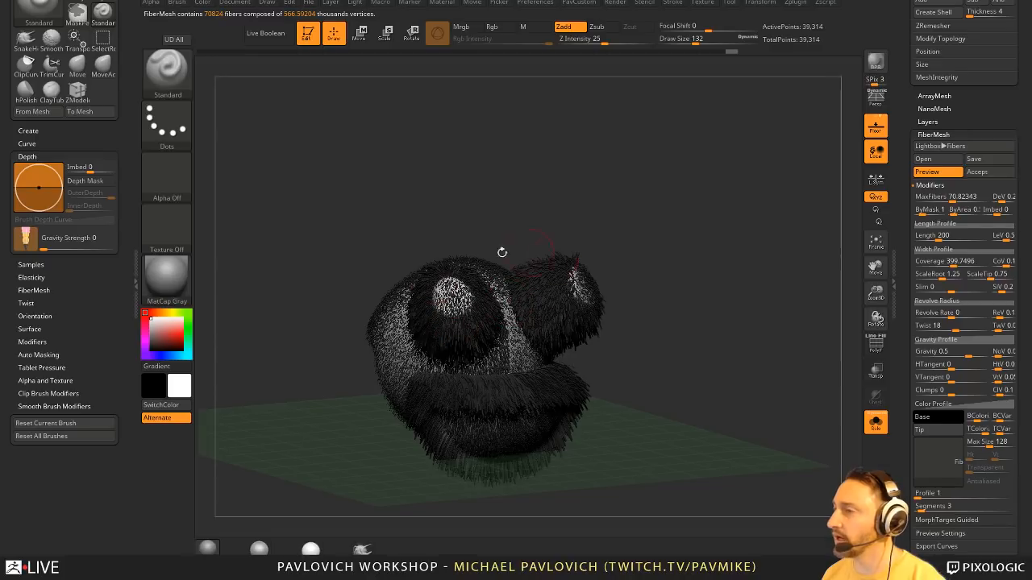
- Make the fibers MorphTarget Guided and view the sculpted head from the front
drag(899, 320, 896, 234)
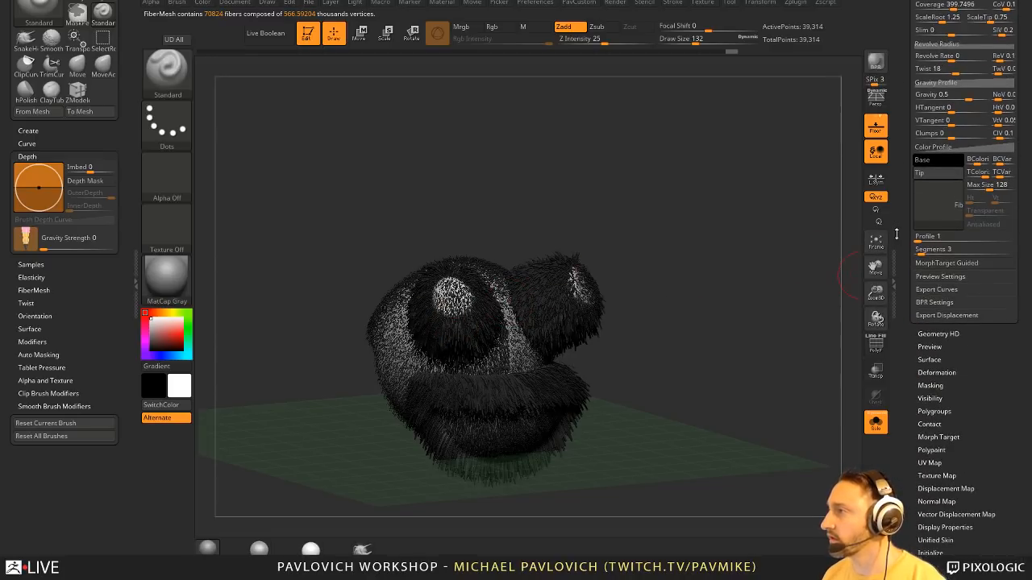
click(956, 263)
drag(696, 284, 694, 310)
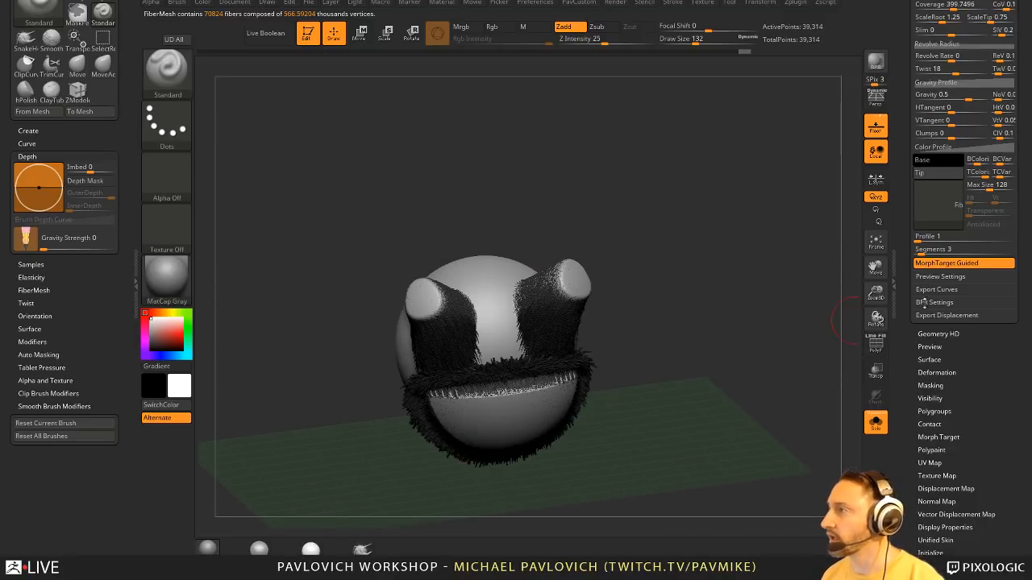
- Reduce the fiber Gravity to about 0.025 and check the fibers from the side
drag(899, 148, 902, 186)
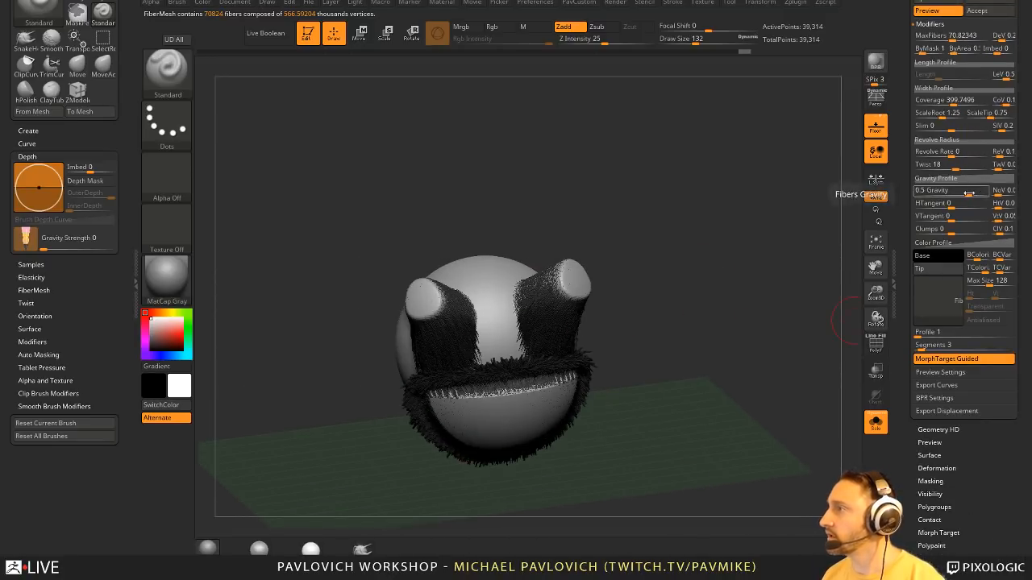
drag(971, 193, 954, 194)
drag(705, 303, 506, 255)
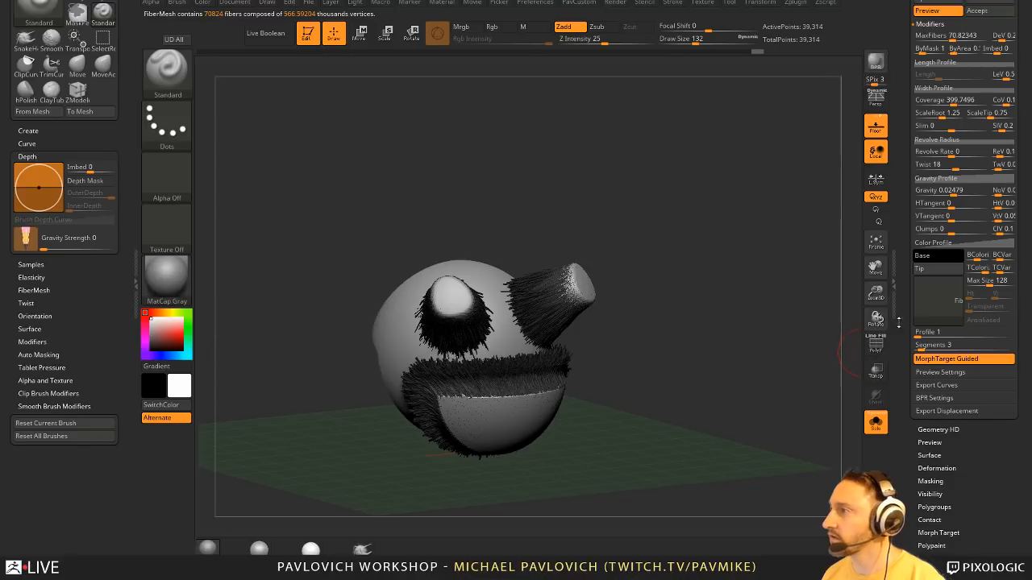
drag(899, 321, 900, 319)
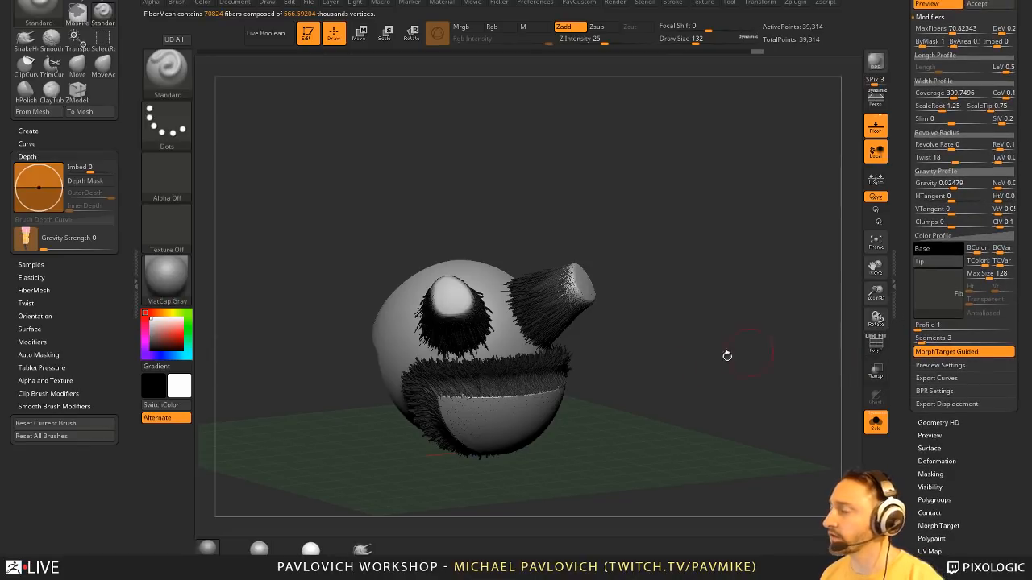
- Turn off the fiber preview and switch the sculpted mesh to its stored morph target
drag(907, 248, 936, 332)
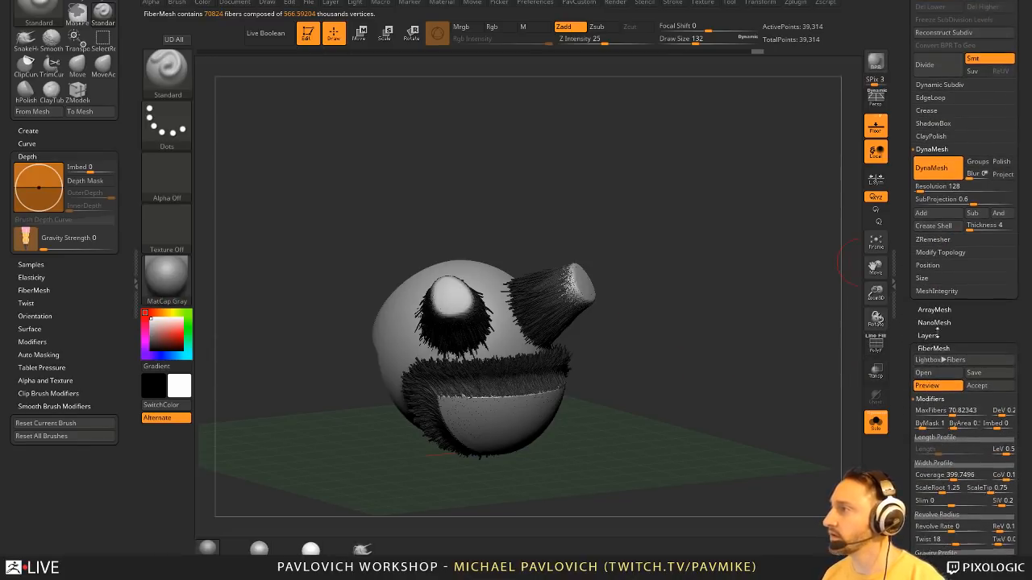
click(937, 387)
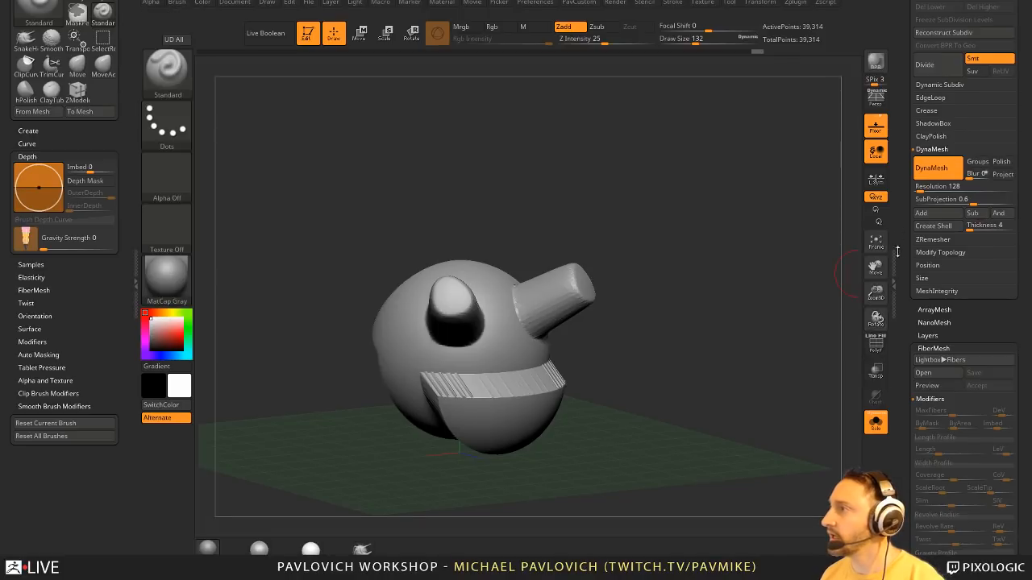
drag(897, 251, 911, 135)
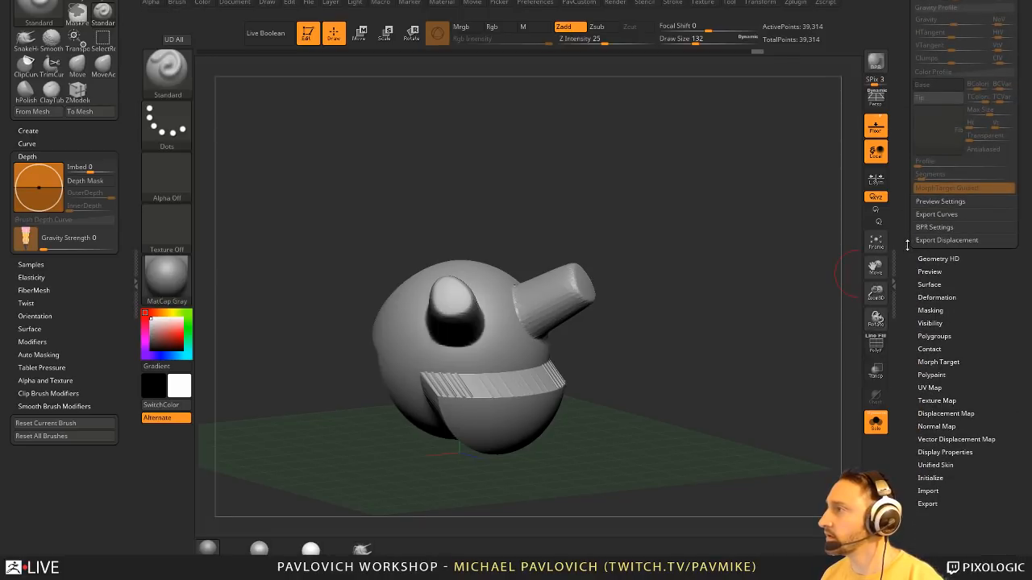
drag(907, 245, 908, 237)
click(927, 353)
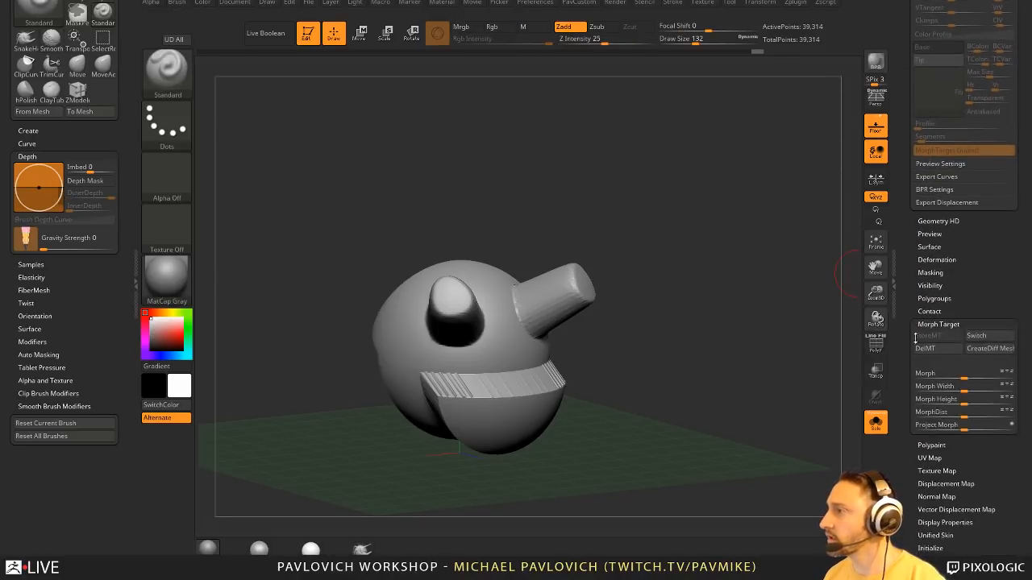
click(976, 336)
- Preview the guided fibers on the plain clipped sphere and inspect the horn and jaw tufts from several angles
scroll(967, 339, up, 10)
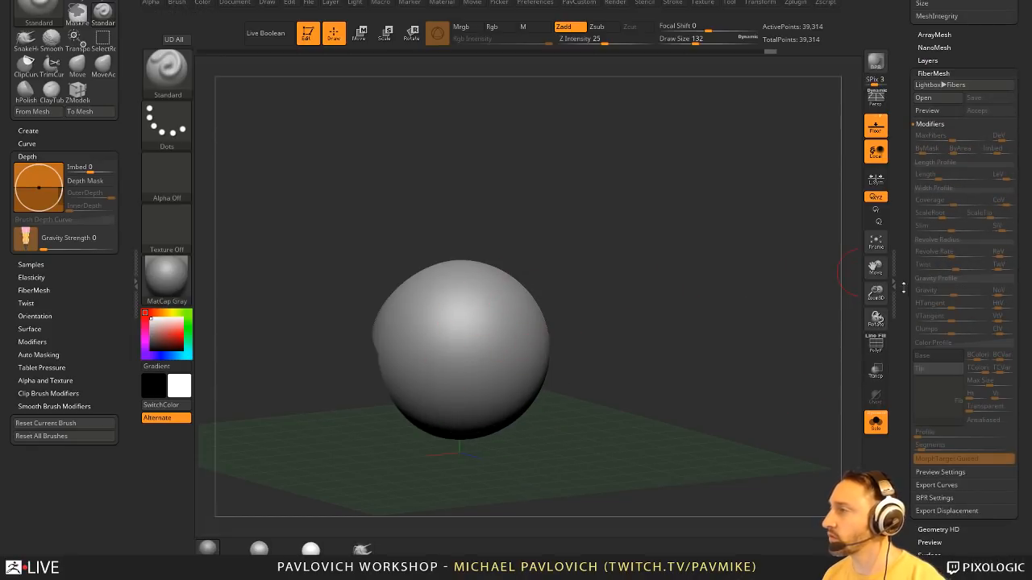
scroll(939, 141, up, 2)
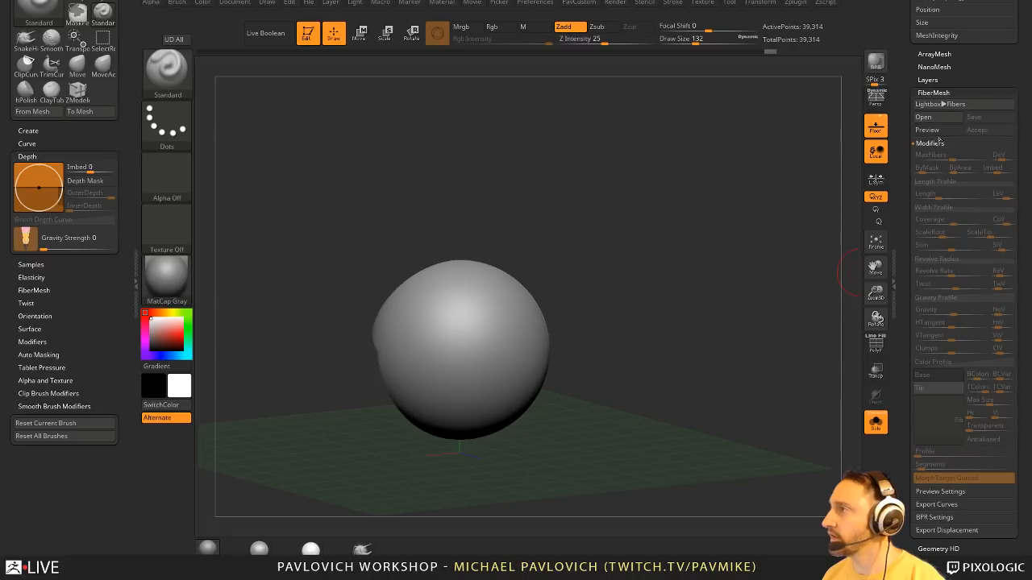
click(931, 131)
scroll(913, 256, down, 5)
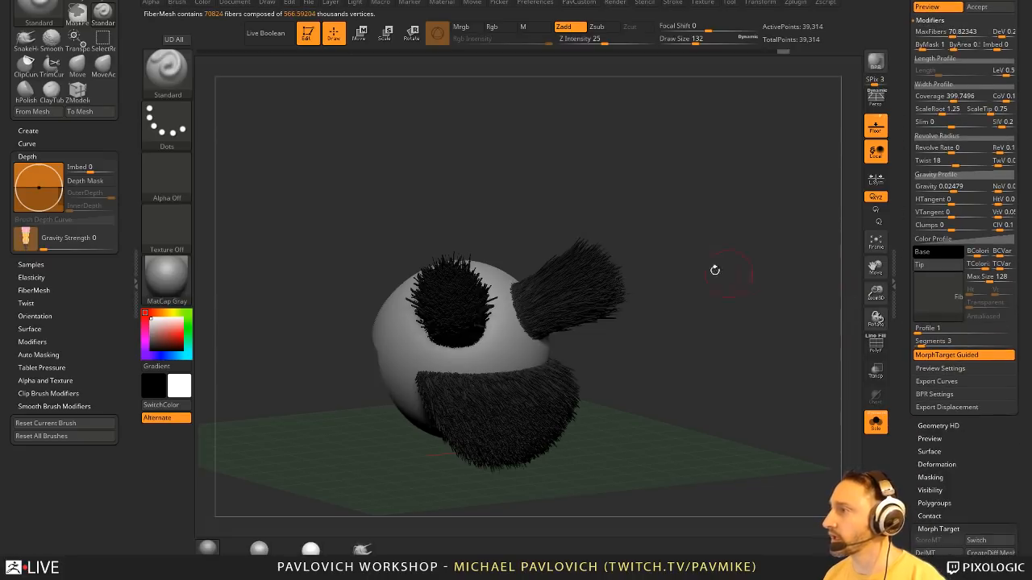
drag(714, 270, 564, 369)
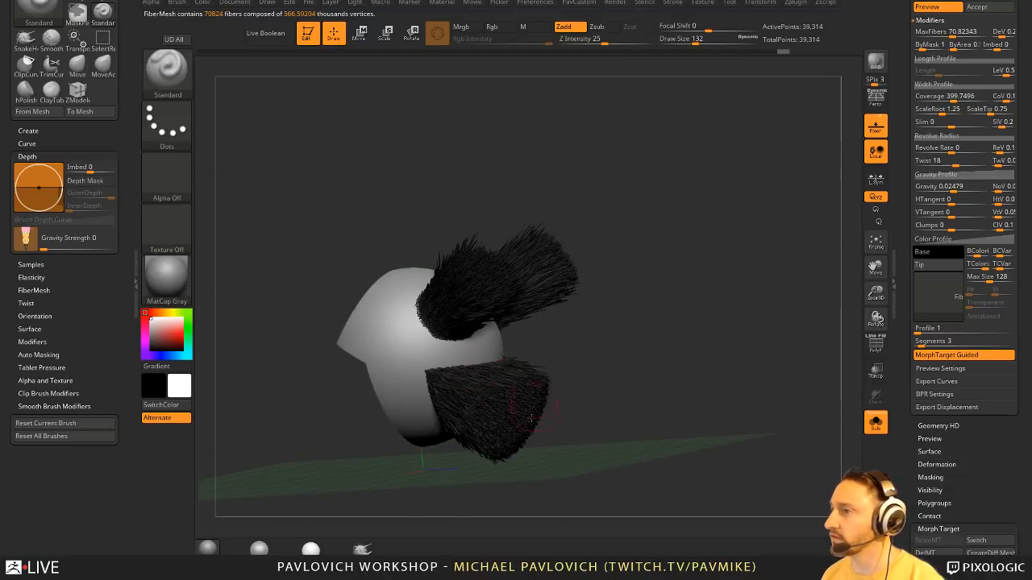
drag(531, 417, 676, 341)
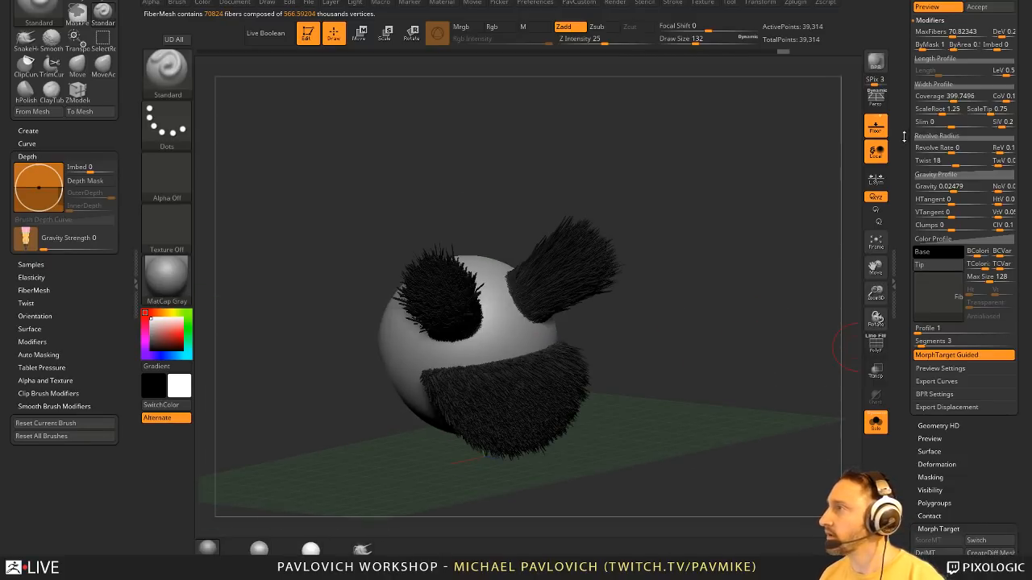
- Accept the previewed fibers as a separate subtool
drag(919, 80, 919, 103)
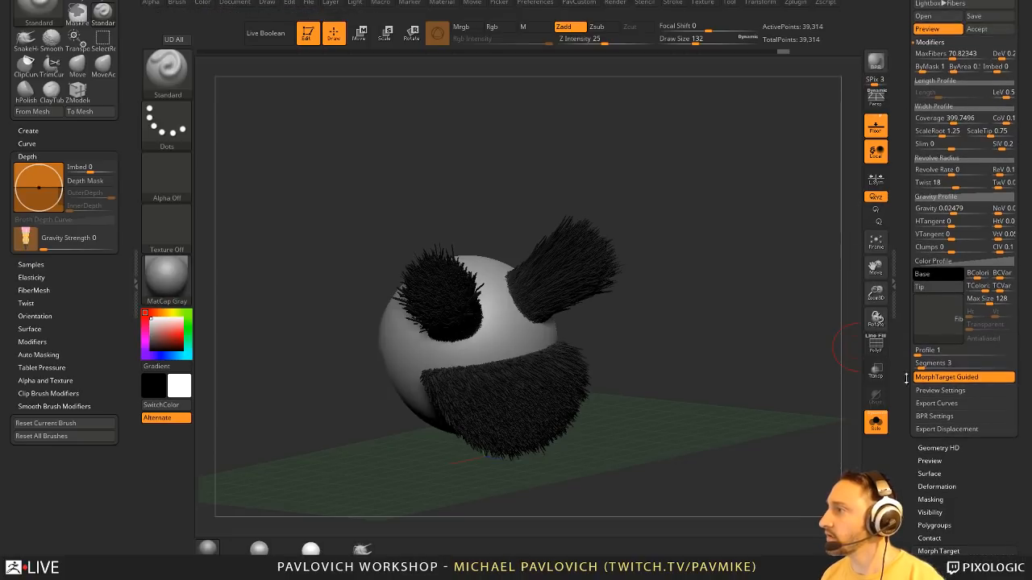
drag(907, 374, 908, 413)
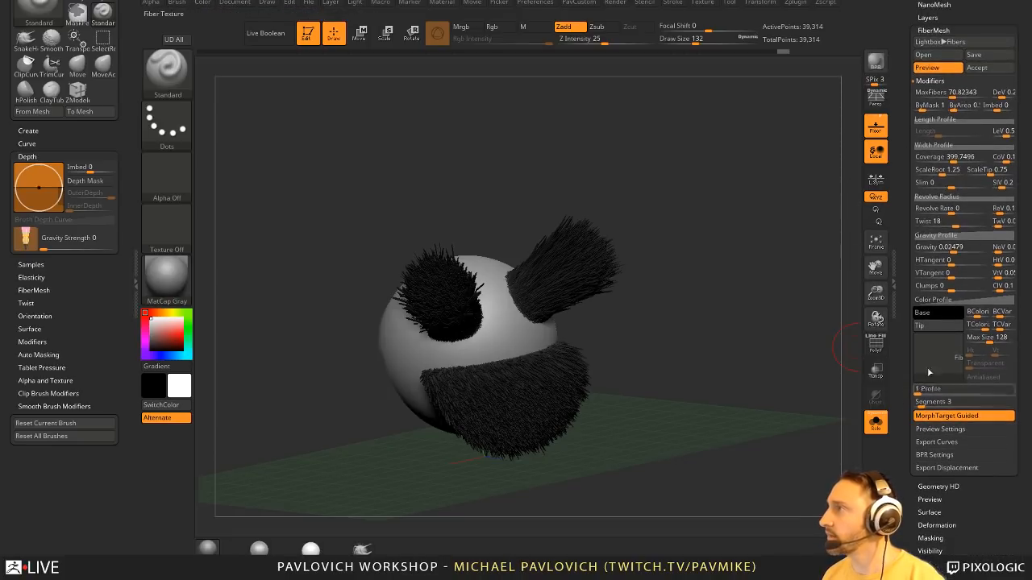
click(978, 70)
click(907, 101)
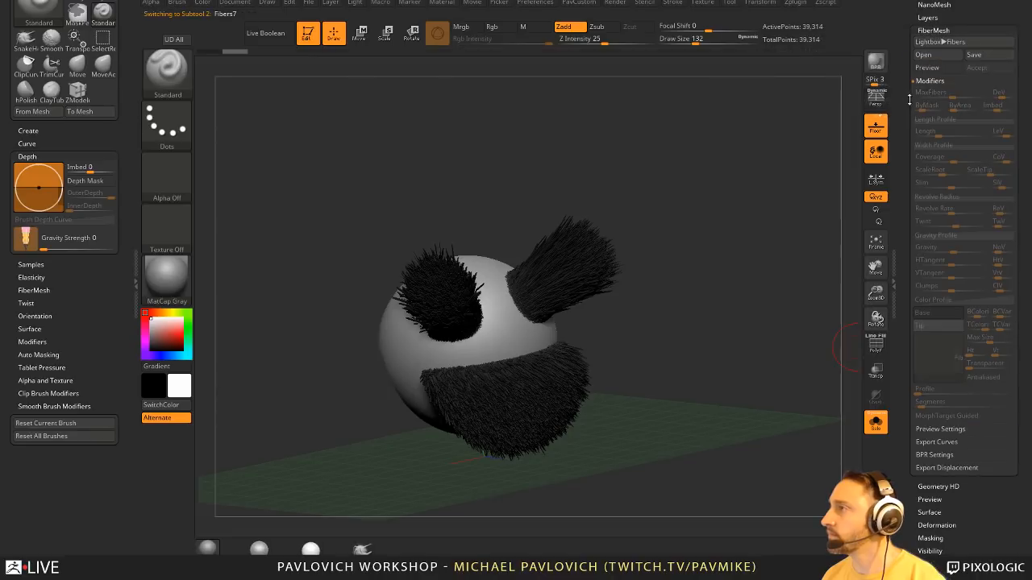
- Select the sphere subtool and turn off Solo to show it together with the fibers
drag(908, 100, 907, 285)
click(957, 107)
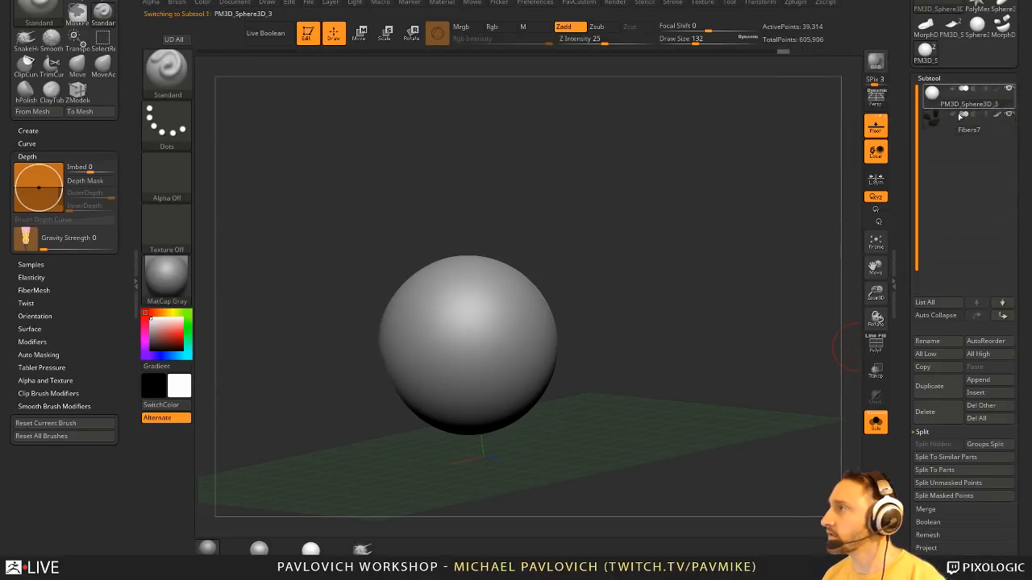
click(875, 422)
drag(743, 347, 775, 326)
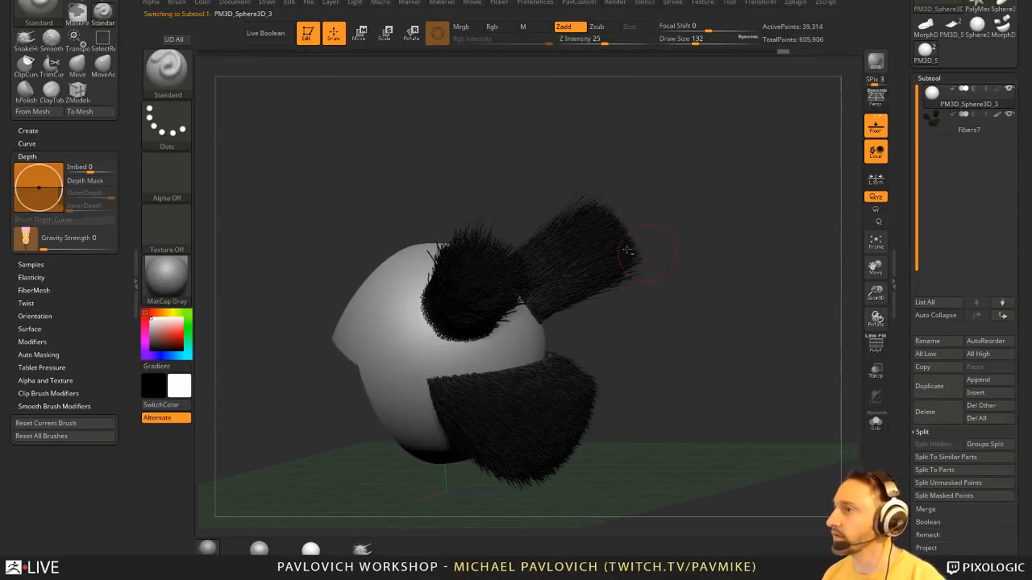
- Select the fibers subtool on the model and choose the GroomHairToss brush
alt+click(584, 248)
mouse_move(758, 247)
mouse_down()
mouse_move(653, 251)
mouse_move(760, 299)
mouse_up()
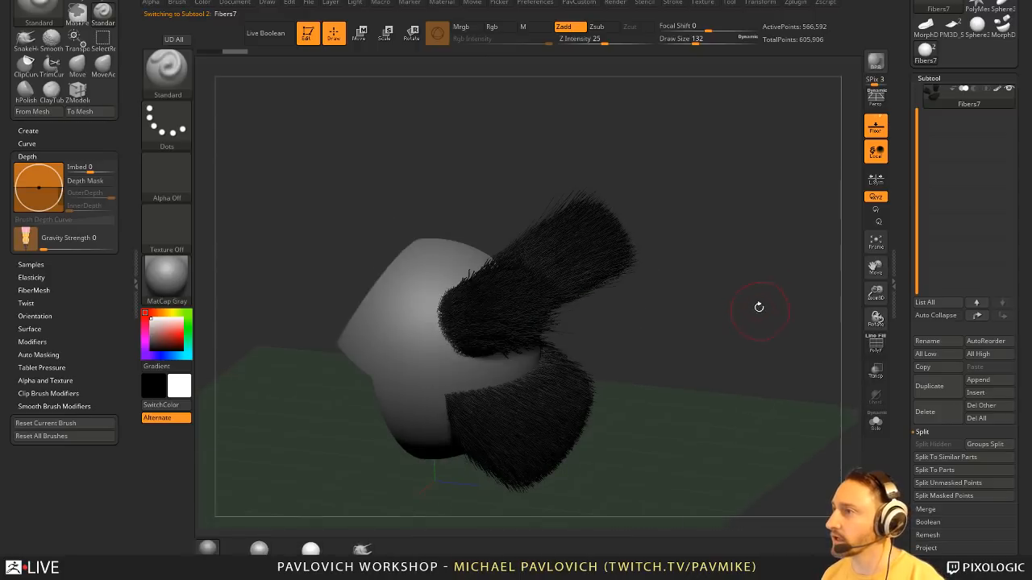
key(b)
key(g)
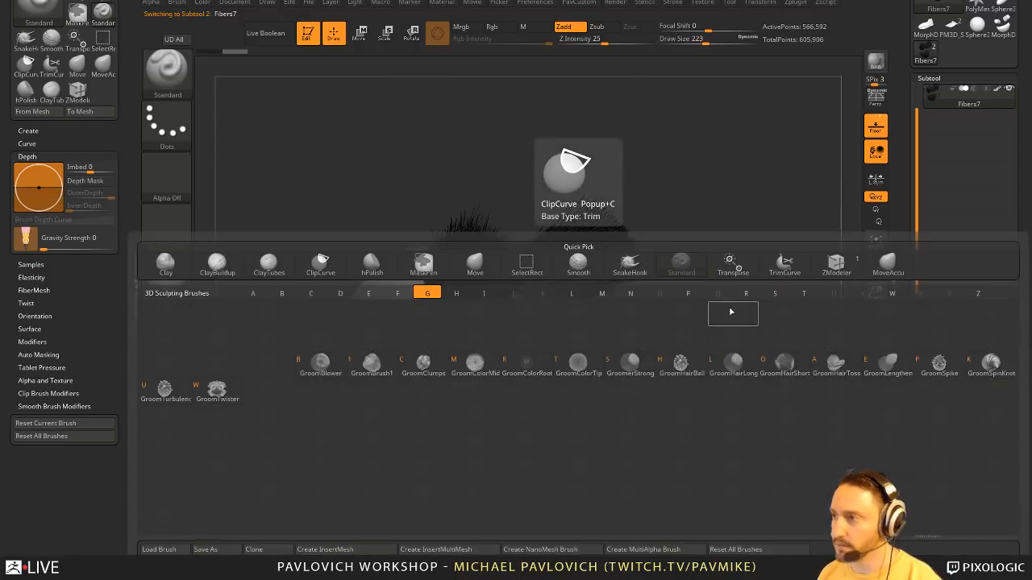
click(839, 368)
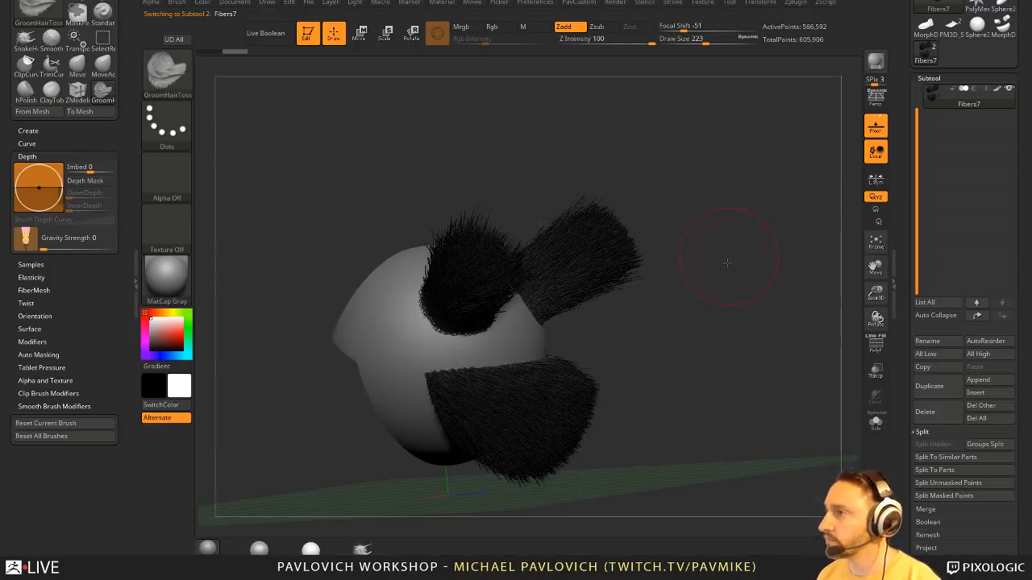
- Comb the fiber tufts of both horns outward and upward with a Draw Size of 408
drag(616, 266, 633, 173)
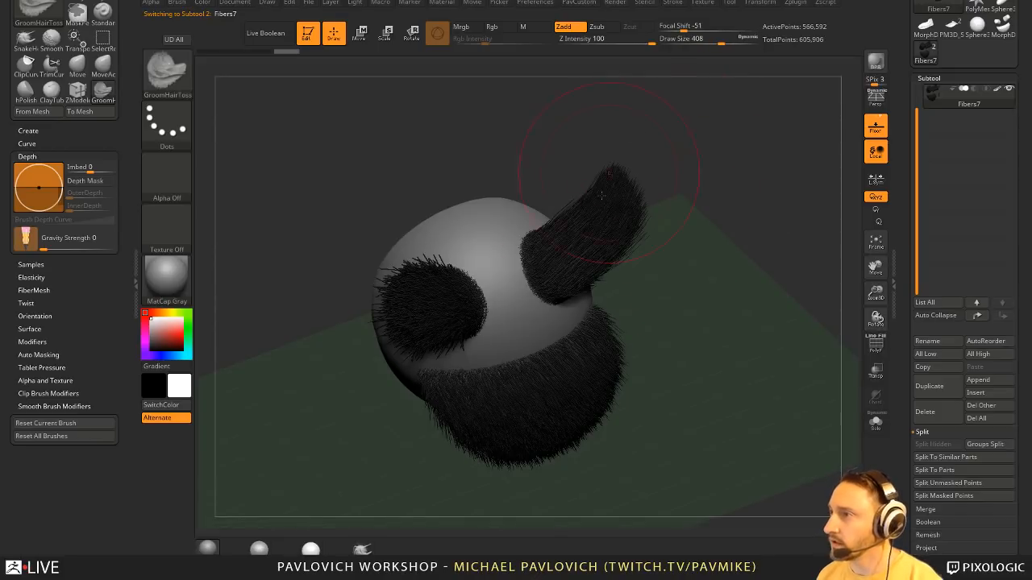
mouse_move(458, 293)
mouse_down()
mouse_move(362, 278)
mouse_move(326, 252)
mouse_up()
mouse_move(323, 249)
mouse_down()
mouse_move(496, 276)
mouse_move(403, 198)
mouse_up()
drag(575, 249, 560, 133)
drag(439, 165, 608, 213)
- Comb the jaw fibers downward and inward into a hanging beard
mouse_move(535, 315)
mouse_down()
mouse_move(464, 356)
mouse_move(441, 397)
mouse_up()
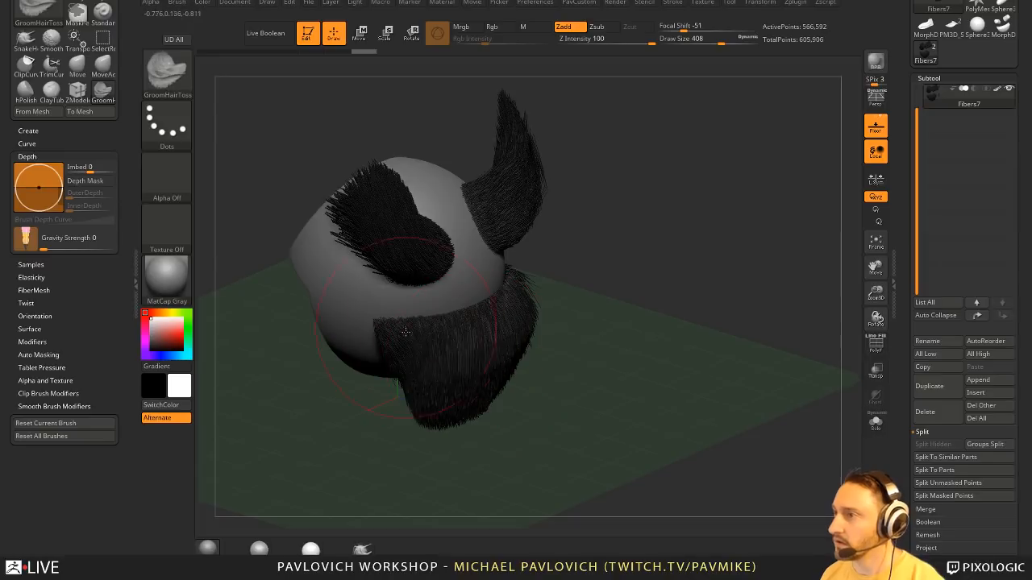
drag(403, 330, 460, 409)
drag(572, 411, 476, 355)
mouse_move(536, 302)
mouse_down()
mouse_move(559, 357)
mouse_move(539, 391)
mouse_up()
mouse_move(551, 314)
mouse_down()
mouse_move(480, 411)
mouse_move(501, 395)
mouse_up()
mouse_move(617, 355)
mouse_down()
mouse_move(669, 278)
mouse_move(601, 287)
mouse_up()
- Pull both horn tufts further upward into curved, tapering horns
drag(542, 310, 524, 182)
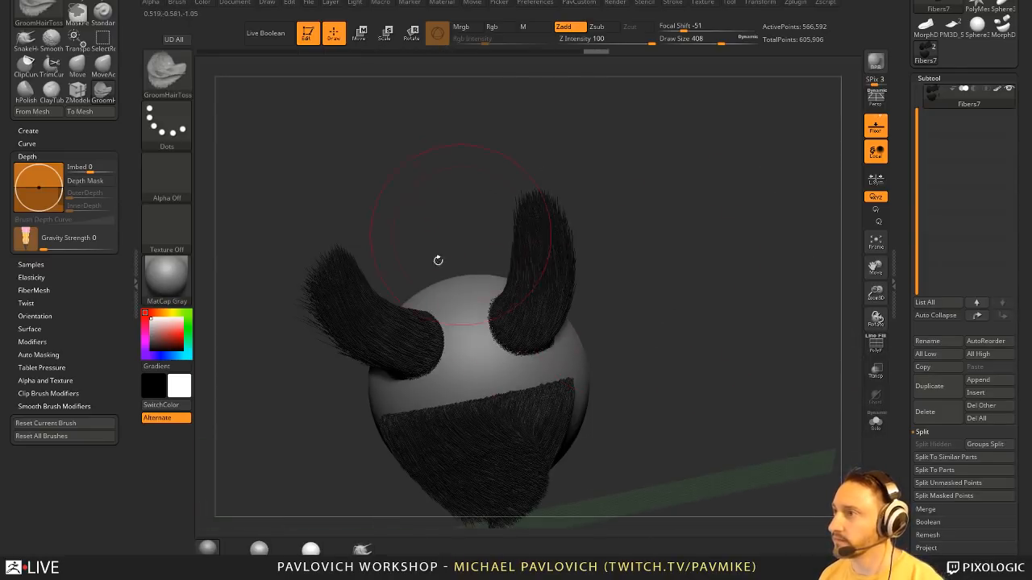
mouse_move(404, 322)
mouse_down()
mouse_move(353, 164)
mouse_move(386, 241)
mouse_up()
drag(380, 295, 363, 190)
mouse_move(536, 318)
mouse_down()
mouse_move(573, 142)
mouse_move(618, 191)
mouse_up()
drag(516, 294, 540, 102)
mouse_move(431, 319)
mouse_down()
mouse_move(390, 158)
mouse_move(451, 173)
mouse_move(456, 165)
mouse_up()
mouse_move(556, 294)
mouse_down()
mouse_move(589, 127)
mouse_move(630, 177)
mouse_move(624, 145)
mouse_up()
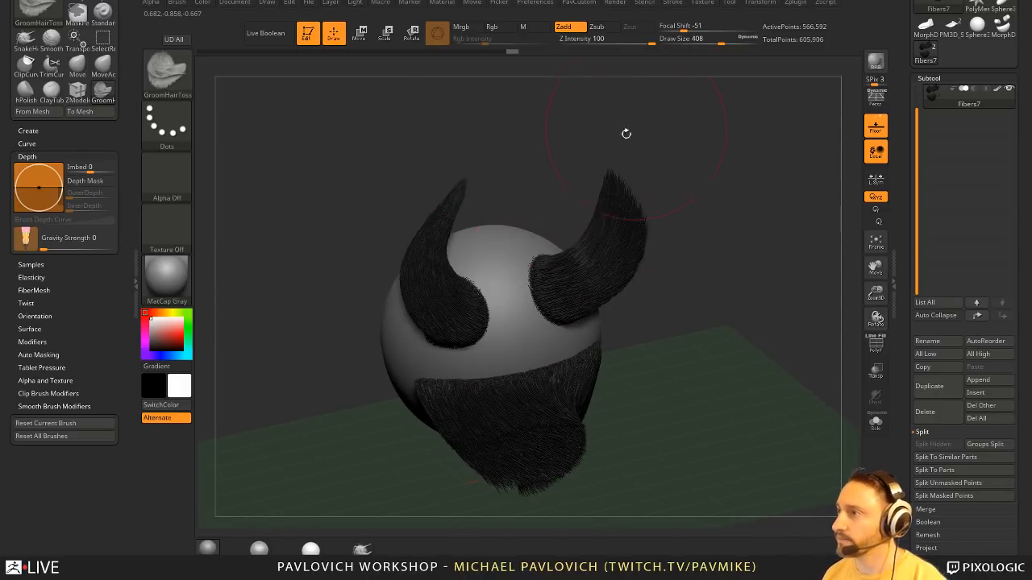
- Comb the beard fibers downward and sweep them sideways along the jaw
drag(694, 340, 734, 411)
drag(516, 354, 528, 415)
mouse_move(693, 387)
mouse_down()
mouse_move(596, 355)
mouse_move(606, 399)
mouse_up()
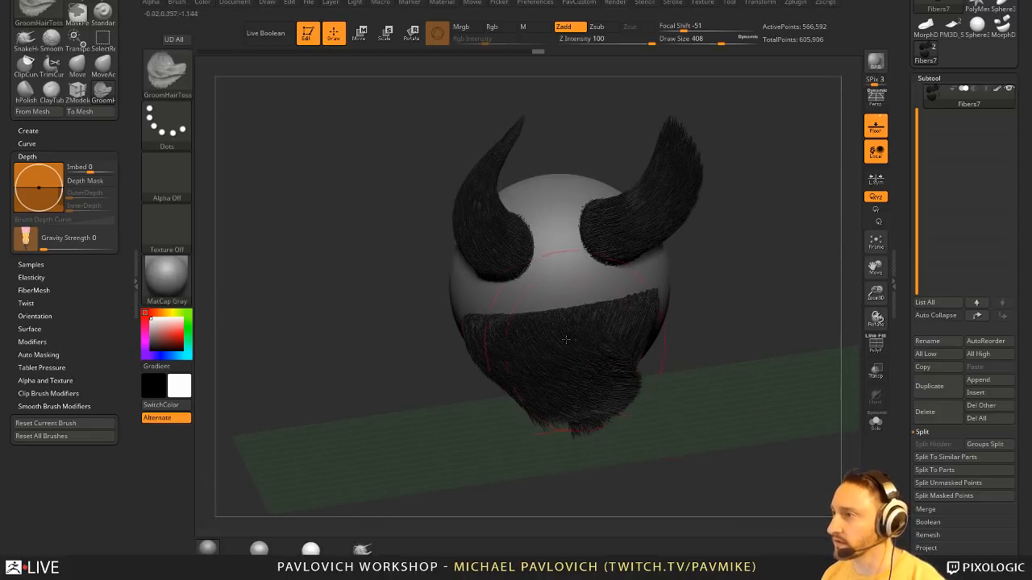
mouse_move(544, 371)
mouse_down()
mouse_move(653, 391)
mouse_move(642, 414)
mouse_move(636, 379)
mouse_move(730, 396)
mouse_up()
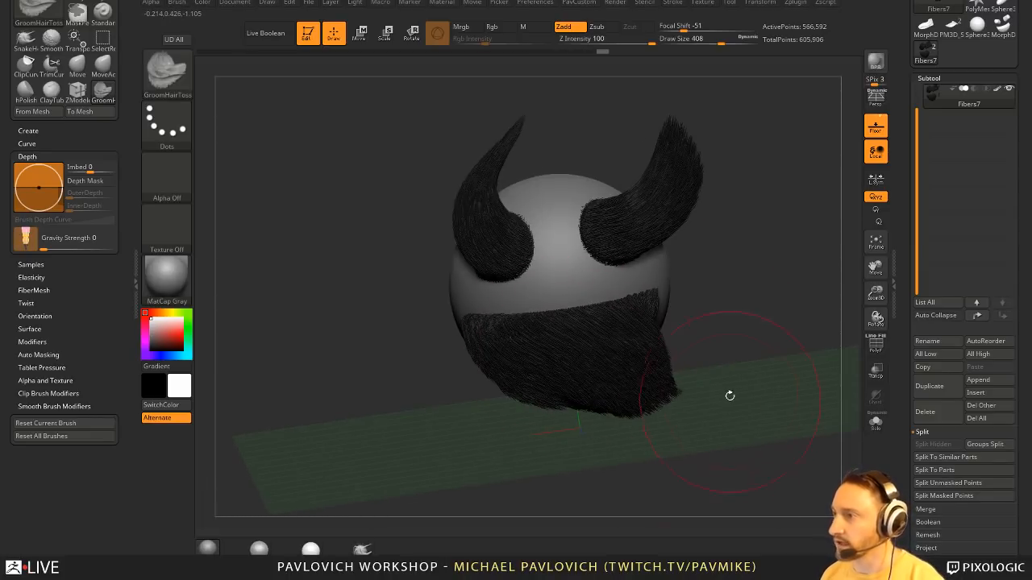
- Choose the GroomSpinKnot brush and twist the beard fibers into an outward-pointing strand with a Draw Size of 500
key(b)
key(g)
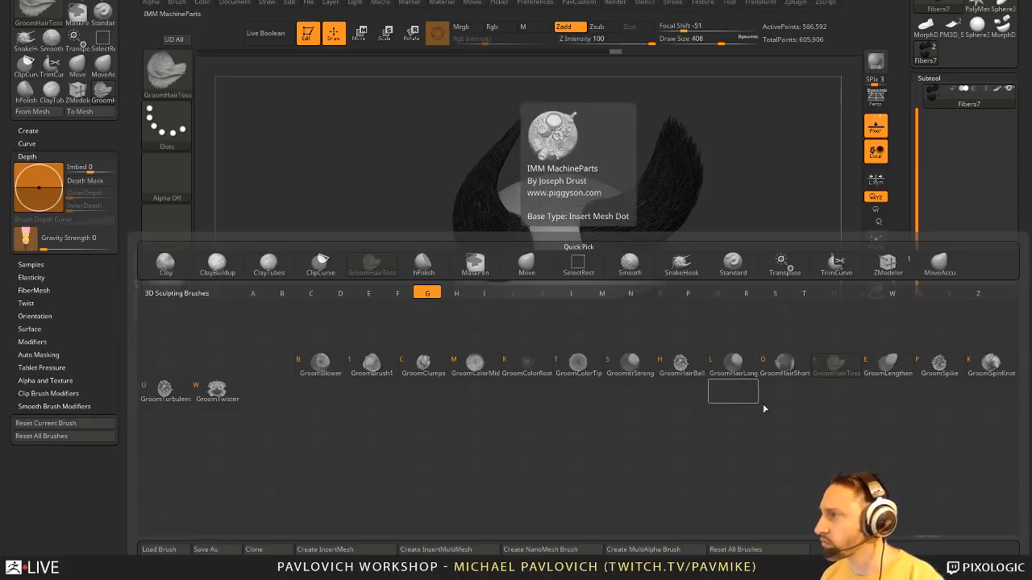
click(993, 373)
drag(725, 266, 806, 279)
drag(541, 326, 528, 375)
mouse_move(758, 346)
mouse_down()
mouse_move(686, 339)
mouse_move(678, 327)
mouse_up()
mouse_move(564, 330)
mouse_down()
mouse_move(632, 393)
mouse_move(673, 397)
mouse_move(661, 375)
mouse_move(697, 355)
mouse_up()
drag(722, 355, 794, 383)
drag(544, 302, 648, 356)
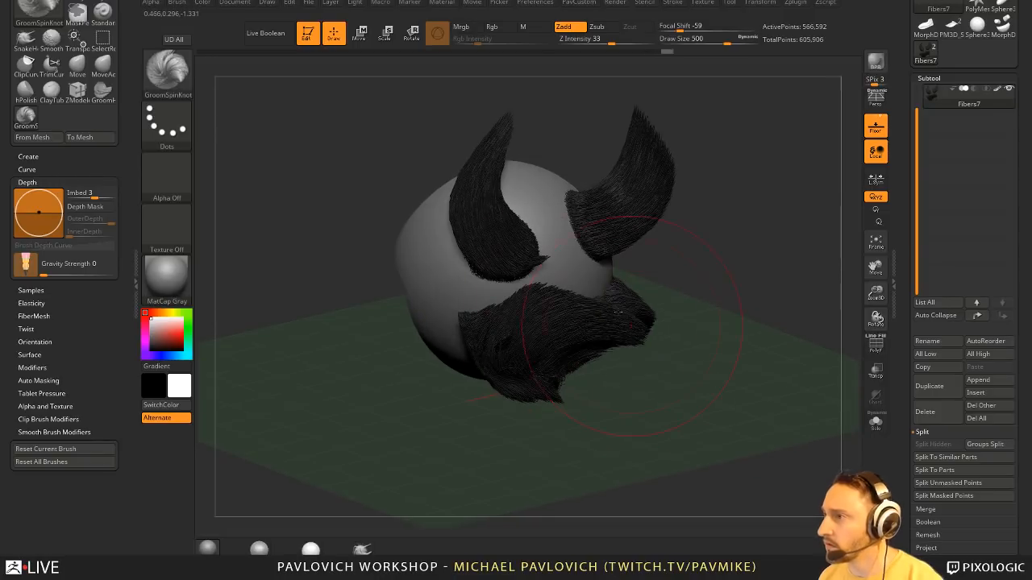
drag(576, 294, 693, 375)
drag(520, 318, 637, 415)
drag(584, 338, 673, 262)
- Spin both horn tufts upward into twisted spikes with the GroomSpinKnot brush at Z Intensity 33
drag(625, 234, 656, 110)
mouse_move(504, 250)
mouse_down()
mouse_move(464, 184)
mouse_move(483, 153)
mouse_up()
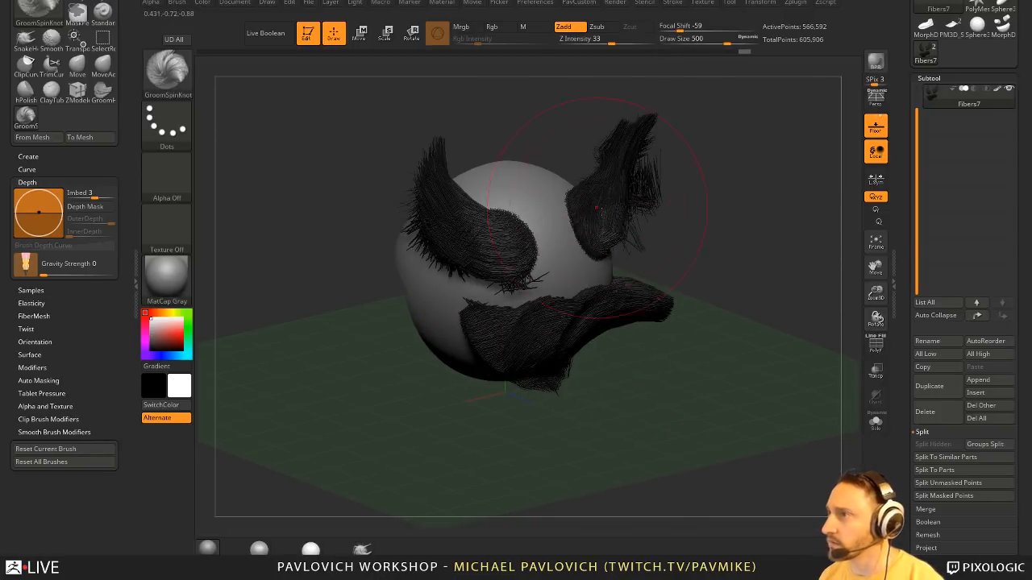
drag(601, 242, 617, 105)
drag(699, 219, 780, 268)
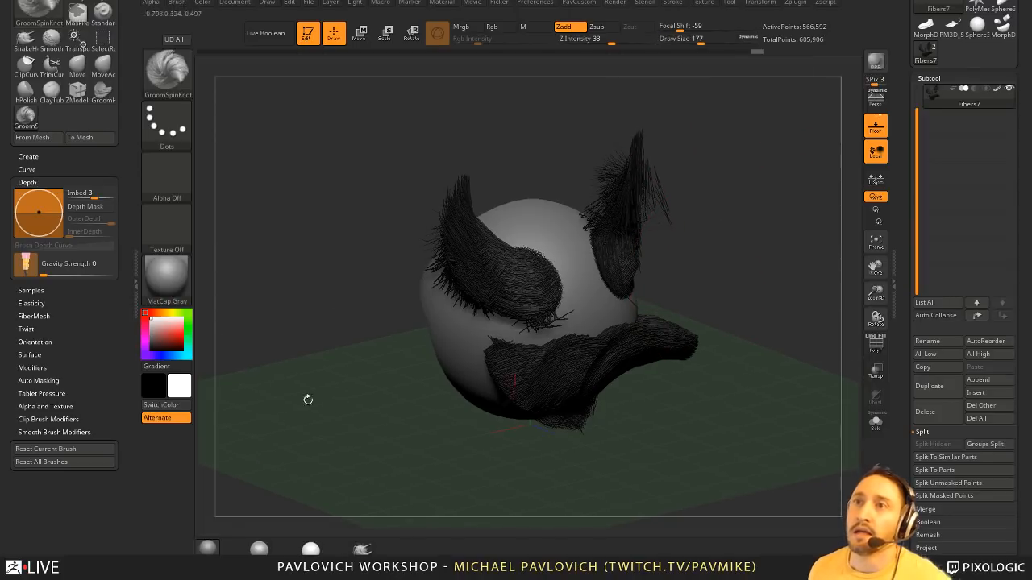
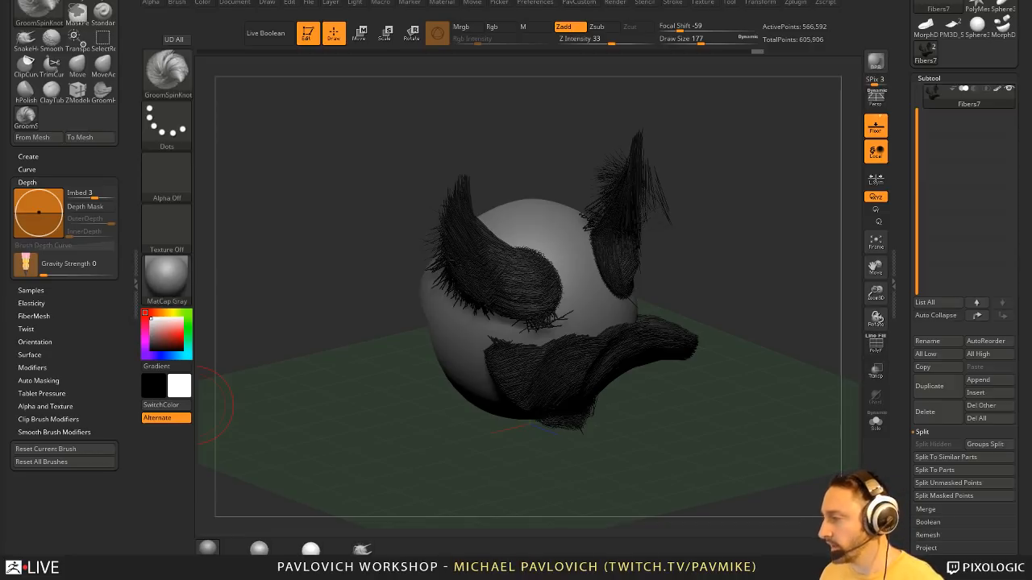
- Switch to the browser, open the ZB4 R8 What's New playlist from the YouTube channel and look through its page
key(alt+Tab)
click(316, 46)
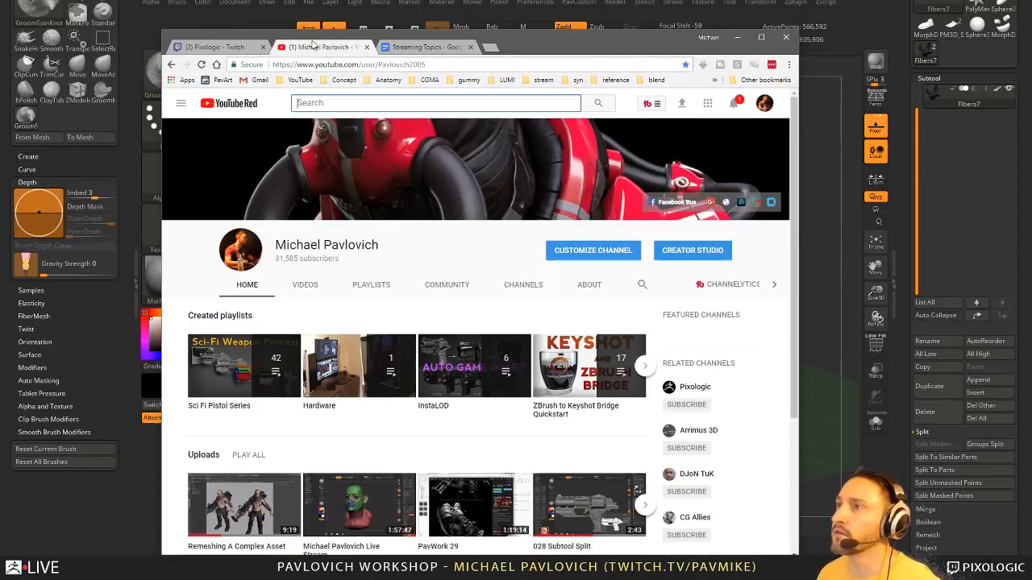
click(373, 287)
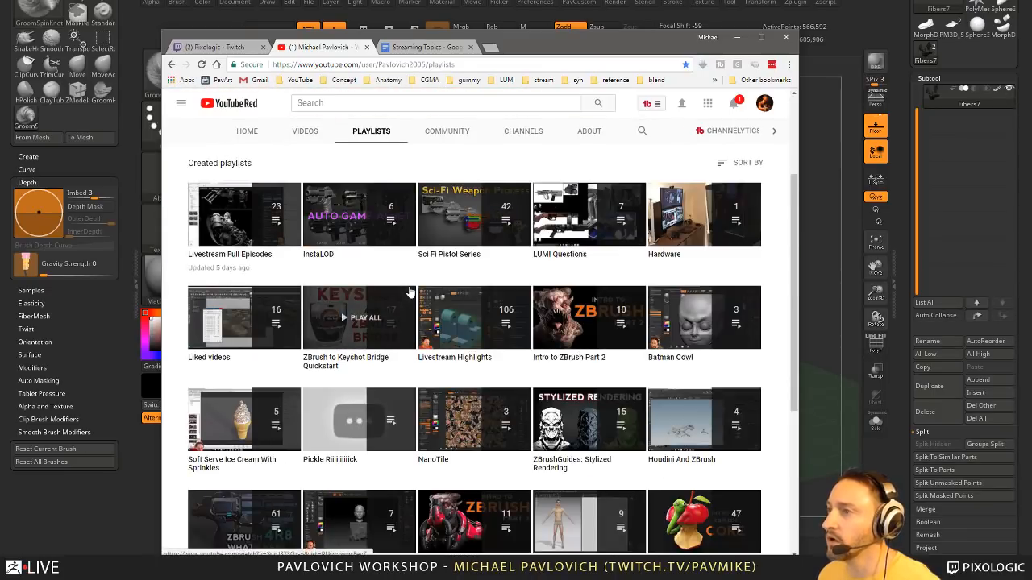
scroll(410, 291, down, 3)
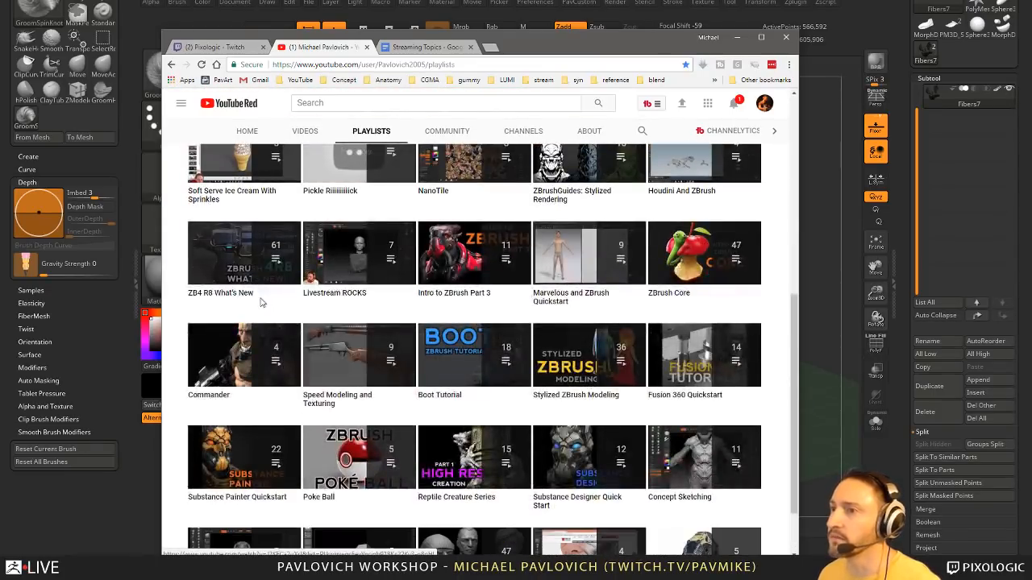
click(229, 297)
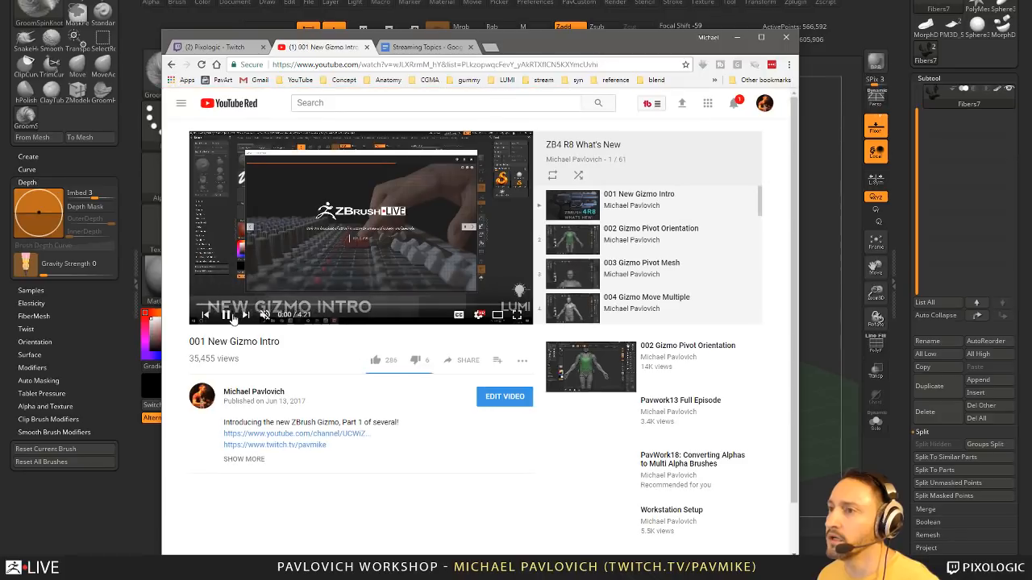
scroll(653, 266, down, 10)
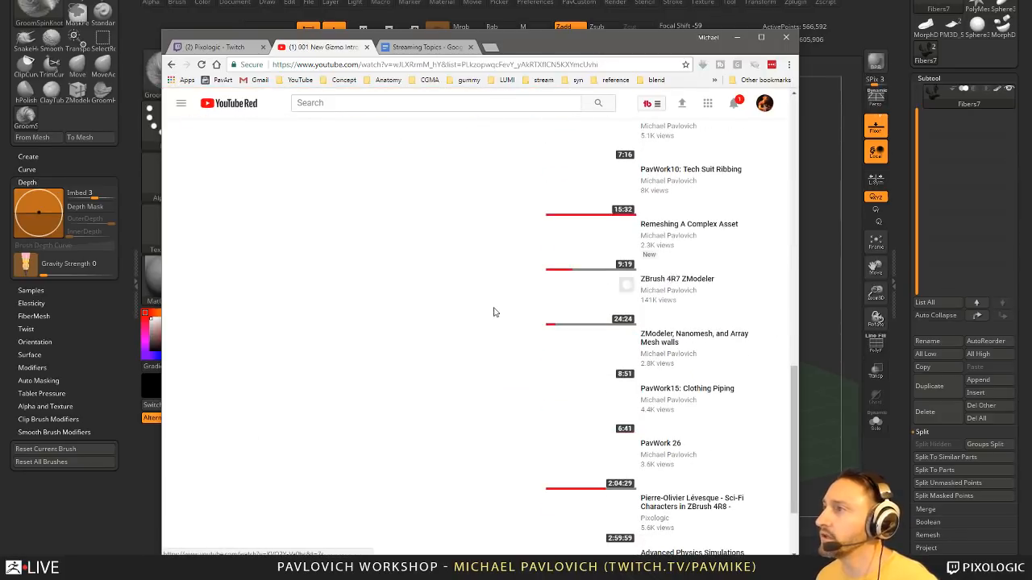
scroll(492, 311, up, 8)
scroll(414, 139, up, 1)
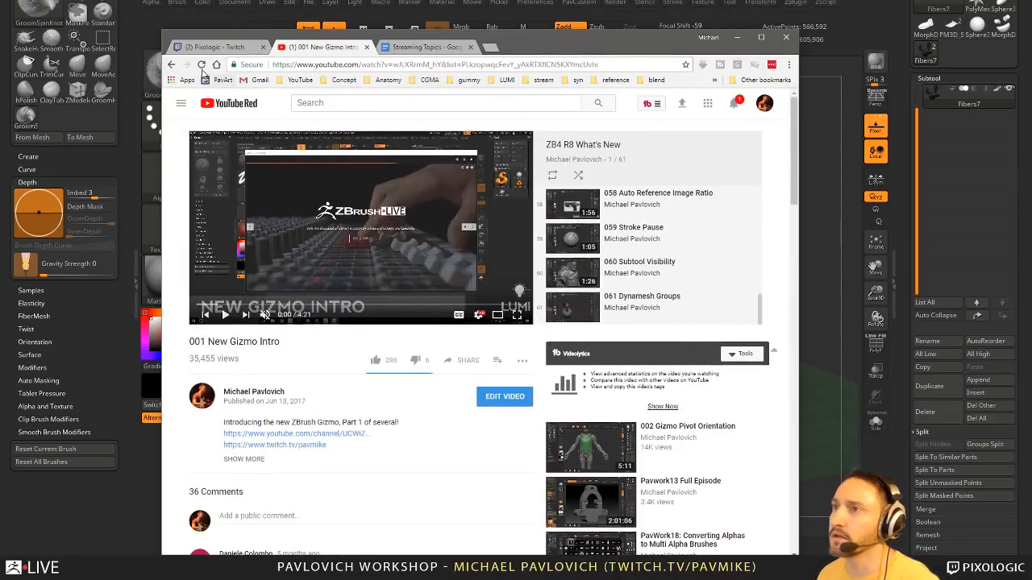
- Return to the channel's playlists page and select its web address
click(171, 64)
click(385, 65)
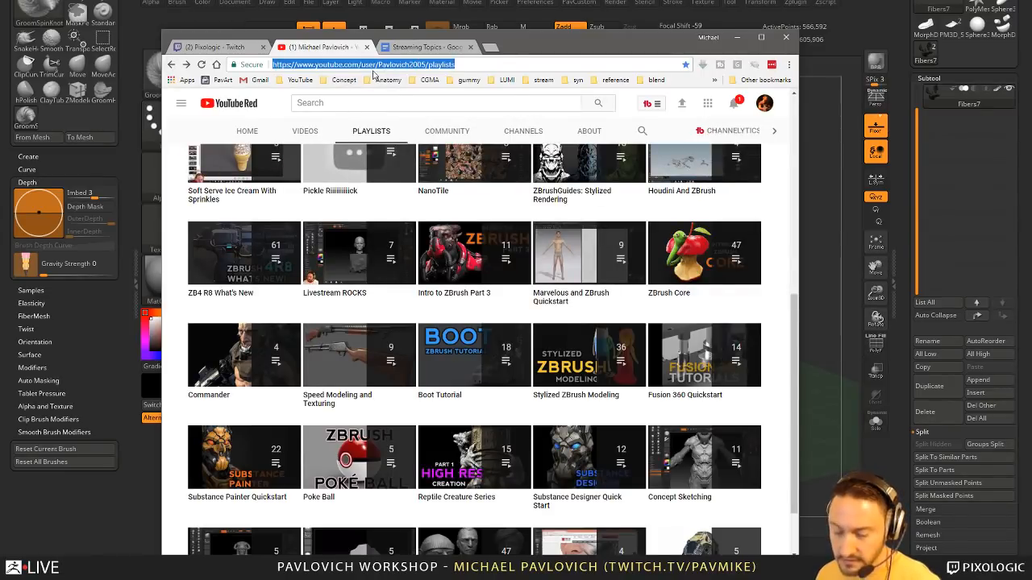
key(alt+Tab)
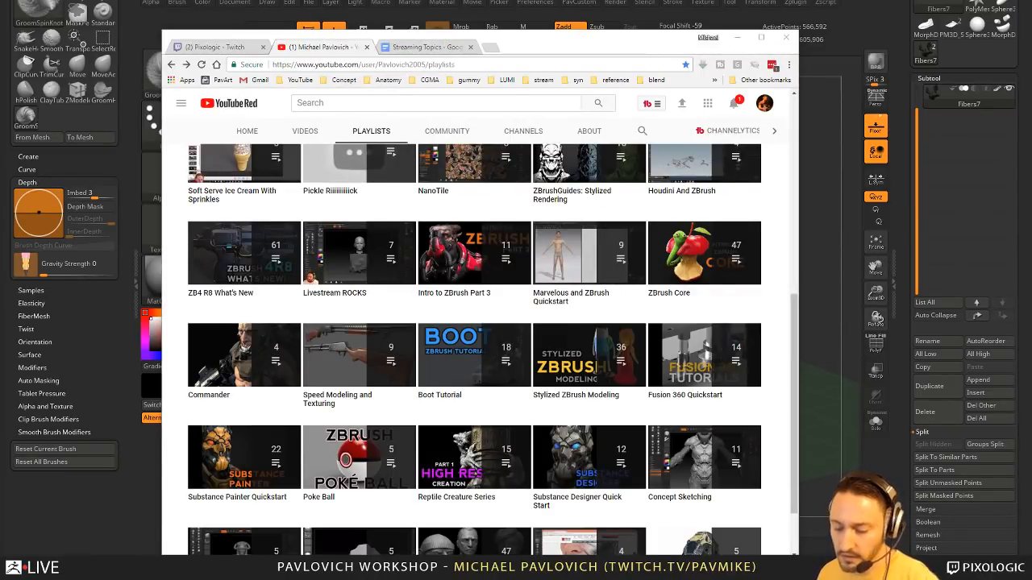
- Open the Sci Fi Pistol Series playlist from the channel's created playlists and go to the end of its video list
scroll(476, 401, up, 6)
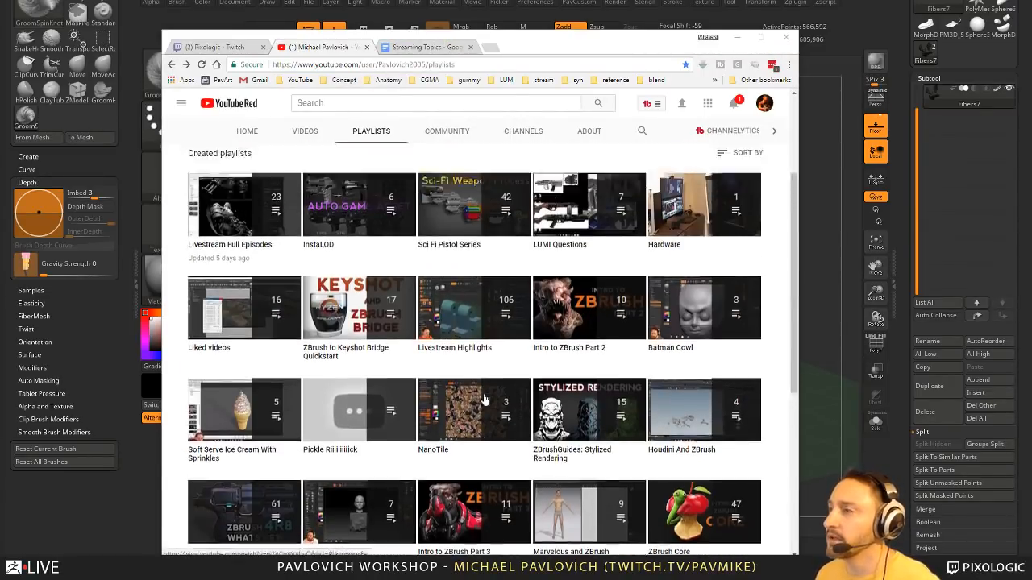
scroll(484, 399, down, 1)
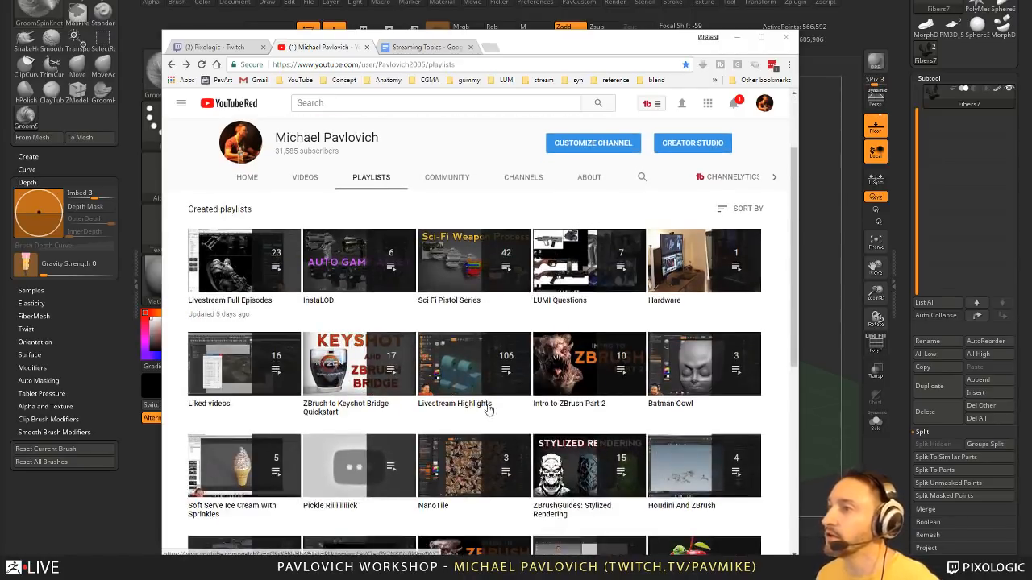
click(457, 303)
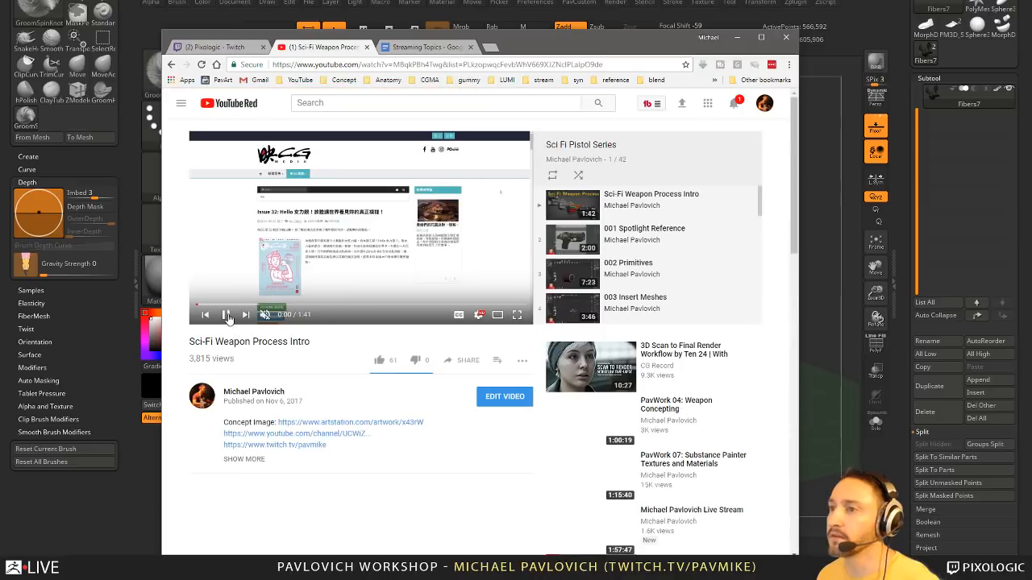
scroll(656, 273, down, 15)
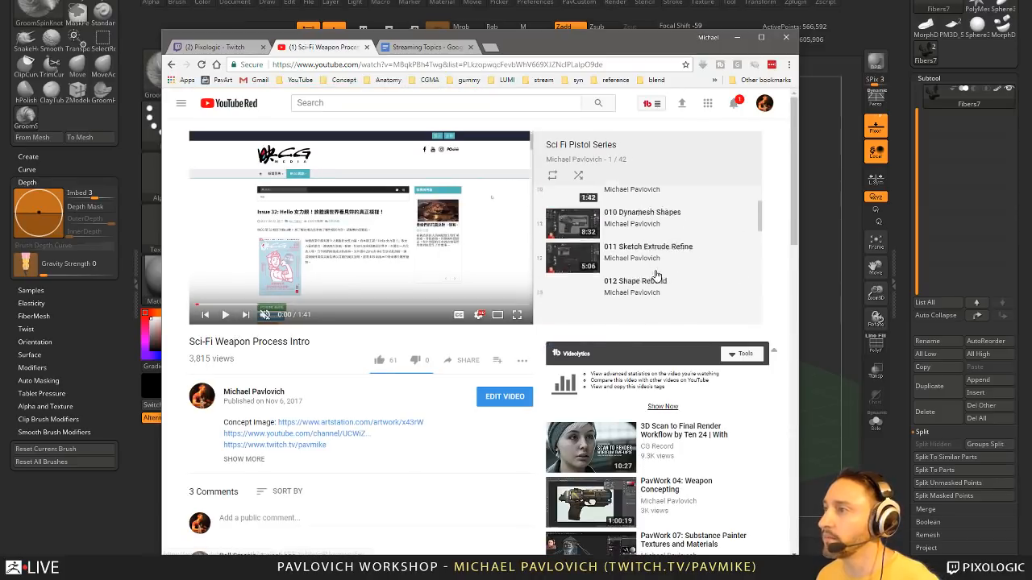
scroll(656, 276, down, 4)
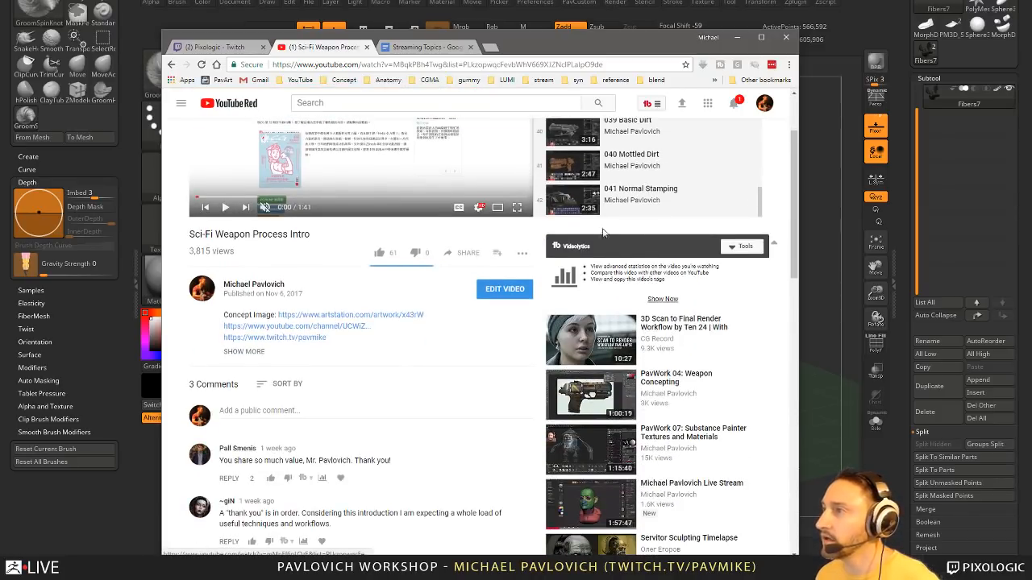
- Look back through the Sci Fi Pistol Series video list from the Substance Painter videos to 021 Union Mesh
scroll(588, 205, up, 2)
scroll(579, 228, up, 2)
scroll(572, 283, up, 2)
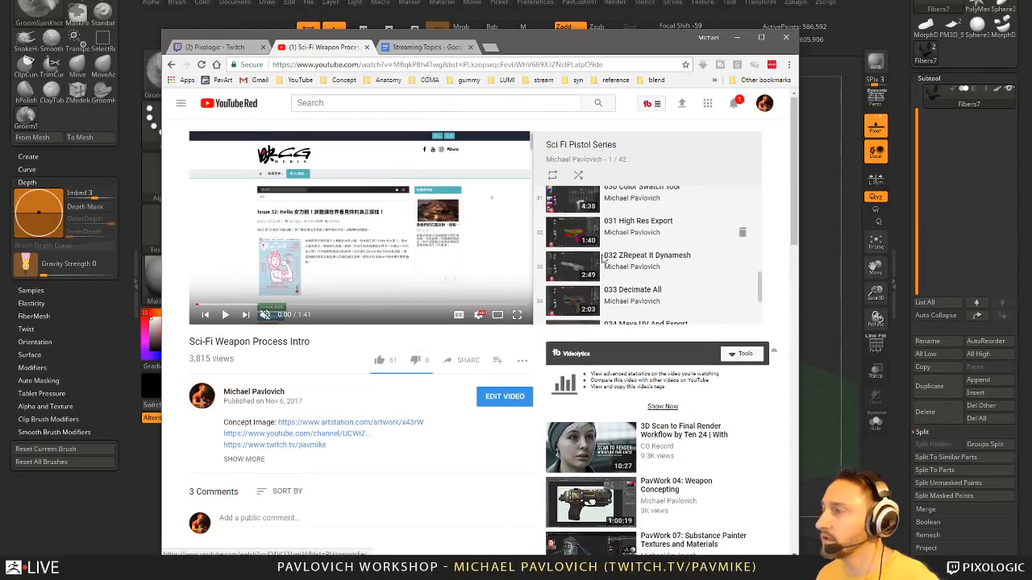
scroll(610, 240, down, 3)
scroll(606, 236, down, 3)
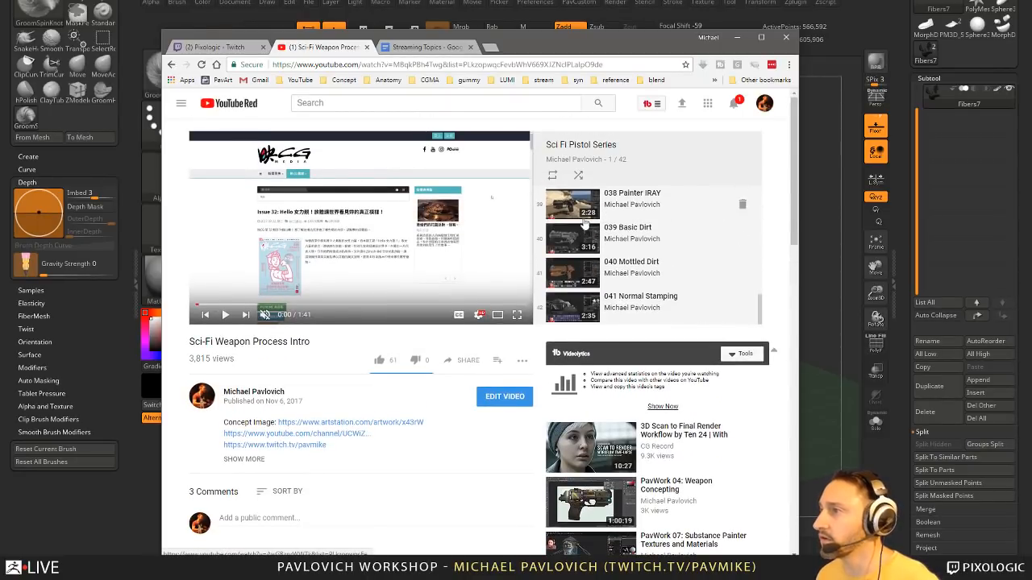
scroll(766, 273, up, 1)
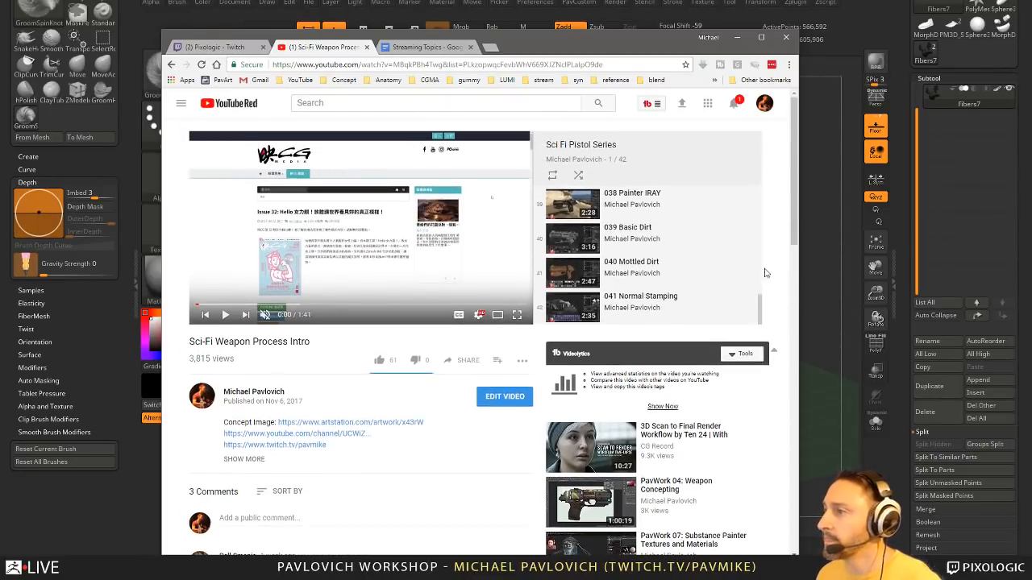
scroll(643, 299, up, 3)
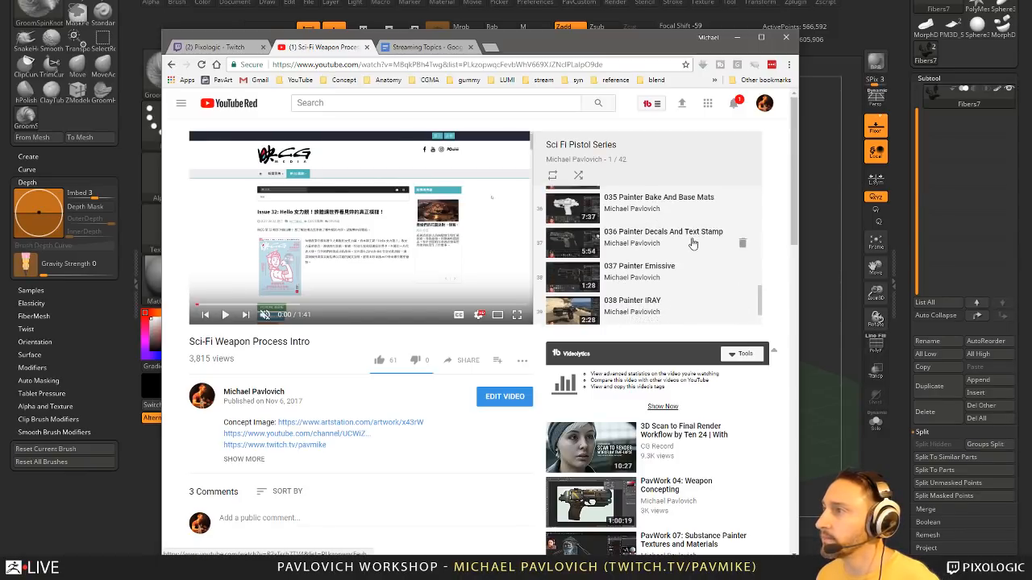
scroll(682, 238, up, 3)
scroll(645, 245, up, 2)
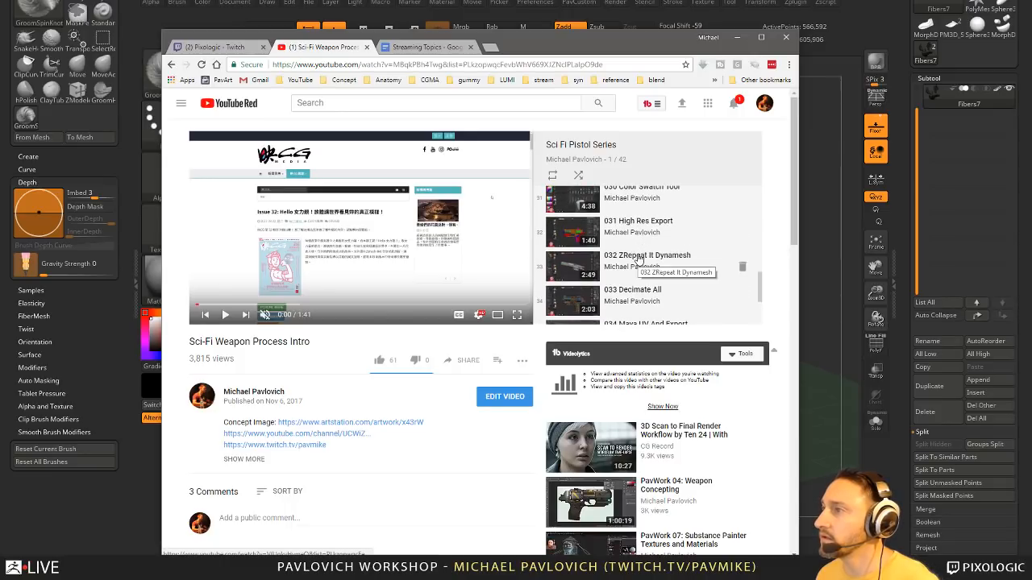
scroll(638, 260, up, 2)
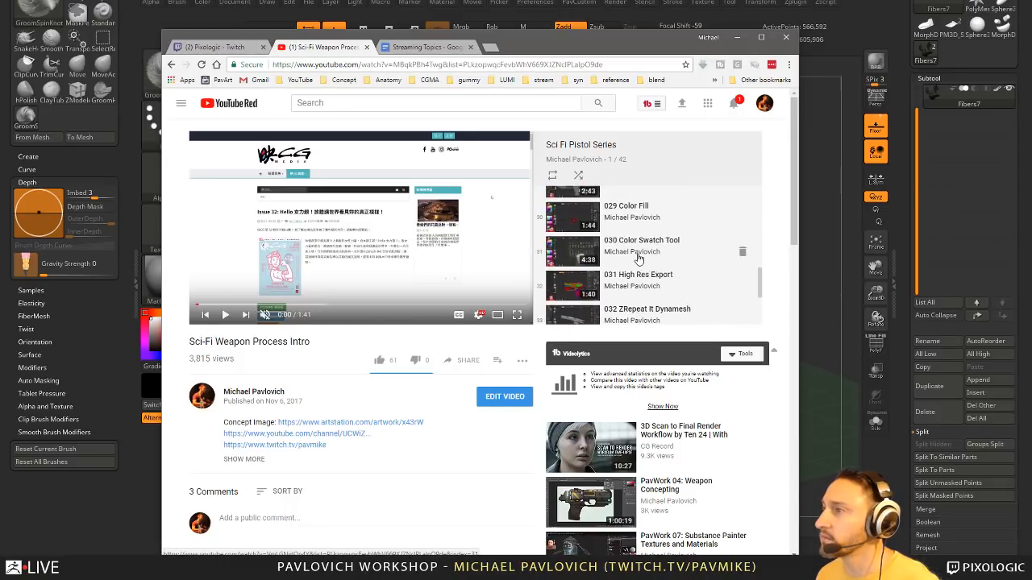
scroll(644, 242, up, 2)
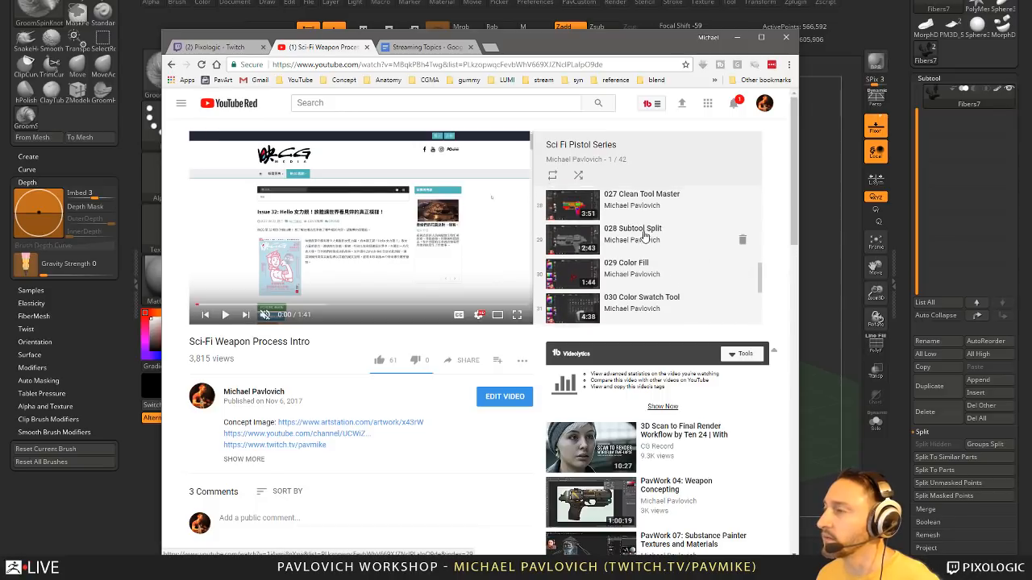
scroll(644, 241, up, 1)
scroll(633, 274, up, 2)
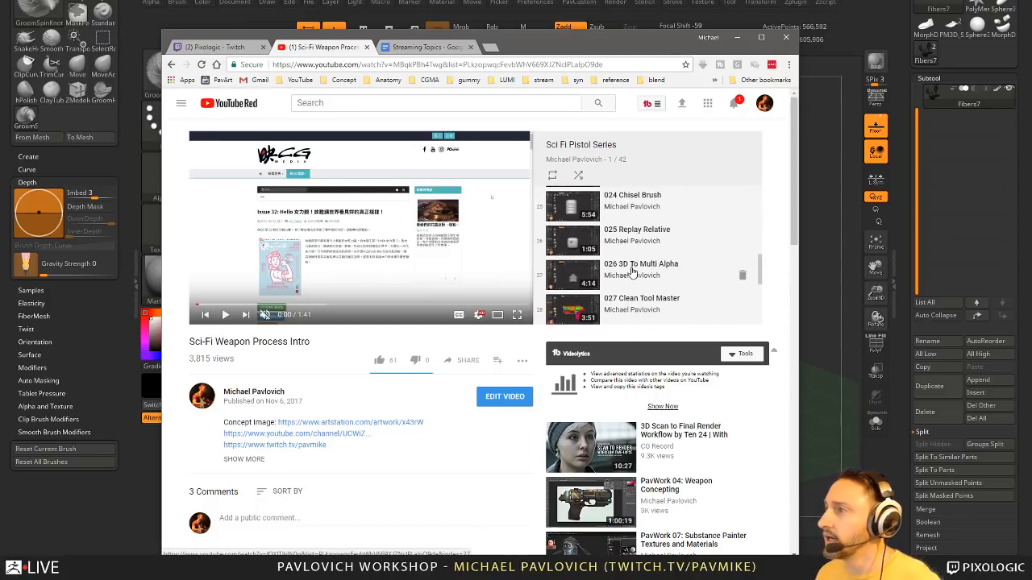
scroll(633, 268, up, 3)
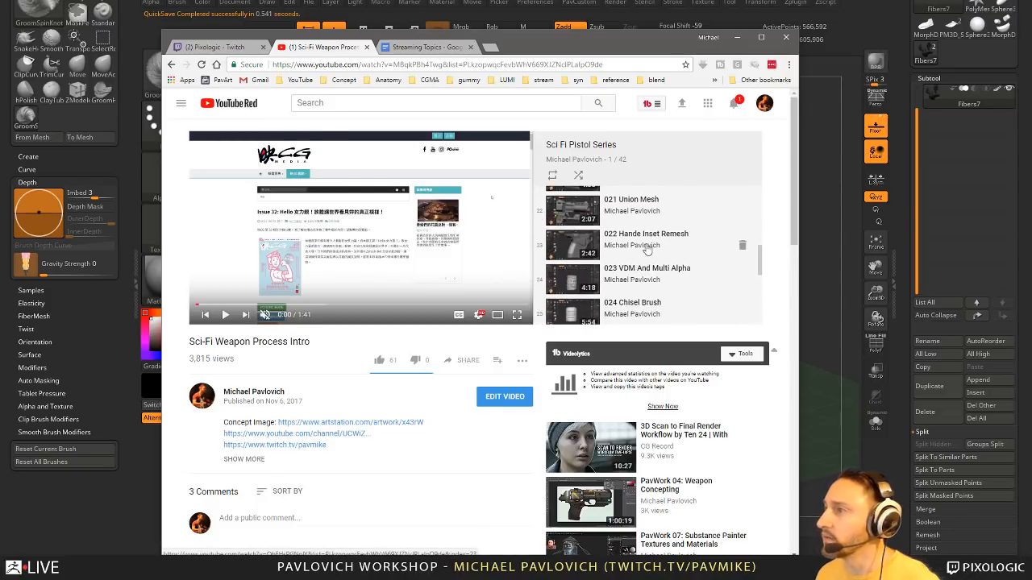
scroll(652, 246, up, 2)
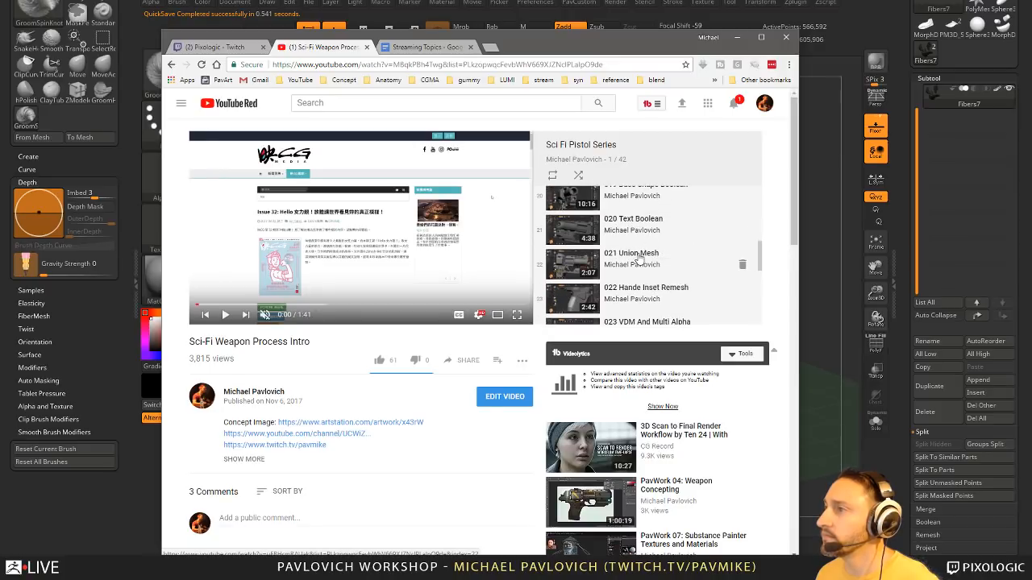
- Open the 021 Union Mesh video, skip close to its end and pause it at 1:53
click(639, 258)
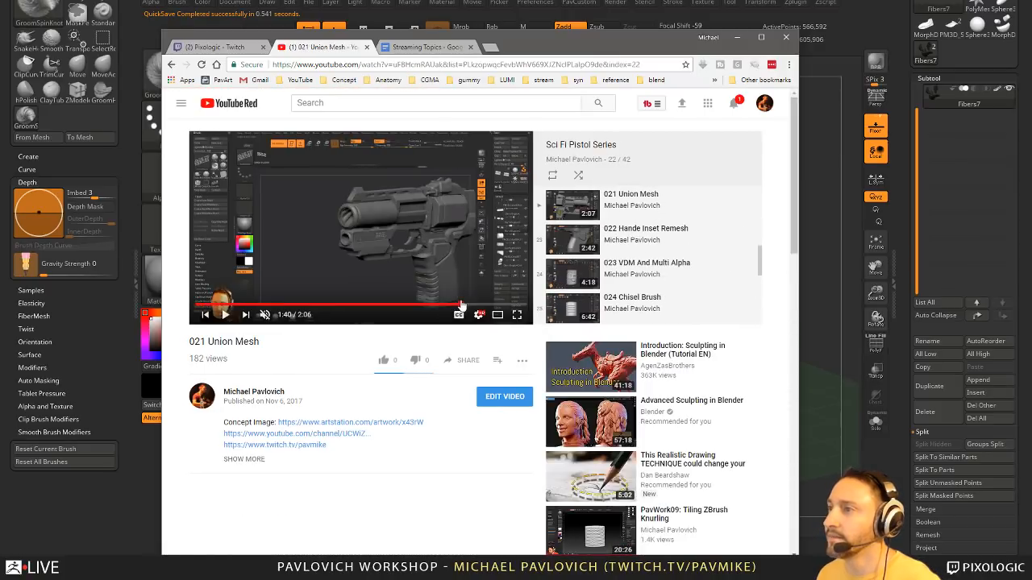
click(483, 303)
click(511, 303)
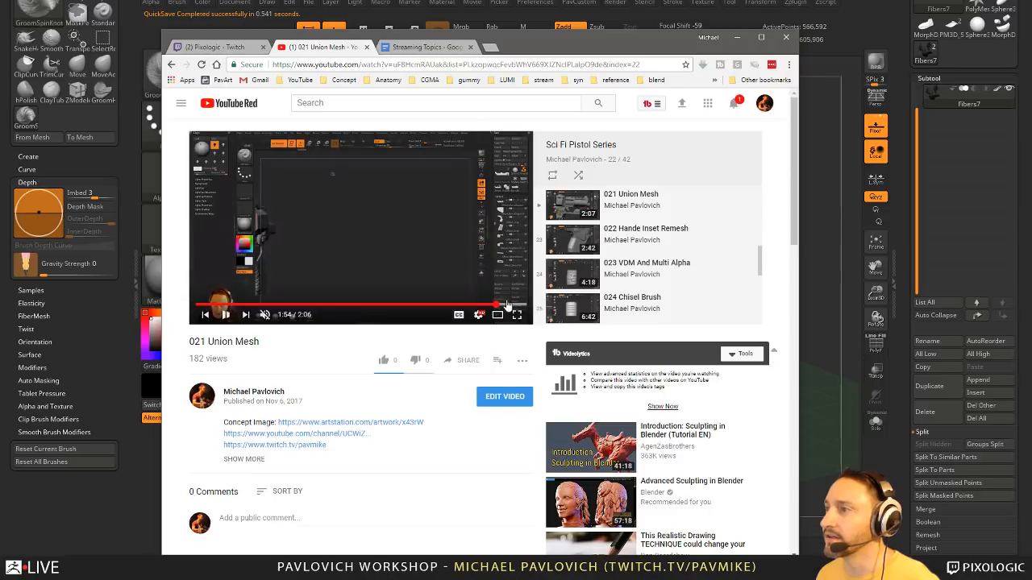
click(501, 305)
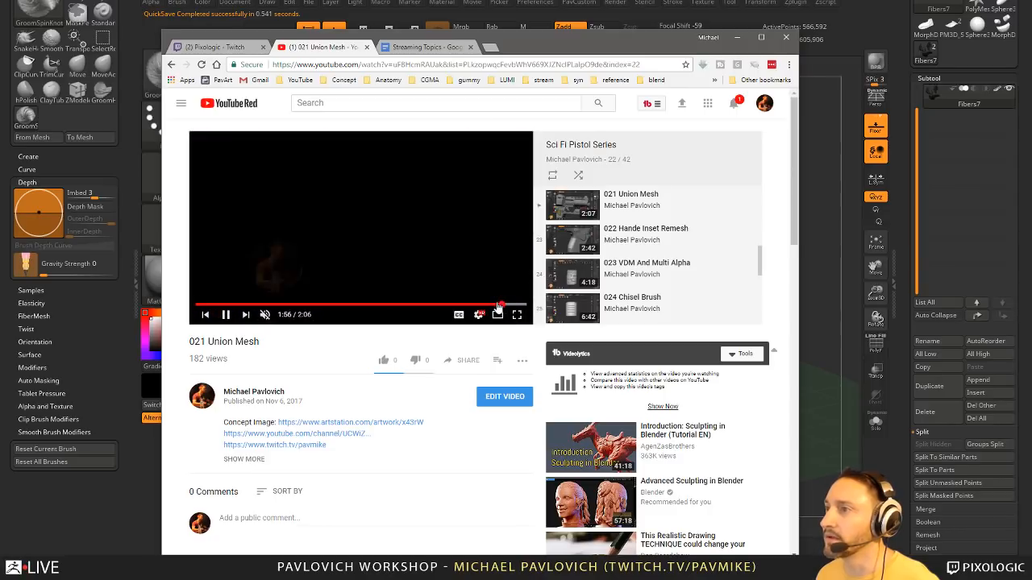
key(space)
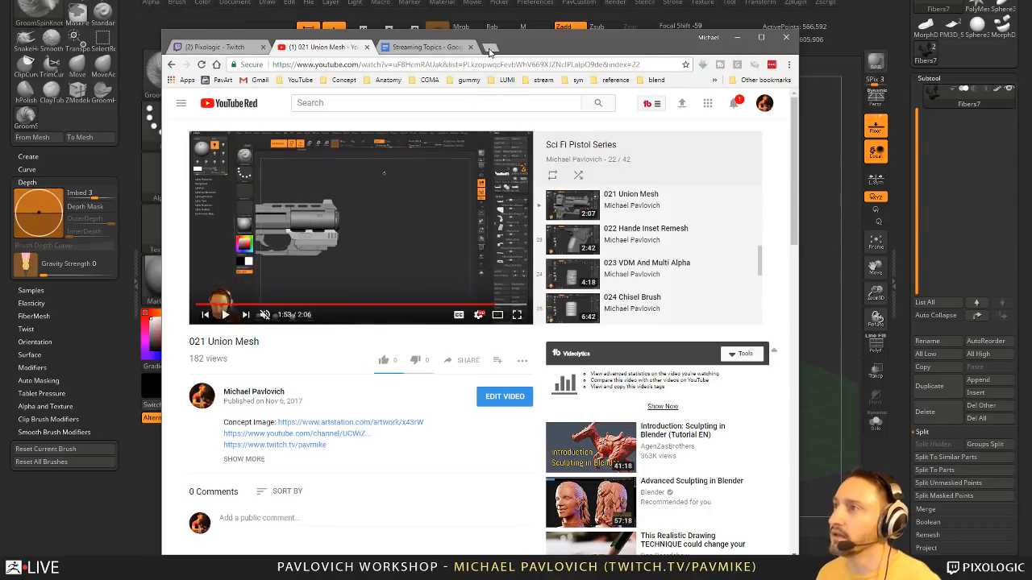
- Search Google for "zbrush central" in a new browser tab and open the ZBrushCentral website
click(490, 50)
text(zbrus)
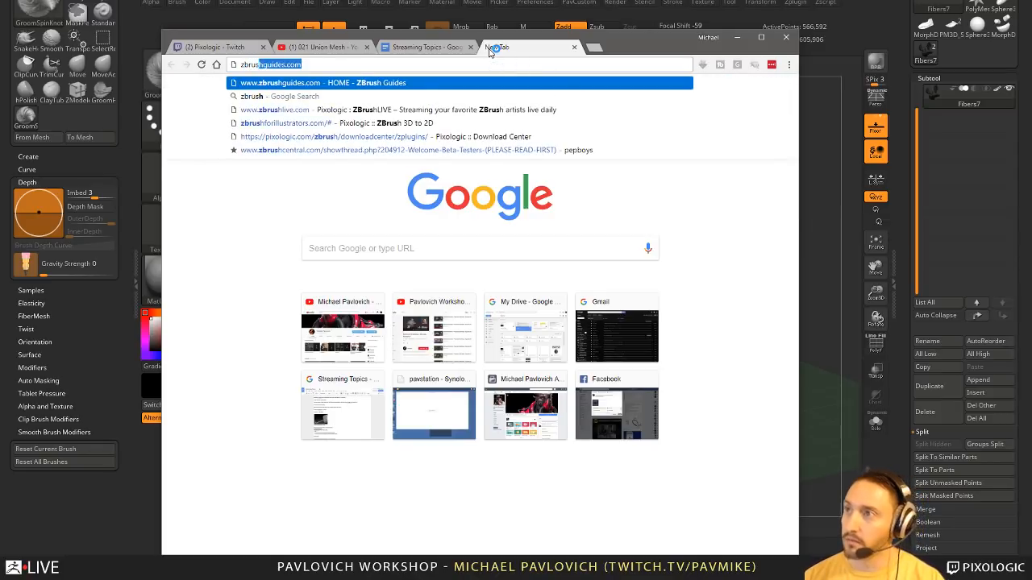
text(h)
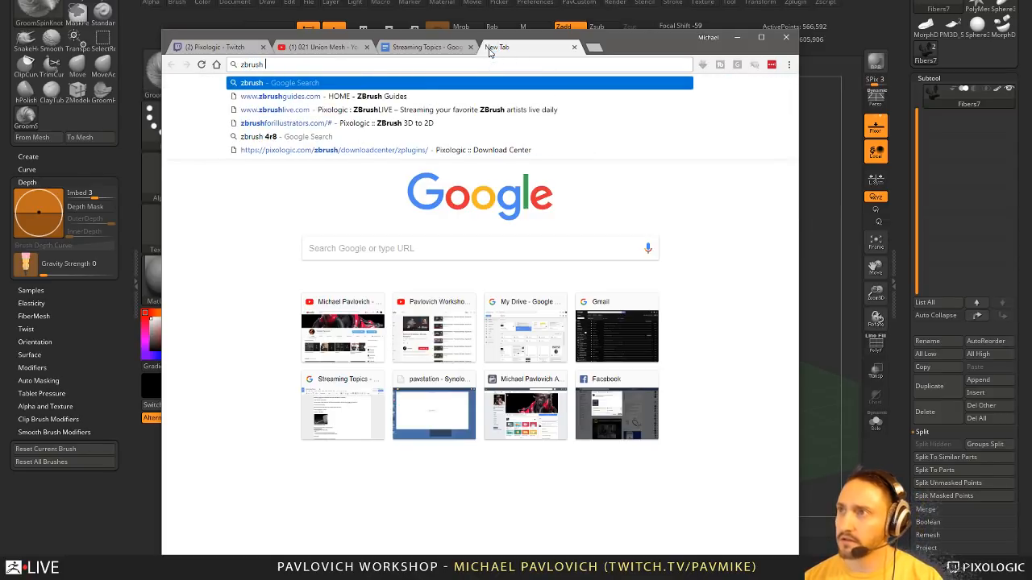
text(central)
key(Return)
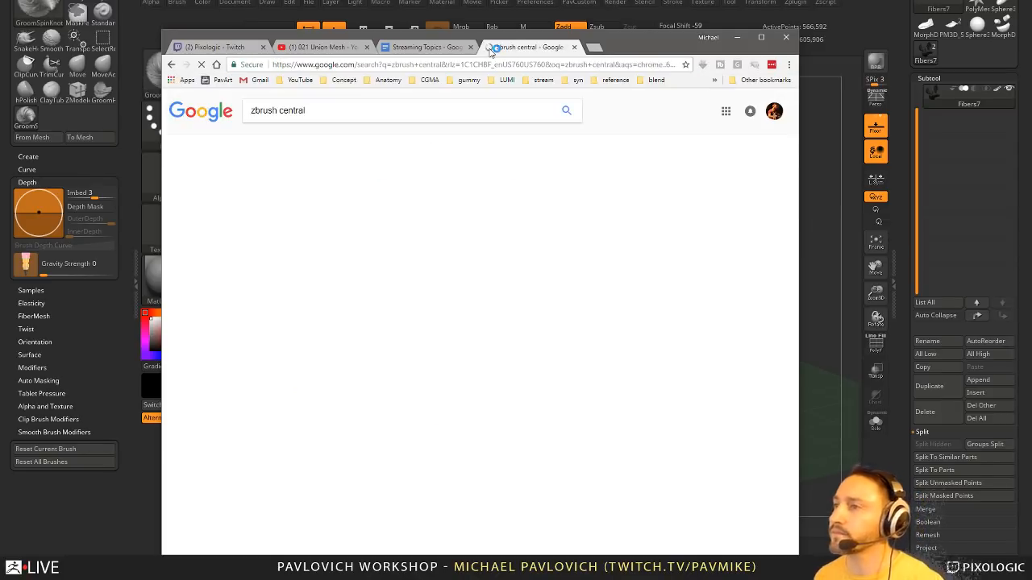
click(262, 190)
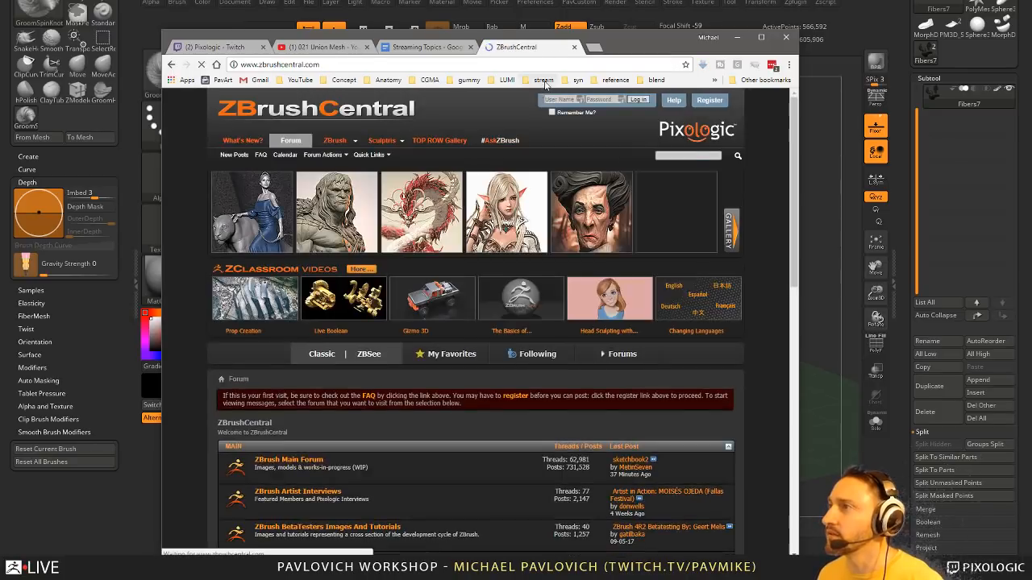
click(543, 80)
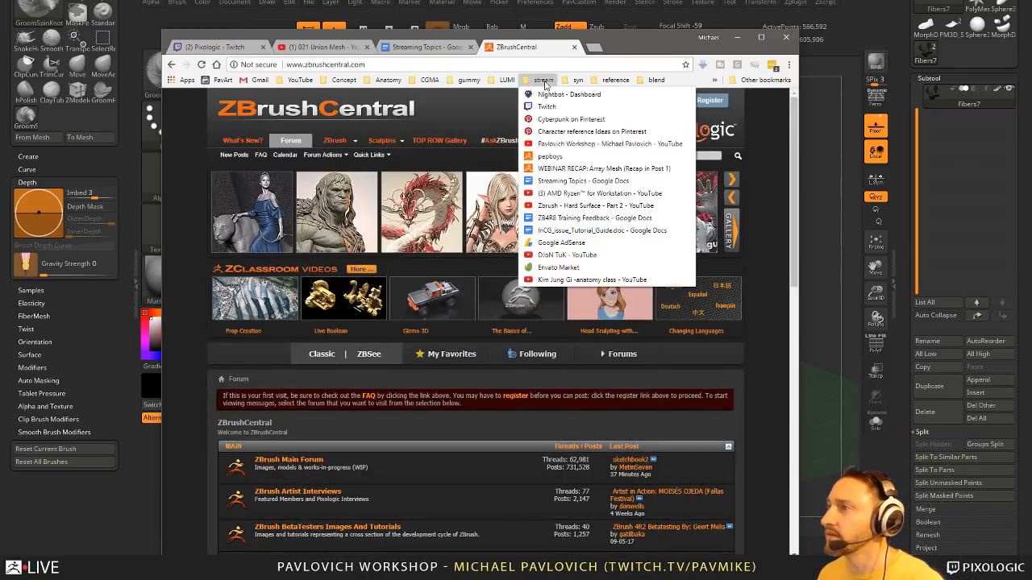
click(544, 81)
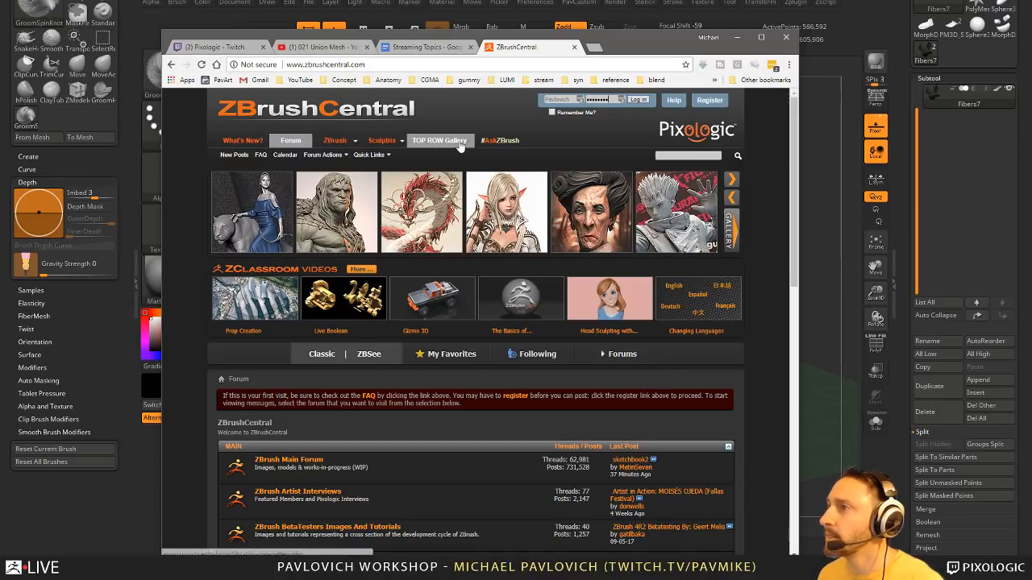
- Browse pages 4 and 3 of the ZBrushCentral Top Row Gallery and open page 4 of the ZBrush 4R8 Beta Testing Gallery thread
click(728, 230)
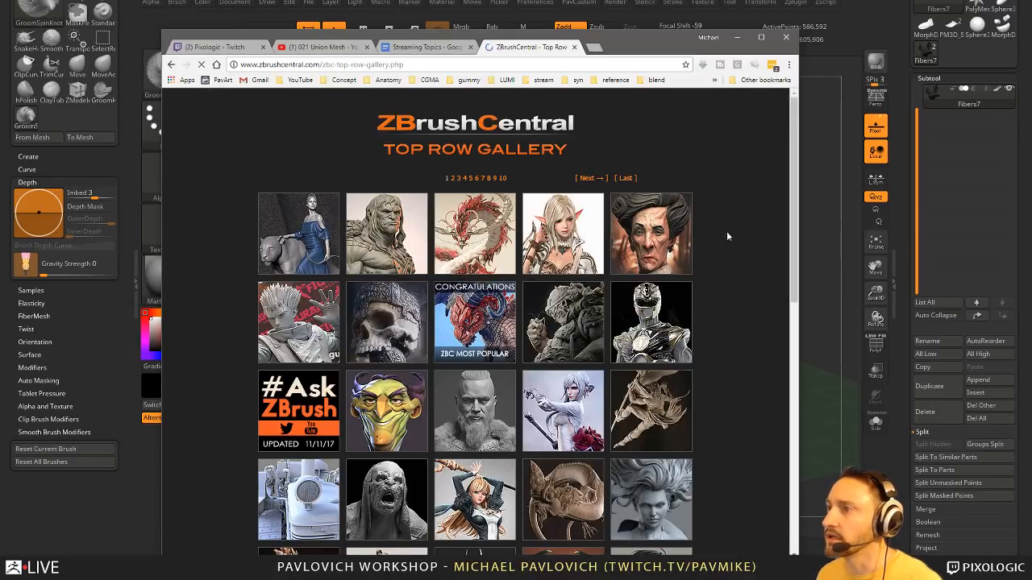
scroll(726, 231, down, 10)
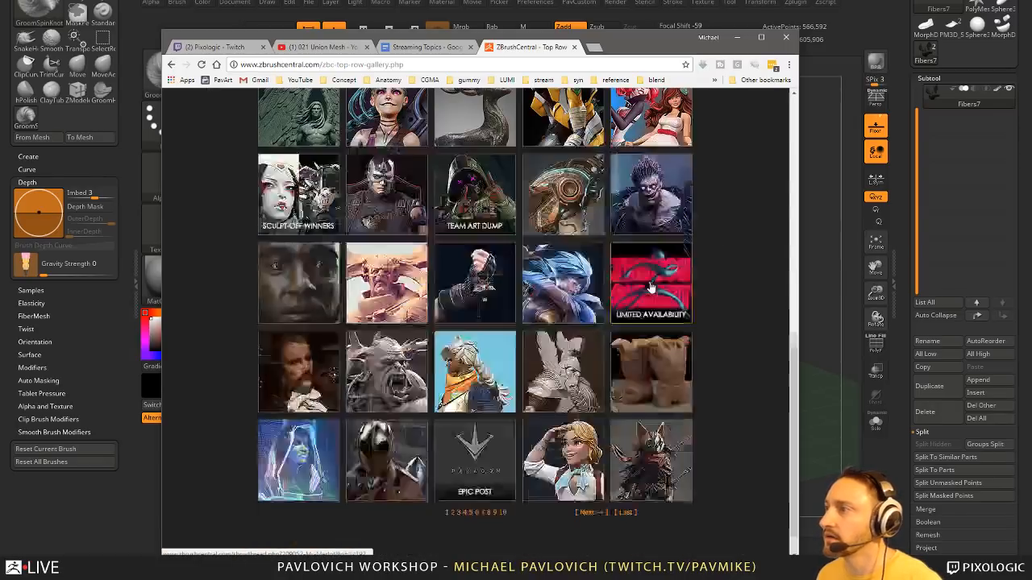
click(465, 513)
scroll(467, 508, down, 3)
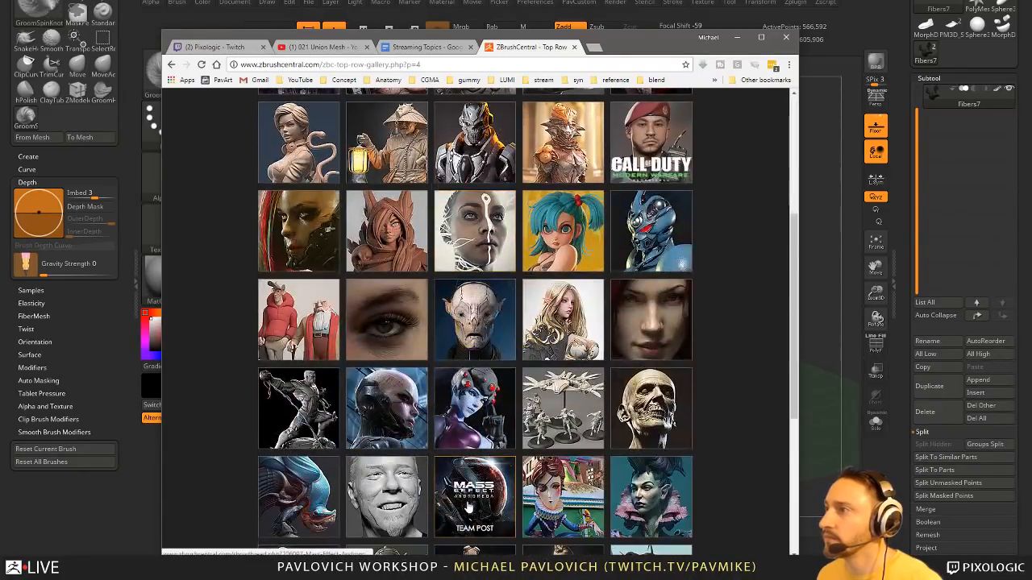
scroll(467, 508, down, 4)
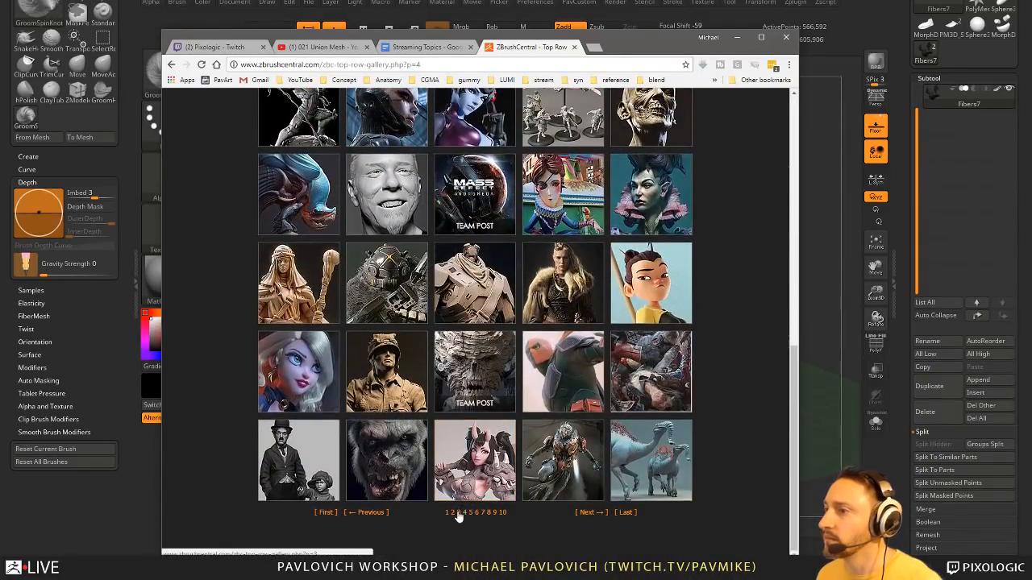
click(457, 512)
scroll(487, 369, down, 5)
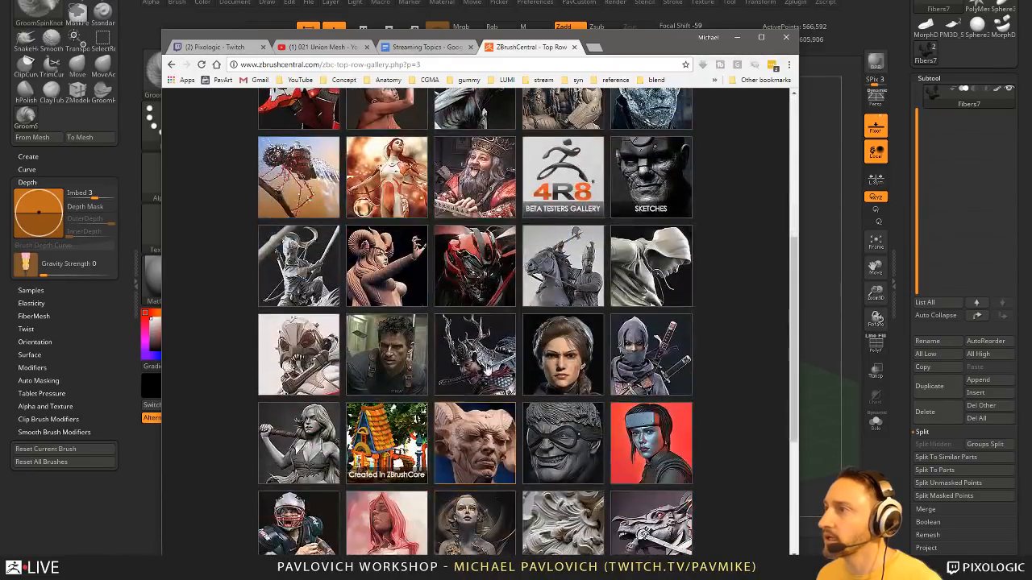
click(548, 177)
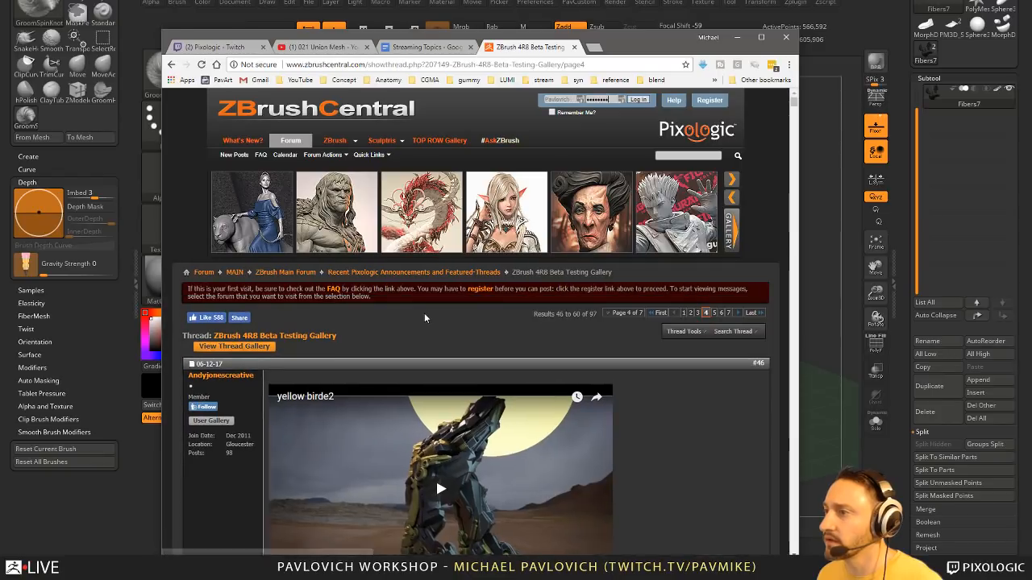
- Look through the beta testers' artwork and process images on page 4 of the thread, down to the sci-fi pistol renders
scroll(422, 371, down, 8)
scroll(425, 368, down, 15)
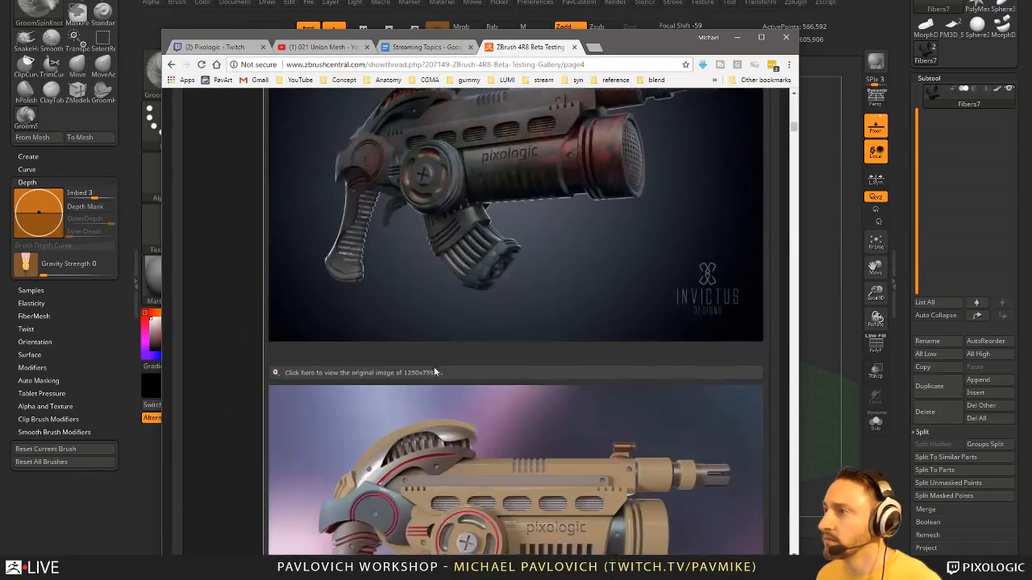
scroll(442, 368, down, 20)
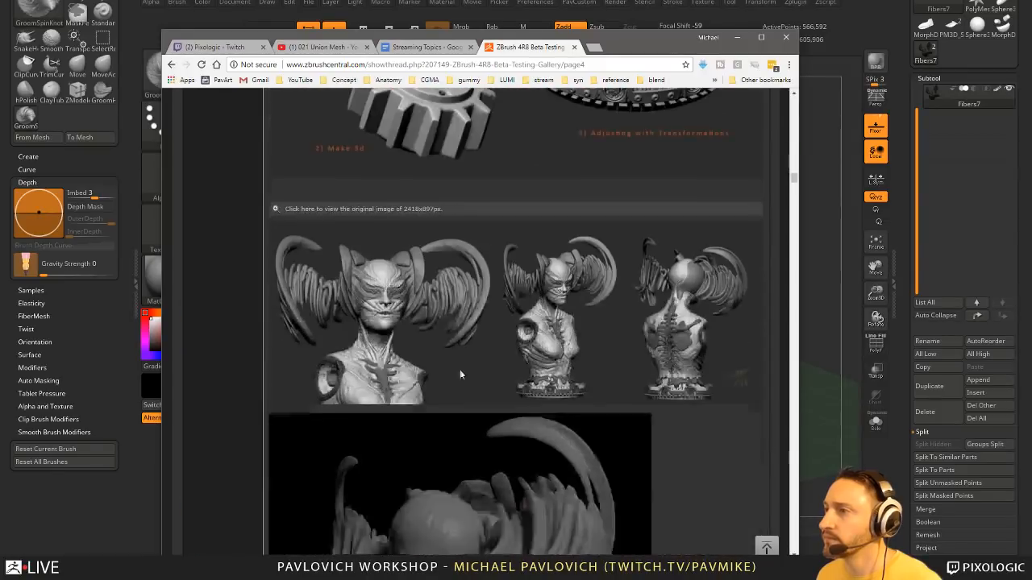
scroll(477, 362, down, 20)
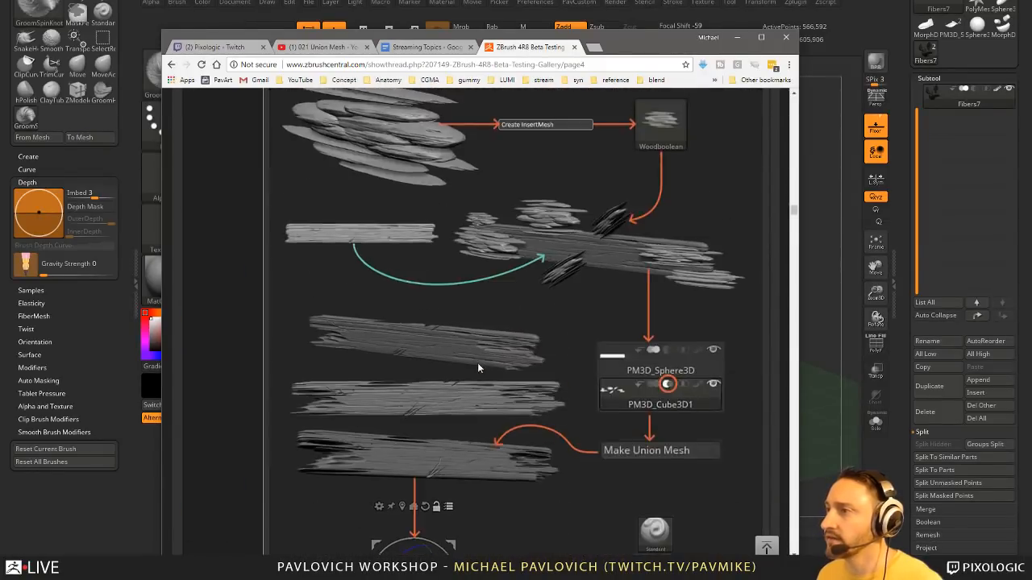
scroll(483, 364, down, 20)
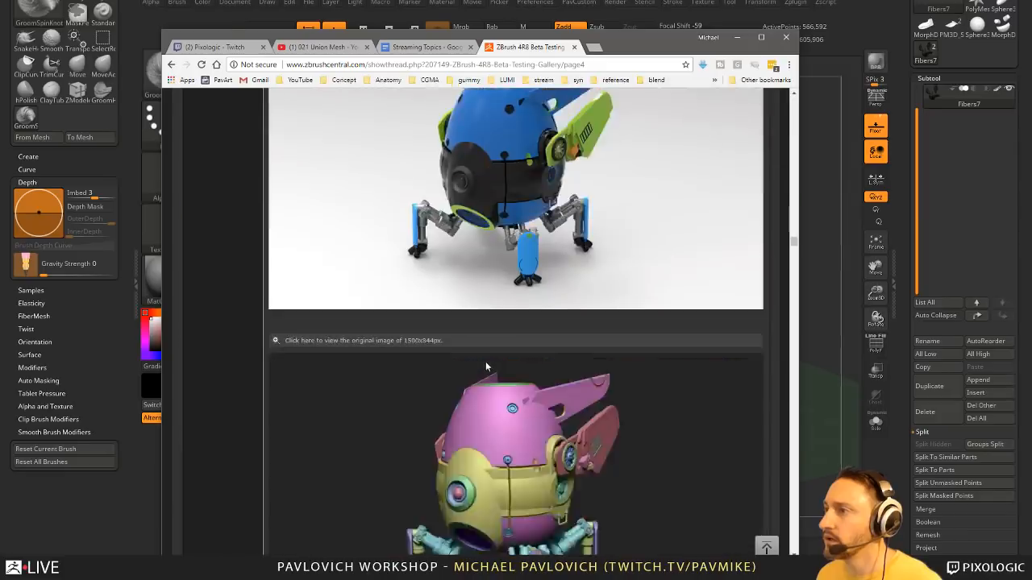
scroll(485, 365, down, 20)
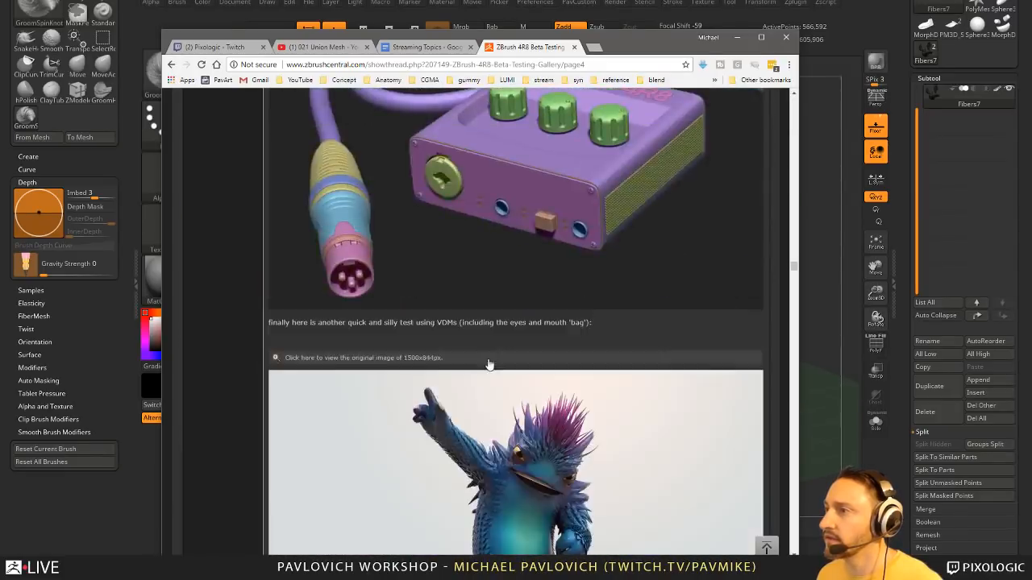
scroll(488, 363, down, 20)
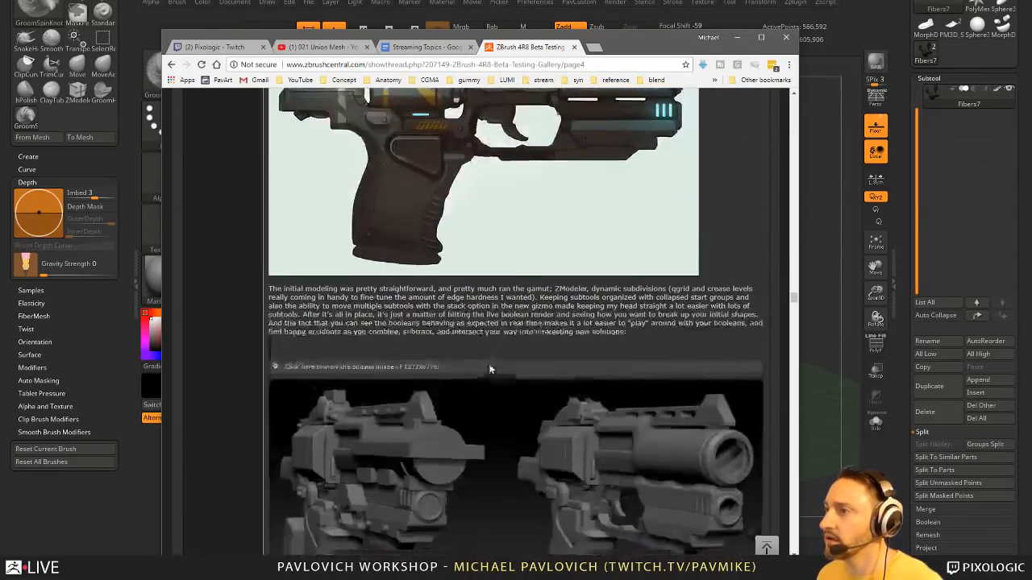
scroll(494, 363, down, 12)
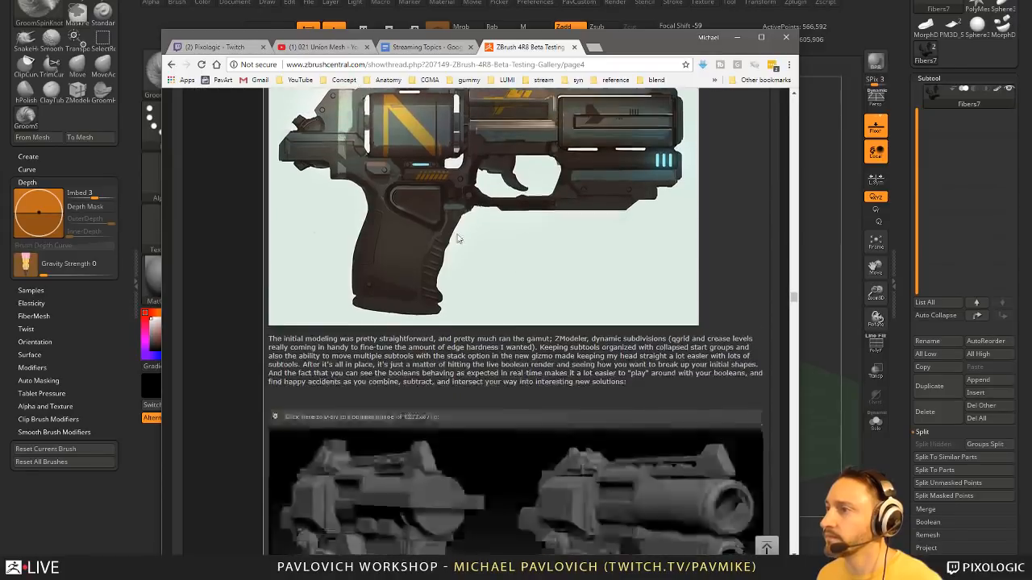
scroll(474, 259, down, 18)
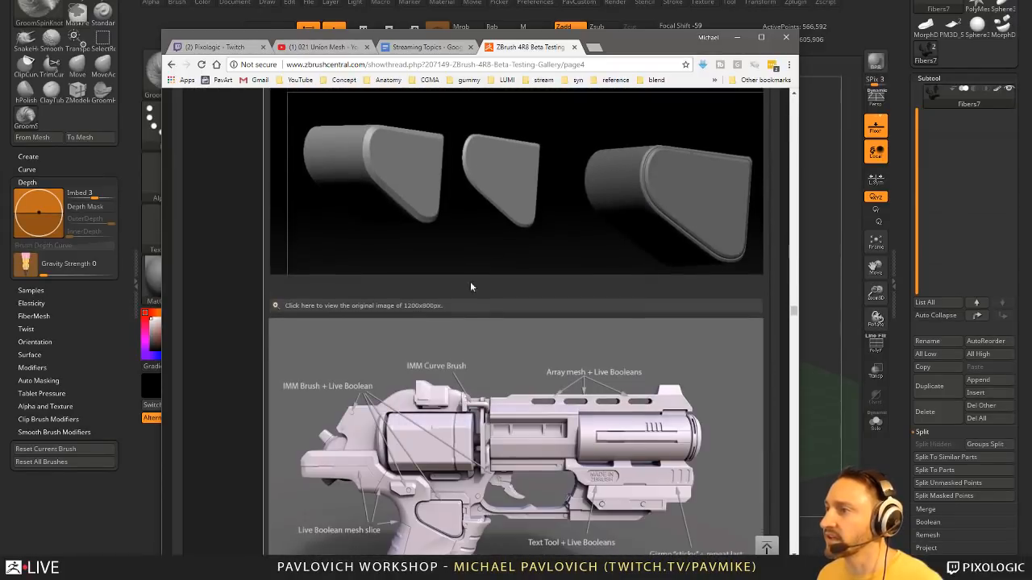
scroll(497, 280, down, 8)
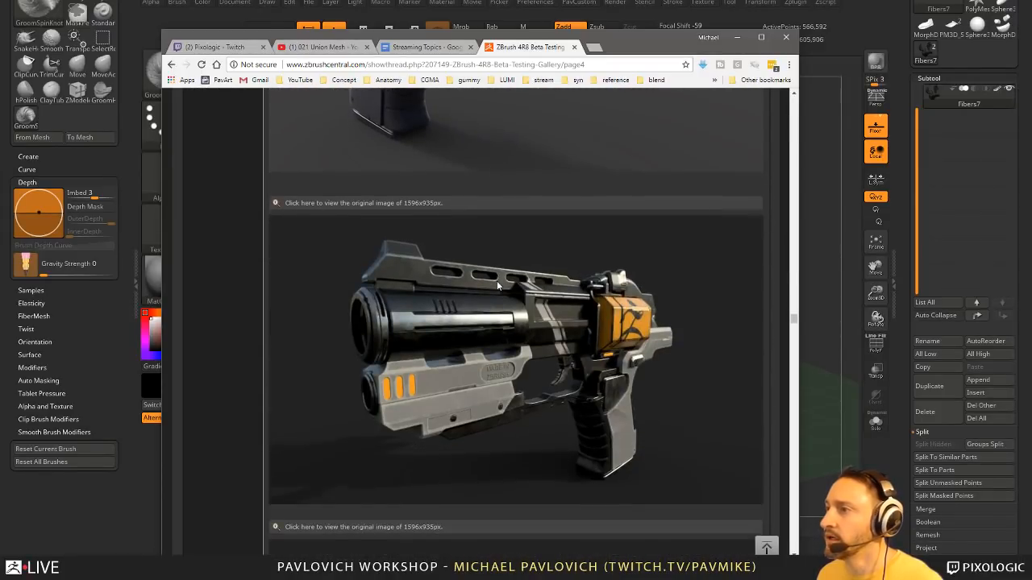
- Return from the 021 Union Mesh video to the channel's playlists page and open the Livestream Highlights playlist
click(318, 46)
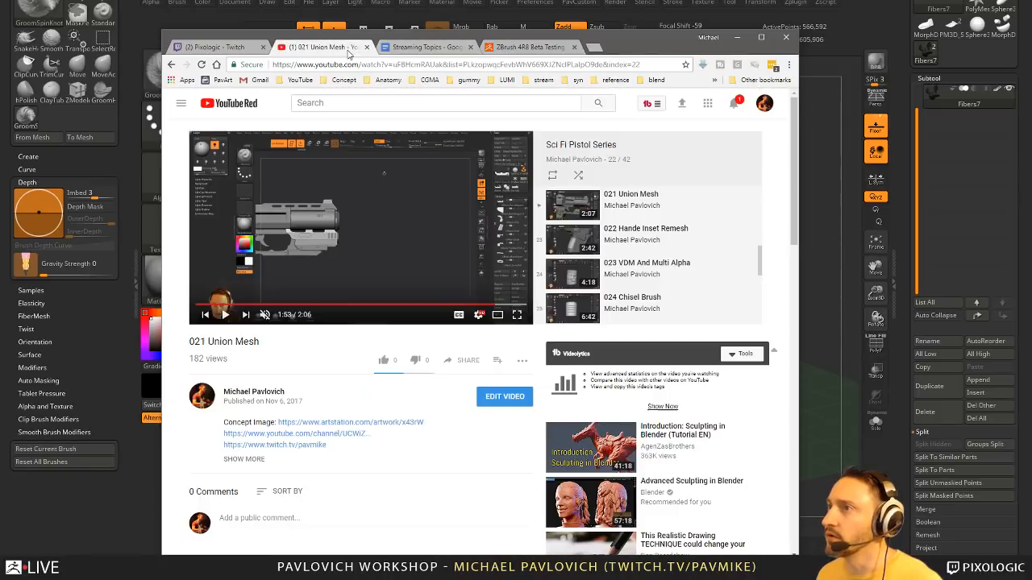
click(171, 64)
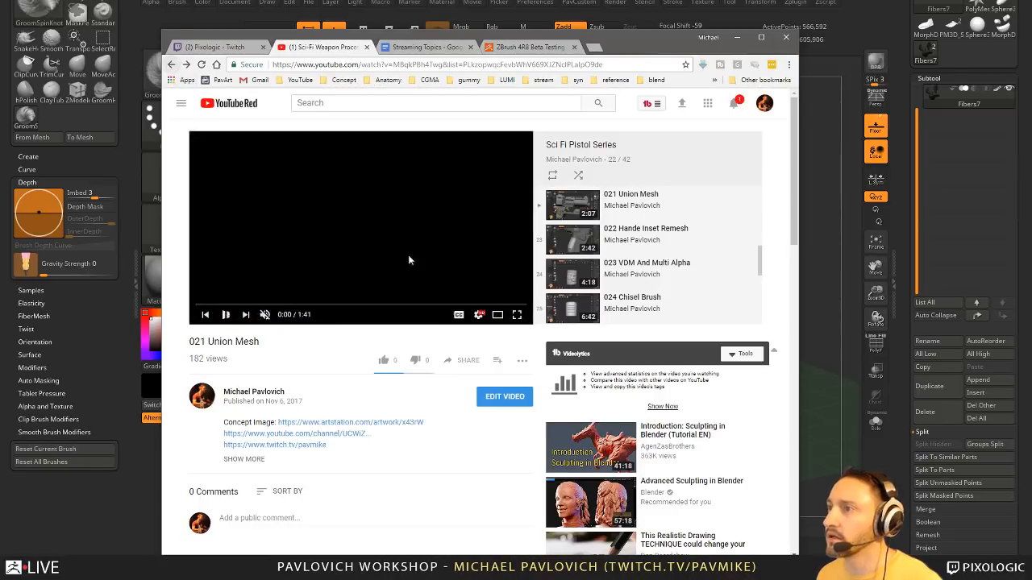
click(171, 65)
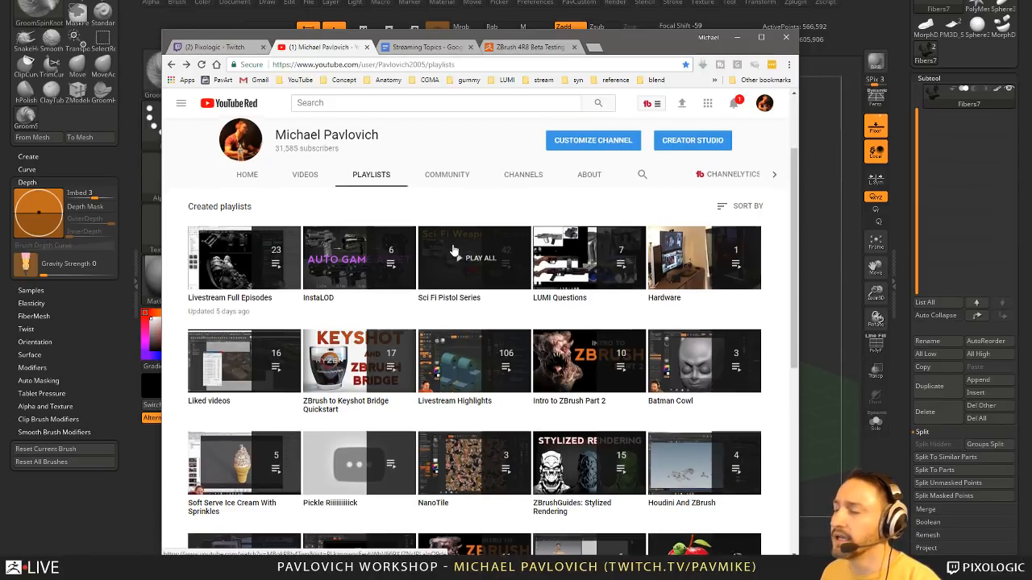
scroll(454, 252, down, 1)
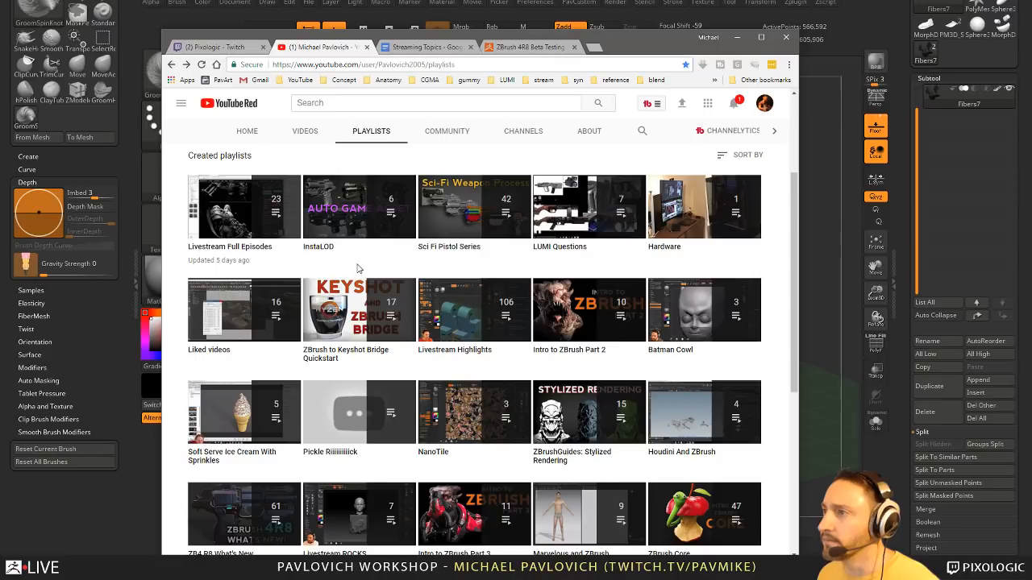
click(464, 349)
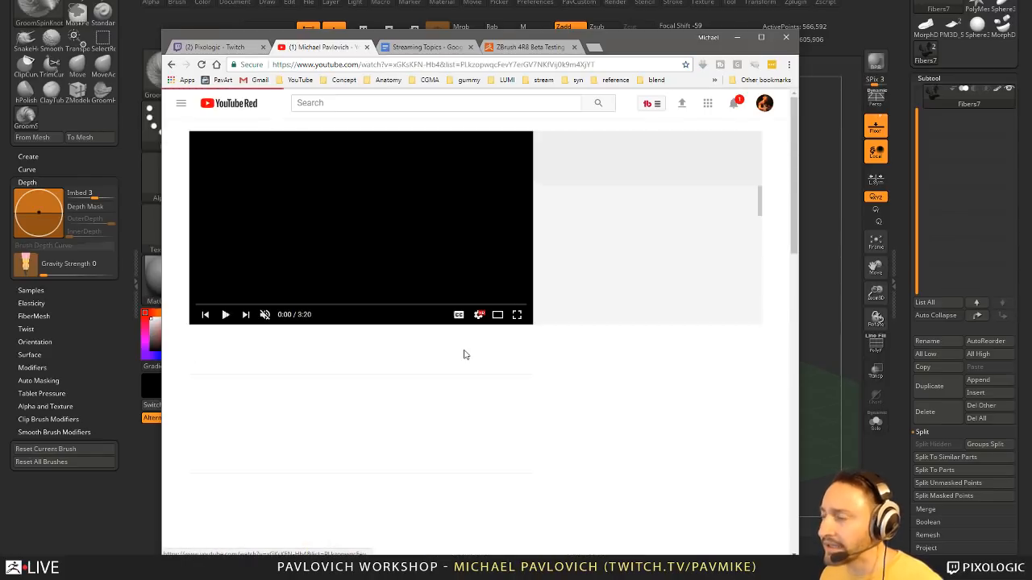
- Open the PavWork 02: Hard Surface Excerpt video near the end of the Livestream Highlights list
scroll(661, 276, down, 7)
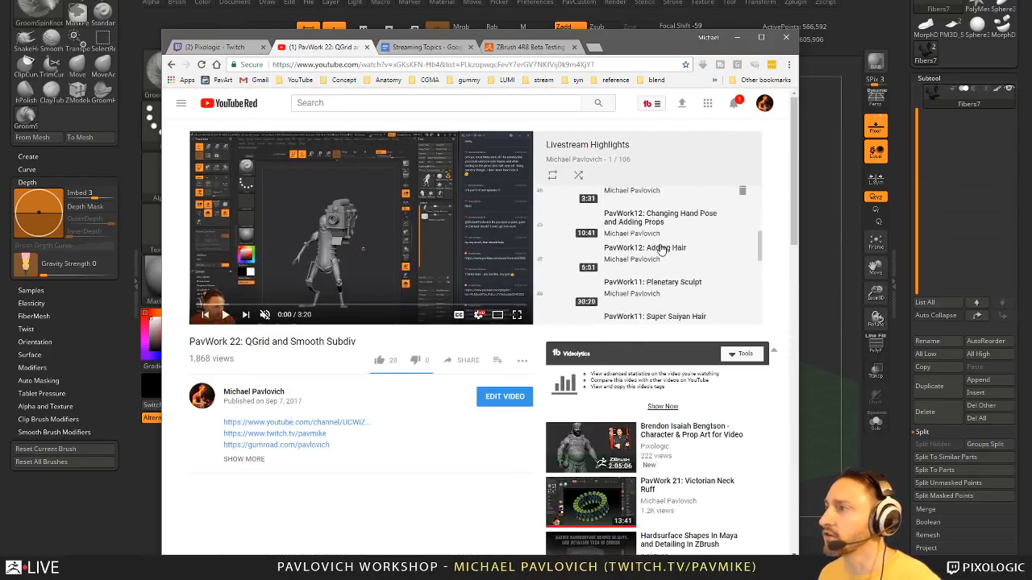
scroll(661, 277, down, 10)
scroll(520, 437, up, 10)
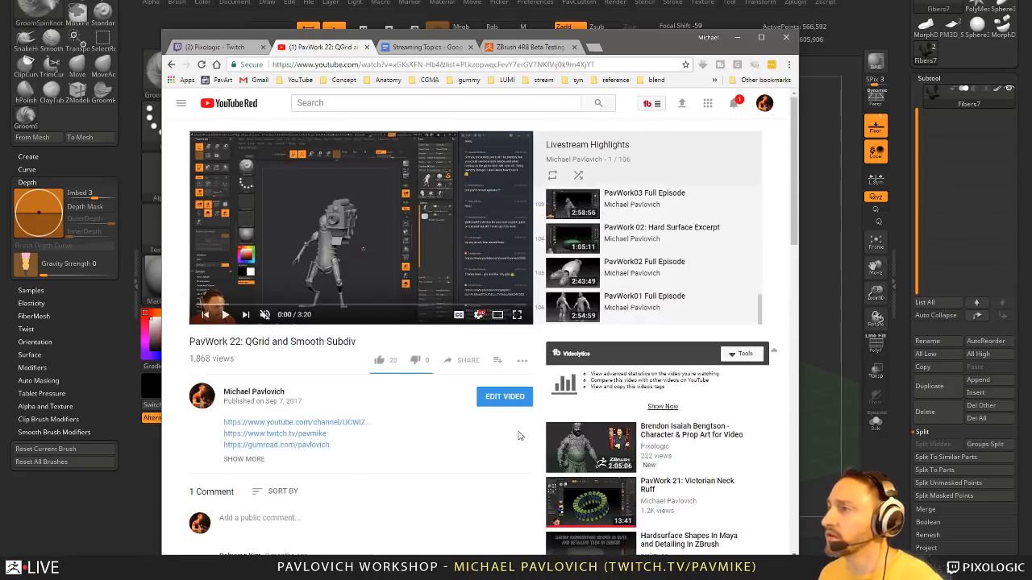
scroll(654, 278, up, 1)
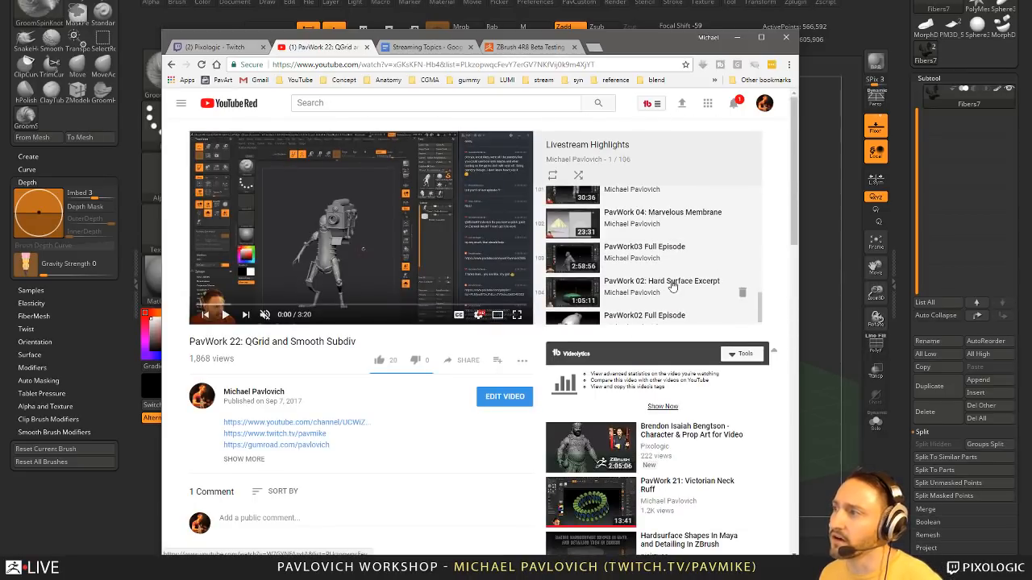
click(672, 286)
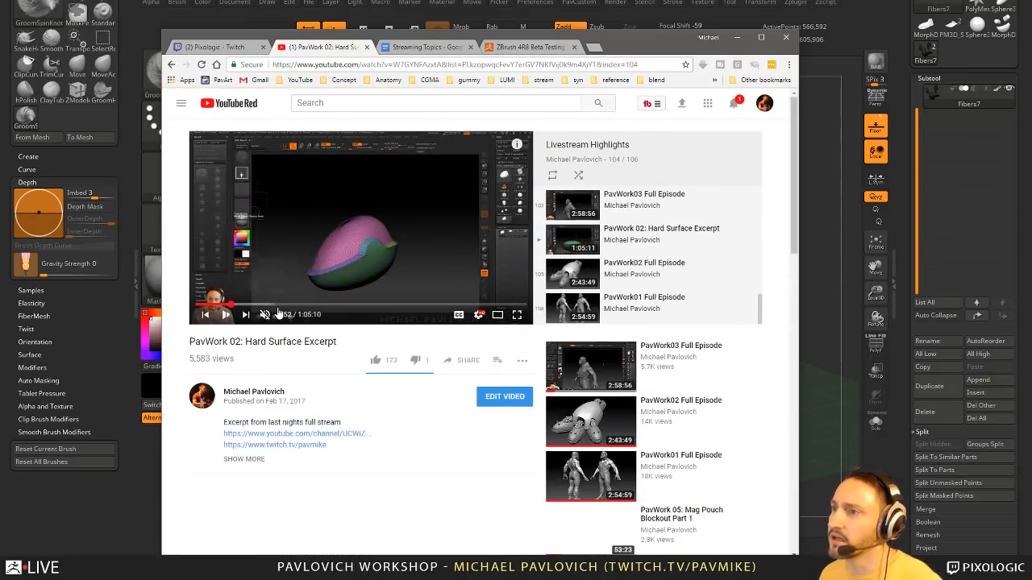
- Skip through the PavWork 02: Hard Surface Excerpt video from its first quarter to about 1:01:28, and go back to an earlier part
click(276, 305)
click(401, 305)
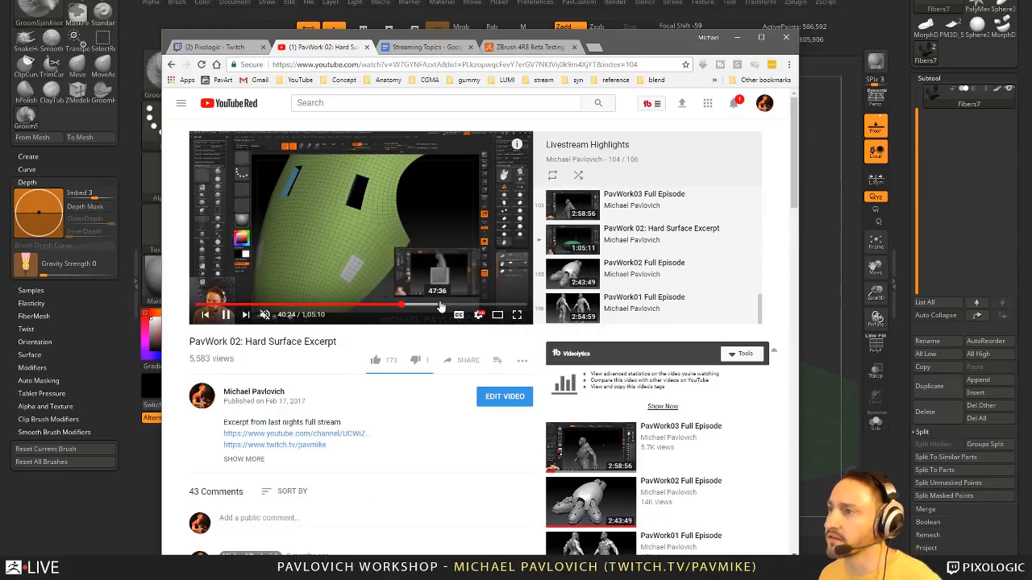
click(440, 306)
click(509, 306)
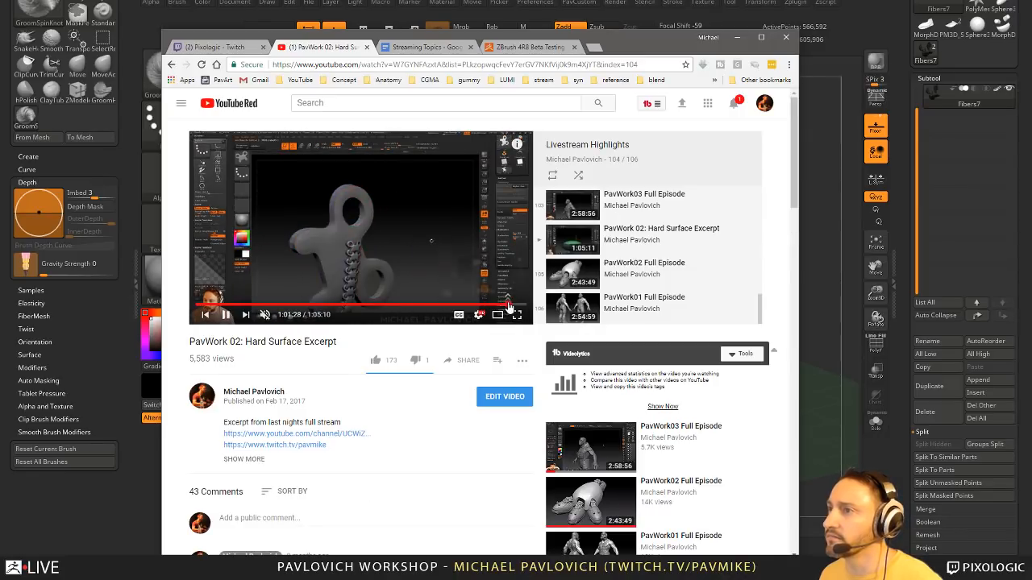
click(465, 306)
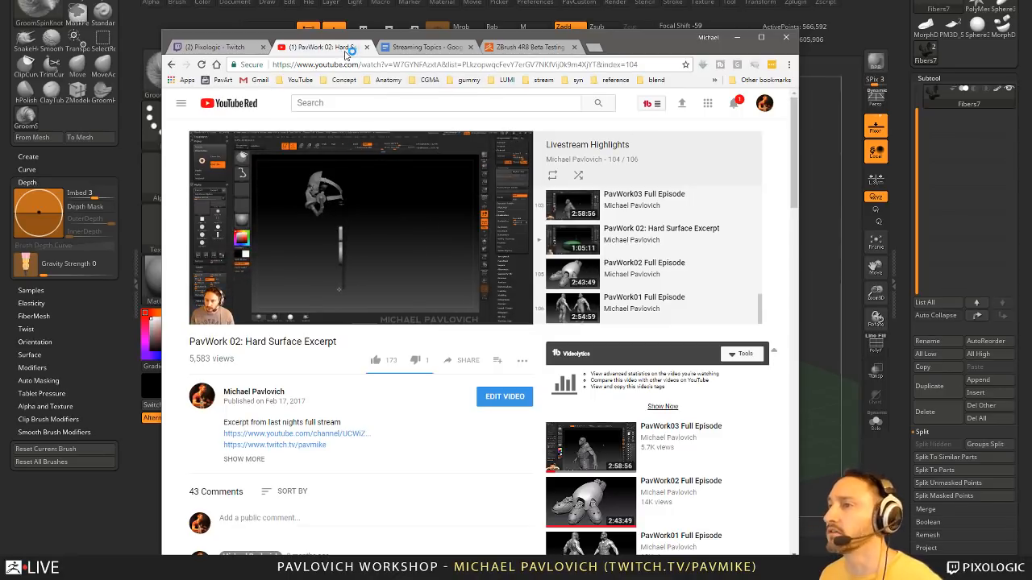
- Glance over the first Livestream Highlights videos, go back to the channel's playlists page, and return to ZBrush
click(171, 64)
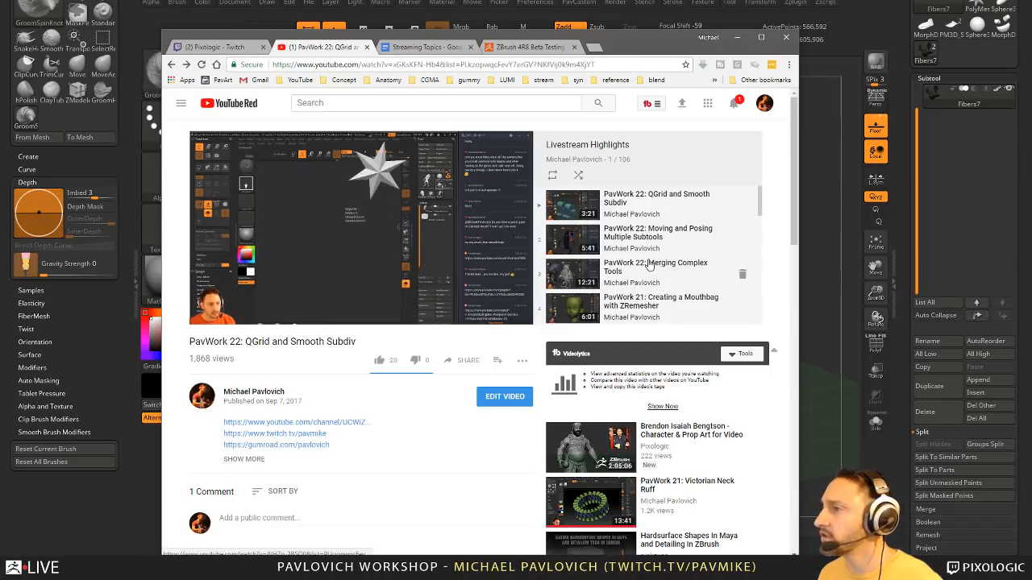
scroll(641, 252, down, 1)
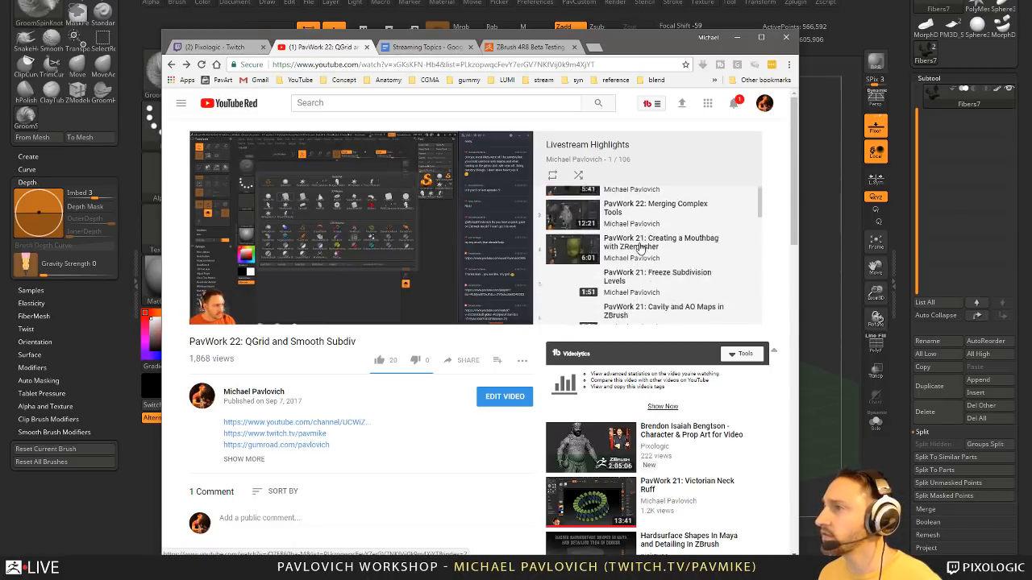
scroll(641, 251, down, 1)
scroll(641, 251, up, 3)
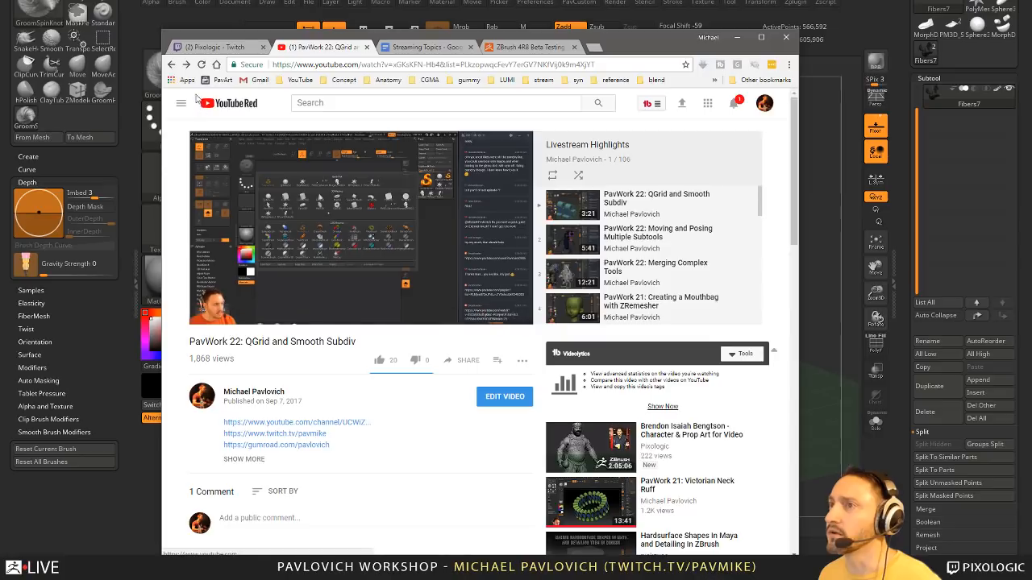
click(171, 65)
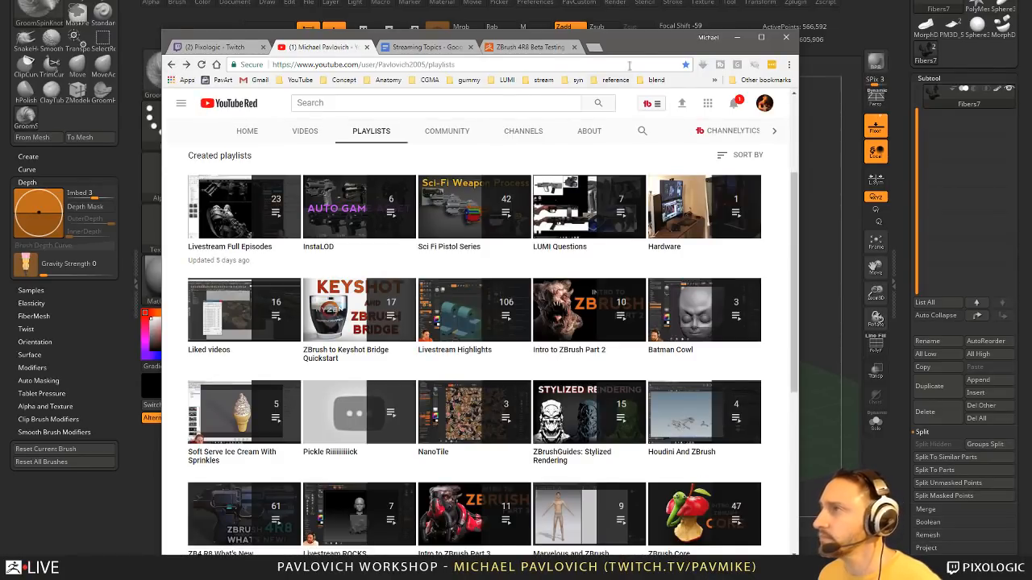
click(737, 37)
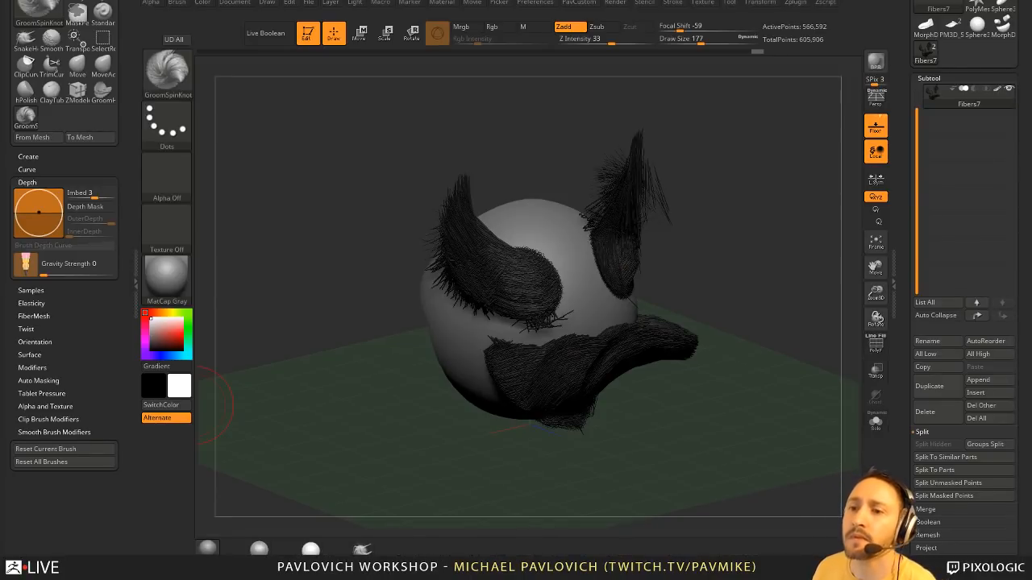
- Leave edit mode, clear the fiber-covered sphere from the canvas, and delete all subtools of the Fibers7 tool
drag(749, 155, 377, 82)
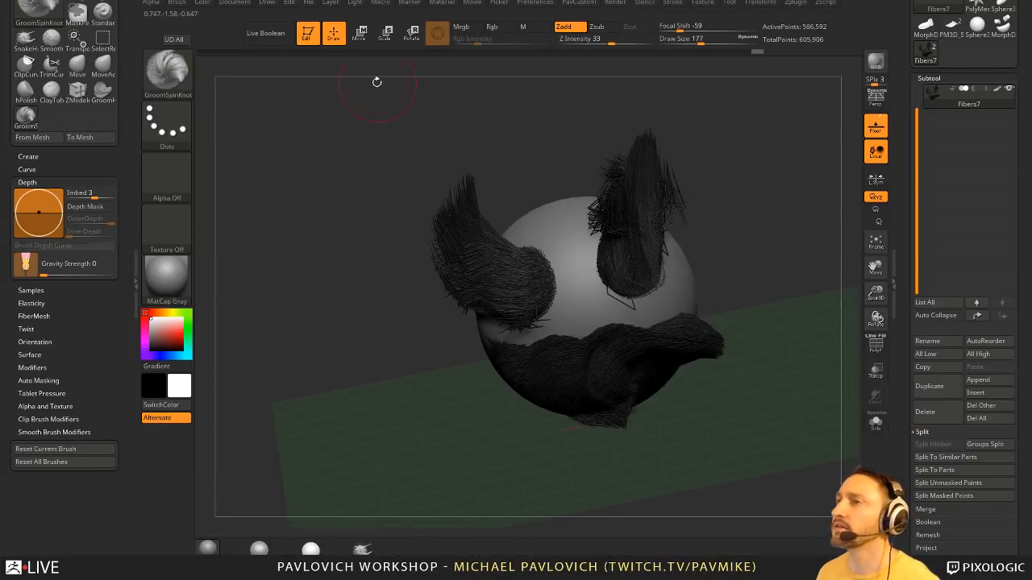
click(307, 32)
key(ctrl+n)
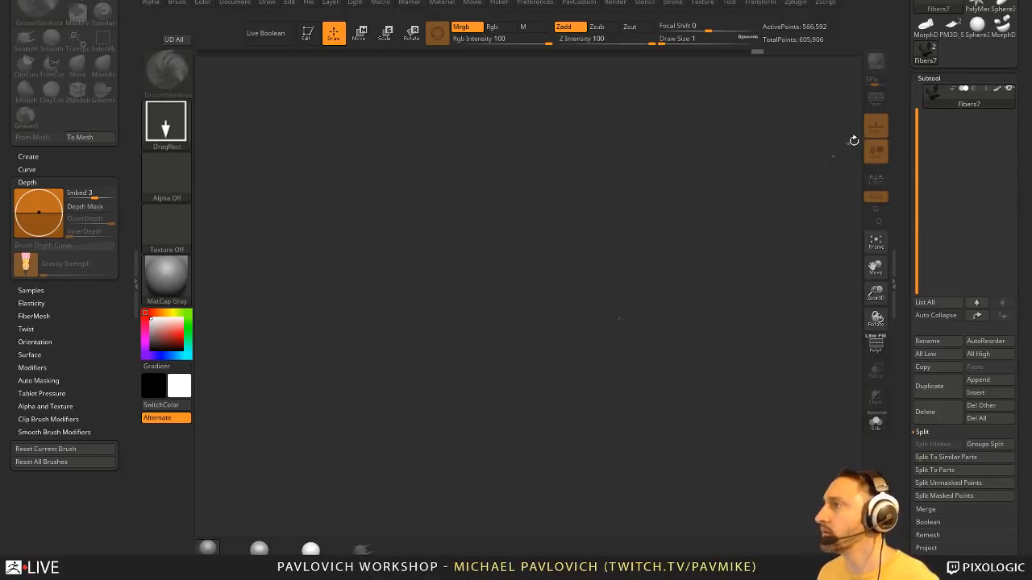
drag(901, 108, 892, 215)
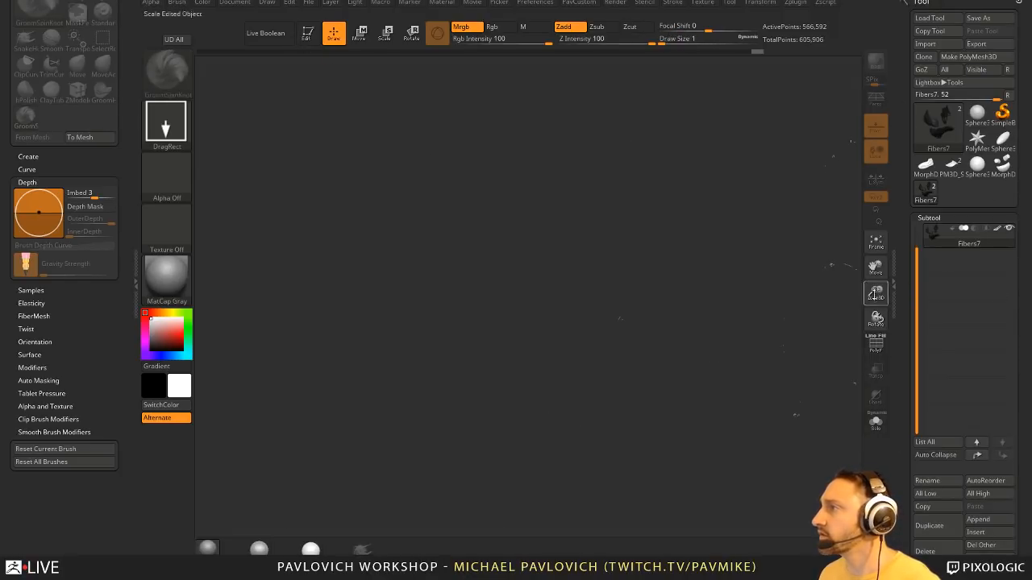
drag(901, 510, 891, 345)
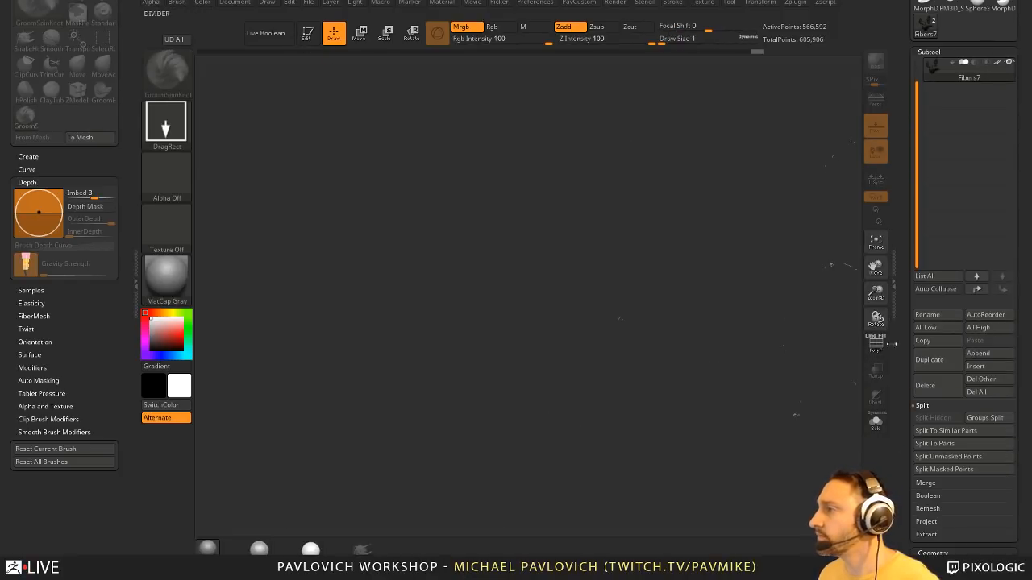
click(975, 392)
click(899, 415)
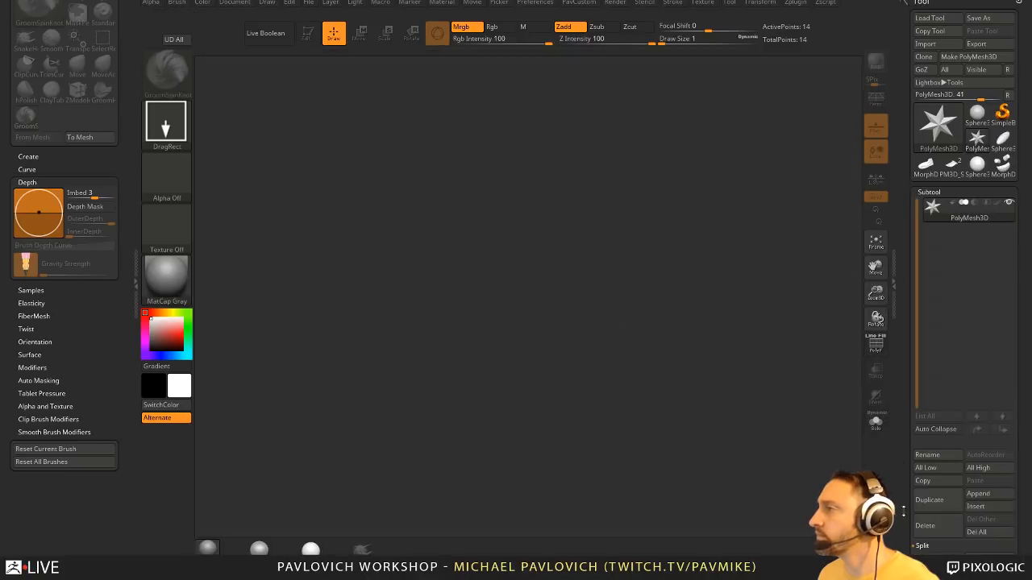
- Delete the MorphDiff horns-and-beard tool and all subtools of the two-part PM3D_Sphere3D tool
click(998, 165)
click(927, 525)
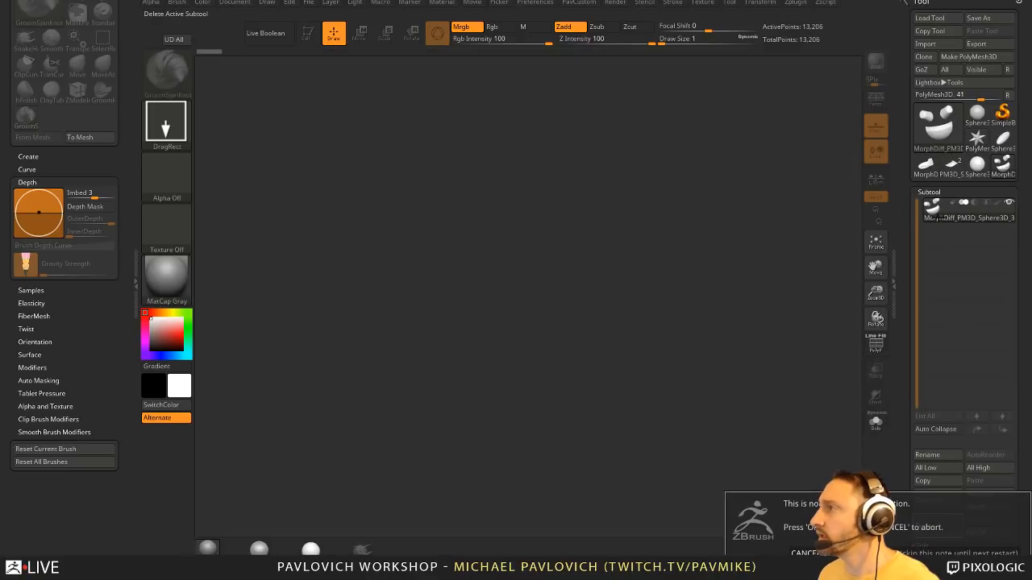
click(855, 553)
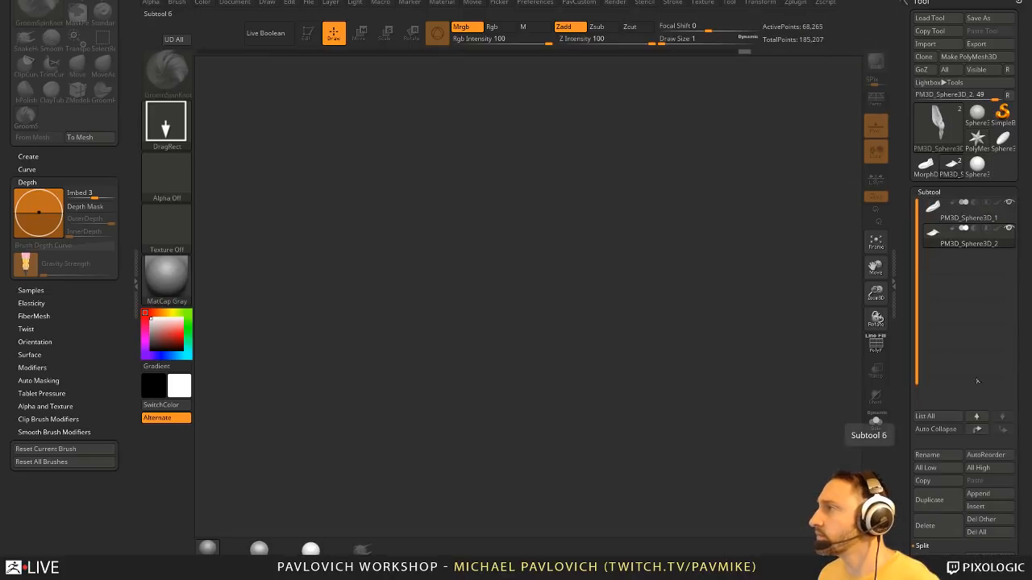
click(976, 532)
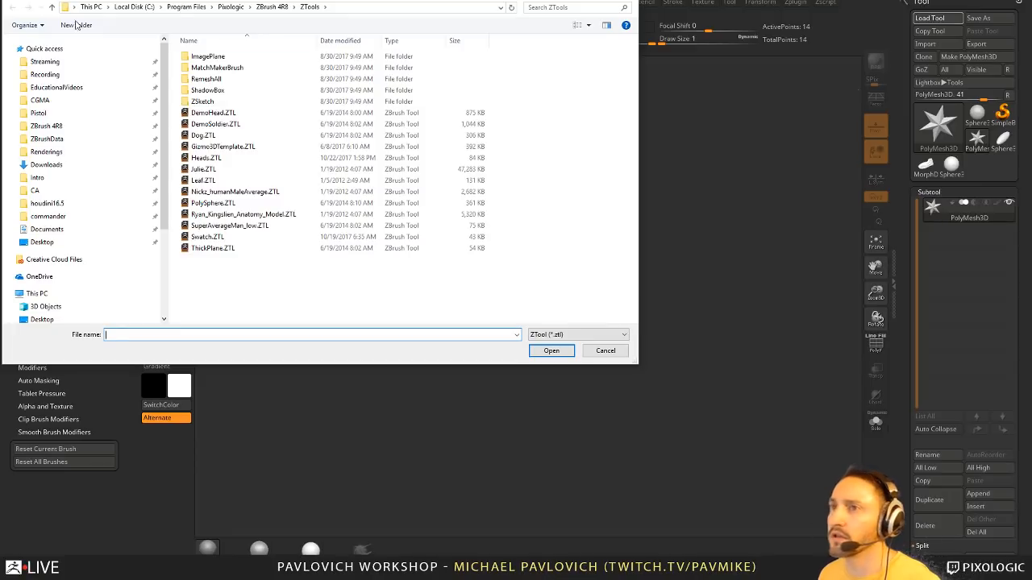
- Load the female tech suit ZTool from the TechsuitFemale folder in Streaming
click(50, 62)
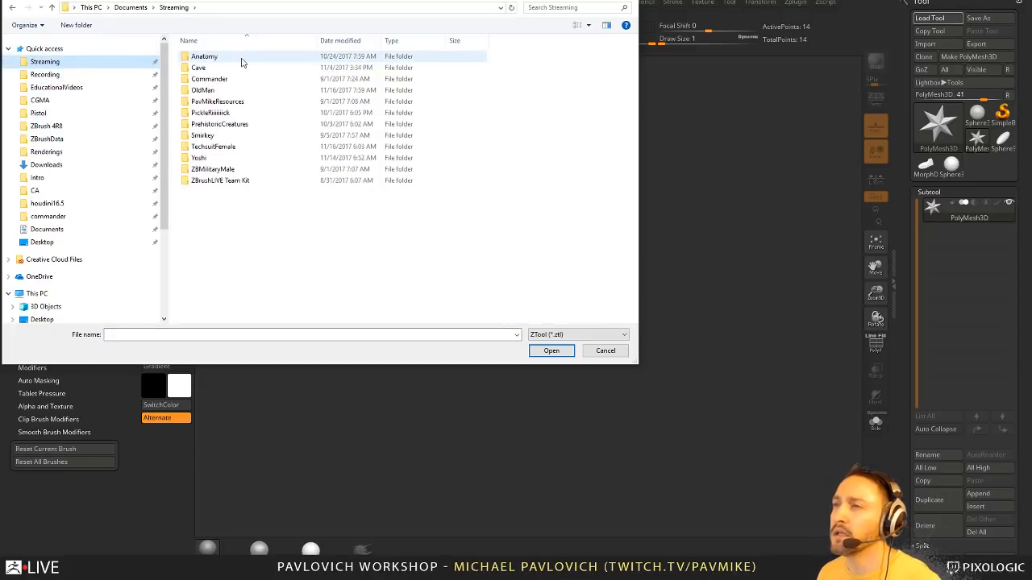
double_click(227, 148)
double_click(234, 55)
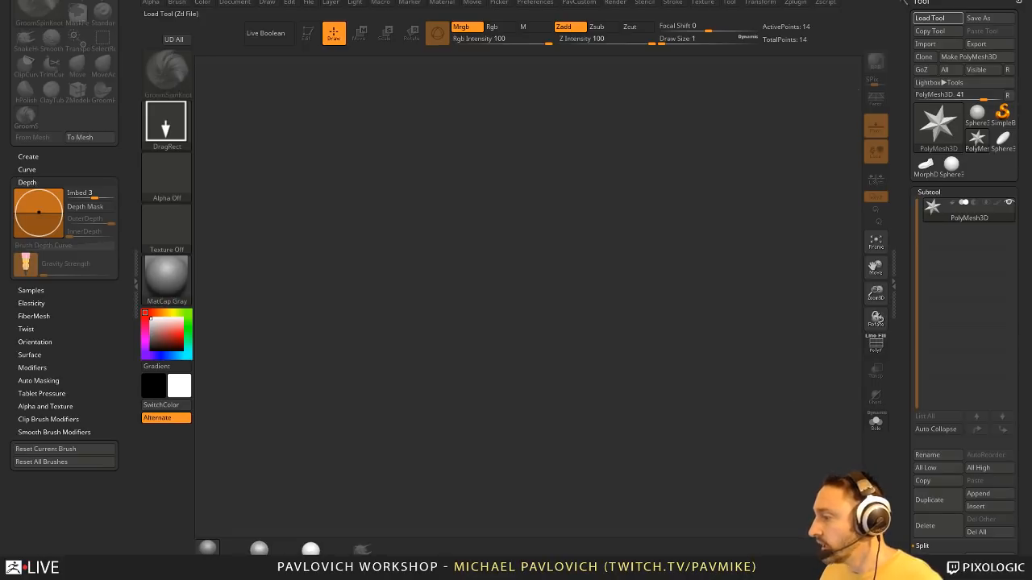
- Switch to the browser, look through the Pavlovich Workshop playlist's older episodes, and return to ZBrush
mouse_move(681, 576)
mouse_down()
mouse_move(728, 95)
mouse_move(716, 76)
mouse_move(694, 577)
mouse_up()
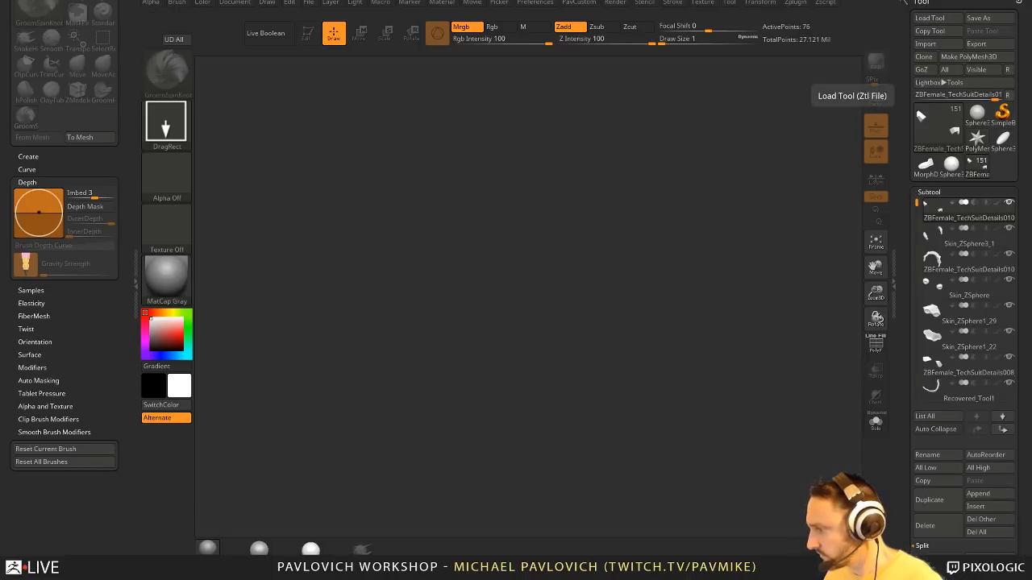
drag(729, 576, 705, 8)
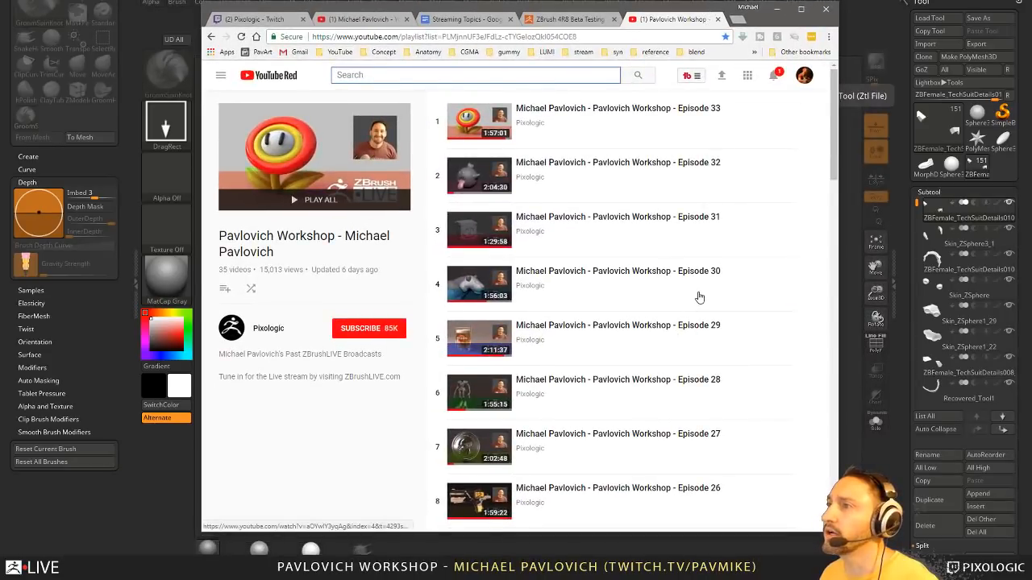
scroll(586, 221, down, 5)
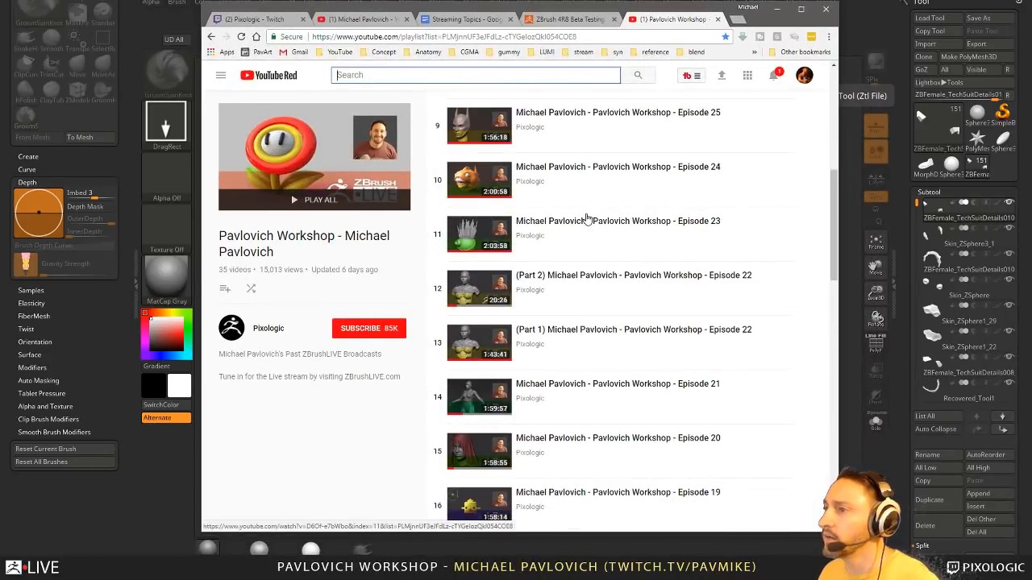
scroll(586, 218, down, 9)
scroll(603, 239, up, 6)
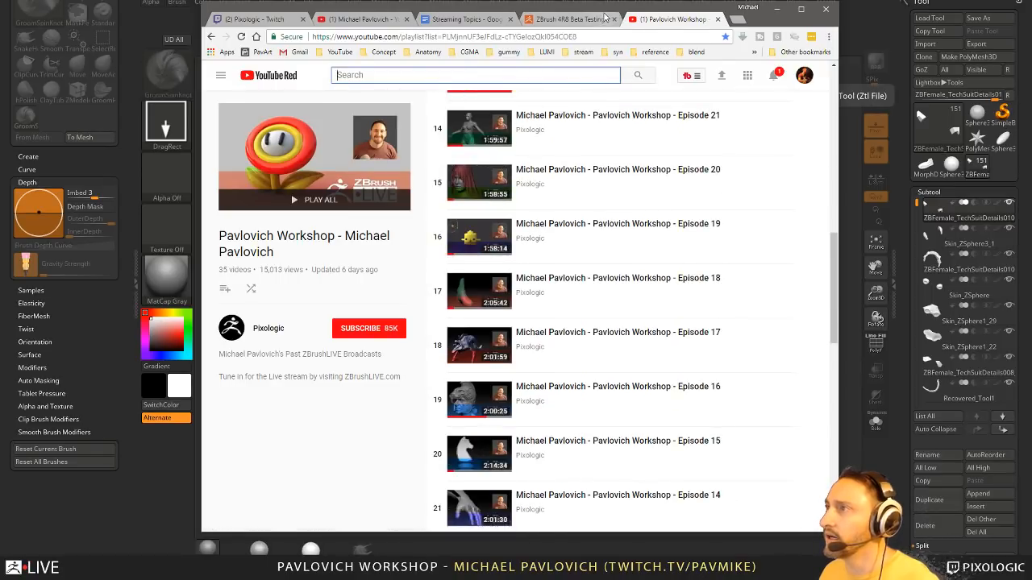
click(776, 9)
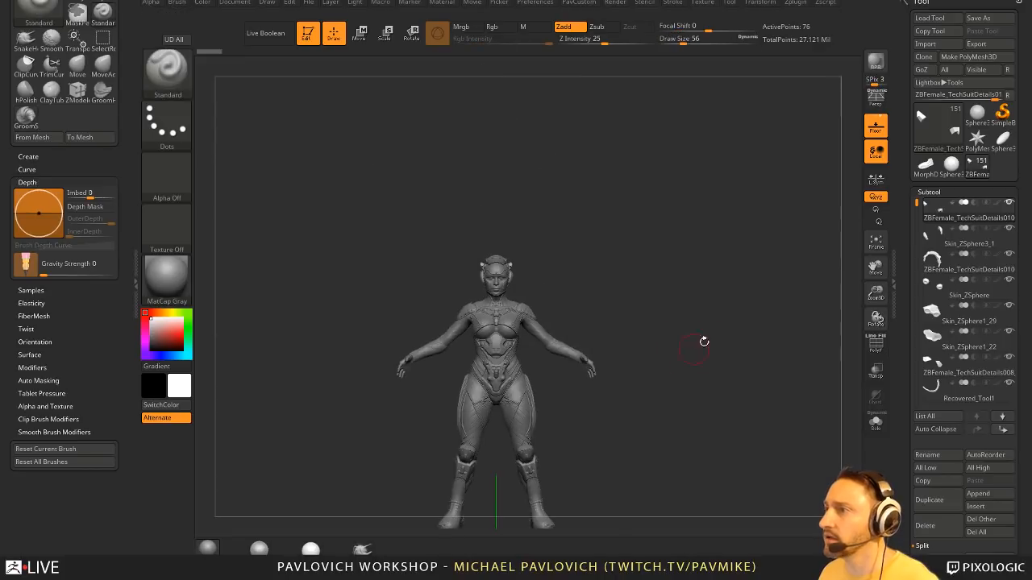
- Inspect the tech suit figure's head and torso and turn off the floor grid
ctrl+right_drag(703, 342, 778, 512)
key(s)
click(706, 308)
mouse_move(735, 153)
alt+right_down()
mouse_move(738, 452)
mouse_move(854, 374)
alt+right_up()
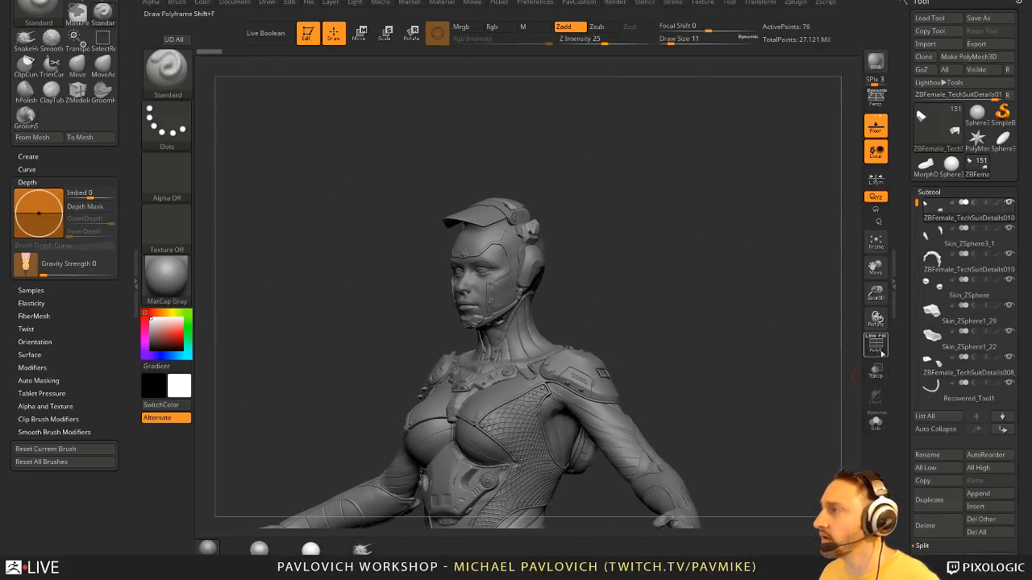
alt+right_drag(779, 329, 800, 232)
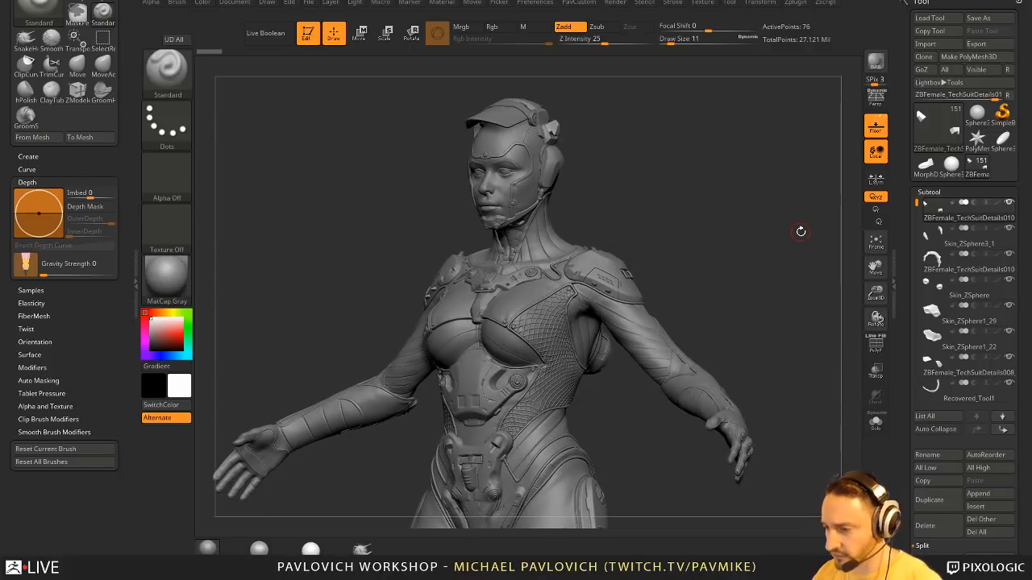
right_drag(683, 188, 814, 193)
key(shift+p)
alt+right_drag(698, 122, 738, 342)
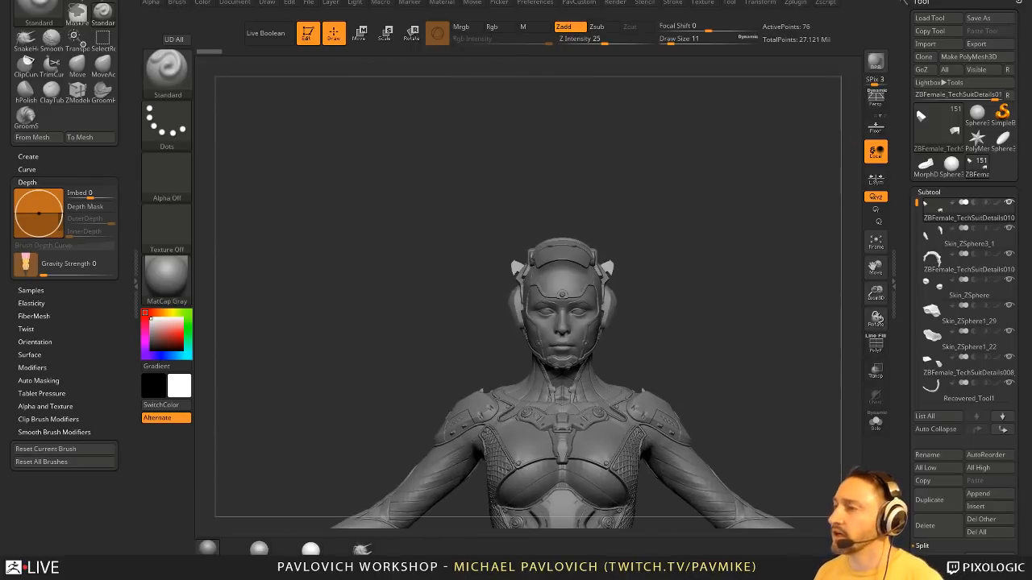
- Set the draw size to 8 and delete the block-shaped add-on subtools from the top and sides of the helmet
mouse_move(753, 270)
right_down()
mouse_move(723, 261)
mouse_move(738, 275)
mouse_move(685, 277)
right_up()
key(s)
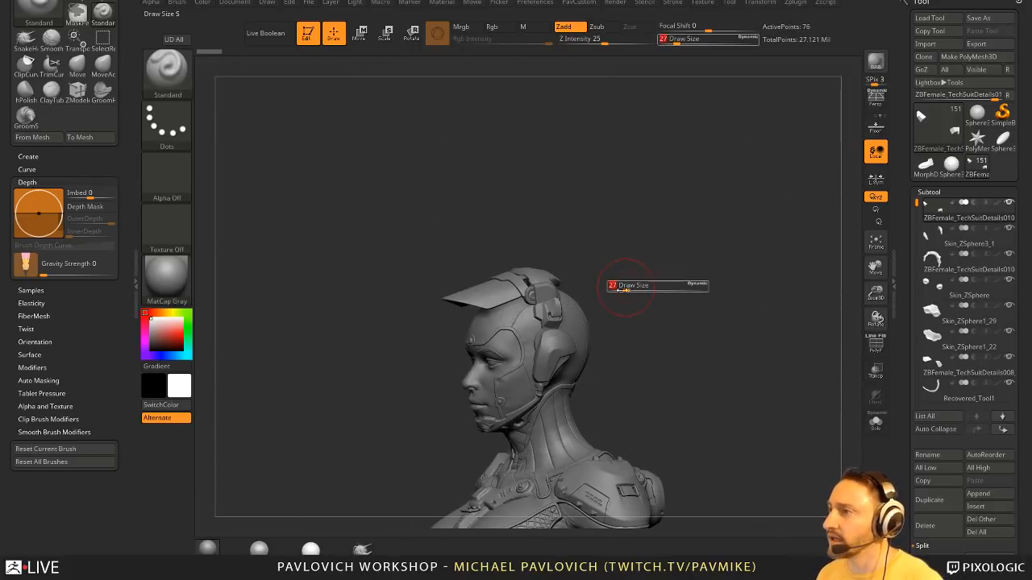
drag(624, 289, 621, 288)
mouse_move(618, 288)
right_down()
mouse_move(741, 268)
mouse_move(550, 258)
mouse_move(728, 253)
mouse_move(763, 296)
mouse_move(645, 306)
mouse_move(893, 373)
right_up()
alt+click(633, 298)
alt+click(550, 259)
alt+click(569, 320)
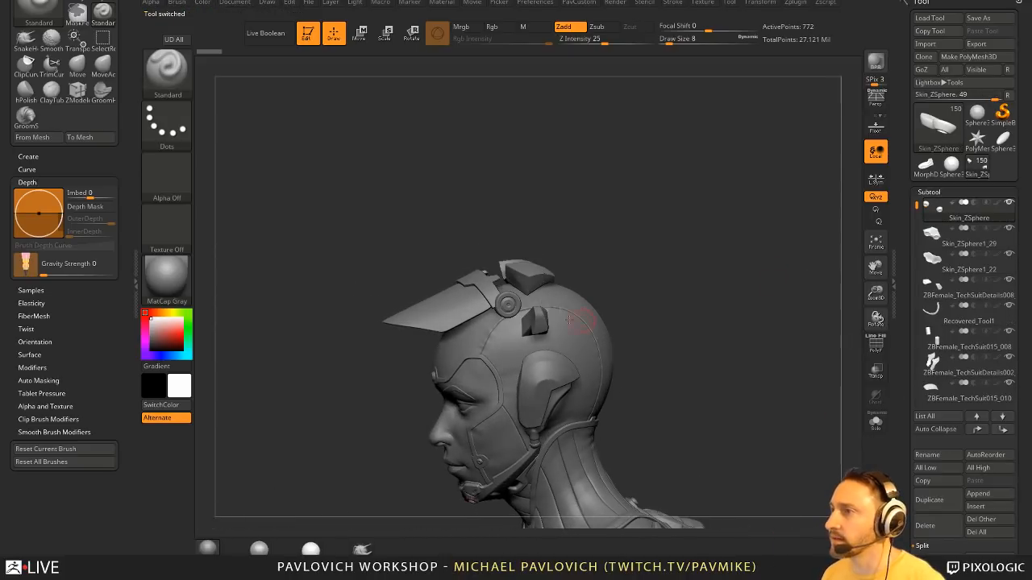
alt+click(742, 368)
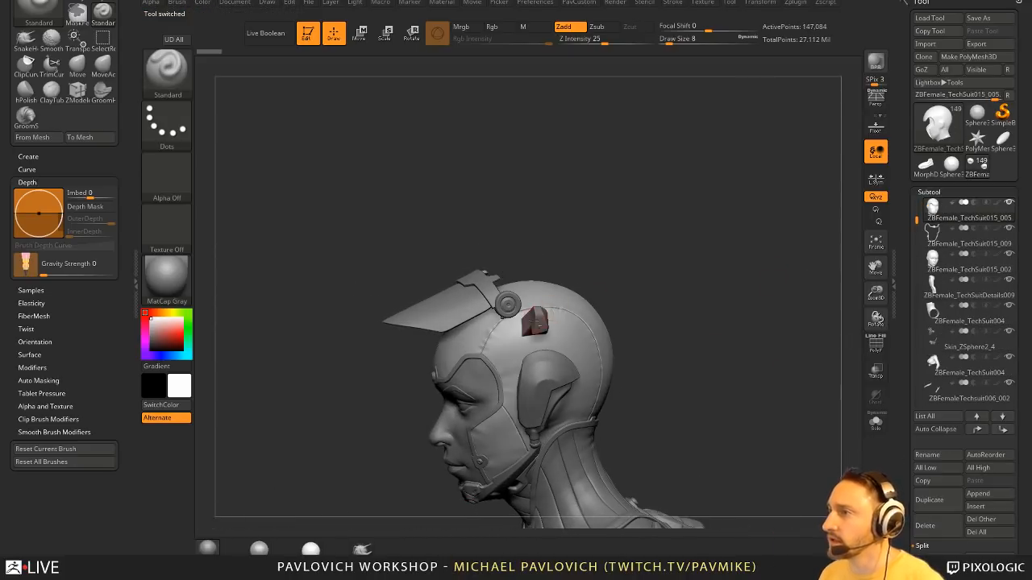
right_drag(687, 351, 716, 408)
alt+click(716, 408)
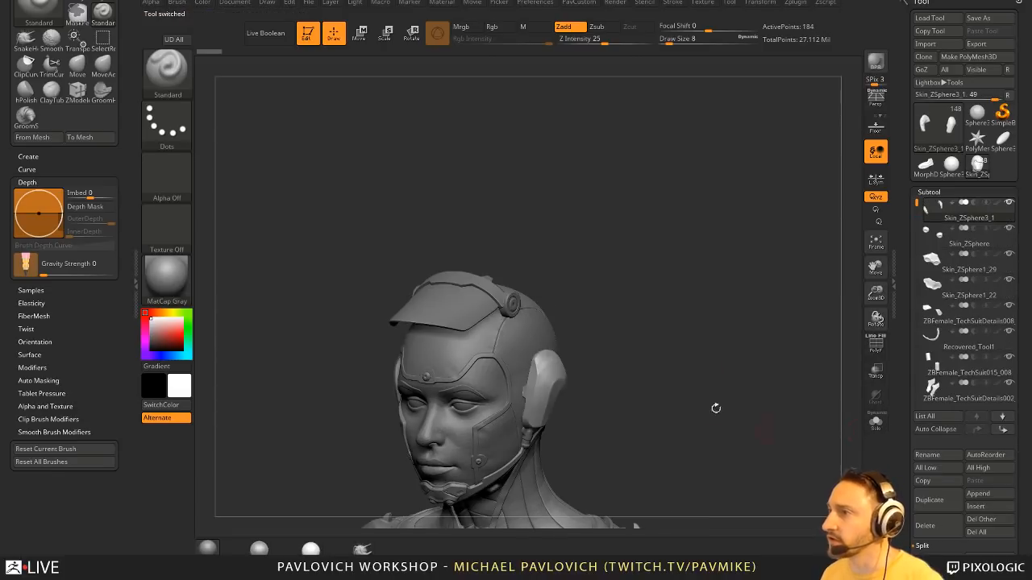
- Delete the band behind the visor, the visor itself, and the round hinge discs from the helmet
alt+click(487, 288)
key(Delete)
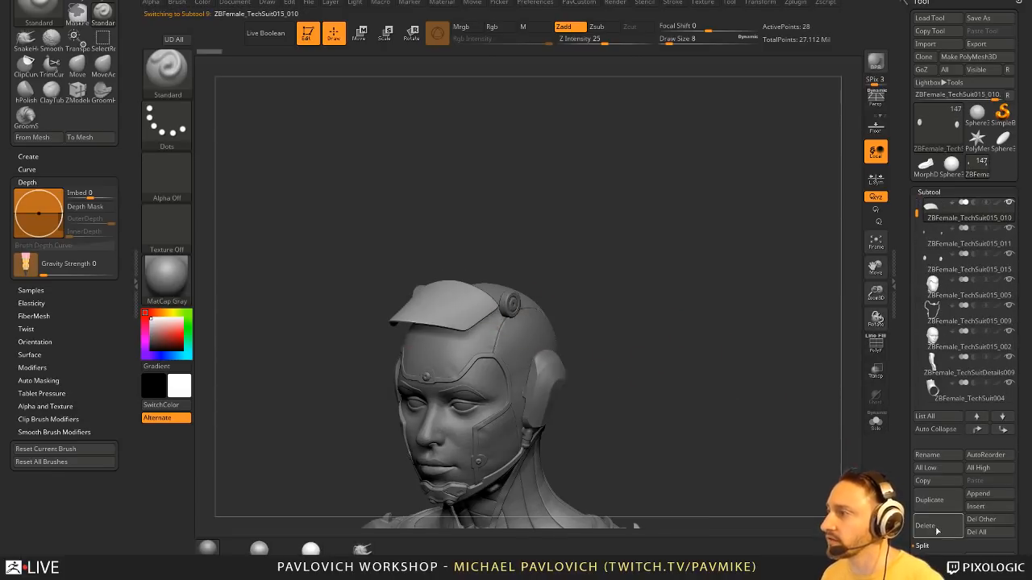
click(920, 525)
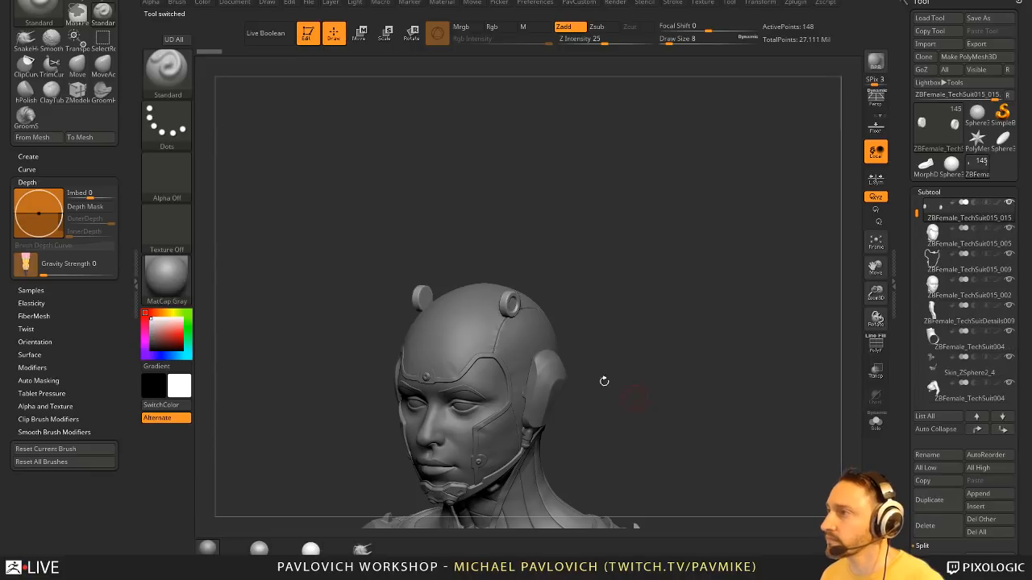
mouse_move(767, 360)
mouse_down()
mouse_move(665, 248)
mouse_move(752, 256)
mouse_move(740, 231)
mouse_up()
- Examine the stripped-down tech suit figure, both full body and close on the head, and its subtool list
key(f)
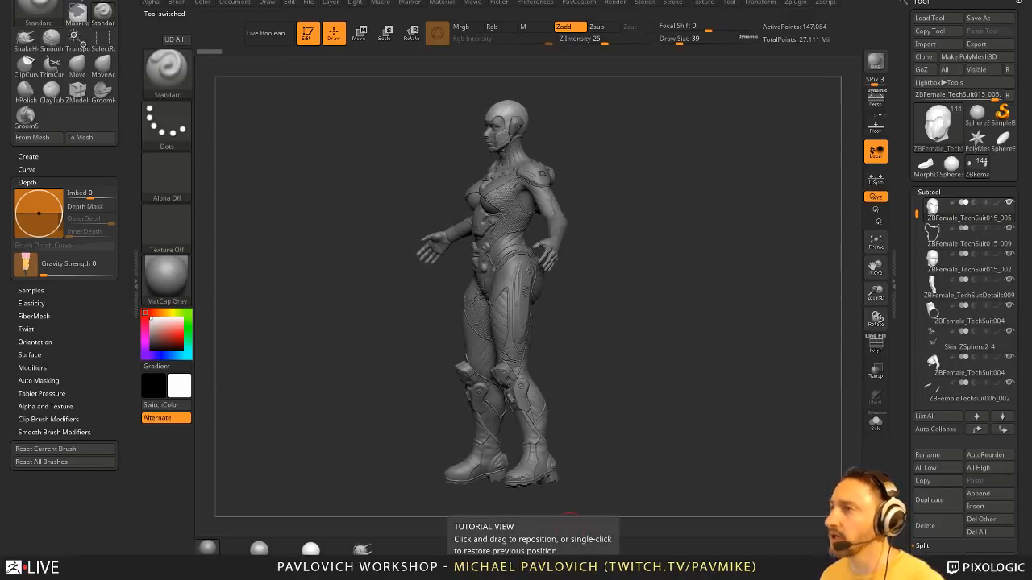
click(570, 516)
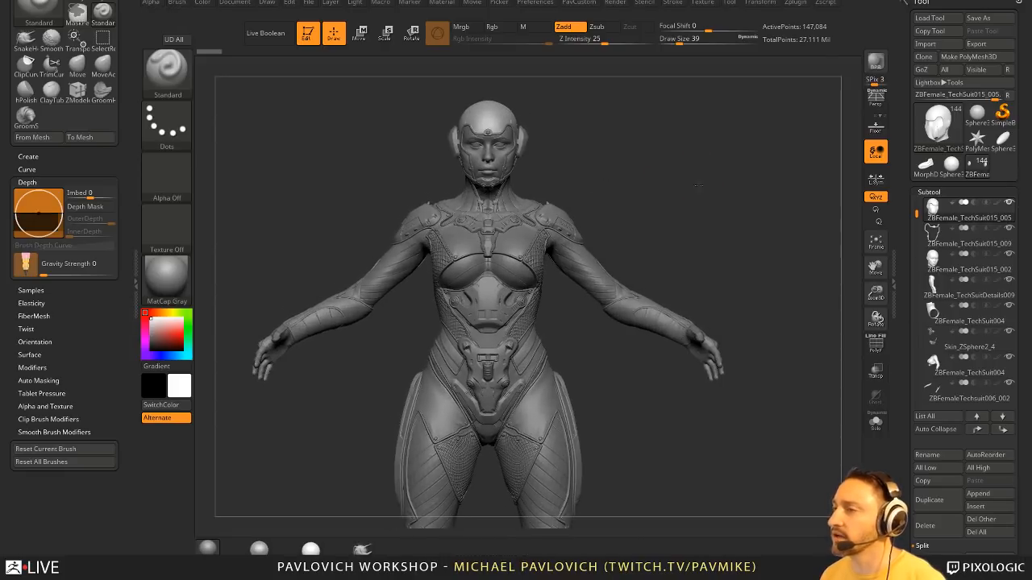
alt+drag(698, 187, 719, 216)
mouse_move(744, 255)
alt+mouse_down()
mouse_move(700, 207)
mouse_move(730, 232)
mouse_move(715, 245)
mouse_move(755, 226)
mouse_move(745, 218)
mouse_move(749, 260)
mouse_move(744, 249)
mouse_move(672, 253)
mouse_move(688, 253)
mouse_move(677, 253)
mouse_move(685, 276)
mouse_move(675, 249)
mouse_move(700, 224)
mouse_move(725, 224)
mouse_move(656, 226)
alt+mouse_up()
key(s)
key(s)
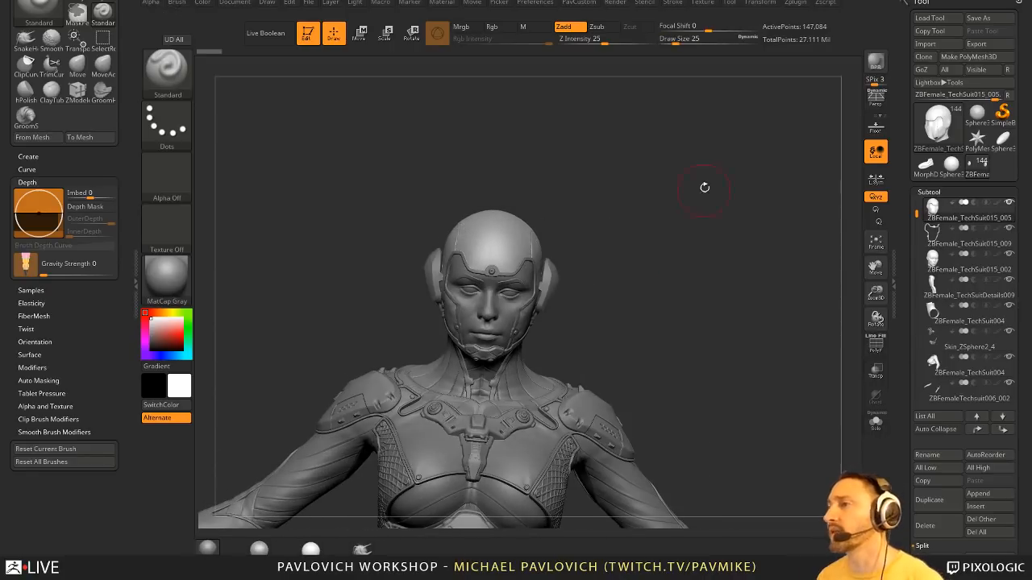
mouse_move(702, 187)
mouse_down()
mouse_move(643, 219)
mouse_move(518, 220)
mouse_move(646, 207)
mouse_move(650, 247)
mouse_move(682, 226)
mouse_move(633, 222)
mouse_up()
mouse_move(669, 282)
mouse_down()
mouse_move(680, 282)
mouse_move(682, 263)
mouse_move(708, 258)
mouse_move(693, 262)
mouse_up()
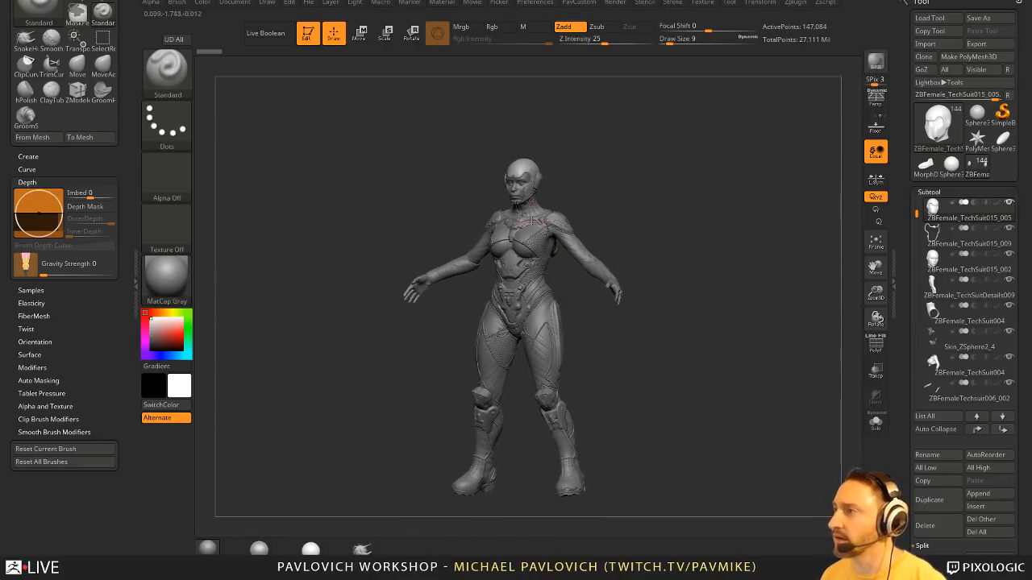
scroll(909, 200, up, 2)
drag(909, 200, 903, 191)
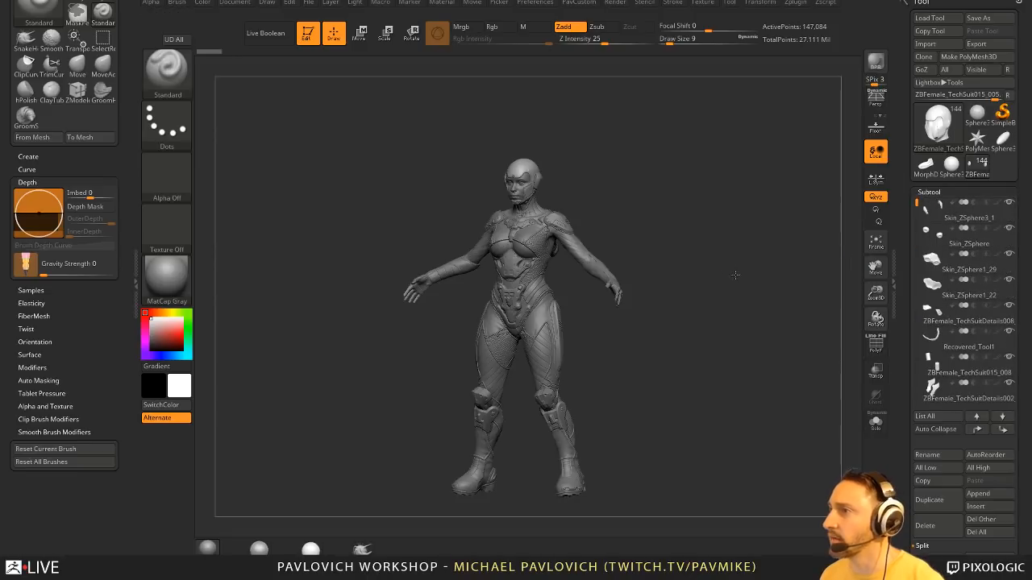
drag(737, 275, 751, 283)
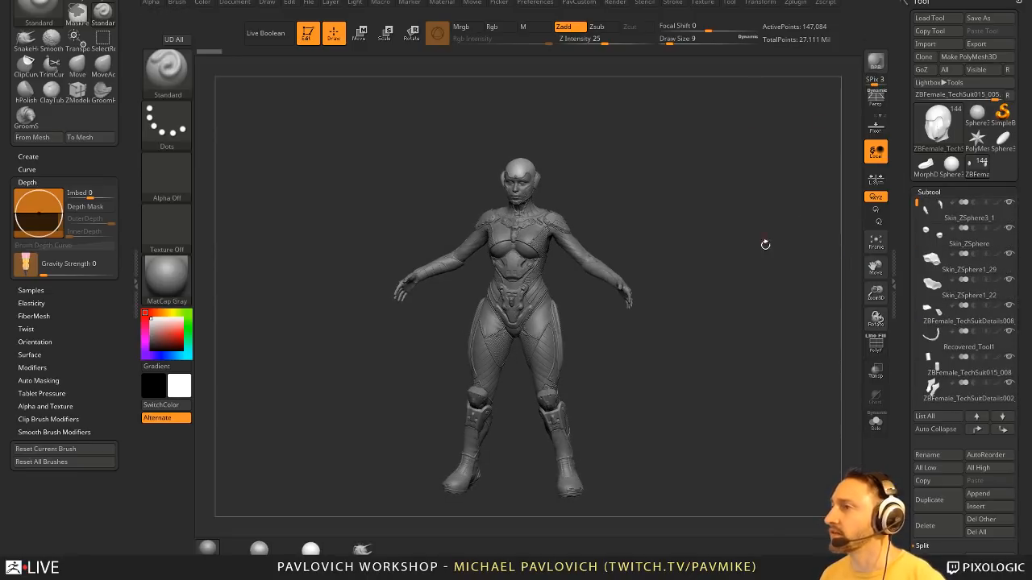
- Set the draw size to 18 and try to merge all visible subtools of the tech suit figure into one tool
drag(765, 244, 743, 252)
key(s)
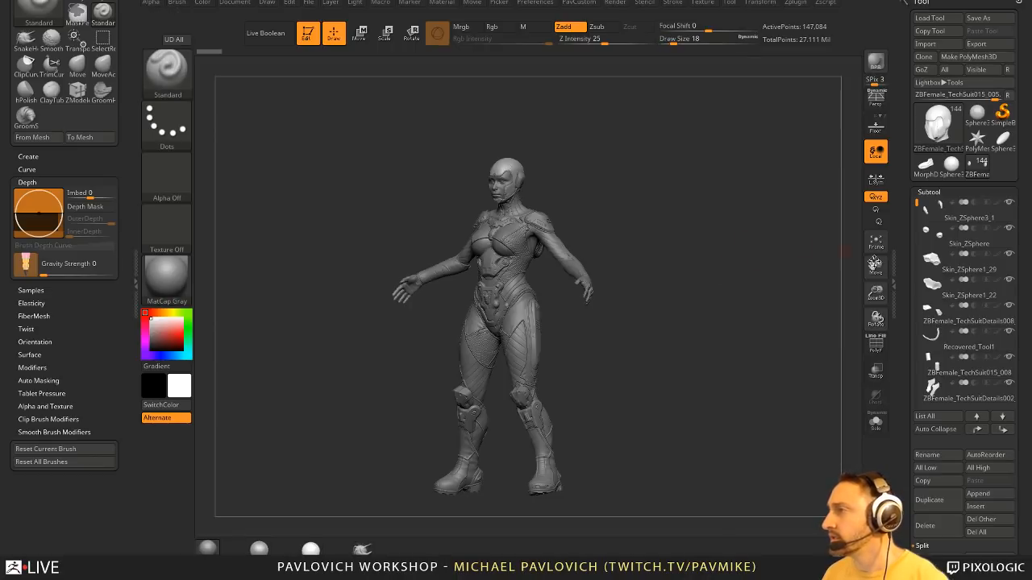
scroll(904, 252, down, 8)
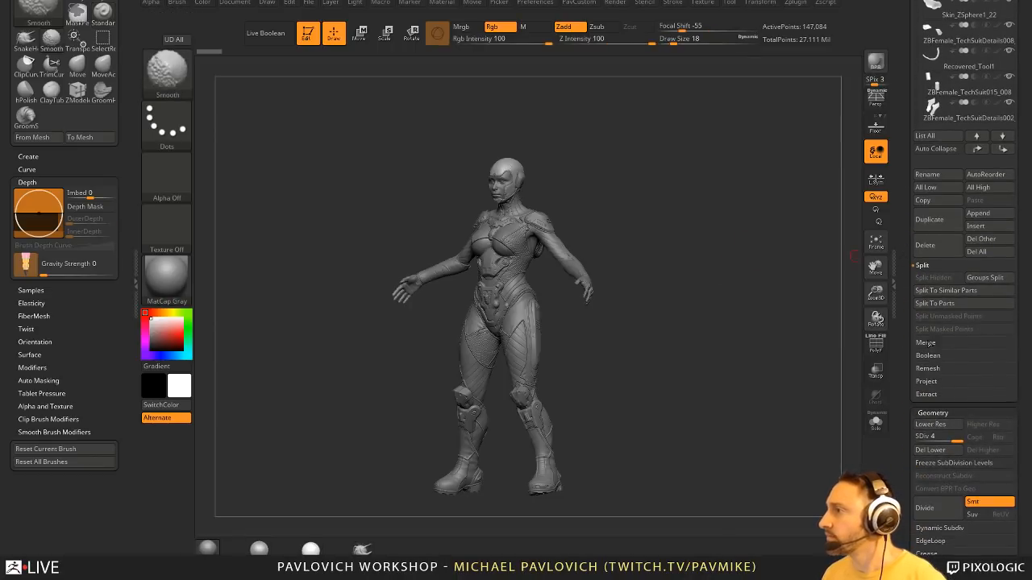
click(925, 343)
click(933, 368)
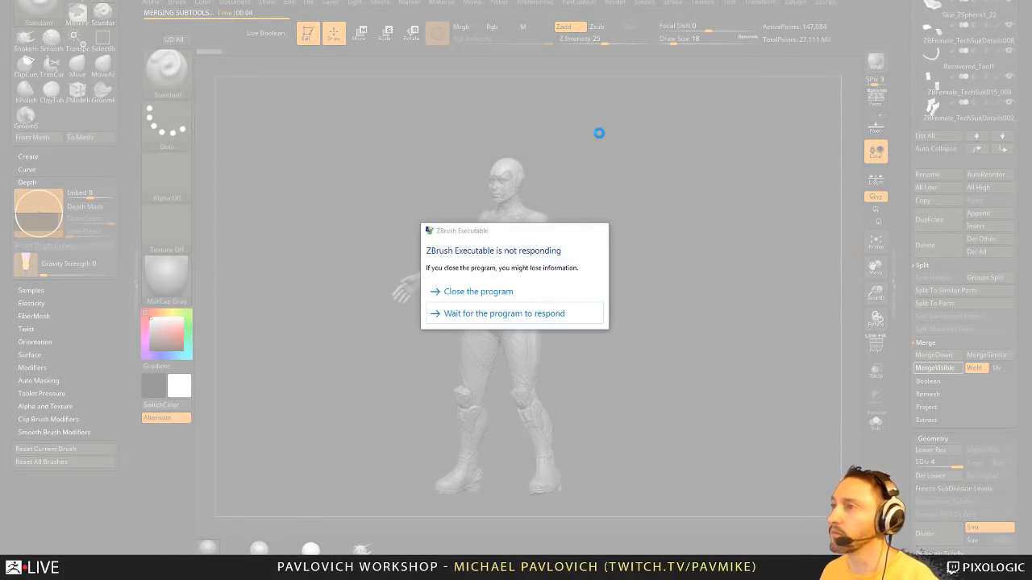
- Force the unresponsive ZBrush program to close and cancel the problem report to Microsoft
key(ctrl+shift+Escape)
click(745, 85)
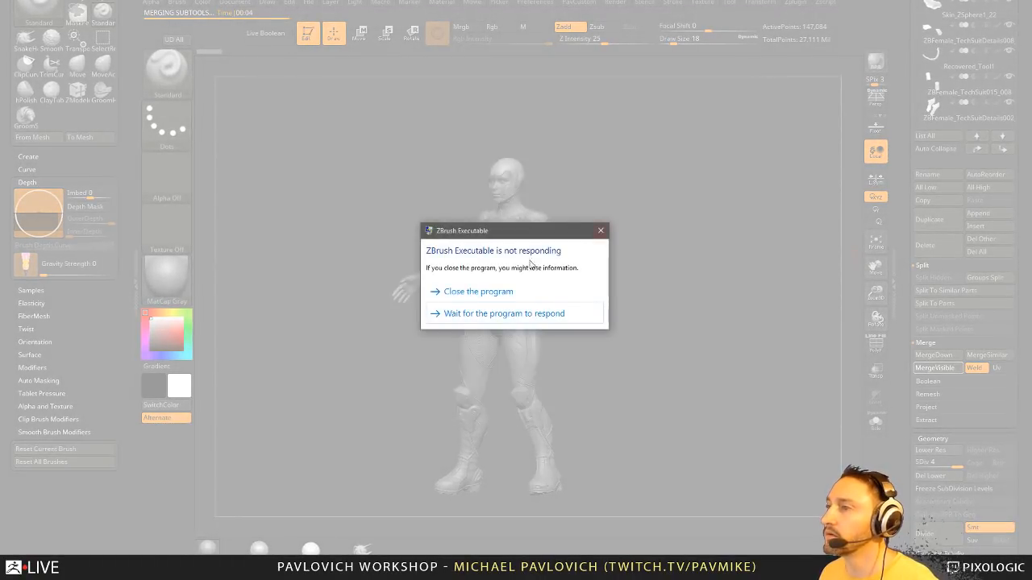
click(454, 291)
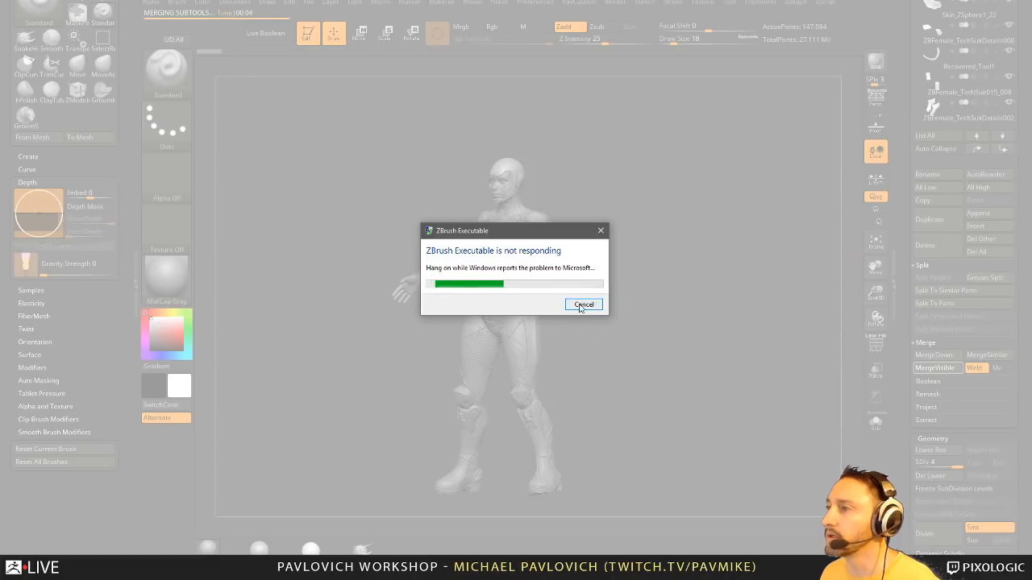
click(580, 305)
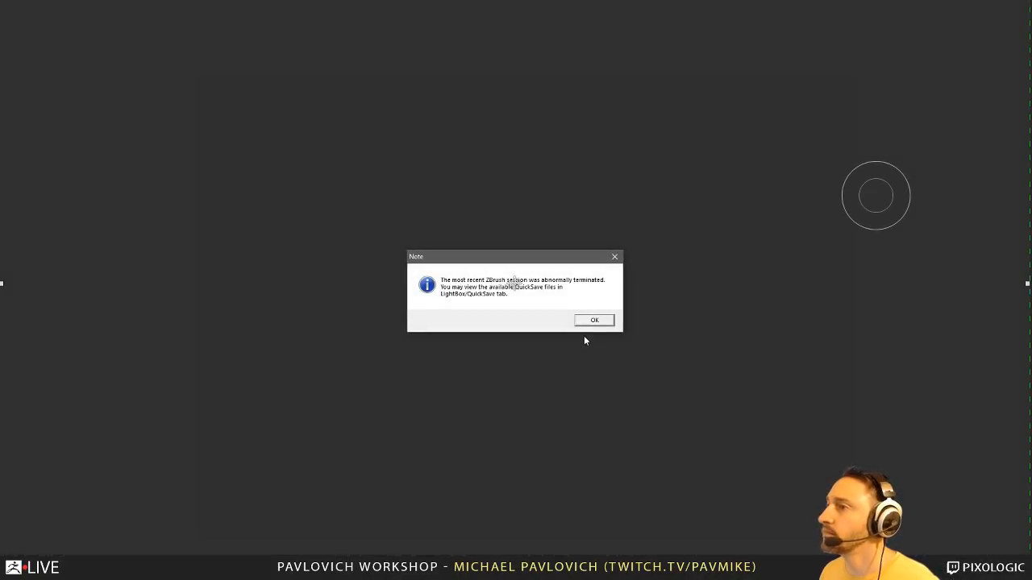
- Dismiss the abnormal-termination note, enlarge the restarted program window to fill the screen, and hide LightBox
click(594, 320)
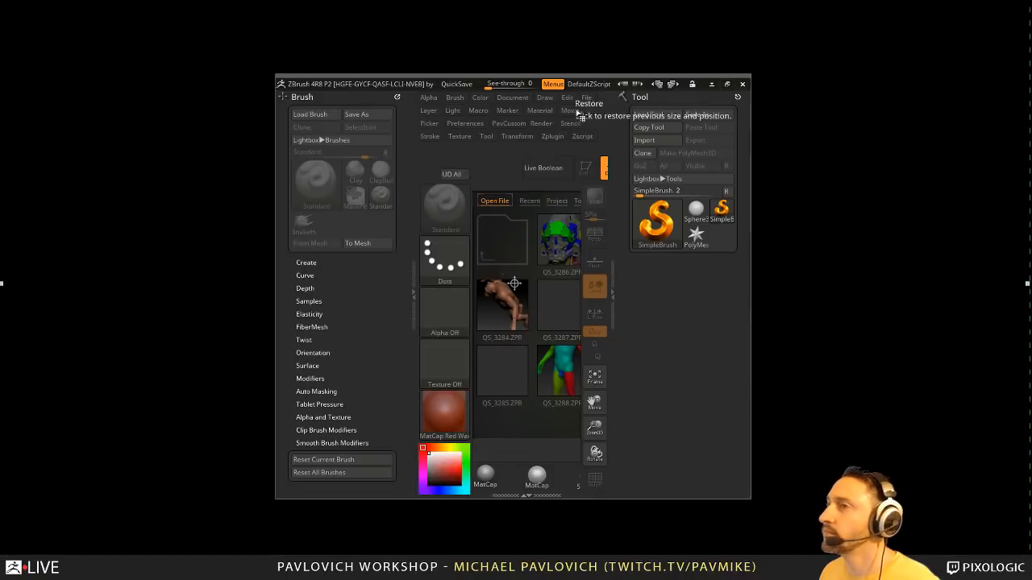
drag(350, 80, 73, 3)
drag(474, 405, 1030, 574)
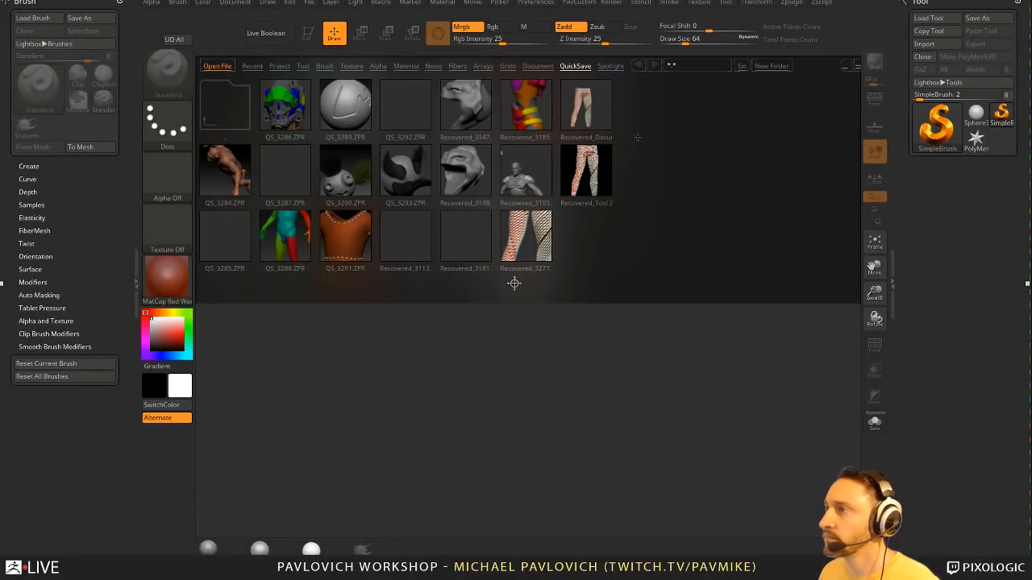
key(comma)
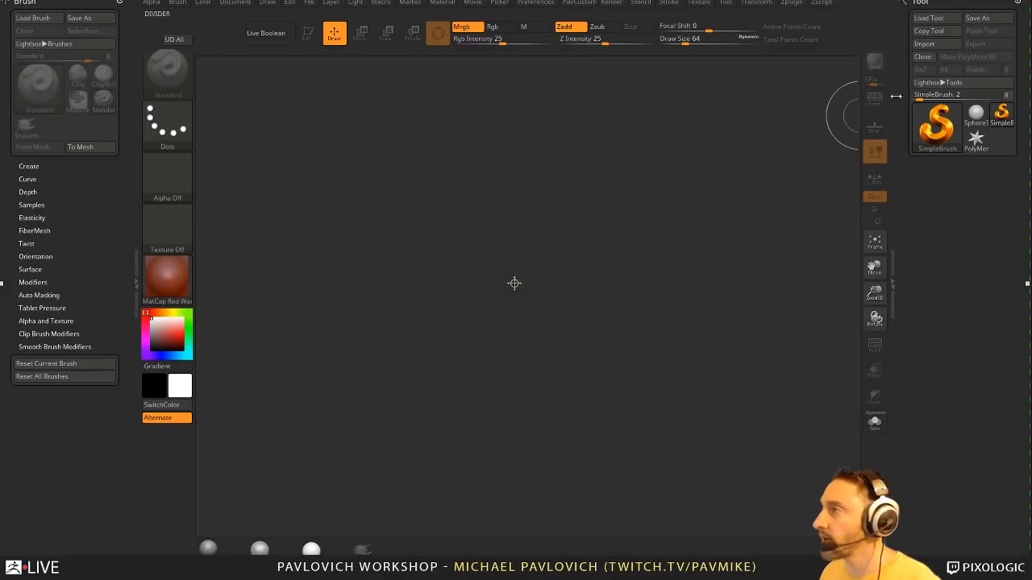
- Load the tool ZBFemale_TechSuitDetails010.ZTL from the TechsuitFemale folder inside Streaming
click(927, 18)
scroll(81, 121, up, 3)
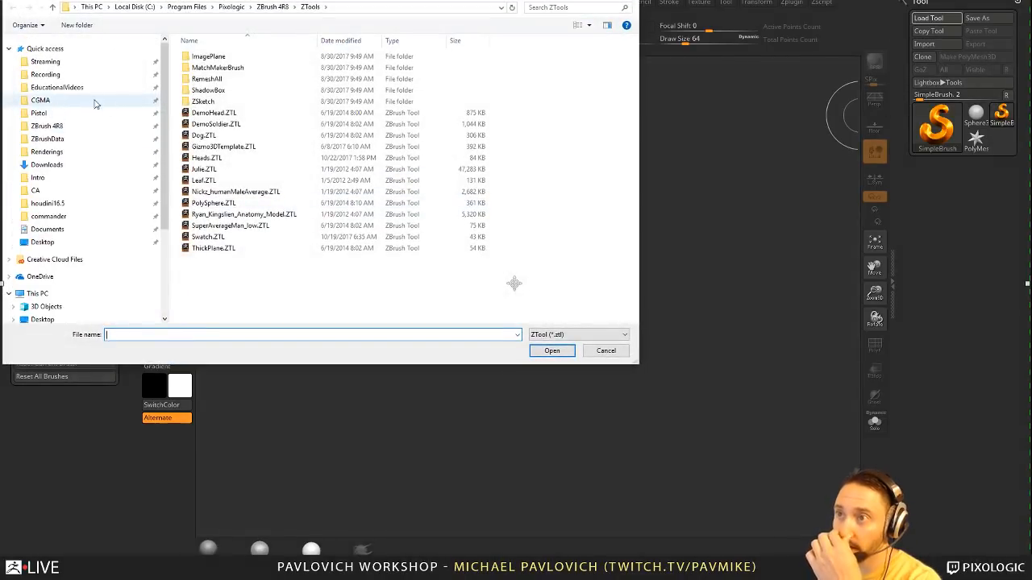
click(83, 63)
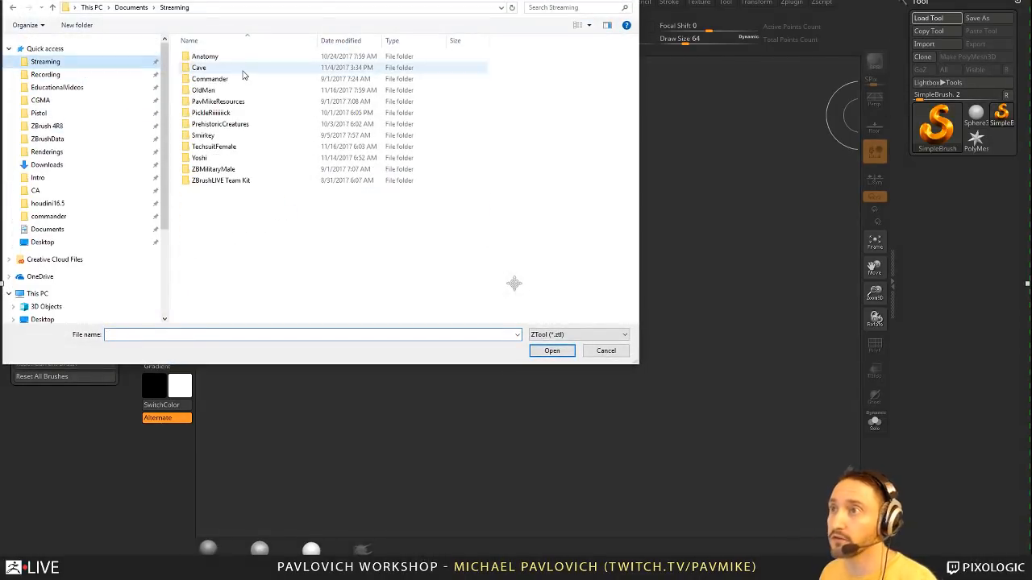
double_click(226, 147)
double_click(219, 58)
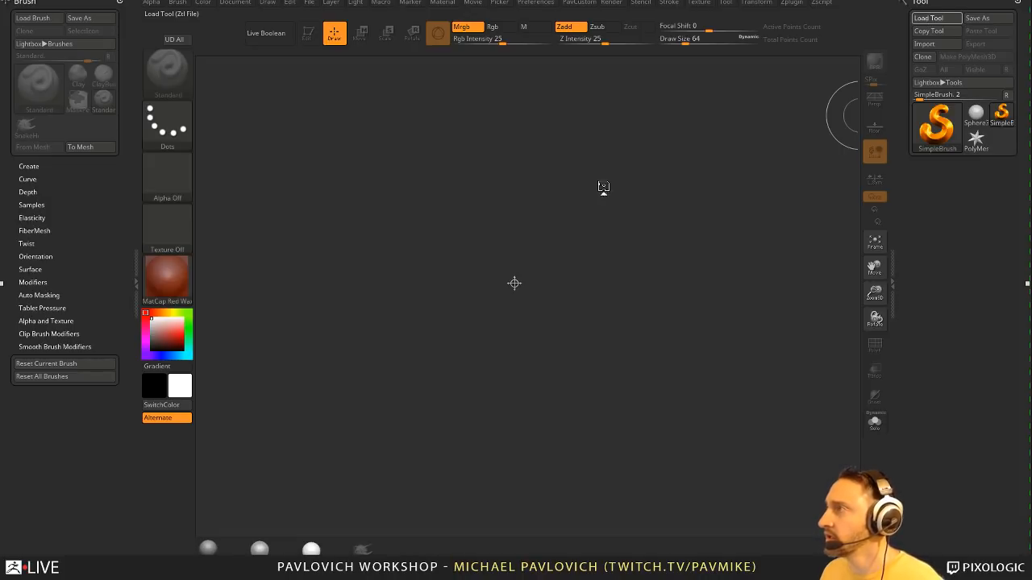
- Load the tool Male009.ZTL from the ZBMilitaryMale folder inside Streaming
click(928, 18)
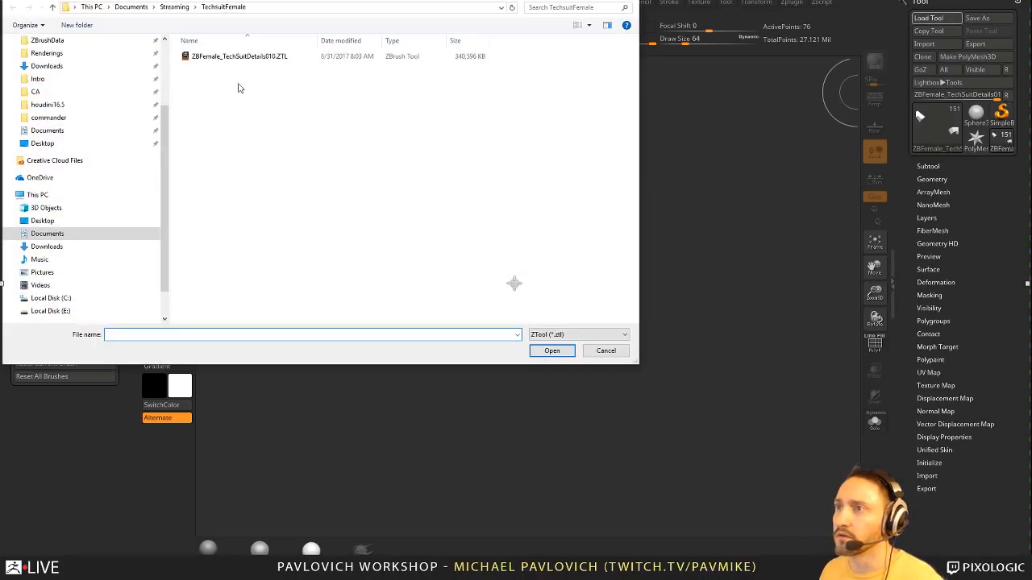
click(189, 9)
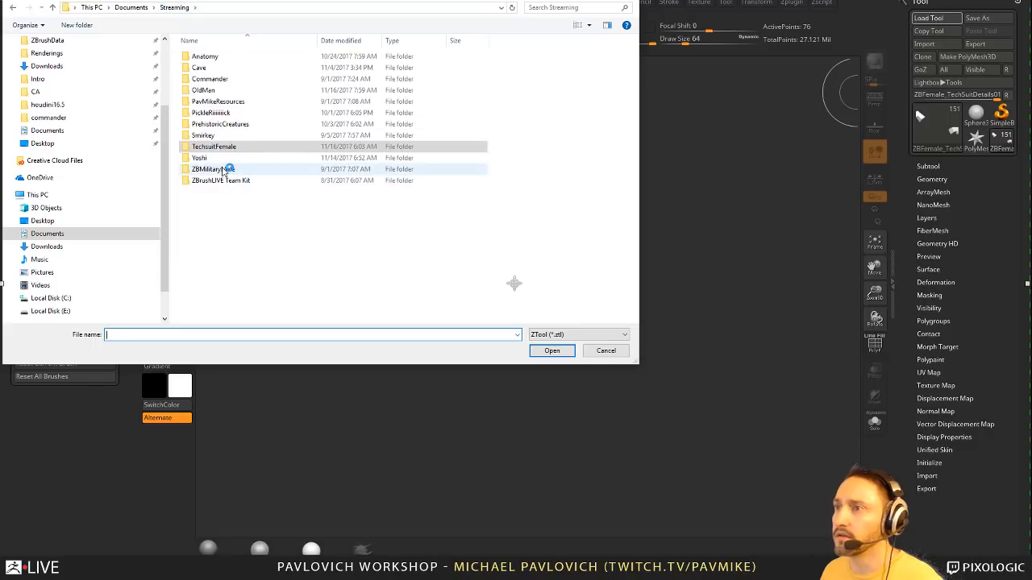
double_click(213, 169)
double_click(224, 72)
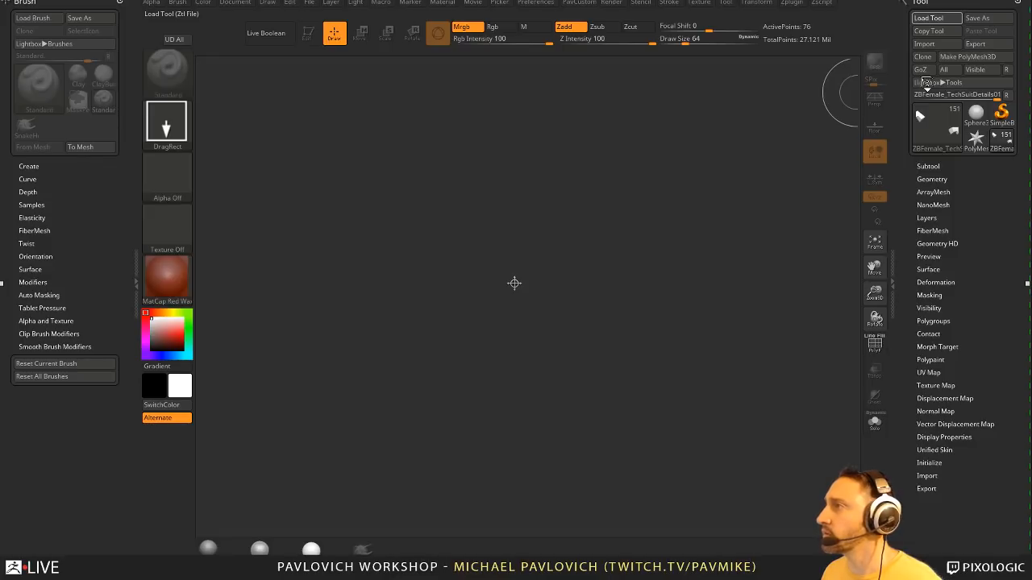
- Start loading another tool from the OldMan folder inside Streaming, with its files sorted by date modified
click(928, 18)
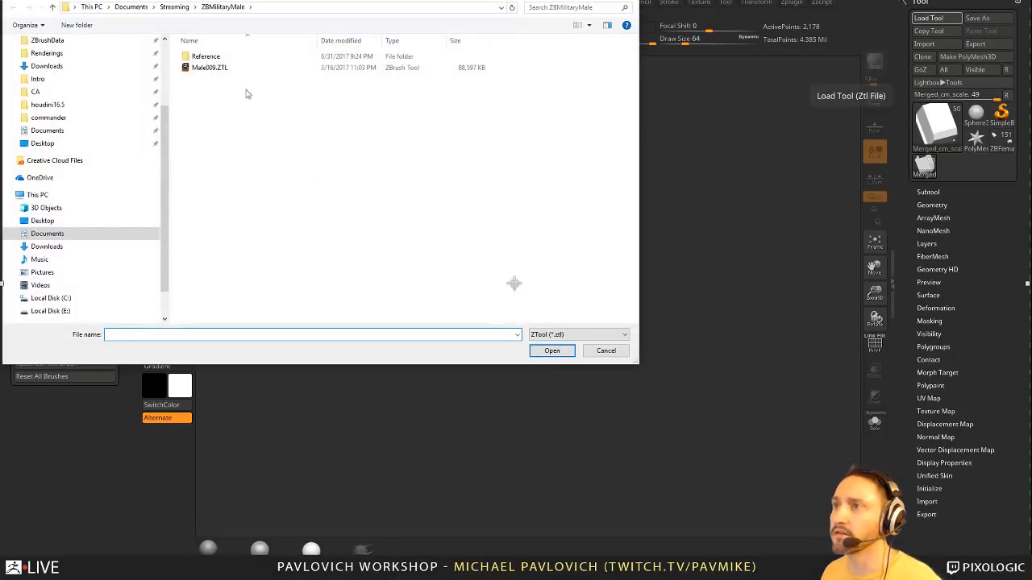
double_click(231, 91)
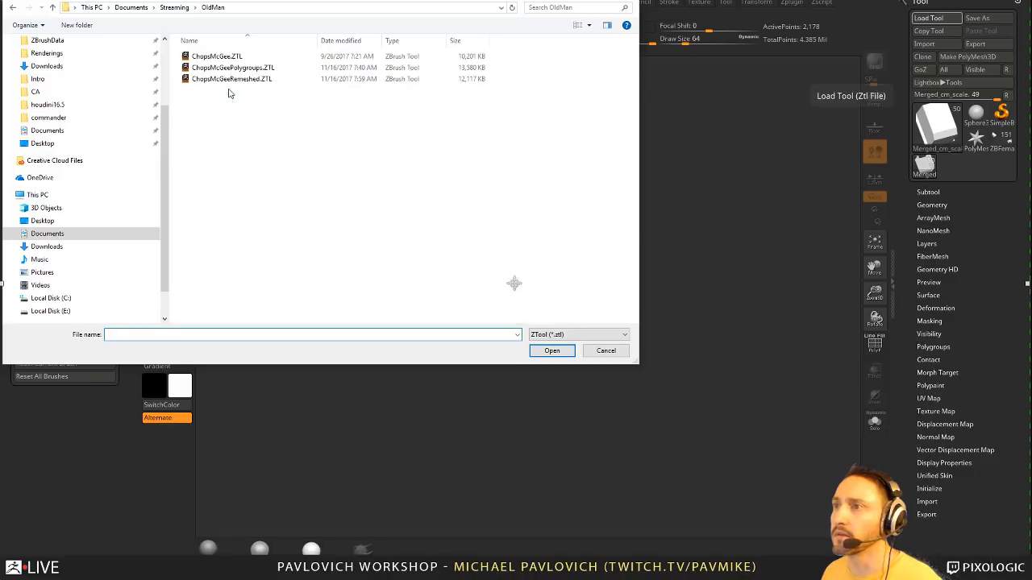
click(343, 40)
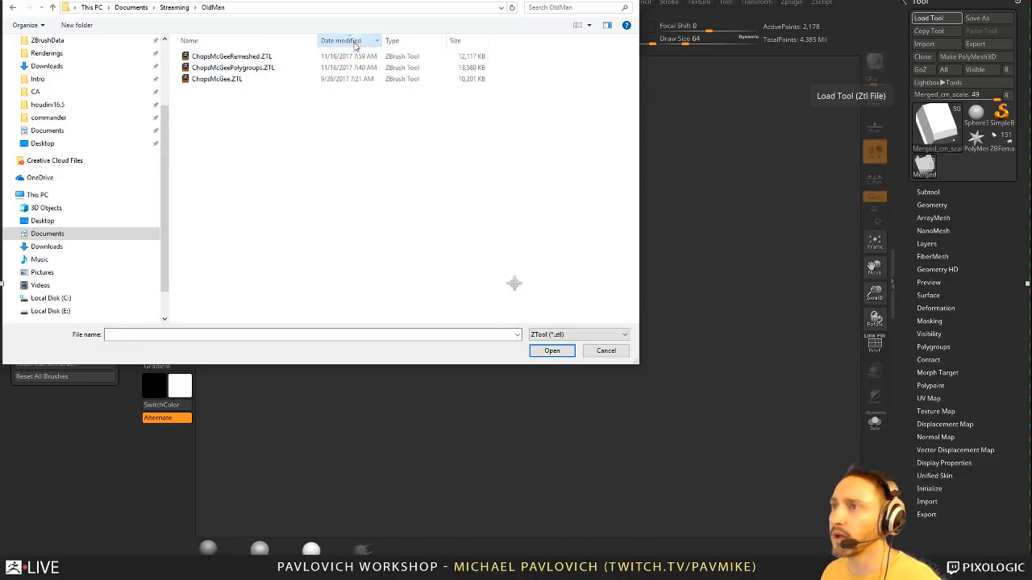
- Load ChopsMcGeeRemeshed.ZTL and browse to the Smirkey folder under Streaming to load another tool
double_click(230, 56)
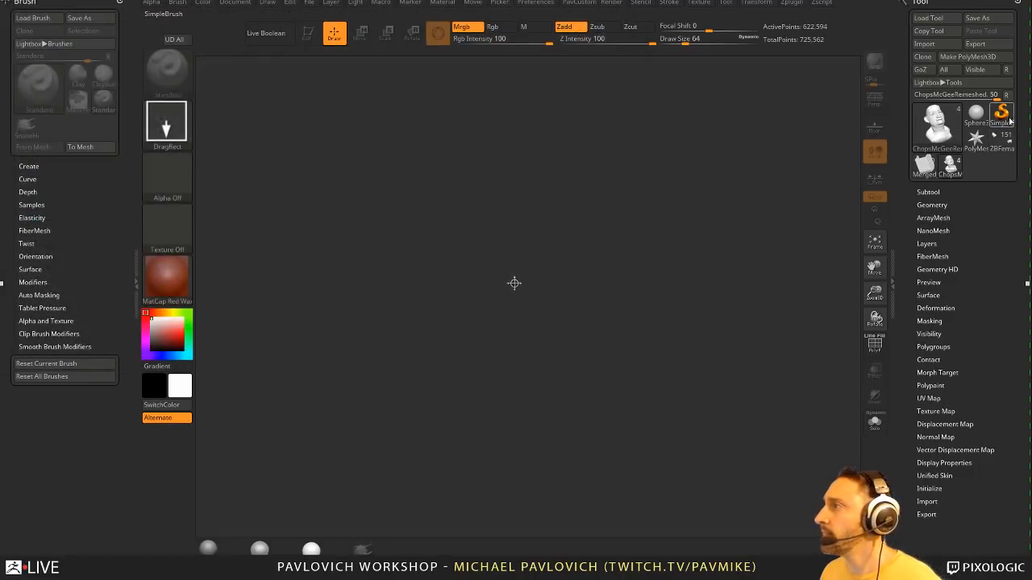
click(915, 19)
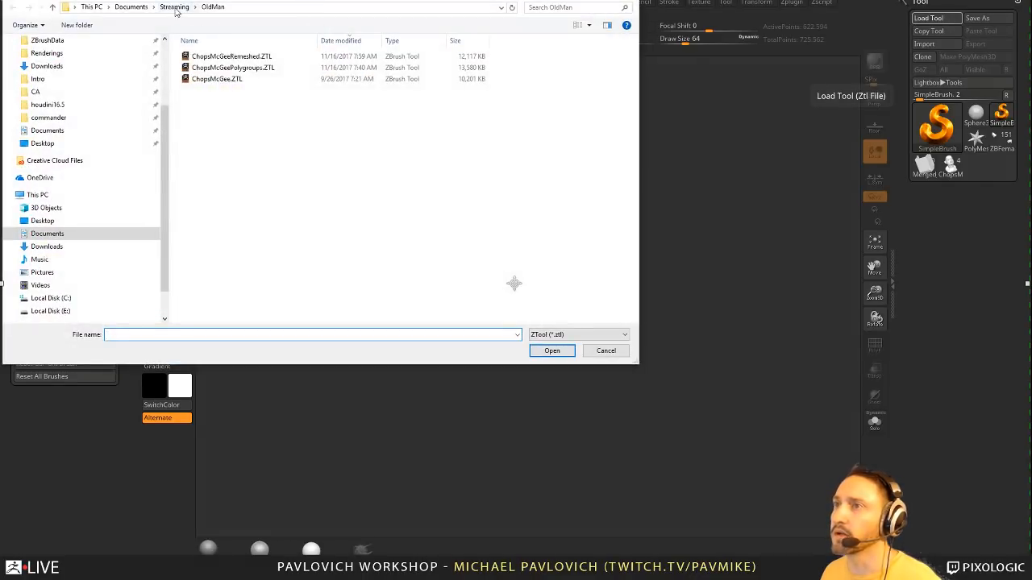
click(176, 7)
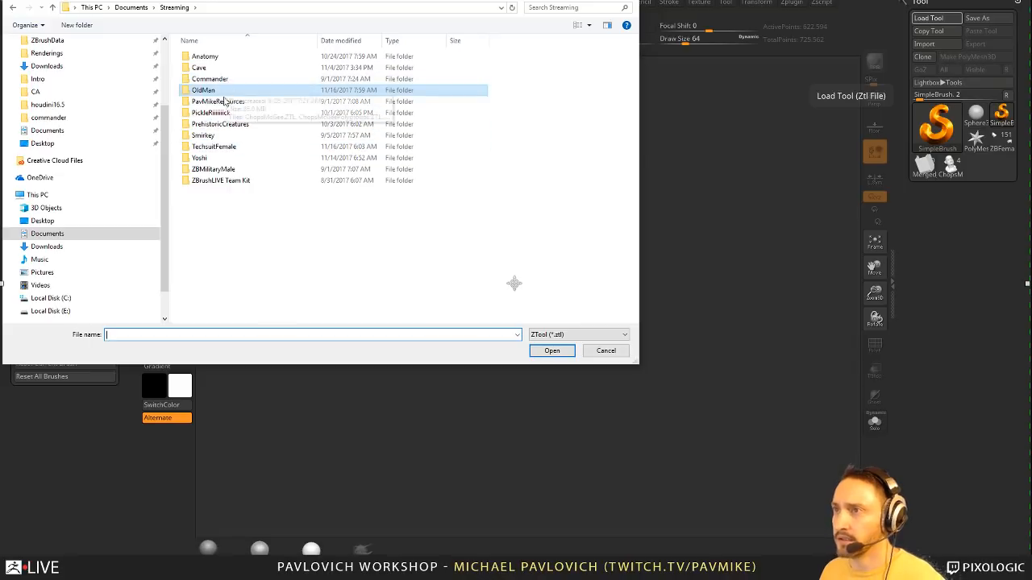
double_click(225, 137)
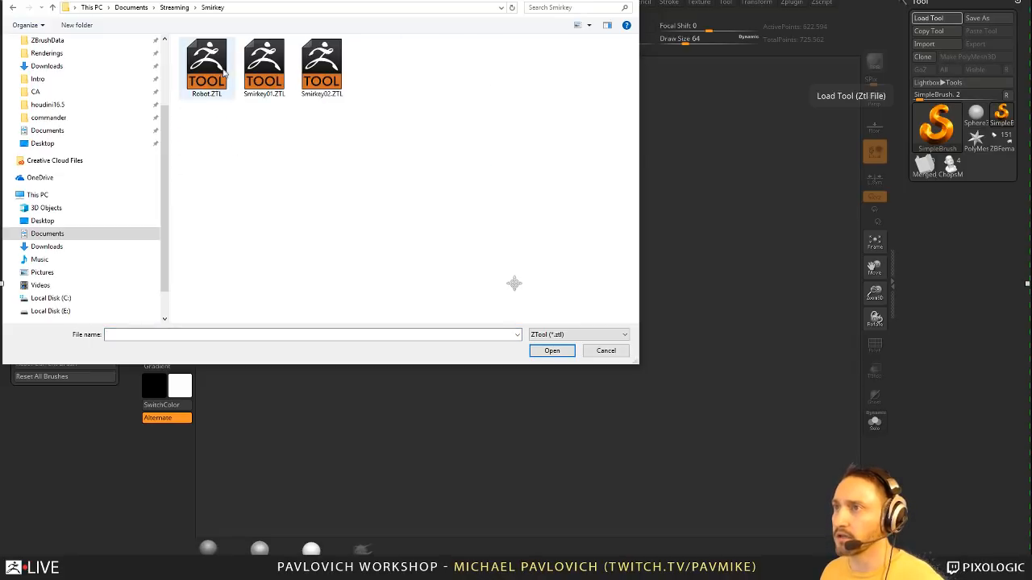
- List the Smirkey folder's files in the Details view, sort them by date modified, and load the robot tool
right_click(527, 108)
mouse_move(484, 113)
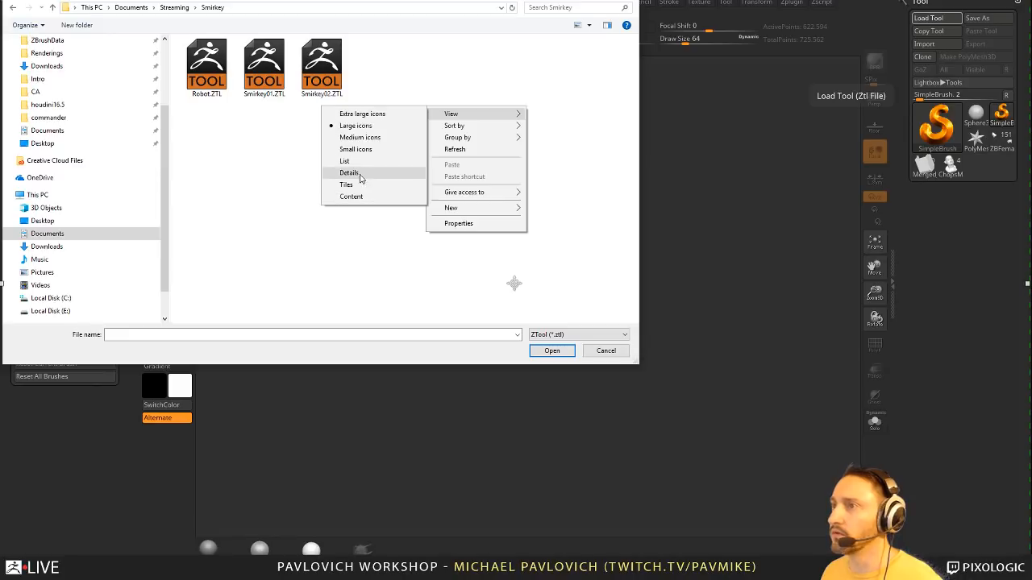
click(354, 173)
click(317, 48)
double_click(216, 57)
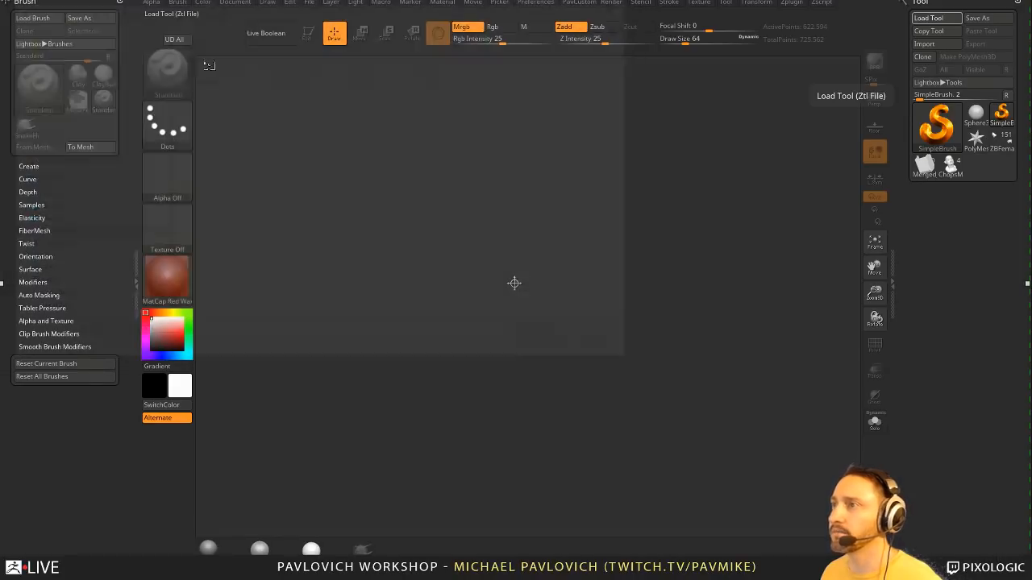
- Draw the robot on the canvas in Edit mode and give it the MatCap Gray material
drag(642, 318, 653, 476)
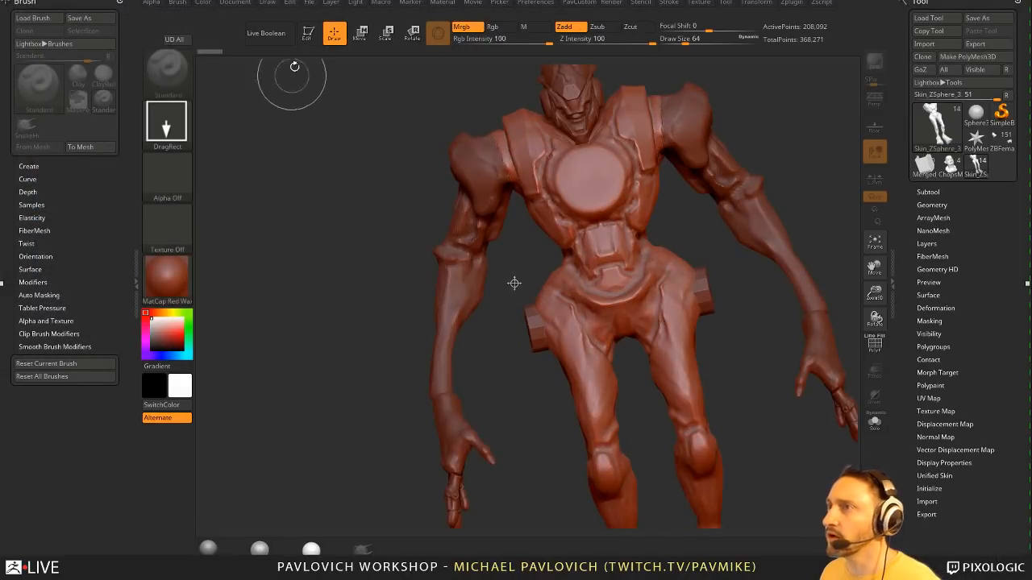
click(308, 33)
mouse_move(309, 150)
ctrl+right_down()
mouse_move(659, 155)
mouse_move(592, 242)
ctrl+right_up()
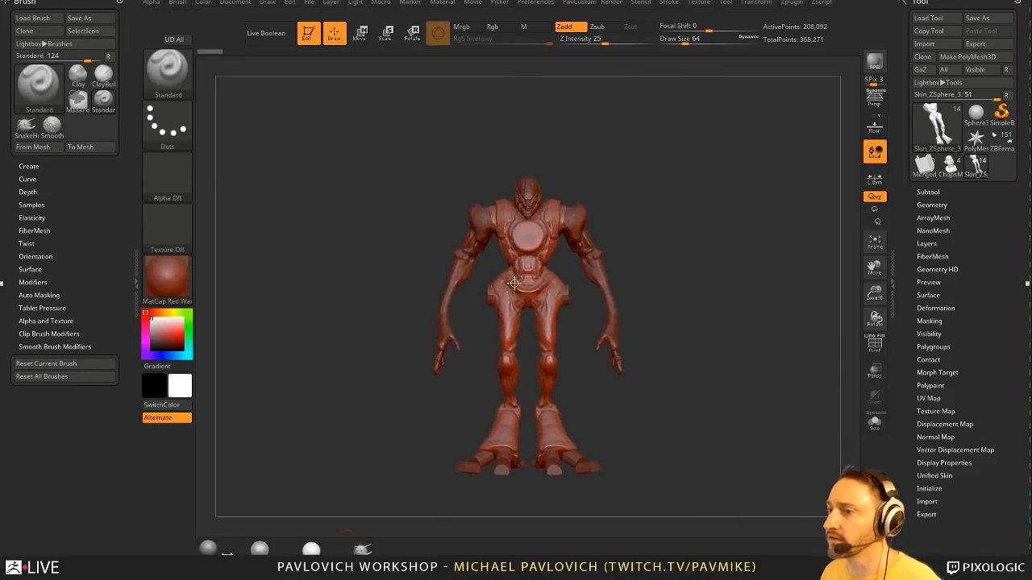
right_drag(728, 384, 727, 380)
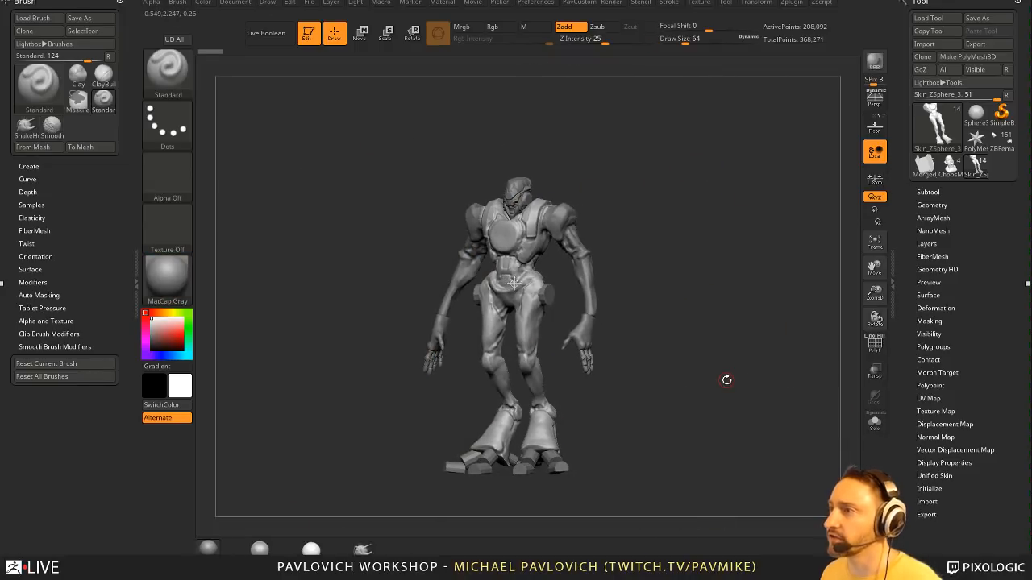
- Enlarge the robot in the view and set the brush draw size to 124
mouse_move(683, 204)
right_down()
mouse_move(605, 202)
mouse_move(688, 178)
mouse_move(670, 225)
mouse_move(701, 228)
mouse_move(682, 230)
right_up()
key(s)
click(680, 222)
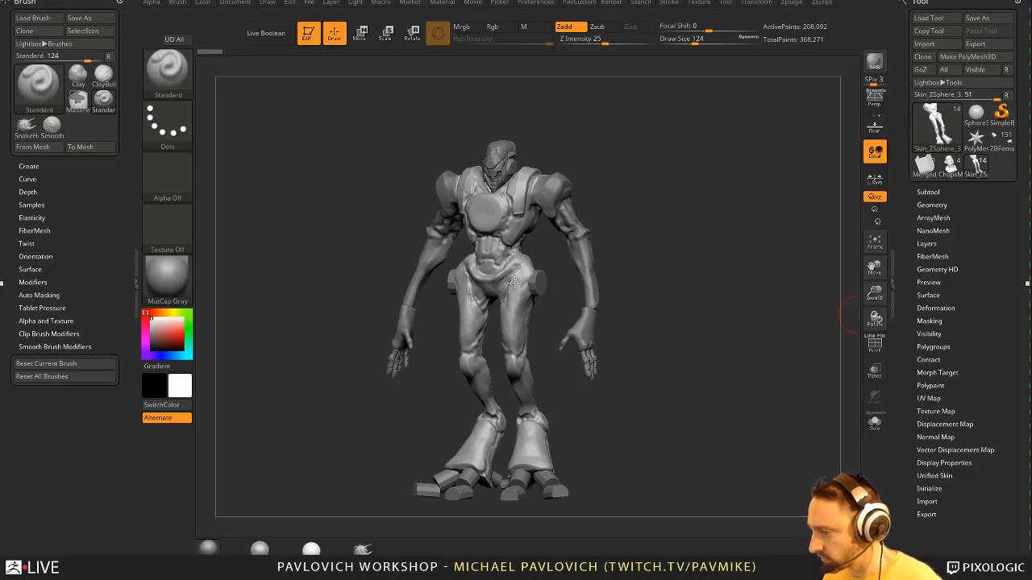
- Switch to the browser and open the playlists of the Pixologic YouTube channel
key(alt+Tab)
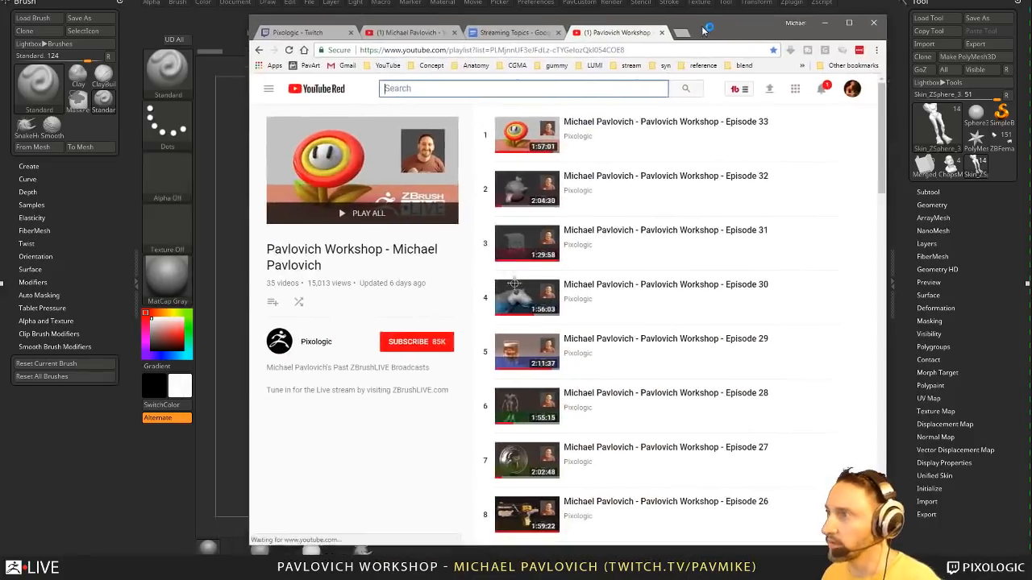
click(321, 335)
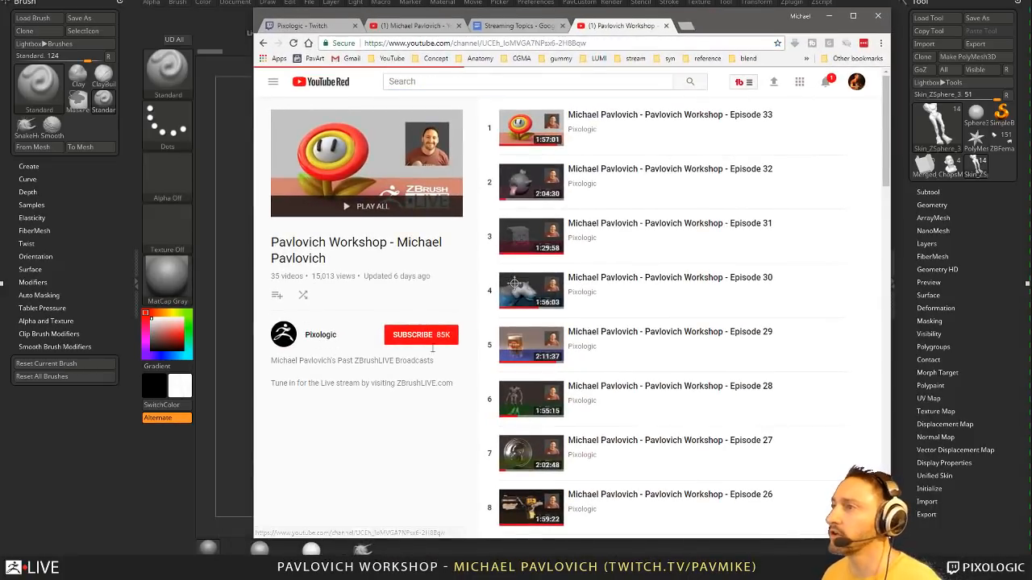
click(463, 265)
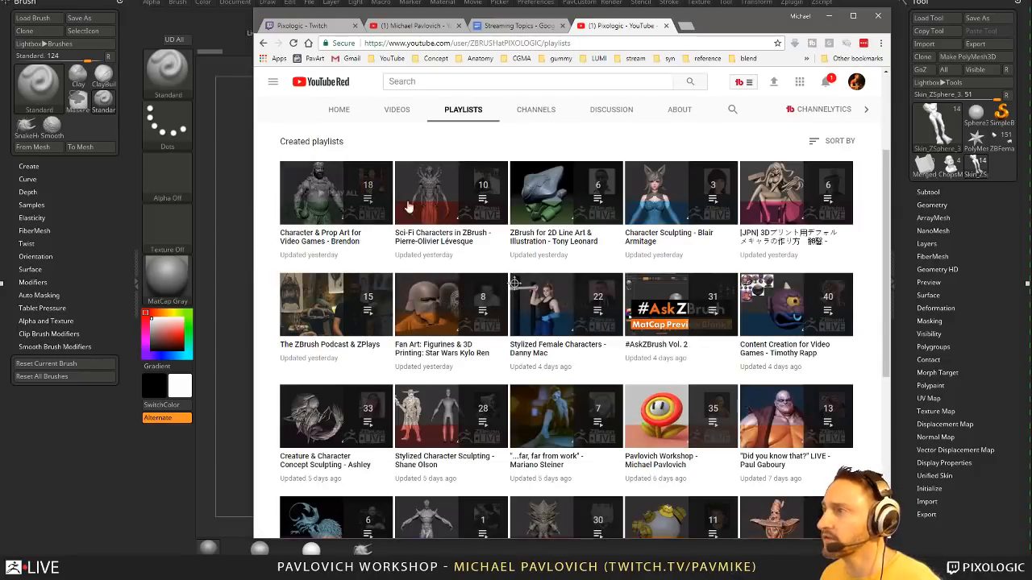
- Look through the created playlists on the Pixologic channel
scroll(523, 397, down, 2)
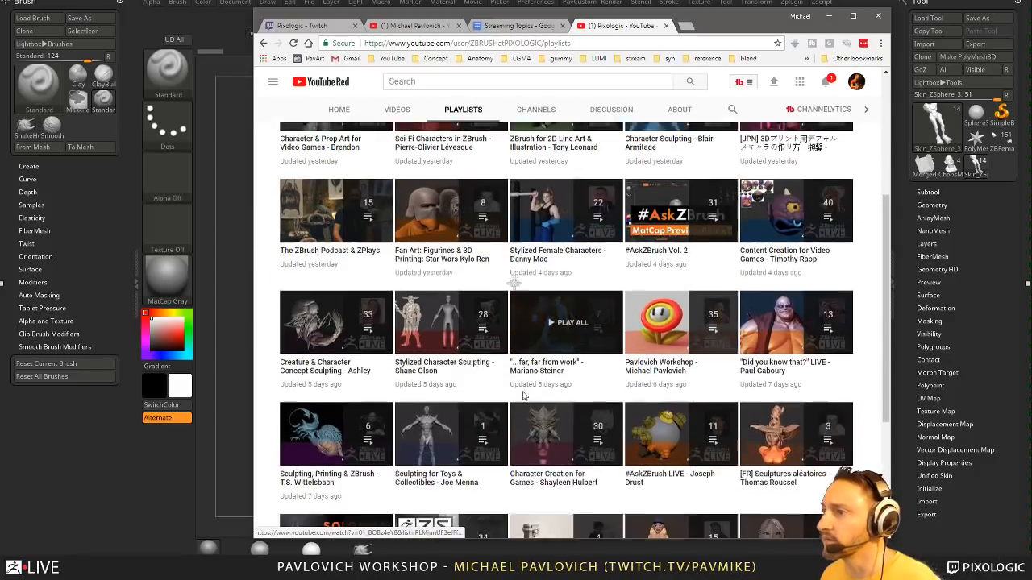
scroll(523, 396, down, 4)
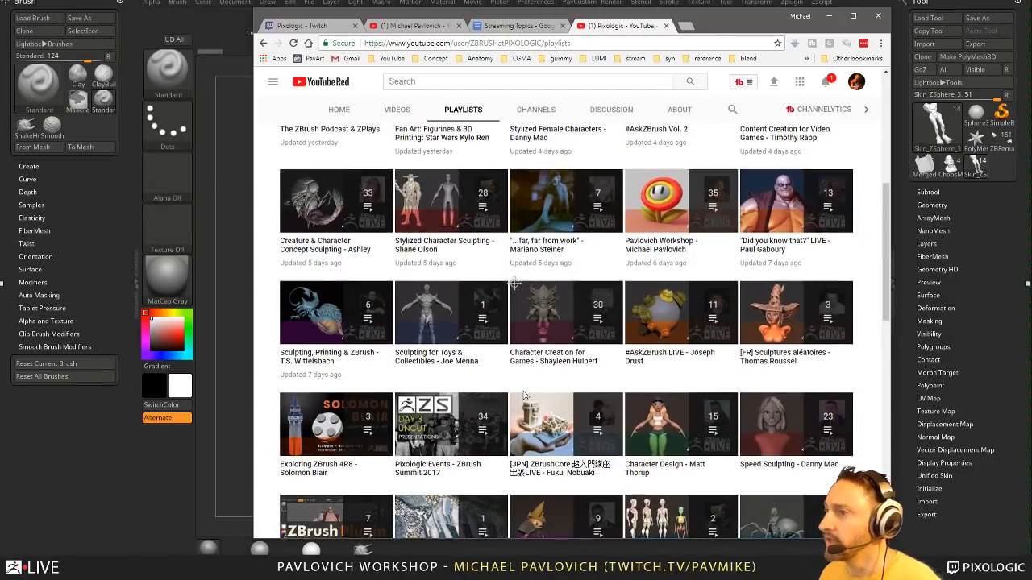
scroll(523, 396, down, 3)
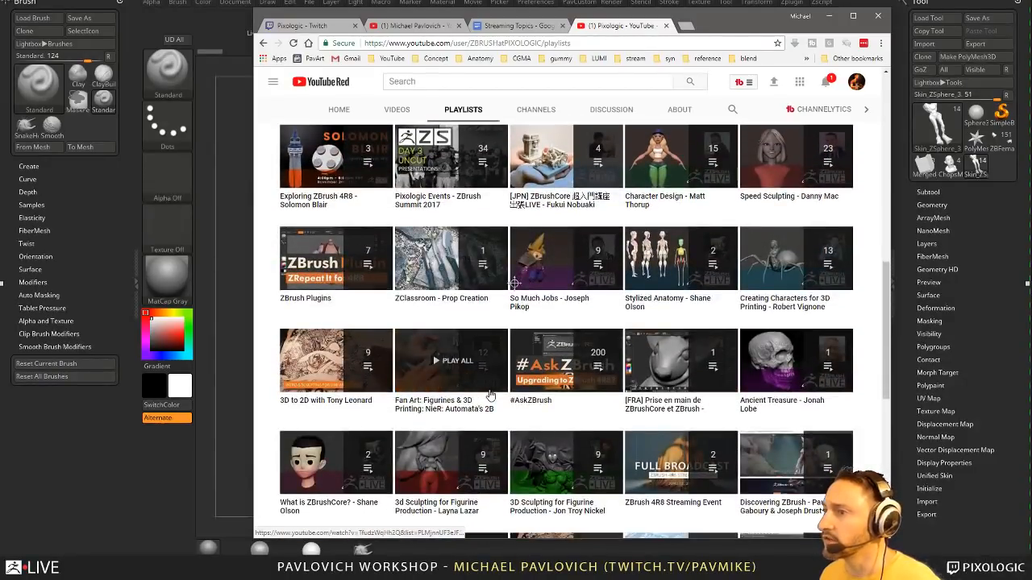
scroll(490, 395, down, 5)
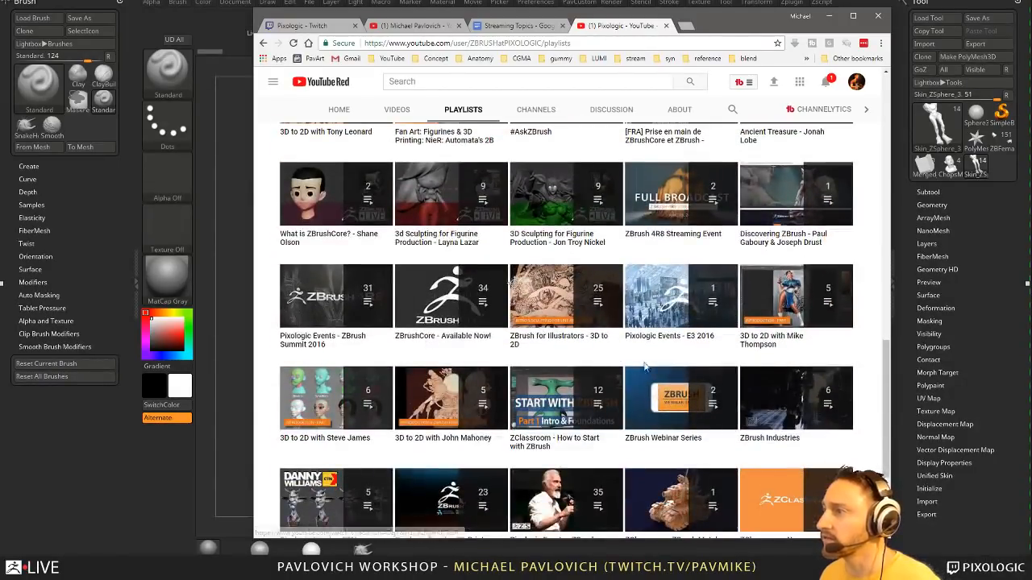
scroll(645, 367, down, 2)
scroll(518, 290, up, 10)
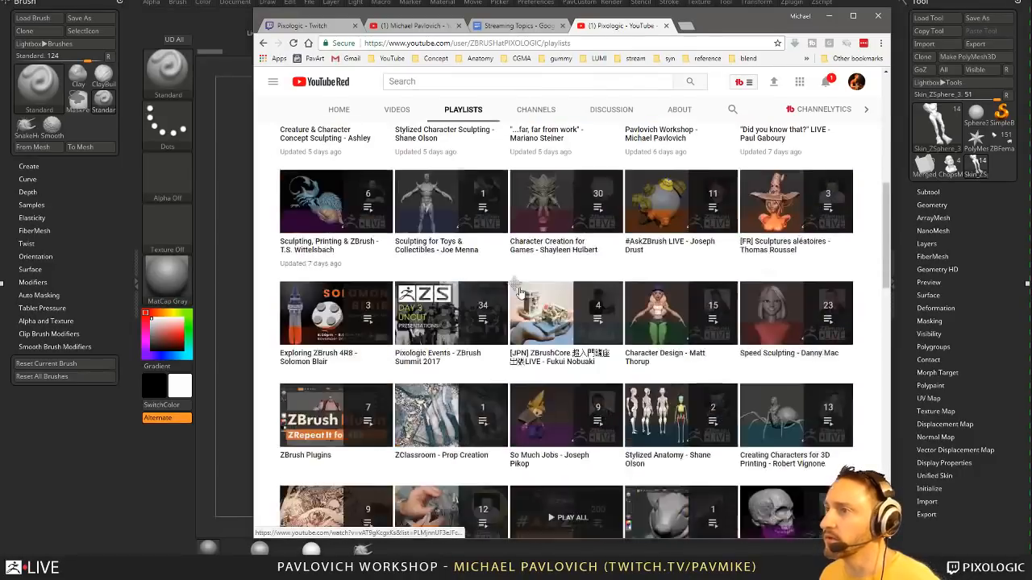
scroll(516, 287, up, 3)
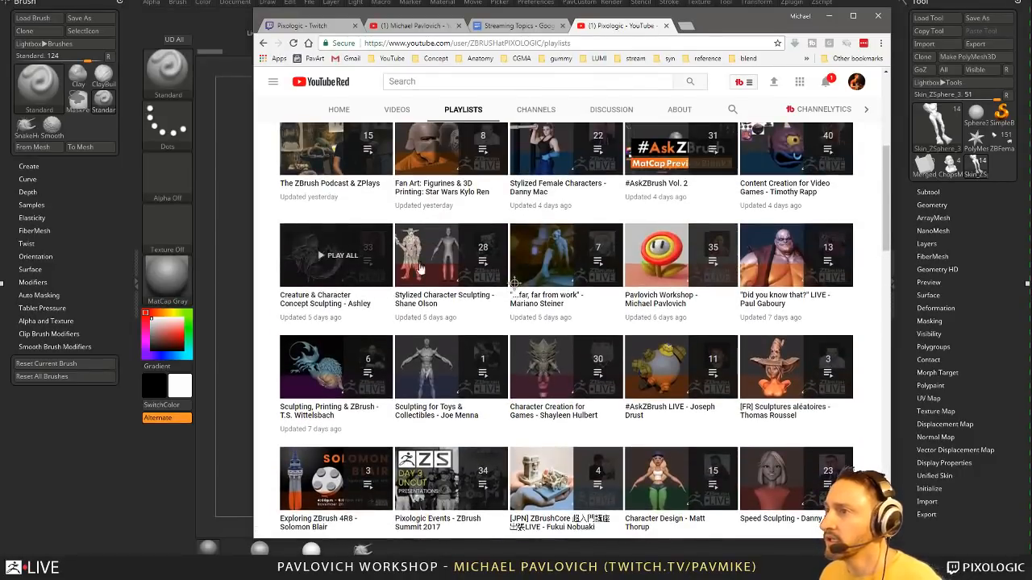
scroll(427, 268, up, 2)
scroll(466, 266, up, 2)
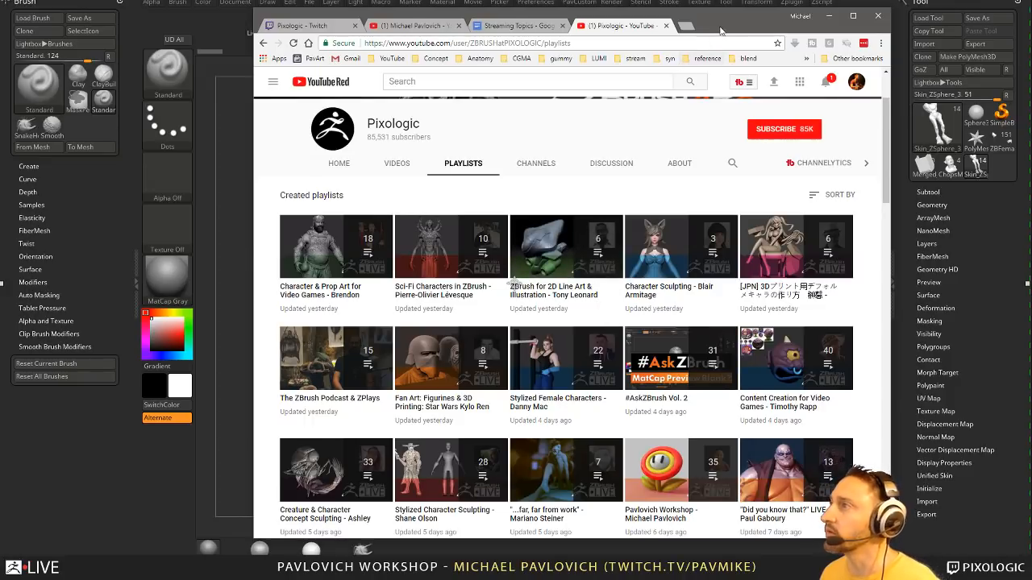
- Return to ZBrush and view the ChopsMcGee head tool in place of the robot
key(alt+Tab)
drag(717, 340, 700, 316)
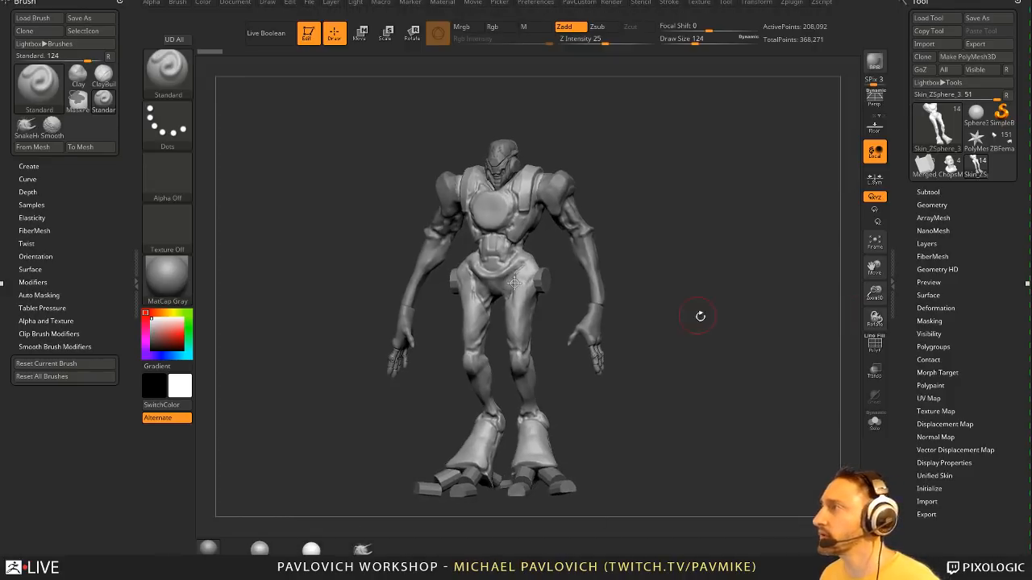
click(956, 175)
drag(695, 224, 745, 222)
- Switch to the merged soldier tool, make all its subtools visible, and select a subtool on the figure's torso
click(915, 175)
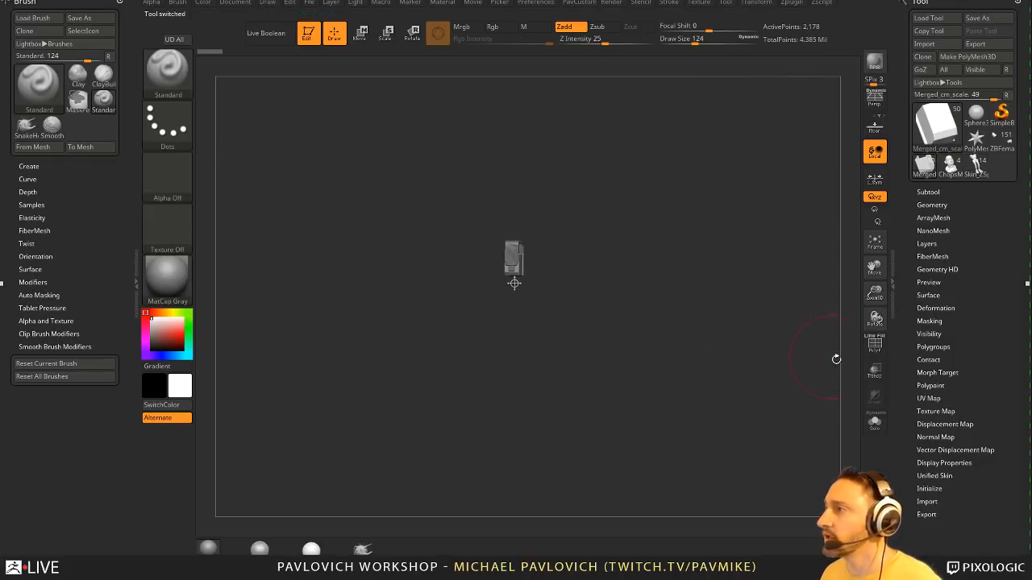
shift+click(928, 193)
click(997, 216)
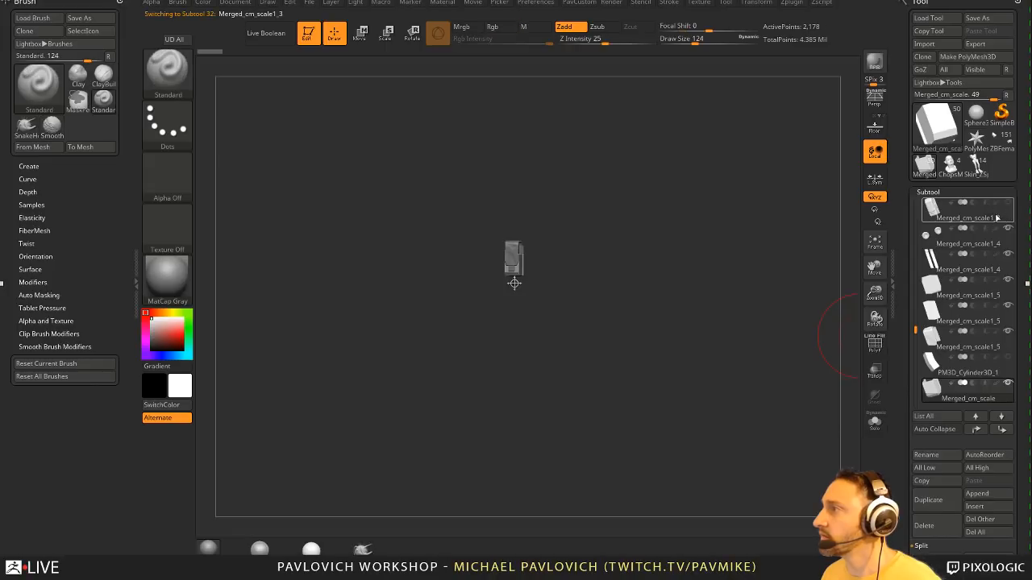
shift+click(1007, 203)
alt+drag(729, 223, 701, 524)
alt+click(499, 243)
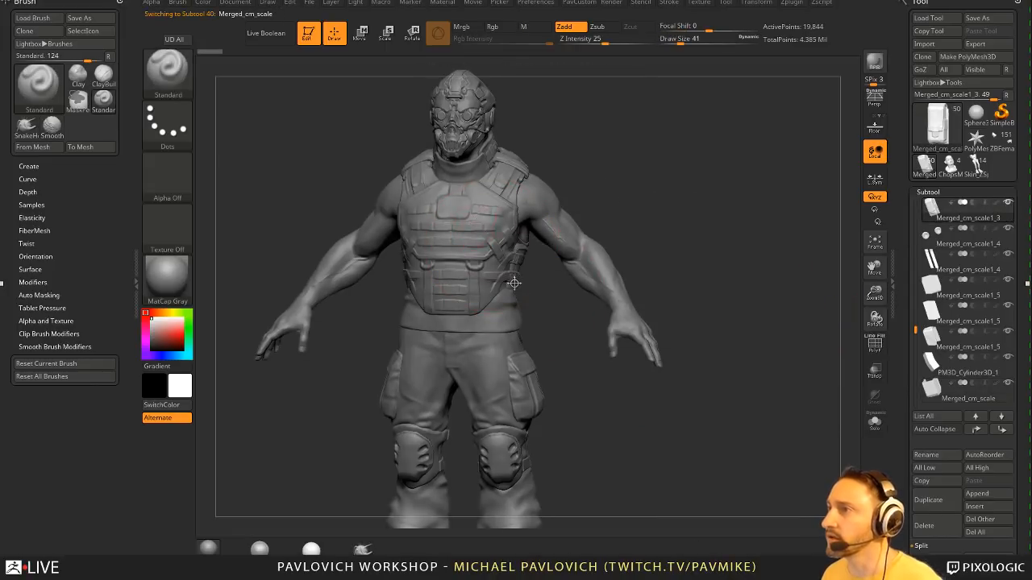
- Examine the soldier's masked head up close, making the helmet and then the mask the active subtool
alt+drag(687, 213, 629, 187)
alt+click(472, 249)
alt+drag(677, 250, 679, 308)
alt+drag(693, 216, 806, 142)
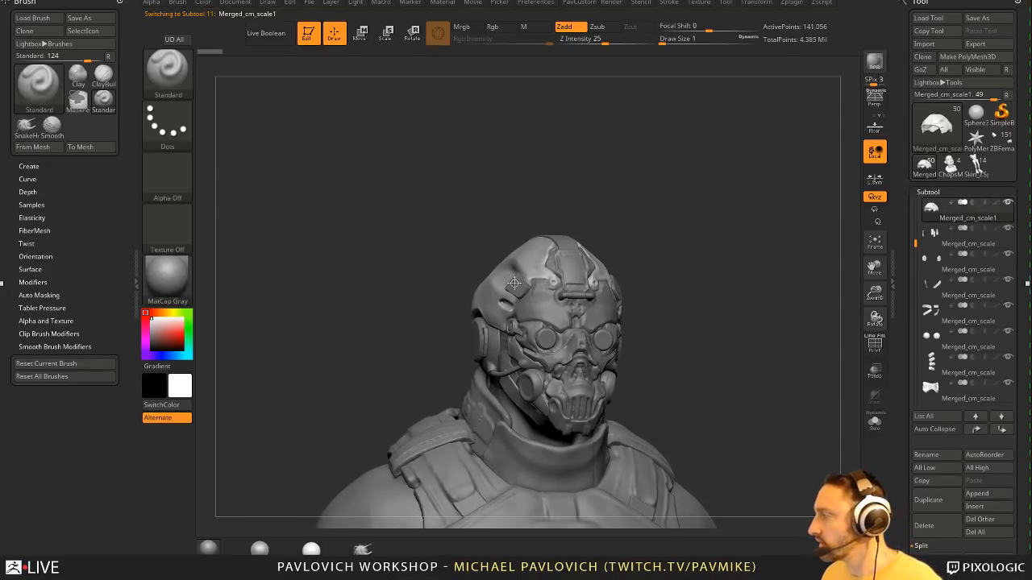
drag(716, 223, 742, 233)
alt+drag(742, 237, 707, 195)
alt+click(553, 256)
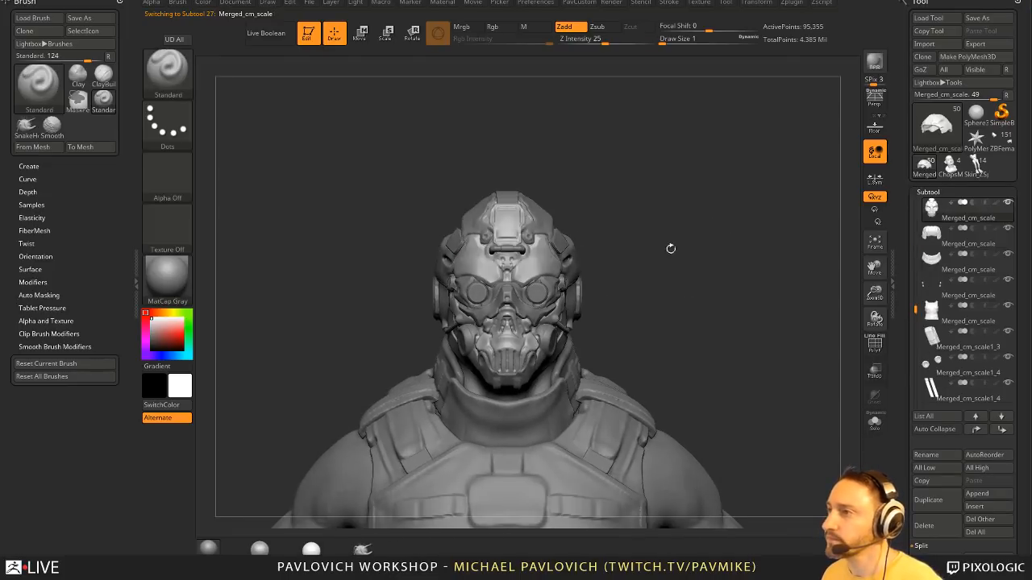
- Examine the soldier's legs and boots, selecting the small pouch at the feet and the Merged_cm_scale1_4 subtool
drag(671, 248, 645, 247)
alt+drag(774, 249, 730, 76)
drag(750, 153, 761, 301)
alt+drag(761, 301, 687, 74)
drag(779, 442, 724, 250)
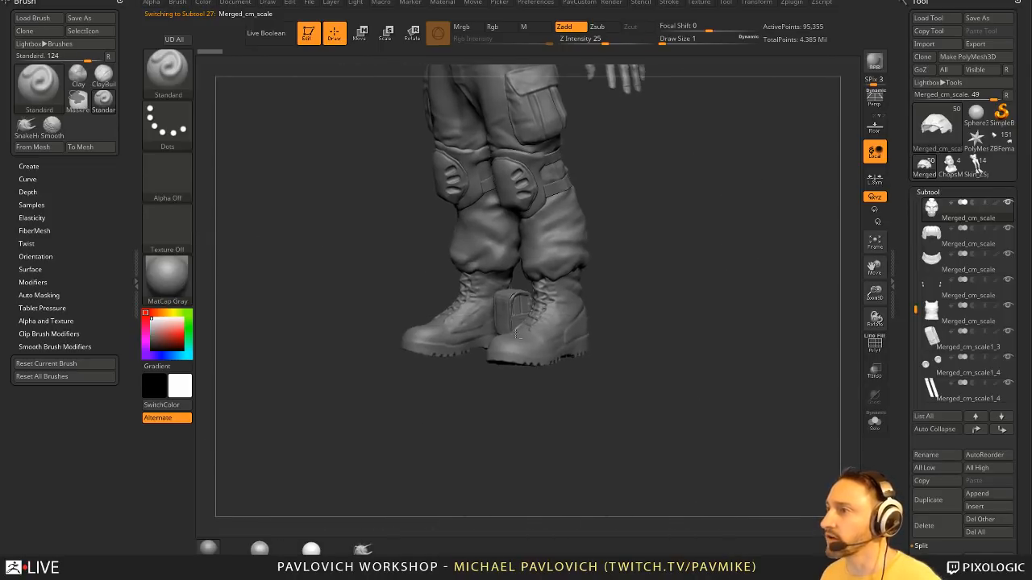
alt+click(516, 334)
drag(679, 292, 762, 330)
click(967, 246)
drag(762, 331, 715, 326)
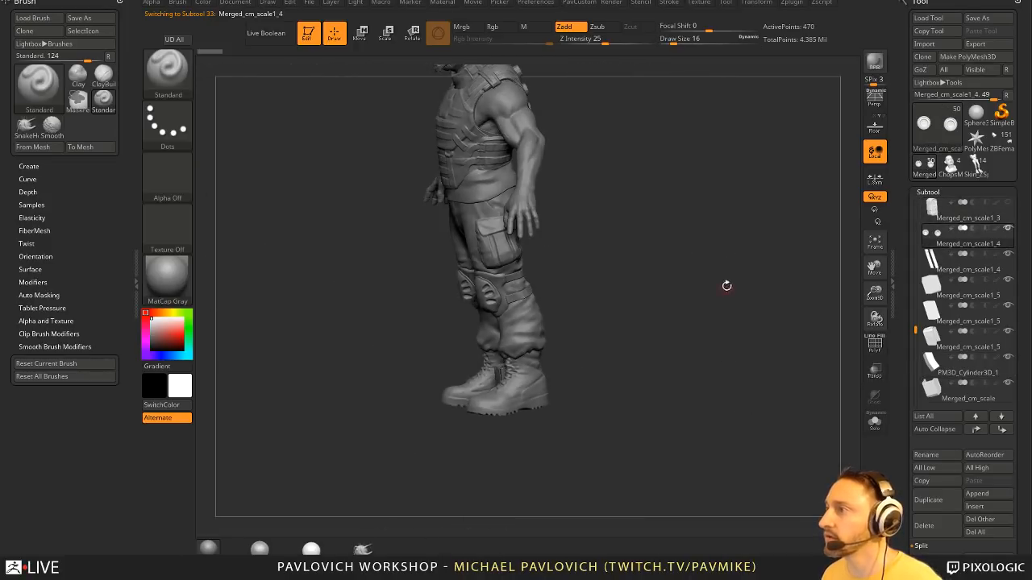
alt+drag(726, 285, 705, 354)
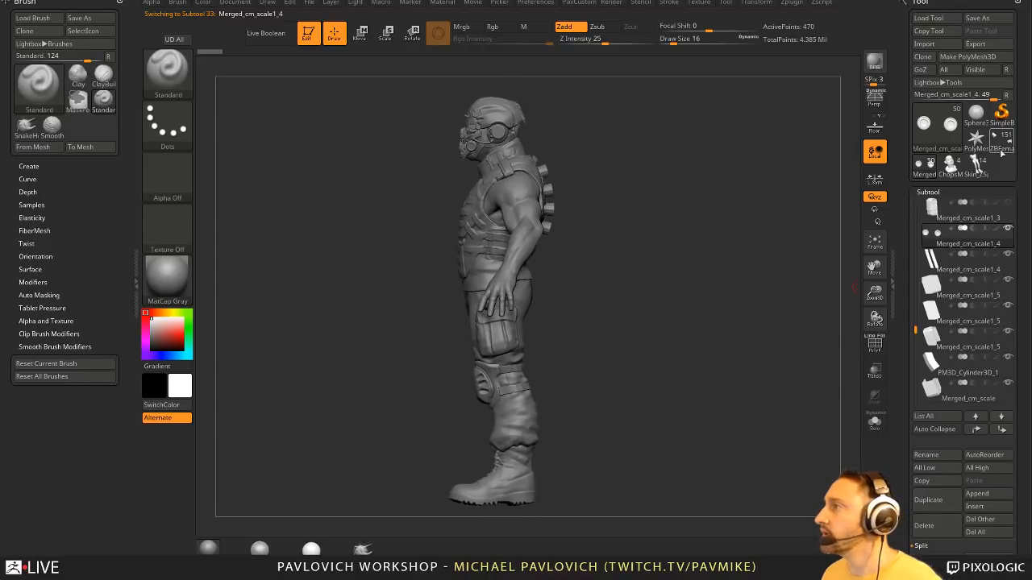
- Compare the soldier with the ZBFemale tech-suit tool, and delete all subtools of the soldier tool
click(1002, 152)
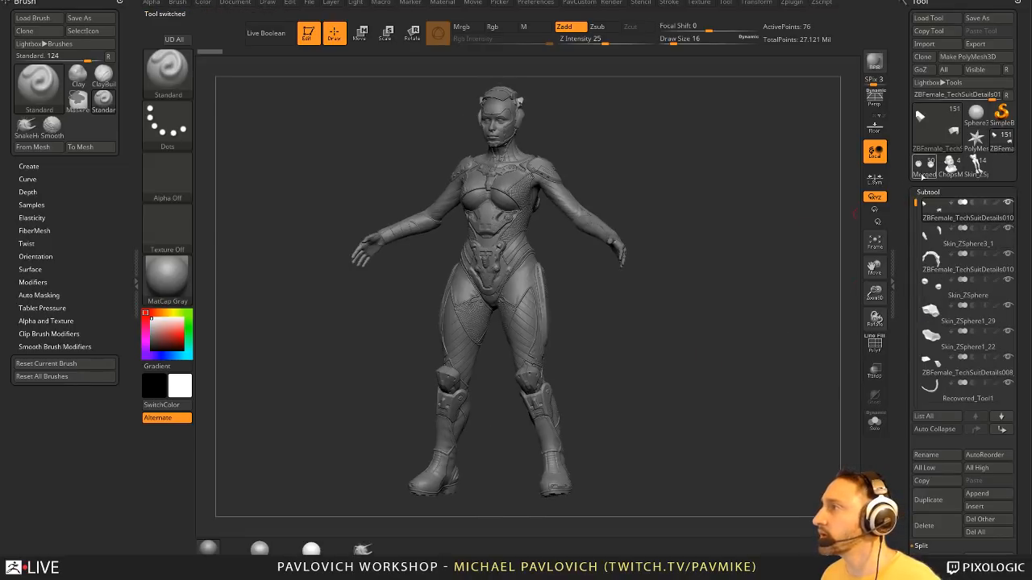
click(923, 165)
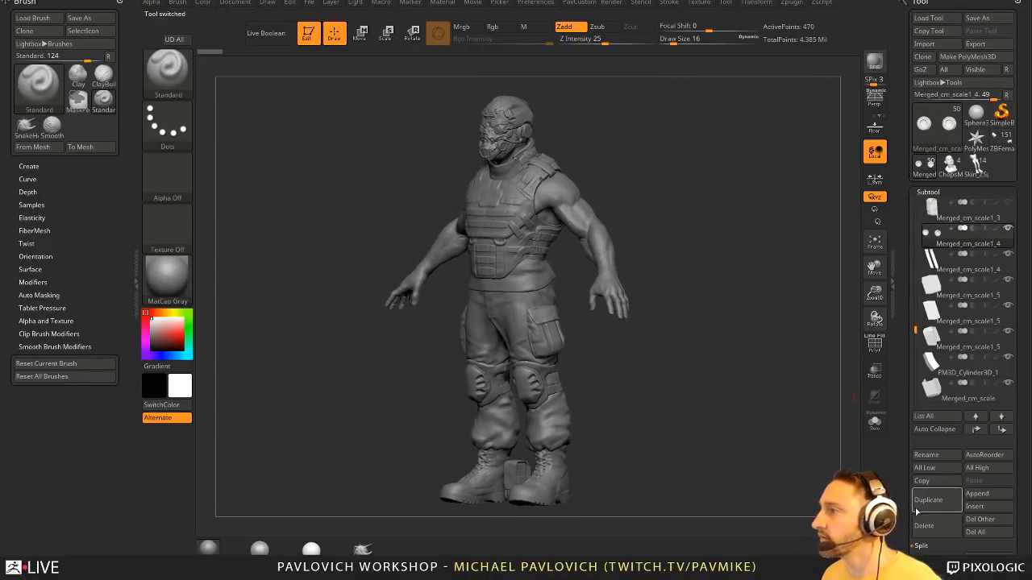
click(976, 533)
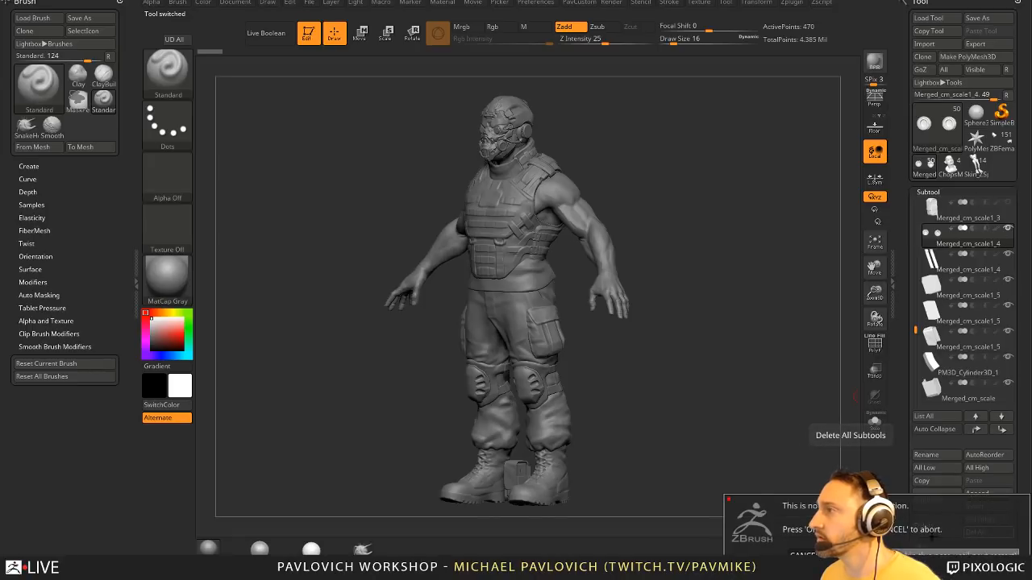
click(933, 552)
- Delete all subtools of the ChopsMcGee head tool and switch to the ZBFemale tech-suit tool
click(927, 167)
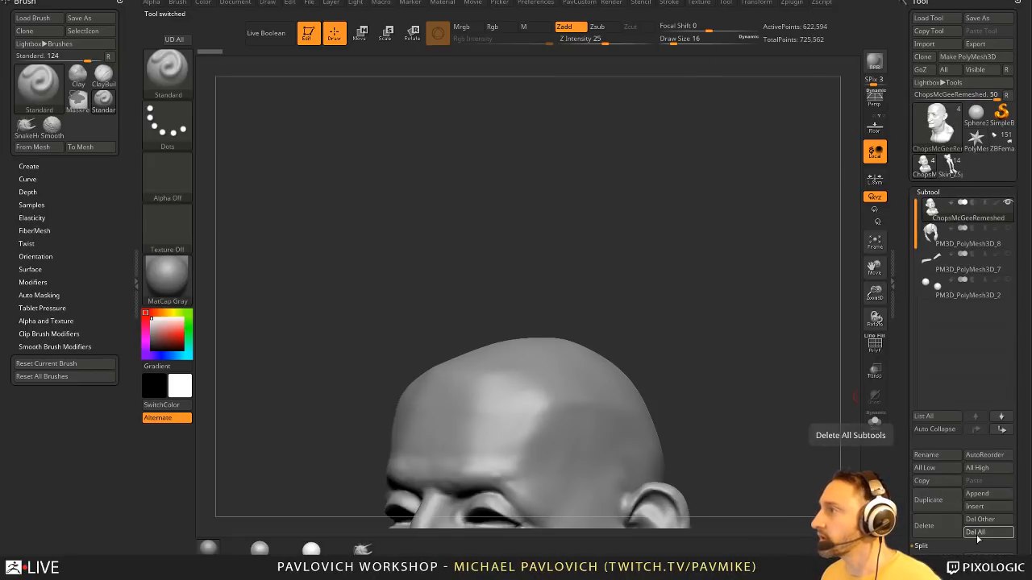
click(975, 137)
click(997, 147)
- View the tech-suit figure from the front and set the brush draw size to 68
drag(750, 221, 716, 254)
mouse_move(590, 227)
mouse_down()
mouse_move(574, 233)
mouse_move(598, 237)
mouse_move(621, 281)
mouse_move(619, 242)
mouse_up()
key(s)
key(s)
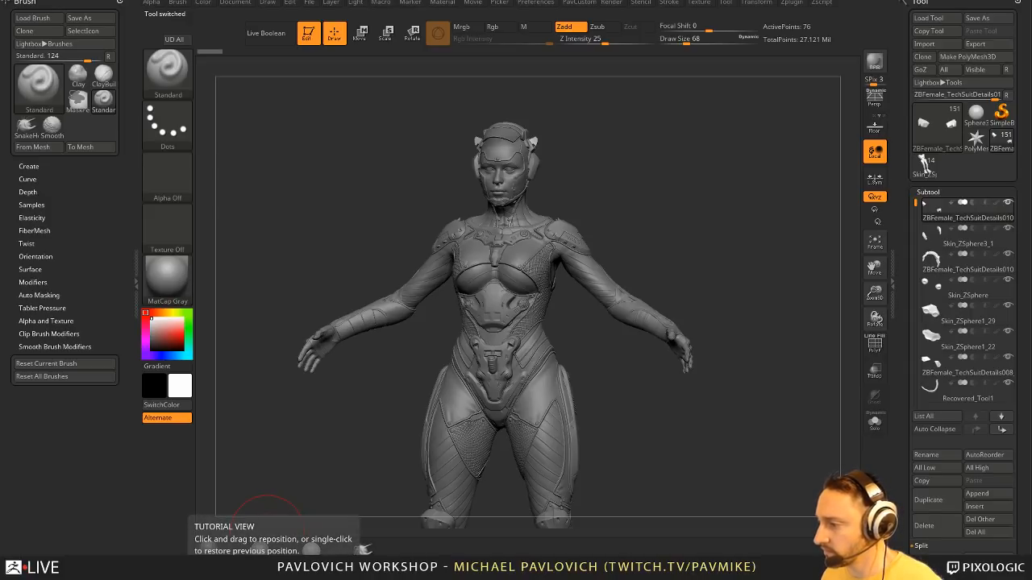
- Select the tech-suit figure's head as the active subtool with a draw size of 9 and inspect it from the side
mouse_move(630, 172)
mouse_down()
mouse_move(670, 162)
mouse_move(680, 228)
mouse_move(582, 224)
mouse_up()
alt+drag(710, 403, 721, 215)
alt+drag(680, 172, 689, 290)
key(s)
mouse_move(694, 178)
mouse_down()
mouse_move(684, 178)
mouse_move(693, 250)
mouse_move(659, 255)
mouse_move(664, 298)
mouse_move(675, 306)
mouse_move(515, 308)
mouse_up()
alt+click(528, 284)
key(s)
drag(709, 268, 625, 272)
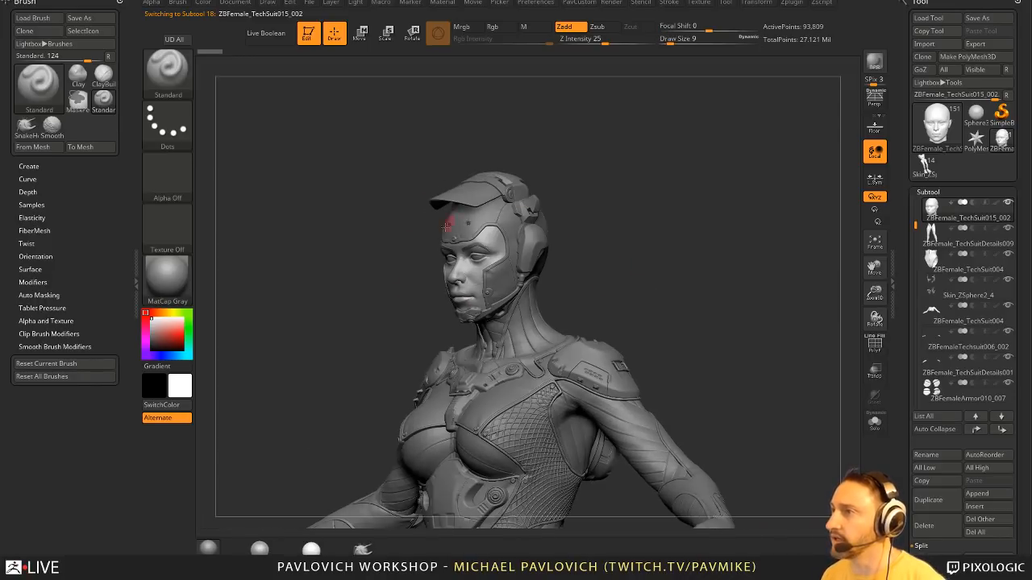
- Move the chin-guard subtools TechSuitDetails006, Skin_ZSphere1_29 and TechSuitDetails008_001 to the top of the subtool list and check the Edit preferences
drag(694, 289, 668, 287)
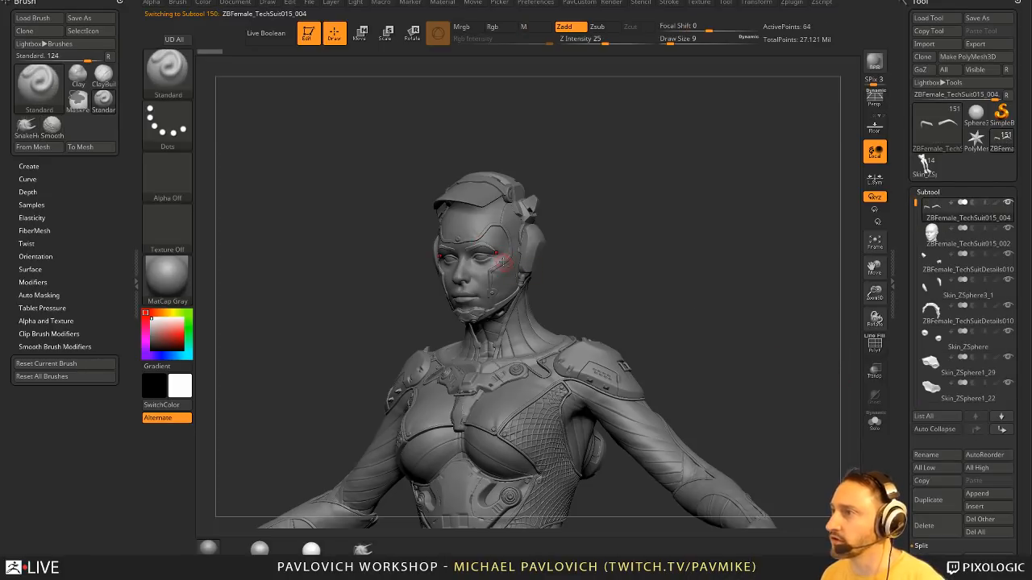
alt+click(481, 321)
drag(783, 323, 500, 323)
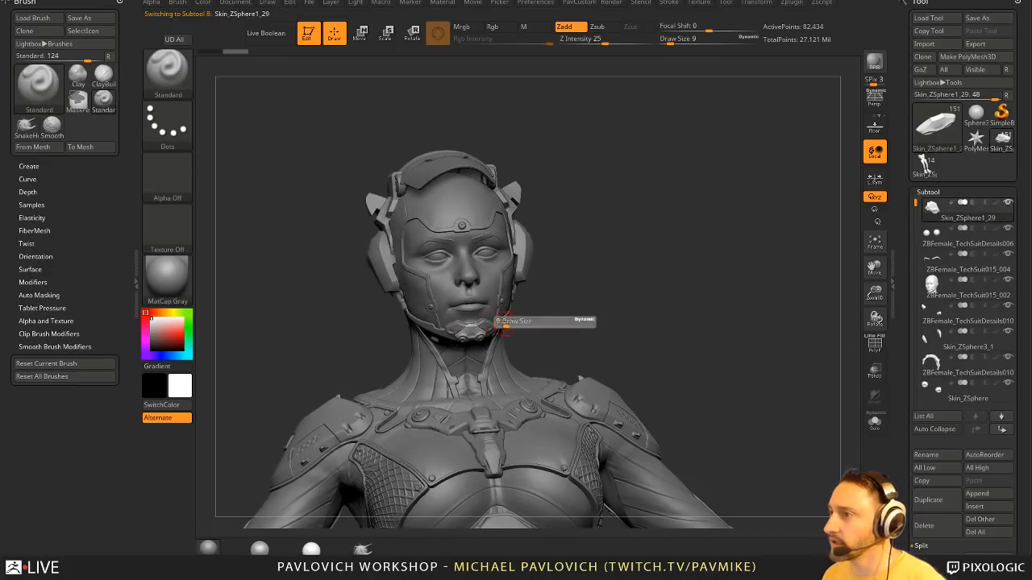
alt+click(488, 324)
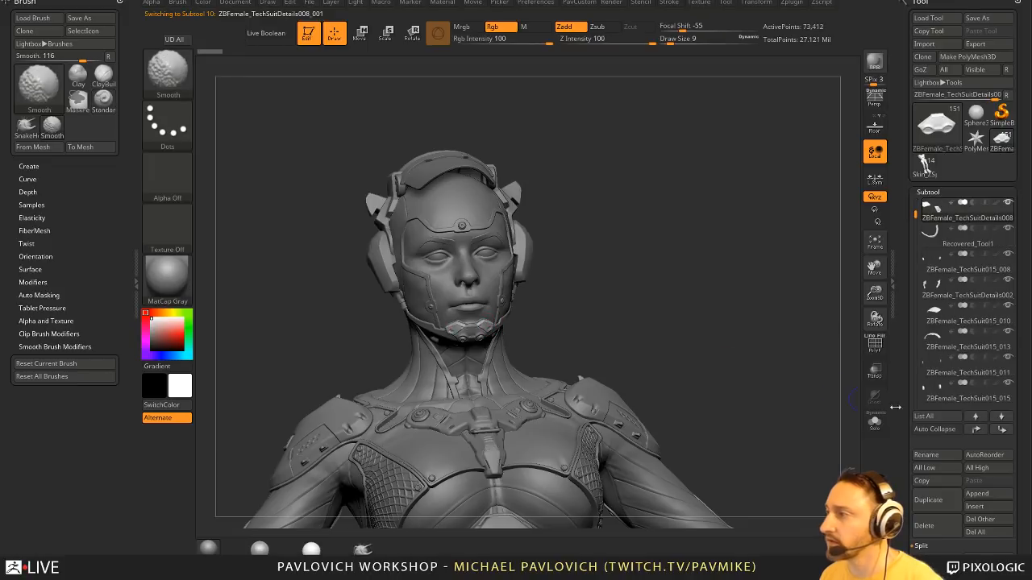
click(535, 4)
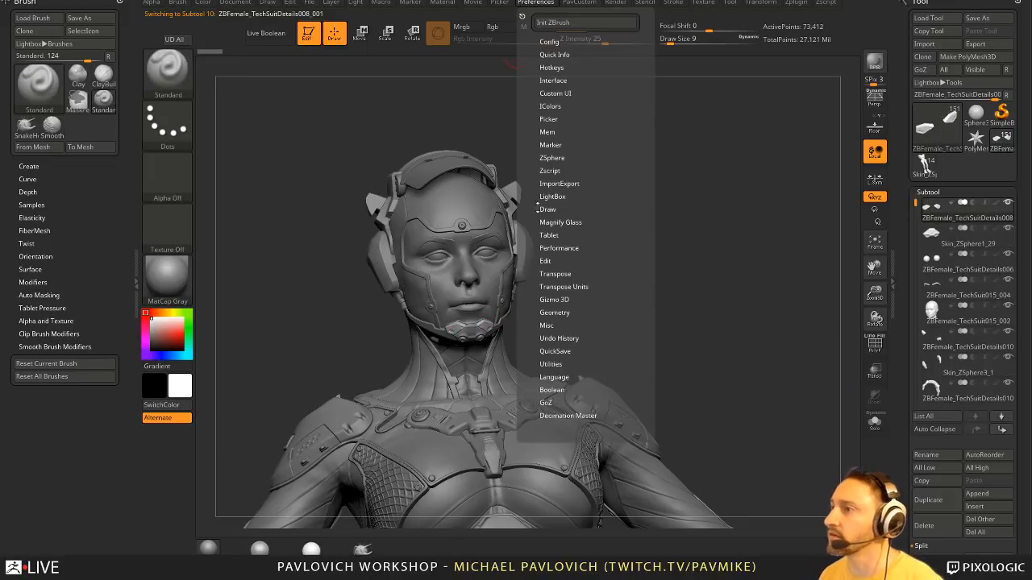
click(545, 260)
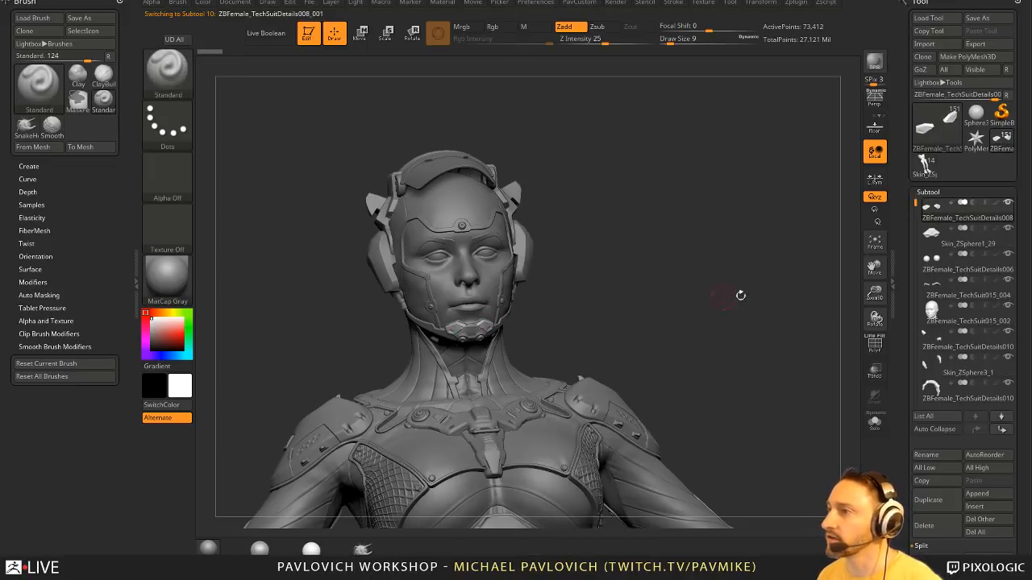
- Move the side neck panel ZBFemale_TechSuit004 and the neck trim ZBFemale_TechSuit005 to the top of the subtool list
drag(740, 295, 597, 357)
alt+click(596, 359)
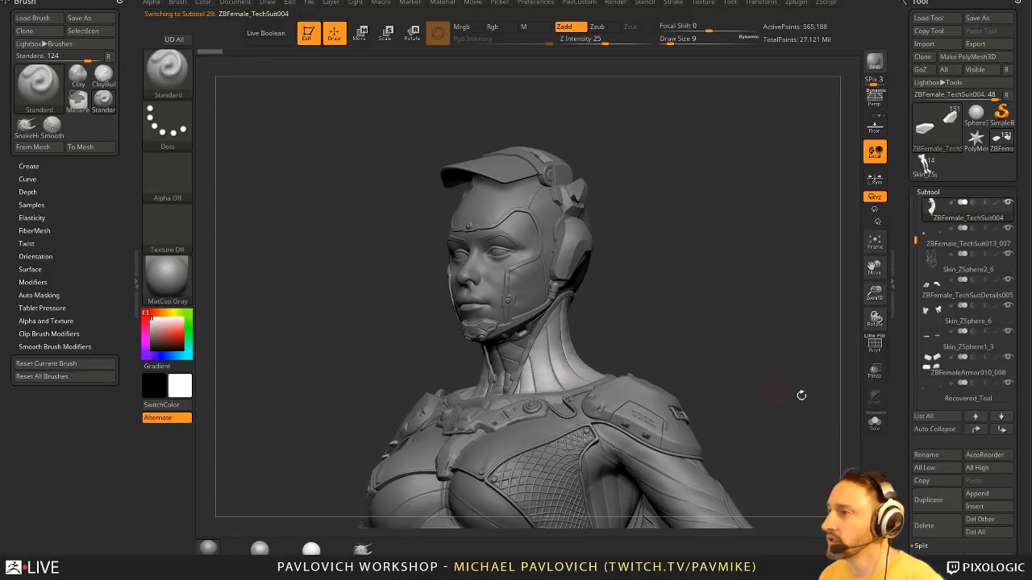
alt+click(529, 345)
shift+click(974, 429)
- Move the neck piece Skin_ZSphere1_7 and the front neck panel ZBFemale_TechSuit004 to the top of the subtool list
drag(706, 352, 623, 284)
alt+click(533, 320)
shift+click(975, 428)
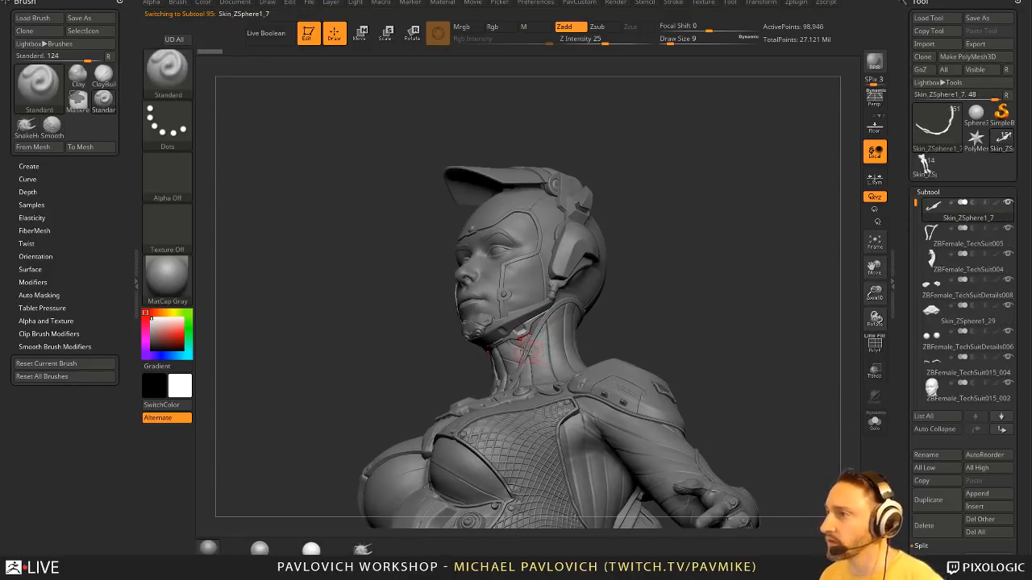
alt+click(523, 349)
shift+click(975, 429)
- Move the ear covers Skin_ZSphere3_1 and the helmet shell ZBFemale_TechSuit015_005 to the top of the subtool list
drag(736, 292, 621, 295)
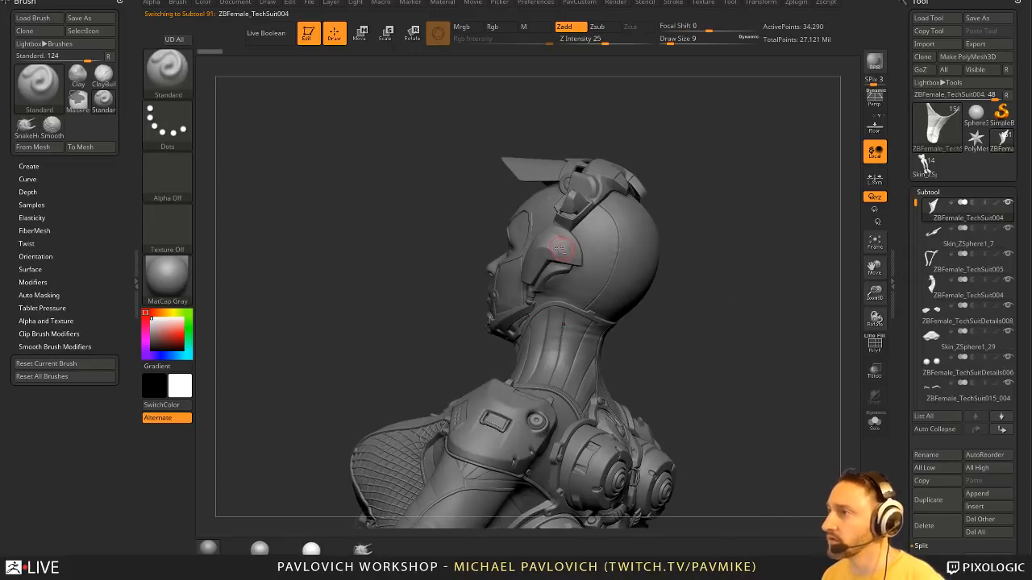
alt+click(569, 241)
shift+click(975, 428)
drag(747, 244, 558, 308)
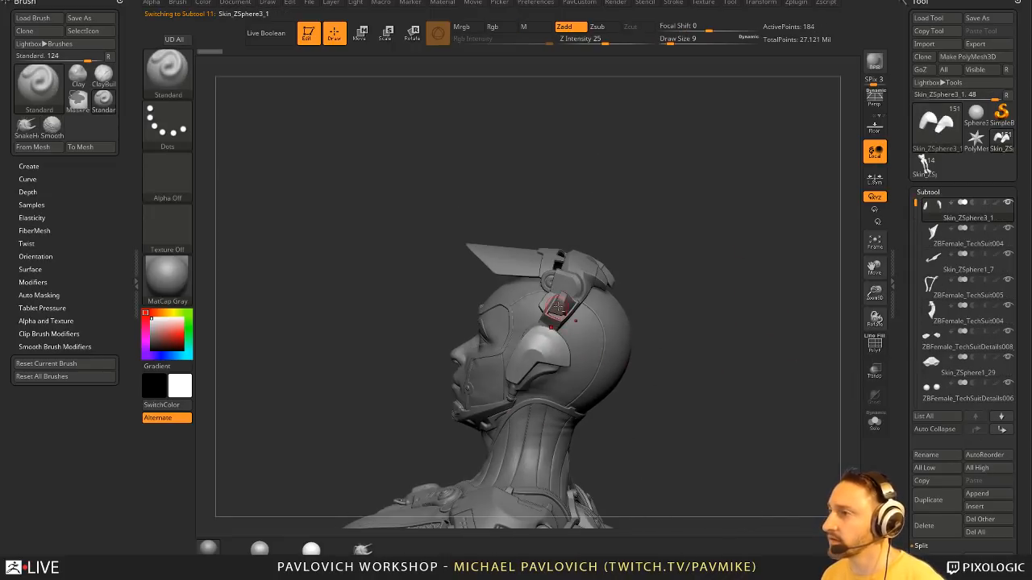
alt+click(583, 342)
drag(746, 374, 698, 373)
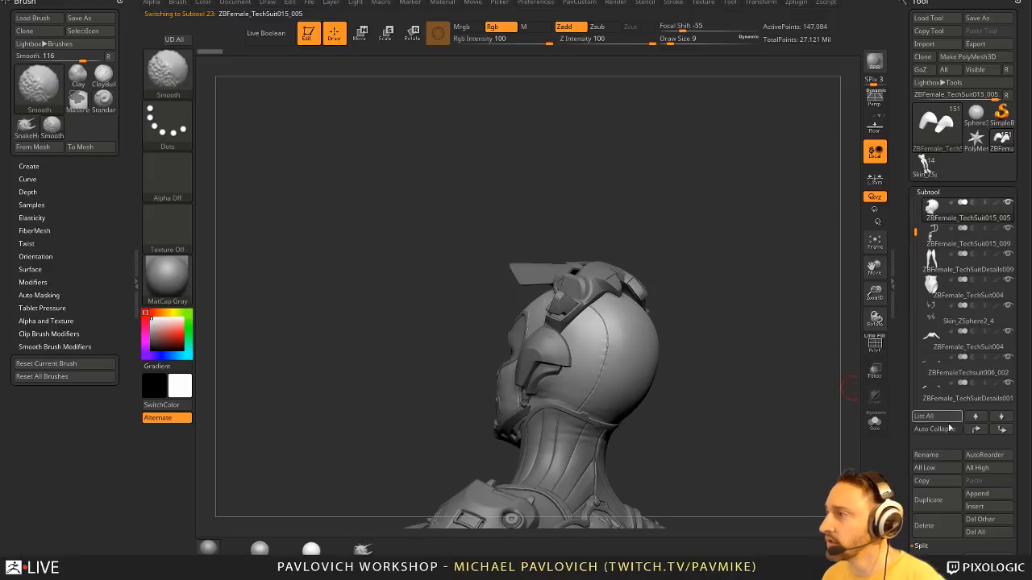
shift+click(975, 428)
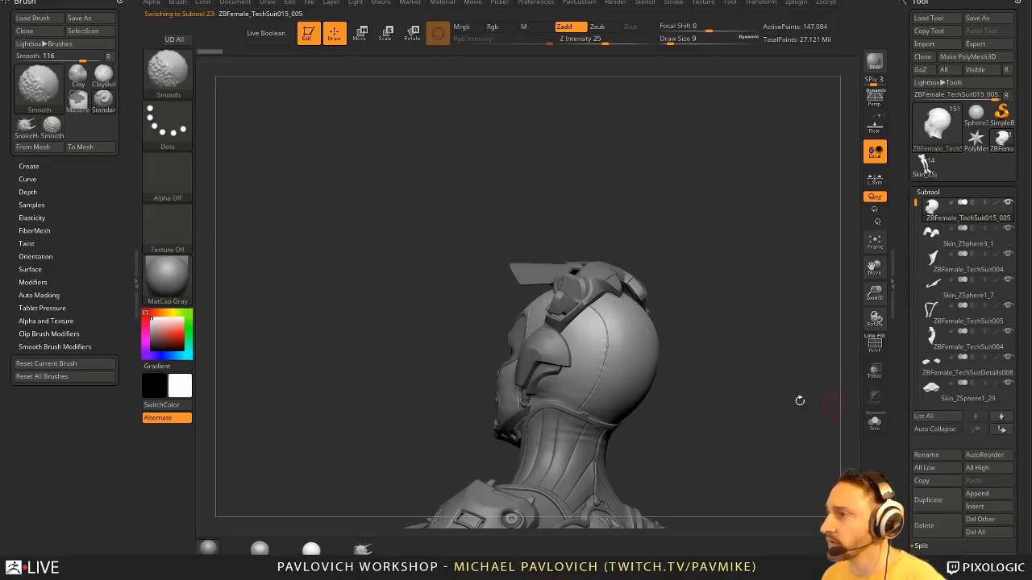
- Move the ear detail TechSuitDetails002_004 and the strap connector TechSuit015_008 to the top of the subtool list
drag(652, 369, 562, 369)
alt+click(550, 370)
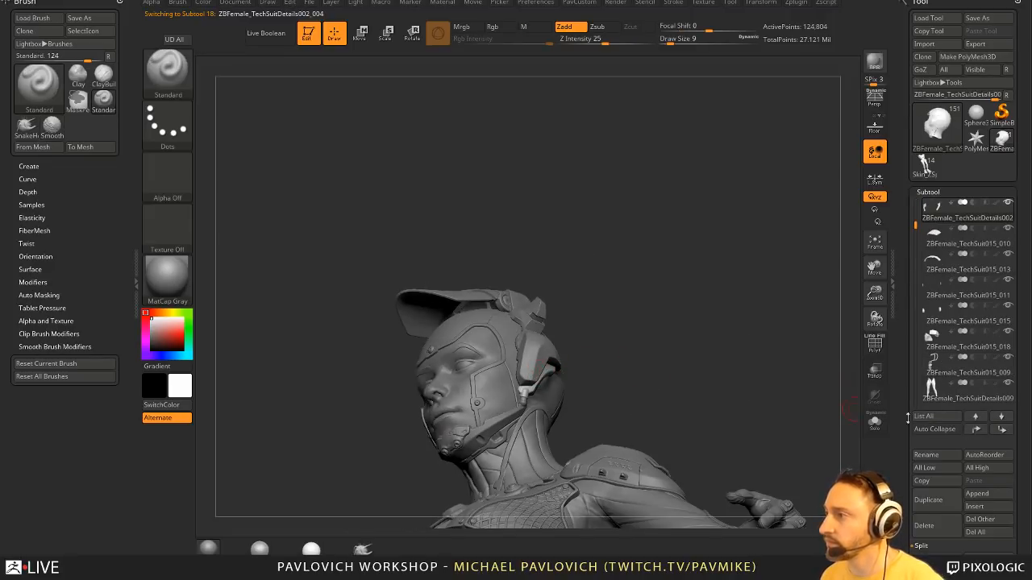
shift+click(974, 429)
drag(709, 377, 563, 378)
alt+click(516, 403)
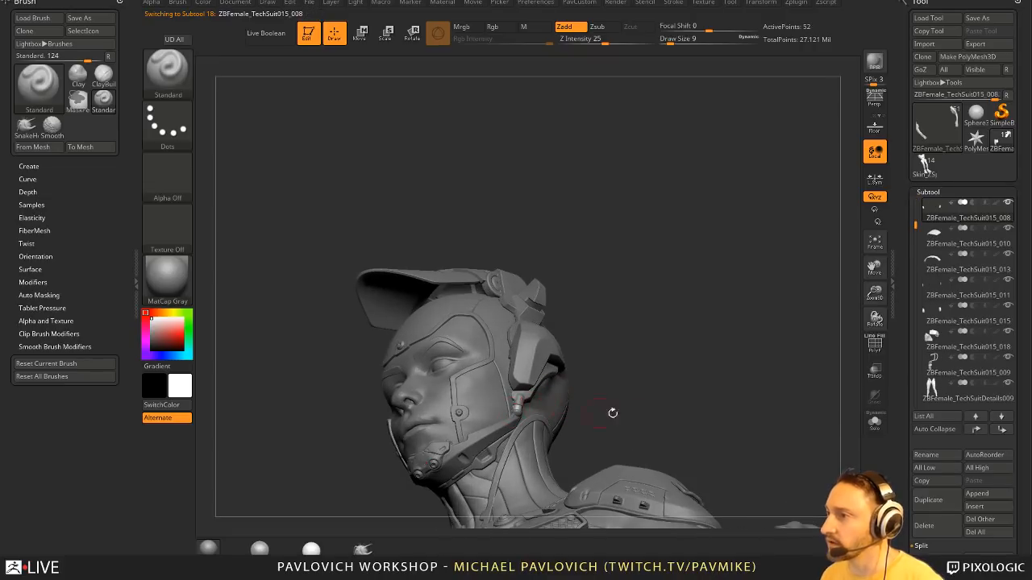
shift+click(974, 429)
- Move the chin strap Recovered_Tool1 and the faceplate rivets TechSuit015_007 to the top of the subtool list
alt+drag(701, 345, 483, 414)
alt+click(519, 422)
shift+click(975, 429)
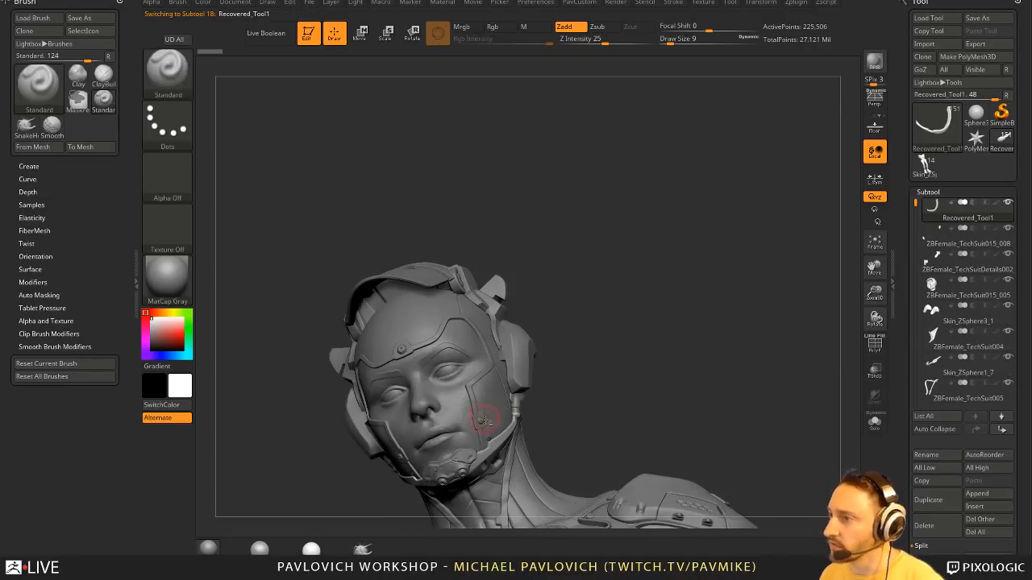
alt+click(484, 418)
shift+click(976, 432)
- Place the helmet shell TechSuit015_005, the faceplate trim TechSuit015_009 and the rivets TechSuit015_007 at the top of the subtool list
drag(565, 316, 659, 292)
alt+click(534, 314)
shift+click(975, 430)
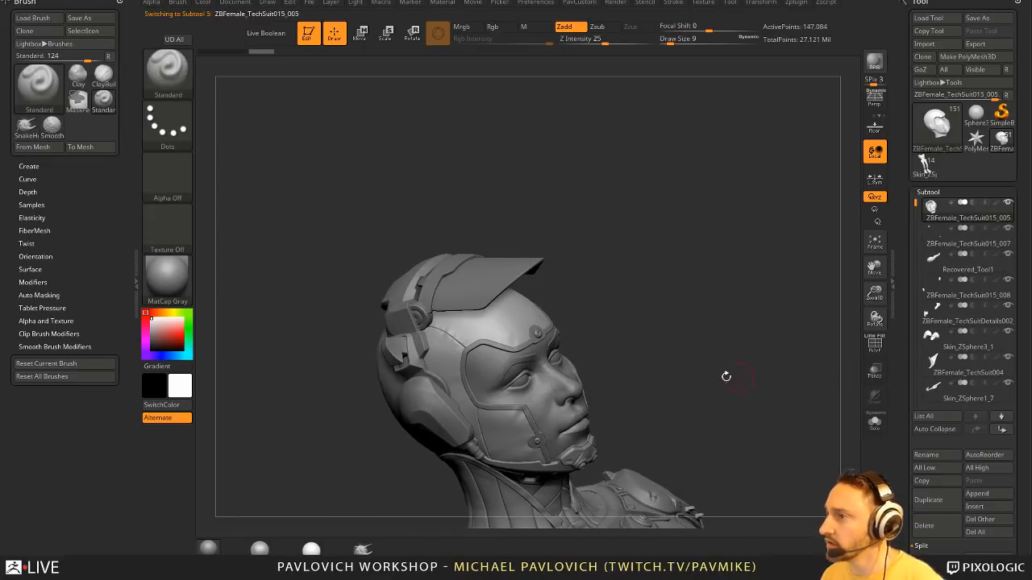
drag(726, 376, 645, 356)
alt+click(536, 395)
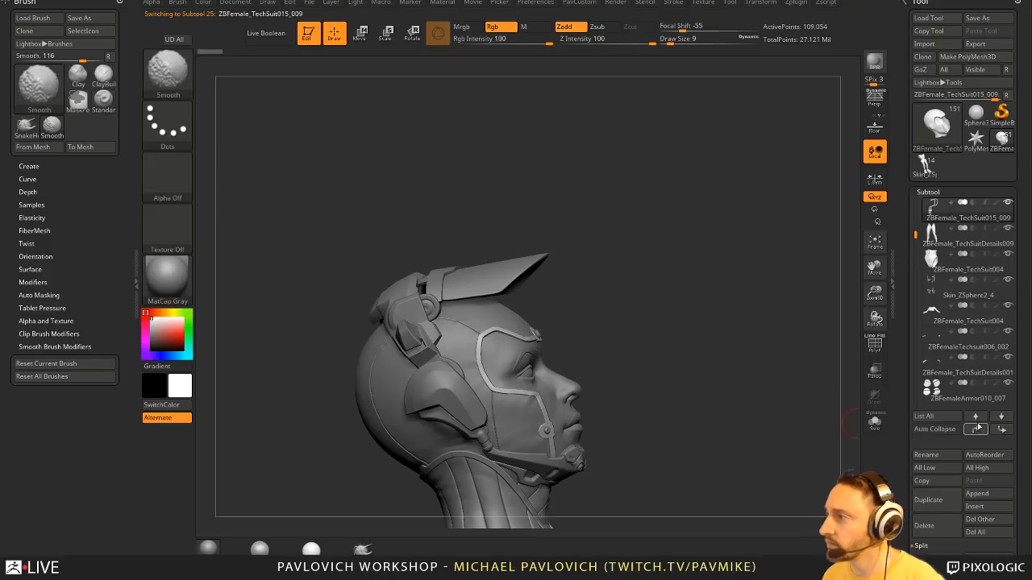
alt+click(552, 416)
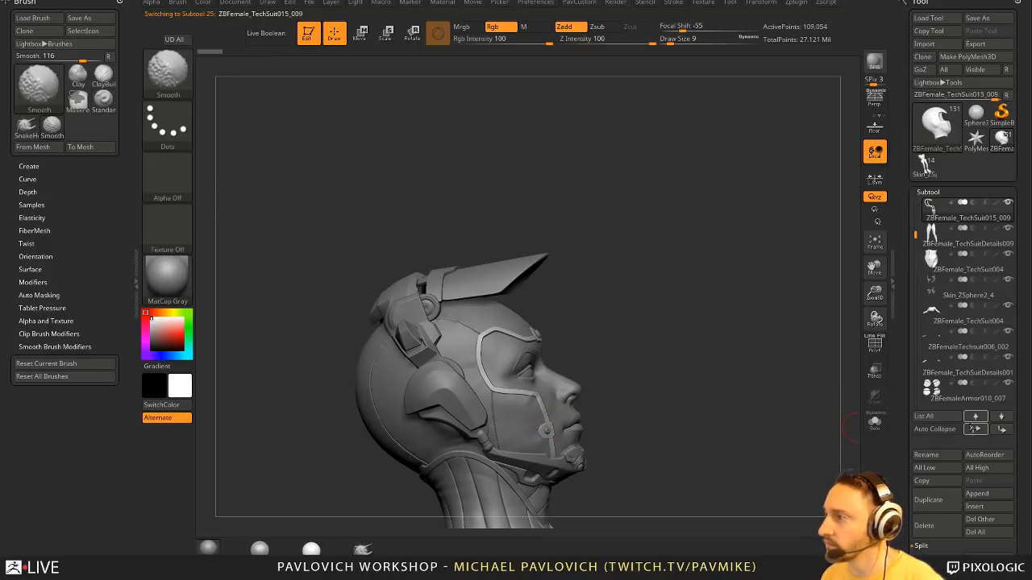
alt+click(547, 428)
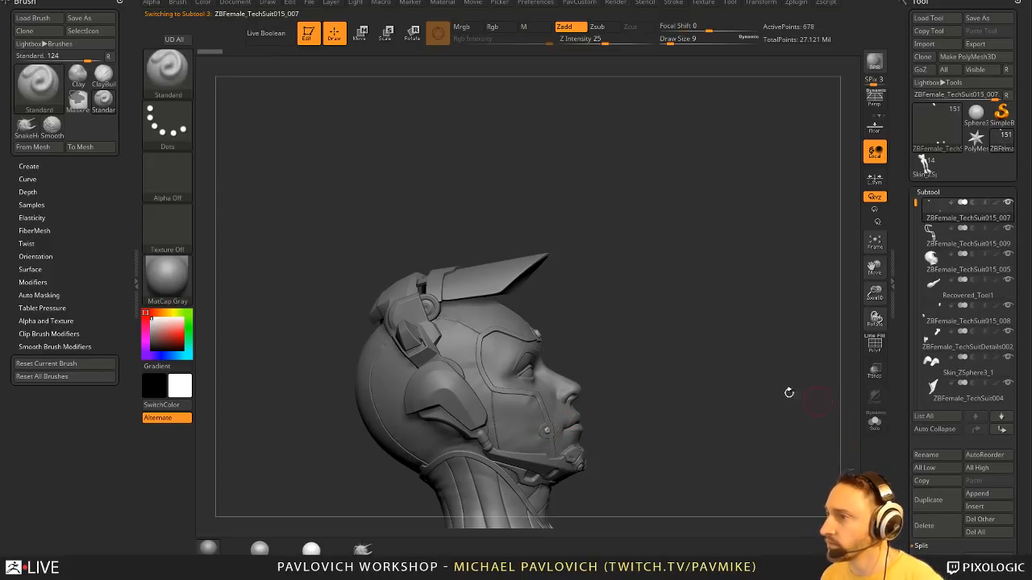
- Move the neck trim ZBFemale_TechSuit005 to the top of the subtool list and delete its lower subdivision levels
mouse_move(787, 392)
shift+mouse_down()
mouse_move(734, 338)
mouse_move(691, 264)
mouse_move(669, 281)
mouse_move(644, 329)
shift+mouse_up()
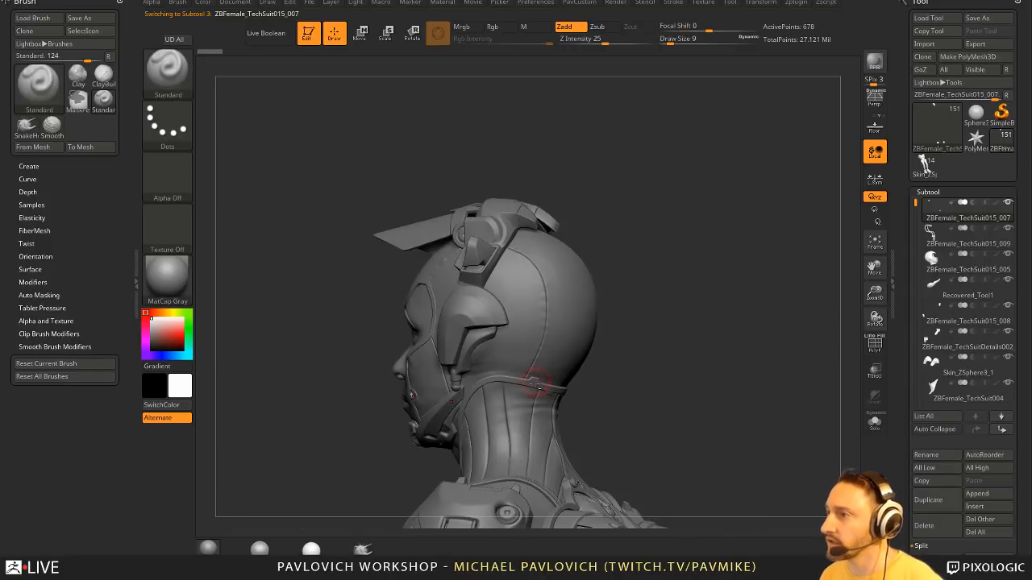
alt+click(537, 386)
drag(758, 352, 790, 357)
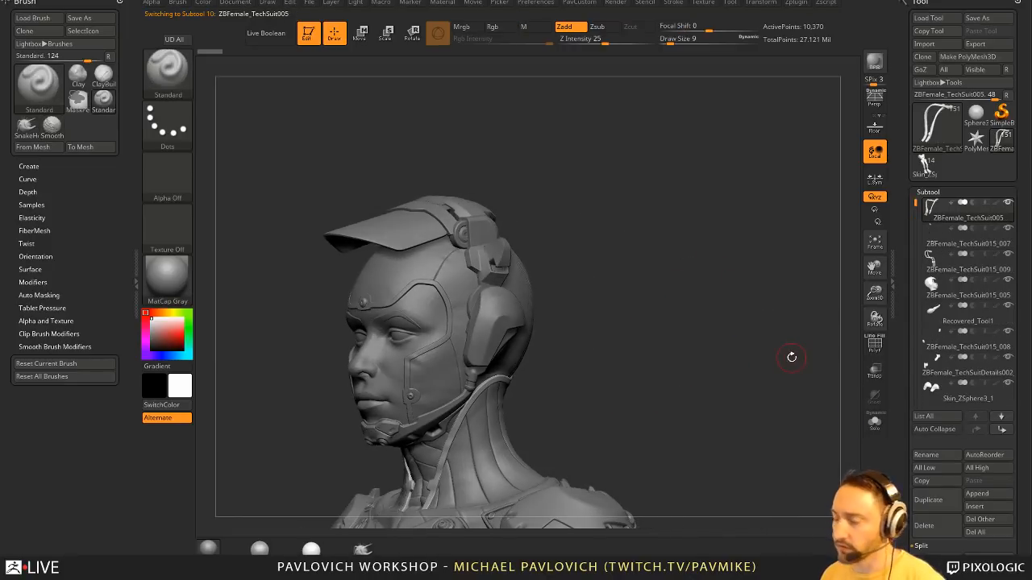
scroll(959, 323, down, 5)
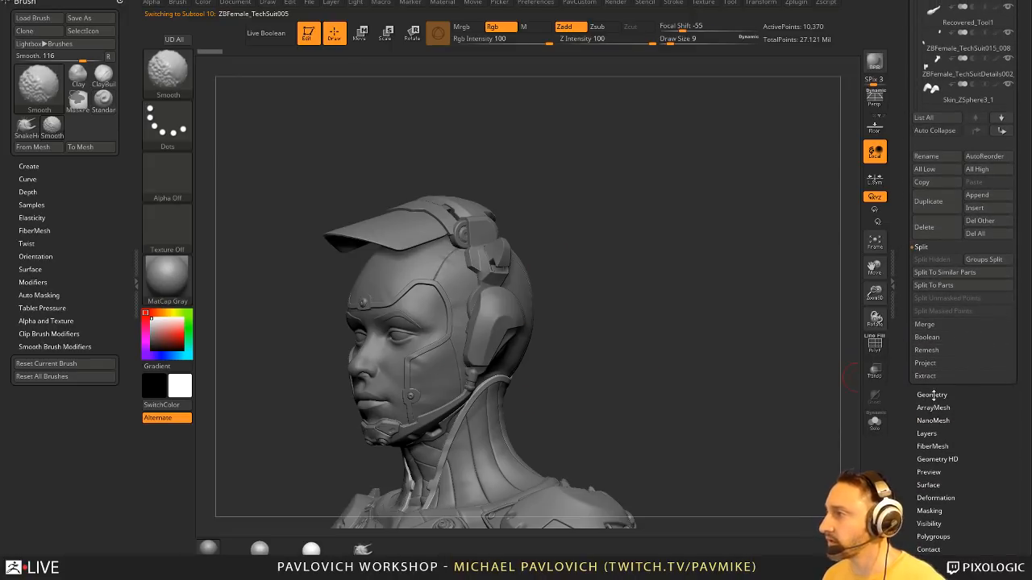
click(932, 395)
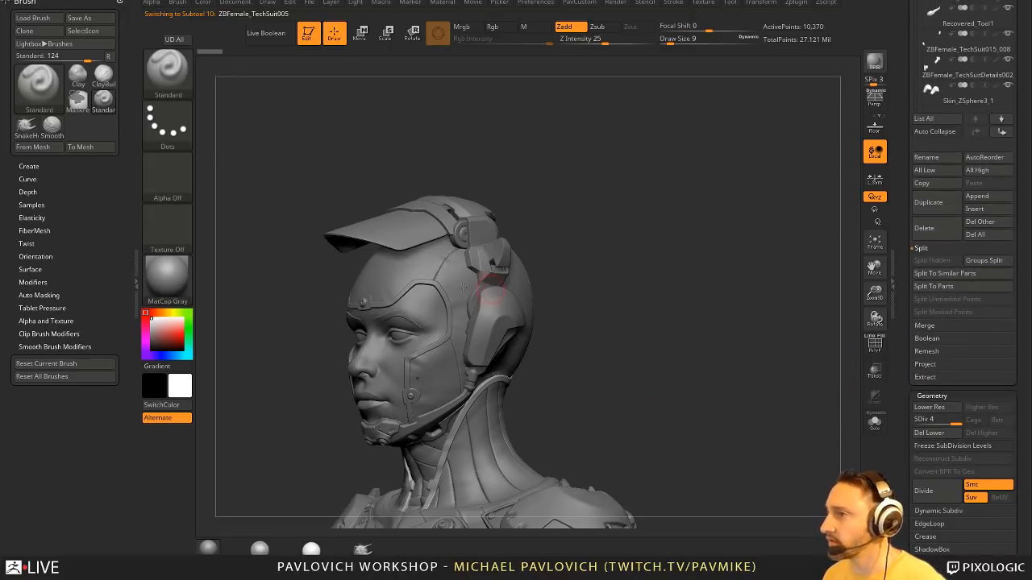
click(937, 434)
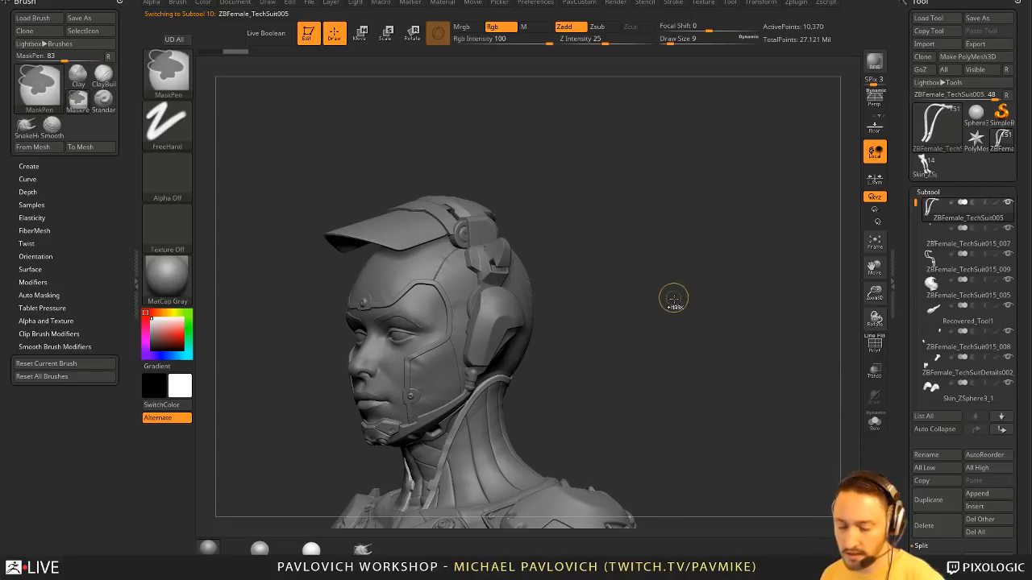
- Merge the gathered head, helmet and neck subtools into the neck trim ZBFemale_TechSuit005 by repeatedly merging down
click(693, 333)
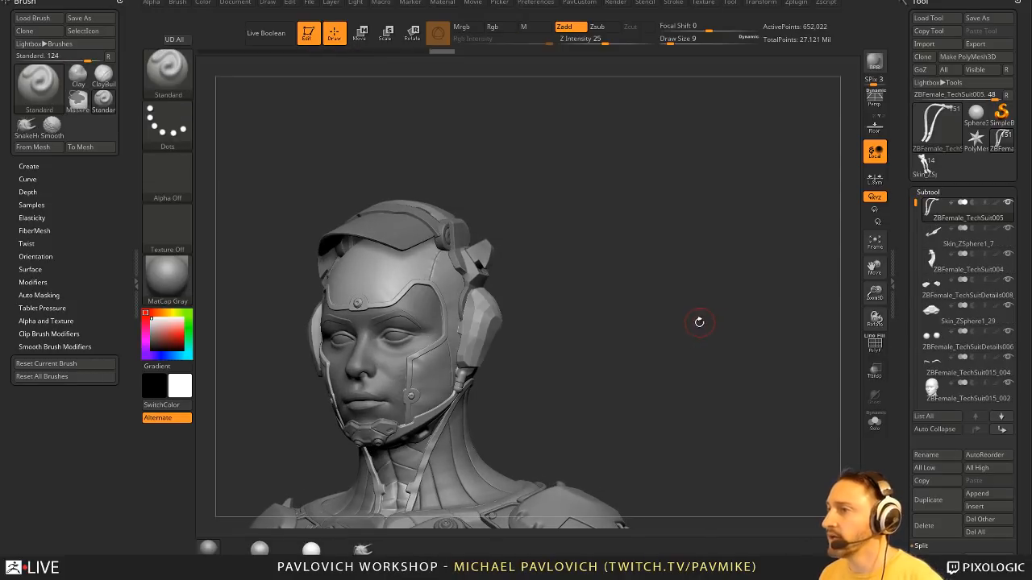
drag(683, 301, 694, 301)
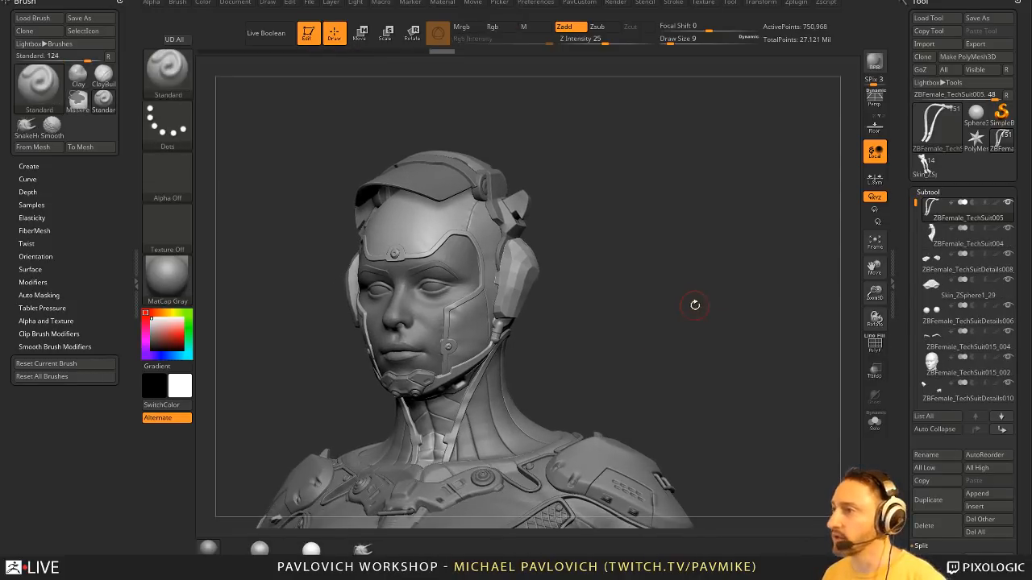
key(ctrl+m)
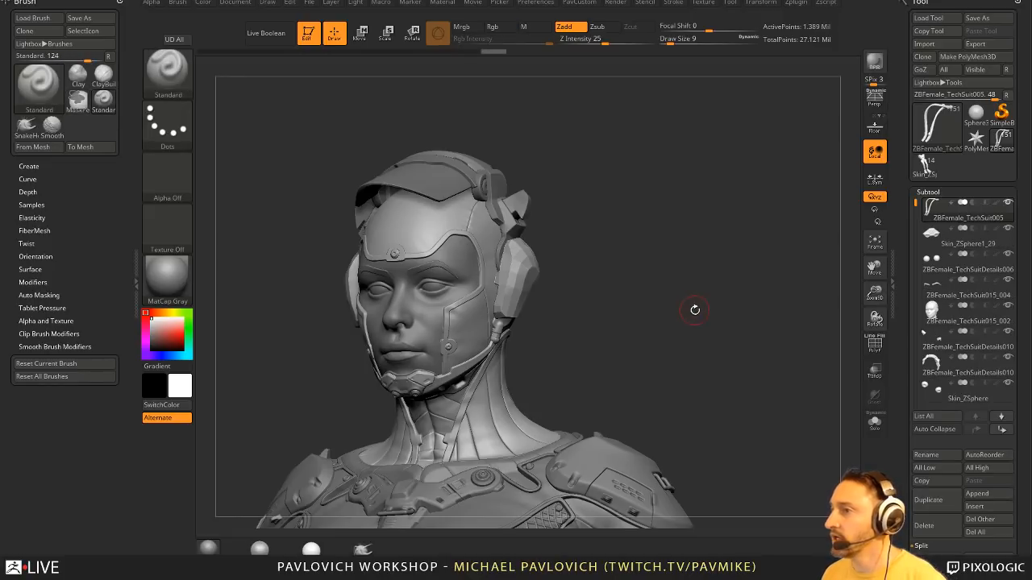
drag(696, 311, 685, 315)
key(ctrl+m)
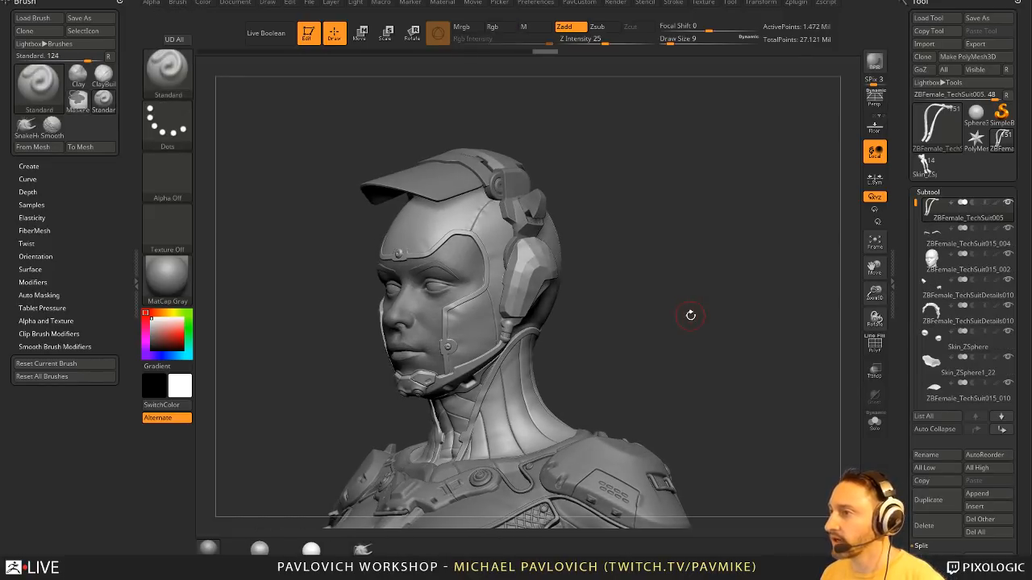
key(ctrl+m)
key(ctrl+m)
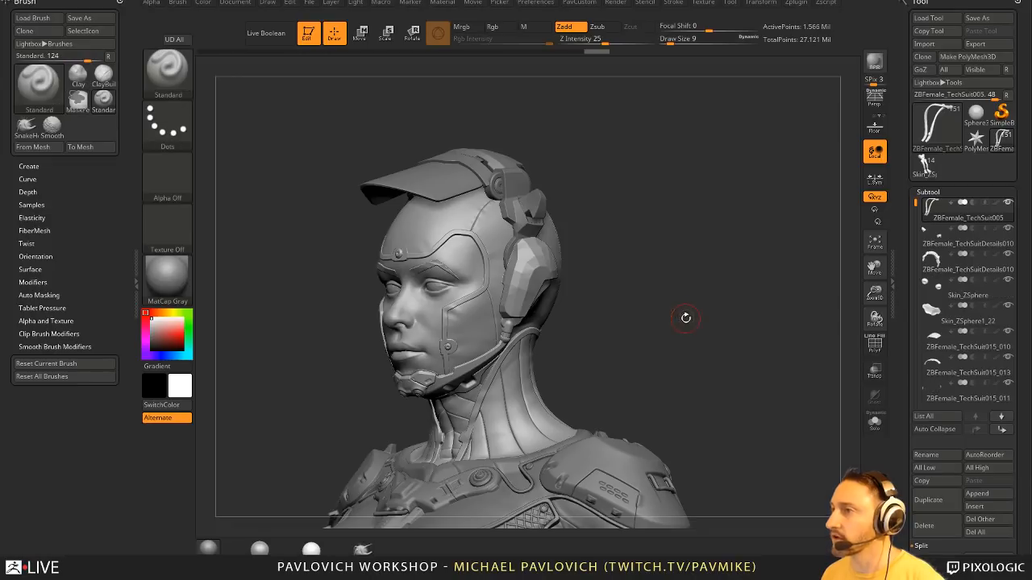
- Isolate the merged head and neck in Solo mode, inspect it from several angles and compare it with the full figure
drag(675, 319, 725, 330)
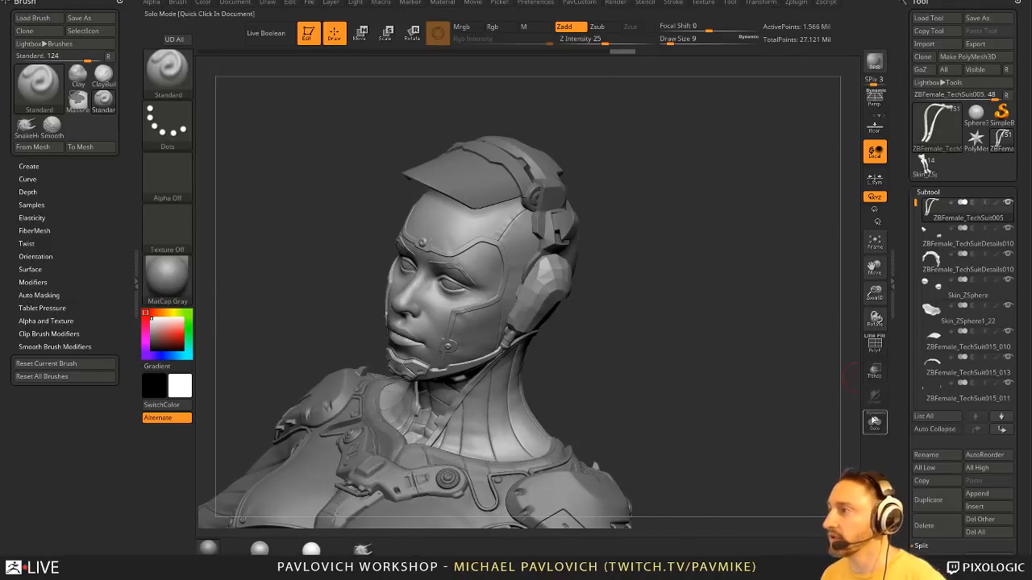
click(875, 422)
drag(773, 388, 362, 336)
drag(649, 252, 693, 312)
drag(903, 405, 903, 323)
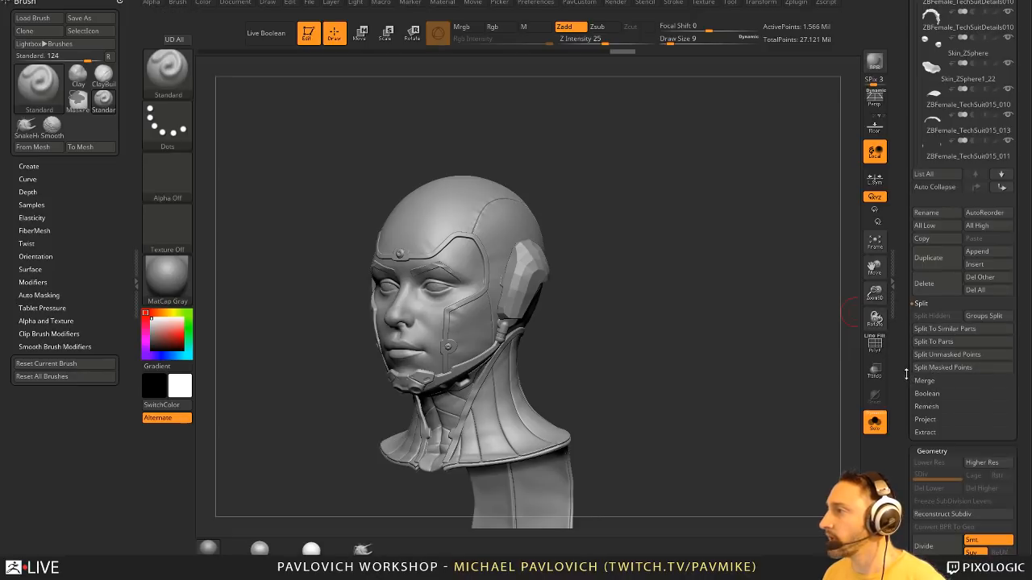
drag(903, 372, 904, 369)
click(875, 422)
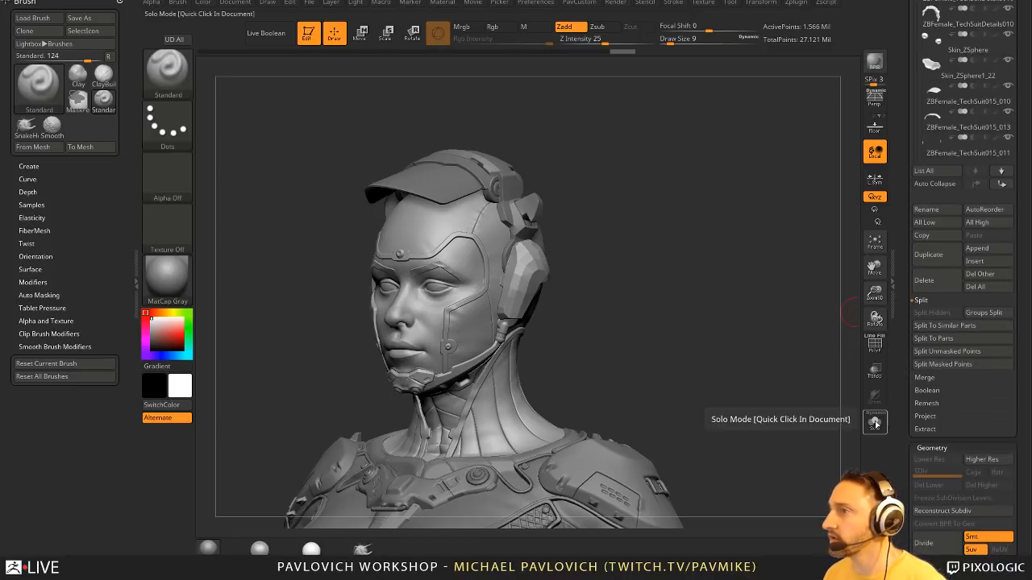
click(875, 424)
click(875, 426)
click(875, 425)
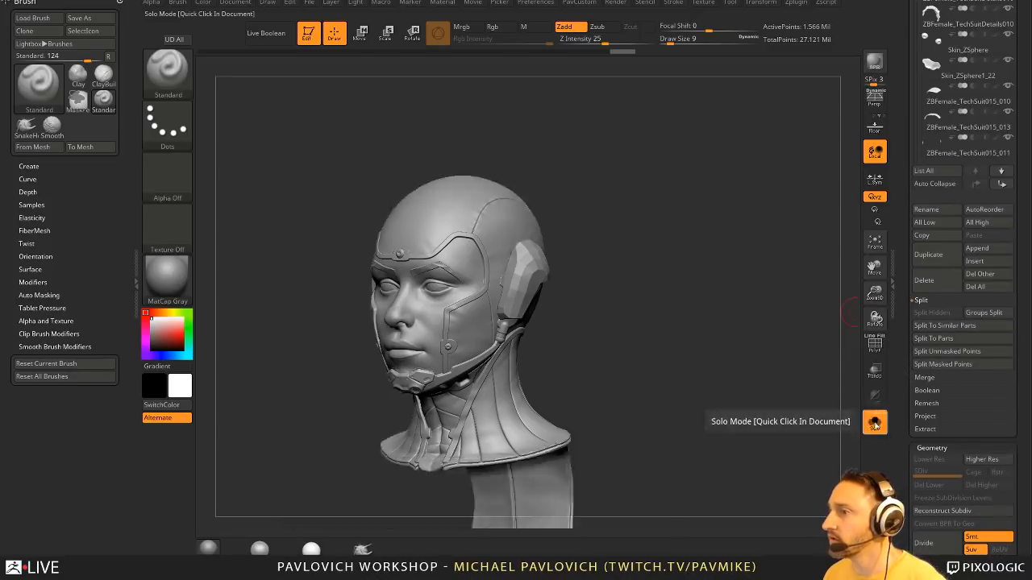
drag(901, 411, 904, 371)
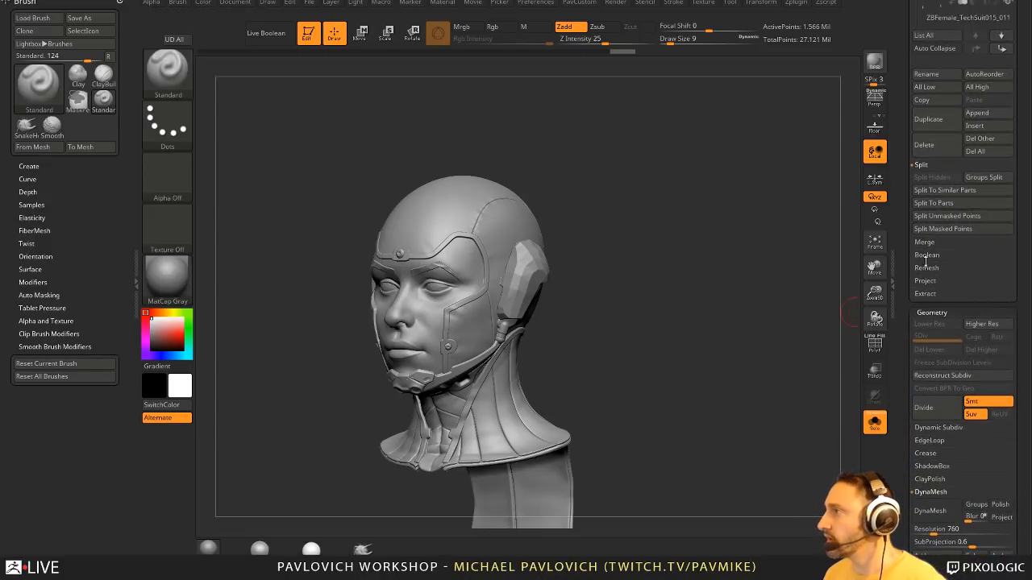
- Delete all other subtools so that only the merged head and neck remain, and view the bust from the front
click(978, 139)
key(Return)
drag(900, 187, 911, 411)
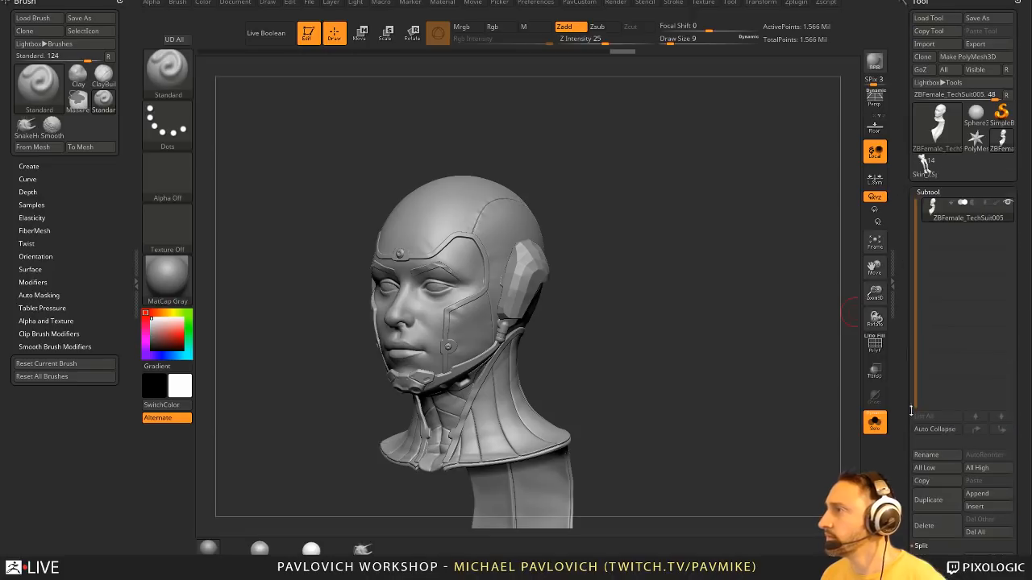
drag(639, 264, 678, 293)
key(2)
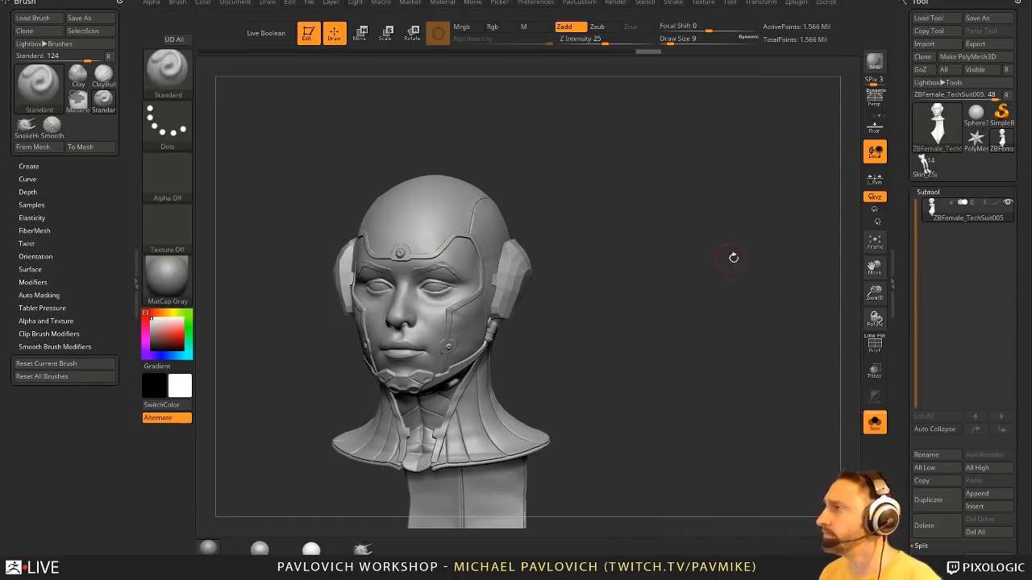
- Save the merged bust as ZBFemale_TechSuitHelmet in the Streaming folder's TechsuitFemale subfolder
drag(733, 258, 720, 268)
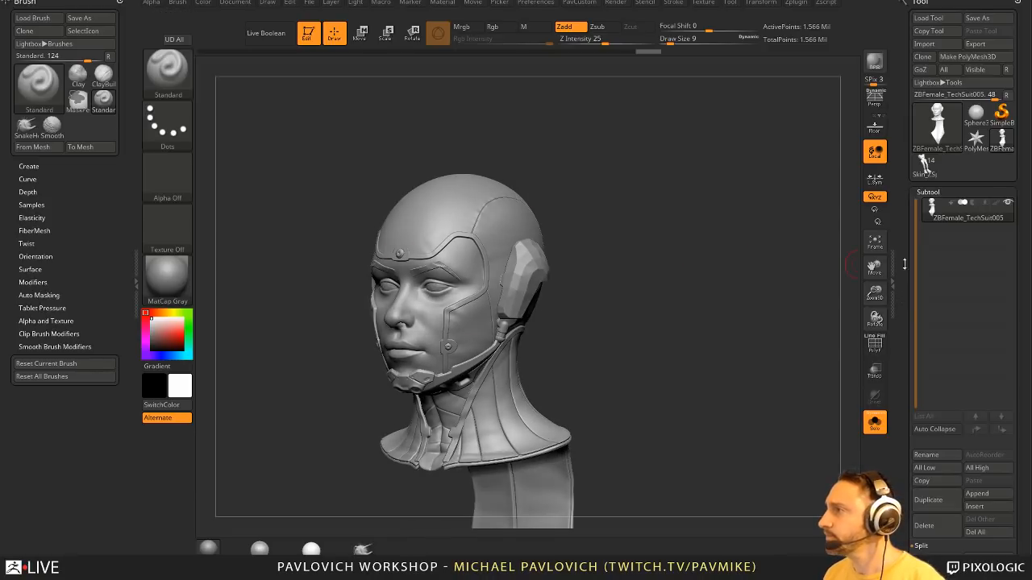
drag(668, 288, 689, 303)
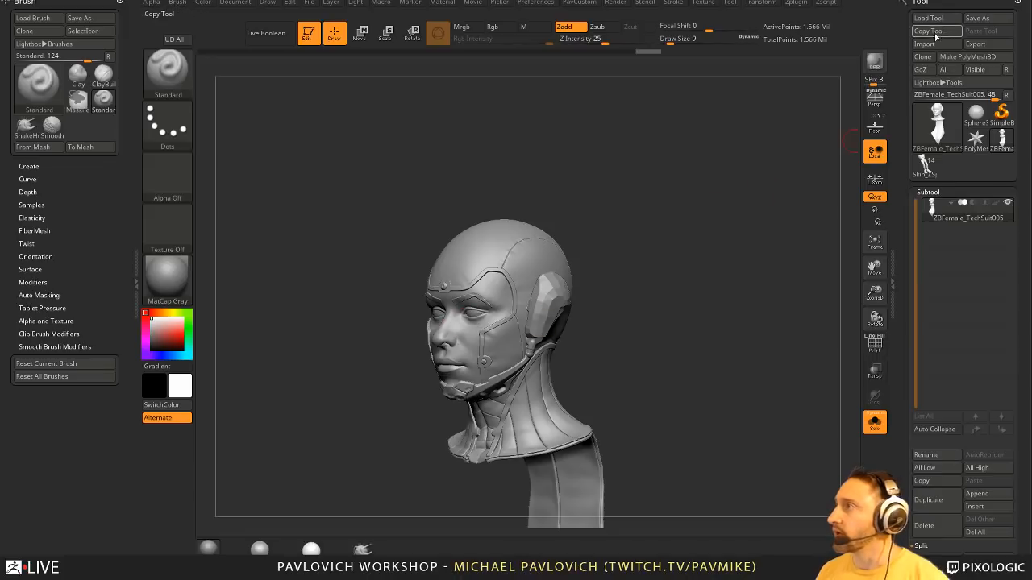
click(977, 18)
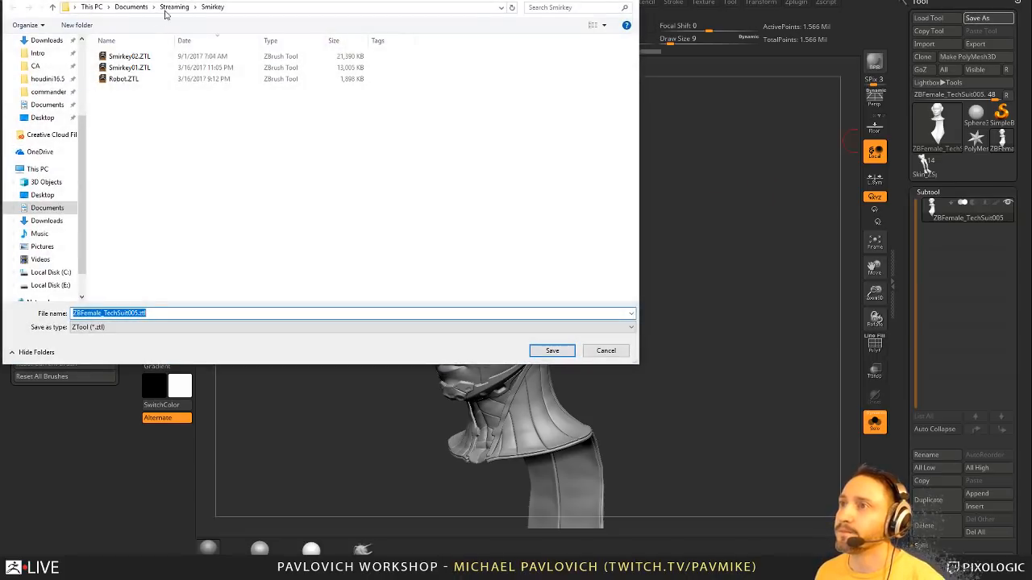
click(165, 9)
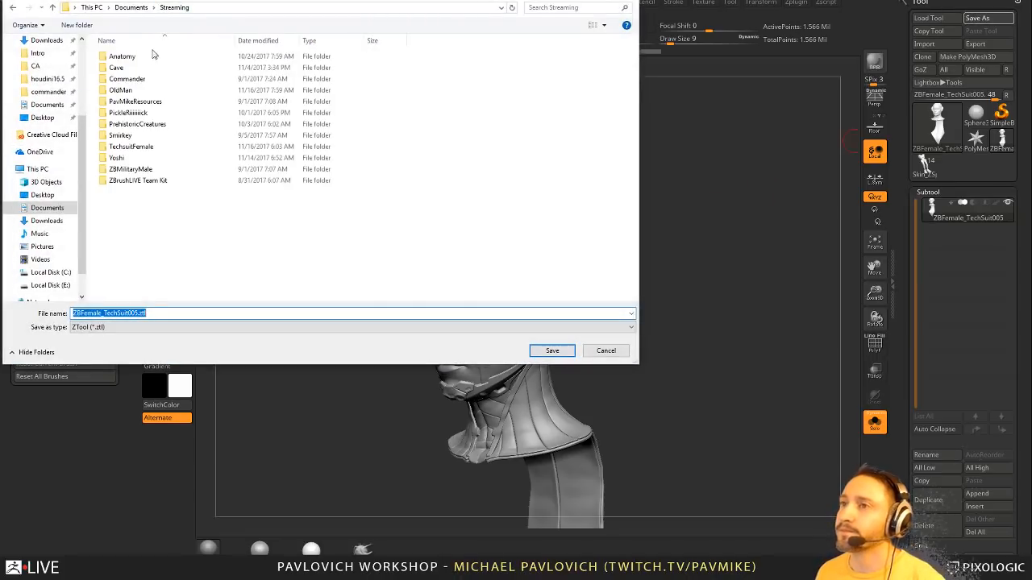
double_click(141, 147)
click(156, 57)
click(121, 313)
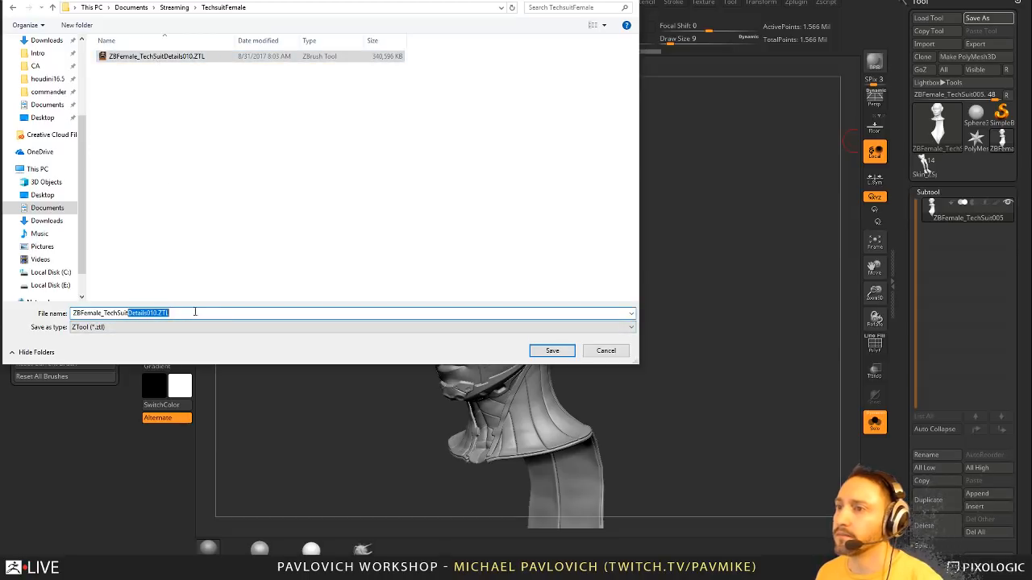
text(Hi)
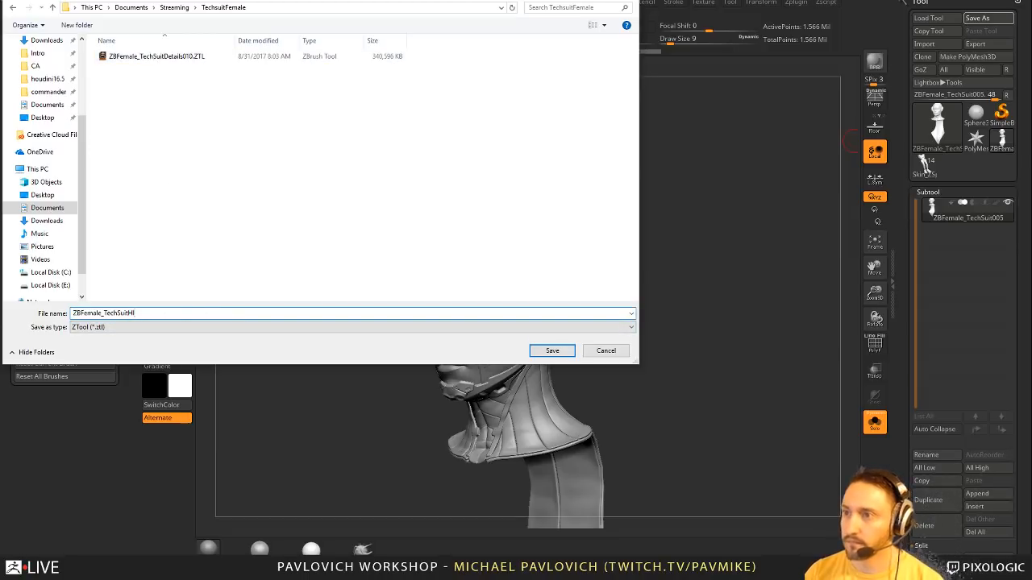
key(Return)
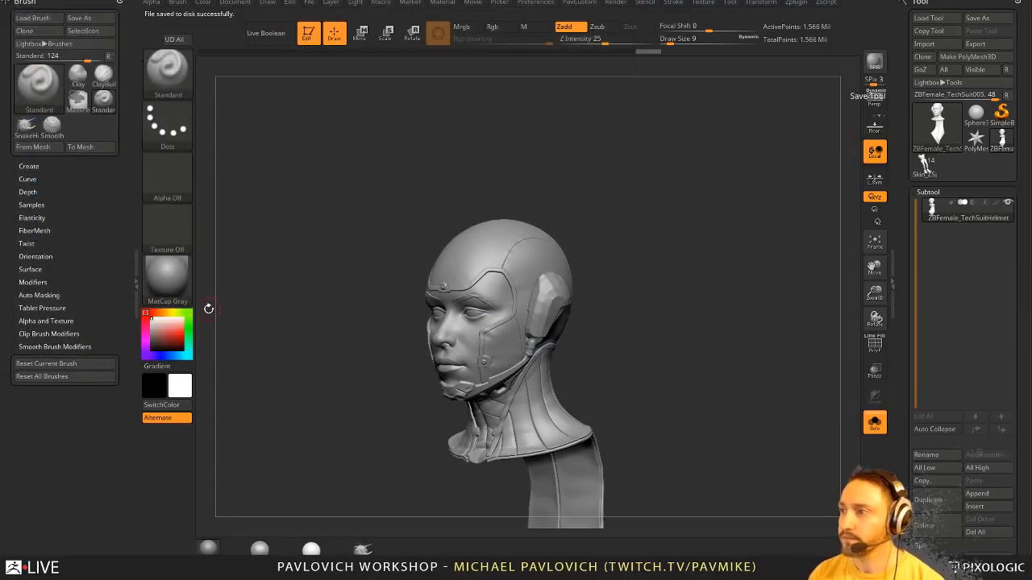
- Look over the bust and check the size of the saved helmet file in the save dialog without saving again
drag(716, 282, 739, 267)
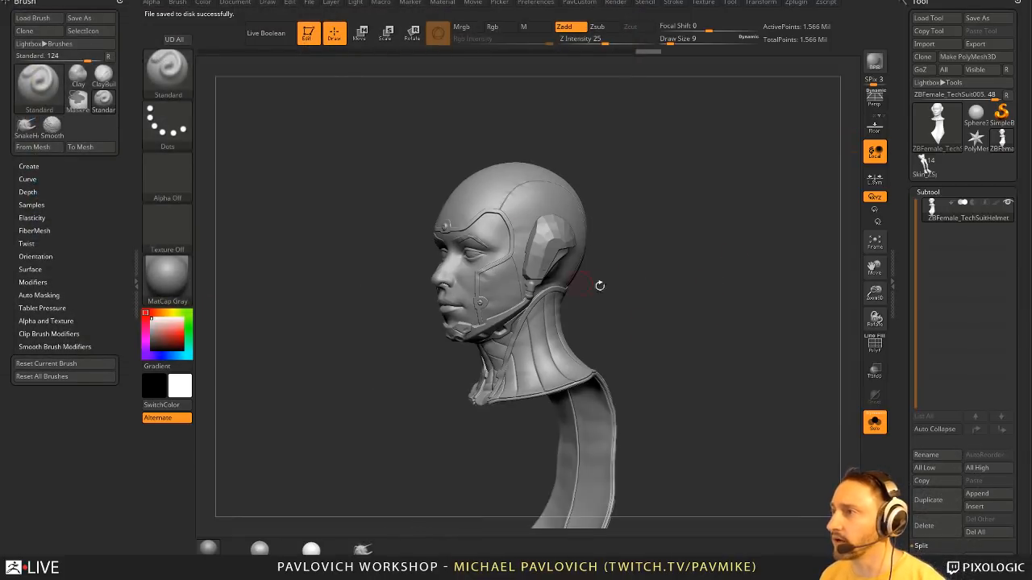
drag(599, 287, 722, 288)
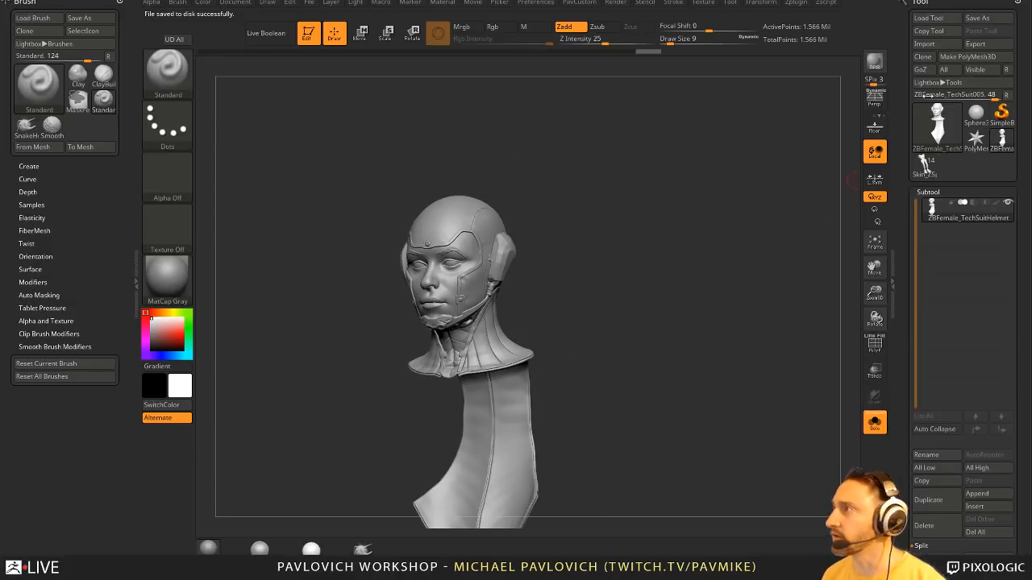
click(981, 17)
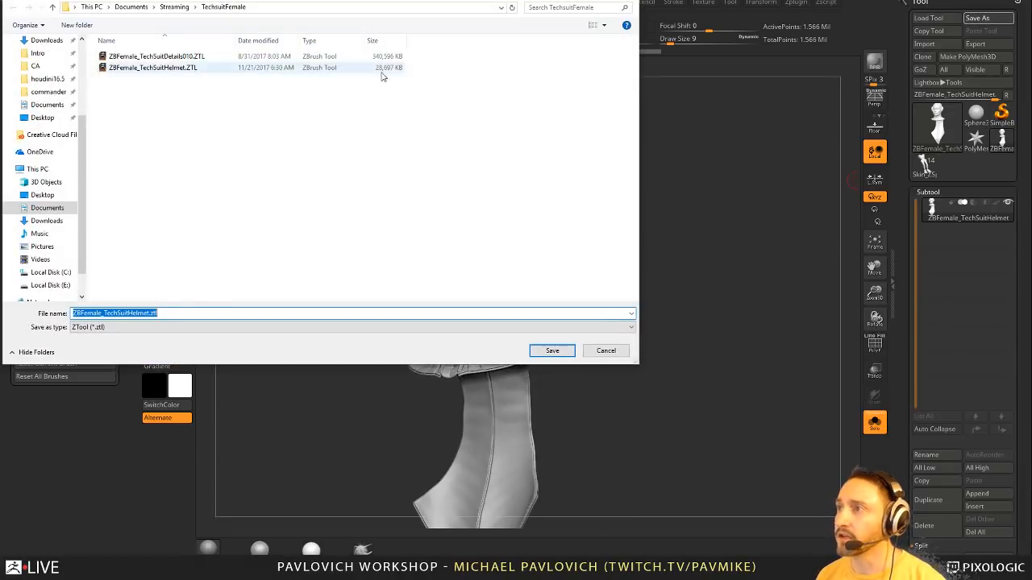
click(599, 349)
- Hide the faceted outer ear covers of the helmet and delete the hidden geometry
drag(776, 309, 528, 300)
mouse_move(620, 276)
mouse_down()
mouse_move(682, 269)
mouse_move(686, 313)
mouse_move(641, 310)
mouse_up()
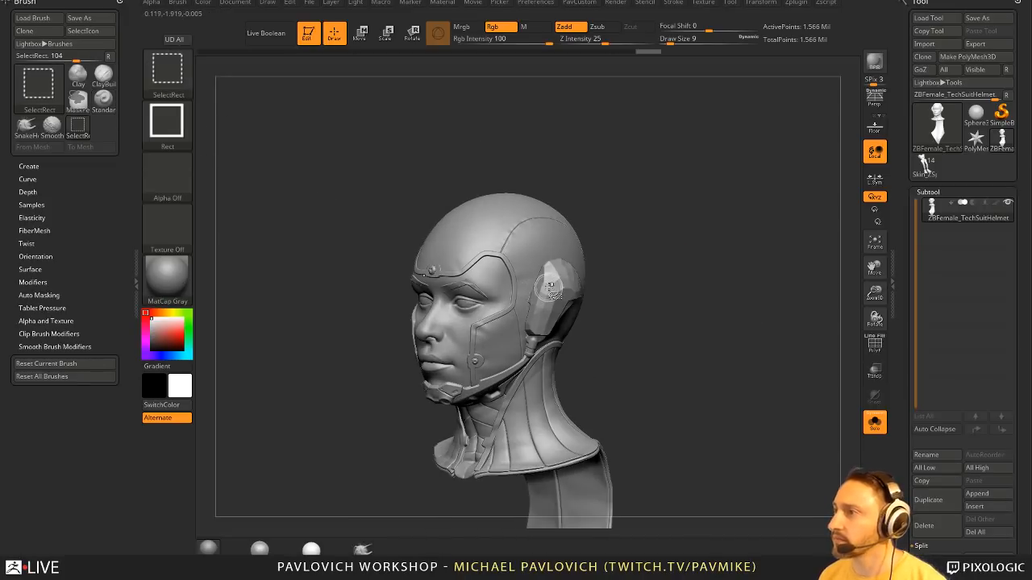
ctrl+shift+click(551, 284)
ctrl+shift+drag(682, 266, 739, 318)
key(space)
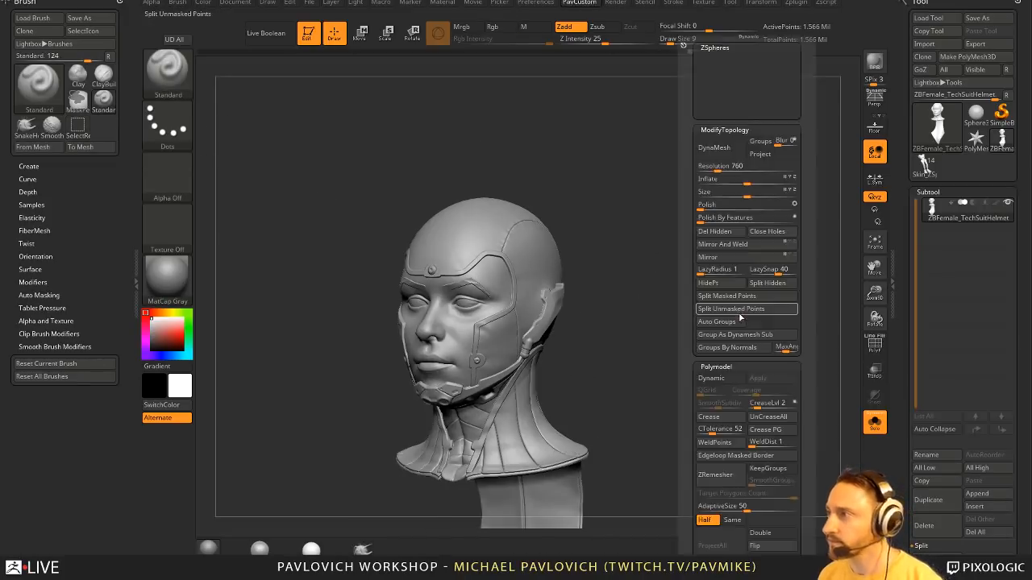
click(718, 231)
- In side view with polyframe on, cut diagonally through the mesh with SliceCurve to separate the long back strip from the neck
drag(638, 346, 597, 367)
alt+drag(596, 366, 672, 278)
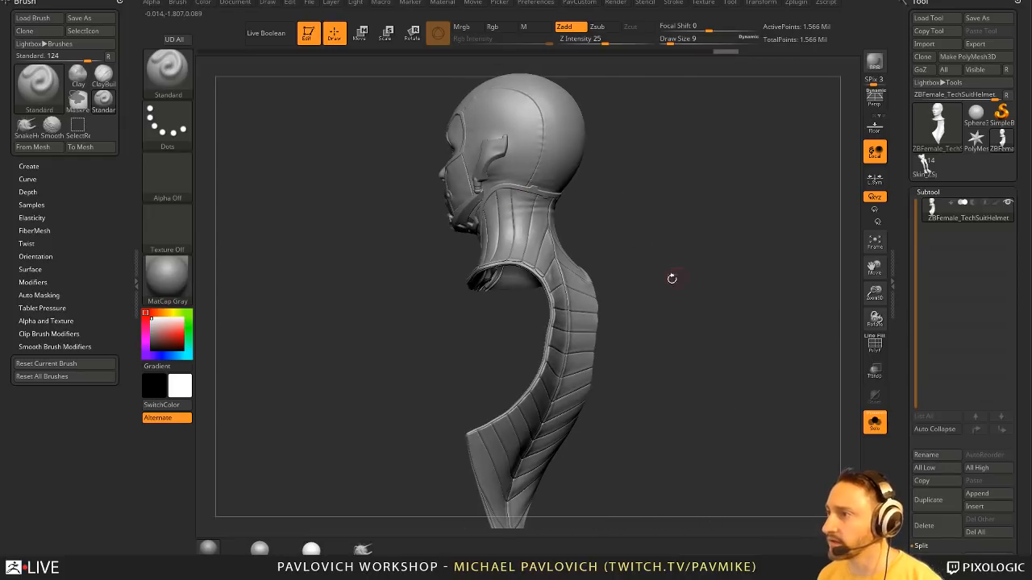
drag(658, 372, 714, 271)
ctrl+shift+click(168, 91)
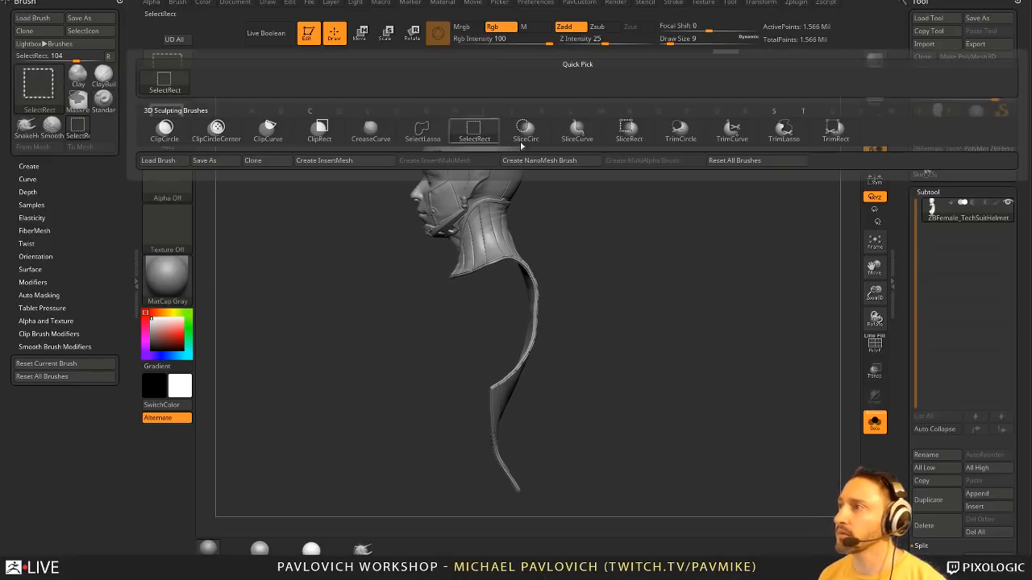
click(577, 129)
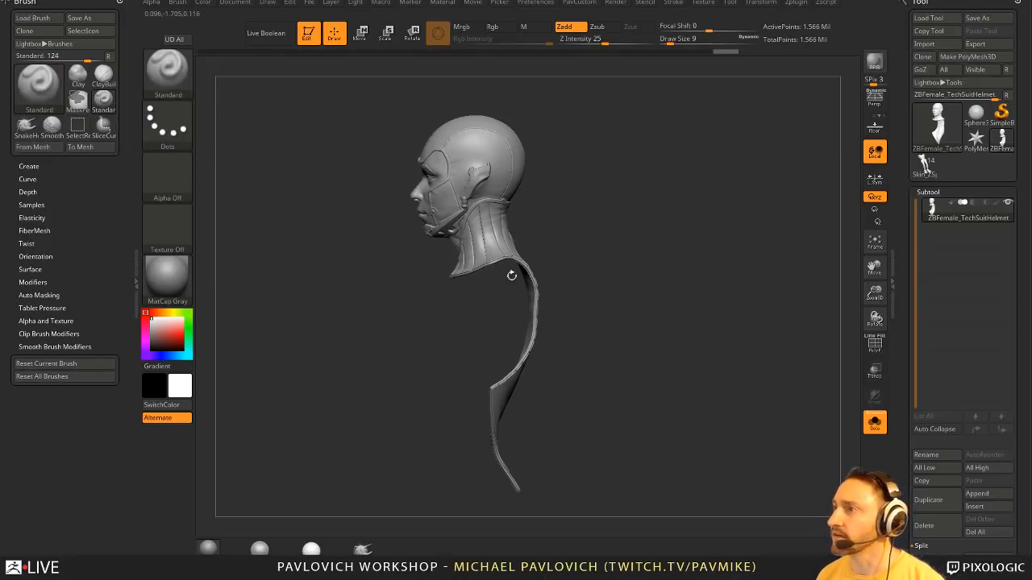
mouse_move(717, 193)
ctrl+shift+mouse_down()
mouse_move(300, 339)
mouse_move(307, 331)
mouse_move(463, 363)
ctrl+shift+mouse_up()
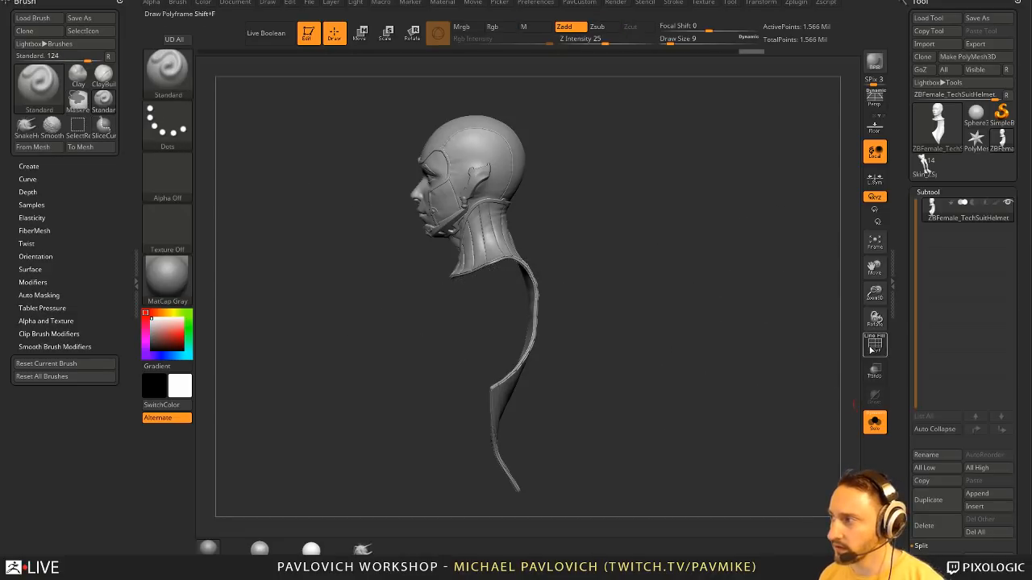
click(874, 345)
key(shift+f)
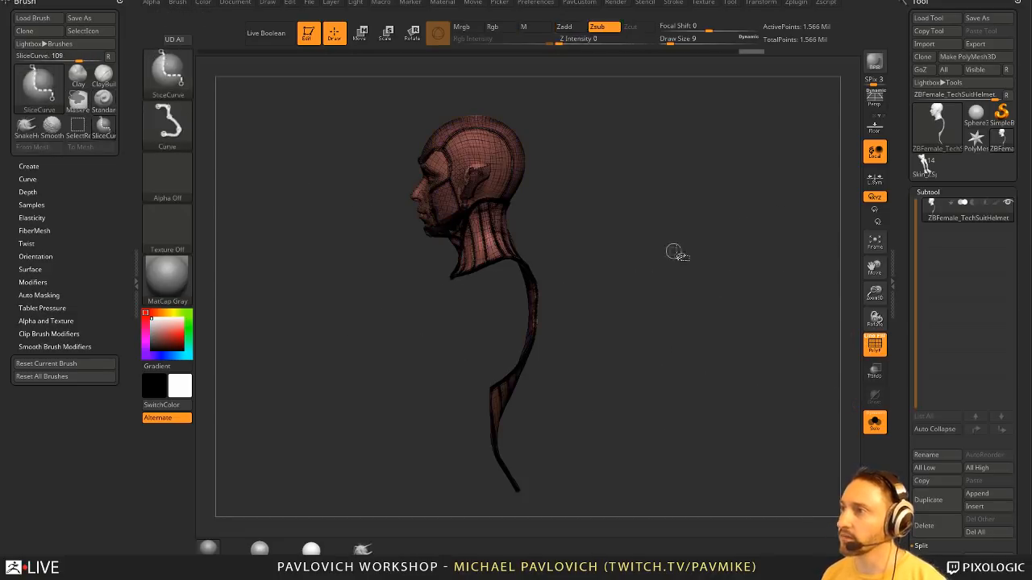
mouse_move(714, 224)
ctrl+shift+mouse_down()
mouse_move(304, 371)
mouse_move(325, 331)
ctrl+shift+mouse_up()
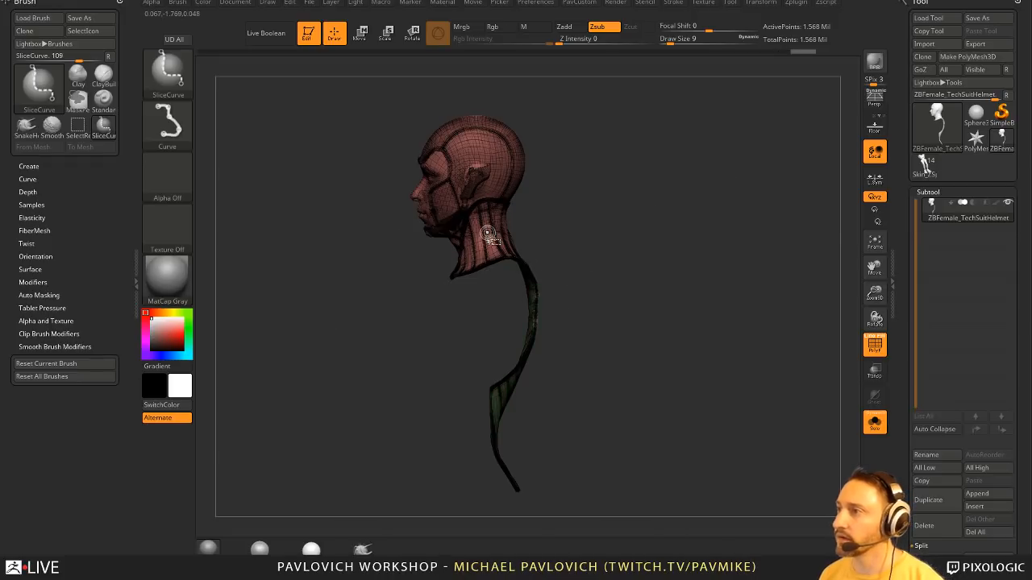
- Isolate the head and neck polygroup, delete the hidden back strip, frame the bust and turn polyframe off
ctrl+shift+click(487, 233)
key(2)
click(695, 237)
ctrl+right_drag(631, 255, 816, 343)
key(f)
click(875, 345)
- Set the brush draw size to 3 and turn the head to a three-quarter view
mouse_move(709, 308)
shift+right_down()
mouse_move(744, 311)
mouse_move(786, 353)
mouse_move(759, 345)
shift+right_up()
key(s)
click(489, 283)
mouse_move(675, 291)
right_down()
mouse_move(755, 295)
mouse_move(668, 231)
mouse_move(627, 237)
right_up()
key(ctrl+shift)
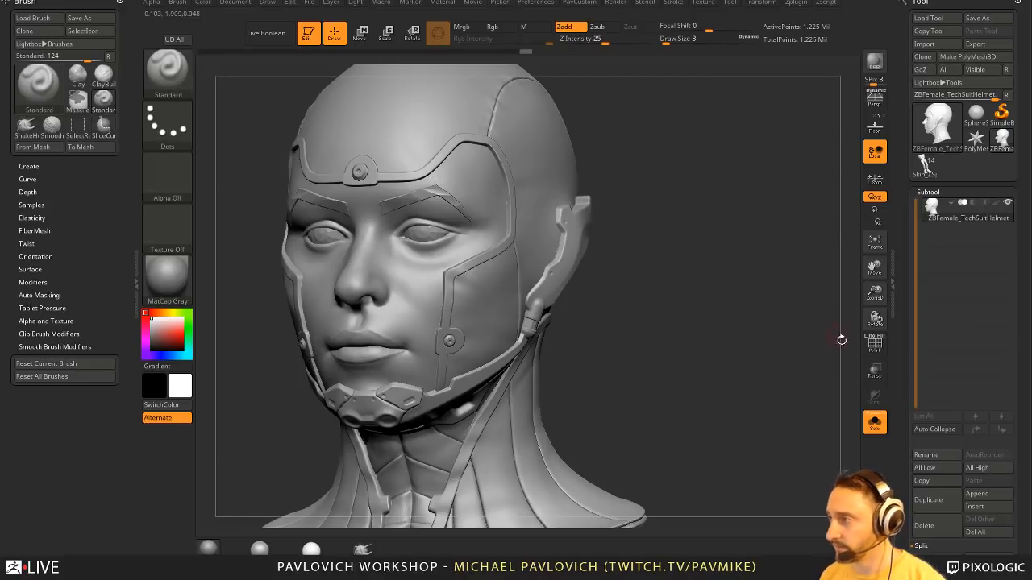
- Face the head straight from the front and display its polyframe
click(875, 345)
click(869, 352)
shift+right_drag(776, 331, 765, 319)
key(2)
click(868, 351)
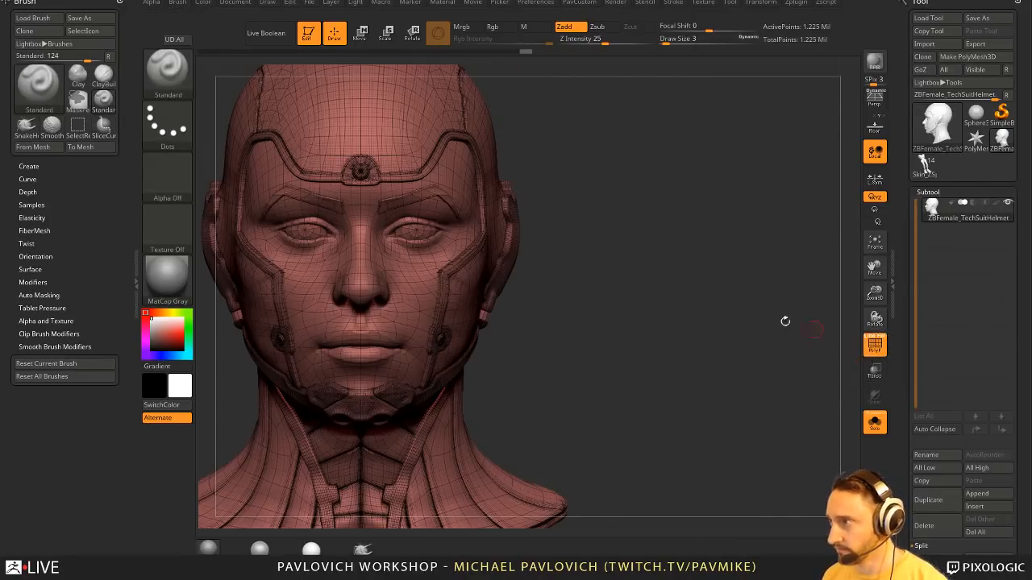
- Try Groups By Normals on the bust and regroup the whole mesh into a single polygroup
key(2)
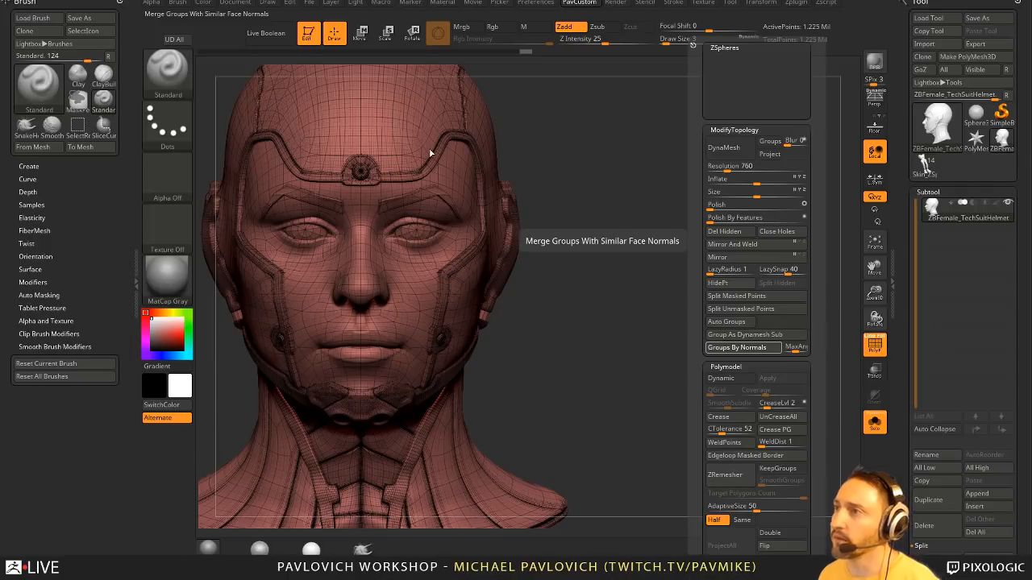
click(736, 348)
alt+drag(704, 231, 743, 221)
key(2)
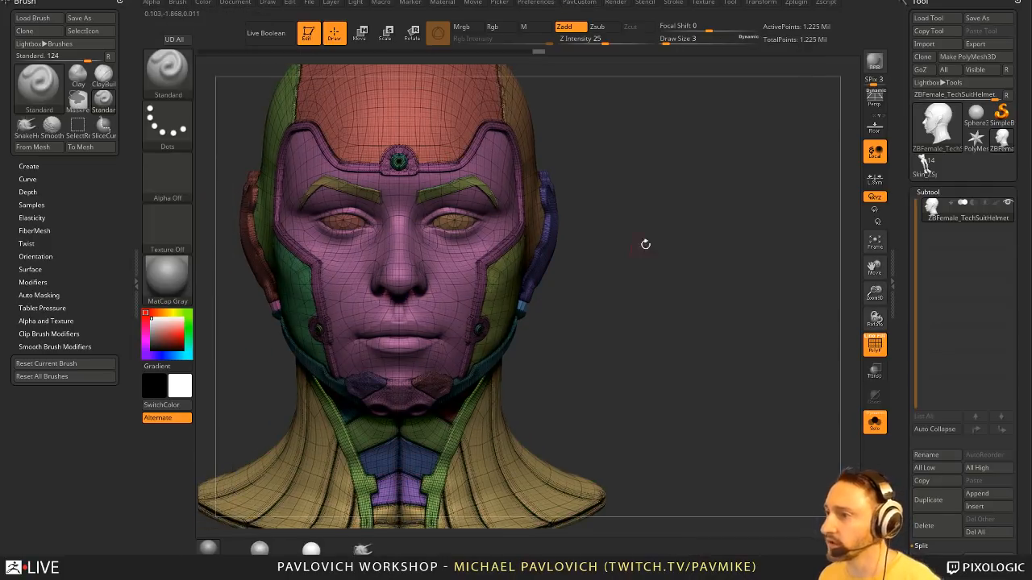
key(ctrl+w)
- Assign polygroups with Auto Groups and apply Mirror And Weld so both sides share matching groups
key(2)
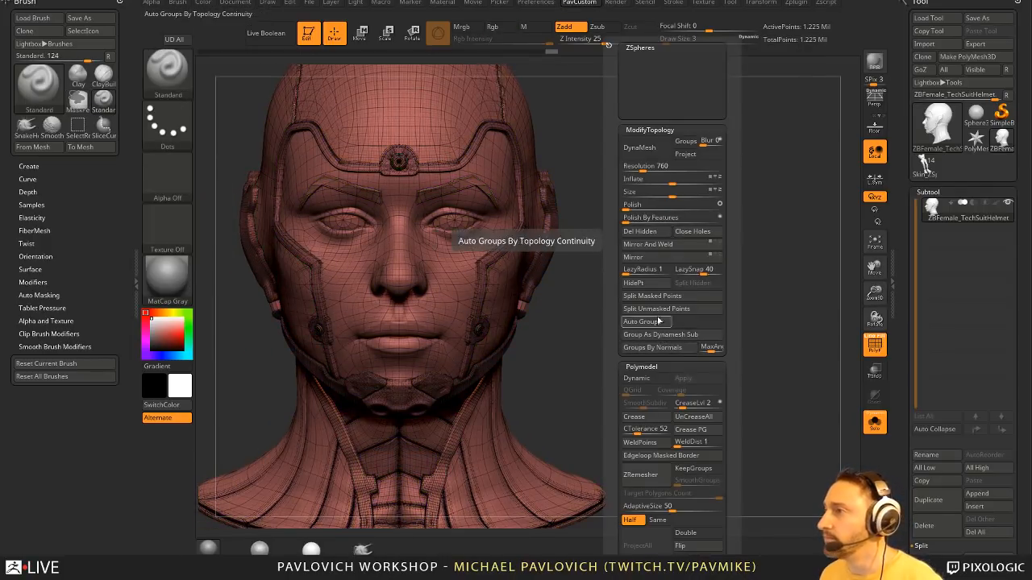
click(647, 321)
alt+drag(674, 212, 718, 213)
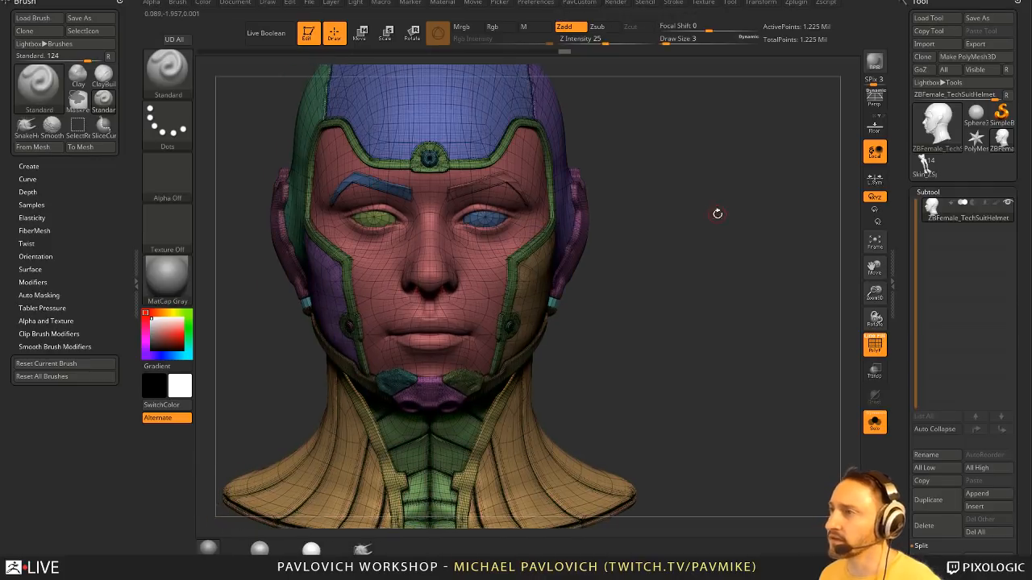
key(2)
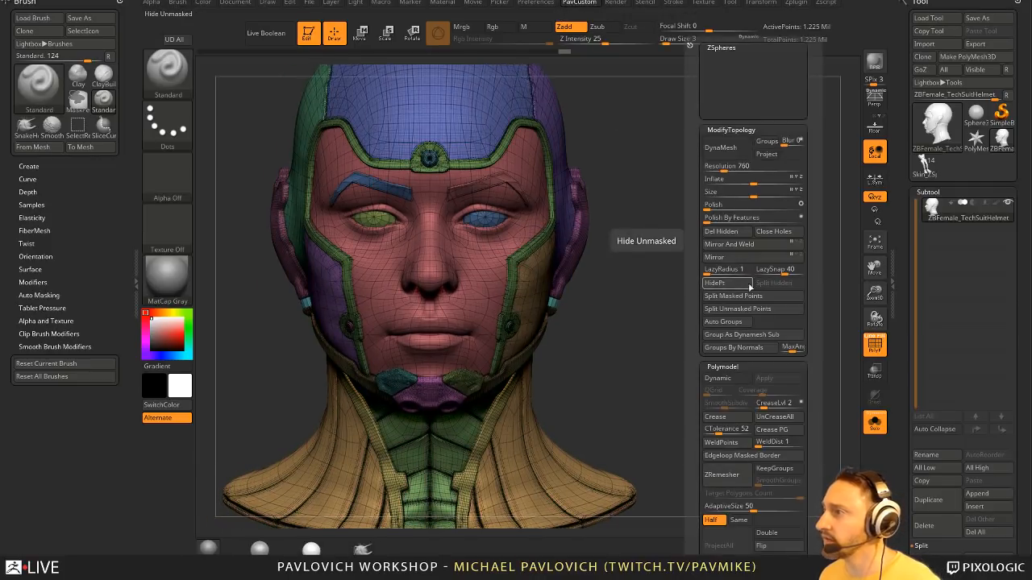
click(740, 246)
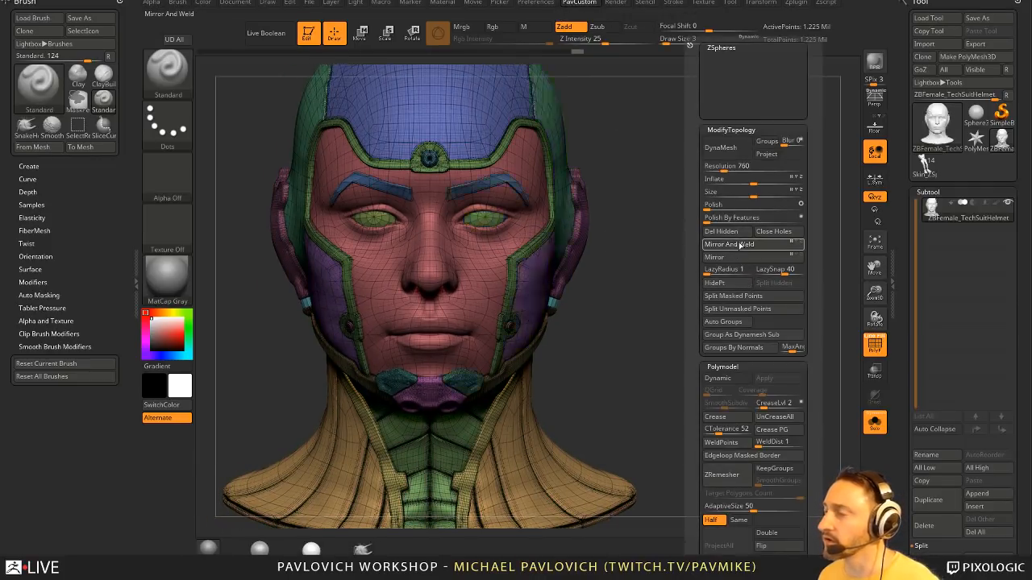
- Isolate the face polygroup in three-quarter view and switch the selection brush from SliceCurve to SelectRect
drag(626, 238, 736, 269)
key(ctrl+shift)
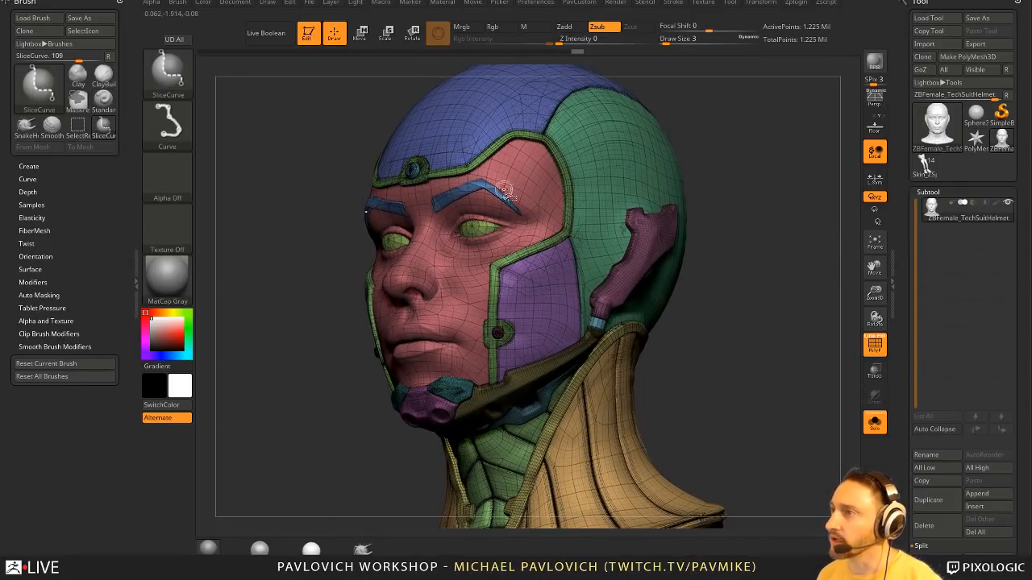
ctrl+shift+click(483, 178)
ctrl+shift+click(168, 72)
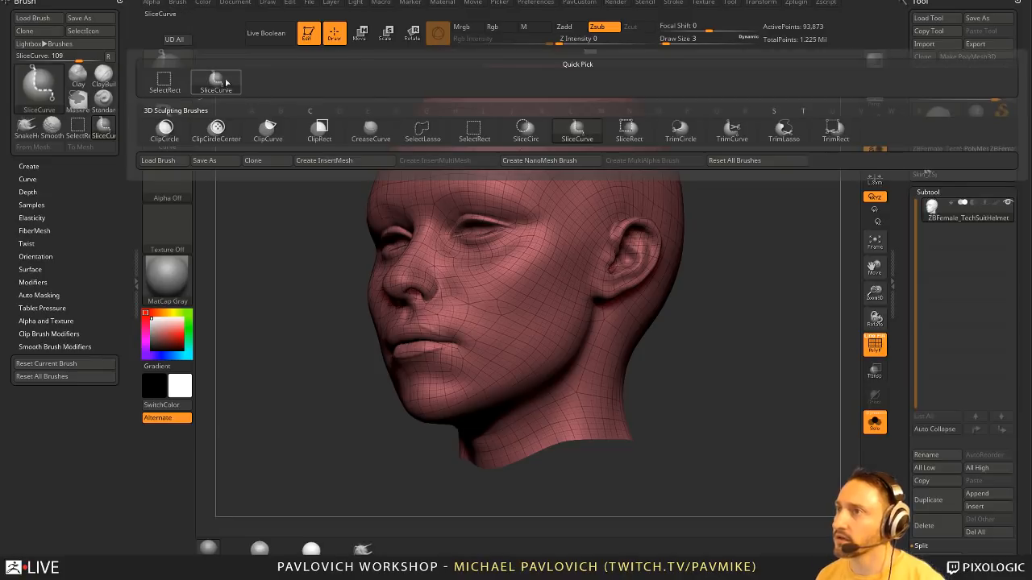
click(228, 83)
- Hide the helmet and neck suit polygroups, leaving the bare head, eyebrows, eyes, ear pieces and small pegs visible
ctrl+shift+click(504, 260)
ctrl+shift+click(441, 202)
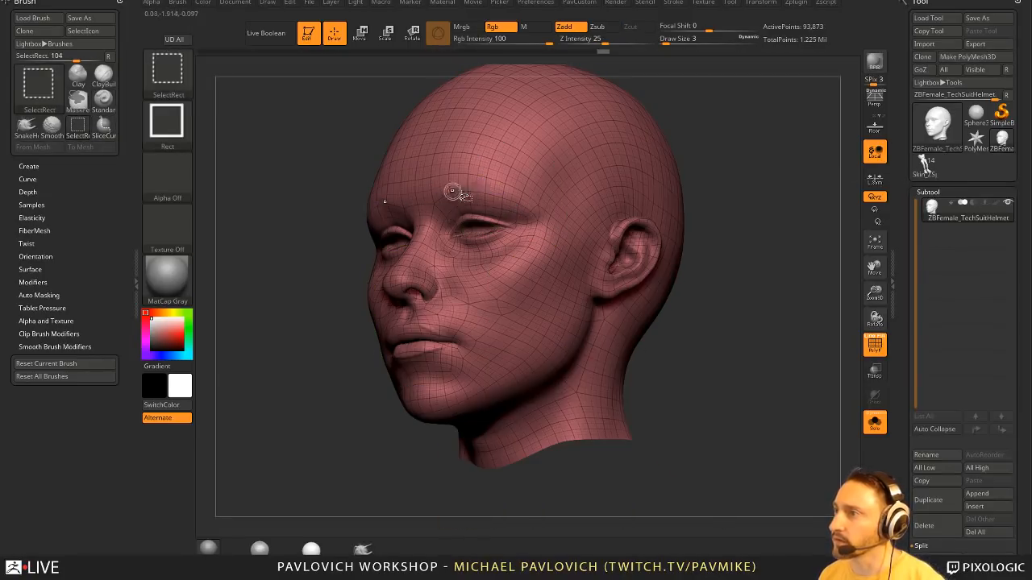
ctrl+shift+click(642, 147)
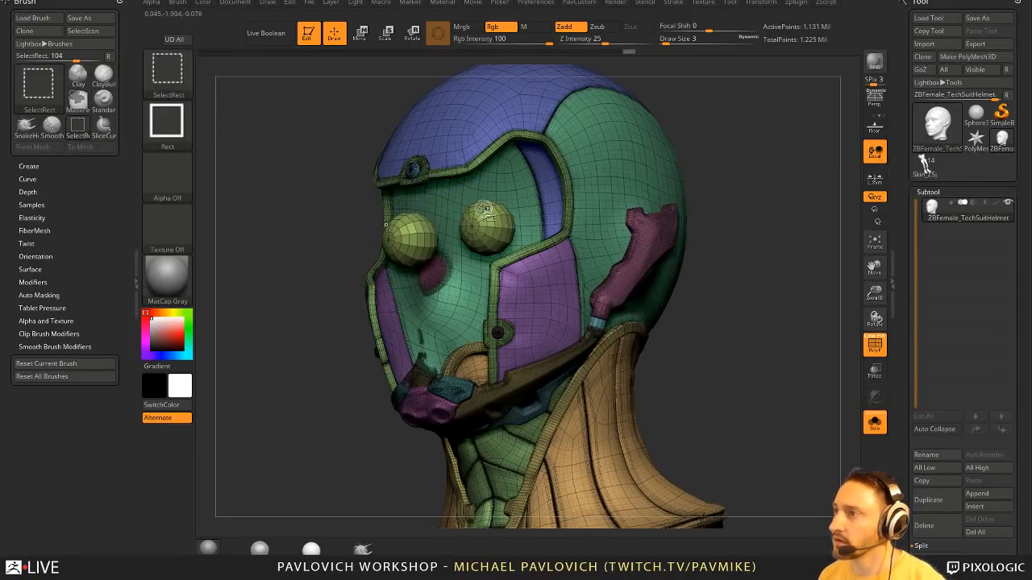
ctrl+shift+click(486, 222)
ctrl+shift+click(649, 234)
mouse_move(707, 285)
mouse_down()
mouse_move(750, 278)
mouse_move(788, 304)
mouse_move(791, 276)
mouse_move(763, 306)
mouse_move(764, 270)
mouse_up()
ctrl+shift+click(583, 260)
ctrl+shift+click(764, 270)
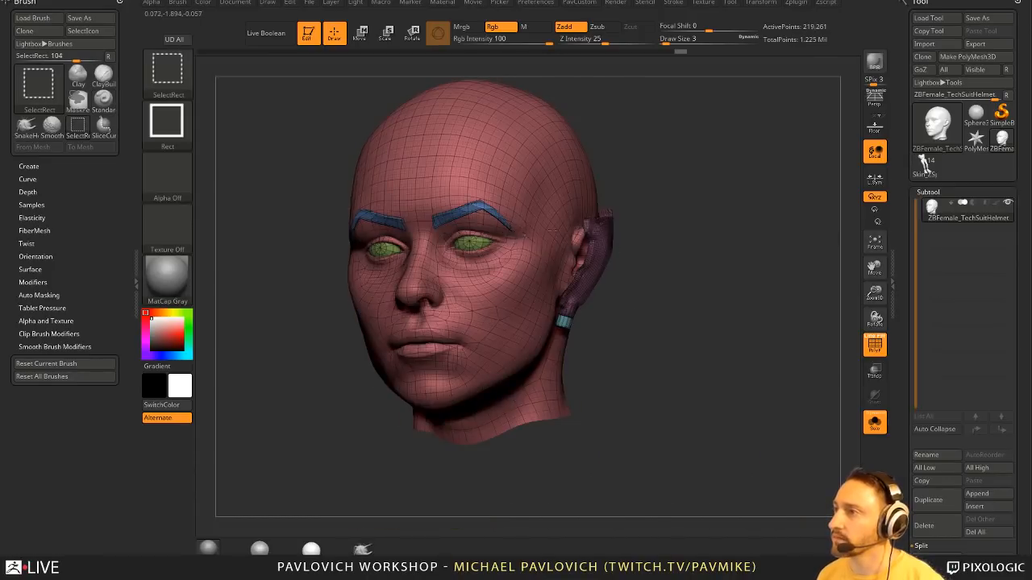
- Hide the bare head and ear pieces and use Split Hidden to separate them from the eyebrows, eyes and pegs
ctrl+alt+shift+click(553, 229)
ctrl+alt+shift+click(607, 267)
key(g)
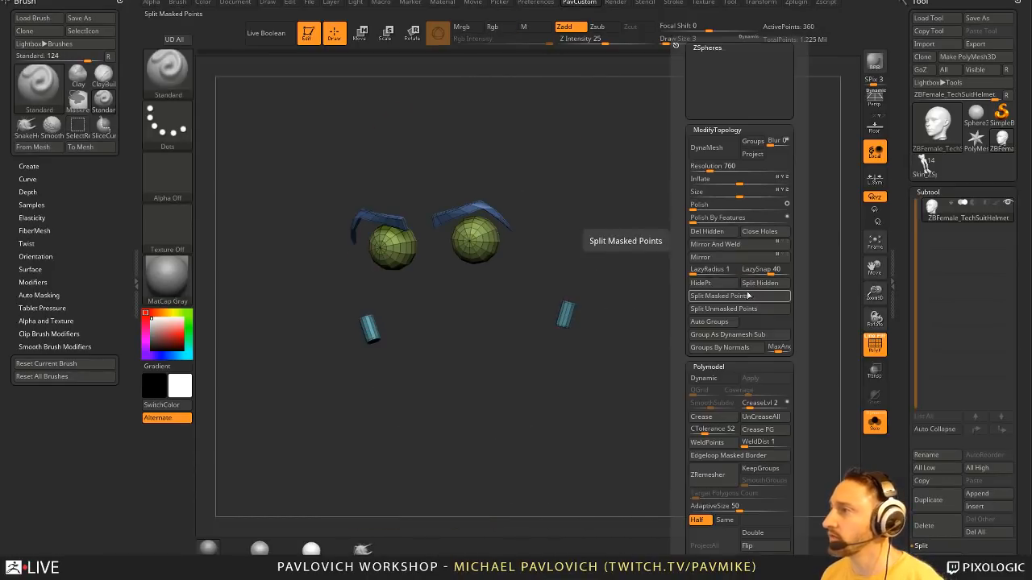
click(759, 283)
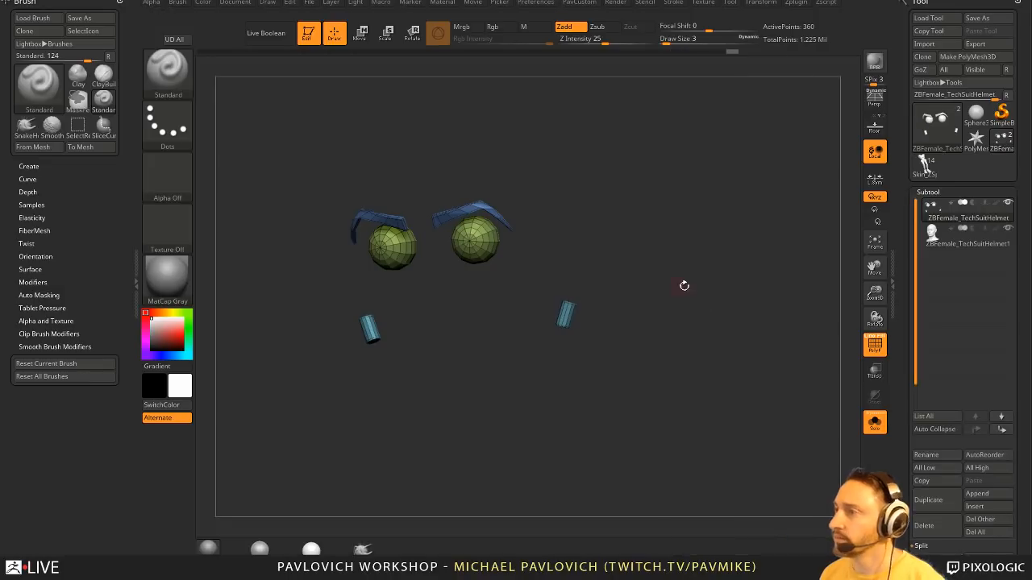
- Turn on dynamic subdivision for the eyebrows, eyes and pegs, and preview them with the polyframe off
key(d)
click(610, 180)
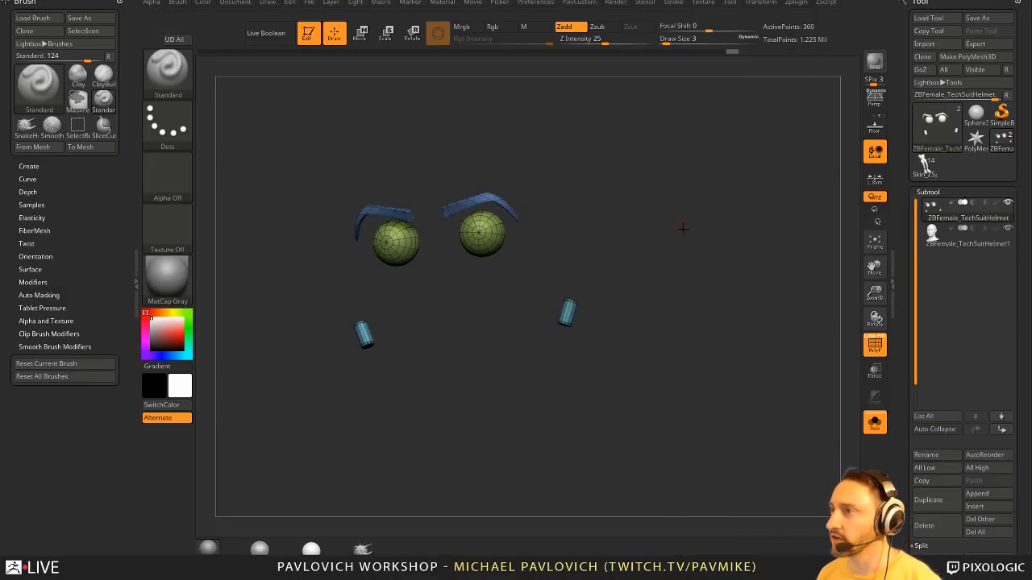
click(875, 345)
key(g)
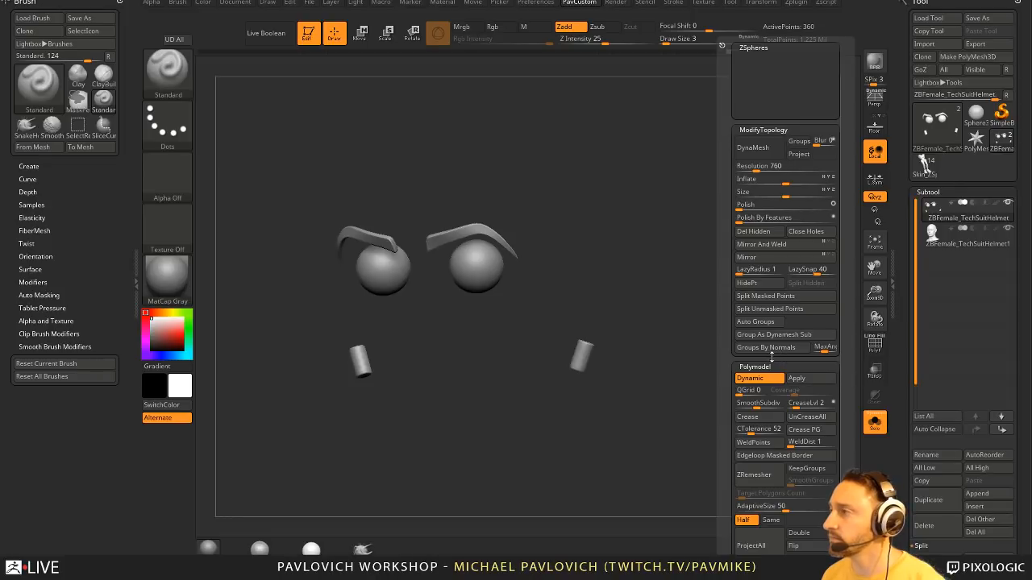
key(g)
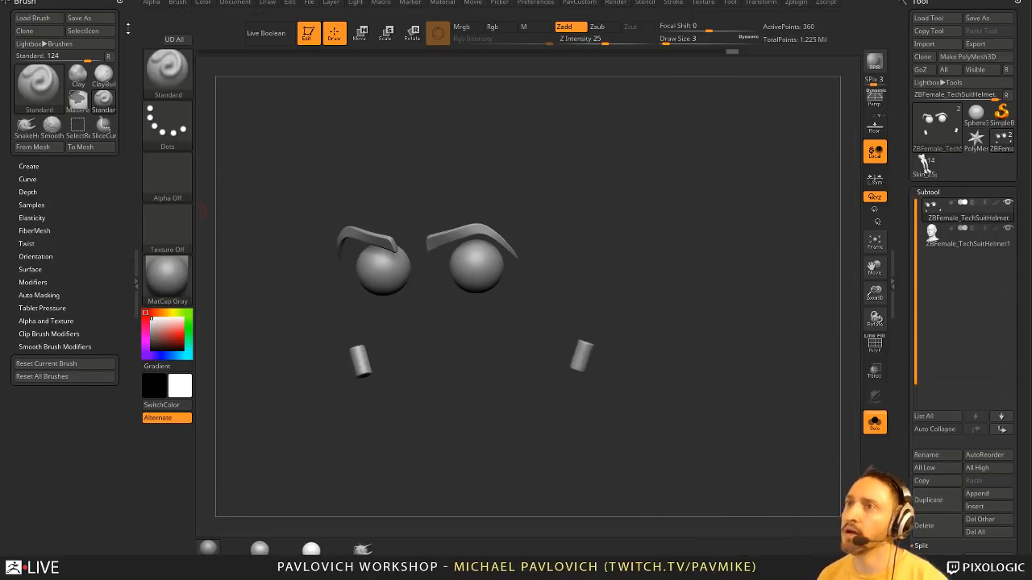
- Dock the Zplugin palette in place of the Brush palette and expand Clean Tool Master
click(119, 3)
click(794, 3)
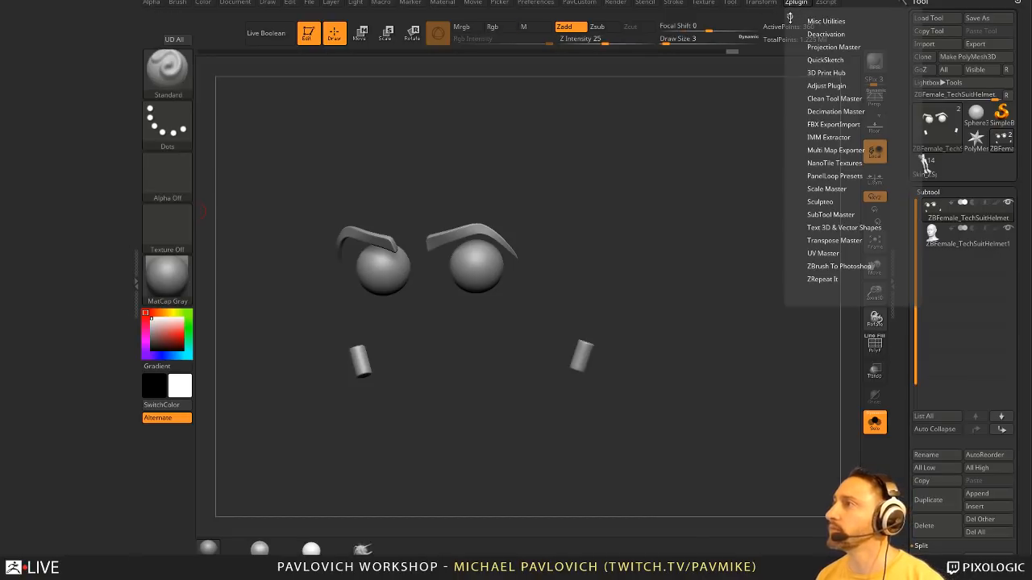
drag(787, 6, 108, 122)
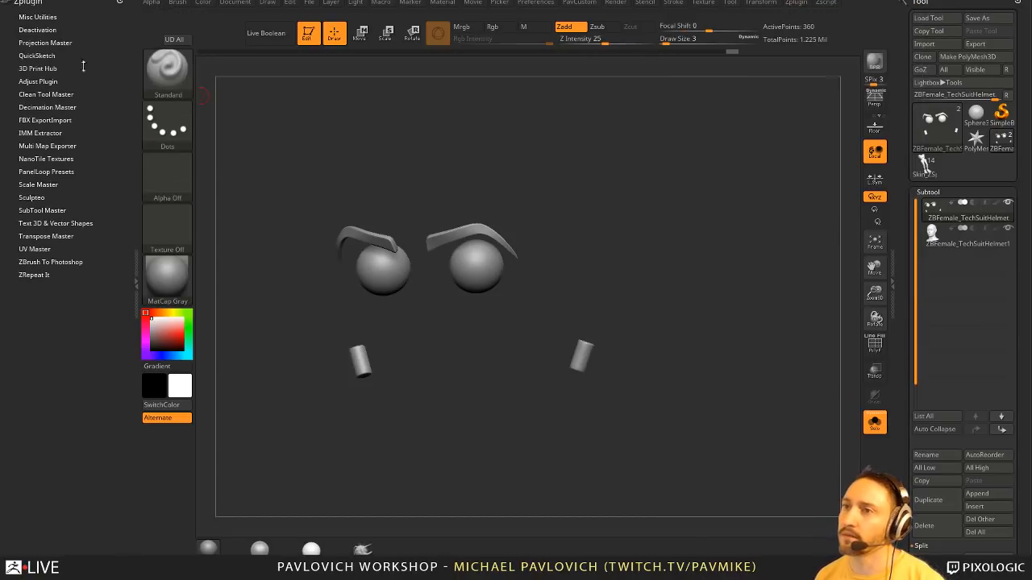
key(shift)
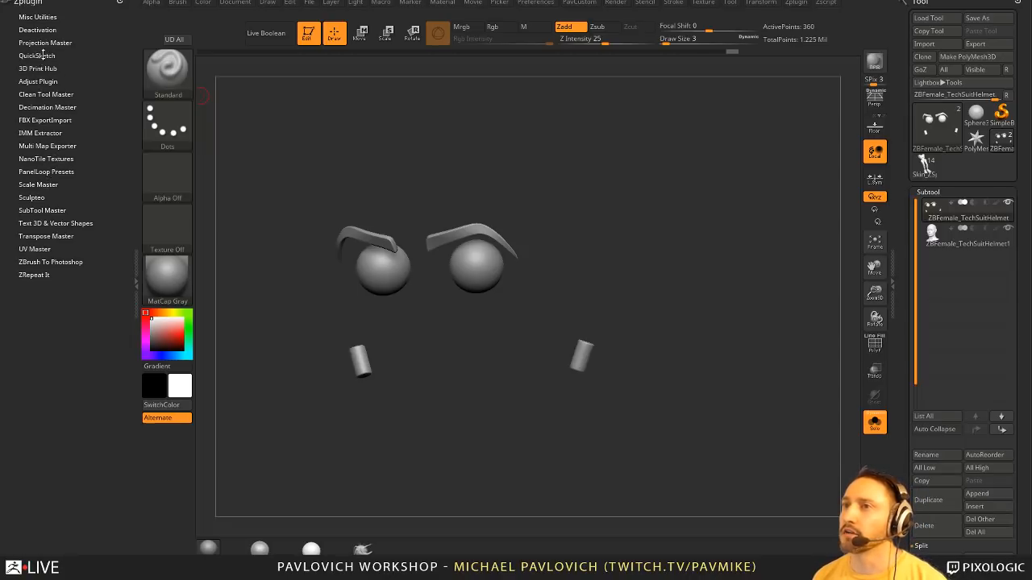
key(shift)
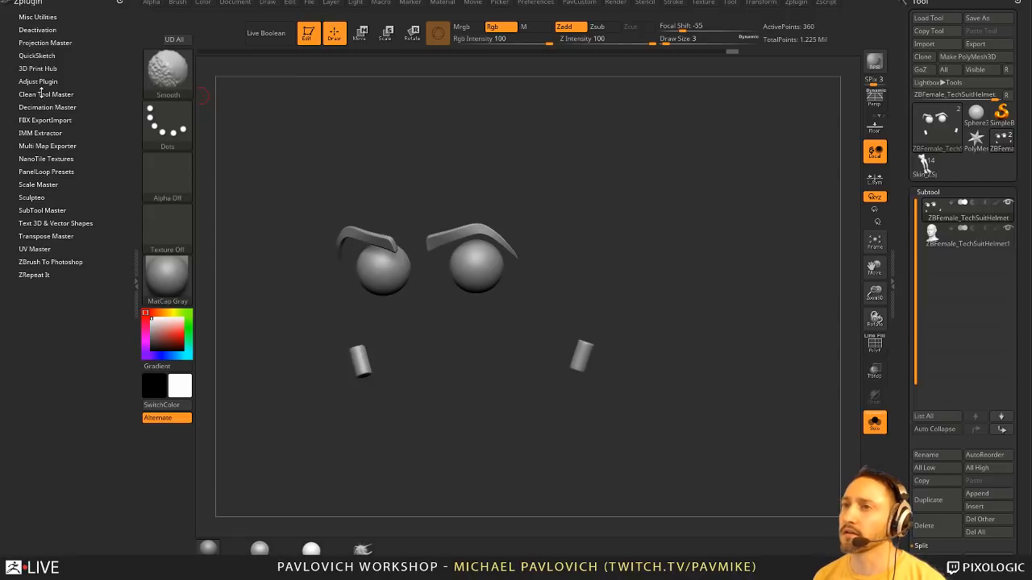
click(40, 94)
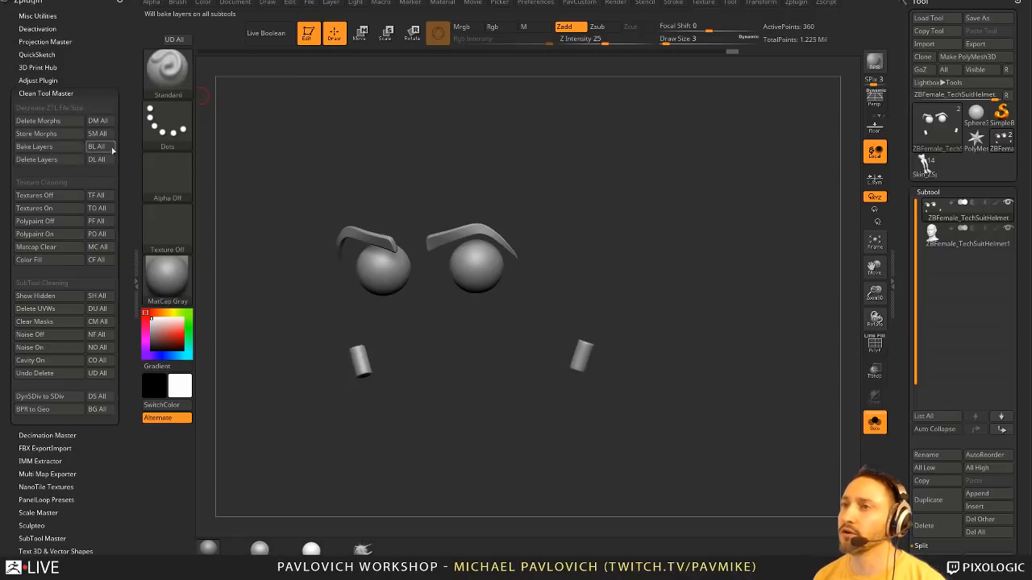
click(51, 398)
- Show the polyframe and use Groups Split to separate the eyes, eyebrows and pegs into their own subtools
click(866, 342)
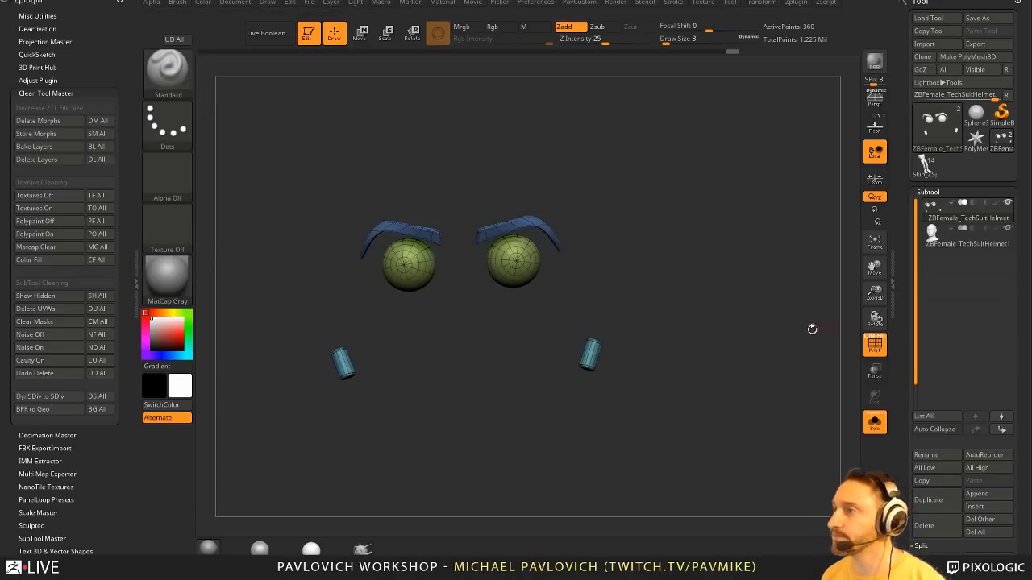
click(920, 545)
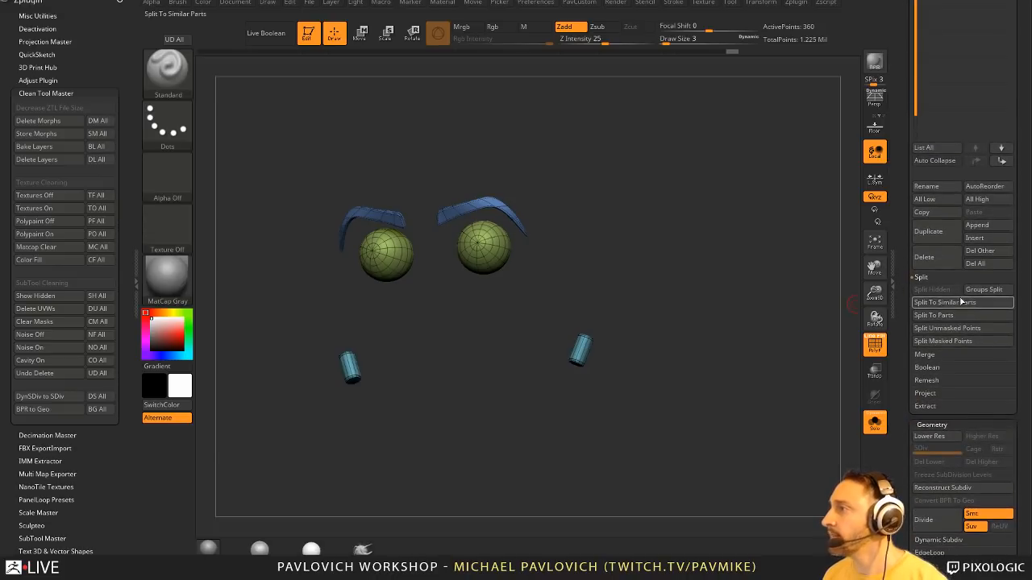
click(985, 289)
click(895, 313)
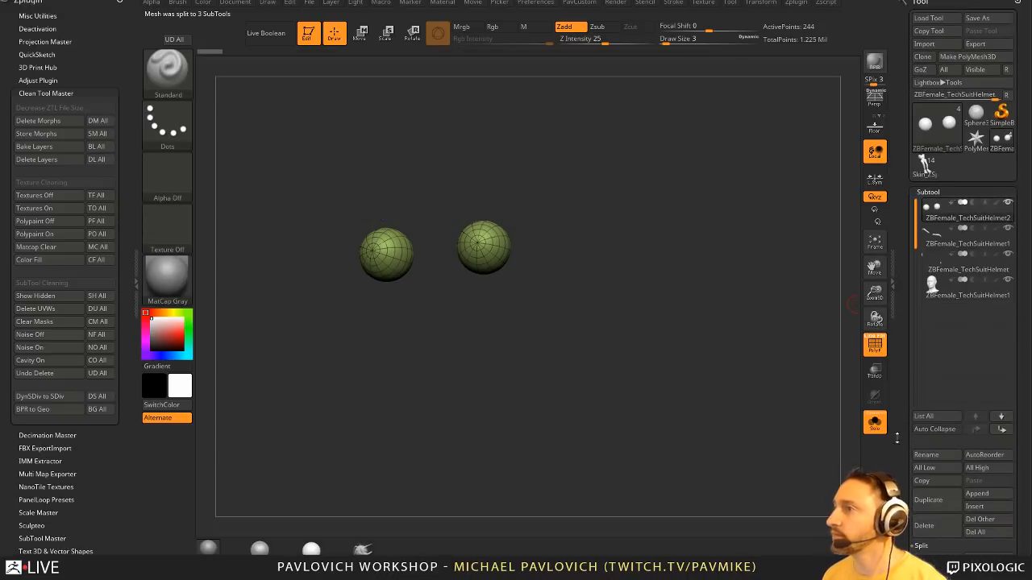
- Check the eyebrow, peg and head subtools one by one and review the pegs' Dynamic Subdiv settings
click(963, 230)
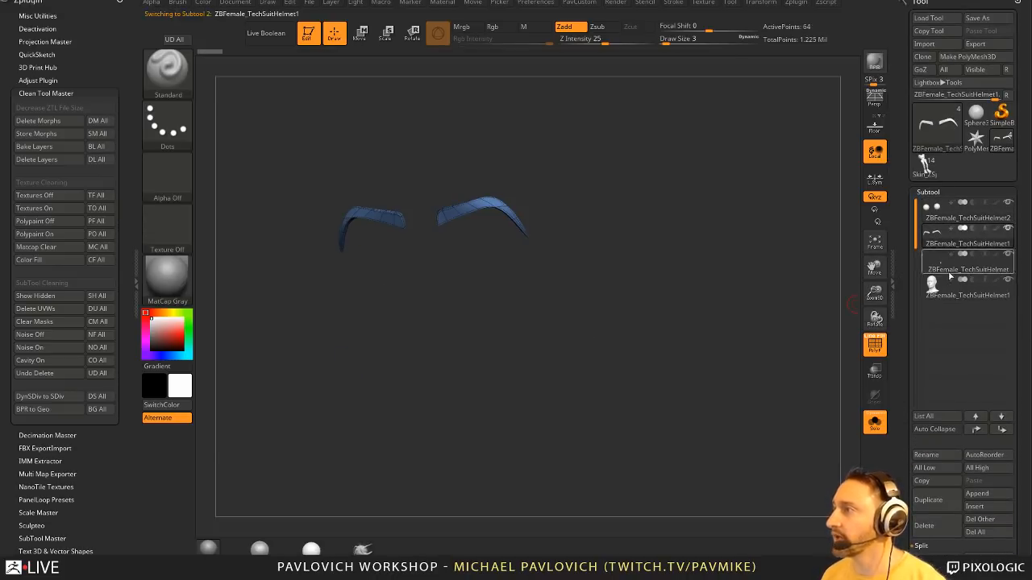
click(950, 274)
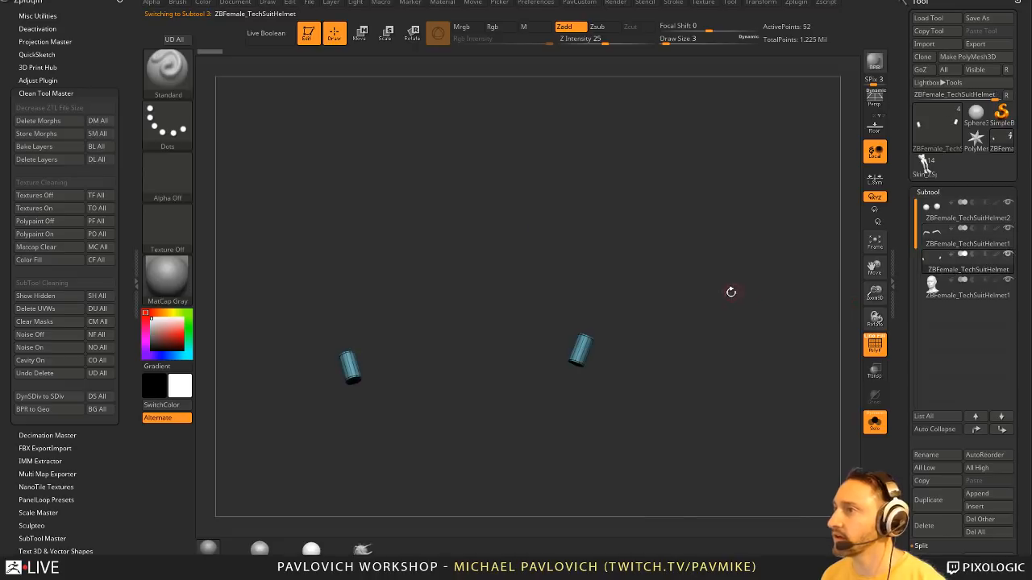
click(941, 302)
key(shift+g)
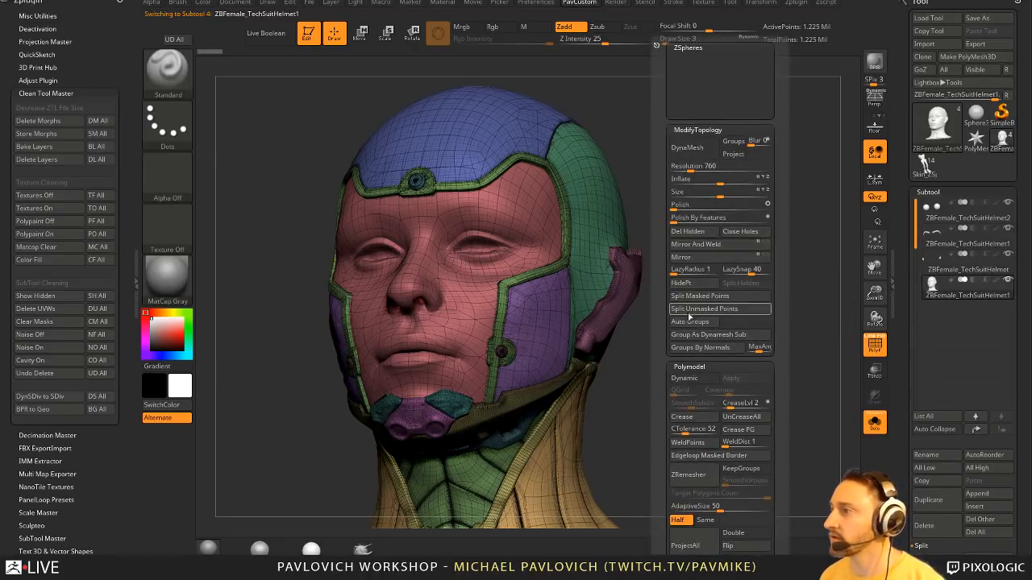
click(942, 274)
scroll(935, 266, down, 10)
click(938, 352)
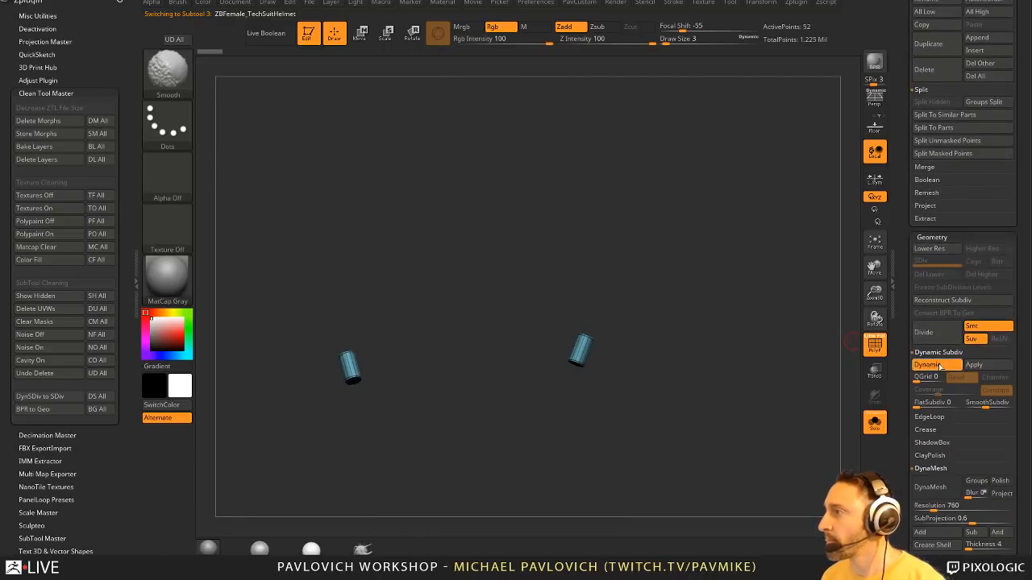
click(927, 364)
scroll(914, 342, up, 5)
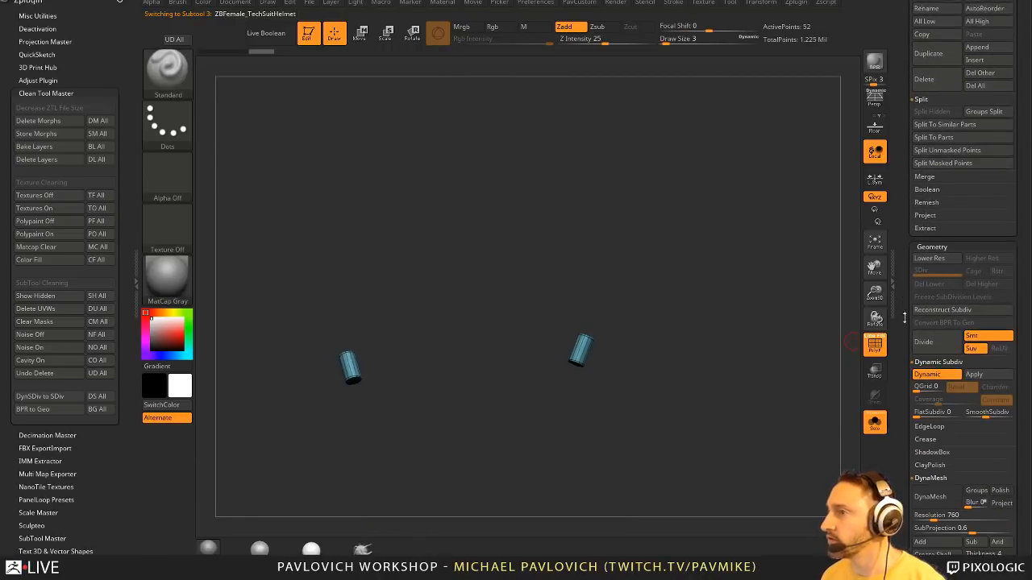
- Leave Solo mode, examine the eyes, pegs and eyebrows in place on the full head, and turn the polyframe off
click(877, 421)
drag(743, 317, 850, 288)
click(952, 220)
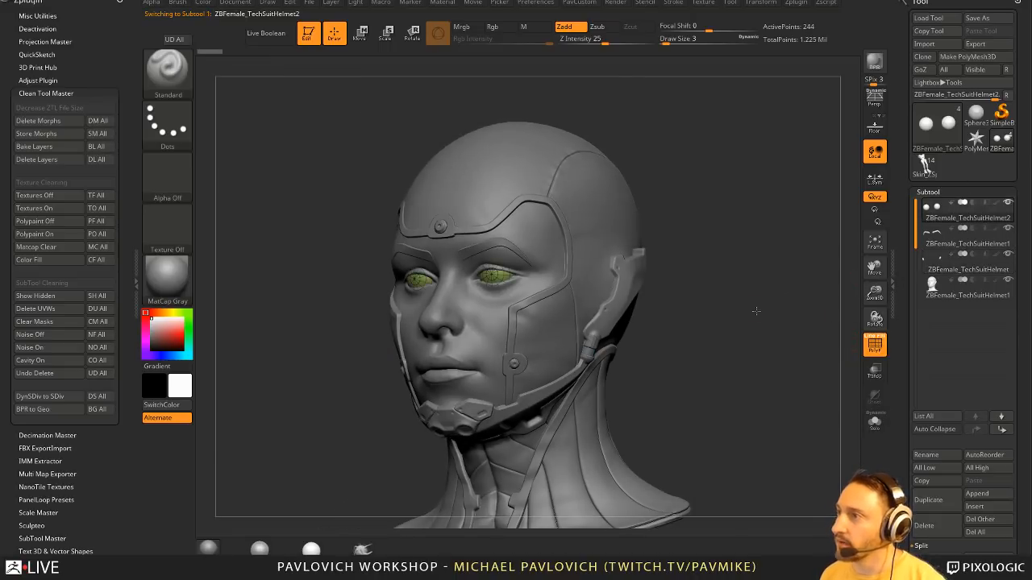
click(959, 257)
click(959, 242)
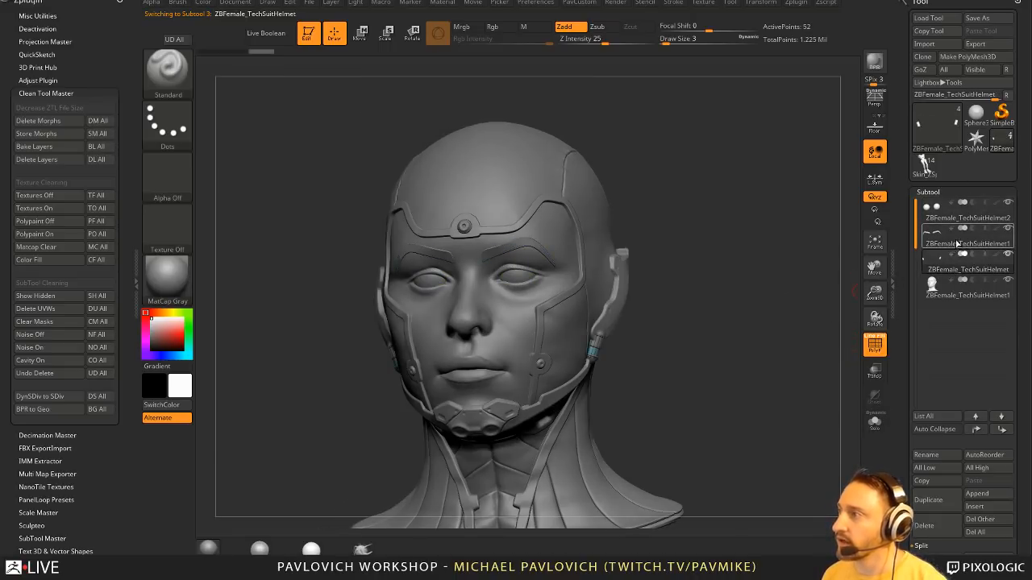
drag(795, 292, 738, 347)
click(879, 346)
alt+drag(757, 216, 783, 285)
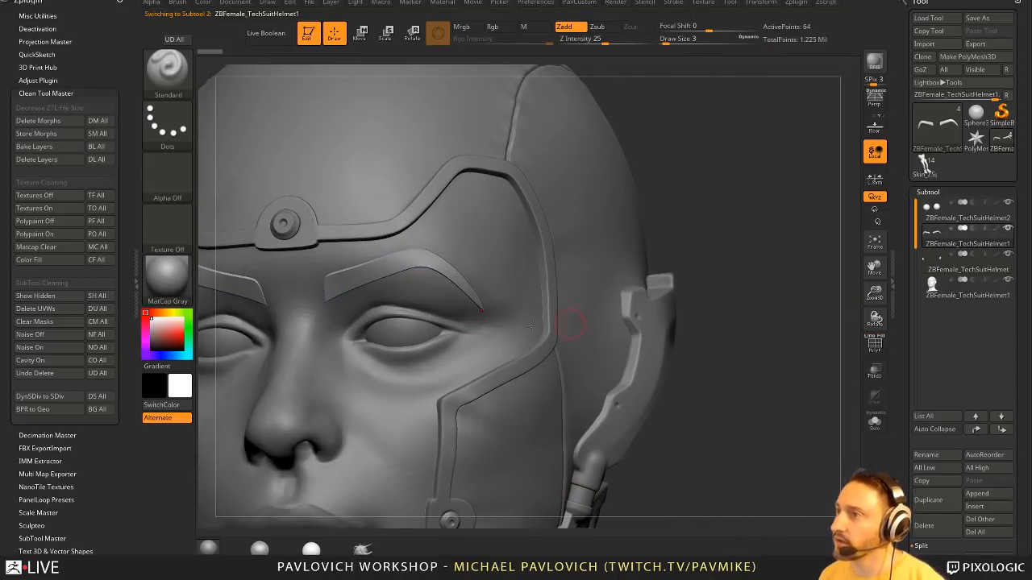
- Convert dynamic subdivisions to traditional subdivisions on all subtools with Clean Tool Master
key(space)
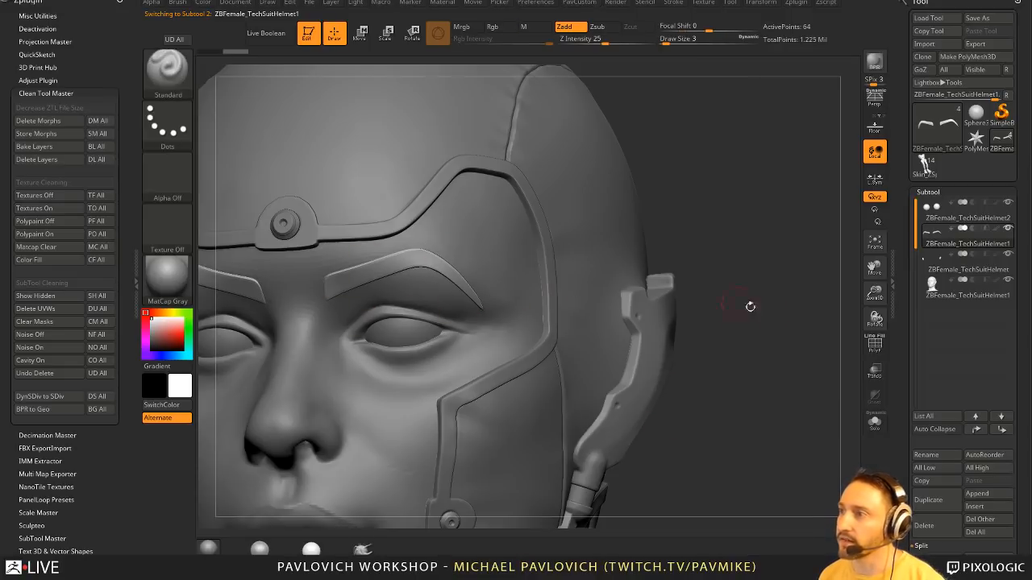
alt+drag(750, 306, 723, 246)
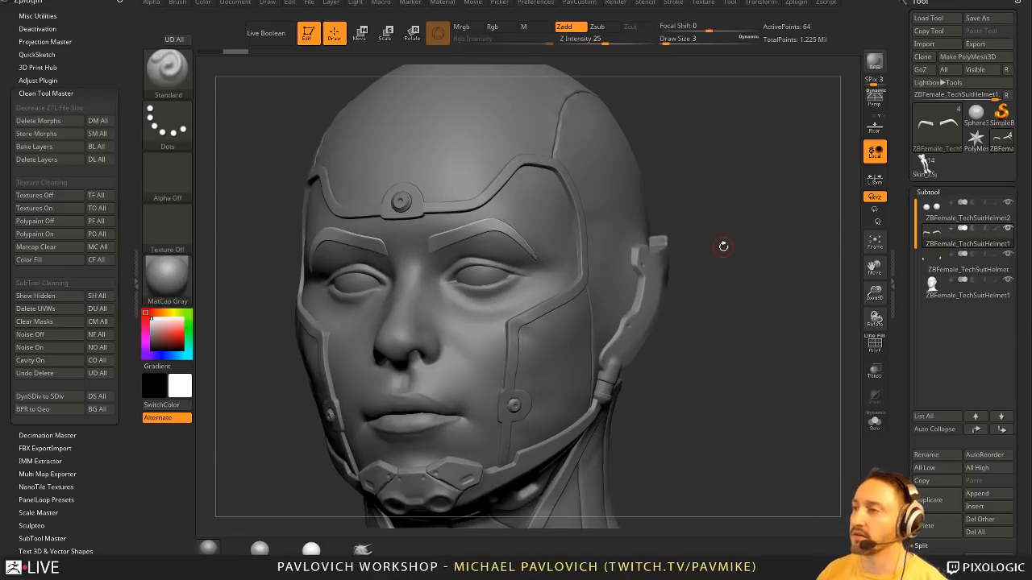
drag(745, 262, 716, 239)
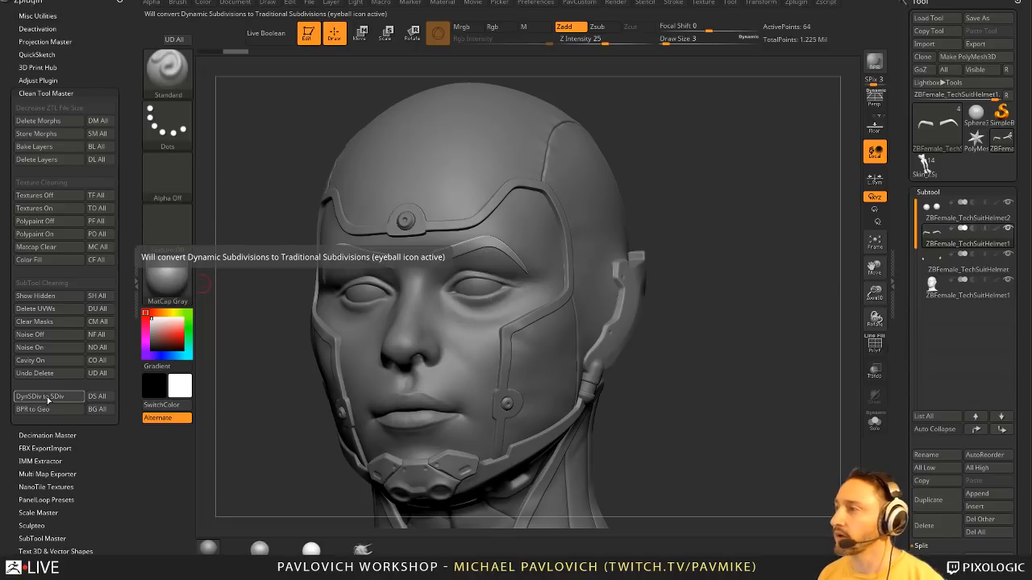
click(96, 397)
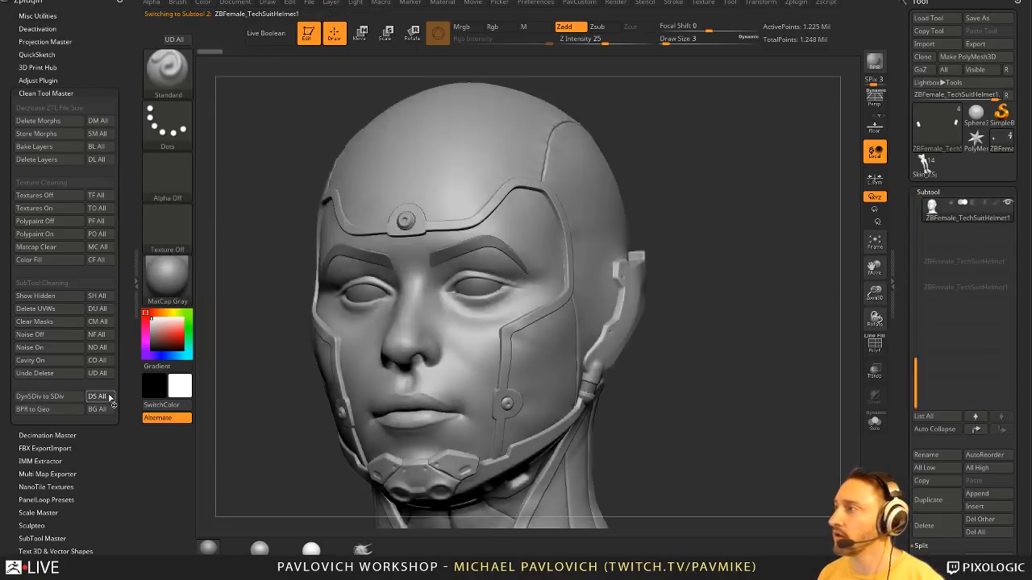
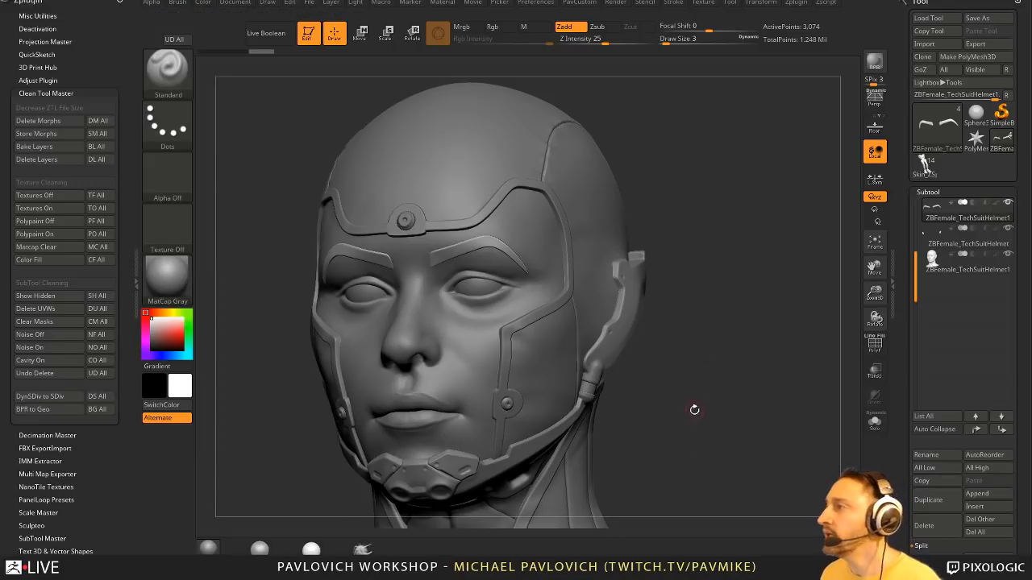
- Move the head subtool above the others and merge the eyes, eyebrows and pegs down into it
drag(711, 277, 726, 312)
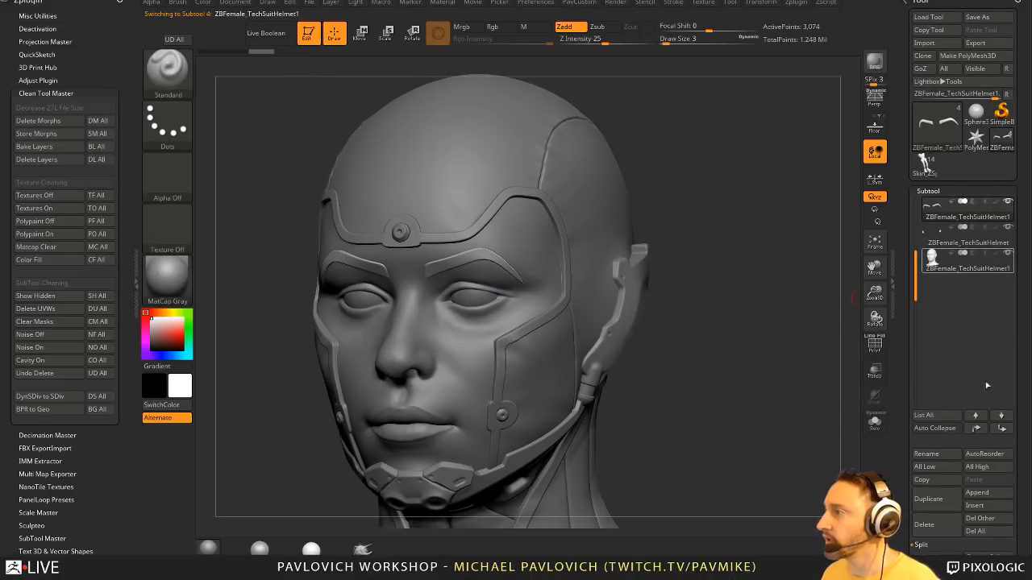
shift+click(975, 430)
drag(784, 362, 788, 355)
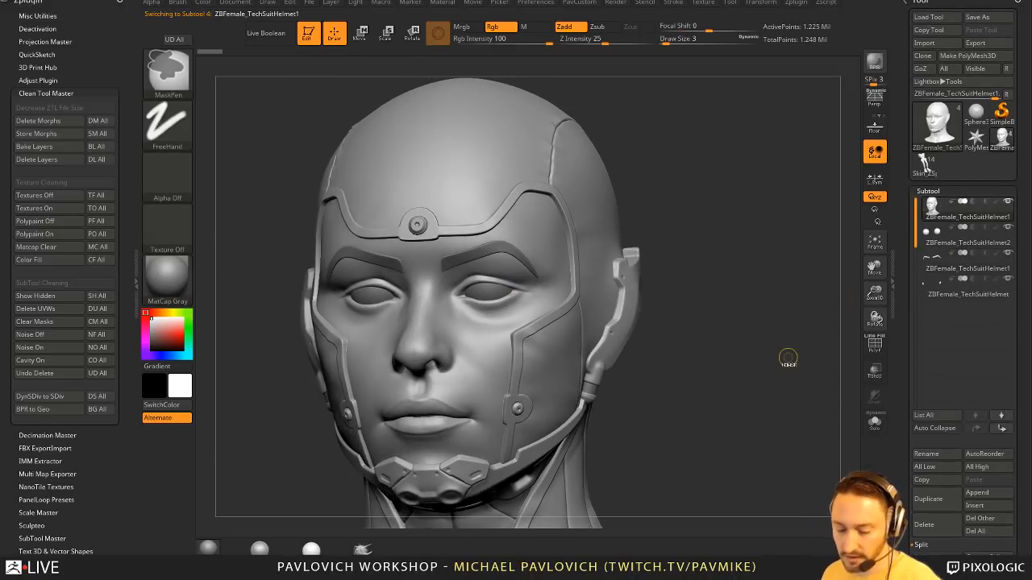
key(ctrl+e)
key(ctrl+e)
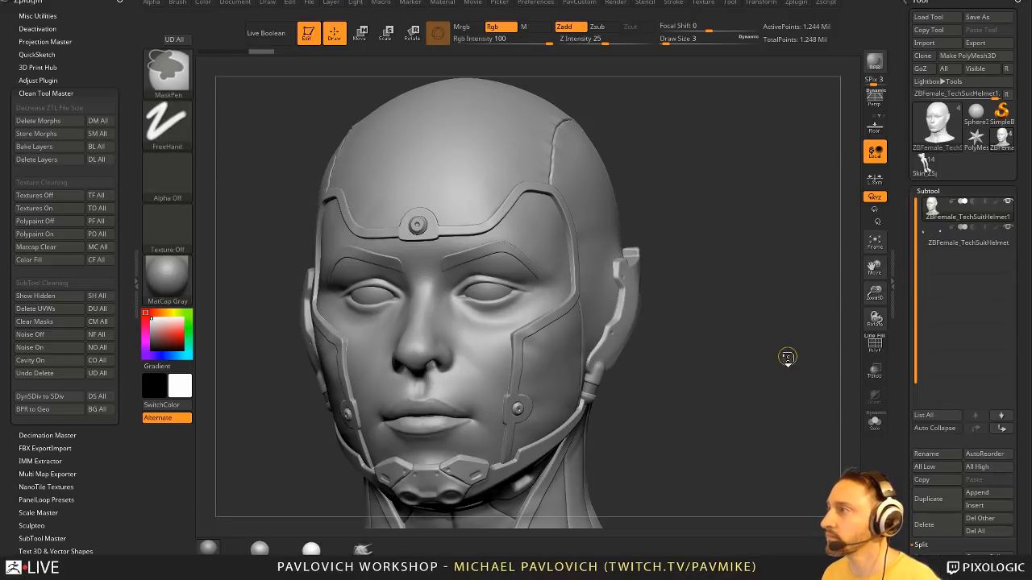
key(ctrl+e)
- Examine the merged head and neck bust from several angles and check its total point count
mouse_move(783, 357)
mouse_down()
mouse_move(751, 374)
mouse_move(721, 319)
mouse_up()
mouse_move(604, 228)
mouse_down()
mouse_move(555, 274)
mouse_move(574, 274)
mouse_move(558, 270)
mouse_up()
key(s)
mouse_move(675, 288)
mouse_down()
mouse_move(741, 305)
mouse_move(565, 329)
mouse_up()
mouse_move(675, 319)
mouse_down()
mouse_move(714, 311)
mouse_move(698, 315)
mouse_move(698, 237)
mouse_move(737, 333)
mouse_move(584, 355)
mouse_up()
key(s)
drag(626, 288, 603, 320)
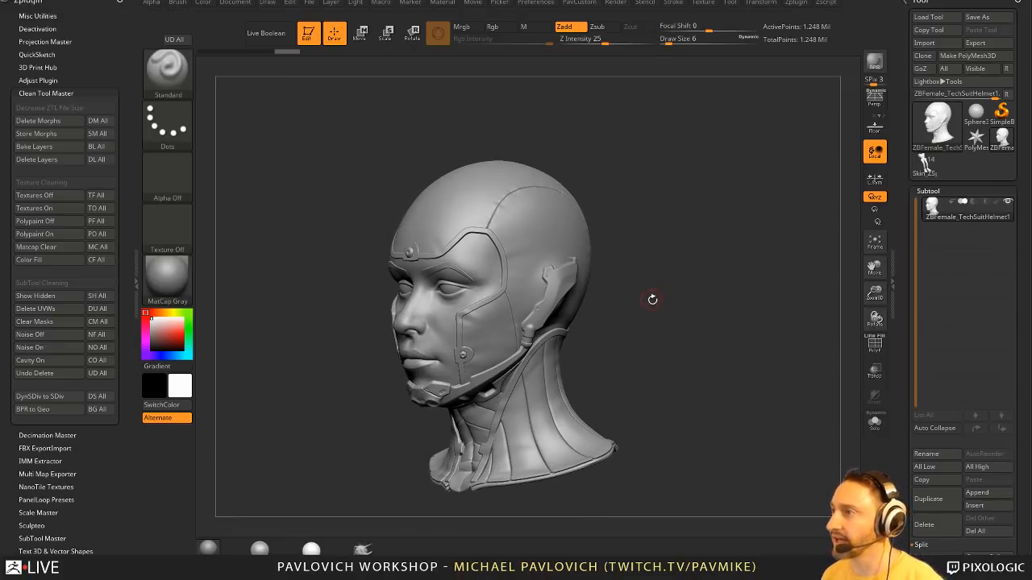
drag(653, 298, 628, 290)
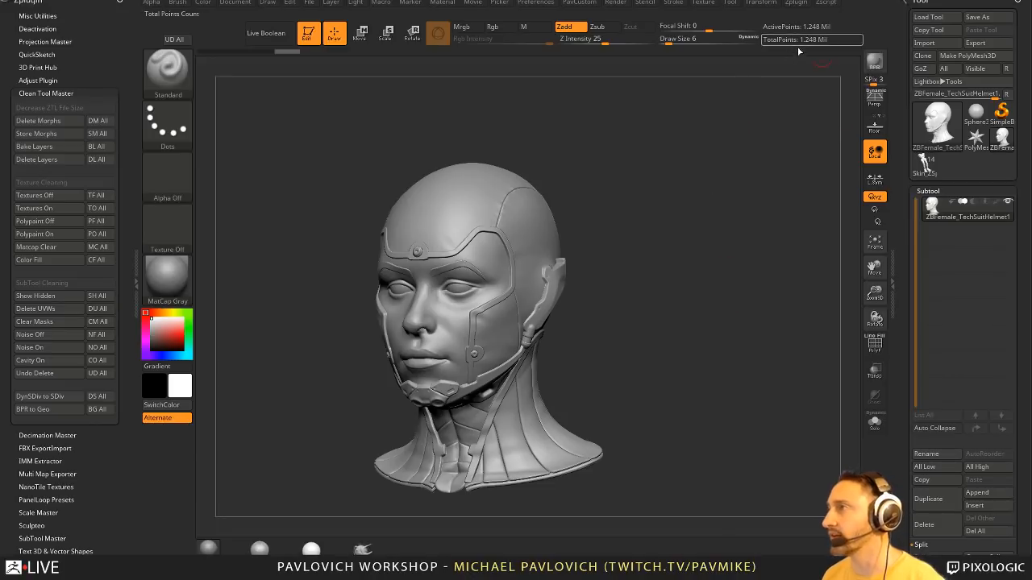
drag(746, 257, 735, 259)
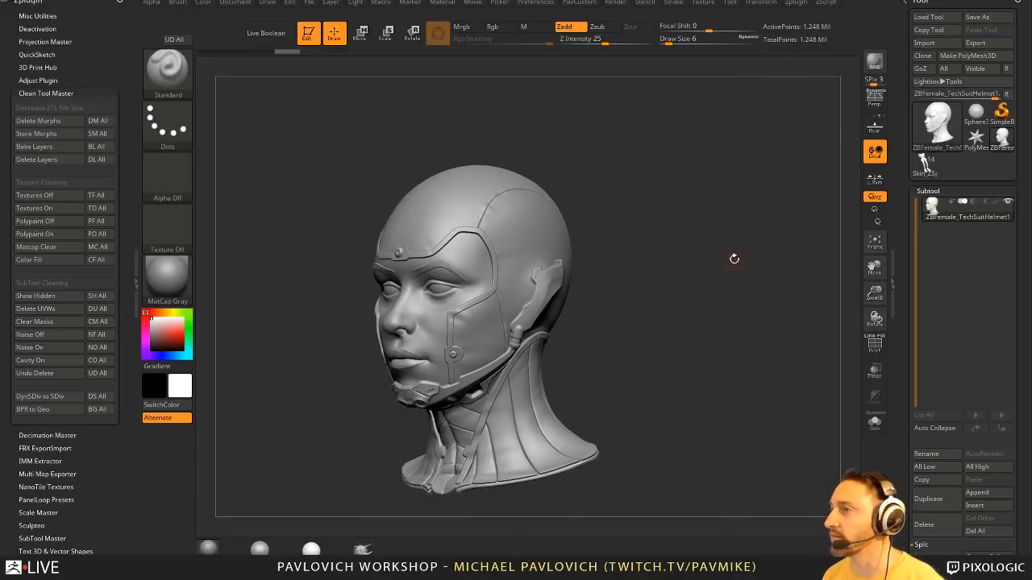
- Save the tool over the existing ZBFemale_TechSuitHelmet.ZTL file
click(976, 17)
double_click(194, 68)
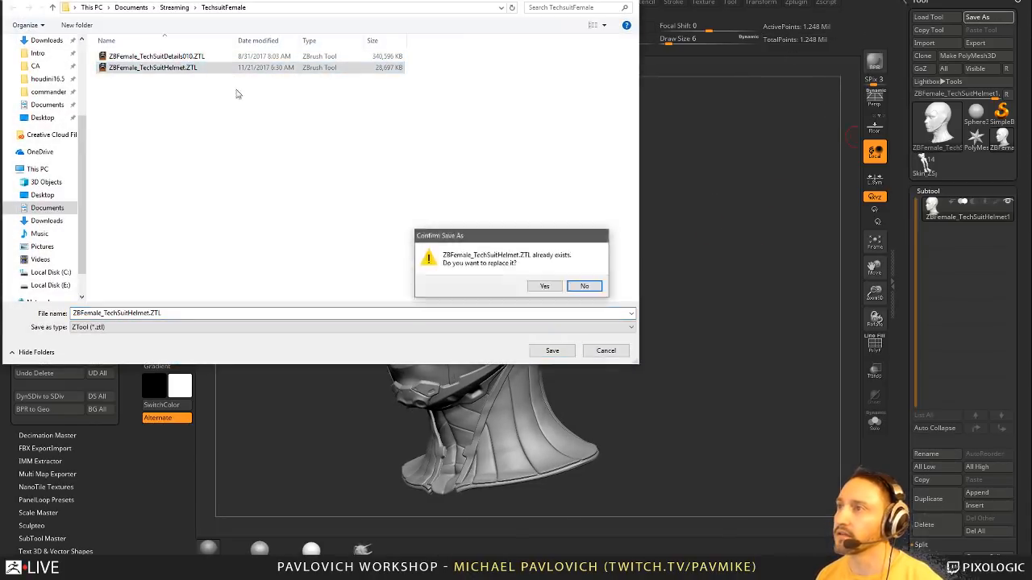
click(534, 289)
- Try DynaMesh on the merged bust at resolution 760, and undo it
drag(756, 318, 744, 318)
key(space)
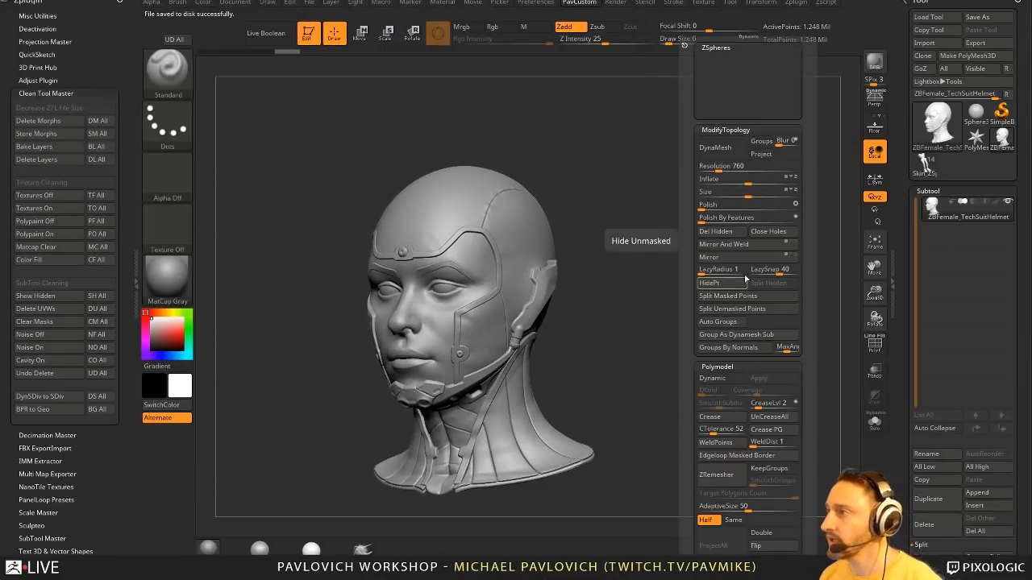
click(714, 150)
mouse_move(647, 271)
mouse_down()
mouse_move(711, 272)
mouse_move(638, 275)
mouse_up()
key(ctrl+z)
- Raise the DynaMesh resolution above 760 and apply DynaMesh to the merged bust
key(space)
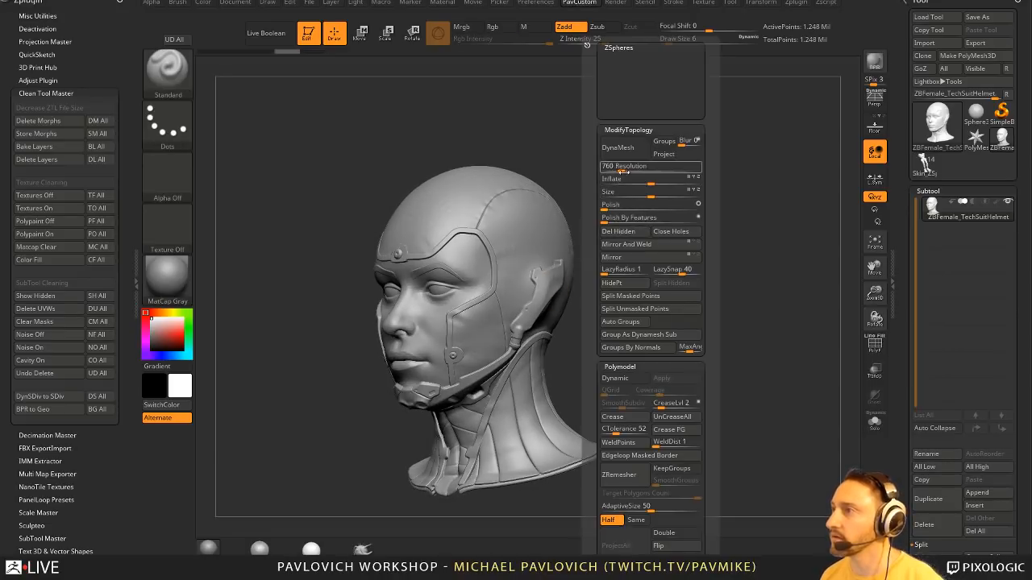
drag(622, 171, 641, 171)
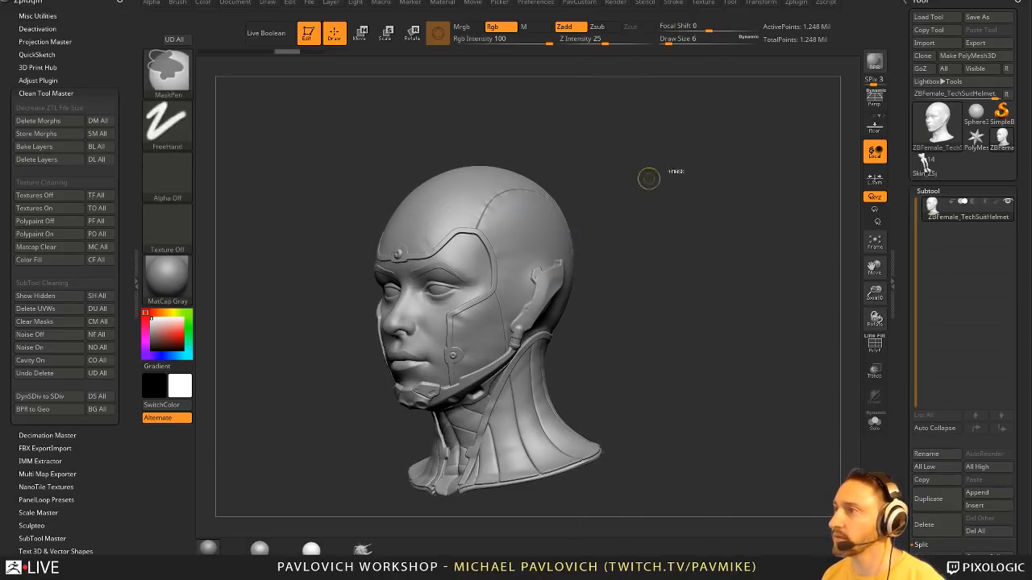
key(space)
click(662, 148)
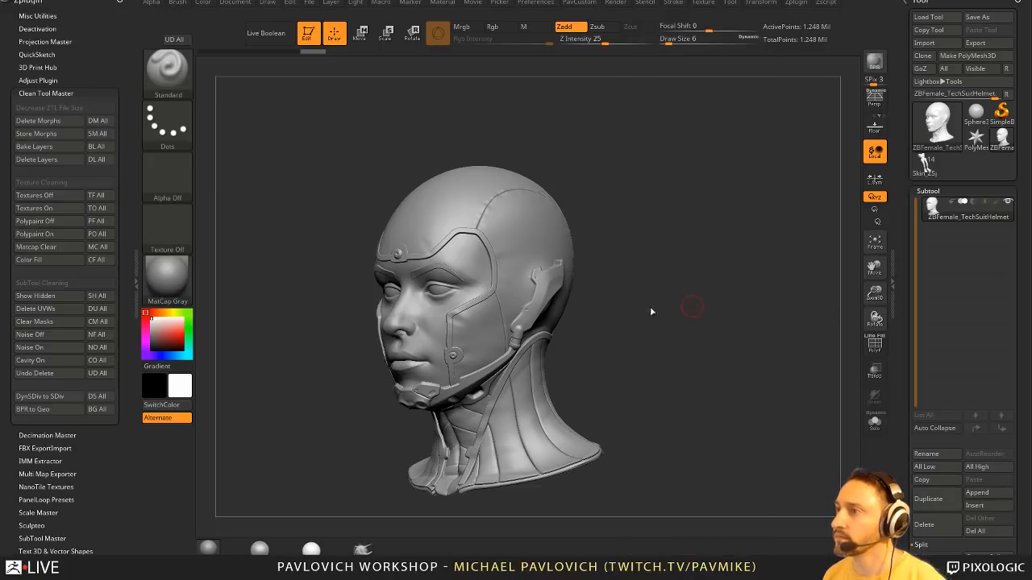
- Insert a sphere primitive with the IMM_Base_Prim brush inside the open underside of the neck collar
drag(689, 307, 730, 279)
drag(603, 282, 708, 274)
key(m)
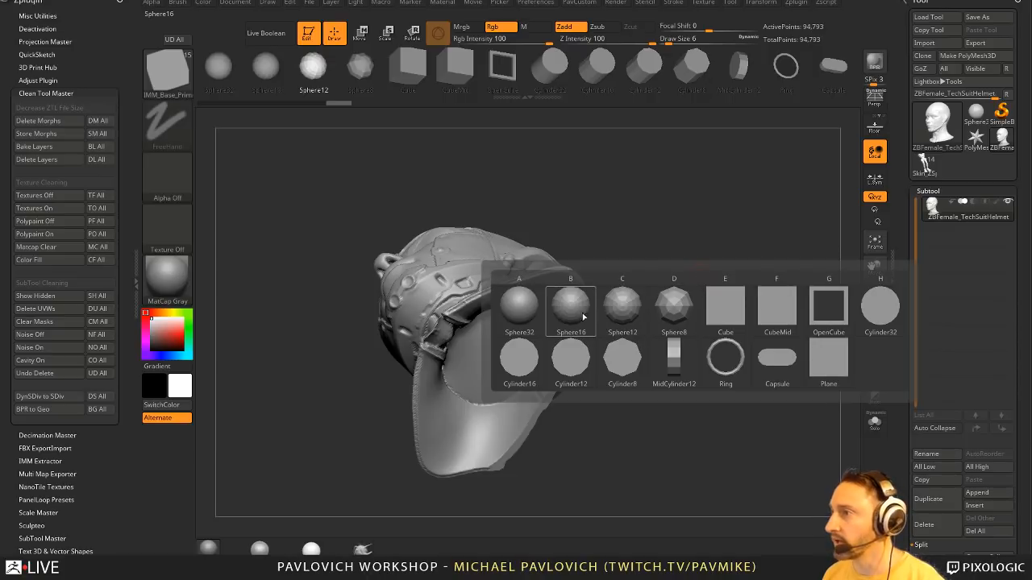
click(620, 313)
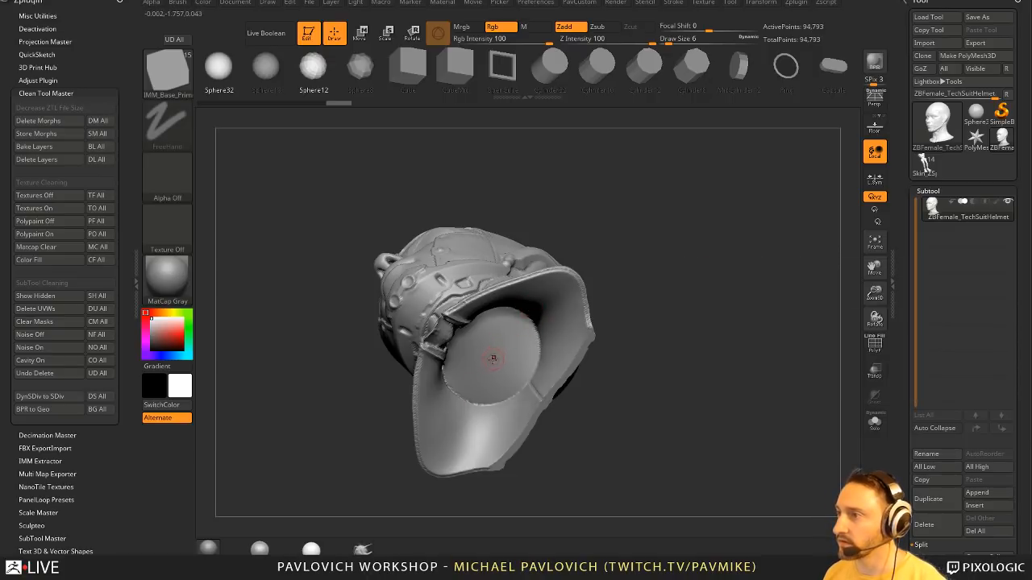
drag(494, 360, 570, 379)
drag(679, 288, 696, 328)
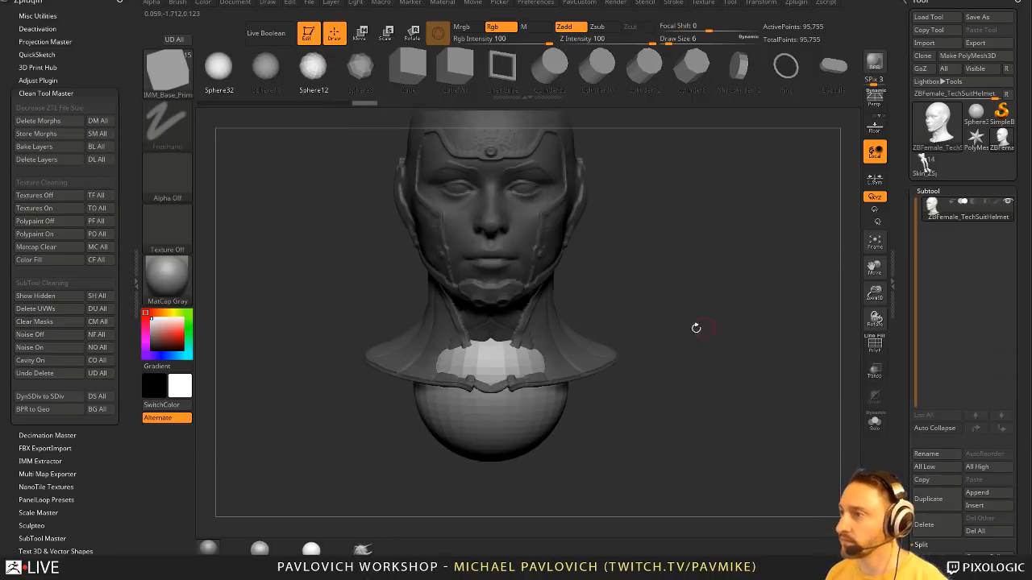
- Reposition the inserted sphere beneath the neck collar and undo the last change
key(w)
drag(454, 306, 391, 312)
key(q)
drag(342, 315, 241, 319)
mouse_move(482, 319)
mouse_down()
mouse_move(507, 339)
mouse_move(458, 355)
mouse_move(506, 332)
mouse_up()
key(ctrl+z)
- Reshape the sphere with the Move brush so it fills the opening along the whole collar edge
key(b)
key(m)
key(v)
drag(551, 310, 549, 323)
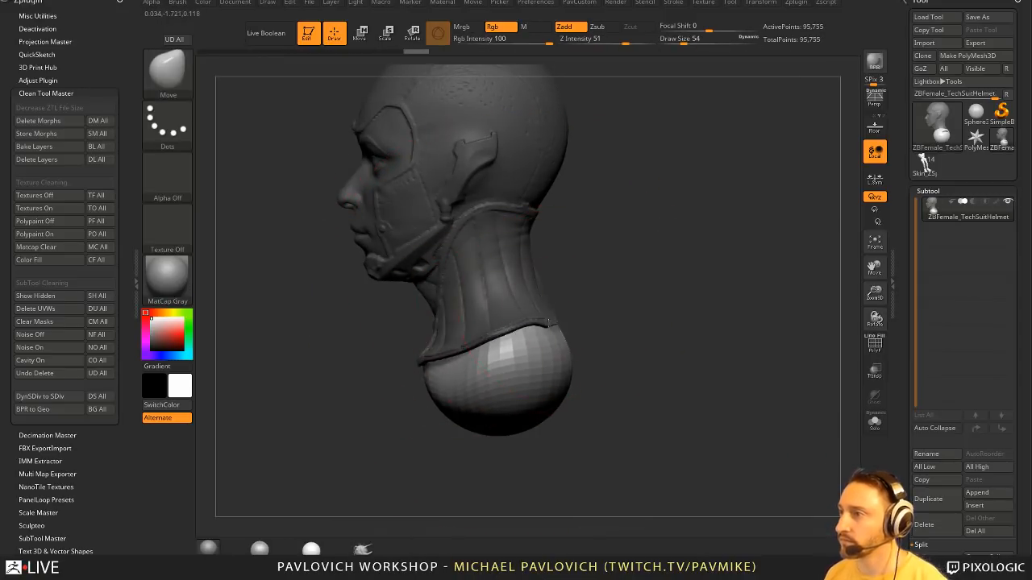
drag(658, 325, 599, 325)
drag(475, 337, 479, 356)
drag(645, 323, 663, 306)
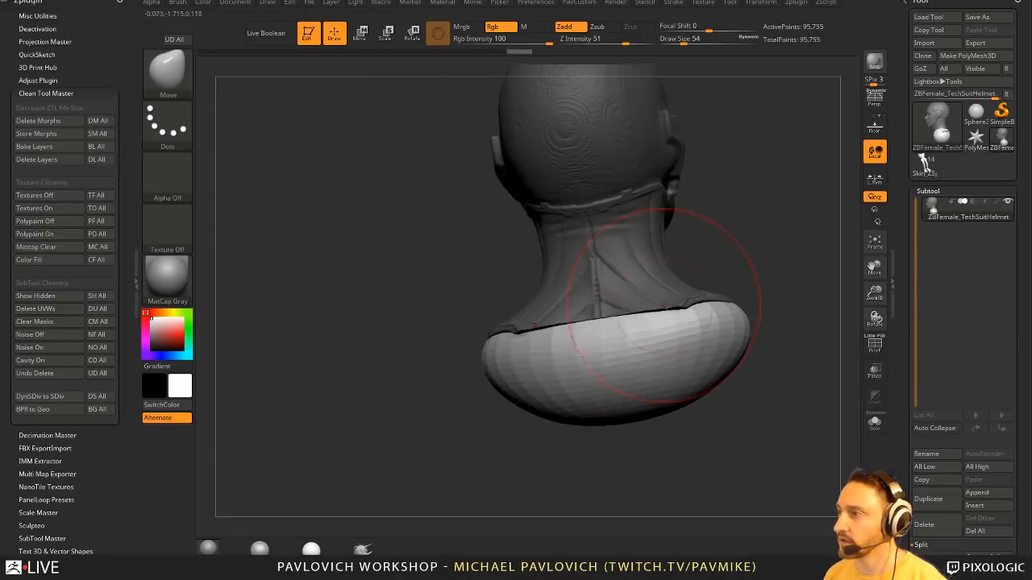
drag(766, 289, 788, 293)
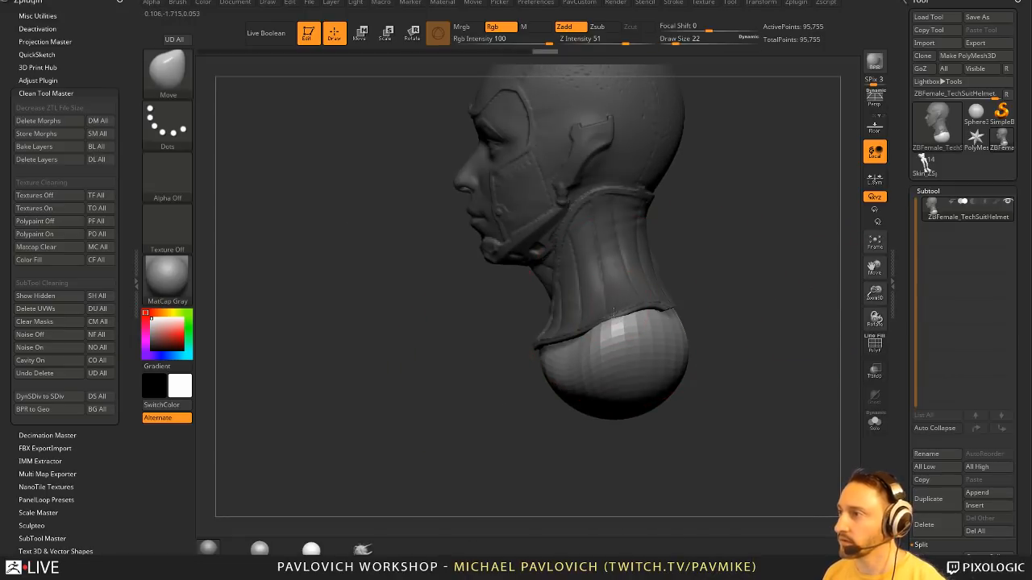
key(s)
mouse_move(537, 348)
mouse_down()
mouse_move(554, 352)
mouse_move(522, 387)
mouse_move(571, 347)
mouse_up()
key(s)
- Flatten the sphere against the collar's underside with the ClipCurve brush, following the slanted edge in side view
drag(719, 284, 688, 345)
ctrl+shift+click(169, 74)
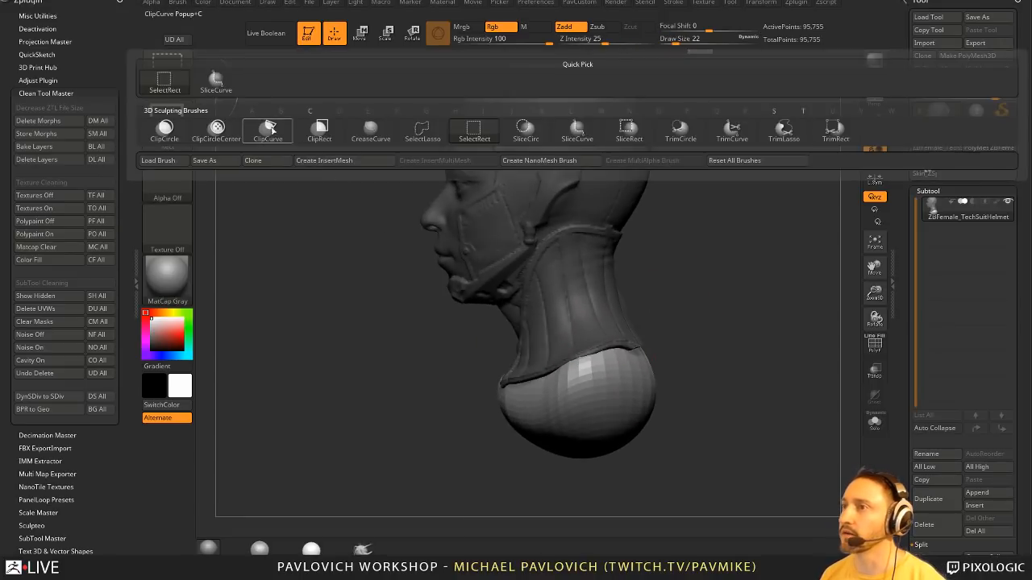
click(268, 129)
mouse_move(609, 352)
ctrl+shift+mouse_down()
mouse_move(758, 284)
mouse_move(780, 289)
mouse_move(804, 318)
mouse_move(472, 391)
ctrl+shift+mouse_up()
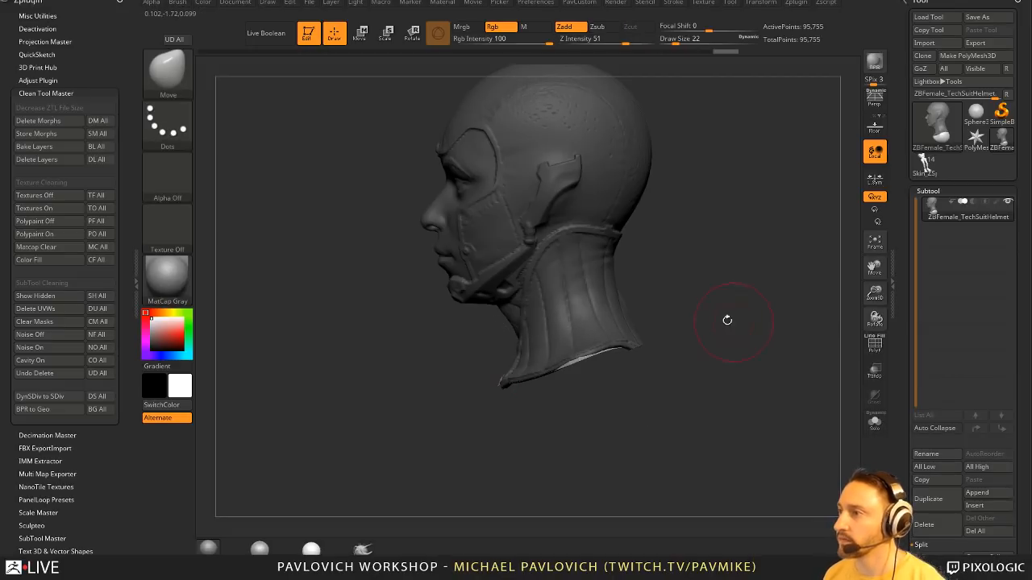
- Clear the mask and re-DynaMesh the bust to fuse the clipped sphere with the base of the neck
mouse_move(728, 320)
mouse_down()
mouse_move(758, 315)
mouse_move(732, 255)
mouse_move(765, 285)
mouse_move(725, 354)
mouse_move(681, 350)
mouse_move(652, 368)
mouse_up()
key(s)
mouse_move(570, 385)
mouse_down()
mouse_move(571, 373)
mouse_move(613, 380)
mouse_move(605, 385)
mouse_move(674, 323)
mouse_move(640, 346)
mouse_move(744, 317)
mouse_move(732, 342)
mouse_up()
drag(778, 299, 795, 271)
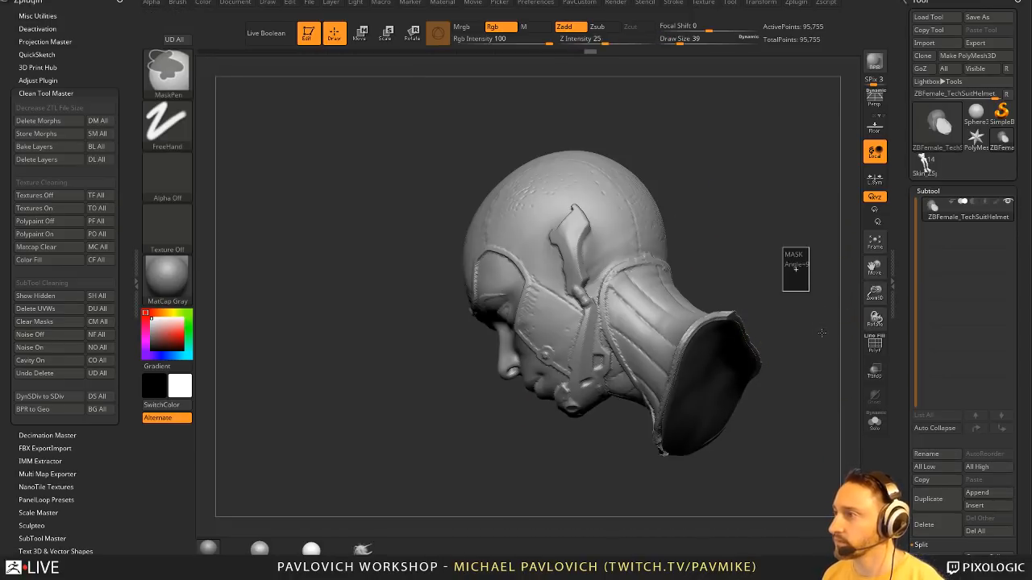
mouse_move(804, 330)
mouse_down()
mouse_move(803, 234)
mouse_move(709, 346)
mouse_move(811, 253)
mouse_move(741, 247)
mouse_move(588, 326)
mouse_up()
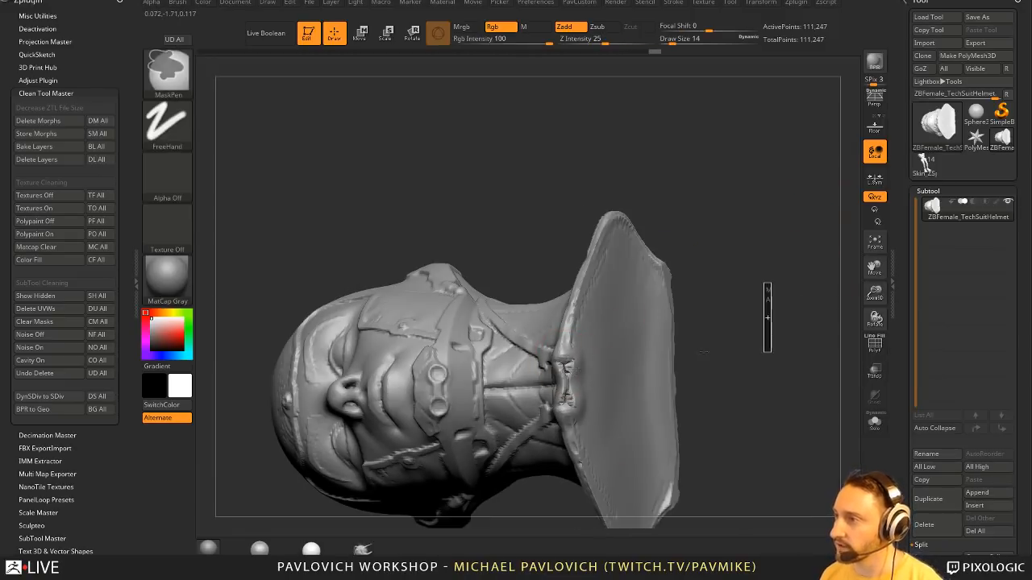
mouse_move(729, 339)
alt+mouse_down()
mouse_move(737, 264)
mouse_move(762, 319)
mouse_move(735, 260)
mouse_move(766, 189)
alt+mouse_up()
key(f)
- Choose the Standard brush and smooth the rough marks on the helmet's crown, sides and back
key(b)
key(s)
key(t)
drag(692, 206, 625, 245)
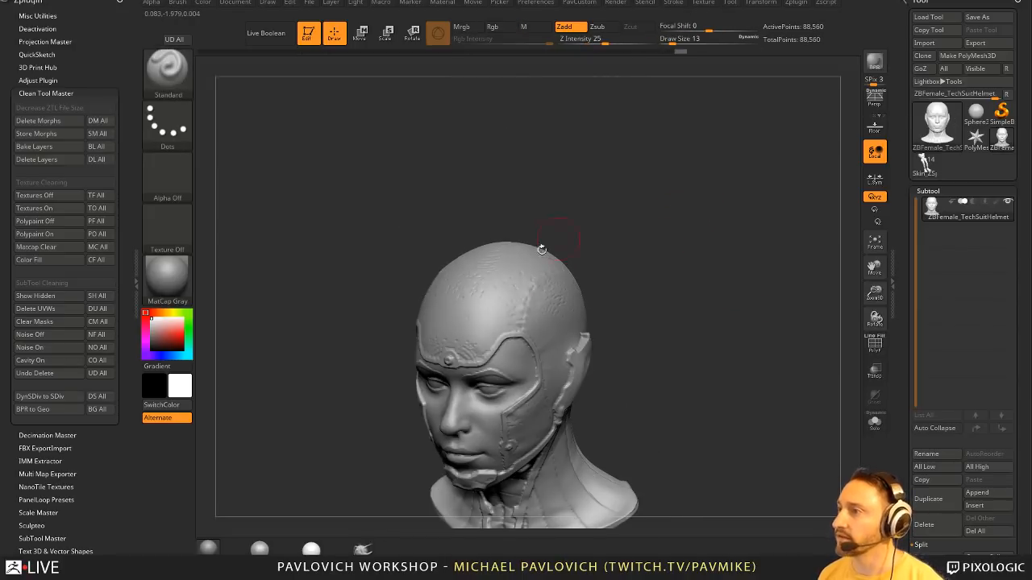
shift+drag(495, 303, 482, 278)
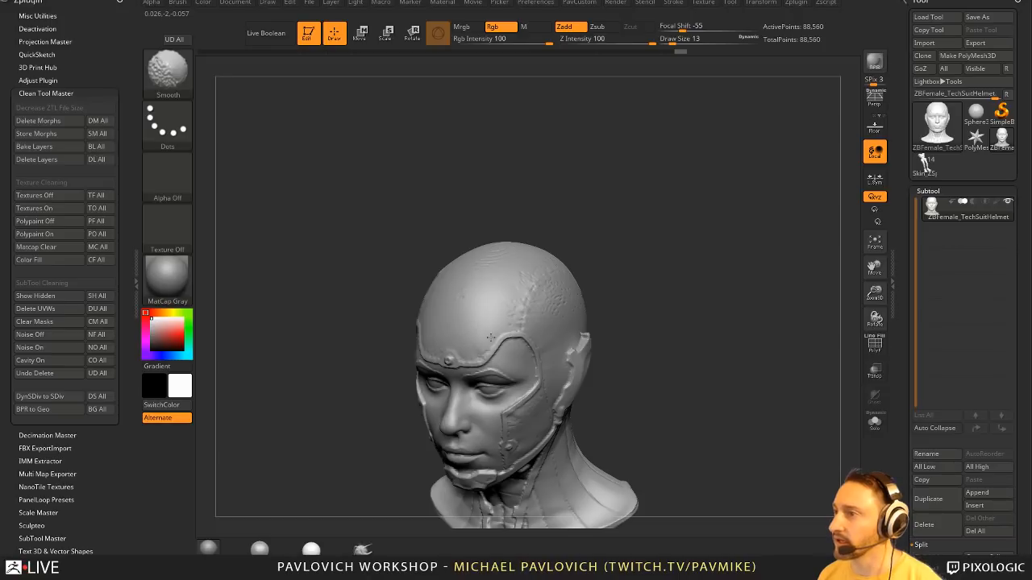
drag(490, 337, 581, 223)
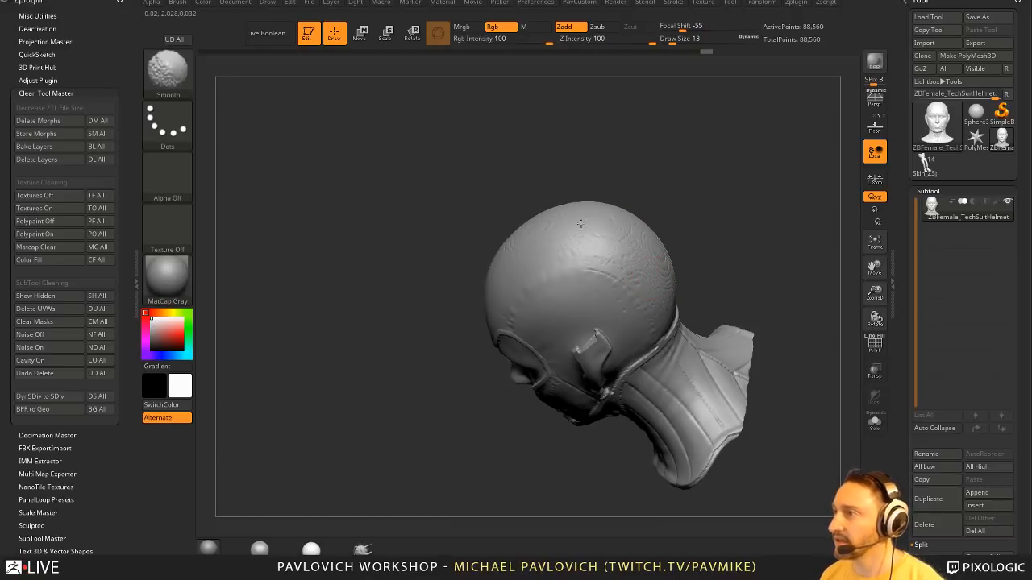
drag(624, 265, 636, 240)
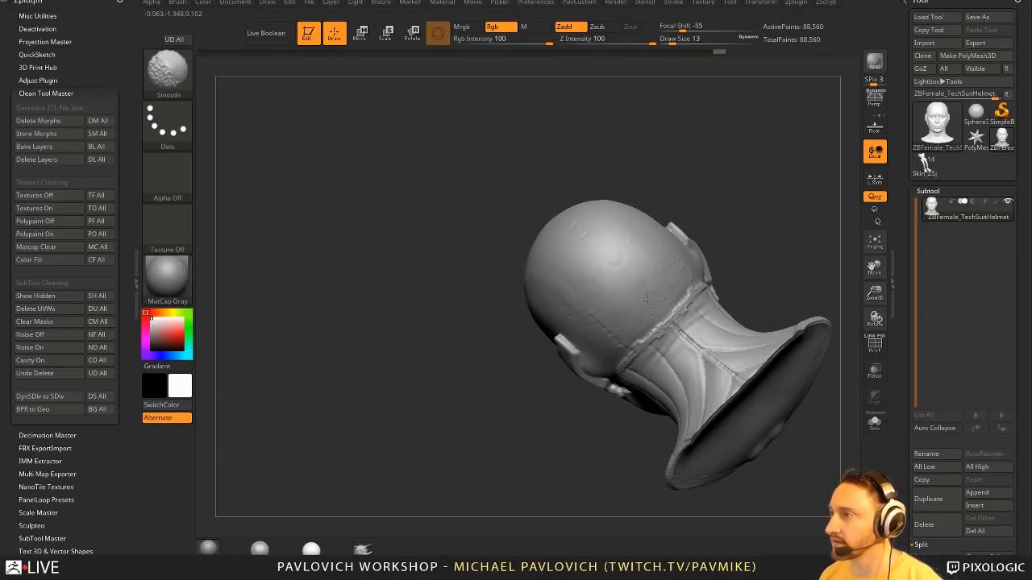
- Reduce the draw size to 7 and smooth the remaining marks around the helmet's back and ear piece
mouse_move(754, 205)
mouse_down()
mouse_move(817, 157)
mouse_move(852, 216)
mouse_move(734, 230)
mouse_up()
key(s)
click(668, 279)
drag(685, 302, 616, 312)
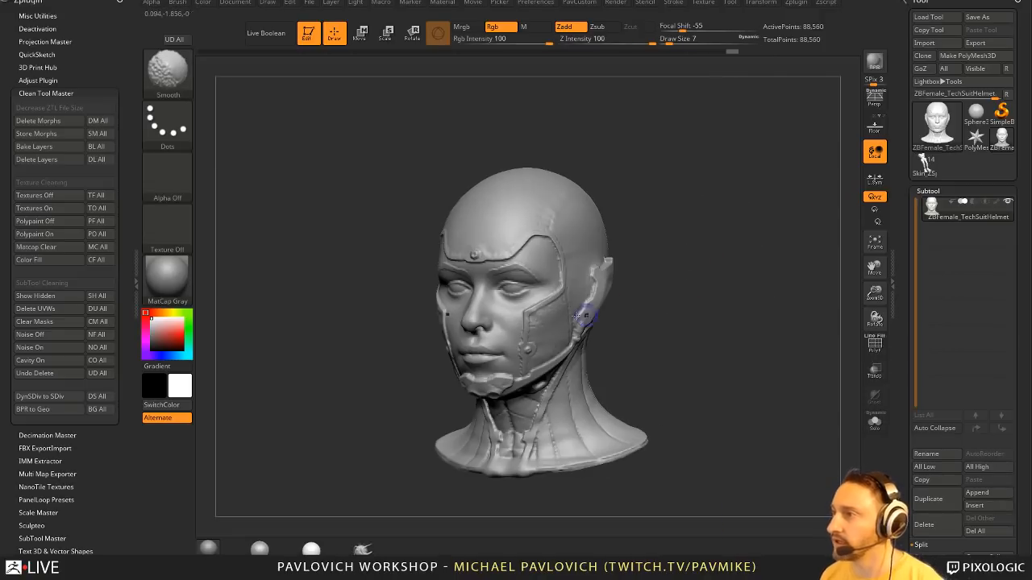
drag(680, 267, 667, 286)
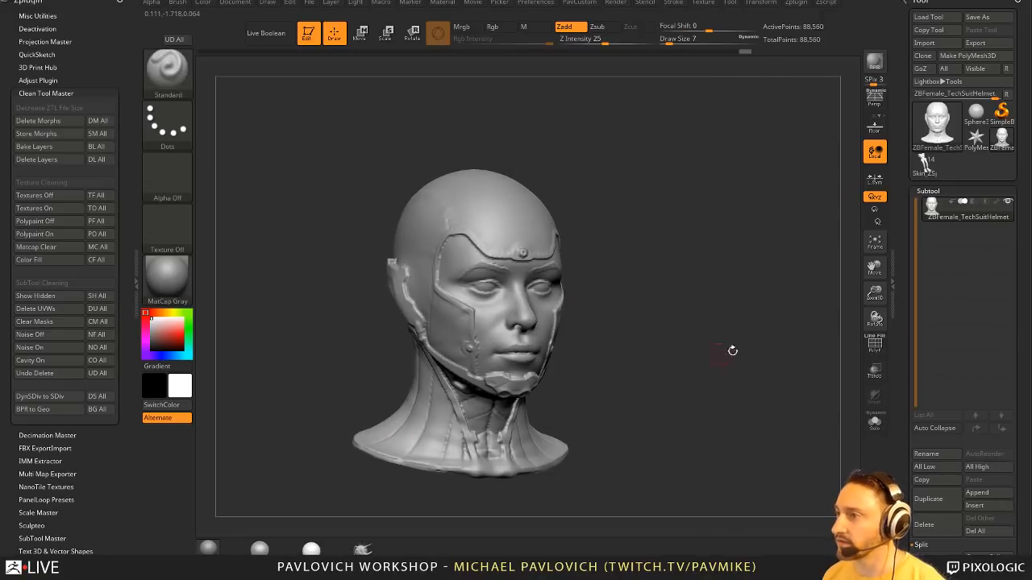
mouse_move(732, 350)
mouse_down()
mouse_move(806, 339)
mouse_move(722, 343)
mouse_up()
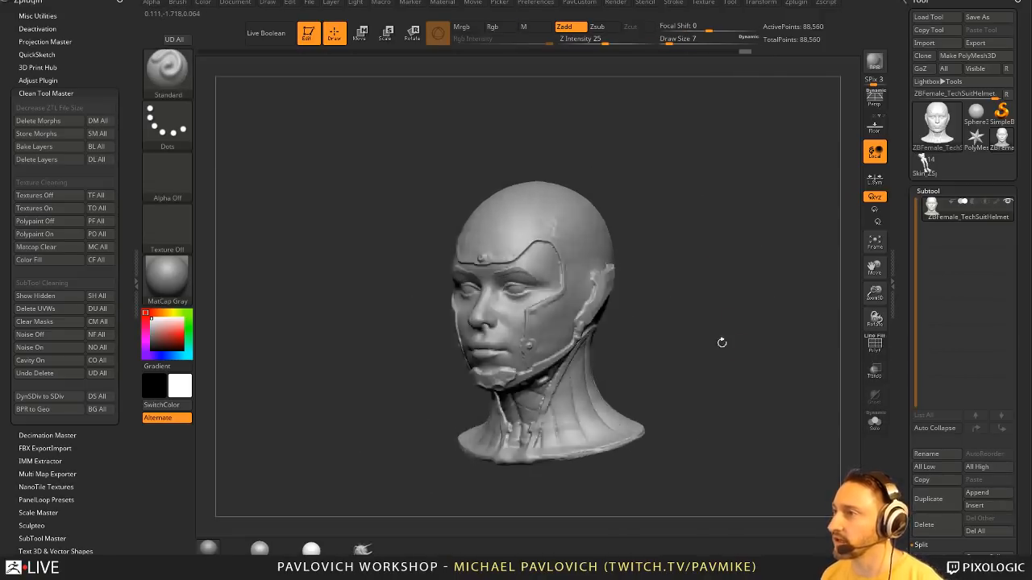
mouse_move(744, 212)
mouse_down()
mouse_move(745, 127)
mouse_move(750, 255)
mouse_up()
- Isolate portions of the bust with SelectRect to inspect them, restoring full visibility each time
ctrl+shift+click(169, 76)
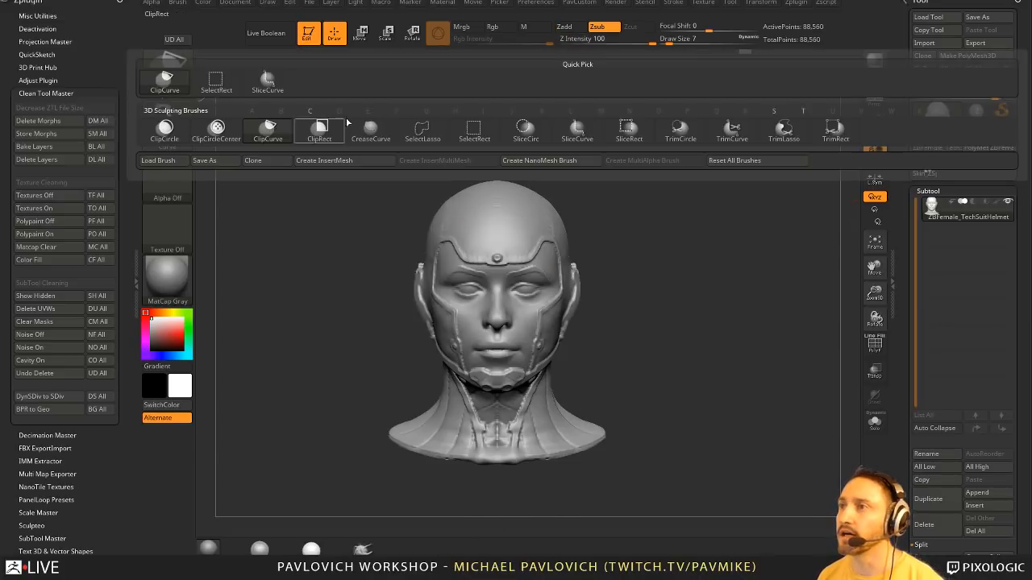
click(222, 87)
shift+drag(670, 274, 546, 281)
mouse_move(437, 155)
ctrl+shift+mouse_down()
mouse_move(508, 374)
mouse_move(599, 496)
ctrl+shift+mouse_up()
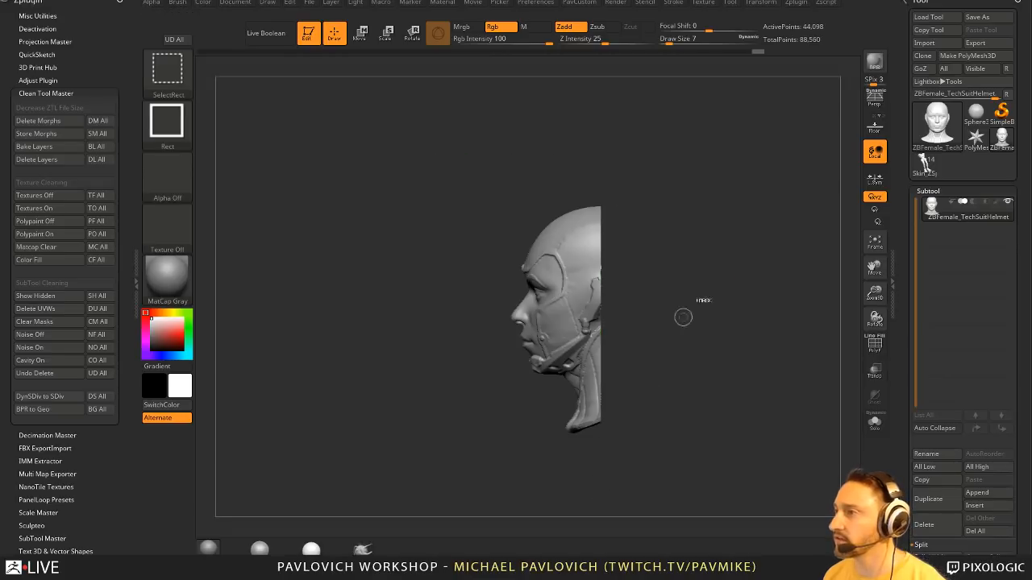
mouse_move(682, 317)
mouse_down()
mouse_move(665, 326)
mouse_move(679, 280)
mouse_move(560, 274)
mouse_move(765, 341)
mouse_move(719, 294)
mouse_up()
ctrl+shift+click(719, 293)
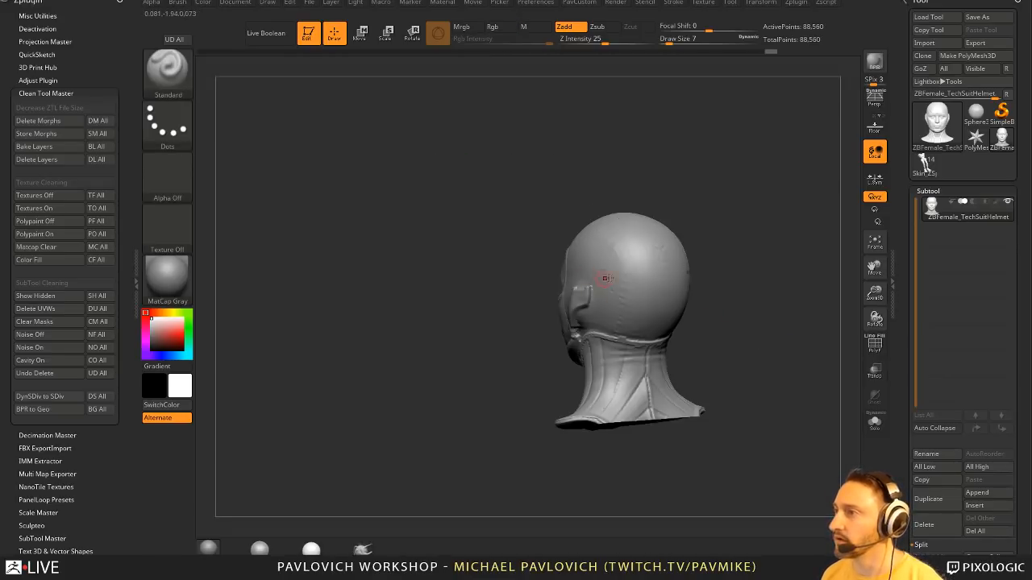
drag(606, 278, 807, 335)
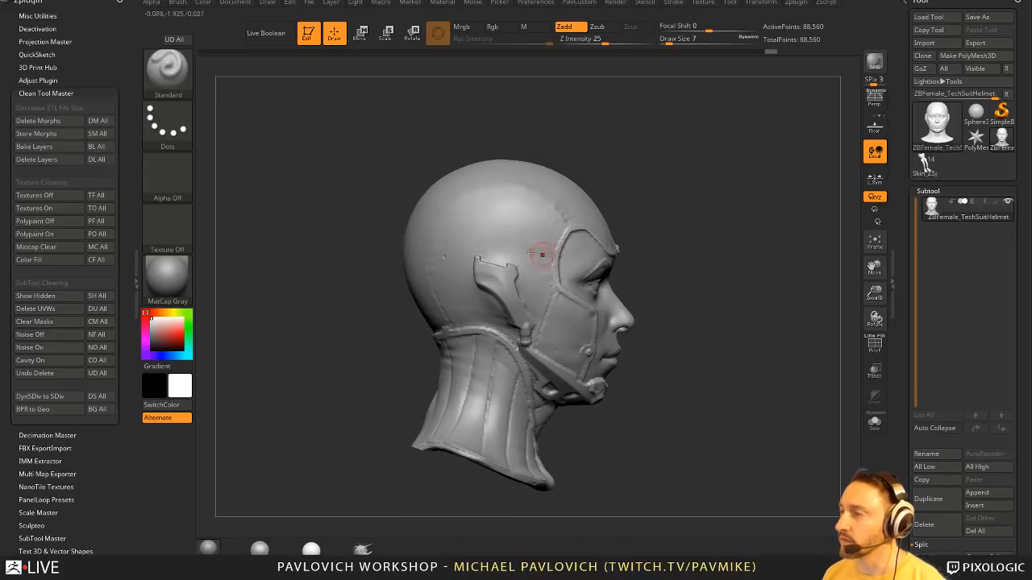
ctrl+shift+drag(327, 221, 766, 281)
mouse_move(742, 249)
mouse_down()
mouse_move(748, 230)
mouse_move(767, 282)
mouse_move(696, 281)
mouse_move(757, 284)
mouse_up()
ctrl+shift+click(755, 241)
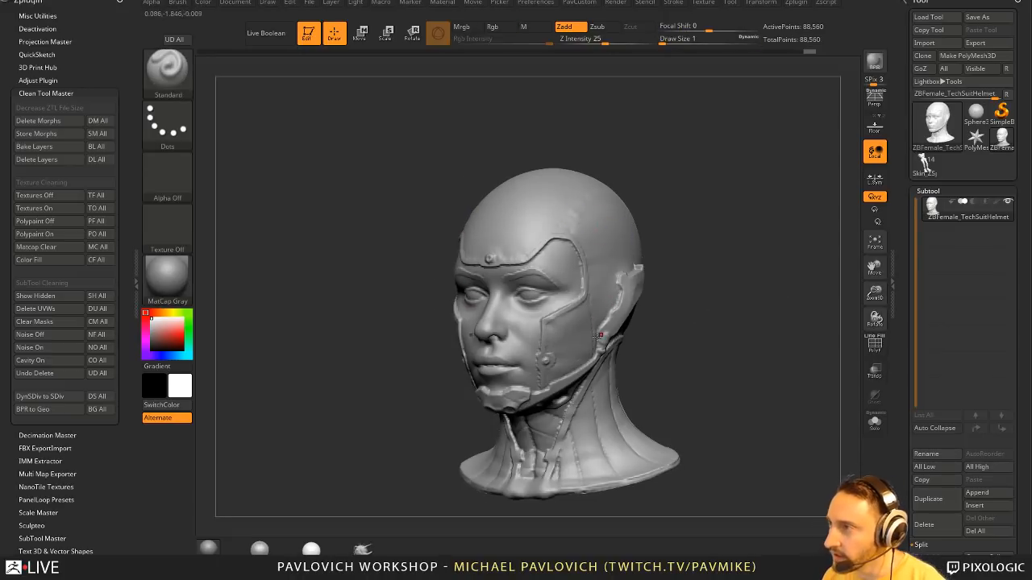
- Flatten the front of the neck collar with the hPolish brush and return to the Standard brush
mouse_move(704, 296)
mouse_down()
mouse_move(659, 327)
mouse_move(702, 327)
mouse_move(720, 342)
mouse_up()
key(s)
click(681, 325)
mouse_move(720, 341)
mouse_down()
mouse_move(682, 356)
mouse_move(722, 354)
mouse_move(553, 379)
mouse_up()
key(b)
key(h)
key(p)
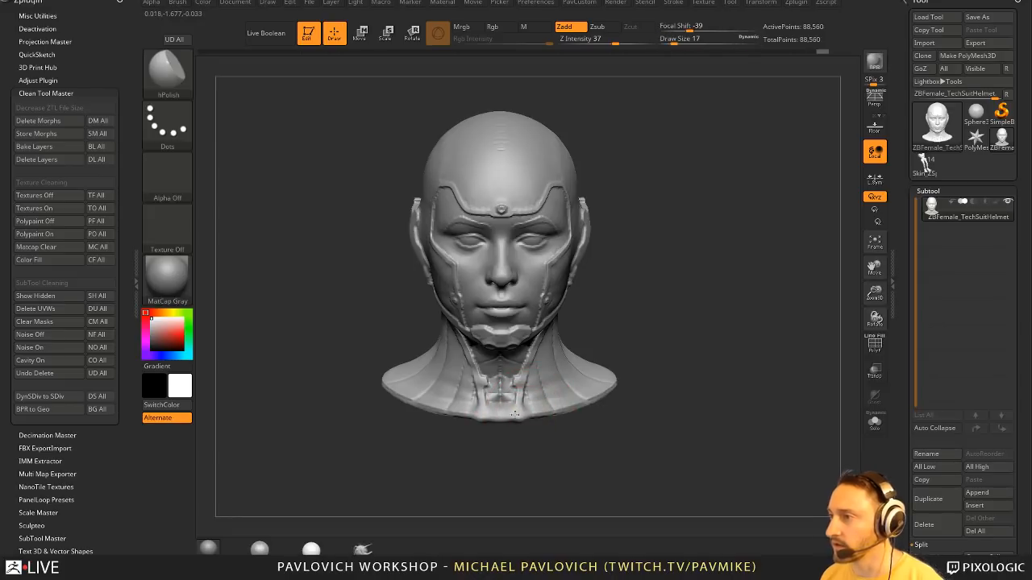
mouse_move(564, 374)
mouse_down()
mouse_move(702, 352)
mouse_move(690, 348)
mouse_move(806, 311)
mouse_up()
key(b)
key(s)
key(t)
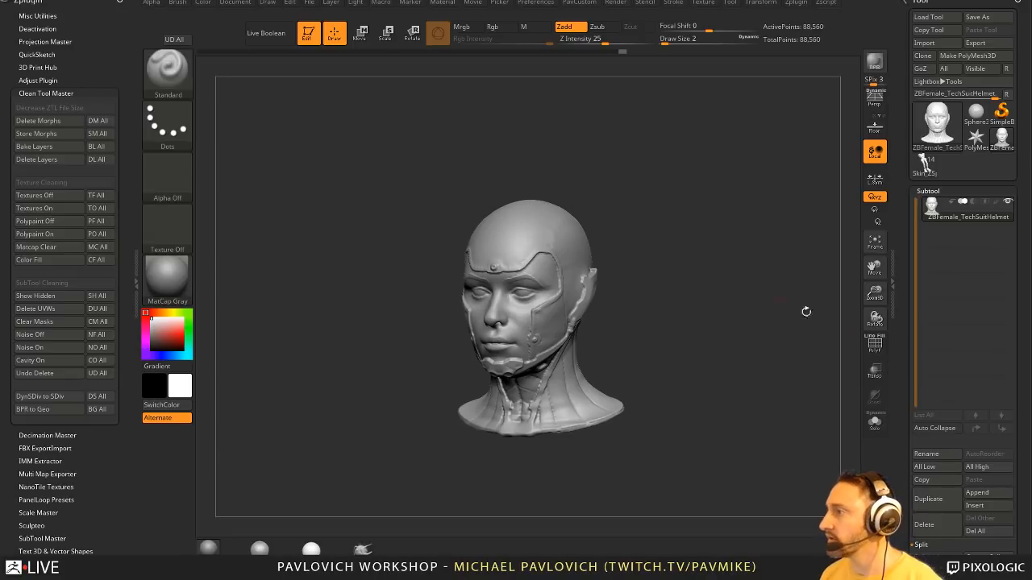
- Duplicate the bust subtool and apply Mirror And Weld to both the original and the duplicate
click(928, 498)
key(g)
key(g)
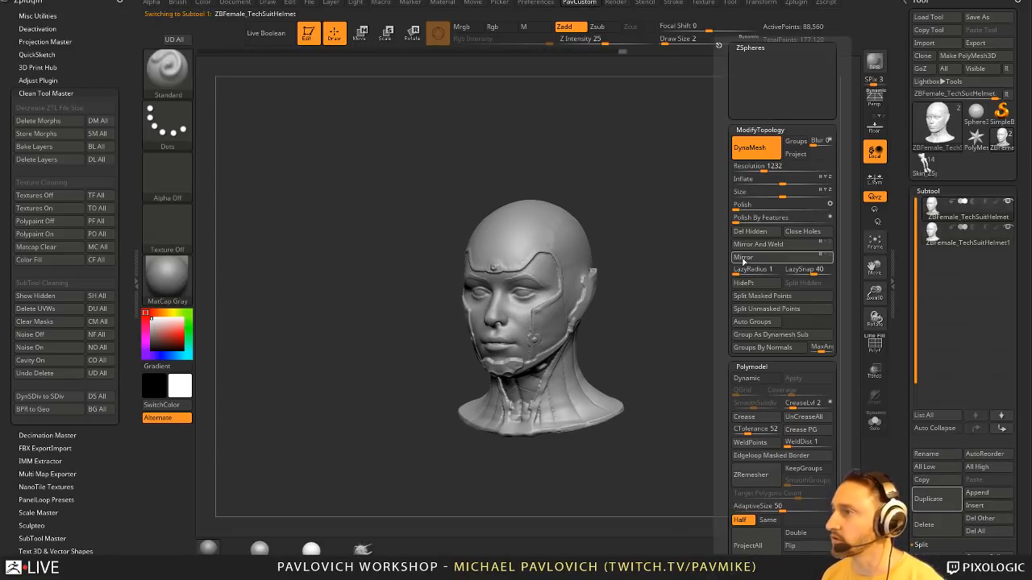
click(755, 245)
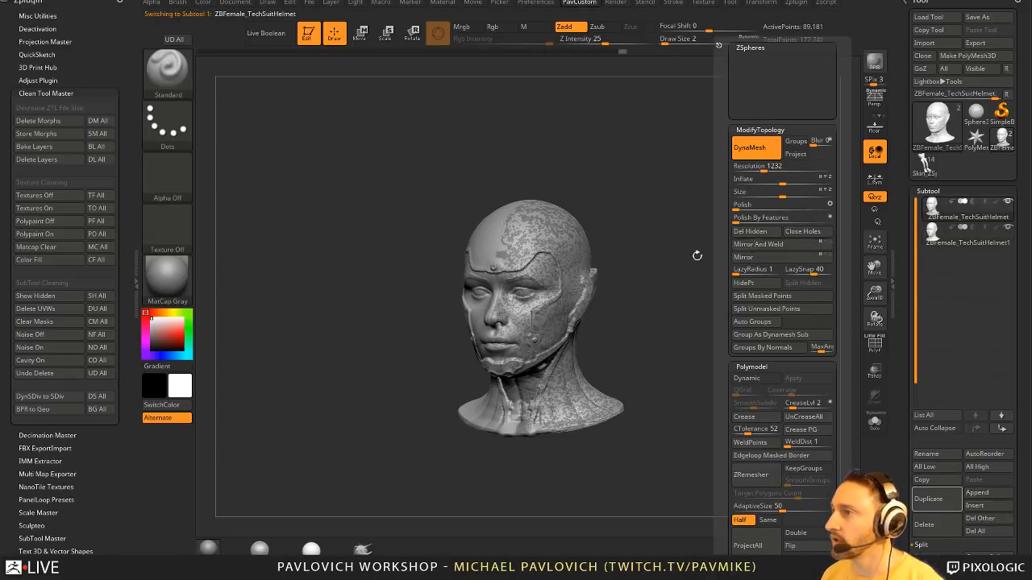
click(942, 239)
key(g)
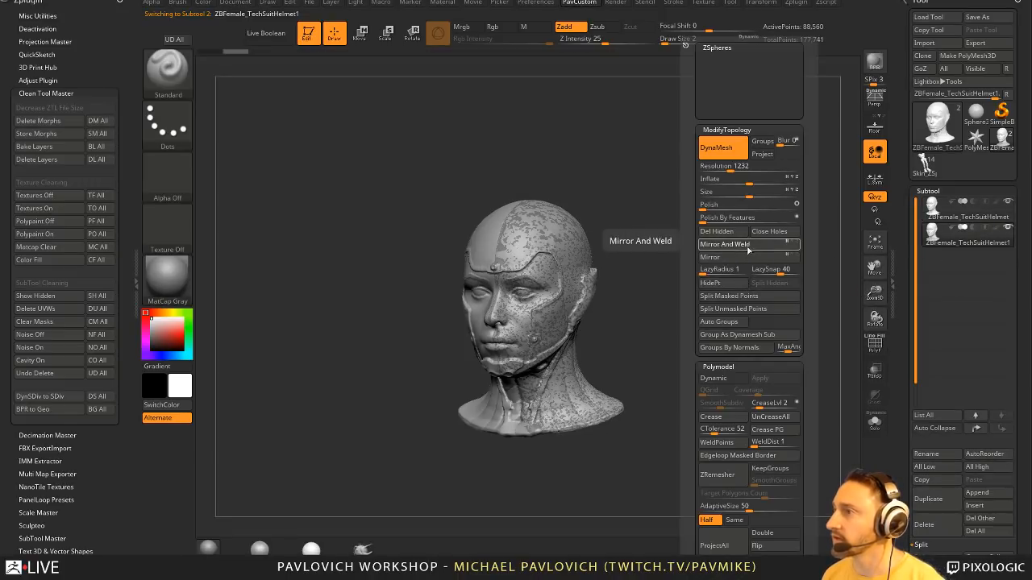
click(748, 250)
drag(668, 296, 702, 304)
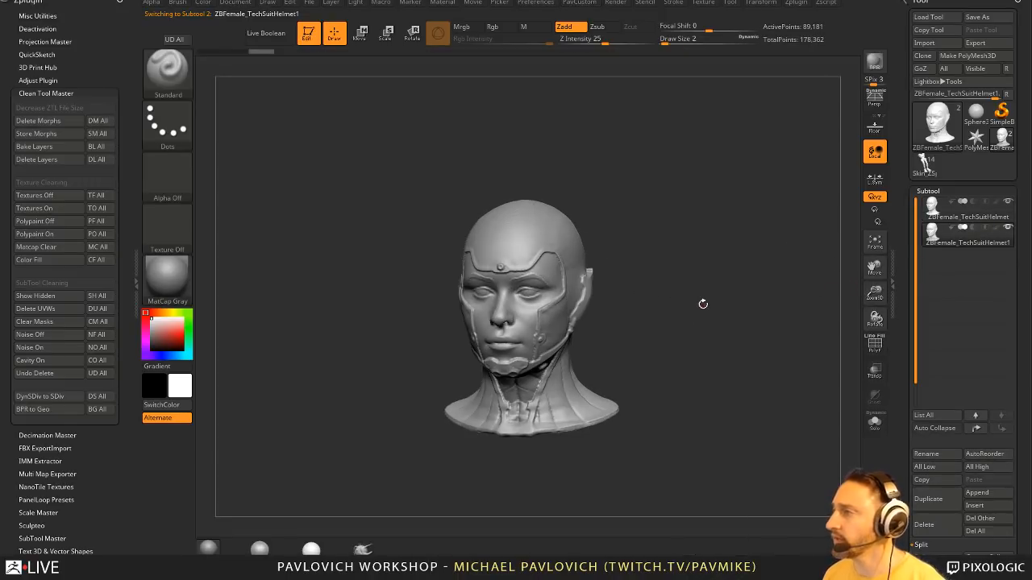
- Apply an Inflate of -1 to the duplicate bust and snap to the front view
key(g)
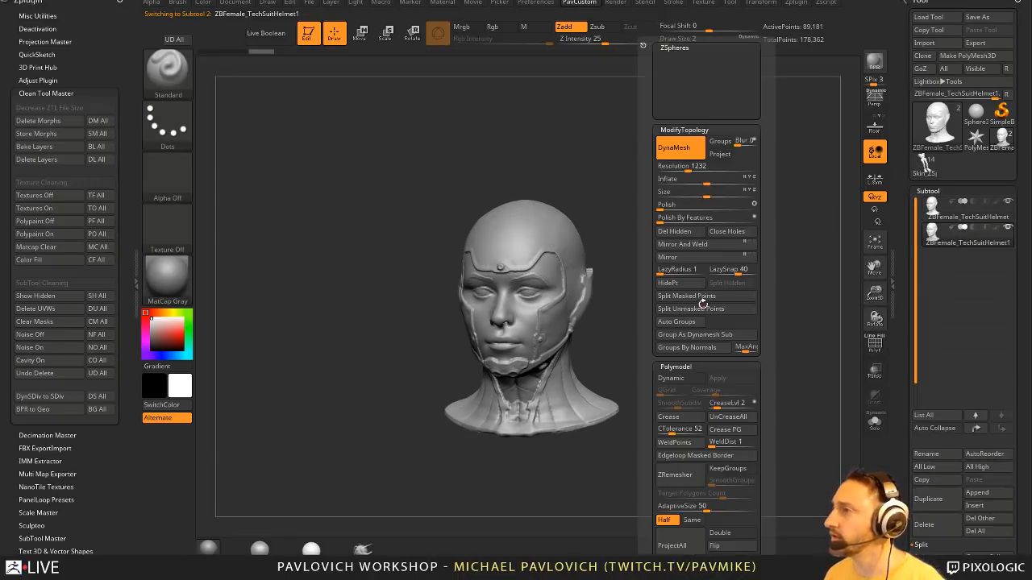
click(701, 179)
text(-1)
key(Return)
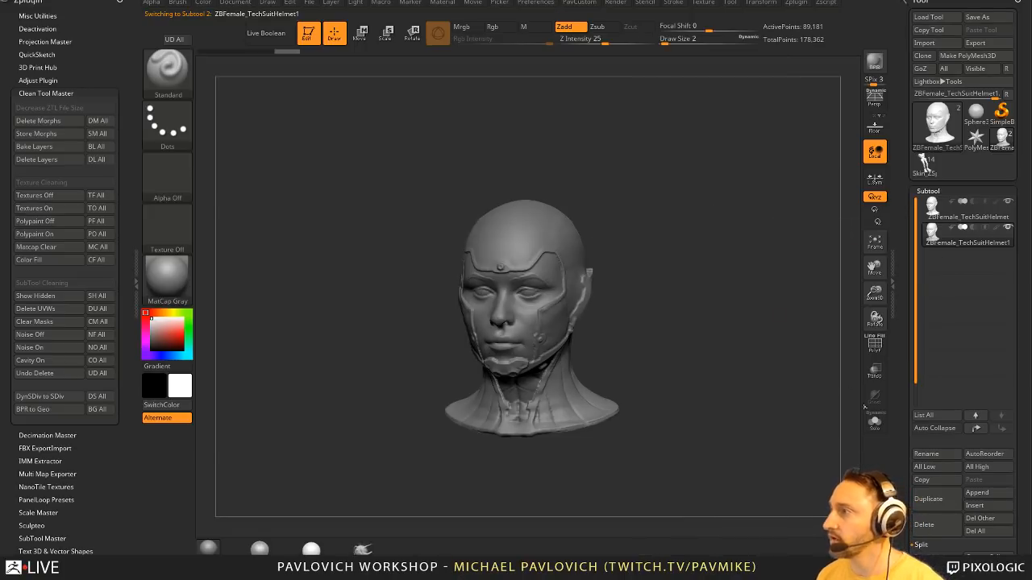
shift+drag(731, 361, 748, 363)
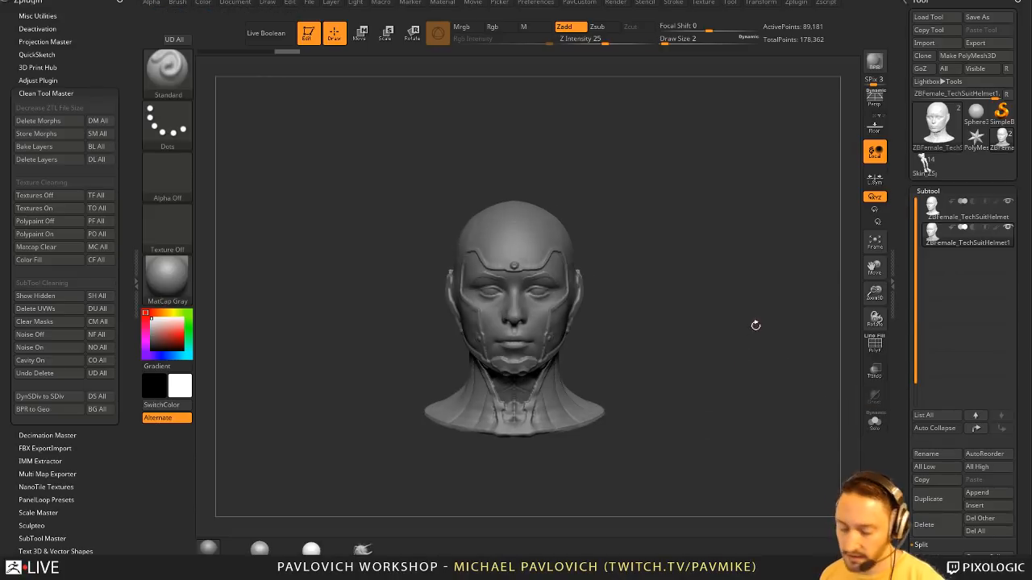
- Choose the ClayTubes brush and frame the duplicate bust
key(b)
key(c)
key(t)
key(f)
- Try building up the helmet's forehead on the duplicate with ClayTubes at different draw sizes, and undo the strokes
drag(670, 265, 601, 277)
key(s)
click(543, 206)
mouse_move(543, 206)
mouse_down()
mouse_move(522, 193)
mouse_move(500, 226)
mouse_move(518, 212)
mouse_move(538, 233)
mouse_up()
key(ctrl+z)
key(s)
click(520, 200)
shift+drag(627, 173, 645, 169)
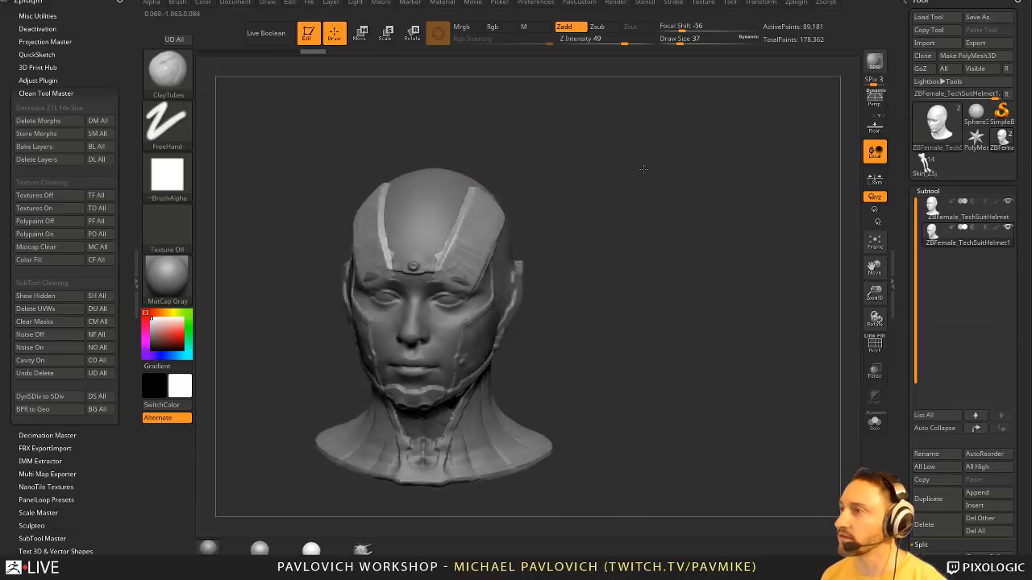
key(s)
click(456, 260)
key(ctrl+z)
- Build up clay over the helmet's ear piece on the duplicate with ClayTubes at draw size 22
drag(387, 252, 383, 221)
drag(600, 242, 538, 245)
mouse_move(429, 248)
mouse_down()
mouse_move(437, 221)
mouse_move(485, 278)
mouse_up()
mouse_move(637, 242)
mouse_down()
mouse_move(588, 315)
mouse_move(657, 234)
mouse_move(596, 279)
mouse_move(504, 286)
mouse_move(501, 310)
mouse_up()
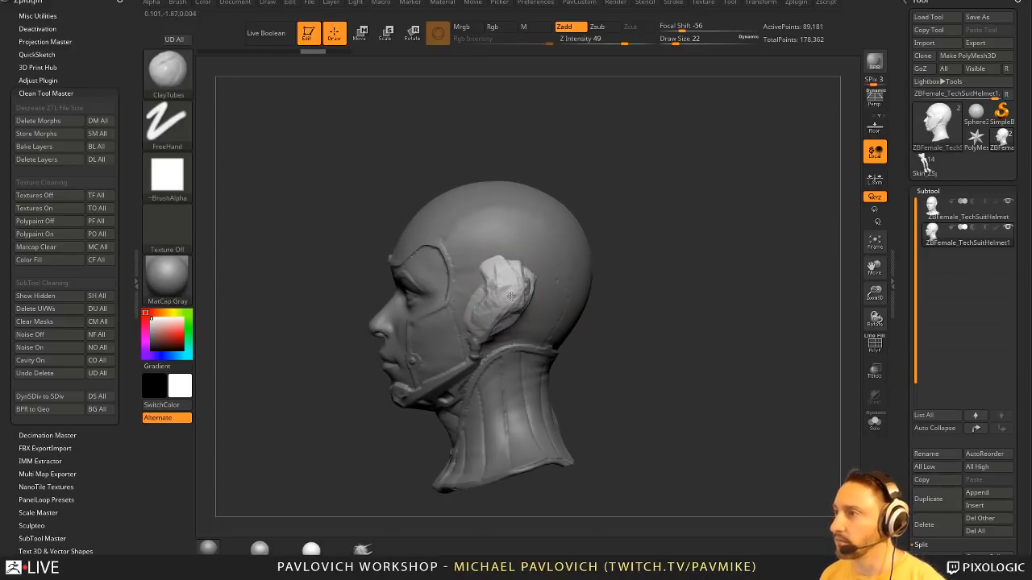
mouse_move(613, 282)
mouse_down()
mouse_move(666, 274)
mouse_move(698, 299)
mouse_move(619, 298)
mouse_up()
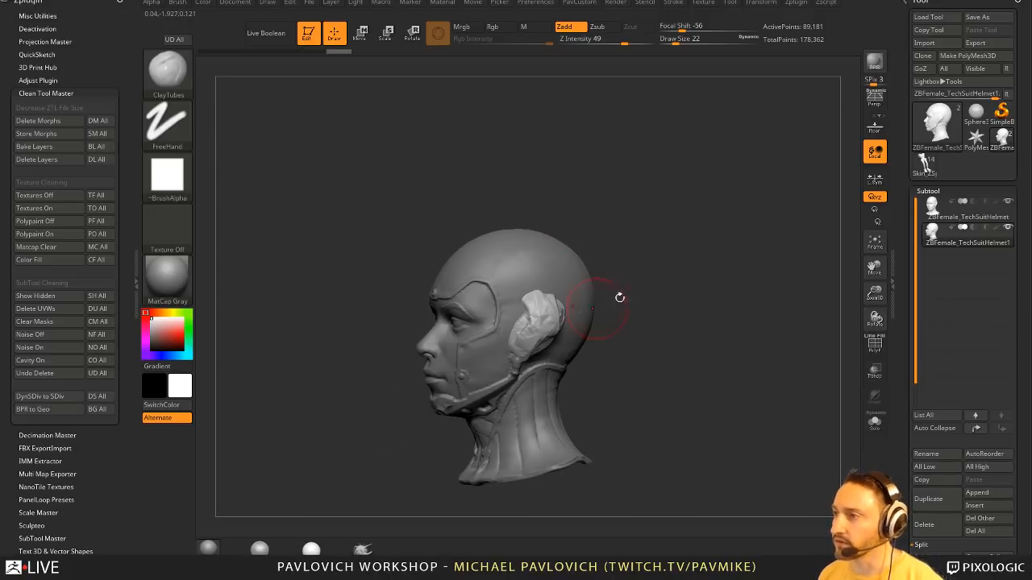
- Insert a mirrored Sphere32 primitive beside the bust's ear and move it in against the side of the helmet
key(4)
key(m)
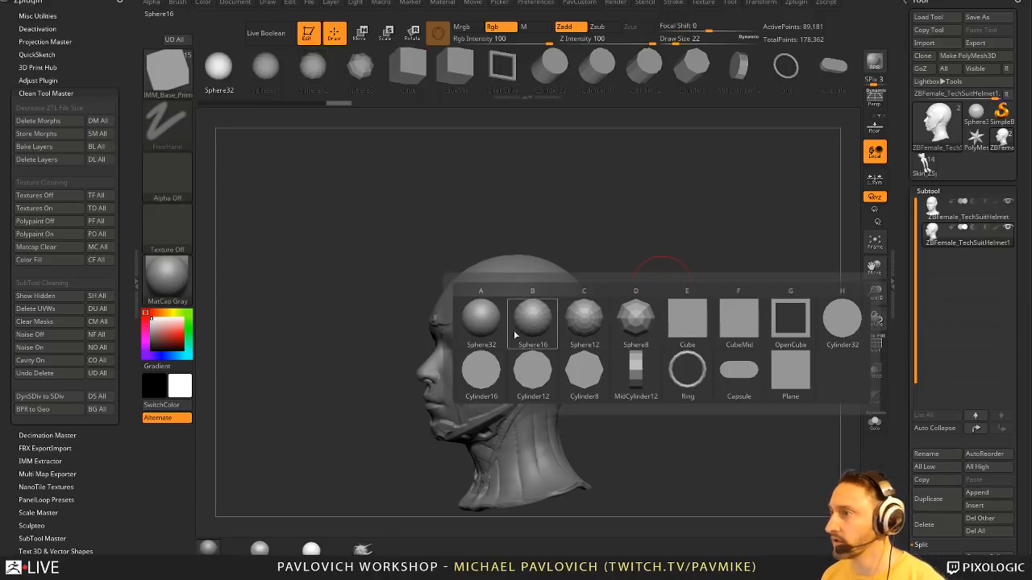
click(483, 322)
drag(622, 291, 641, 290)
drag(545, 348, 581, 353)
drag(641, 345, 702, 345)
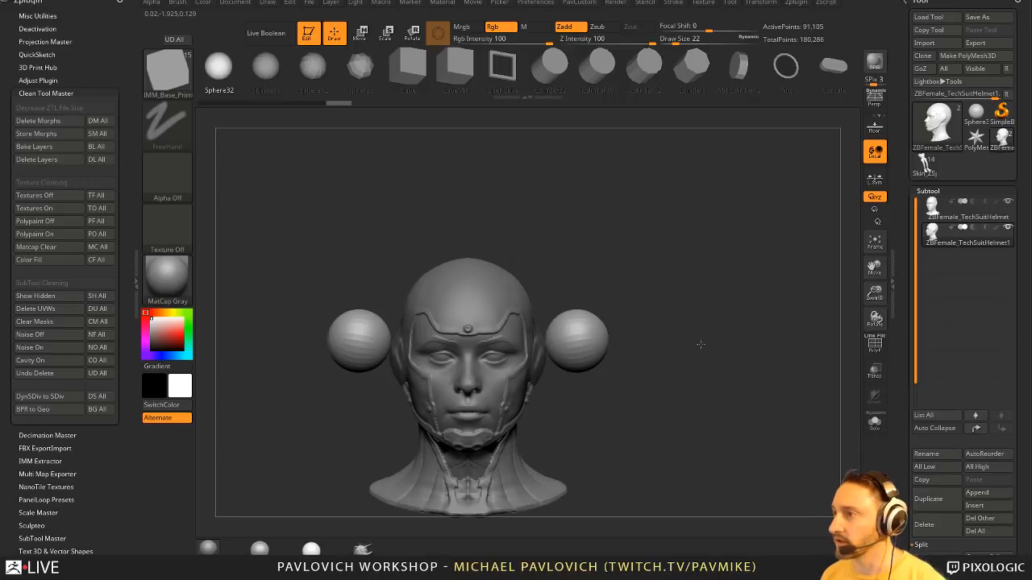
key(w)
drag(605, 321, 557, 323)
- Separate the inserted ear spheres from the bust with Split Masked Points
key(space)
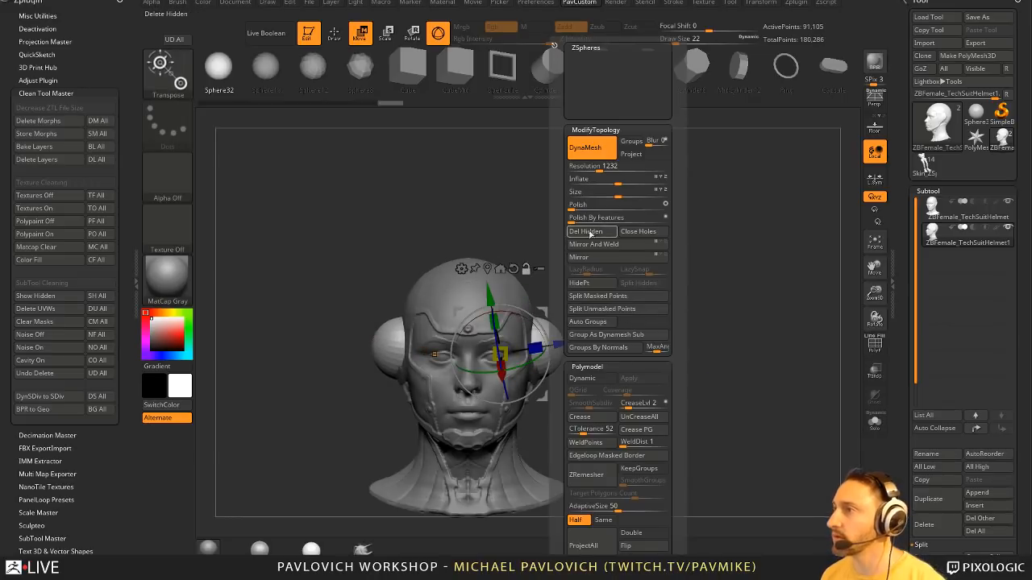
key(q)
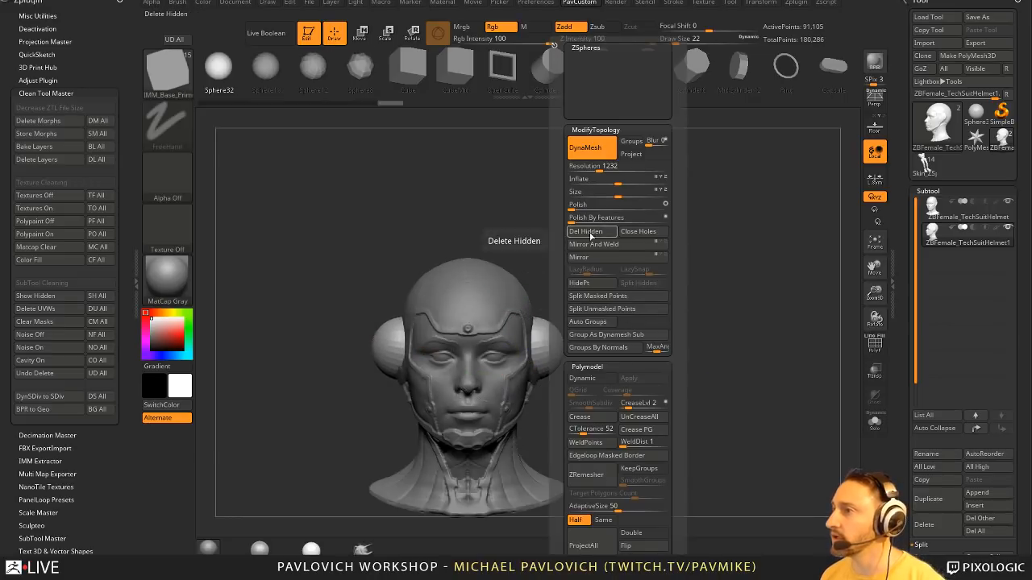
click(619, 297)
- Squash the ear spheres into narrower ovals and rotate them about 25 degrees to follow the helmet's ear
drag(564, 339, 626, 338)
key(w)
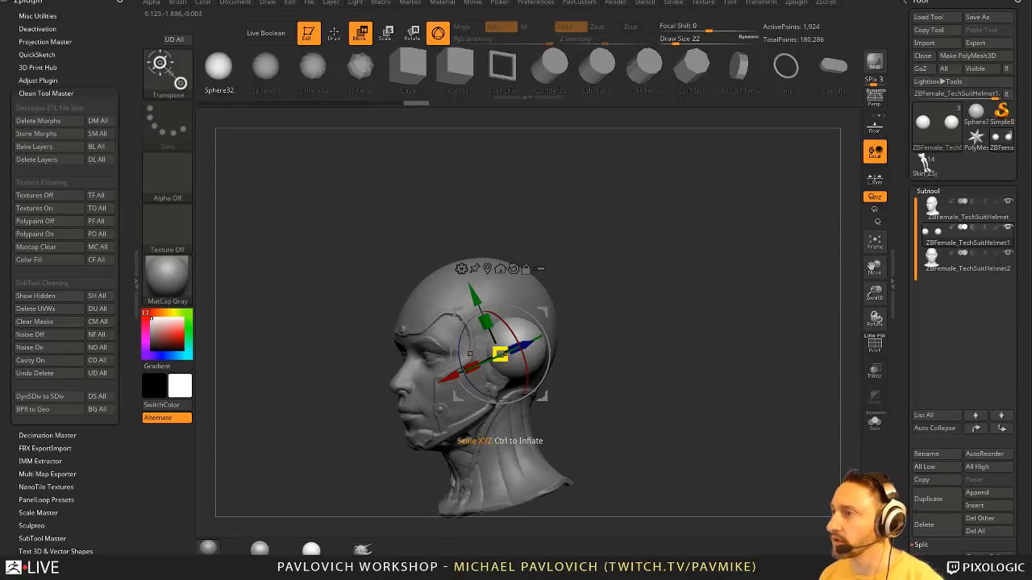
drag(471, 367, 453, 374)
right_drag(454, 375, 431, 374)
drag(453, 367, 461, 391)
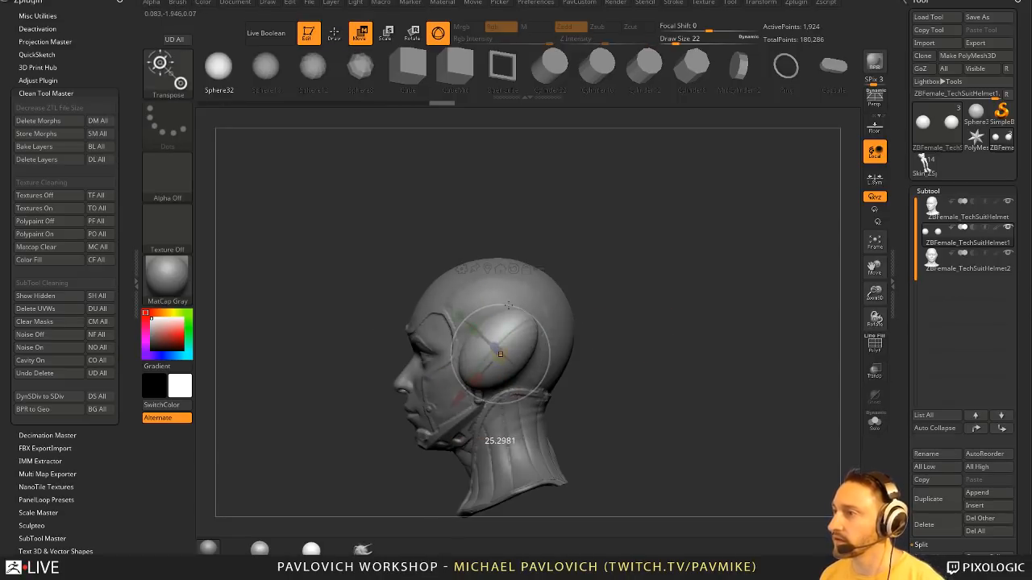
- Turn on Local Symmetry and shift the ear ovals slightly along their sideways axis
key(q)
shift+drag(590, 289, 638, 303)
key(w)
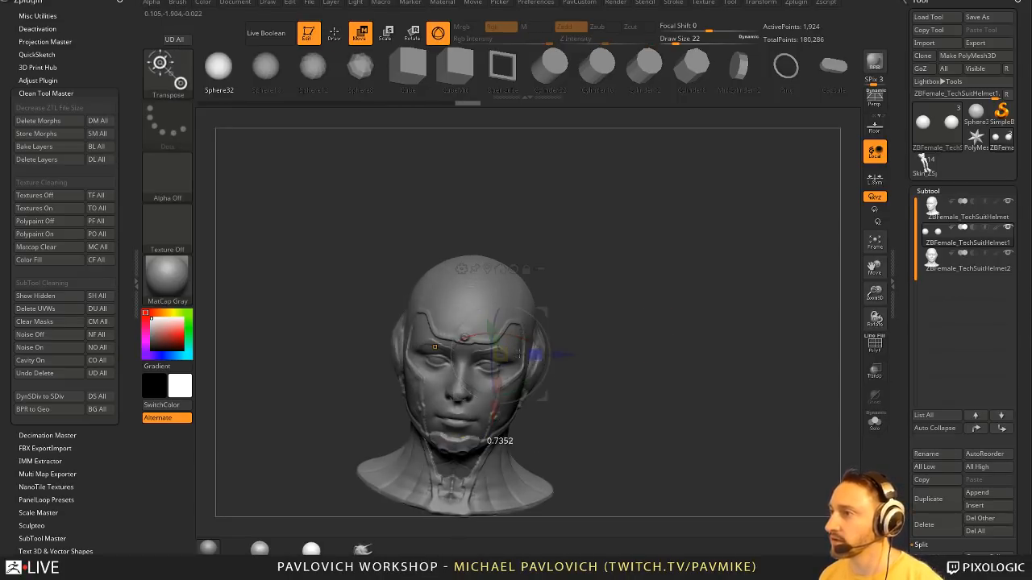
mouse_move(564, 352)
mouse_down()
mouse_move(572, 353)
mouse_move(524, 354)
mouse_up()
key(ctrl+z)
key(ctrl+z)
click(874, 179)
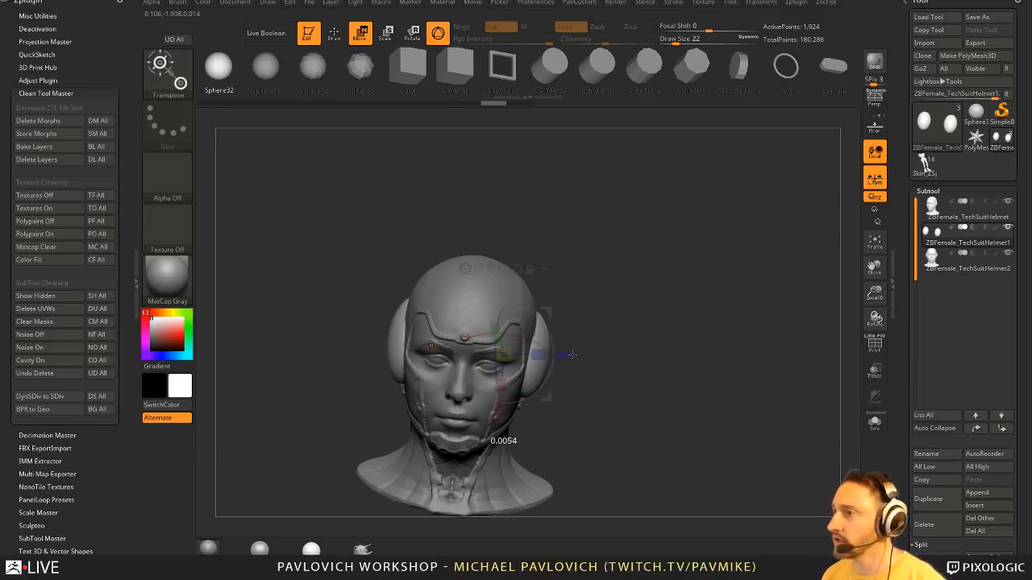
- Reshape the rear edge of the ear ovals from the side view with the Move brush at draw size 41
key(q)
shift+drag(655, 346, 656, 311)
key(b)
key(m)
key(v)
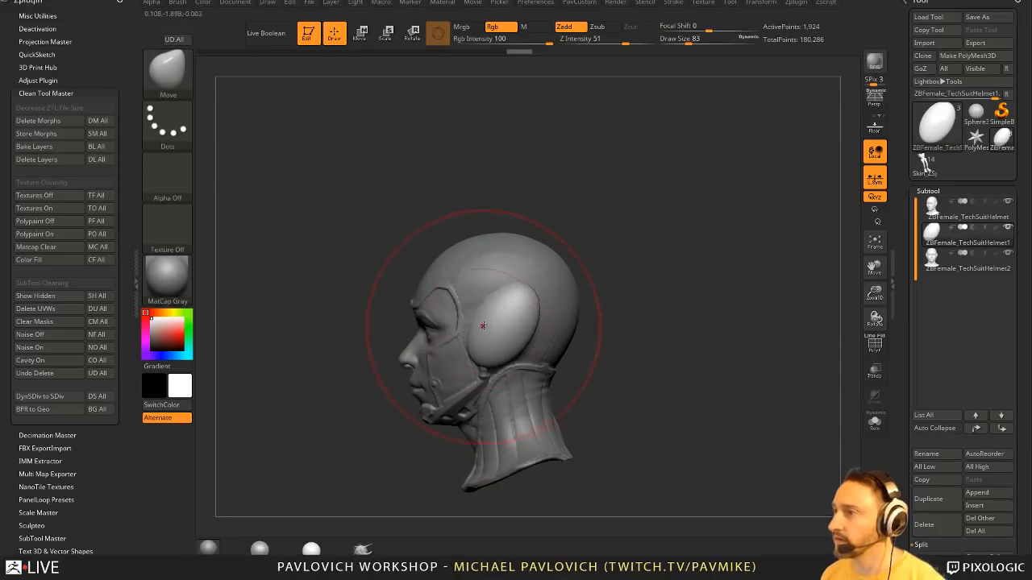
key([)
mouse_move(523, 341)
mouse_down()
mouse_move(504, 335)
mouse_move(500, 357)
mouse_up()
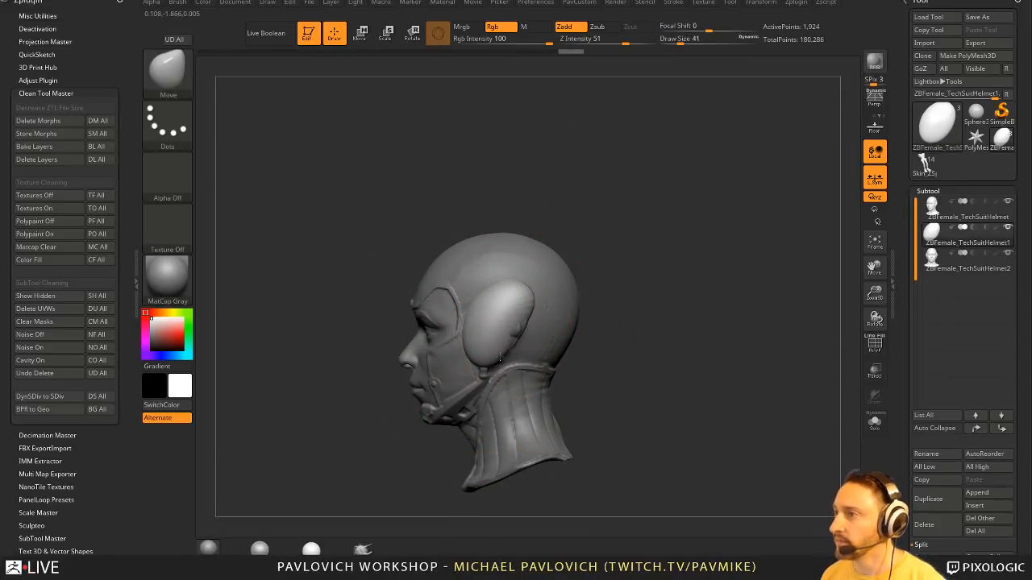
- Try duplicating the ear-oval subtool and stepping back through its undo history in Solo
key(b)
key(s)
key(t)
key(ctrl+shift+d)
mouse_move(650, 336)
mouse_down()
mouse_move(694, 353)
mouse_move(753, 339)
mouse_up()
key(ctrl+z)
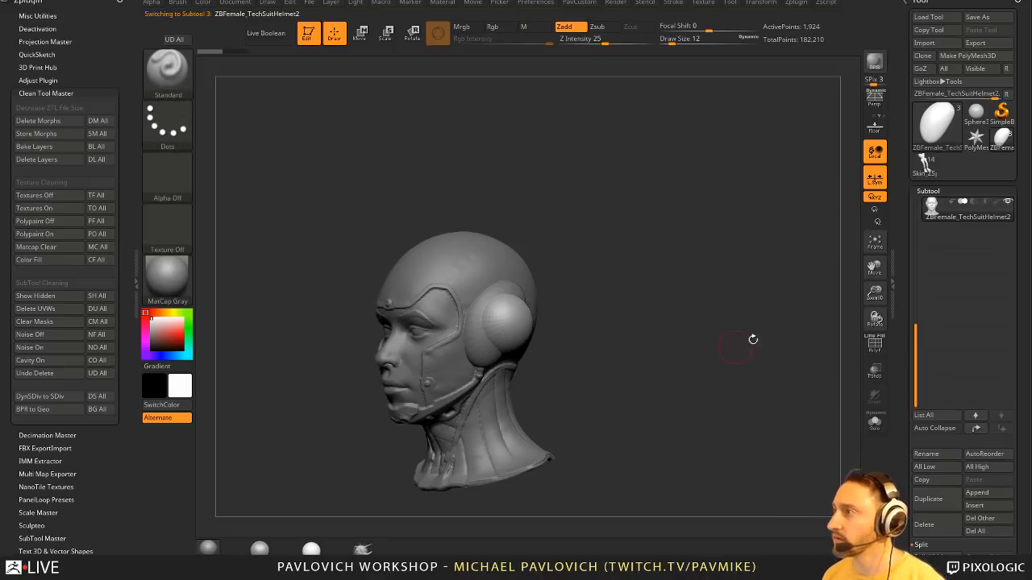
click(875, 422)
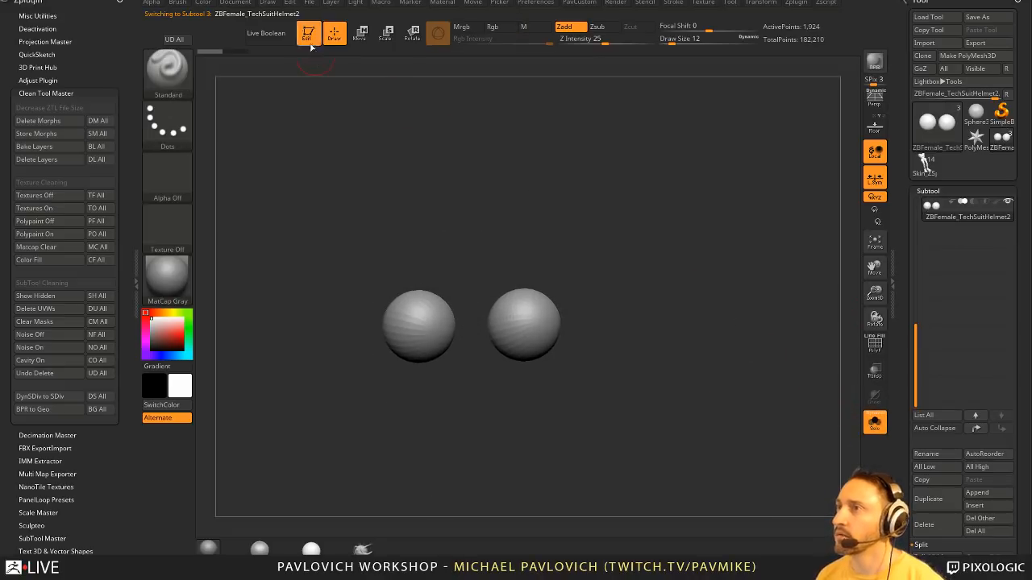
click(231, 51)
- Smooth the ear area of the isolated bust with the Smooth Stronger brush
mouse_move(657, 265)
mouse_down()
mouse_move(659, 304)
mouse_move(493, 310)
mouse_up()
click(168, 71)
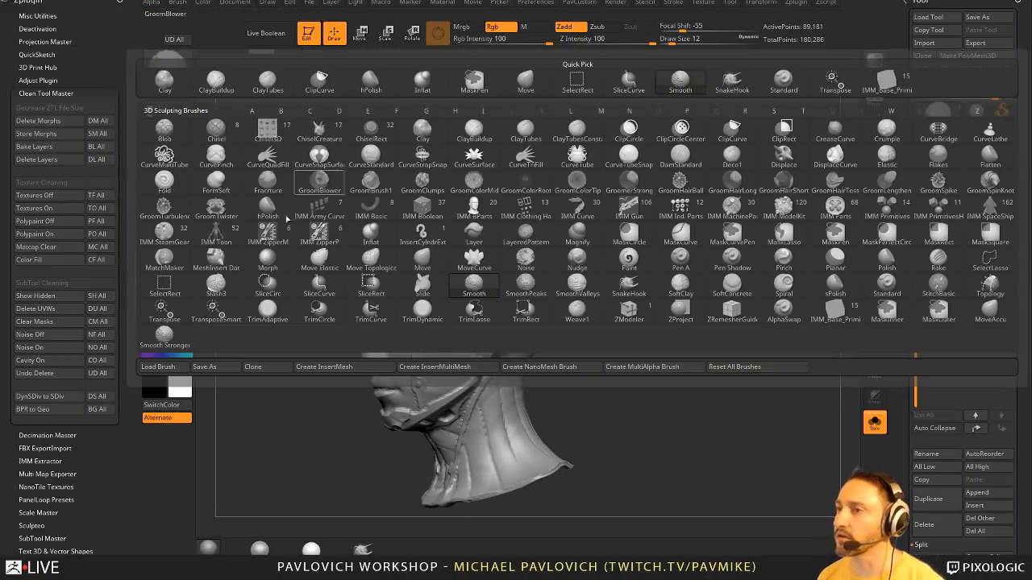
click(166, 337)
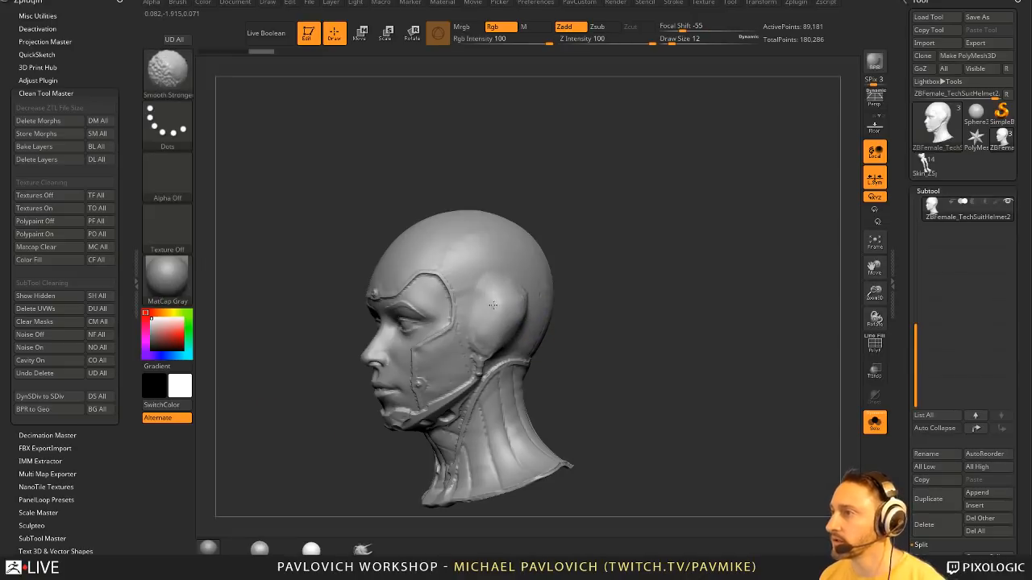
drag(598, 283, 564, 270)
- Polish the bust's ear area with the hPolish brush at draw size 46
key(b)
key(h)
key(p)
key(s)
drag(491, 317, 504, 303)
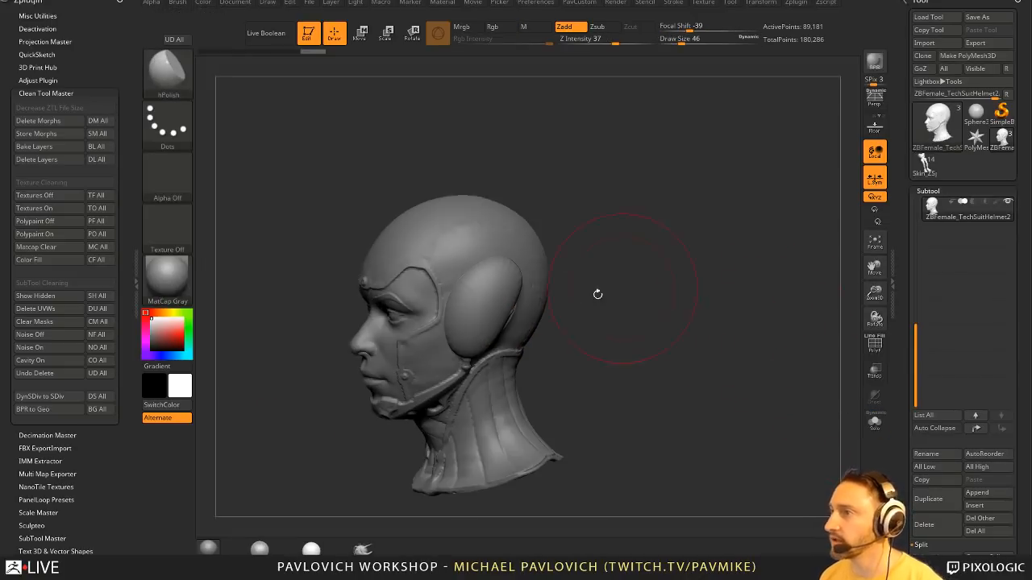
- Choose the Standard brush and make the ear-piece subtool active
key(b)
key(s)
key(t)
mouse_move(599, 302)
mouse_down()
mouse_move(567, 301)
mouse_move(517, 329)
mouse_up()
alt+click(501, 309)
drag(640, 283, 655, 284)
key(s)
drag(550, 305, 538, 312)
- Reshape the ear pieces' lower rear and upper edges with the Move brush at draw sizes 20 and 33
key(b)
key(m)
key(v)
key(s)
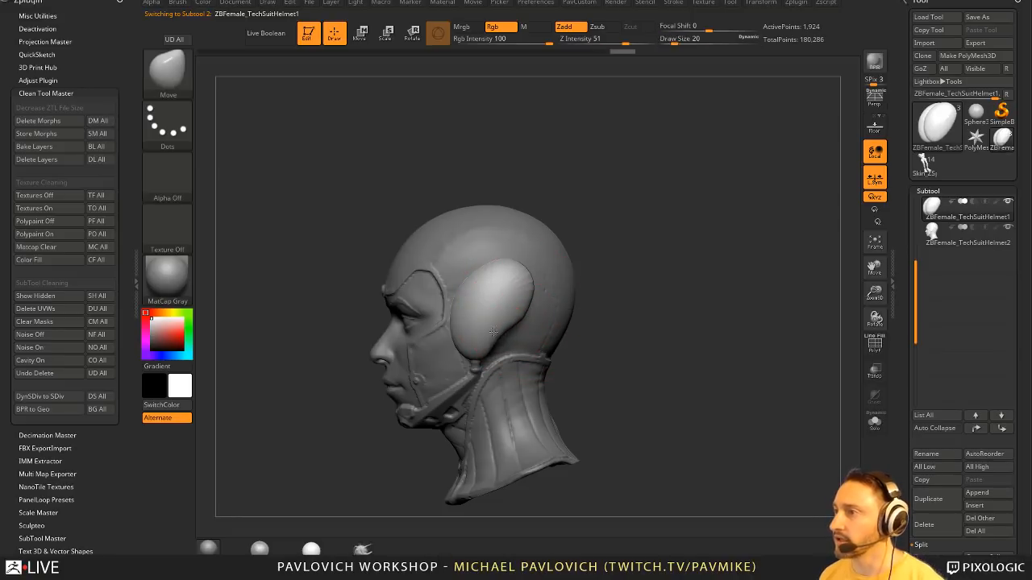
drag(557, 307, 499, 337)
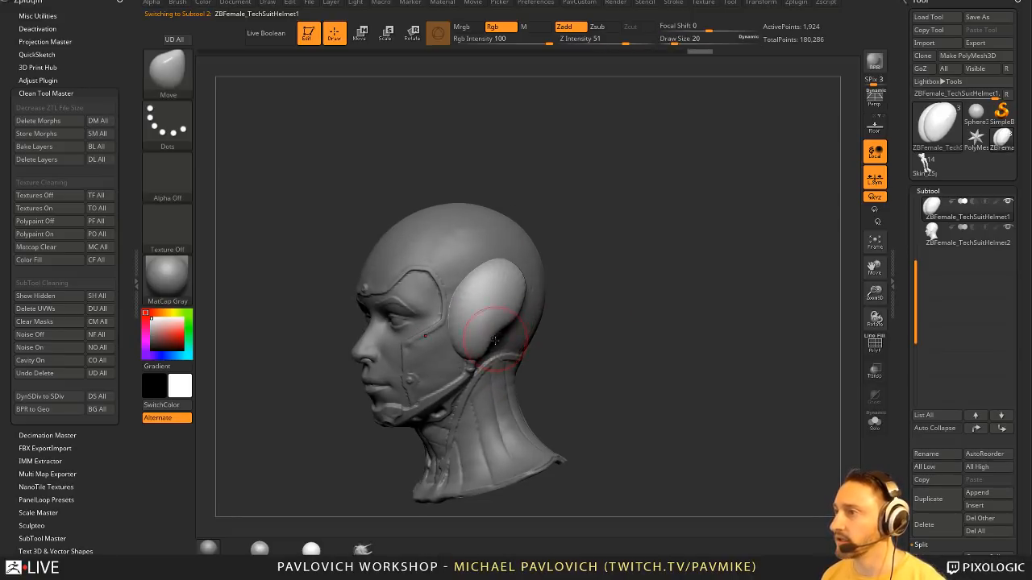
drag(574, 322, 502, 351)
drag(436, 373, 482, 306)
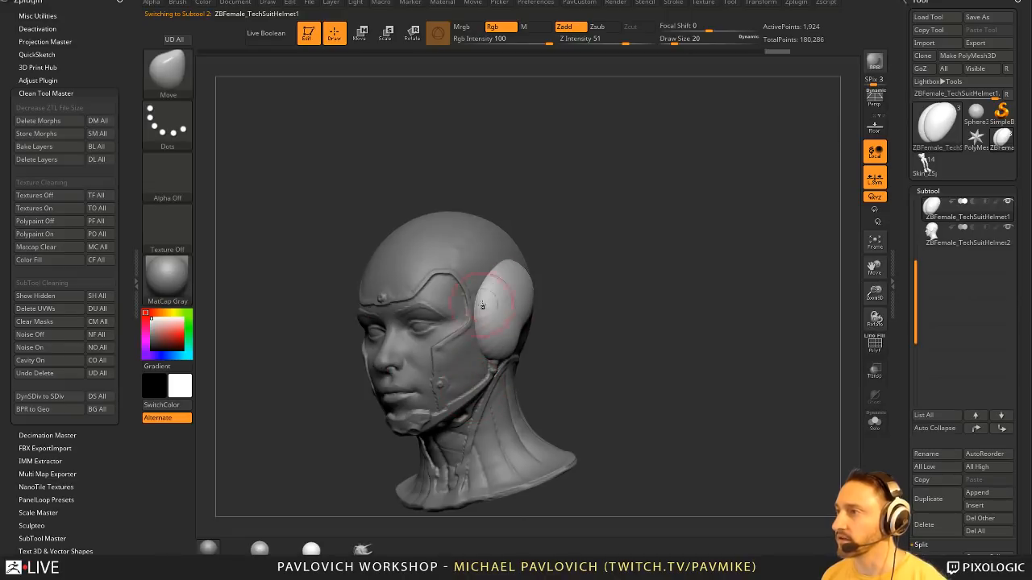
drag(545, 251, 571, 272)
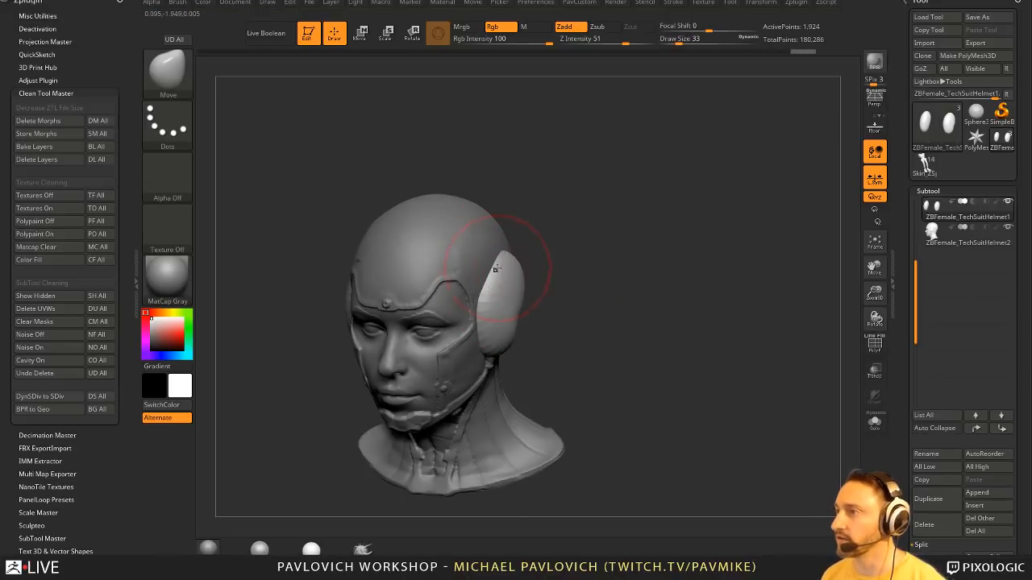
mouse_move(496, 268)
mouse_down()
mouse_move(571, 242)
mouse_move(522, 282)
mouse_up()
- Flatten the ear pieces' outer faces with the hPolish brush at draw size 23
key(b)
key(h)
key(p)
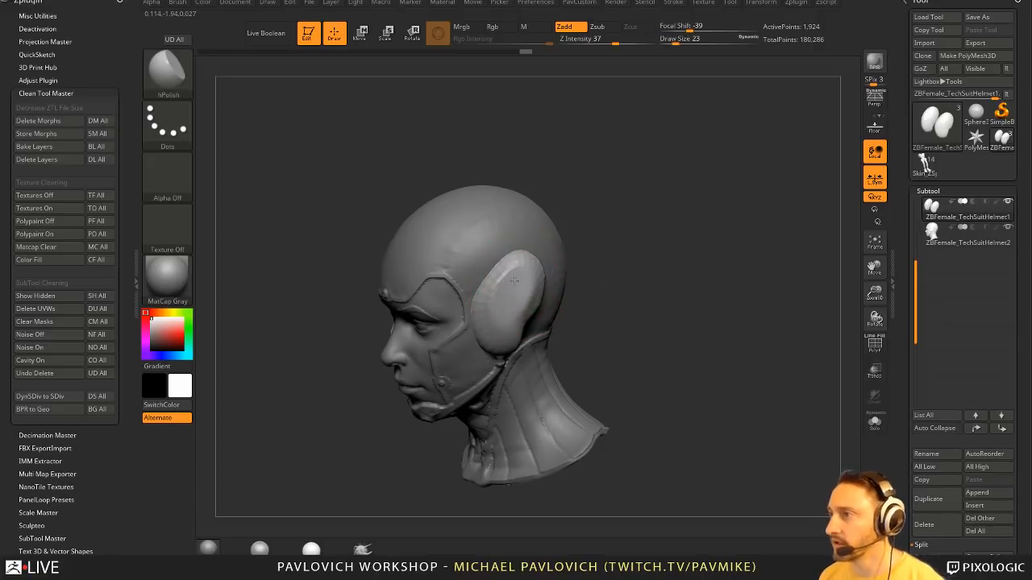
right_drag(525, 276, 512, 320)
drag(642, 263, 684, 276)
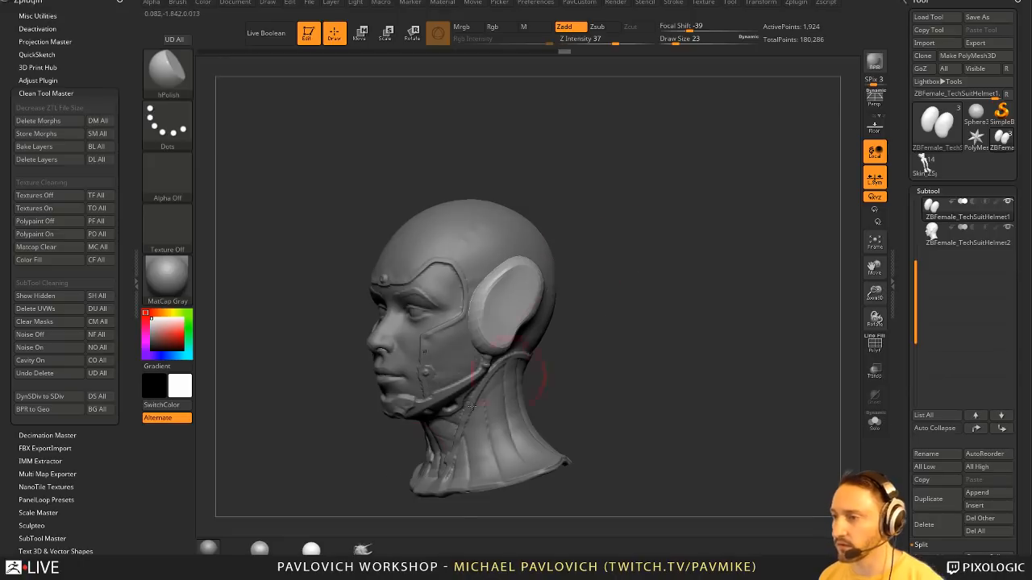
- Try pulling pointed extensions out of the ear pieces with the SnakeHook brush, and undo the strokes
click(362, 549)
drag(528, 266, 574, 220)
mouse_move(645, 256)
mouse_down()
mouse_move(702, 268)
mouse_move(637, 273)
mouse_up()
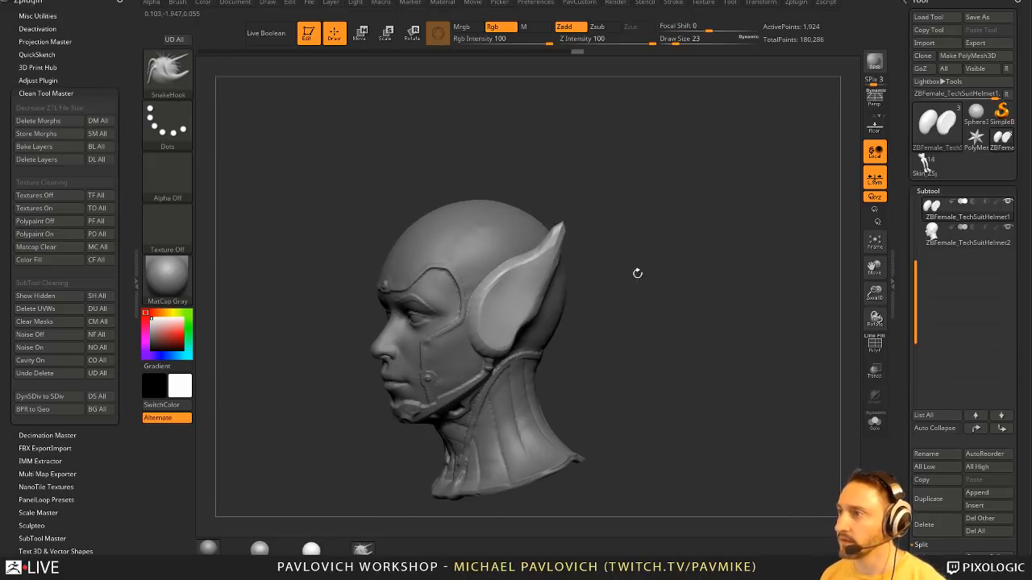
drag(562, 321, 508, 354)
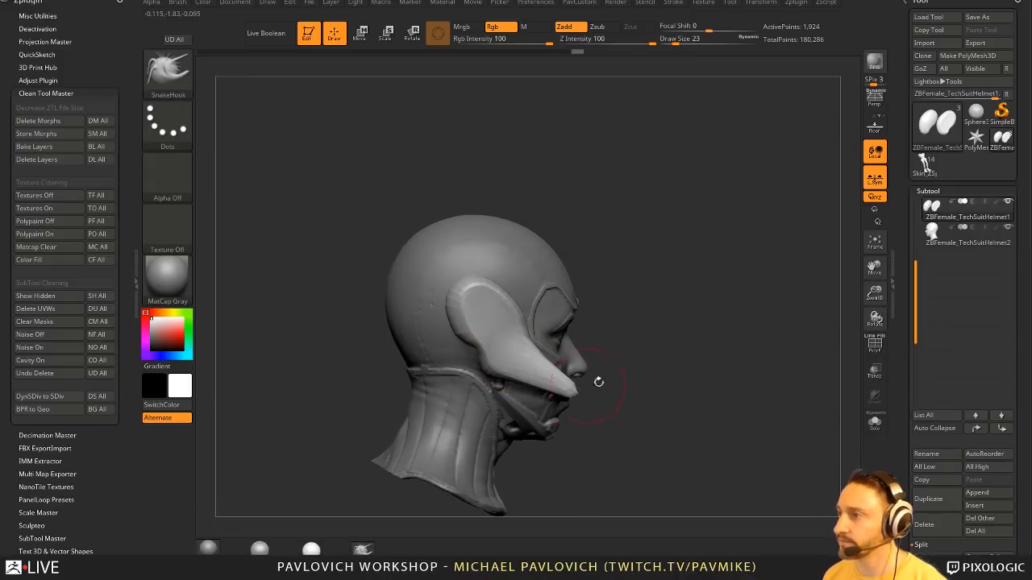
drag(598, 382, 451, 376)
key(ctrl+z)
- Try stretching the ear pieces forward over the cheeks with the Move brush at draw size 59, and undo it
key(b)
key(m)
key(v)
drag(562, 345, 419, 395)
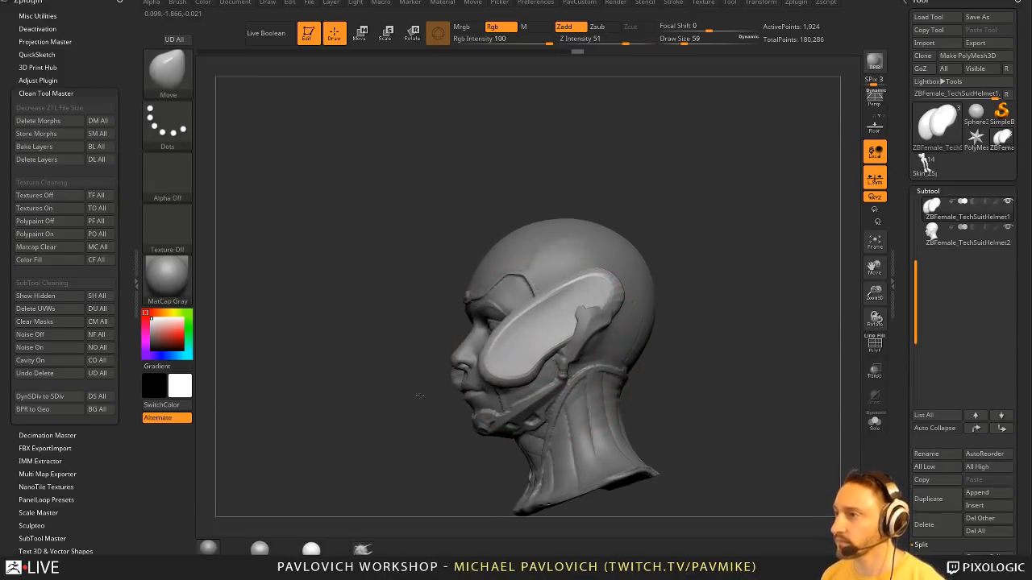
drag(641, 367, 735, 359)
key(ctrl+z)
mouse_move(672, 355)
shift+mouse_down()
mouse_move(605, 350)
mouse_move(643, 383)
mouse_move(658, 349)
shift+mouse_up()
key(b)
key(s)
key(t)
key(s)
mouse_move(658, 350)
mouse_down()
mouse_move(612, 354)
mouse_move(650, 351)
mouse_up()
alt+drag(650, 352, 613, 362)
- Trim the ear pieces' outer faces and lower rear edges with the TrimDynamic brush at draw size 31
key(b)
key(t)
key(d)
alt+drag(632, 295, 631, 324)
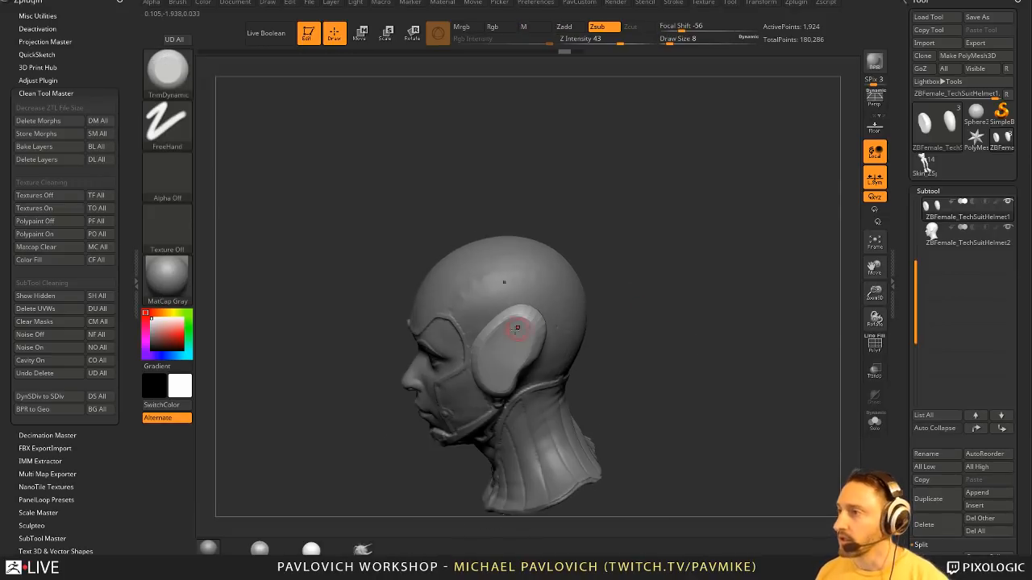
key(s)
mouse_move(517, 330)
mouse_down()
mouse_move(526, 335)
mouse_move(511, 348)
mouse_move(496, 332)
mouse_up()
key(ctrl+z)
key(s)
key(s)
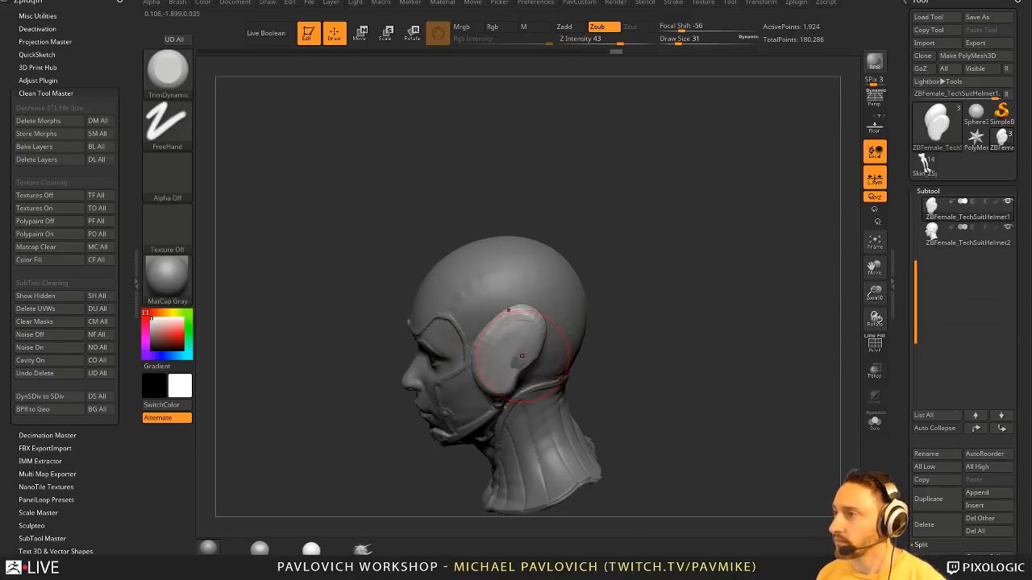
- Adjust the ear pieces' rear edges with the Move brush at draw size 39
drag(622, 308, 674, 308)
key(b)
key(m)
key(v)
key(s)
drag(544, 361, 528, 365)
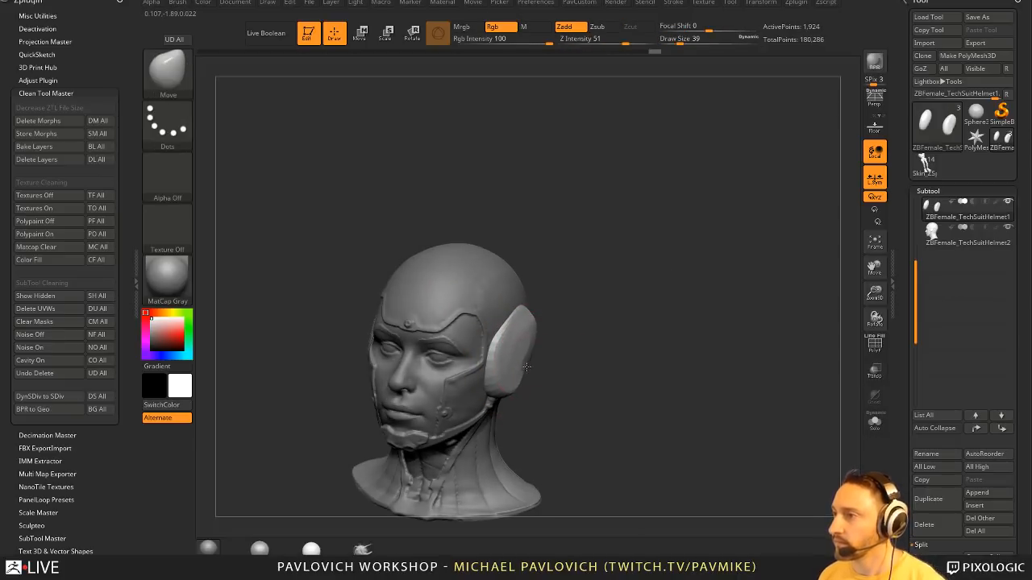
mouse_move(592, 365)
mouse_down()
mouse_move(614, 358)
mouse_move(571, 355)
mouse_move(621, 353)
mouse_up()
- Make the ZBFemale_TechSuitHelmet2 bust active and set the Standard brush to draw size 23
key(b)
key(s)
key(t)
key(s)
click(960, 235)
shift+drag(684, 306, 656, 276)
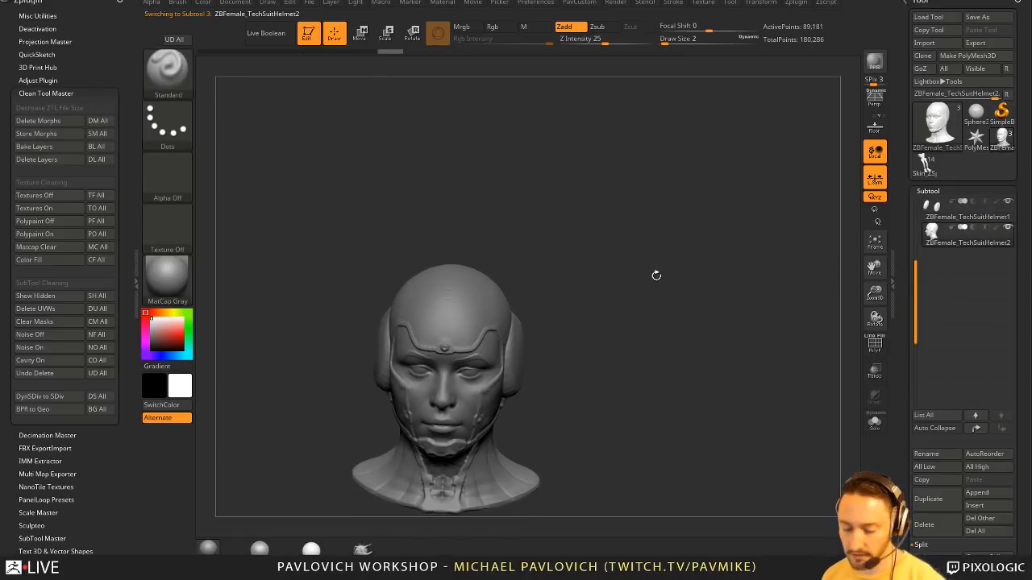
mouse_move(682, 229)
mouse_down()
mouse_move(653, 231)
mouse_move(628, 257)
mouse_move(714, 230)
mouse_up()
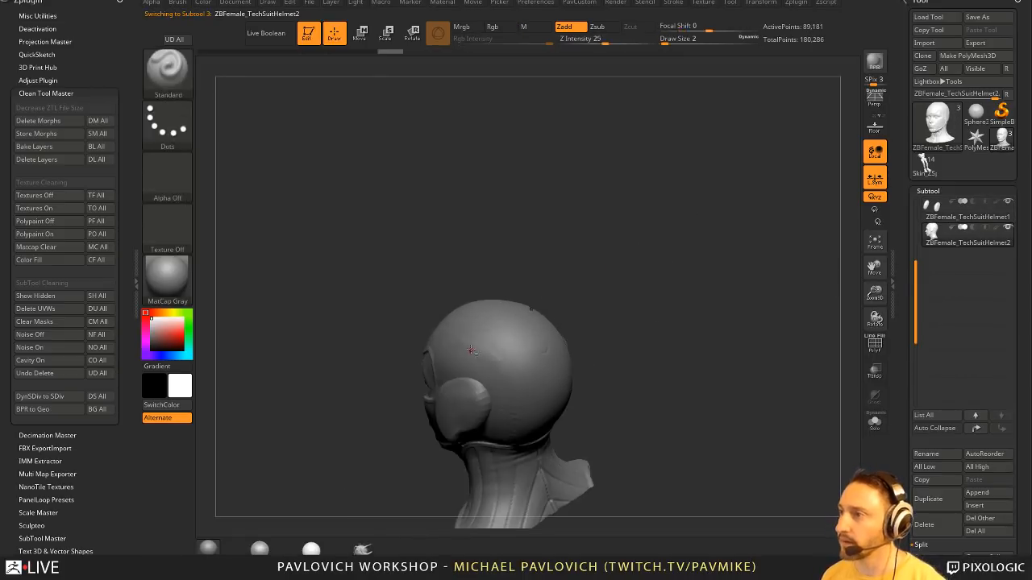
key(s)
drag(474, 350, 486, 350)
- Turn on ghosted transparency and paint a MaskPen mask over the sides and back of the bust's helmet
click(874, 373)
drag(796, 364, 683, 355)
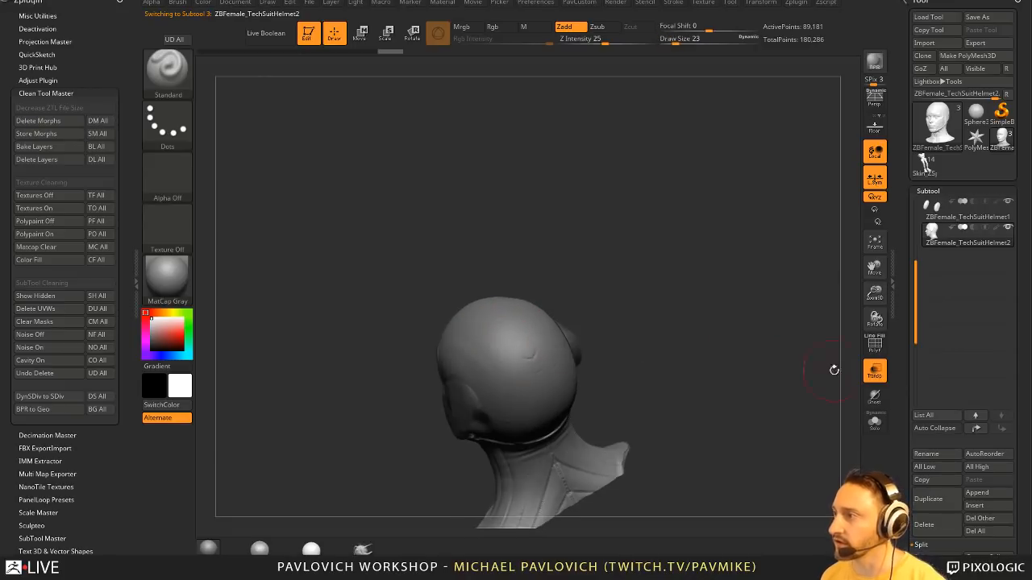
click(874, 397)
mouse_move(491, 353)
ctrl+mouse_down()
mouse_move(493, 362)
mouse_move(480, 354)
ctrl+mouse_up()
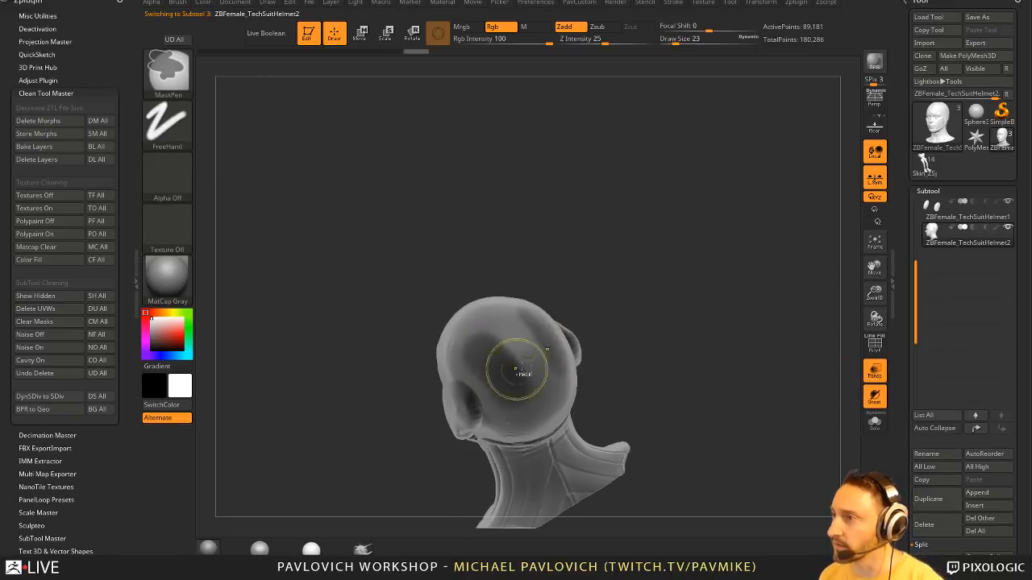
mouse_move(601, 346)
shift+mouse_down()
mouse_move(668, 325)
mouse_move(630, 333)
shift+mouse_up()
- Undo the last changes with the Move gizmo active, and isolate the ZBFemale_TechSuitHelmet2 bust in Solo
key(w)
alt+click(502, 366)
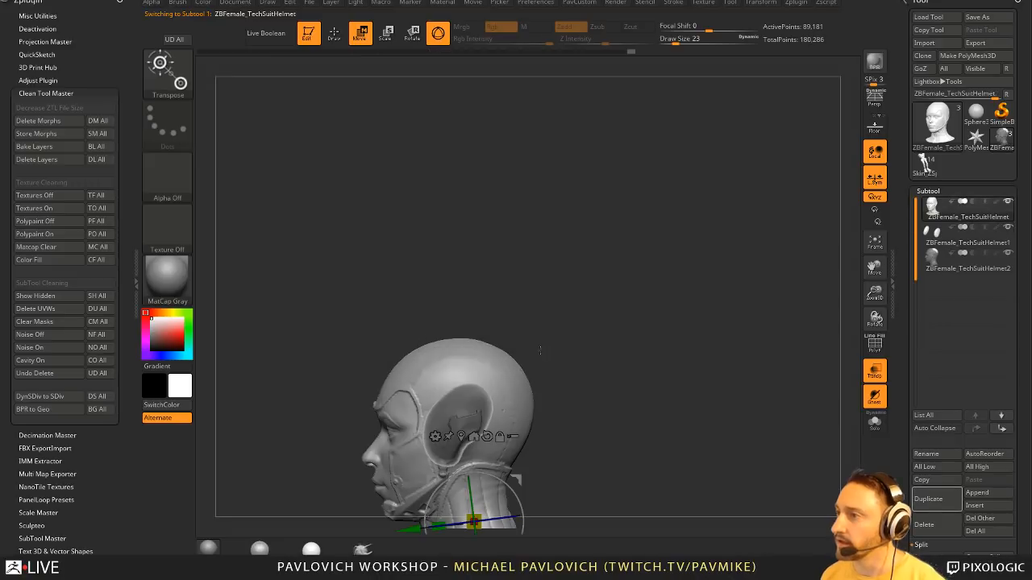
key(ctrl+z)
drag(783, 359, 750, 372)
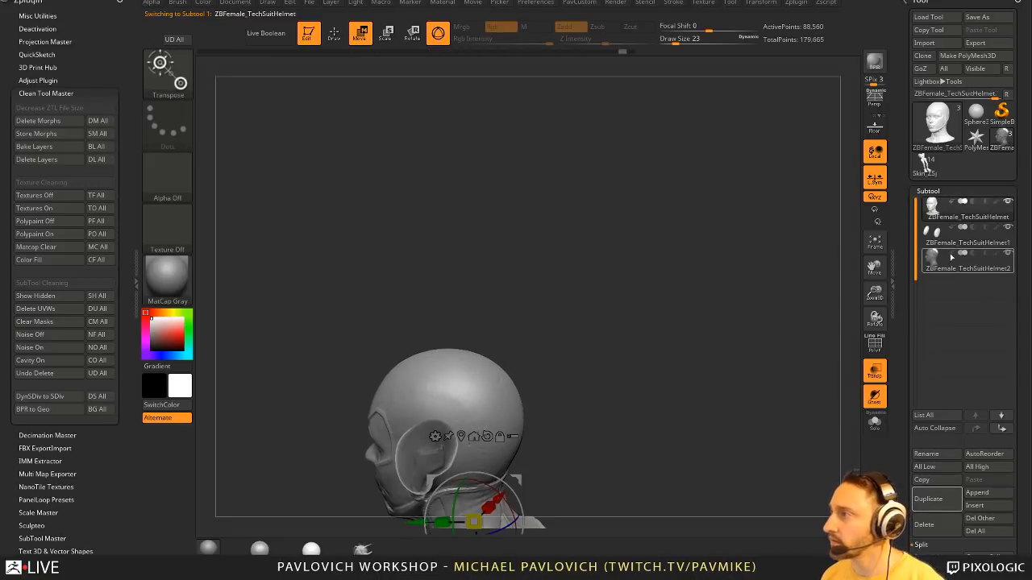
key(ctrl+z)
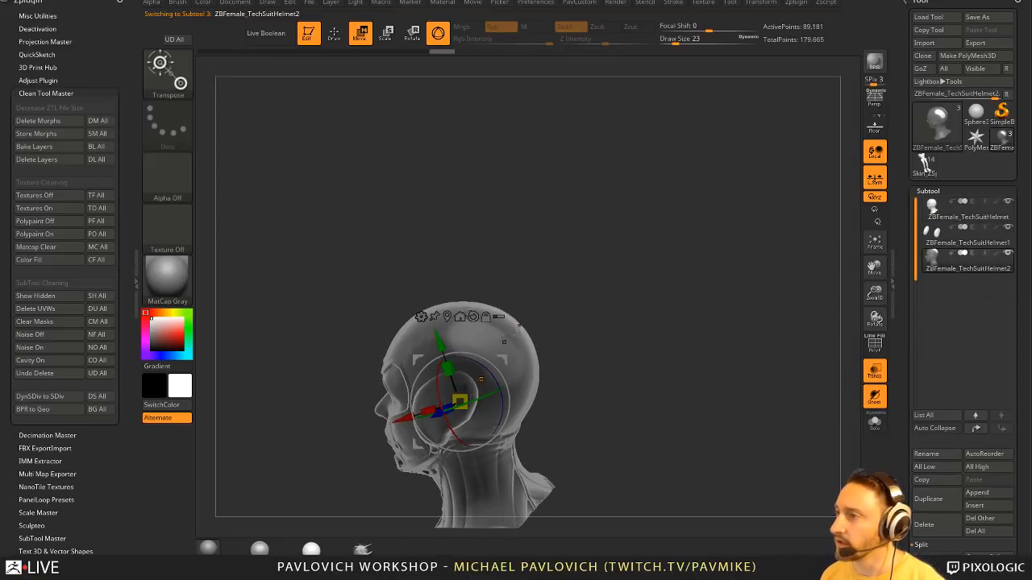
click(878, 423)
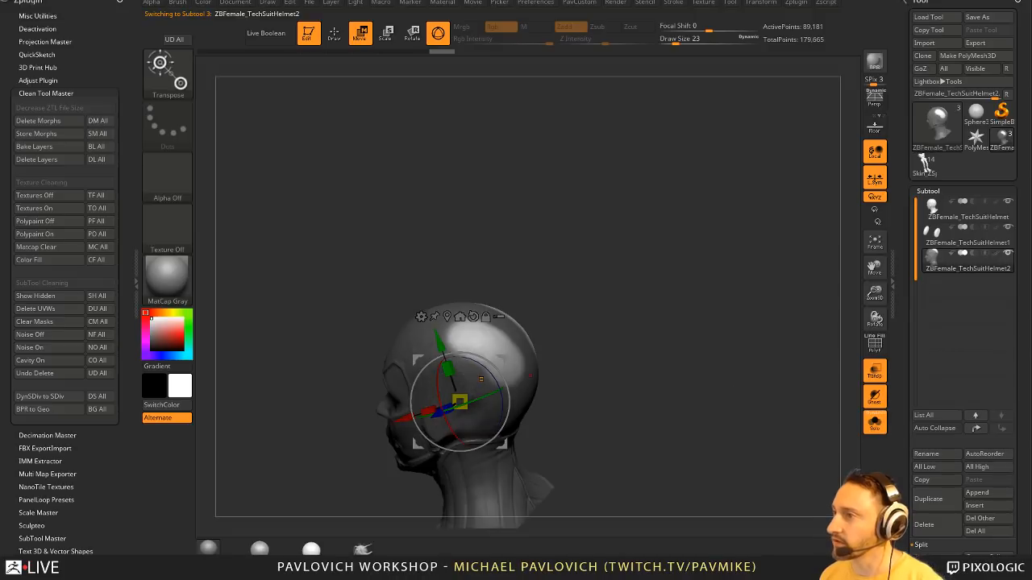
- Exit Solo and pull the unmasked areas at the back of the bust's helmet outward with the Move gizmo
alt+click(494, 343)
click(872, 428)
shift+drag(767, 392, 748, 391)
drag(535, 296, 556, 290)
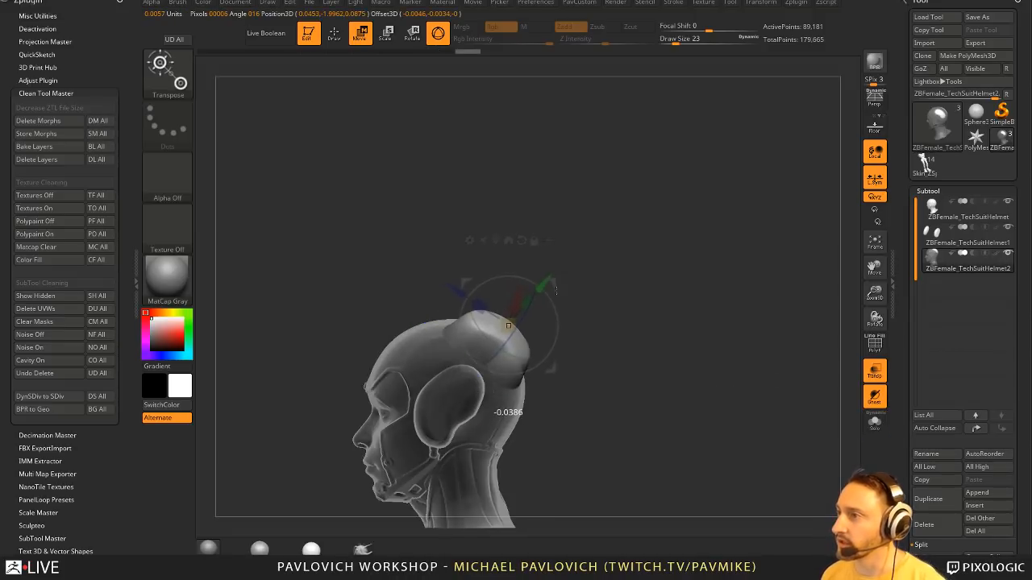
- Turn off transparency, smooth the raised forms on the back of the helmet, and re-DynaMesh the bust at resolution 856
key(q)
mouse_move(661, 324)
shift+mouse_down()
mouse_move(693, 299)
mouse_move(775, 375)
mouse_move(601, 317)
shift+mouse_up()
click(874, 374)
key(shift)
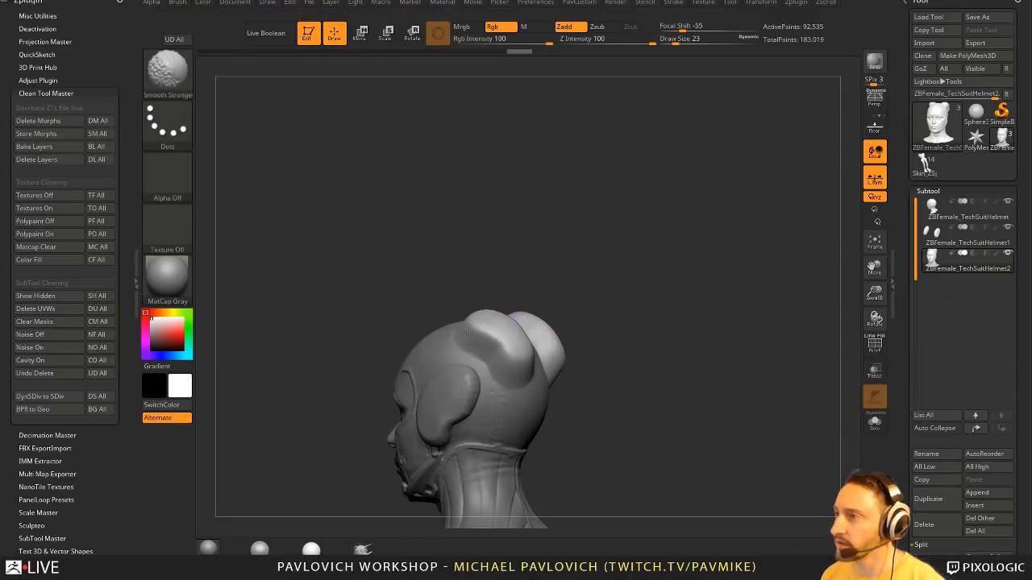
key(space)
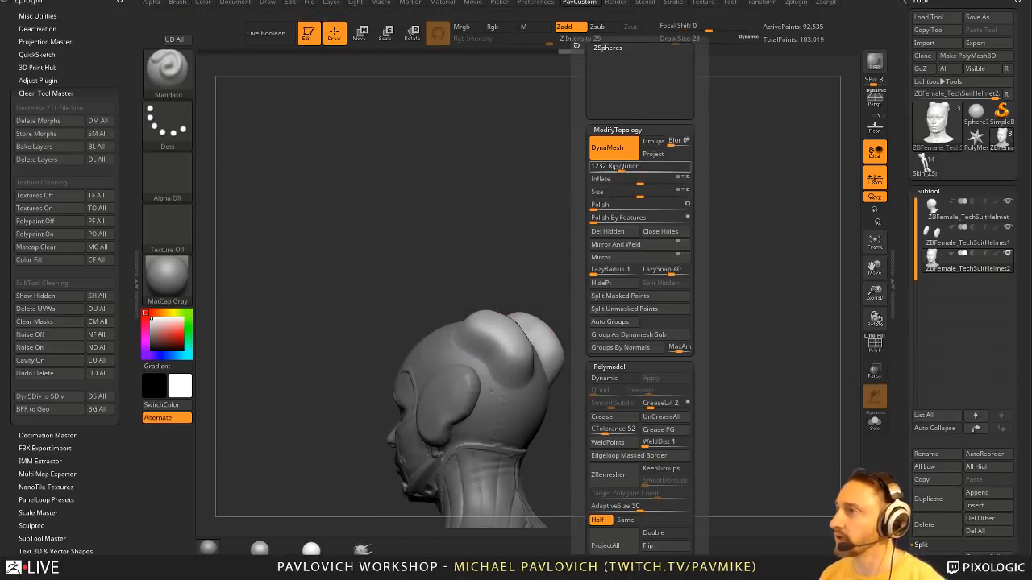
click(617, 168)
ctrl+drag(610, 263, 620, 318)
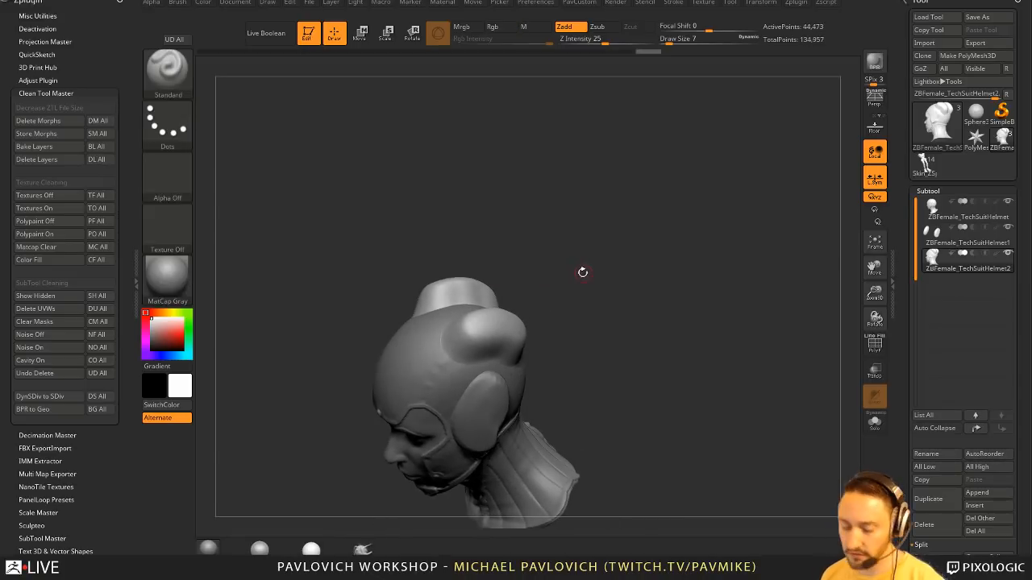
- Reshape the raised forms on the back of the helmet with the MoveAccu brush at draw size 29
key(1)
key(s)
mouse_move(461, 379)
mouse_down()
mouse_move(456, 366)
mouse_move(426, 368)
mouse_up()
key(s)
mouse_move(532, 229)
mouse_down()
mouse_move(484, 337)
mouse_move(476, 330)
mouse_up()
key(s)
mouse_move(556, 346)
mouse_down()
mouse_move(512, 319)
mouse_move(516, 331)
mouse_move(552, 326)
mouse_move(547, 314)
mouse_move(542, 325)
mouse_up()
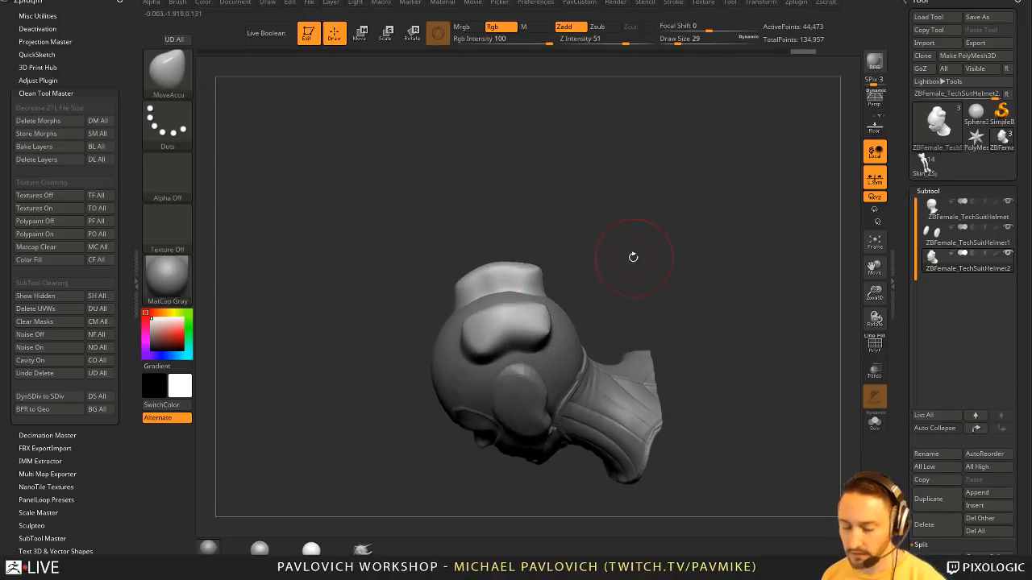
- Flatten the outer faces of the raised helmet forms with the hPolish brush
key(b)
key(h)
key(p)
mouse_move(594, 262)
mouse_down()
mouse_move(507, 321)
mouse_move(541, 317)
mouse_move(668, 249)
mouse_move(516, 242)
mouse_move(423, 219)
mouse_move(498, 309)
mouse_up()
key(b)
click(269, 129)
mouse_move(550, 382)
ctrl+shift+mouse_down()
mouse_move(576, 473)
mouse_move(595, 487)
ctrl+shift+mouse_up()
mouse_move(605, 288)
mouse_down()
mouse_move(587, 292)
mouse_move(619, 322)
mouse_move(684, 291)
mouse_move(694, 300)
mouse_up()
key(s)
click(635, 325)
mouse_move(627, 329)
mouse_down()
mouse_move(566, 326)
mouse_move(560, 315)
mouse_up()
mouse_move(632, 288)
alt+mouse_down()
mouse_move(620, 305)
mouse_move(606, 299)
alt+mouse_up()
- Insert mirrored CubeMid primitives over the raised helmet forms with the IMM base primitives brush at draw size 14
key(b)
key(i)
key(p)
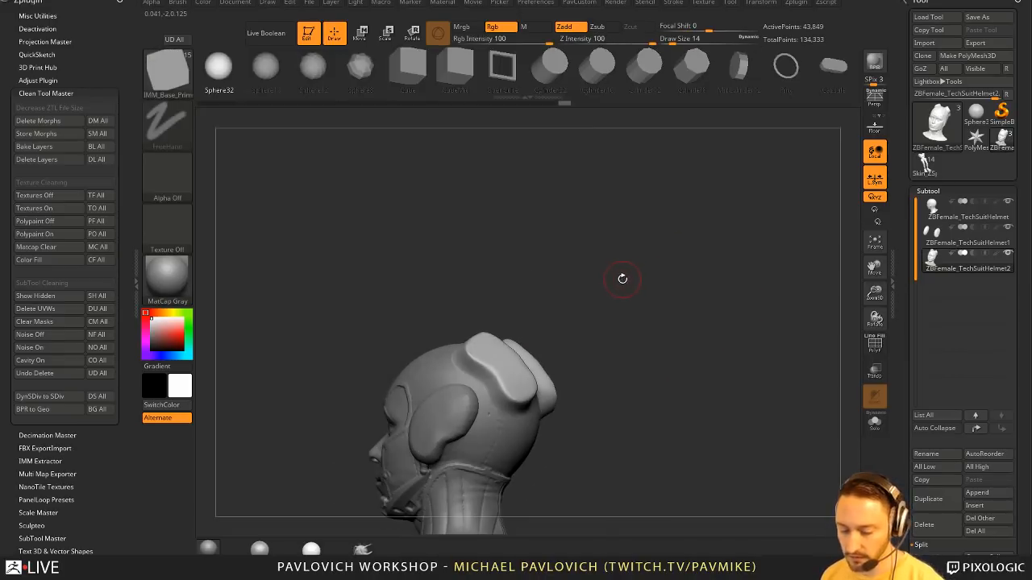
key(m)
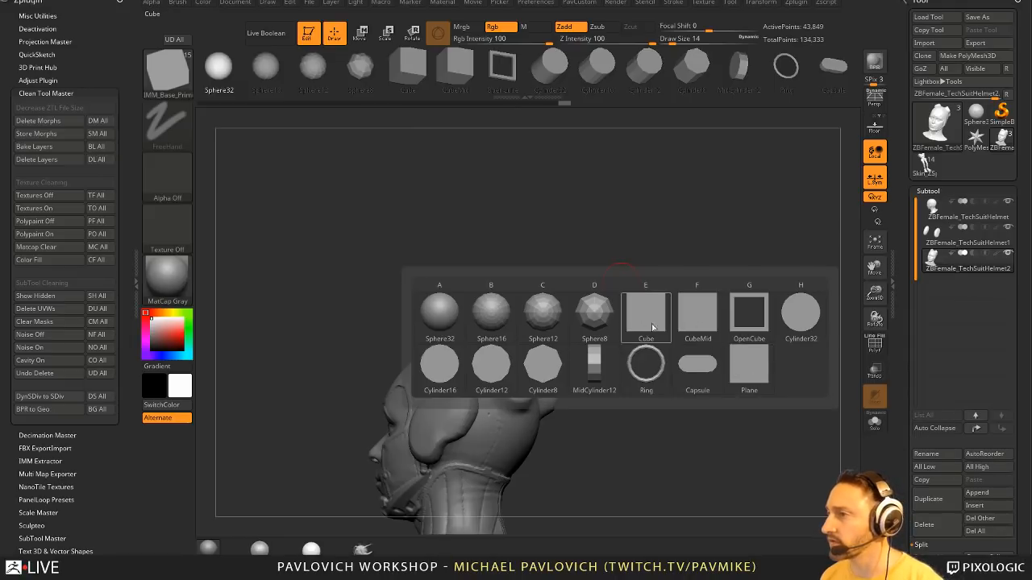
mouse_move(664, 338)
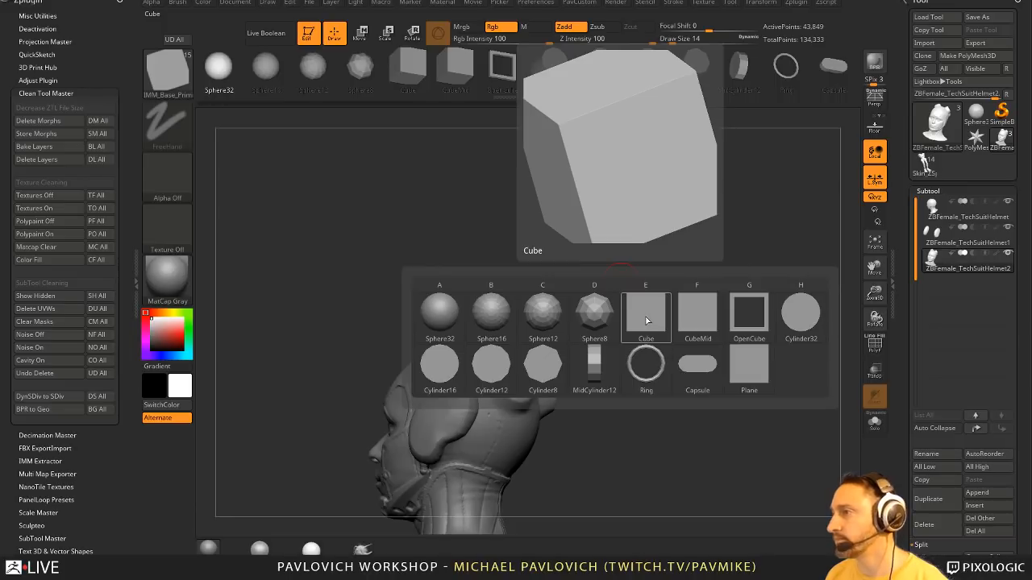
click(663, 318)
drag(491, 364, 528, 346)
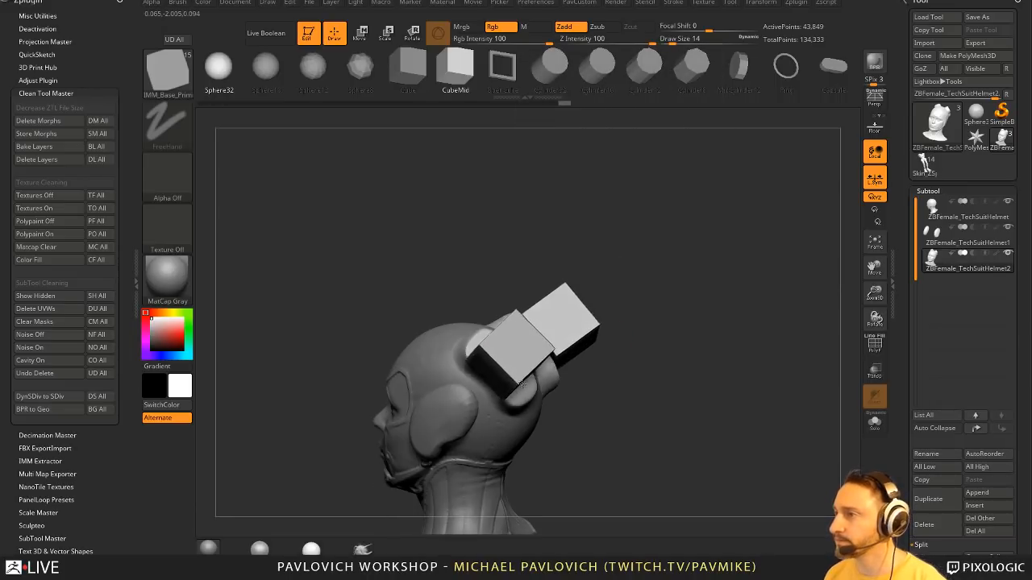
- Split the inserted cubes from the bust into their own subtool and place it below the bust in the subtool order
key(grave)
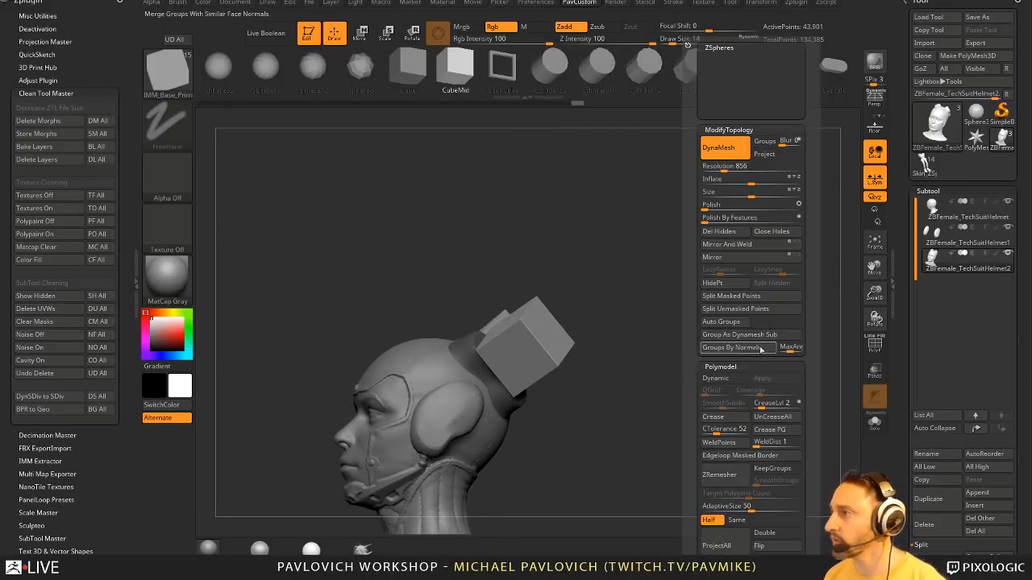
click(755, 298)
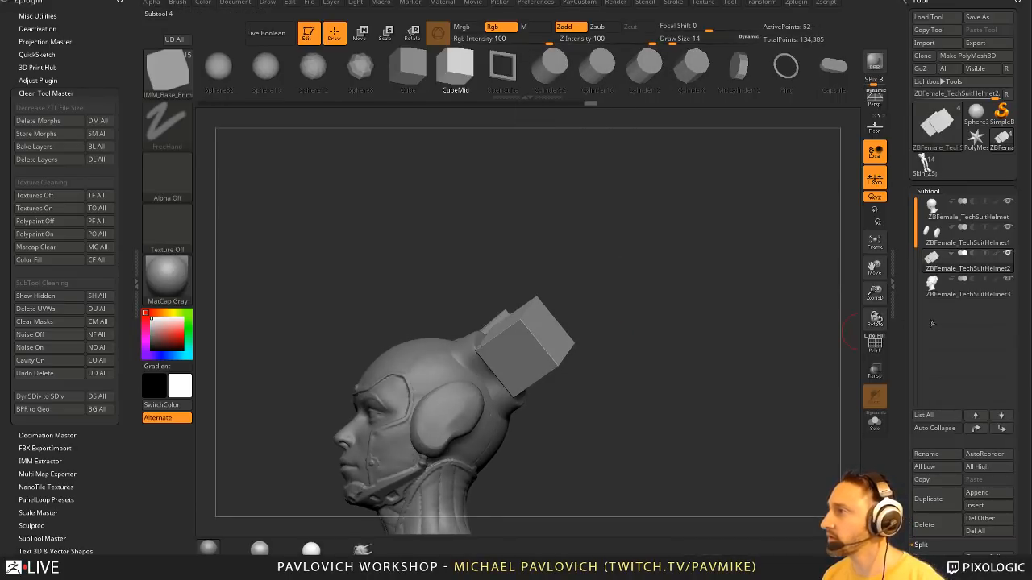
click(1002, 430)
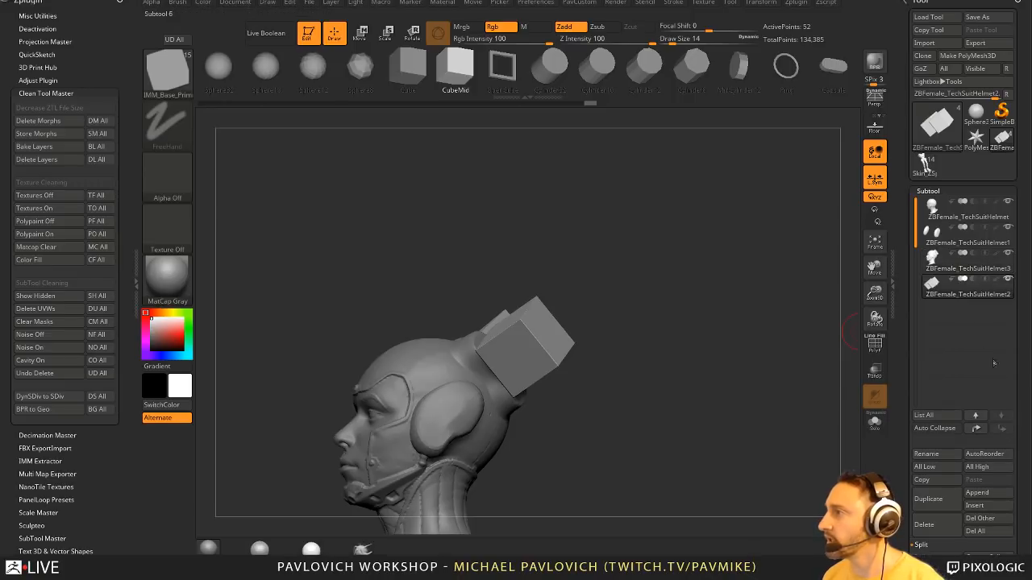
- Turn on Live Boolean, set the cubes to subtract, and adjust them with the gizmo to cut the raised forms flat
click(267, 36)
drag(594, 299, 630, 302)
key(w)
mouse_move(557, 332)
mouse_down()
mouse_move(547, 338)
mouse_move(556, 337)
mouse_up()
drag(475, 339, 477, 339)
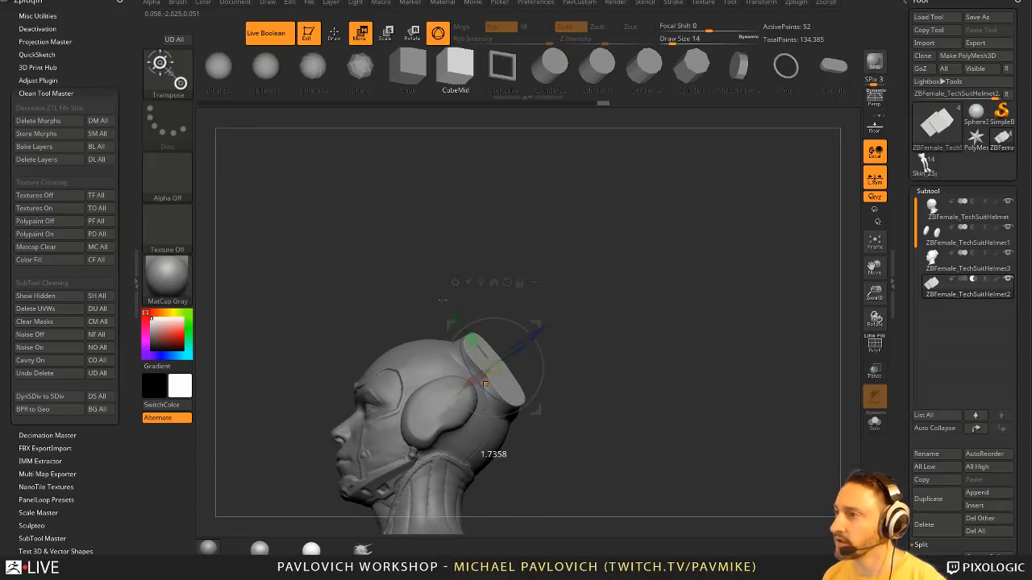
drag(442, 299, 640, 357)
- Show the polyframe and reshape the subtractive cubes with the Move brush at draw size 68
key(q)
click(875, 345)
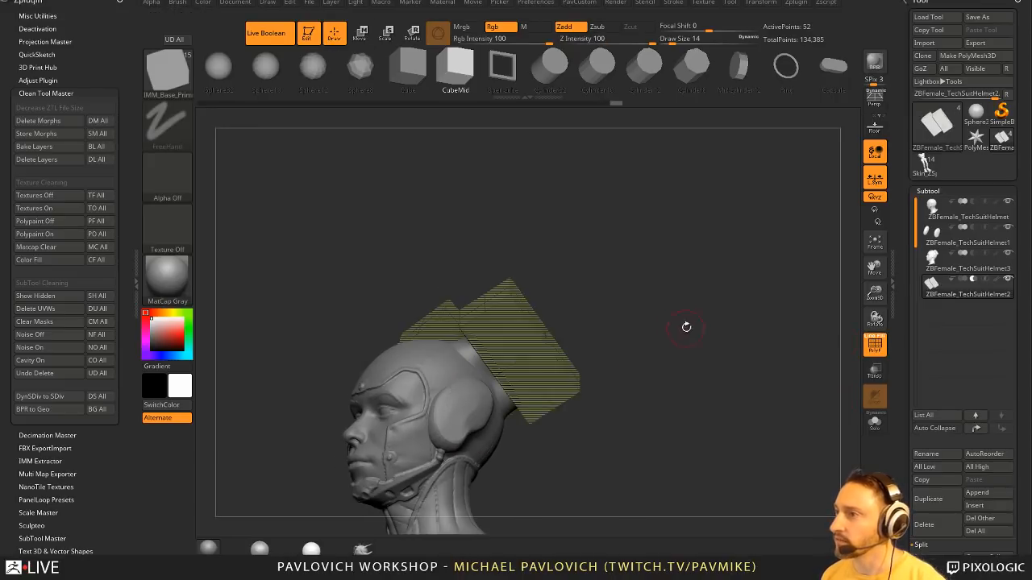
alt+drag(686, 324, 692, 345)
key(s)
drag(528, 359, 551, 359)
key(b)
key(m)
key(v)
drag(454, 299, 442, 312)
mouse_move(503, 330)
mouse_down()
mouse_move(509, 316)
mouse_move(484, 337)
mouse_up()
key(s)
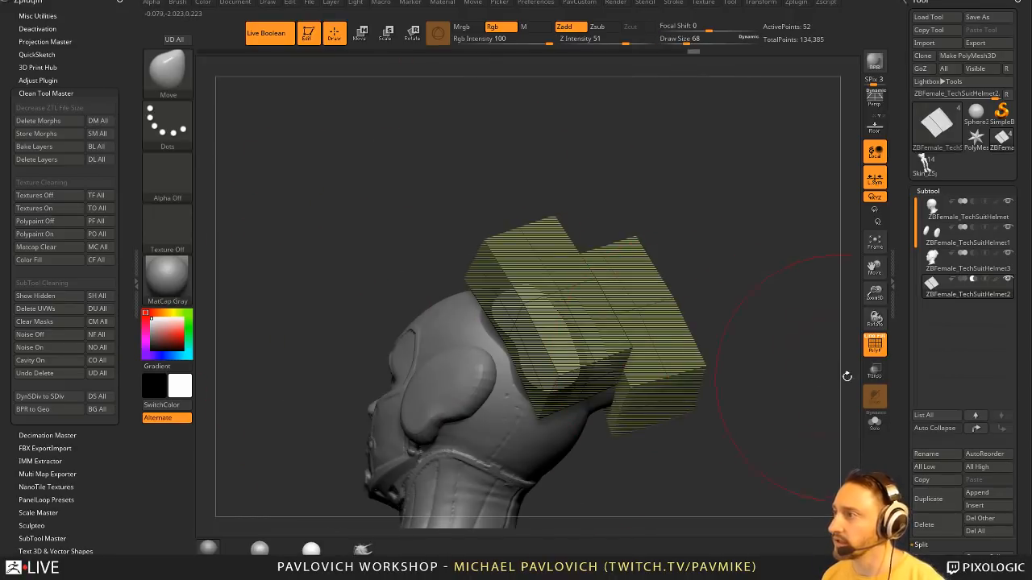
- Hide the polyframe, refine the cutters with the Move brush at draw size 56, and adjust them with the scale gizmo
click(875, 345)
mouse_move(774, 302)
mouse_down()
mouse_move(811, 307)
mouse_move(636, 322)
mouse_move(609, 304)
mouse_move(504, 320)
mouse_up()
key(s)
drag(628, 337, 513, 328)
key(w)
key(e)
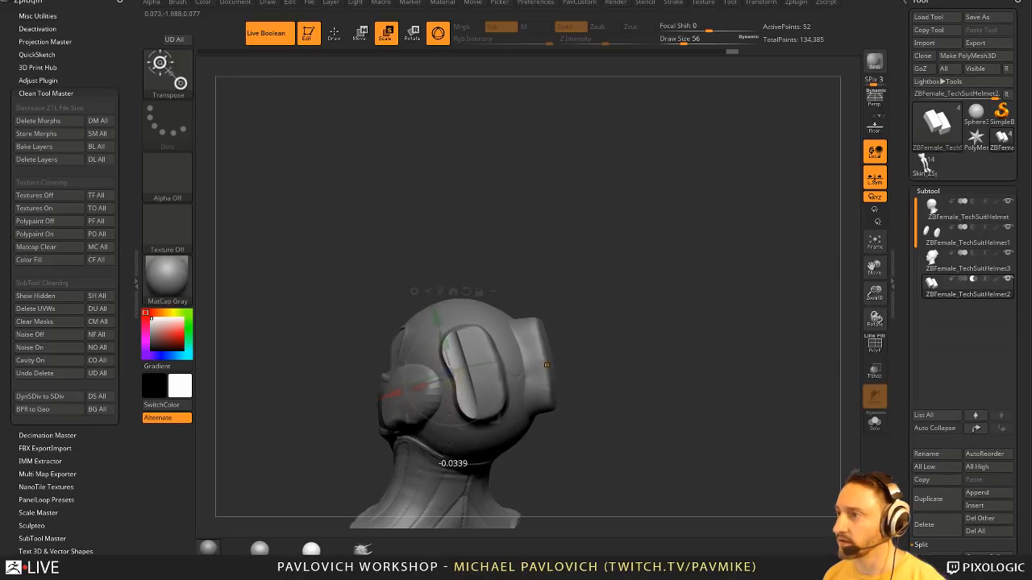
key(q)
mouse_move(629, 339)
mouse_down()
mouse_move(707, 317)
mouse_move(692, 281)
mouse_move(592, 321)
mouse_move(559, 269)
mouse_up()
key(b)
key(s)
key(t)
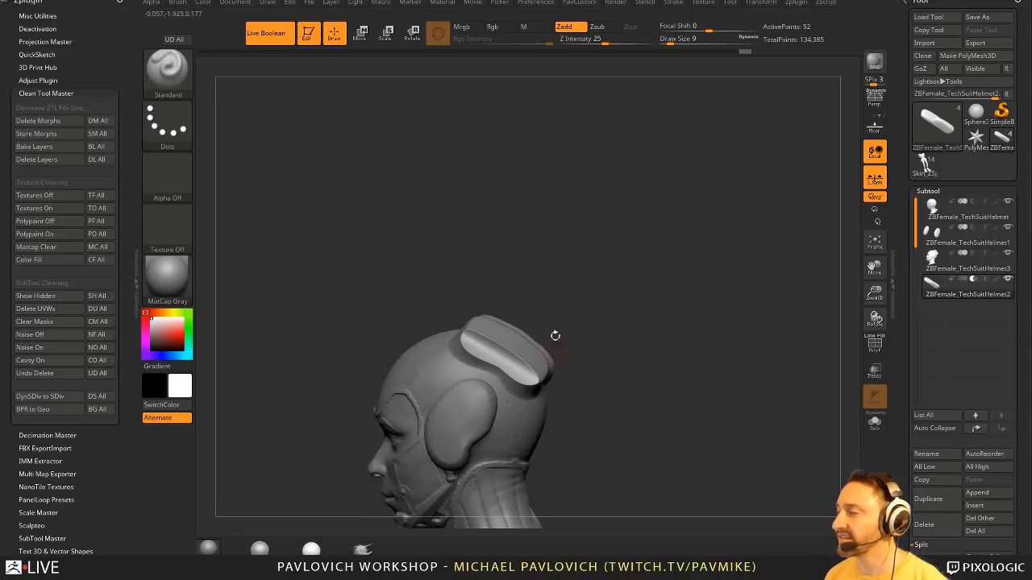
- Delete the ZBFemale_TechSuitHelmet2 cutter subtool and turn off Live Boolean
drag(635, 294, 863, 296)
click(956, 287)
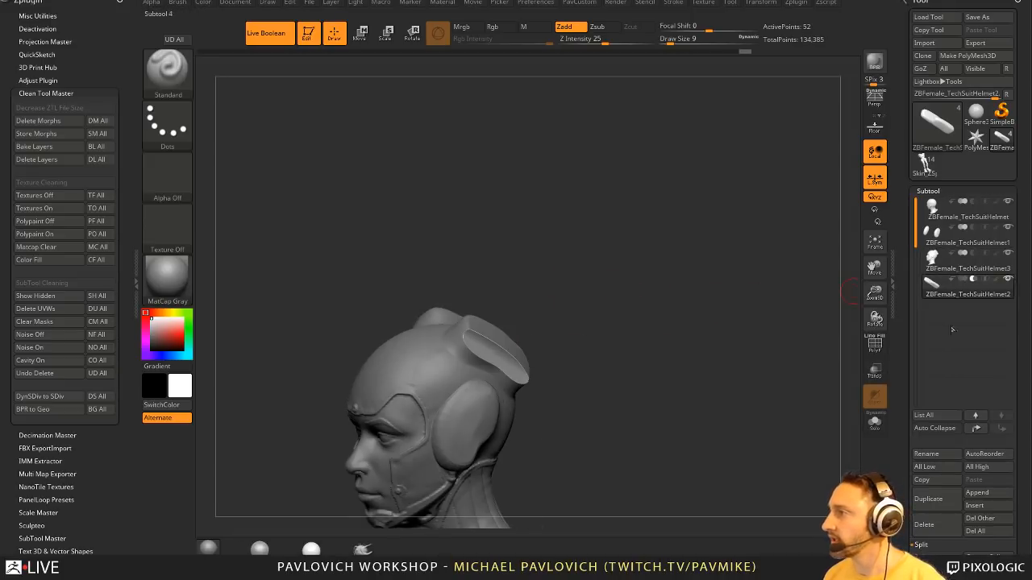
click(930, 527)
click(939, 545)
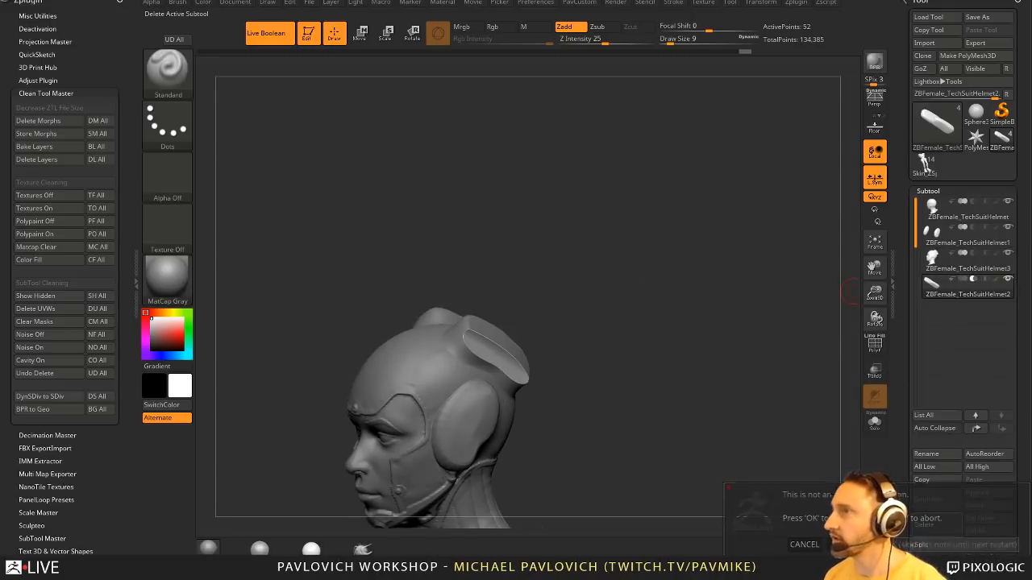
click(279, 36)
- Pull the upper edges of the raised helmet forms into shape with the MoveAccu brush at draw size 35
drag(799, 307, 564, 301)
key(s)
drag(581, 288, 546, 293)
key(b)
key(m)
key(v)
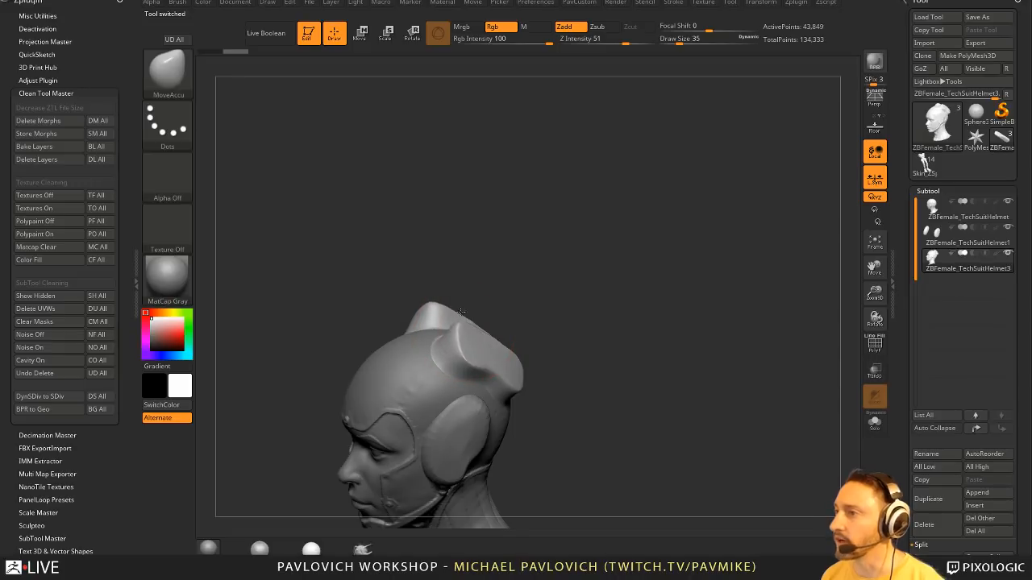
mouse_move(462, 317)
mouse_down()
mouse_move(476, 327)
mouse_move(535, 314)
mouse_up()
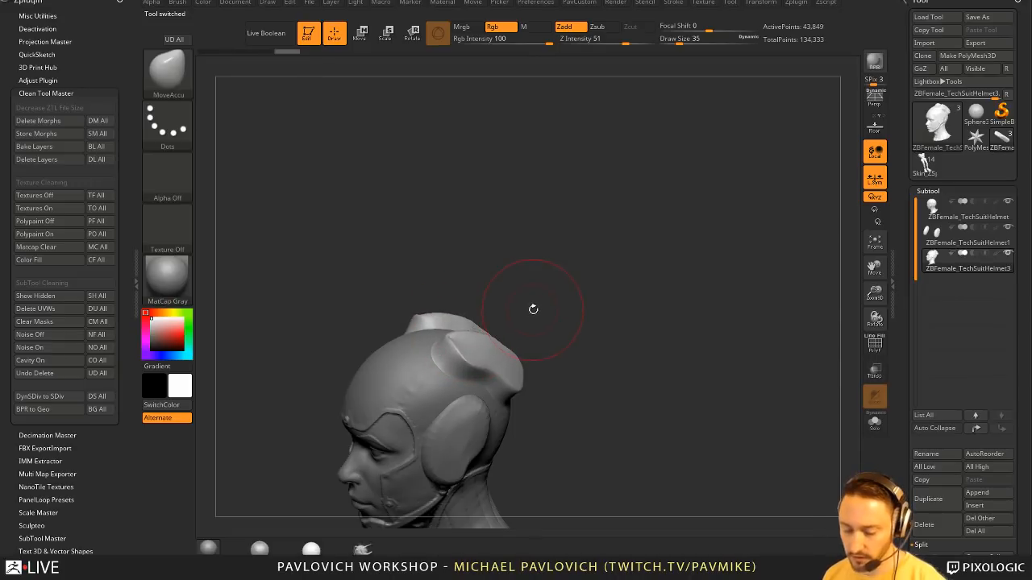
- Polish the outer surfaces of the raised helmet forms flat with hPolish at draw size 35
key(b)
key(h)
key(p)
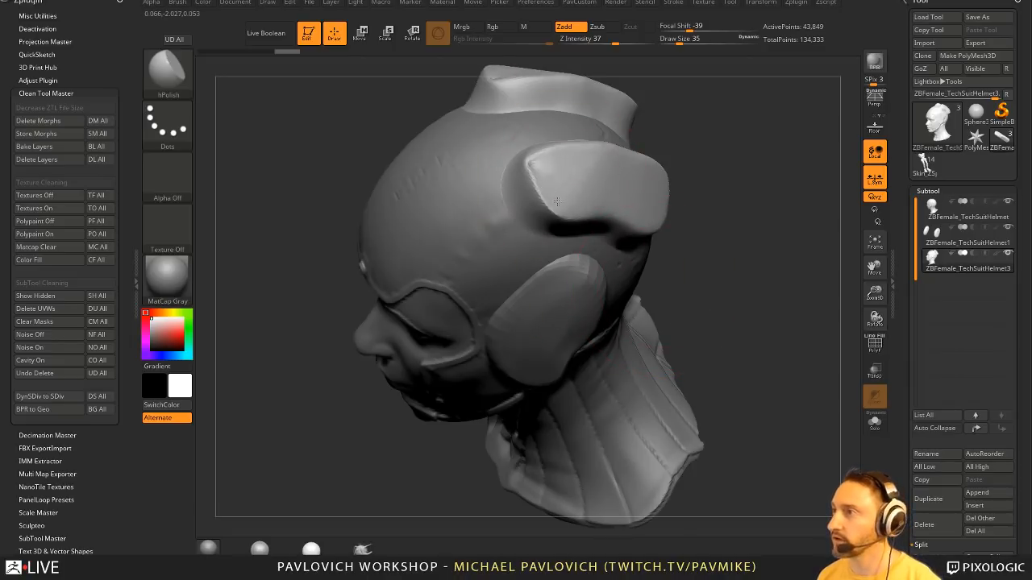
drag(557, 202, 535, 171)
alt+drag(727, 226, 700, 187)
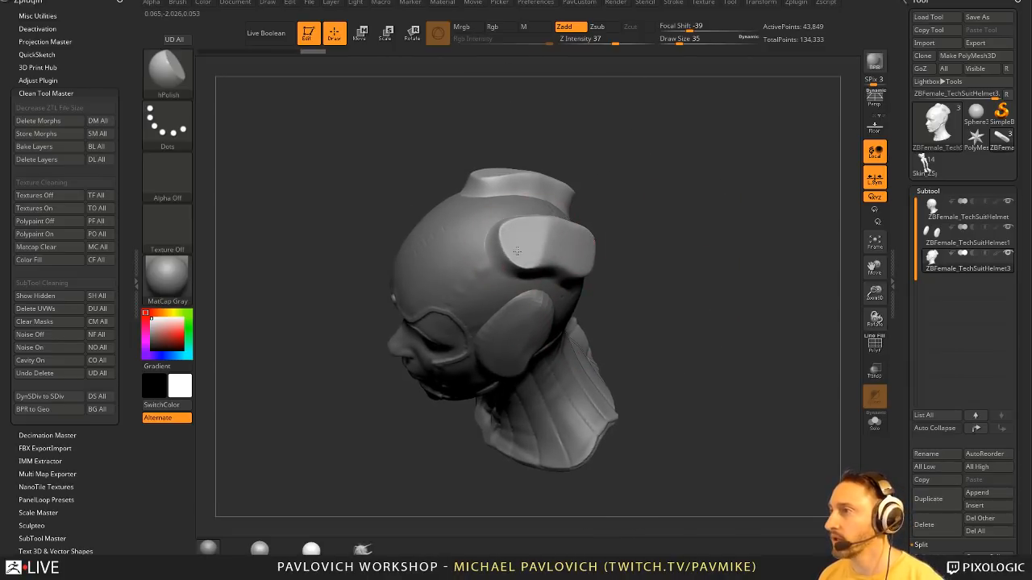
drag(517, 251, 546, 248)
mouse_move(716, 260)
mouse_down()
mouse_move(698, 214)
mouse_move(681, 211)
mouse_up()
drag(538, 257, 535, 244)
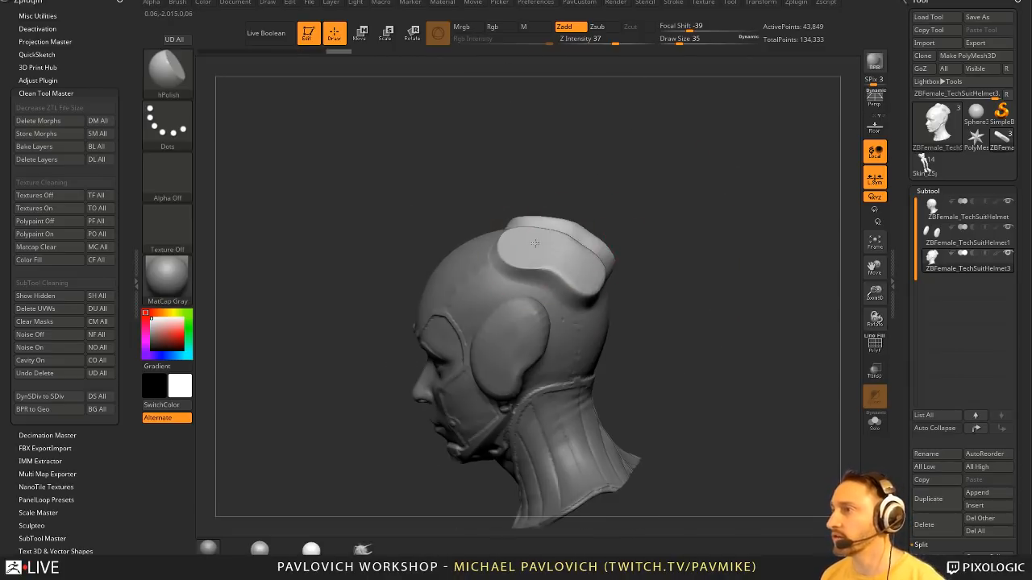
mouse_move(589, 259)
right_down()
mouse_move(546, 250)
mouse_move(596, 242)
mouse_move(542, 249)
mouse_move(570, 257)
right_up()
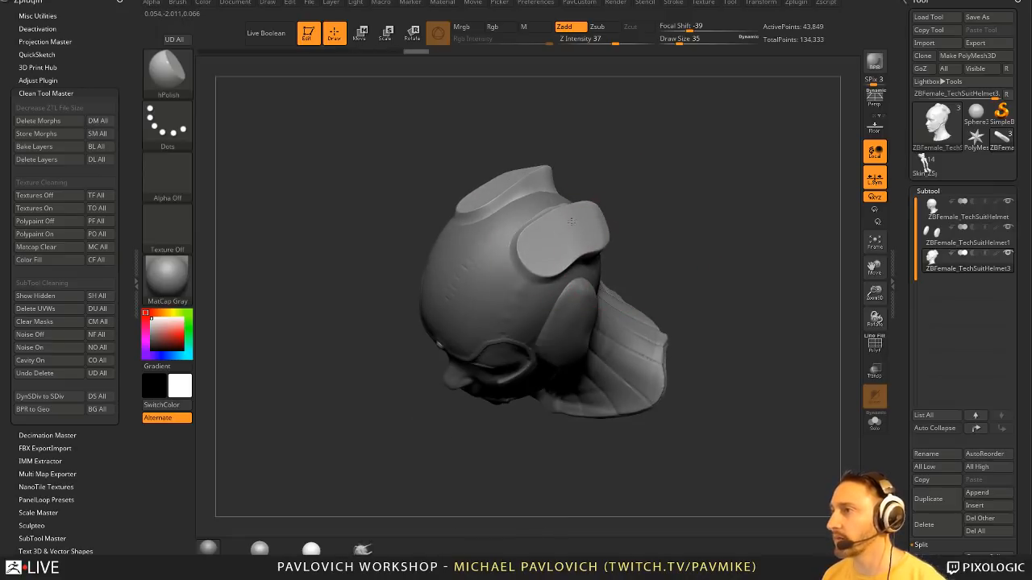
- Return to the Standard brush, make the ear pieces subtool active, and re-DynaMesh it at resolution 1232
mouse_move(571, 220)
right_down()
mouse_move(672, 184)
mouse_move(656, 244)
mouse_move(556, 309)
right_up()
key(b)
key(s)
key(t)
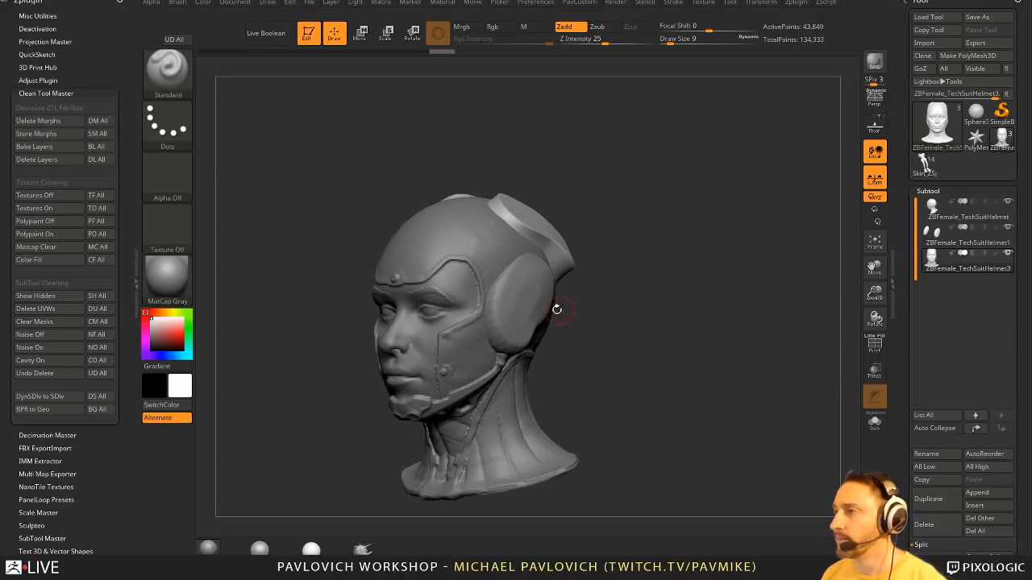
alt+click(545, 309)
ctrl+drag(691, 303, 740, 358)
key(1)
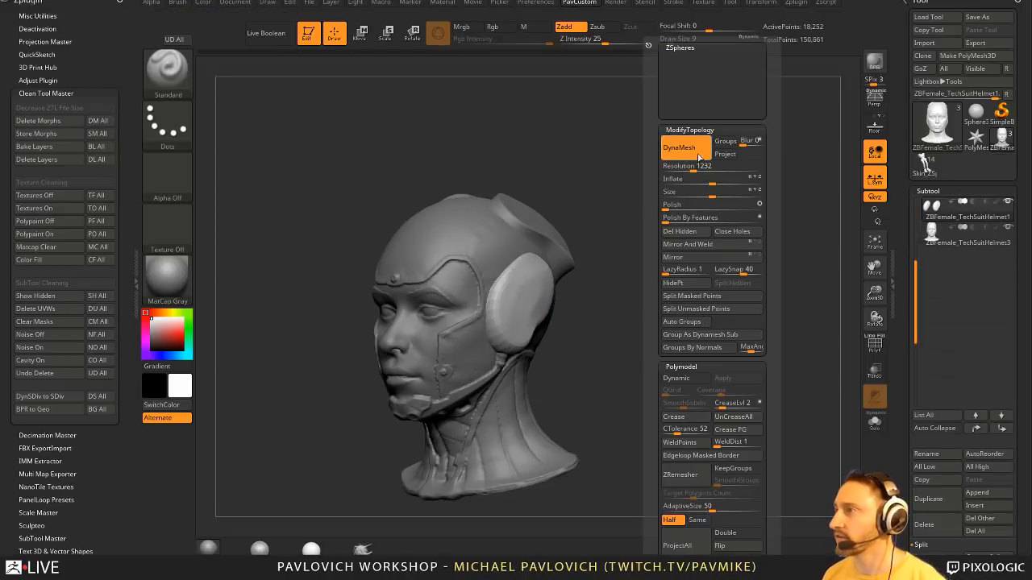
alt+click(493, 251)
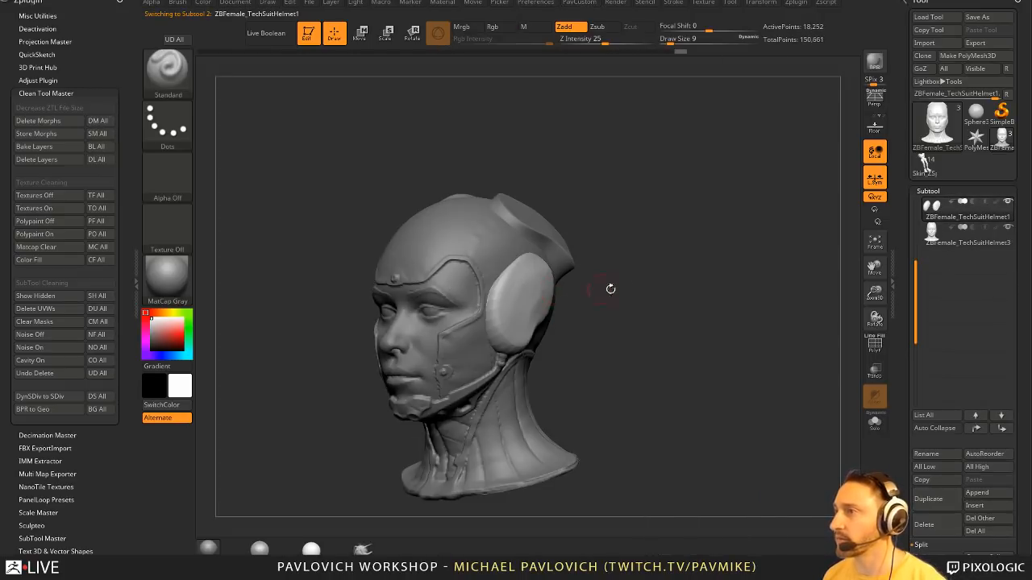
- Insert mirrored Sphere16 primitives beside the top of the head on the ear pieces subtool
right_drag(608, 288, 549, 276)
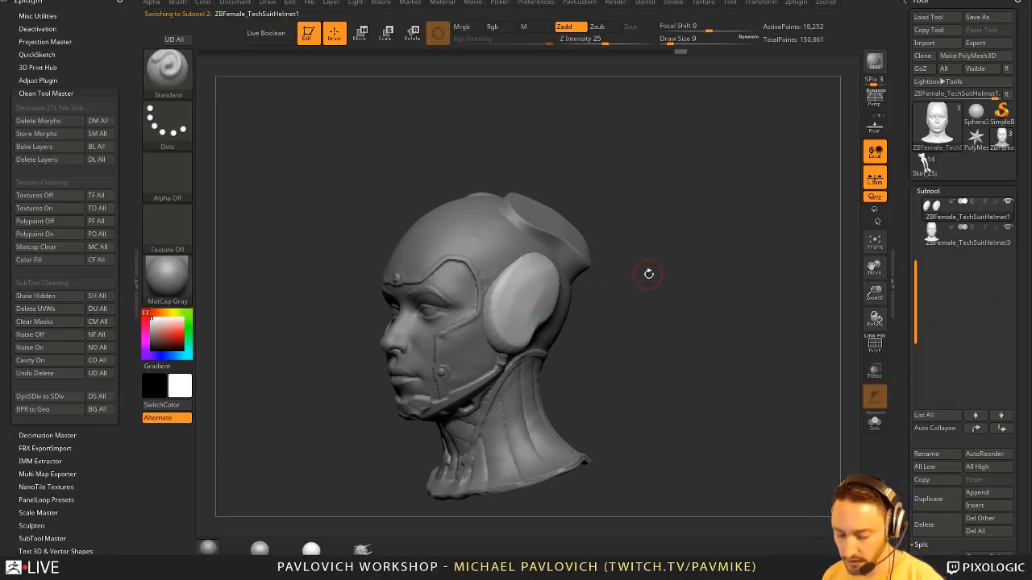
key(m)
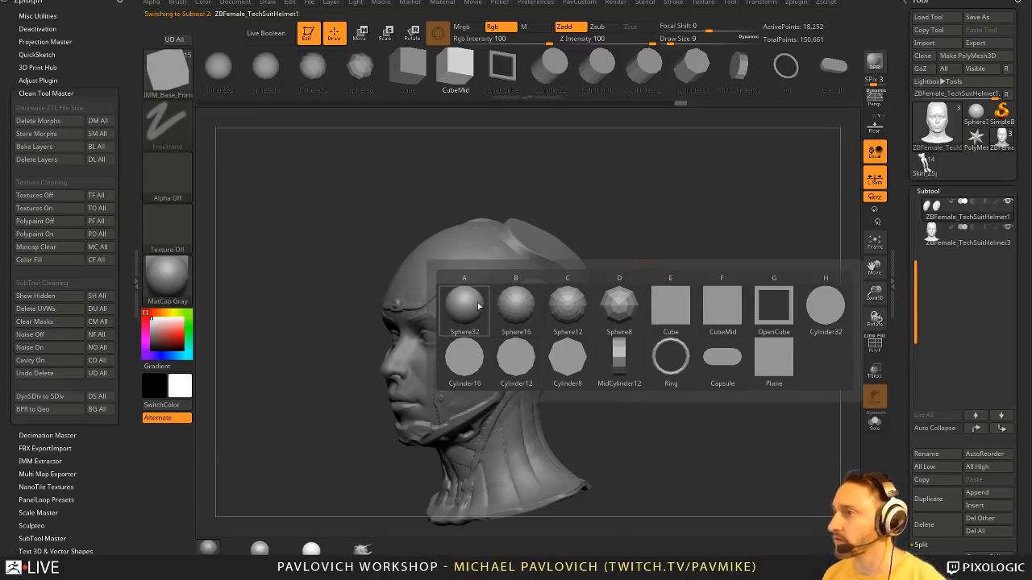
click(517, 312)
ctrl+right_drag(637, 312, 629, 346)
drag(518, 301, 524, 325)
right_drag(681, 308, 656, 272)
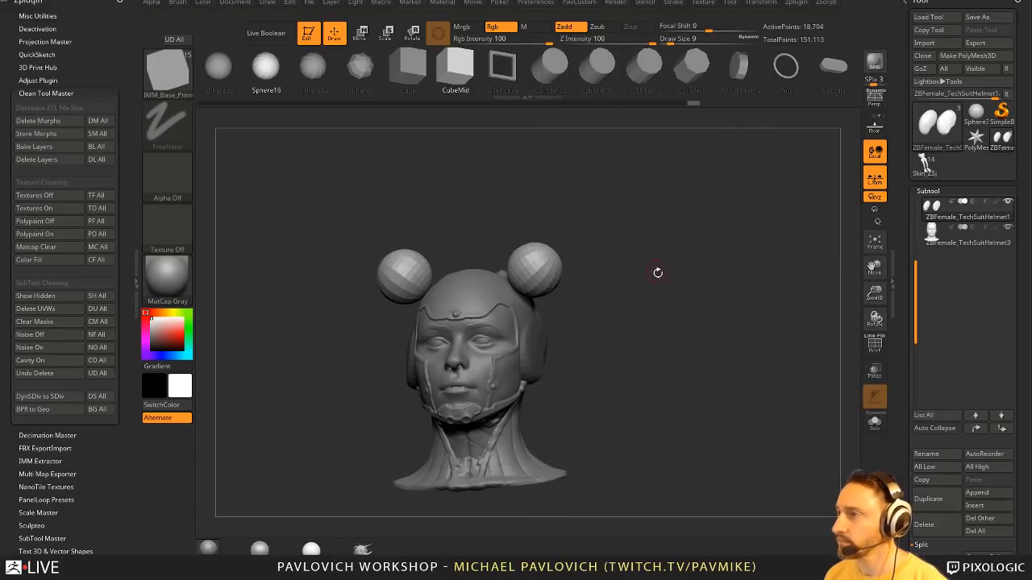
- Split the masked points so the inserted spheres and the ear pieces become separate subtools
key(2)
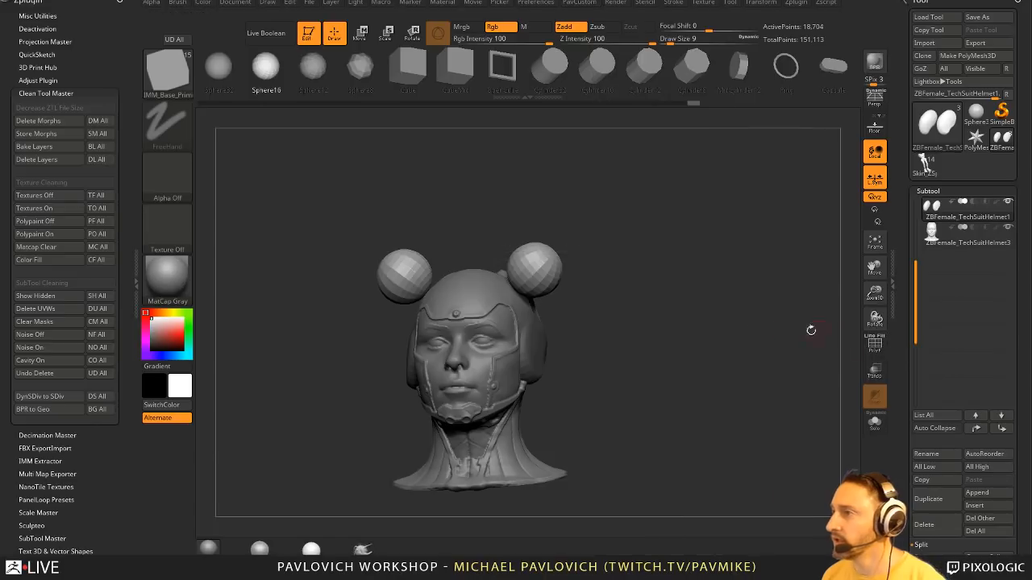
click(875, 424)
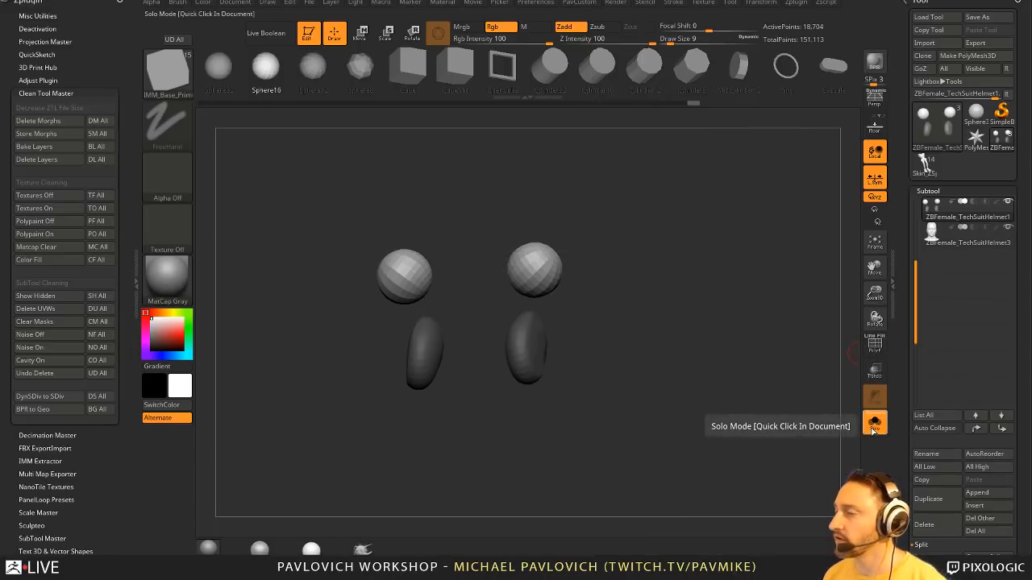
key(2)
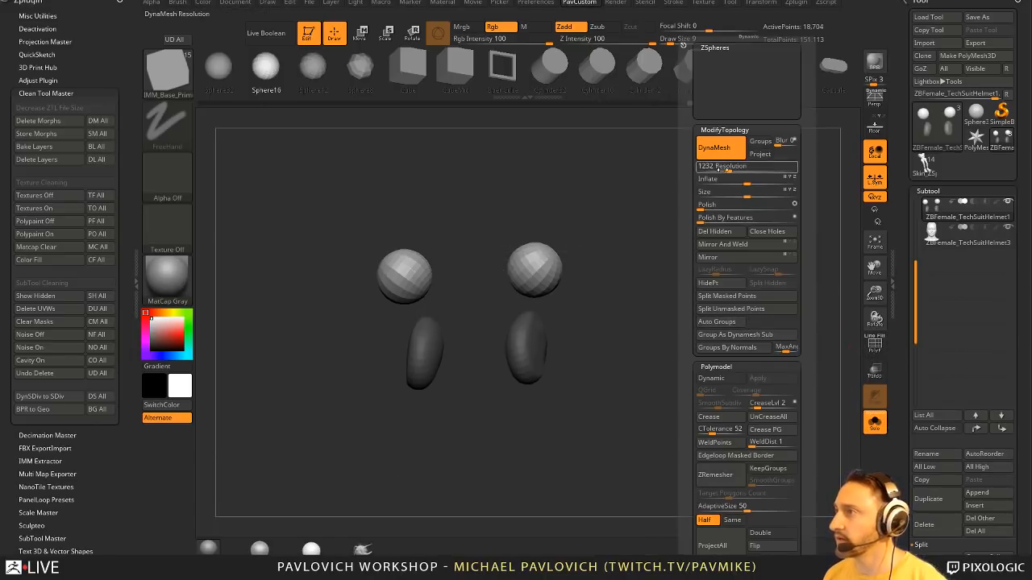
click(875, 424)
key(2)
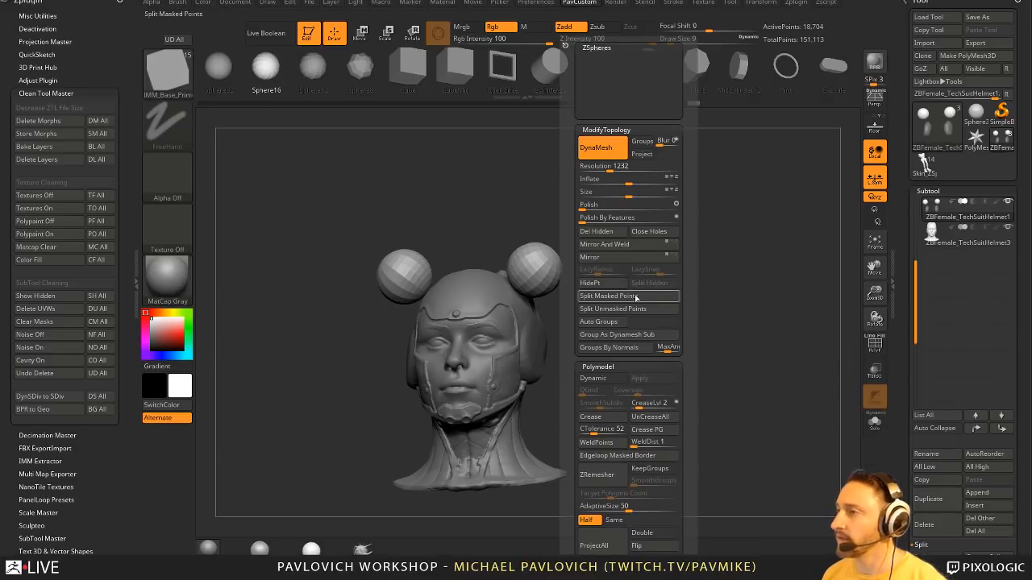
click(627, 297)
- Apply DynaMesh at resolution 1232 to the sphere subtool and display its polyframe
key(2)
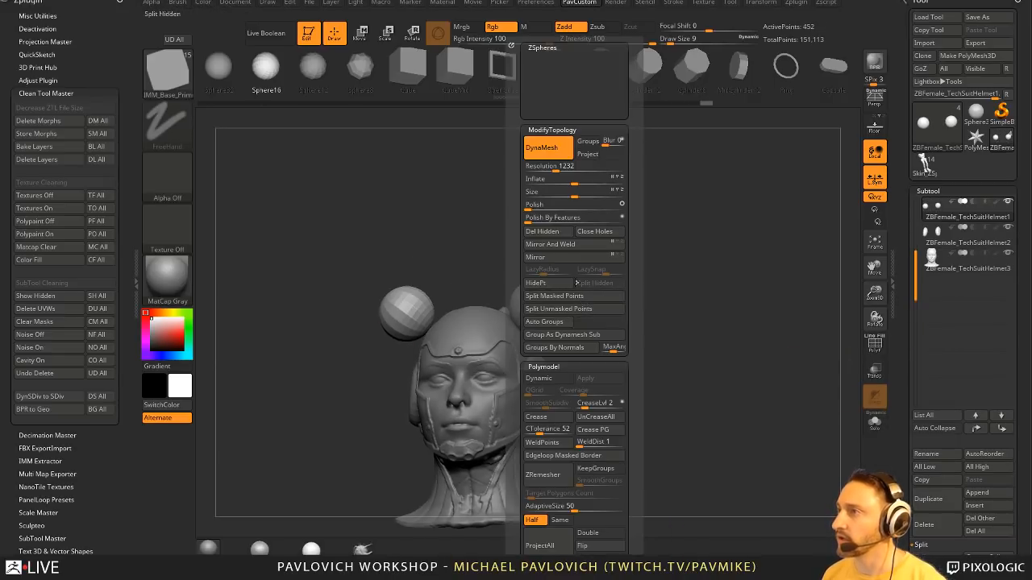
click(547, 150)
ctrl+right_drag(627, 271, 701, 331)
click(873, 345)
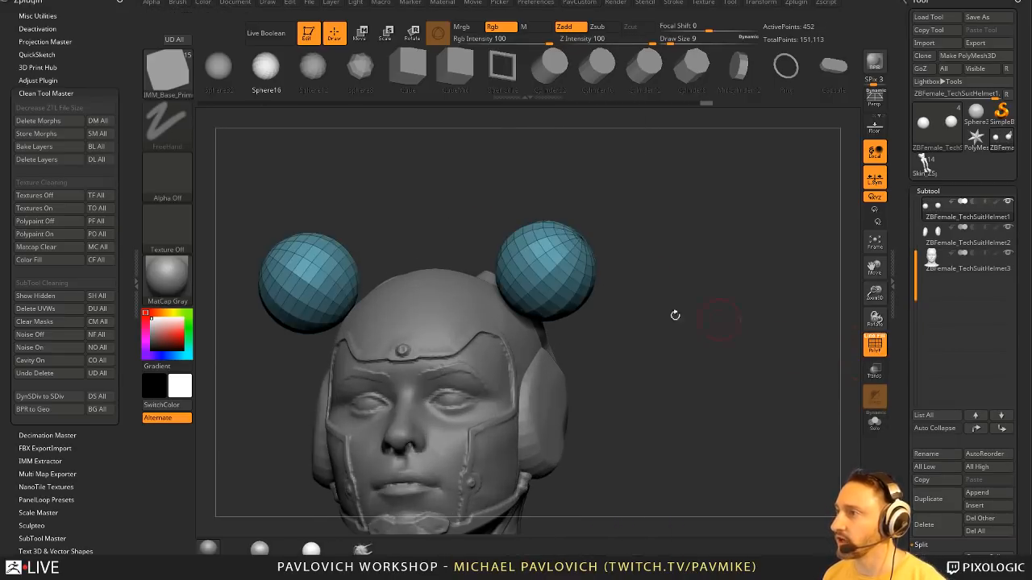
- Reposition the mirrored spheres against the top of the helmet and re-DynaMesh them
ctrl+right_drag(718, 374, 663, 282)
key(w)
mouse_move(541, 300)
mouse_down()
mouse_move(569, 282)
mouse_move(539, 309)
mouse_up()
key(q)
mouse_move(650, 279)
right_down()
mouse_move(758, 287)
mouse_move(660, 296)
right_up()
ctrl+drag(670, 236, 701, 319)
- Slice the mirrored spheres with a straight curve cut to give them flat-faced, ear-like shapes
mouse_move(691, 336)
right_down()
mouse_move(626, 315)
mouse_move(653, 316)
mouse_move(590, 273)
right_up()
ctrl+shift+click(168, 73)
ctrl+shift+click(270, 133)
mouse_move(484, 235)
ctrl+shift+mouse_down()
mouse_move(624, 419)
mouse_move(556, 416)
mouse_move(548, 299)
ctrl+shift+mouse_up()
shift+right_drag(688, 334, 687, 284)
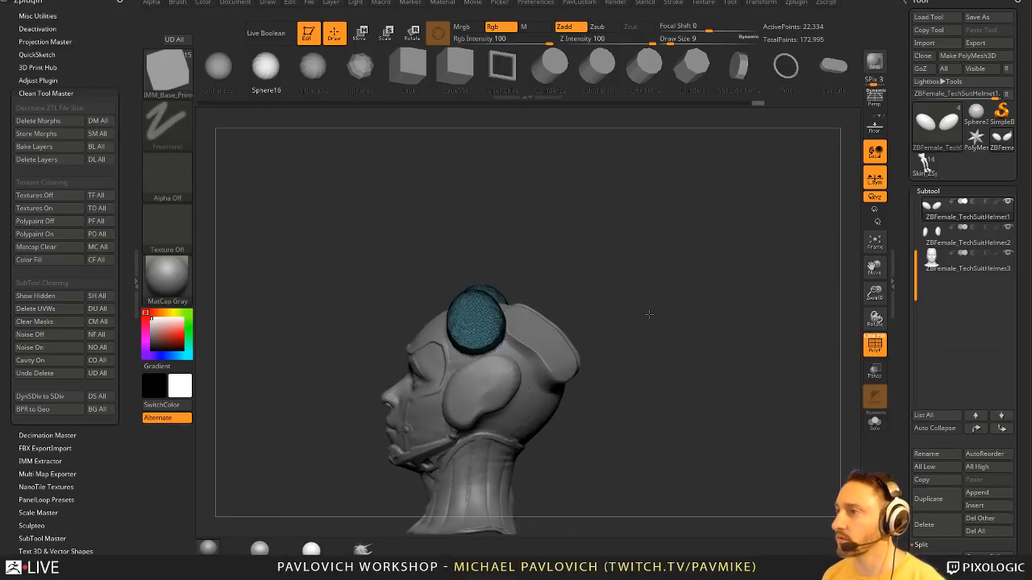
- Set the draw size to 56 and smooth the sliced forms on top of the head
right_drag(593, 250, 637, 267)
key(s)
drag(544, 305, 558, 306)
shift+right_drag(528, 327, 680, 346)
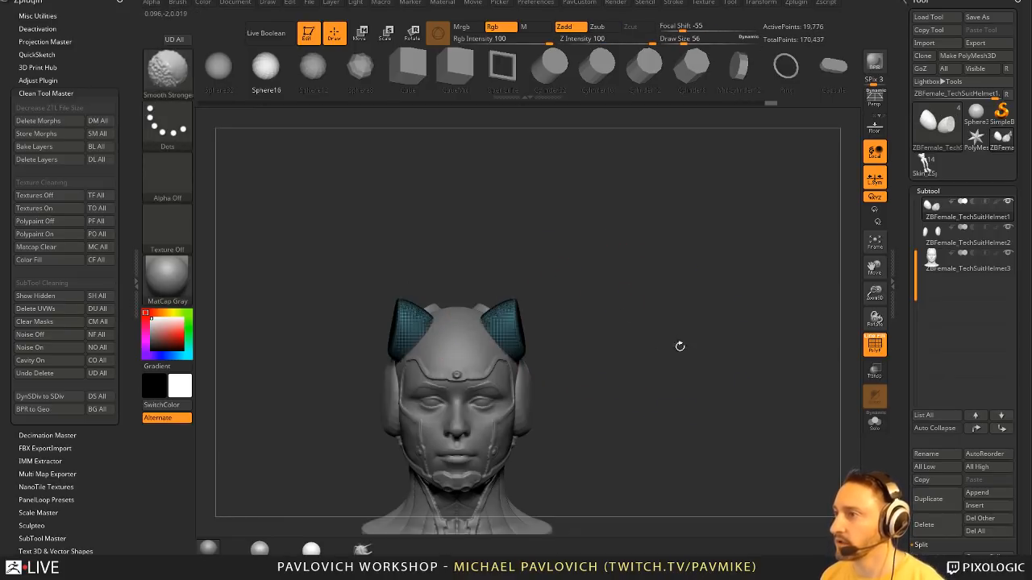
- Recentre the gizmo on one of the sliced forms and shift the mirrored pair slightly inward
key(w)
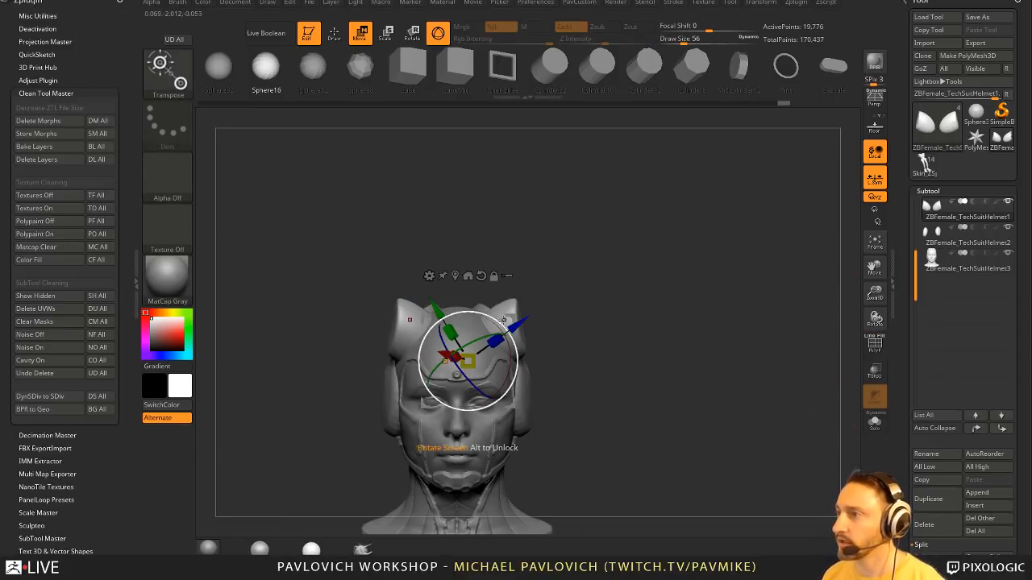
alt+click(457, 276)
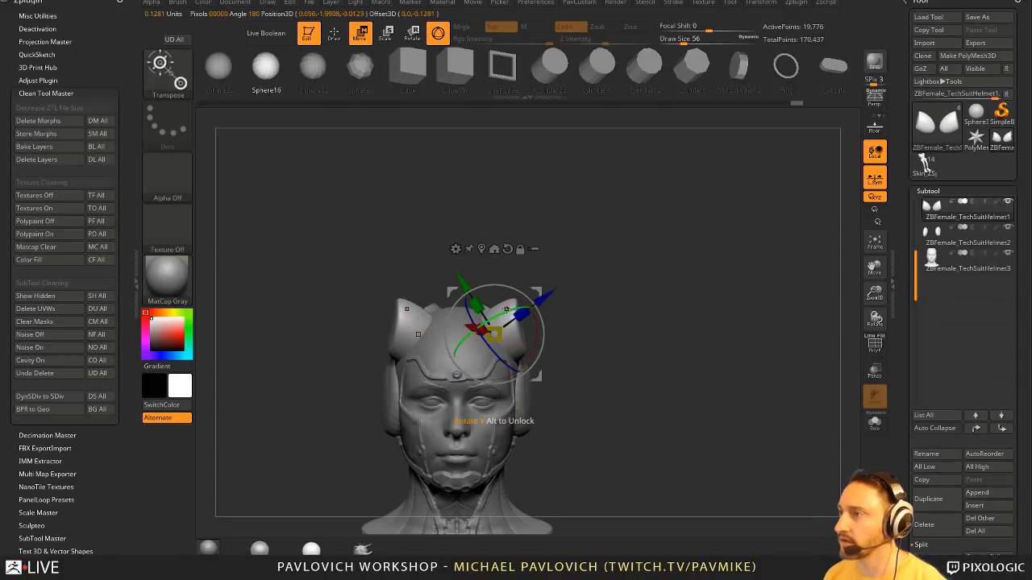
mouse_move(506, 309)
mouse_down()
mouse_move(487, 307)
mouse_move(500, 312)
mouse_up()
key(q)
mouse_move(608, 322)
mouse_down()
mouse_move(482, 315)
mouse_move(615, 371)
mouse_move(582, 351)
mouse_up()
- Make the head subtool active and polish the raised rear helmet forms flat with hPolish at draw size 27
alt+click(570, 320)
mouse_move(650, 314)
mouse_down()
mouse_move(585, 353)
mouse_move(597, 316)
mouse_up()
key(shift)
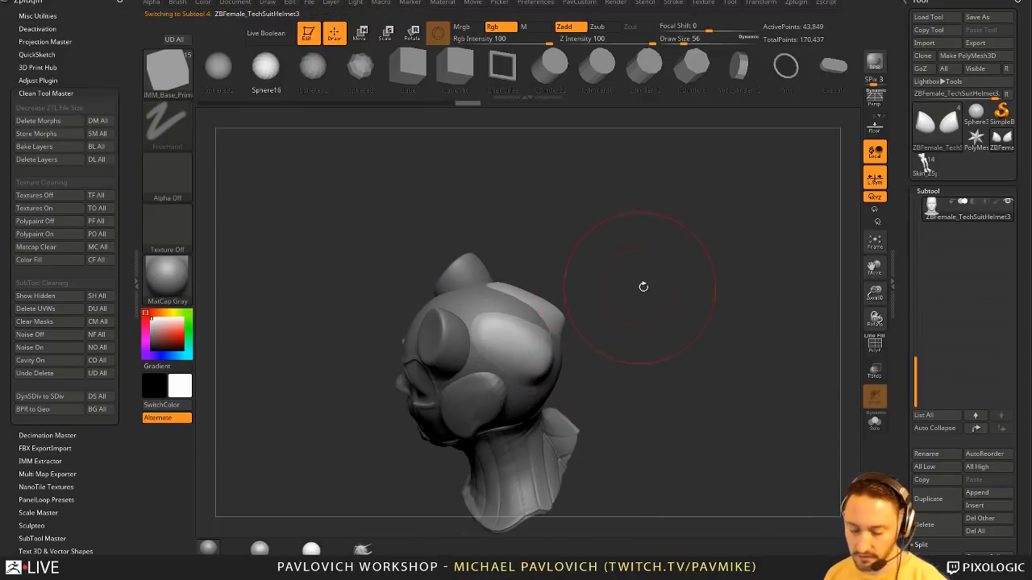
alt+drag(644, 287, 606, 306)
key(b)
key(h)
key(p)
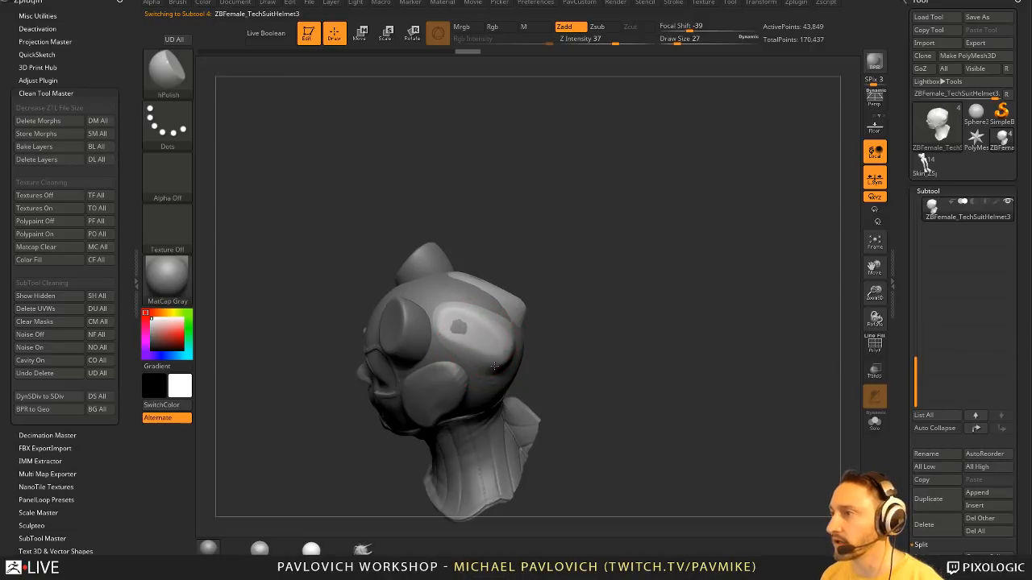
drag(495, 366, 500, 355)
right_drag(500, 354, 477, 325)
drag(477, 326, 499, 338)
right_drag(532, 346, 475, 354)
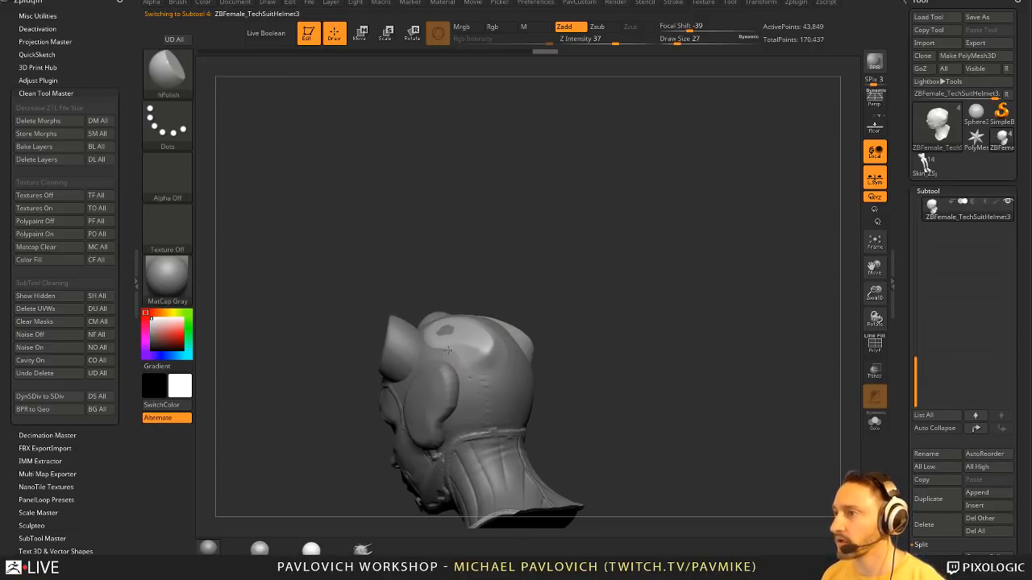
drag(459, 335, 477, 335)
mouse_move(477, 335)
right_down()
mouse_move(585, 311)
mouse_move(585, 298)
right_up()
- Return to the Standard brush, make the disc forms subtool active, and move the mirrored discs outward along the gizmo's Z axis
key(b)
key(s)
key(t)
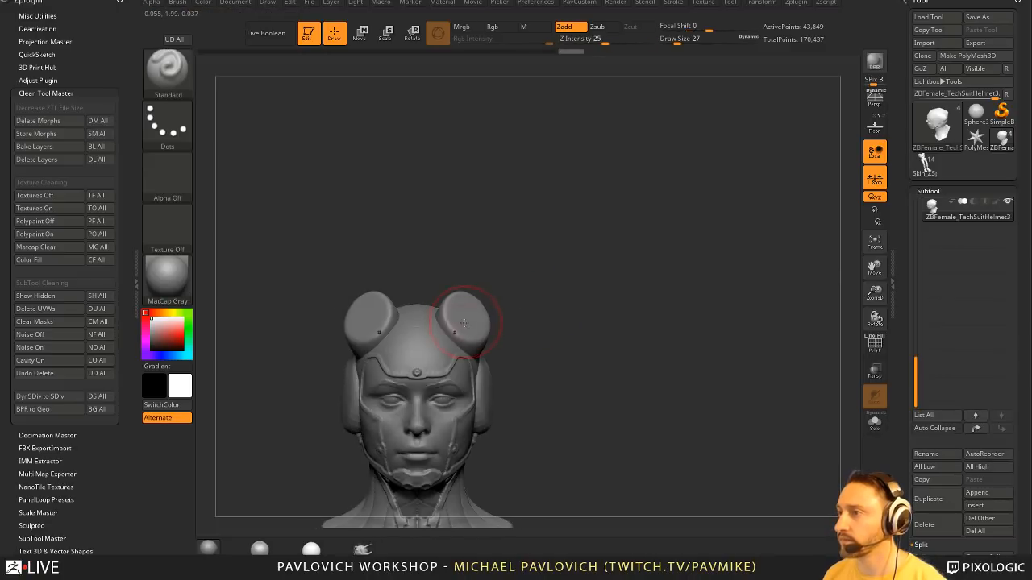
key(w)
mouse_move(527, 263)
alt+right_down()
mouse_move(559, 250)
mouse_move(578, 283)
mouse_move(643, 292)
alt+right_up()
key(q)
alt+click(508, 297)
key(w)
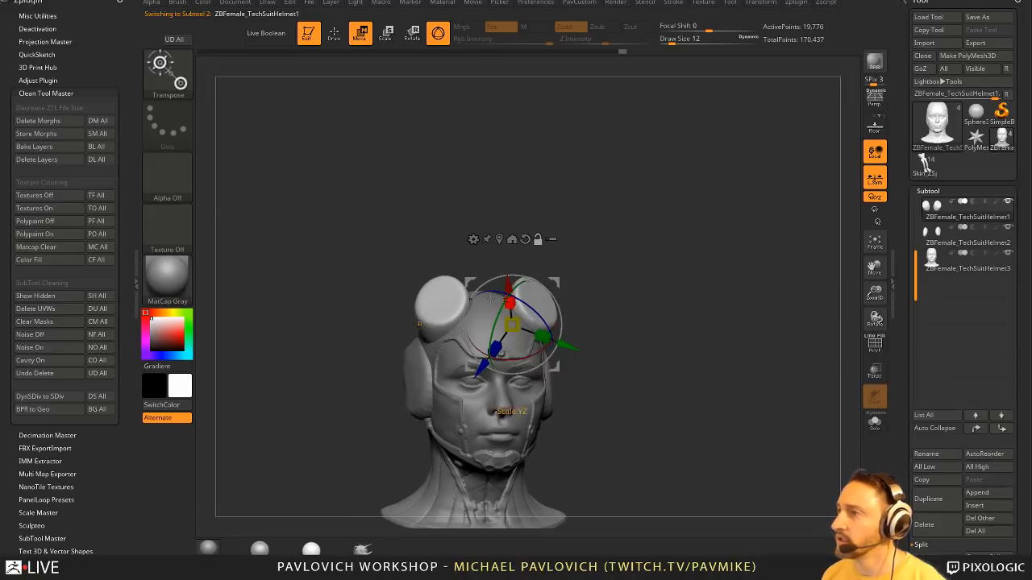
alt+click(435, 299)
right_drag(564, 273, 499, 268)
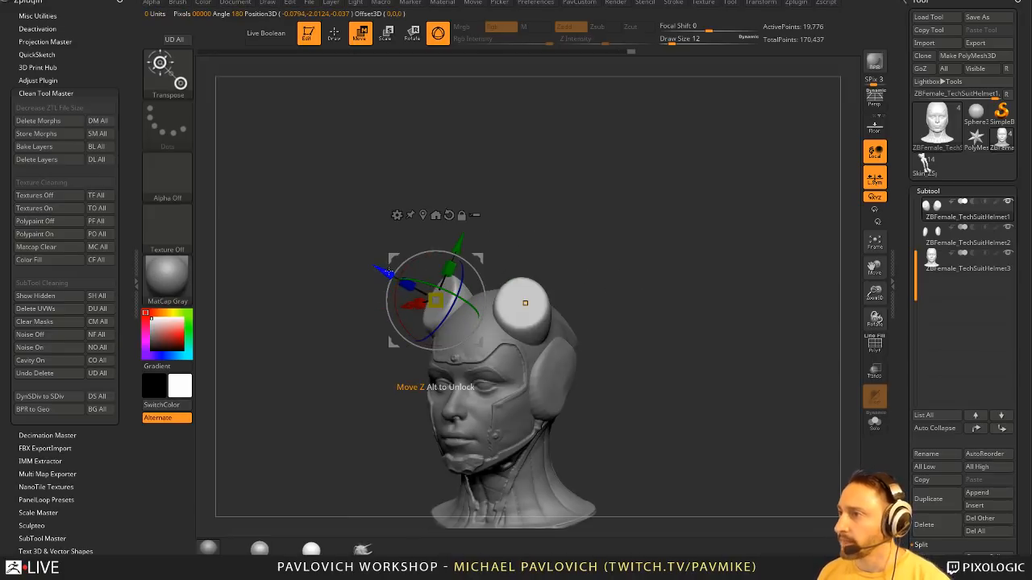
mouse_move(384, 273)
mouse_down()
mouse_move(359, 259)
mouse_move(379, 269)
mouse_up()
key(q)
- Pull the lower and rear edges of the disc forms into the helmet with the Move brush at draw size 54
mouse_move(564, 270)
right_down()
mouse_move(654, 268)
mouse_move(486, 304)
right_up()
key(b)
key(m)
key(v)
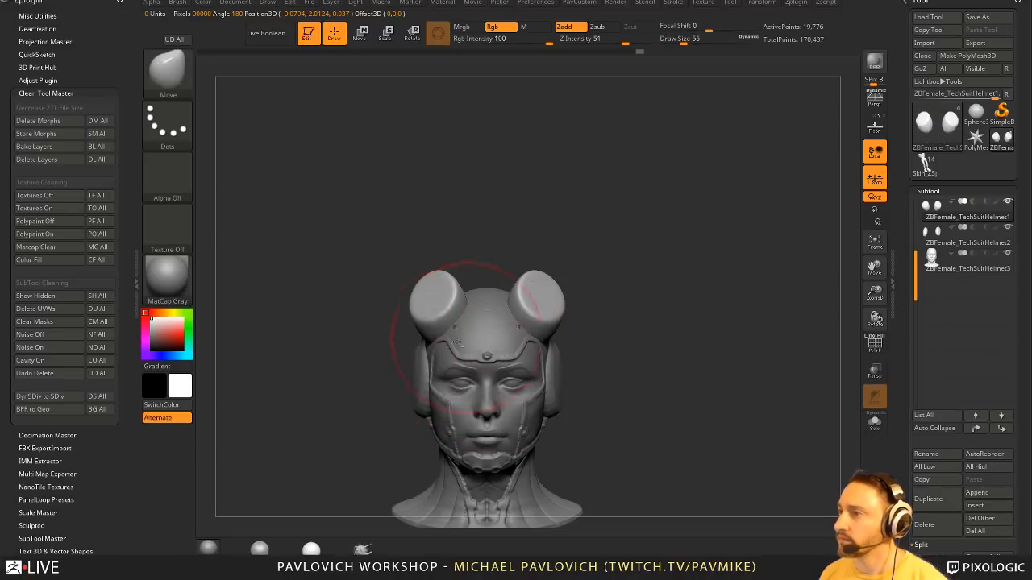
right_drag(615, 320, 616, 300)
drag(425, 350, 412, 345)
right_drag(412, 345, 500, 342)
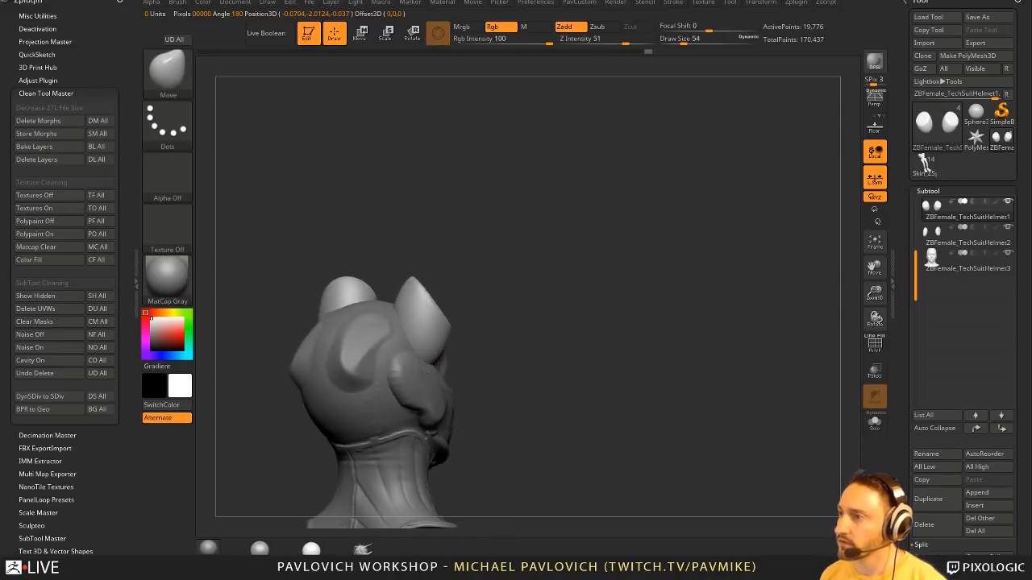
drag(443, 334, 420, 332)
right_drag(476, 338, 412, 346)
mouse_move(407, 347)
mouse_down()
mouse_move(370, 349)
mouse_move(421, 358)
mouse_up()
right_drag(651, 344, 549, 352)
- Return to the Standard brush, make the ear pieces subtool active, and smooth the ear pieces' surface
key(b)
key(s)
key(t)
key(s)
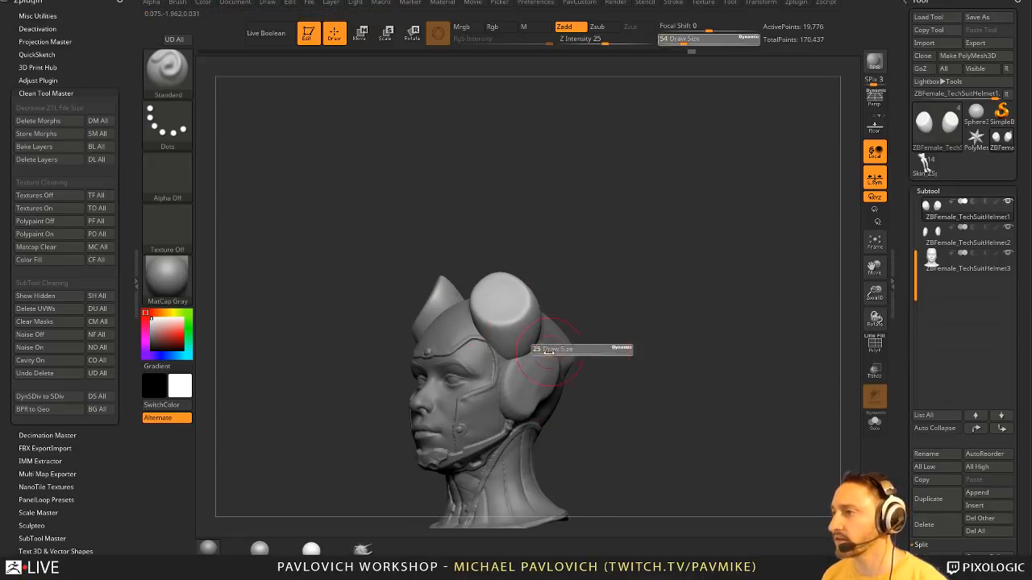
drag(549, 352, 546, 352)
alt+click(538, 372)
right_drag(538, 372, 558, 363)
shift+drag(511, 357, 508, 384)
mouse_move(509, 384)
right_down()
mouse_move(638, 344)
mouse_move(525, 354)
mouse_move(548, 349)
right_up()
- Reshape the upper edge of the ear pieces beneath the discs with the Move brush at draw size 27
key(bracketright)
key(bracketright)
key(bracketright)
key(bracketright)
key(bracketright)
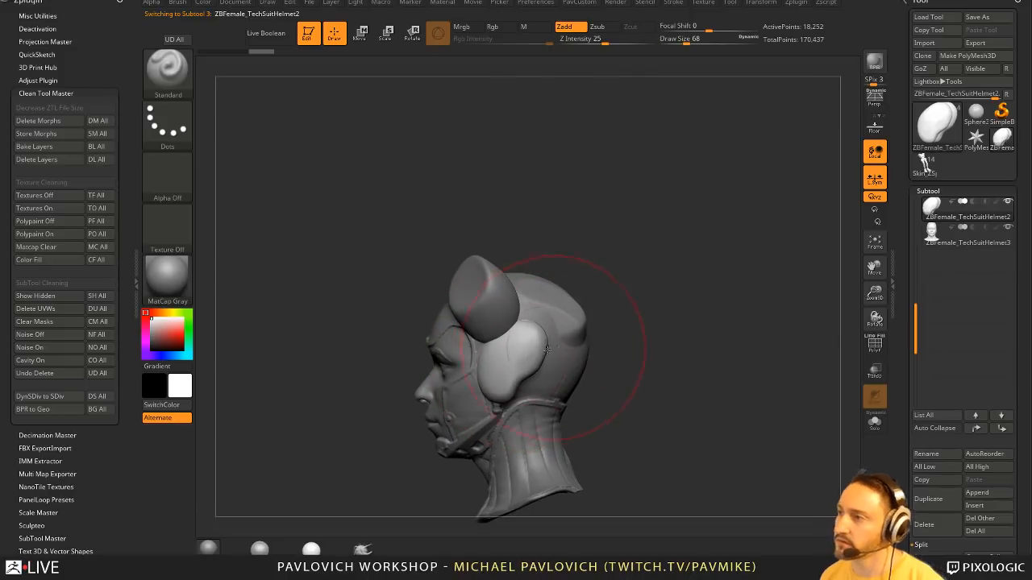
key(b)
key(m)
key(v)
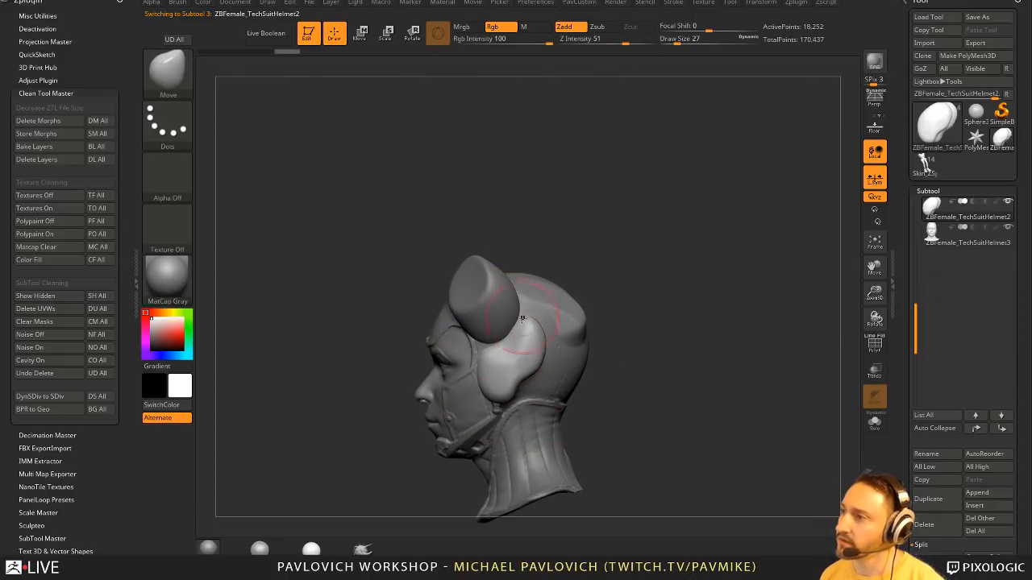
key(bracketleft)
mouse_move(532, 319)
right_down()
mouse_move(578, 323)
mouse_move(601, 295)
mouse_move(511, 341)
mouse_move(522, 351)
right_up()
- Polish the outer faces of the ear pieces flat with hPolish at draw size 31
key(b)
key(h)
key(p)
key(bracketright)
key(bracketright)
key(s)
drag(522, 351, 520, 351)
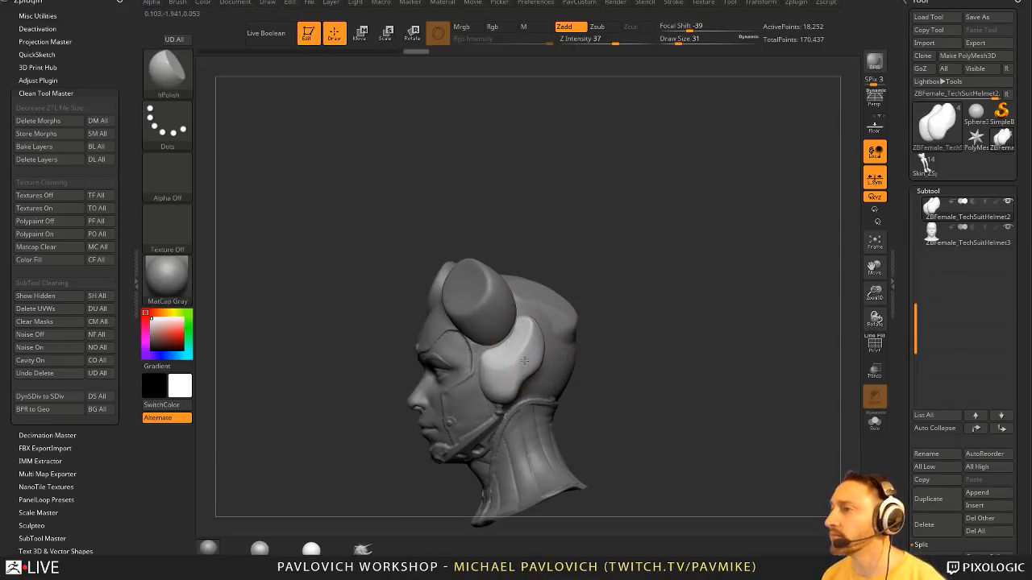
right_drag(521, 339, 597, 352)
- Adjust the ear pieces' outline with the Move brush at draw size 31 and make the disc forms subtool active
key(b)
key(m)
key(v)
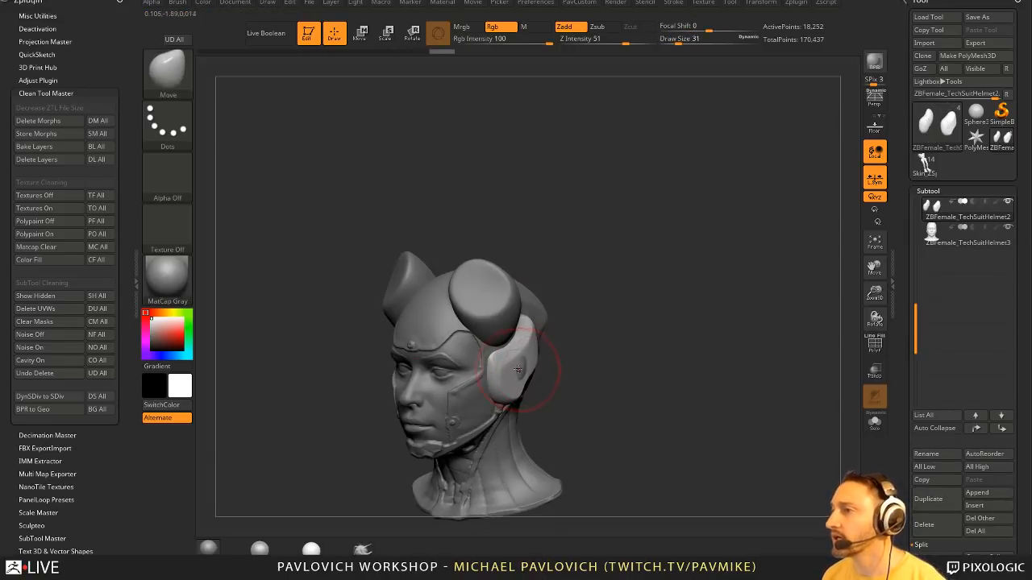
mouse_move(525, 371)
right_down()
mouse_move(634, 362)
mouse_move(578, 331)
mouse_move(681, 325)
mouse_move(675, 292)
right_up()
alt+click(526, 305)
right_drag(675, 292, 662, 311)
ctrl+right_drag(662, 310, 509, 235)
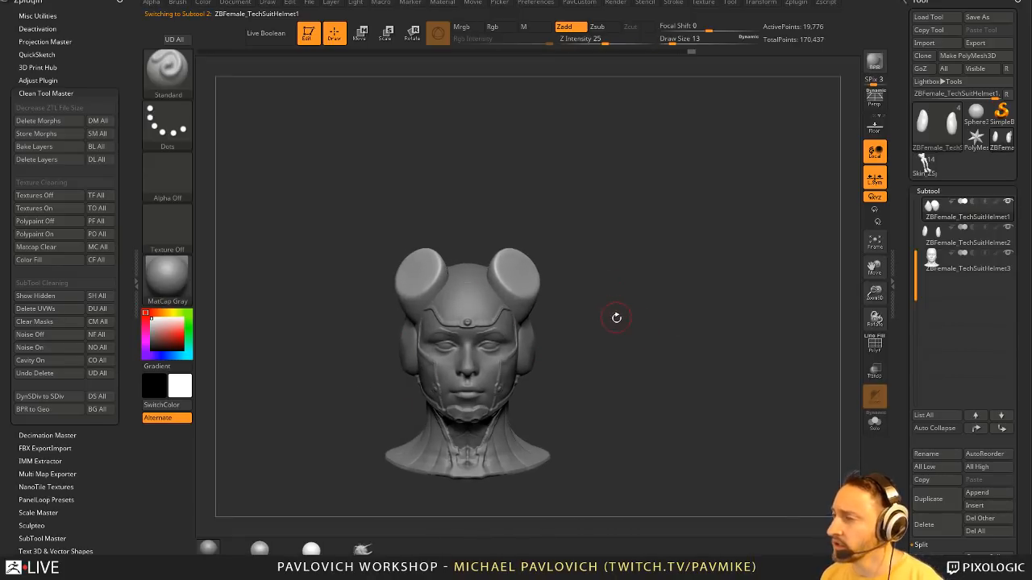
mouse_move(614, 316)
right_down()
mouse_move(608, 337)
mouse_move(594, 306)
mouse_move(608, 313)
right_up()
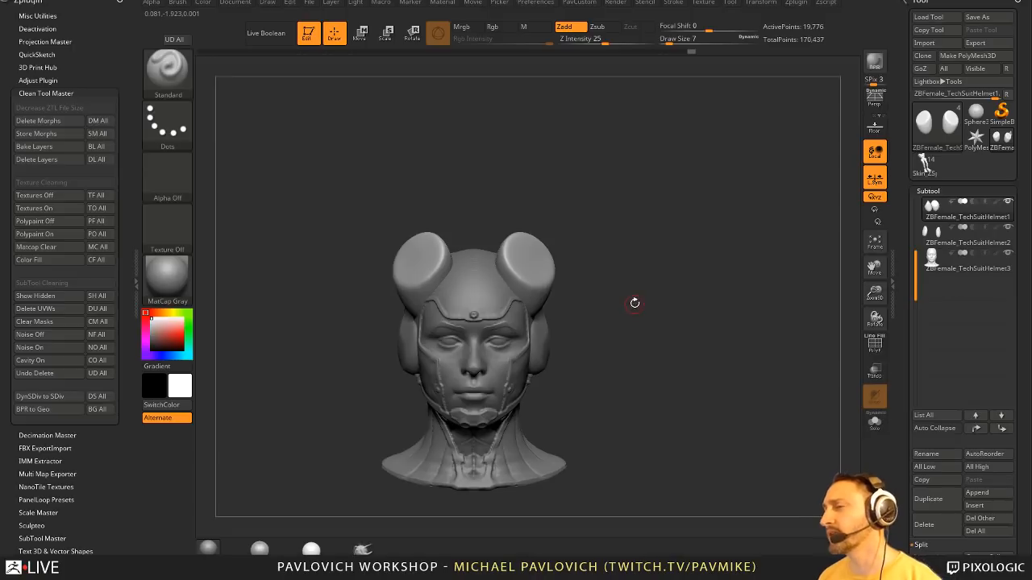
mouse_move(663, 292)
mouse_down()
mouse_move(637, 278)
mouse_move(703, 298)
mouse_move(678, 291)
mouse_up()
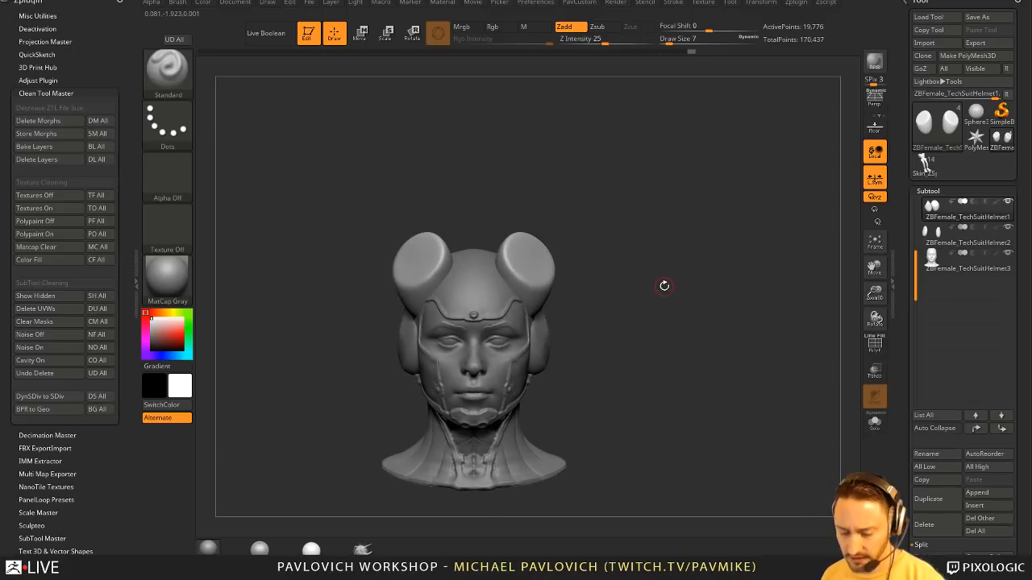
- Switch to the IMM primitives brush and move the mirrored disc forms down in front of the eyes with the gizmo
key(b)
key(i)
key(p)
key(m)
click(532, 312)
mouse_move(611, 274)
mouse_down()
mouse_move(593, 282)
mouse_move(604, 288)
mouse_move(593, 285)
mouse_move(606, 261)
mouse_move(621, 263)
mouse_up()
key(w)
alt+click(523, 295)
drag(547, 278, 684, 279)
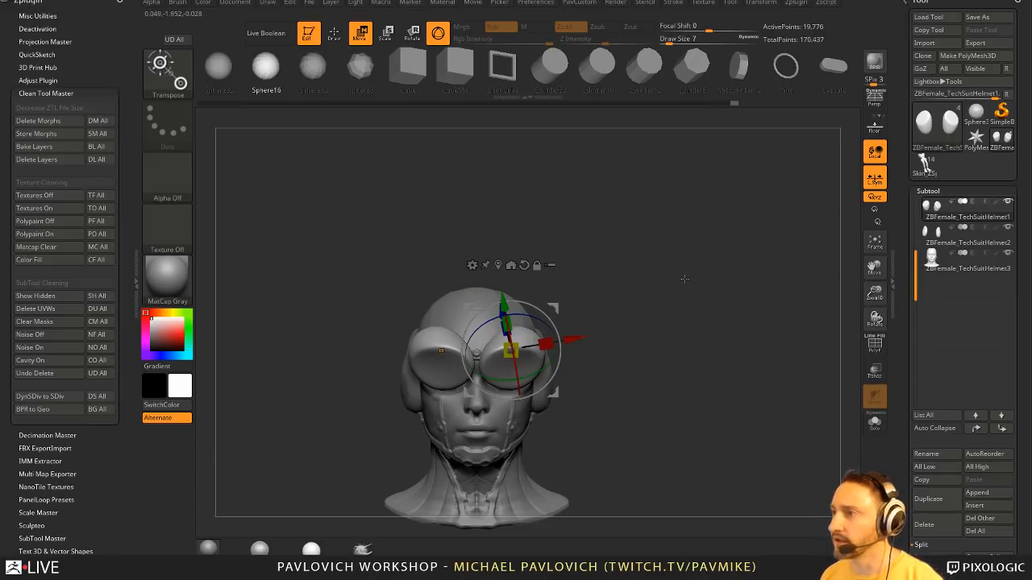
- Rotate the disc forms and push them back so they sit over the eyes like goggles
drag(615, 285, 569, 280)
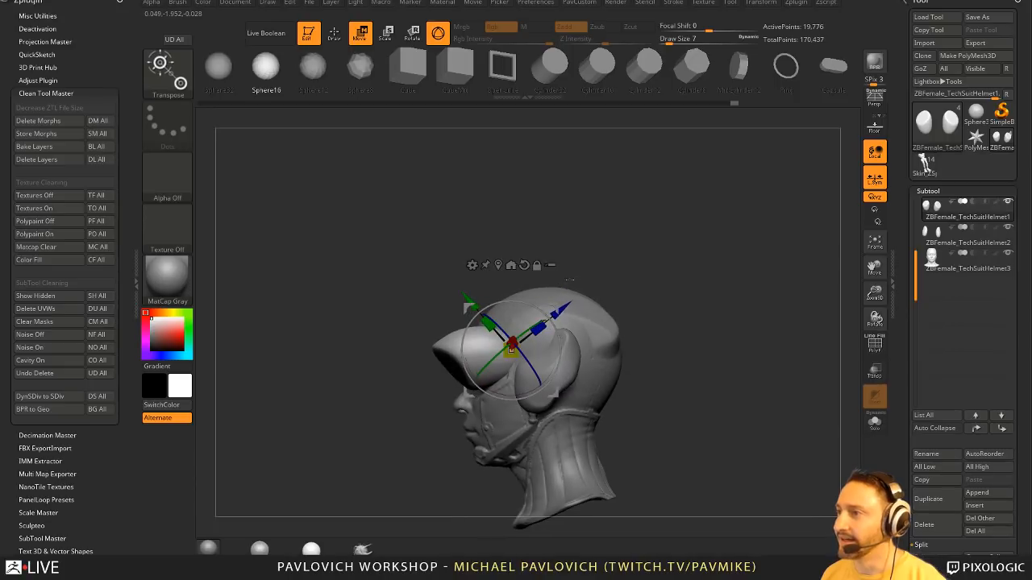
drag(513, 309, 575, 325)
key(q)
drag(698, 325, 762, 324)
key(s)
mouse_move(562, 336)
mouse_down()
mouse_move(589, 337)
mouse_move(575, 337)
mouse_up()
drag(553, 322, 553, 352)
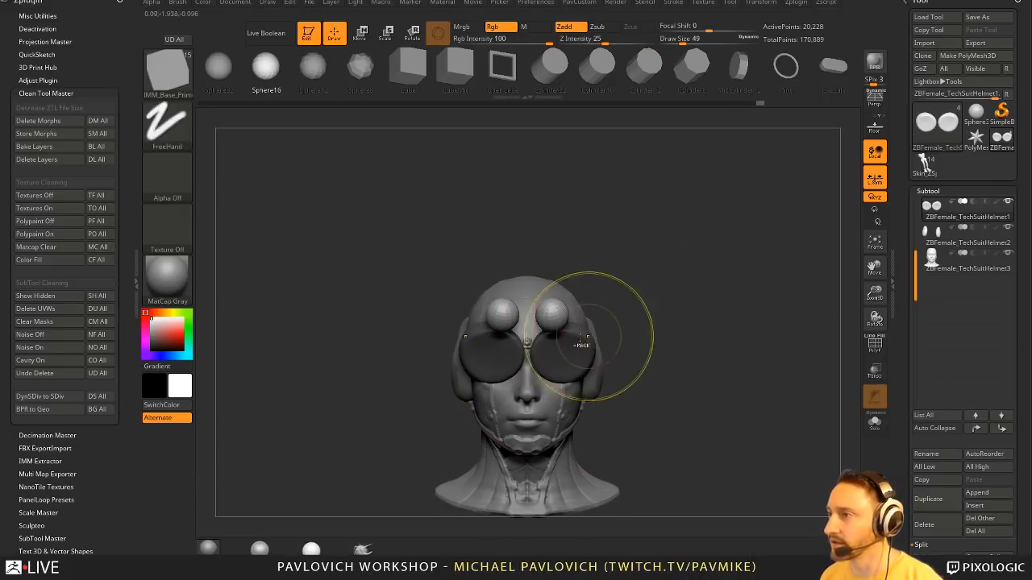
key(ctrl+z)
- Shape the outline of the goggle forms around the eyes with the Move brush at draw size 22
key(b)
key(m)
key(v)
drag(622, 355, 619, 323)
key(s)
mouse_move(541, 339)
mouse_down()
mouse_move(555, 334)
mouse_move(552, 354)
mouse_up()
drag(624, 329, 621, 341)
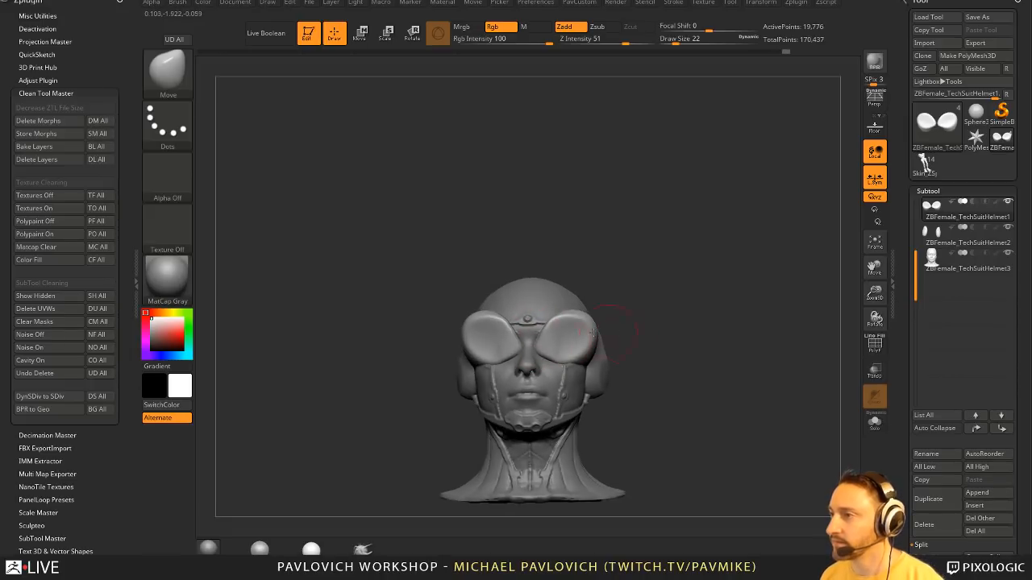
- Smooth the inner parts of the goggle forms and refine their silhouette with the Move brush at draw size 46
key(shift)
shift+drag(537, 358, 552, 343)
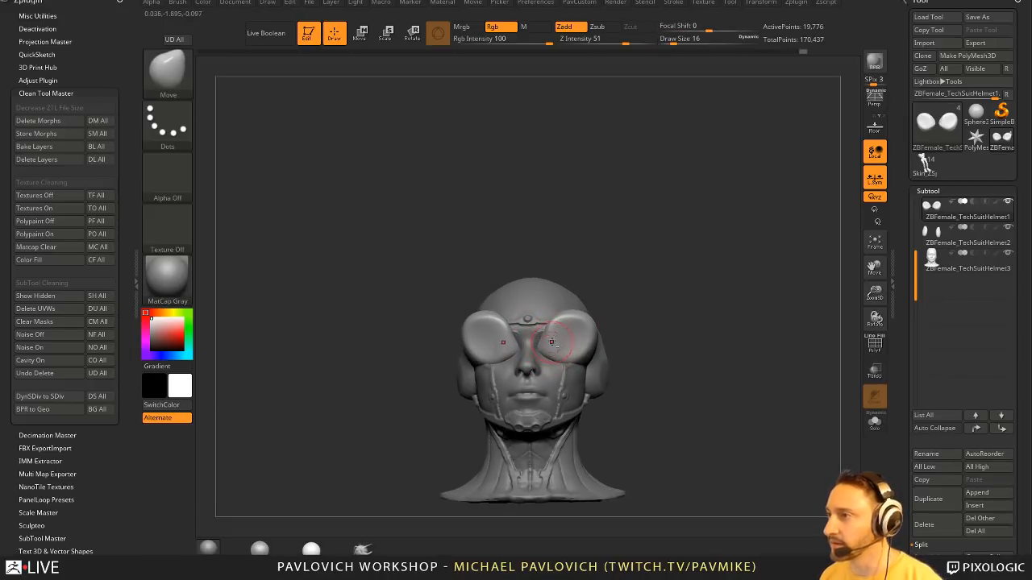
mouse_move(644, 343)
mouse_down()
mouse_move(574, 328)
mouse_move(561, 346)
mouse_move(609, 349)
mouse_up()
key(s)
drag(593, 326, 599, 320)
drag(734, 329, 758, 281)
drag(695, 306, 738, 299)
- Polish the front and side faces of the goggle forms flat with hPolish at draw size 33
key(b)
key(h)
key(p)
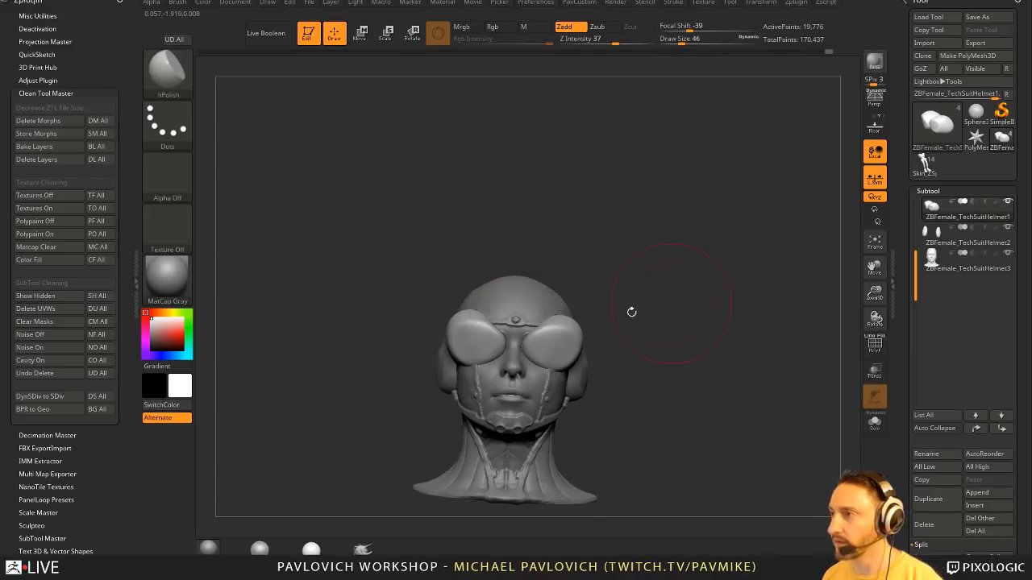
key(s)
drag(557, 345, 554, 346)
drag(542, 345, 536, 350)
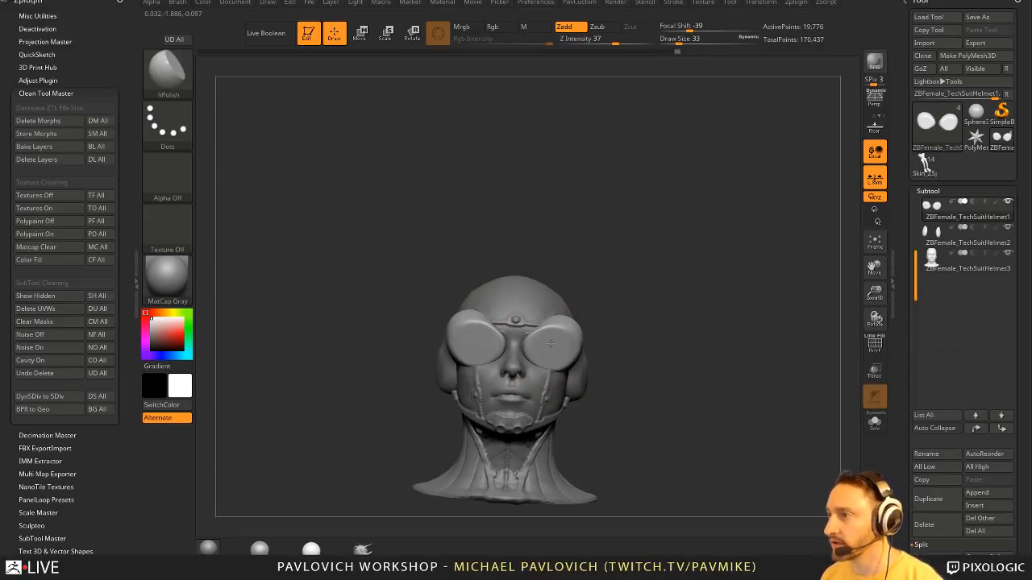
mouse_move(601, 347)
mouse_down()
mouse_move(647, 351)
mouse_move(598, 354)
mouse_up()
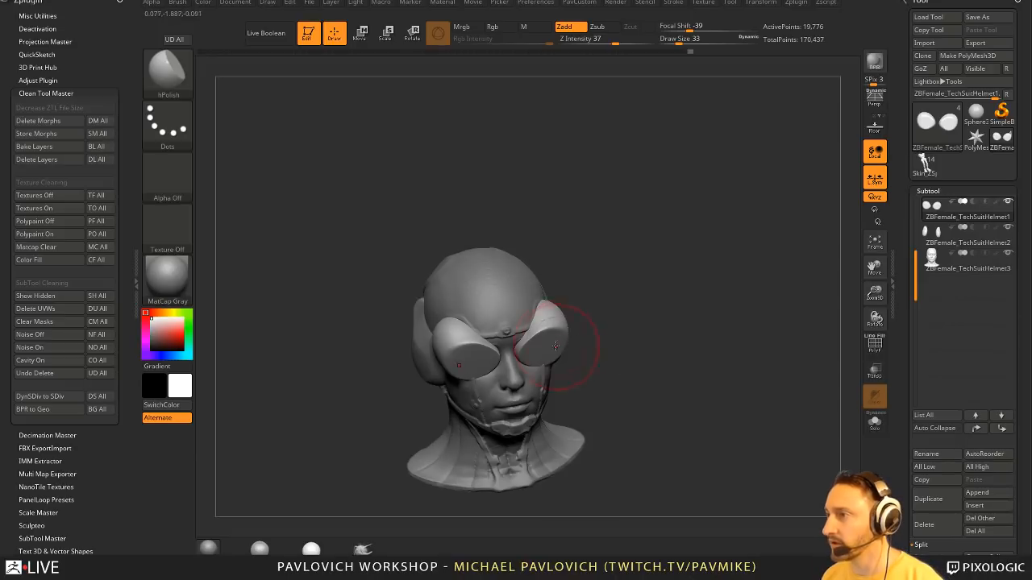
mouse_move(596, 315)
mouse_down()
mouse_move(562, 333)
mouse_move(668, 250)
mouse_move(556, 347)
mouse_up()
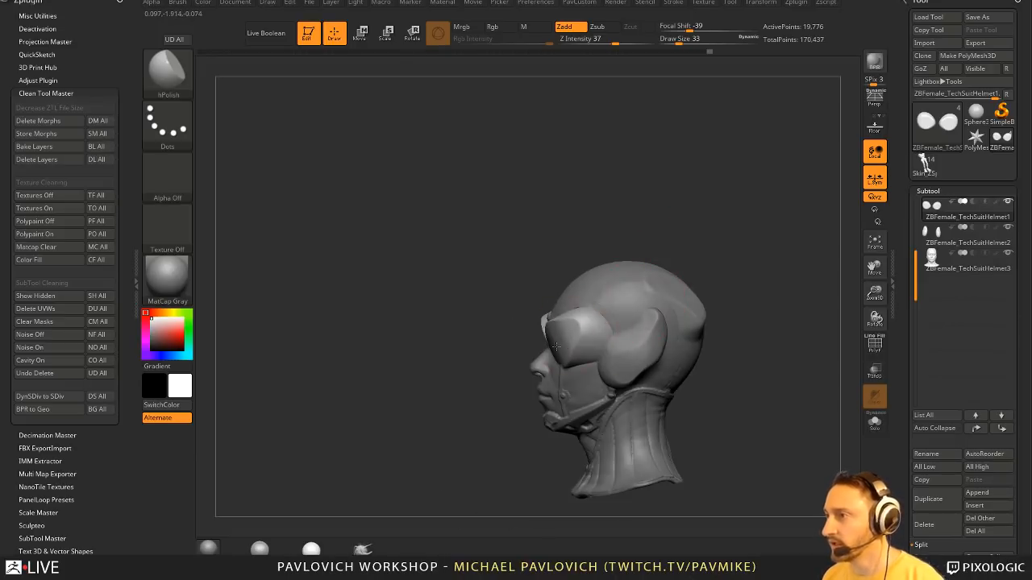
- Reshape the upper outline and outer corners of the goggle forms with the Move brush at draw sizes 37 and 44
mouse_move(455, 364)
mouse_down()
mouse_move(696, 341)
mouse_move(679, 277)
mouse_move(511, 367)
mouse_up()
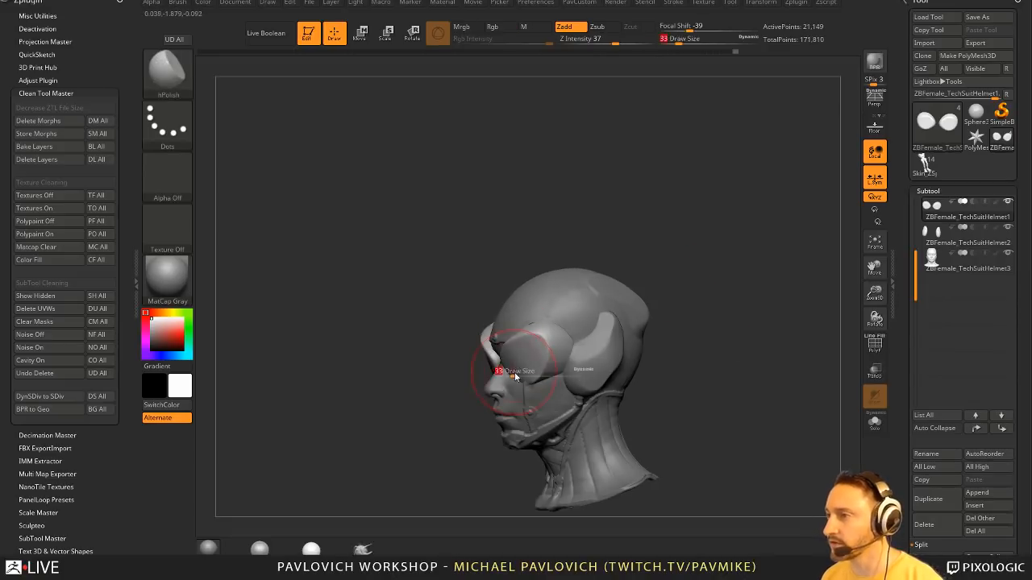
text(bmvs39)
key(Return)
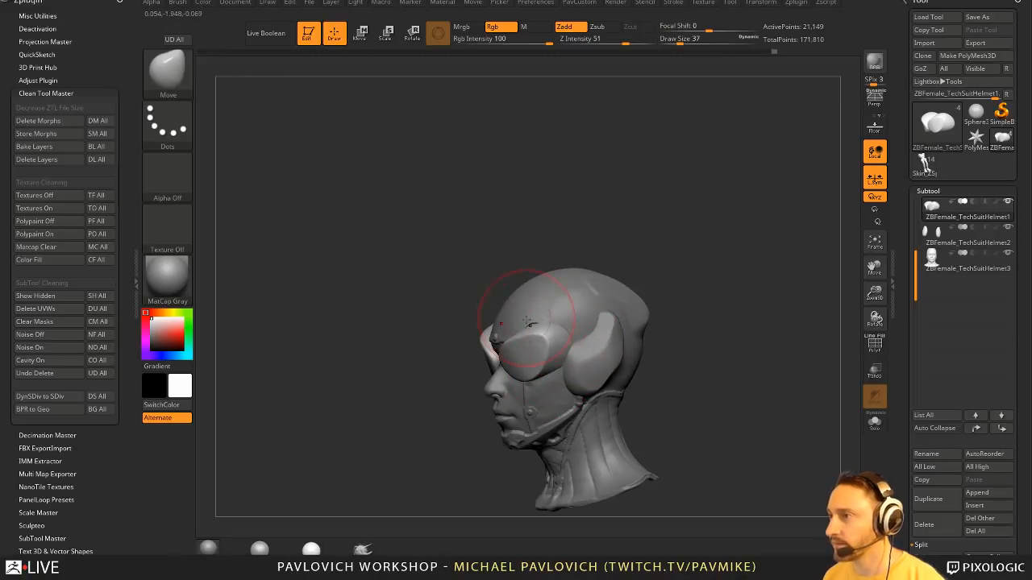
drag(528, 323, 524, 324)
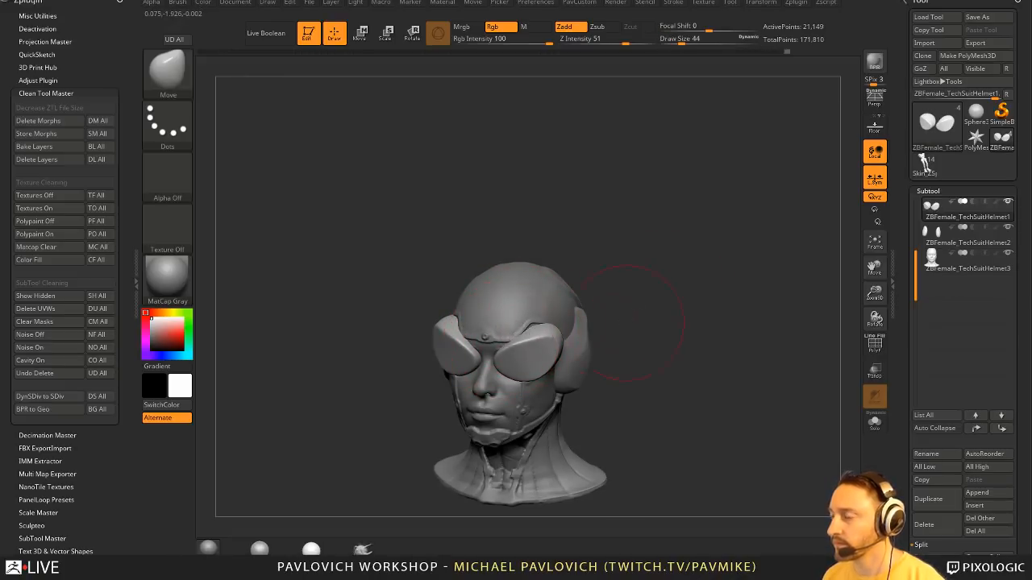
mouse_move(631, 320)
mouse_down()
mouse_move(589, 320)
mouse_move(663, 332)
mouse_move(630, 298)
mouse_move(664, 320)
mouse_up()
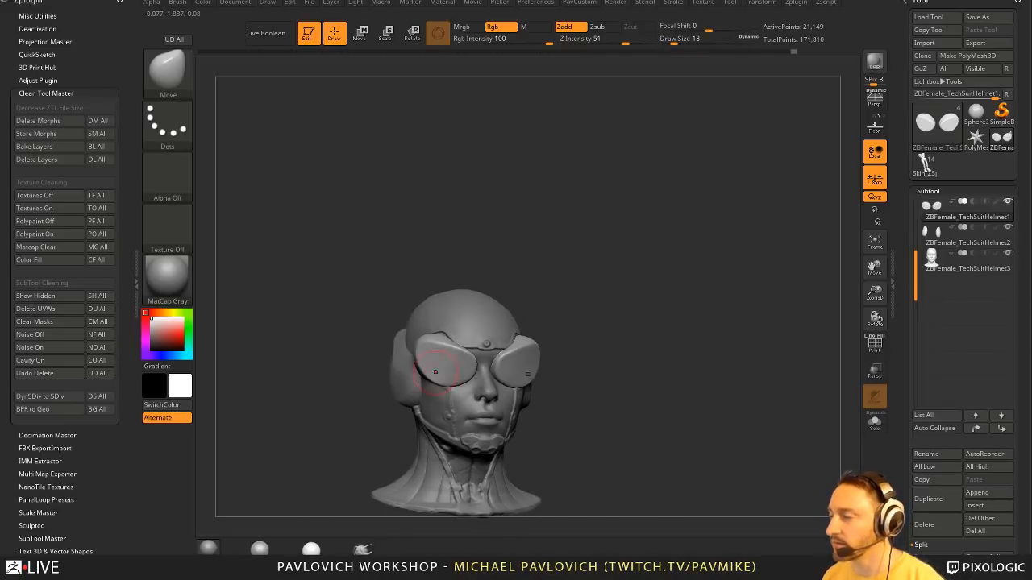
key(b)
key(i)
key(p)
key(m)
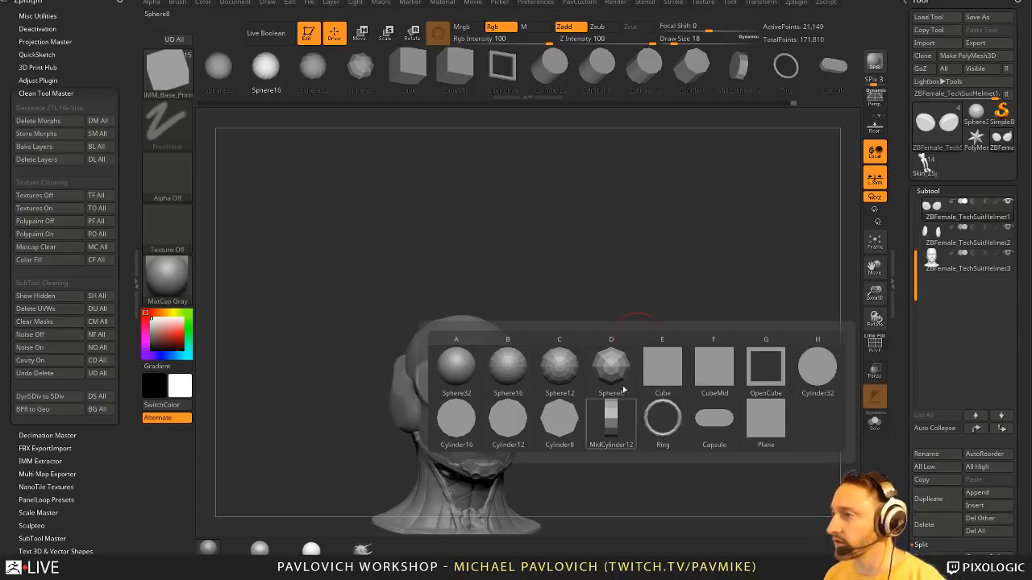
drag(624, 390, 576, 371)
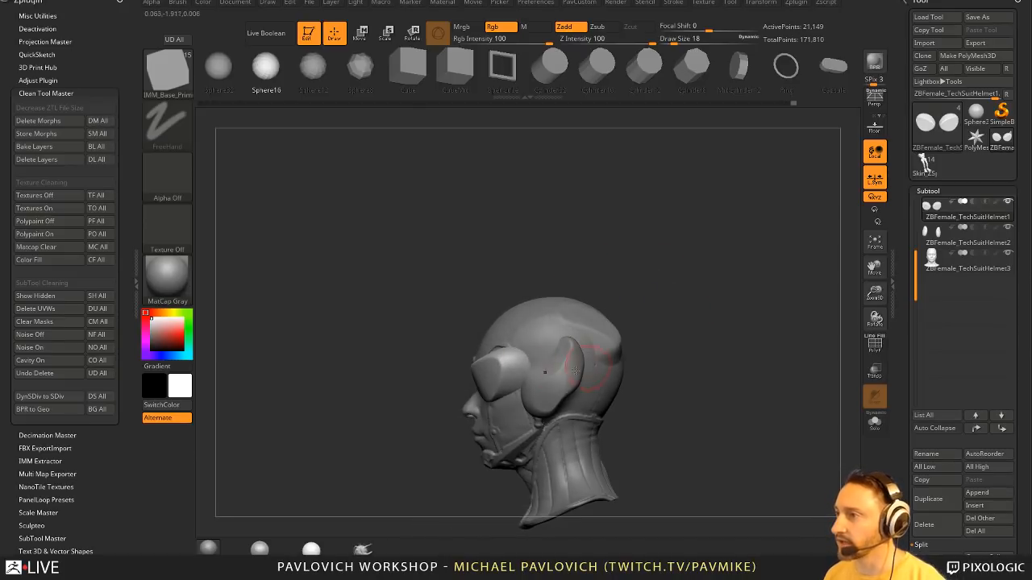
drag(660, 337, 601, 343)
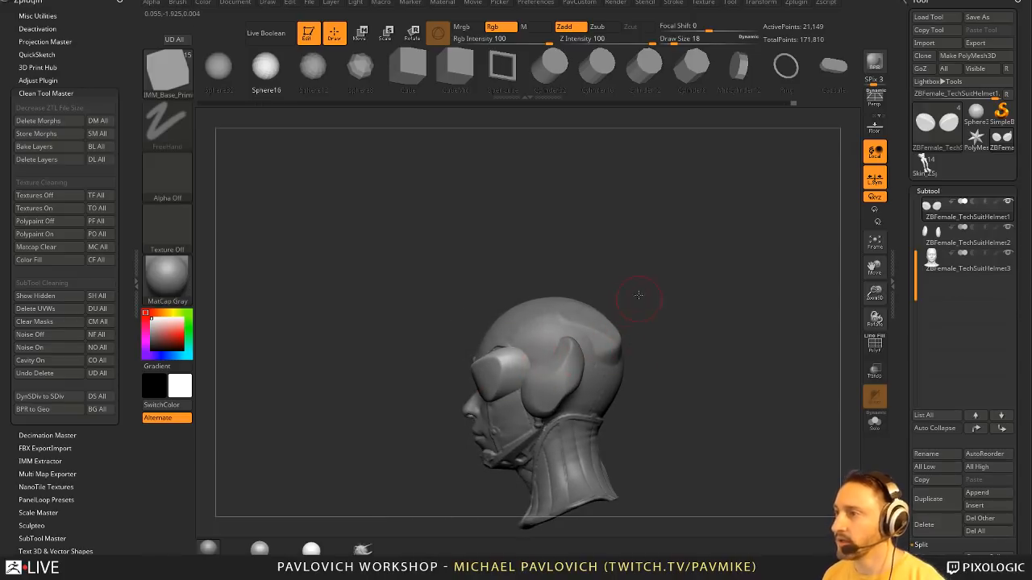
drag(638, 296, 647, 228)
drag(645, 347, 666, 350)
- Choose the Standard brush, make the helmeted head the active subtool and duplicate it
key(b)
key(s)
key(t)
alt+click(507, 315)
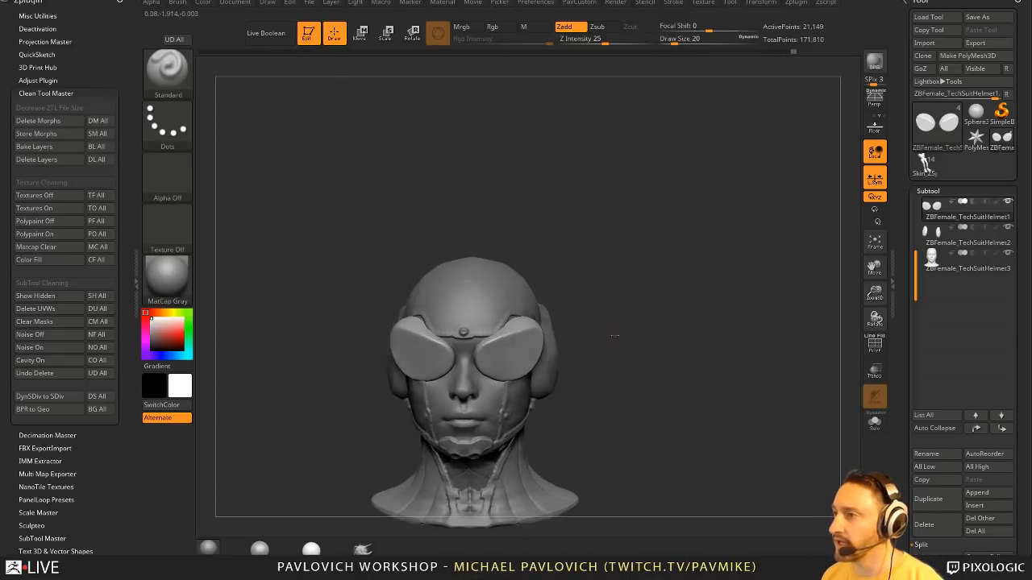
drag(607, 313, 634, 296)
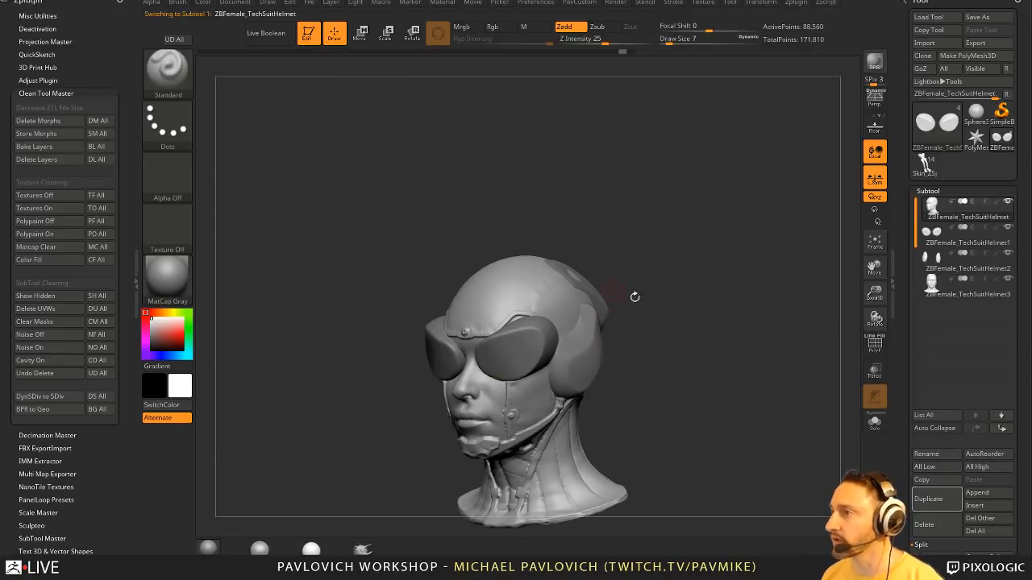
click(929, 499)
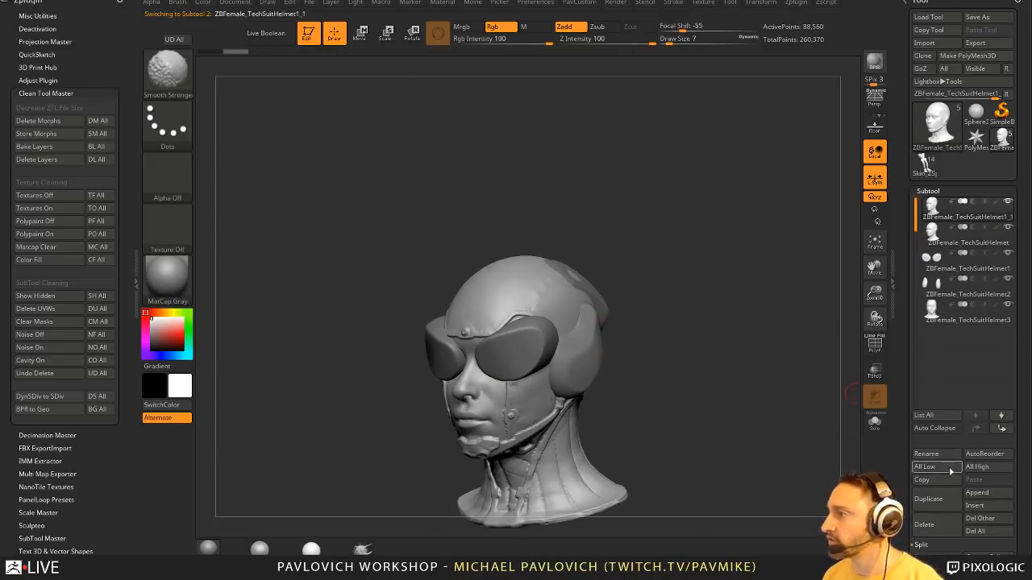
- Merge the head copy into the goggles subtool and remesh with DynaMesh to cut the head's volume out of the goggles
alt+click(503, 339)
scroll(965, 321, up, 2)
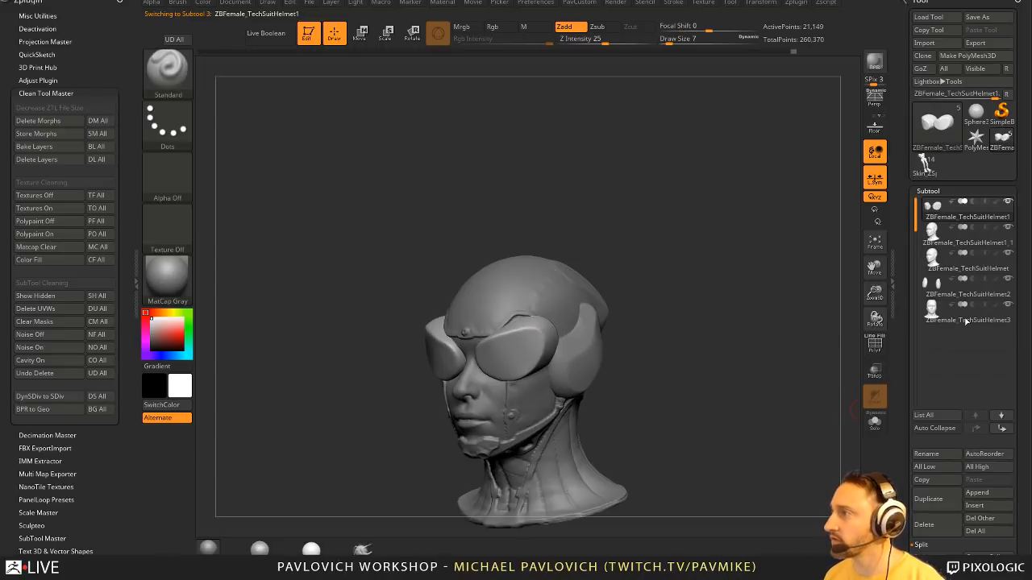
key(ctrl+e)
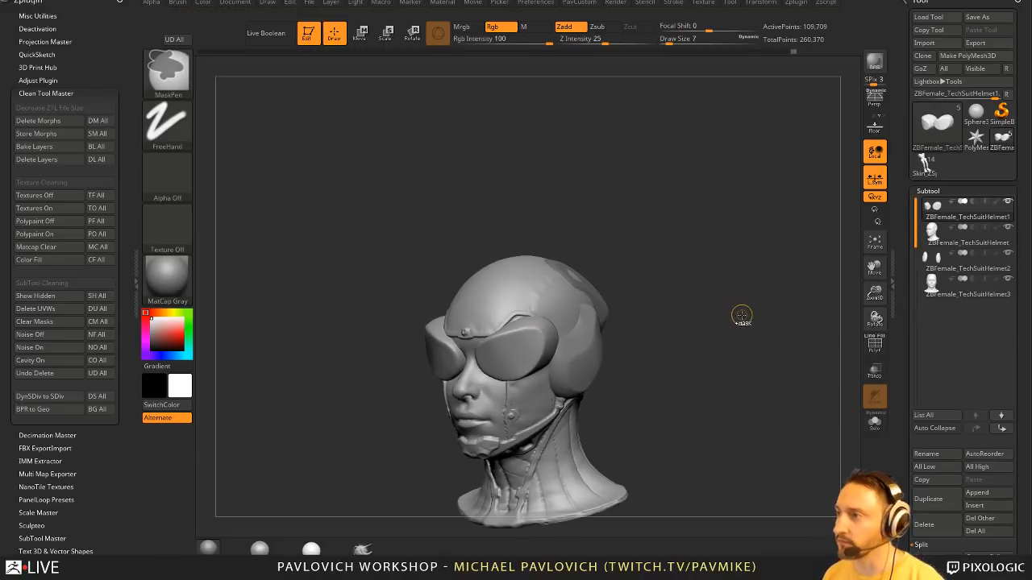
ctrl+drag(742, 274, 798, 346)
- Isolate the goggles with Solo and smooth the rough edges left by the cut on their inner sides
click(874, 422)
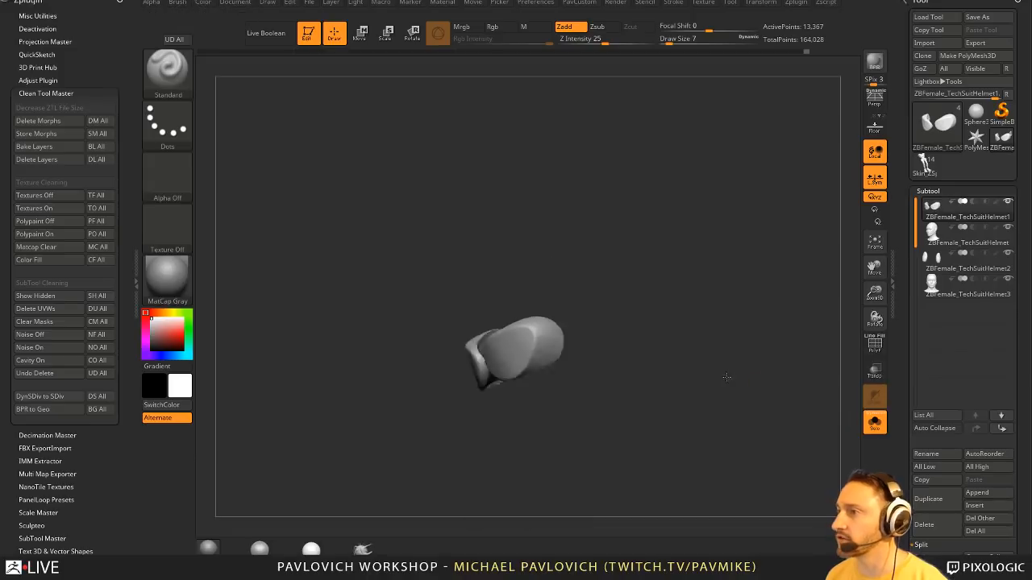
drag(726, 375, 490, 338)
mouse_move(556, 278)
mouse_down()
mouse_move(571, 283)
mouse_move(578, 347)
mouse_up()
shift+drag(477, 348, 507, 347)
drag(574, 317, 576, 271)
shift+drag(473, 350, 487, 398)
mouse_move(532, 299)
mouse_down()
mouse_move(565, 278)
mouse_move(685, 281)
mouse_move(835, 373)
mouse_move(774, 364)
mouse_up()
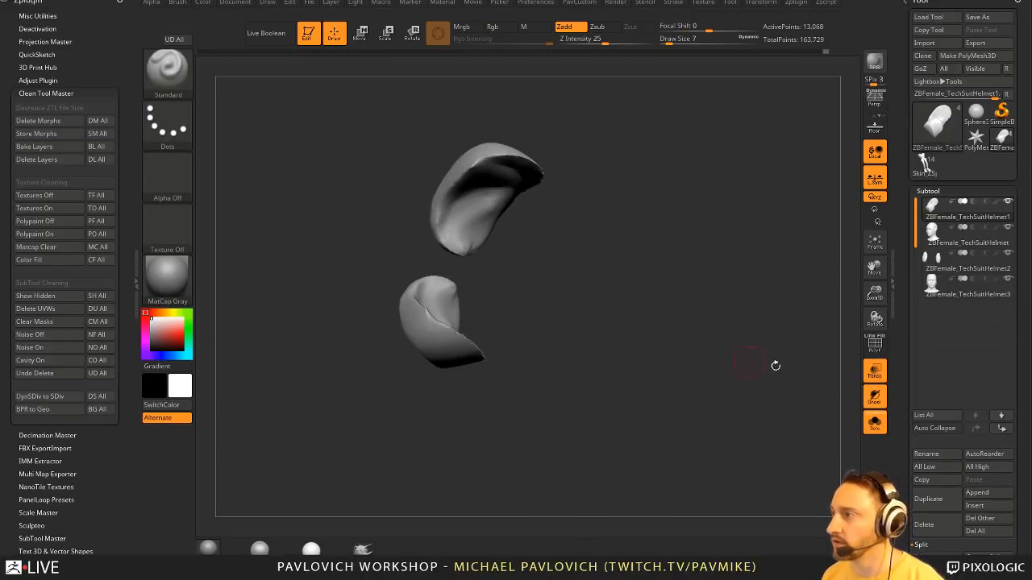
- Turn on the polyframe and isolate the polygroup of the goggles' inner cut surfaces
key(shift+f)
drag(700, 397, 645, 339)
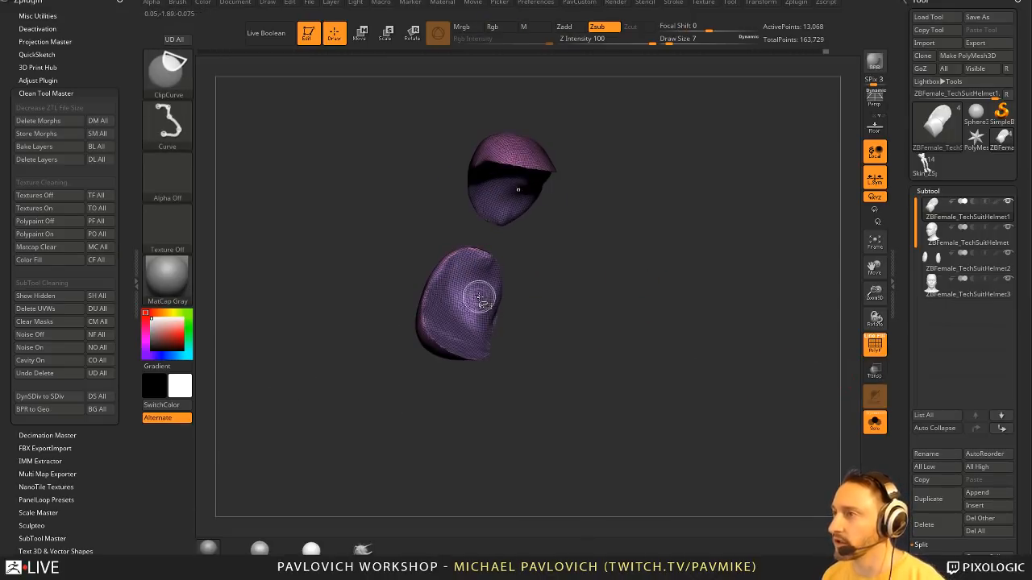
key(grave)
click(685, 298)
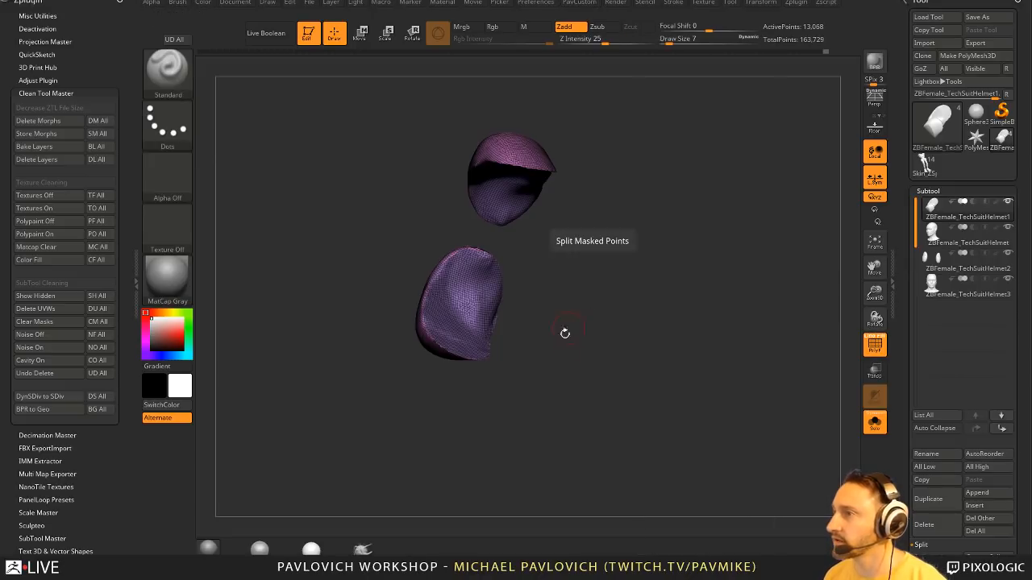
drag(562, 331, 656, 364)
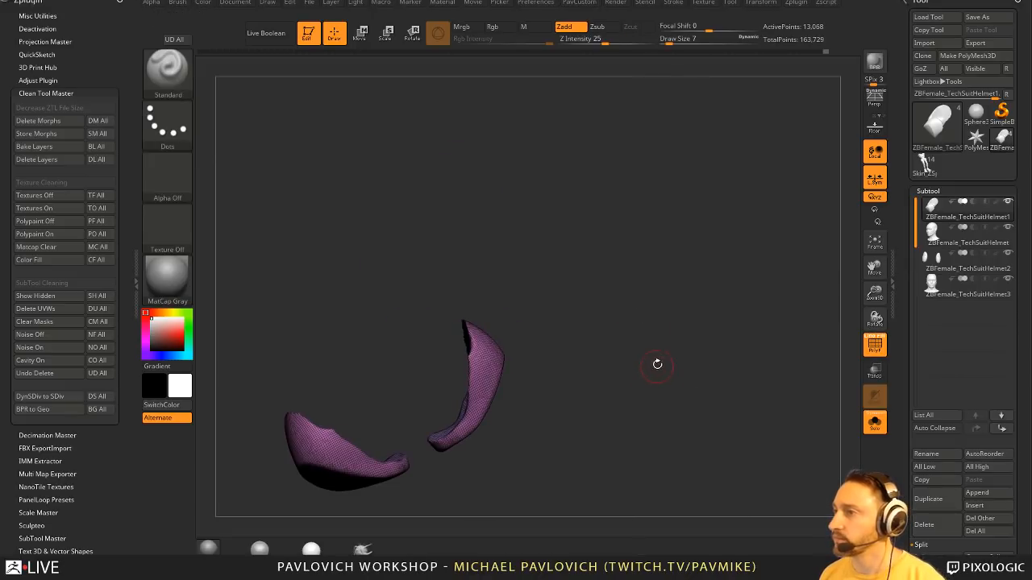
key(grave)
click(660, 308)
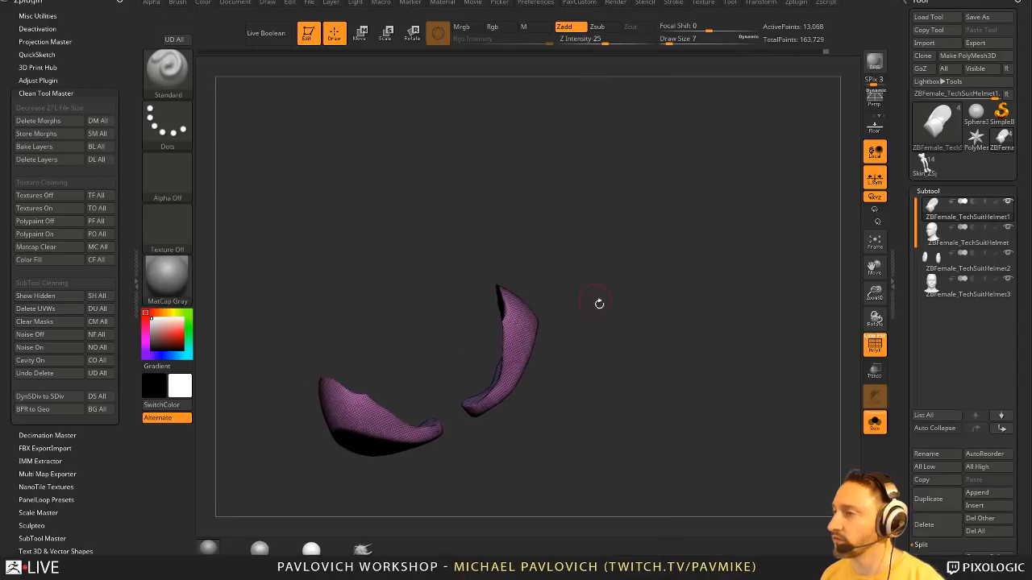
drag(599, 301, 645, 314)
key(ctrl+shift)
ctrl+shift+click(510, 329)
- Try Polish By Features on the isolated inner surfaces with the hidden goggle parts deleted
key(grave)
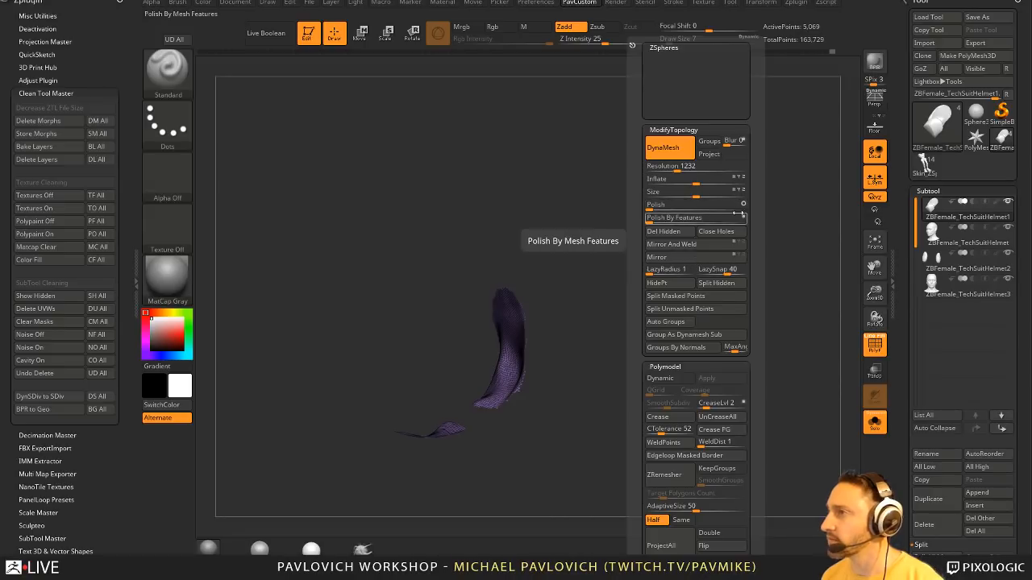
click(651, 218)
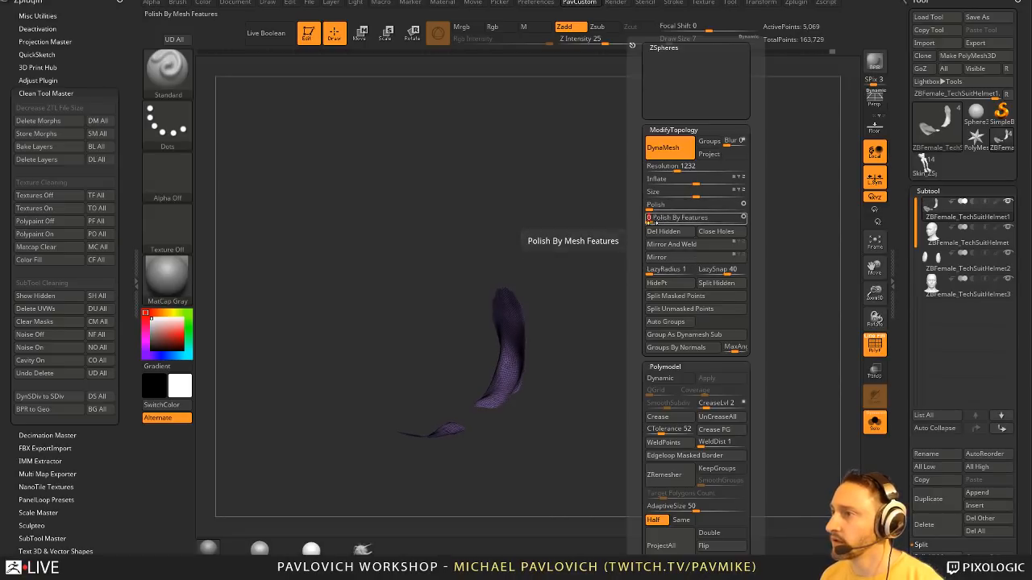
key(ctrl+z)
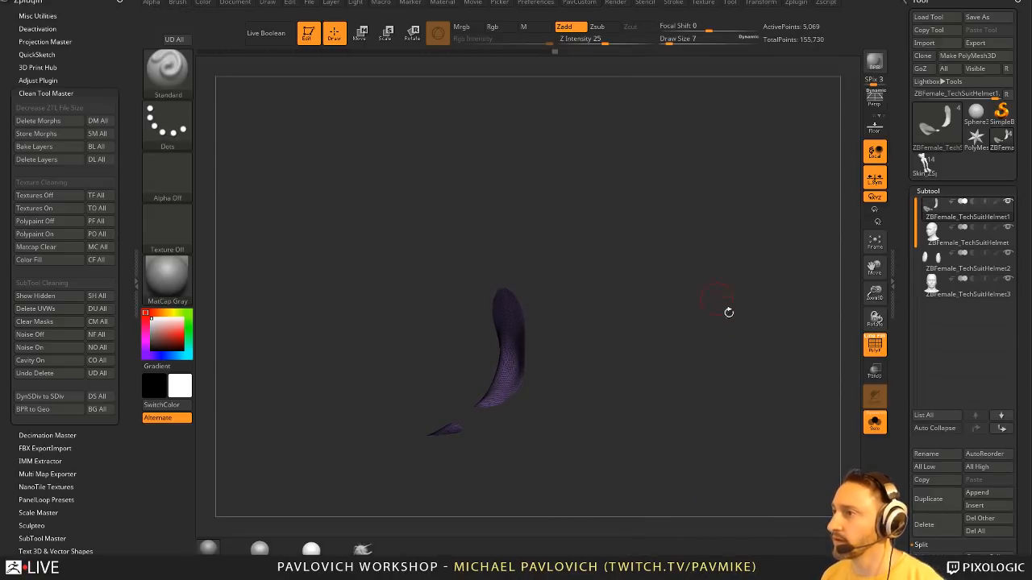
key(ctrl+shift+z)
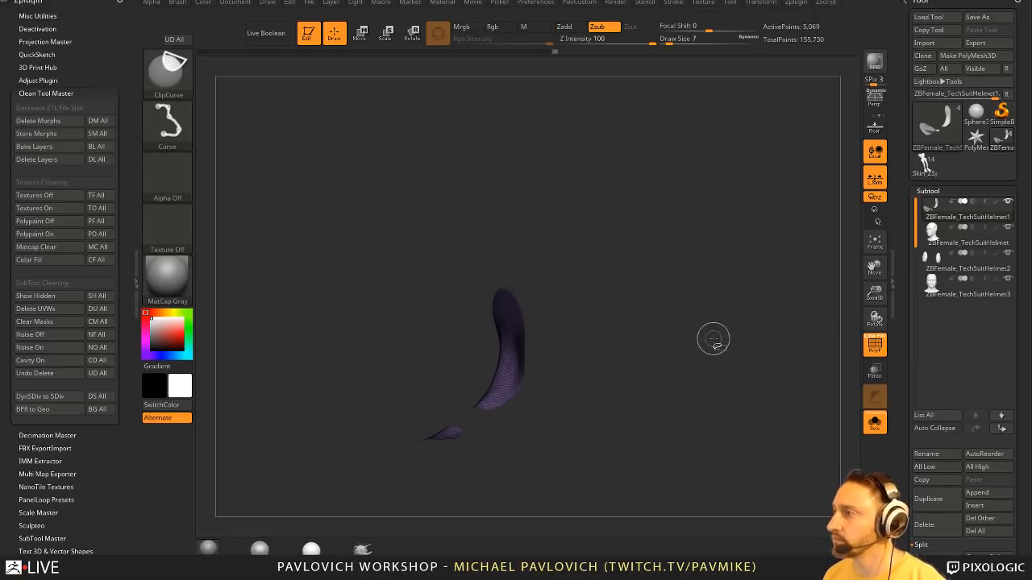
- Set the selection brush to SelectRect and undo the deletion of the hidden goggle parts
click(182, 77)
click(259, 89)
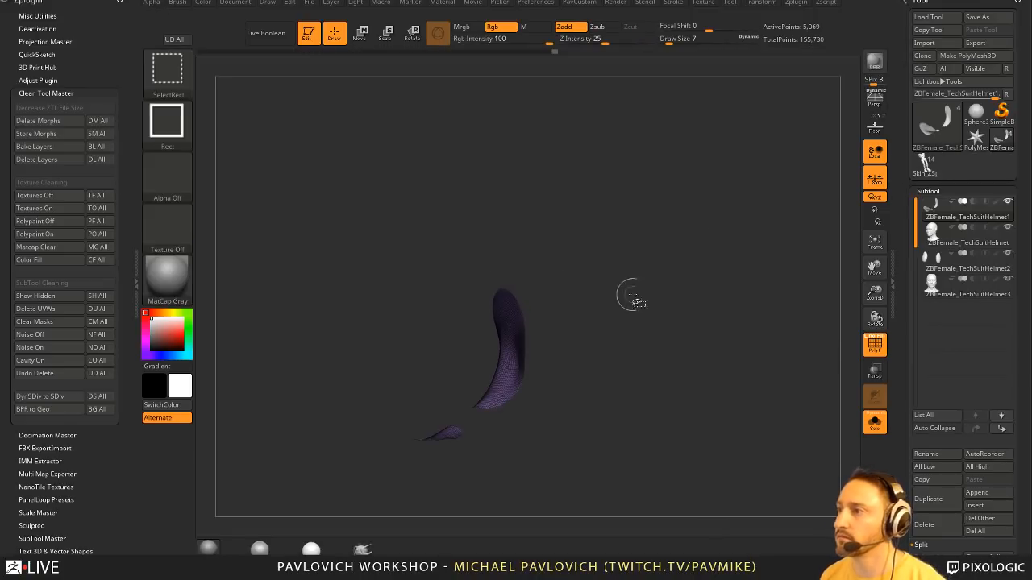
key(space)
key(ctrl+z)
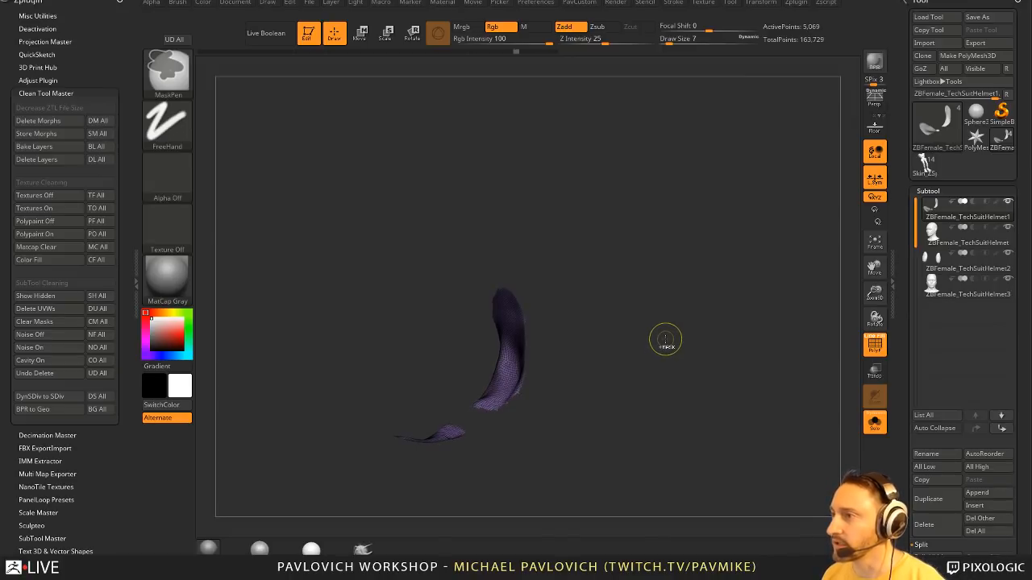
key(ctrl+shift+z)
key(ctrl+z)
- Apply Polish By Features to the isolated inner surfaces and show the complete goggles
key(space)
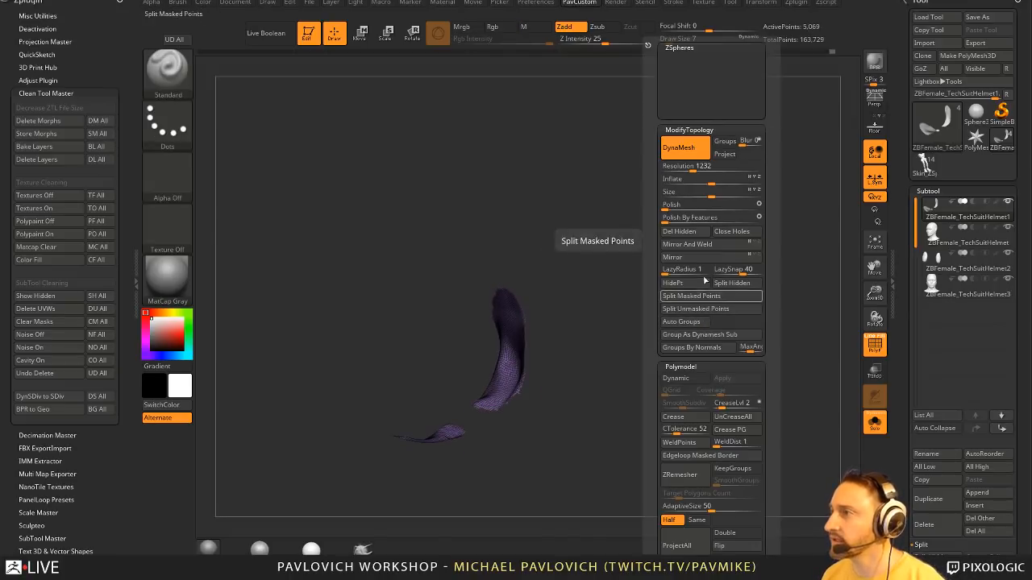
click(670, 219)
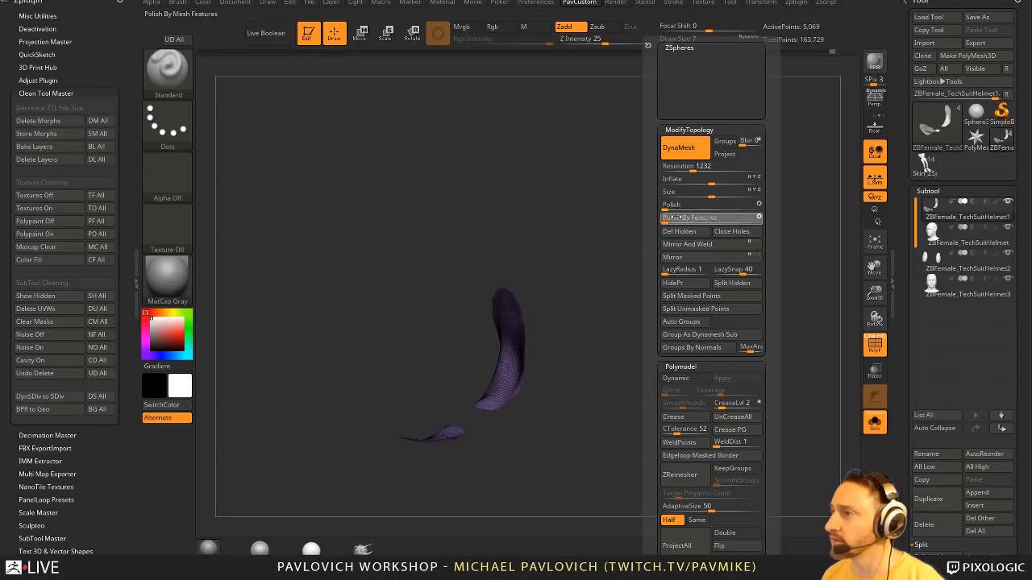
ctrl+shift+click(595, 244)
mouse_move(687, 304)
mouse_down()
mouse_move(737, 266)
mouse_move(689, 263)
mouse_move(719, 252)
mouse_up()
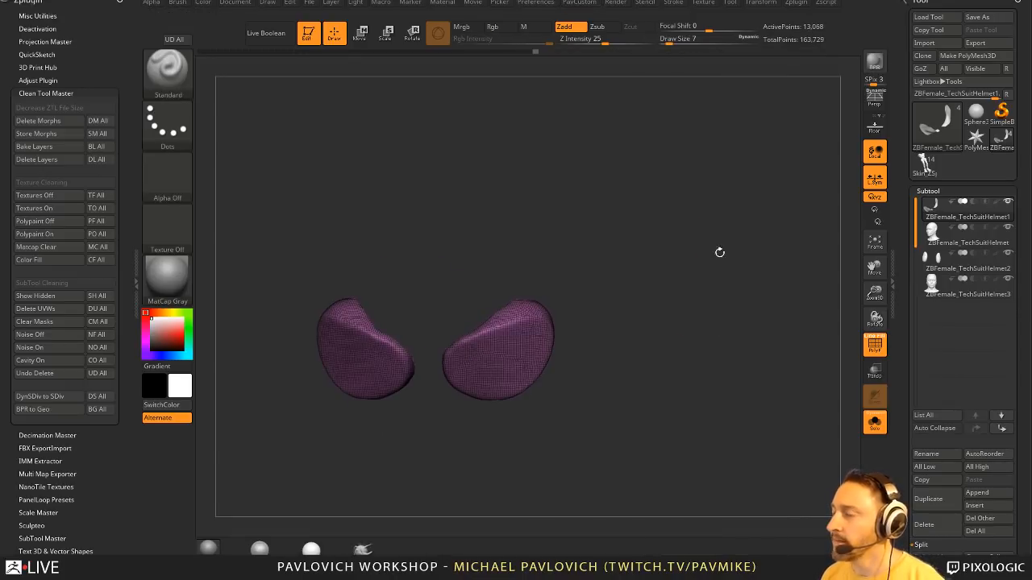
- Undo the polishing and isolation of the goggles' inner surfaces and turn off the polyframe
key(ctrl+z)
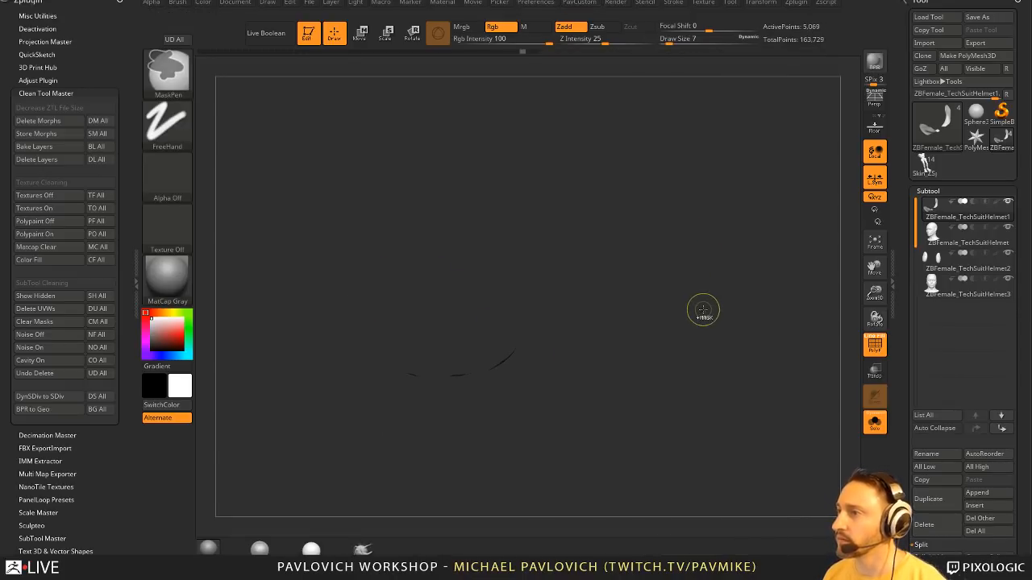
key(ctrl+z)
key(ctrl+z)
mouse_move(702, 308)
mouse_down()
mouse_move(724, 337)
mouse_move(604, 319)
mouse_up()
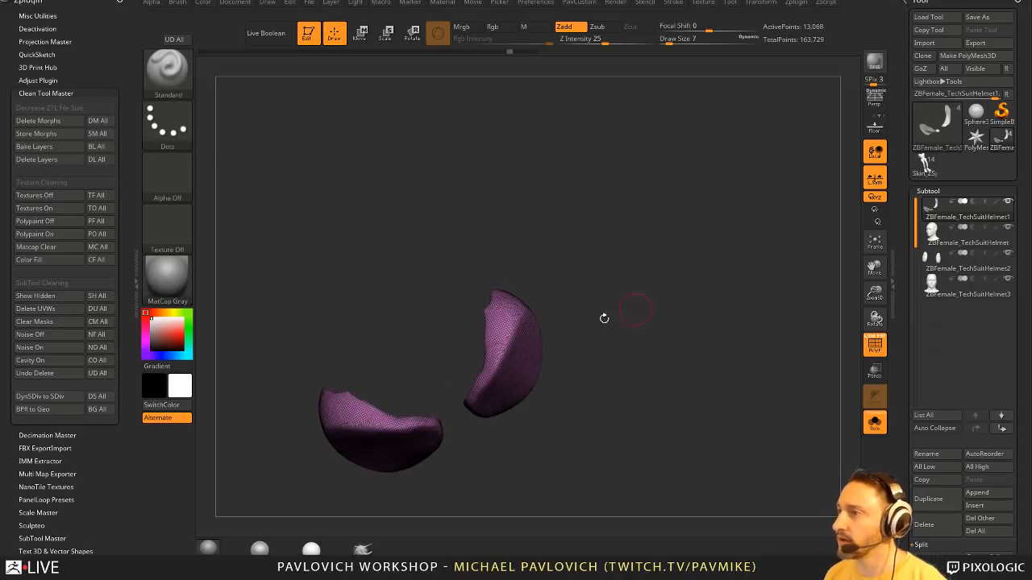
drag(496, 412, 577, 312)
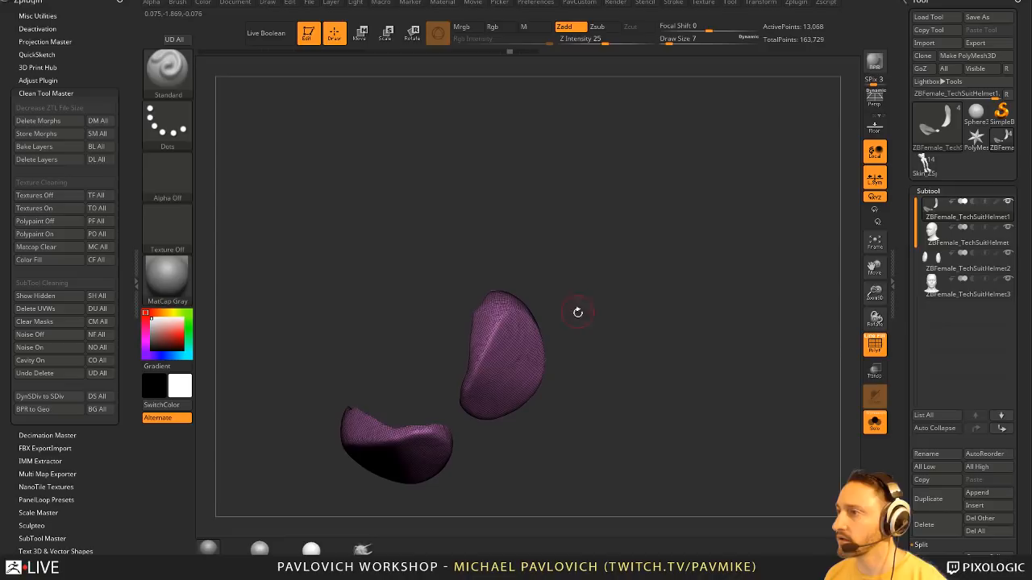
click(871, 355)
drag(831, 353, 782, 351)
- Try masking the ridge of the goggle forms with the MaskOuter brush at draw size 6, and clear the mask
ctrl+click(176, 79)
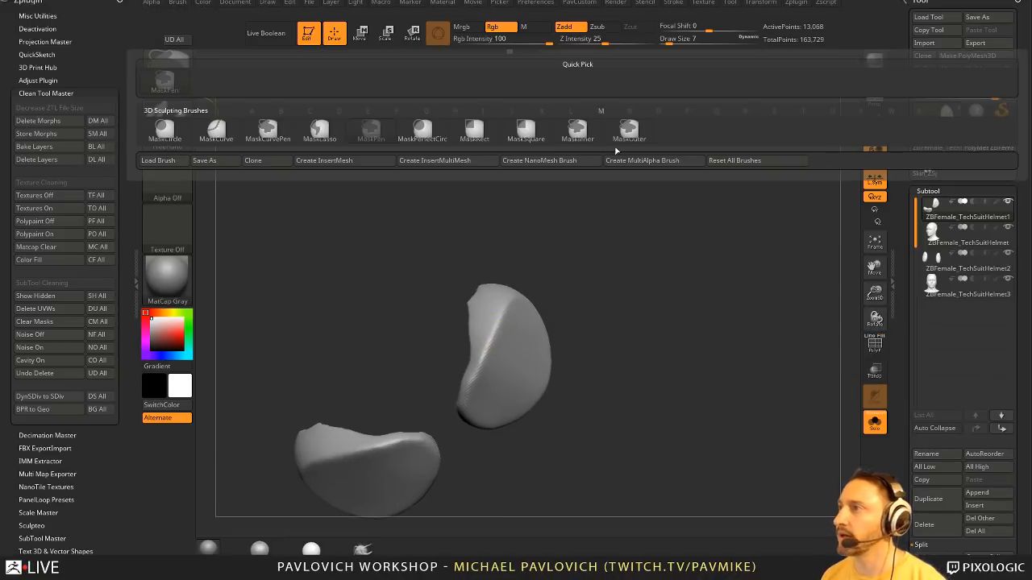
ctrl+click(620, 134)
key(s)
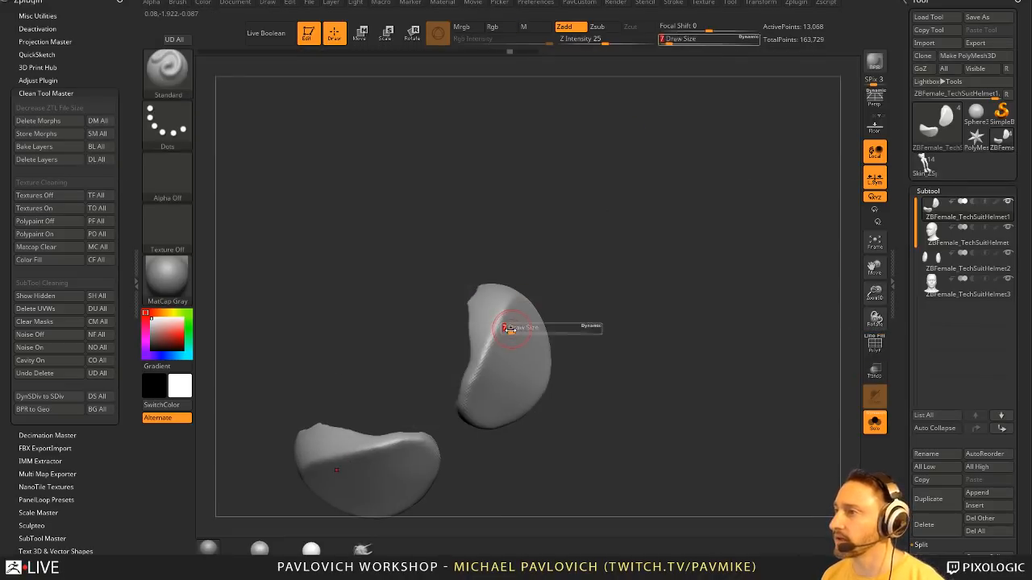
click(512, 330)
ctrl+drag(508, 317, 484, 370)
ctrl+drag(334, 212, 301, 186)
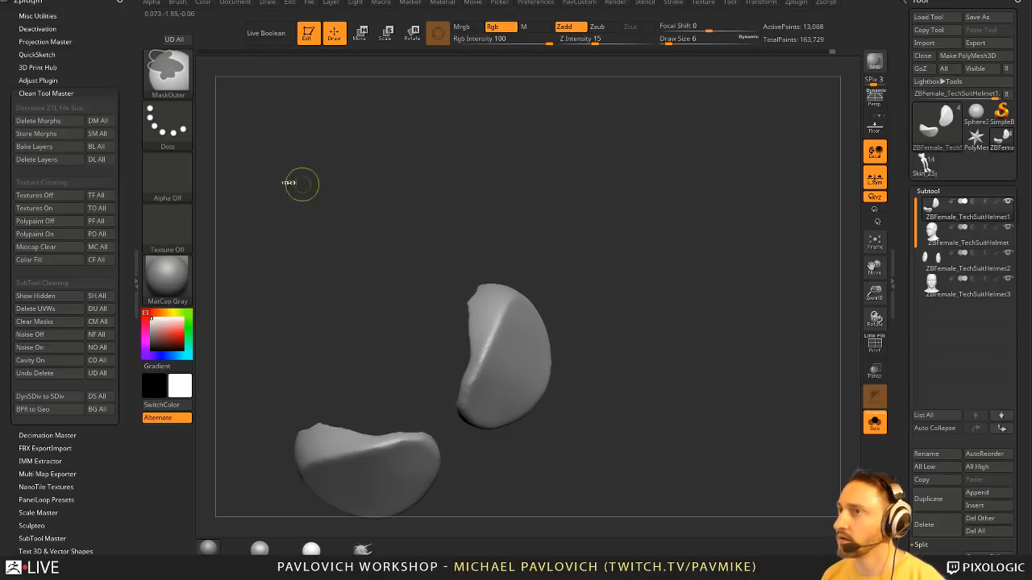
- Switch the masking brush to MaskInner and mask along the rims of the goggles' front faces at draw size 6
ctrl+click(171, 77)
ctrl+click(576, 132)
ctrl+drag(508, 316, 477, 390)
drag(582, 347, 582, 301)
mouse_move(509, 319)
ctrl+mouse_down()
mouse_move(478, 388)
mouse_move(494, 402)
ctrl+mouse_up()
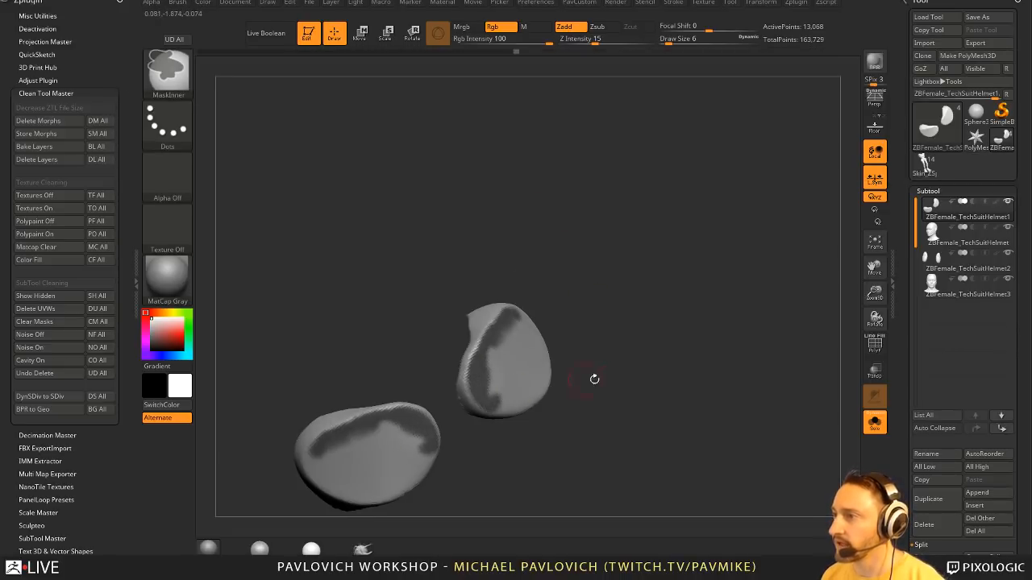
mouse_move(594, 379)
mouse_down()
mouse_move(541, 380)
mouse_move(514, 393)
mouse_up()
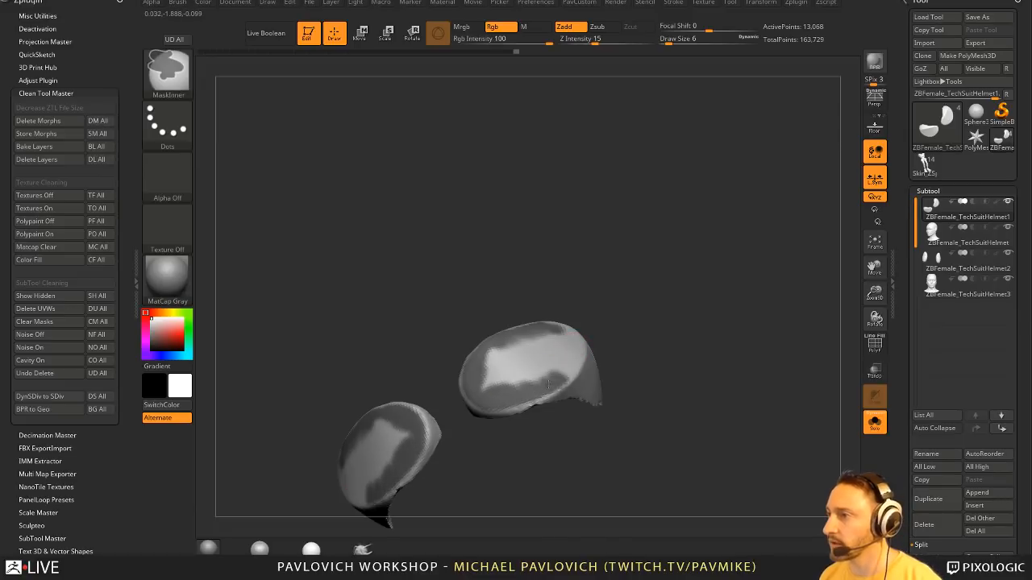
drag(582, 356, 564, 370)
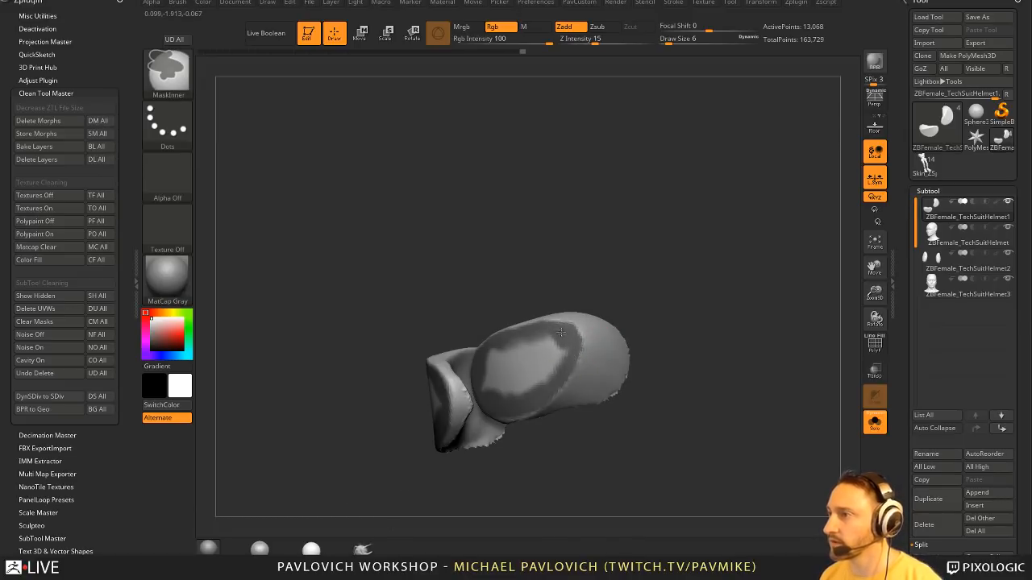
- Fill in the mask across the goggles' front faces and turn the masked area into its own polygroup
ctrl+drag(562, 332, 548, 338)
drag(606, 285, 646, 285)
mouse_move(487, 389)
ctrl+mouse_down()
mouse_move(505, 356)
mouse_move(566, 348)
ctrl+mouse_up()
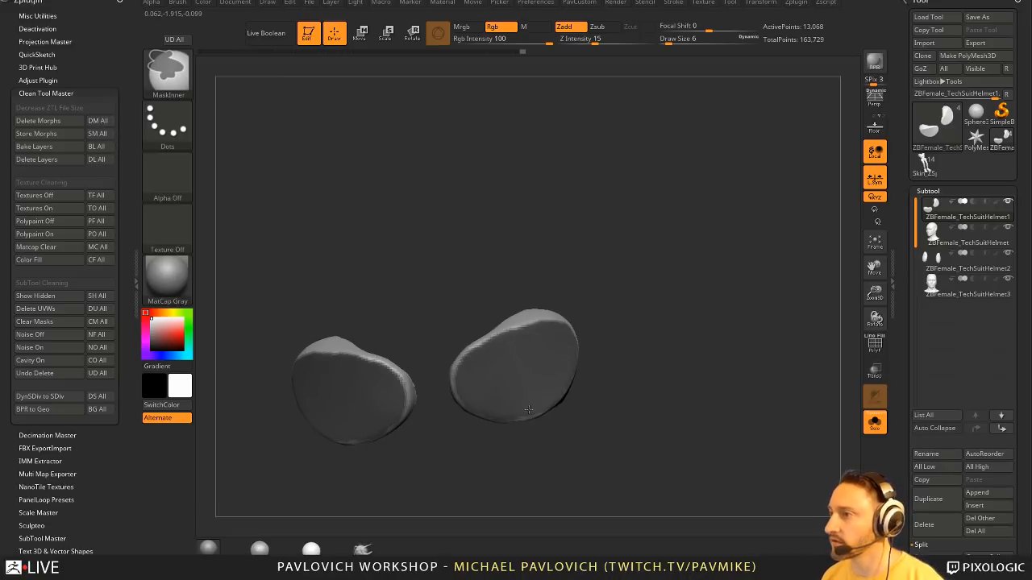
ctrl+drag(553, 340, 546, 334)
drag(611, 324, 660, 321)
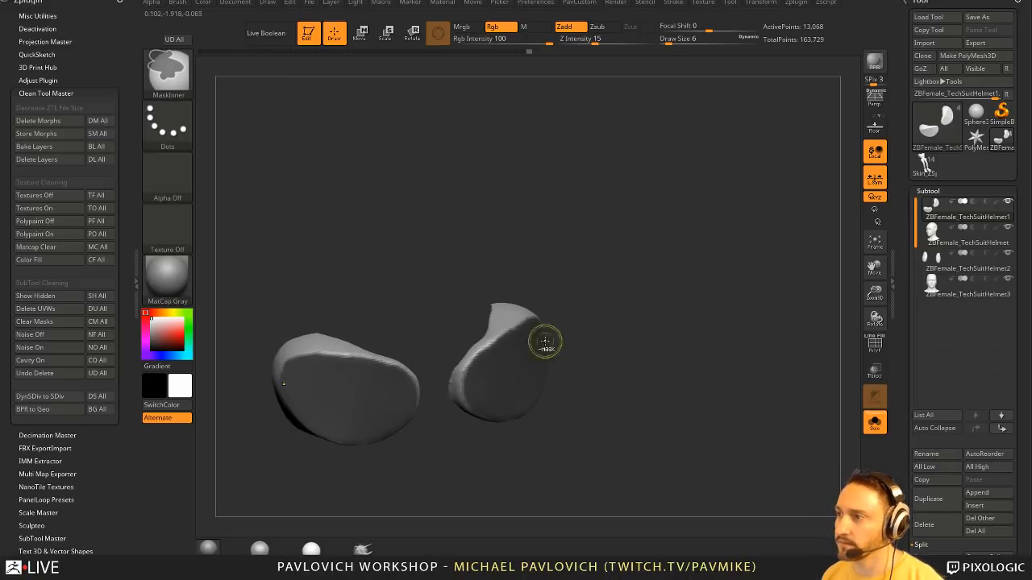
key(ctrl+w)
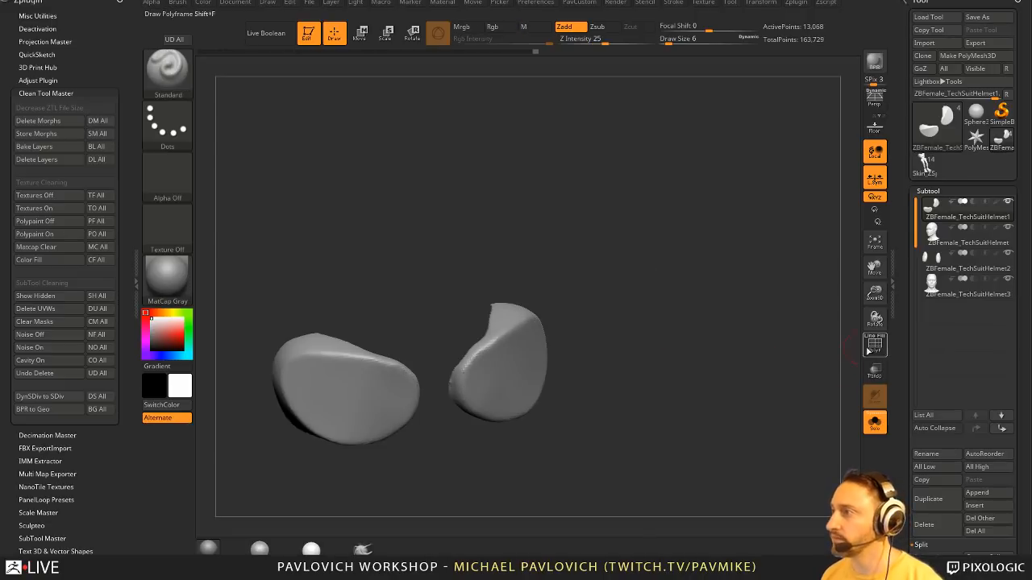
- Display the goggles' polygroups with the polyframe and apply Polish By Features to sharpen the group border
click(875, 345)
drag(738, 325, 697, 353)
key(space)
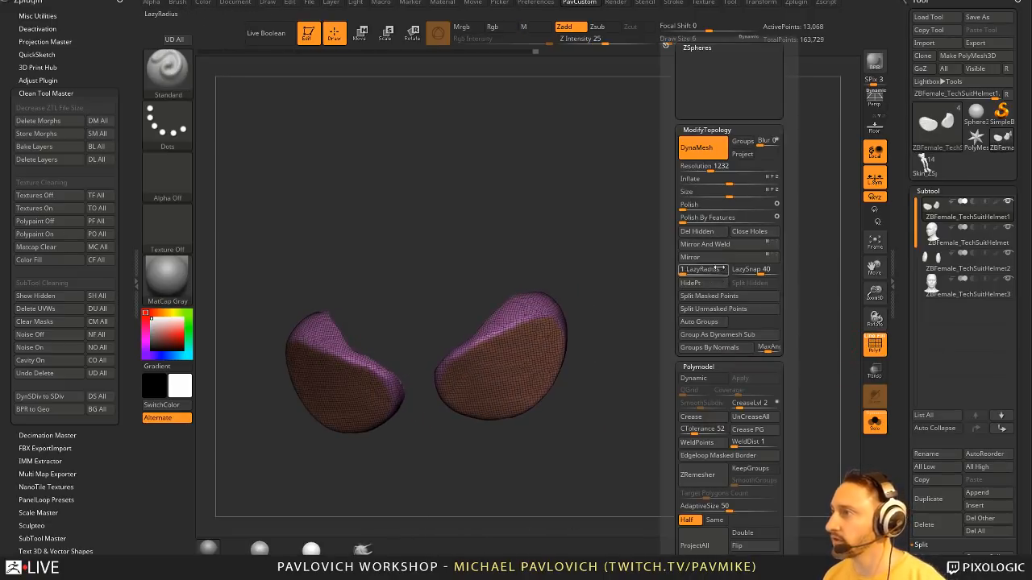
drag(686, 218, 698, 218)
click(869, 347)
- Apply another light Polish By Features pass to the goggles
mouse_move(811, 328)
mouse_down()
mouse_move(777, 302)
mouse_move(705, 316)
mouse_move(718, 314)
mouse_move(726, 332)
mouse_move(771, 263)
mouse_move(705, 262)
mouse_move(668, 317)
mouse_move(629, 270)
mouse_move(438, 289)
mouse_up()
key(shift+f)
mouse_move(588, 222)
mouse_down()
mouse_move(537, 306)
mouse_move(484, 349)
mouse_move(438, 368)
mouse_move(467, 339)
mouse_move(451, 379)
mouse_up()
drag(613, 258, 589, 297)
key(space)
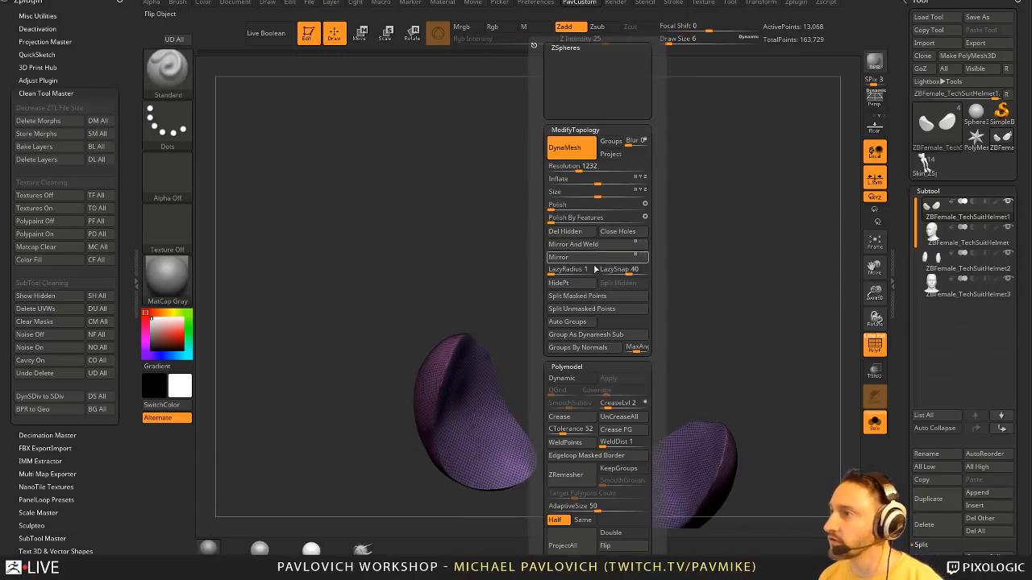
click(556, 218)
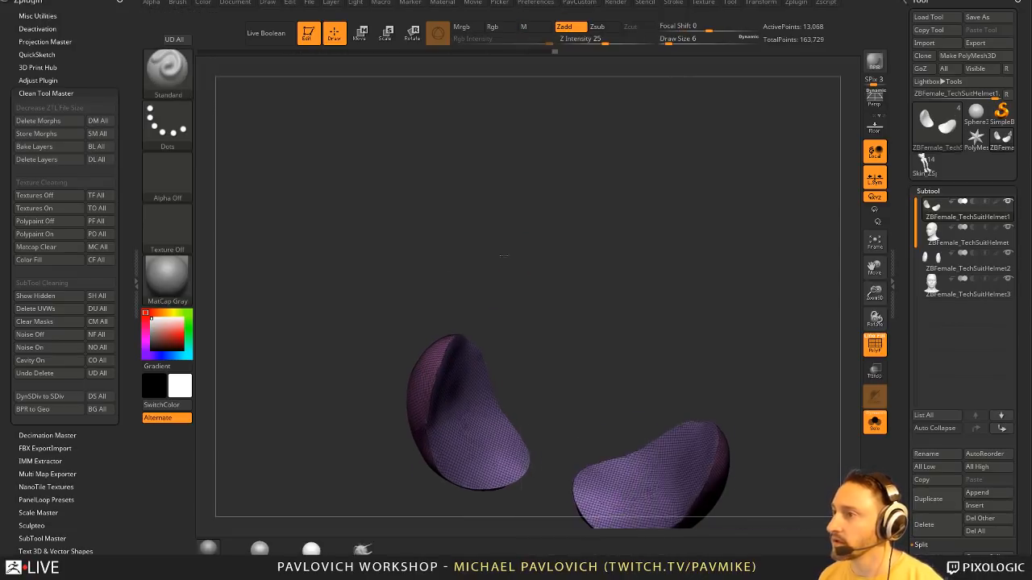
- Leave solo mode and turn off the polyframe to display the goggles on the helmeted head
drag(515, 242, 767, 313)
click(875, 422)
key(shift+f)
alt+drag(662, 336, 731, 320)
drag(661, 313, 654, 348)
- Bend the upper edges of the goggle lenses into a curve with the Move brush at draw size 31
key(s)
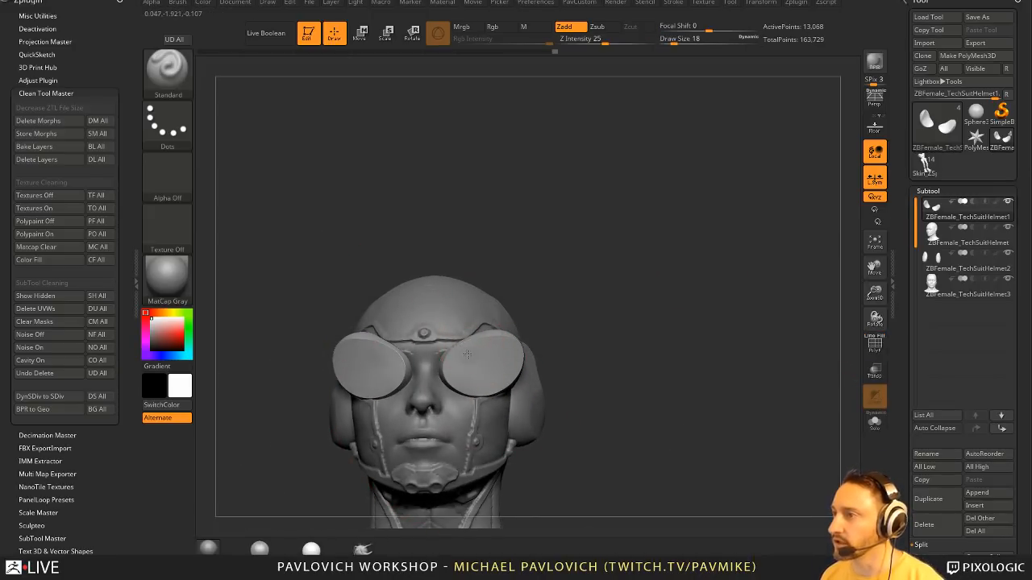
key(b)
key(m)
key(v)
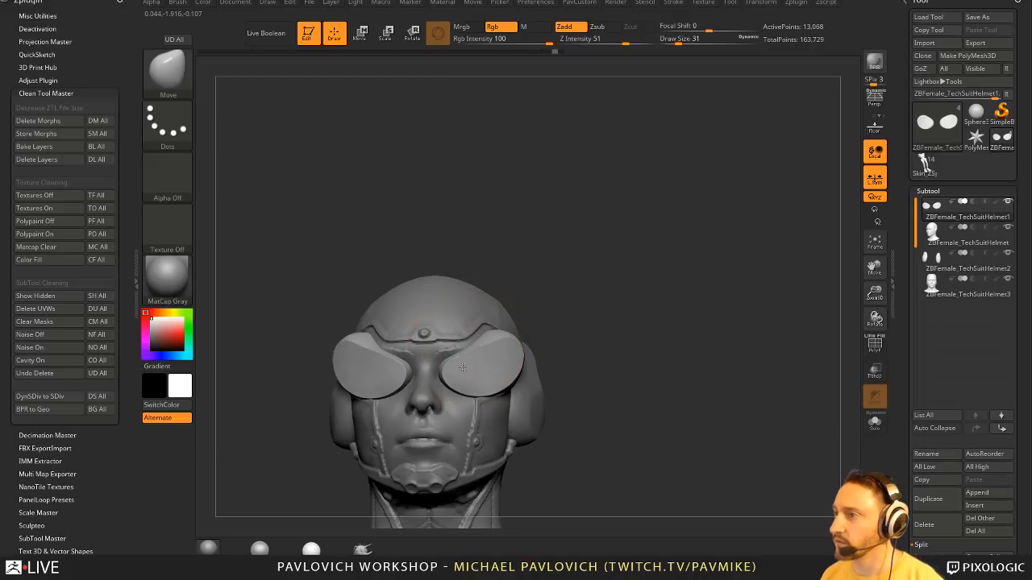
drag(540, 301, 507, 333)
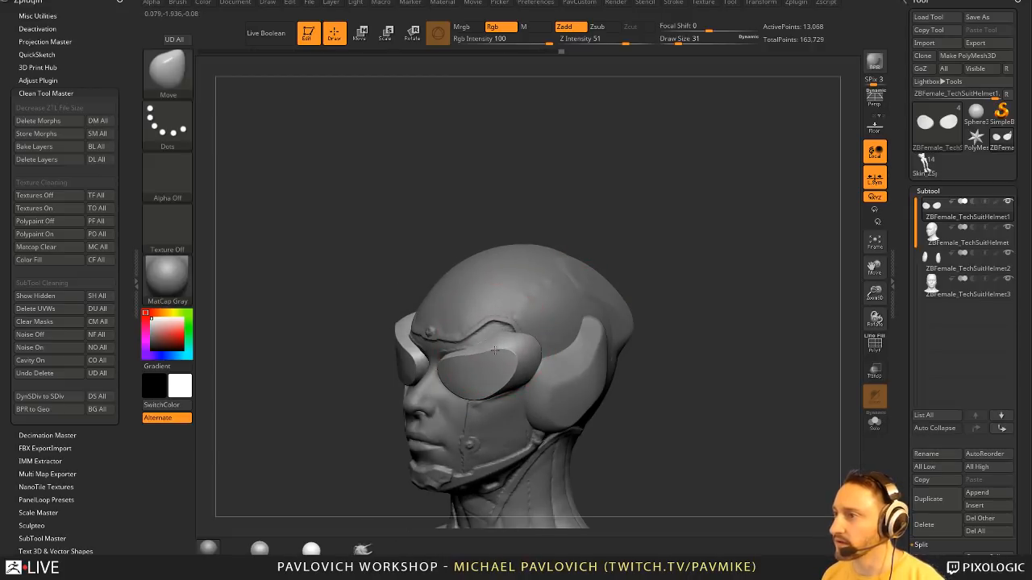
right_drag(500, 340, 563, 358)
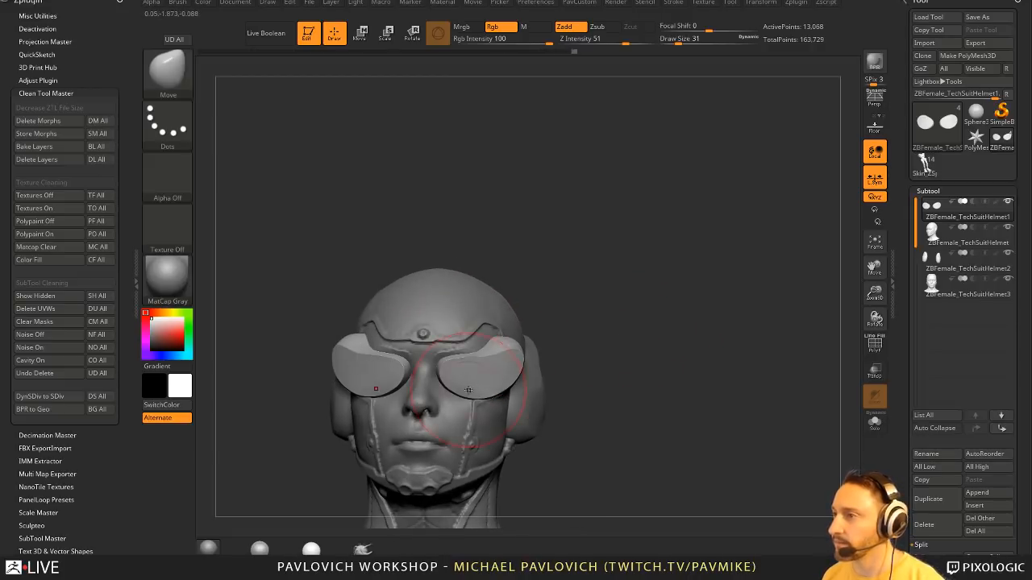
- Refine the goggles' outline and fit with the MoveAccu brush at draw size 22 and the Move brush at draw size 14
key([)
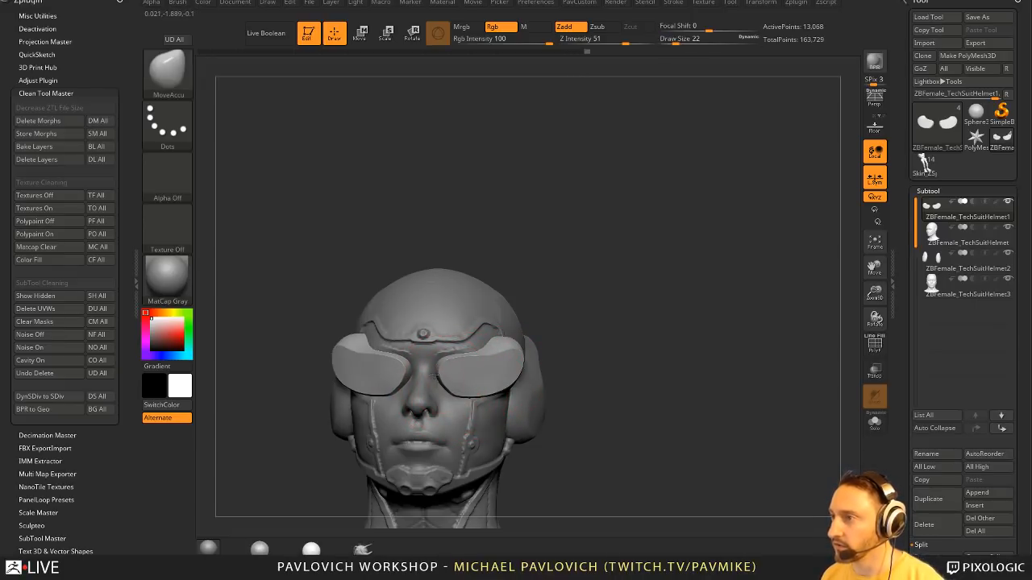
right_drag(515, 353, 489, 386)
key(s)
drag(483, 389, 487, 389)
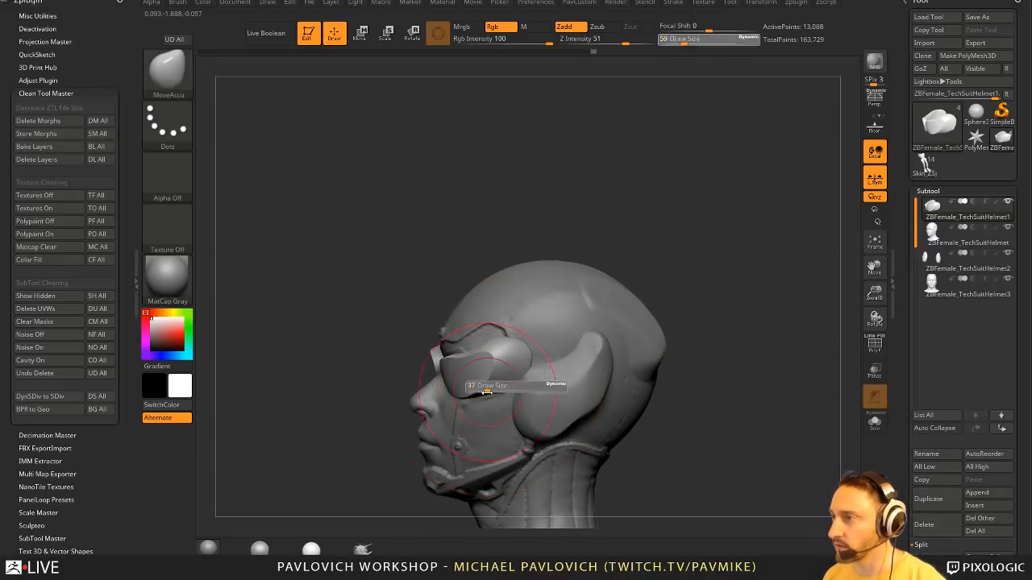
mouse_move(502, 344)
right_down()
mouse_move(624, 207)
mouse_move(562, 318)
right_up()
key(s)
drag(491, 361, 501, 355)
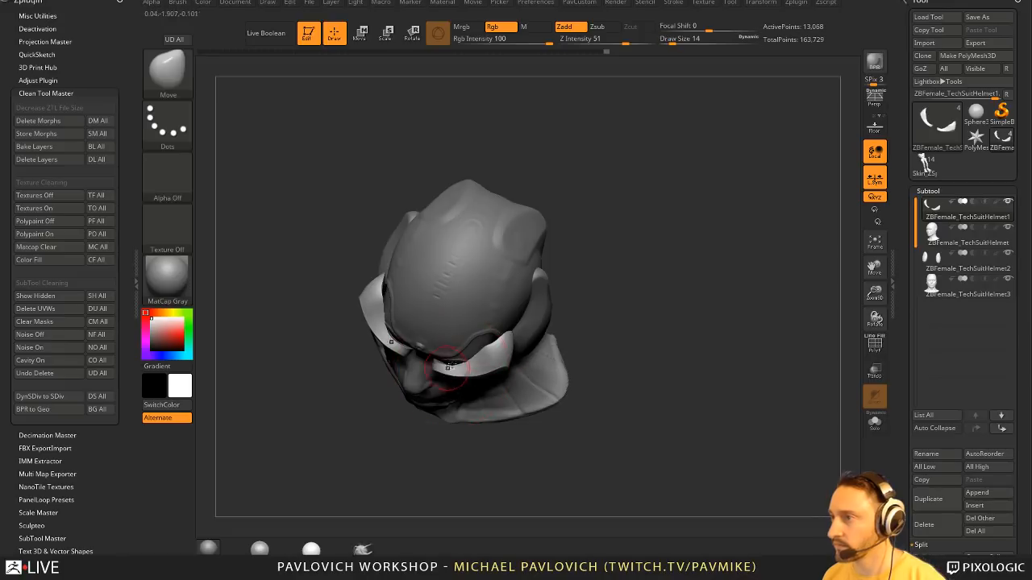
- Isolate the goggles with the polyframe on and remesh them with DynaMesh
right_drag(449, 367, 718, 373)
key(shift+f)
click(873, 422)
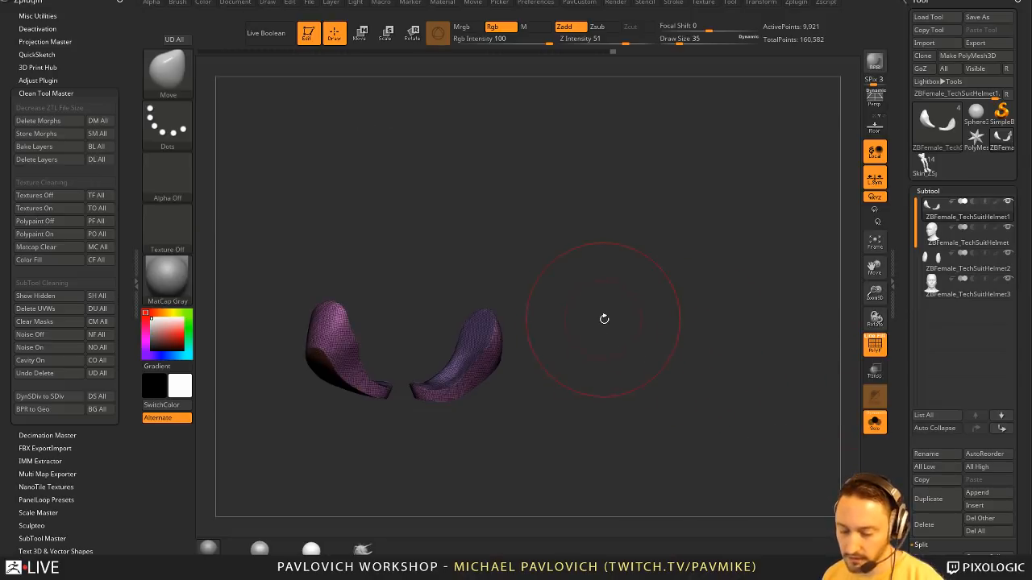
- Flatten the goggles' inner surfaces with the hPolish brush at draw size 13 and hide the wireframe lines
key(b)
key(h)
key(p)
right_drag(604, 318, 611, 354)
drag(484, 345, 476, 362)
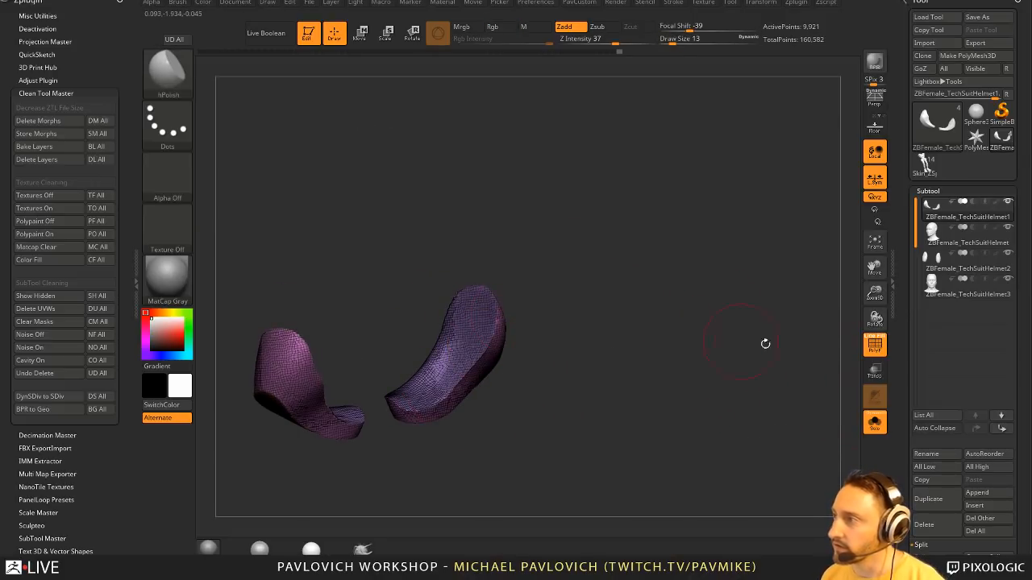
click(874, 345)
right_drag(475, 330, 482, 345)
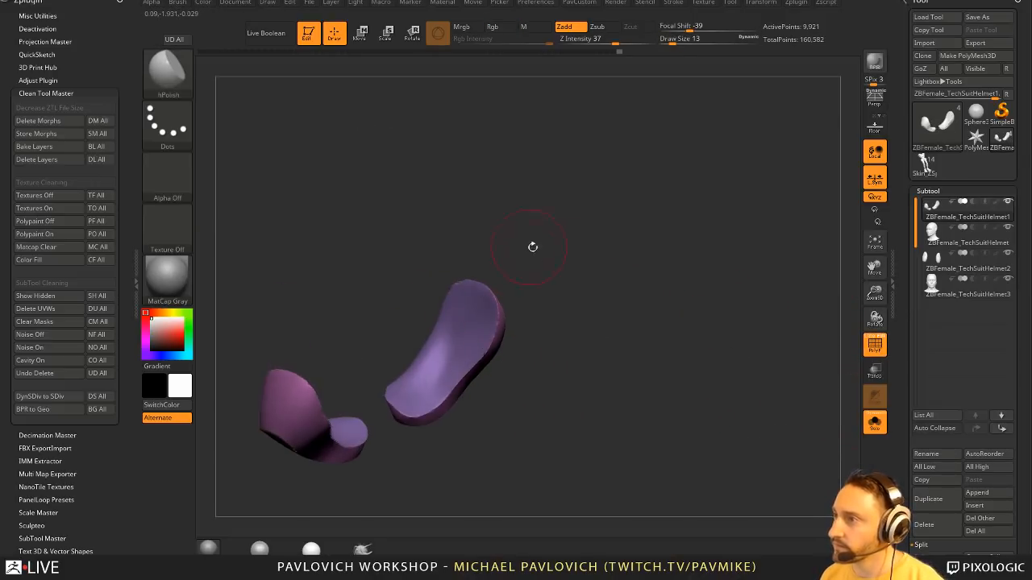
right_drag(532, 247, 438, 309)
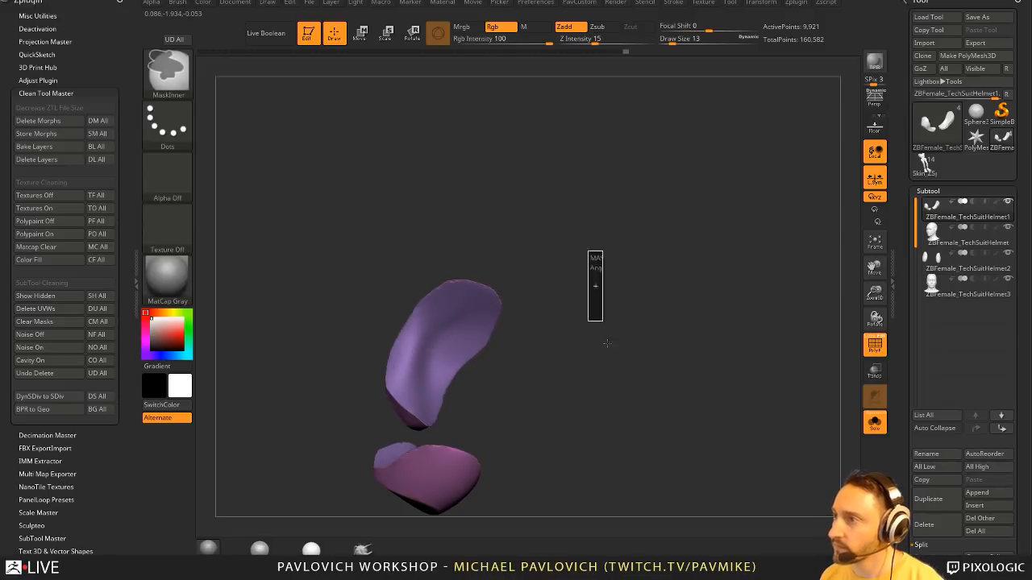
- Remesh the goggles with DynaMesh at a higher resolution and turn the polyframe lines back on
right_drag(525, 323, 518, 196)
right_drag(568, 316, 615, 299)
key(2)
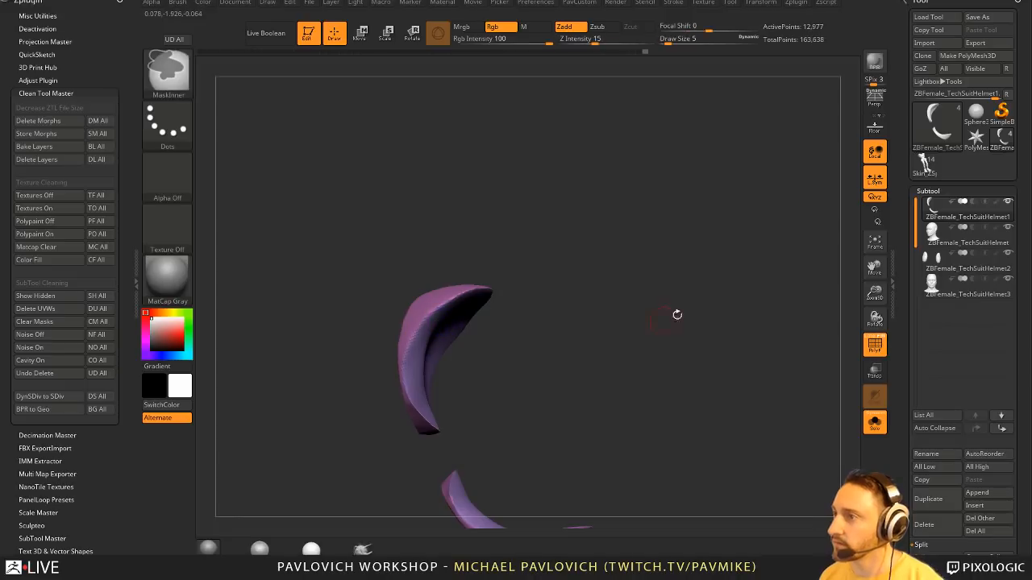
right_drag(675, 313, 806, 338)
key(shift+f)
alt+right_drag(861, 358, 866, 383)
click(871, 344)
click(871, 341)
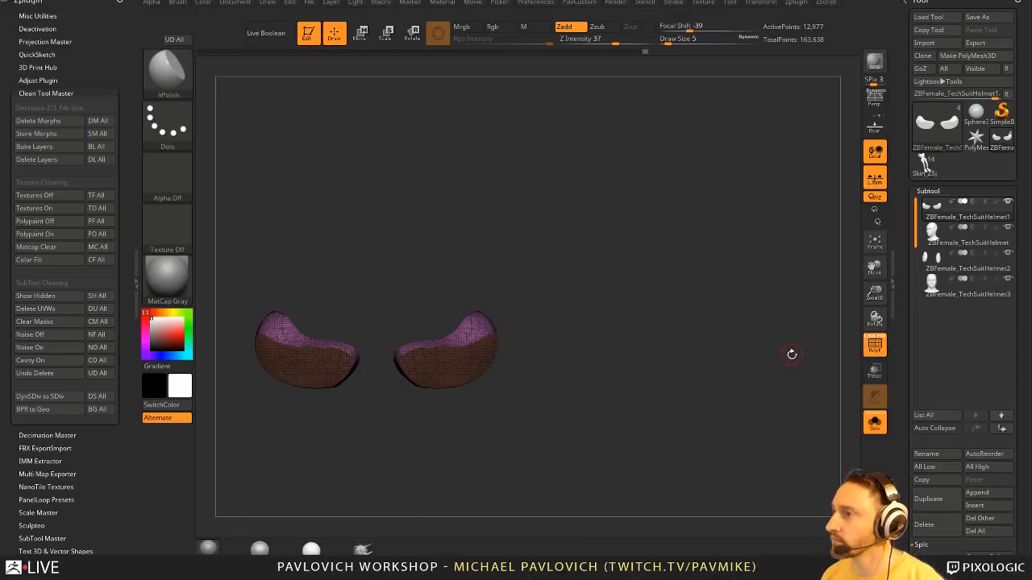
- Leave solo mode, adjust the goggles with the gizmo and turn off the polyframe
right_drag(790, 352, 726, 271)
click(875, 421)
key(w)
alt+drag(497, 361, 518, 368)
alt+click(494, 367)
key(q)
right_drag(750, 355, 685, 353)
click(873, 345)
right_drag(756, 355, 806, 334)
- Pull the goggles closer to the nose and reshape their outline with the Move brush at draw sizes 33 and 25
key(b)
key(m)
key(v)
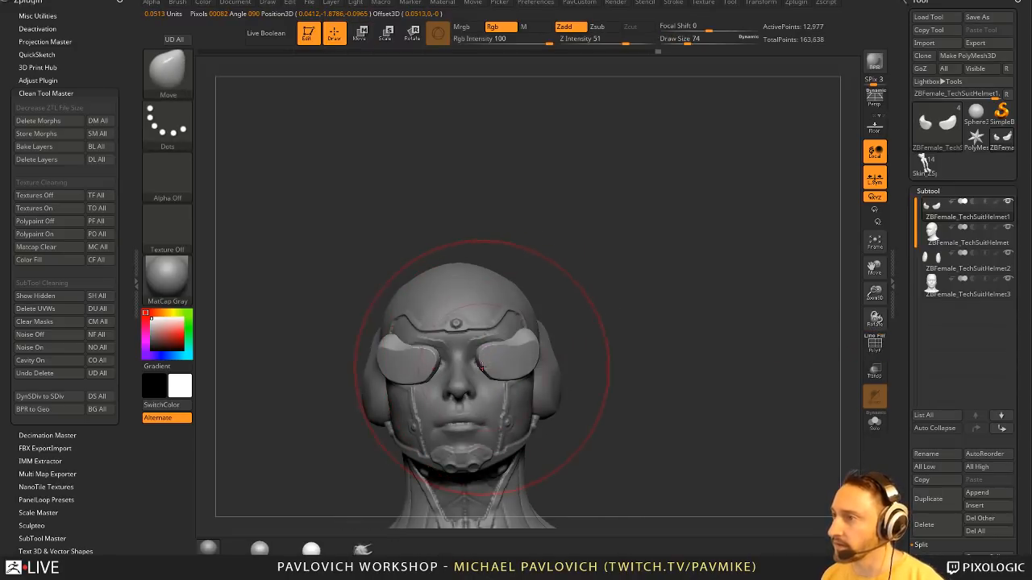
key(s)
drag(474, 363, 468, 361)
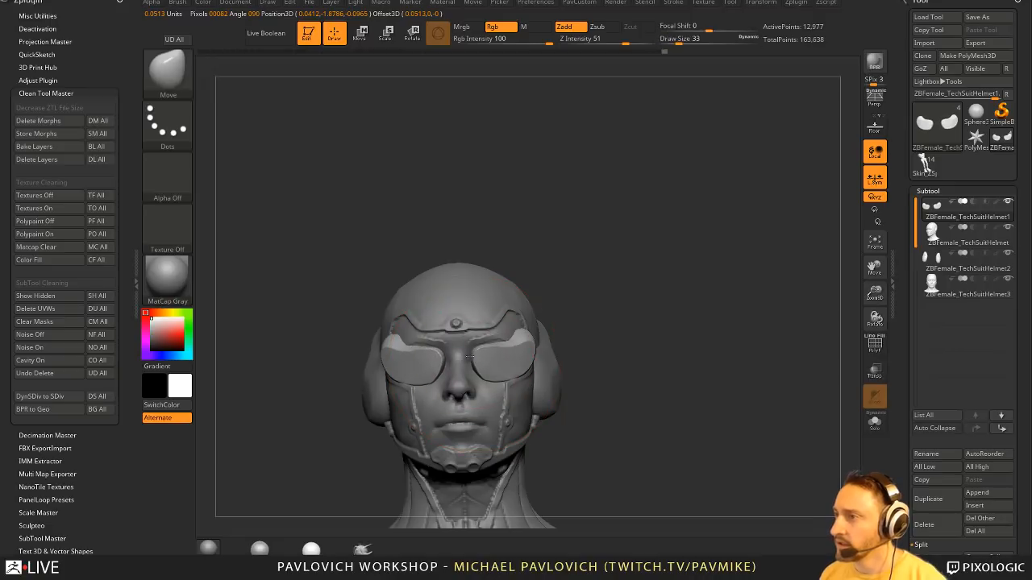
right_drag(483, 375, 497, 358)
drag(496, 357, 507, 350)
right_drag(507, 350, 523, 371)
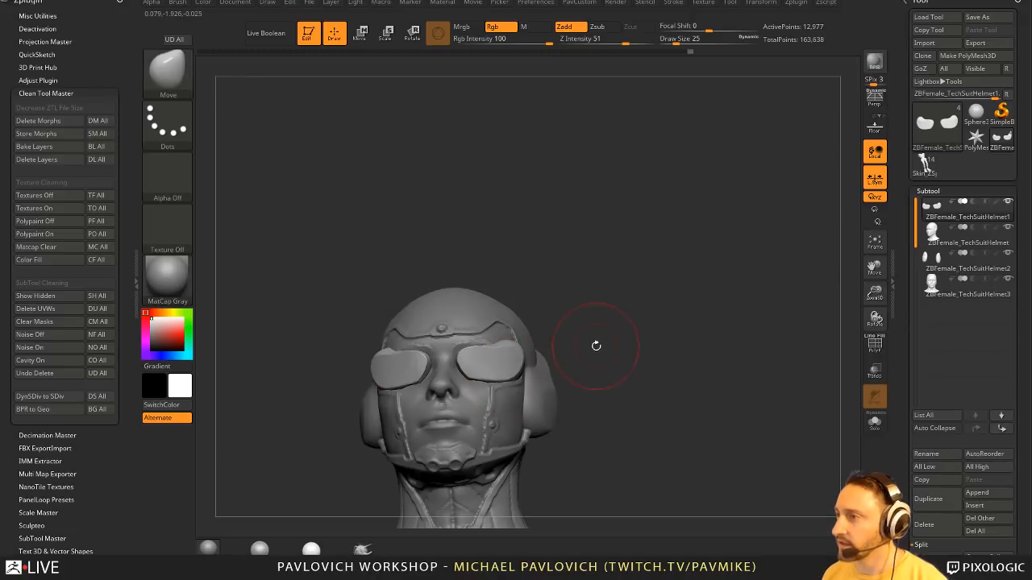
- Try carving horizontal grooves across both goggle lenses with the DamStandard brush at draw size 5
key(b)
key(s)
key(t)
mouse_move(596, 346)
right_down()
mouse_move(615, 355)
mouse_move(546, 379)
right_up()
right_drag(585, 333, 582, 316)
key(s)
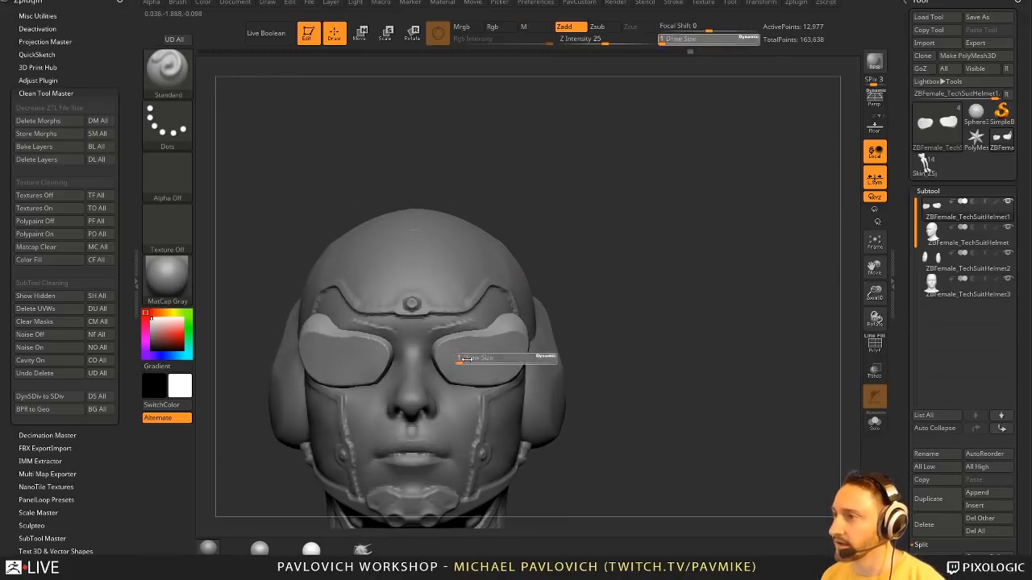
drag(458, 359, 464, 358)
key(b)
key(d)
key(s)
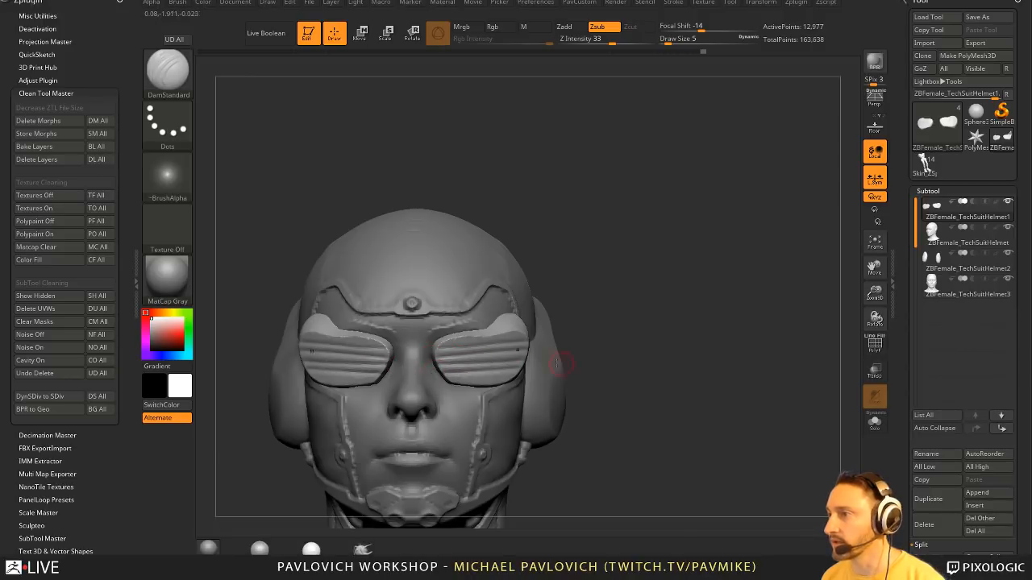
mouse_move(562, 370)
ctrl+right_down()
mouse_move(654, 341)
mouse_move(626, 341)
mouse_move(707, 336)
mouse_move(644, 333)
mouse_move(750, 368)
mouse_move(651, 314)
mouse_move(618, 339)
mouse_move(578, 339)
mouse_move(681, 352)
ctrl+right_up()
- Insert a symmetrical pair of Cylinder16 primitives at the inner ends of the goggle lenses with the IMM primitives brush
mouse_move(656, 302)
right_down()
mouse_move(694, 332)
mouse_move(606, 291)
right_up()
key(m)
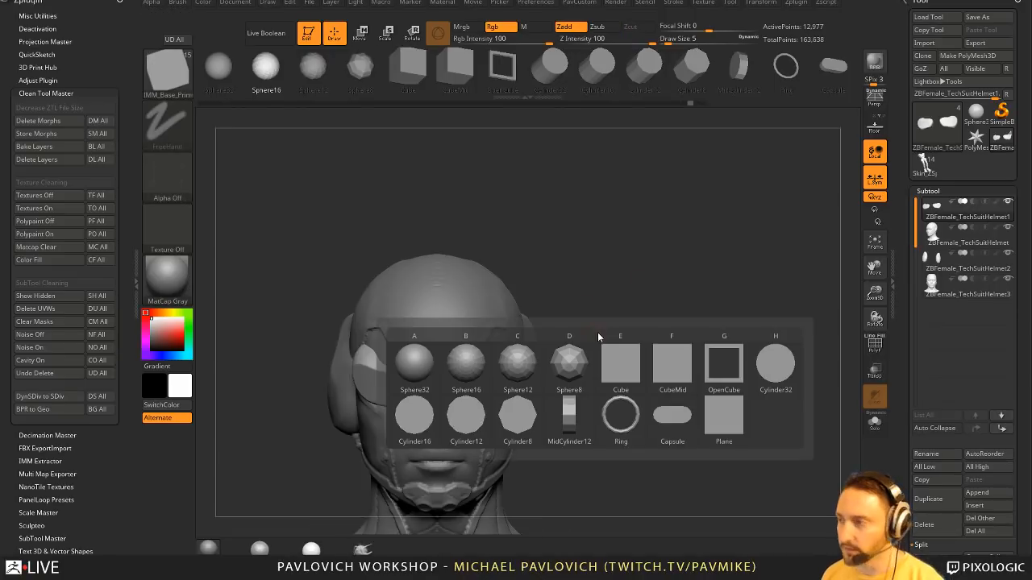
click(414, 421)
right_drag(609, 342, 456, 390)
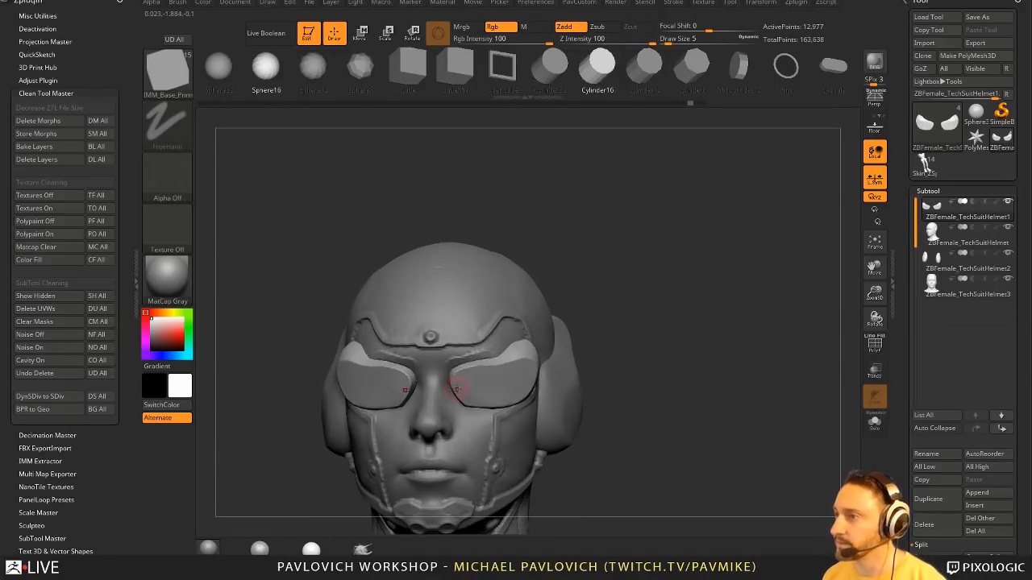
drag(462, 382, 484, 393)
- Scale and position the inserted cylinders with the gizmo so they sit on the inner ends of the lenses
key(w)
right_drag(484, 394, 544, 335)
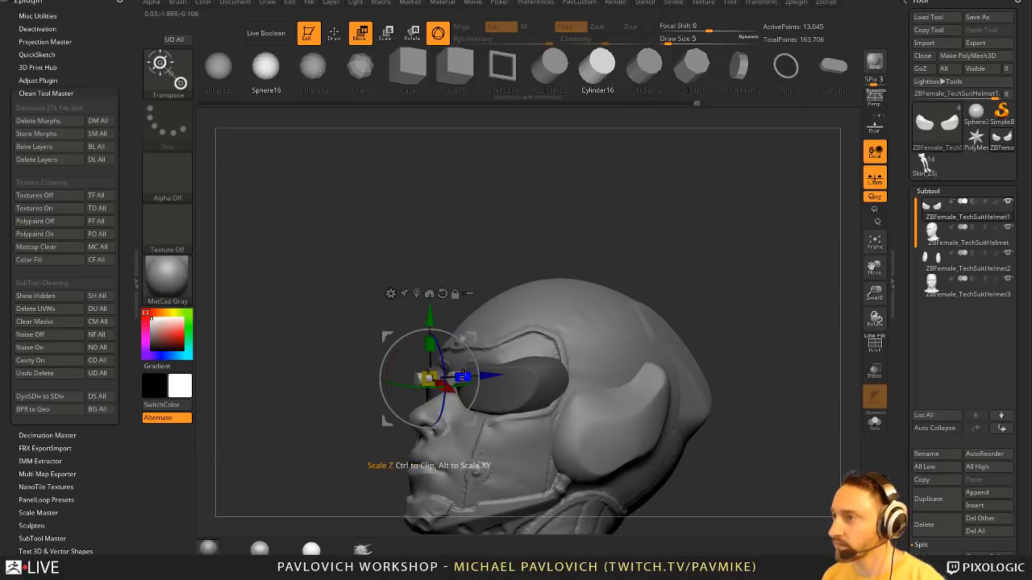
mouse_move(488, 339)
right_down()
mouse_move(516, 340)
mouse_move(491, 341)
mouse_move(506, 334)
right_up()
alt+drag(472, 390, 436, 382)
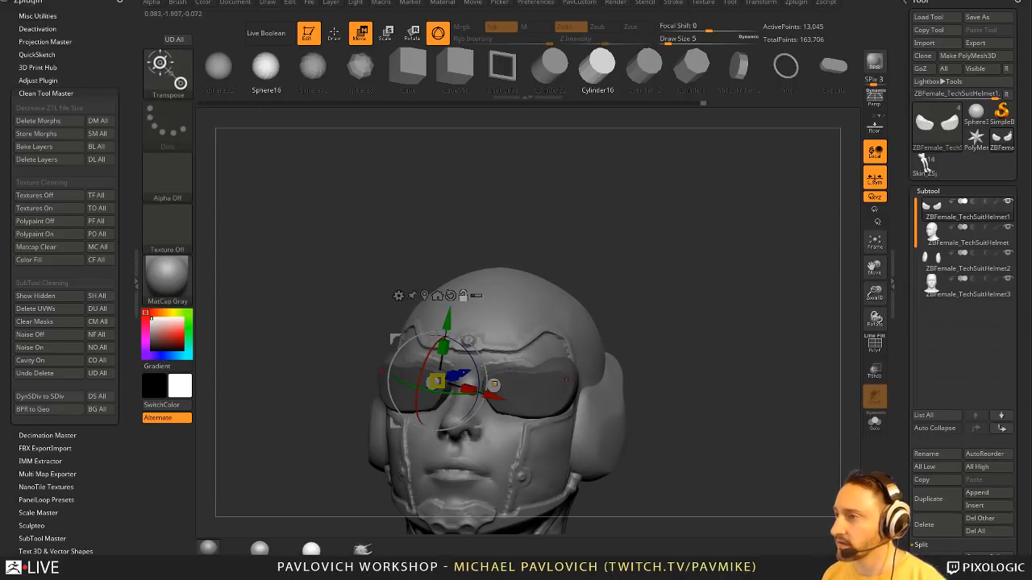
alt+drag(502, 387, 586, 363)
right_drag(548, 345, 684, 342)
- Clear the view of the gizmo and split the masked goggles and the cylinders into separate subtools
key(q)
shift+drag(681, 339, 625, 354)
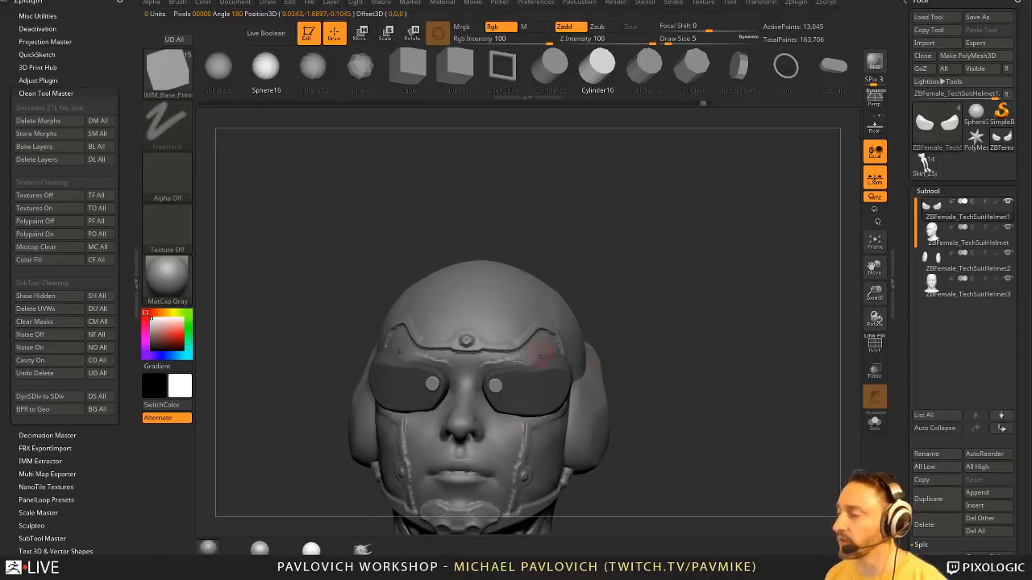
key(space)
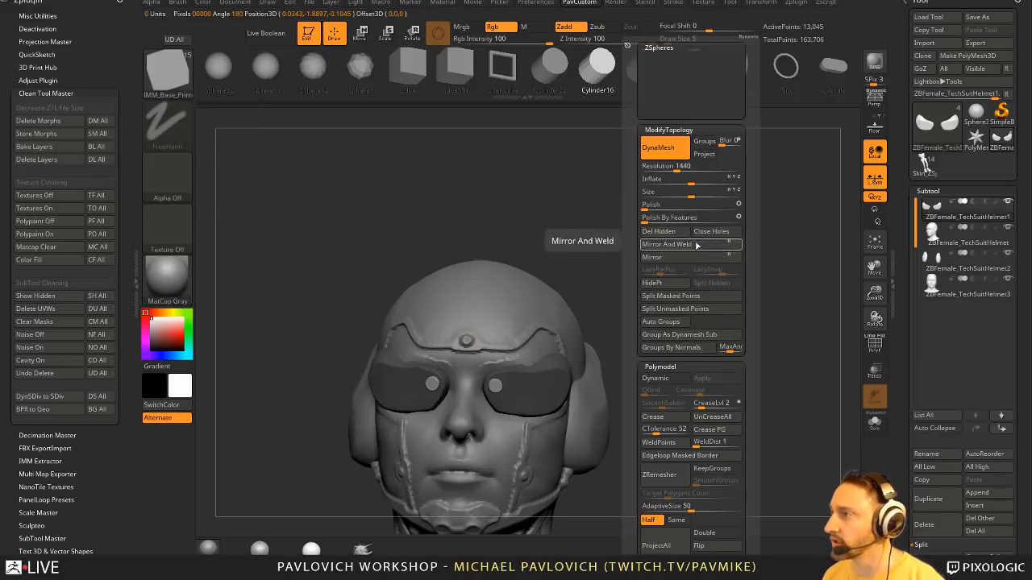
click(706, 300)
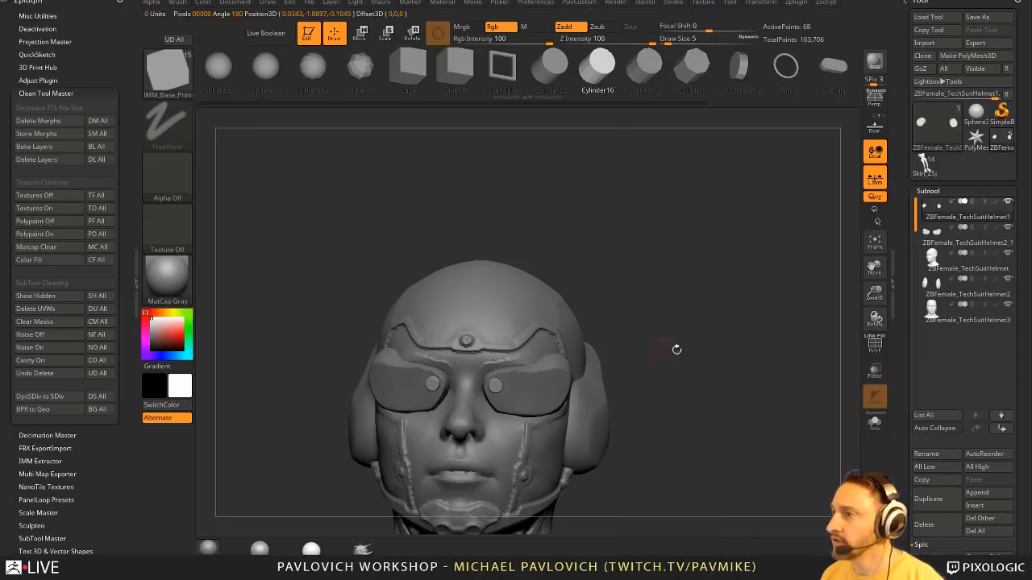
- Move the pair of cylinders with the gizmo and duplicate them within their subtool on the goggles
key(w)
drag(675, 350, 613, 353)
ctrl+drag(536, 352, 558, 355)
drag(509, 403, 592, 330)
mouse_move(665, 338)
mouse_down()
mouse_move(588, 345)
mouse_move(557, 406)
mouse_up()
drag(520, 352, 526, 358)
key(q)
- Select the Standard brush and make the ZBFemale_TechSuitHelmet3 subtool active
drag(410, 456, 484, 453)
mouse_move(675, 346)
alt+mouse_down()
mouse_move(691, 341)
mouse_move(625, 329)
mouse_move(693, 334)
mouse_move(670, 320)
mouse_move(671, 302)
mouse_move(607, 318)
mouse_move(543, 362)
alt+mouse_up()
key(b)
key(s)
key(t)
alt+click(557, 355)
alt+click(544, 362)
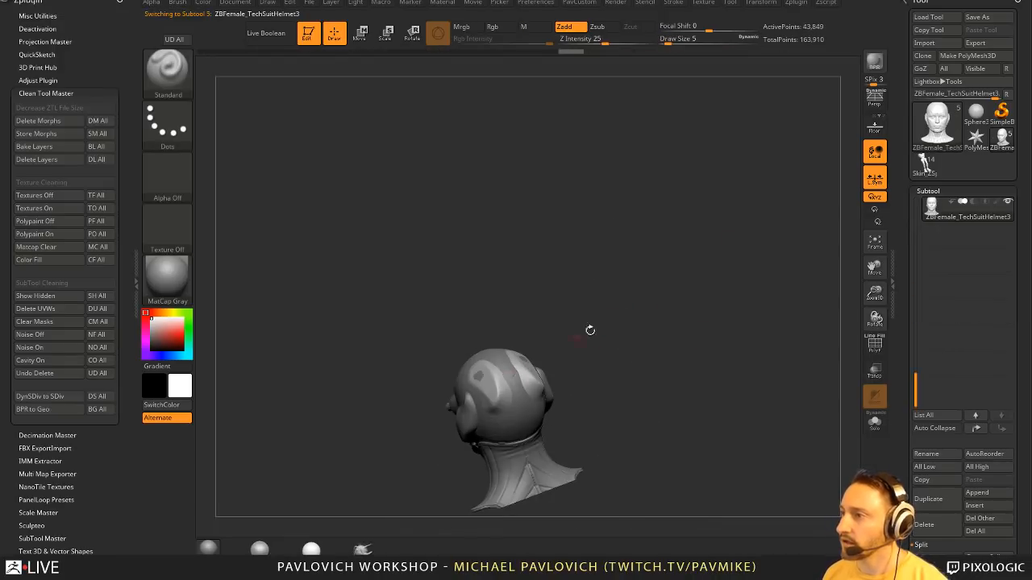
- Select the Standard brush and enlarge its draw size for work on the back of the helmet
drag(589, 330, 653, 316)
key(s)
mouse_move(542, 306)
mouse_down()
mouse_move(557, 308)
mouse_move(514, 355)
mouse_up()
key(s)
key(b)
key(m)
key(v)
key(b)
key(s)
key(t)
key(s)
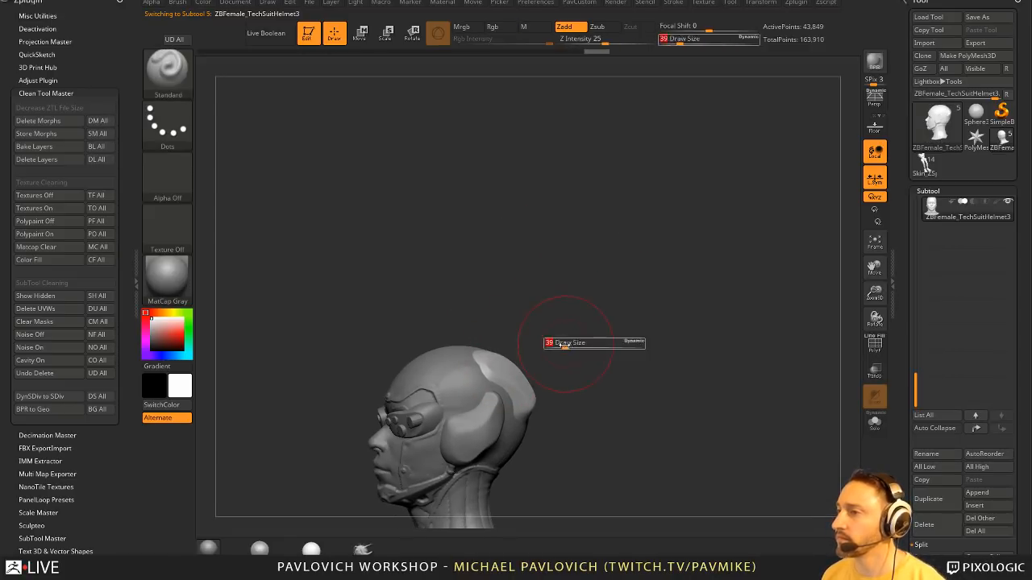
drag(594, 344, 578, 342)
- Make the ear-piece subtool ZBFemale_TechSuitHelmet2 active and polish the ear piece's surface with the hPolish brush
mouse_move(581, 359)
alt+mouse_down()
mouse_move(576, 341)
mouse_move(608, 346)
alt+mouse_up()
alt+click(502, 395)
mouse_move(596, 394)
alt+mouse_down()
mouse_move(623, 362)
mouse_move(564, 369)
mouse_move(528, 343)
alt+mouse_up()
key(b)
key(h)
key(p)
mouse_move(565, 355)
mouse_down()
mouse_move(594, 352)
mouse_move(516, 349)
mouse_move(549, 351)
mouse_move(508, 359)
mouse_up()
key(s)
- Reshape the ear piece with the Move brush at draw size 23 and smooth its upper part
key(b)
key(m)
key(v)
key(s)
right_drag(548, 364, 493, 387)
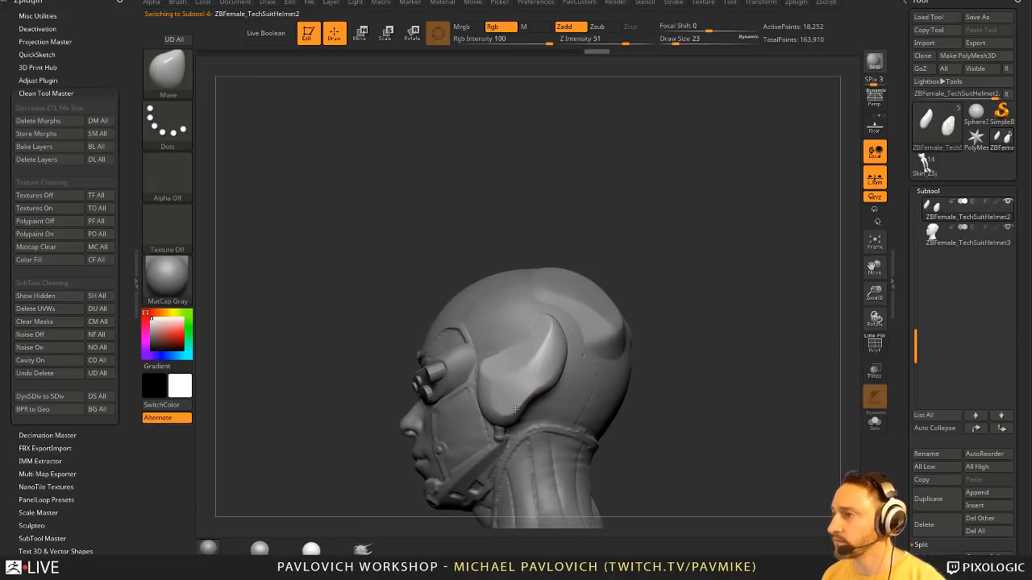
drag(535, 391, 530, 384)
shift+drag(549, 328, 532, 342)
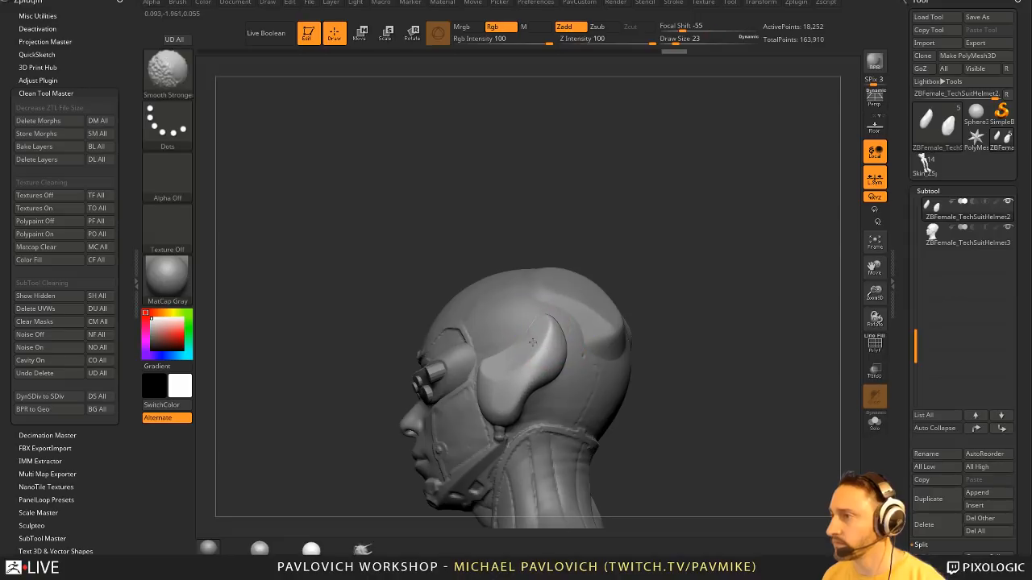
mouse_move(565, 305)
right_down()
mouse_move(752, 329)
mouse_move(706, 317)
right_up()
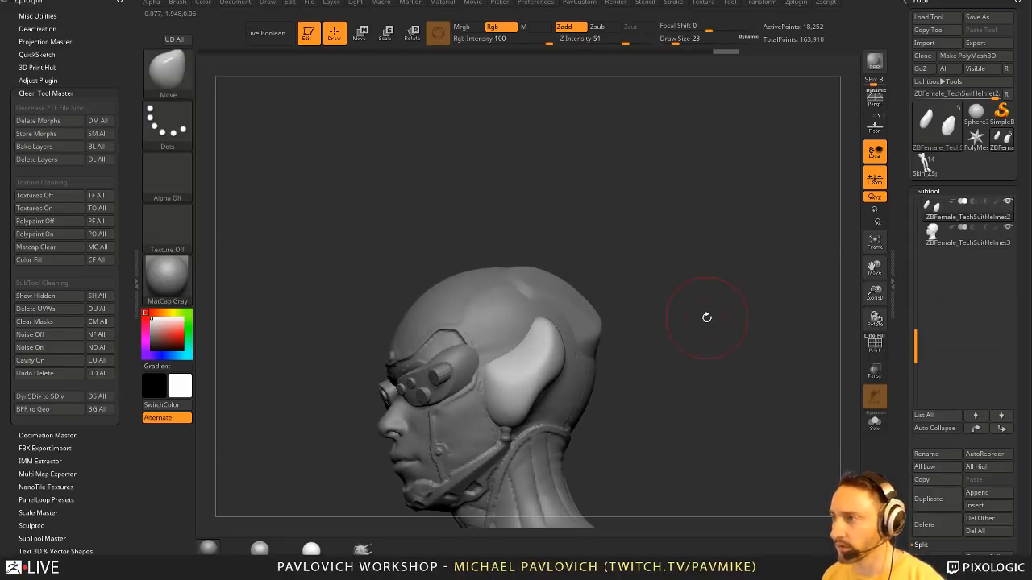
- Flatten the outer faces of the ear piece with the TrimDynamic brush at draw size 29
key(b)
key(t)
key(d)
right_drag(686, 273, 633, 307)
key(s)
drag(544, 356, 547, 354)
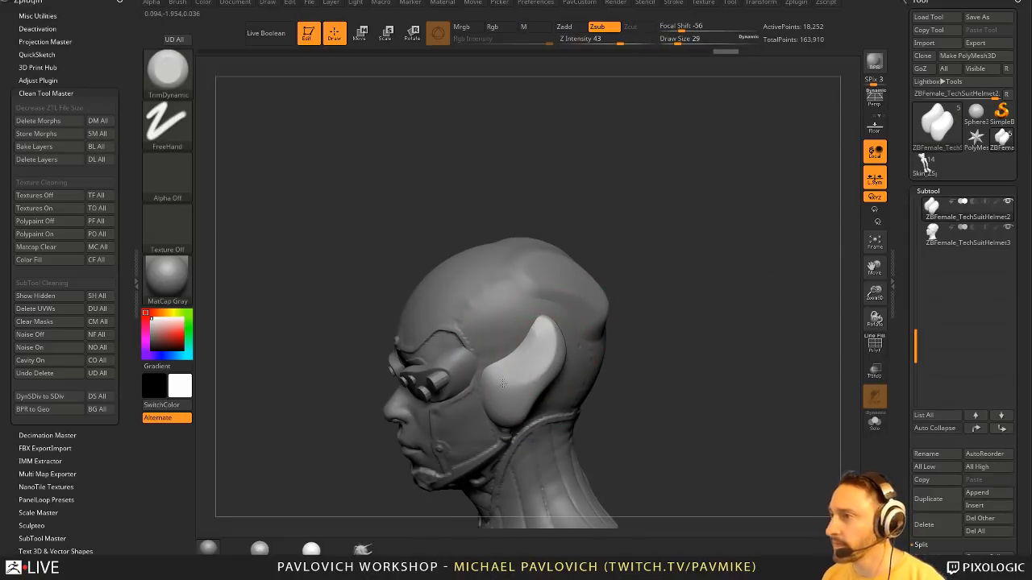
mouse_move(656, 320)
right_down()
mouse_move(637, 377)
mouse_move(673, 372)
right_up()
key(s)
drag(555, 374, 560, 373)
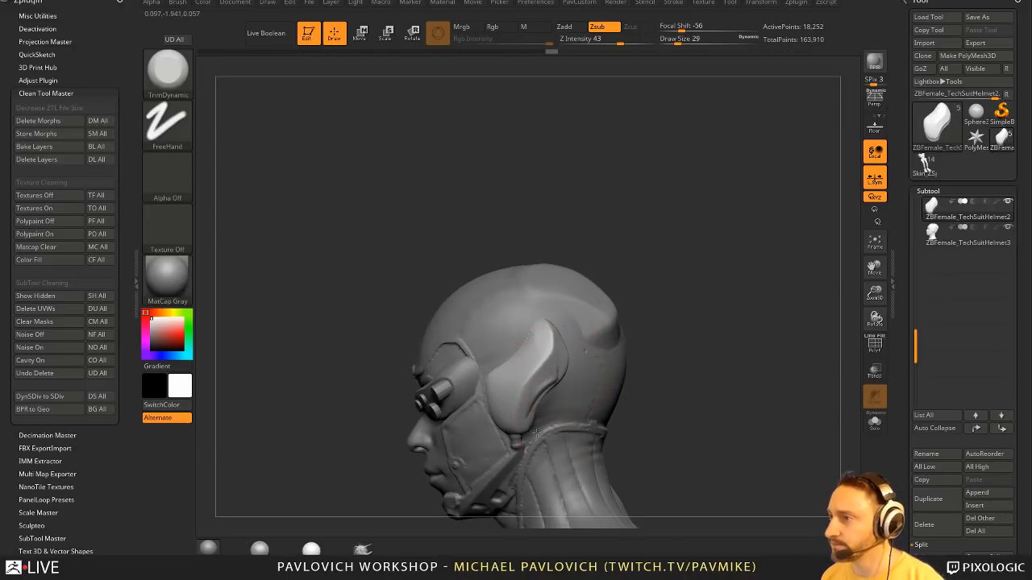
- Refine the rear and lower contour of the ear piece with the Move brush at varying draw sizes
right_drag(493, 379, 565, 387)
key(b)
key(m)
key(v)
mouse_move(553, 382)
mouse_down()
mouse_move(565, 388)
mouse_move(563, 406)
mouse_up()
key(s)
right_drag(643, 392, 564, 407)
key(s)
drag(573, 408, 576, 409)
mouse_move(738, 383)
right_down()
mouse_move(722, 364)
mouse_move(854, 302)
right_up()
right_drag(779, 335, 795, 345)
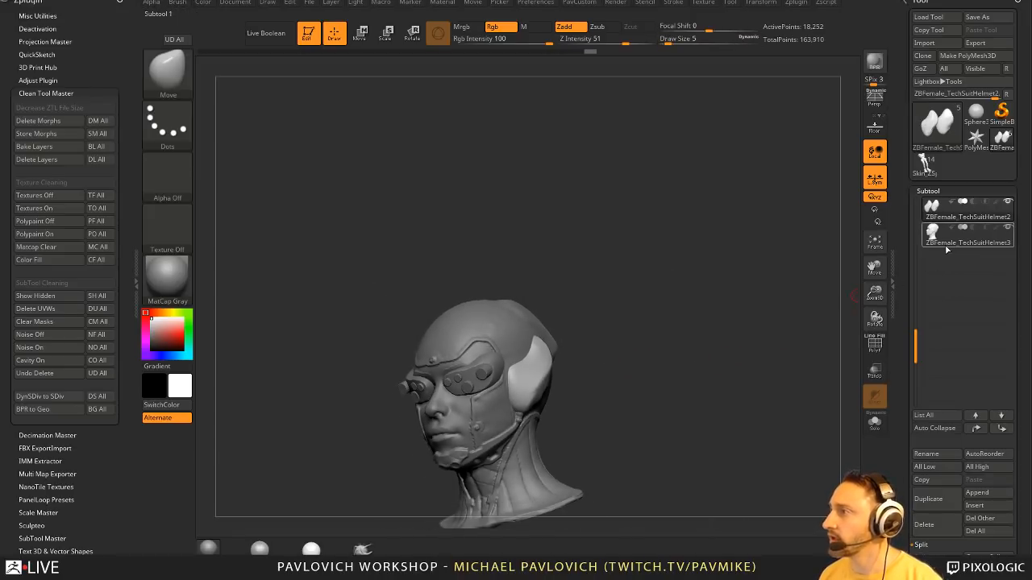
- Isolate the ear pieces to inspect their shape and bring the rest of the bust back
click(875, 422)
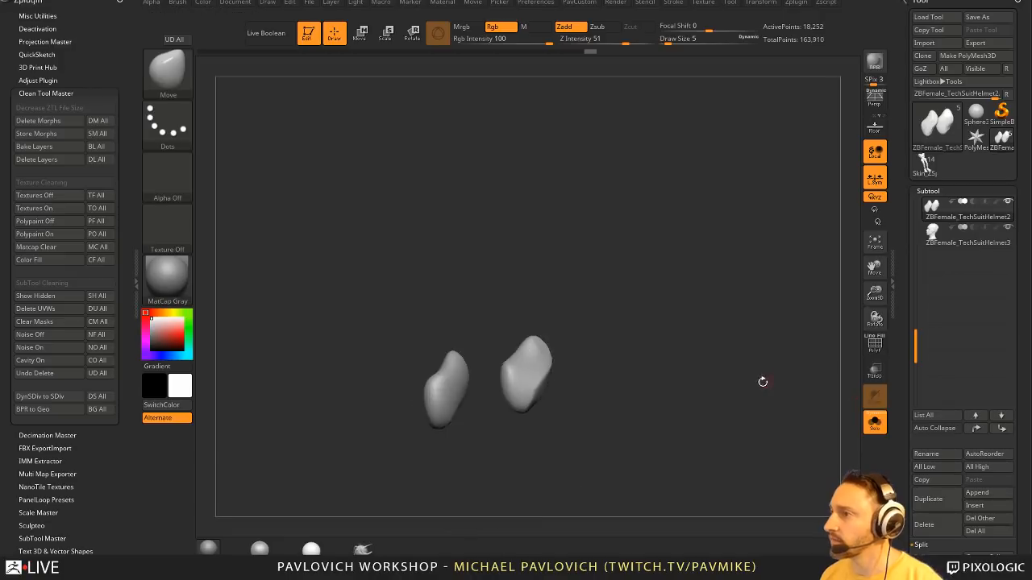
right_drag(778, 372, 789, 377)
click(874, 422)
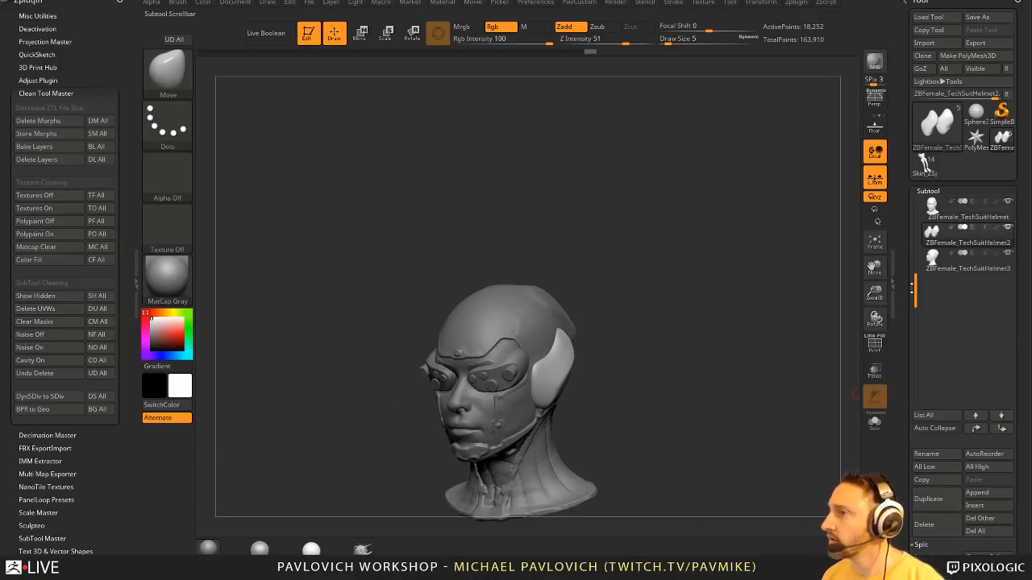
- Isolate the ZBFemale_TechSuitHelmet3 head with its polygon wireframe shown and assign it a single polygroup
right_drag(613, 315, 654, 316)
alt+click(599, 309)
click(869, 425)
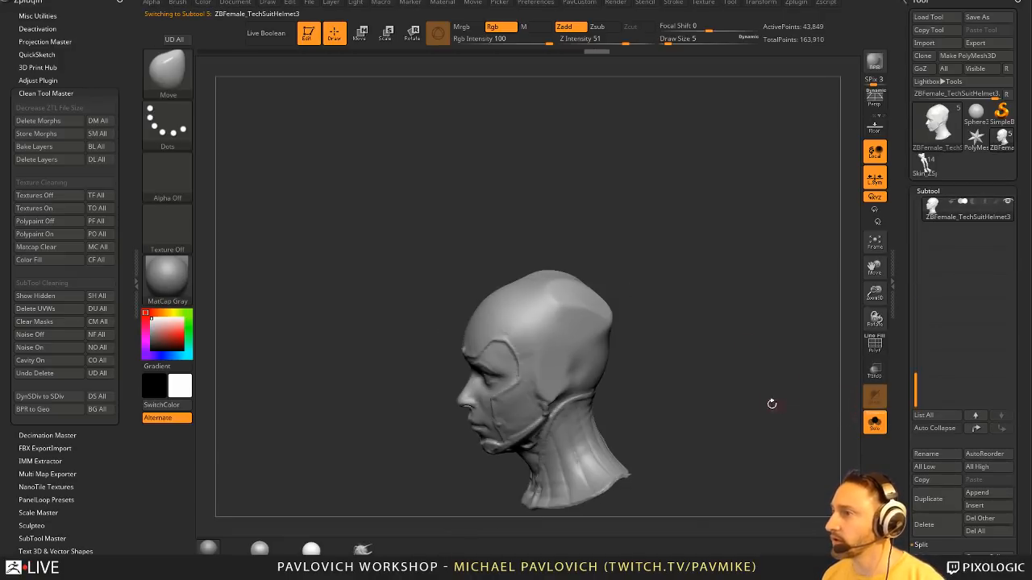
right_drag(772, 406, 806, 387)
key(space)
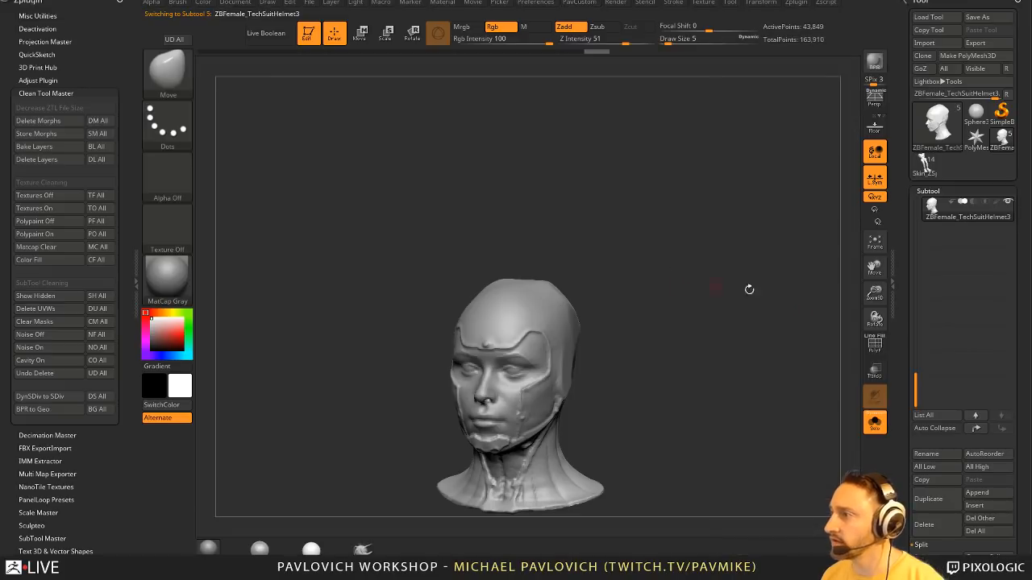
click(875, 346)
right_drag(778, 331, 784, 325)
key(ctrl+w)
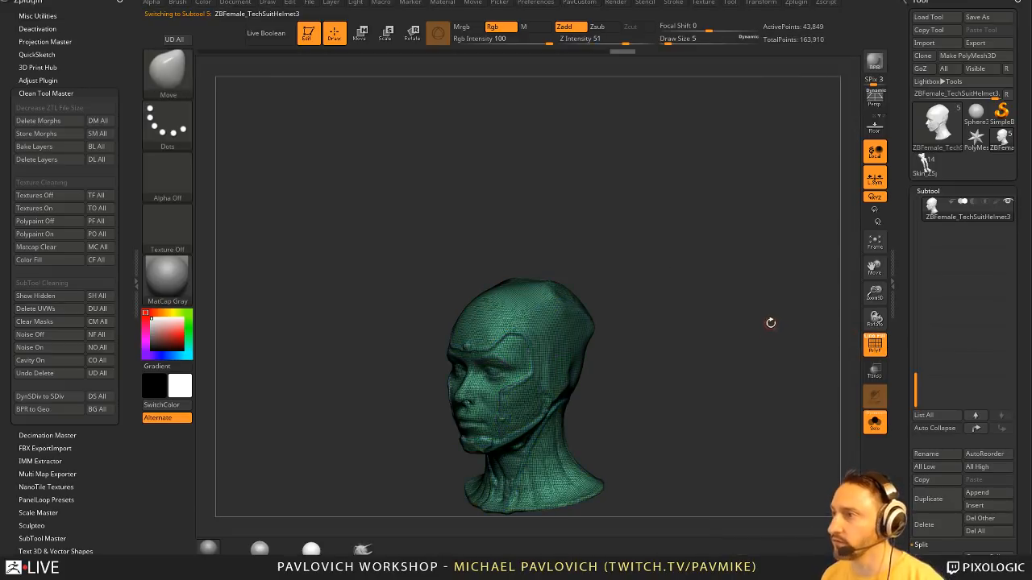
- Try polishing the isolated head repeatedly with Polish By Features, toggling its mode option
key(space)
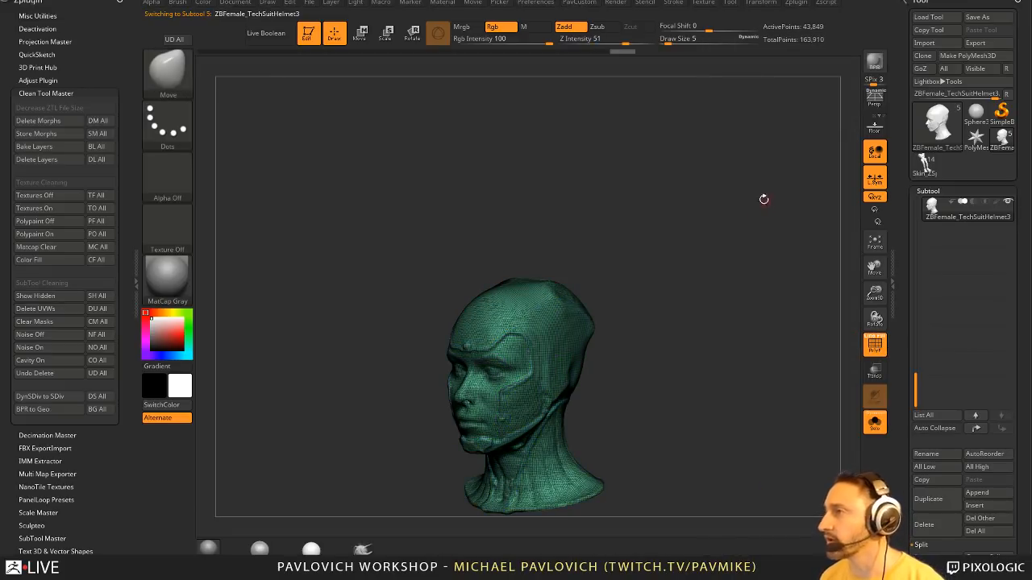
key(space)
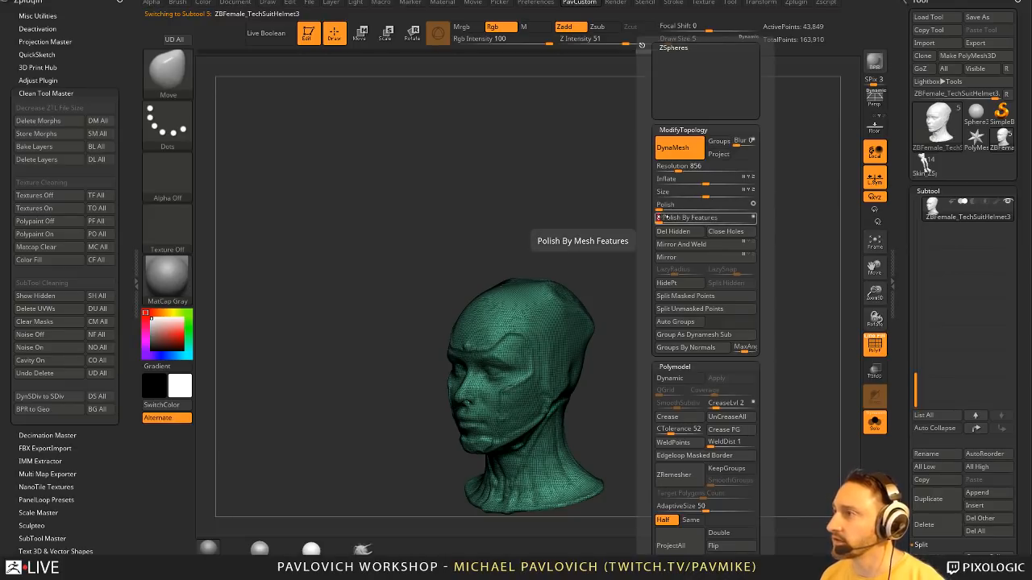
click(659, 218)
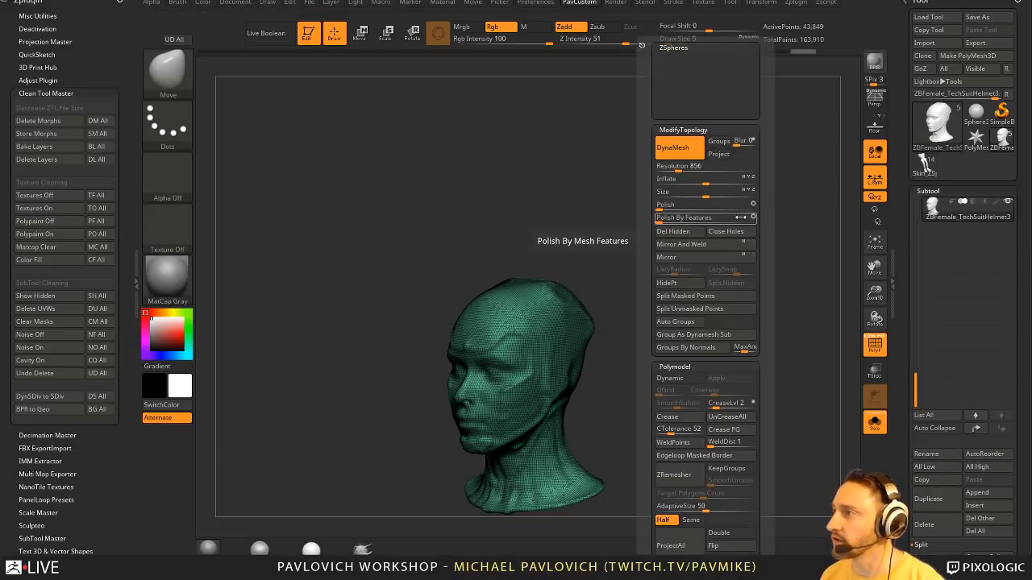
click(662, 219)
click(663, 219)
click(662, 220)
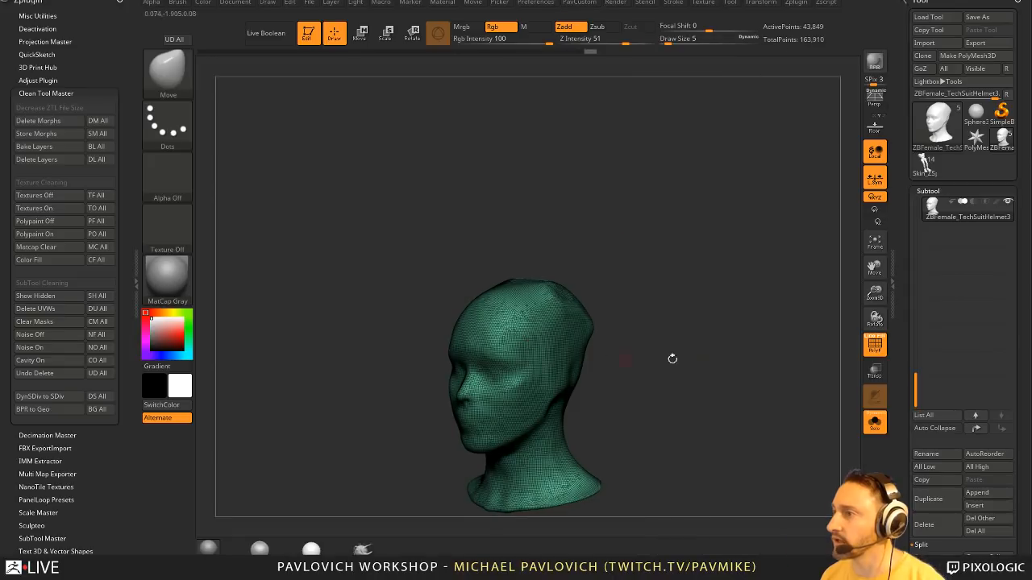
- Undo the polish on the head and display all subtools again without the polygon wireframe
click(872, 431)
drag(786, 387, 743, 320)
click(871, 347)
key(2)
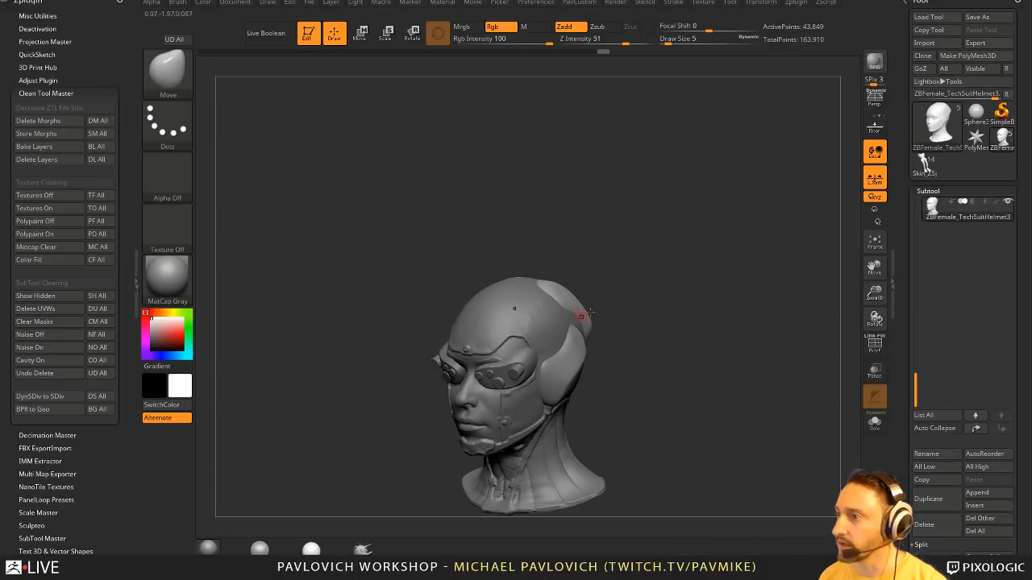
drag(698, 250, 727, 290)
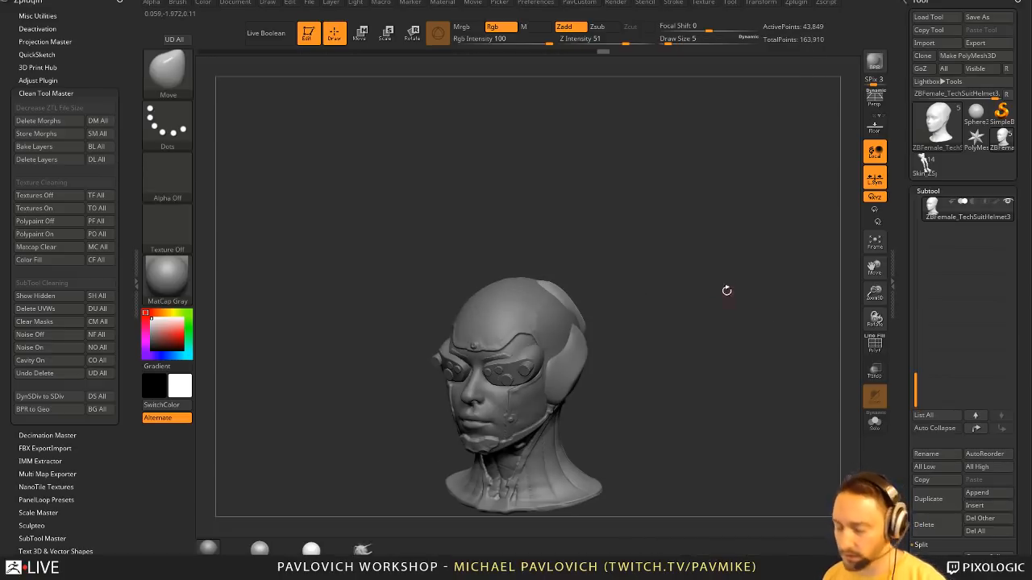
- Open the HardSurface brush folder in LightBox
key(comma)
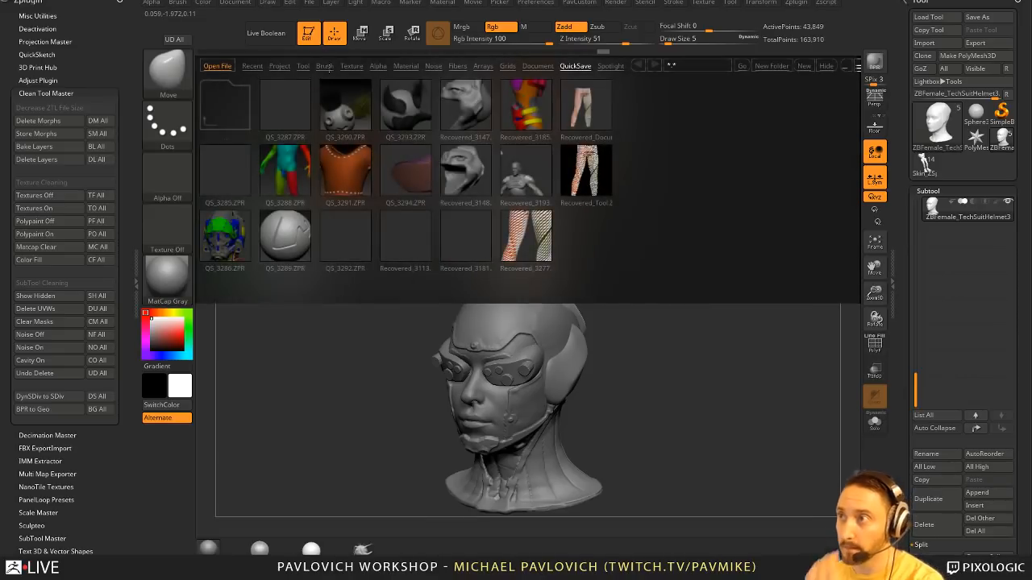
click(324, 67)
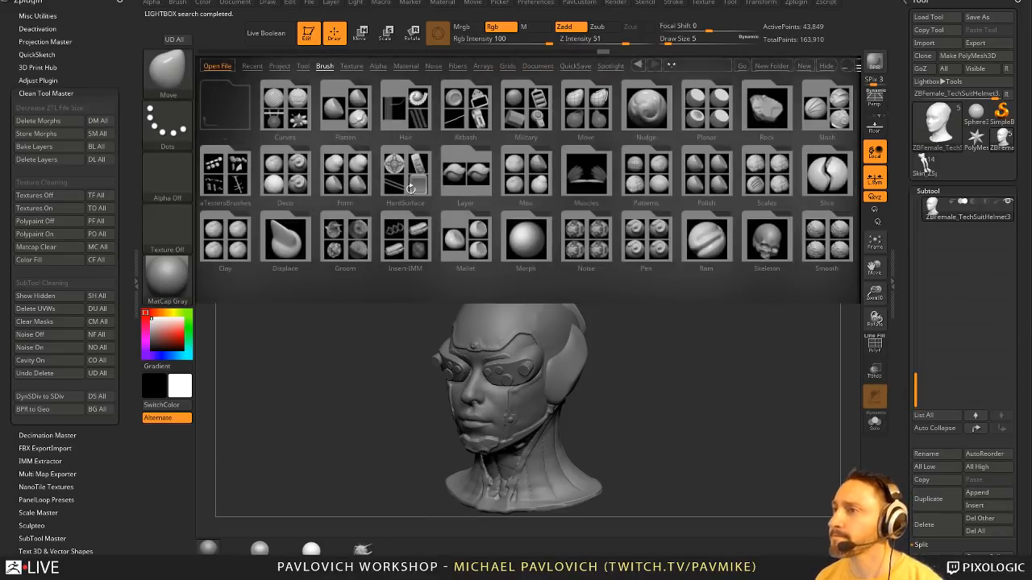
click(411, 188)
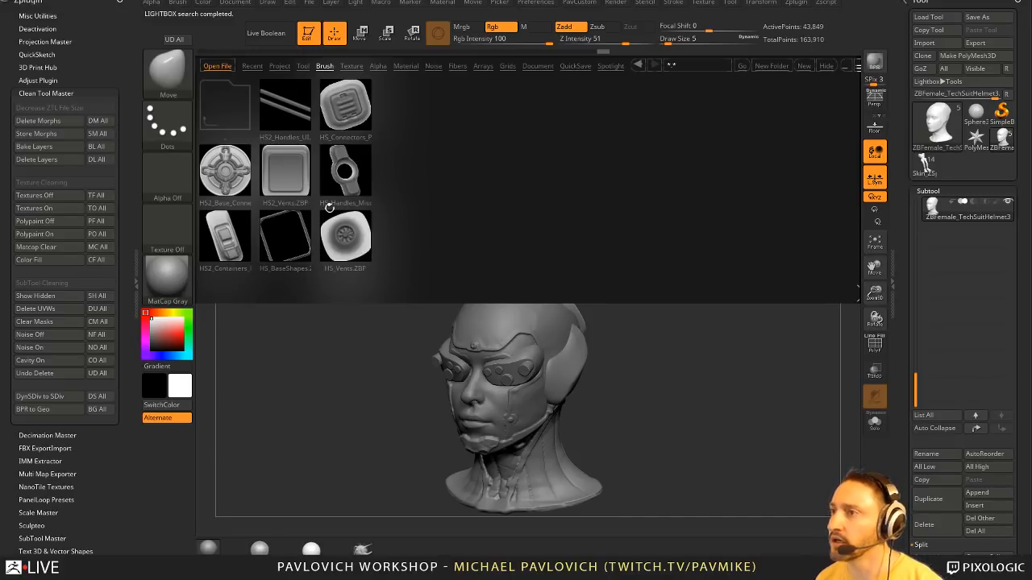
- Load the HS_BaseShapes brush from the HardSurface brush folder and set its draw size to 46
double_click(315, 238)
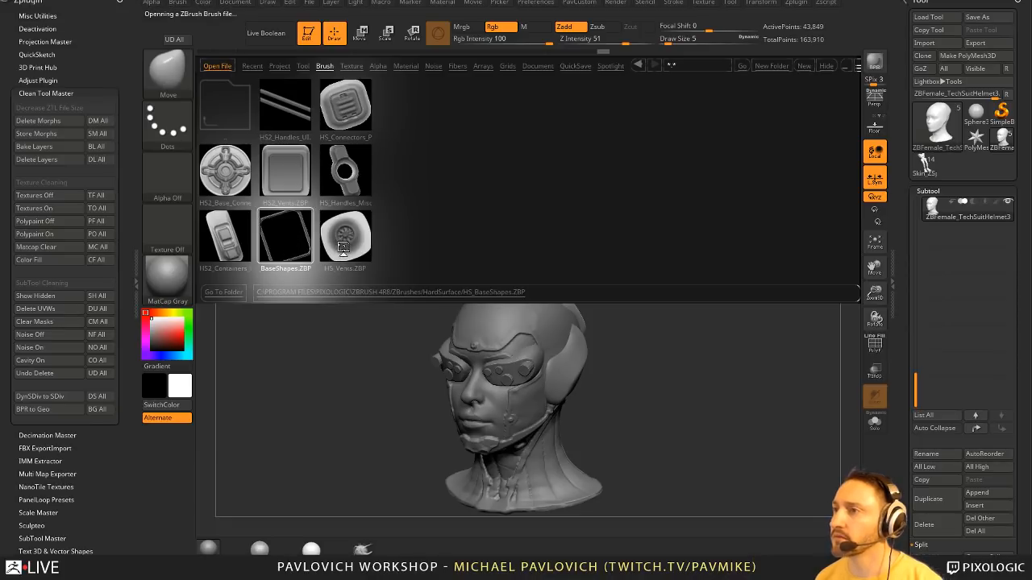
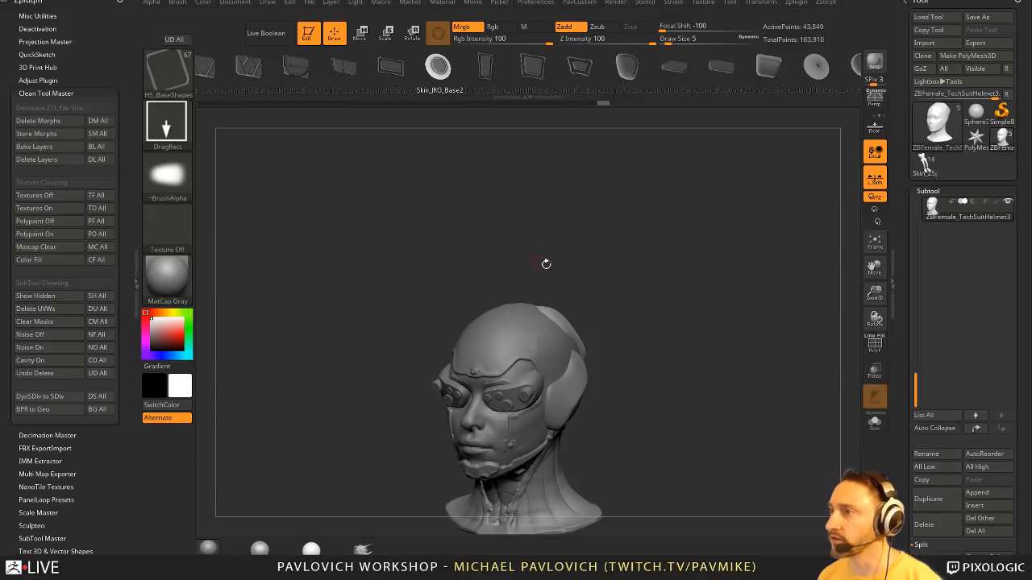
drag(655, 342, 604, 315)
key(s)
key(s)
mouse_move(553, 341)
mouse_down()
mouse_move(569, 340)
mouse_move(531, 324)
mouse_move(563, 345)
mouse_up()
key(s)
- Try stamping the round ring shape onto the upper side of the helmet at Z Intensity 100
key(ctrl+z)
drag(538, 307, 554, 343)
drag(624, 346, 622, 314)
key(ctrl+z)
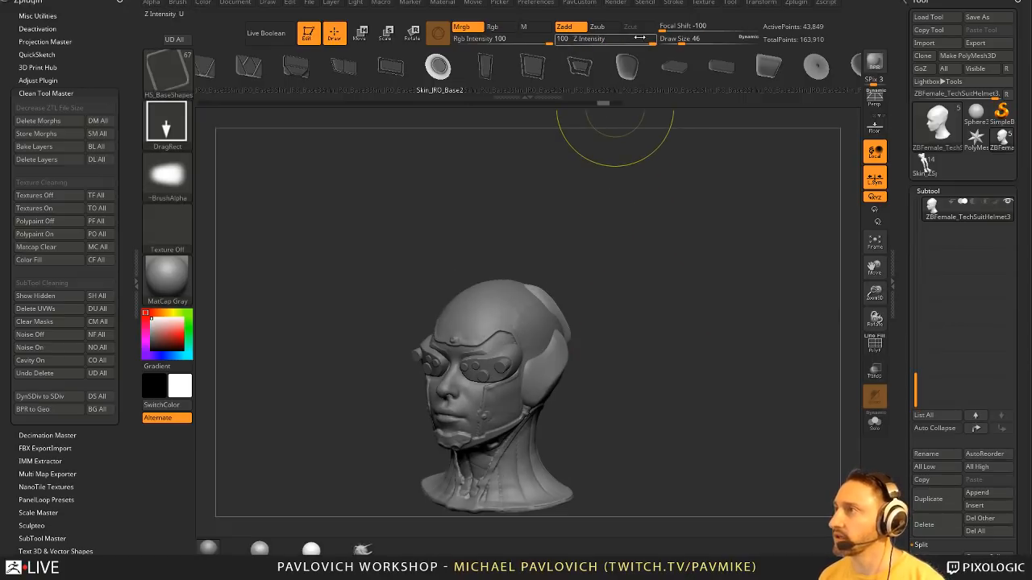
- Lower the Z Intensity to 58 and stamp the round ring shape onto the upper side of the helmet
drag(639, 38, 615, 38)
drag(594, 246, 528, 317)
drag(543, 358, 550, 373)
drag(605, 315, 592, 314)
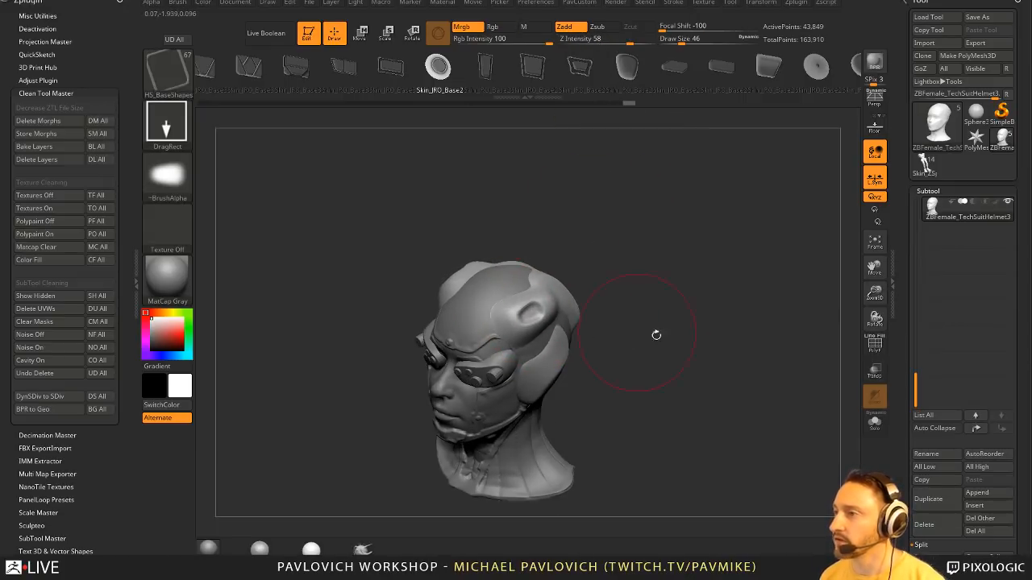
drag(657, 336, 684, 339)
key(ctrl+z)
drag(529, 310, 516, 292)
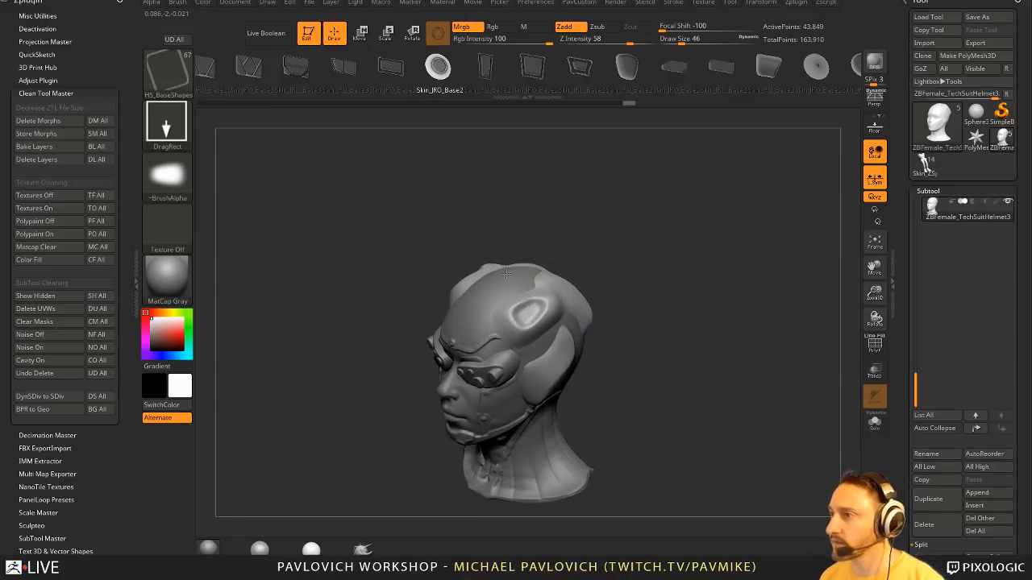
- Try other base shapes on the back of the helmet and stamp the tapered panel shape there and on the forehead
mouse_move(674, 298)
mouse_down()
mouse_move(709, 242)
mouse_move(669, 274)
mouse_move(693, 281)
mouse_move(670, 284)
mouse_up()
click(586, 71)
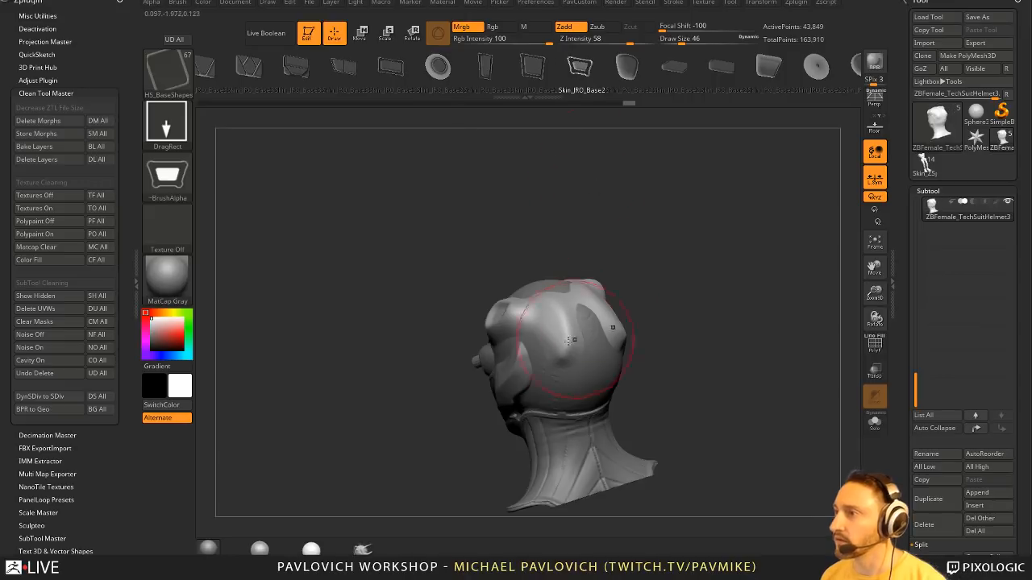
key(ctrl+z)
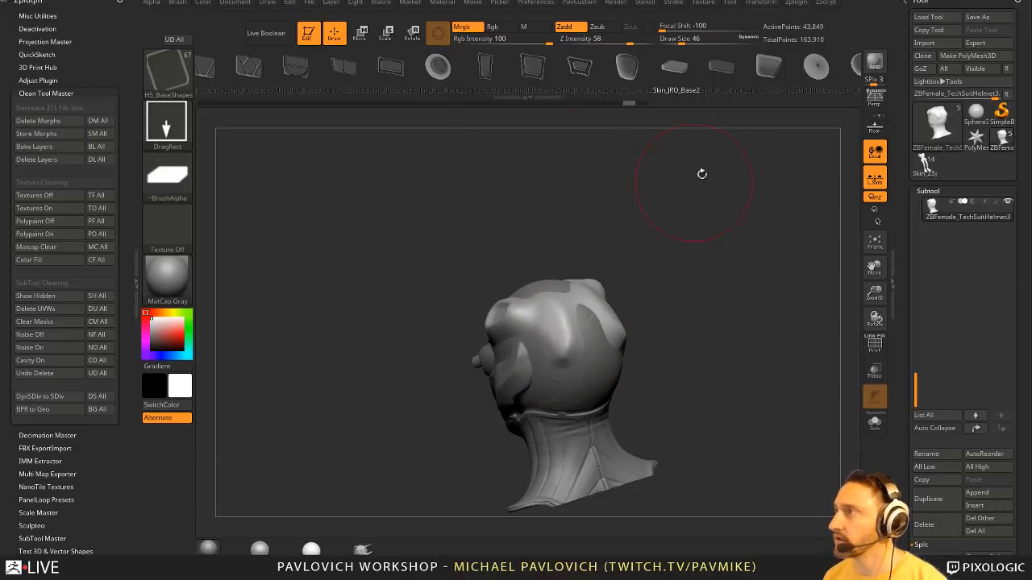
click(768, 66)
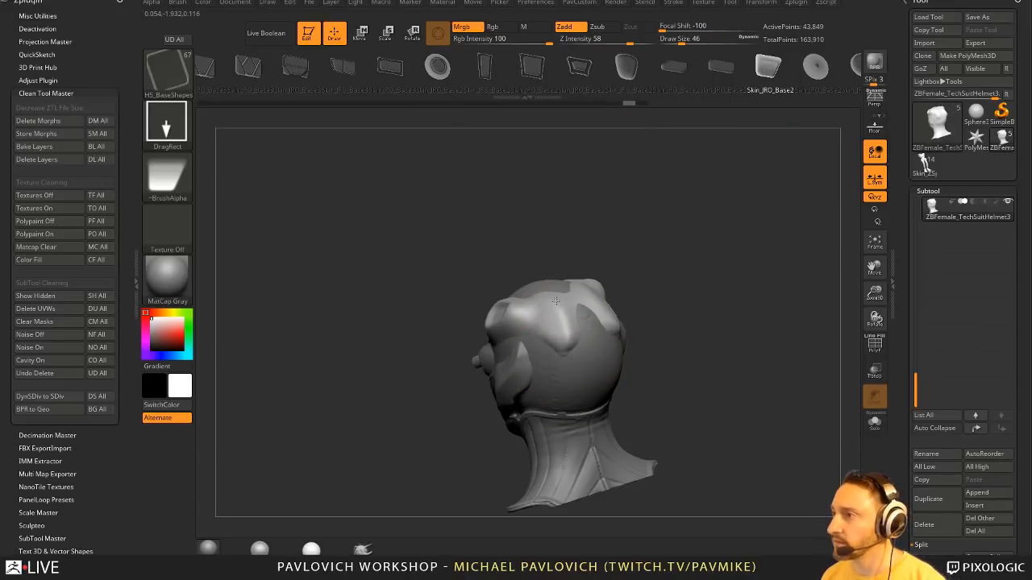
mouse_move(705, 323)
mouse_down()
mouse_move(717, 303)
mouse_move(548, 321)
mouse_up()
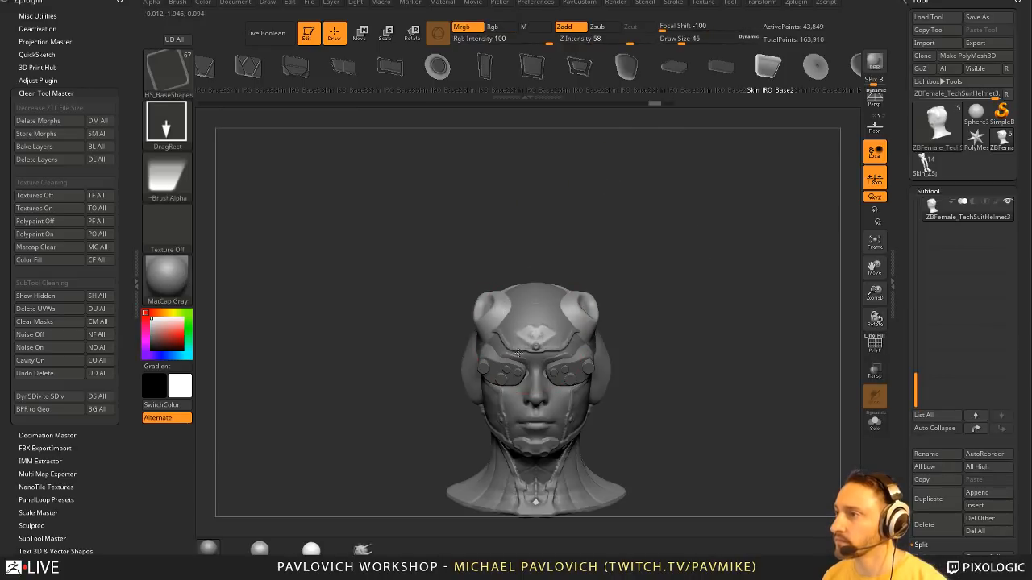
mouse_move(536, 340)
mouse_down()
mouse_move(484, 302)
mouse_move(477, 322)
mouse_move(492, 379)
mouse_move(481, 363)
mouse_move(481, 382)
mouse_up()
drag(634, 411, 556, 375)
- Switch to the Standard brush and move the goggles and their lens-knob subtool to the start of the subtool list, goggles first
key(b)
key(s)
key(t)
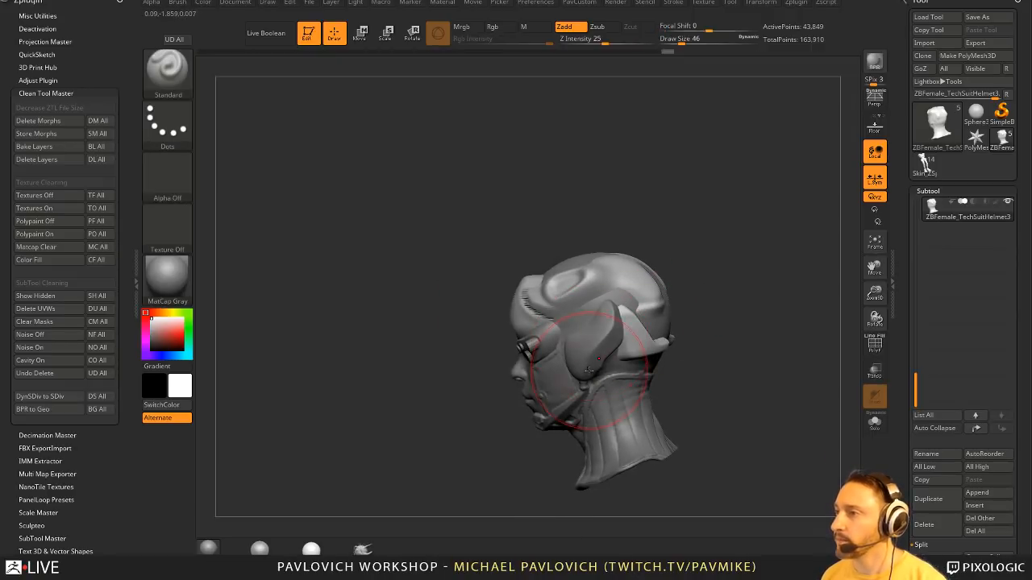
alt+click(557, 333)
mouse_move(695, 329)
shift+mouse_down()
mouse_move(760, 320)
mouse_move(696, 353)
mouse_move(680, 339)
mouse_move(698, 334)
shift+mouse_up()
shift+click(975, 429)
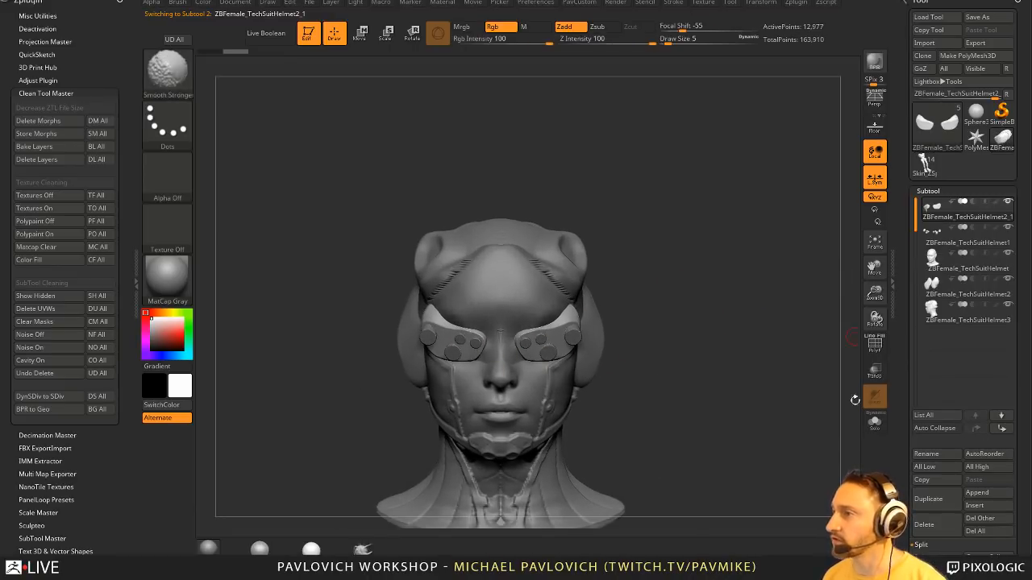
alt+click(549, 353)
shift+click(982, 428)
click(1002, 428)
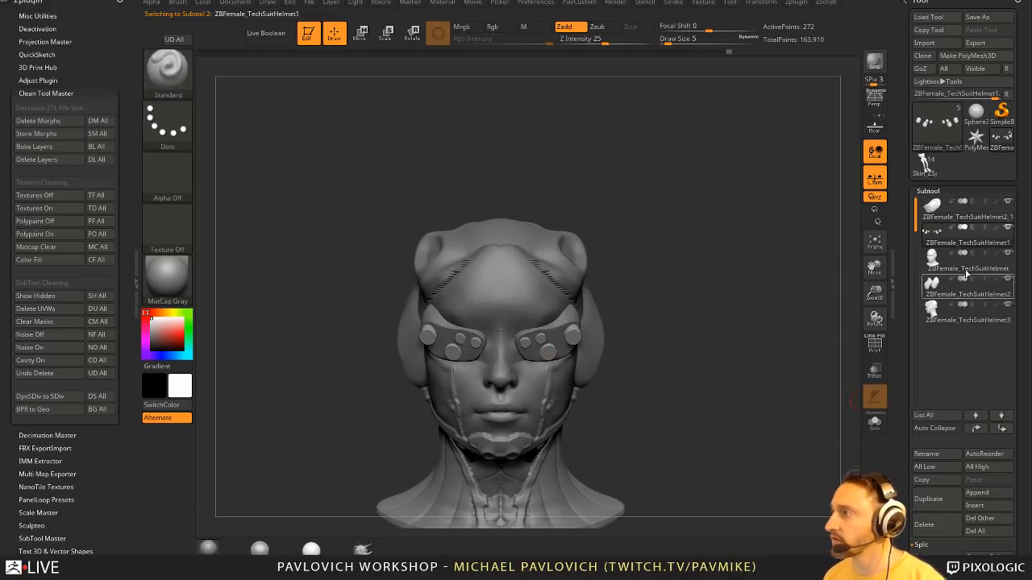
- Merge the goggles with the lens-knob subtool below and remesh the result with DynaMesh
click(959, 211)
key(ctrl+m)
ctrl+drag(769, 323, 766, 343)
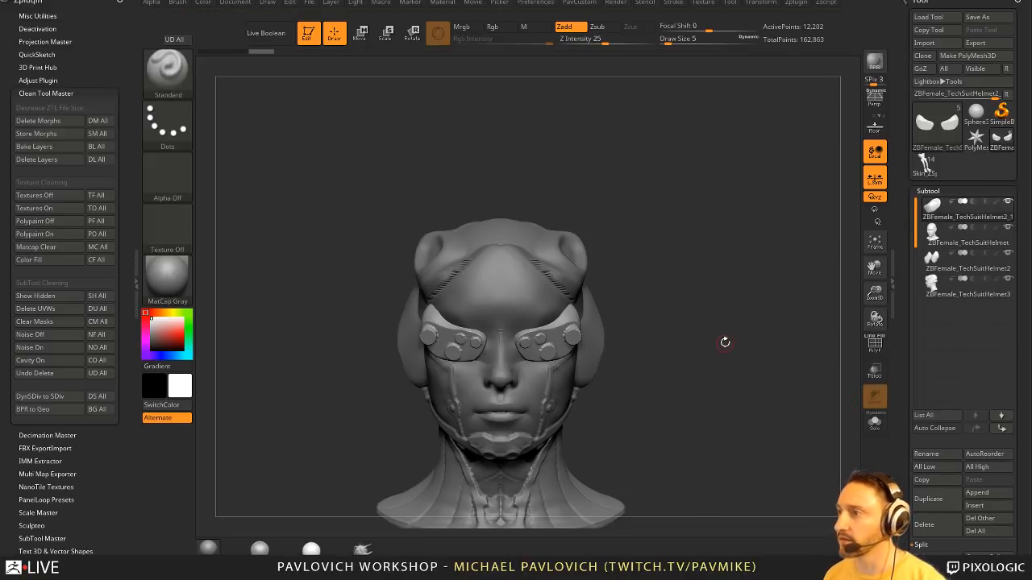
- Build up the surface of the goggles around the lens knobs using the Standard brush at draw size 25
right_drag(723, 341, 713, 310)
key(])
key(])
key(])
right_drag(556, 350, 524, 343)
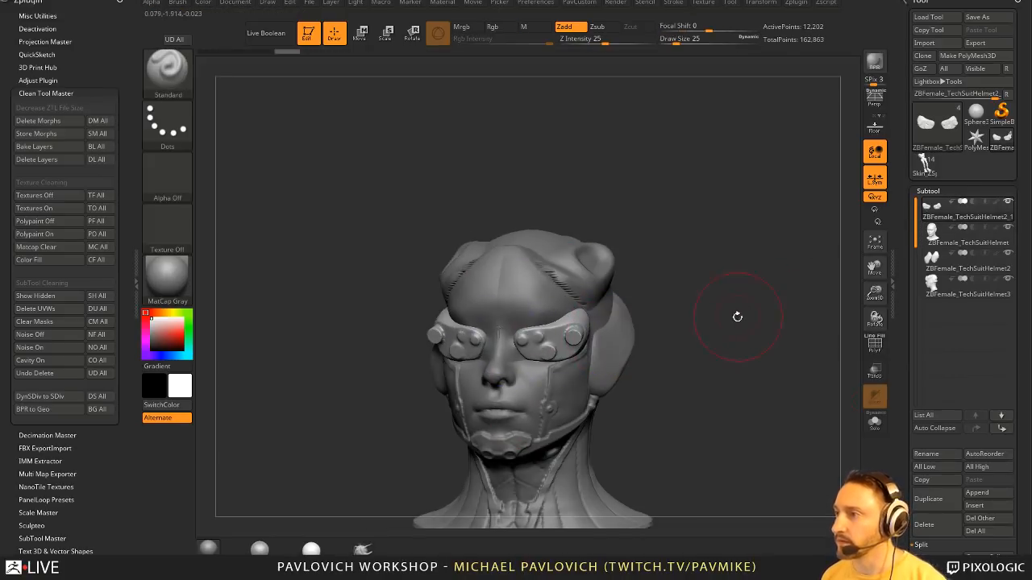
right_drag(736, 315, 640, 323)
mouse_move(709, 329)
right_down()
mouse_move(691, 322)
mouse_move(742, 322)
right_up()
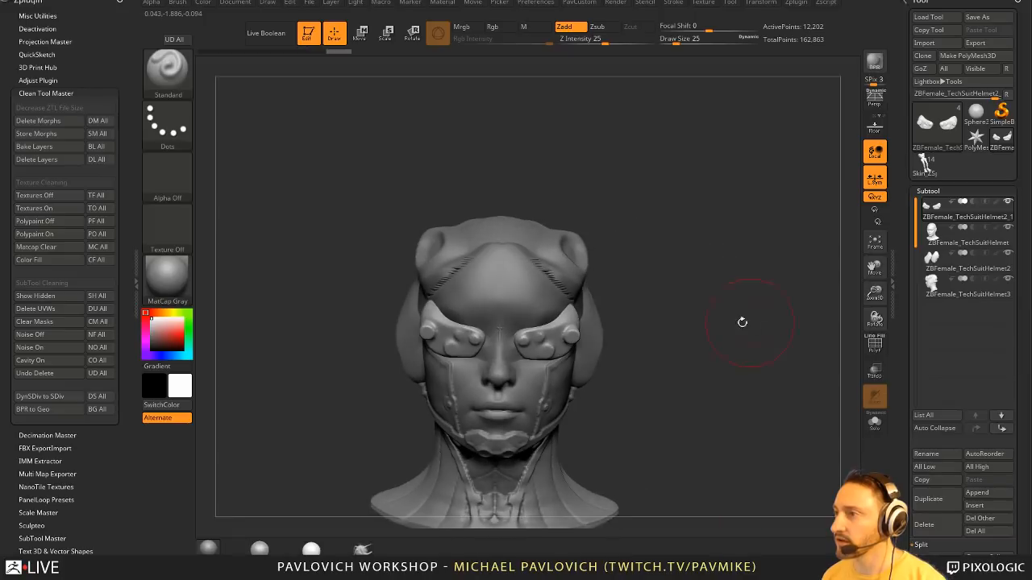
- Carve recessed centres into the goggles' lens knobs using the Clay brush with Rgb off and a draw size of 4
key(s)
drag(741, 328, 706, 329)
key(b)
key(c)
key(l)
mouse_move(718, 304)
ctrl+right_down()
mouse_move(746, 341)
mouse_move(738, 299)
ctrl+right_up()
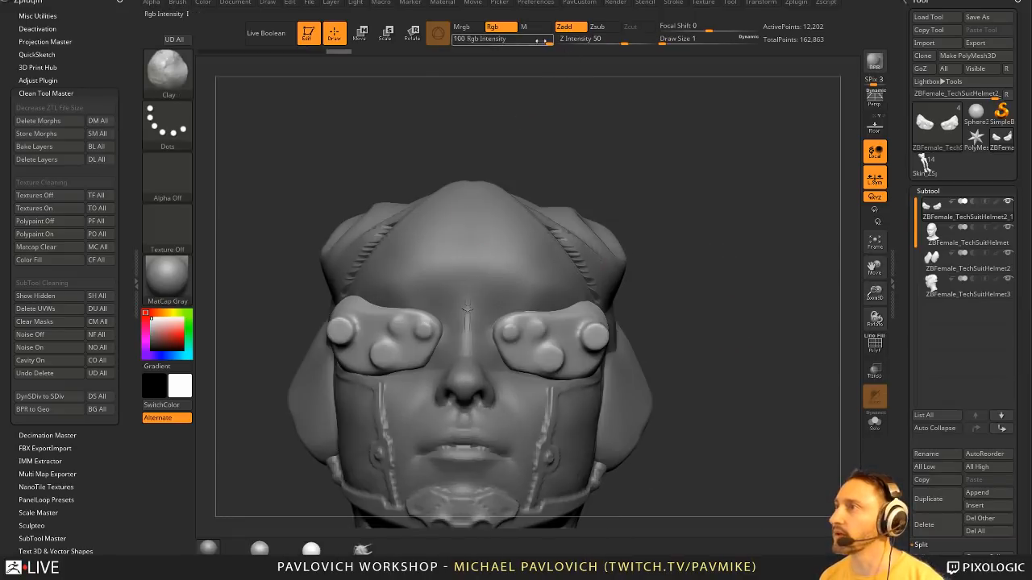
click(502, 27)
key(s)
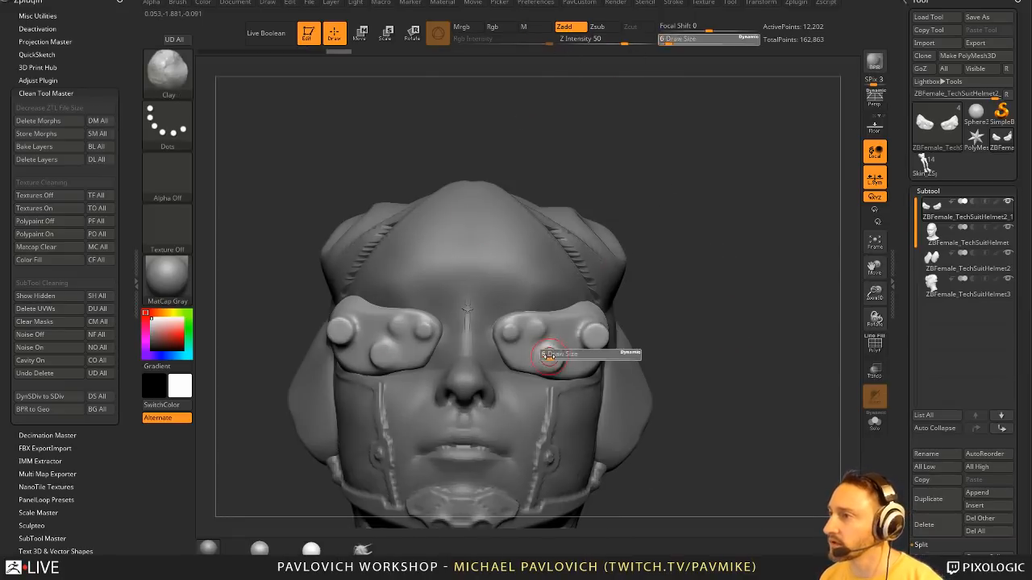
drag(541, 350, 548, 358)
click(548, 358)
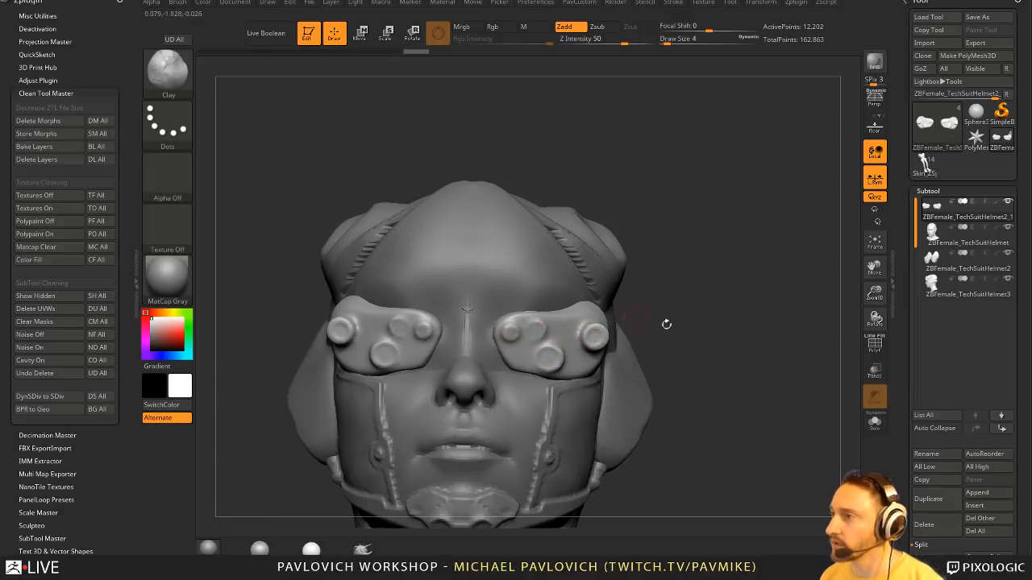
- Select the helmet shell and remesh it with DynaMesh
drag(667, 324, 650, 318)
alt+click(516, 288)
ctrl+drag(678, 284, 685, 311)
- Stamp the tapered Skin_JRO_Base22 shape of the HS_BaseShapes brush onto the goggles, undoing the first attempt
alt+click(565, 323)
key(b)
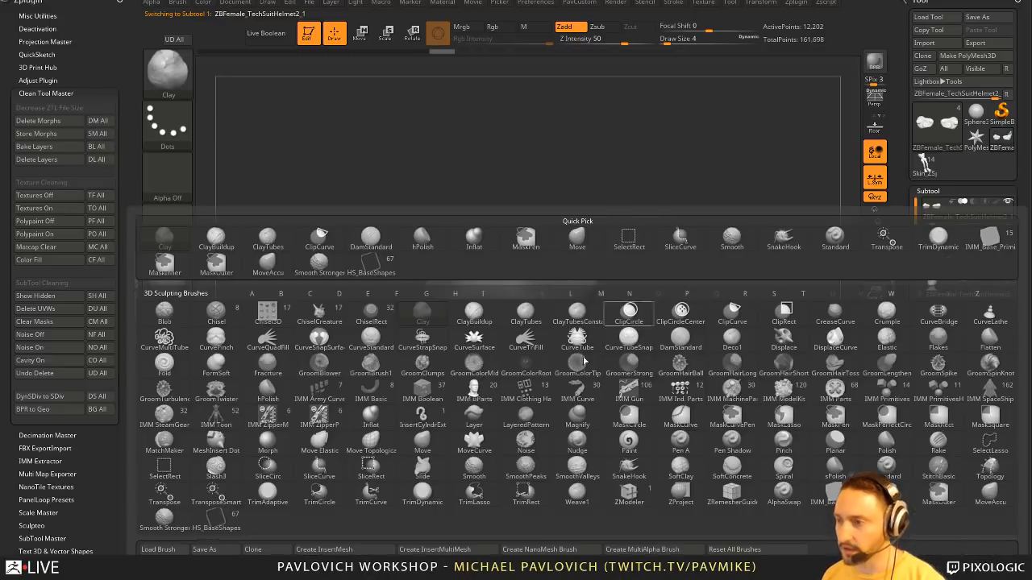
click(216, 517)
key(m)
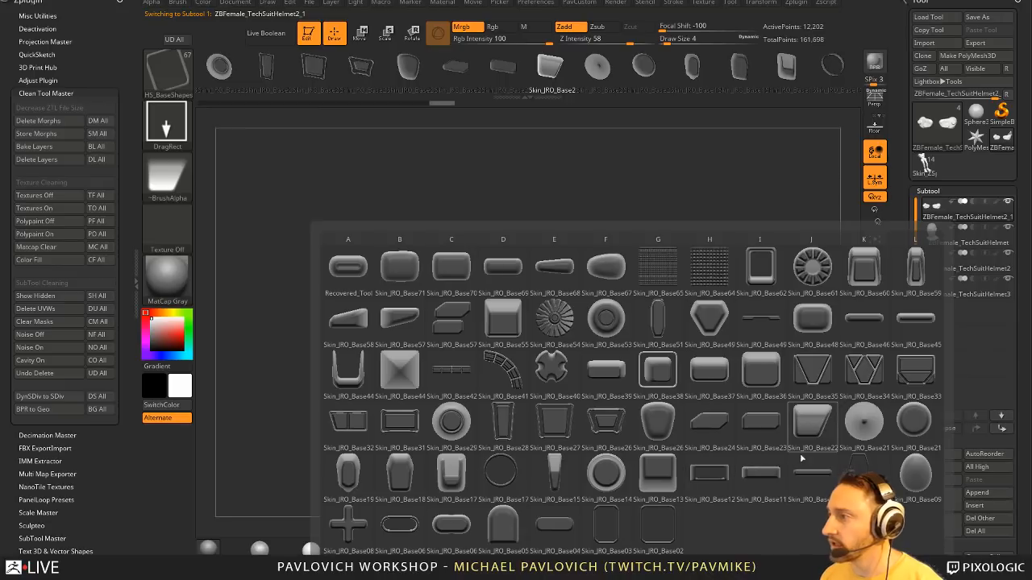
click(810, 429)
drag(550, 363, 561, 360)
drag(667, 361, 637, 359)
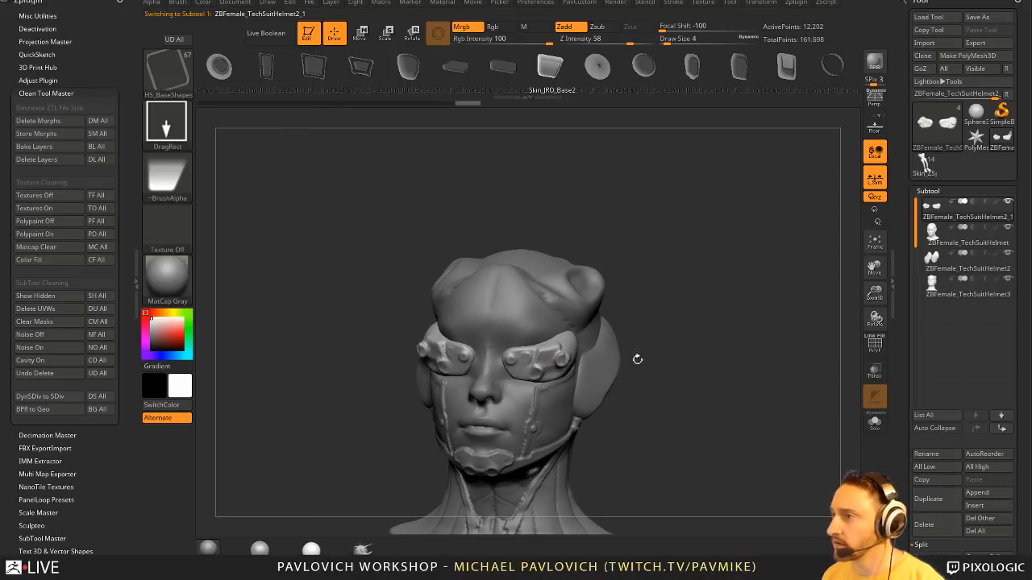
key(ctrl+z)
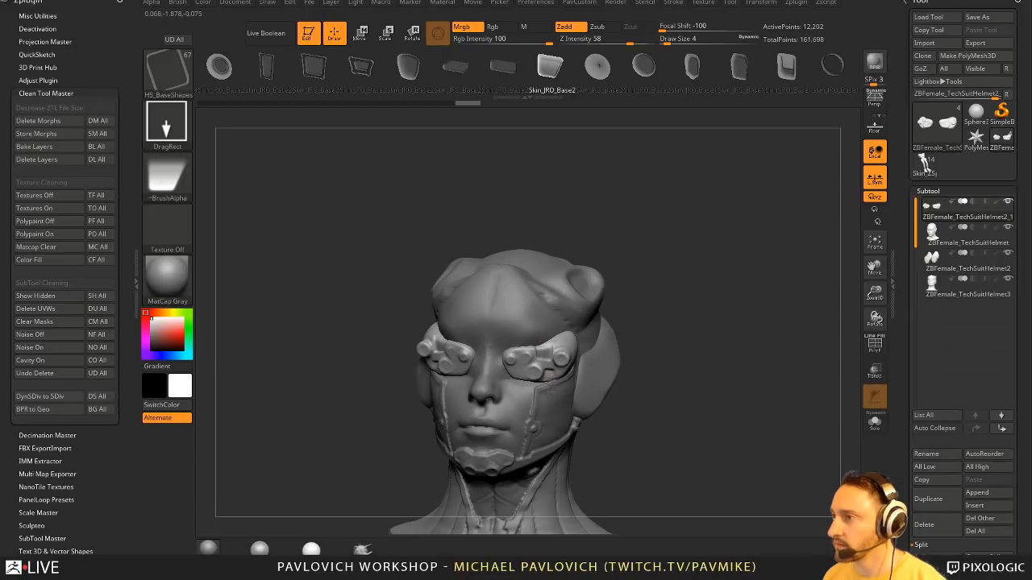
drag(661, 348, 606, 353)
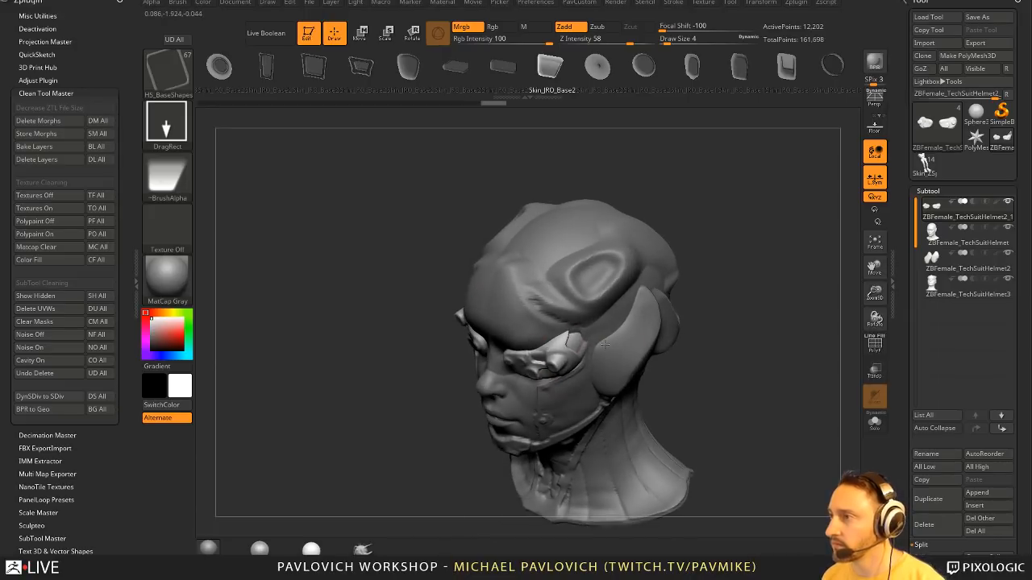
drag(740, 337, 640, 332)
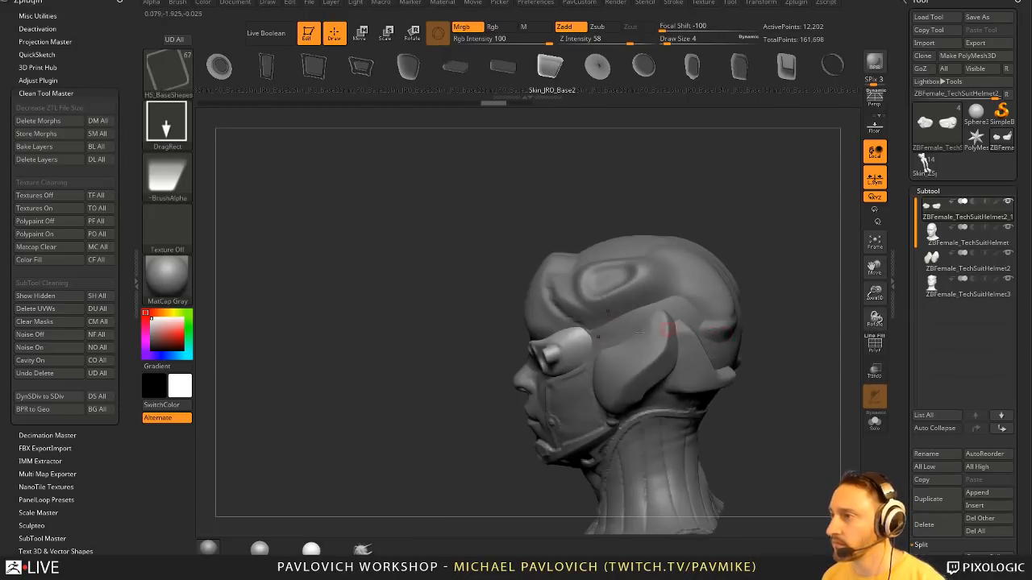
mouse_move(790, 323)
mouse_down()
mouse_move(795, 311)
mouse_move(806, 318)
mouse_up()
- Select the ear covers and stamp the tapered panel shape onto their outer surfaces
alt+click(606, 347)
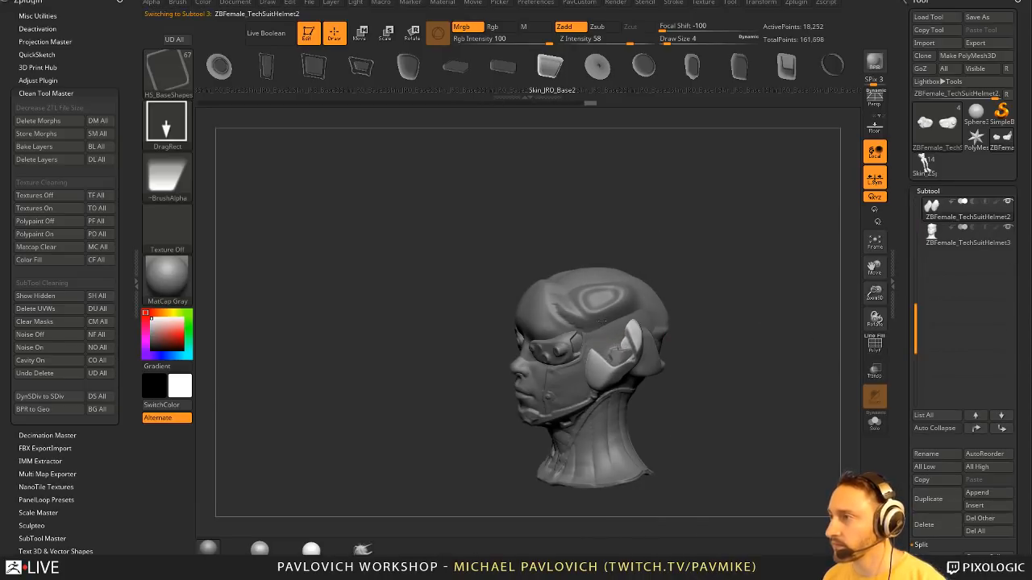
drag(638, 322, 614, 363)
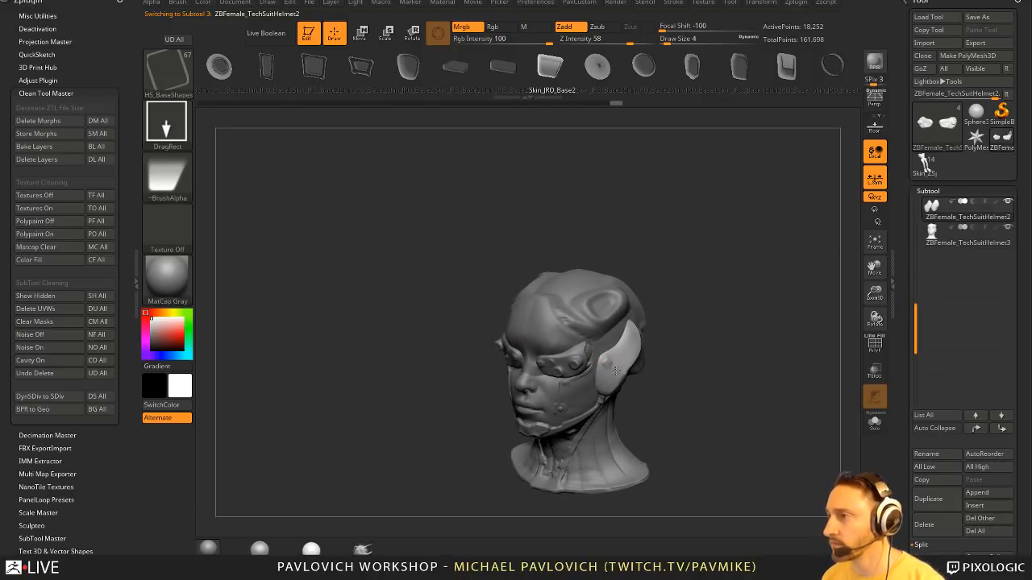
drag(723, 364, 650, 347)
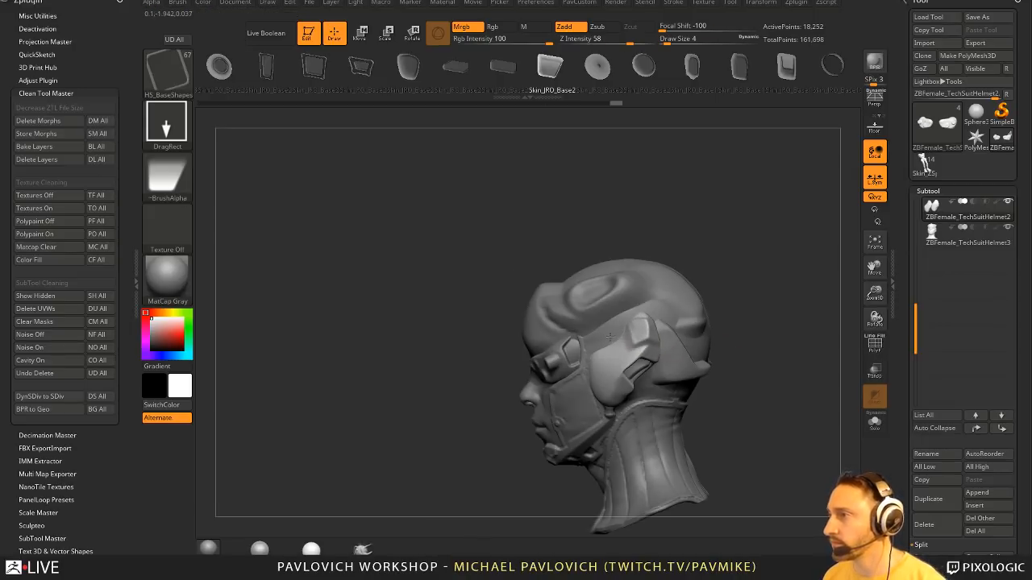
mouse_move(730, 326)
mouse_down()
mouse_move(641, 359)
mouse_move(693, 339)
mouse_move(729, 299)
mouse_move(718, 317)
mouse_move(663, 328)
mouse_move(682, 332)
mouse_up()
- Set the draw size to 35 and switch to the Move brush
key(s)
drag(676, 338, 640, 362)
key(s)
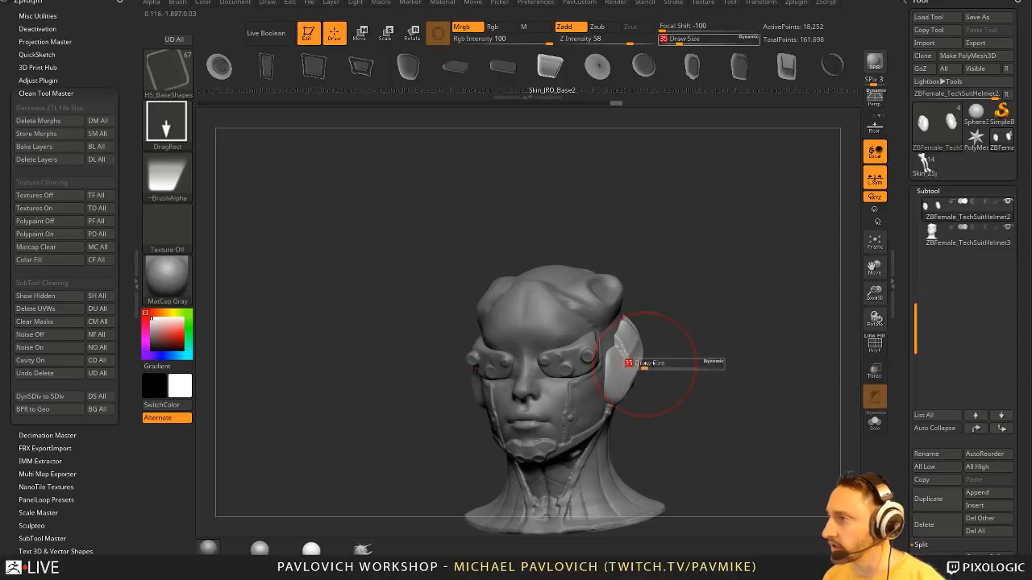
key(b)
key(m)
key(v)
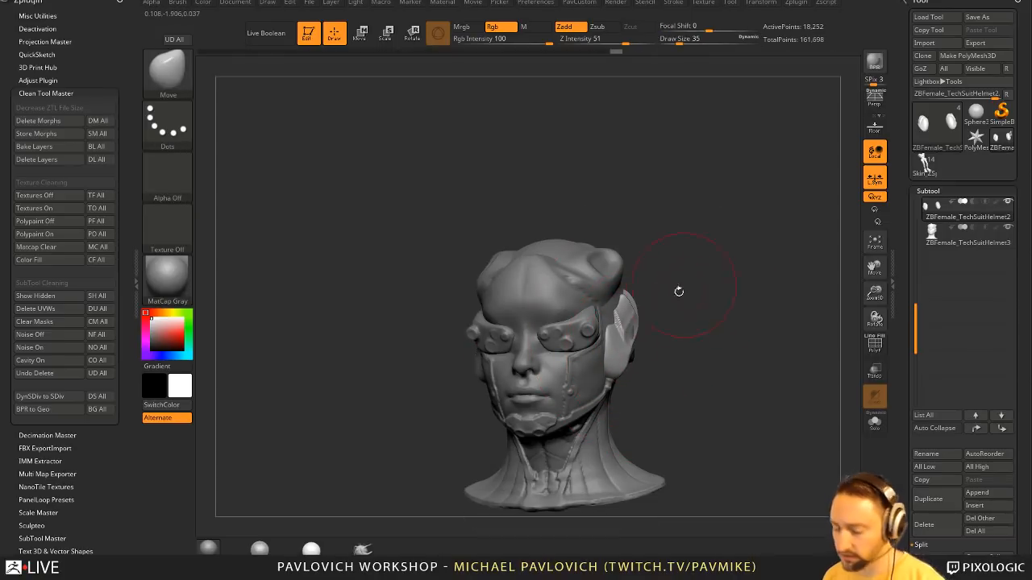
- Load the commander_wea insert-mesh brush from the Military folder of the brush library
key(comma)
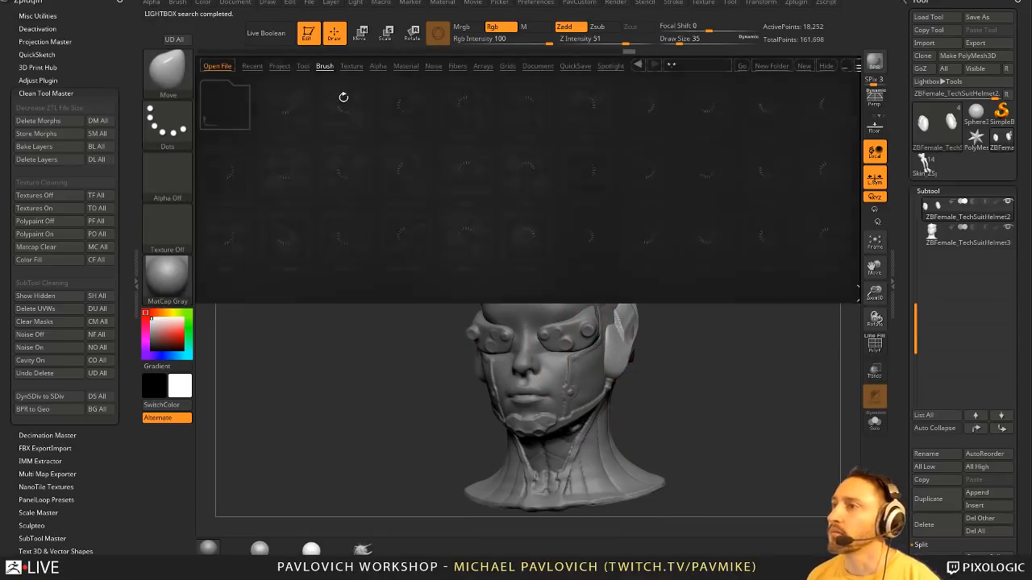
double_click(409, 175)
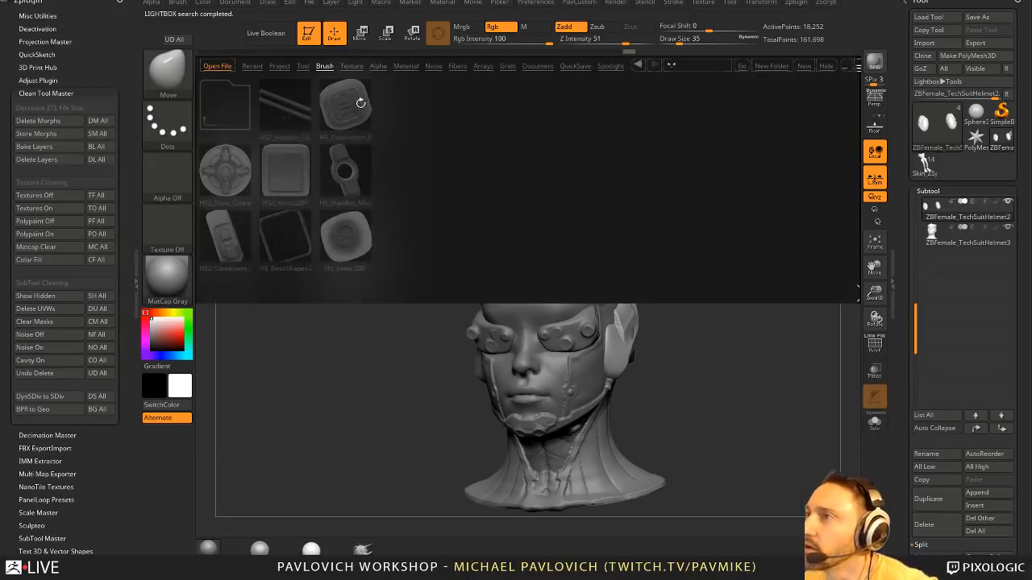
click(324, 67)
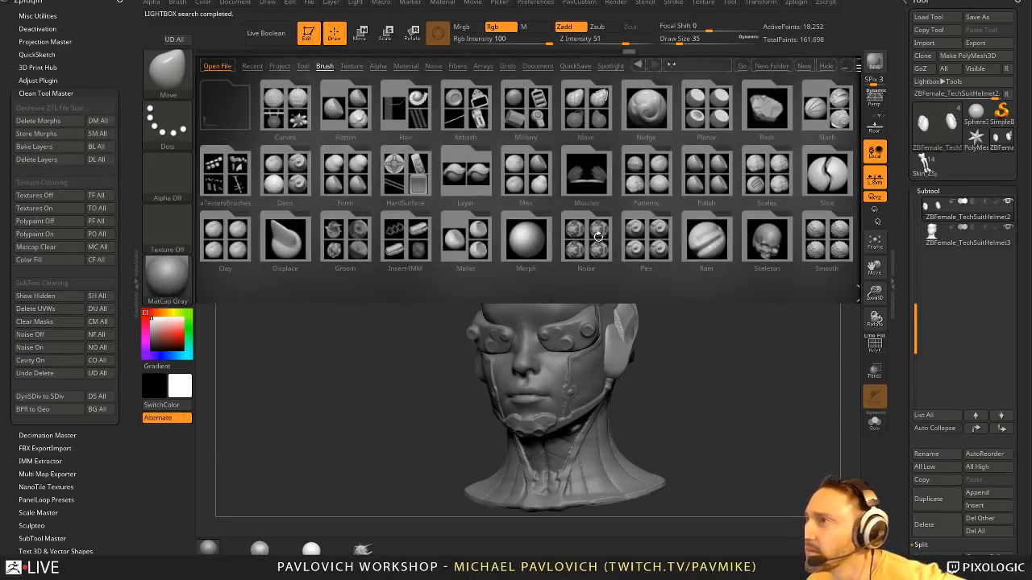
double_click(524, 129)
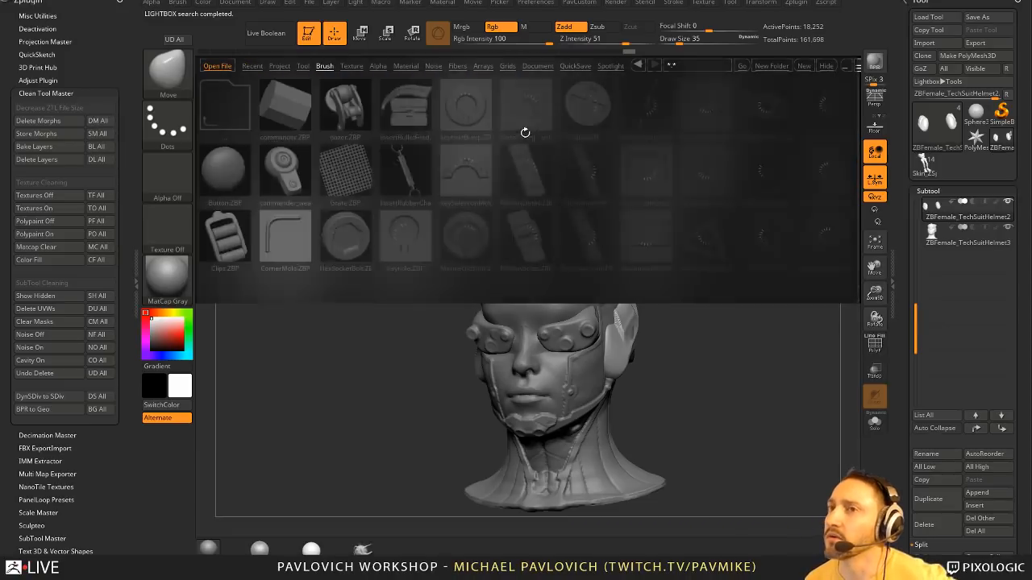
double_click(297, 173)
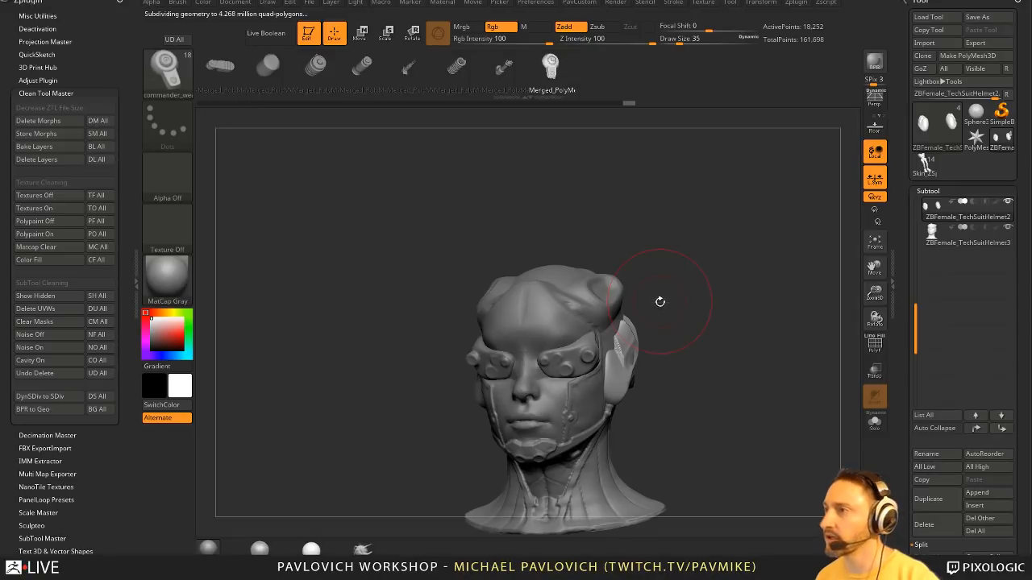
- Choose the three-armed disc part of the insert-mesh brush and make the helmet shell the active subtool
key(m)
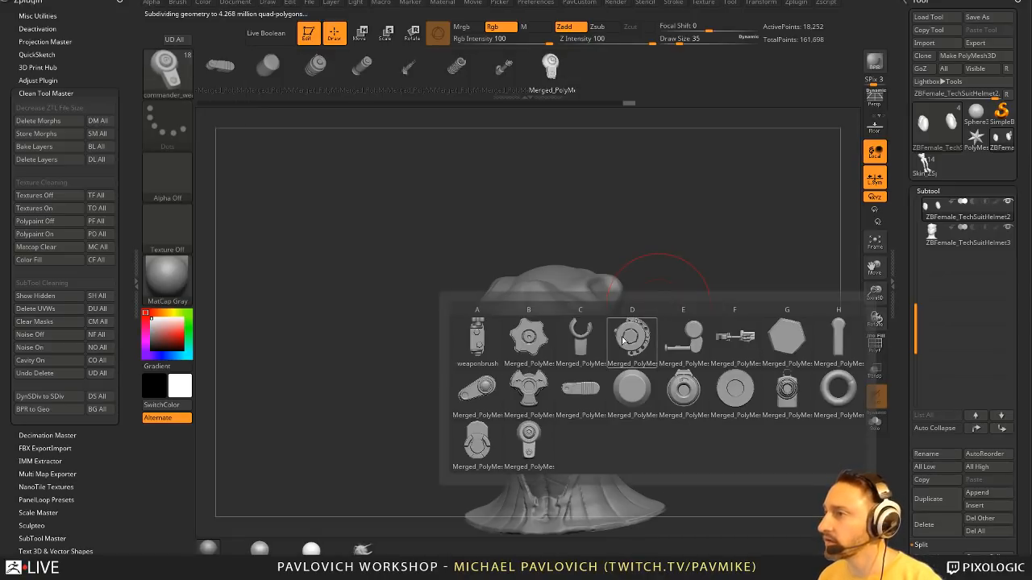
click(528, 395)
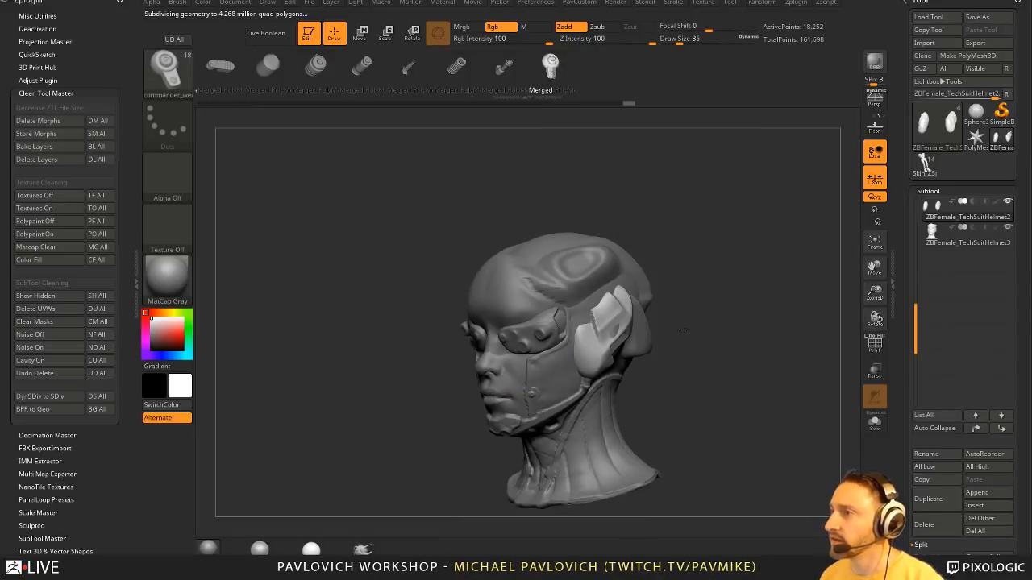
drag(642, 239, 659, 256)
alt+click(584, 266)
- Try inserting the three-armed disc on the helmet's upper sides and at its rear, undoing both placements
drag(581, 265, 617, 274)
shift+drag(686, 249, 704, 245)
key(w)
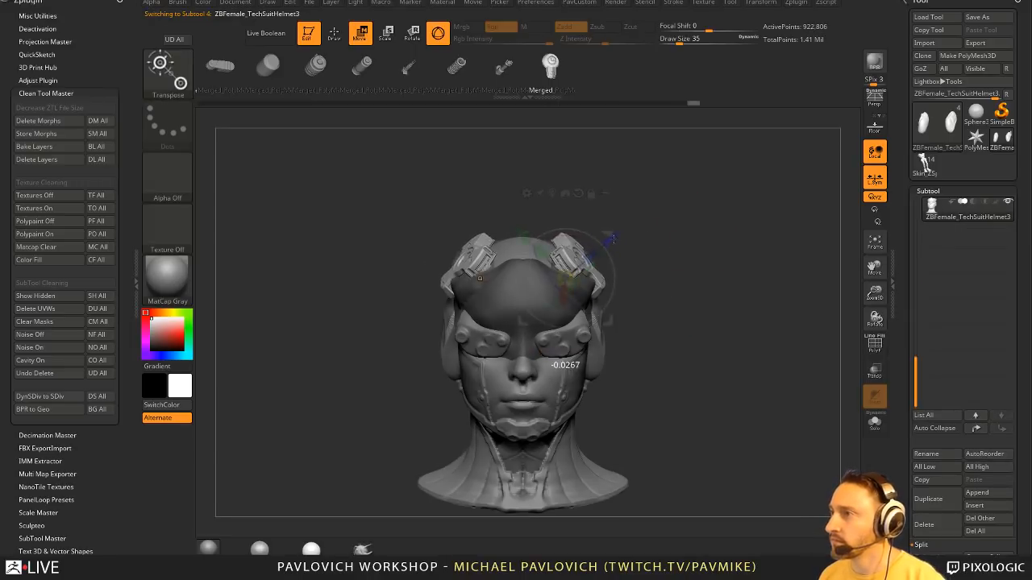
key(ctrl+z)
key(ctrl+z)
key(q)
drag(734, 294, 678, 298)
drag(602, 306, 662, 298)
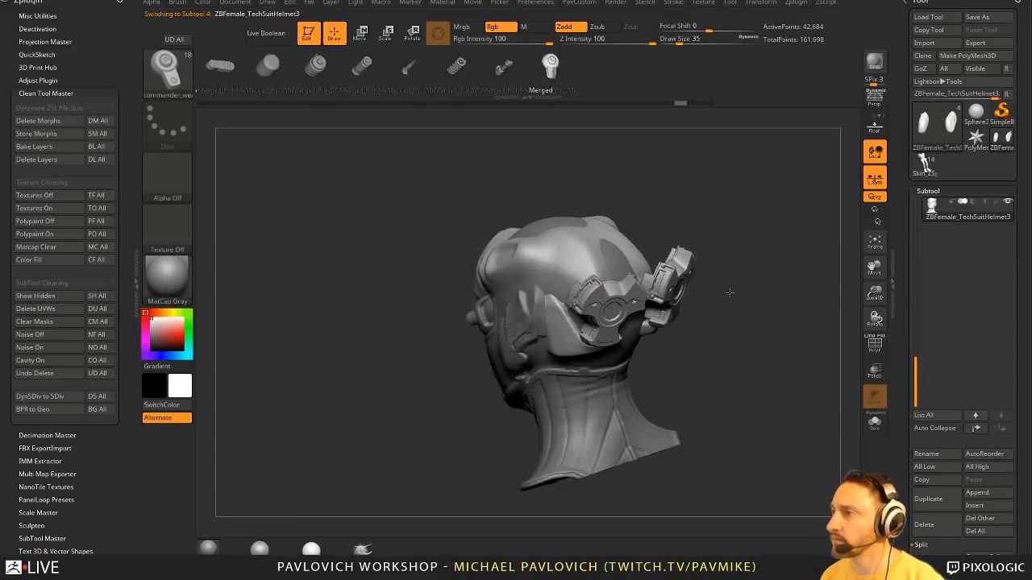
shift+drag(731, 294, 758, 291)
key(ctrl+z)
- Insert the three-armed disc symmetrically on the helmet's upper sides, adjust its placement, and split it off into its own subtool
drag(499, 257, 589, 278)
key(w)
drag(585, 212, 556, 194)
key(q)
drag(723, 279, 691, 290)
key(grave)
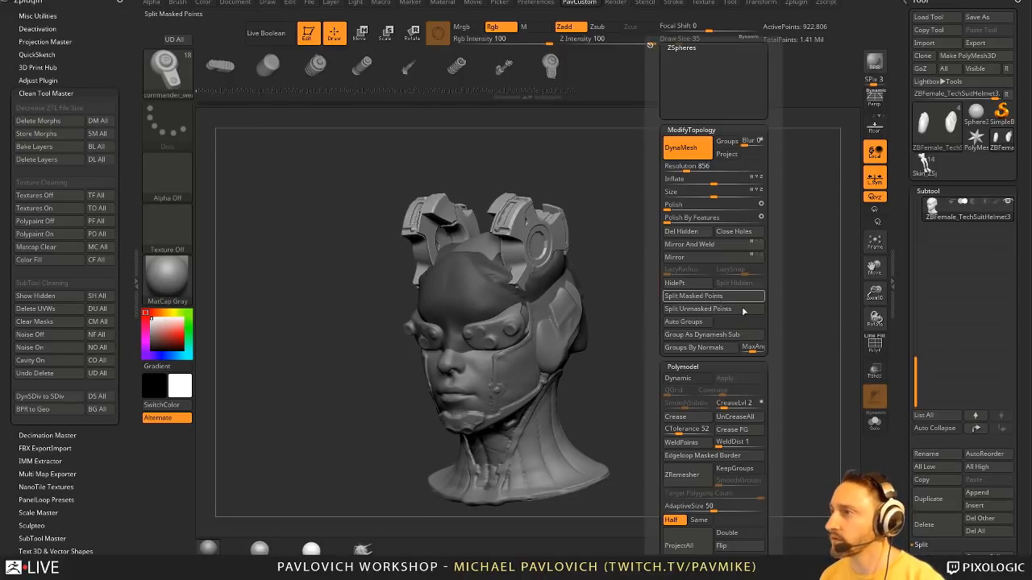
click(685, 296)
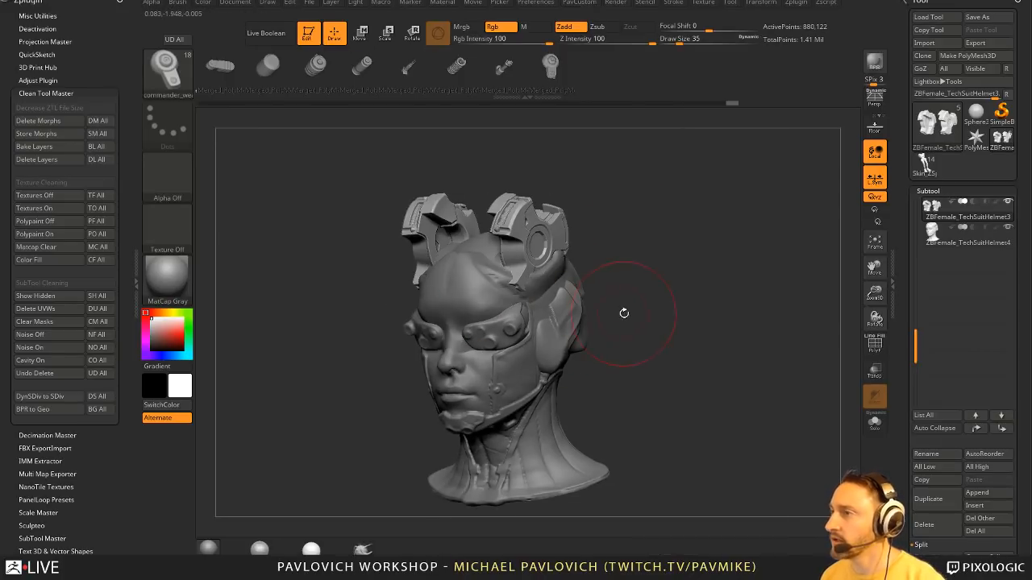
- Examine the inserted discs' wireframe up close and reduce the discs to a lower-density mesh
click(875, 345)
key(grave)
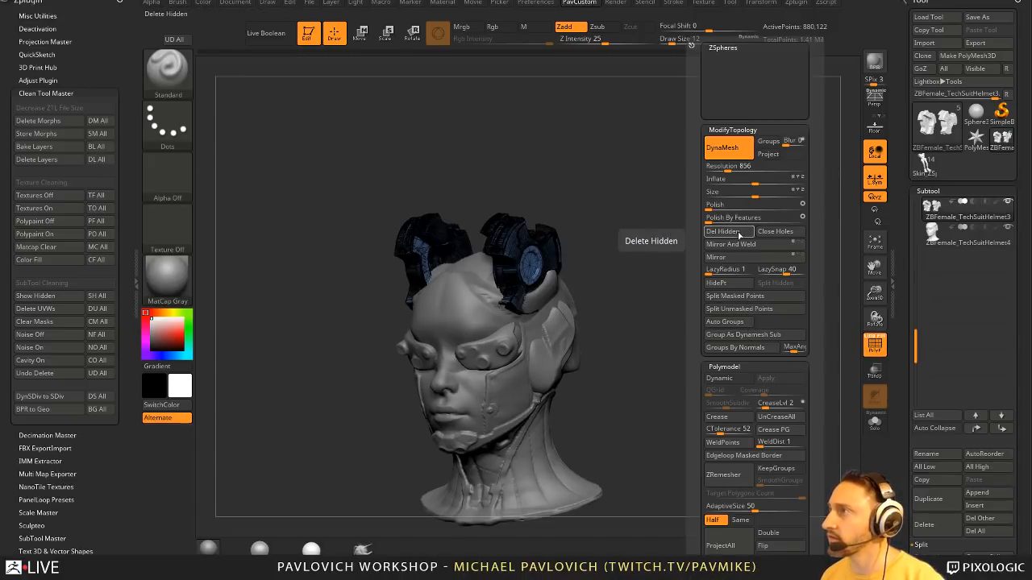
ctrl+right_drag(628, 328, 791, 390)
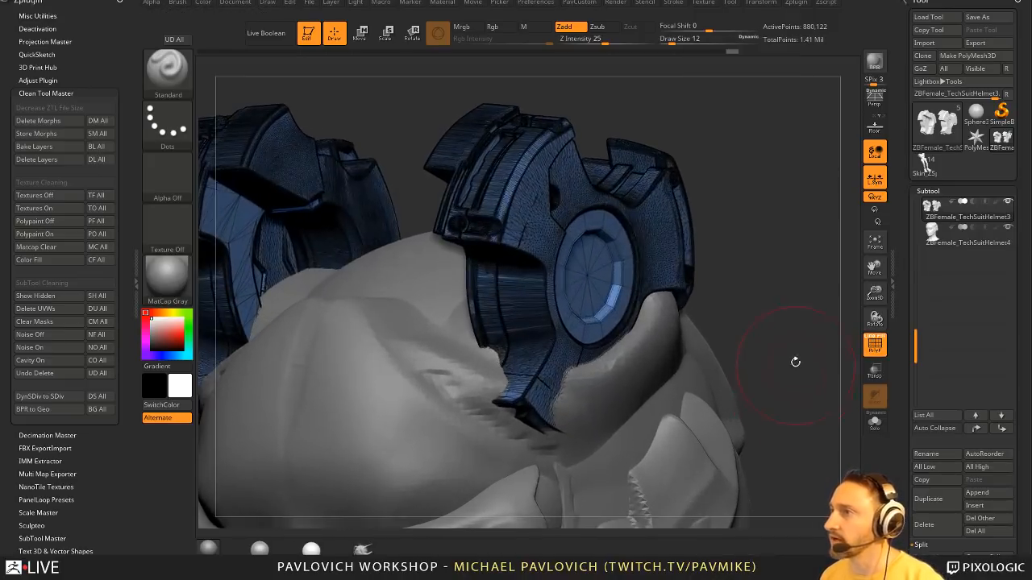
key(f)
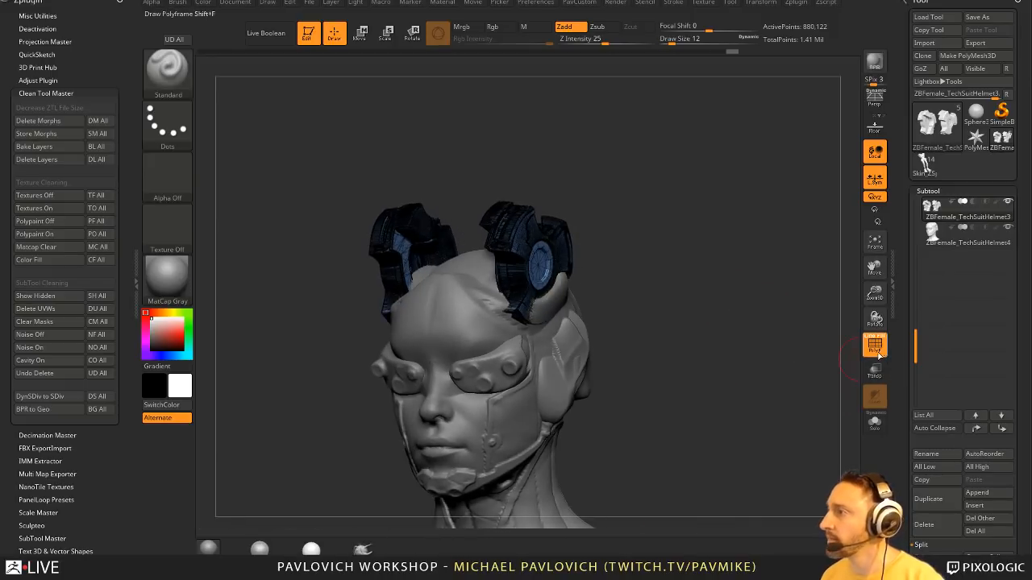
key(shift+f)
shift+drag(777, 310, 744, 296)
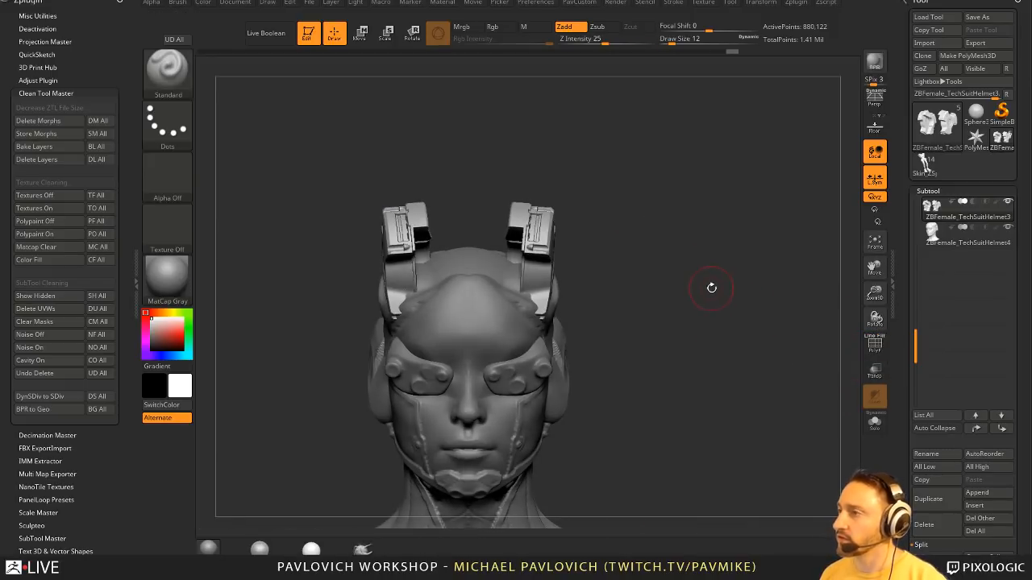
key(shift+d)
drag(763, 304, 723, 274)
- Move the three-armed discs down and inward against the front upper sides of the helmet
key(w)
mouse_move(554, 214)
mouse_down()
mouse_move(515, 213)
mouse_move(524, 230)
mouse_up()
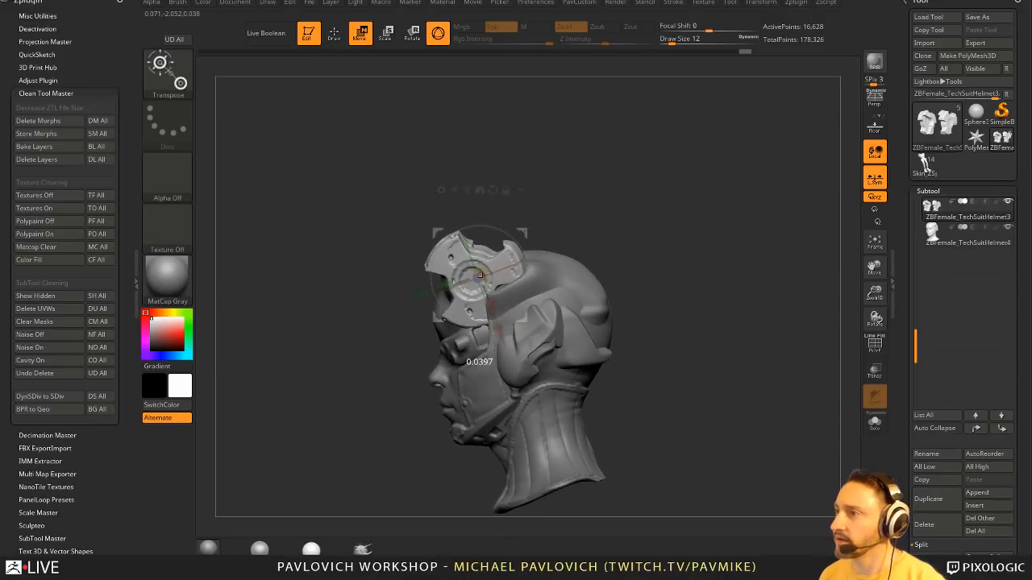
drag(614, 223, 666, 218)
key(q)
- Clip away the discs' rear and lower arms with straight cuts and remesh the remaining pieces with DynaMesh
alt+drag(632, 253, 653, 268)
mouse_move(653, 268)
mouse_down()
mouse_move(635, 281)
mouse_move(629, 221)
mouse_up()
ctrl+shift+click(168, 74)
ctrl+shift+click(267, 132)
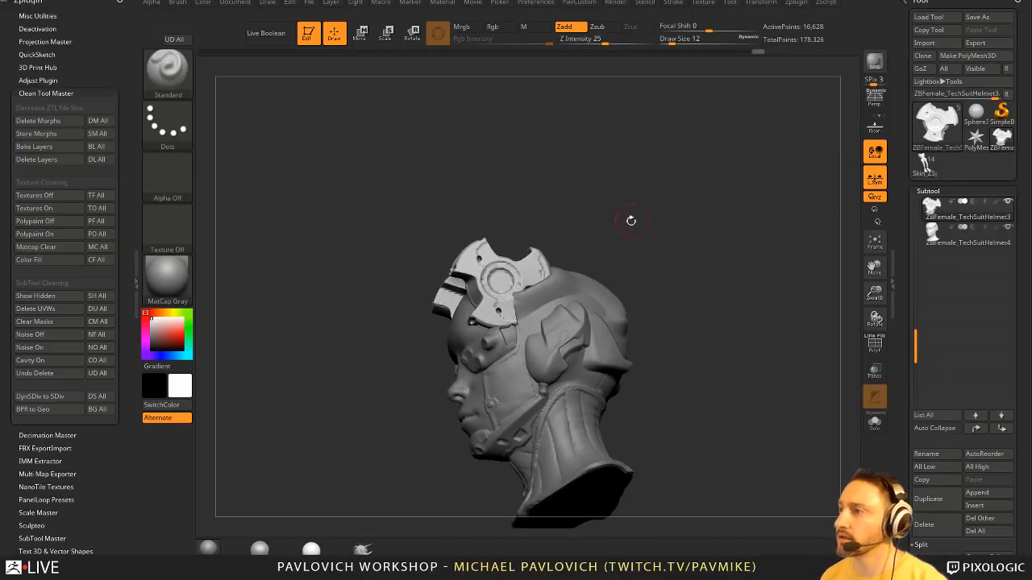
ctrl+shift+drag(511, 175, 575, 377)
mouse_move(686, 275)
mouse_down()
mouse_move(714, 295)
mouse_move(689, 328)
mouse_move(650, 325)
mouse_move(653, 314)
mouse_up()
ctrl+shift+drag(702, 354, 395, 300)
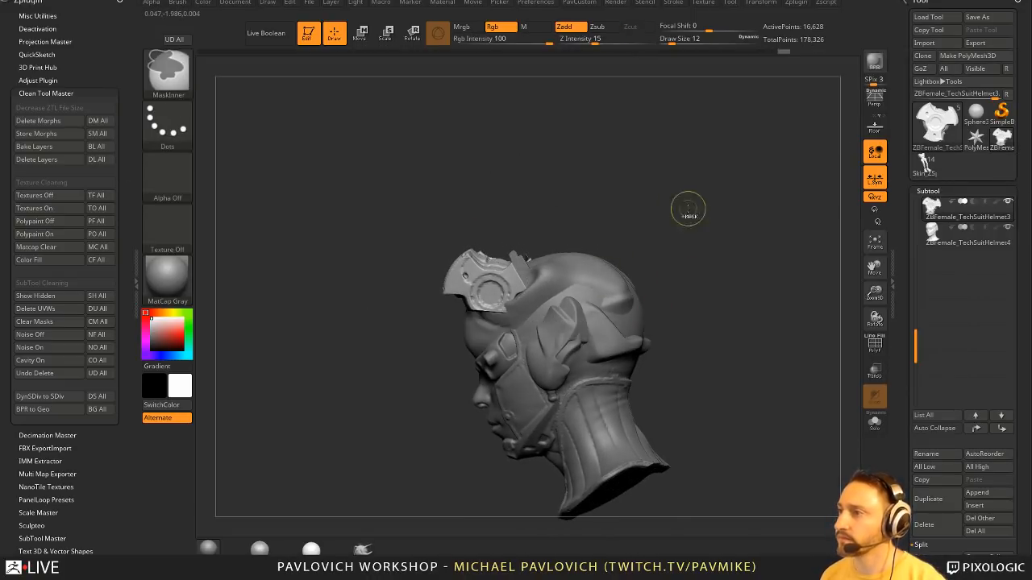
drag(661, 230, 671, 210)
mouse_move(488, 216)
ctrl+shift+mouse_down()
mouse_move(585, 246)
mouse_move(692, 218)
mouse_move(608, 224)
mouse_move(670, 234)
ctrl+shift+mouse_up()
mouse_move(713, 189)
ctrl+mouse_down()
mouse_move(659, 284)
mouse_move(712, 221)
mouse_move(644, 230)
ctrl+mouse_up()
- Reposition the clipped disc pieces against the front of the helmet above the forehead
key(w)
drag(545, 348, 539, 332)
key(q)
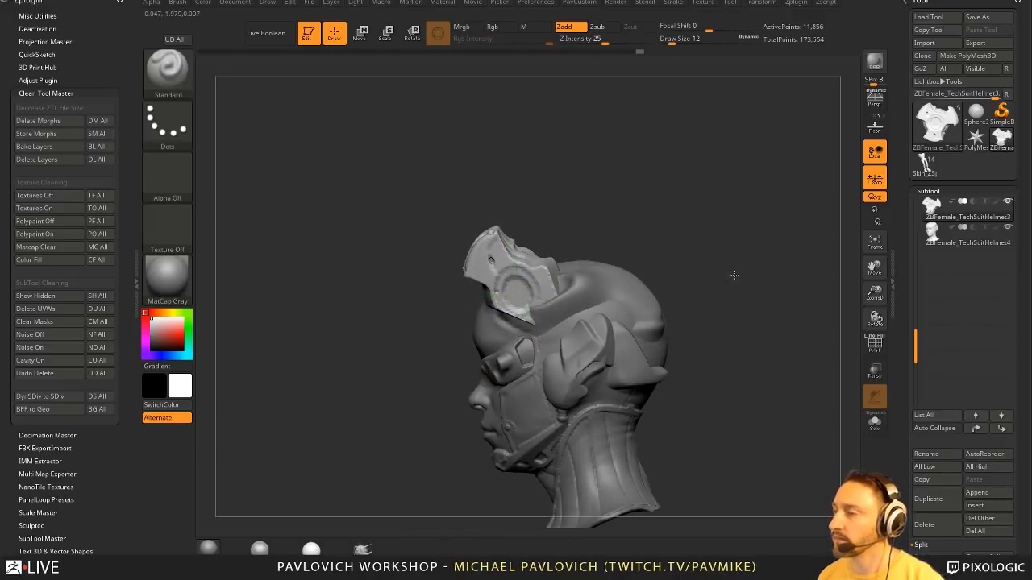
mouse_move(749, 275)
mouse_down()
mouse_move(788, 276)
mouse_move(714, 274)
mouse_move(712, 239)
mouse_up()
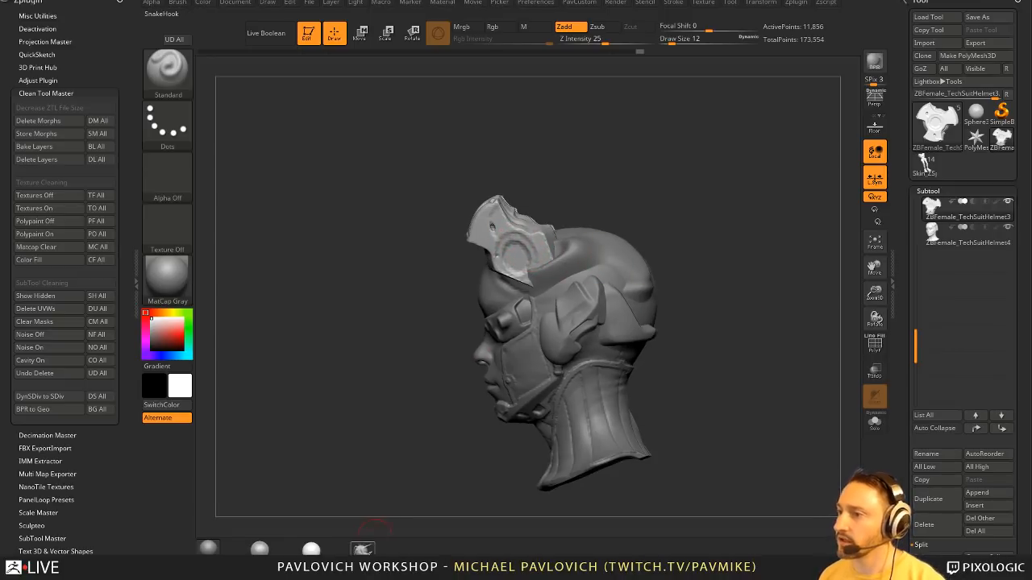
- Try pulling the disc pieces upward into a long horn with the SnakeHook brush at draw size 56
click(362, 550)
key(s)
drag(473, 258, 485, 258)
mouse_move(484, 221)
mouse_down()
mouse_move(439, 187)
mouse_move(453, 164)
mouse_up()
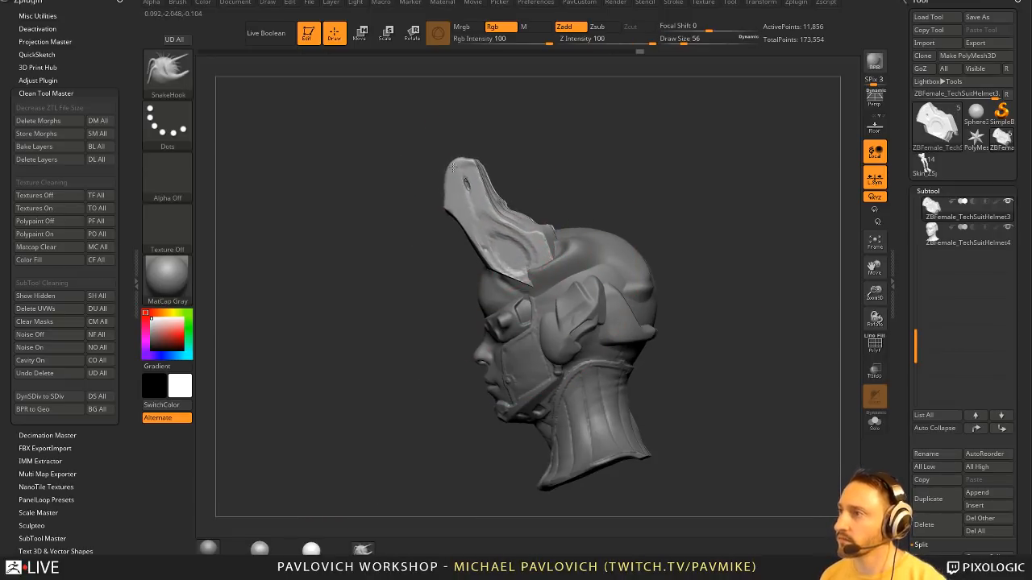
drag(593, 202, 500, 248)
key(ctrl+z)
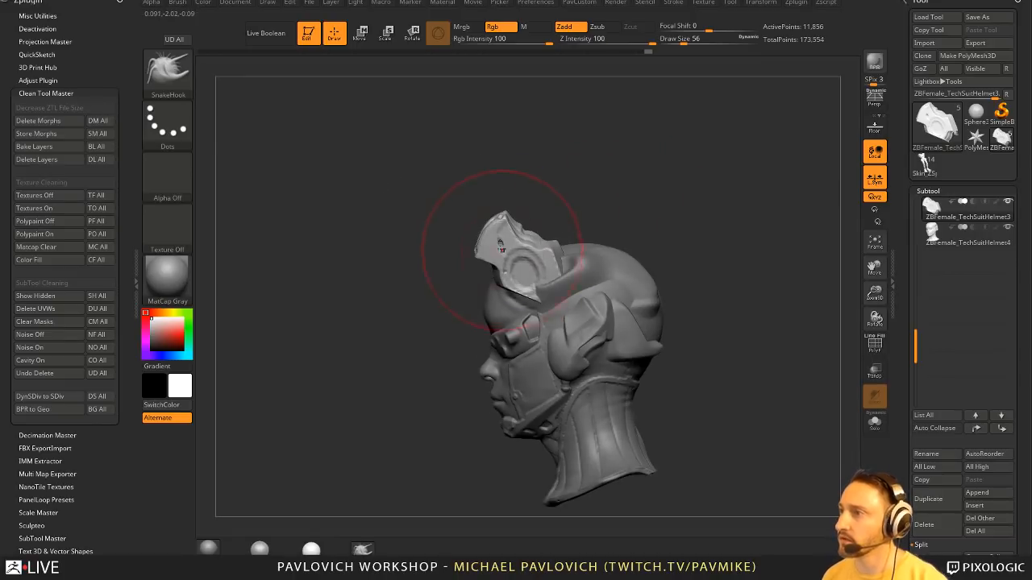
- Rotate the disc pieces to sweep backward over the helmet's top and shift them toward the front
mouse_move(570, 219)
mouse_down()
mouse_move(661, 225)
mouse_move(582, 221)
mouse_up()
key(w)
drag(545, 314, 554, 321)
key(q)
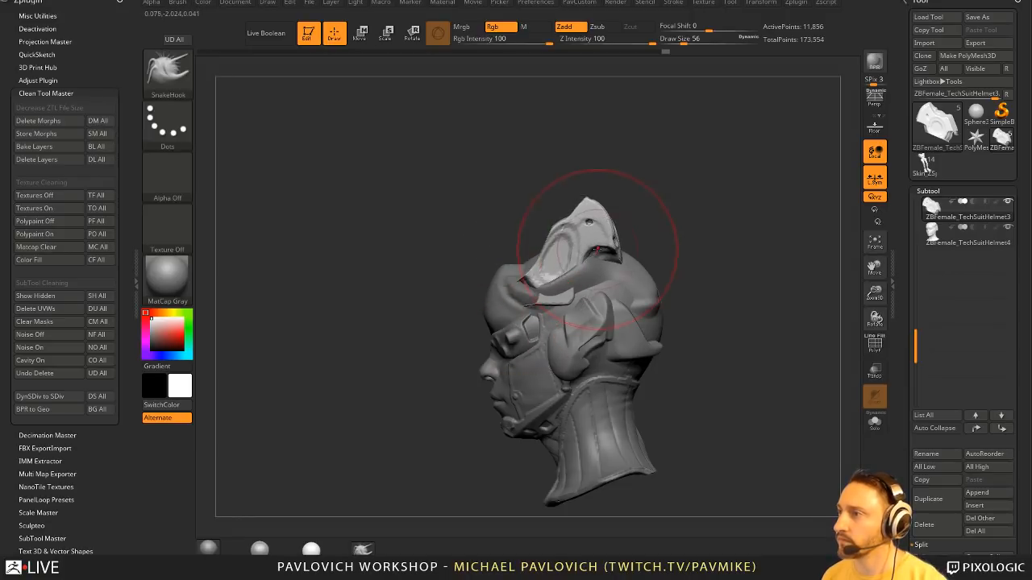
key(w)
drag(498, 240, 481, 219)
key(q)
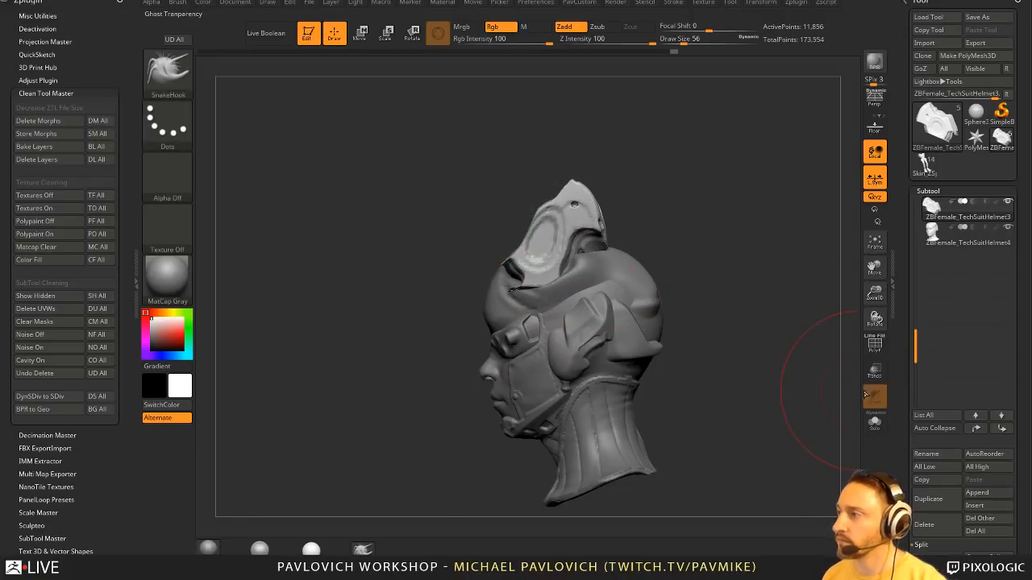
- Isolate the disc pieces, hide the excess geometry along their lower front ends, delete it, and close the holes
click(875, 422)
mouse_move(533, 332)
mouse_down()
mouse_move(541, 360)
mouse_move(523, 336)
mouse_up()
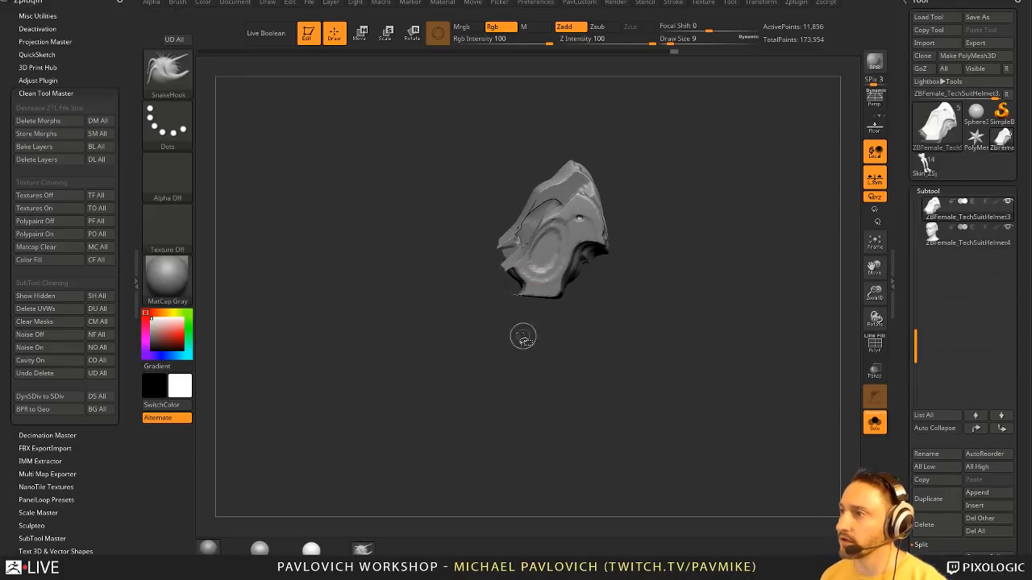
ctrl+shift+click(168, 68)
click(422, 131)
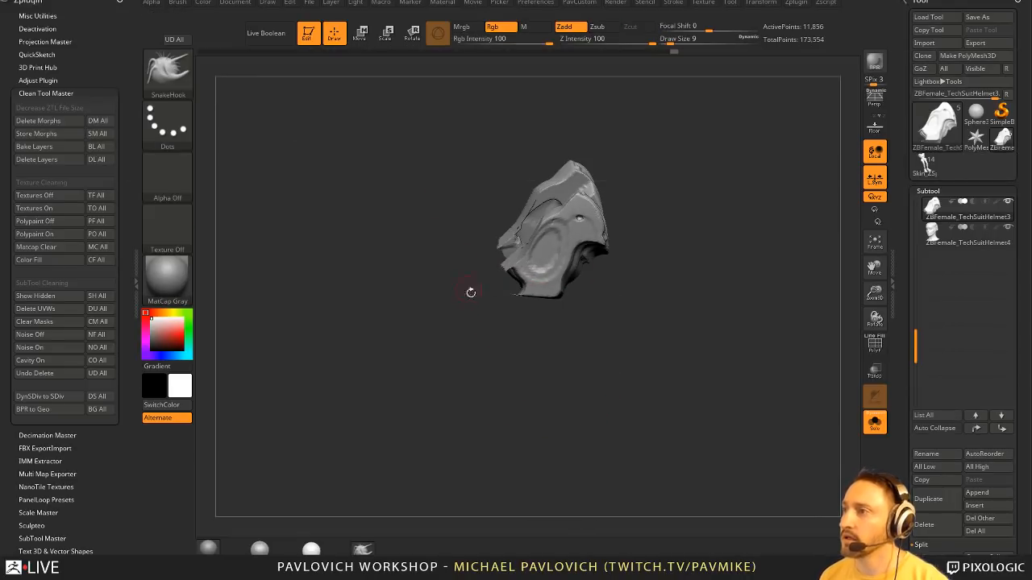
drag(469, 292, 507, 334)
mouse_move(467, 297)
mouse_down()
mouse_move(487, 296)
mouse_move(501, 241)
mouse_up()
drag(689, 242, 751, 266)
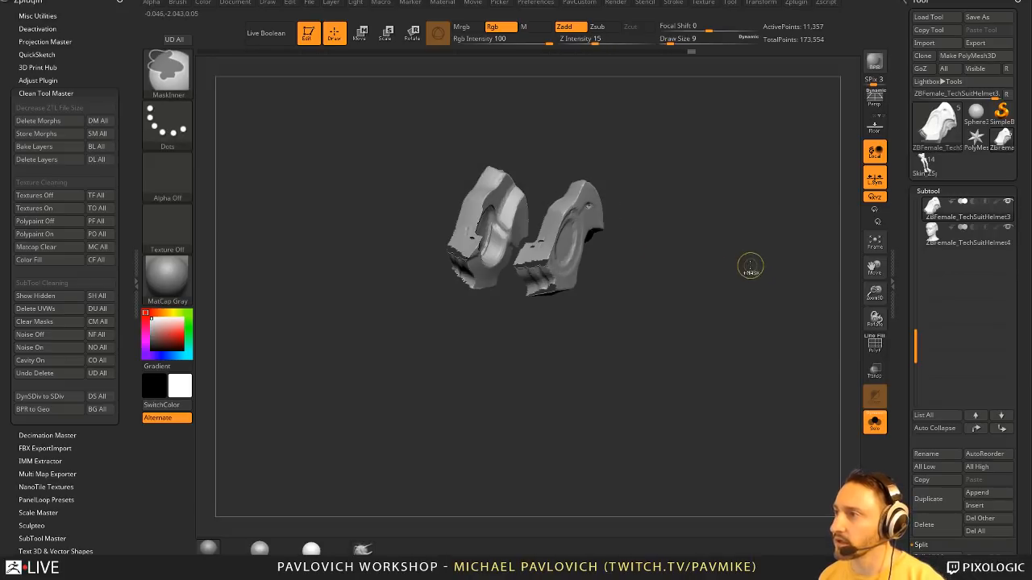
key(3)
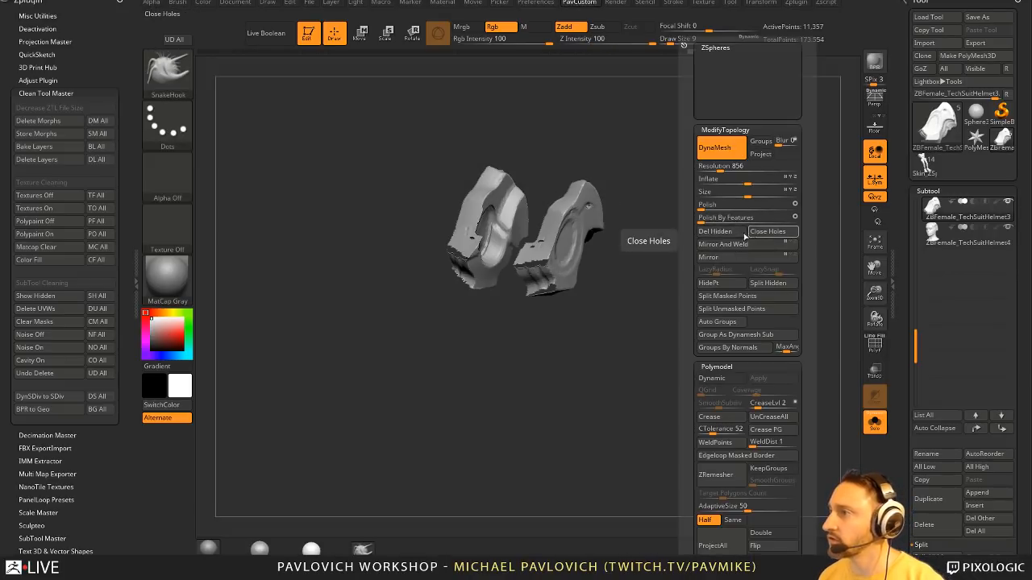
click(745, 234)
drag(635, 261, 672, 282)
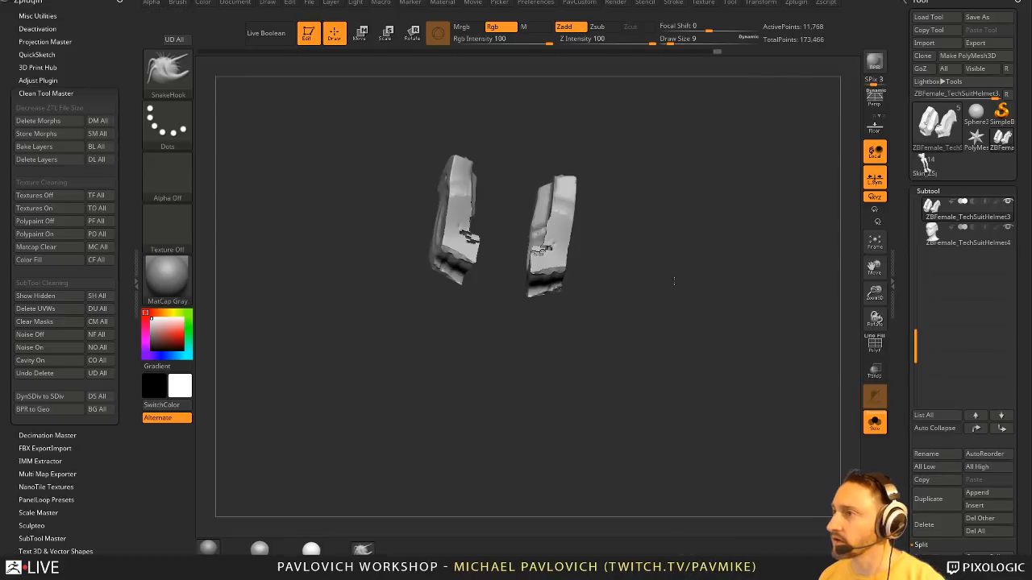
- Hide and delete the ragged geometry on the pieces' inner sides, close the holes, and remesh with DynaMesh
mouse_move(662, 242)
mouse_down()
mouse_move(723, 182)
mouse_move(741, 220)
mouse_move(473, 244)
mouse_move(509, 231)
mouse_up()
key(ctrl+shift)
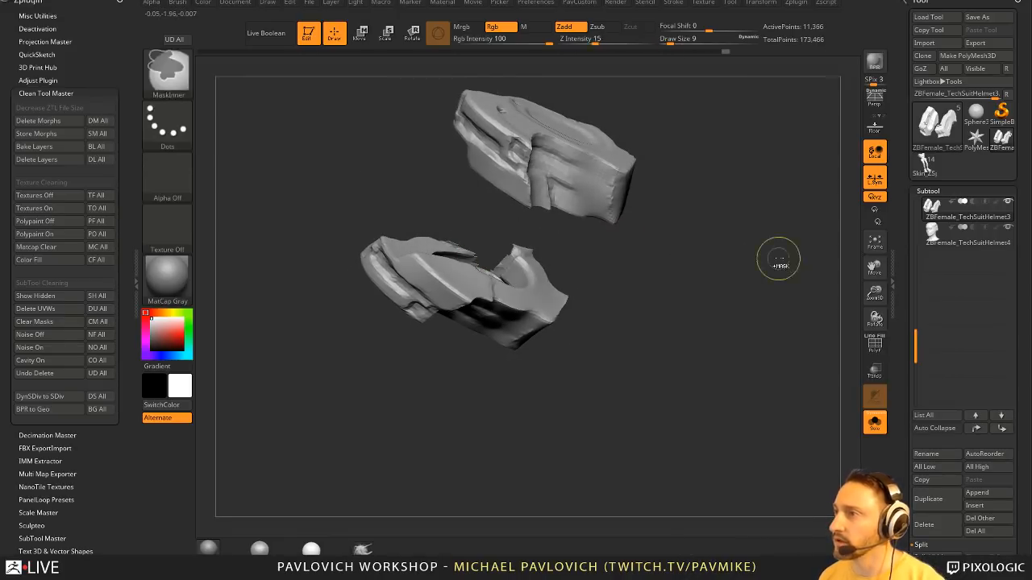
key(space)
click(765, 234)
click(778, 246)
alt+drag(685, 266, 627, 336)
ctrl+drag(705, 253, 713, 276)
- Smooth the rough inner edges of both pieces and remesh them with DynaMesh
drag(711, 298, 633, 302)
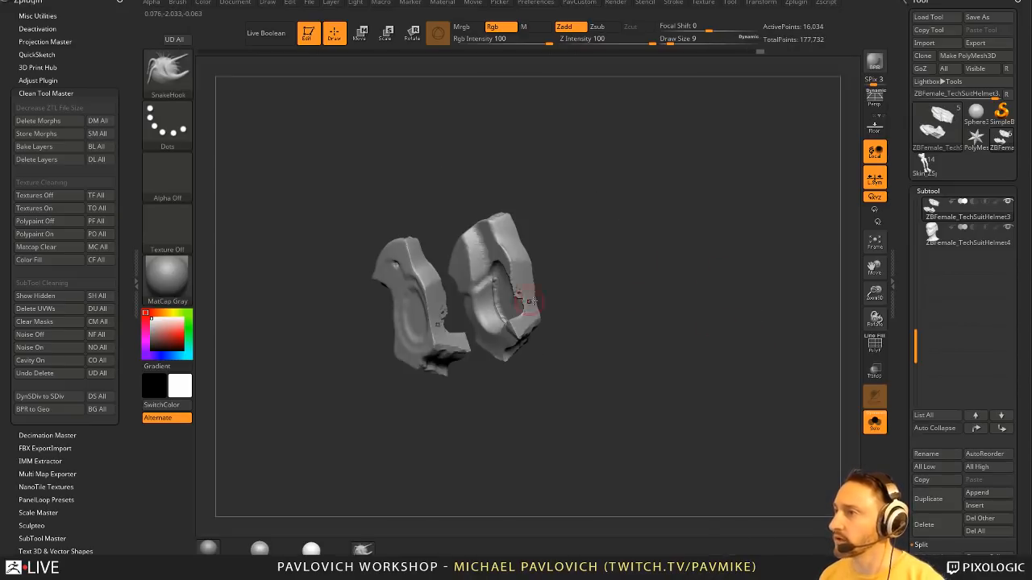
shift+drag(524, 295, 520, 275)
ctrl+drag(622, 233, 640, 296)
shift+drag(512, 316, 507, 330)
drag(588, 322, 654, 269)
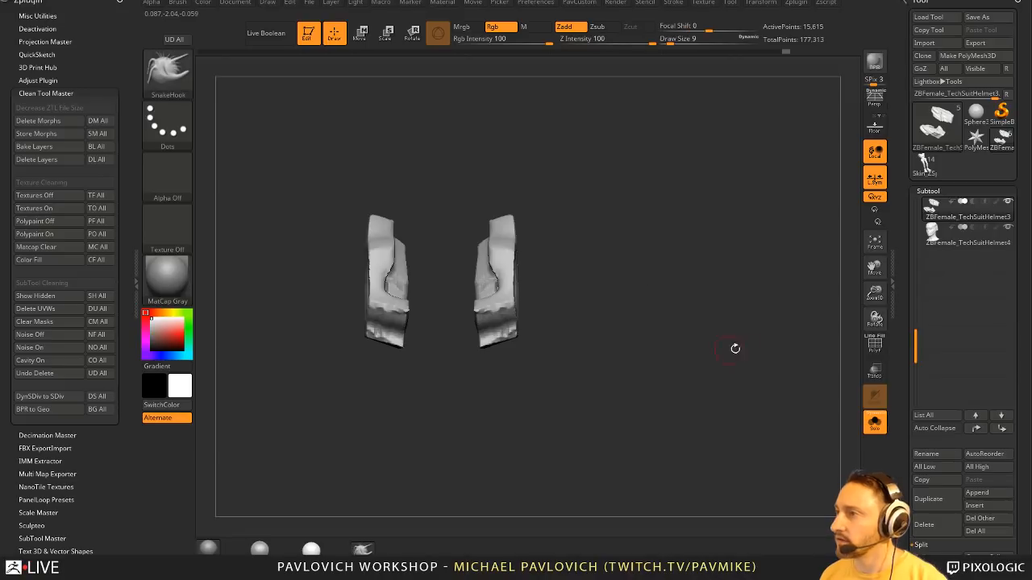
- Show the whole bust again and switch to the Inflat brush
click(874, 424)
drag(772, 322, 564, 245)
key(b)
key(i)
key(n)
- Rotate and lower the pieces until they sit partly embedded in the helmet's upper sides
key(w)
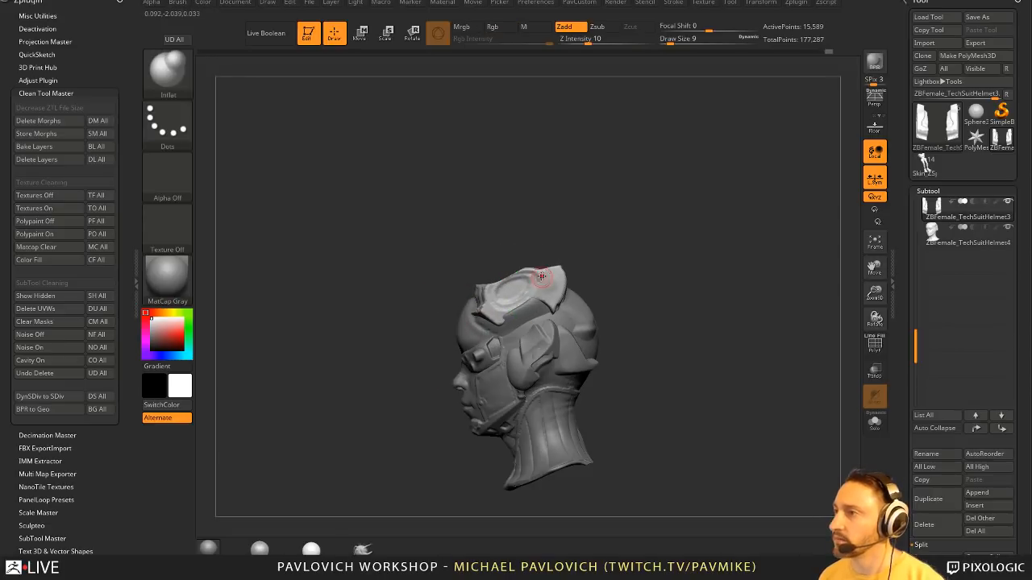
drag(514, 268, 514, 270)
key(q)
drag(648, 263, 685, 268)
key(w)
mouse_move(541, 306)
mouse_down()
mouse_move(516, 303)
mouse_move(516, 282)
mouse_move(566, 262)
mouse_move(549, 280)
mouse_move(582, 289)
mouse_up()
key(q)
- Reshape the pieces with the Move brush at draw size 49 to follow the helmet's upper sides and brow
key(b)
key(m)
key(v)
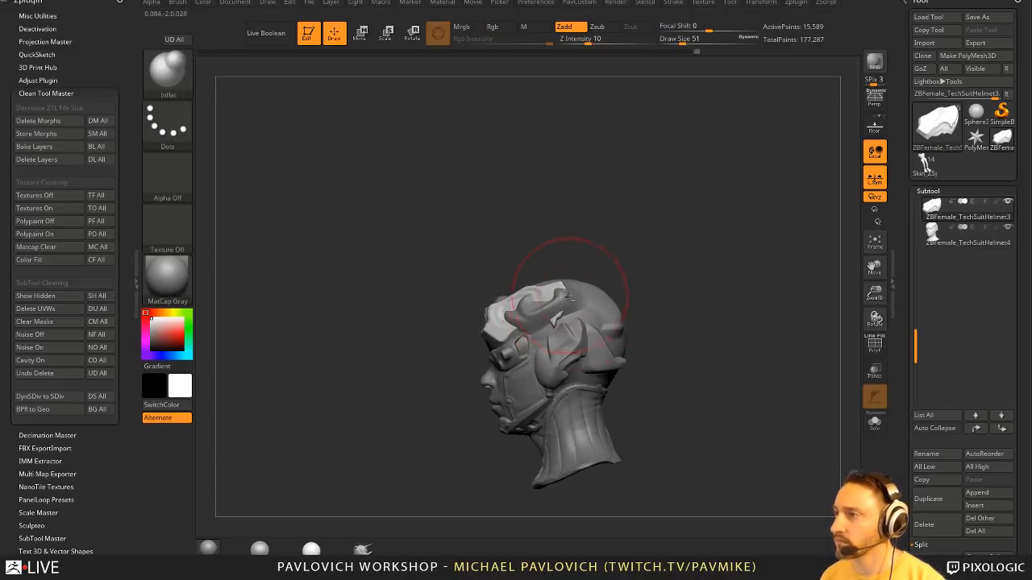
mouse_move(540, 281)
mouse_down()
mouse_move(548, 298)
mouse_move(514, 319)
mouse_move(530, 305)
mouse_up()
key(bracketleft)
right_drag(536, 309, 582, 315)
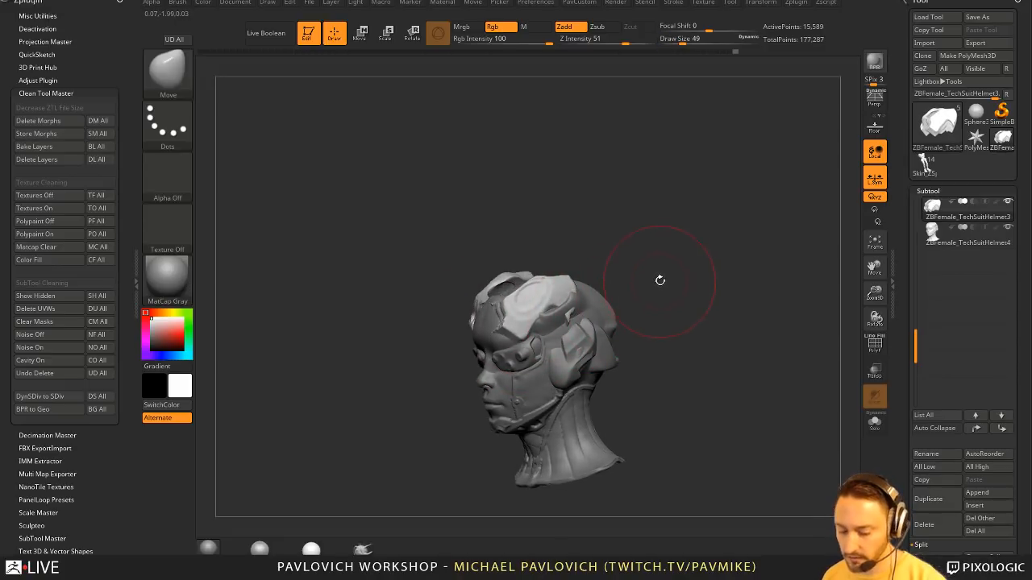
- Delete the goggles subtool and make the head the active subtool with the Standard brush selected
mouse_move(661, 280)
ctrl+right_down()
mouse_move(592, 317)
mouse_move(698, 293)
mouse_move(702, 301)
ctrl+right_up()
key(b)
key(s)
key(t)
key(shift)
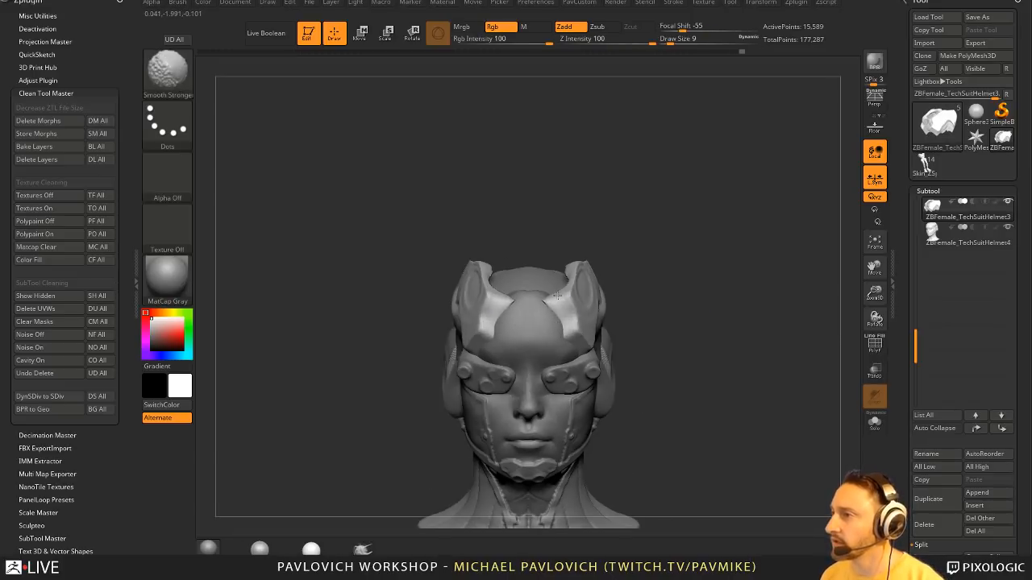
alt+click(556, 296)
right_drag(556, 297, 632, 340)
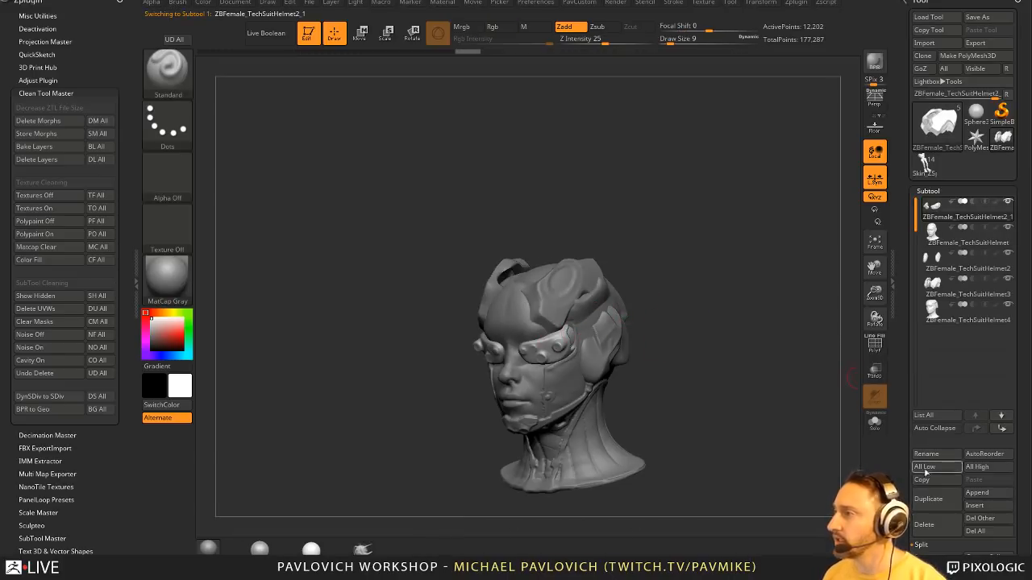
click(924, 523)
mouse_move(638, 286)
shift+right_down()
mouse_move(680, 277)
mouse_move(647, 298)
mouse_move(649, 318)
mouse_move(504, 343)
mouse_move(553, 343)
mouse_move(527, 345)
mouse_move(487, 321)
shift+right_up()
alt+click(510, 338)
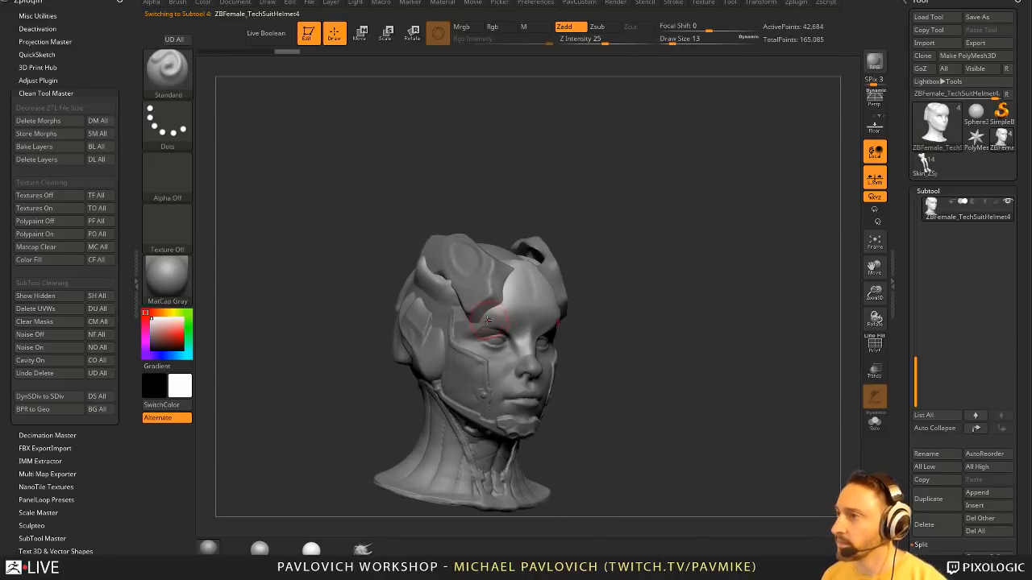
- Sculpt ridges and a stronger brow on the forehead with the Standard brush at draw size 8 and Z intensity 35
key(s)
click(496, 325)
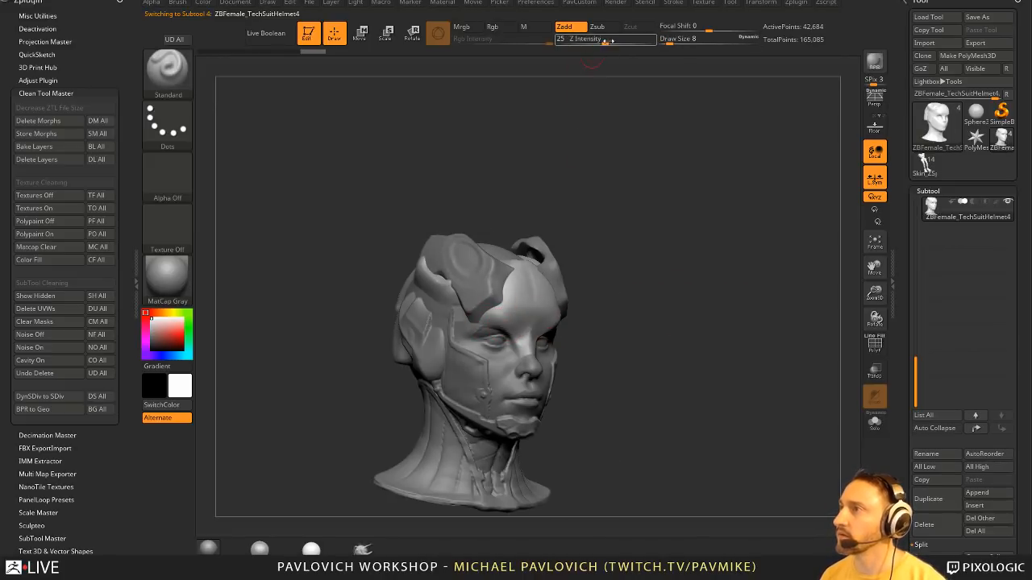
key(space)
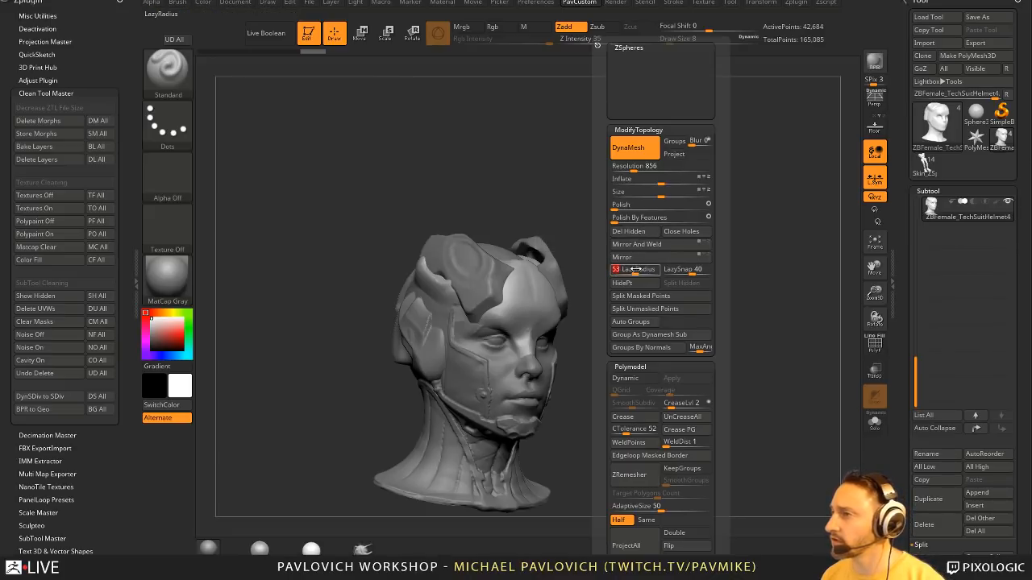
click(626, 271)
key(Return)
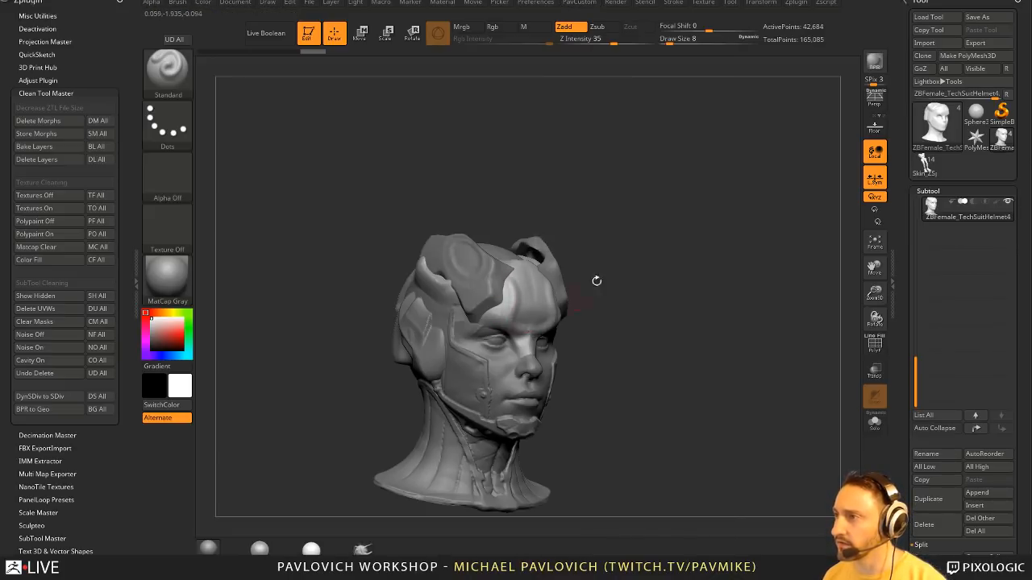
drag(639, 226, 645, 233)
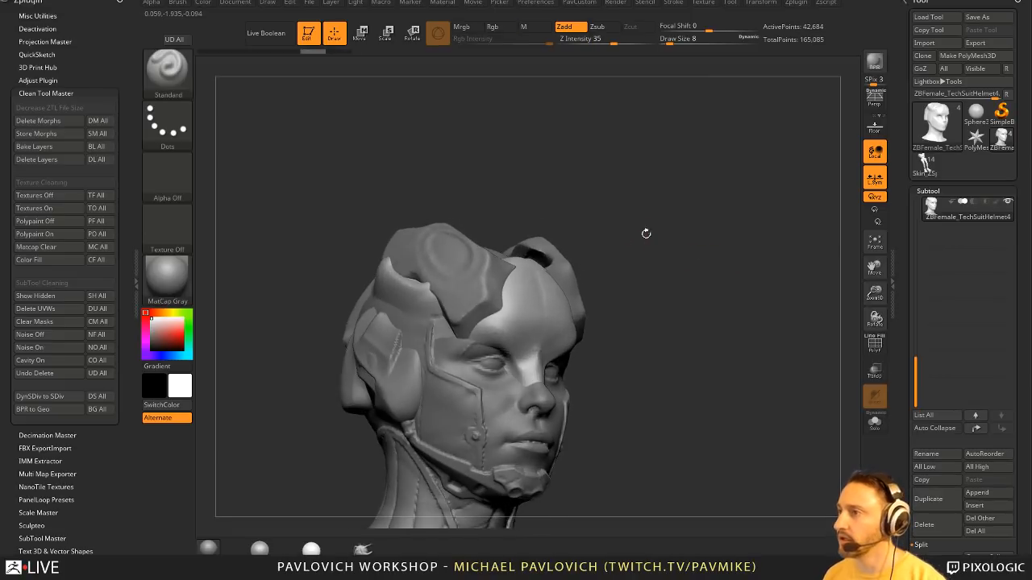
right_drag(509, 345, 525, 384)
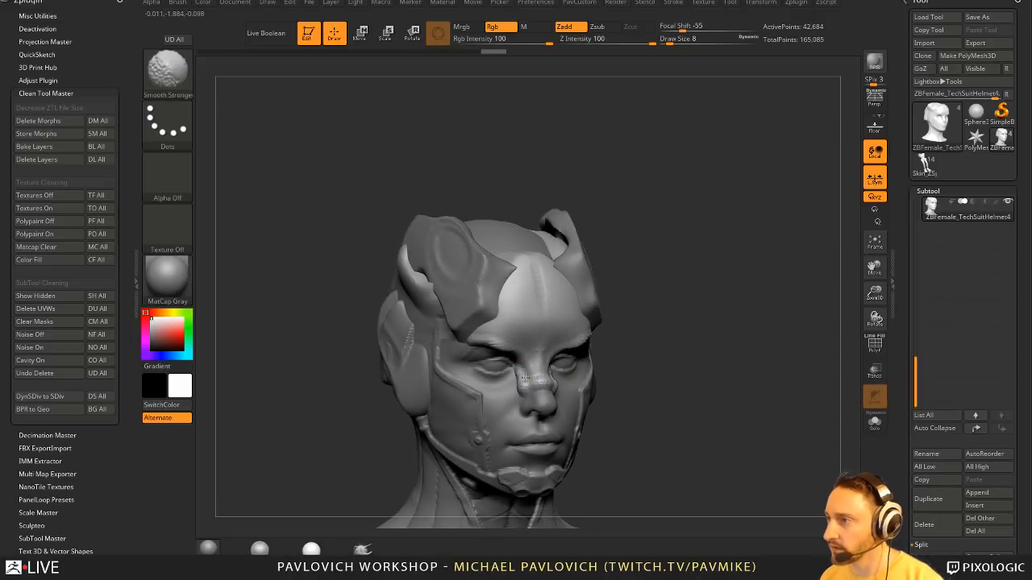
- Smooth the nose bridge and sculpt a plate edge across it with the Standard brush at draw size 4
right_drag(654, 350, 530, 368)
shift+drag(532, 378, 536, 376)
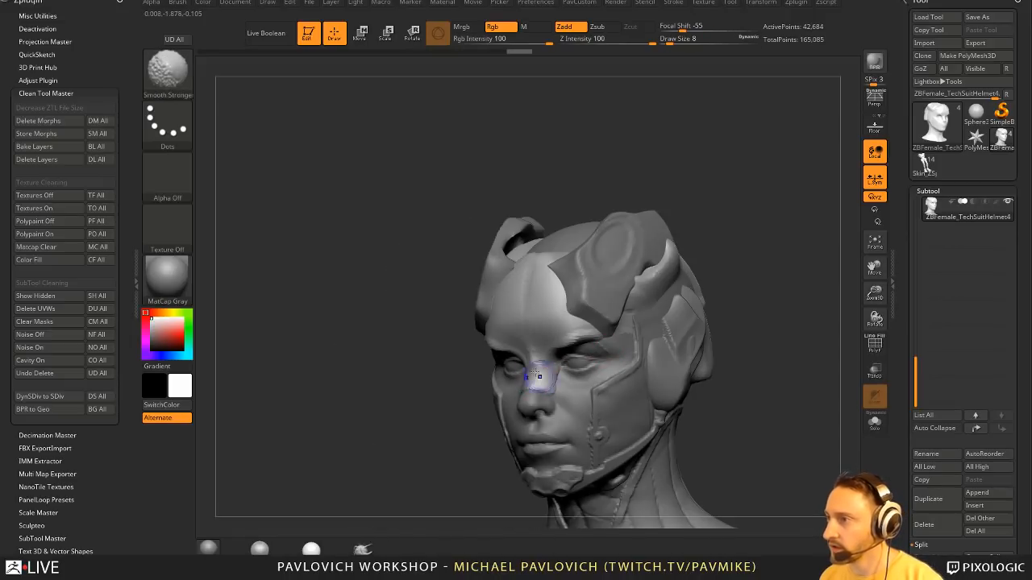
mouse_move(541, 374)
right_down()
mouse_move(792, 277)
mouse_move(739, 262)
right_up()
drag(522, 363, 528, 377)
mouse_move(594, 368)
right_down()
mouse_move(679, 337)
mouse_move(514, 388)
right_up()
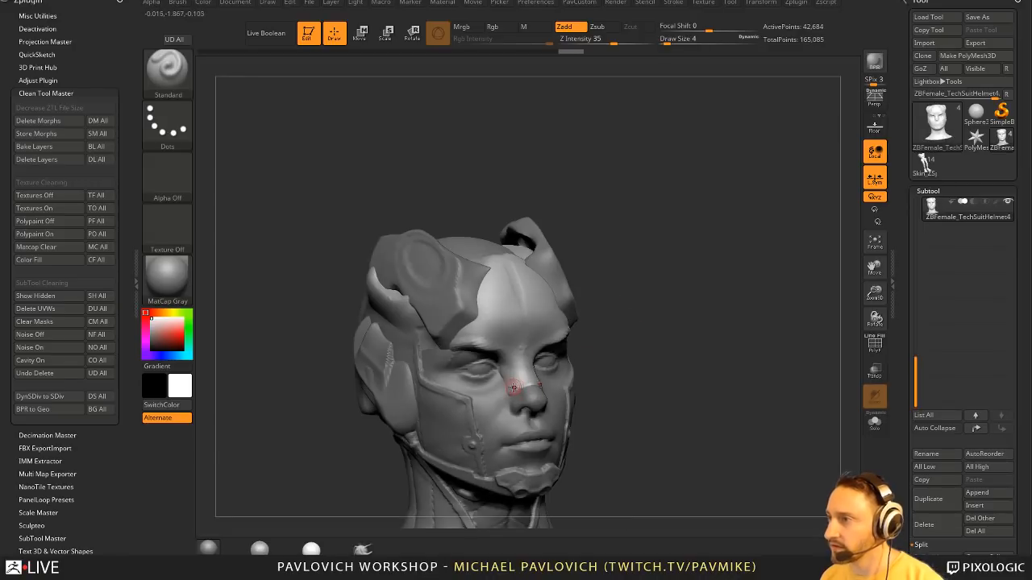
mouse_move(594, 364)
right_down()
mouse_move(524, 373)
mouse_move(548, 344)
mouse_move(756, 295)
mouse_move(485, 377)
mouse_move(522, 369)
mouse_move(493, 380)
mouse_move(699, 274)
right_up()
key(shift)
key(shift)
- Smooth and refine the brow ridges above both eyes
right_drag(591, 345, 467, 365)
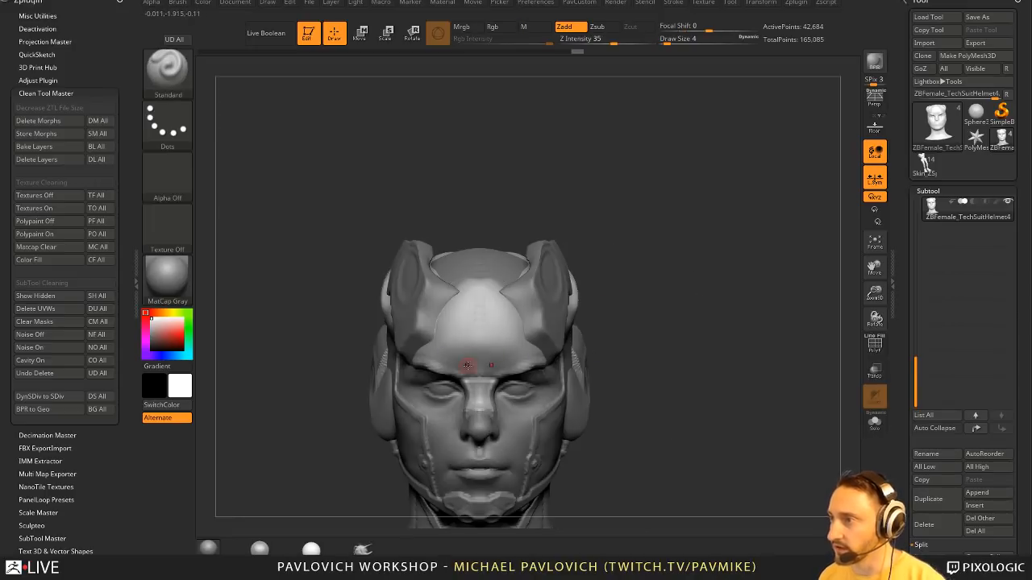
shift+drag(431, 367, 424, 365)
right_drag(643, 338, 623, 291)
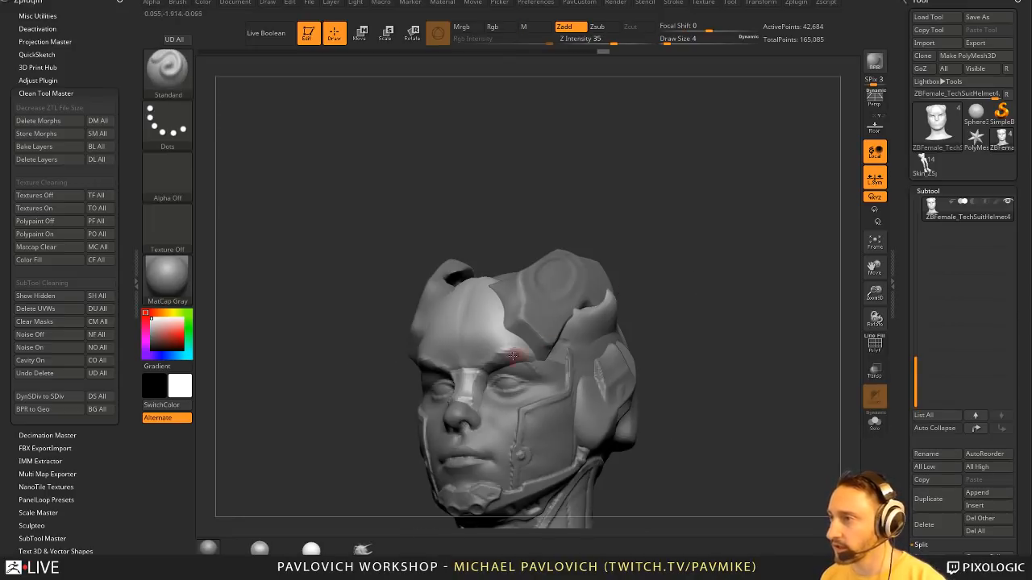
shift+drag(519, 357, 527, 359)
right_drag(463, 332, 485, 333)
key(bracketleft)
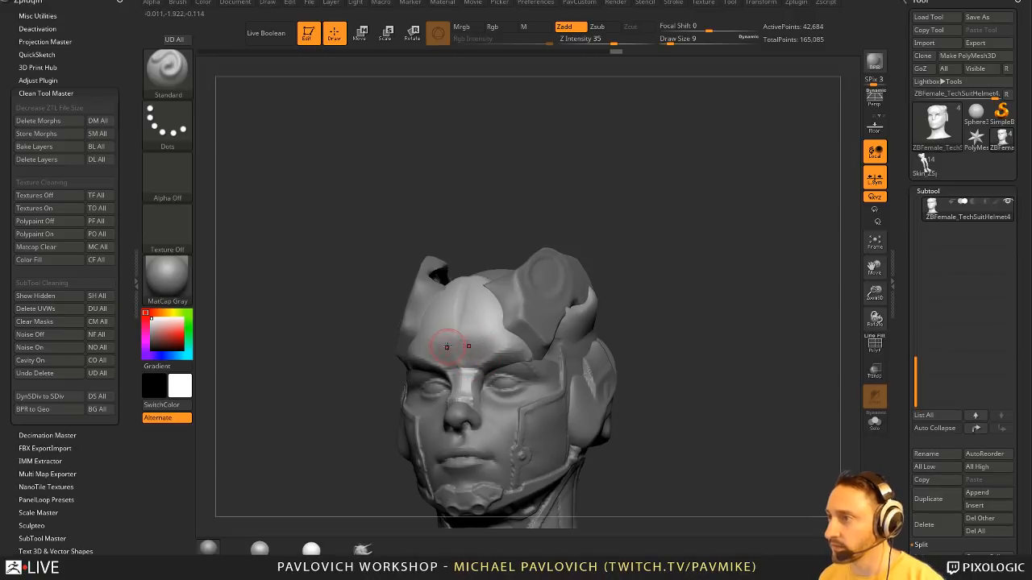
- Fill out the forehead between the side pieces with larger Standard brush strokes, starting at draw size 9
drag(497, 336, 476, 334)
mouse_move(672, 339)
shift+right_down()
mouse_move(670, 298)
mouse_move(680, 323)
shift+right_up()
key(bracketright)
mouse_move(538, 390)
mouse_down()
mouse_move(537, 372)
mouse_move(482, 313)
mouse_up()
mouse_move(632, 293)
alt+right_down()
mouse_move(483, 357)
mouse_move(461, 384)
mouse_move(633, 285)
mouse_move(618, 259)
mouse_move(624, 266)
alt+right_up()
key(shift)
key([)
key([)
key([)
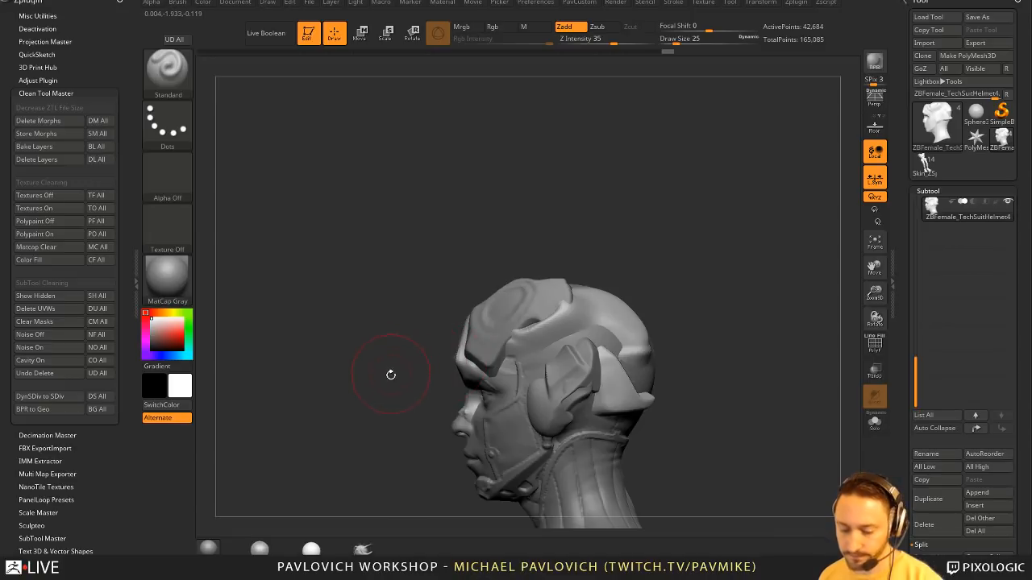
- Flatten the forehead surface and the brow plane with the hPolish brush at draw size 25 to 27
key(b)
key(h)
key(p)
right_drag(391, 375, 477, 348)
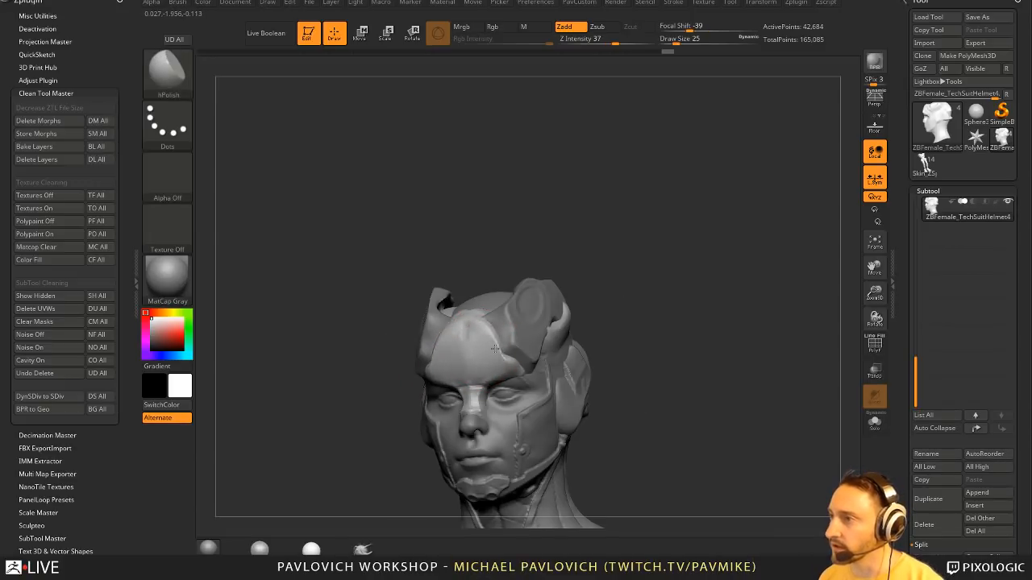
right_drag(481, 333, 501, 336)
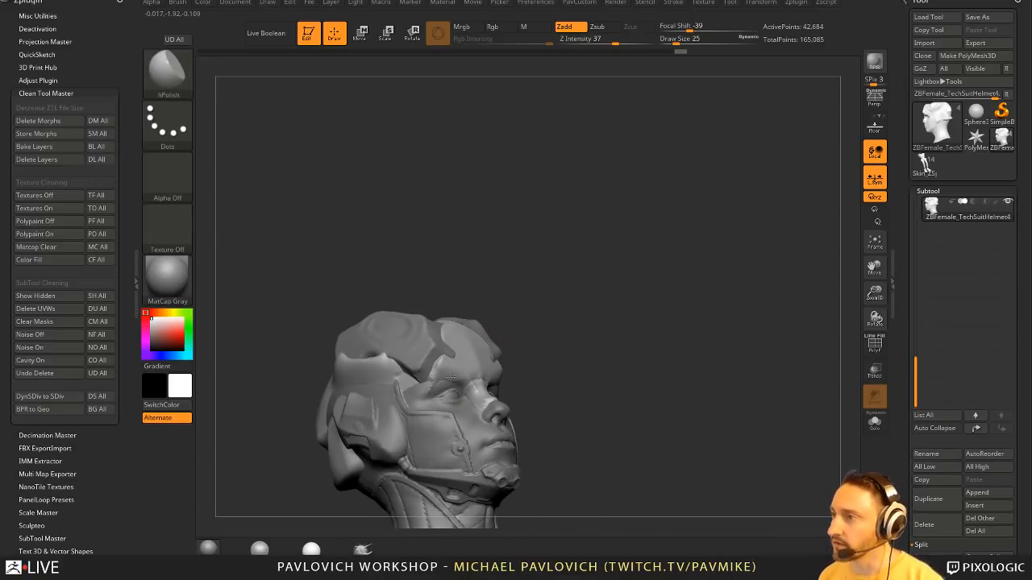
right_drag(458, 378, 479, 387)
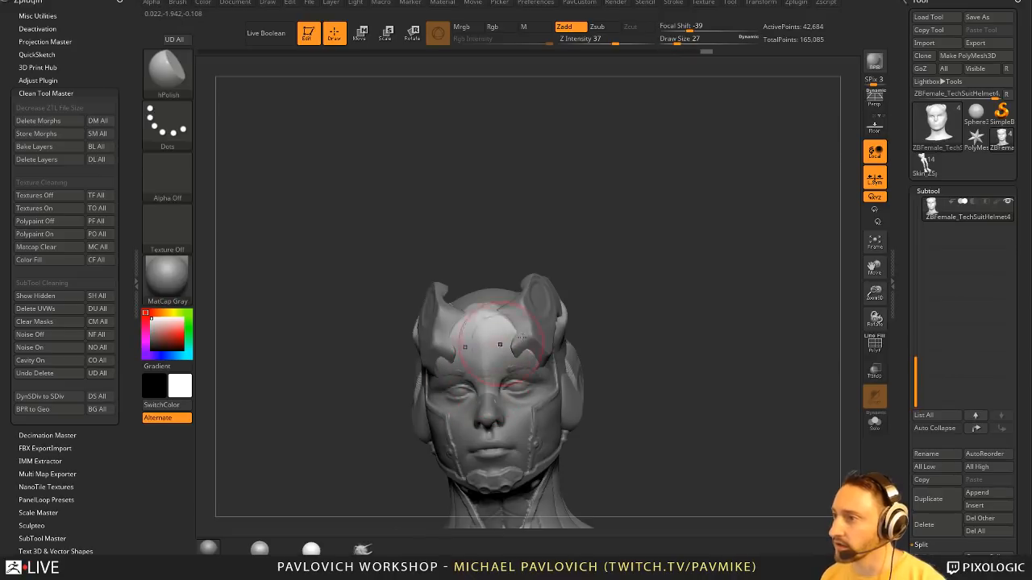
right_drag(522, 337, 552, 359)
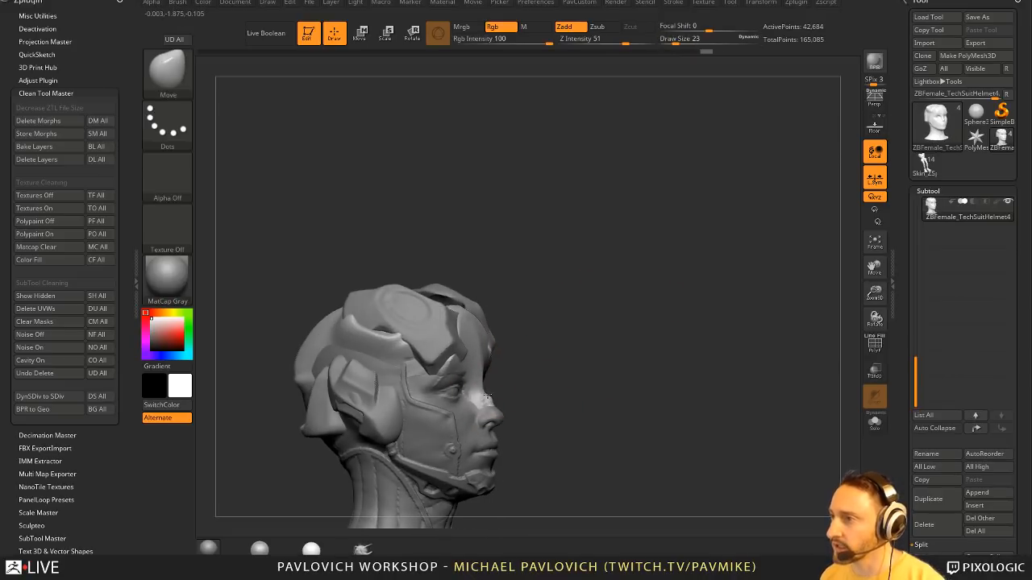
- Reshape the nose bridge with the Move brush at draw size 23, and sharpen its plate edge with the Standard brush at draw size 6
mouse_move(509, 382)
mouse_down()
mouse_move(568, 383)
mouse_move(483, 396)
mouse_up()
key(b)
key(s)
key(t)
mouse_move(599, 343)
alt+mouse_down()
mouse_move(601, 368)
mouse_move(509, 376)
alt+mouse_up()
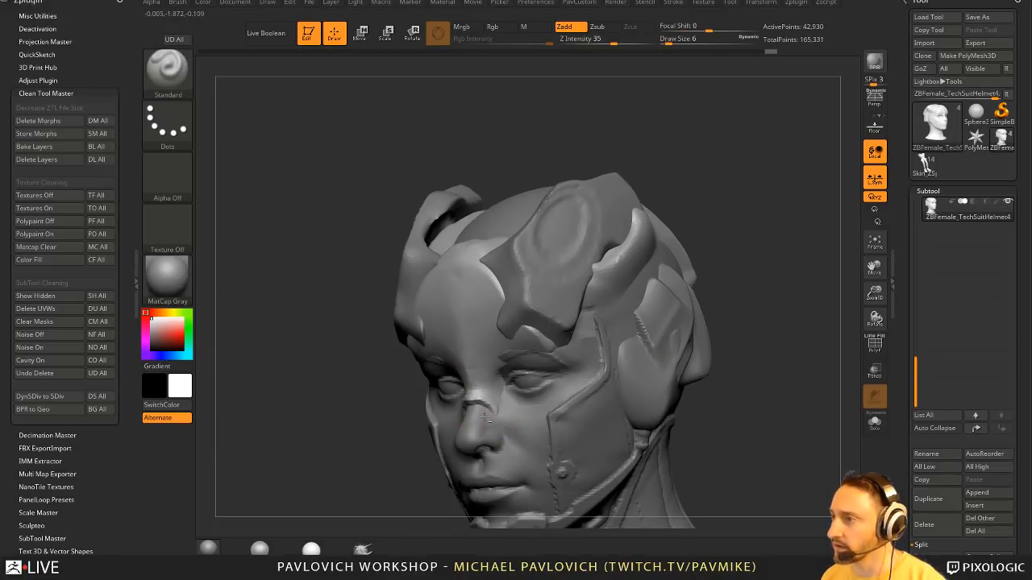
shift+drag(551, 373, 716, 299)
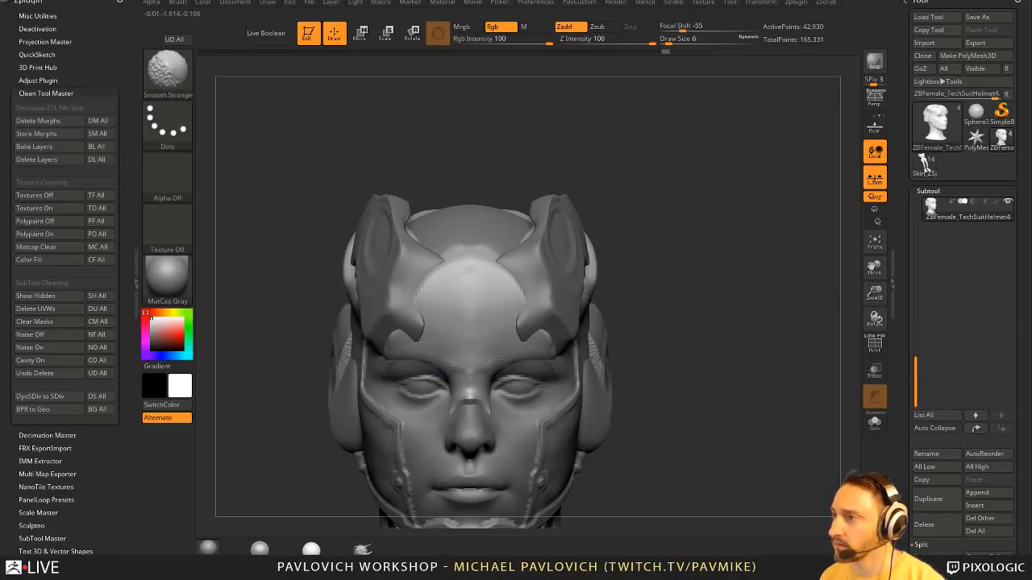
- Sculpt a recessed band with a small round stud across the lower centre of the forehead
mouse_move(674, 293)
mouse_down()
mouse_move(642, 276)
mouse_move(564, 322)
mouse_move(467, 333)
mouse_move(624, 350)
mouse_move(599, 326)
mouse_up()
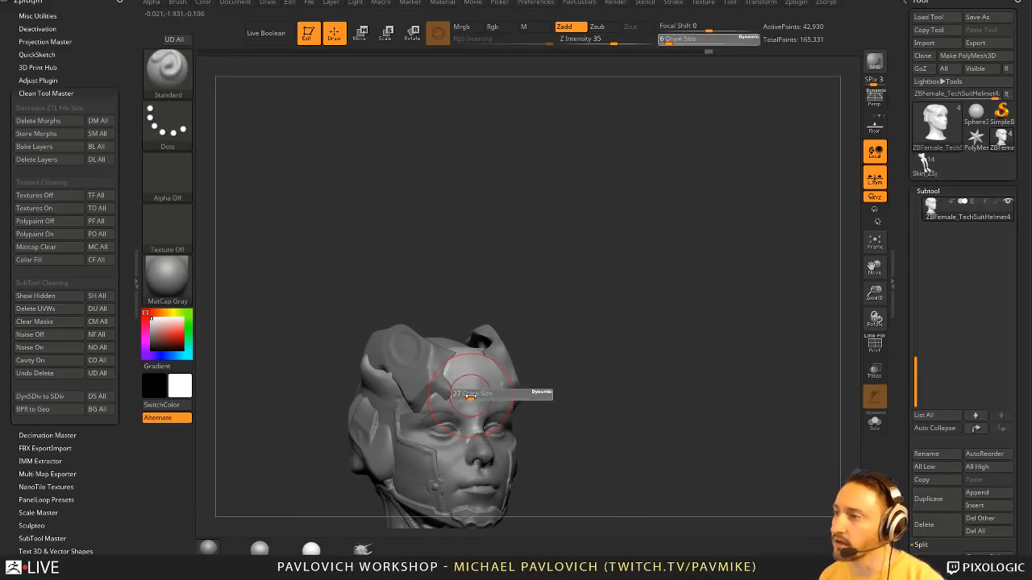
key(s)
mouse_move(469, 424)
mouse_down()
mouse_move(483, 389)
mouse_move(463, 386)
mouse_up()
mouse_move(556, 366)
mouse_down()
mouse_move(611, 357)
mouse_move(587, 336)
mouse_up()
key(s)
drag(436, 405, 427, 403)
- Smooth the area beside the eye and build up the temple with the Clay brush at draw size 13
drag(597, 343, 418, 394)
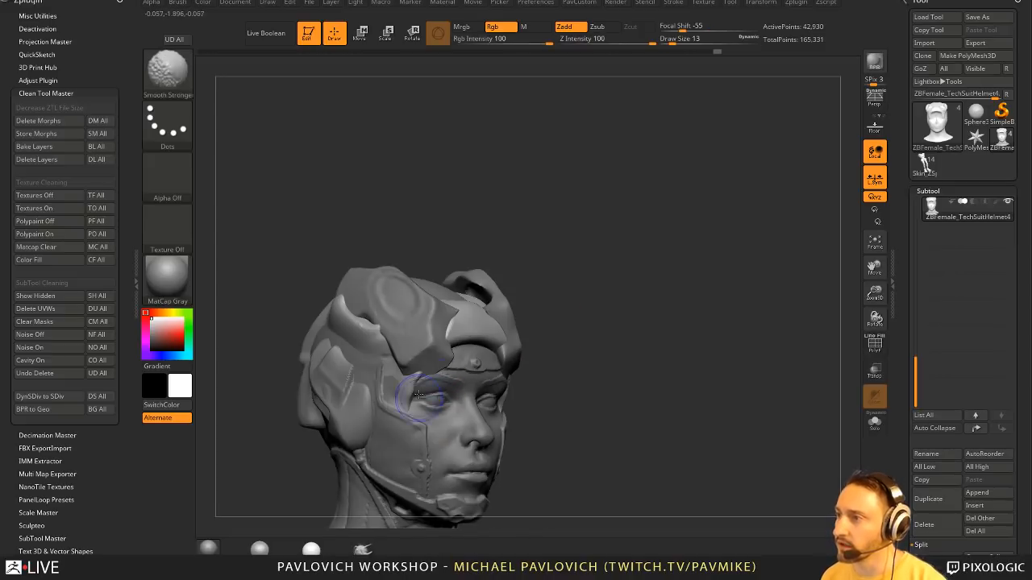
drag(587, 354, 524, 353)
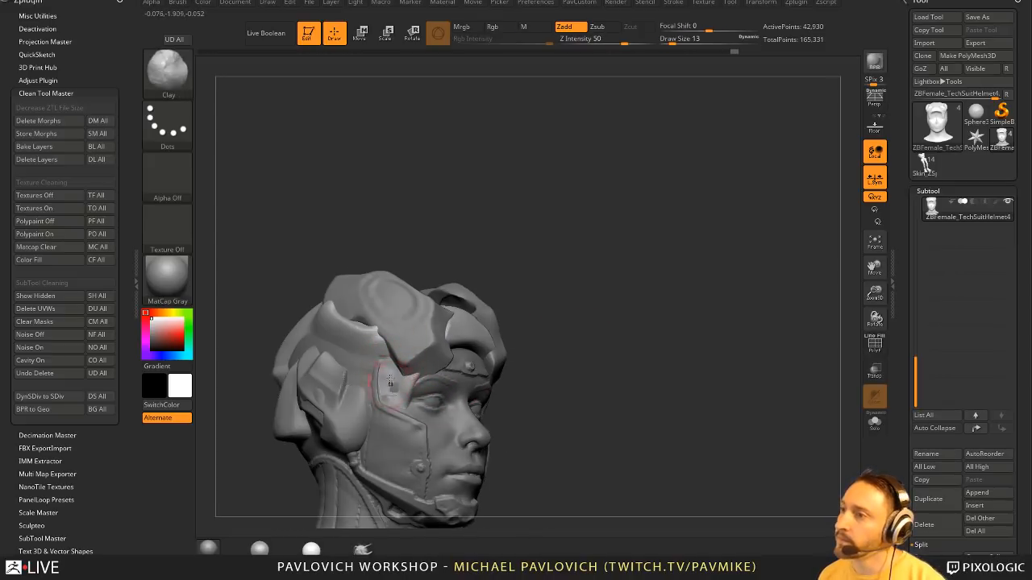
mouse_move(396, 381)
mouse_down()
mouse_move(591, 352)
mouse_move(455, 363)
mouse_up()
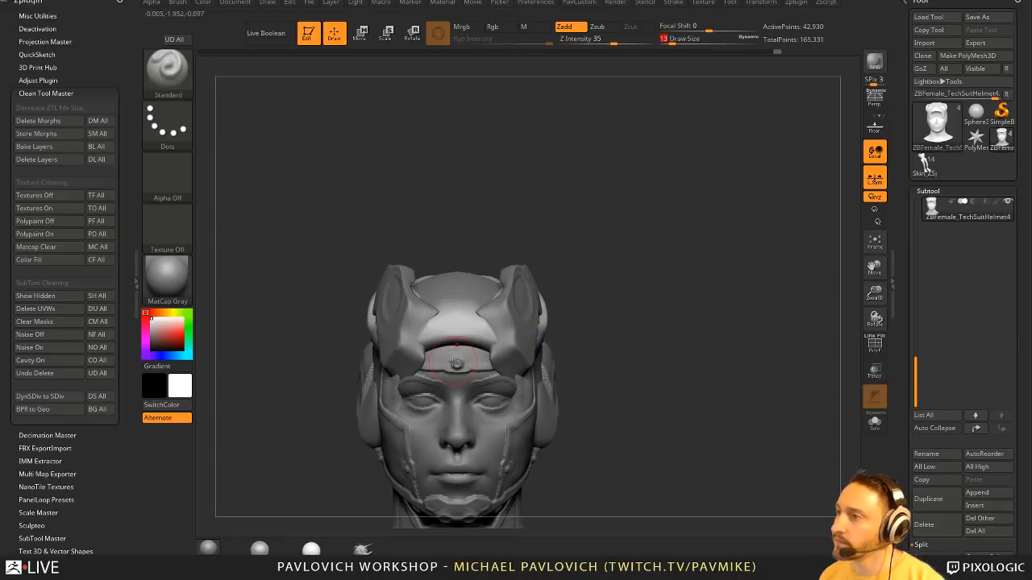
- Make the upper side pieces the active subtool and switch to the IMM MachineParts insert brush
drag(585, 351, 516, 328)
alt+click(501, 330)
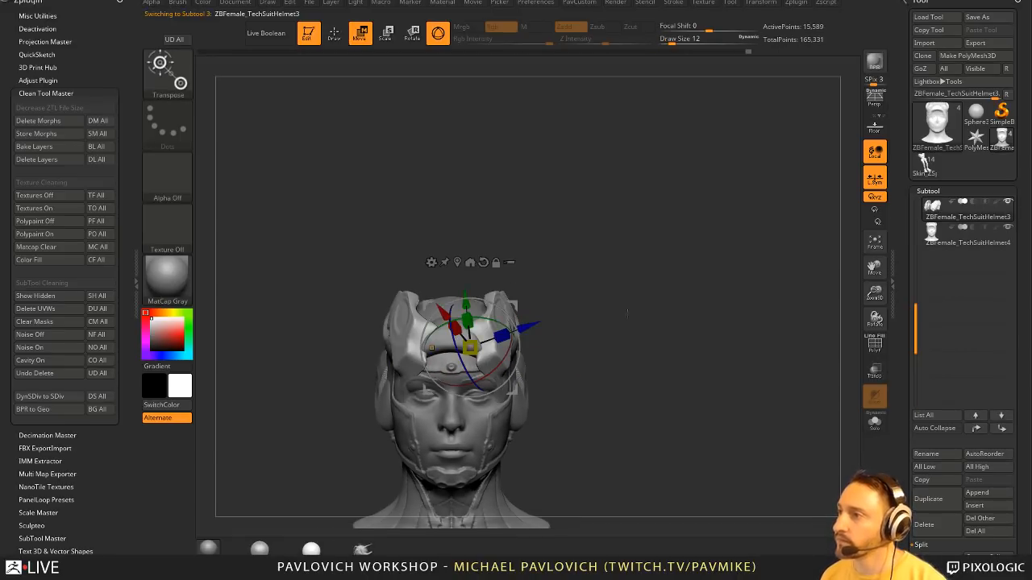
drag(645, 315, 643, 316)
key(b)
key(i)
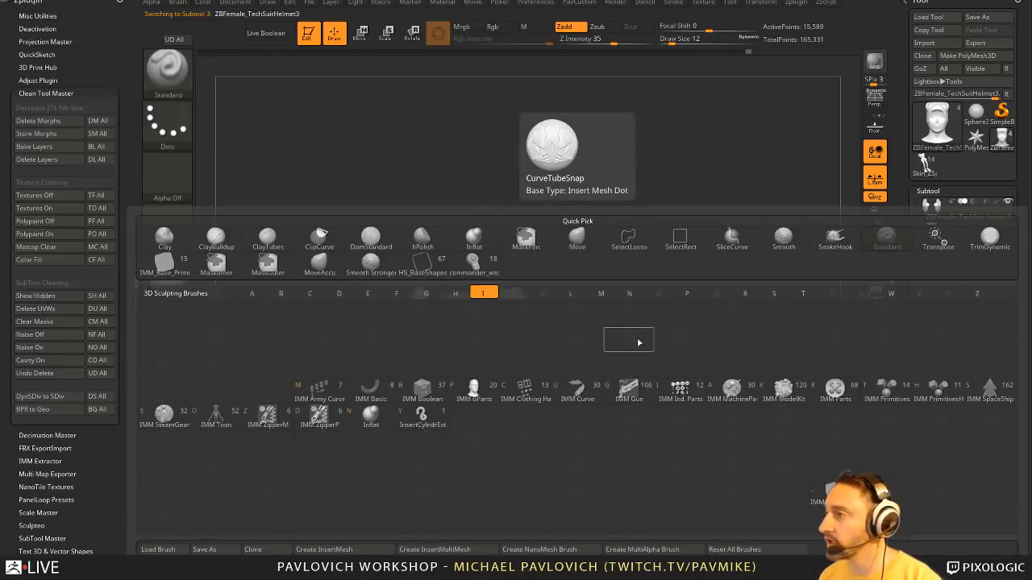
key(a)
key(m)
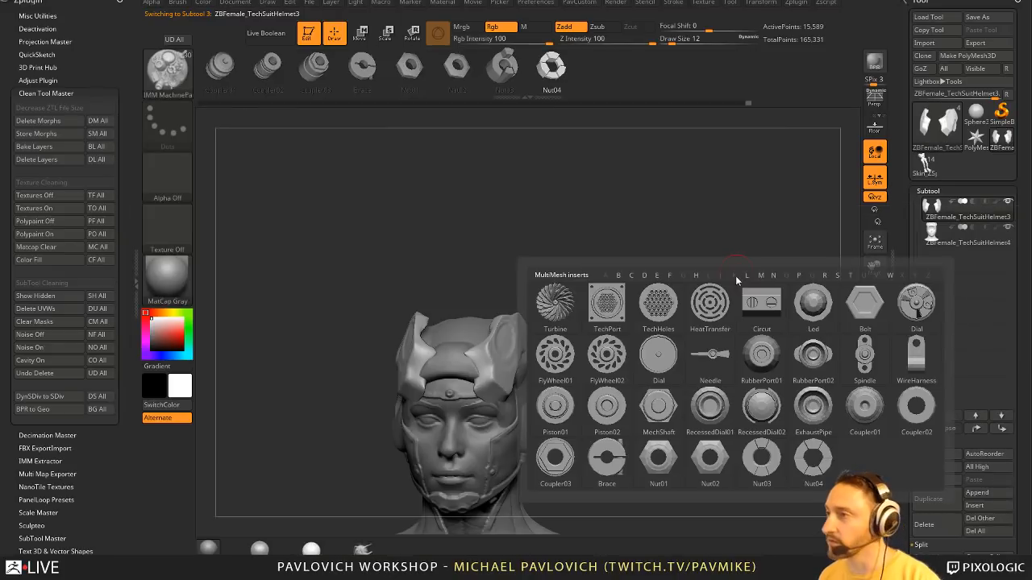
- Insert a mirrored Needle part onto the outer faces of the upper side pieces
click(813, 356)
drag(763, 323, 653, 346)
key(w)
drag(543, 328, 480, 362)
key(q)
key(w)
drag(609, 330, 597, 327)
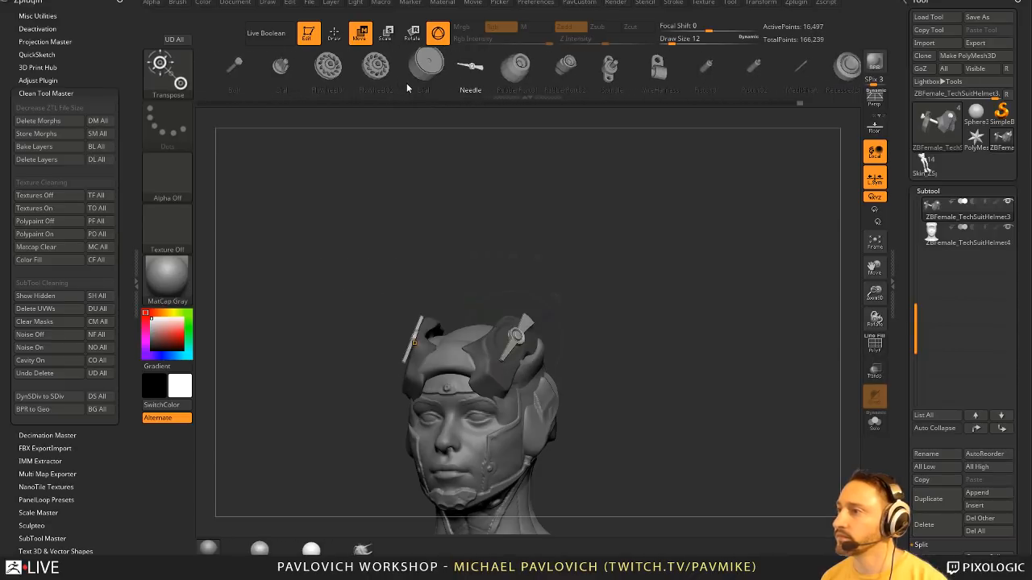
- Rotate and move the Needle parts so they slant along the helmet's upper sides toward the brow
right_drag(475, 316, 679, 293)
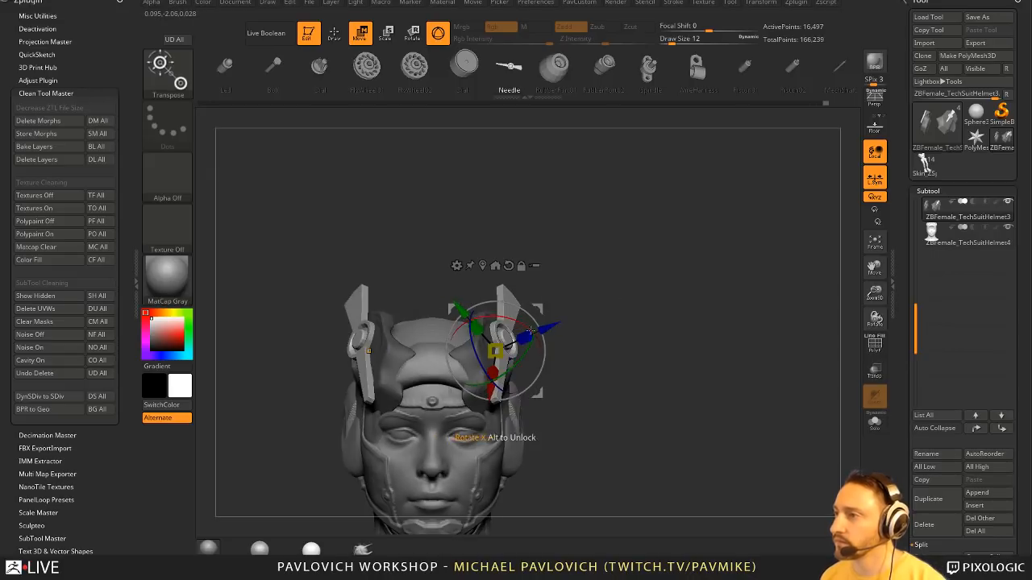
drag(530, 330, 627, 303)
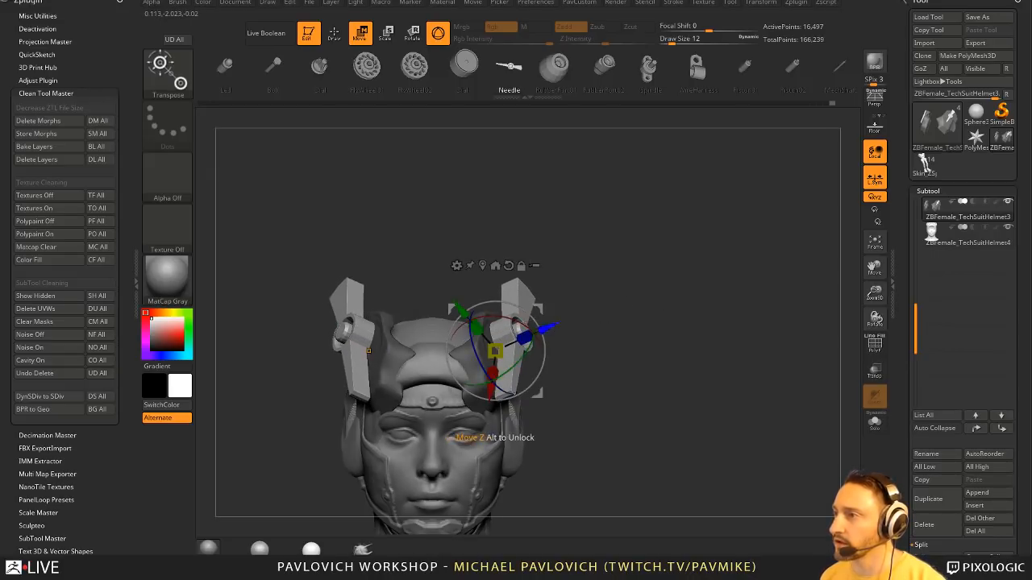
drag(546, 327, 536, 335)
right_drag(540, 332, 487, 397)
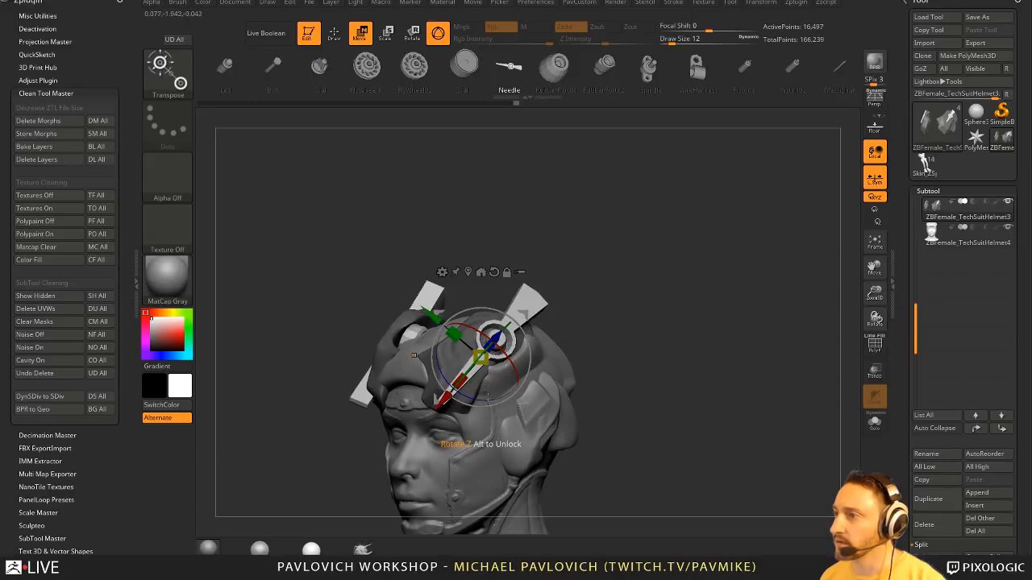
drag(435, 307, 428, 301)
- Split the Needle parts from the old side pieces and delete the side pieces
key(q)
right_drag(500, 330, 650, 306)
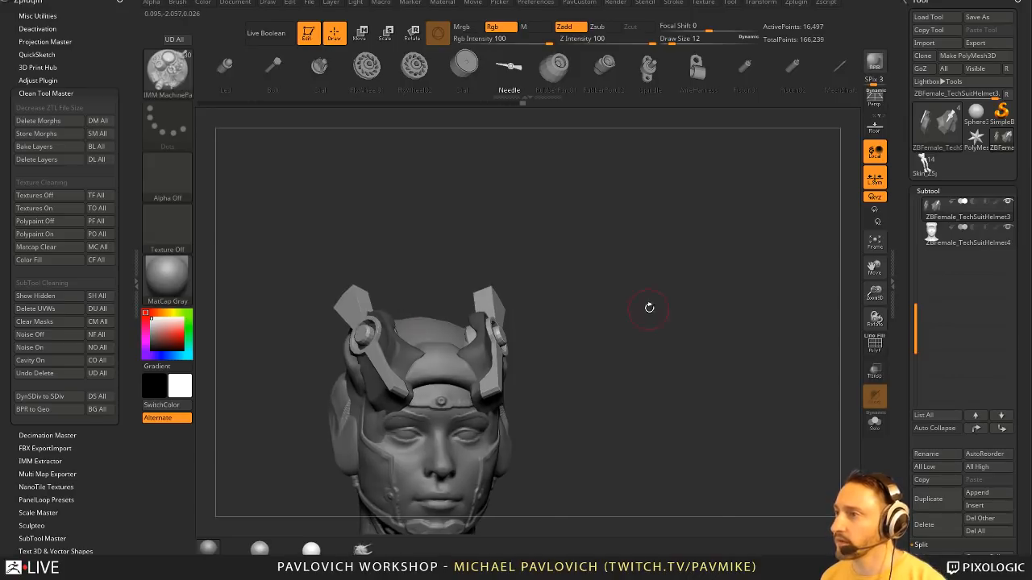
key(grave)
click(645, 309)
right_drag(586, 362, 625, 347)
click(924, 524)
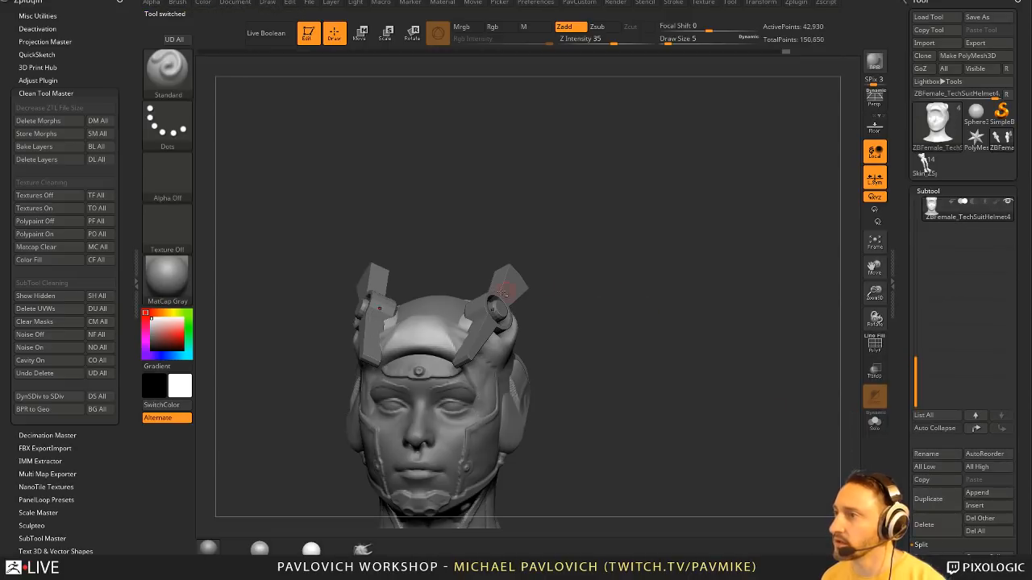
- Make the Needle side pieces the active subtool and rotate them to lie back along the helmet's upper sides
right_drag(623, 305, 651, 324)
alt+click(543, 296)
right_drag(580, 300, 541, 299)
key(w)
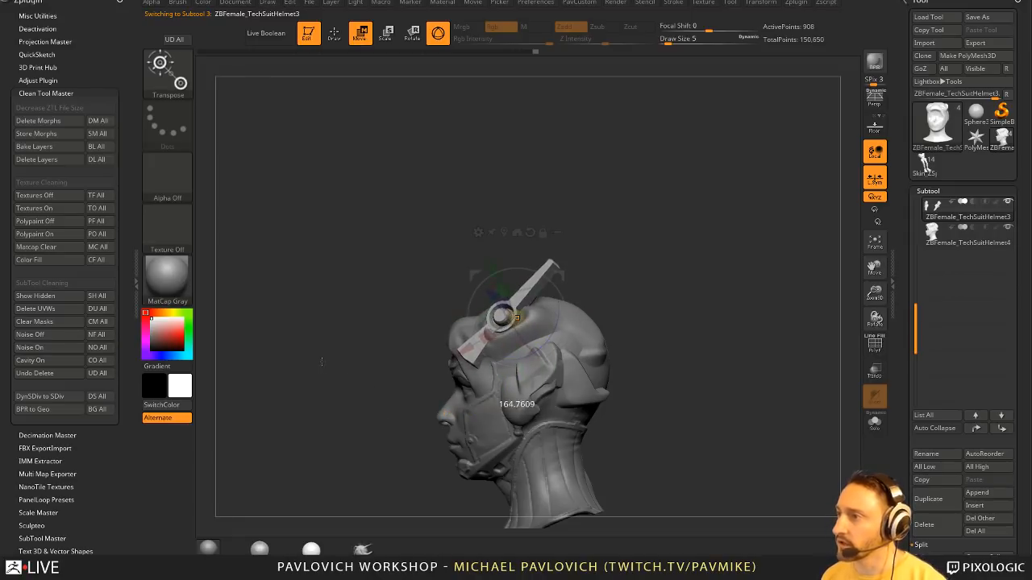
right_drag(581, 240, 601, 251)
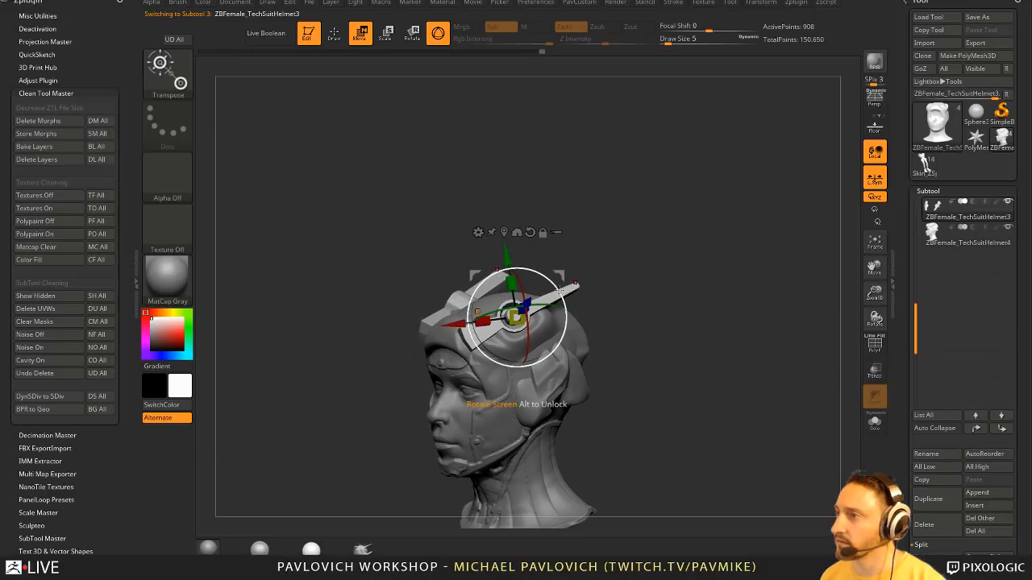
right_drag(621, 307, 559, 316)
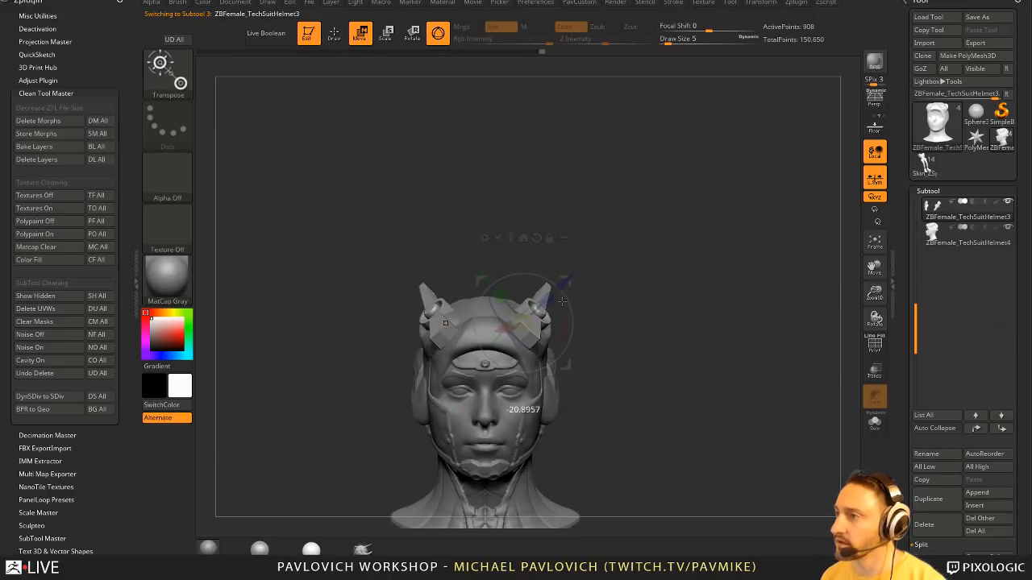
key(q)
- Bend the side pieces around the helmet's curvature with the Bend Arc deformer
mouse_move(682, 302)
right_down()
mouse_move(622, 309)
mouse_move(683, 310)
mouse_move(647, 310)
mouse_move(676, 282)
right_up()
key(w)
click(487, 243)
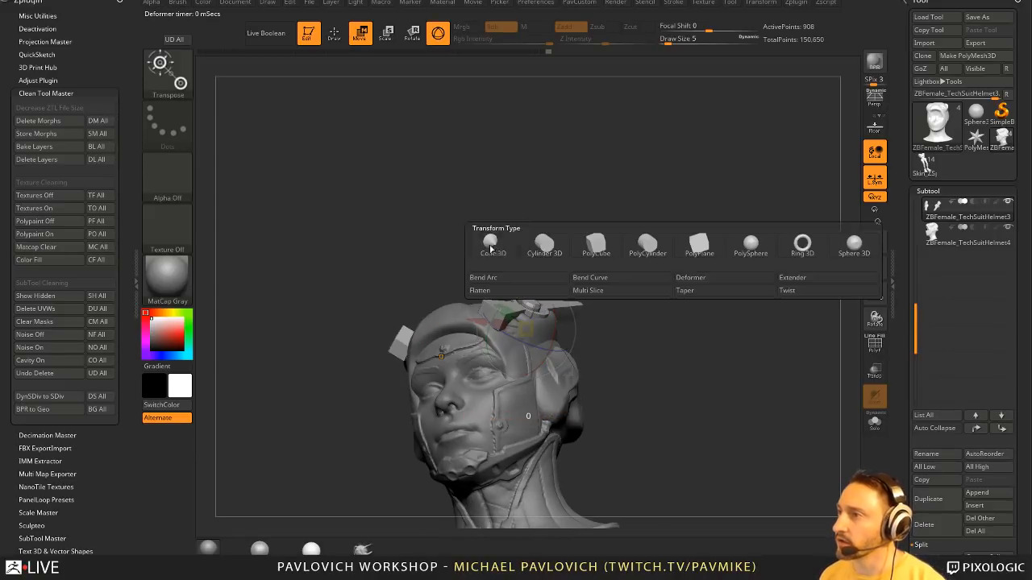
click(500, 278)
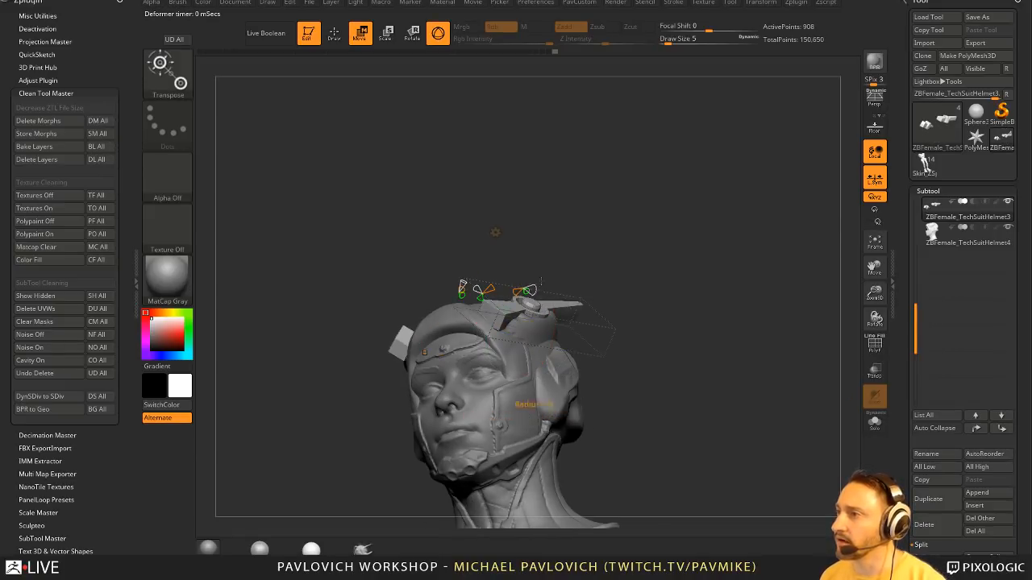
right_drag(614, 270, 606, 274)
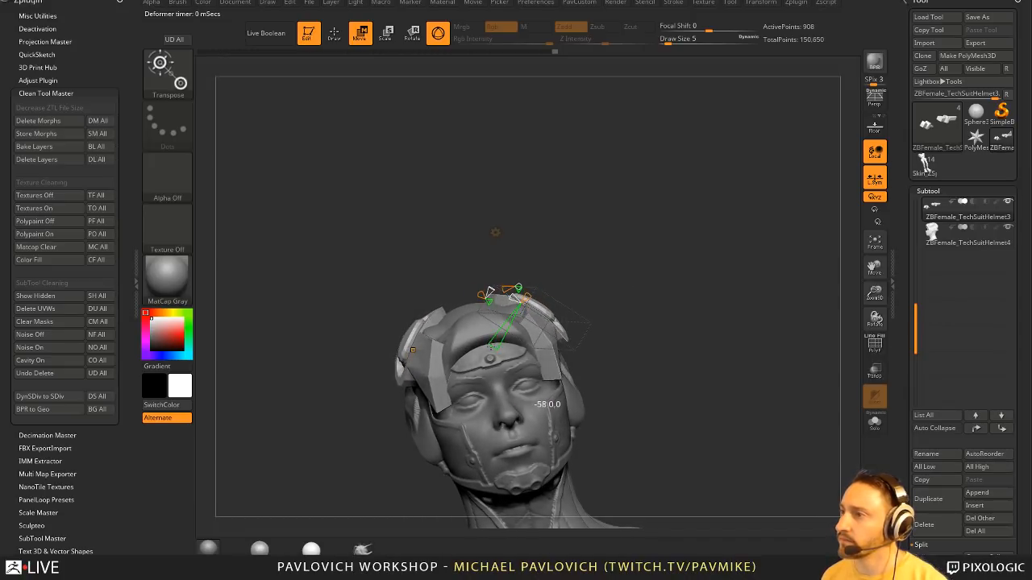
mouse_move(654, 319)
right_down()
mouse_move(595, 319)
mouse_move(658, 317)
mouse_move(692, 299)
mouse_move(675, 285)
mouse_move(666, 293)
right_up()
key(q)
- DynaMesh the bent side pieces and flatten their faces with the hPolish brush at draw size 27
ctrl+drag(694, 257, 759, 355)
right_drag(687, 306, 675, 343)
key(s)
drag(541, 341, 554, 341)
mouse_move(625, 297)
right_down()
mouse_move(635, 304)
mouse_move(526, 364)
right_up()
key(w)
key(q)
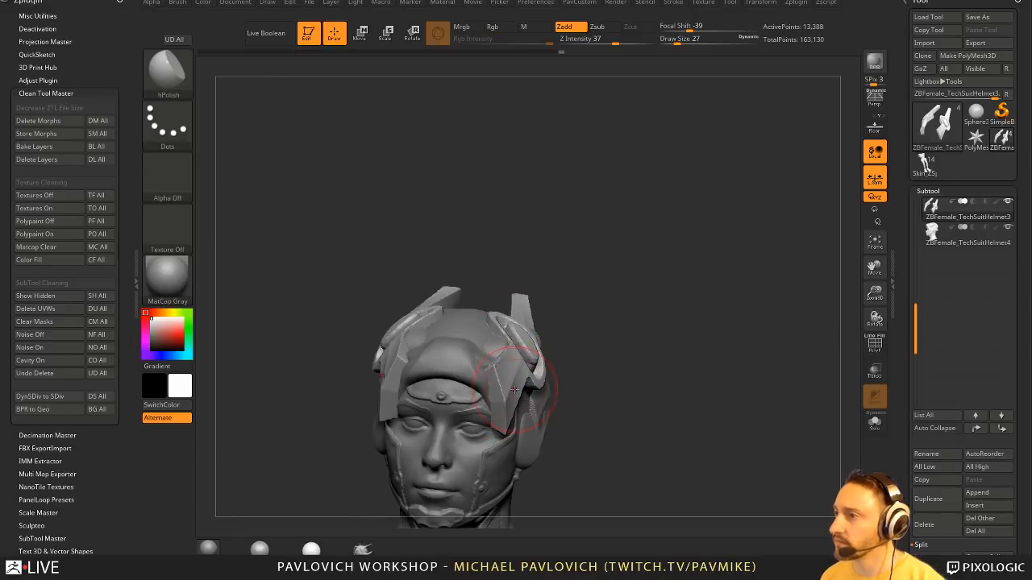
right_drag(513, 386, 542, 320)
key(shift)
mouse_move(622, 282)
right_down()
mouse_move(495, 405)
mouse_move(677, 299)
mouse_move(615, 354)
mouse_move(626, 334)
mouse_move(607, 344)
right_up()
mouse_move(737, 355)
right_down()
mouse_move(801, 288)
mouse_move(728, 280)
right_up()
- Reshape the front and rear arms of the side pieces with the Move brush at draw size 44
key(s)
drag(570, 322, 582, 322)
key(b)
key(m)
key(v)
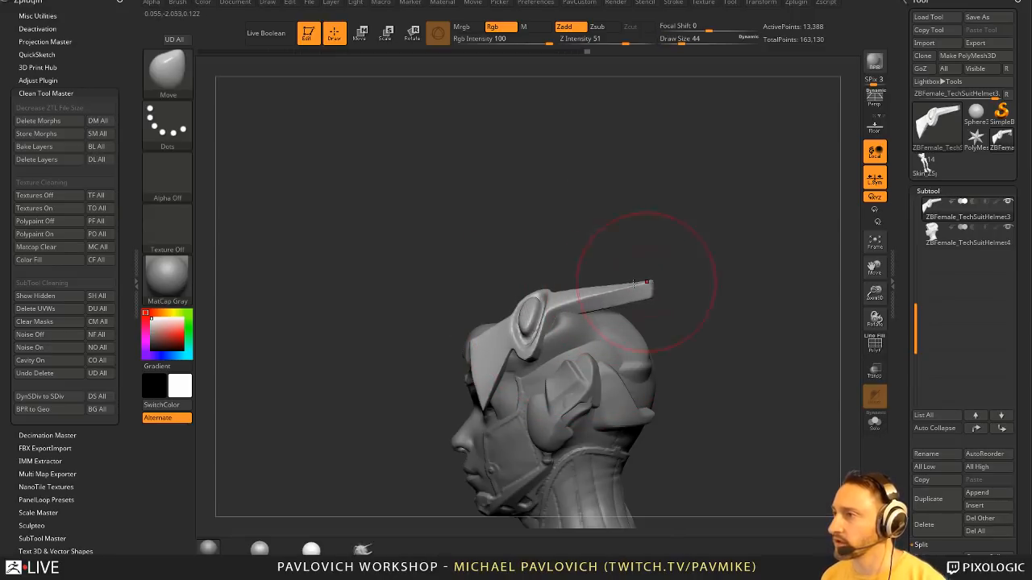
mouse_move(651, 265)
right_down()
mouse_move(730, 301)
mouse_move(668, 254)
mouse_move(566, 333)
right_up()
- Remesh the side pieces into a denser DynaMesh
key(b)
key(t)
key(d)
key(shift+a)
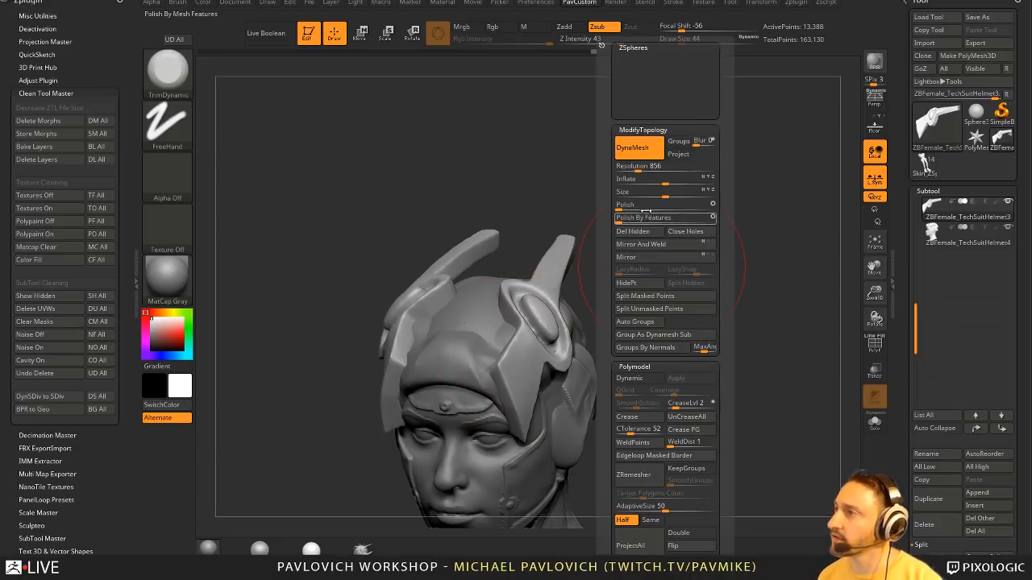
key(b)
key(m)
key(v)
key(b)
key(s)
key(t)
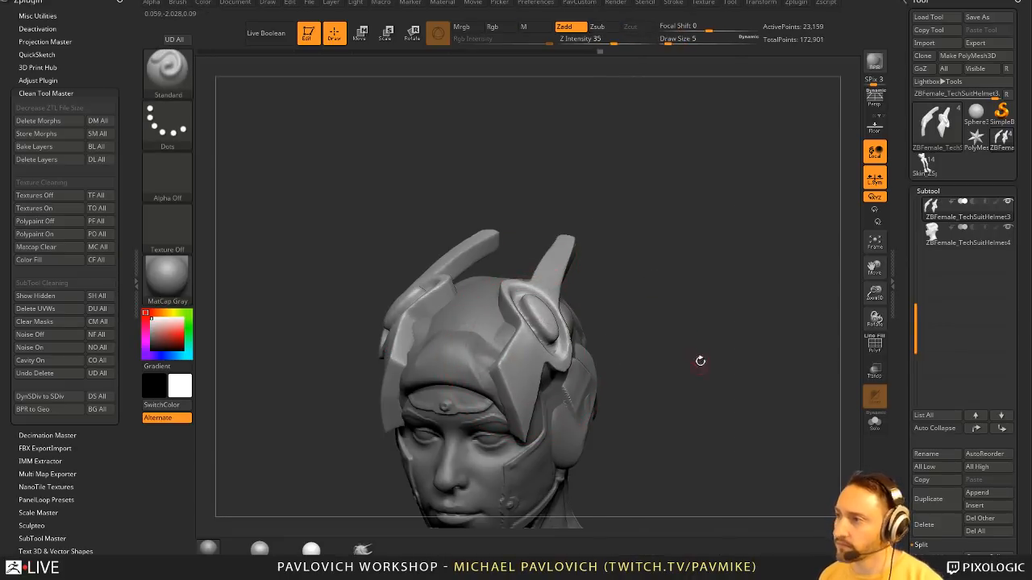
- Trim the front faces and edges of the side pieces with TrimDynamic, reducing the draw size from 31 to 12
alt+right_drag(699, 359, 683, 279)
key(b)
key(t)
key(d)
right_drag(545, 297, 520, 298)
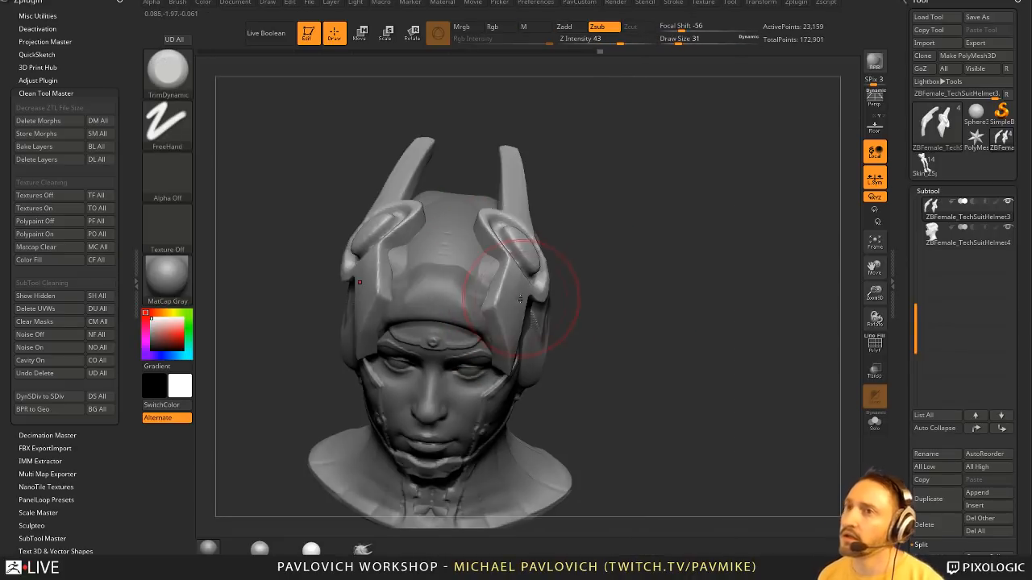
right_drag(575, 236, 638, 234)
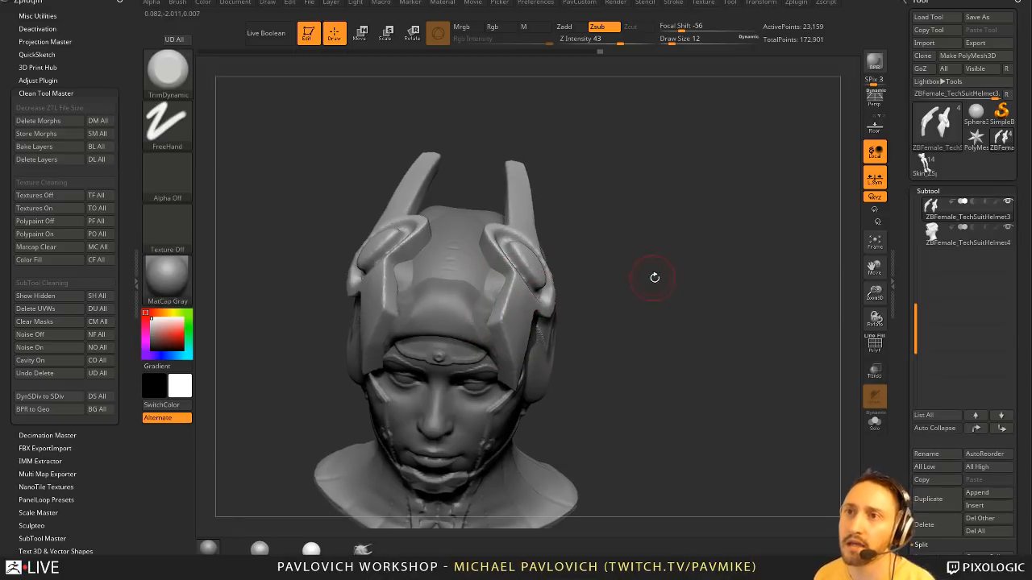
right_drag(655, 277, 637, 274)
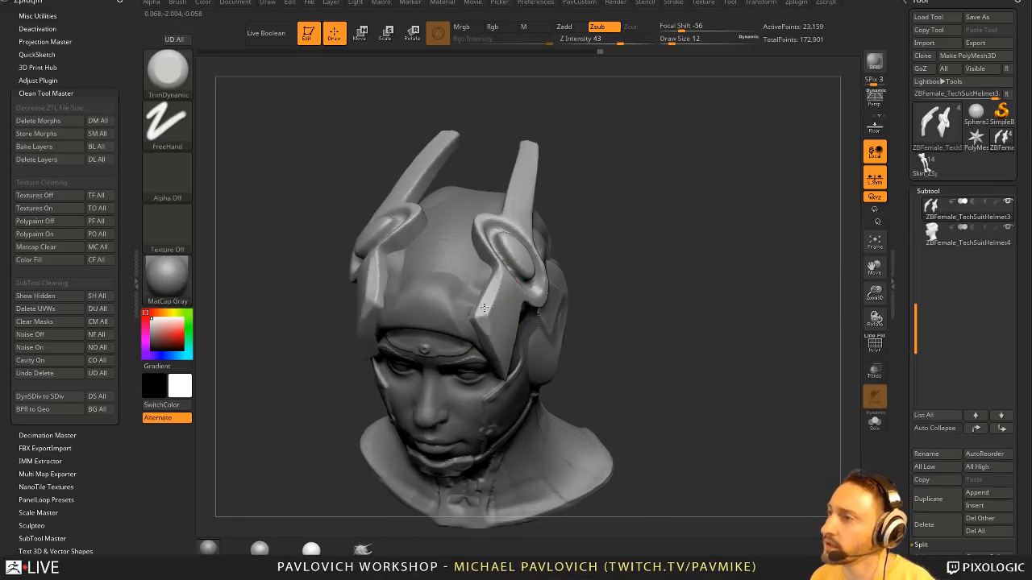
mouse_move(594, 343)
right_down()
mouse_move(591, 300)
mouse_move(472, 311)
mouse_move(485, 310)
right_up()
- Trim the inner edges of the side pieces' front arms into a curve with TrimDynamic at draw size 22
key(s)
click(500, 312)
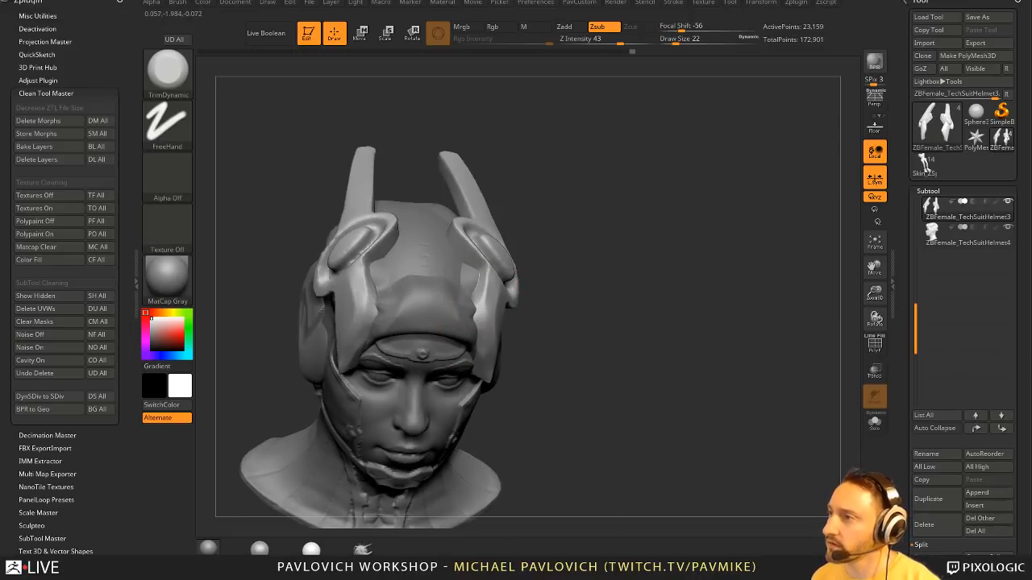
mouse_move(599, 326)
ctrl+right_down()
mouse_move(592, 293)
mouse_move(537, 278)
ctrl+right_up()
right_drag(559, 318, 508, 326)
- Trim the front tips and outer edges of the side pieces with TrimDynamic at draw size 16
key(s)
click(481, 339)
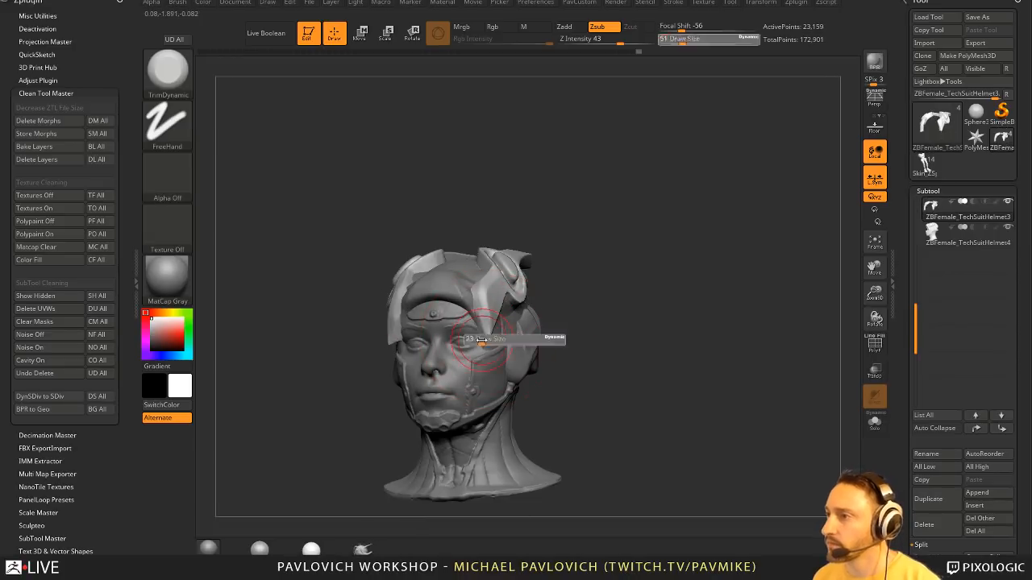
drag(481, 339, 476, 339)
mouse_move(569, 308)
ctrl+right_down()
mouse_move(571, 325)
mouse_move(497, 333)
ctrl+right_up()
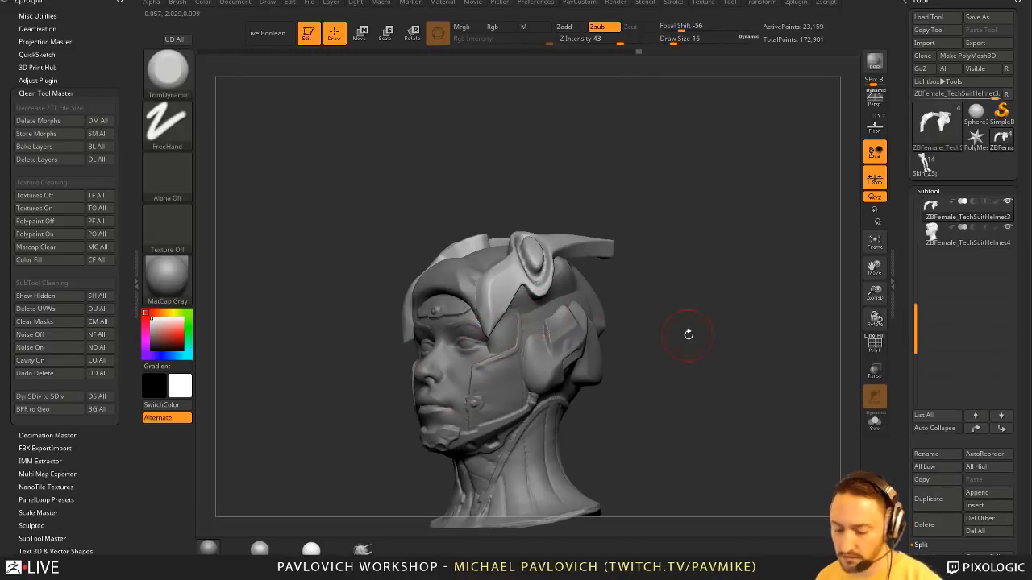
ctrl+right_drag(688, 334, 489, 337)
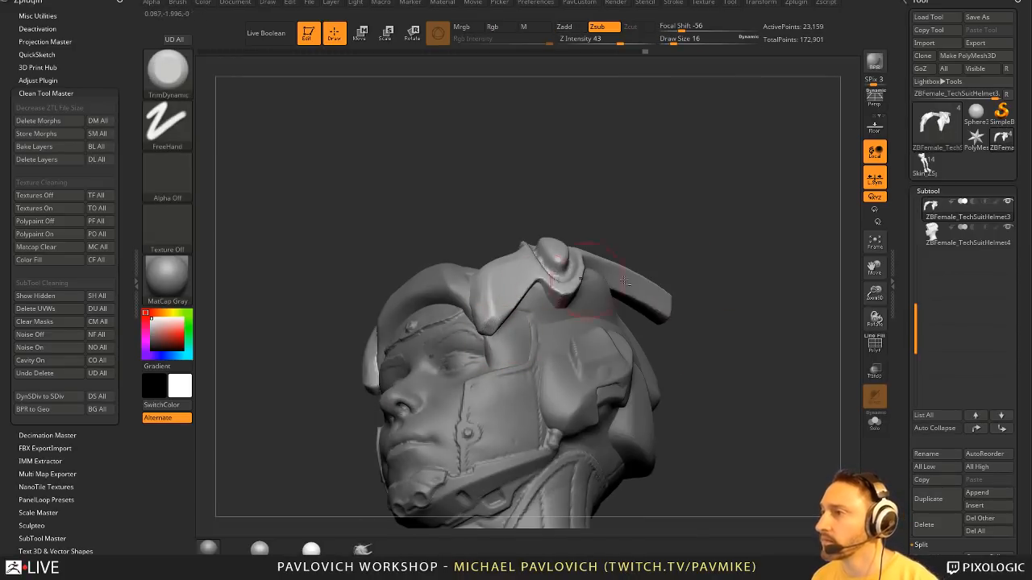
ctrl+right_drag(698, 270, 700, 246)
right_drag(700, 246, 556, 311)
- Make the helmet the active subtool and smooth its surface above the brow between the side pieces
alt+click(501, 320)
right_drag(594, 277, 637, 289)
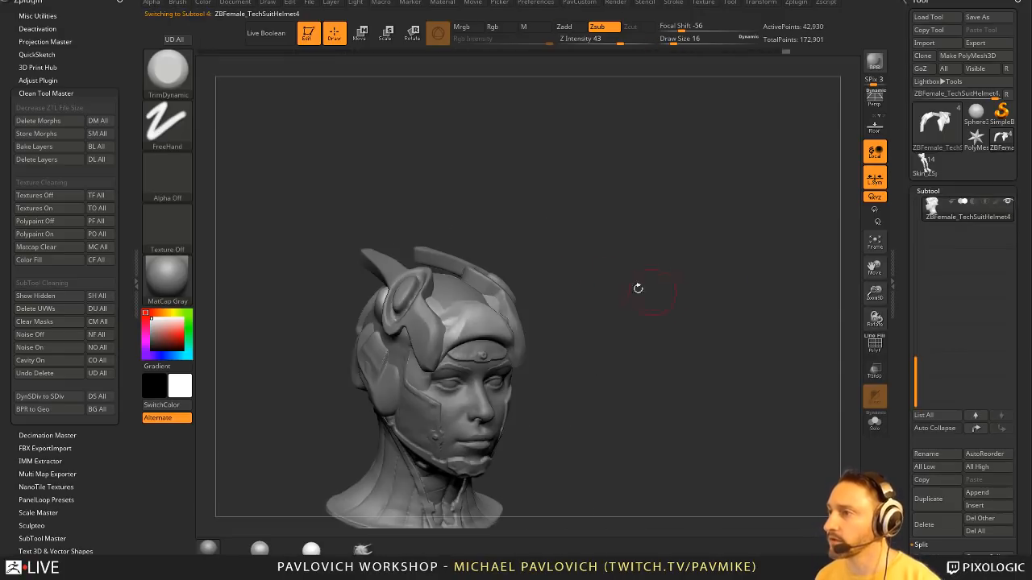
shift+drag(448, 321, 475, 319)
mouse_move(615, 289)
ctrl+right_down()
mouse_move(618, 308)
mouse_move(493, 307)
ctrl+right_up()
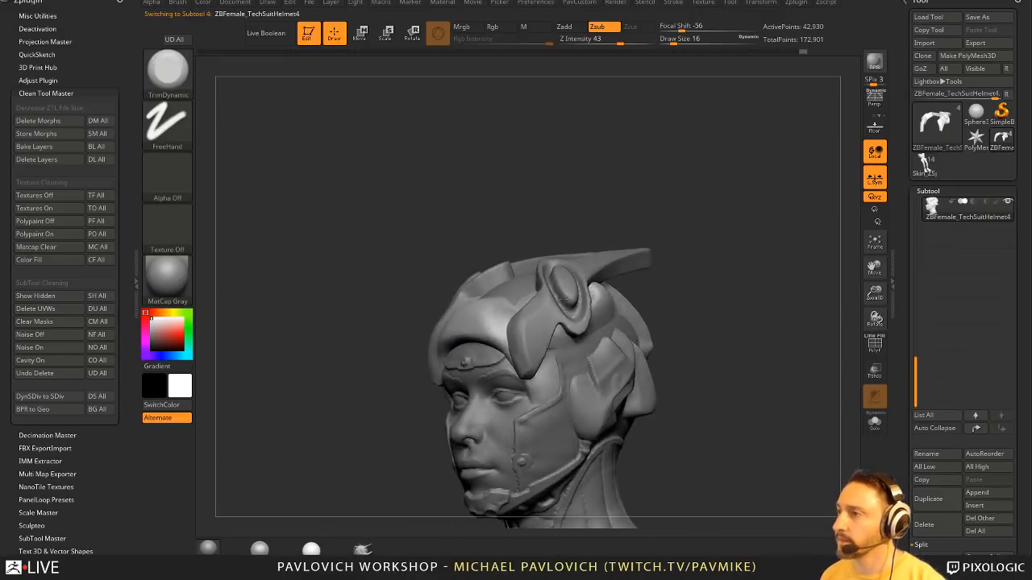
mouse_move(563, 299)
right_down()
mouse_move(695, 314)
mouse_move(605, 338)
mouse_move(627, 325)
mouse_move(680, 334)
mouse_move(568, 300)
right_up()
right_drag(635, 282, 578, 267)
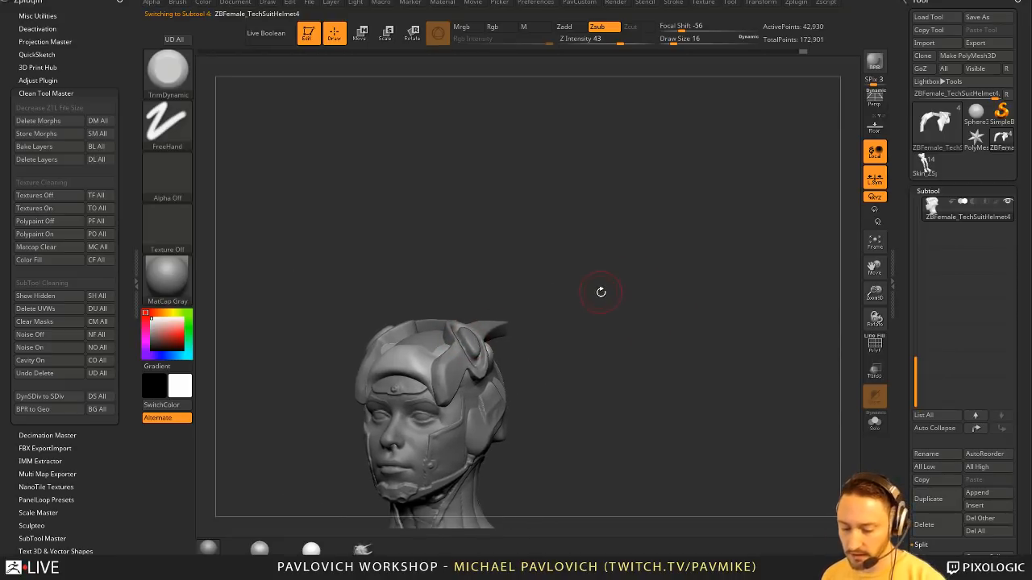
- Insert a mirrored Fasteners_22 part from the IMM ModelKit brush onto the side pieces' oval discs
key(b)
key(i)
key(p)
key(m)
key(b)
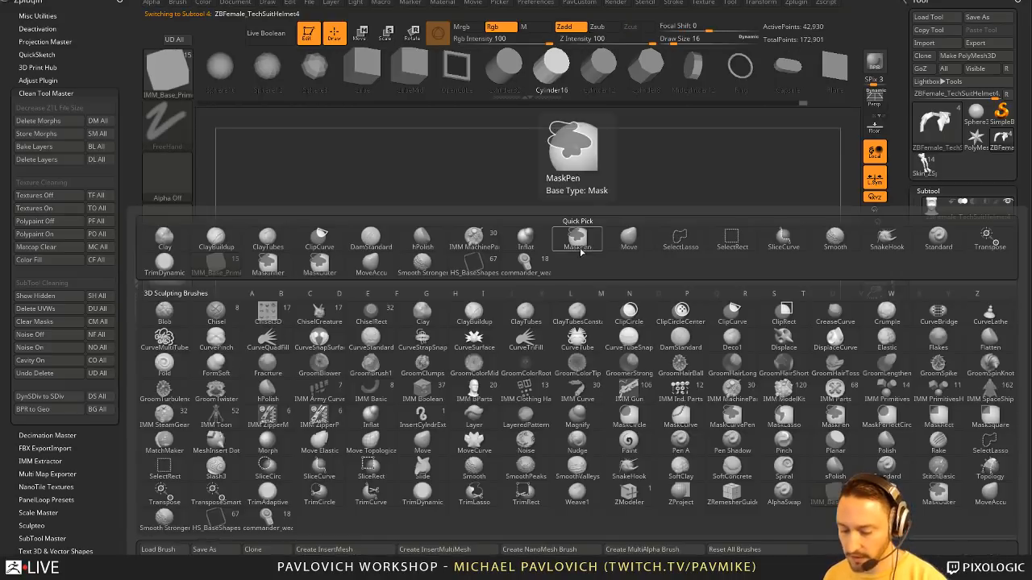
key(i)
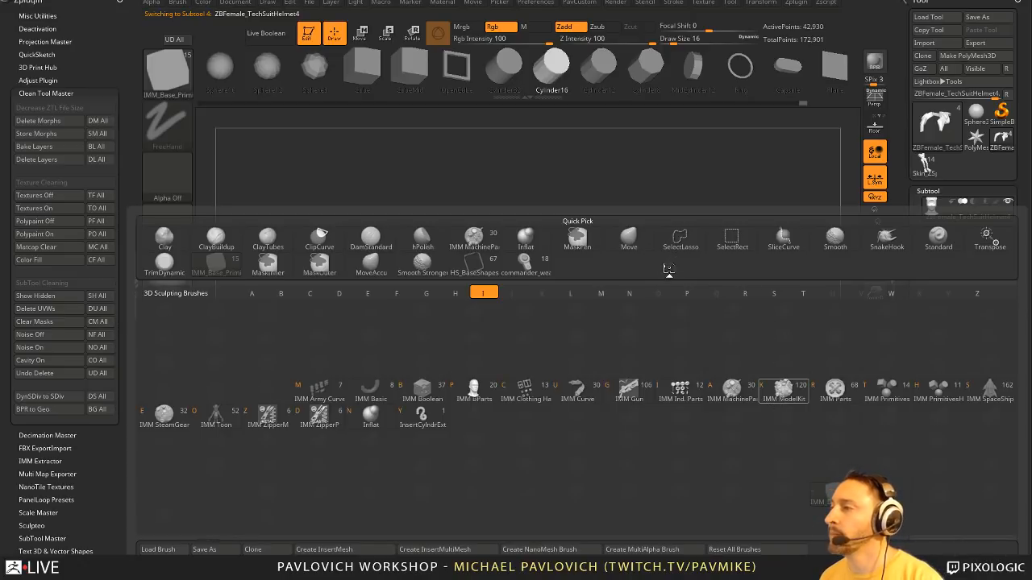
key(k)
key(m)
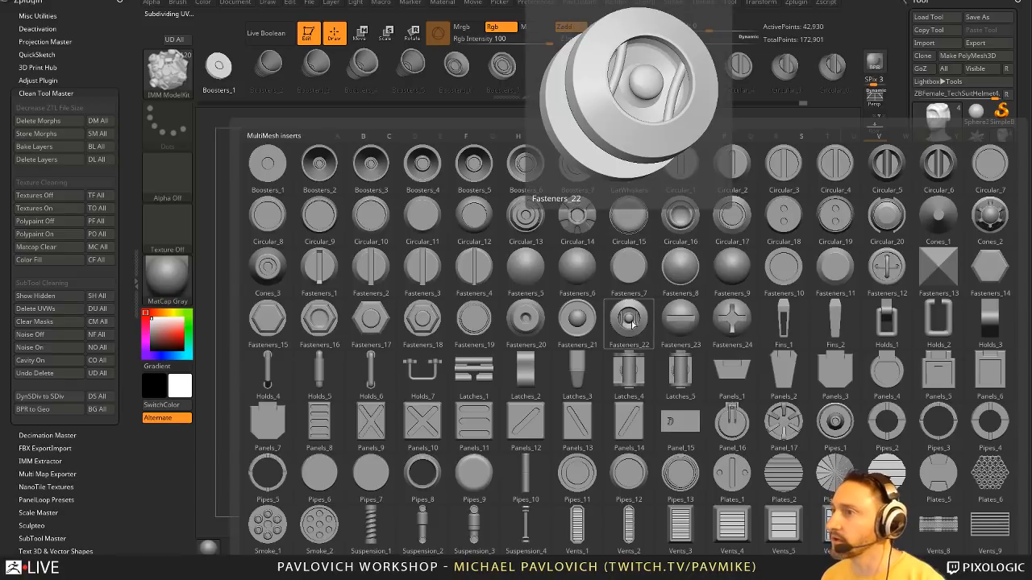
click(632, 323)
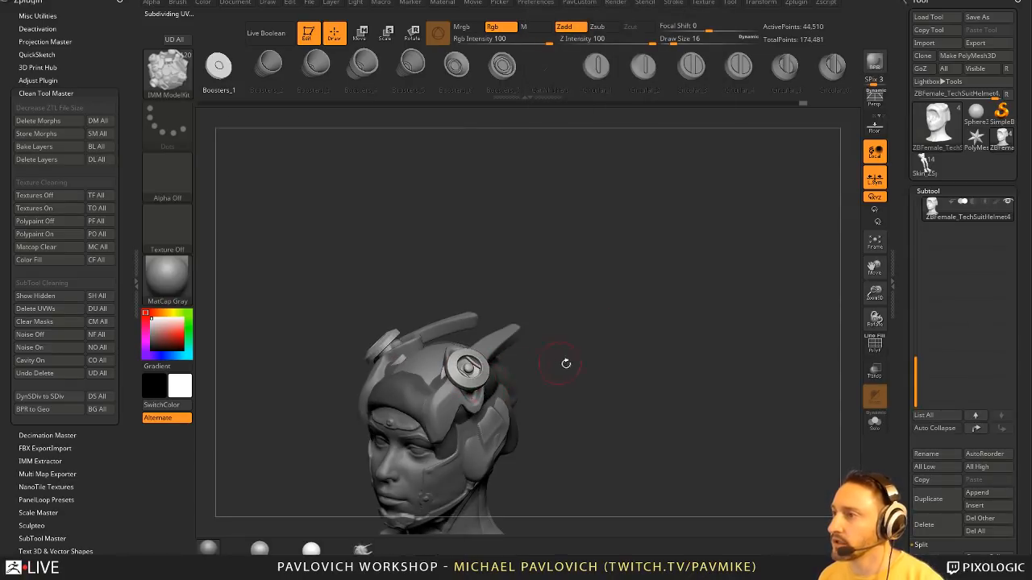
mouse_move(564, 362)
mouse_down()
mouse_move(593, 342)
mouse_move(590, 332)
mouse_up()
key(w)
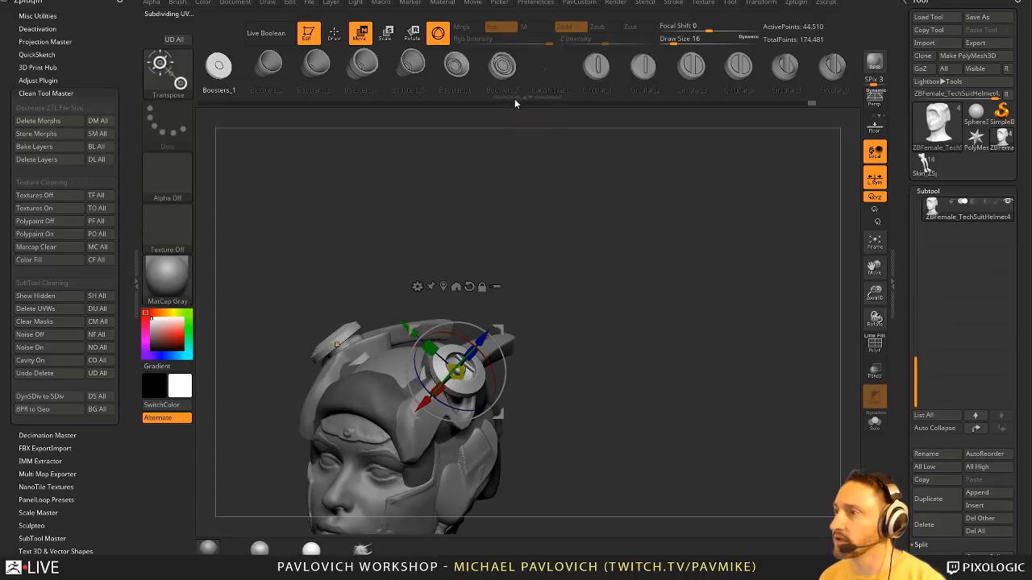
- Try Circular and Cones shapes for the inserted disc parts, ending on Cones_3
click(524, 69)
click(564, 71)
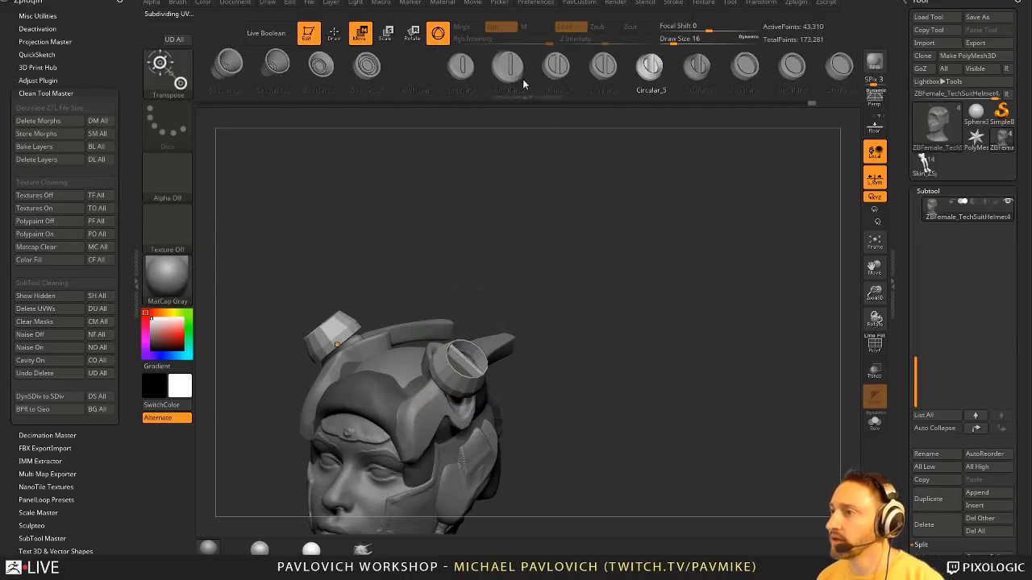
click(511, 81)
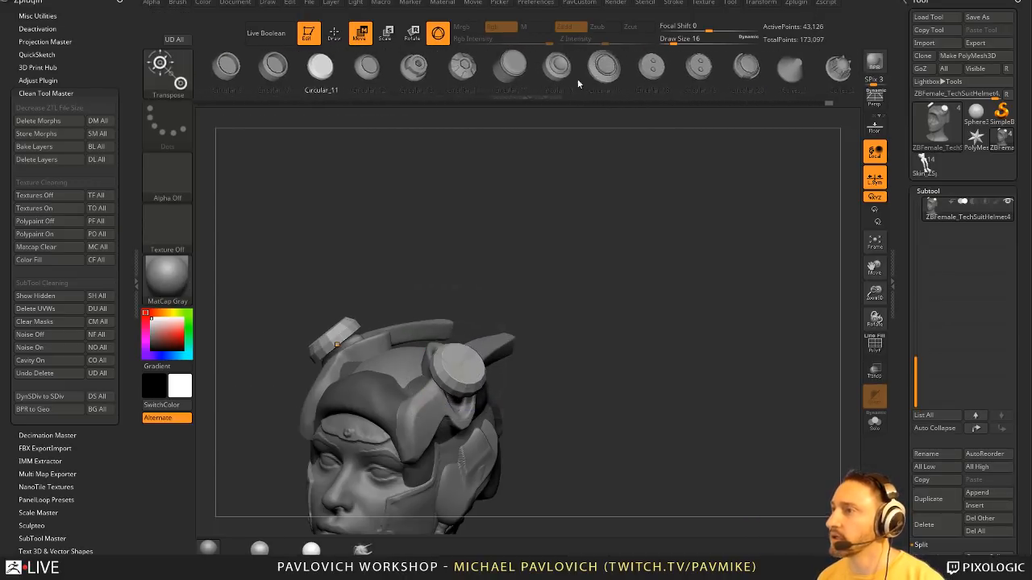
click(582, 76)
click(564, 75)
click(566, 78)
click(559, 82)
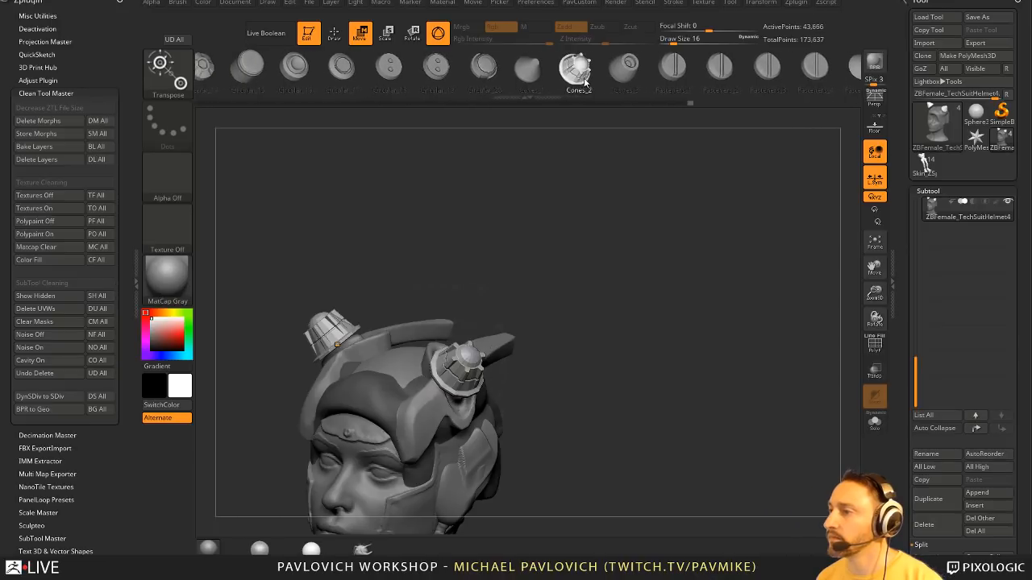
click(598, 81)
- Reposition the inserted parts so they sit sunk into the oval discs of the side pieces
drag(600, 302, 515, 331)
right_drag(517, 331, 438, 347)
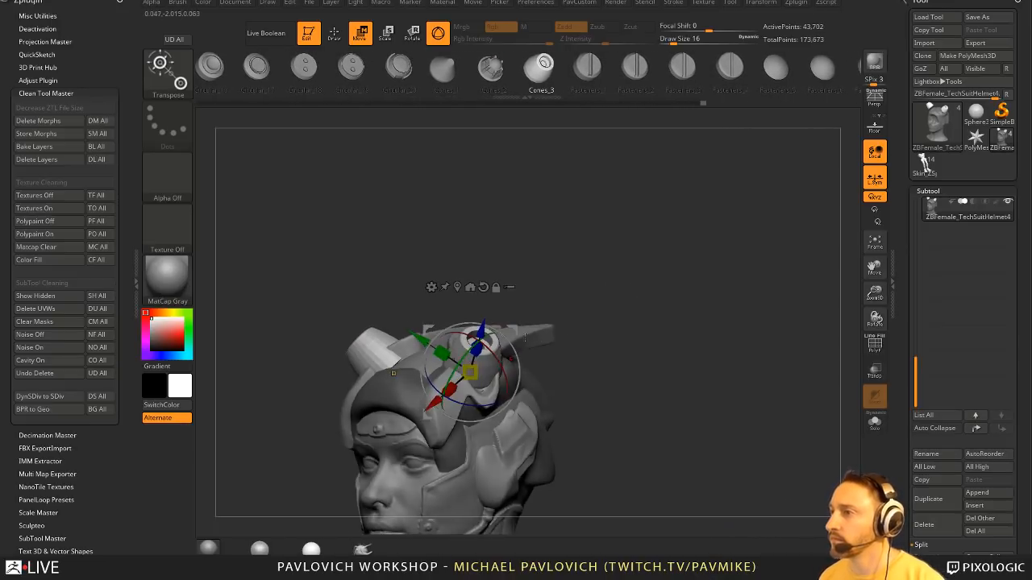
drag(431, 348, 448, 361)
right_drag(449, 361, 520, 360)
drag(522, 358, 477, 383)
right_drag(476, 383, 421, 375)
drag(524, 341, 520, 328)
right_drag(556, 294, 602, 288)
- Swap the inserted parts for a Fasteners shape and nudge them on the oval discs
click(622, 90)
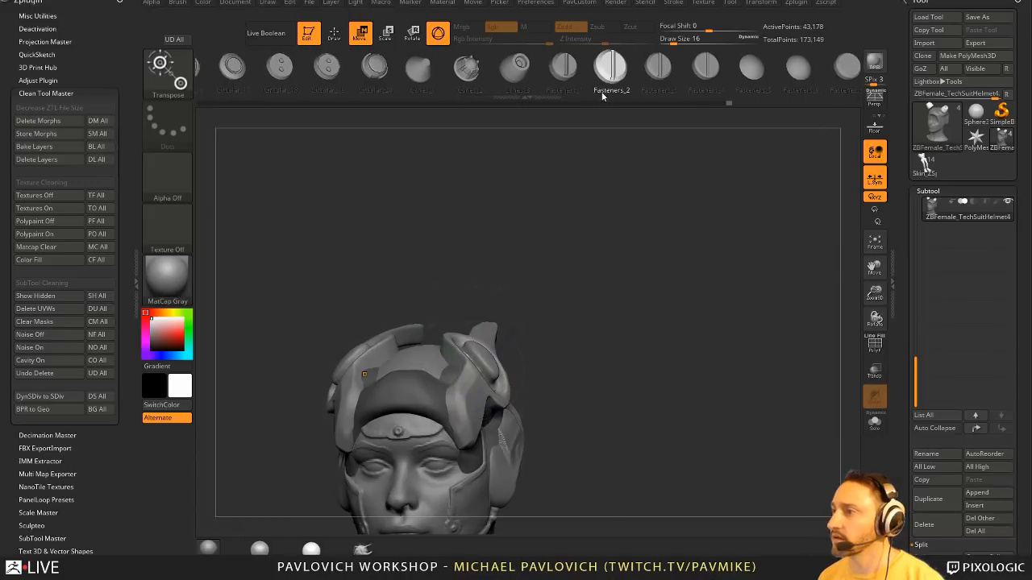
click(605, 91)
click(551, 92)
drag(509, 337, 517, 330)
- Try the Fasteners, Holds and Panels shapes for the inserted parts on the side pieces' oval discs
click(758, 92)
key(Right)
key(Right)
key(Right)
key(Right)
key(Right)
key(Right)
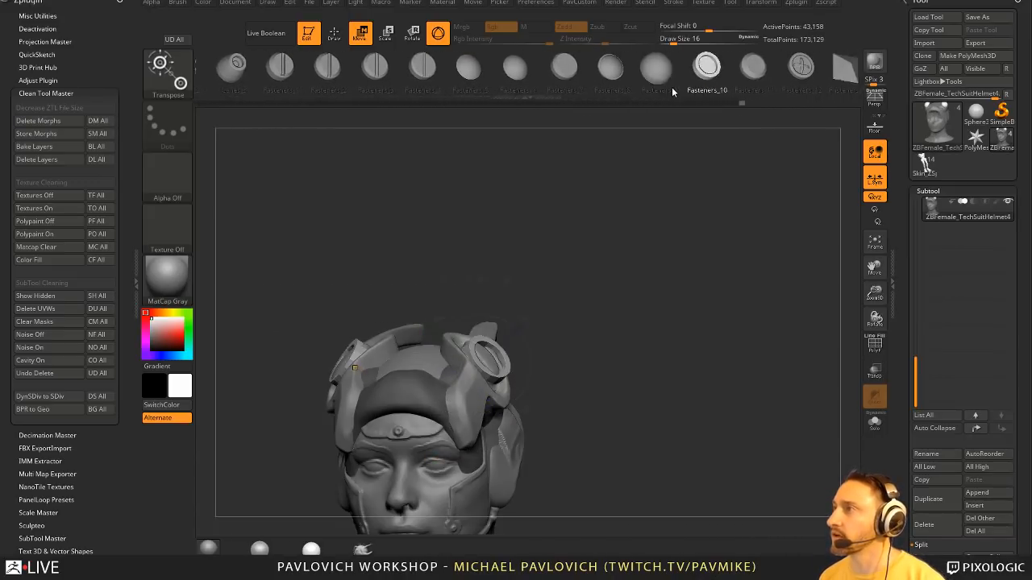
key(Right)
key(Right)
key(Right)
key(Right)
key(Right)
key(Right)
key(Right)
key(Right)
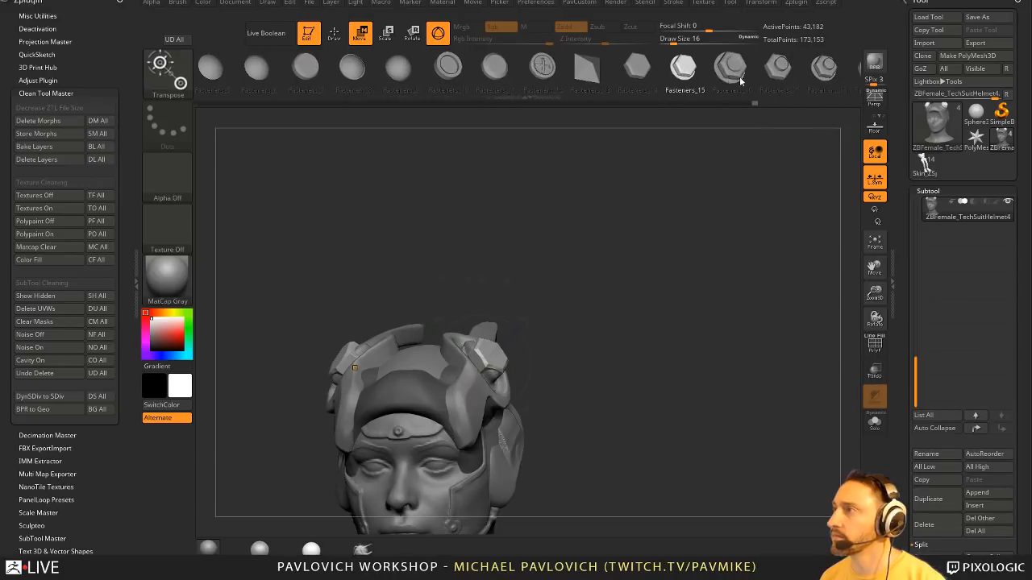
key(Right)
key(Right)
key(Right)
key(Right)
key(Right)
key(Right)
key(Right)
key(Right)
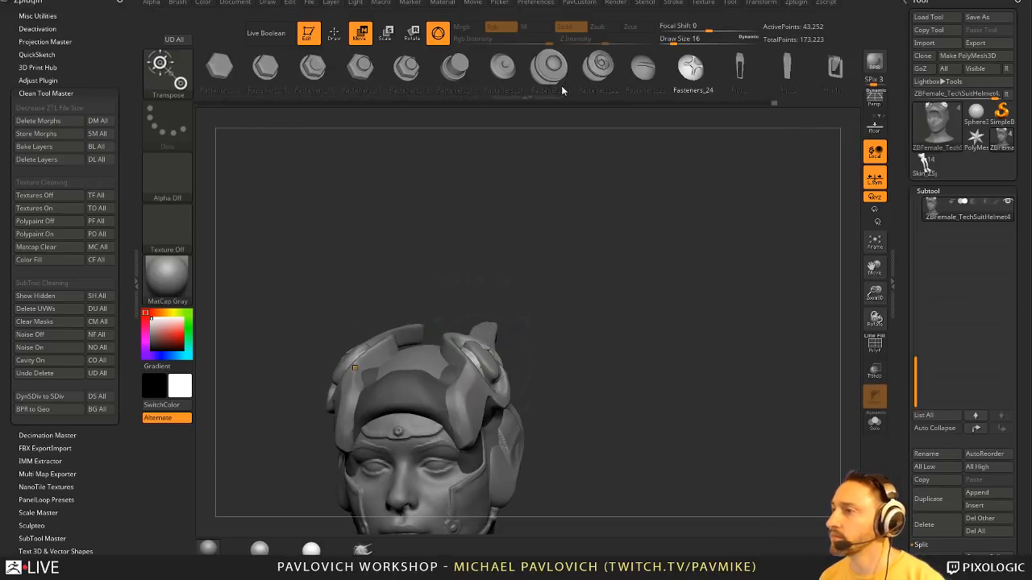
key(Right)
key(Right)
key(Right)
key(Right)
key(Right)
key(Right)
key(Right)
key(Right)
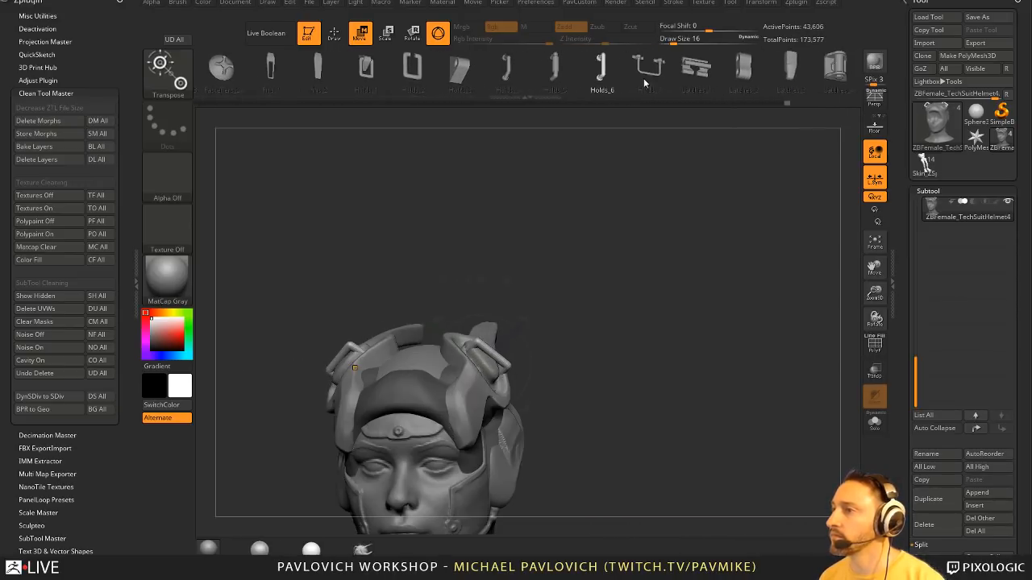
key(Right)
key(Right)
key(Right)
key(Right)
key(Right)
key(Right)
key(Right)
key(Right)
key(Right)
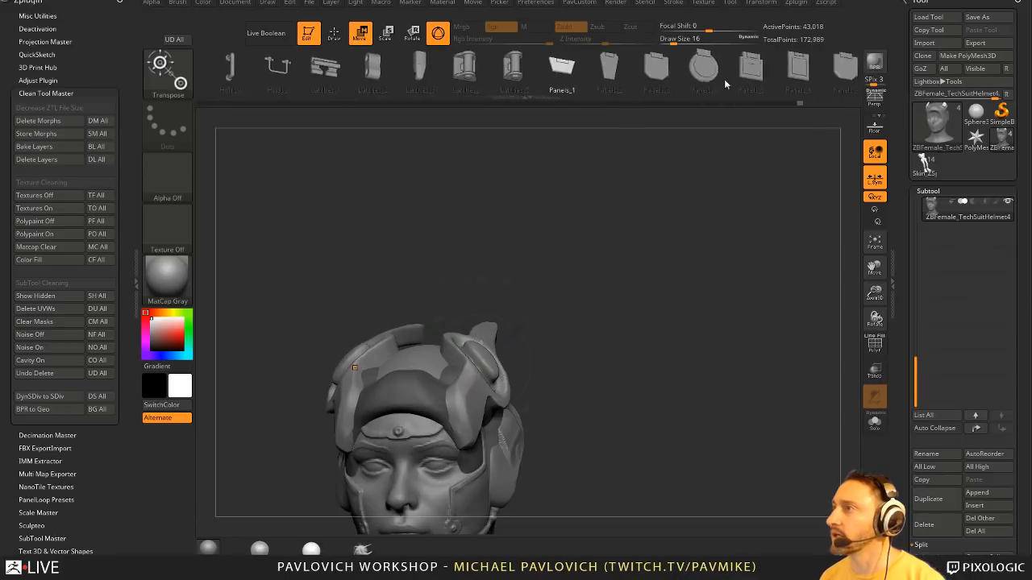
- Cycle the inserted parts back to the Circular shapes and try Circular_20 and Circular_13
key(Left)
key(Left)
key(Left)
key(Left)
key(Left)
key(Left)
key(Left)
key(Left)
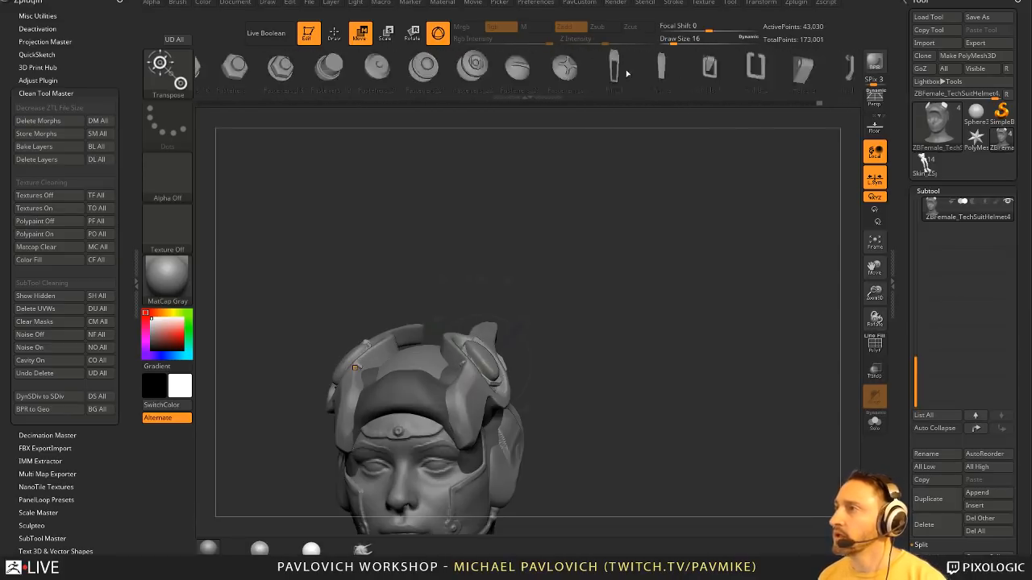
key(Left)
key(Left)
key(Left)
key(Left)
key(Left)
key(Left)
key(Left)
key(Left)
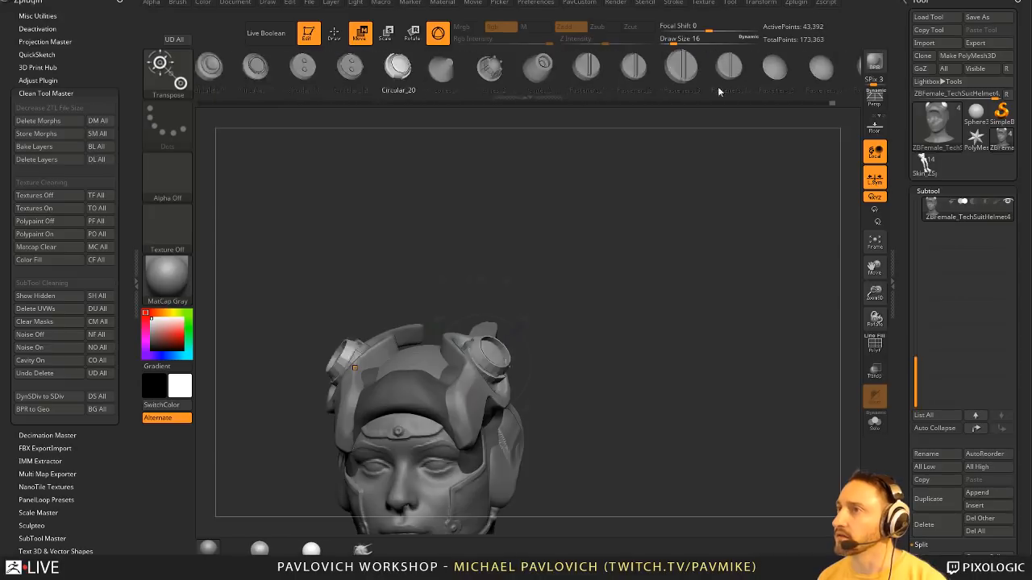
click(482, 71)
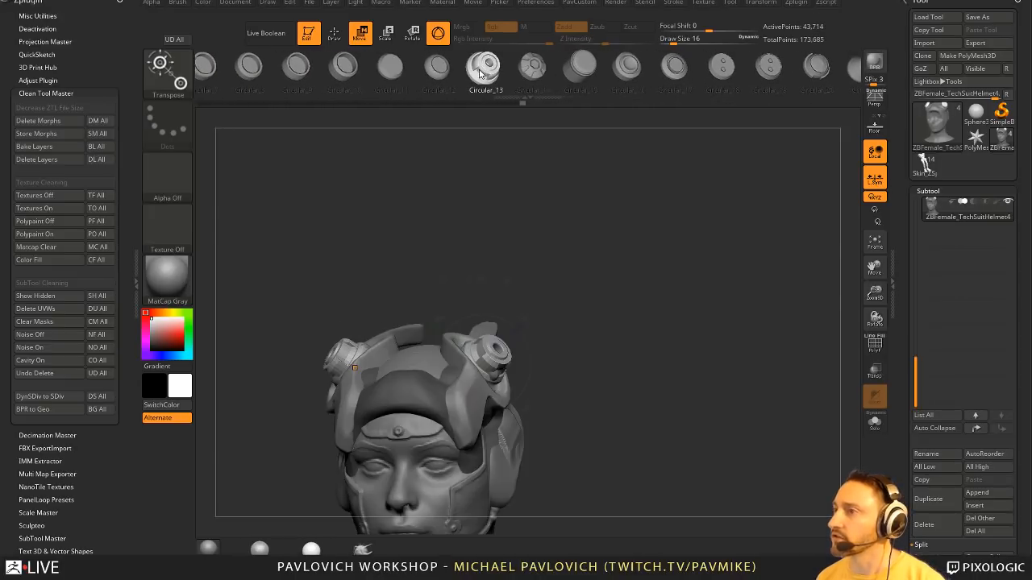
- Swap the inserted parts on the oval discs for the Cones_1 shape
key(Right)
key(Right)
key(Right)
key(Right)
key(Right)
key(Right)
key(Right)
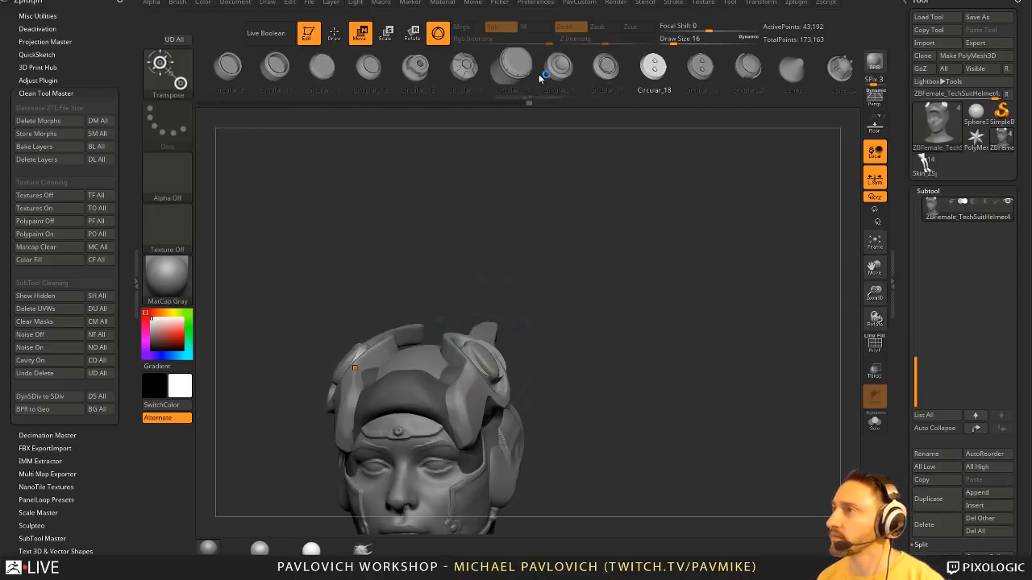
click(747, 74)
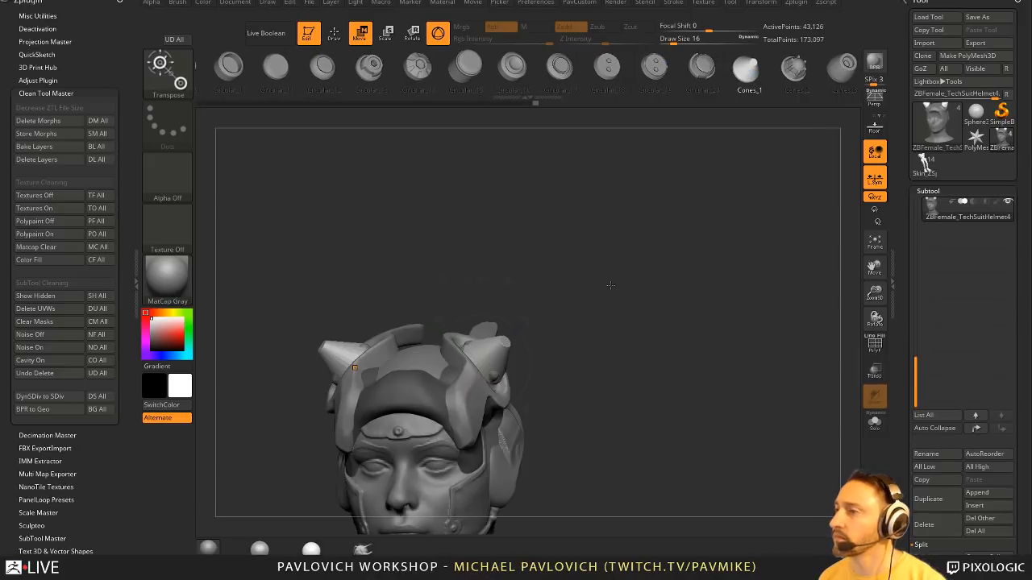
- Split the cones off into their own subtool and stretch them outward into longer horns
mouse_move(610, 285)
mouse_down()
mouse_move(594, 314)
mouse_move(603, 290)
mouse_up()
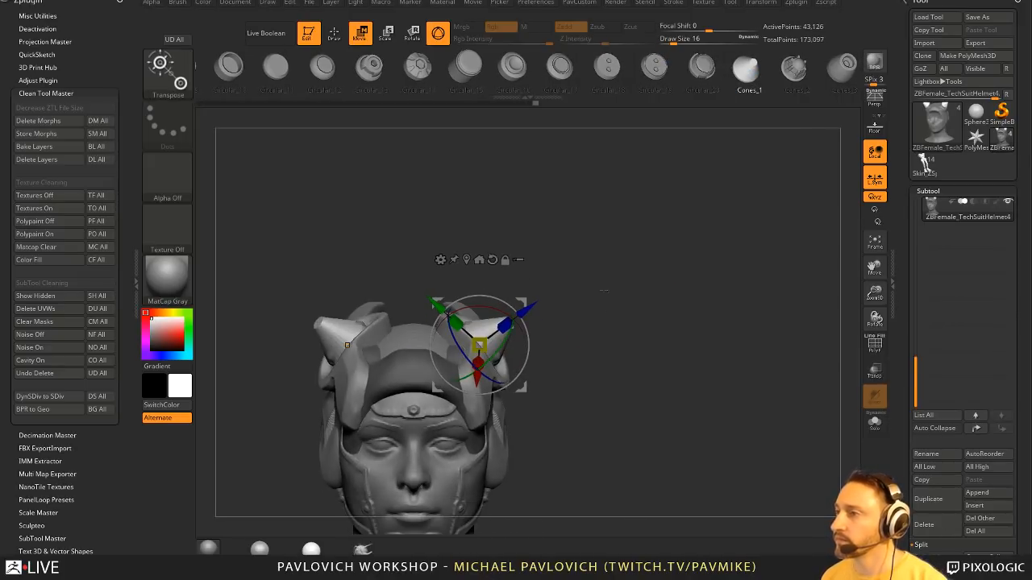
mouse_move(530, 330)
mouse_down()
mouse_move(487, 300)
mouse_move(471, 303)
mouse_move(501, 312)
mouse_up()
key(q)
mouse_move(645, 274)
mouse_down()
mouse_move(682, 268)
mouse_move(613, 348)
mouse_move(589, 315)
mouse_up()
key(space)
click(649, 296)
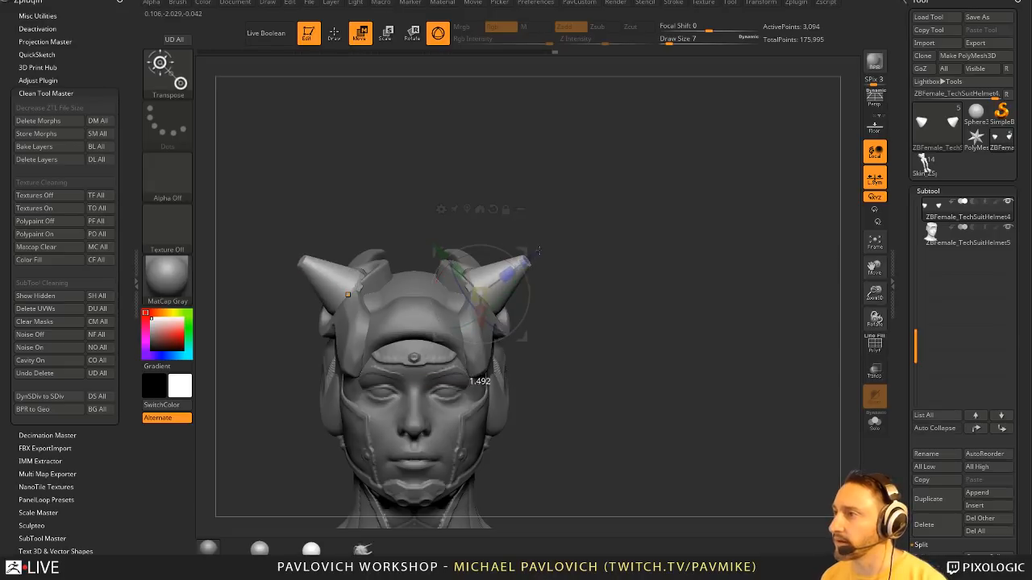
- Trim the horns' sides and tips with angled ClipCurve cuts
key(q)
mouse_move(640, 253)
mouse_down()
mouse_move(578, 223)
mouse_move(577, 169)
mouse_move(465, 233)
mouse_up()
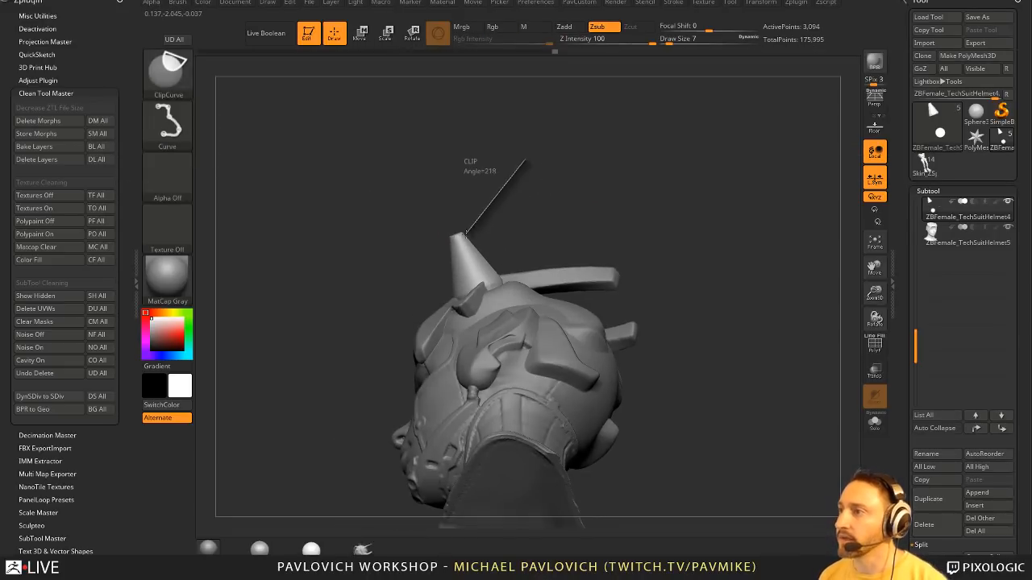
mouse_move(645, 258)
mouse_down()
mouse_move(686, 242)
mouse_move(744, 239)
mouse_move(672, 207)
mouse_move(677, 219)
mouse_move(580, 233)
mouse_move(556, 200)
mouse_up()
ctrl+shift+drag(405, 254, 470, 255)
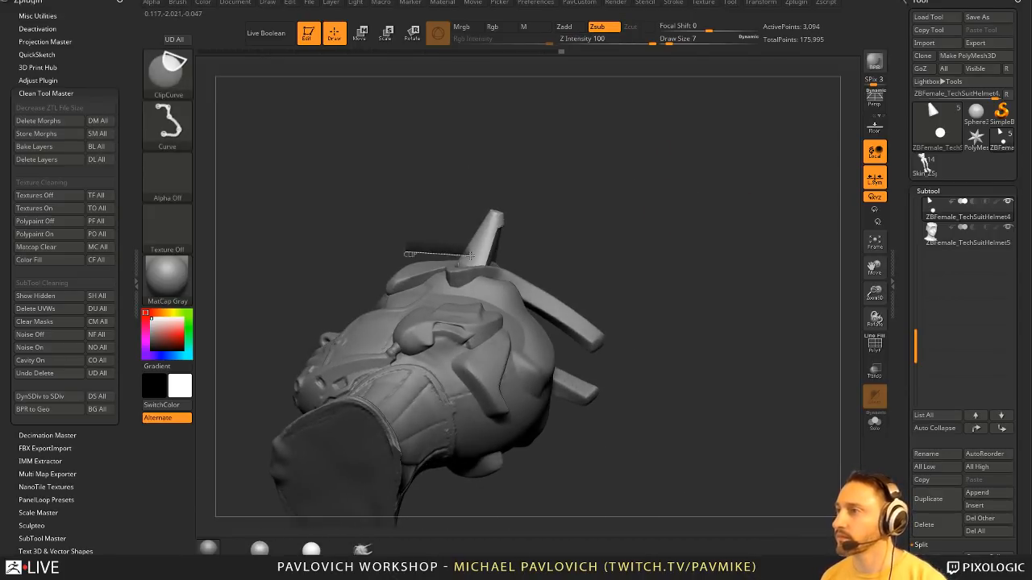
ctrl+shift+drag(503, 179, 505, 178)
mouse_move(594, 134)
mouse_down()
mouse_move(685, 255)
mouse_move(696, 253)
mouse_move(680, 180)
mouse_move(725, 205)
mouse_move(718, 231)
mouse_move(682, 237)
mouse_move(677, 193)
mouse_move(654, 237)
mouse_move(633, 239)
mouse_move(625, 278)
mouse_up()
- Reshape the side pieces around the horn bases with the Move brush at draw sizes 44 and 22
alt+click(474, 260)
key(s)
drag(443, 283, 463, 283)
key(b)
key(m)
key(v)
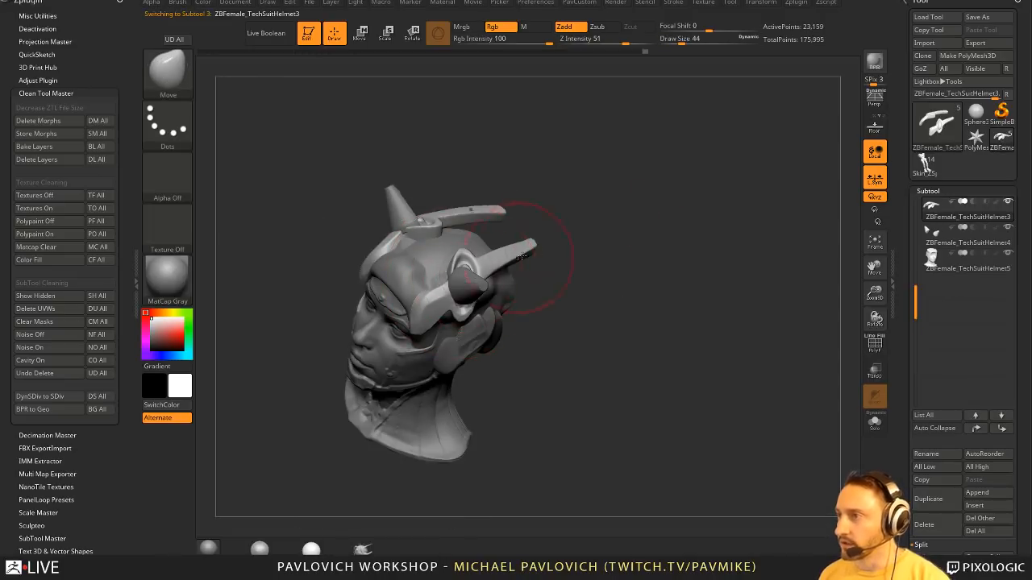
drag(564, 250, 556, 274)
key(s)
mouse_move(448, 283)
mouse_down()
mouse_move(437, 282)
mouse_move(458, 252)
mouse_up()
drag(584, 270, 471, 277)
key(s)
drag(556, 262, 580, 255)
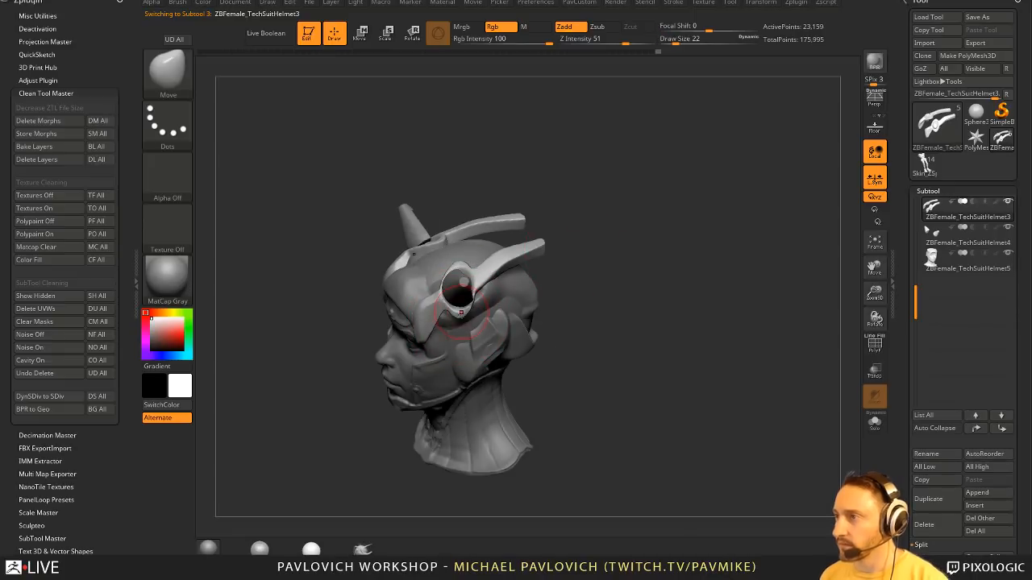
- Refine the side pieces around the horn bases with the Standard brush, reducing the draw size to 8
key(b)
key(s)
key(t)
mouse_move(522, 282)
mouse_down()
mouse_move(594, 263)
mouse_move(613, 283)
mouse_move(606, 291)
mouse_up()
key(s)
drag(493, 304, 486, 303)
alt+click(484, 300)
alt+drag(588, 271, 566, 322)
mouse_move(626, 276)
mouse_down()
mouse_move(556, 277)
mouse_move(630, 264)
mouse_move(570, 263)
mouse_up()
alt+click(506, 279)
shift+drag(573, 214, 571, 322)
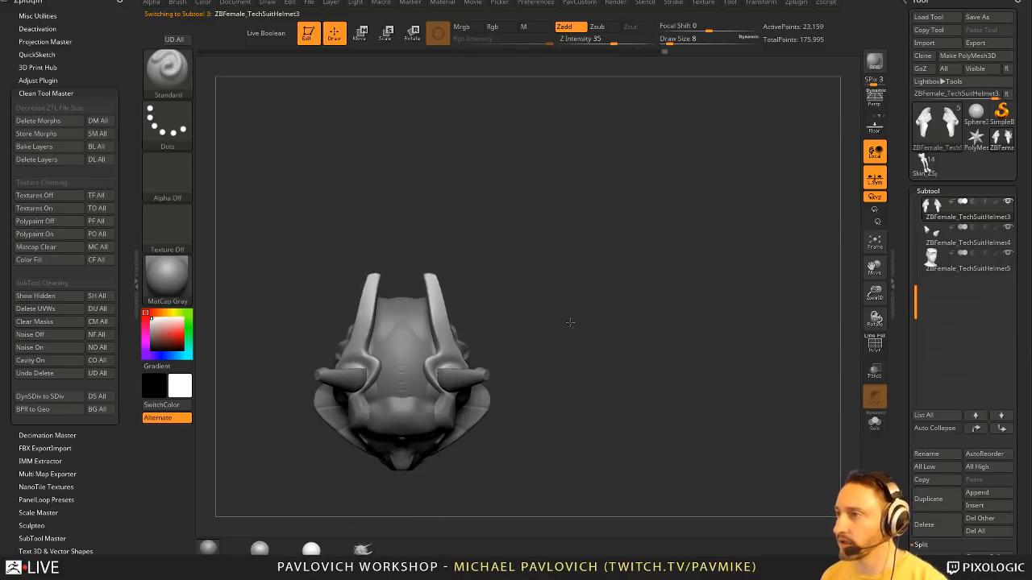
- Mask the front of the side pieces and bend their rear arms down toward the back of the helmet
ctrl+click(440, 299)
mouse_move(525, 276)
mouse_down()
mouse_move(462, 323)
mouse_move(493, 342)
mouse_move(491, 321)
mouse_move(489, 351)
mouse_up()
key(w)
key(q)
mouse_move(610, 334)
mouse_down()
mouse_move(621, 263)
mouse_move(549, 268)
mouse_up()
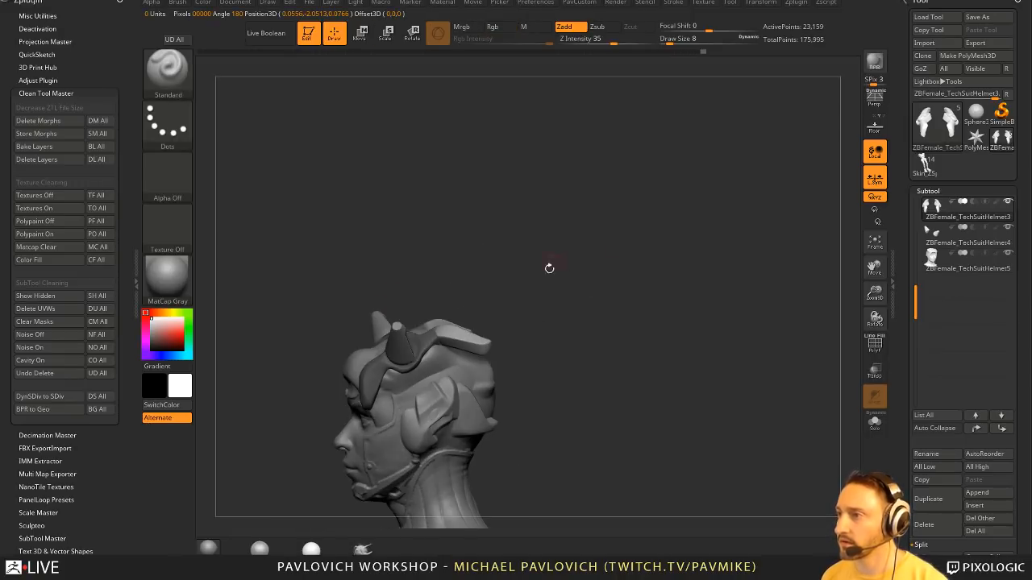
key(w)
drag(464, 333, 468, 348)
drag(526, 329, 466, 348)
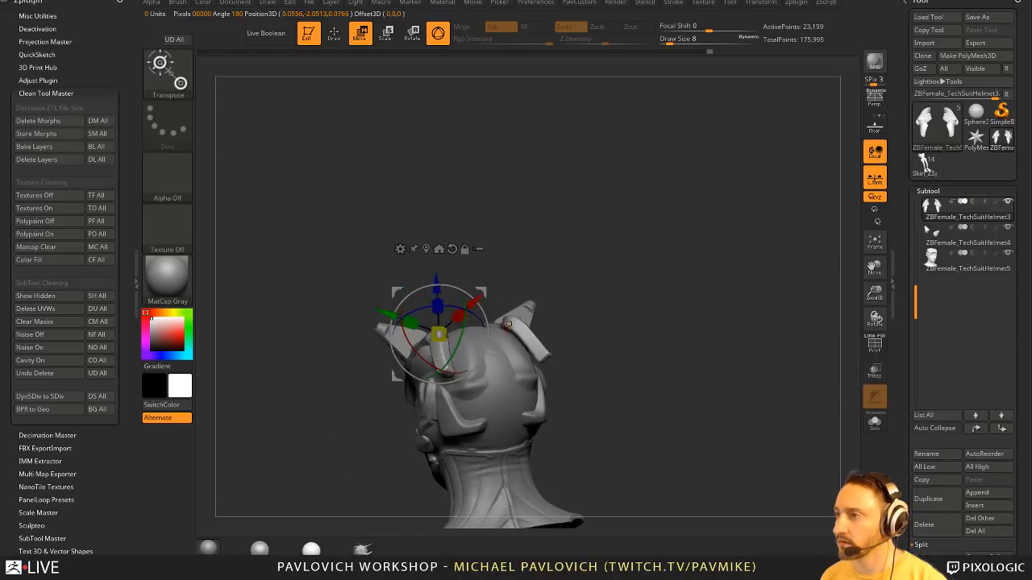
- Remesh the side pieces with DynaMesh and smooth their bent rear arms with the Smooth Stronger brush
key(q)
mouse_move(544, 359)
right_down()
mouse_move(504, 353)
mouse_move(449, 368)
right_up()
key(1)
drag(457, 330, 462, 329)
right_drag(462, 330, 524, 286)
ctrl+drag(520, 286, 539, 309)
right_drag(539, 309, 532, 348)
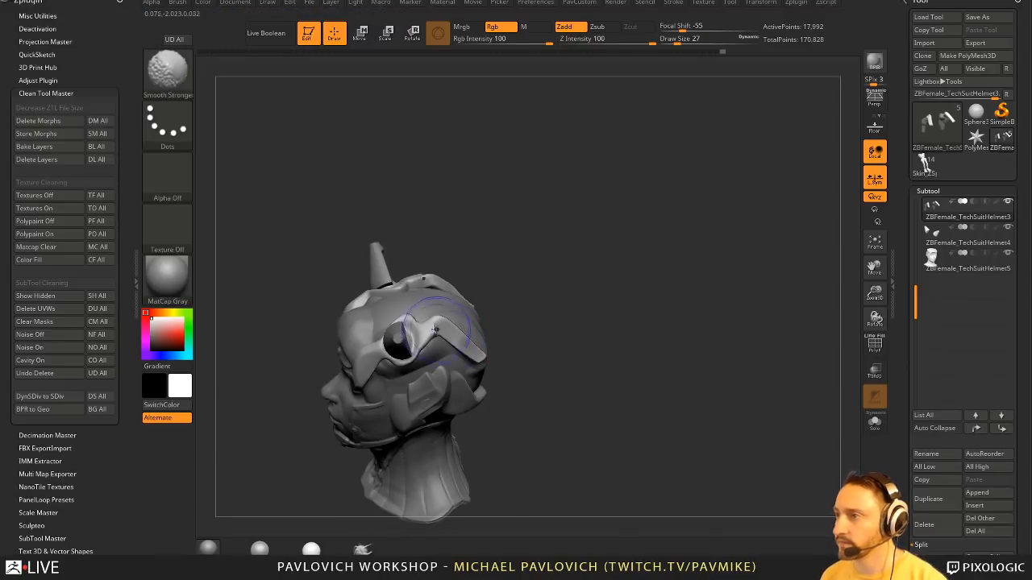
shift+drag(435, 310, 467, 302)
mouse_move(533, 323)
right_down()
mouse_move(541, 318)
mouse_move(504, 294)
right_up()
shift+drag(468, 314, 504, 343)
mouse_move(540, 318)
right_down()
mouse_move(618, 320)
mouse_move(588, 291)
right_up()
- Isolate the side pieces and build up their discs with the Clay brush at draw size 23
click(873, 422)
key(b)
key(c)
key(l)
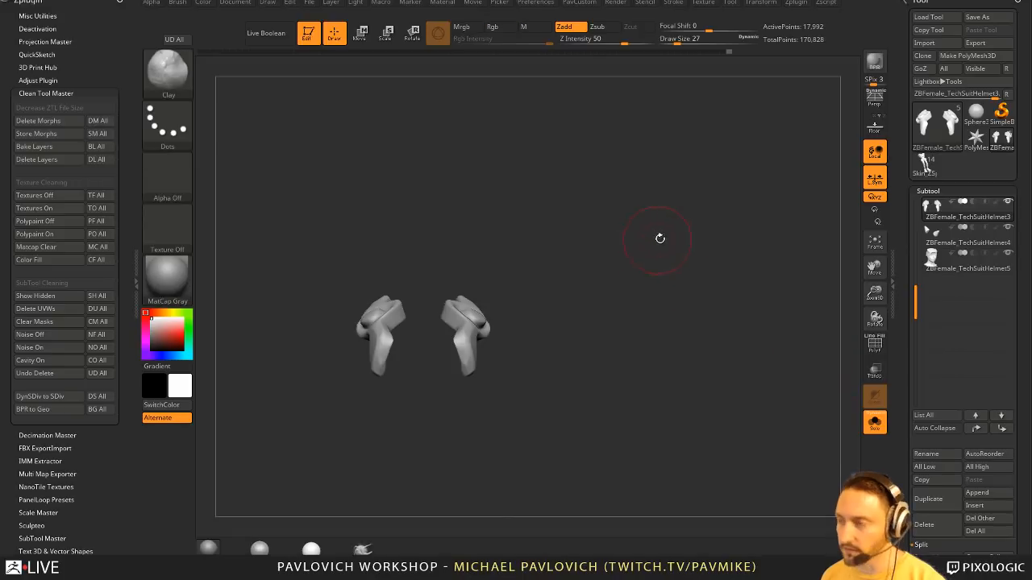
right_drag(658, 237, 572, 266)
key(s)
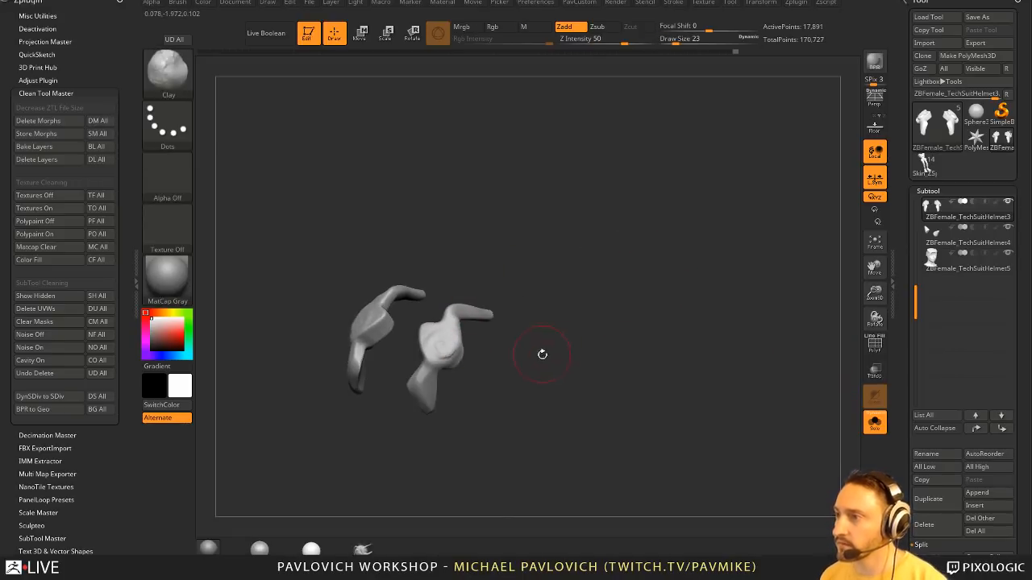
right_drag(541, 352, 433, 345)
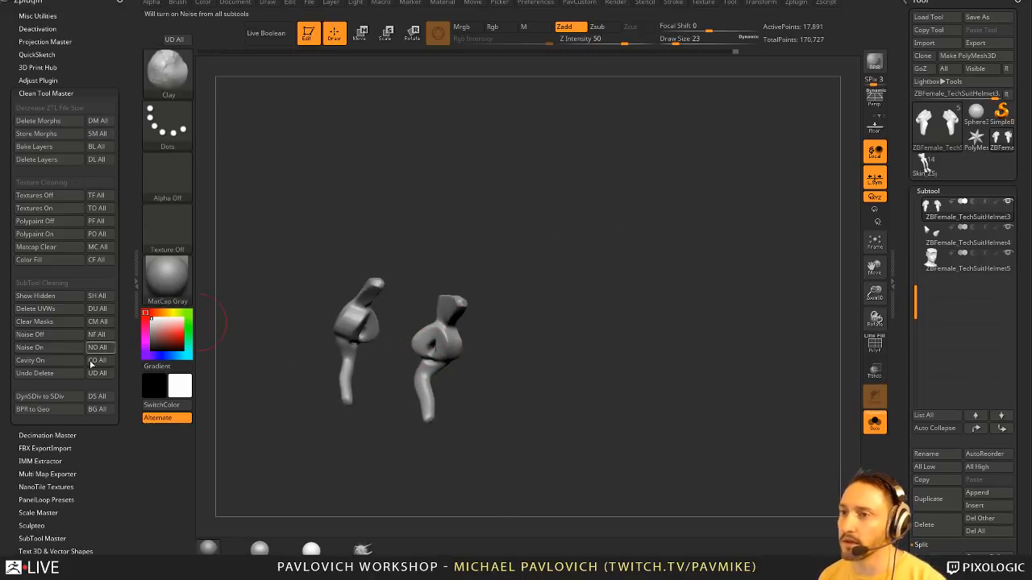
- Enable BackfaceMask auto masking for the Clay brush
scroll(91, 365, down, 3)
scroll(89, 453, up, 3)
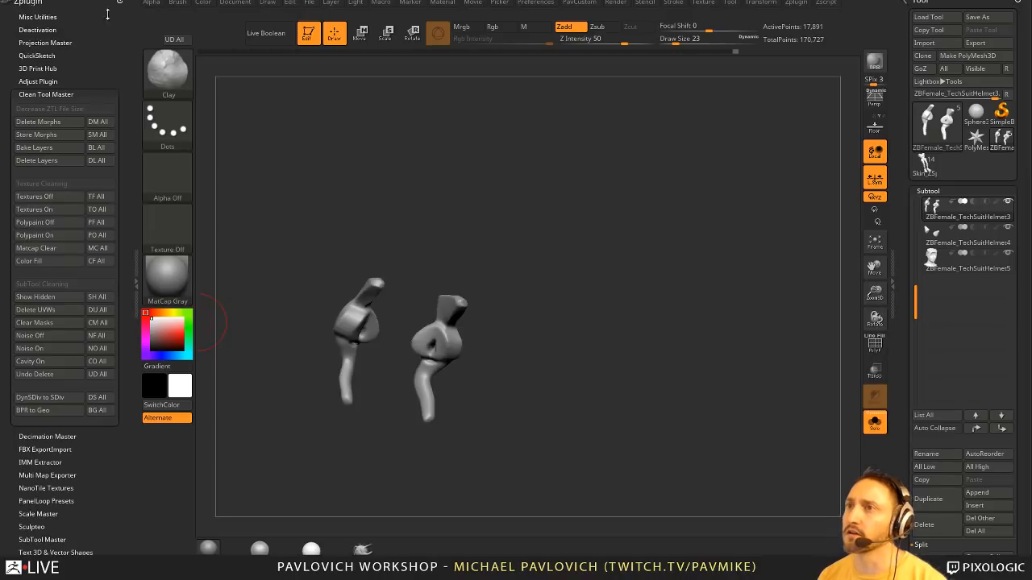
click(177, 3)
drag(173, 16, 65, 40)
click(39, 424)
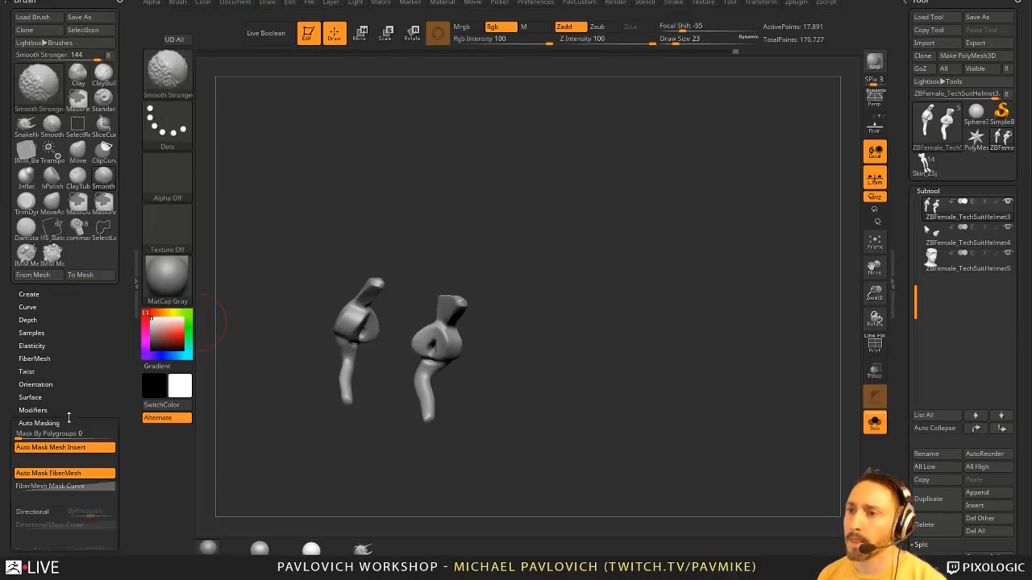
scroll(64, 403, down, 5)
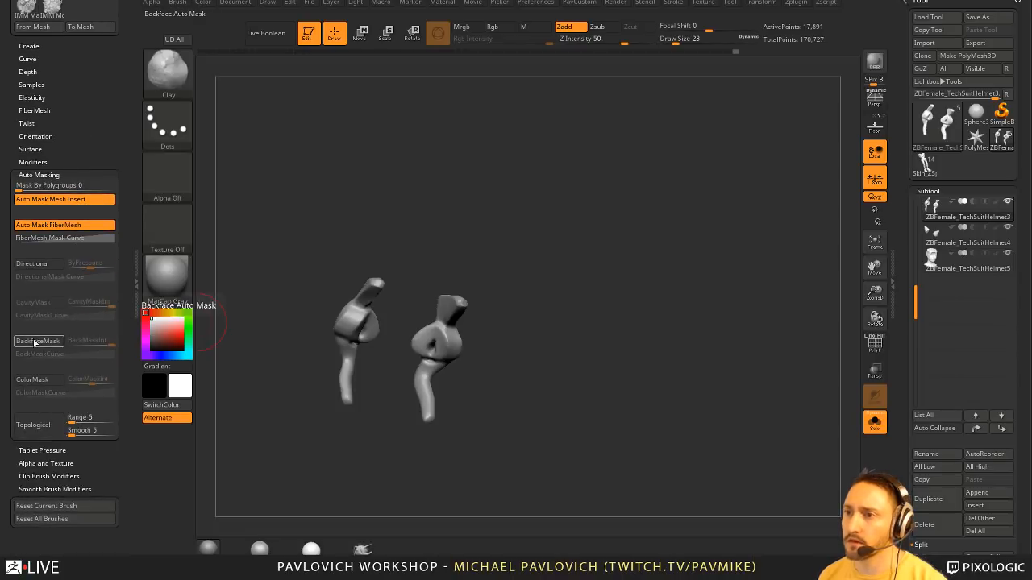
- Fill the hollows on the inner side of the discs with Clay, remesh, and show the whole bust again
drag(533, 294, 443, 344)
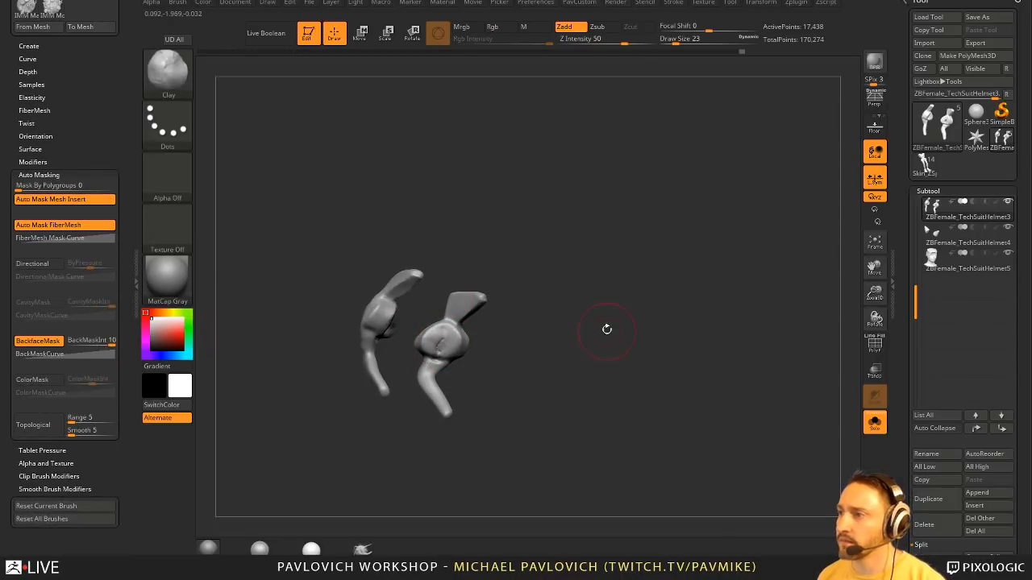
drag(601, 307, 437, 341)
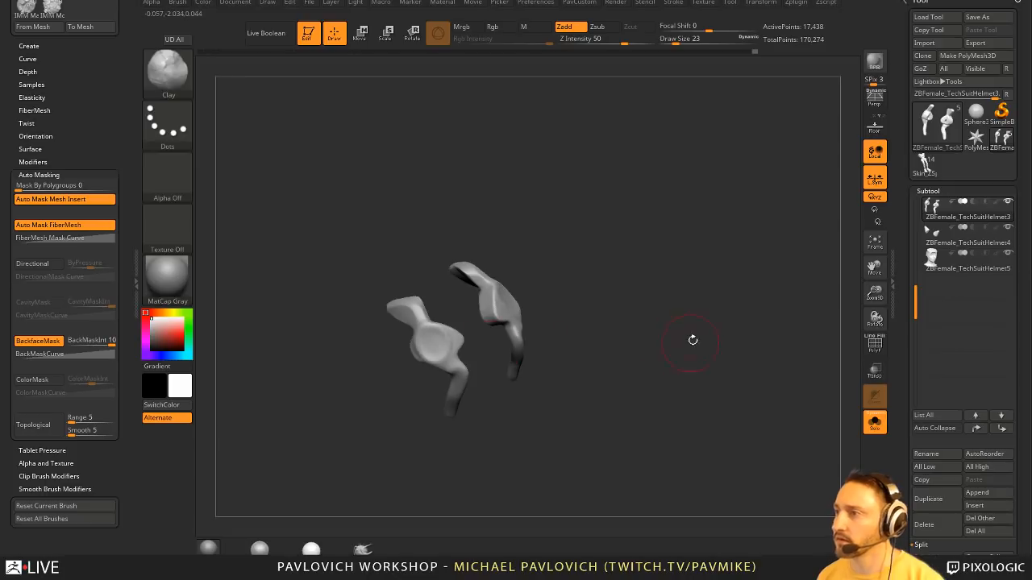
drag(692, 340, 757, 366)
ctrl+drag(768, 376, 763, 398)
click(875, 422)
mouse_move(827, 333)
mouse_down()
mouse_move(719, 253)
mouse_move(714, 300)
mouse_move(679, 288)
mouse_move(675, 257)
mouse_move(532, 282)
mouse_up()
- Build the side pieces' front arms out into broad plates, using the Inflat brush at draw size 17, and remesh
key(b)
key(t)
key(d)
key(s)
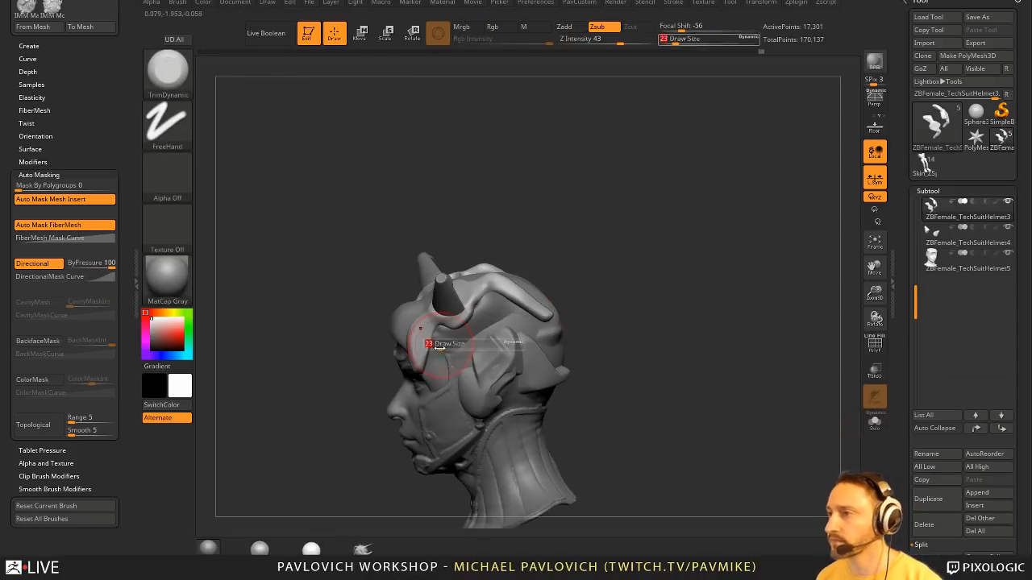
key(b)
key(i)
key(n)
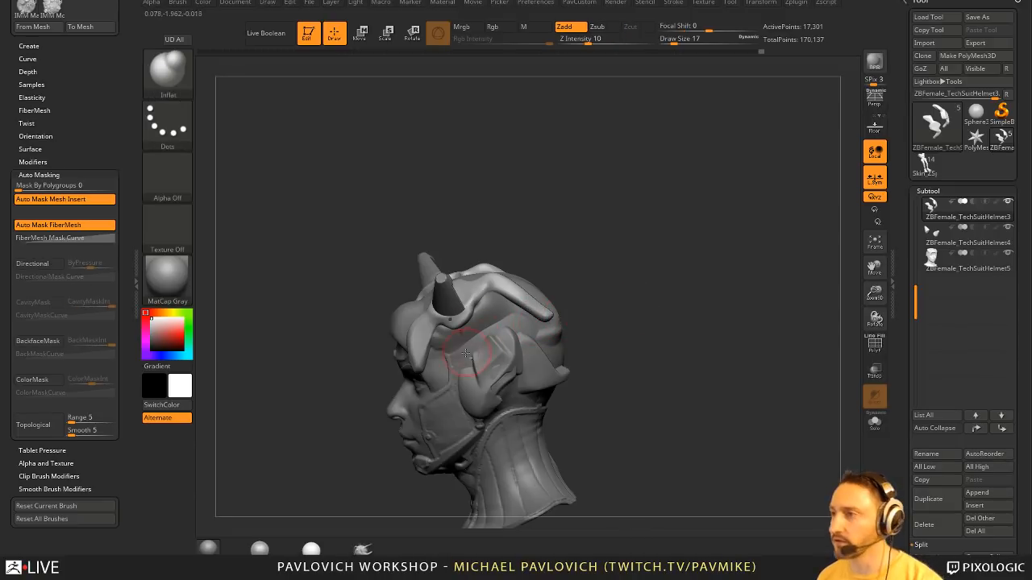
drag(452, 339, 432, 355)
mouse_move(519, 222)
mouse_down()
mouse_move(616, 257)
mouse_move(601, 278)
mouse_up()
drag(560, 319, 520, 266)
ctrl+drag(518, 265, 508, 282)
- Flatten the broad front plates of the side pieces with the TrimDynamic brush at draw size 25
key(b)
key(t)
key(d)
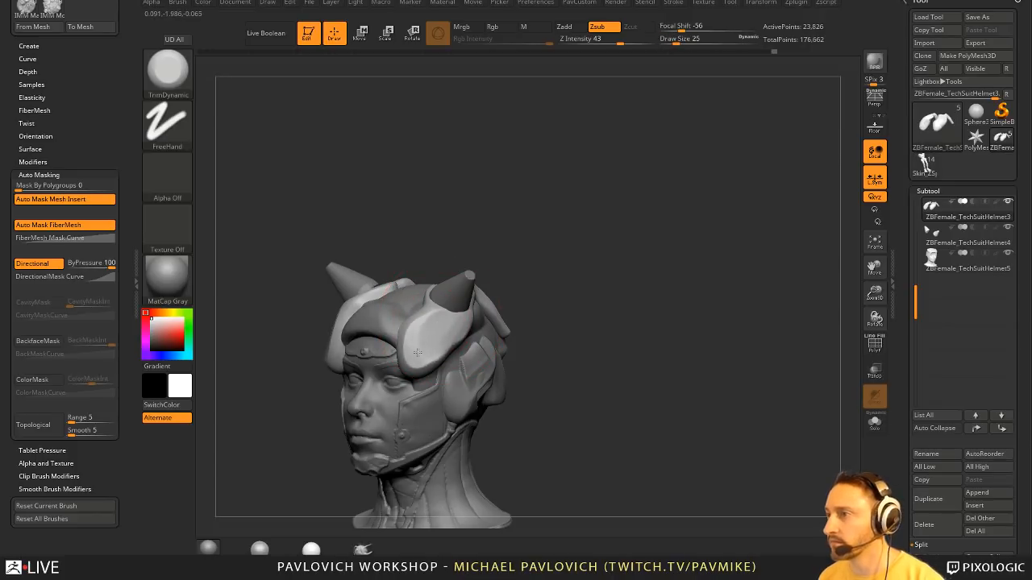
drag(544, 318, 427, 346)
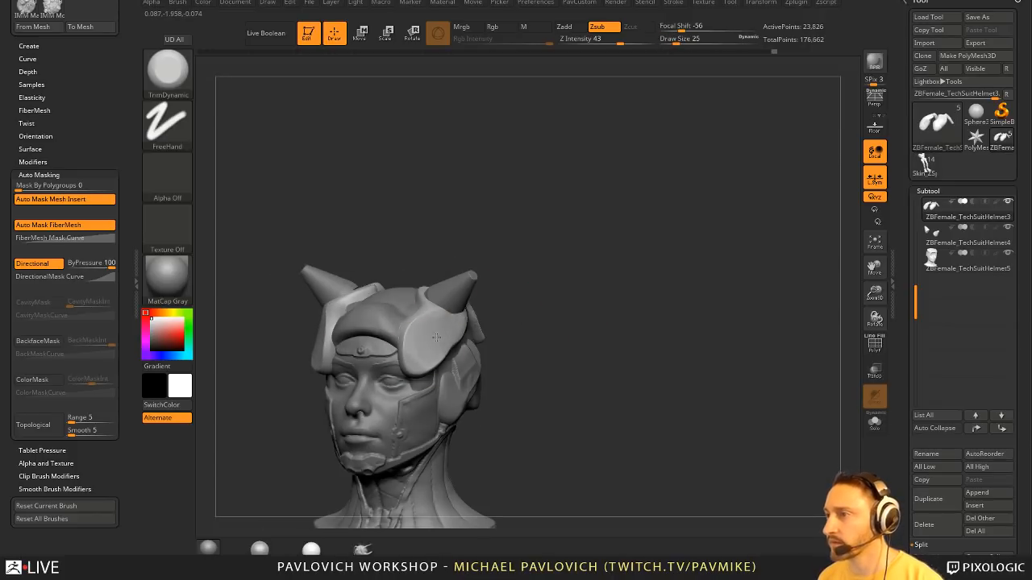
drag(543, 316, 444, 342)
mouse_move(552, 338)
mouse_down()
mouse_move(571, 322)
mouse_move(546, 288)
mouse_up()
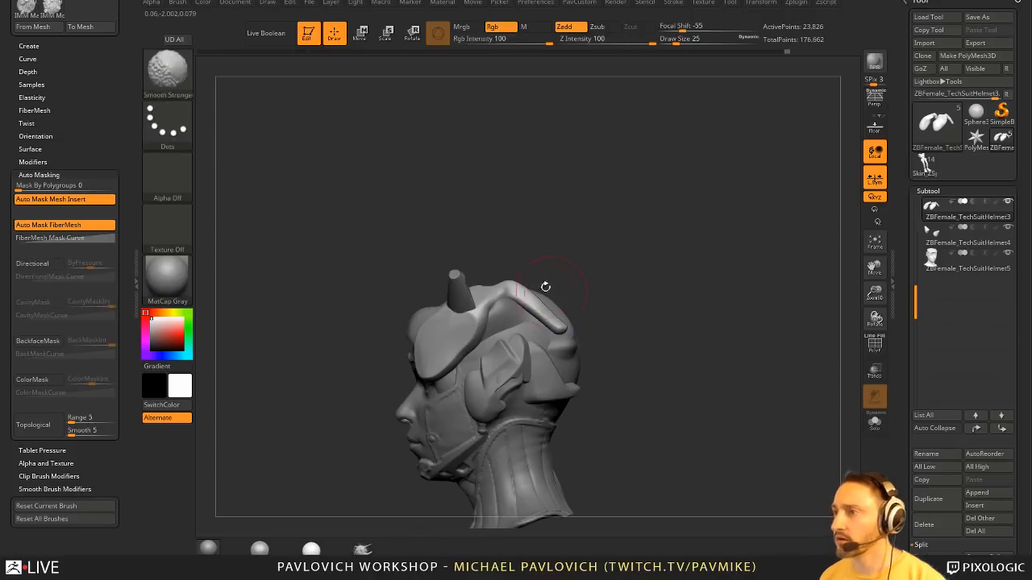
- Trim the lower edge of the side pieces' front plates with the ClipCurve brush and remesh
ctrl+shift+click(169, 77)
drag(517, 202, 601, 281)
ctrl+shift+drag(591, 397, 464, 335)
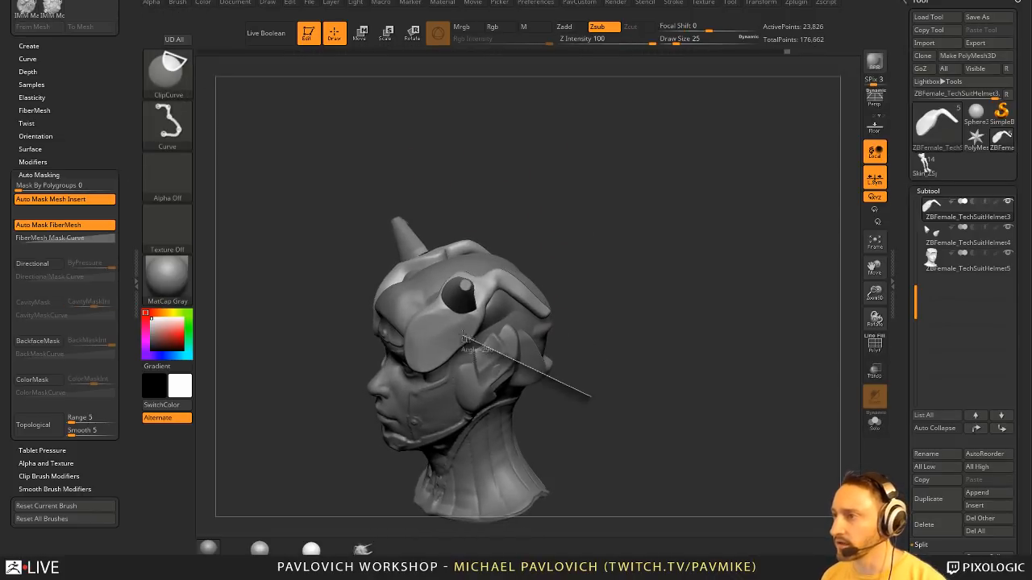
ctrl+shift+drag(391, 387, 387, 391)
- Reshape the front plates around the temples with the Move brush at draw sizes 29 and 25
mouse_move(618, 305)
mouse_down()
mouse_move(659, 295)
mouse_move(619, 307)
mouse_move(584, 348)
mouse_move(576, 293)
mouse_move(595, 313)
mouse_move(631, 315)
mouse_move(550, 322)
mouse_up()
key(b)
key(m)
key(v)
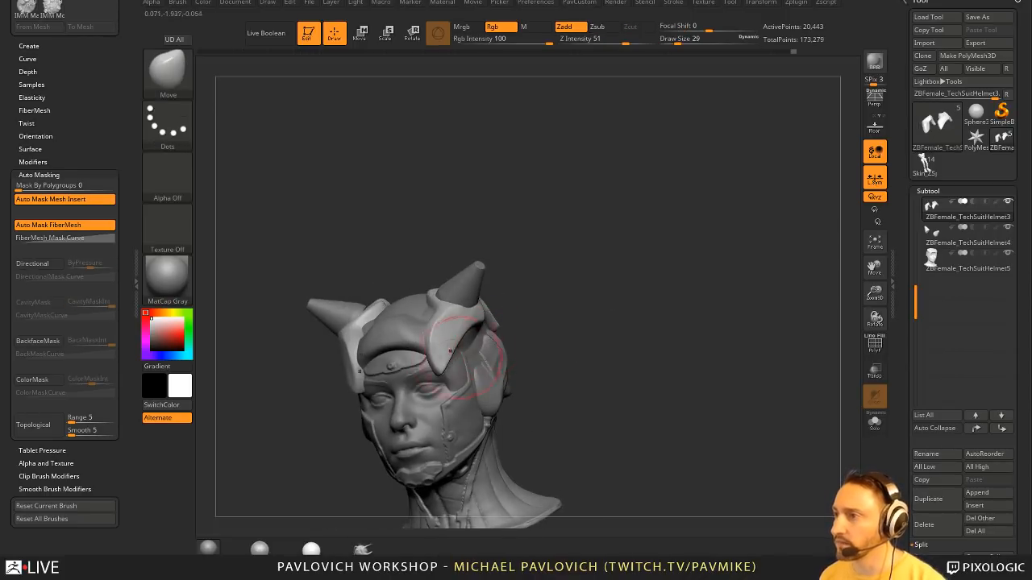
drag(468, 359, 463, 356)
drag(524, 347, 454, 351)
mouse_move(360, 398)
mouse_down()
mouse_move(376, 401)
mouse_move(448, 353)
mouse_move(412, 327)
mouse_up()
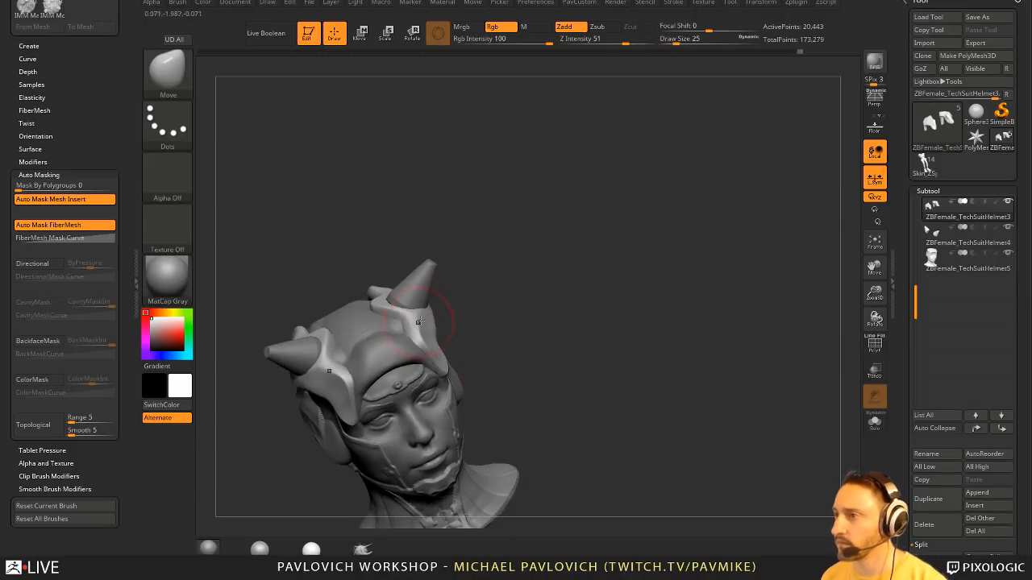
drag(542, 307, 446, 319)
mouse_move(491, 280)
mouse_down()
mouse_move(562, 316)
mouse_move(448, 271)
mouse_up()
key(b)
key(s)
key(t)
key(s)
mouse_move(596, 266)
mouse_down()
mouse_move(592, 257)
mouse_move(584, 313)
mouse_up()
key(ctrl+z)
- Make the ear discs the active subtool and adjust their shape with the Move brush at draw size 33
alt+click(506, 376)
mouse_move(528, 378)
alt+mouse_down()
mouse_move(541, 382)
mouse_move(509, 385)
alt+mouse_up()
key(s)
key(b)
key(m)
key(v)
drag(597, 388, 560, 384)
right_drag(560, 385, 539, 371)
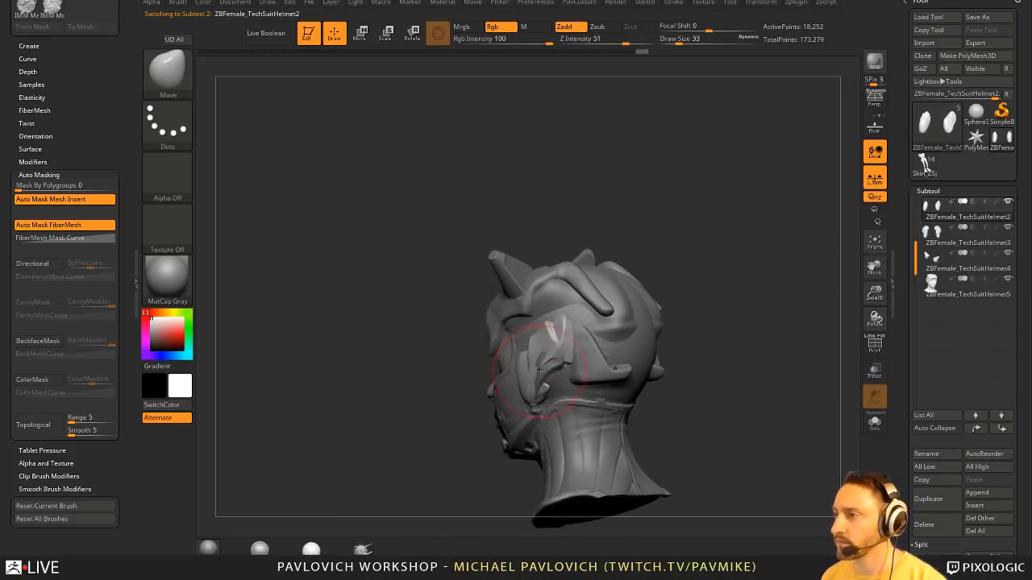
shift+drag(418, 411, 503, 410)
- Duplicate the ZBFemale_TechSuitHelmet5 subtool
key(b)
key(s)
key(t)
alt+drag(582, 401, 589, 345)
mouse_move(663, 329)
alt+mouse_down()
mouse_move(642, 327)
mouse_move(636, 362)
mouse_move(669, 346)
mouse_move(769, 347)
alt+mouse_up()
click(948, 298)
click(927, 498)
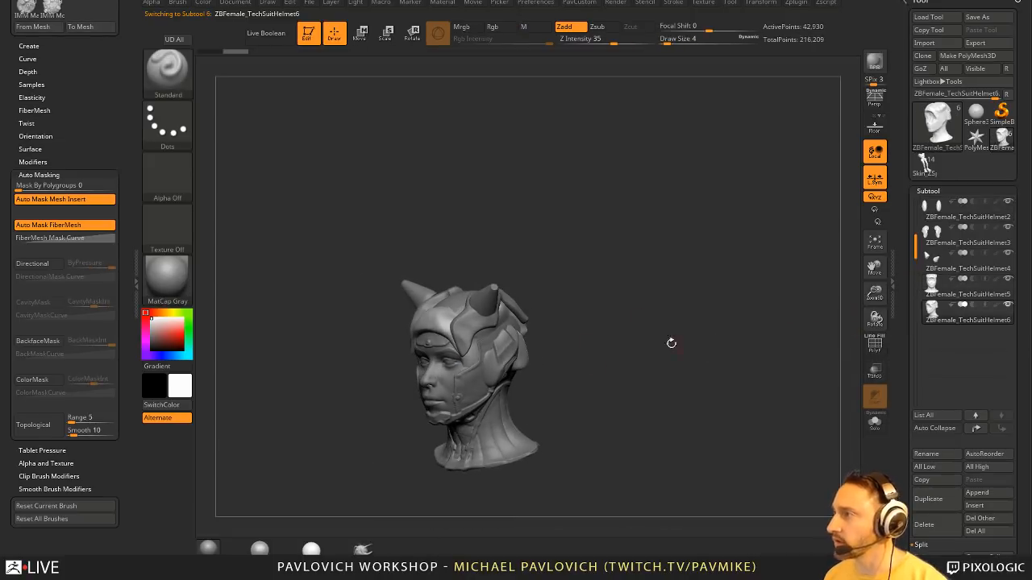
mouse_move(668, 341)
mouse_down()
mouse_move(641, 302)
mouse_move(516, 347)
mouse_move(652, 354)
mouse_up()
key(s)
click(487, 362)
key(ctrl)
key(w)
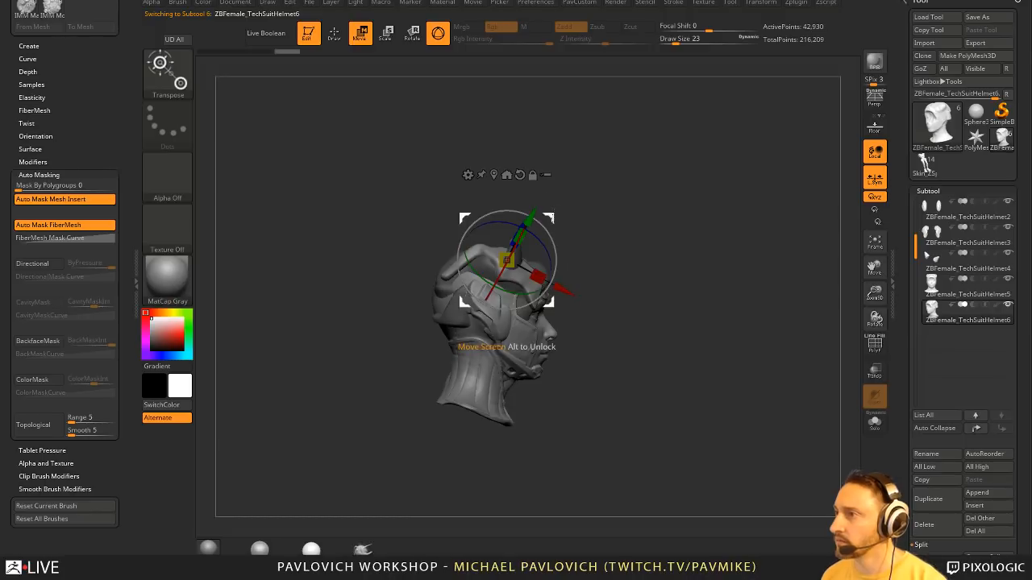
drag(552, 219, 594, 248)
drag(746, 324, 691, 327)
key(ctrl+z)
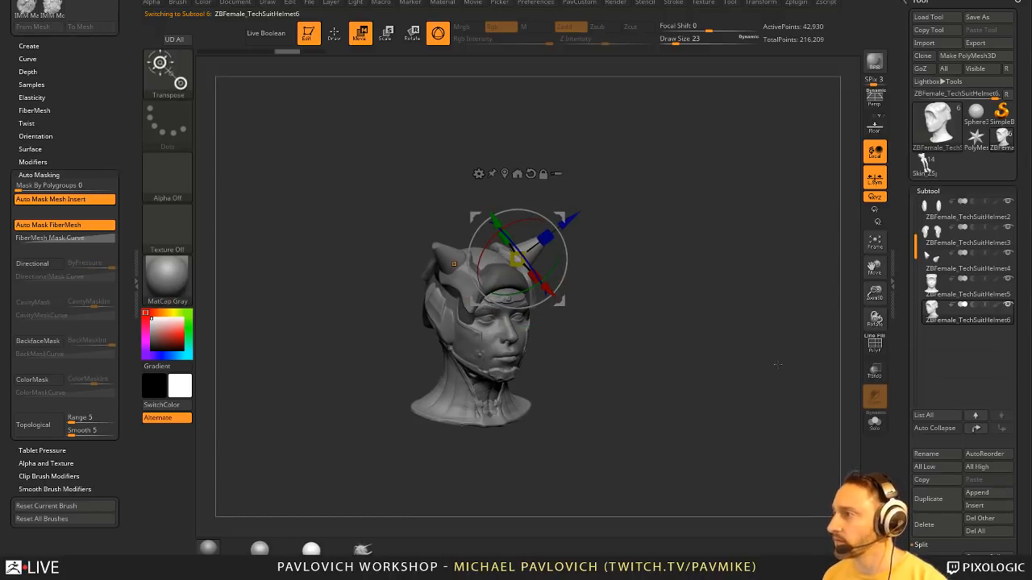
key(q)
- Turn on transparency and mask the duplicate's jaw area with the MaskPen brush
drag(750, 364, 740, 363)
click(875, 371)
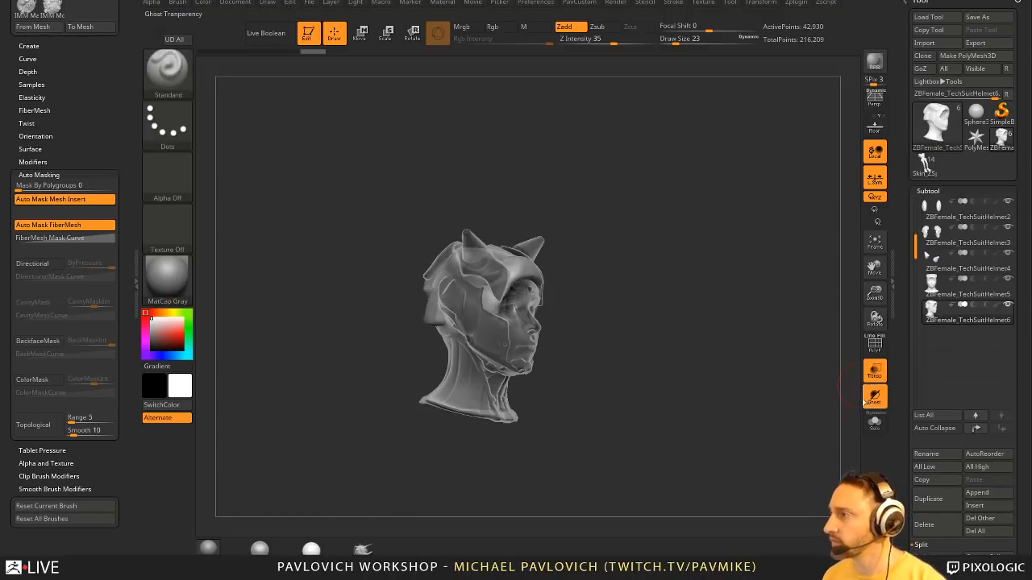
shift+drag(595, 331, 613, 328)
drag(586, 377, 534, 362)
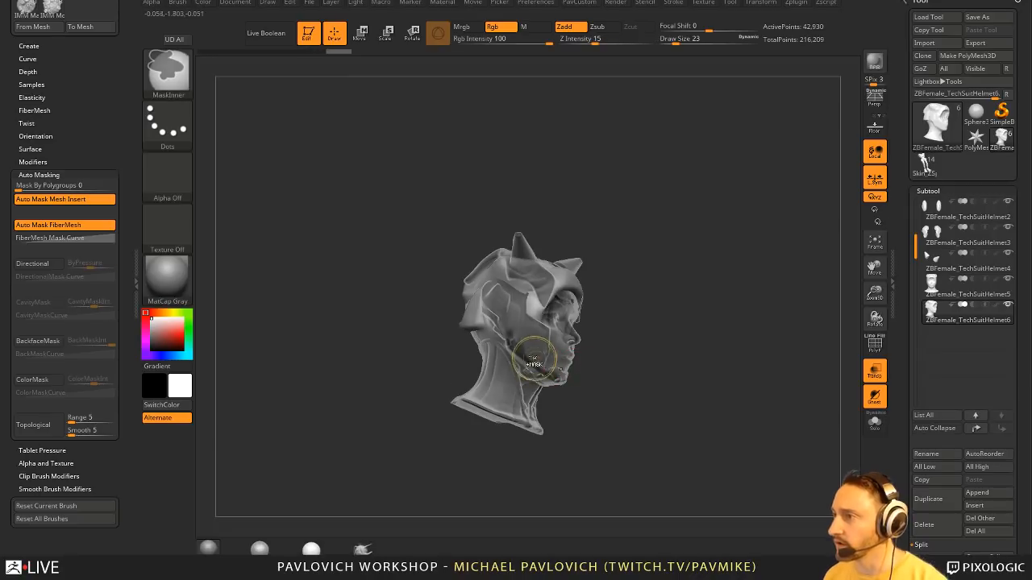
key(ctrl+b)
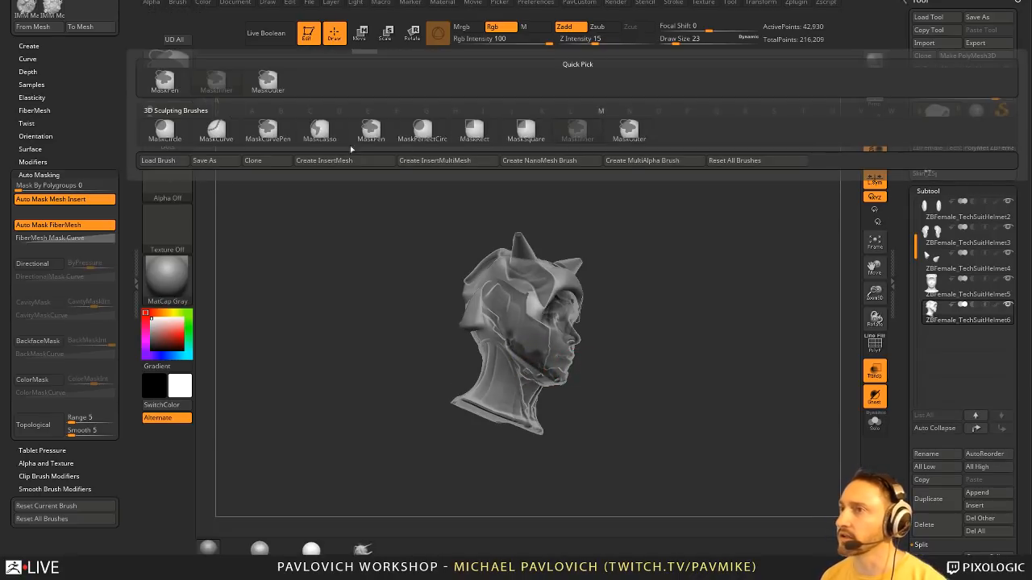
click(165, 80)
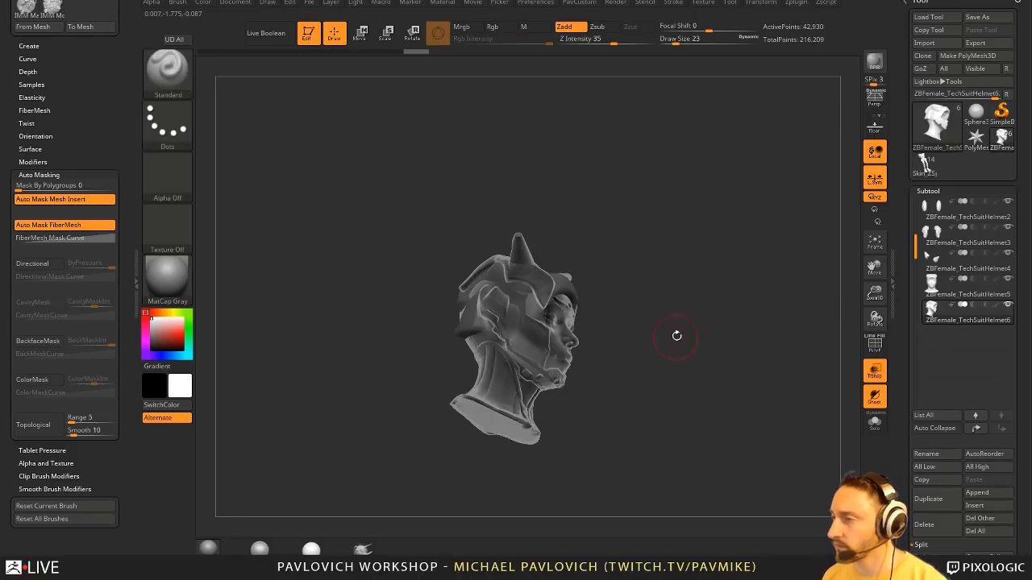
drag(675, 336, 632, 350)
- Move the duplicate's jaw area out in front of the chin with the gizmo, remesh, and turn transparency off
key(w)
mouse_move(560, 219)
mouse_down()
mouse_move(589, 253)
mouse_move(579, 251)
mouse_up()
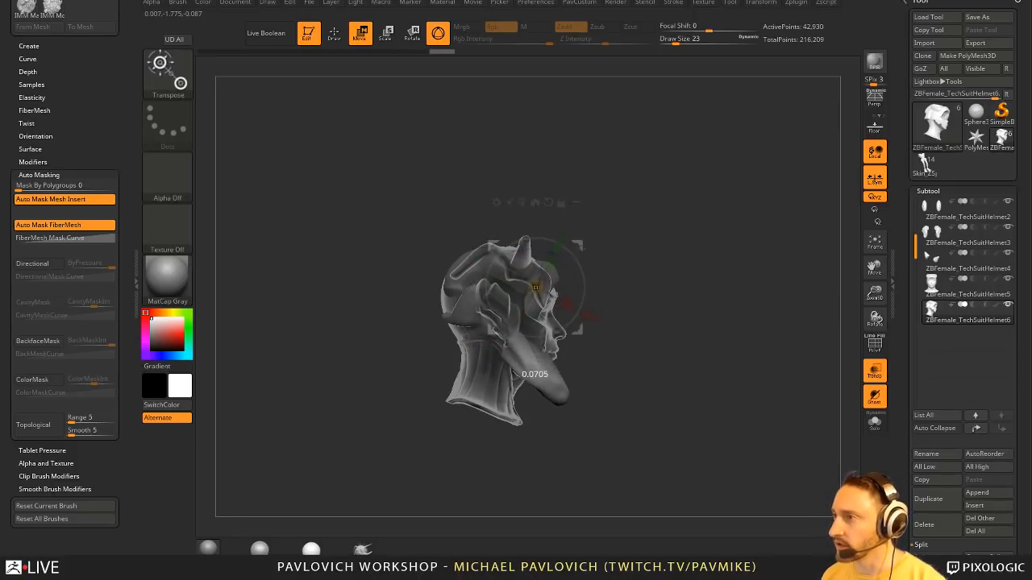
key(q)
shift+drag(725, 262, 661, 288)
click(875, 372)
mouse_move(774, 322)
mouse_down()
mouse_move(714, 311)
mouse_move(670, 279)
mouse_move(678, 322)
mouse_move(647, 315)
mouse_move(656, 322)
mouse_up()
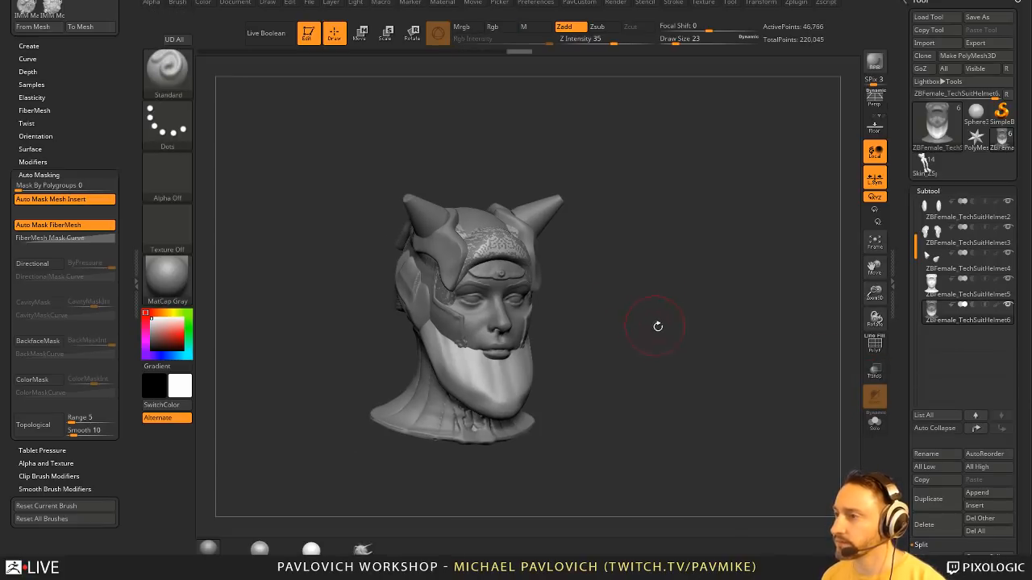
- Smooth the new jaw guard and flatten its surfaces with the hPolish brush at draw sizes 23 and 22
key(g)
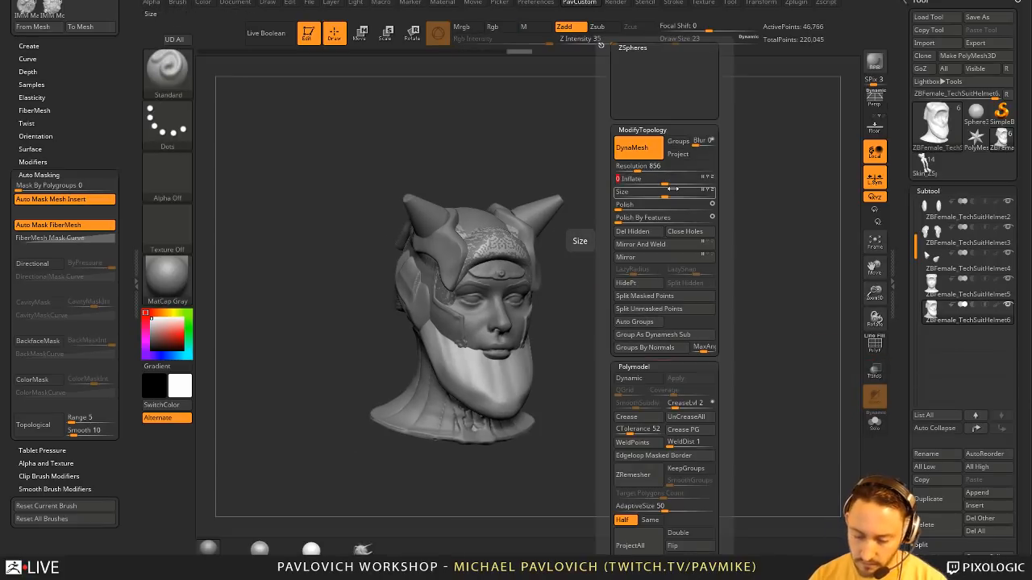
drag(564, 338, 468, 351)
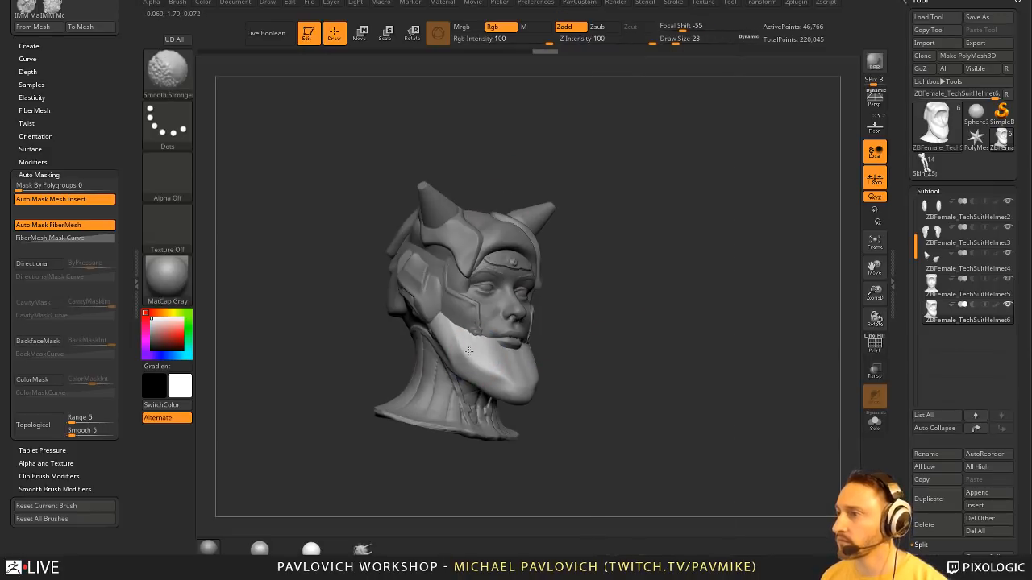
drag(588, 342, 626, 332)
key(b)
key(h)
key(p)
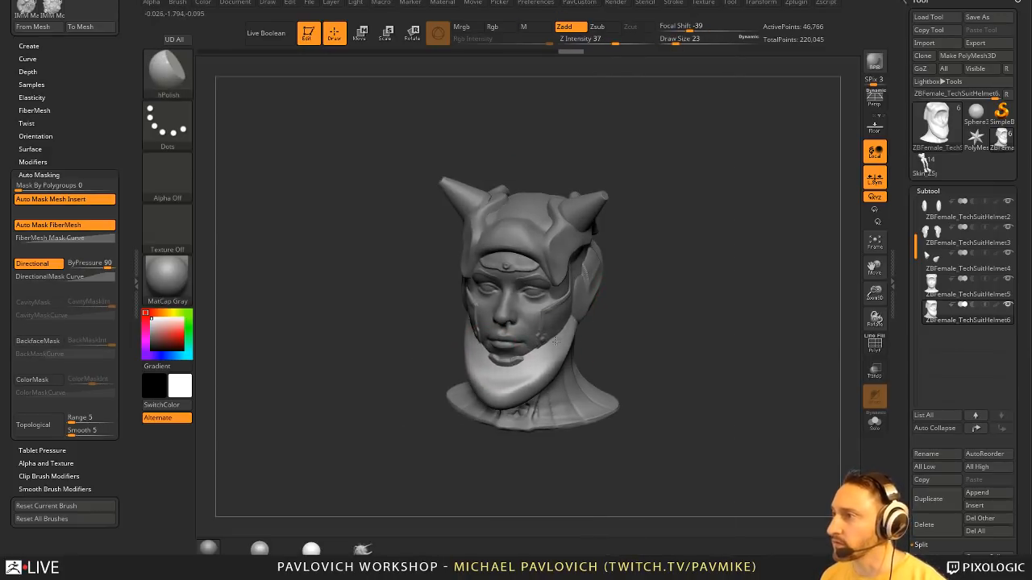
drag(610, 328, 572, 345)
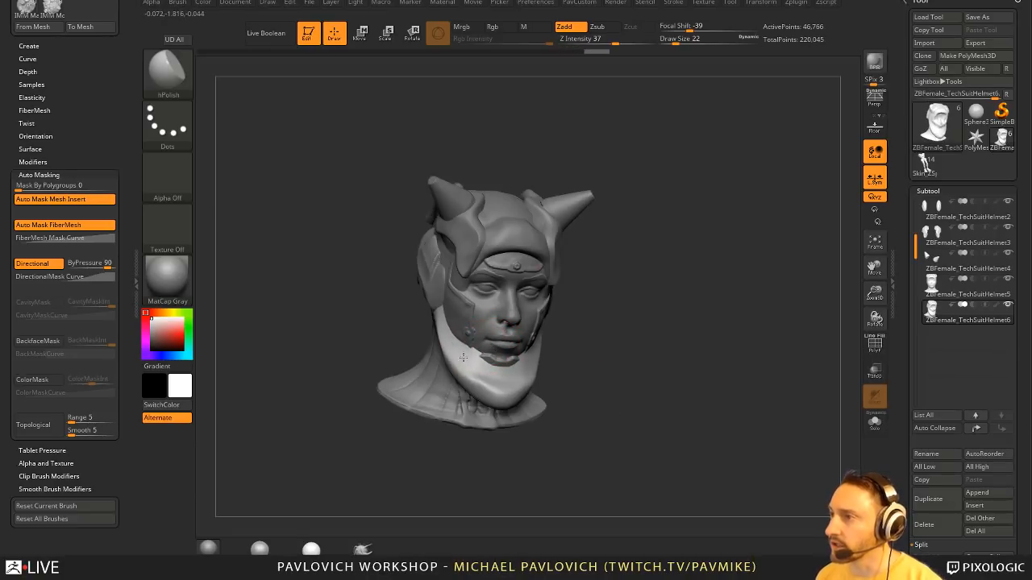
mouse_move(478, 368)
right_down()
mouse_move(564, 364)
mouse_move(463, 358)
right_up()
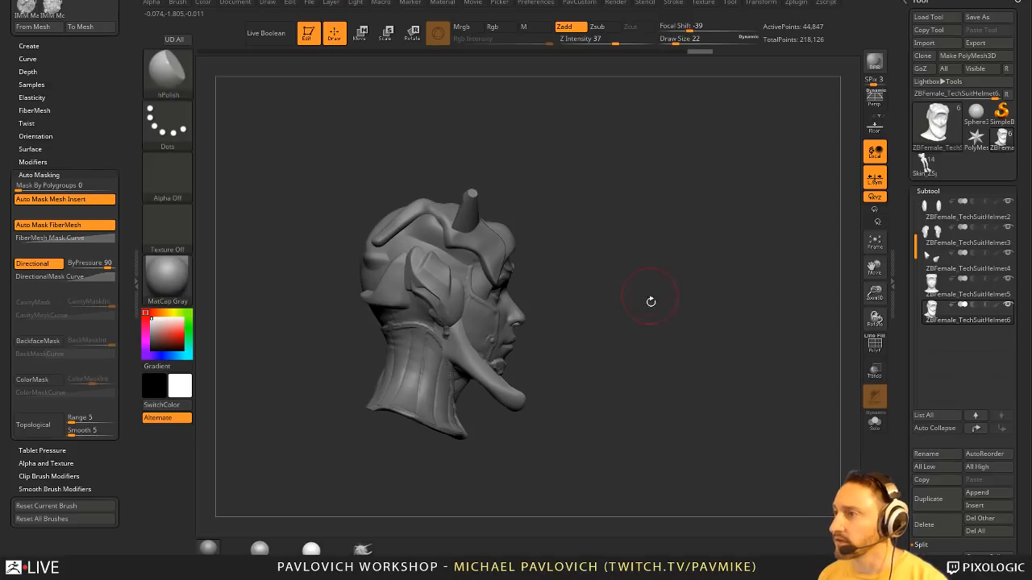
- Clip the jaw guard's profile from the side and cut away its front centre with ClipRect, leaving two prongs
mouse_move(652, 299)
shift+right_down()
mouse_move(657, 288)
mouse_move(588, 334)
shift+right_up()
mouse_move(730, 320)
ctrl+shift+mouse_down()
mouse_move(594, 359)
mouse_move(511, 467)
mouse_move(498, 461)
ctrl+shift+mouse_up()
mouse_move(613, 354)
right_down()
mouse_move(672, 283)
mouse_move(661, 338)
mouse_move(645, 339)
mouse_move(676, 342)
mouse_move(696, 376)
mouse_move(680, 290)
mouse_move(661, 282)
right_up()
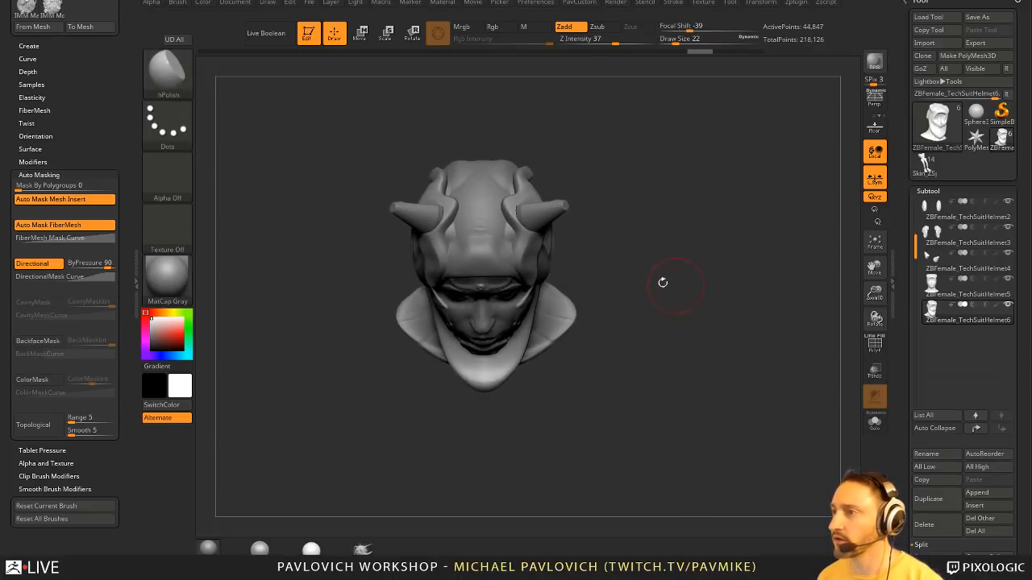
click(168, 71)
ctrl+alt+shift+drag(524, 419, 506, 508)
mouse_move(645, 331)
right_down()
mouse_move(662, 255)
mouse_move(570, 280)
right_up()
mouse_move(641, 307)
right_down()
mouse_move(670, 302)
mouse_move(638, 285)
right_up()
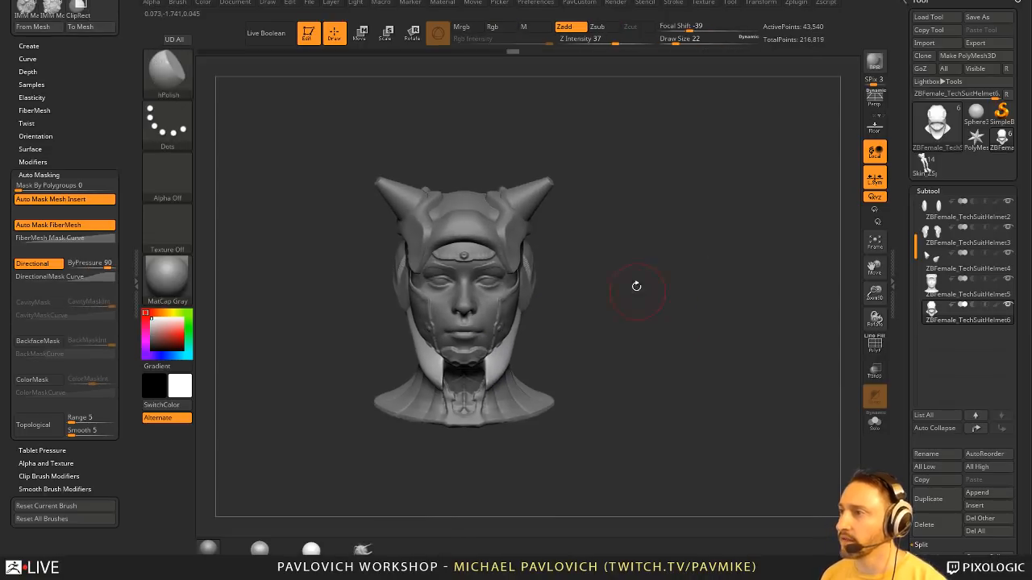
- Shape the two jaw prongs along the cheeks with the Move brush at draw sizes 46 and 54
mouse_move(627, 322)
right_down()
mouse_move(609, 339)
mouse_move(601, 301)
right_up()
key(b)
key(m)
key(v)
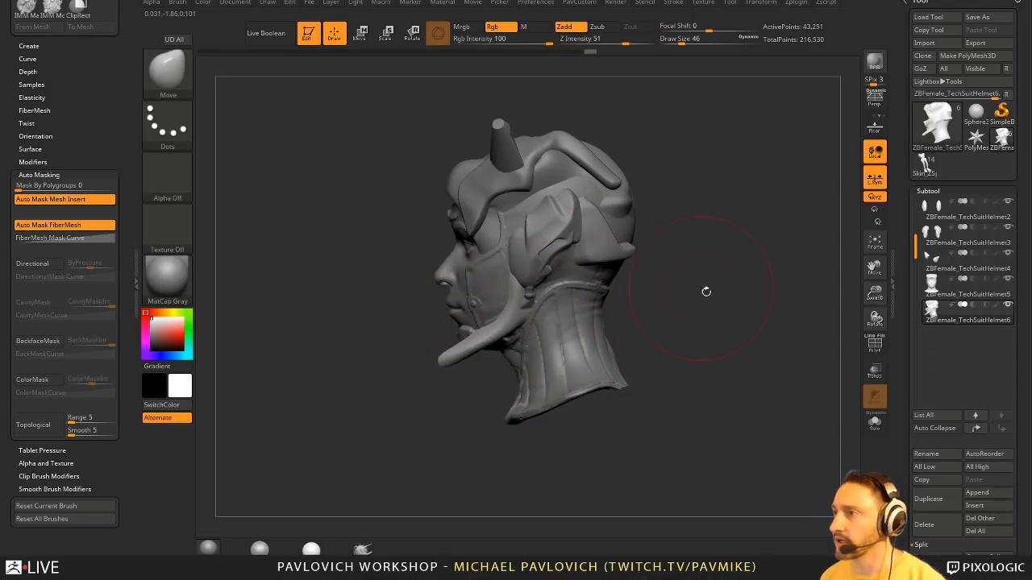
right_drag(706, 291, 553, 294)
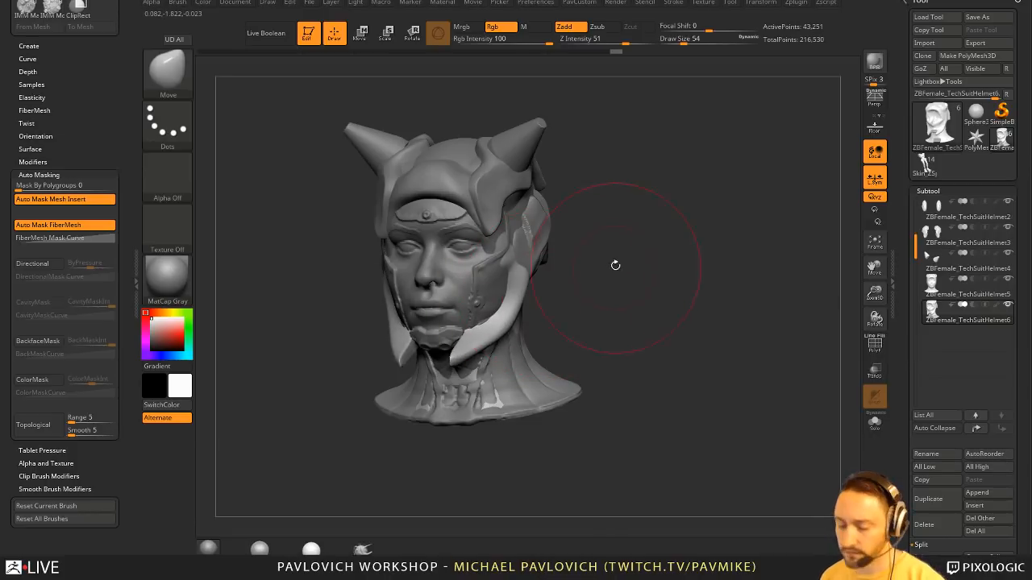
- Thicken the jaw guard below the ears with the Inflat brush at draw size 54 and remesh
right_drag(607, 270, 653, 311)
key(b)
key(i)
key(n)
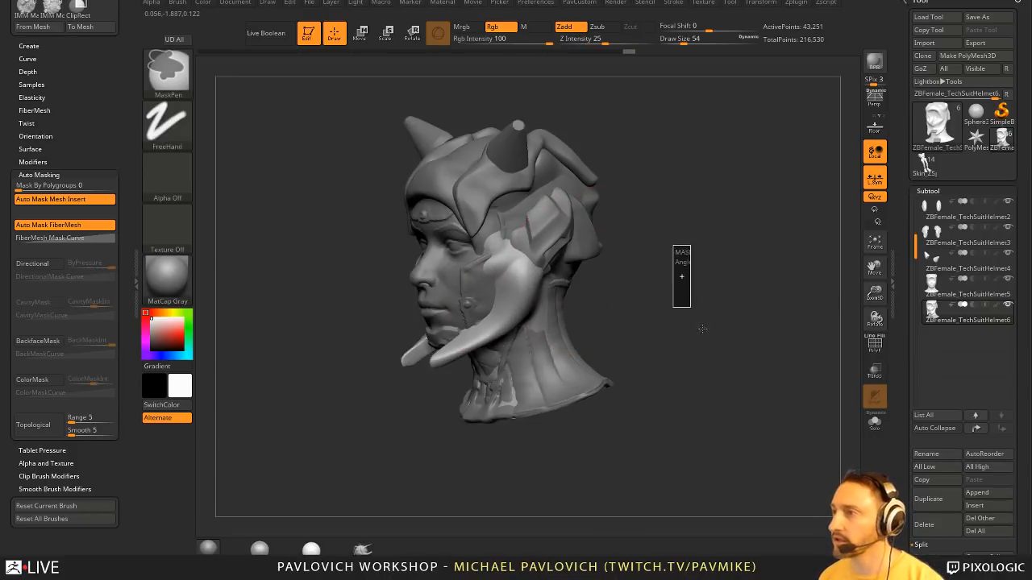
- Flatten the sides of the jaw guard with the TrimDynamic brush at draw sizes 31 and 22
key(b)
key(t)
key(d)
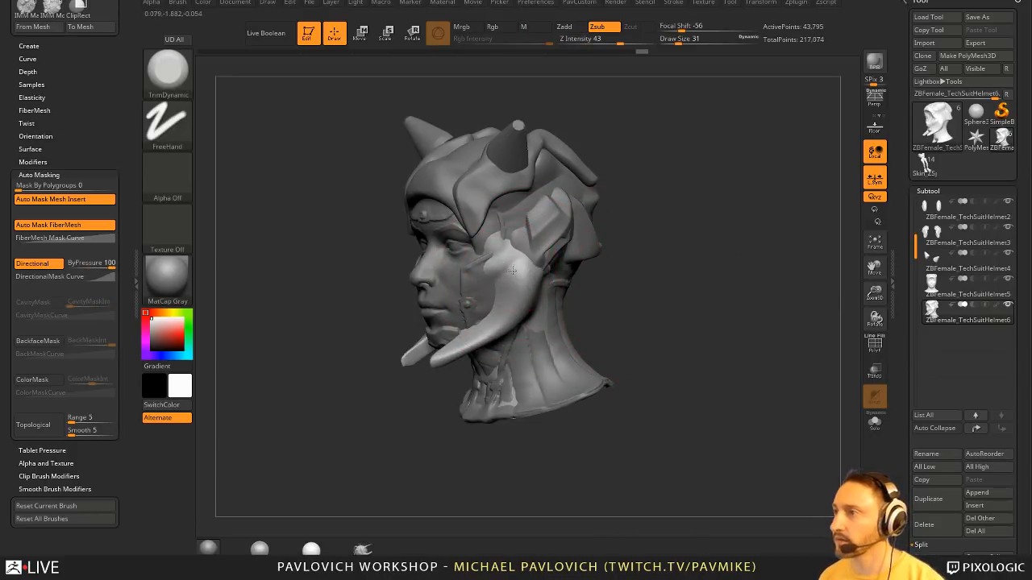
right_drag(601, 294, 527, 302)
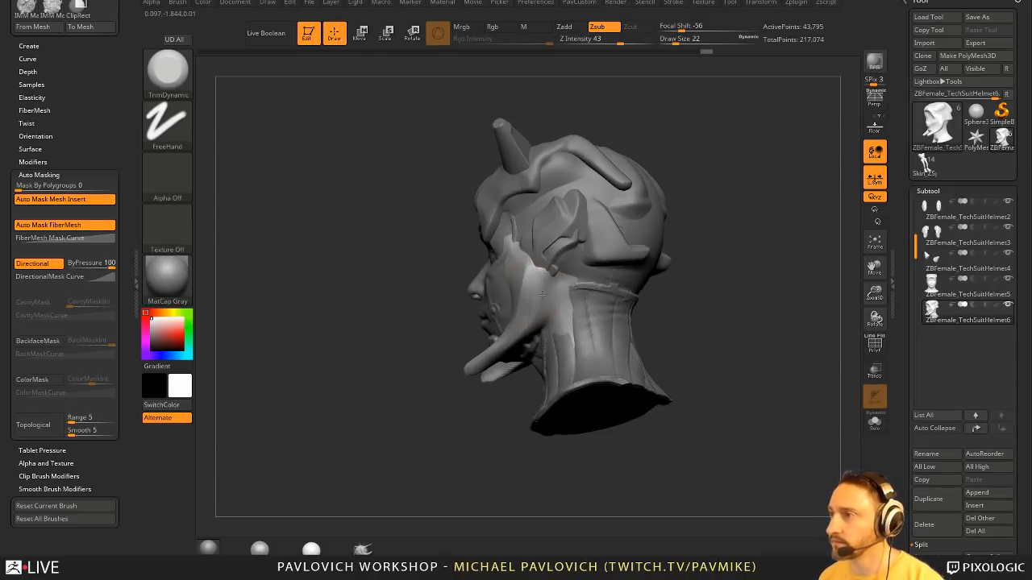
mouse_move(707, 261)
right_down()
mouse_move(668, 295)
mouse_move(483, 272)
right_up()
- Sculpt the jaw guard's upper edge around the ear disc with the Standard brush at draw size 7
key(b)
key(s)
key(t)
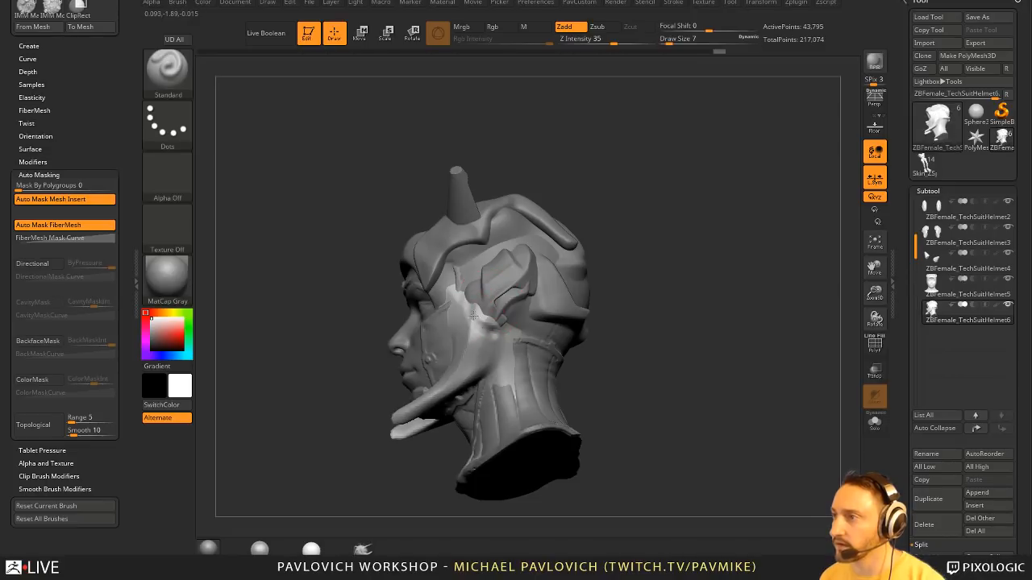
right_drag(581, 277, 468, 332)
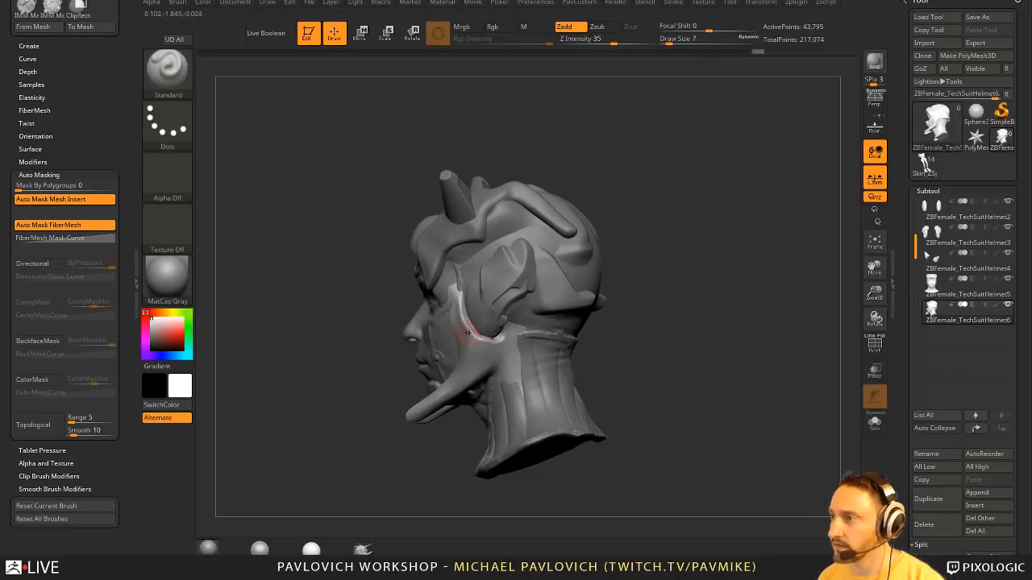
- Delete the ear disc subtool and make the jaw guard the active subtool again
alt+click(521, 328)
right_drag(686, 288, 585, 274)
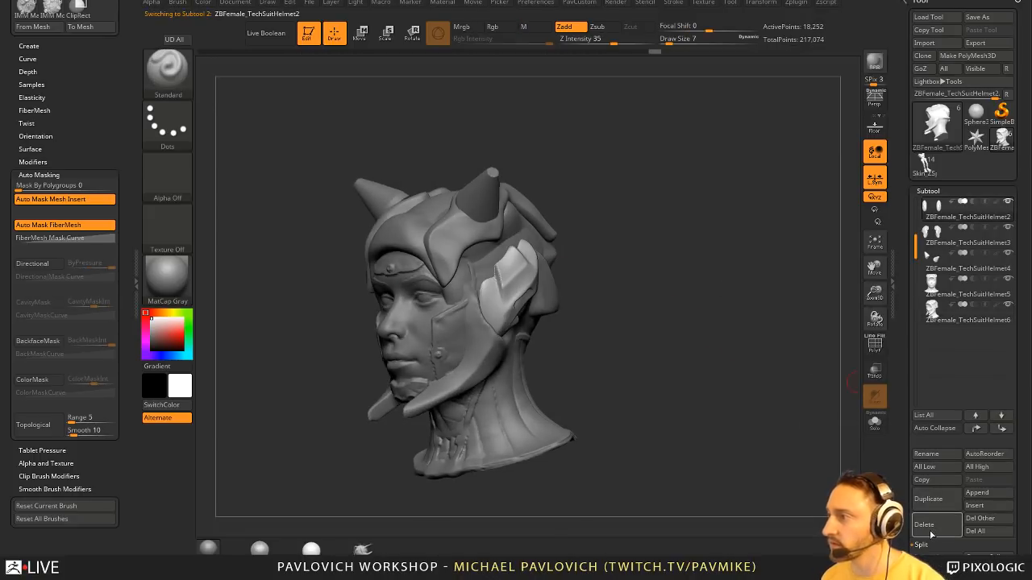
right_drag(800, 426, 471, 277)
alt+click(549, 301)
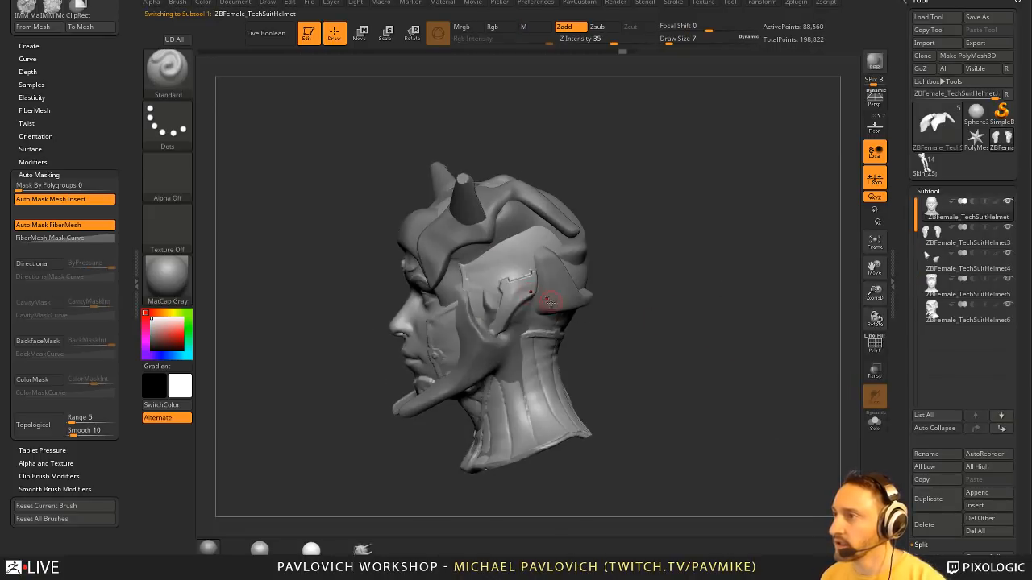
mouse_move(610, 286)
right_down()
mouse_move(496, 304)
mouse_move(493, 326)
mouse_move(588, 313)
mouse_move(576, 357)
mouse_move(595, 345)
mouse_move(565, 357)
mouse_move(584, 320)
right_up()
alt+click(496, 304)
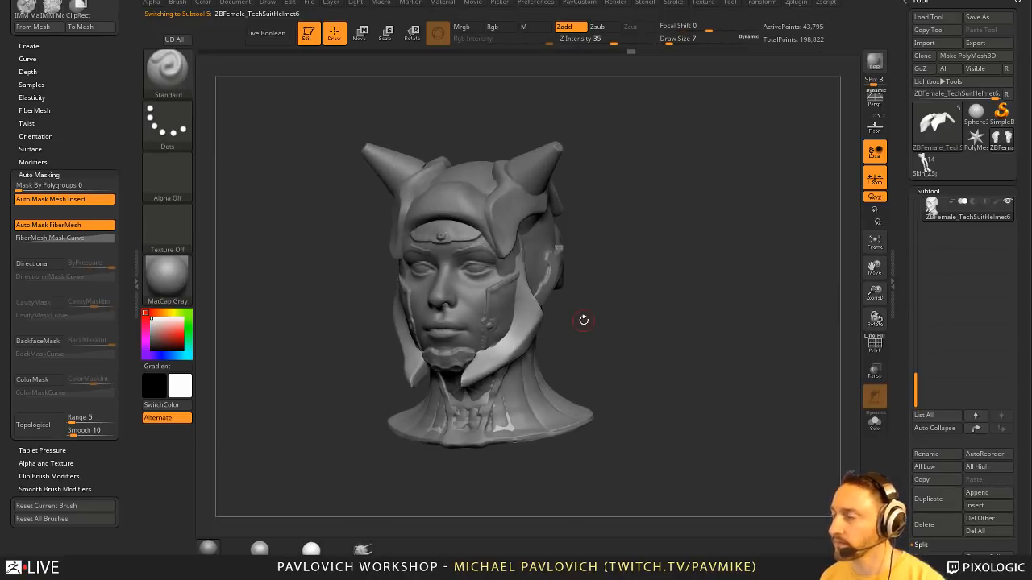
- Insert mirrored spheres on the jaw guard with the IMM base primitives brush and split them into their own subtool
right_drag(600, 250, 648, 305)
mouse_move(620, 310)
mouse_down()
mouse_move(669, 316)
mouse_move(619, 320)
mouse_move(650, 320)
mouse_move(640, 301)
mouse_move(633, 322)
mouse_up()
key(b)
key(i)
key(m)
key(m)
click(478, 358)
drag(507, 363, 529, 388)
drag(626, 345, 641, 316)
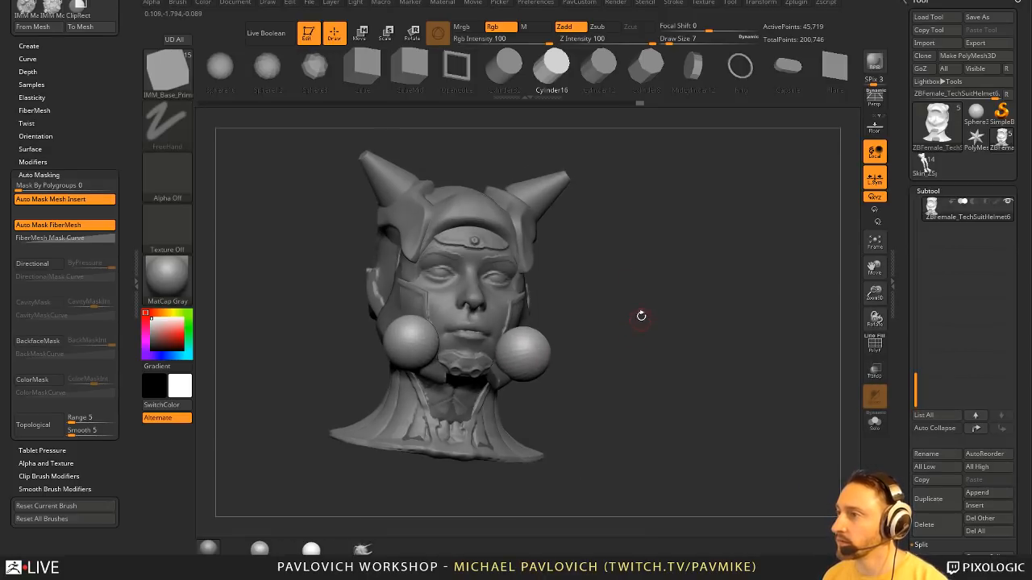
key(grave)
click(636, 309)
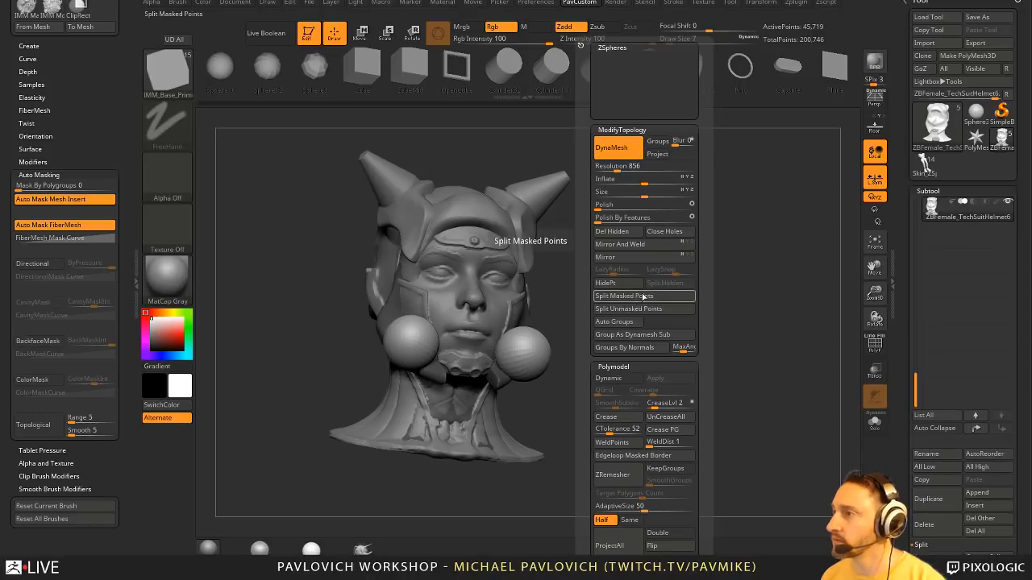
key(w)
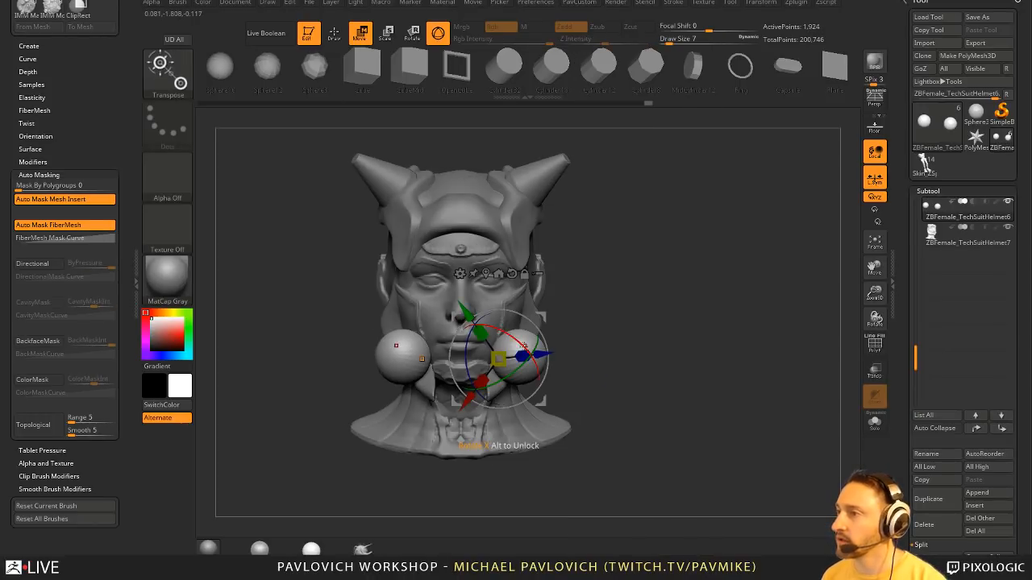
mouse_move(524, 346)
mouse_down()
mouse_move(490, 332)
mouse_move(513, 336)
mouse_up()
key(ctrl+z)
key(q)
- Set the selection brush to SelectRect and hide one of the two mirrored spheres
mouse_move(610, 322)
mouse_down()
mouse_move(632, 282)
mouse_move(613, 330)
mouse_move(509, 355)
mouse_up()
ctrl+shift+click(171, 76)
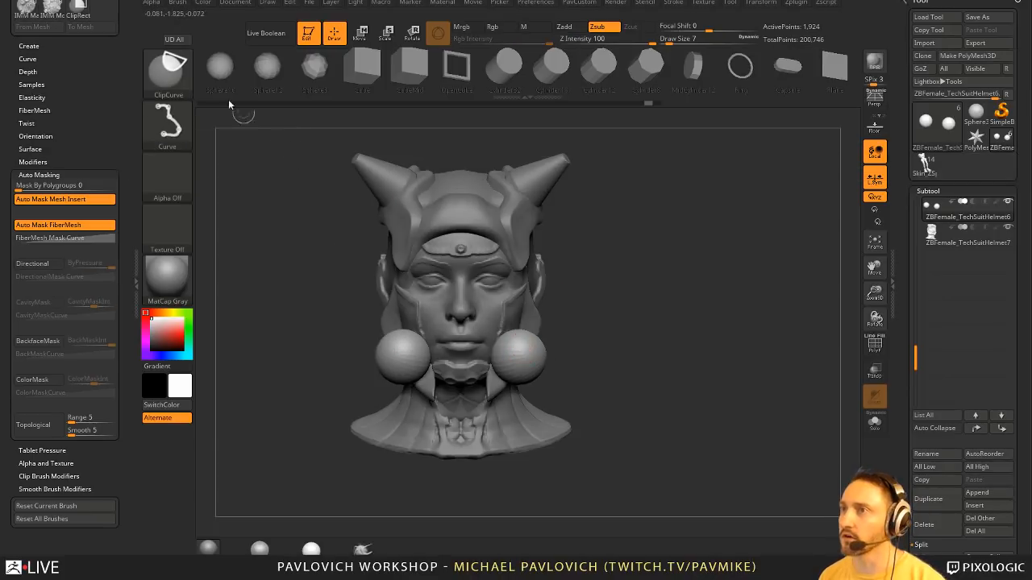
ctrl+shift+click(171, 76)
ctrl+shift+click(319, 82)
ctrl+alt+shift+drag(293, 205, 465, 496)
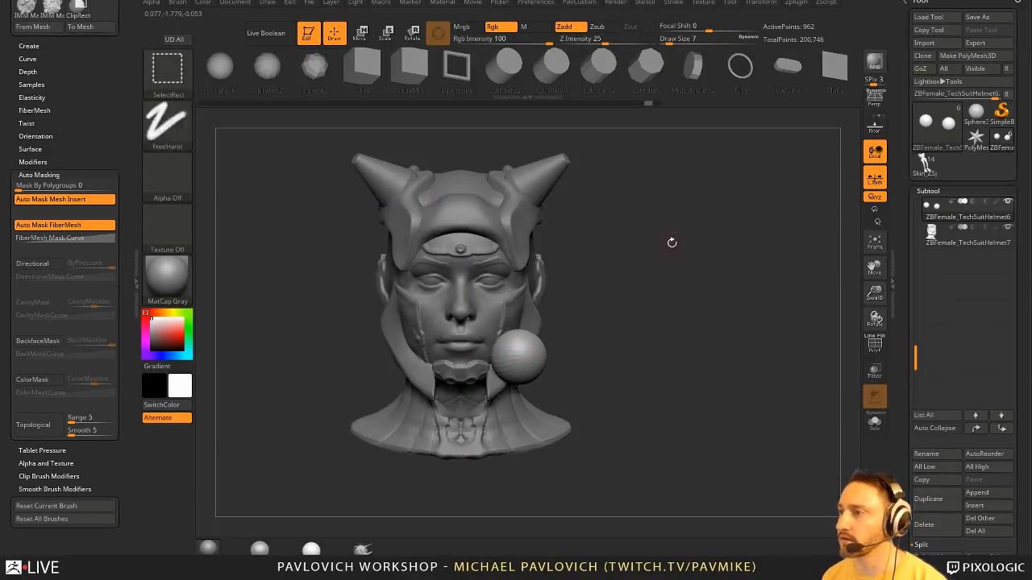
- Delete the hidden sphere and clip the remaining sphere flat with a clip brush
key(space)
click(660, 246)
drag(581, 315, 472, 246)
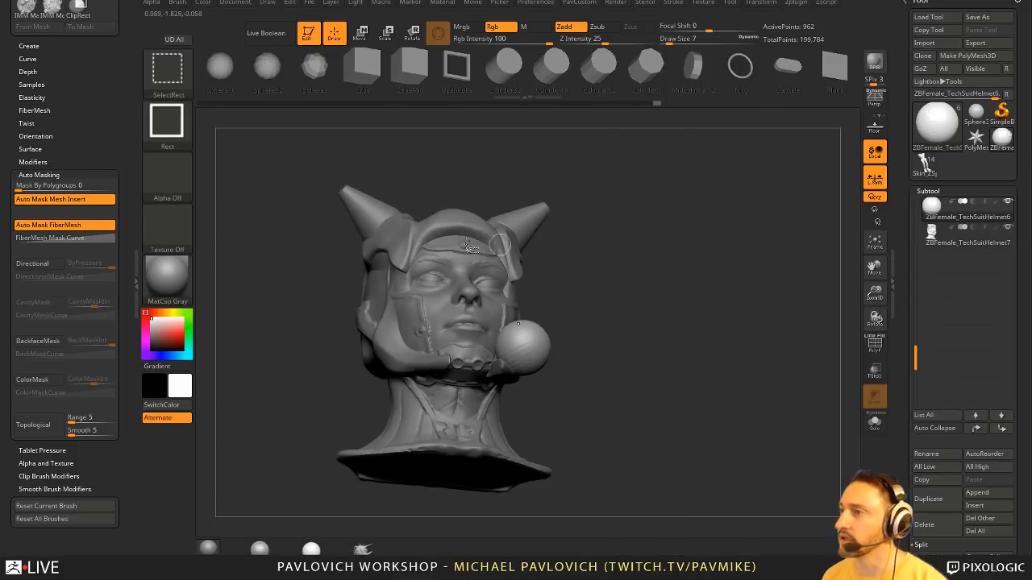
ctrl+shift+click(182, 84)
ctrl+shift+click(276, 133)
drag(570, 359, 585, 309)
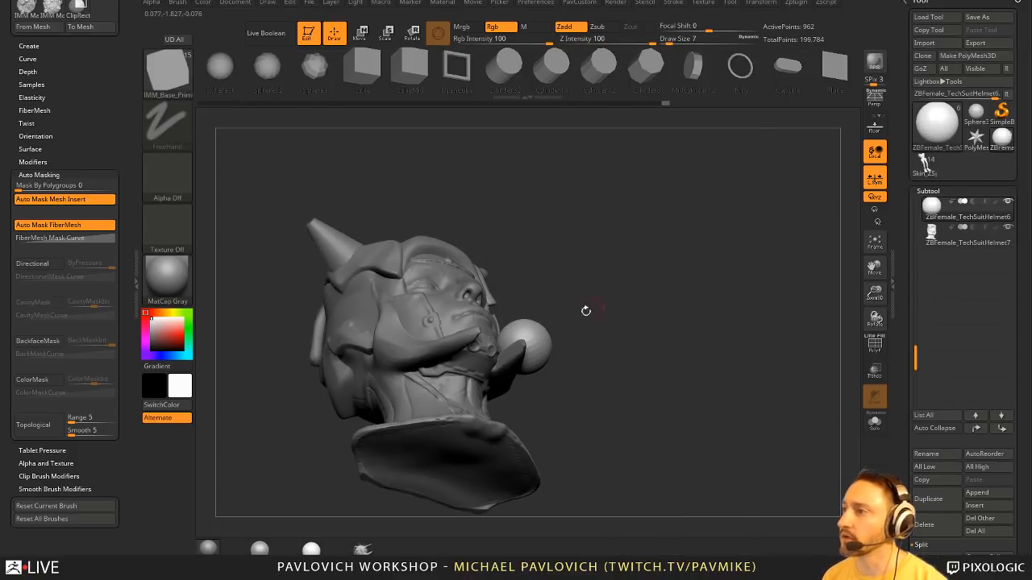
mouse_move(448, 343)
ctrl+shift+mouse_down()
mouse_move(653, 225)
mouse_move(655, 255)
mouse_move(700, 304)
ctrl+shift+mouse_up()
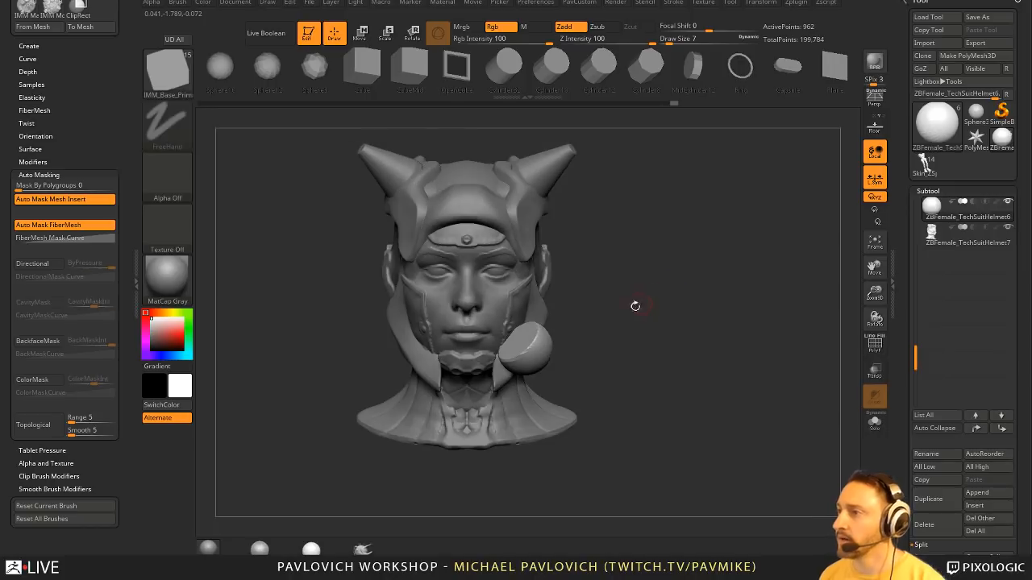
- Flatten and rotate the clipped sphere with the gizmo, placing it near the front of the jaw guard
key(w)
drag(523, 347, 561, 352)
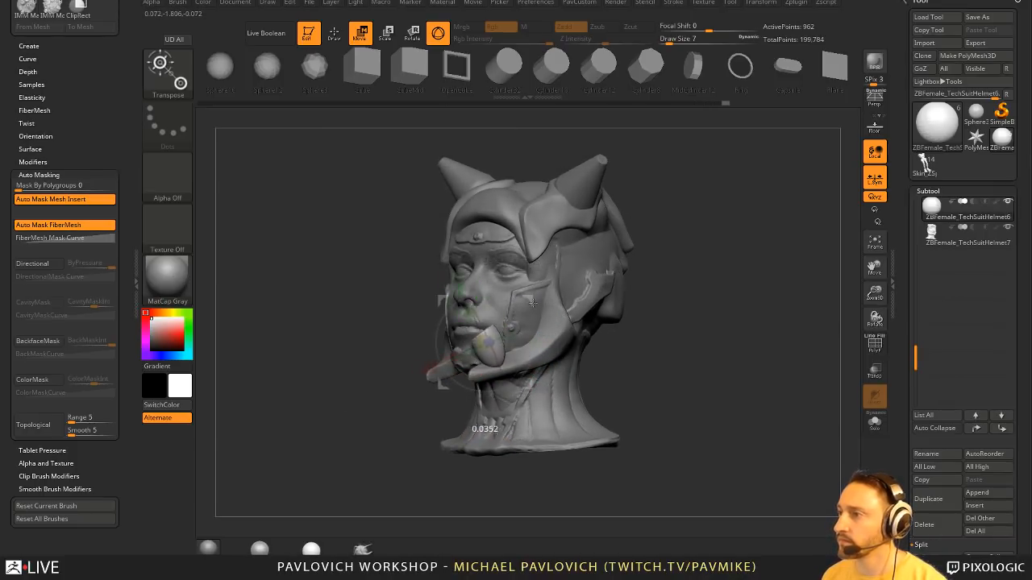
mouse_move(531, 302)
shift+mouse_down()
mouse_move(656, 299)
mouse_move(693, 320)
mouse_move(544, 299)
shift+mouse_up()
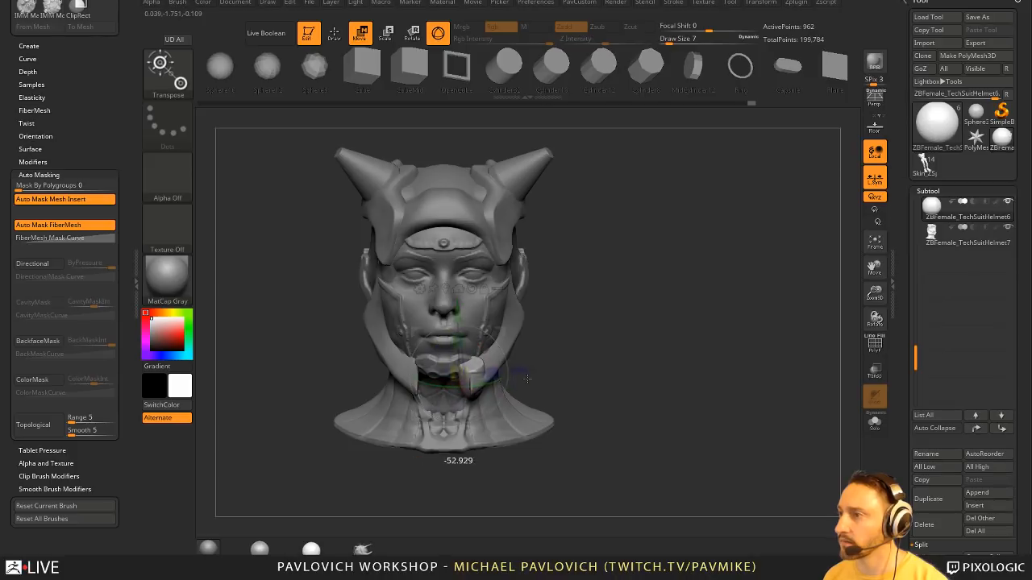
drag(506, 361, 486, 410)
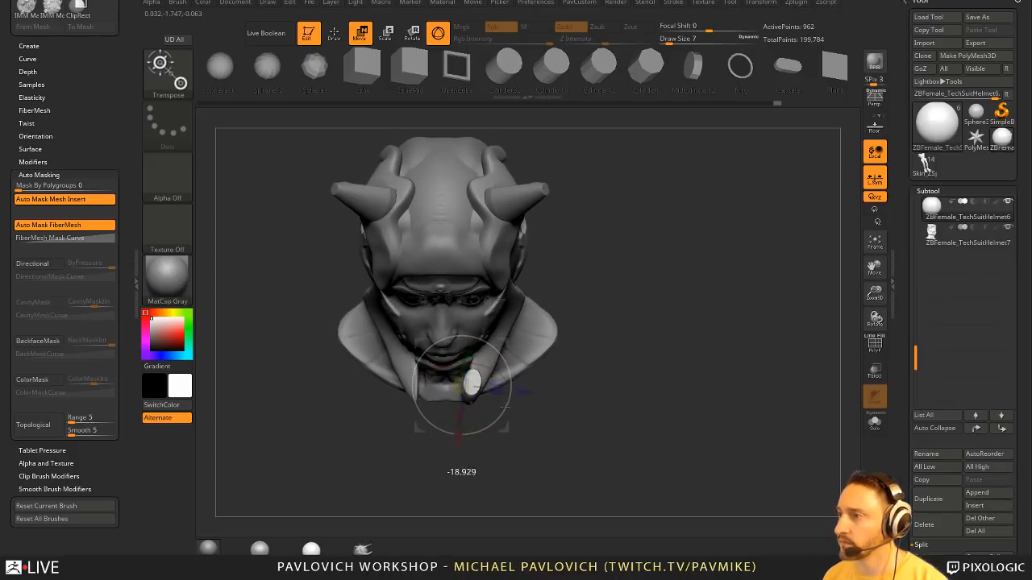
drag(544, 373, 505, 342)
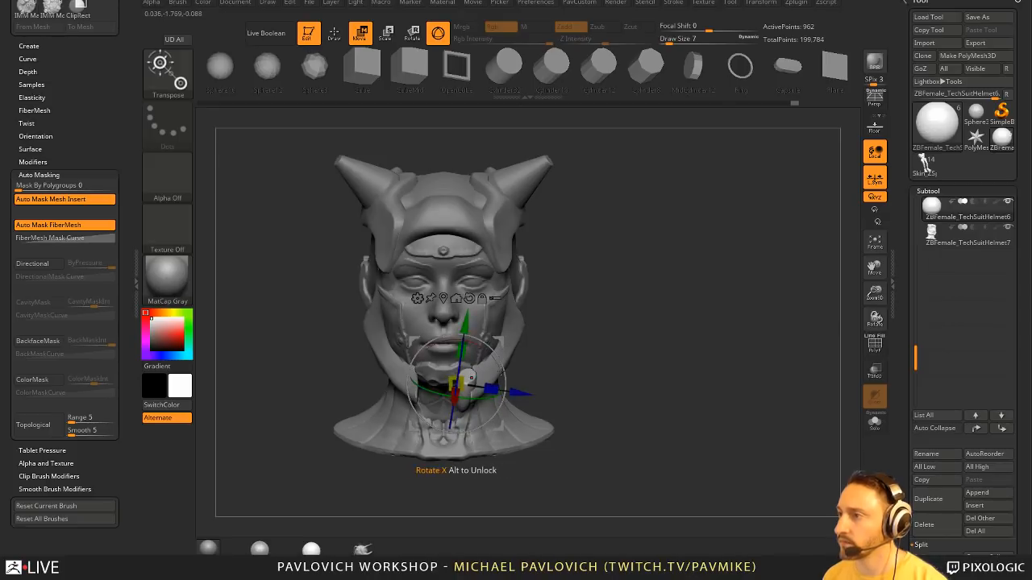
key(q)
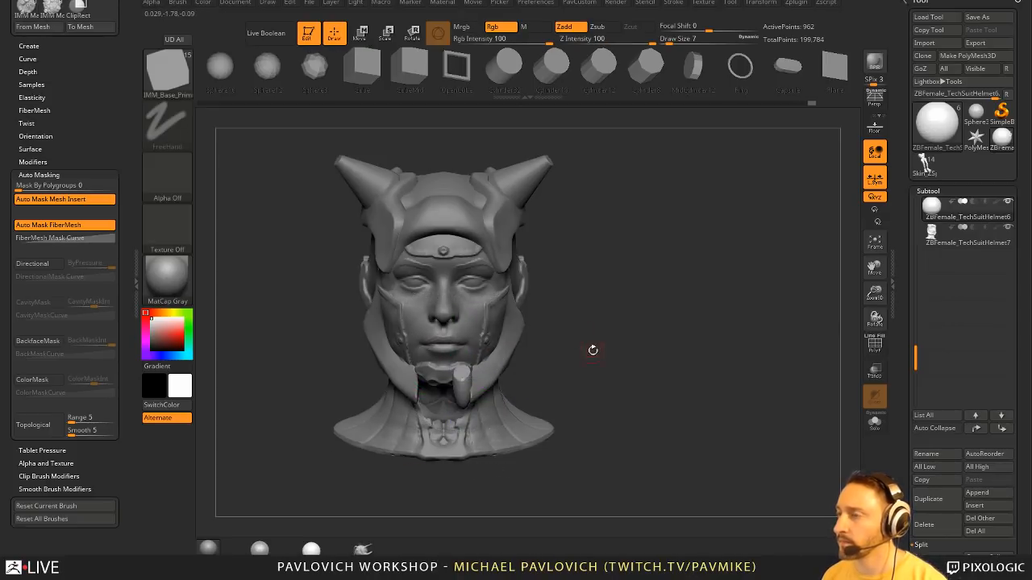
- Move and tilt the clipped disc so it sits against the cheek inside the jaw guard
mouse_move(592, 350)
mouse_down()
mouse_move(629, 309)
mouse_move(610, 338)
mouse_move(553, 341)
mouse_up()
key(w)
drag(604, 298, 493, 322)
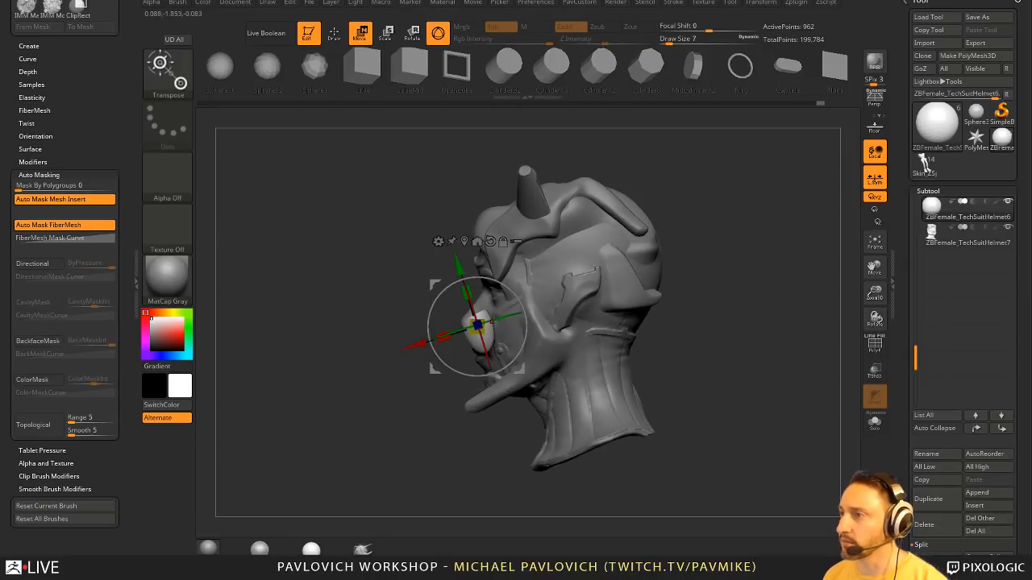
shift+drag(532, 290, 524, 313)
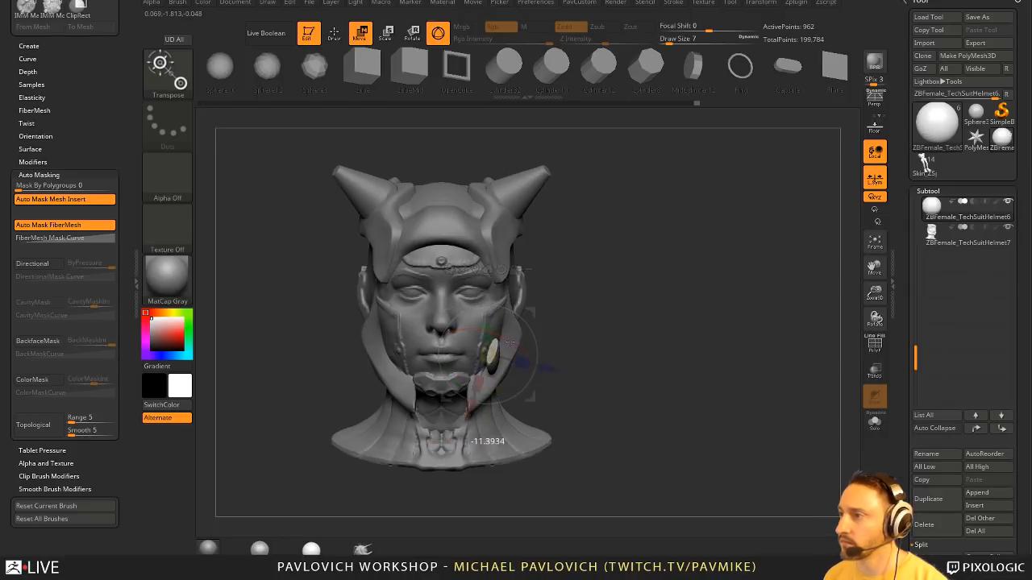
drag(546, 322, 465, 334)
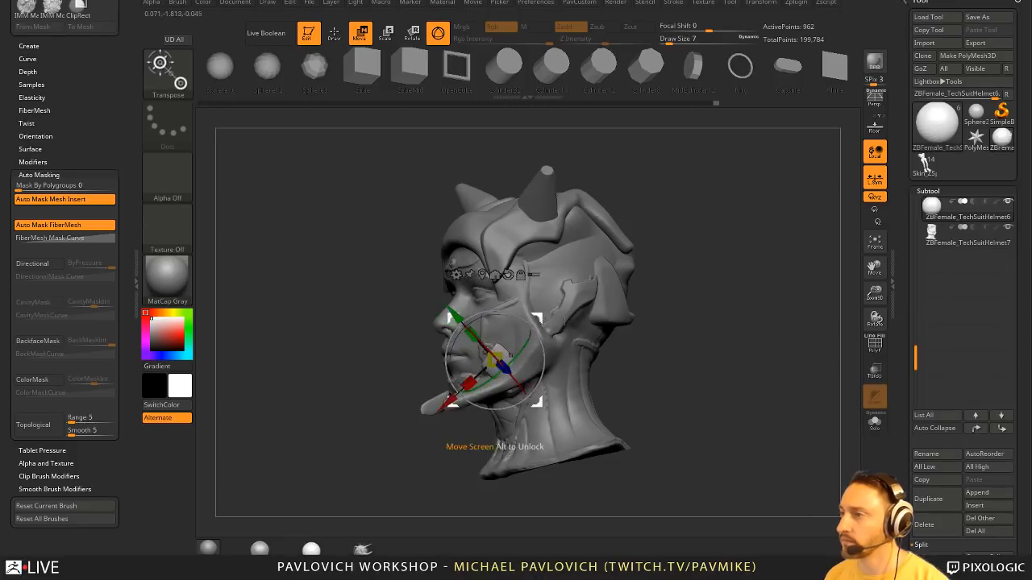
key(q)
mouse_move(610, 348)
mouse_down()
mouse_move(695, 355)
mouse_move(685, 352)
mouse_up()
- Flip the clipped disc to the opposite side, turn off local symmetry and apply Mirror And Weld to create a matching pair
key(grave)
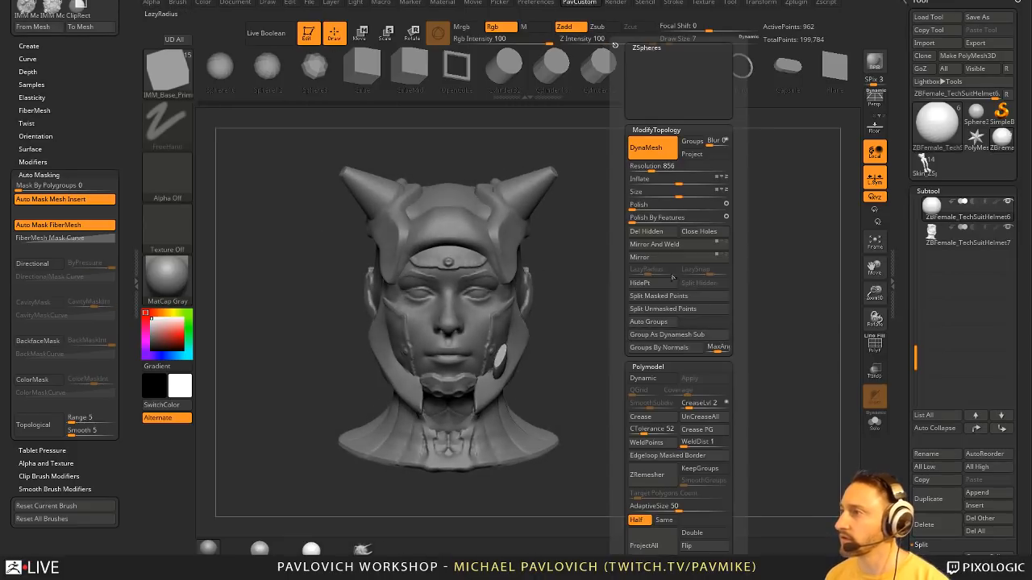
click(653, 258)
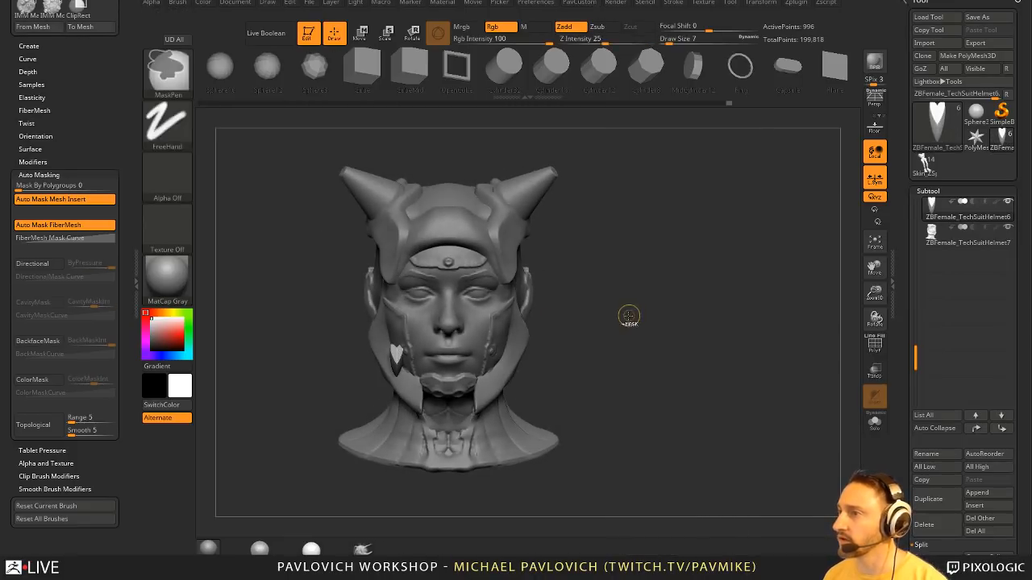
key(grave)
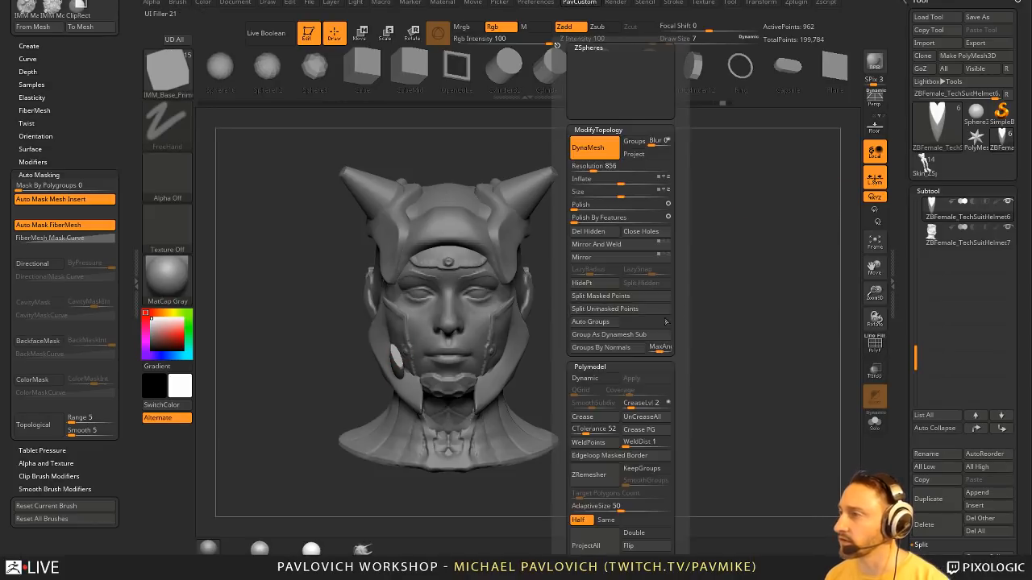
key(grave)
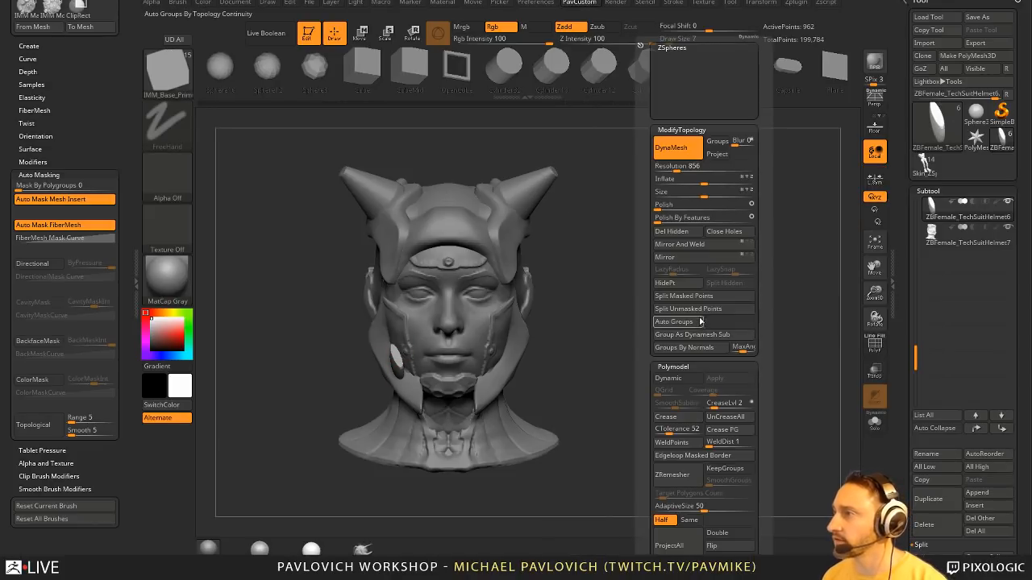
click(695, 245)
- Rotate and reposition the paired discs along the jaw guard and clip their edge straight in side view
drag(647, 352, 631, 353)
key(w)
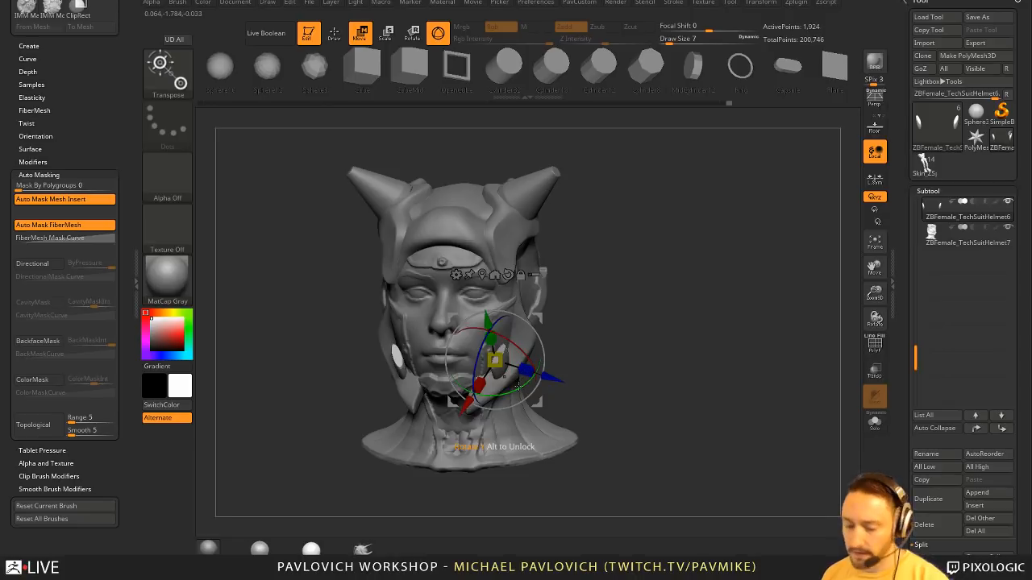
drag(518, 389, 506, 393)
mouse_move(538, 318)
mouse_down()
mouse_move(549, 360)
mouse_move(535, 338)
mouse_move(527, 356)
mouse_up()
key(q)
mouse_move(598, 328)
mouse_down()
mouse_move(516, 354)
mouse_move(464, 329)
mouse_up()
key(w)
key(q)
right_drag(537, 281, 670, 284)
mouse_move(609, 260)
ctrl+shift+mouse_down()
mouse_move(535, 357)
mouse_move(402, 444)
ctrl+shift+mouse_up()
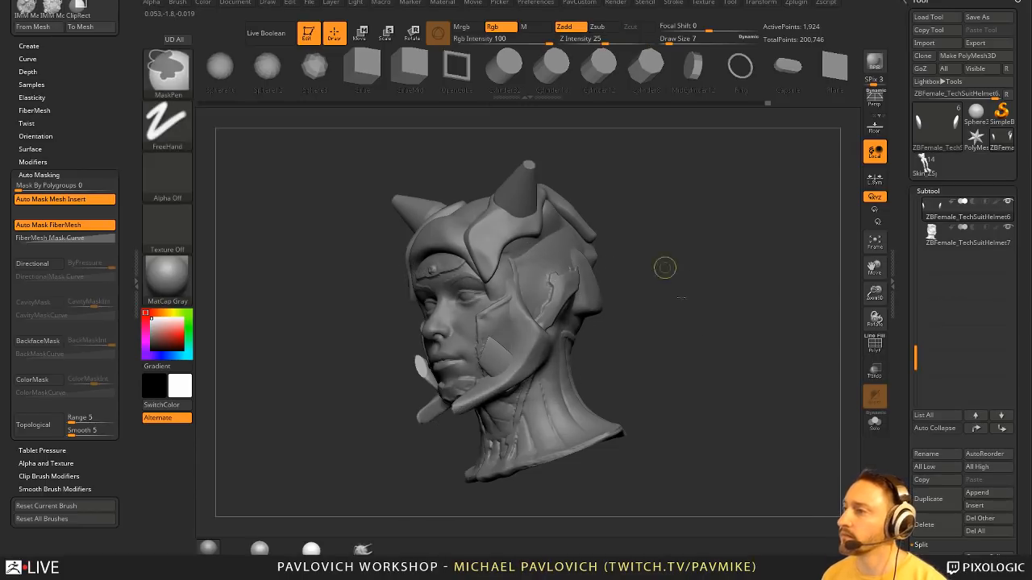
- Duplicate the paired cheek plates with the gizmo and place the scaled copies above the originals
mouse_move(663, 267)
shift+mouse_down()
mouse_move(666, 320)
mouse_move(637, 274)
shift+mouse_up()
drag(636, 319, 540, 304)
key(w)
right_drag(482, 359, 575, 352)
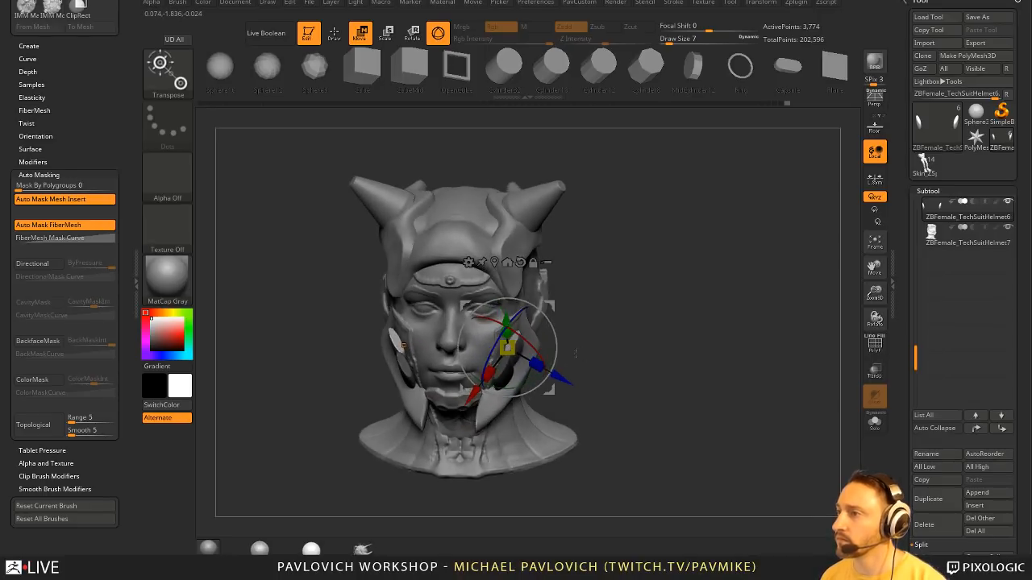
drag(552, 306, 553, 301)
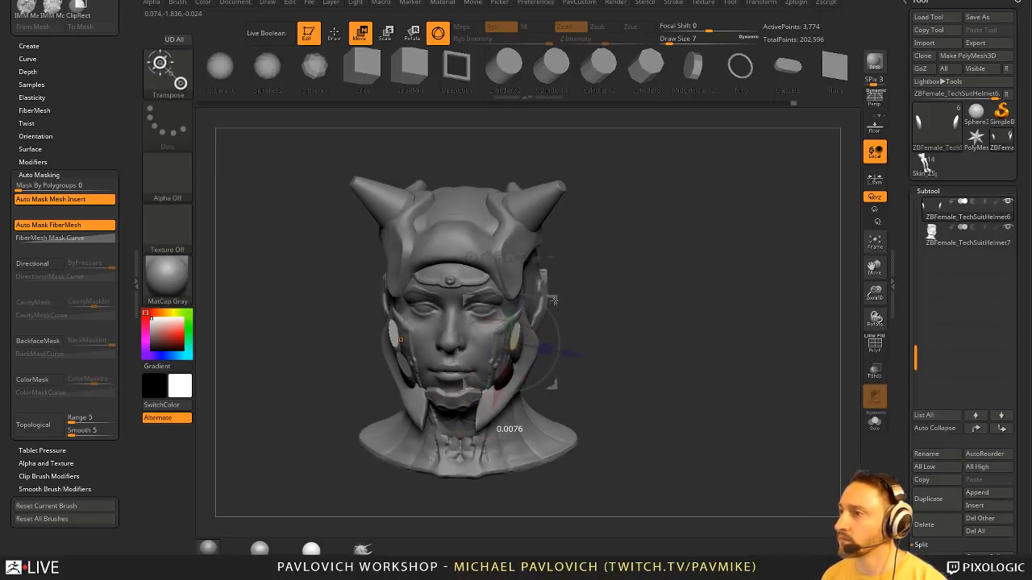
key(q)
shift+right_drag(579, 307, 594, 317)
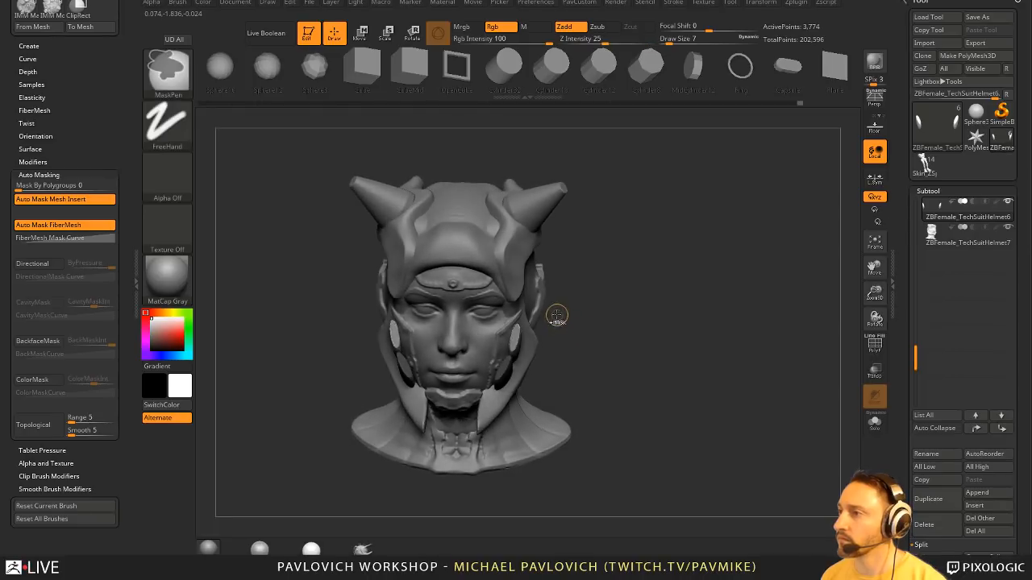
- Clear the mask, then auto-group the cheek plates and apply Mirror And Weld
ctrl+drag(572, 313, 591, 296)
key(4)
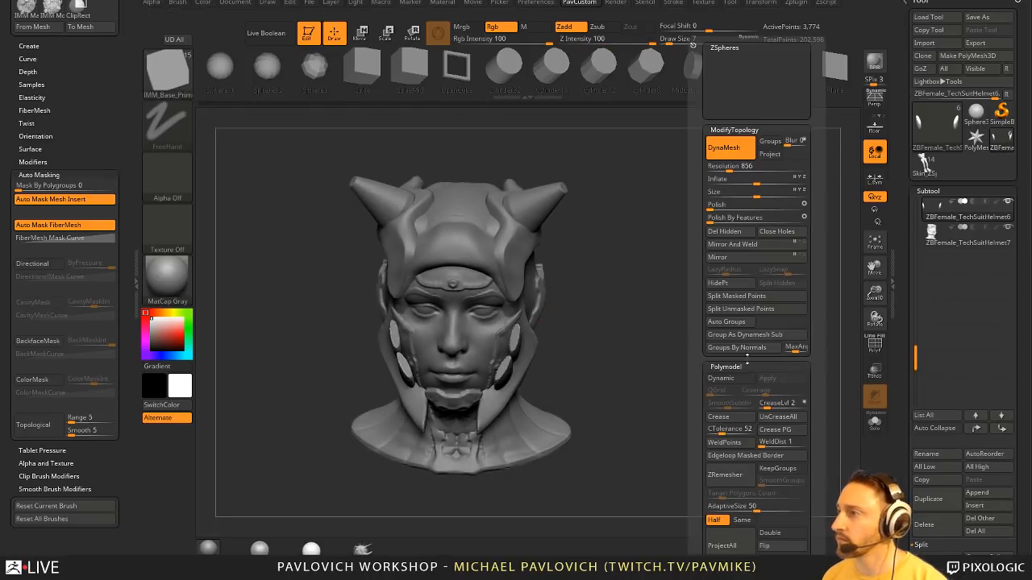
click(734, 322)
key(4)
click(734, 247)
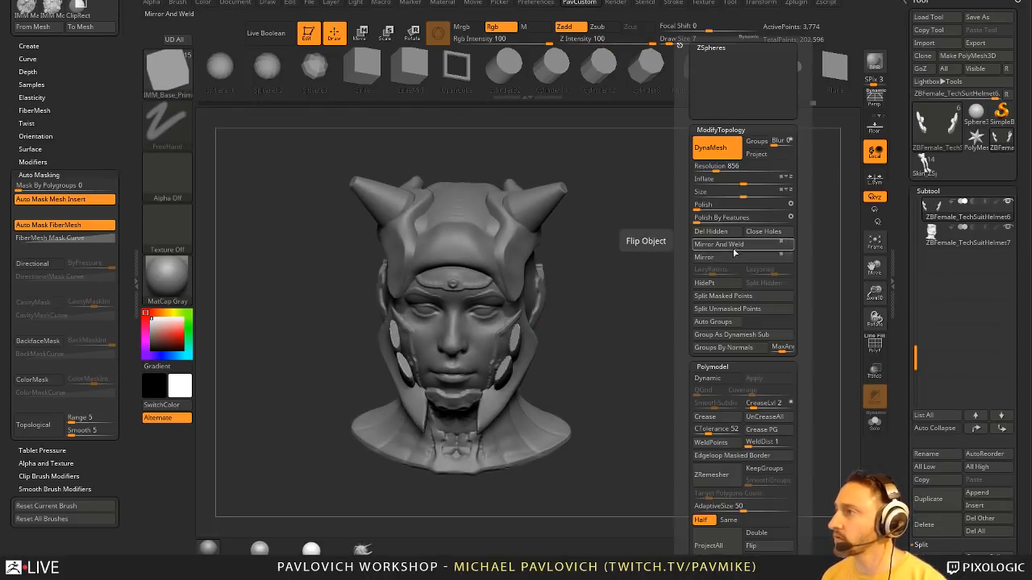
- Isolate the lower cheek plates by masking the others and duplicate them down toward the chin
key(w)
ctrl+right_drag(640, 316, 592, 364)
ctrl+click(492, 431)
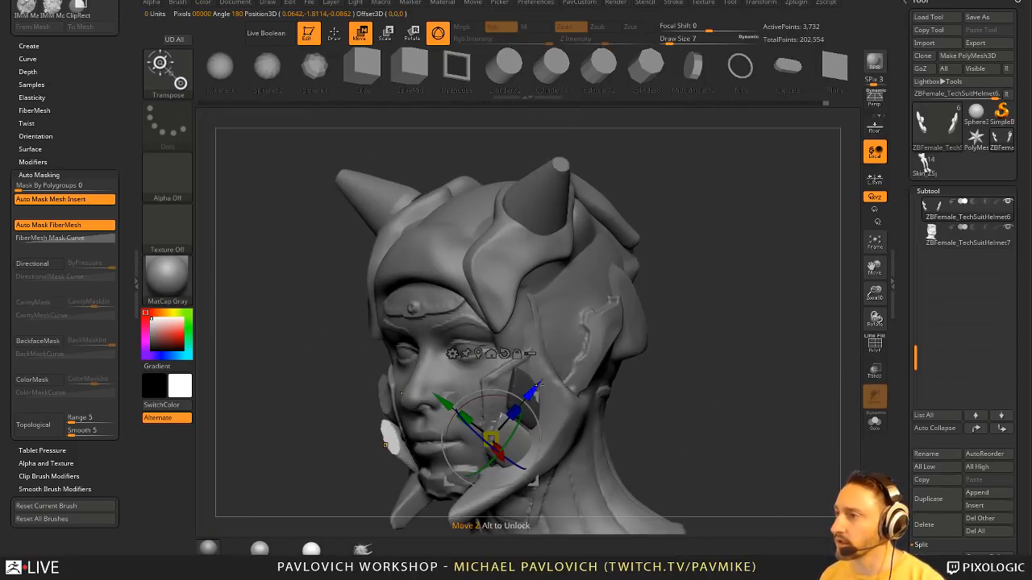
ctrl+drag(538, 385, 510, 418)
right_drag(672, 368, 734, 346)
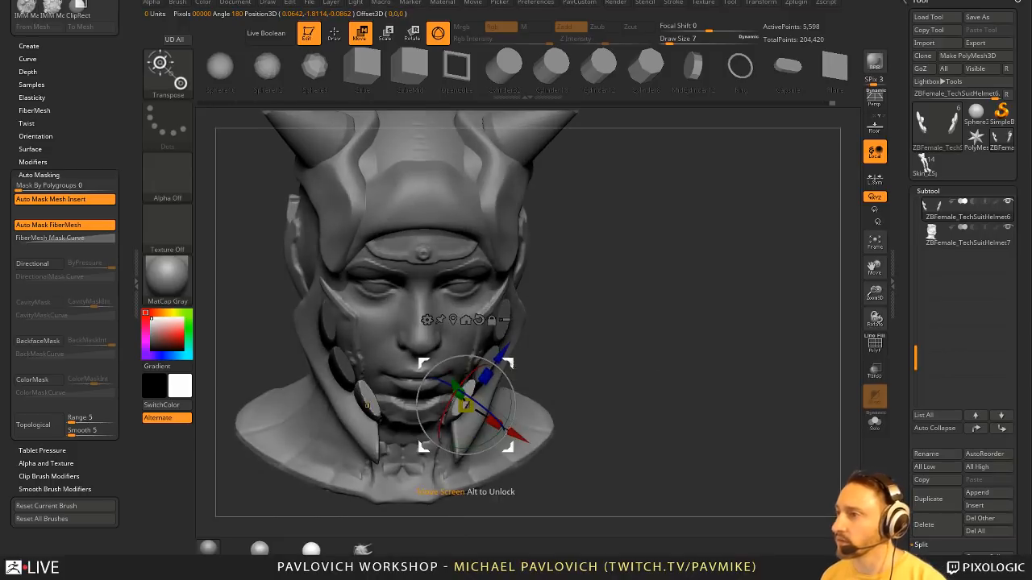
drag(511, 364, 508, 371)
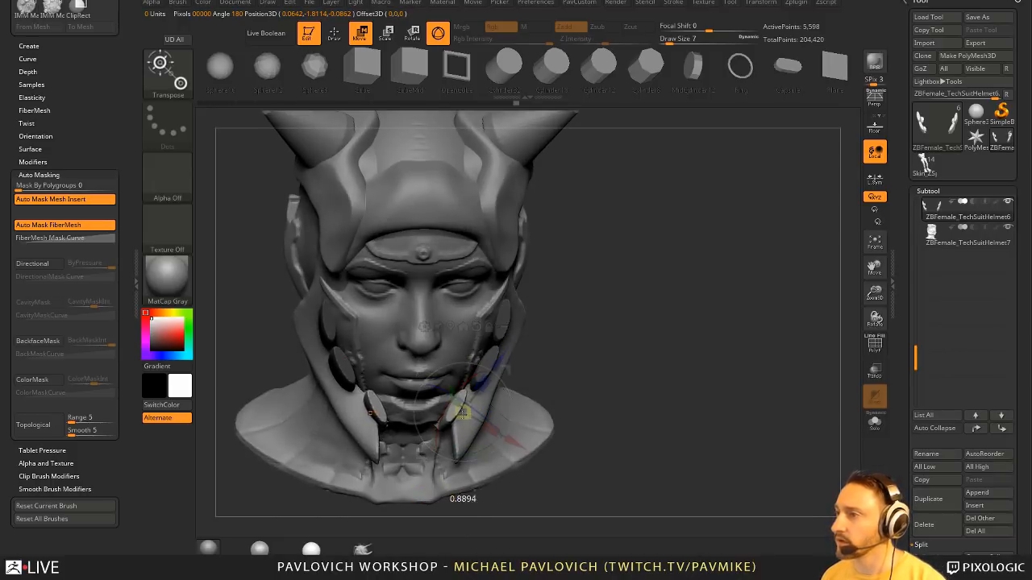
- Adjust the position and angle of the new chin-side plates to continue the row along the jaw guard
key(q)
right_drag(726, 329, 674, 311)
key(w)
drag(493, 394, 493, 357)
key(q)
mouse_move(728, 359)
right_down()
mouse_move(716, 349)
mouse_move(654, 363)
mouse_move(658, 355)
right_up()
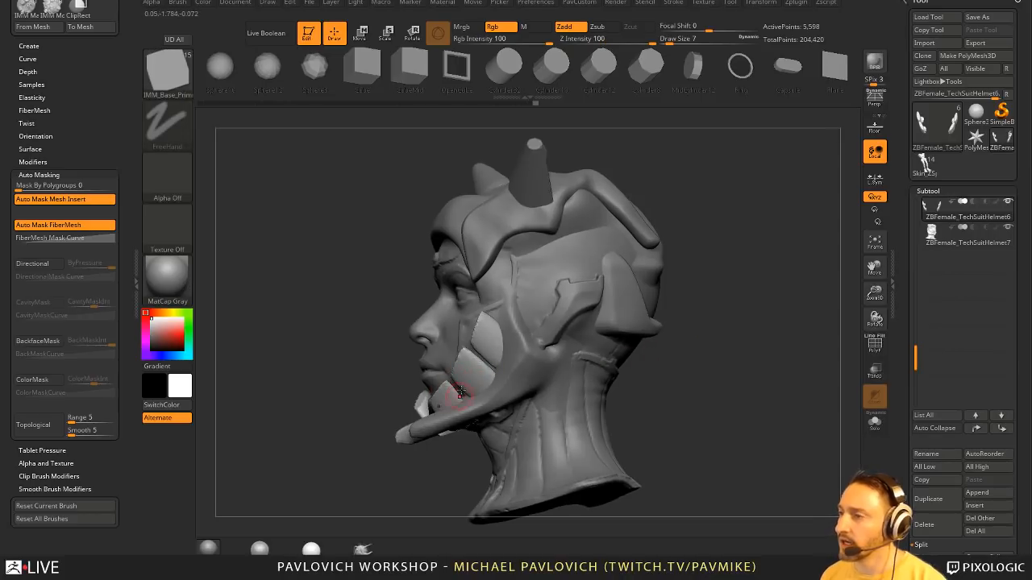
- Turn on PolyFrame, give every plate its own polygroup with Auto Groups and apply Mirror And Weld to match both sides
key(shift+f)
right_drag(780, 341, 784, 337)
key(4)
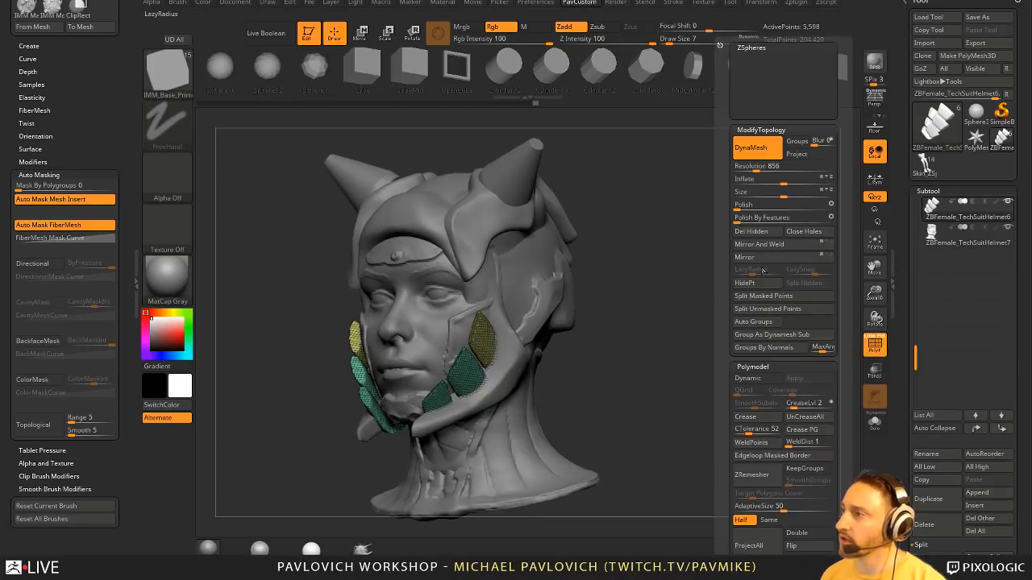
click(763, 324)
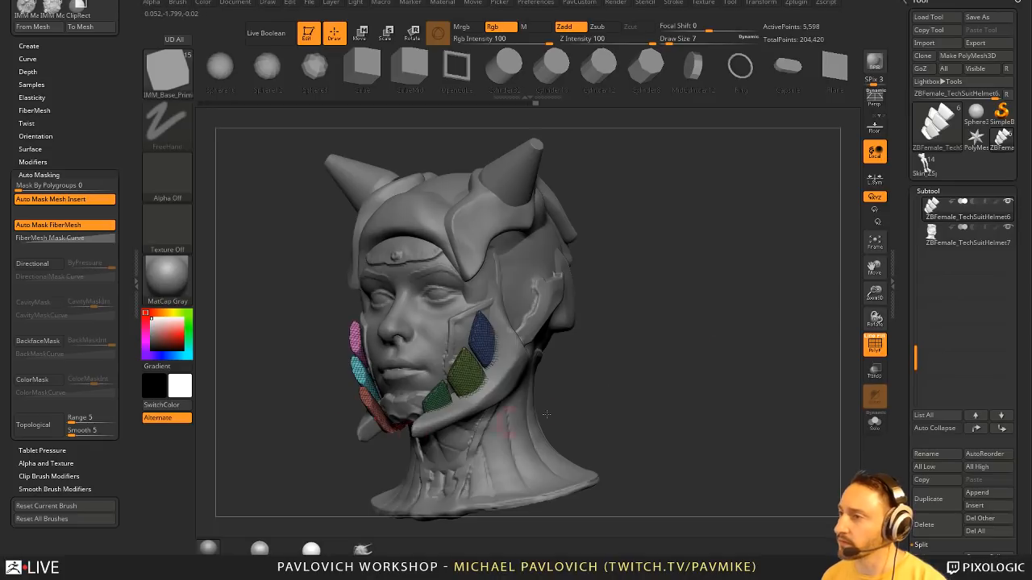
key(4)
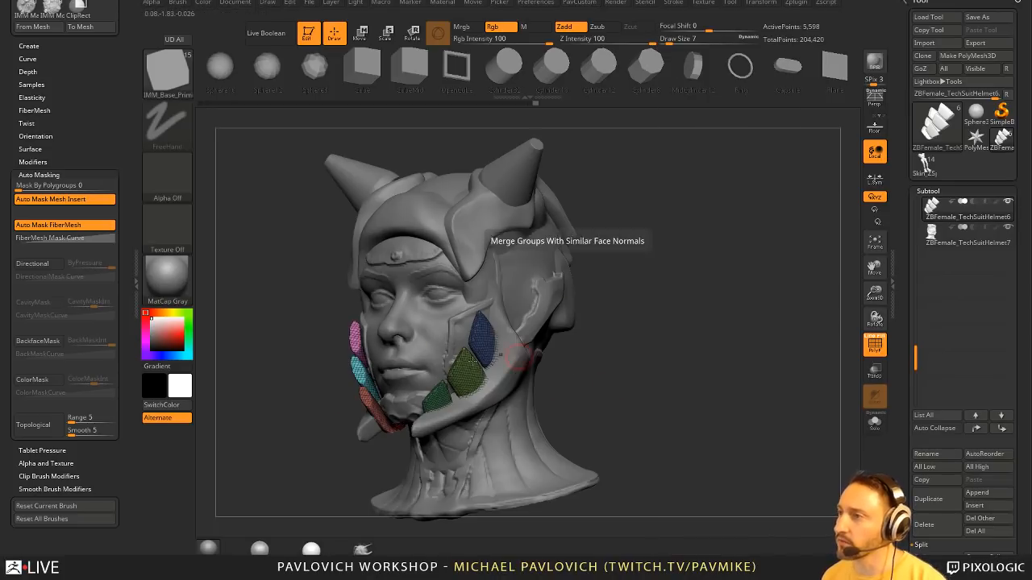
key(4)
click(713, 245)
right_drag(709, 329, 645, 336)
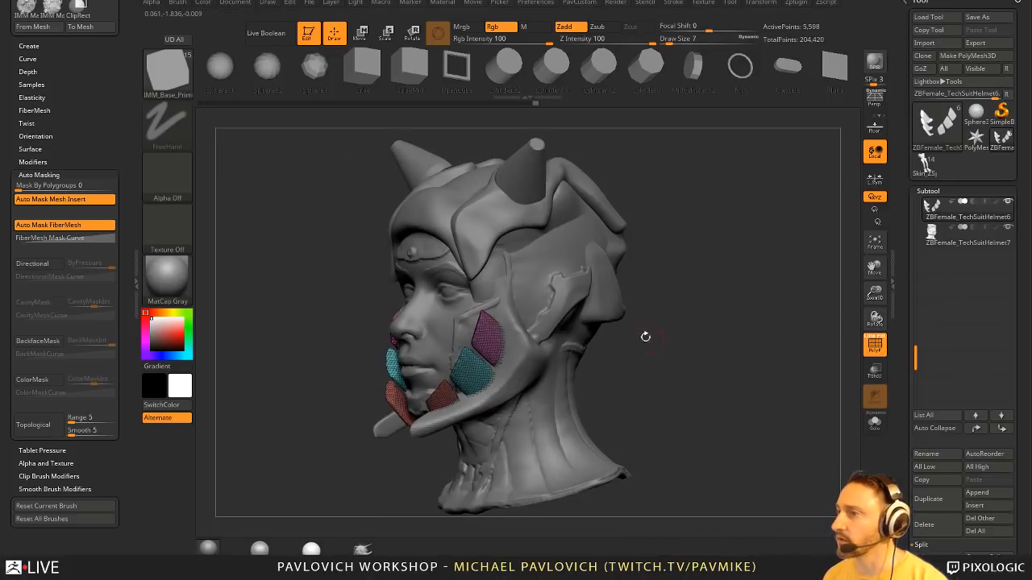
- Isolate the middle and upper cheek plates in turn and adjust their placement in the row with the gizmo
key(w)
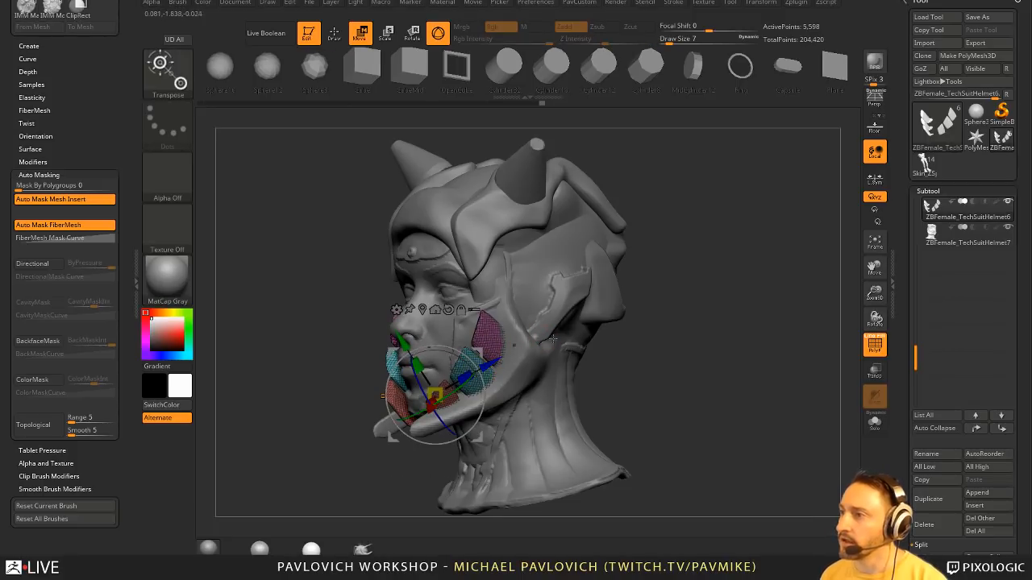
ctrl+right_drag(553, 339, 590, 376)
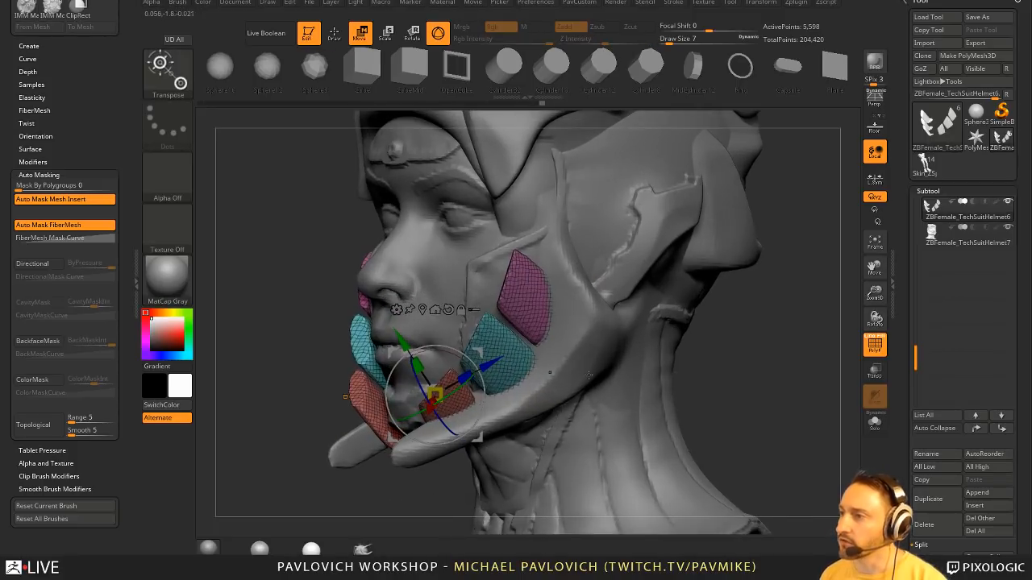
ctrl+click(514, 367)
mouse_move(512, 368)
mouse_down()
mouse_move(546, 373)
mouse_move(512, 371)
mouse_up()
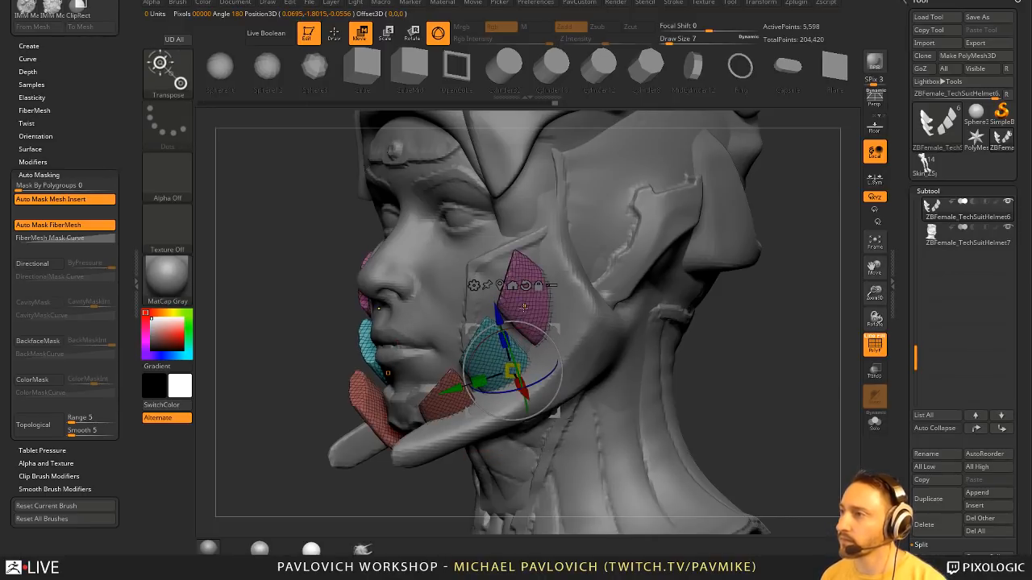
ctrl+click(528, 304)
drag(550, 320, 551, 322)
- Set the draw size to 31 and switch to the Move brush for reshaping the cheek plates
key(f)
shift+drag(701, 319, 737, 315)
key(q)
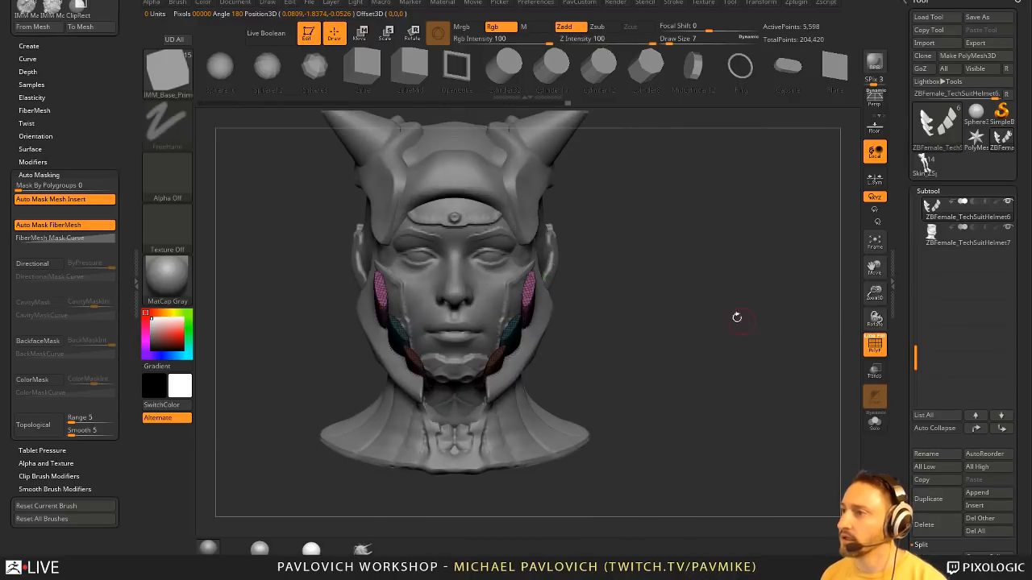
drag(558, 350, 561, 369)
key(s)
mouse_move(557, 373)
mouse_down()
mouse_move(576, 375)
mouse_move(524, 359)
mouse_up()
key(s)
key(b)
key(m)
key(v)
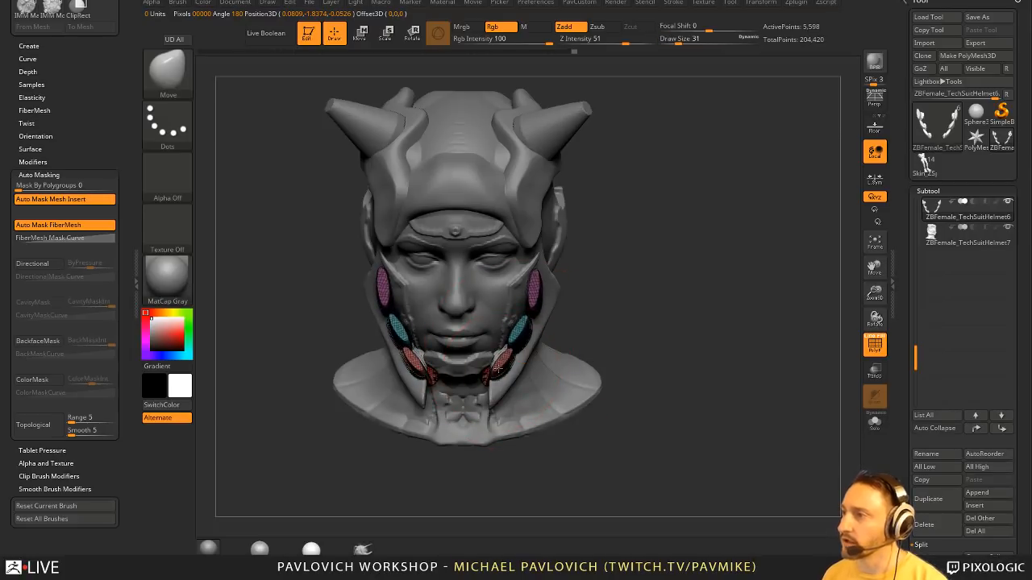
- Turn off PolyFrame, switch to the Inflat brush for the cheek plates and update their DynaMesh
mouse_move(741, 303)
mouse_down()
mouse_move(673, 307)
mouse_move(795, 357)
mouse_move(784, 369)
mouse_move(776, 357)
mouse_move(806, 398)
mouse_up()
key(shift+f)
mouse_move(742, 363)
mouse_down()
mouse_move(892, 312)
mouse_move(753, 296)
mouse_move(556, 226)
mouse_up()
key(b)
key(i)
key(n)
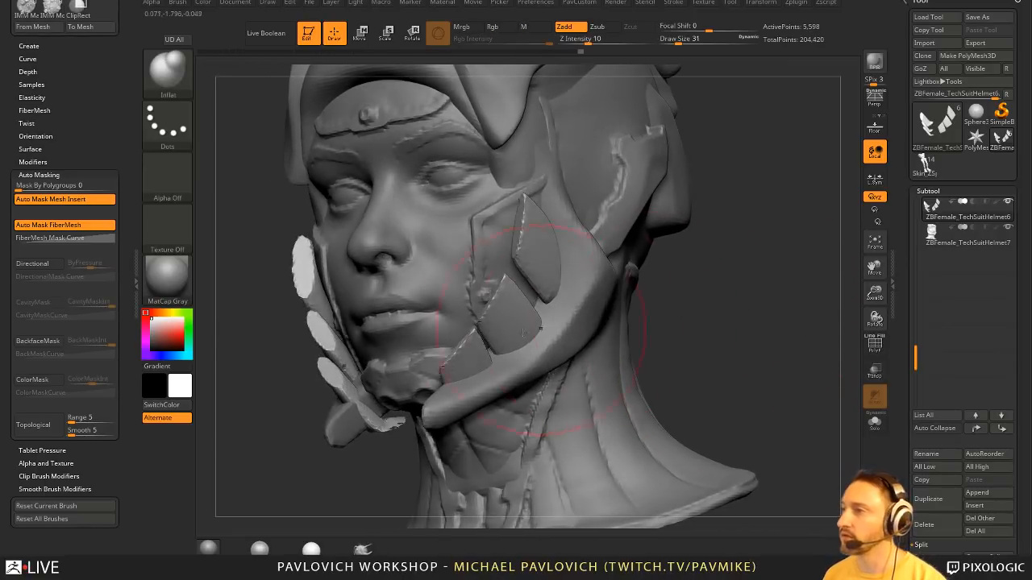
ctrl+drag(743, 301, 766, 342)
key(4)
key(f)
mouse_move(726, 332)
ctrl+mouse_down()
mouse_move(698, 351)
mouse_move(712, 341)
ctrl+mouse_up()
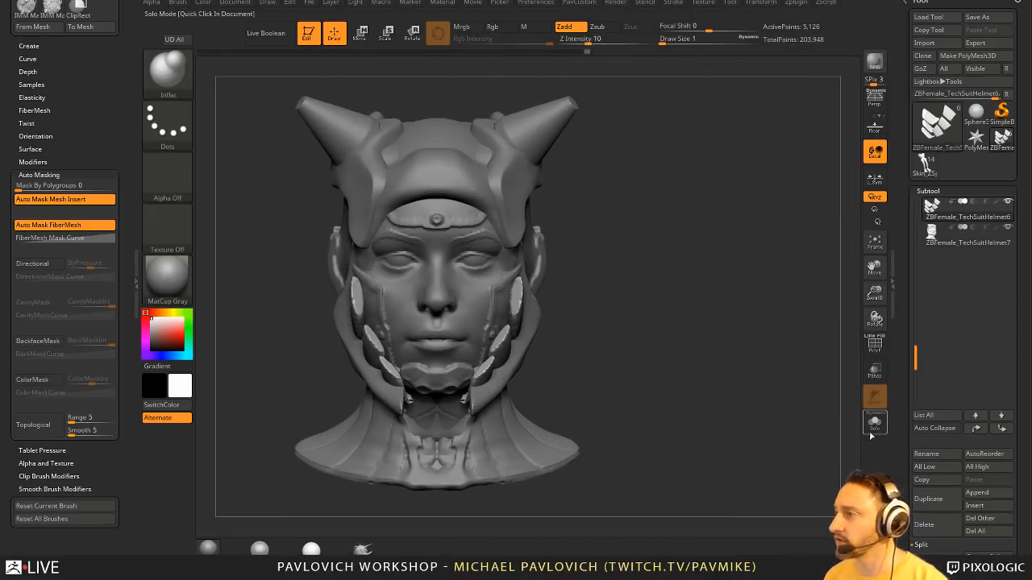
- Isolate the cheek plates with PolyFrame on, remove their ragged inner fragments using SelectLasso and close the open holes
click(875, 422)
key(shift+f)
drag(775, 351, 769, 376)
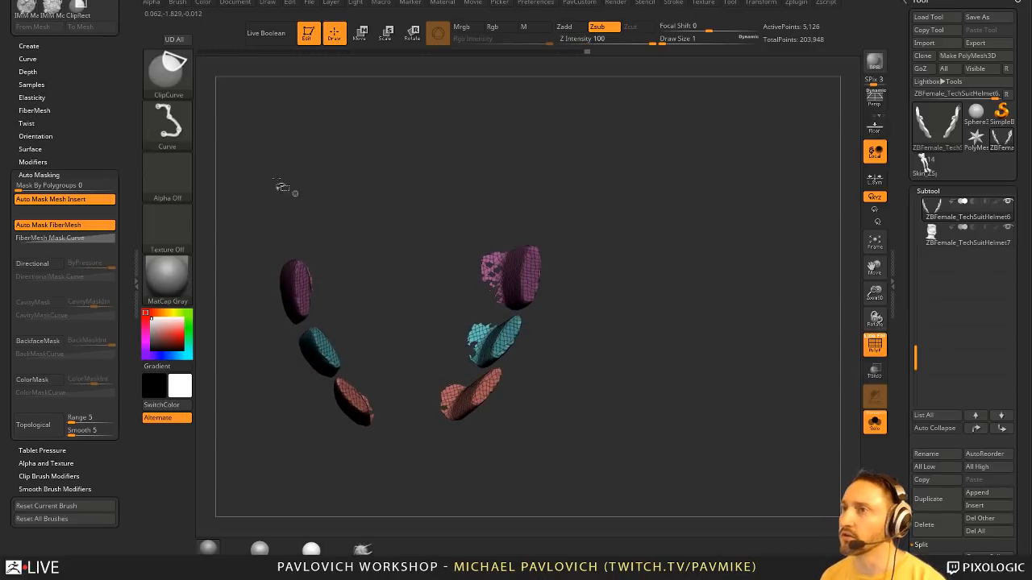
ctrl+shift+click(168, 72)
click(417, 137)
mouse_move(551, 193)
mouse_down()
mouse_move(440, 283)
mouse_move(498, 224)
mouse_up()
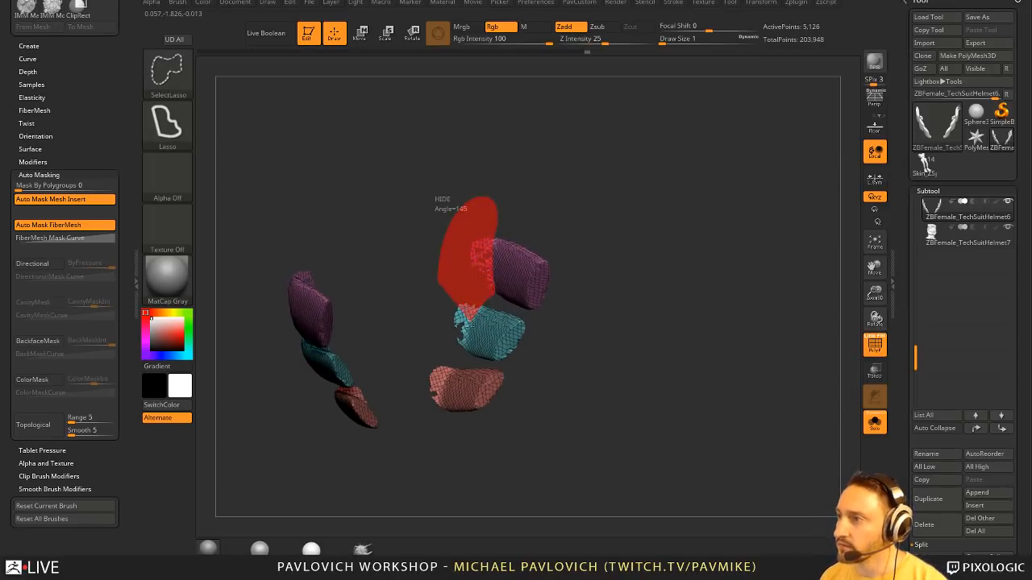
ctrl+shift+drag(451, 367, 387, 415)
key(shift+g)
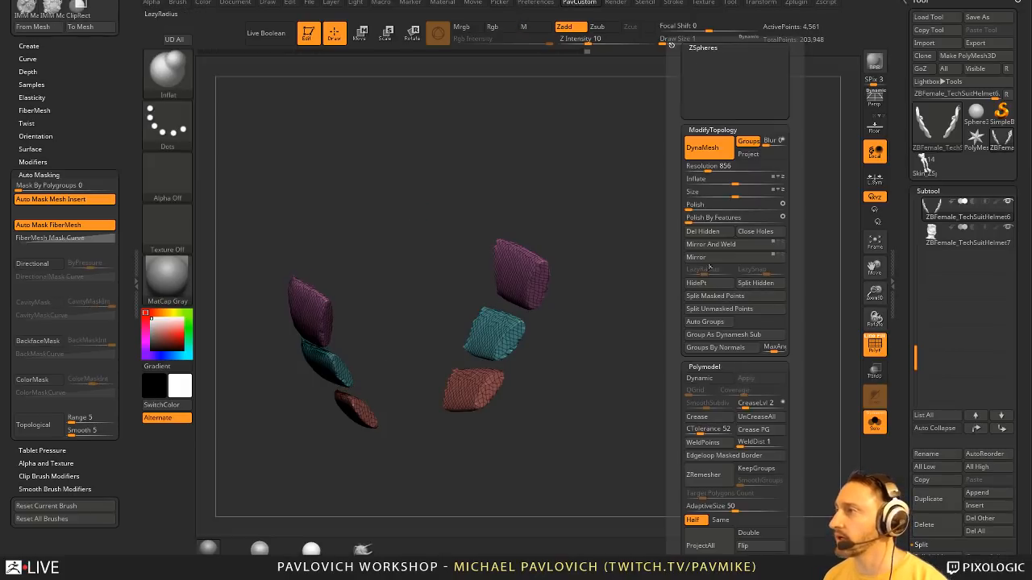
click(749, 233)
mouse_move(665, 246)
mouse_down()
mouse_move(700, 346)
mouse_move(782, 352)
mouse_move(702, 272)
mouse_move(729, 262)
mouse_move(707, 316)
mouse_up()
- Turn off PolyFrame, bring back the whole helmet bust and make the forehead and crown cap the active subtool
key(shift+f)
key(alt+s)
alt+click(601, 326)
mouse_move(669, 346)
mouse_down()
mouse_move(766, 335)
mouse_move(726, 322)
mouse_up()
alt+click(503, 266)
mouse_move(620, 262)
shift+mouse_down()
mouse_move(672, 262)
mouse_move(670, 281)
mouse_move(641, 242)
mouse_move(644, 269)
mouse_move(580, 323)
mouse_move(644, 274)
mouse_move(585, 266)
shift+mouse_up()
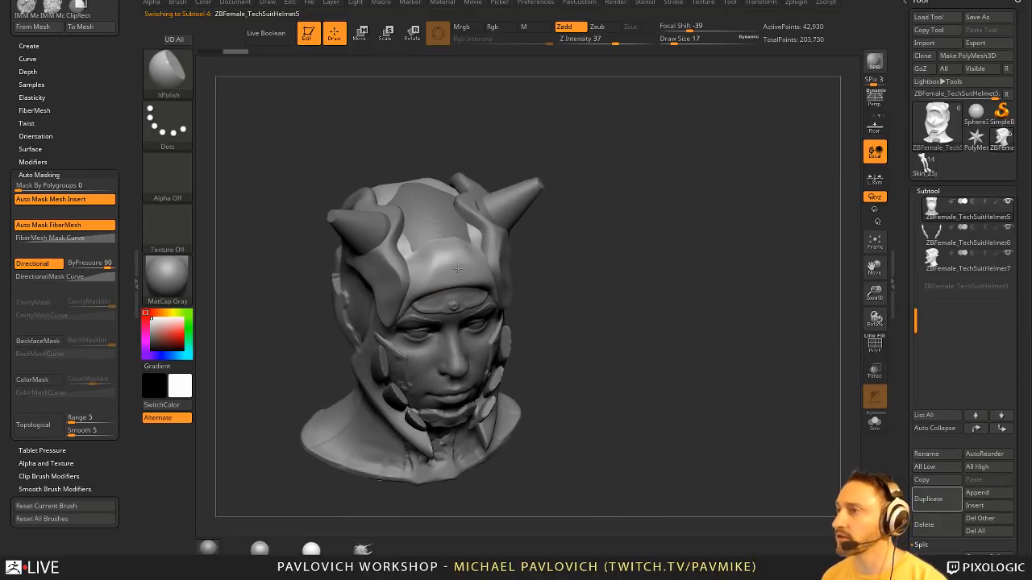
- Adjust the front contour of the helmet cap with the Move brush at draw size 22
mouse_move(460, 266)
mouse_down()
mouse_move(564, 256)
mouse_move(472, 292)
mouse_up()
key(b)
key(m)
key(v)
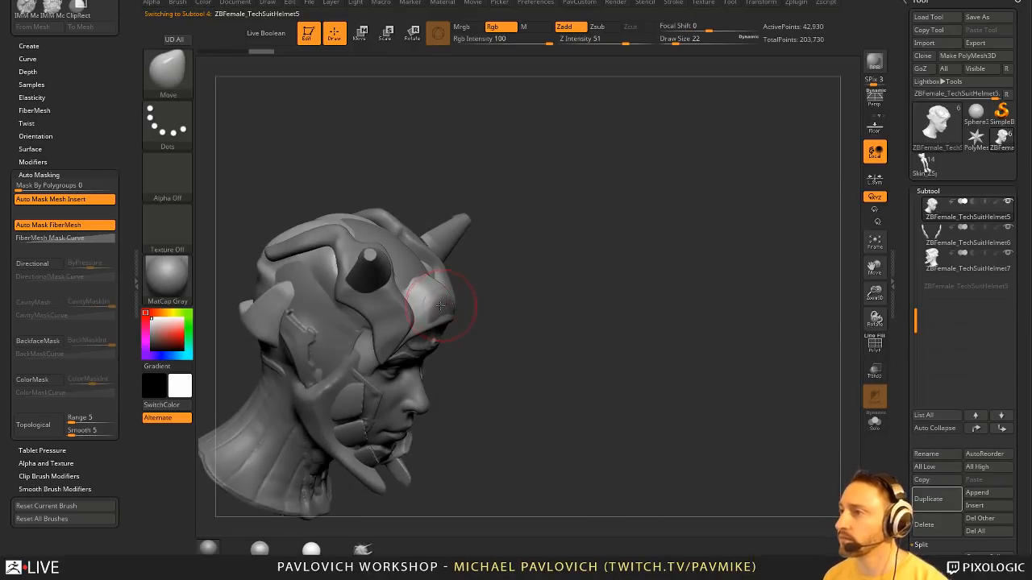
right_drag(453, 299, 447, 298)
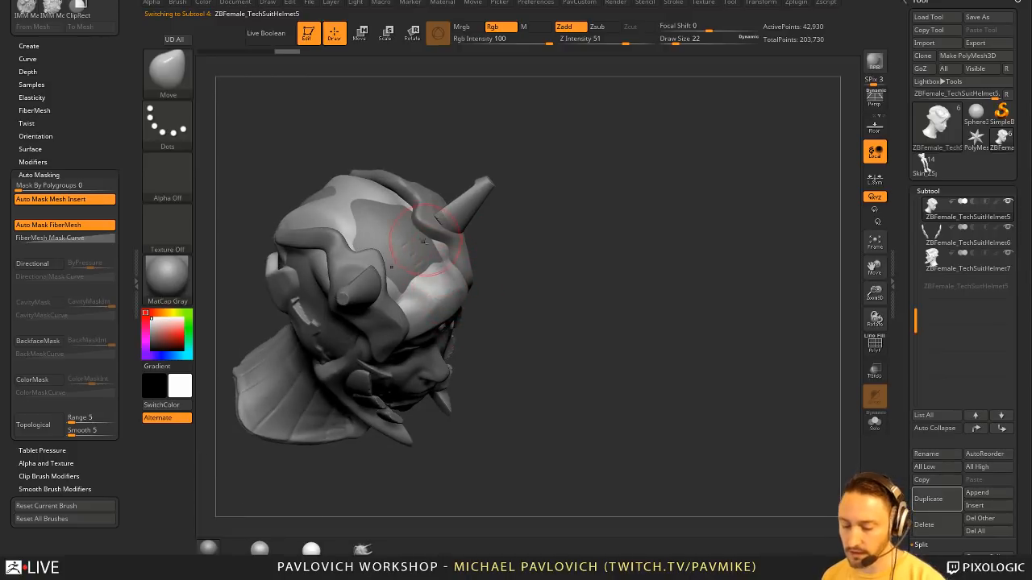
- Flatten the crown and forehead of the helmet cap into planes with hPolish at draw sizes 44 and 31
key(b)
key(h)
key(p)
key(s)
click(398, 258)
mouse_move(387, 234)
mouse_down()
mouse_move(412, 252)
mouse_move(403, 266)
mouse_move(391, 242)
mouse_up()
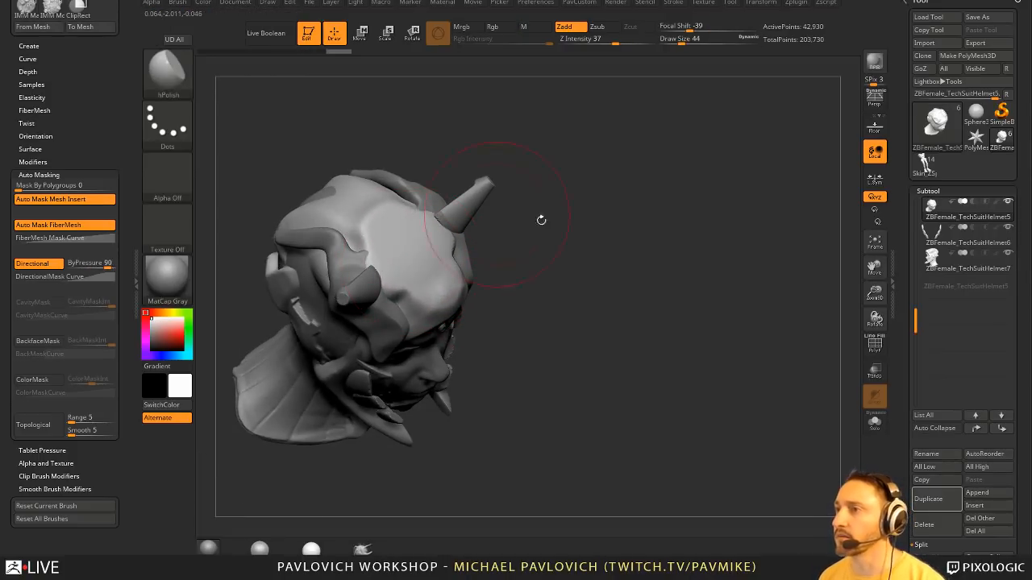
mouse_move(541, 219)
mouse_down()
mouse_move(569, 175)
mouse_move(606, 172)
mouse_up()
key(s)
drag(403, 266, 388, 233)
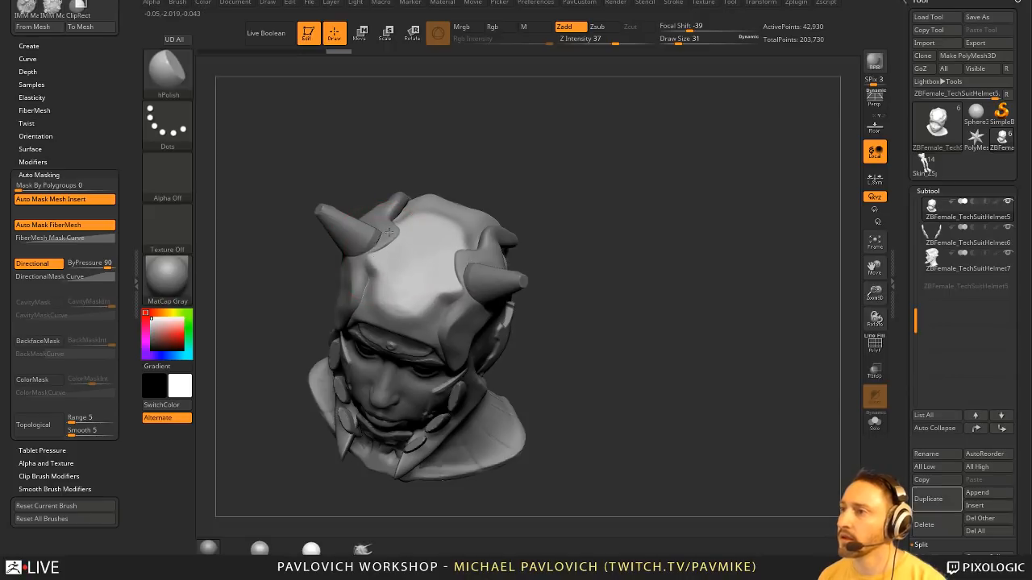
mouse_move(389, 233)
right_down()
mouse_move(413, 278)
mouse_move(537, 207)
mouse_move(389, 298)
right_up()
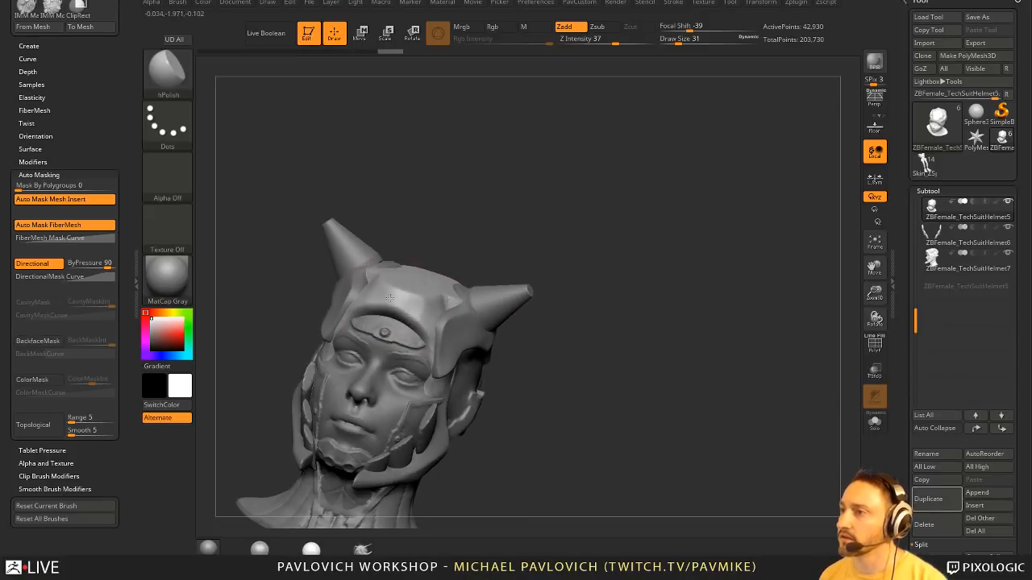
- Select the broad side plates and refine them around the horn bases with hPolish and the Standard brush at draw size 20
mouse_move(512, 264)
right_down()
mouse_move(449, 308)
mouse_move(482, 279)
right_up()
key(b)
key(s)
key(t)
alt+click(449, 309)
key(b)
key(h)
key(p)
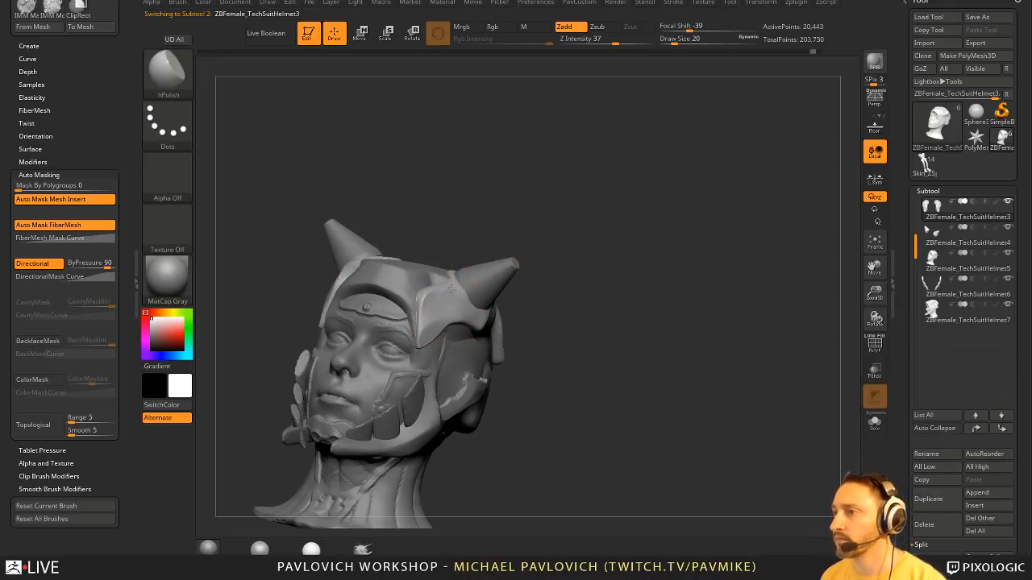
right_drag(451, 288, 546, 307)
mouse_move(439, 304)
right_down()
mouse_move(576, 253)
mouse_move(587, 345)
right_up()
key(b)
key(s)
key(t)
key(s)
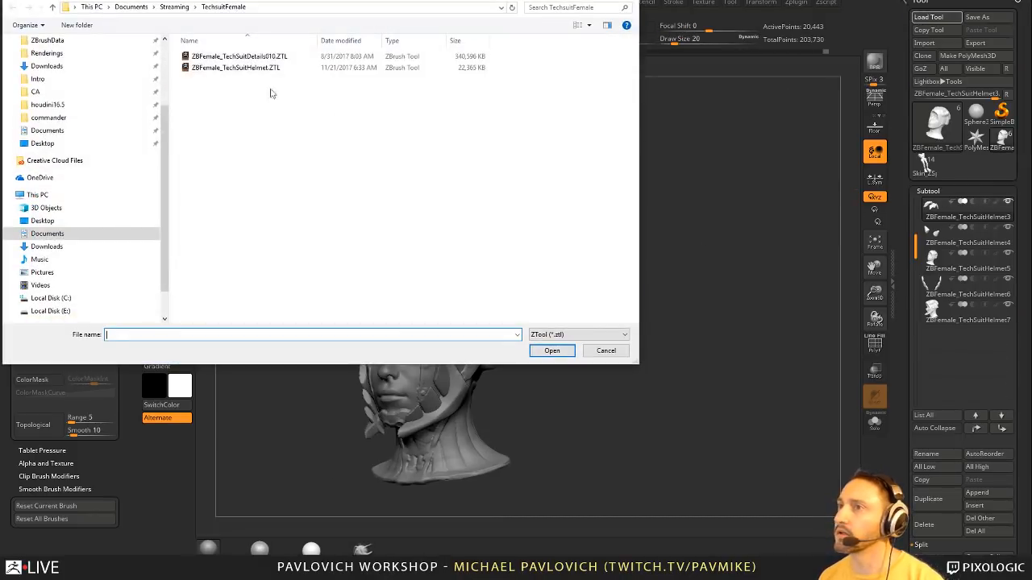
- Load ZBFemale_TechSuitDetails010.ZTL and frame the full suited figure as a reference
double_click(241, 68)
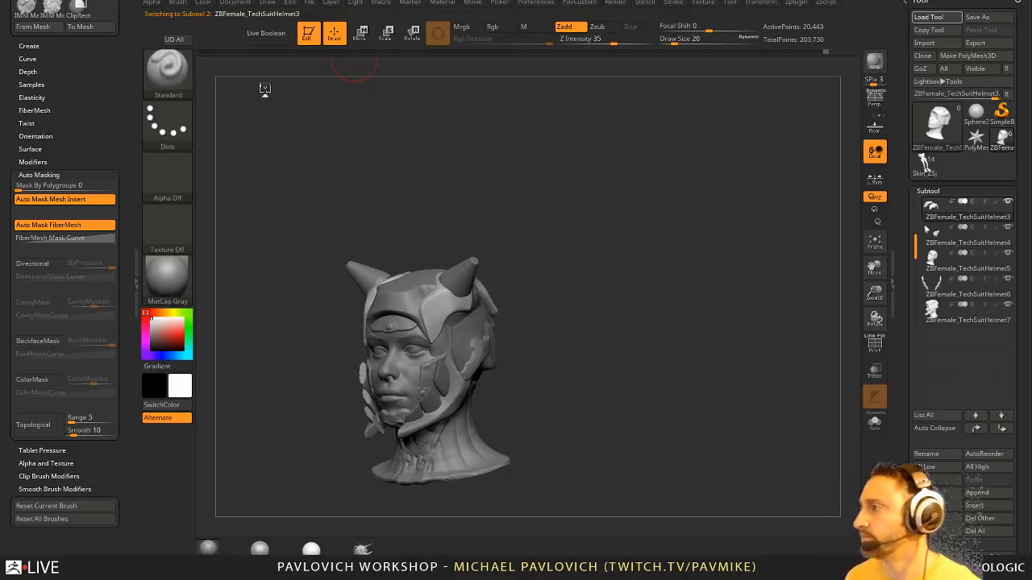
click(1000, 139)
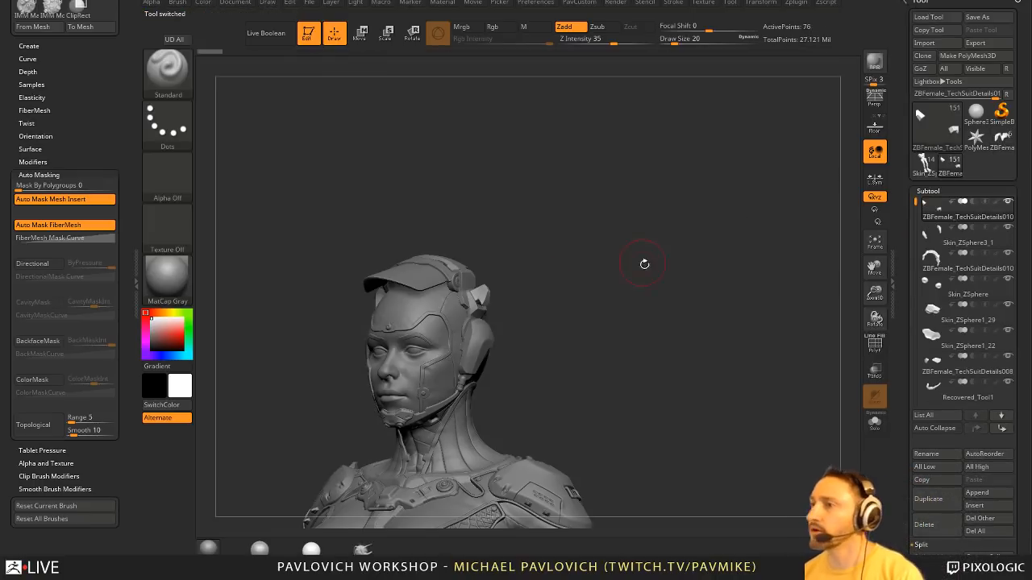
drag(644, 264, 639, 290)
alt+drag(562, 98, 566, 201)
key(f)
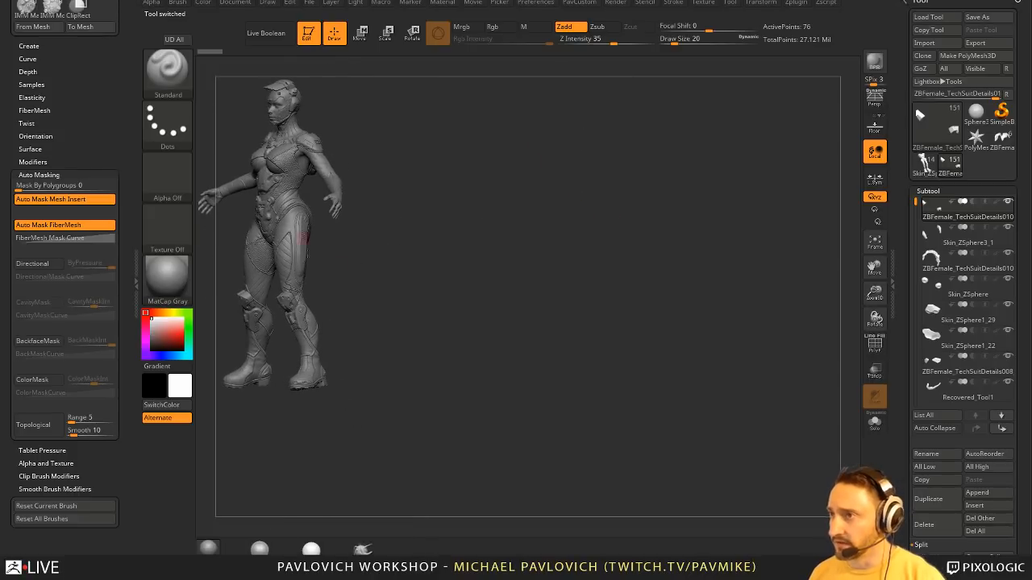
- Turn on perspective and leave a large snapshot of the suited figure beside the sculpting area
drag(542, 265, 570, 257)
key(p)
drag(728, 175, 637, 320)
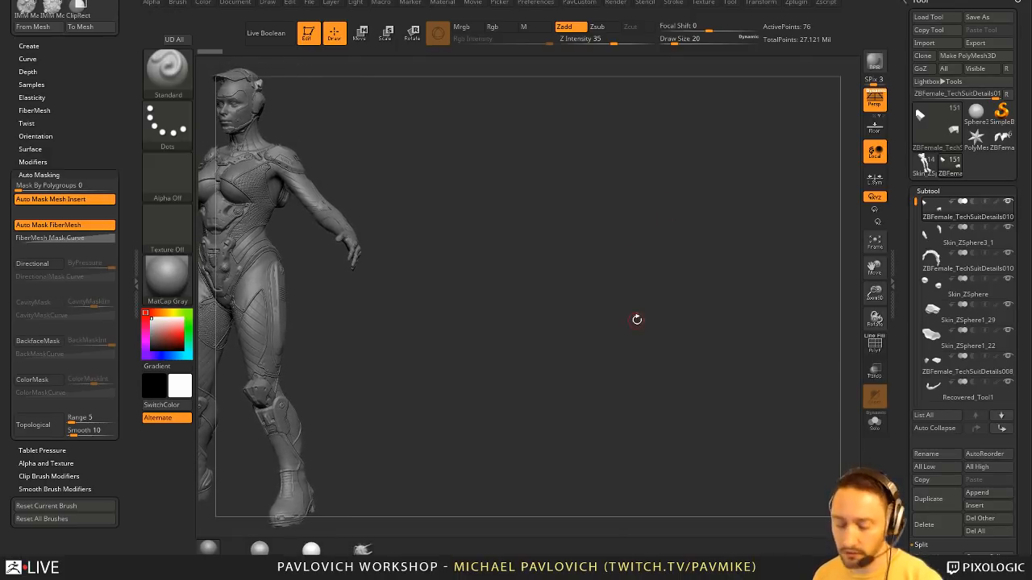
key(f)
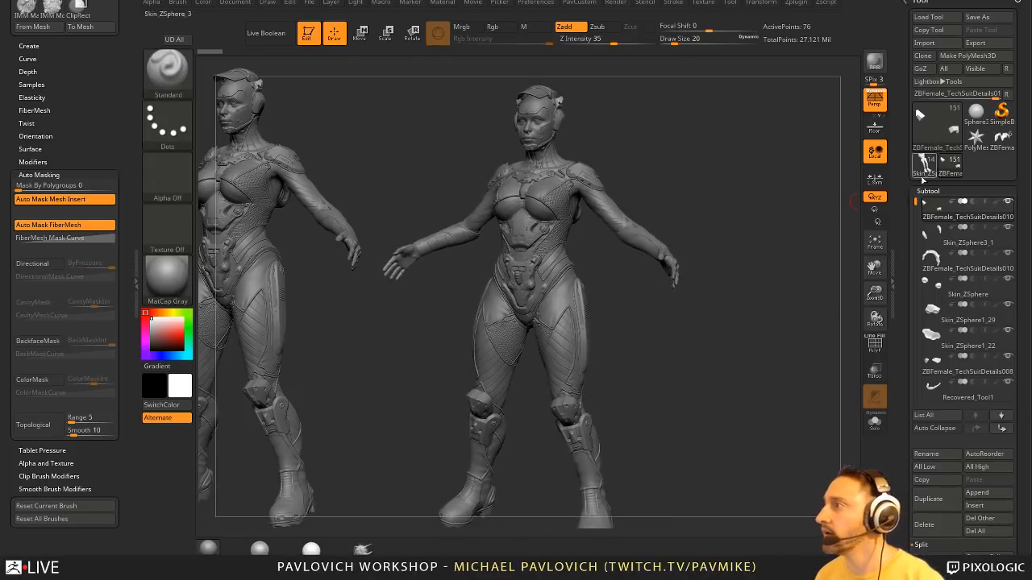
- Delete the loaded suit-details tool and switch back to the helmet bust tool
click(922, 171)
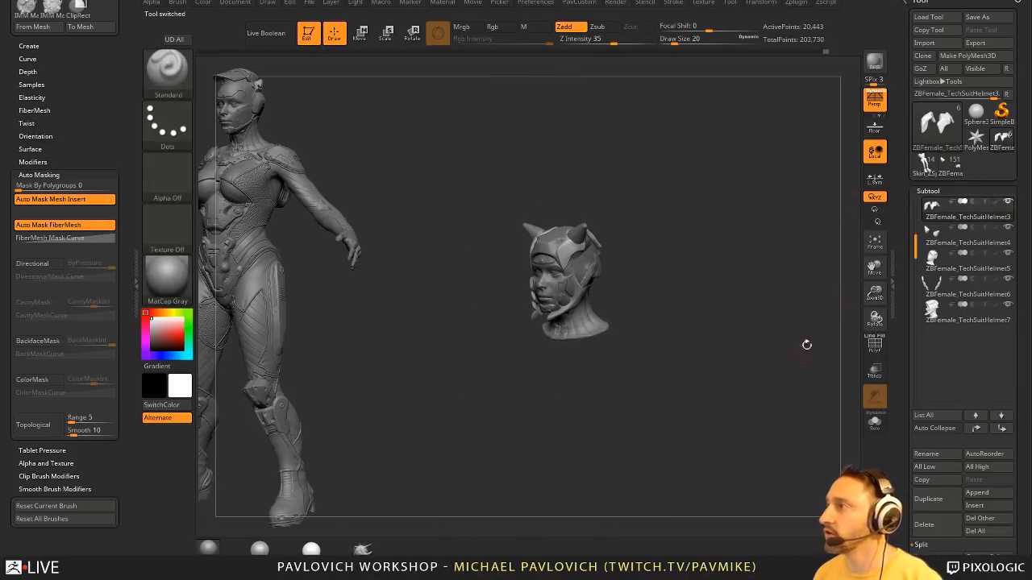
click(952, 169)
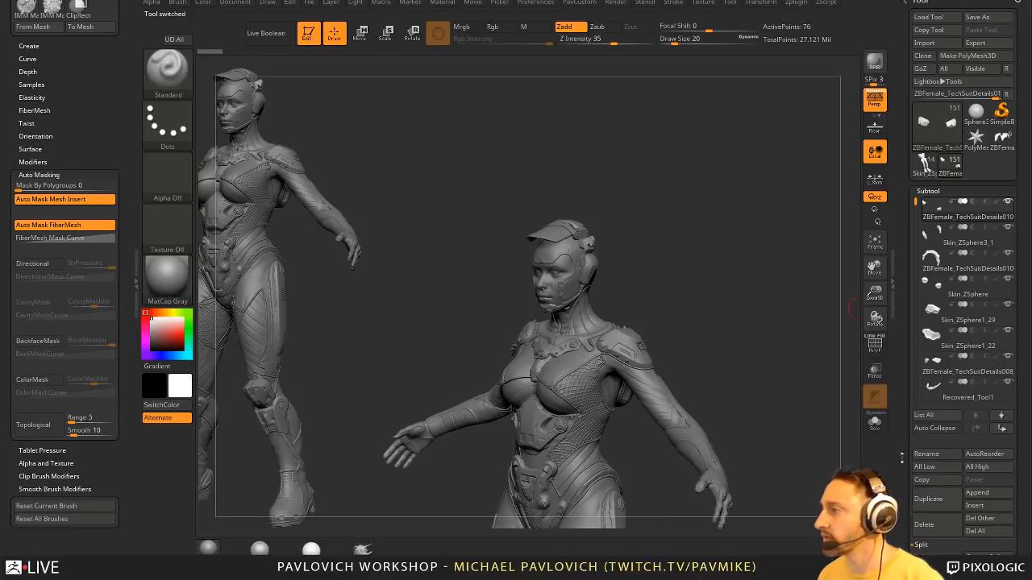
mouse_move(901, 458)
mouse_down()
mouse_move(901, 345)
mouse_move(901, 468)
mouse_up()
click(992, 423)
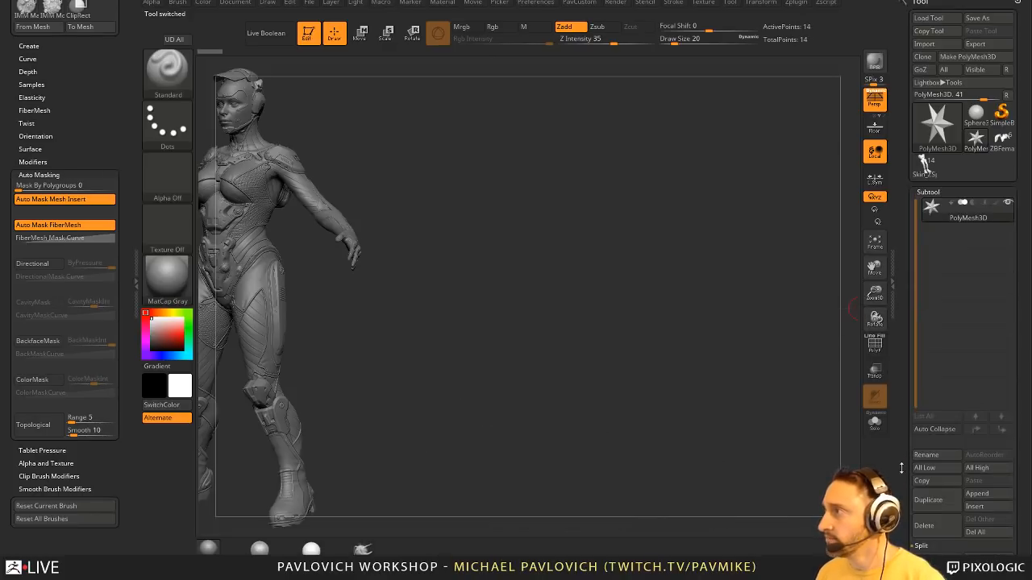
click(1000, 142)
- Polish the planes of the side plates below the horns with hPolish at draw size 20
mouse_move(677, 260)
alt+mouse_down()
mouse_move(766, 297)
mouse_move(697, 284)
mouse_move(719, 298)
mouse_move(703, 272)
mouse_move(733, 274)
mouse_move(722, 268)
alt+mouse_up()
key(s)
key(b)
key(h)
key(p)
key(s)
drag(575, 239, 570, 238)
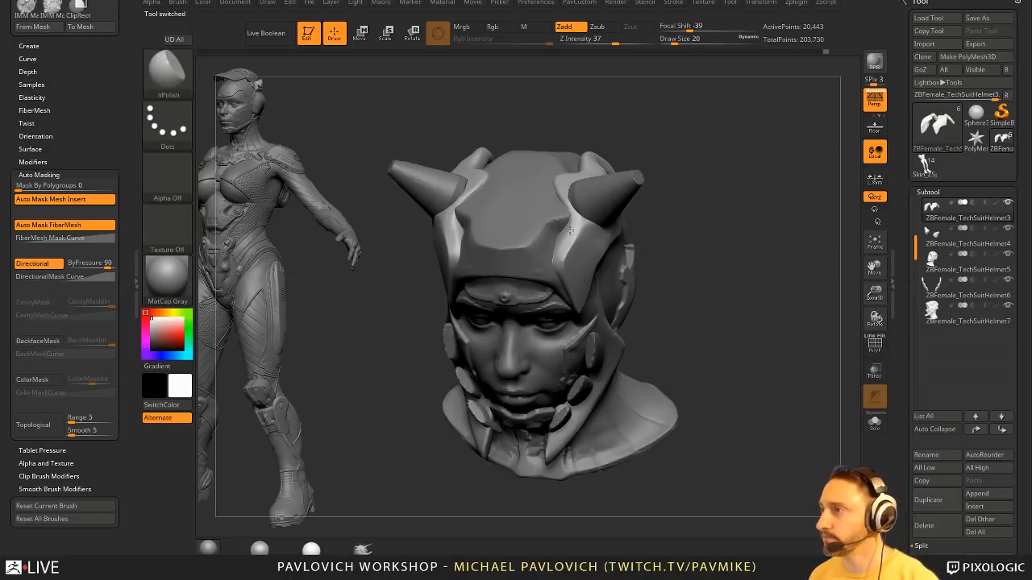
mouse_move(714, 235)
mouse_down()
mouse_move(748, 222)
mouse_move(744, 251)
mouse_move(702, 242)
mouse_move(781, 235)
mouse_move(732, 239)
mouse_move(730, 266)
mouse_up()
- Work the lower area of the side plates with the Standard brush at draw size 14 and select the head subtool
key(b)
key(s)
key(t)
key(s)
drag(590, 298, 587, 298)
alt+click(591, 332)
mouse_move(698, 285)
mouse_down()
mouse_move(699, 293)
mouse_move(728, 285)
mouse_move(676, 277)
mouse_move(698, 272)
mouse_up()
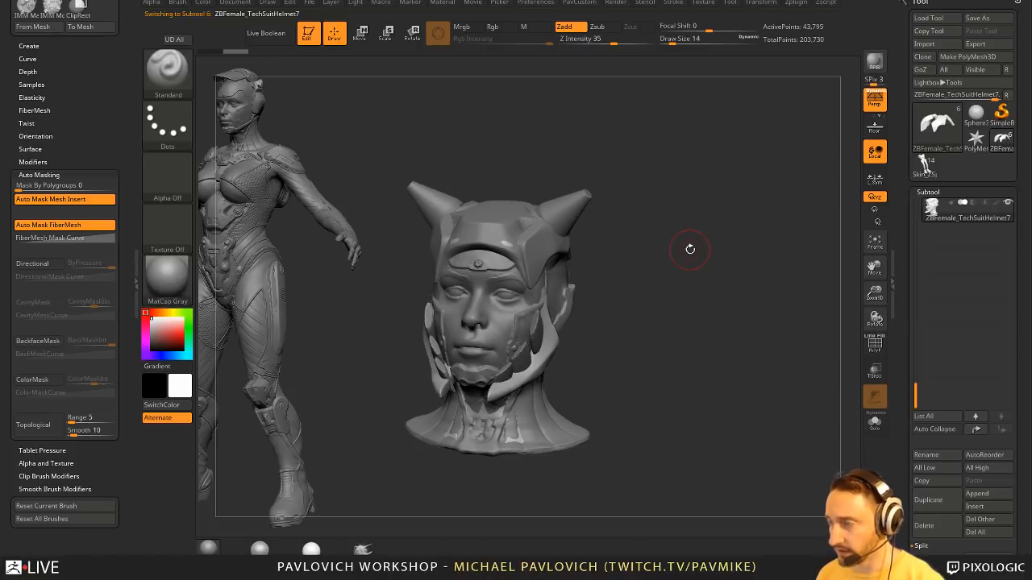
- Select the helmet cap again and polish its forehead surface with hPolish at draw size 14
mouse_move(647, 233)
mouse_down()
mouse_move(567, 284)
mouse_move(564, 251)
mouse_move(680, 244)
mouse_move(618, 236)
mouse_move(651, 256)
mouse_up()
alt+click(492, 250)
key(b)
key(h)
key(p)
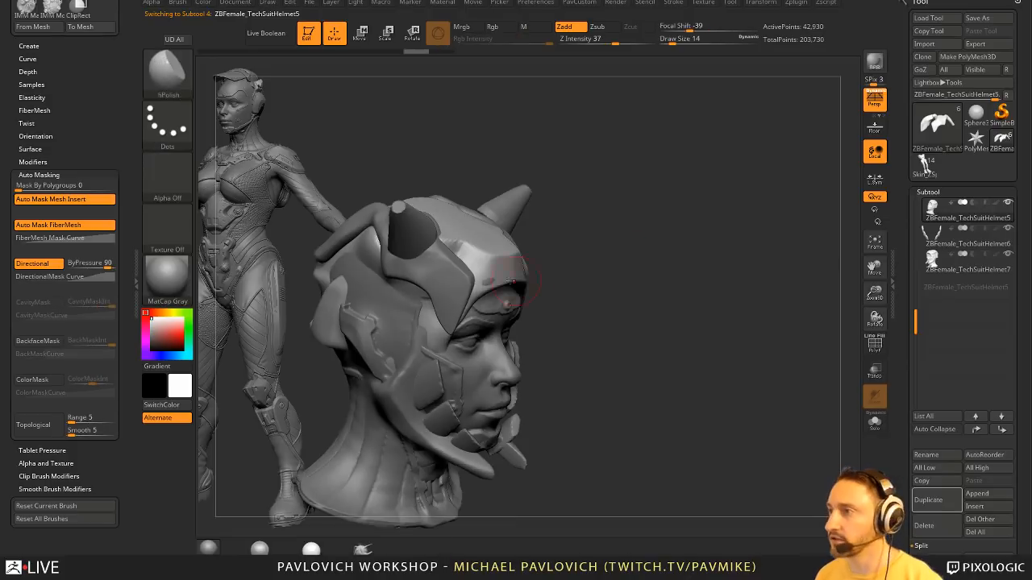
mouse_move(735, 279)
shift+mouse_down()
mouse_move(714, 280)
mouse_move(706, 299)
mouse_move(726, 271)
shift+mouse_up()
- Insert a Sphere16 primitive over the face from the IMM primitives brush and split it into its own subtool
key(b)
key(i)
key(p)
key(m)
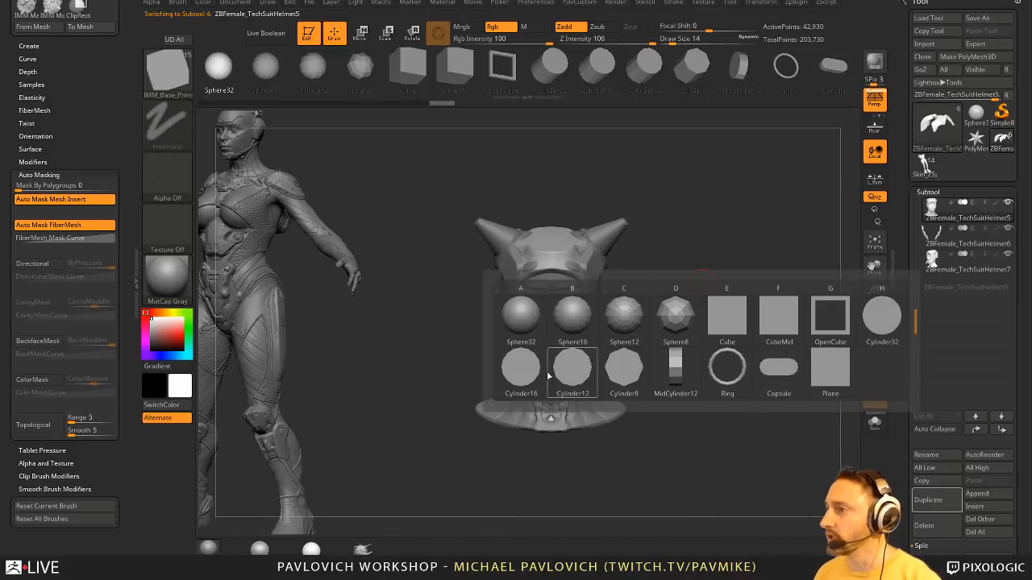
click(522, 369)
key(m)
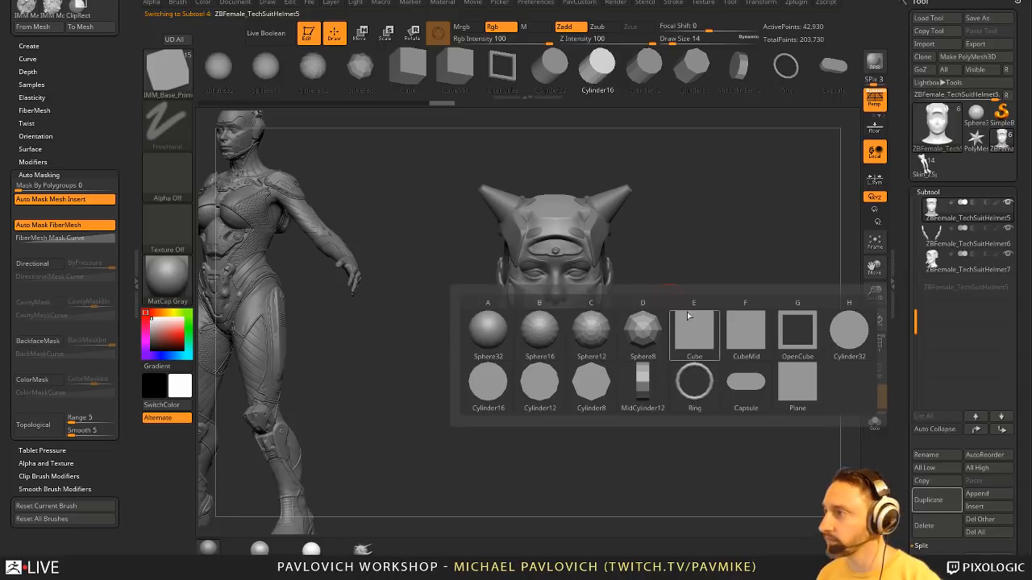
click(546, 318)
drag(554, 294, 557, 342)
key(2)
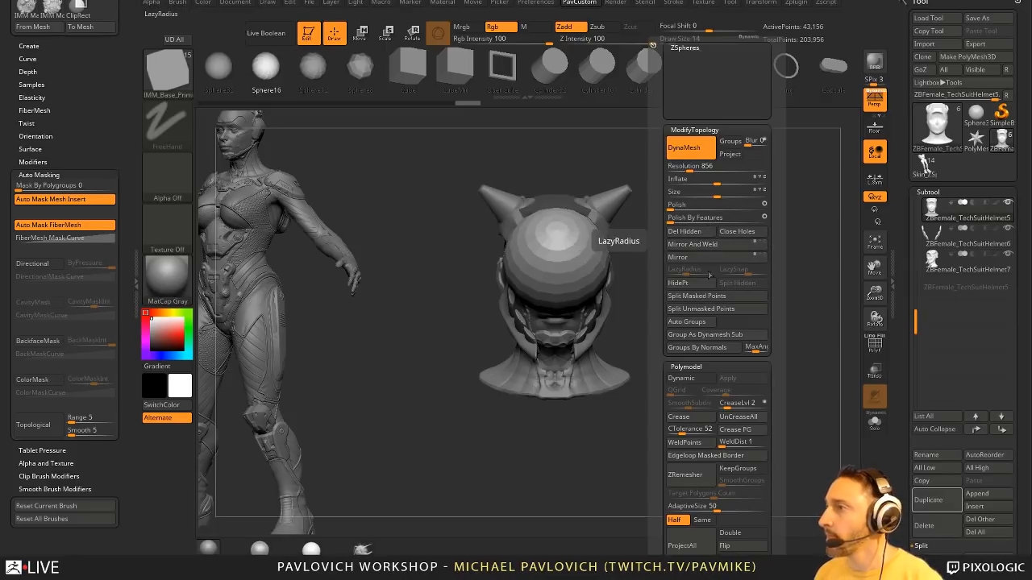
click(716, 301)
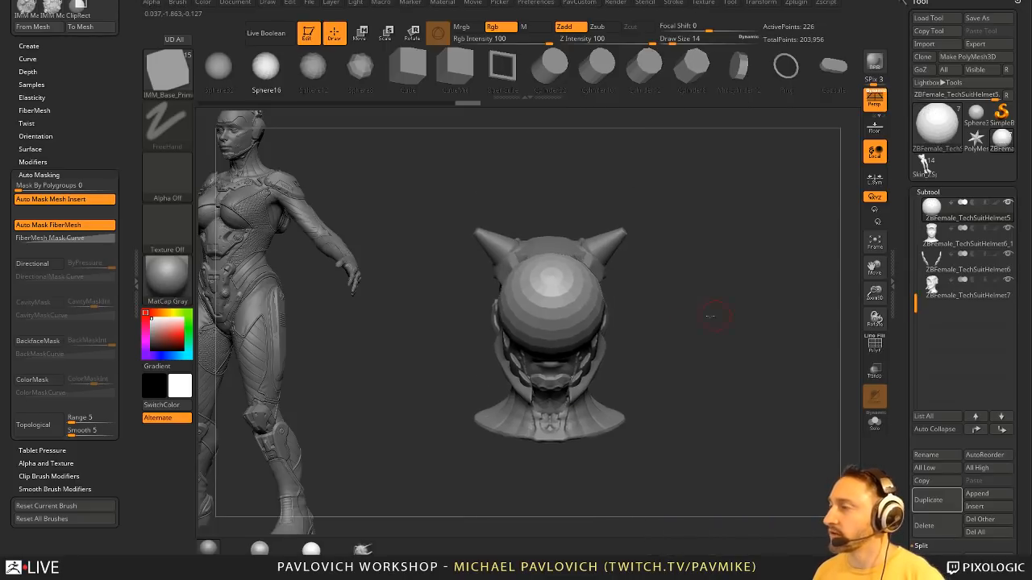
- Show PolyFrame, stretch the sphere vertically and move it back into the face opening to block in a visor
drag(707, 318, 778, 332)
key(shift+f)
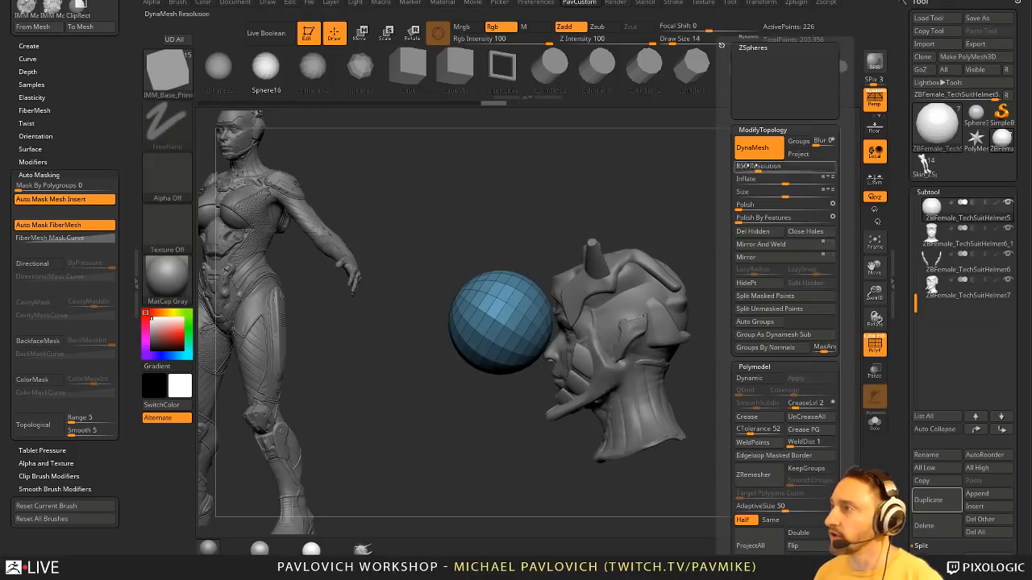
key(w)
drag(538, 292, 778, 315)
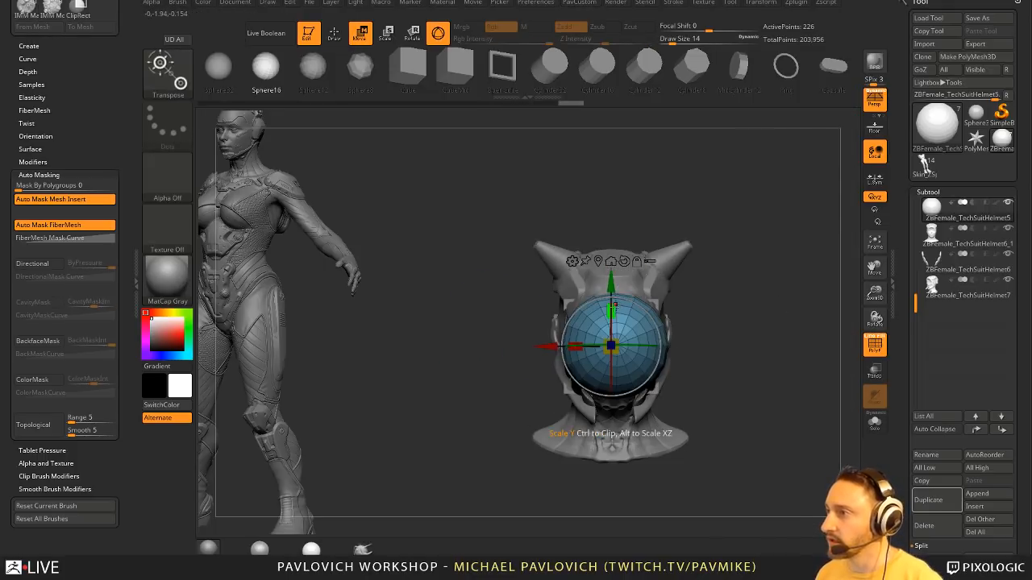
drag(610, 312, 611, 282)
alt+drag(717, 298, 645, 315)
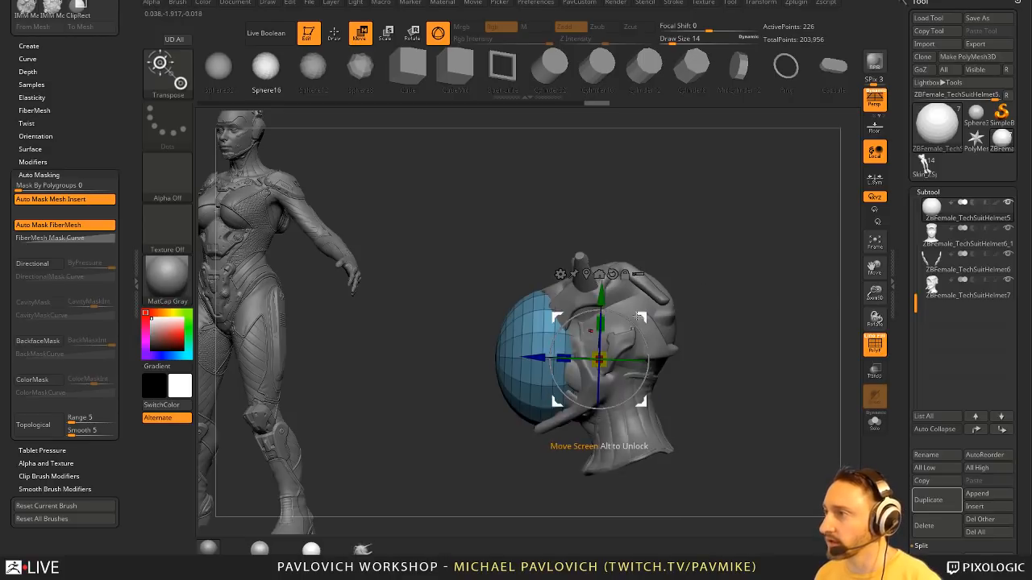
drag(555, 316, 578, 316)
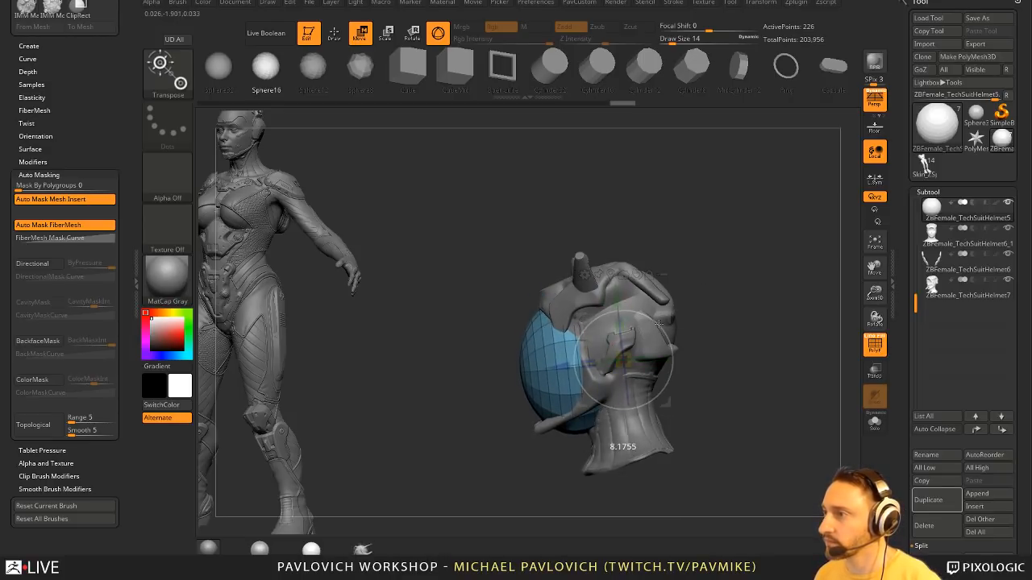
key(q)
drag(732, 318, 772, 338)
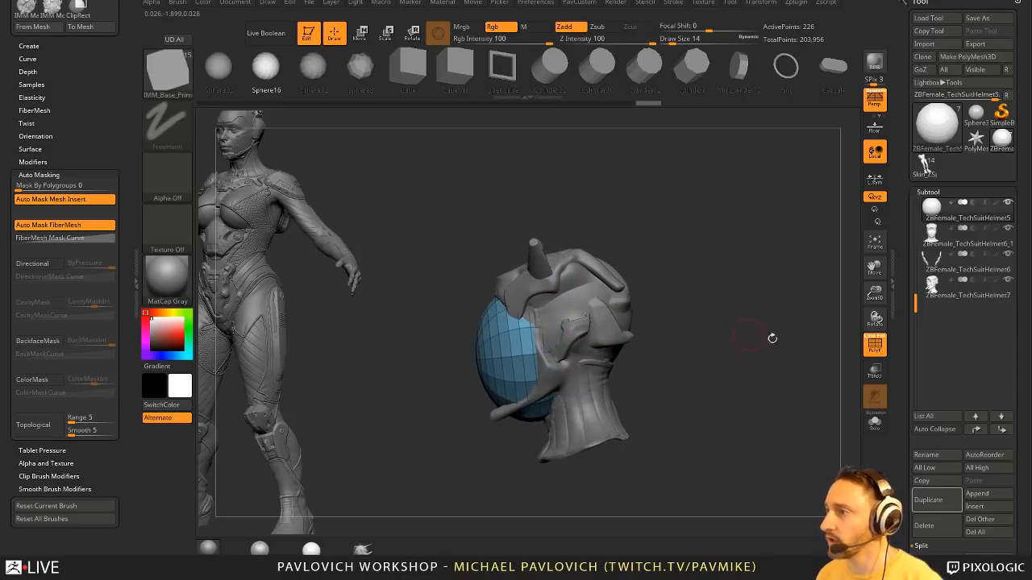
- Use SelectLasso to hide the rear half of the visor sphere and delete the hidden geometry
click(877, 381)
key(ctrl+shift)
ctrl+shift+click(166, 74)
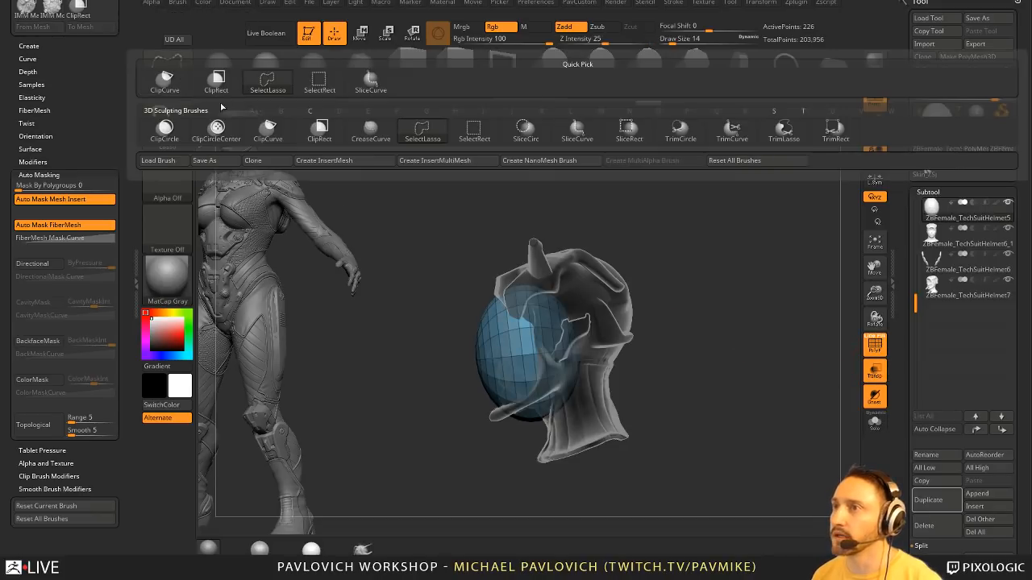
mouse_move(686, 320)
ctrl+alt+shift+mouse_down()
mouse_move(570, 218)
mouse_move(520, 272)
mouse_move(521, 321)
ctrl+alt+shift+mouse_up()
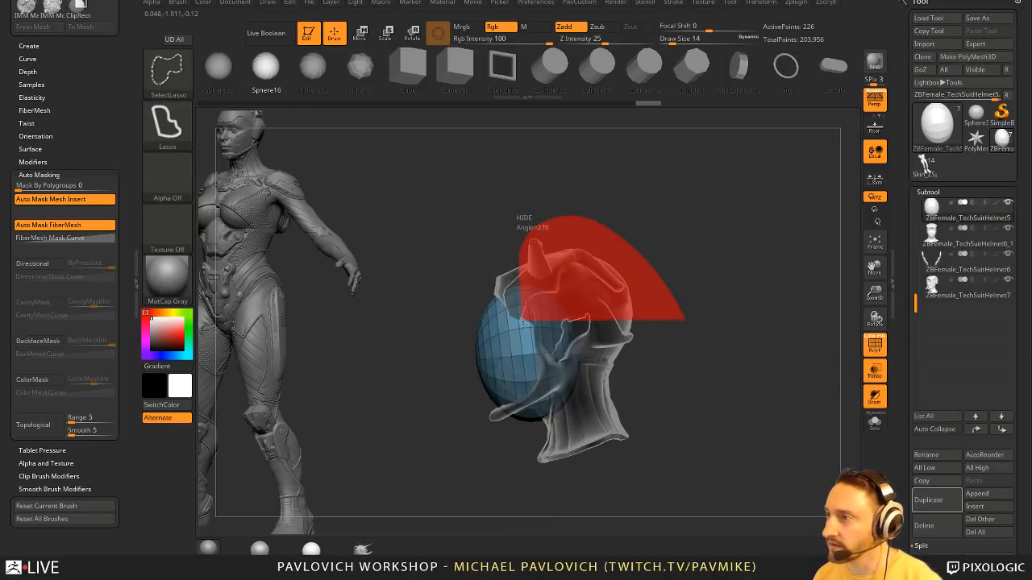
mouse_move(528, 389)
ctrl+alt+shift+mouse_down()
mouse_move(673, 475)
mouse_move(682, 338)
ctrl+alt+shift+mouse_up()
drag(680, 286, 714, 286)
key(space)
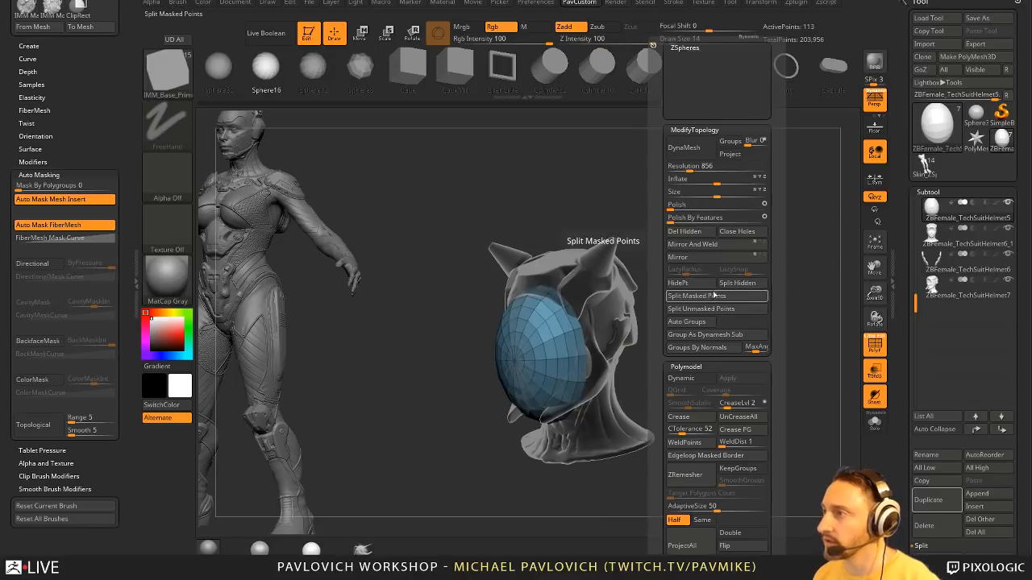
click(693, 233)
drag(596, 315, 715, 313)
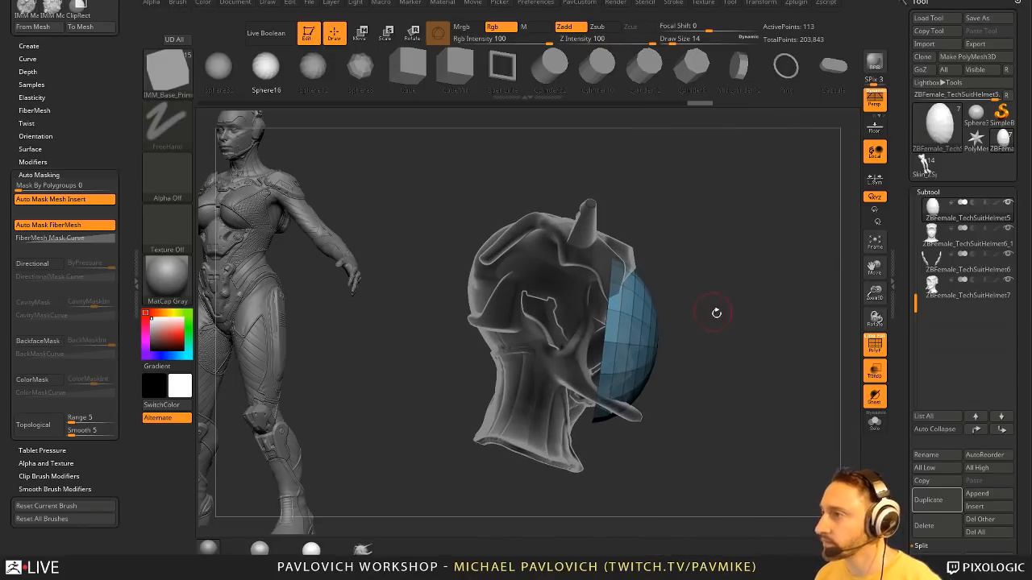
- Check the half sphere on its own and turn off Ghost transparency so the head shows solid behind it
click(876, 373)
click(876, 373)
click(875, 419)
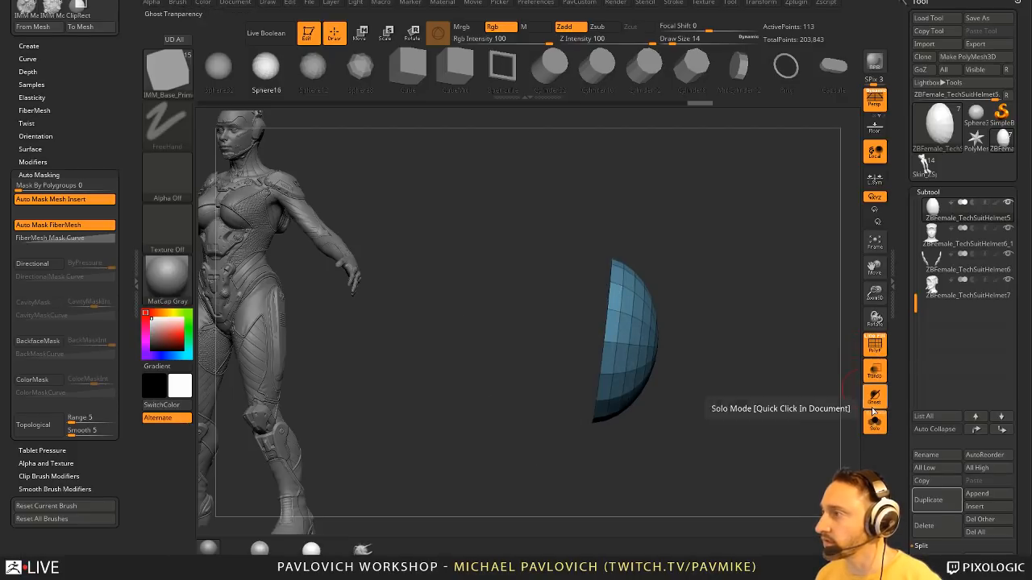
click(875, 419)
mouse_move(795, 373)
mouse_down()
mouse_move(781, 351)
mouse_move(637, 282)
mouse_up()
- Fit the visor's outline to the face opening with the Move brush, using draw sizes 83 and 65
key(s)
key(b)
key(m)
key(v)
drag(506, 306, 520, 296)
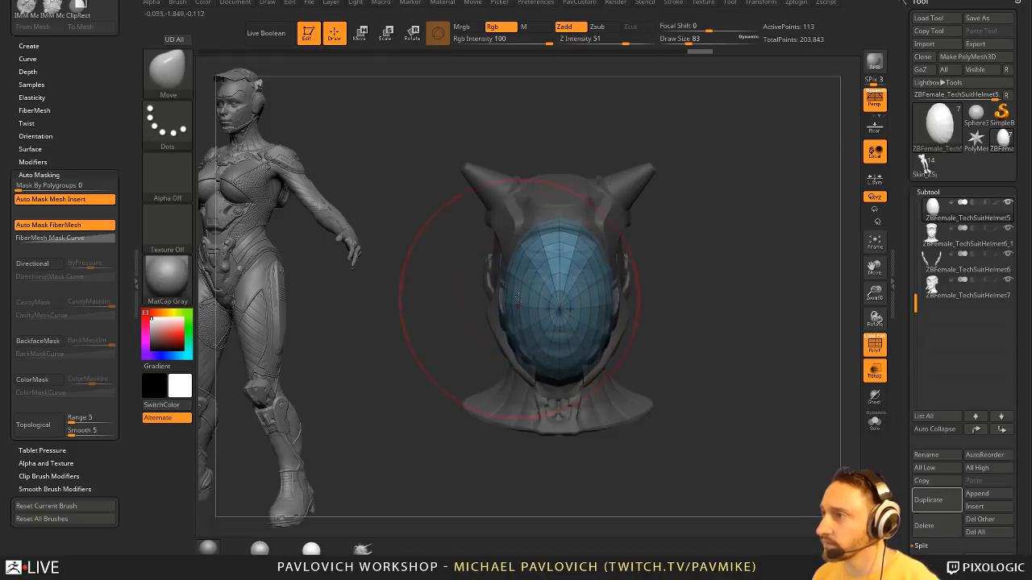
right_drag(522, 255, 555, 259)
key(s)
drag(555, 259, 551, 259)
right_drag(557, 262, 685, 278)
- Center the gizmo on the visor, flatten its front-to-back depth and return to Draw mode
key(w)
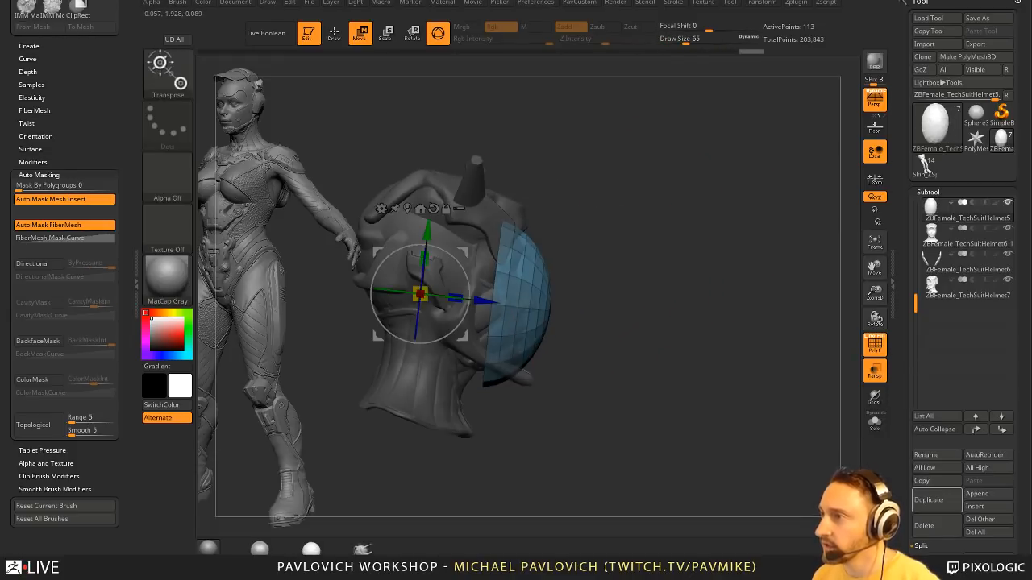
drag(444, 293, 553, 307)
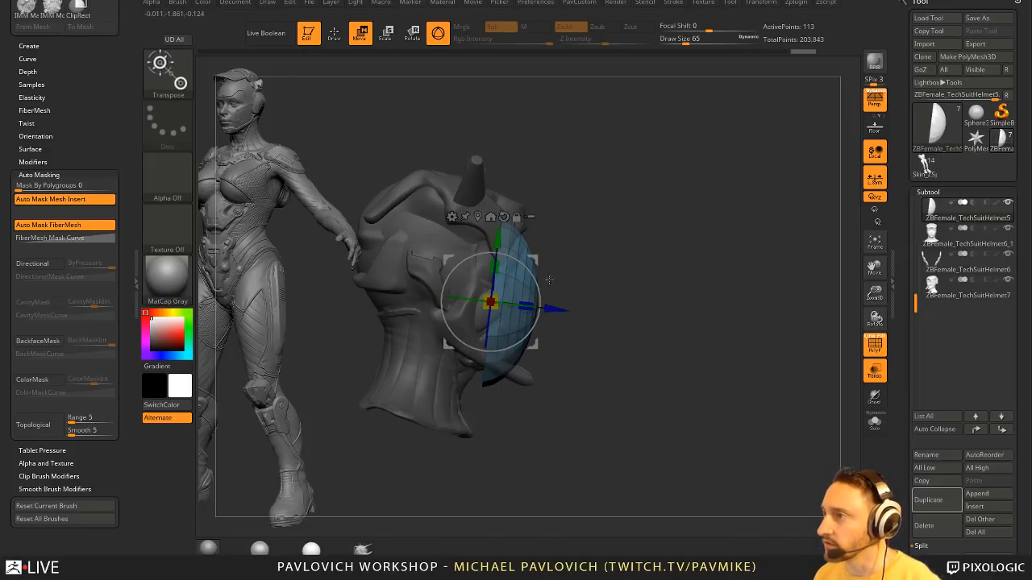
drag(534, 261, 538, 255)
key(q)
mouse_move(686, 274)
shift+mouse_down()
mouse_move(617, 276)
mouse_move(728, 293)
mouse_move(726, 305)
mouse_move(693, 309)
shift+mouse_up()
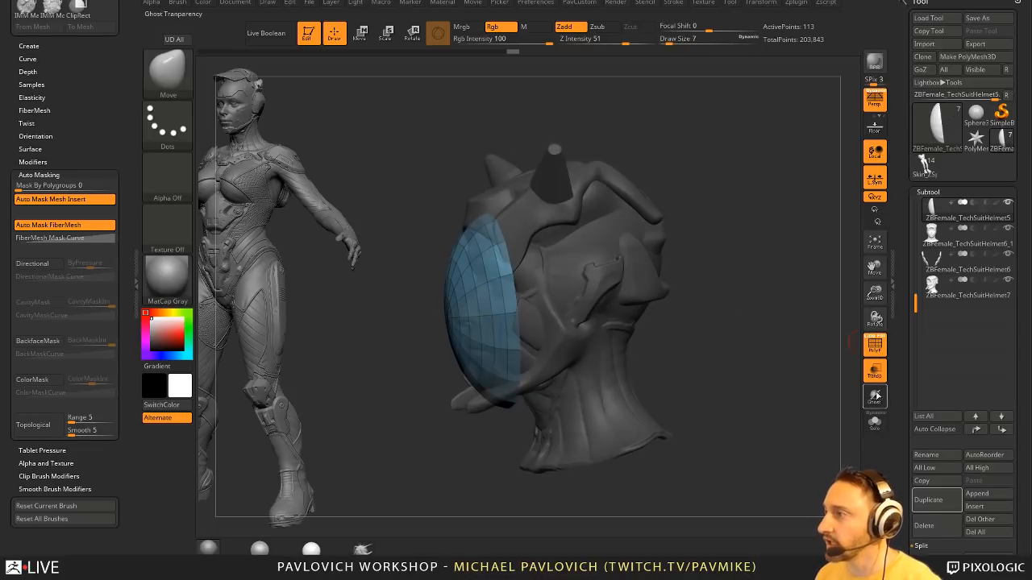
- Isolate the visor, frame it in the view and switch to the ZModeler brush
click(875, 422)
key(f)
drag(804, 385, 843, 372)
key(b)
key(z)
key(m)
- Try extruding the visor shell with ZModeler's QMesh polygon action targeting Polygroup All
key(space)
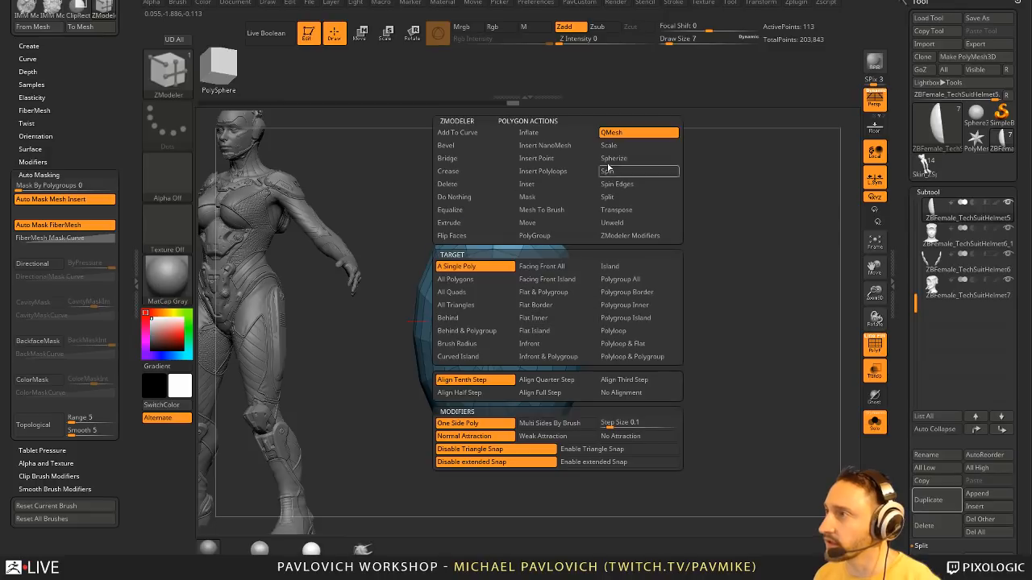
click(624, 279)
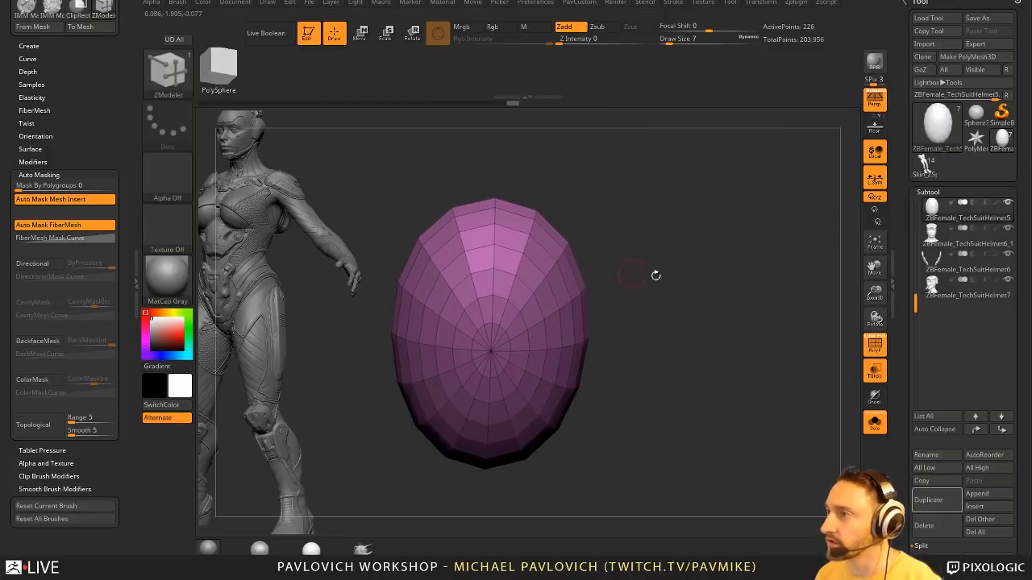
drag(656, 277, 592, 282)
ctrl+shift+click(592, 284)
drag(725, 240, 677, 265)
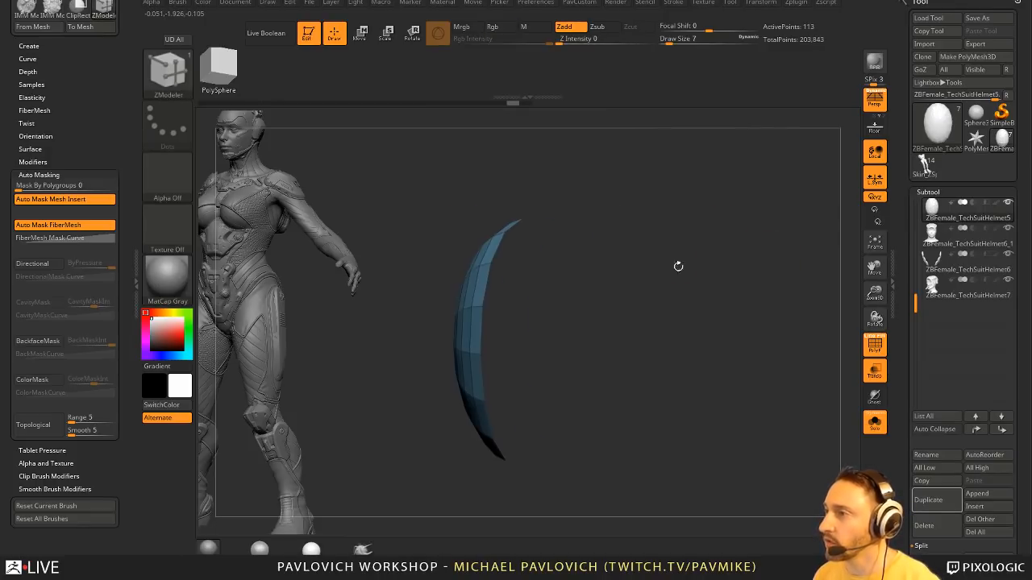
- Try capping the visor's open back with Close Holes
key(2)
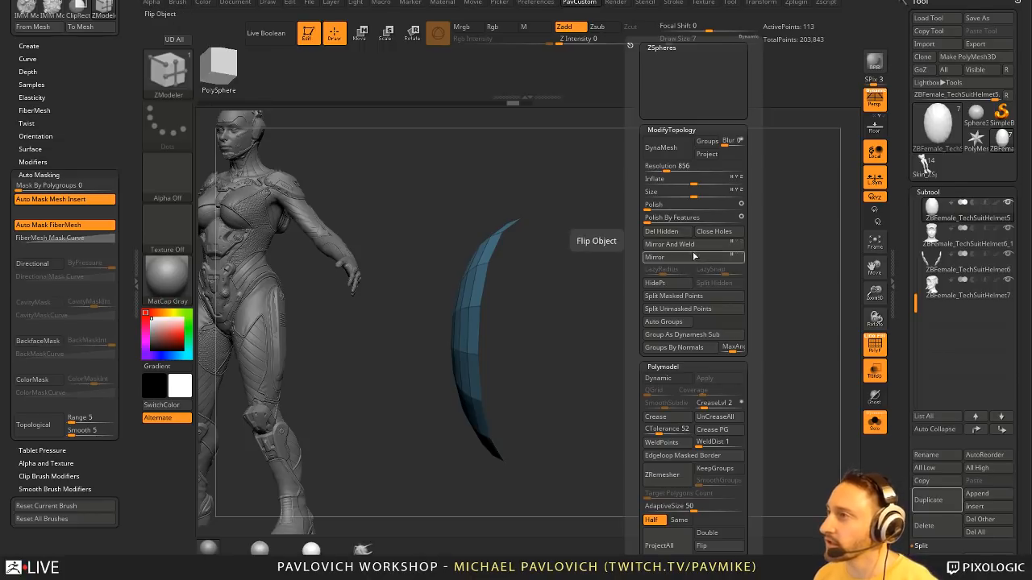
click(729, 234)
key(ctrl+z)
key(2)
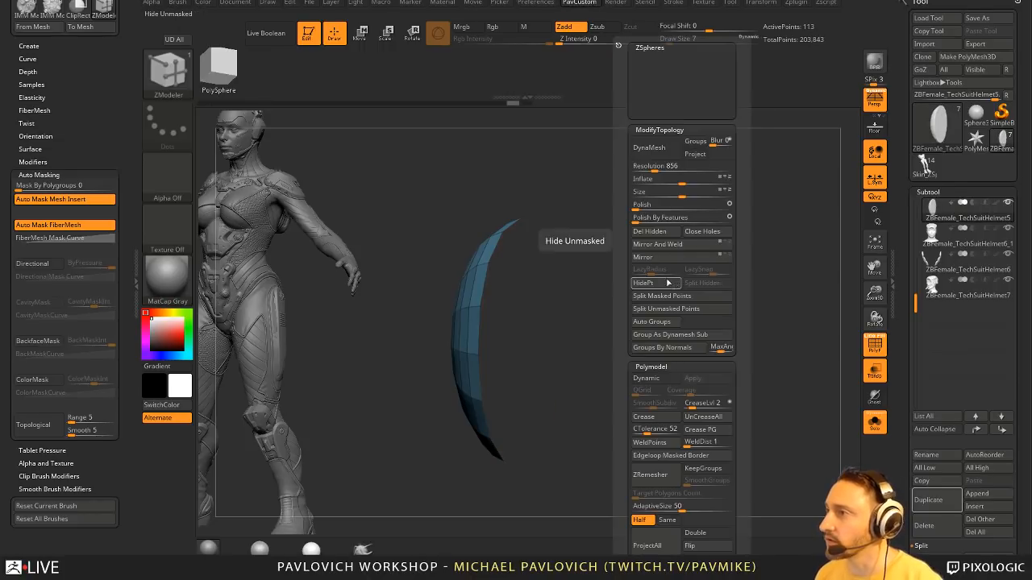
- Cap the visor's open back with ZModeler's Close edge action
key(space)
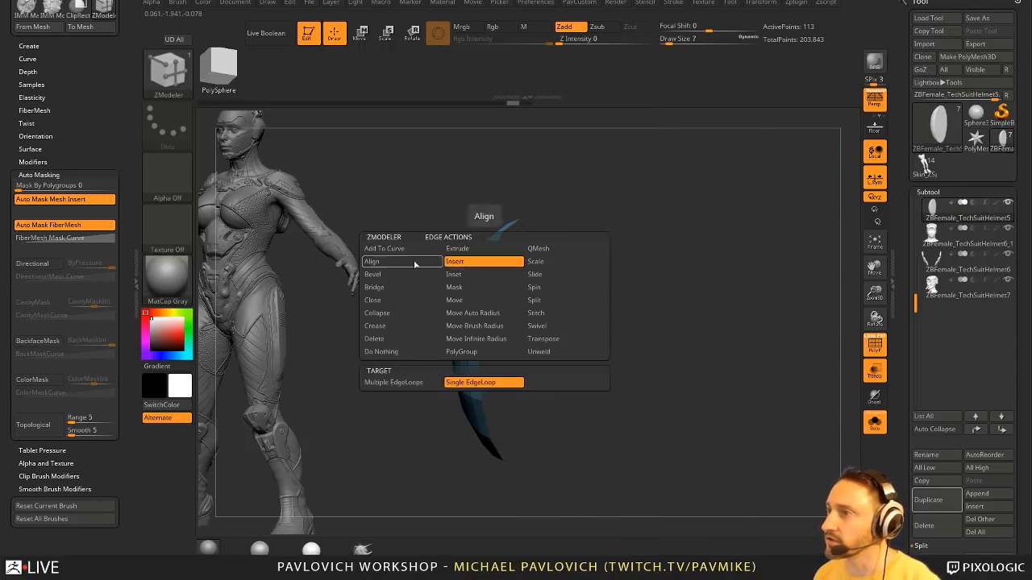
click(375, 299)
click(392, 460)
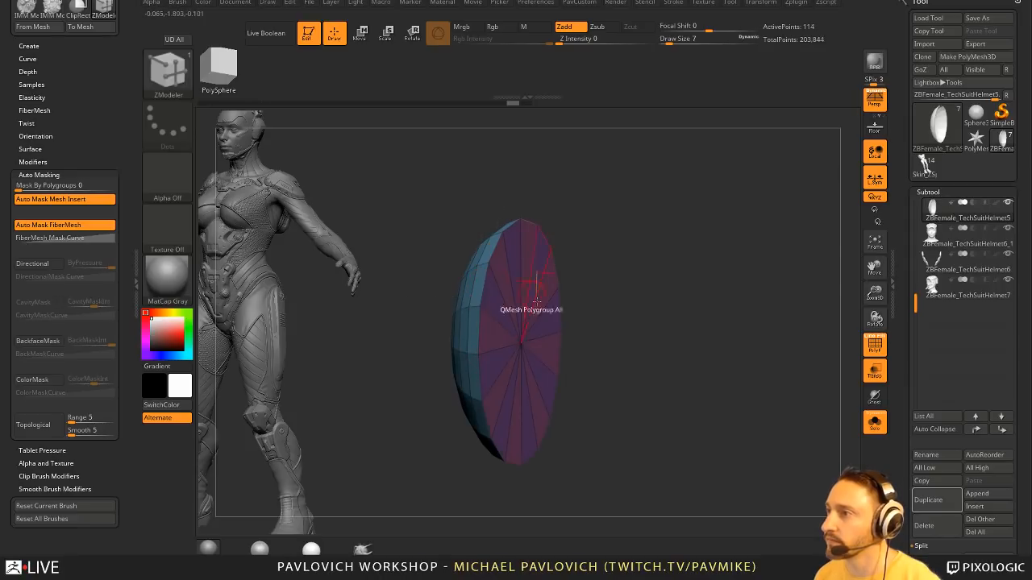
- Isolate the visor's back cap, give it its own polygroup and unhide the rest of the visor
key(ctrl+shift)
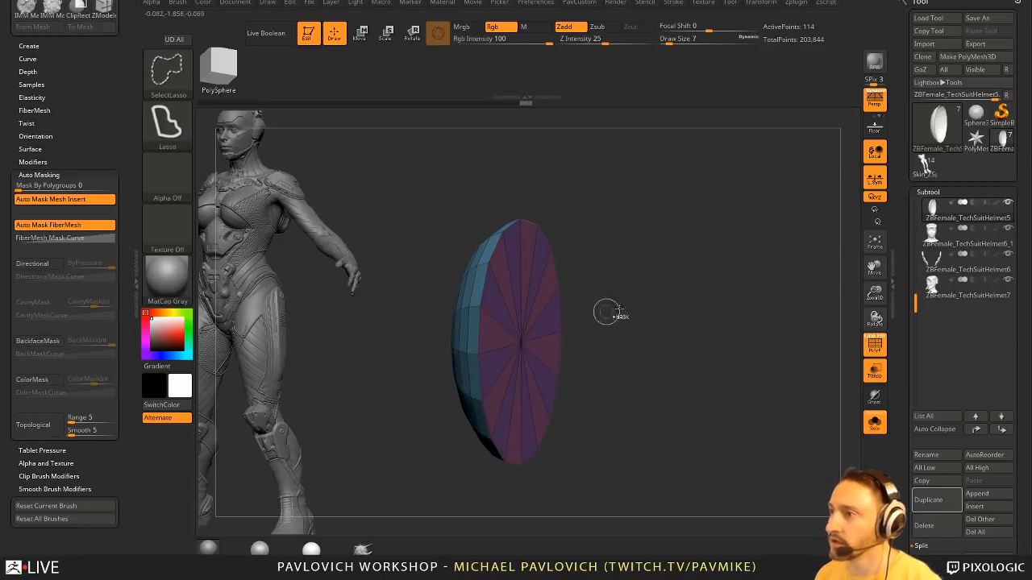
ctrl+shift+click(526, 342)
key(ctrl+w)
ctrl+shift+click(676, 302)
drag(703, 307, 727, 286)
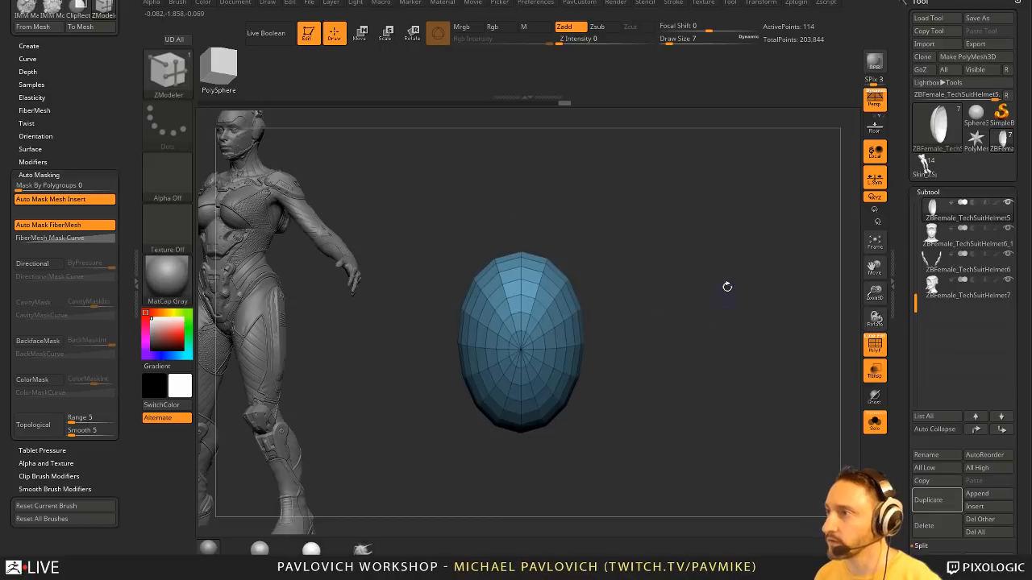
- Crease the visor's polygroup border and preview the mesh with dynamic subdivision
key(g)
click(780, 418)
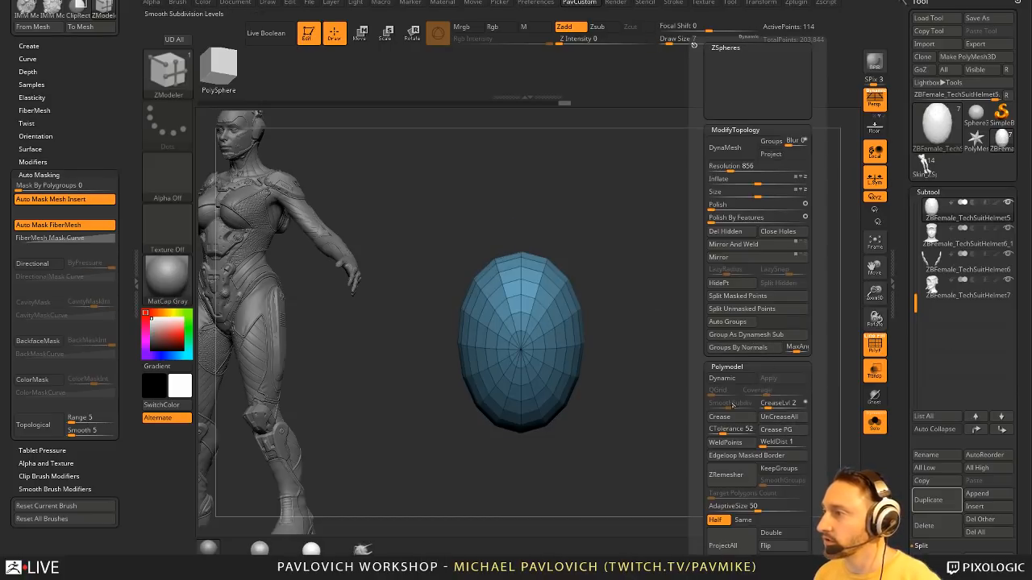
drag(629, 305, 803, 345)
- Turn off PolyFrame, transparency and Solo mode to show the smooth visor on the complete helmet
click(874, 345)
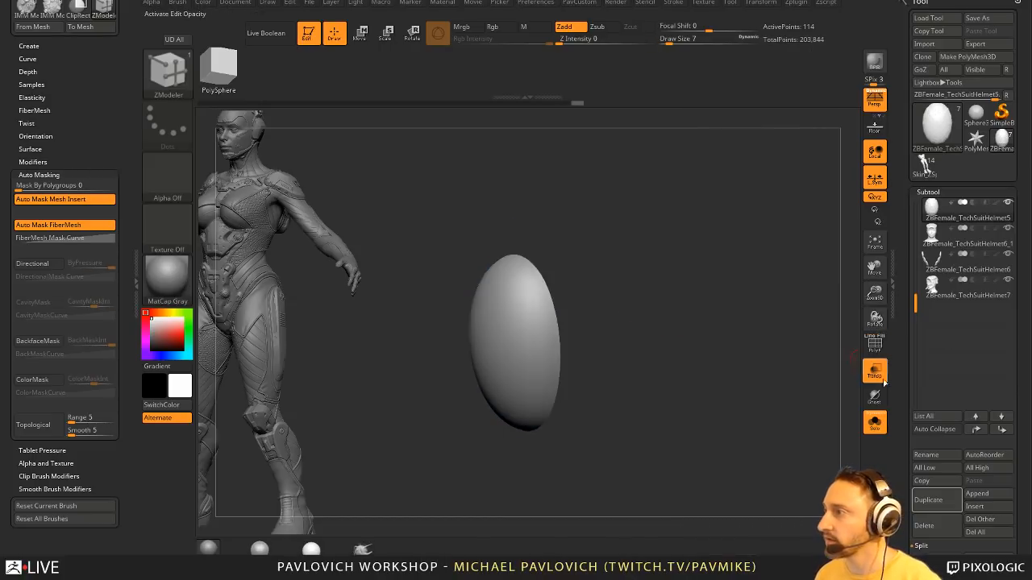
click(875, 371)
click(874, 423)
drag(691, 302, 750, 305)
mouse_move(853, 350)
mouse_down()
mouse_move(743, 319)
mouse_move(719, 262)
mouse_move(577, 268)
mouse_move(539, 378)
mouse_up()
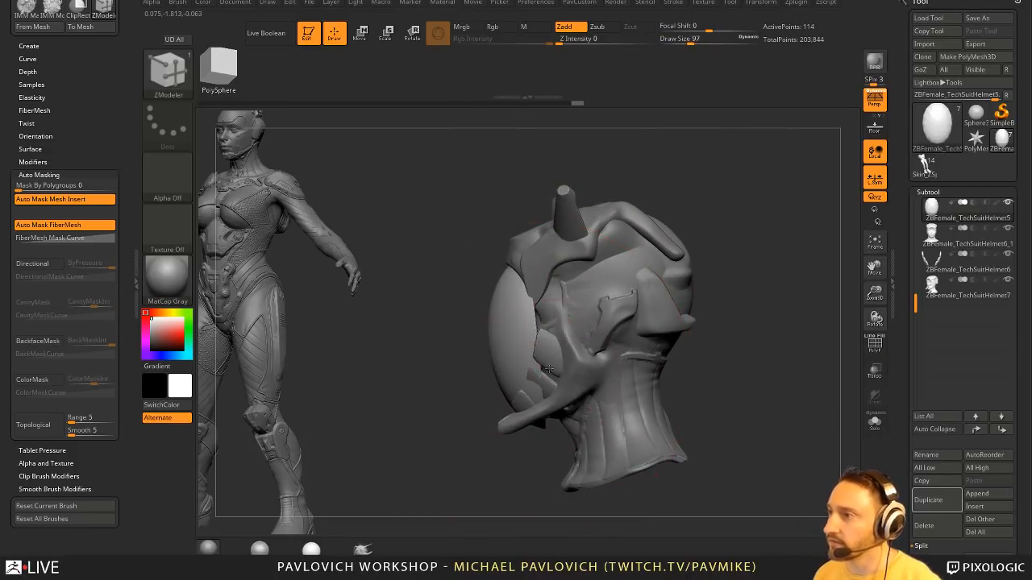
- Reshape the visor's sides and lower edge with the Move brush at draw size 49 to fit the helmet
key(b)
key(m)
key(v)
drag(530, 329, 544, 335)
drag(461, 381, 565, 345)
key(s)
mouse_move(573, 330)
mouse_down()
mouse_move(566, 344)
mouse_move(479, 323)
mouse_up()
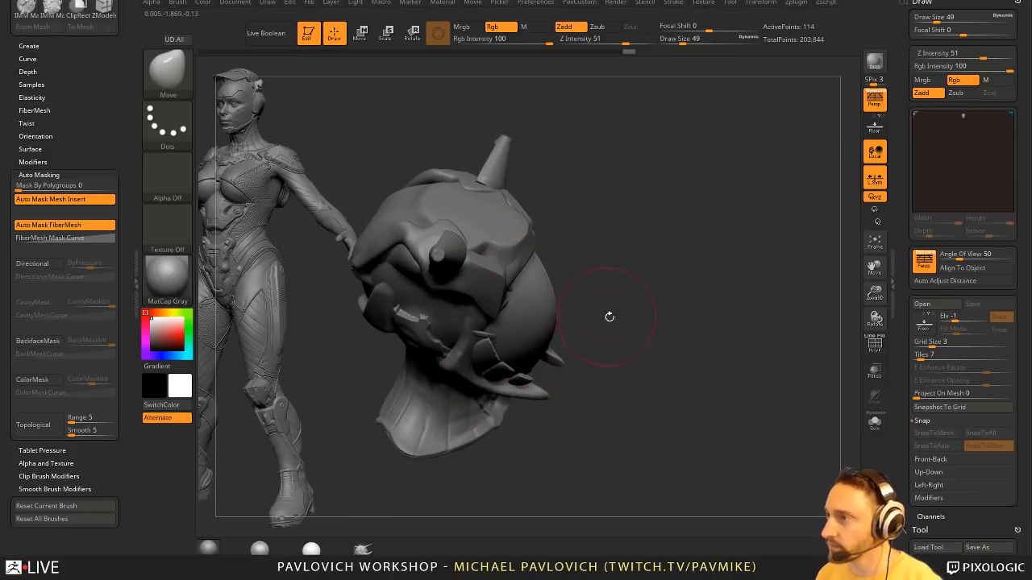
drag(610, 317, 547, 295)
mouse_move(646, 269)
mouse_down()
mouse_move(590, 270)
mouse_move(717, 260)
mouse_move(622, 281)
mouse_up()
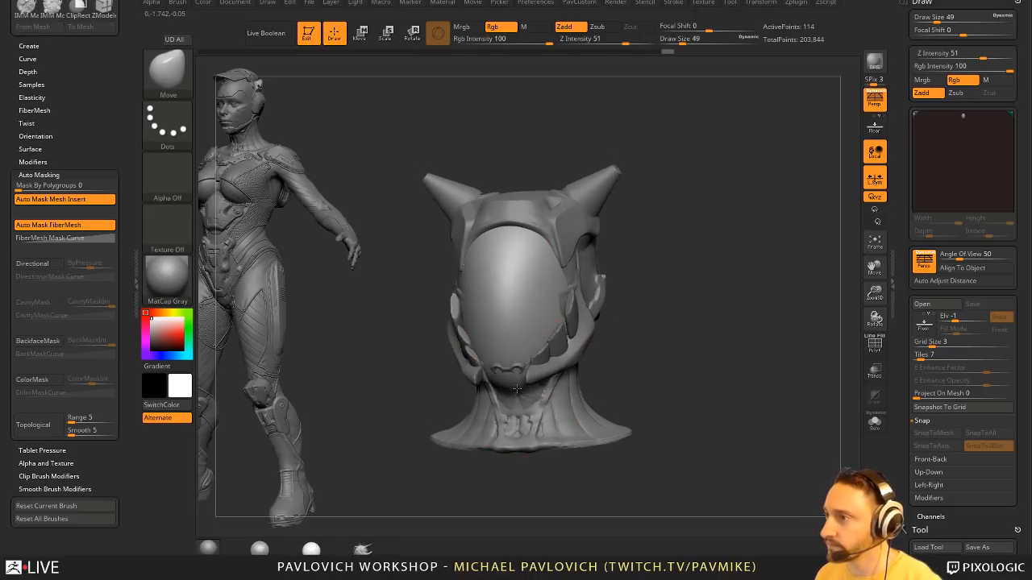
drag(516, 388, 672, 357)
- Save the project and dismiss the crash dialogs
key(ctrl+s)
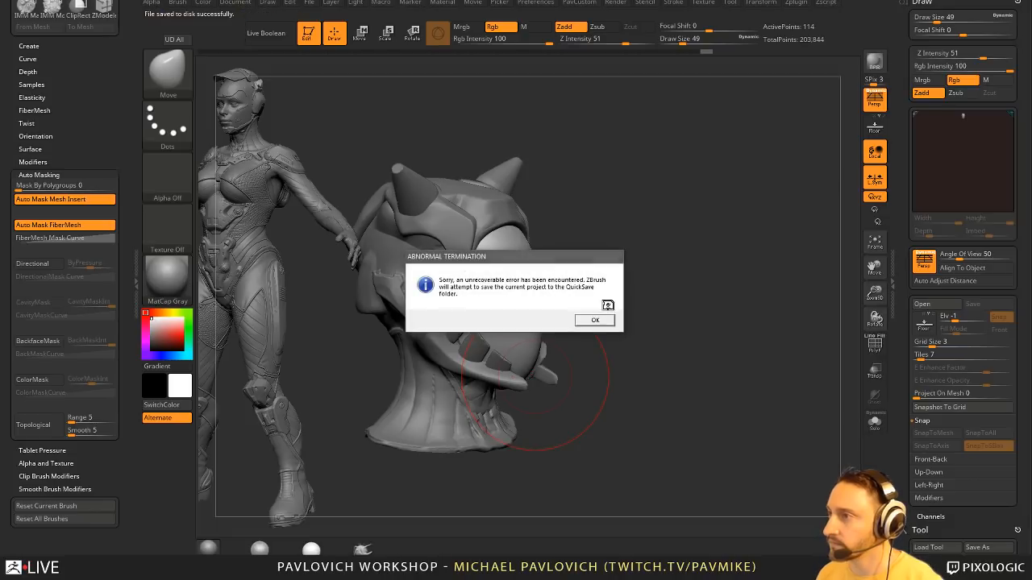
key(Return)
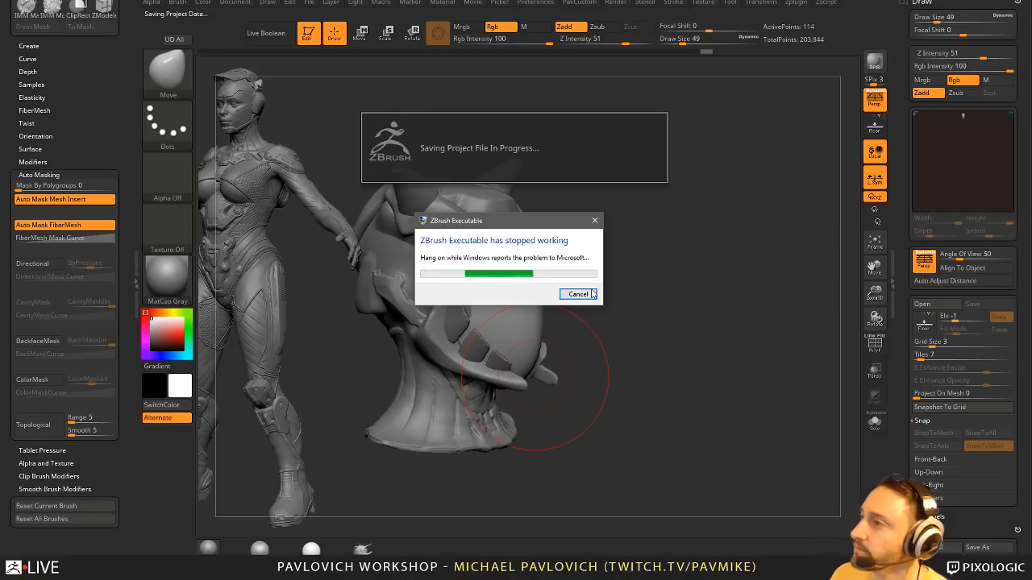
click(578, 295)
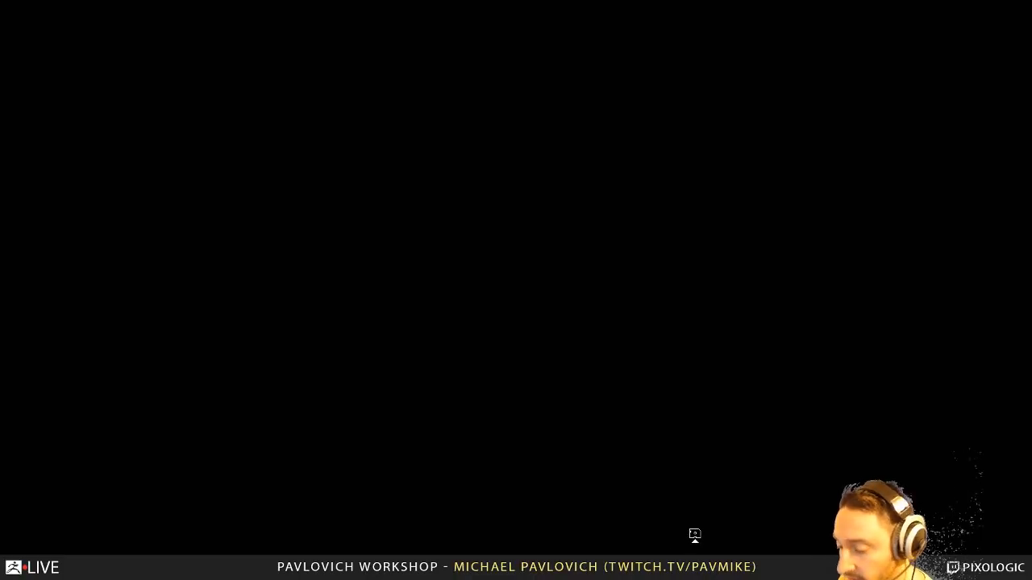
- Relaunch ZBrush and maximize its window
click(694, 534)
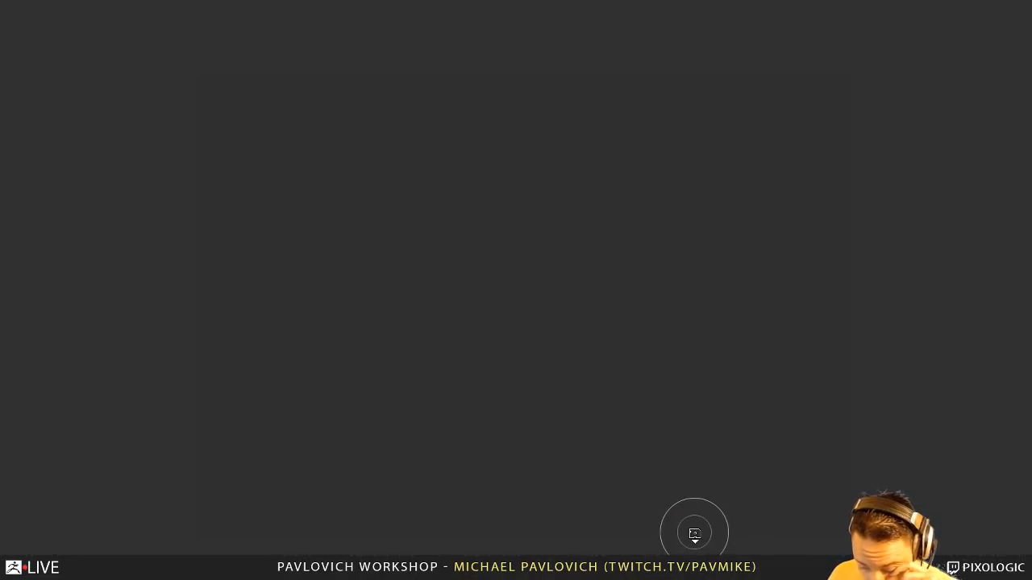
click(601, 321)
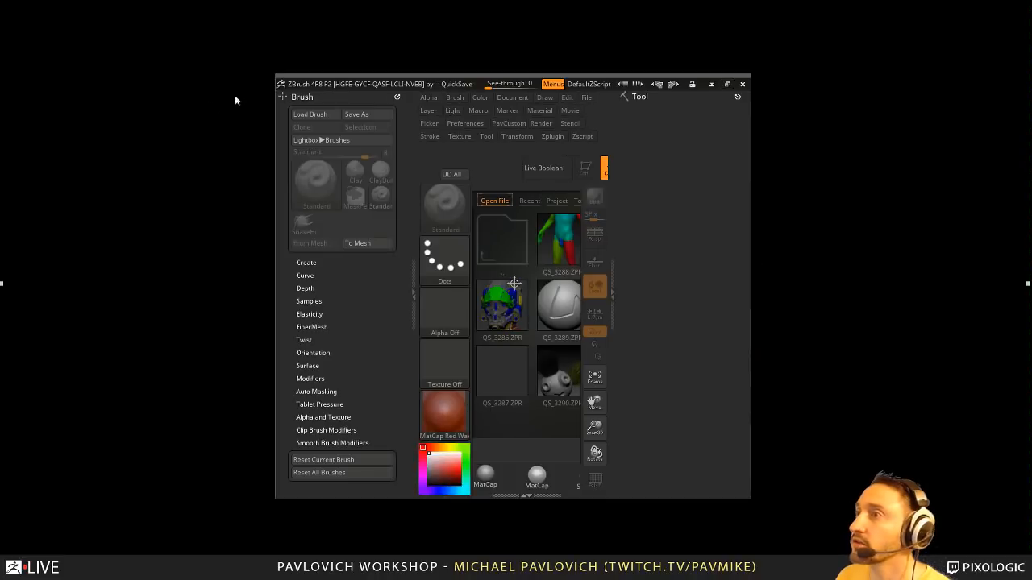
double_click(322, 84)
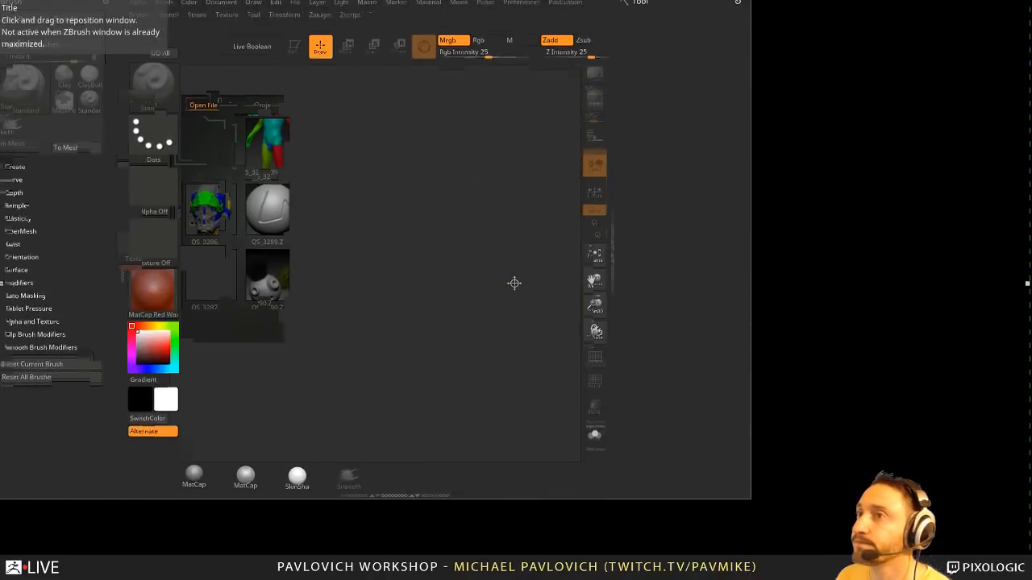
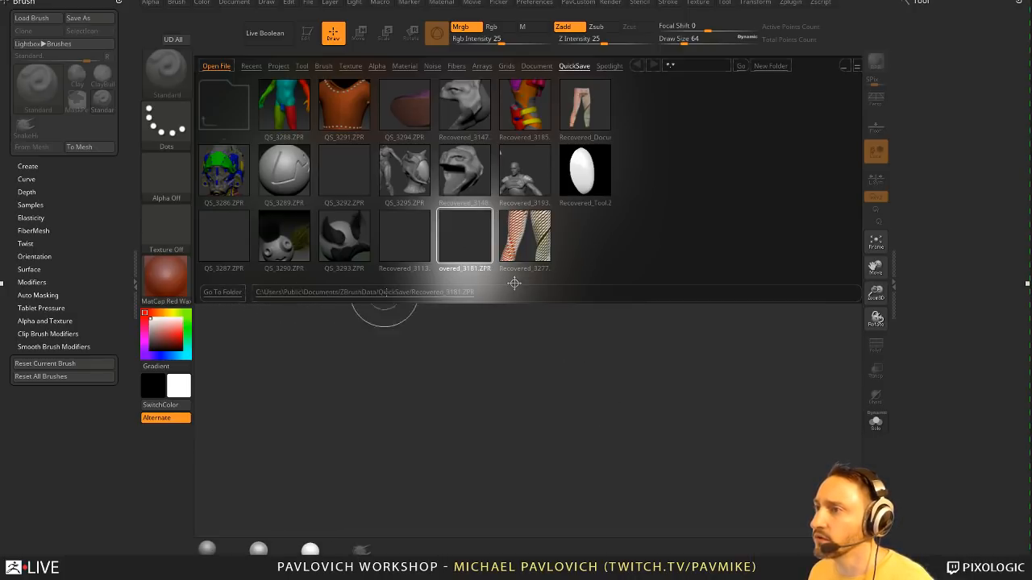
- Check the QuickSave folder under ZBrushData in File Explorer for a recovered project and return to ZBrush
click(230, 295)
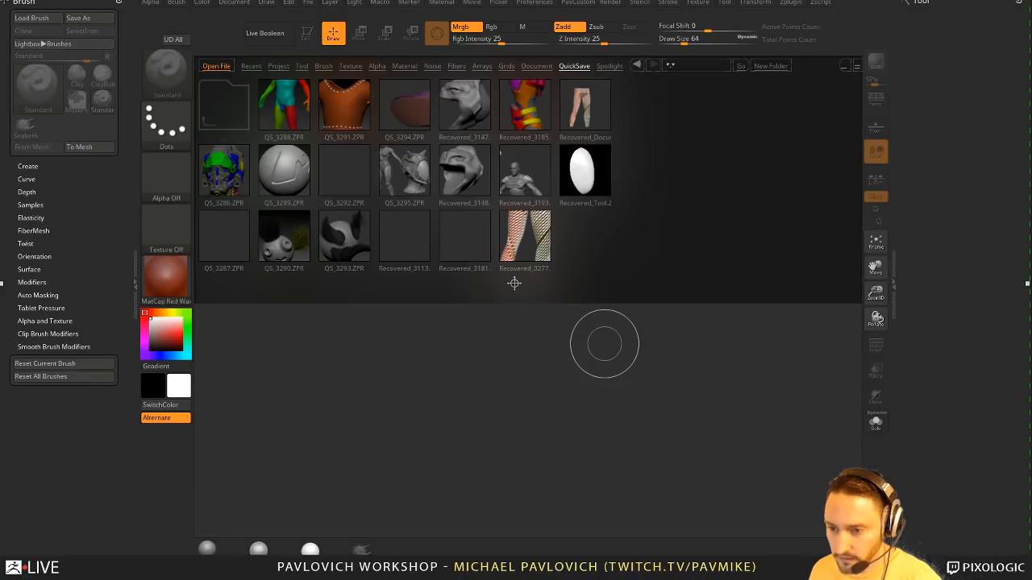
key(alt+Tab)
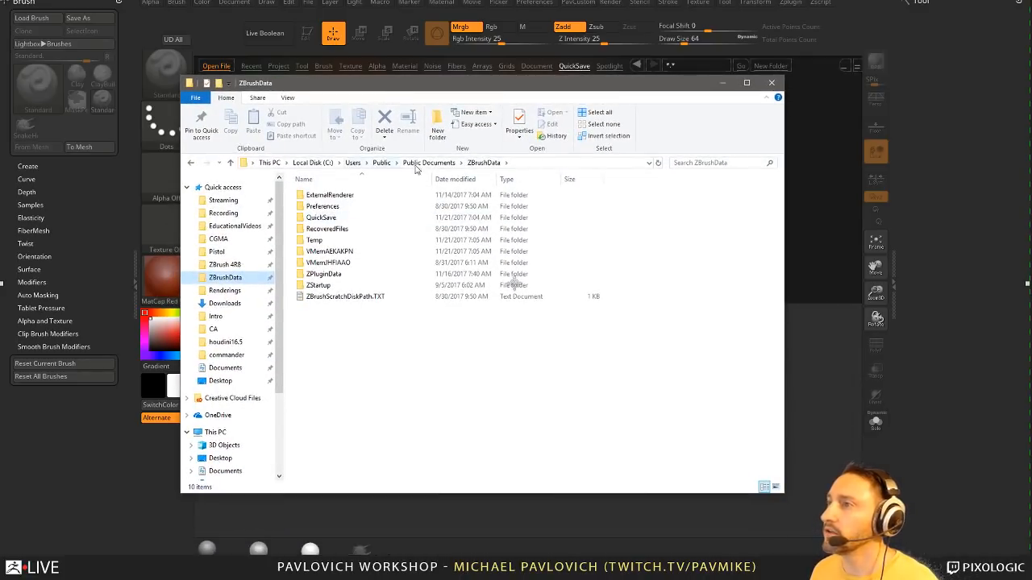
double_click(346, 284)
click(475, 164)
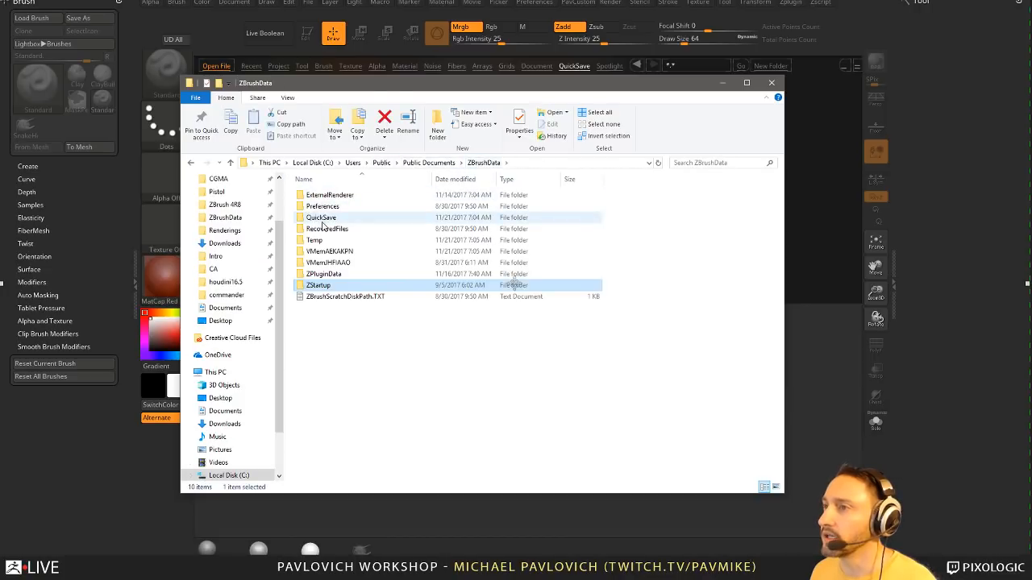
double_click(327, 225)
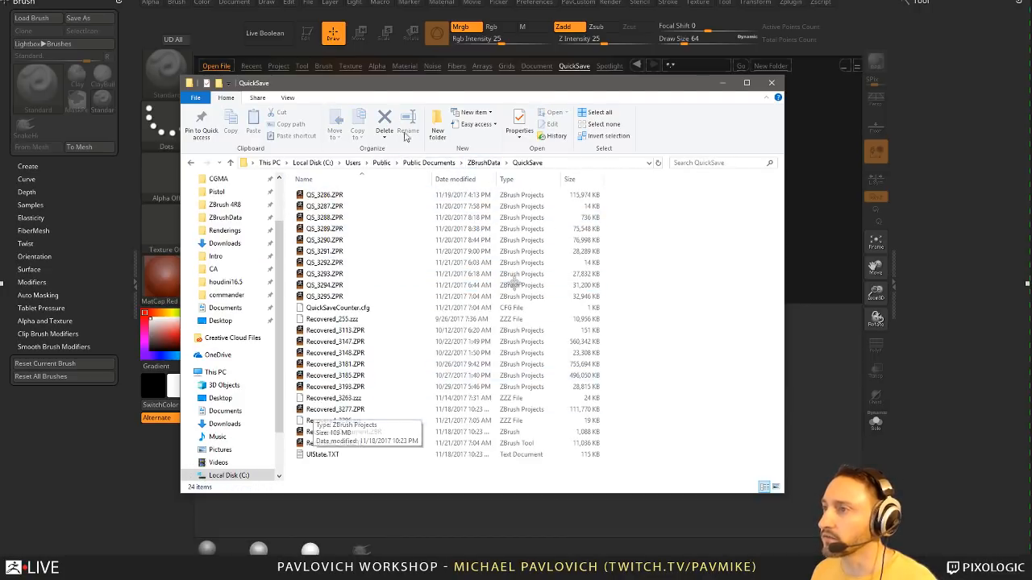
key(alt+Tab)
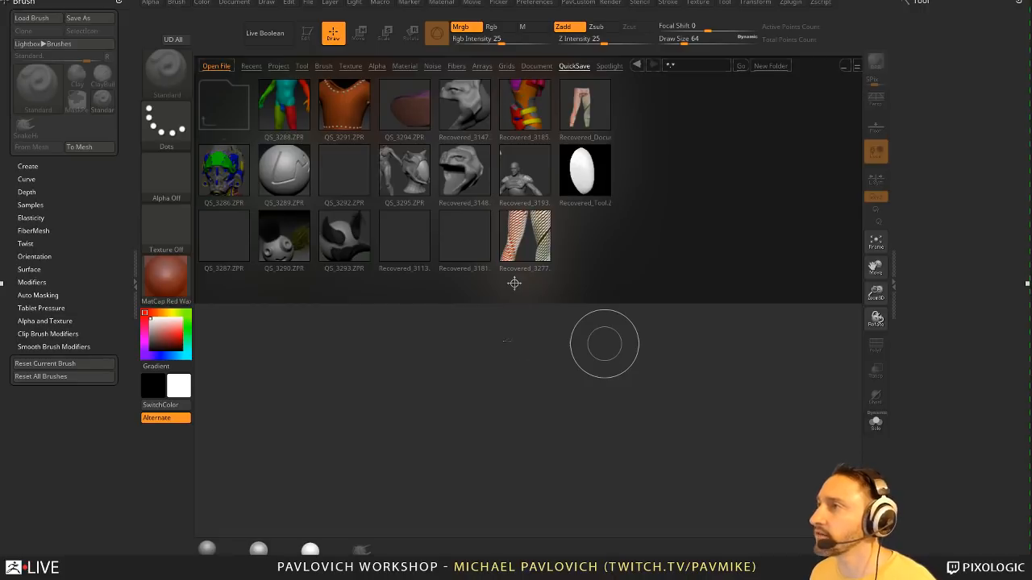
- Open Recovered_Tool.ZTL from the QuickSave files, place the helmet bust on the canvas and turn on Edit mode
click(583, 169)
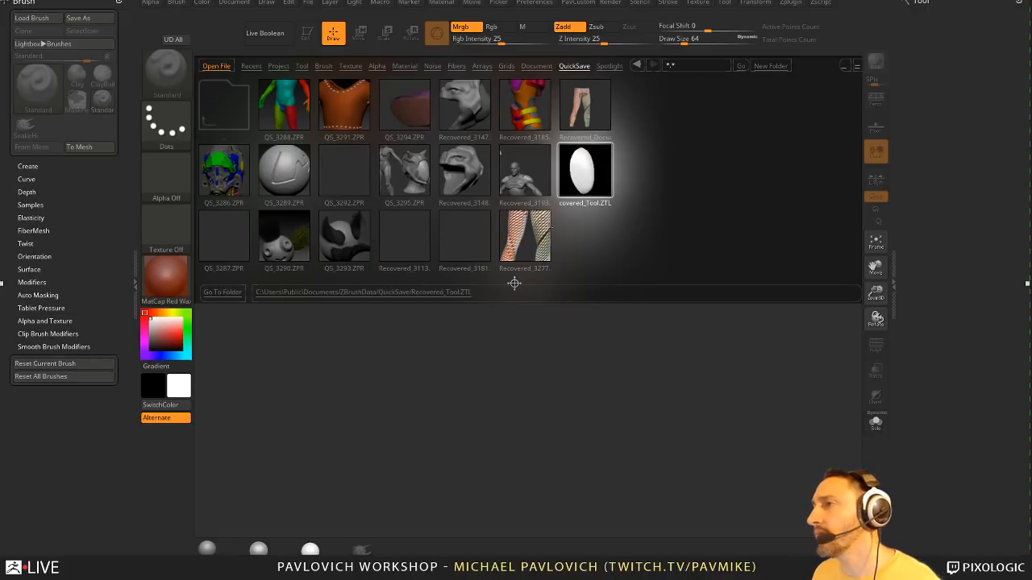
double_click(581, 159)
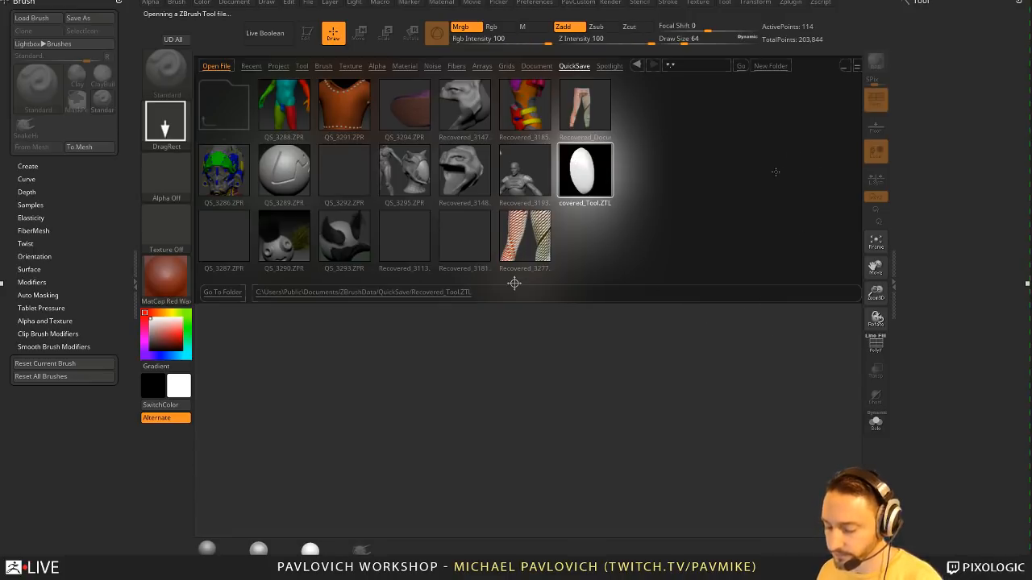
key(comma)
drag(559, 274, 601, 424)
click(312, 35)
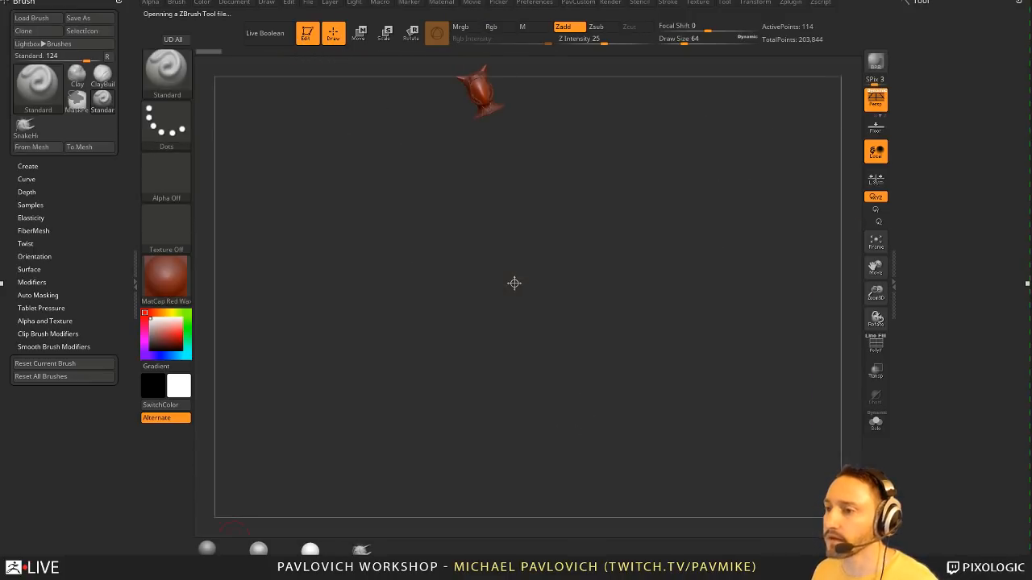
- Apply the MatCap Gray material, frame the helmet bust and show its subtool list
click(207, 549)
key(f)
key(f)
key(shift)
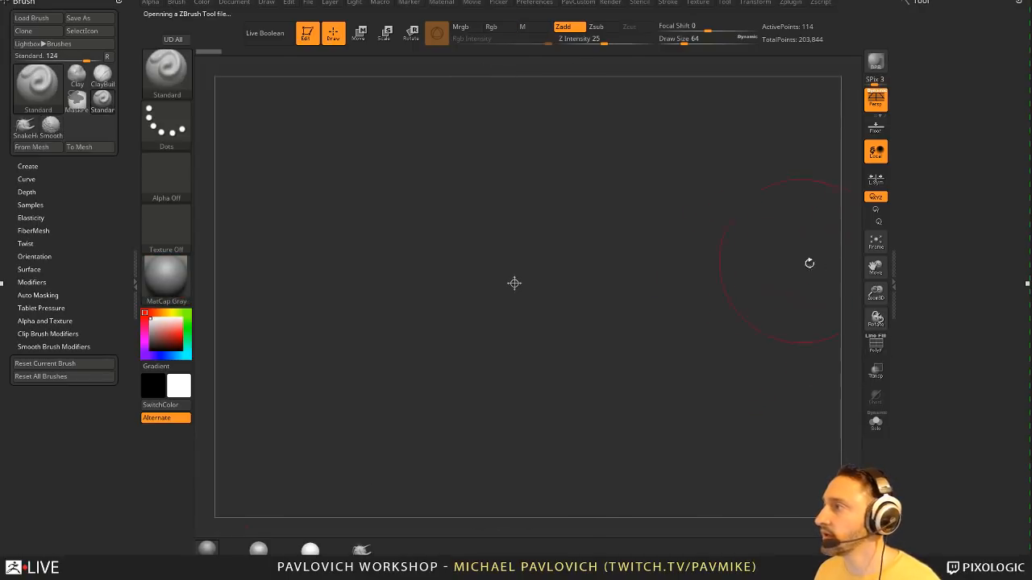
shift+click(923, 5)
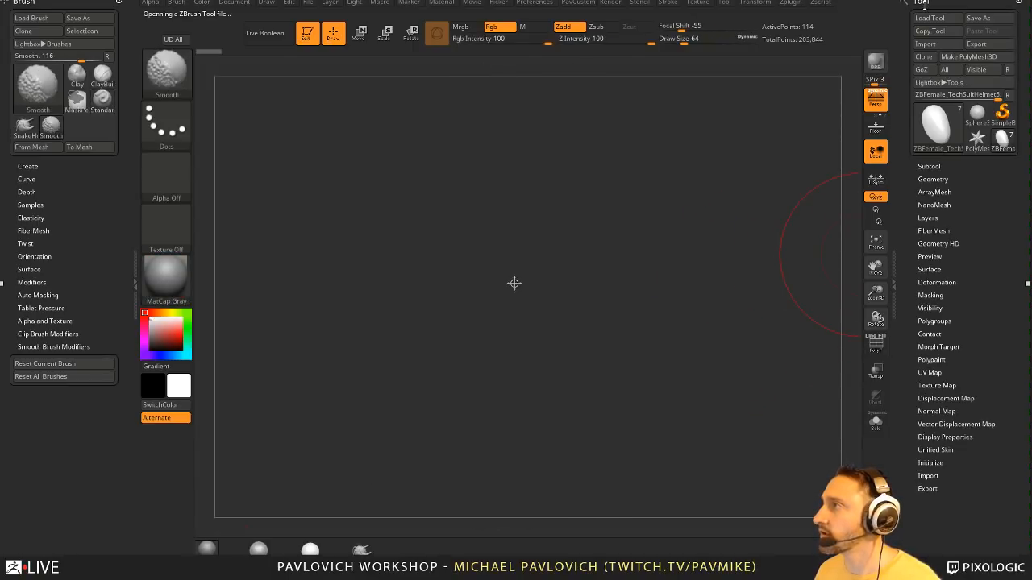
shift+click(931, 164)
key(f)
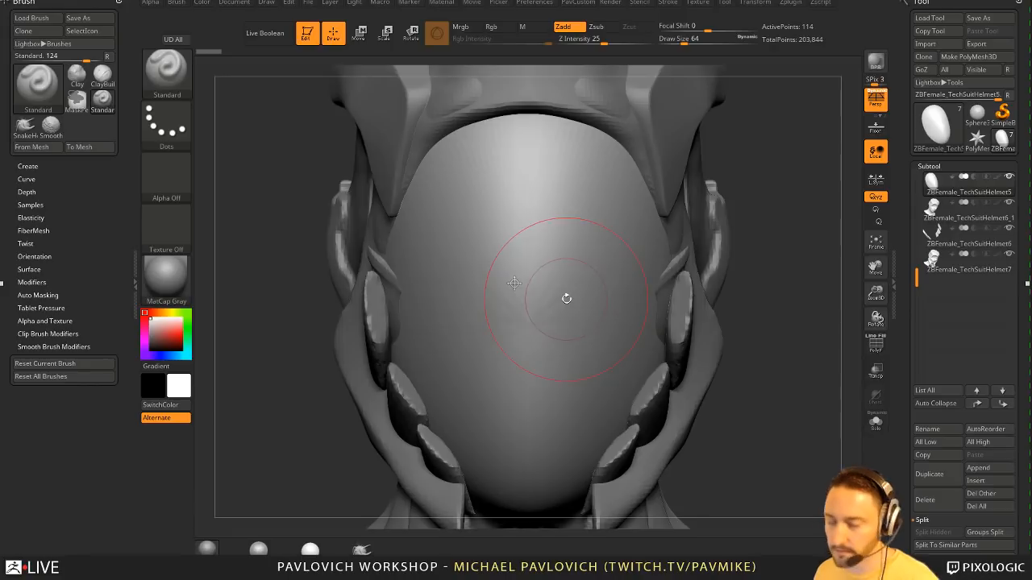
alt+drag(735, 205, 759, 254)
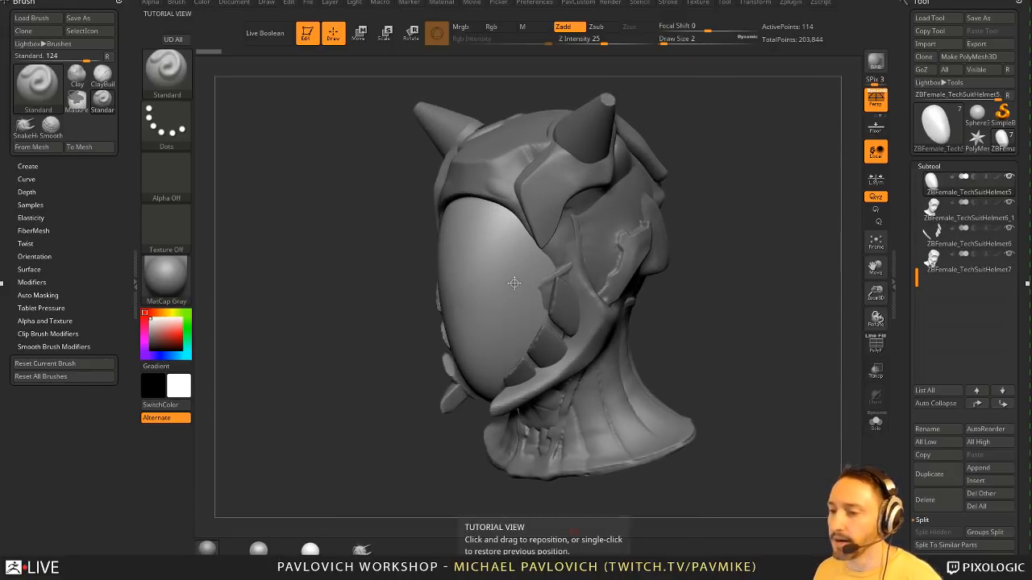
drag(764, 79, 675, 86)
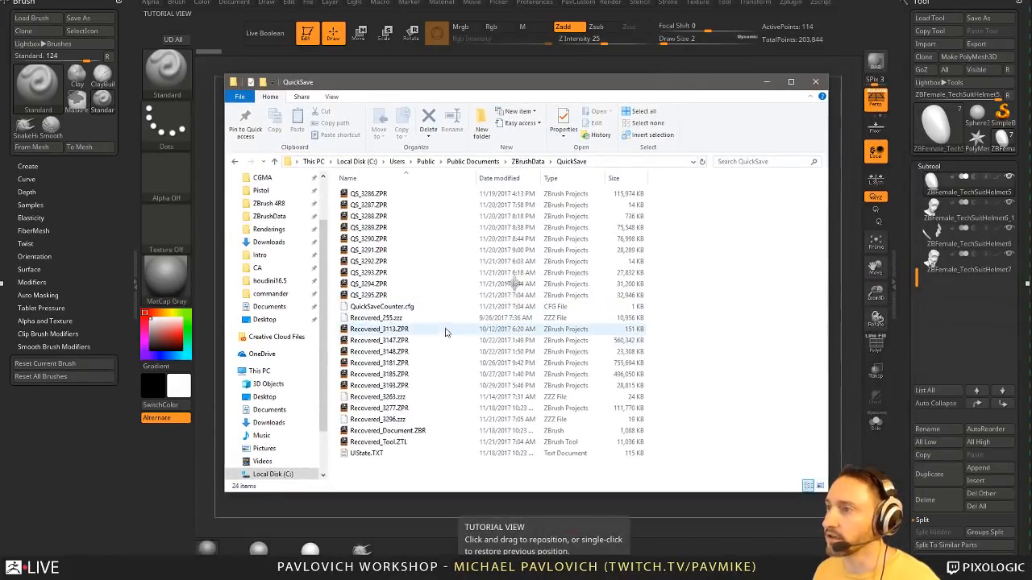
- Delete the recovered files from Recovered_255.zzz through Recovered_Tool.ZTL in the QuickSave folder in File Explorer, and return to ZBrush
click(409, 319)
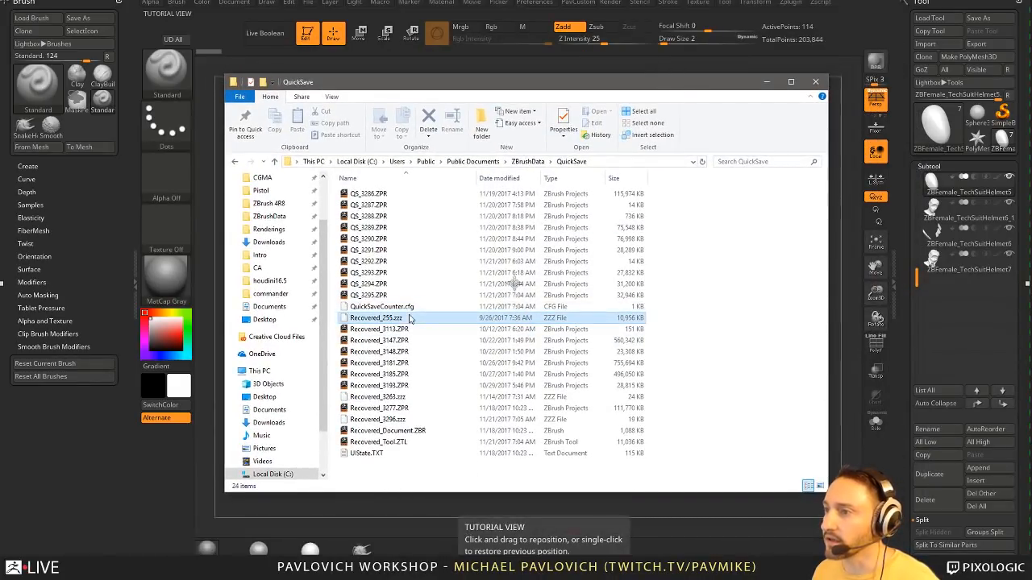
shift+click(403, 443)
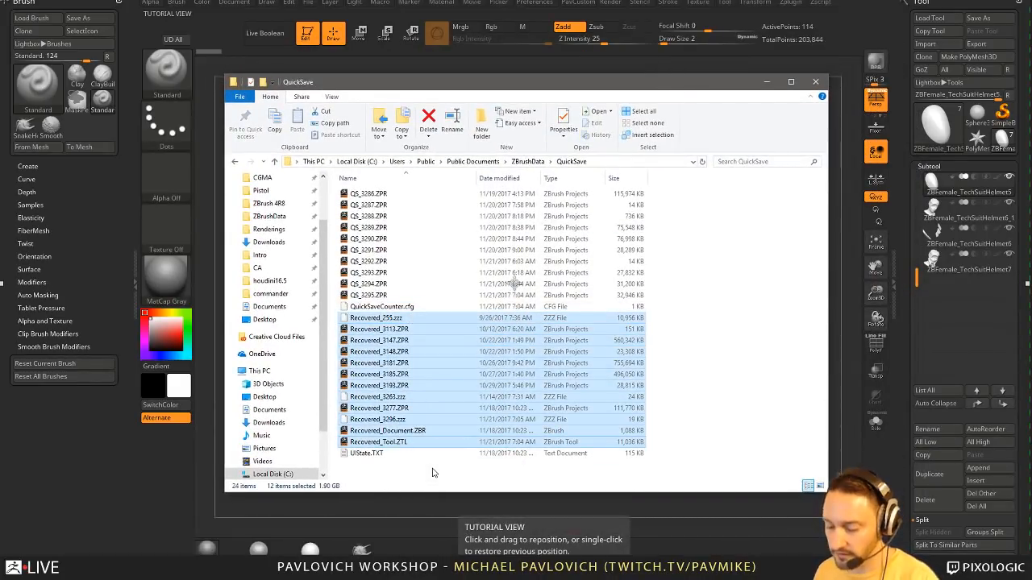
key(Delete)
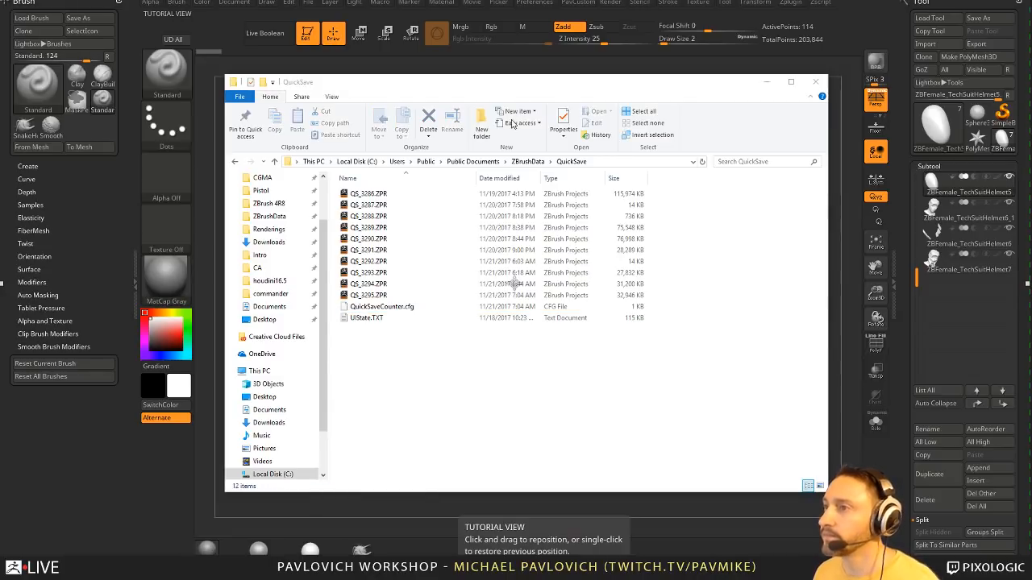
key(alt+Tab)
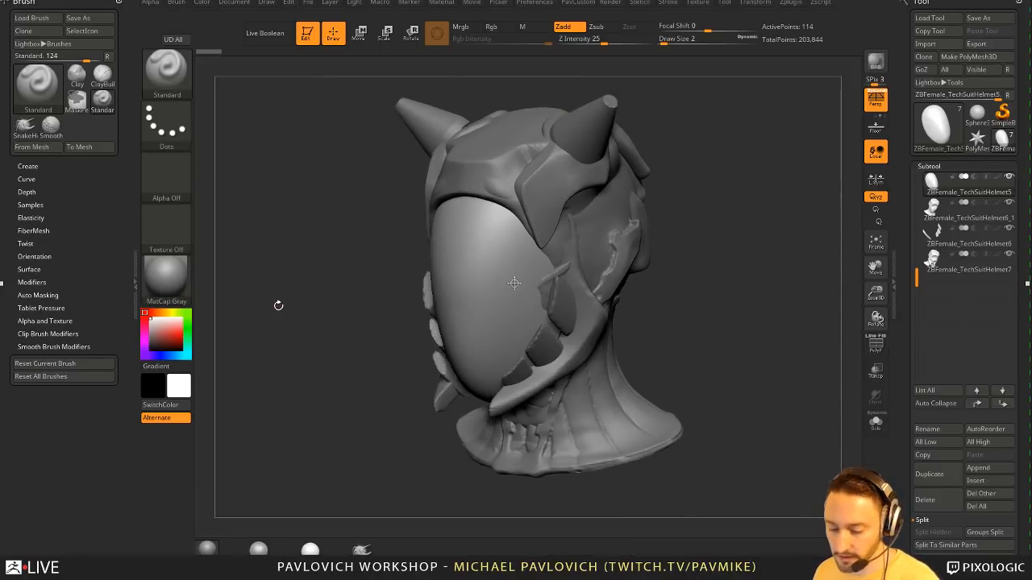
- Refresh LightBox's QuickSave listing and hide LightBox
key(comma)
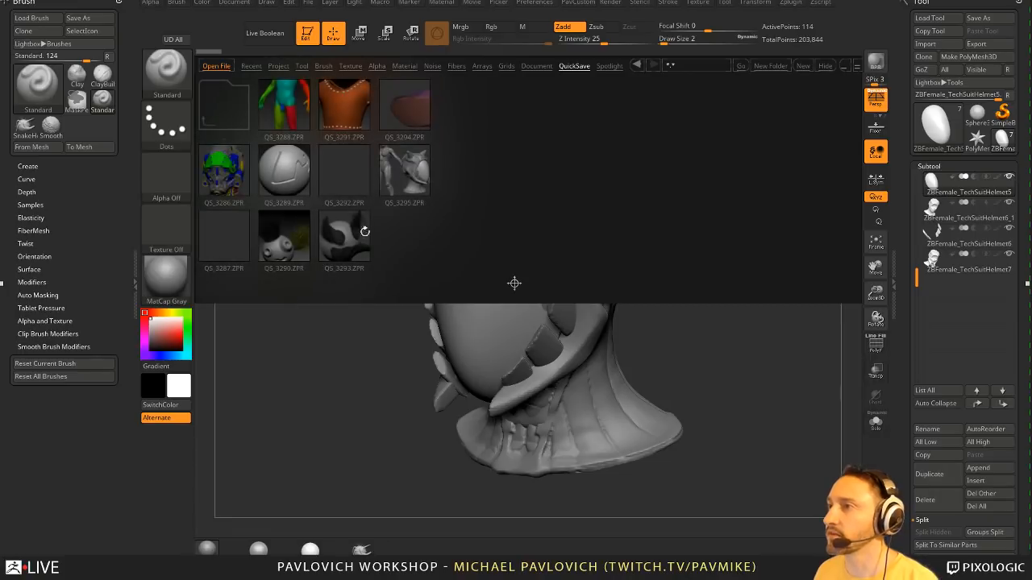
click(575, 66)
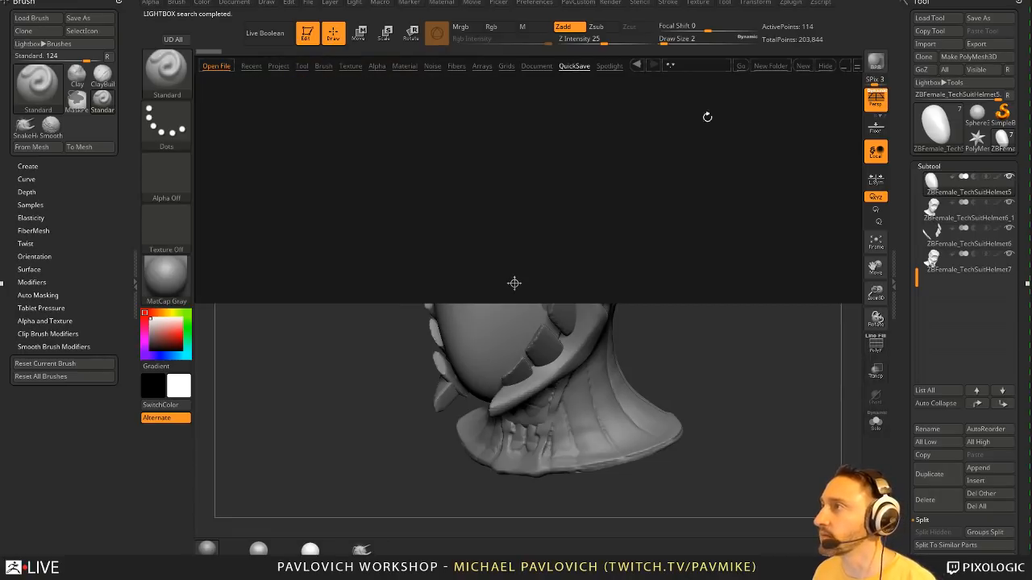
click(831, 67)
drag(676, 234, 708, 250)
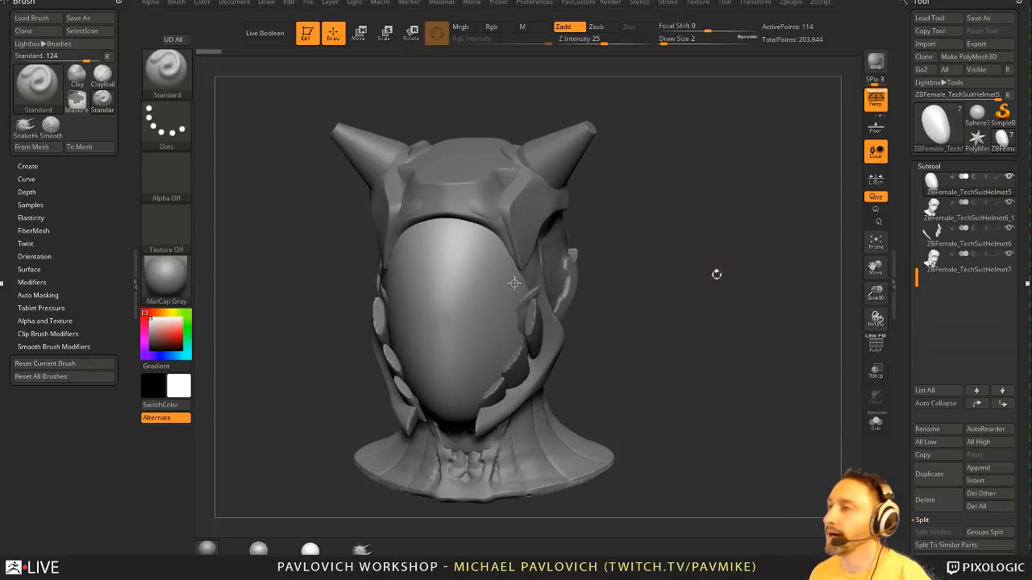
mouse_move(716, 274)
mouse_down()
mouse_move(704, 290)
mouse_move(654, 238)
mouse_move(620, 232)
mouse_up()
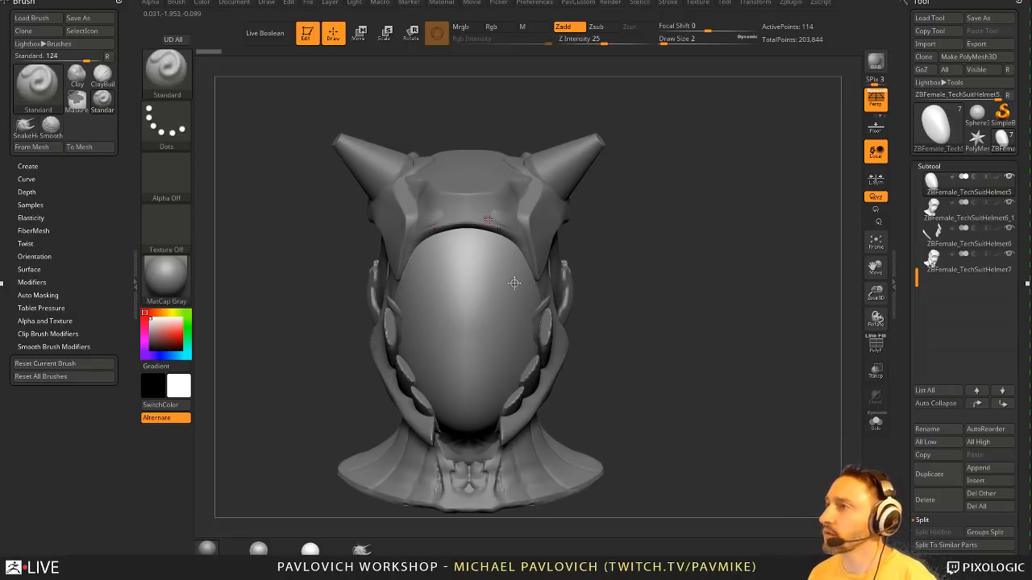
- Make the bust with the neck the active subtool and turn off Align Cursor To Surface in the edit preferences
key(s)
click(483, 221)
alt+click(485, 213)
click(535, 3)
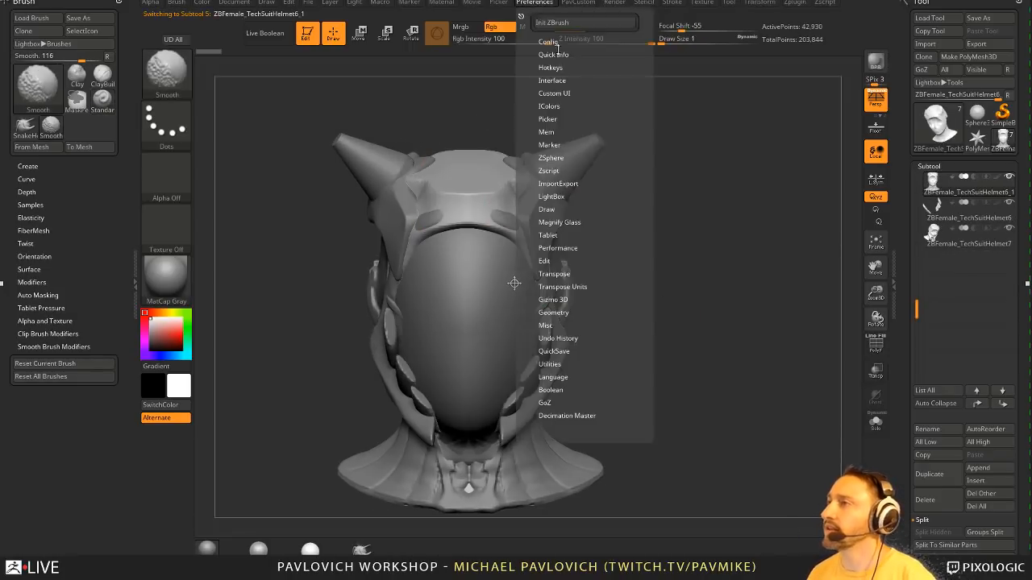
click(555, 263)
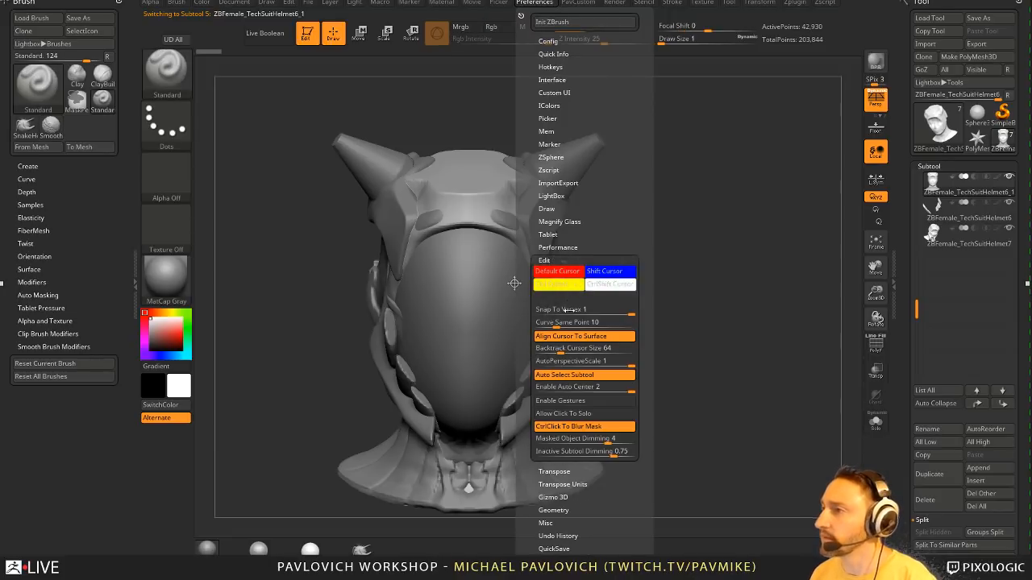
click(582, 335)
- Set the draw size to 16 and make the horns the active subtool
alt+drag(750, 299, 673, 270)
key(s)
click(491, 264)
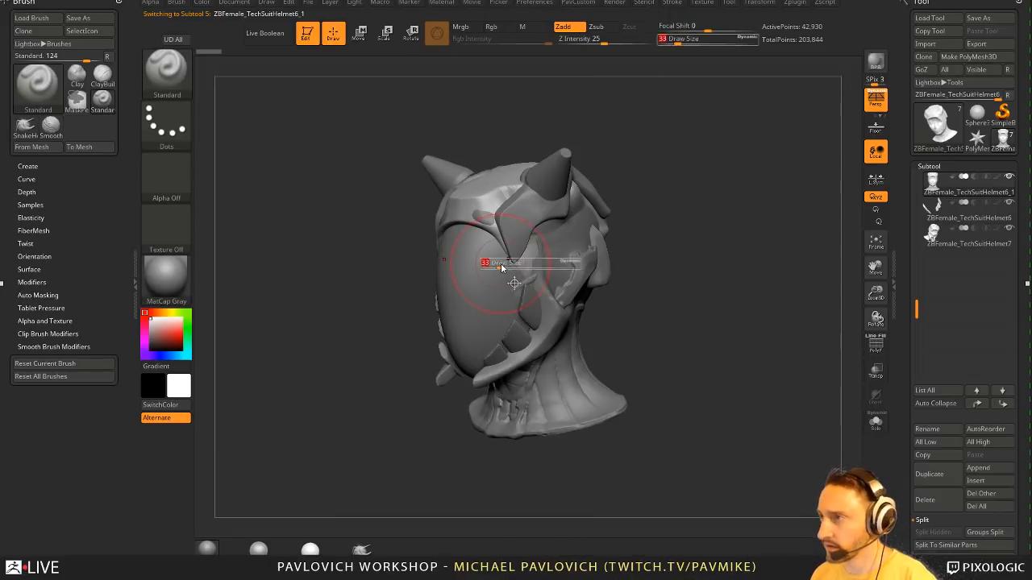
alt+click(522, 226)
mouse_move(696, 193)
alt+mouse_down()
mouse_move(699, 237)
mouse_move(733, 262)
alt+mouse_up()
alt+click(528, 222)
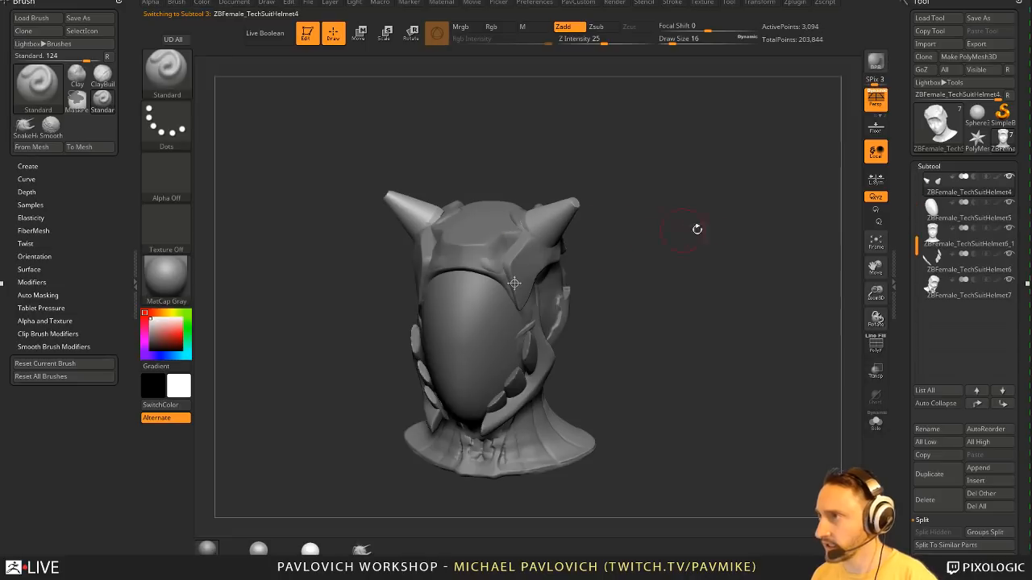
- Reduce the draw size to 9 and make the helmet's side plates below the horns the active subtool
mouse_move(696, 228)
alt+mouse_down()
mouse_move(718, 250)
mouse_move(617, 252)
alt+mouse_up()
mouse_move(746, 274)
alt+mouse_down()
mouse_move(740, 247)
mouse_move(802, 260)
alt+mouse_up()
key(s)
click(630, 280)
alt+click(602, 282)
mouse_move(658, 276)
mouse_down()
mouse_move(712, 276)
mouse_move(702, 265)
mouse_move(712, 258)
mouse_move(649, 274)
mouse_up()
alt+click(564, 255)
key(bracketleft)
alt+click(595, 282)
alt+click(618, 247)
alt+drag(711, 250, 696, 259)
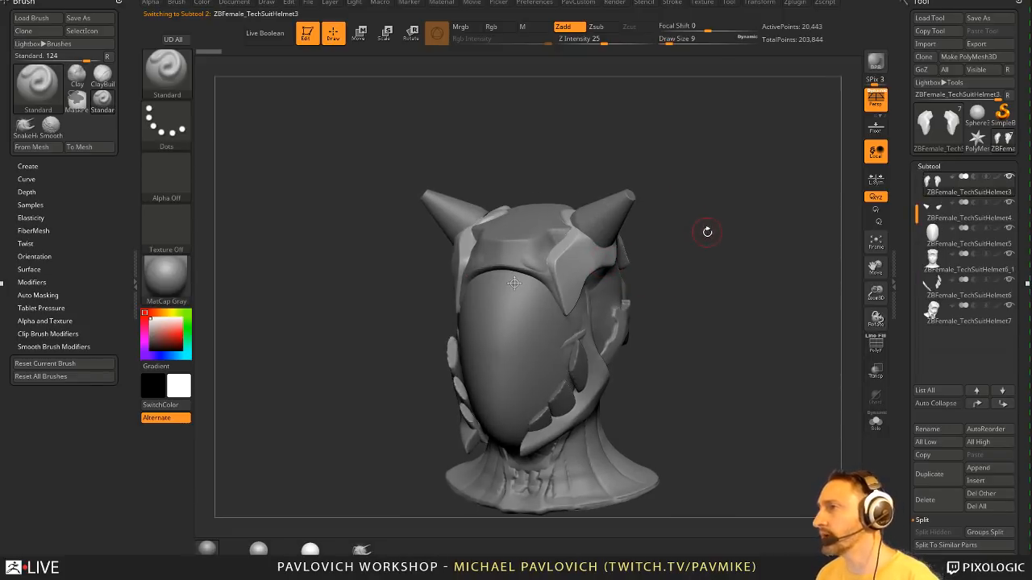
- Insert a mirrored pair of Sphere12 primitives over the horns with the IMM_Base_Primitives brush
drag(707, 231, 687, 227)
key(i)
key(m)
drag(433, 223, 461, 246)
drag(799, 284, 782, 265)
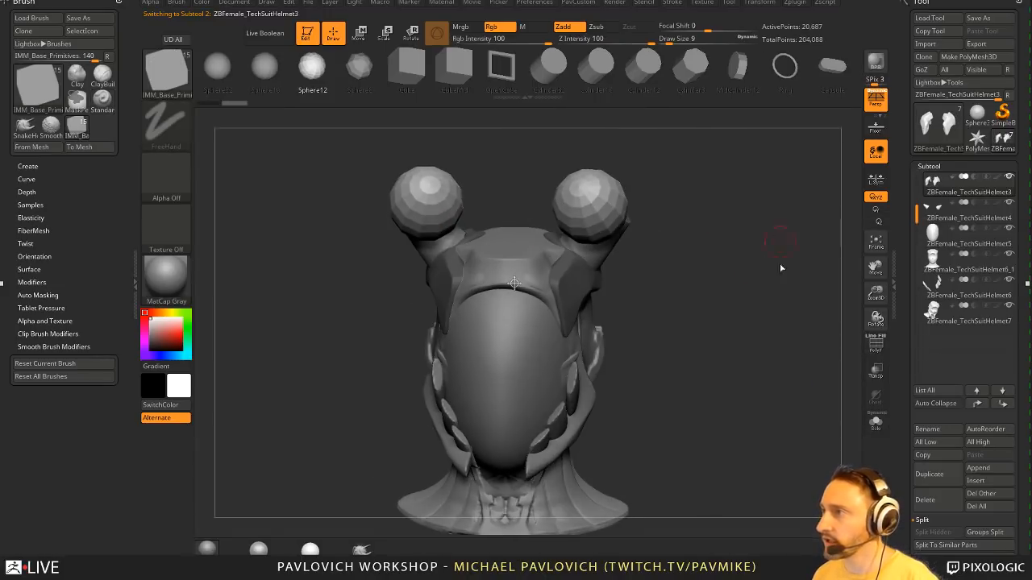
- Split the masked side plates from the spheres into a separate subtool and subdivide the spheres to level 3
key(3)
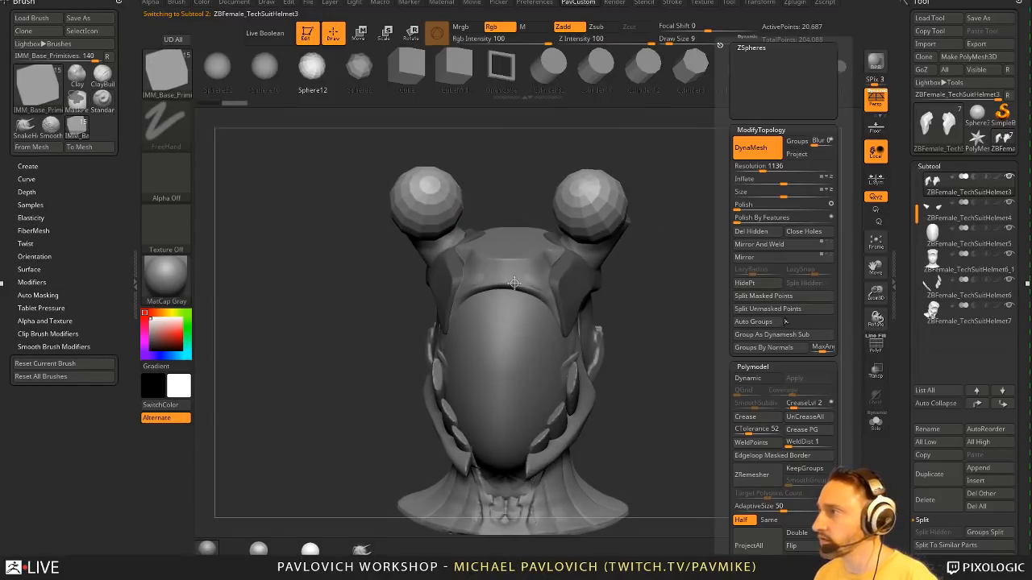
click(750, 296)
key(ctrl)
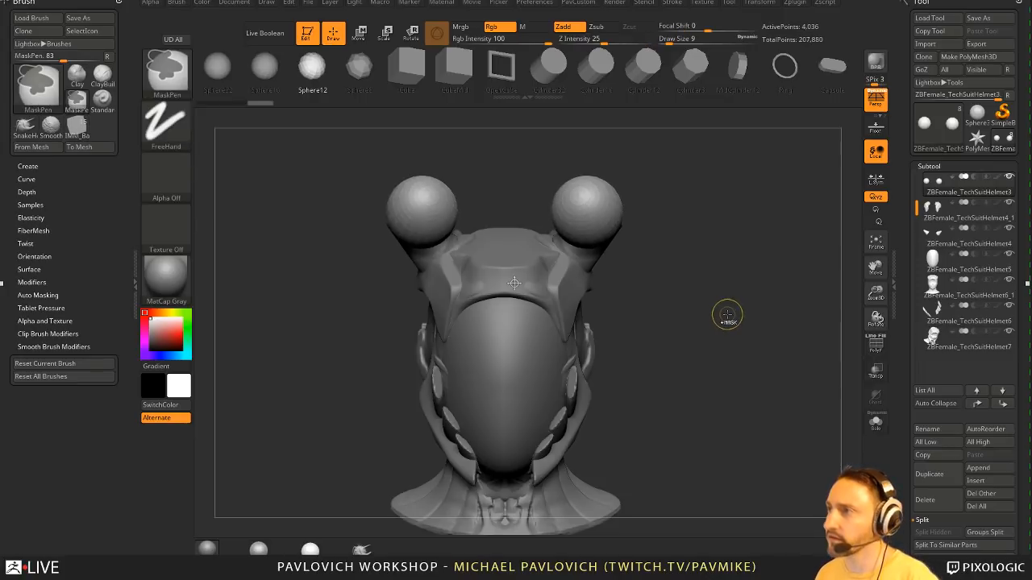
drag(732, 266, 740, 303)
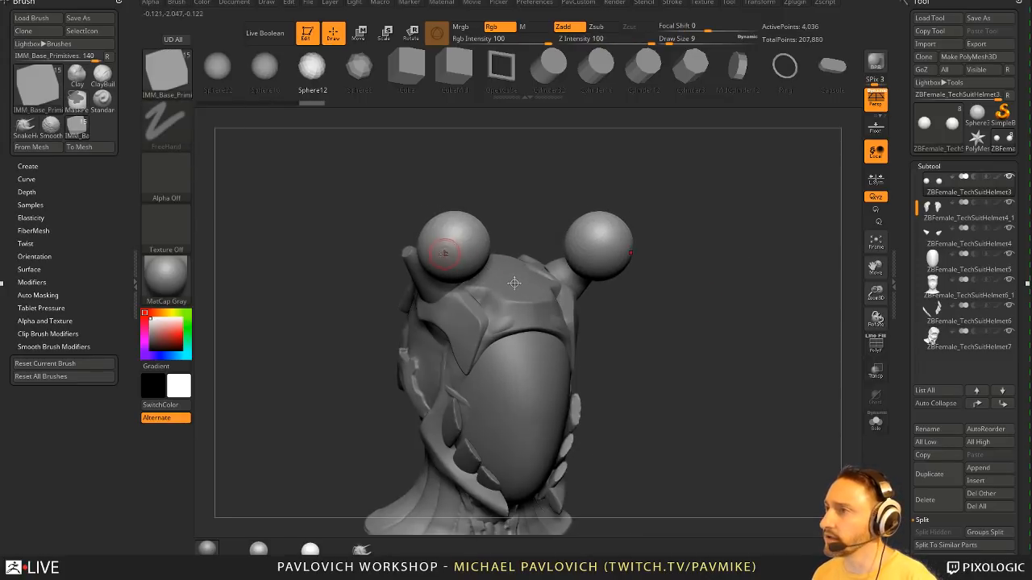
- Try to mask a patch on one sphere and transform it with the gizmo
key(ctrl)
key(ctrl)
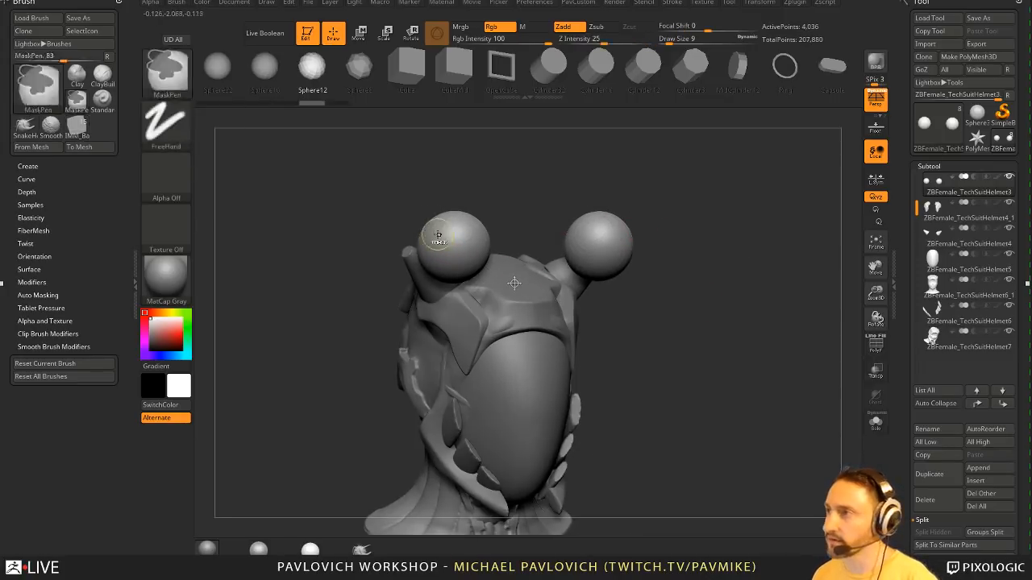
ctrl+drag(438, 234, 442, 242)
shift+drag(459, 190, 479, 188)
key(w)
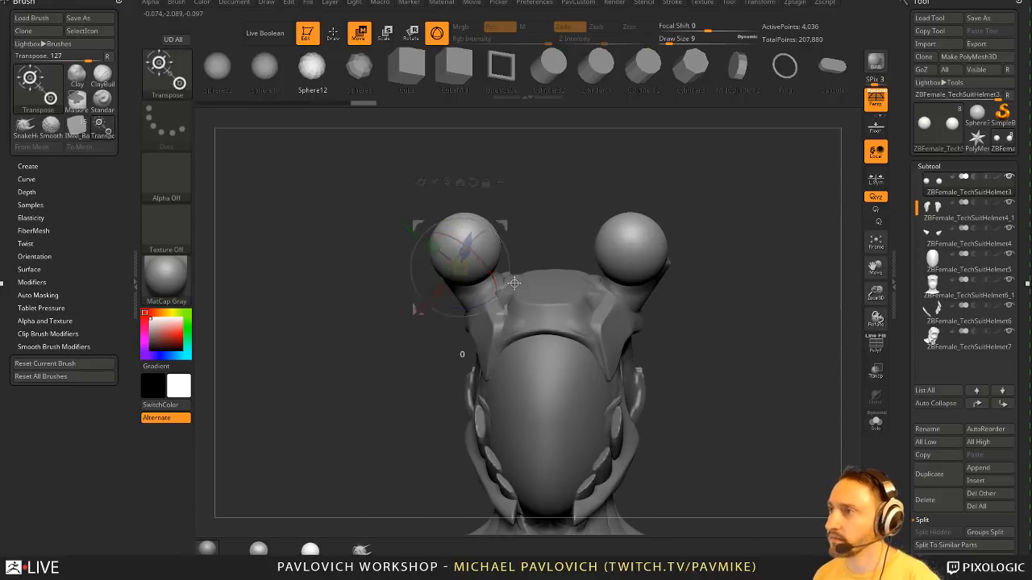
mouse_move(503, 226)
mouse_down()
mouse_move(458, 211)
mouse_move(493, 200)
mouse_up()
key(ctrl+z)
key(q)
- Mask a round patch on one sphere's outer side, invert the mask, pull the patch outward into a spike and smooth it
ctrl+drag(467, 253, 471, 243)
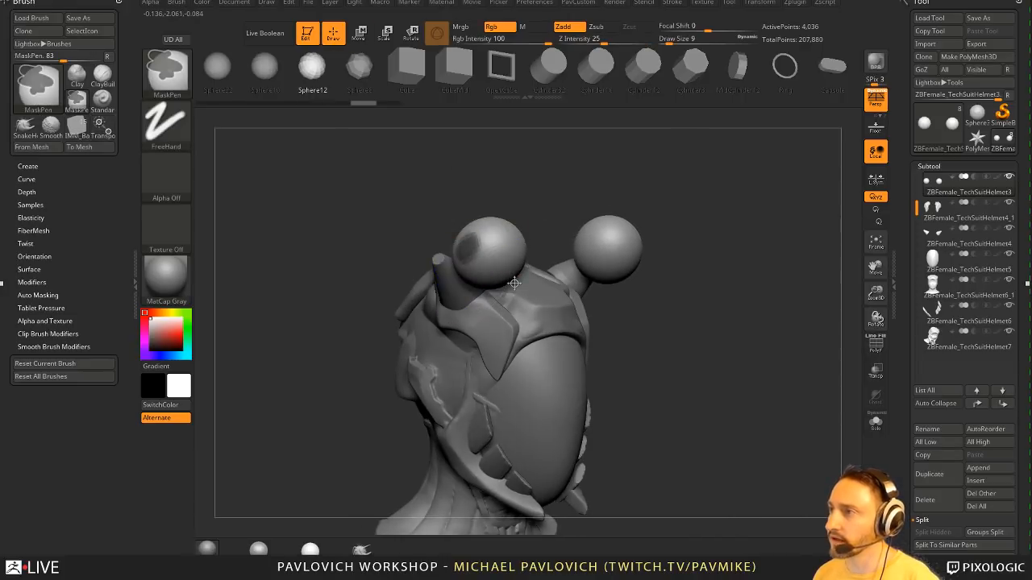
ctrl+click(512, 192)
mouse_move(545, 196)
shift+mouse_down()
mouse_move(485, 214)
mouse_move(457, 201)
mouse_move(579, 225)
shift+mouse_up()
key(w)
key(q)
mouse_move(753, 332)
mouse_down()
mouse_move(795, 339)
mouse_move(793, 323)
mouse_up()
mouse_move(466, 216)
shift+mouse_down()
mouse_move(449, 206)
mouse_move(408, 215)
shift+mouse_up()
alt+drag(802, 341, 780, 312)
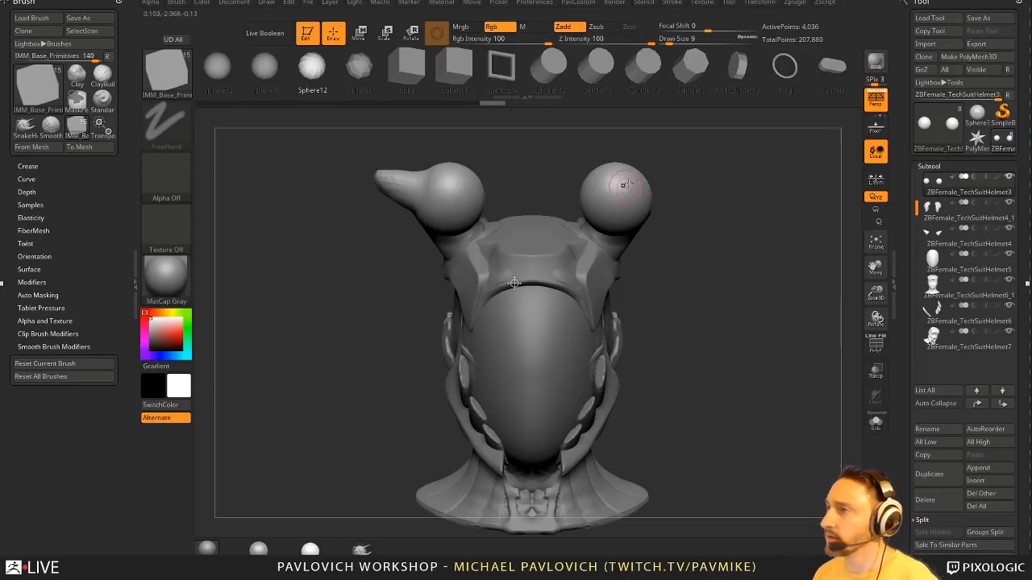
- Hide the sphere without the spike, delete the lower subdivision levels and delete the hidden sphere
ctrl+alt+shift+drag(720, 140, 580, 321)
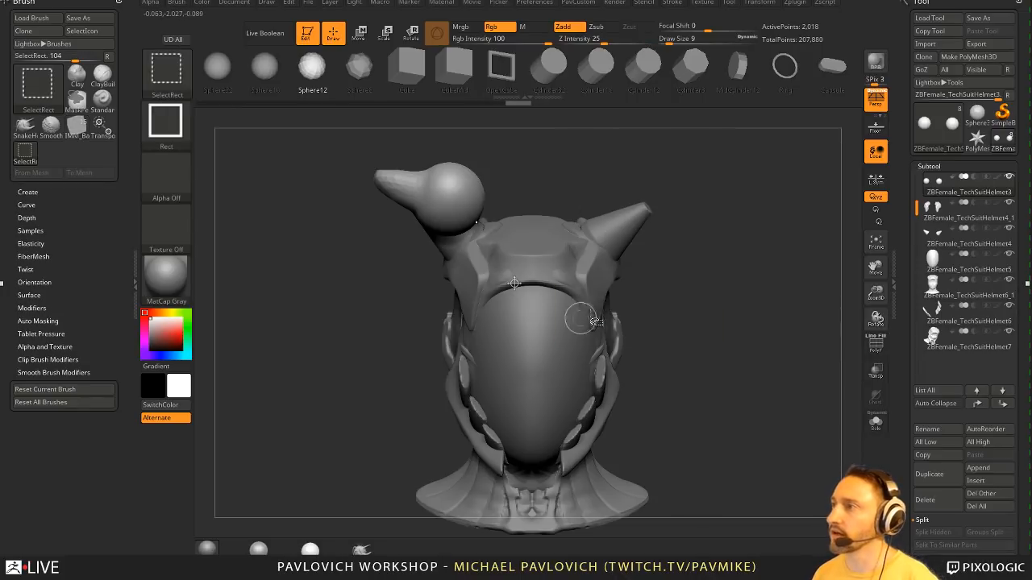
key(2)
click(748, 231)
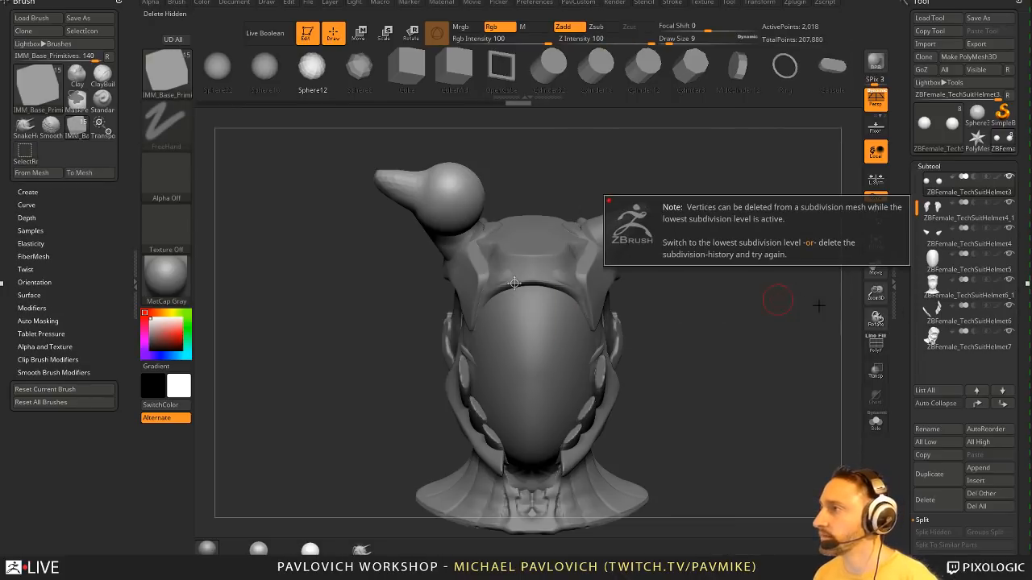
drag(904, 328, 909, 212)
shift+click(932, 287)
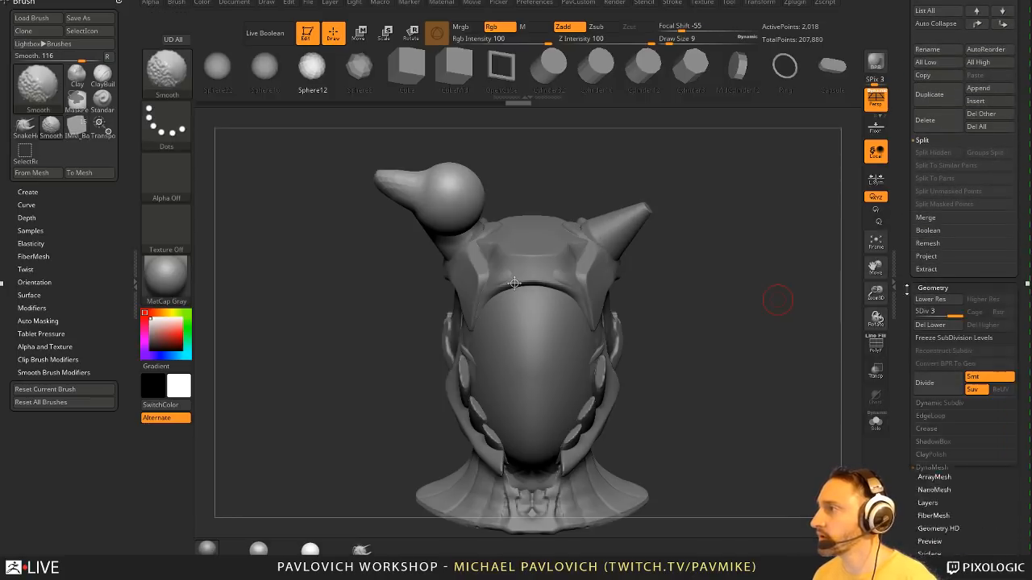
click(930, 325)
key(2)
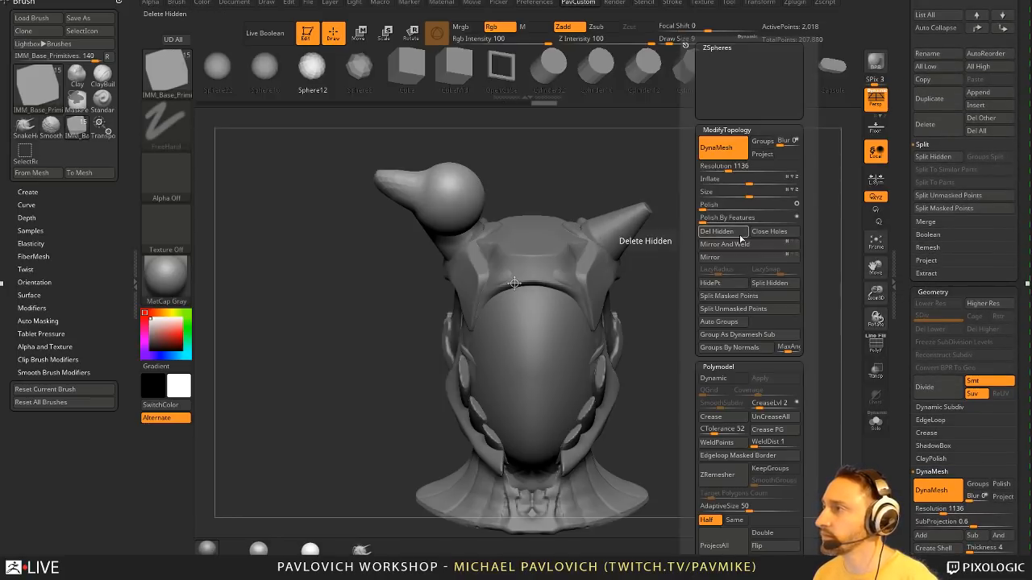
click(735, 234)
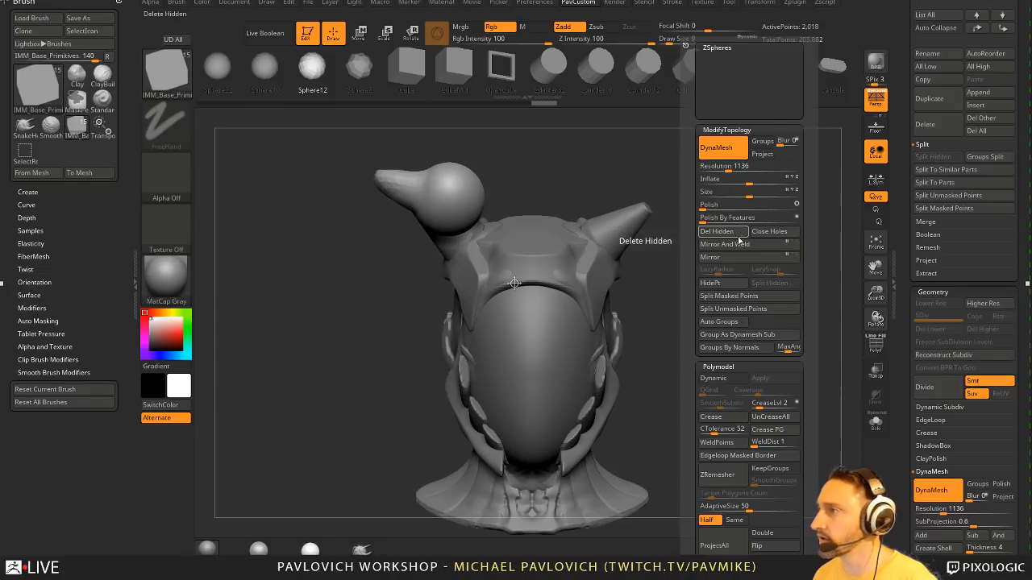
- Mirror and weld the spiked sphere to the other side and reconstruct its lower subdivision levels
click(726, 244)
click(943, 356)
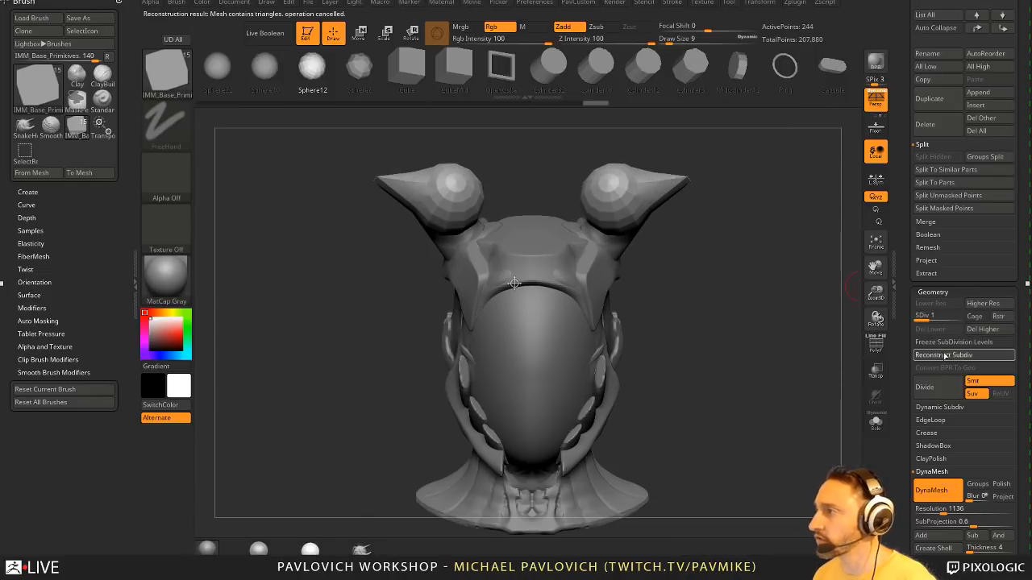
- Step back through the undo history to the two spheres with only one spike and mask the spiked sphere
drag(927, 315, 958, 317)
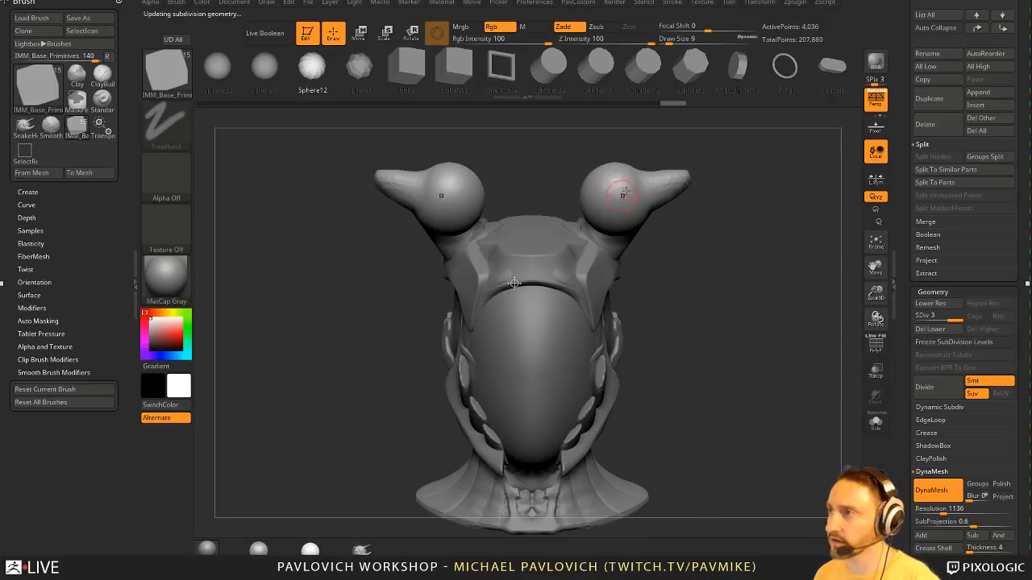
drag(666, 100, 487, 104)
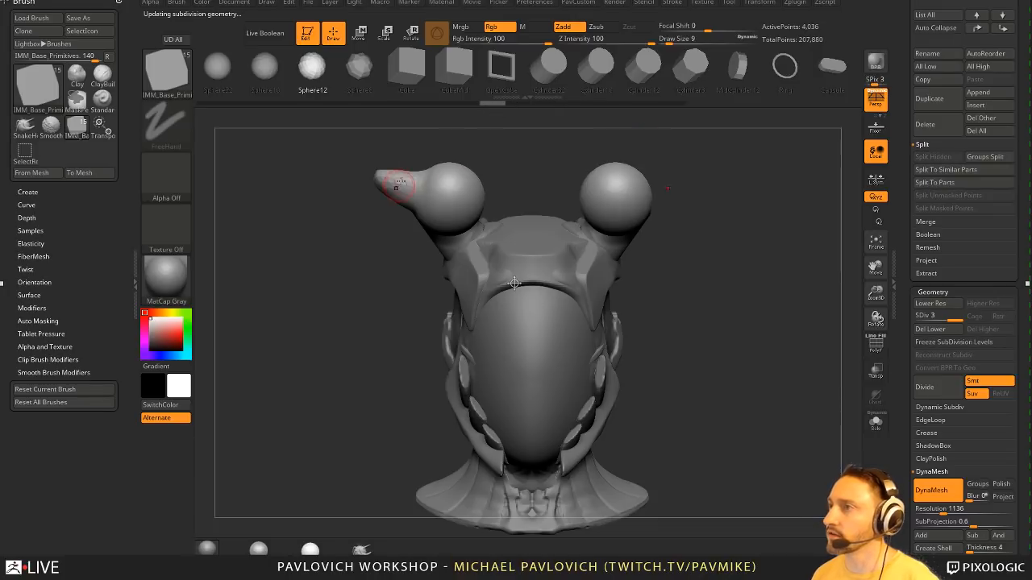
ctrl+drag(321, 145, 496, 341)
ctrl+drag(688, 234, 687, 285)
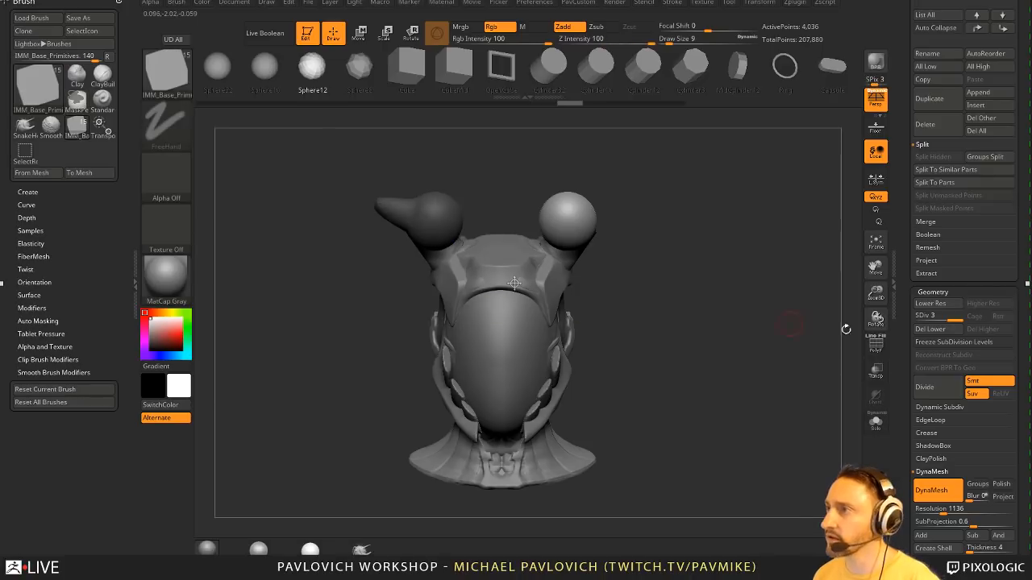
- Apply Smart ReSym to copy the spike onto the unmasked sphere and clear the mask
drag(910, 339, 907, 208)
drag(904, 104, 904, 243)
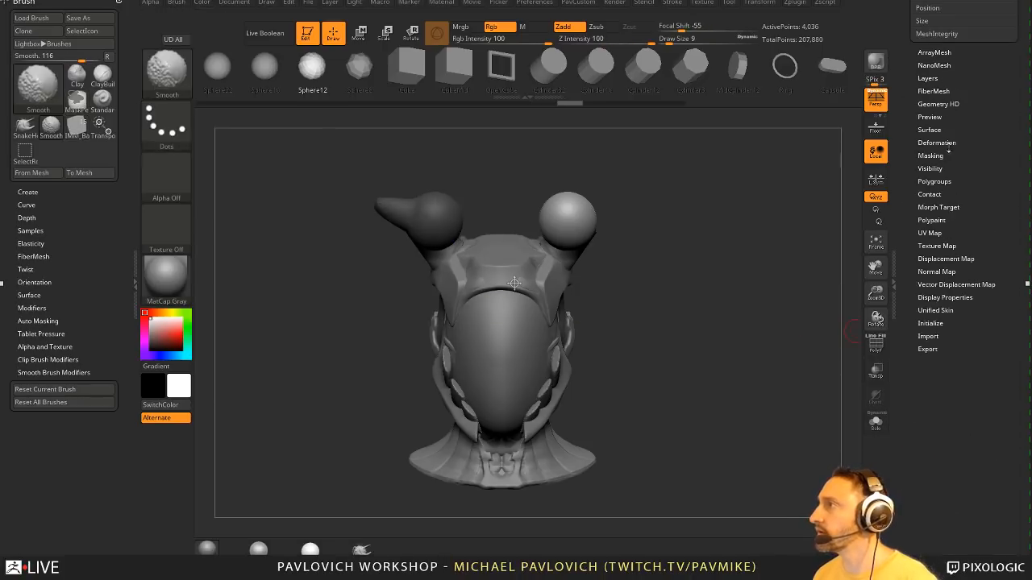
click(936, 143)
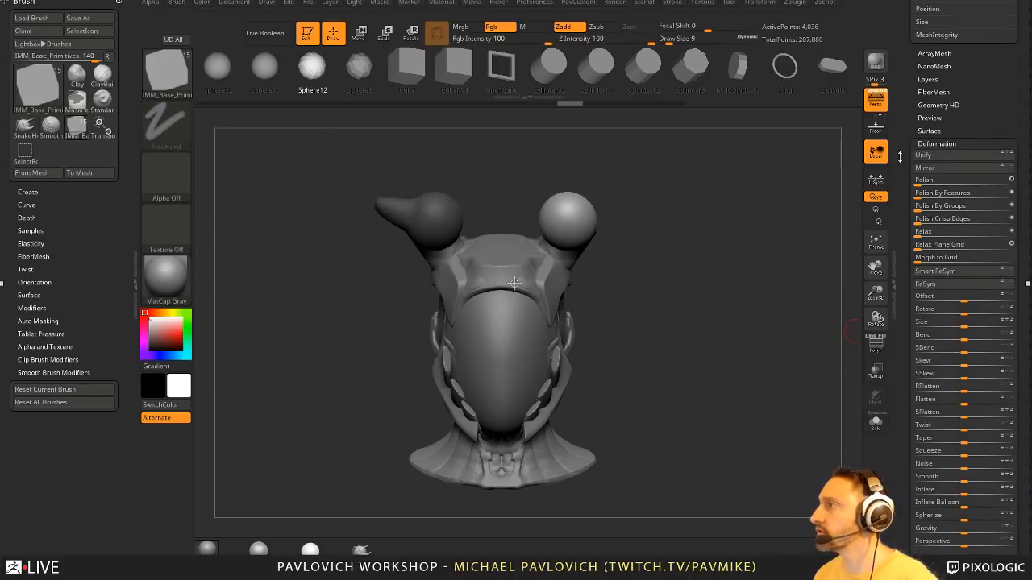
click(946, 276)
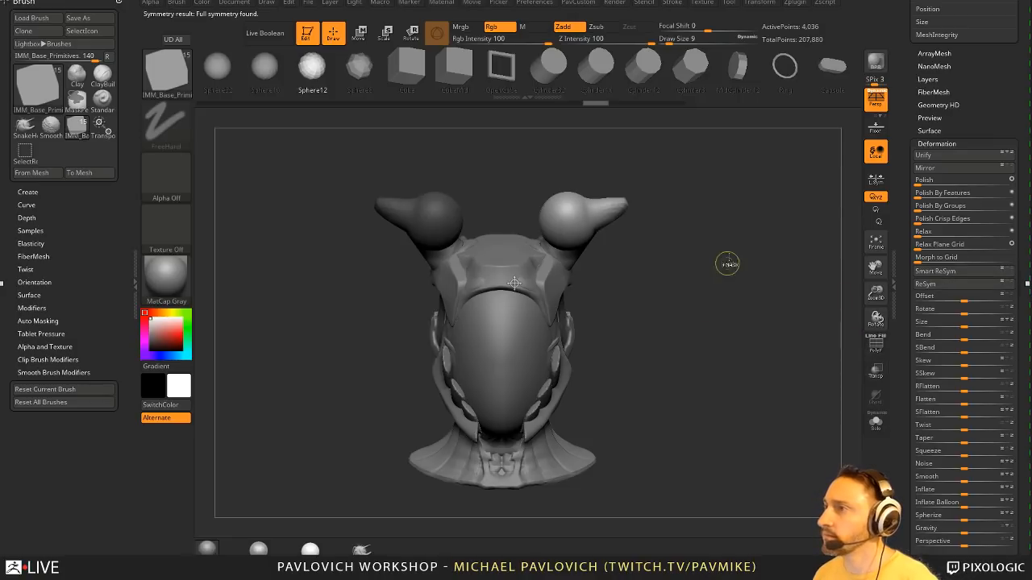
ctrl+drag(728, 263, 781, 308)
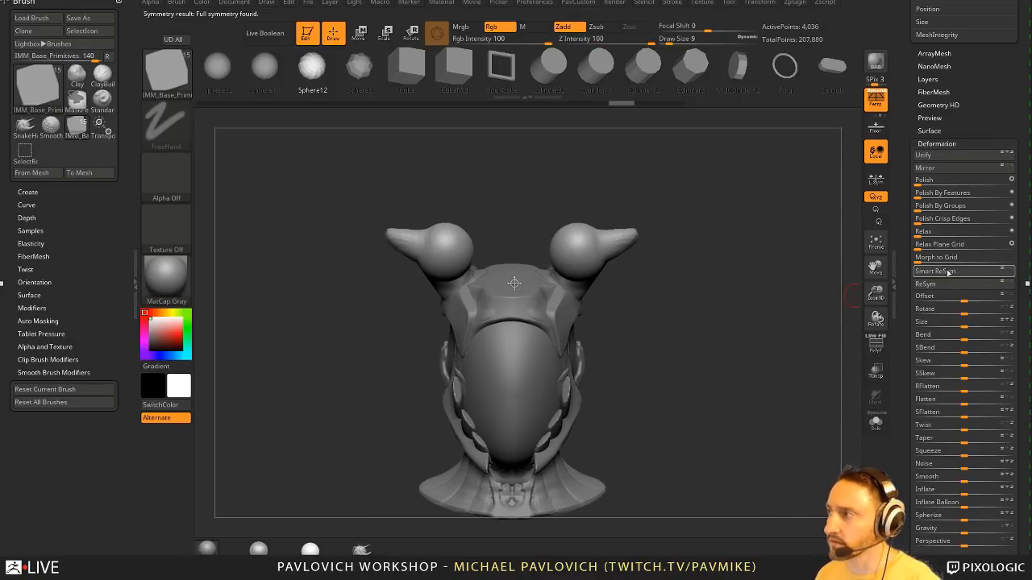
key(f)
- Move the mirrored spiked spheres off the horns down to the sides of the helmet's brow with the gizmo
drag(912, 137, 915, 443)
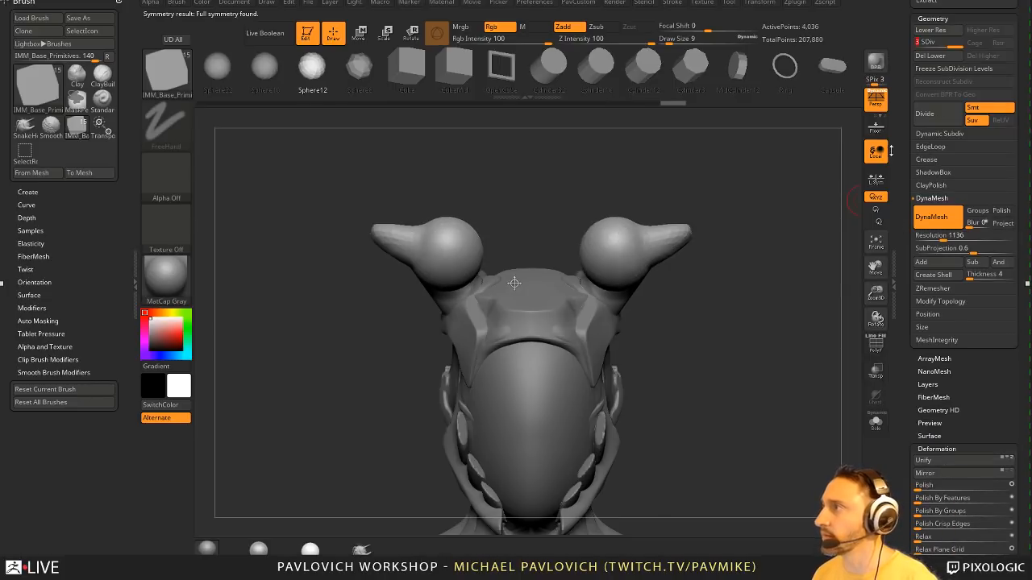
drag(766, 246, 681, 237)
key(w)
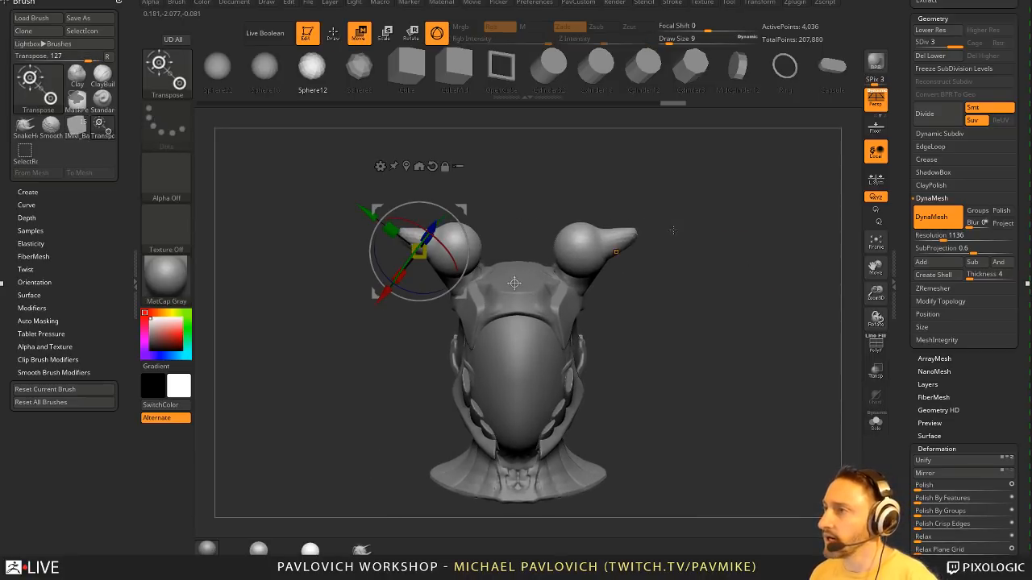
drag(595, 177, 477, 338)
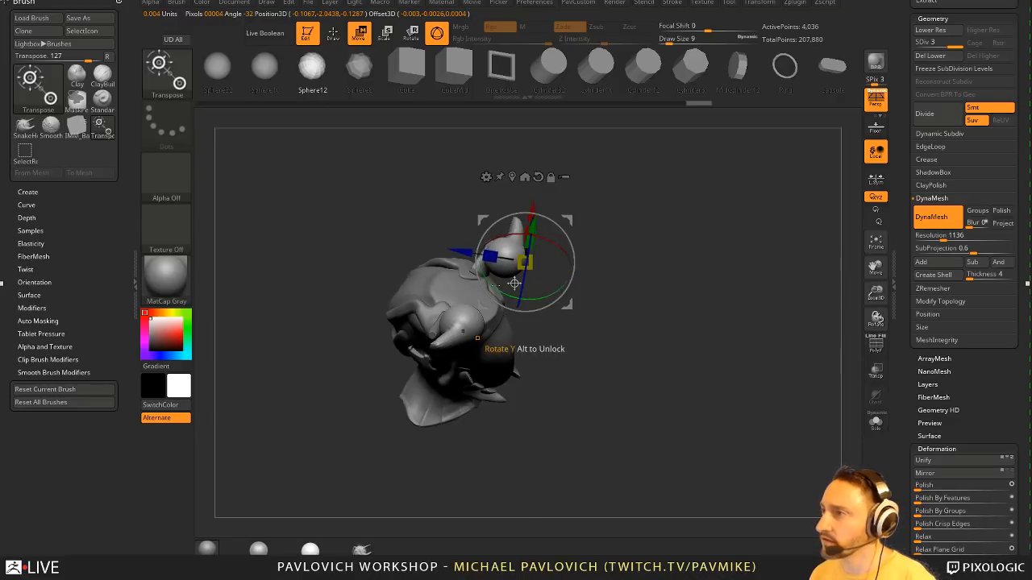
drag(491, 256, 512, 259)
key(q)
mouse_move(616, 282)
mouse_down()
mouse_move(683, 250)
mouse_move(684, 229)
mouse_move(650, 244)
mouse_move(617, 219)
mouse_move(574, 265)
mouse_up()
key(w)
drag(573, 220, 584, 271)
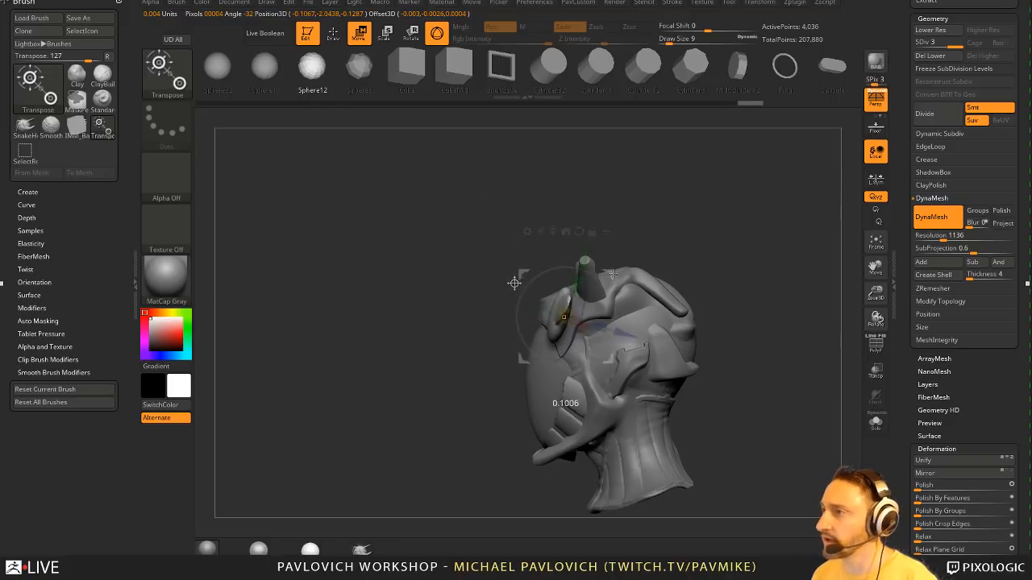
- Turn off perspective and rotate the spiked spheres so their spikes point backward along the sides of the helmet
key(q)
mouse_move(698, 252)
mouse_down()
mouse_move(760, 253)
mouse_move(742, 243)
mouse_up()
key(w)
mouse_move(651, 261)
mouse_down()
mouse_move(654, 317)
mouse_move(600, 319)
mouse_move(604, 274)
mouse_up()
key(p)
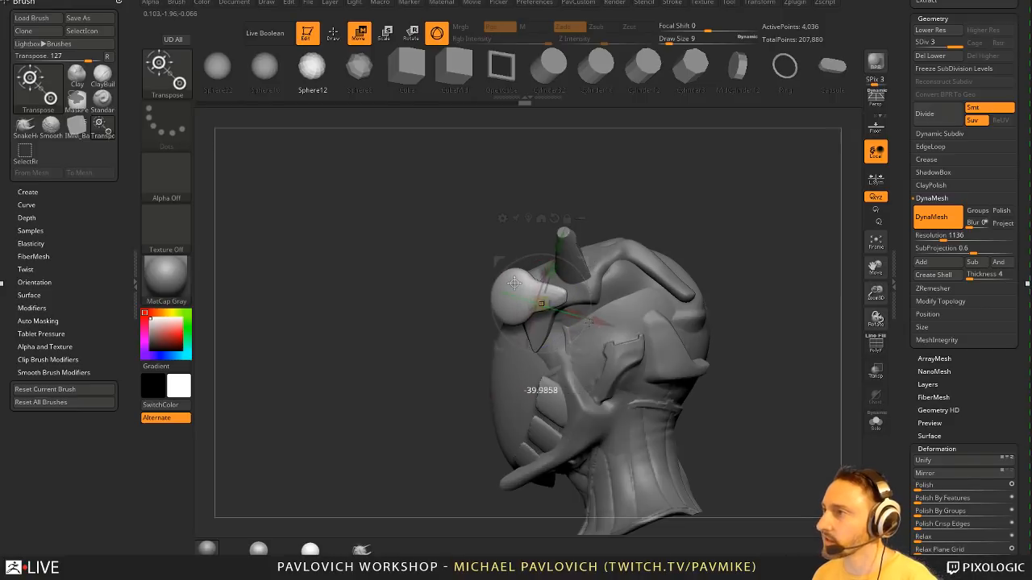
drag(589, 321, 586, 260)
shift+drag(651, 235, 616, 281)
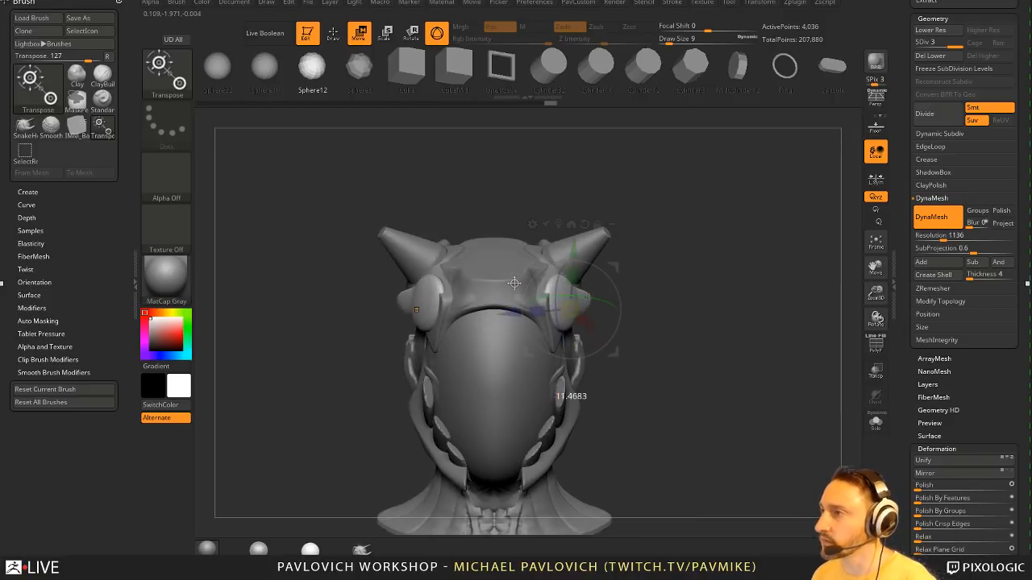
key(q)
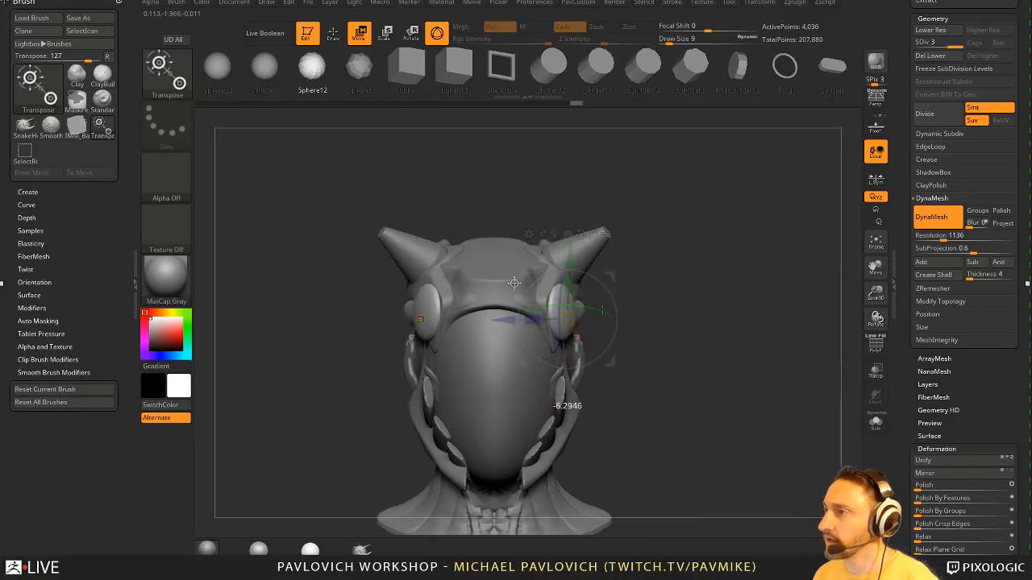
- Switch to the Standard brush at draw size 5 and select the spiked spheres' subtool
drag(721, 270, 583, 355)
alt+click(584, 356)
key(s)
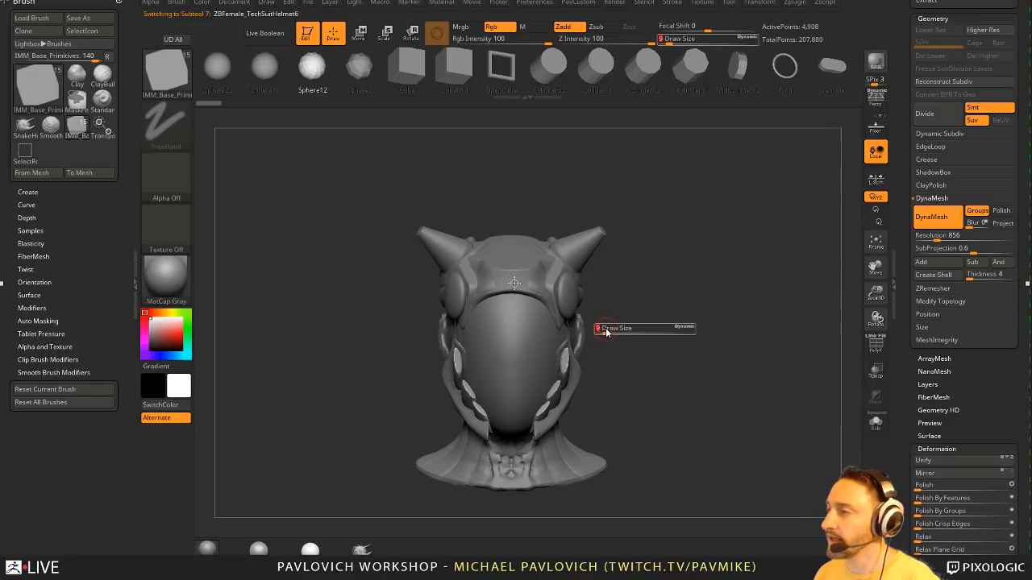
key(b)
key(s)
key(t)
key(s)
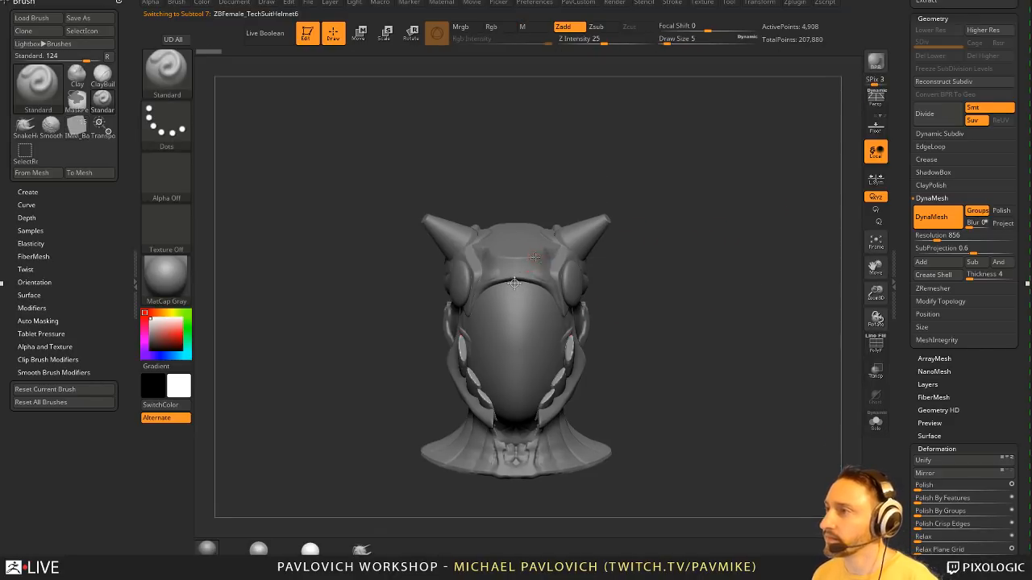
alt+click(536, 263)
drag(685, 255, 712, 276)
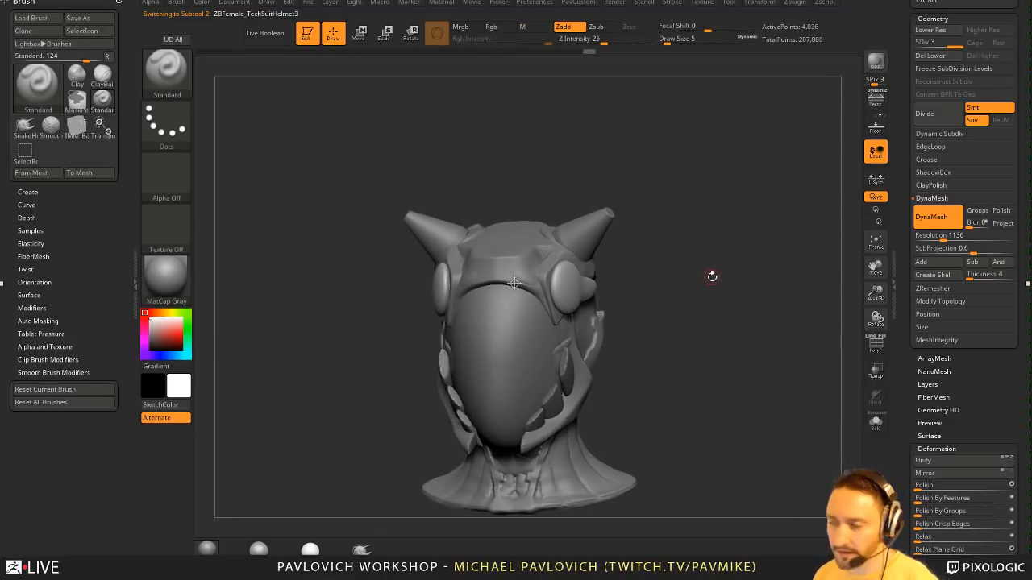
- Insert mirrored Cylinder8 primitives on the spiked spheres and position them with the gizmo so they stick out in front
key(3)
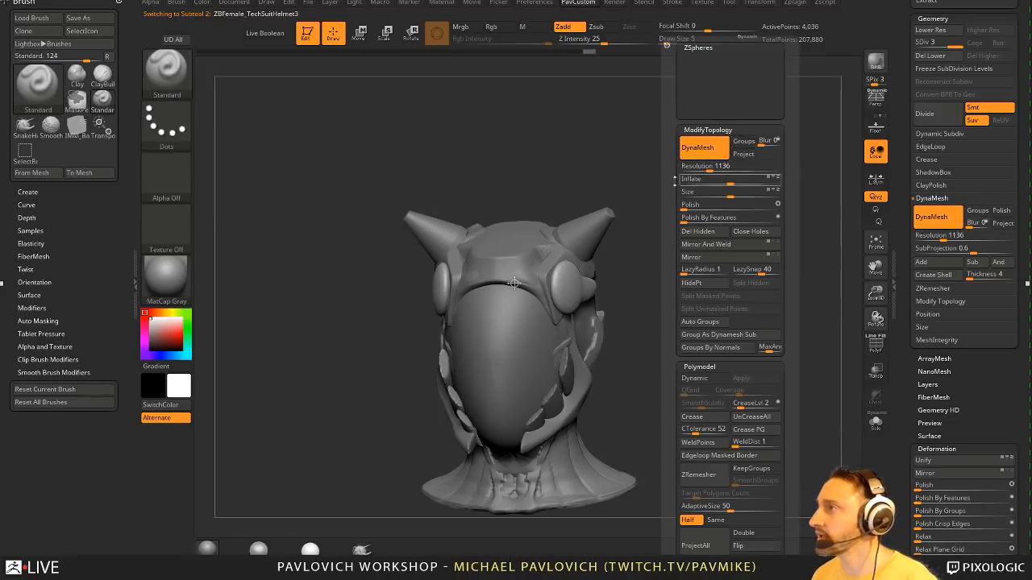
ctrl+drag(729, 201, 678, 241)
key(m)
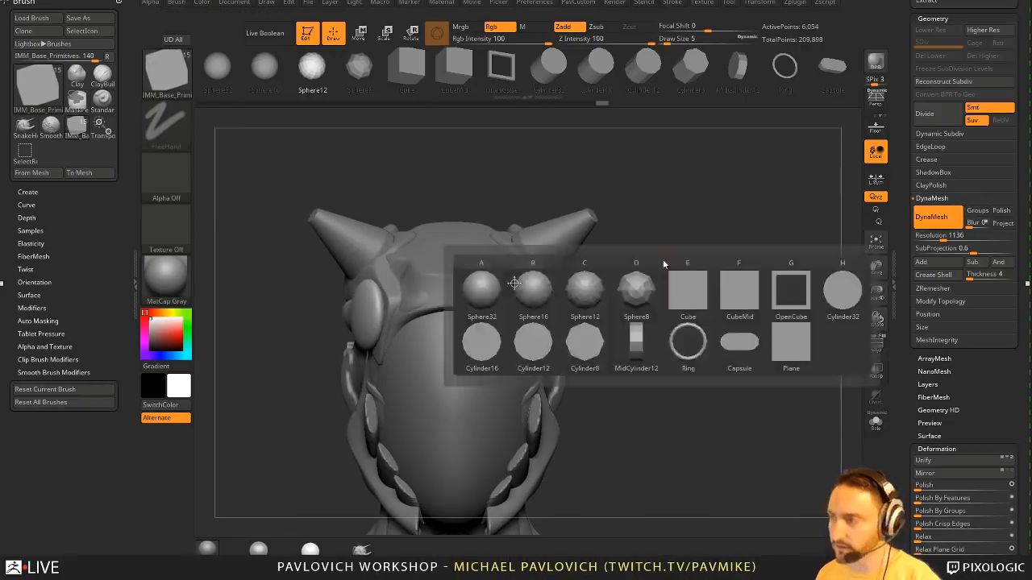
click(576, 345)
drag(536, 309, 551, 312)
key(w)
drag(514, 283, 498, 284)
shift+drag(685, 282, 612, 284)
drag(476, 309, 503, 312)
key(q)
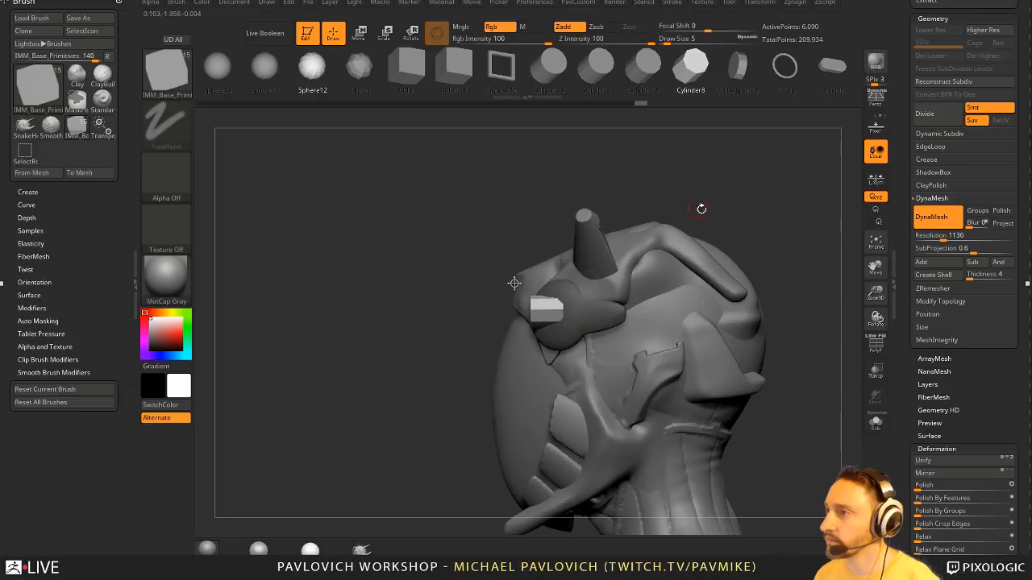
- Split the inserted cylinders off from the spiked spheres into their own subtool
shift+drag(702, 209, 718, 258)
key(2)
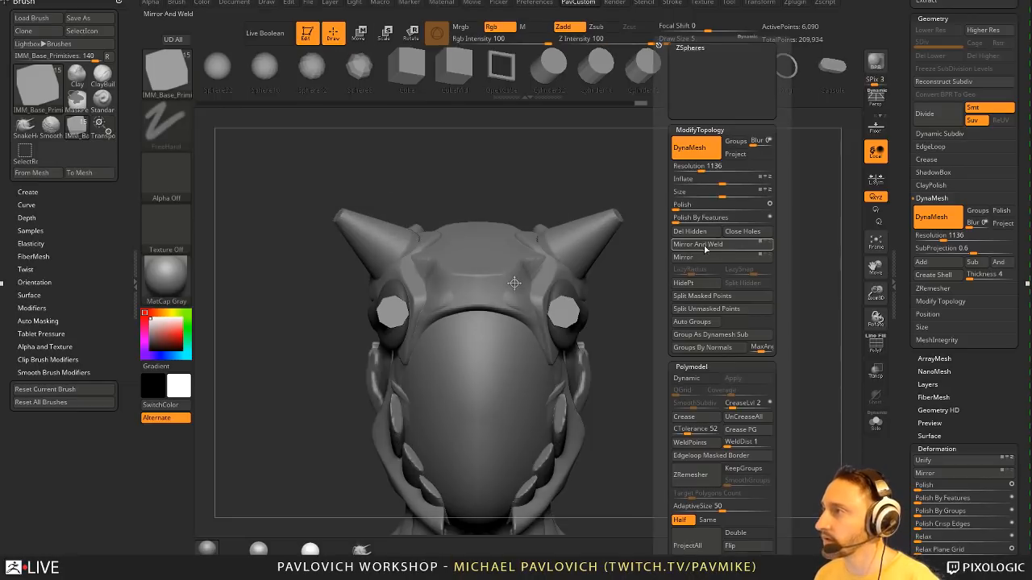
click(702, 295)
- Group the cylinders' polygons by normals and crease their edges for dynamic subdivision
key(2)
click(694, 347)
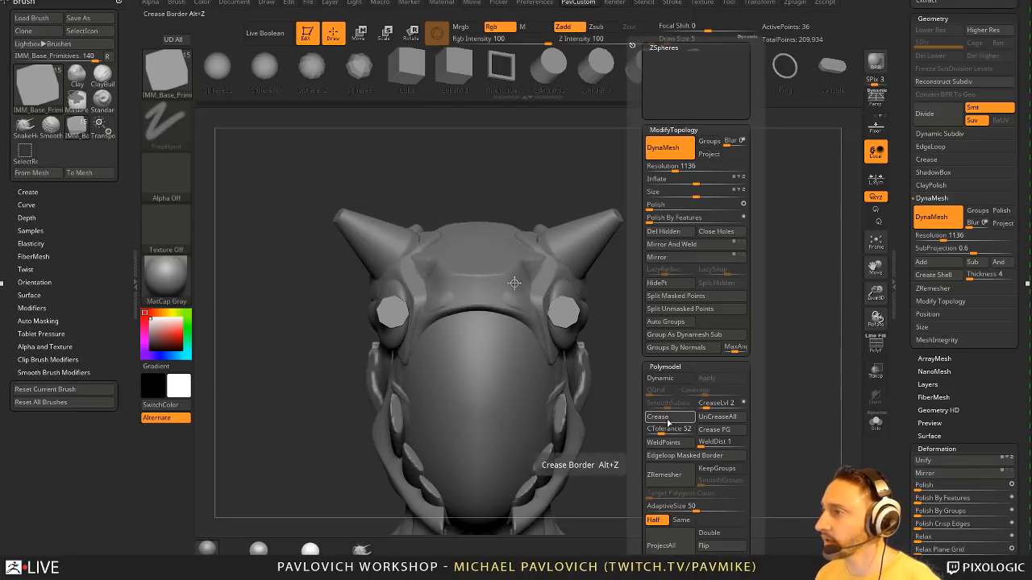
click(672, 416)
drag(669, 334, 613, 284)
- Move the smoothed cylinders outward across the front of the spheres with the gizmo
key(w)
shift+right_drag(625, 278, 670, 282)
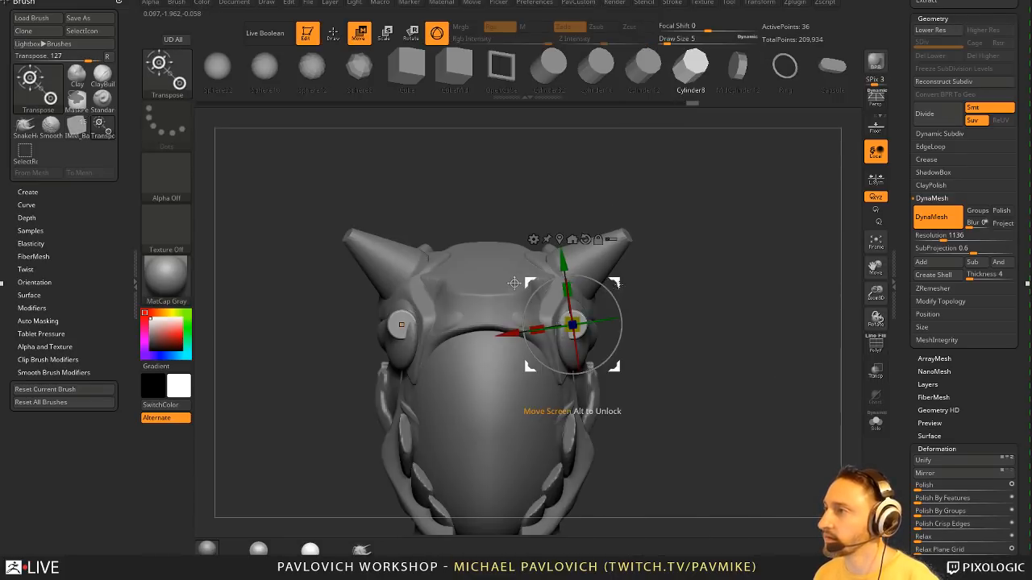
drag(615, 284, 621, 288)
key(grave)
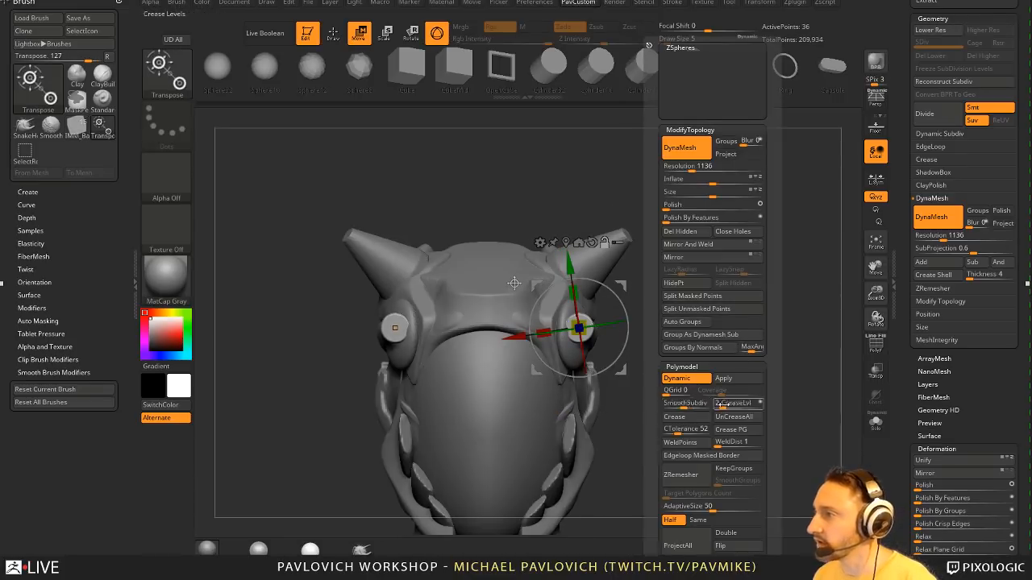
alt+right_drag(489, 411, 487, 439)
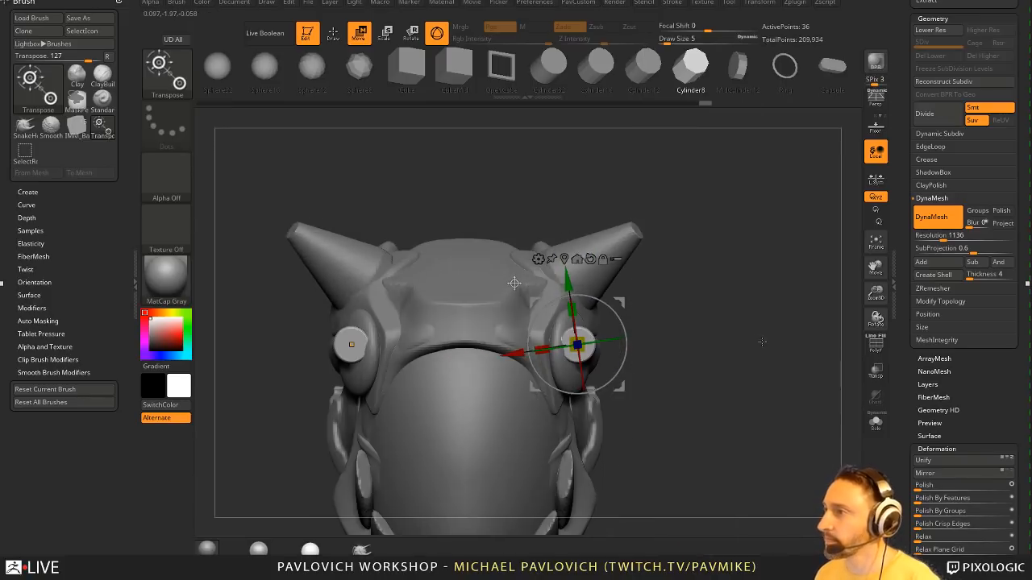
mouse_move(619, 300)
mouse_down()
mouse_move(675, 321)
mouse_move(664, 310)
mouse_up()
- Return to the Standard brush after briefly choosing ZModeler, and reselect the cylinders' subtool
key(q)
key(b)
key(z)
key(m)
key(b)
key(s)
key(t)
alt+click(577, 308)
alt+drag(679, 268, 676, 334)
mouse_move(773, 314)
mouse_down()
mouse_move(701, 314)
mouse_move(801, 315)
mouse_move(758, 299)
mouse_move(684, 309)
mouse_move(753, 318)
mouse_up()
mouse_move(774, 228)
alt+mouse_down()
mouse_move(731, 258)
mouse_move(777, 230)
alt+mouse_up()
alt+click(540, 332)
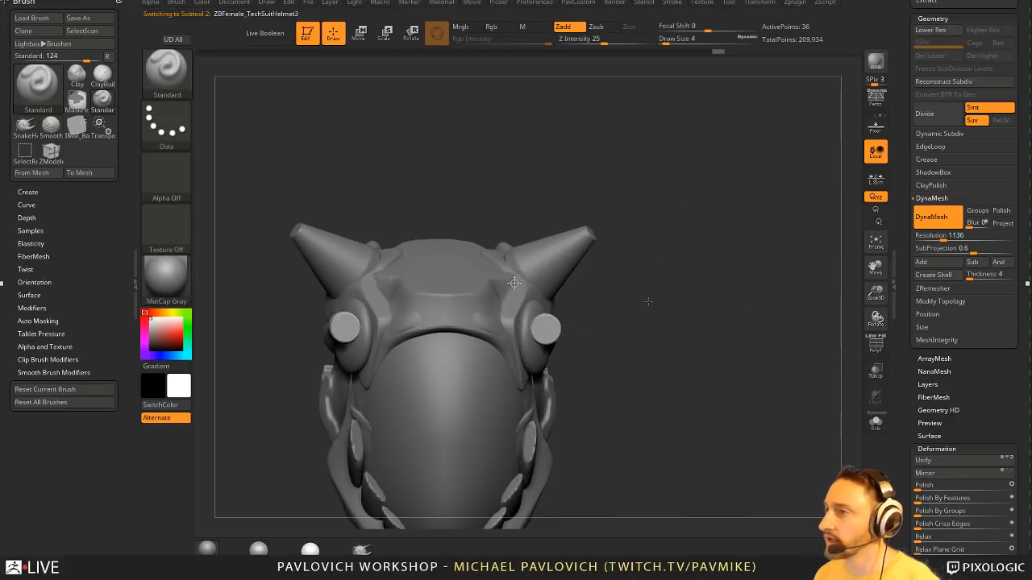
- Shift the cylinders slightly farther outward on the spheres and inspect their placement from the side and front
key(w)
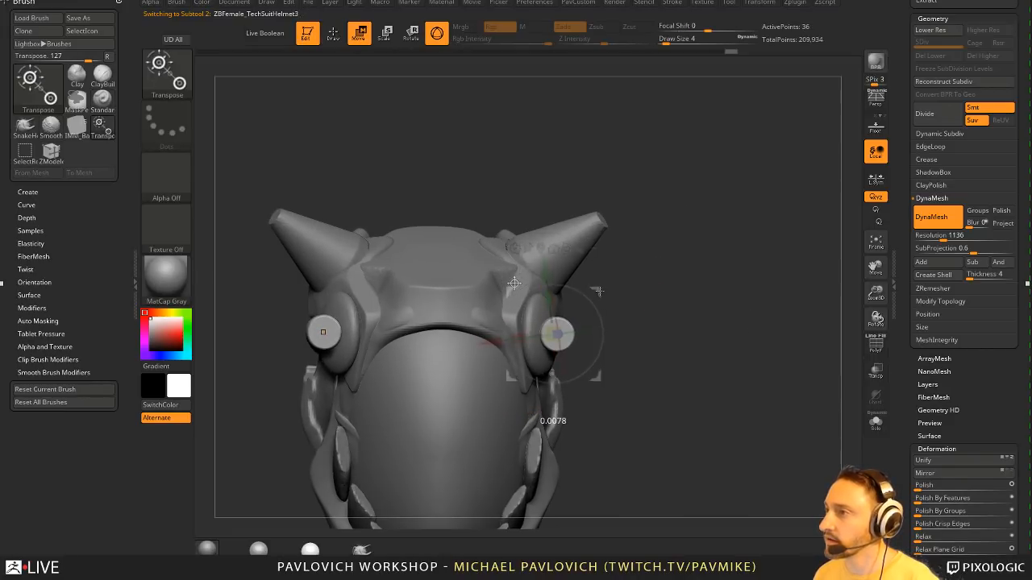
key(q)
drag(744, 299, 683, 316)
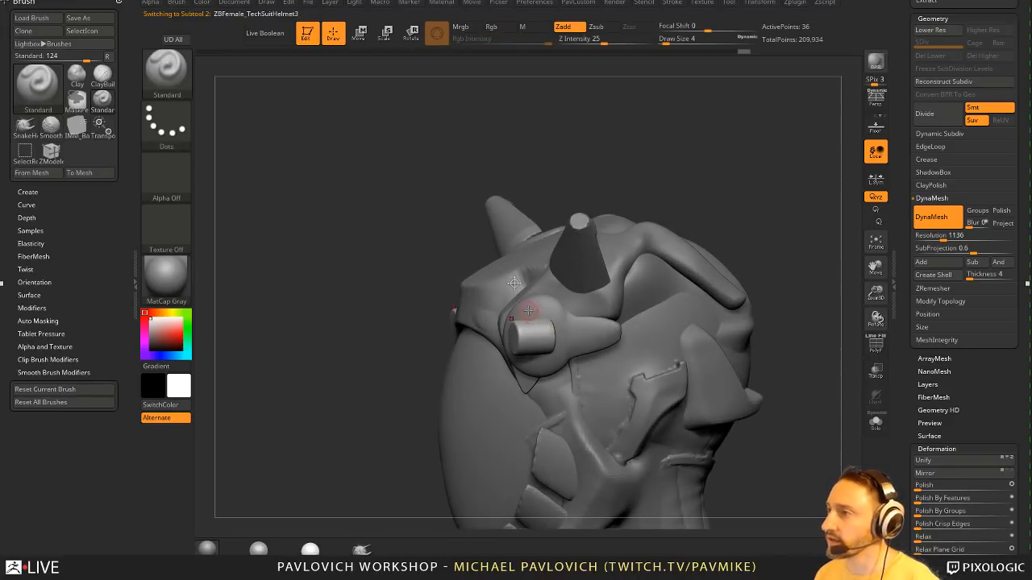
drag(411, 391, 642, 324)
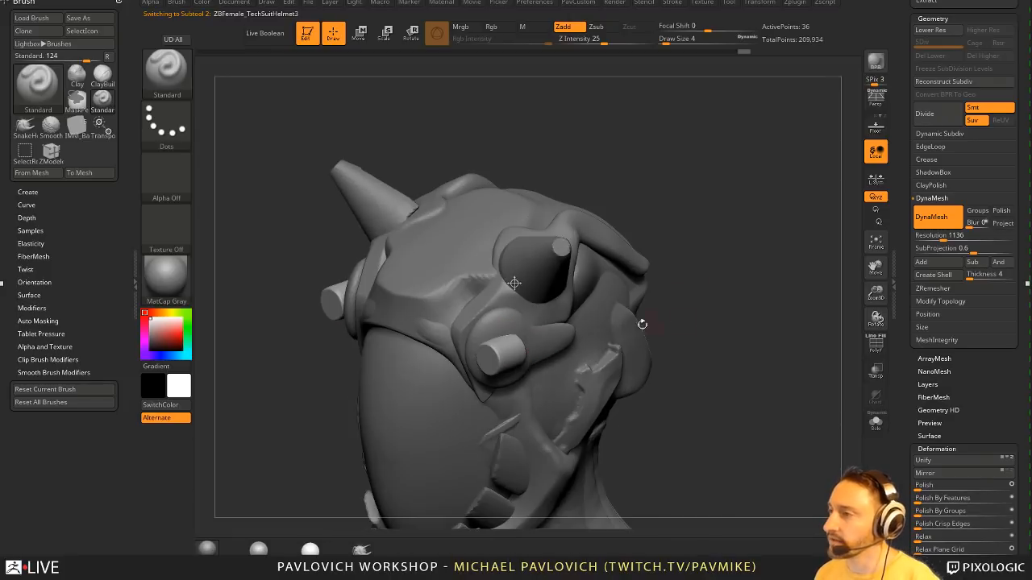
- Duplicate the small cylinder subtool that sticks out of the oval side rings on the helmet
alt+click(508, 333)
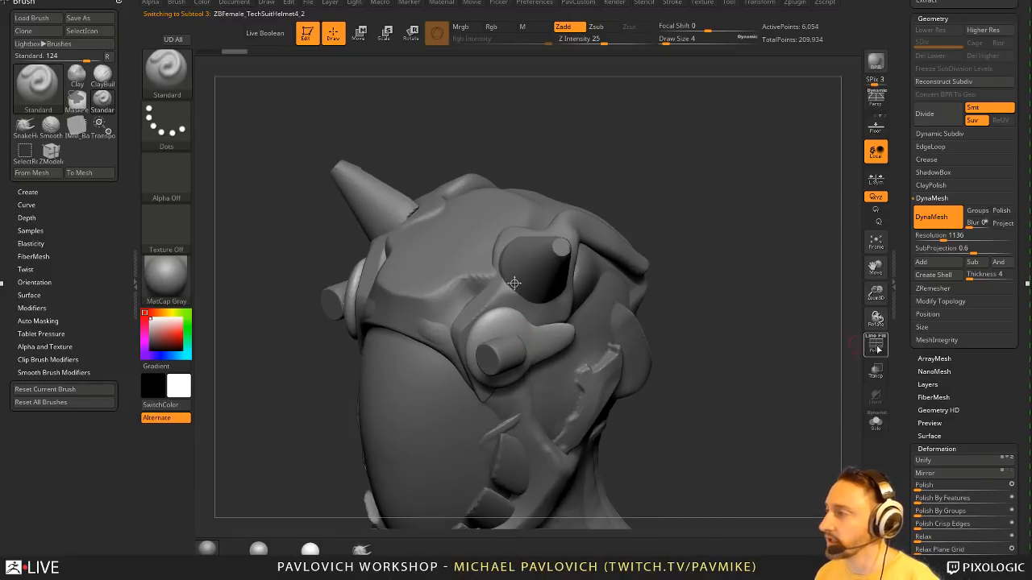
alt+click(517, 347)
drag(901, 337, 886, 427)
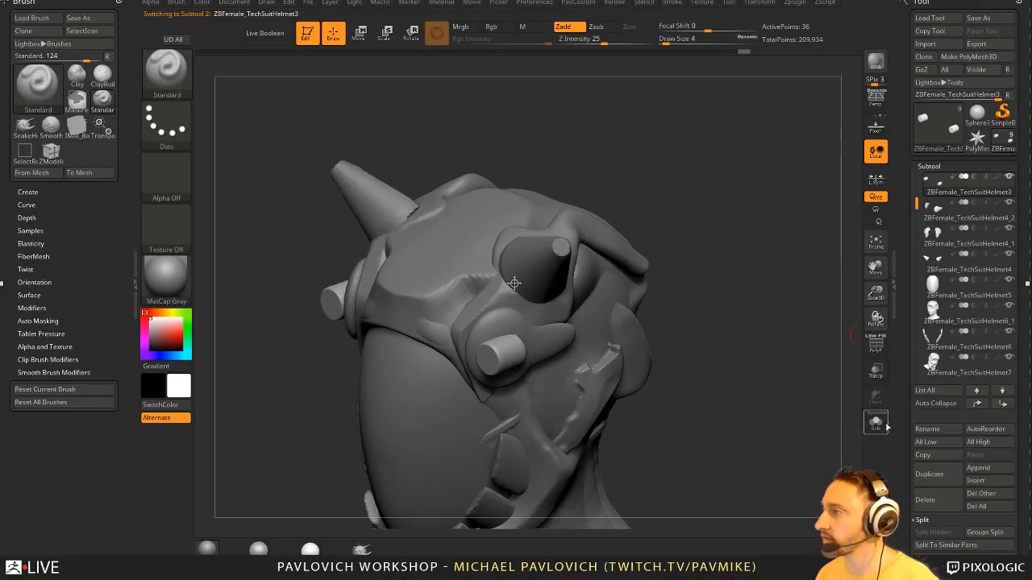
click(932, 479)
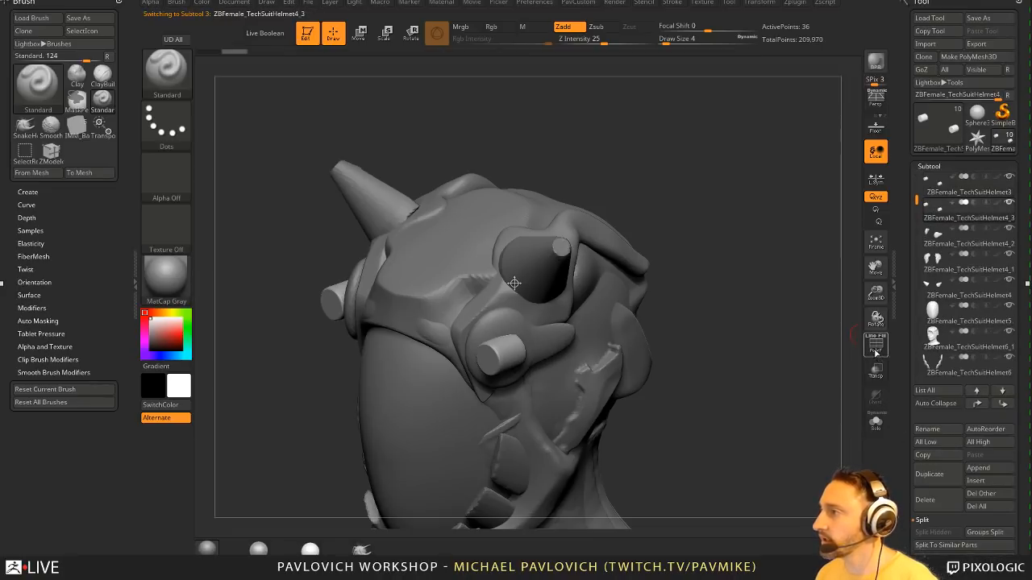
- Isolate the duplicated cylinders with polyframe on and subdivision preview off, and delete their inner end caps
click(877, 422)
click(876, 347)
mouse_move(753, 330)
alt+mouse_down()
mouse_move(750, 384)
mouse_move(744, 315)
alt+mouse_up()
key(shift+d)
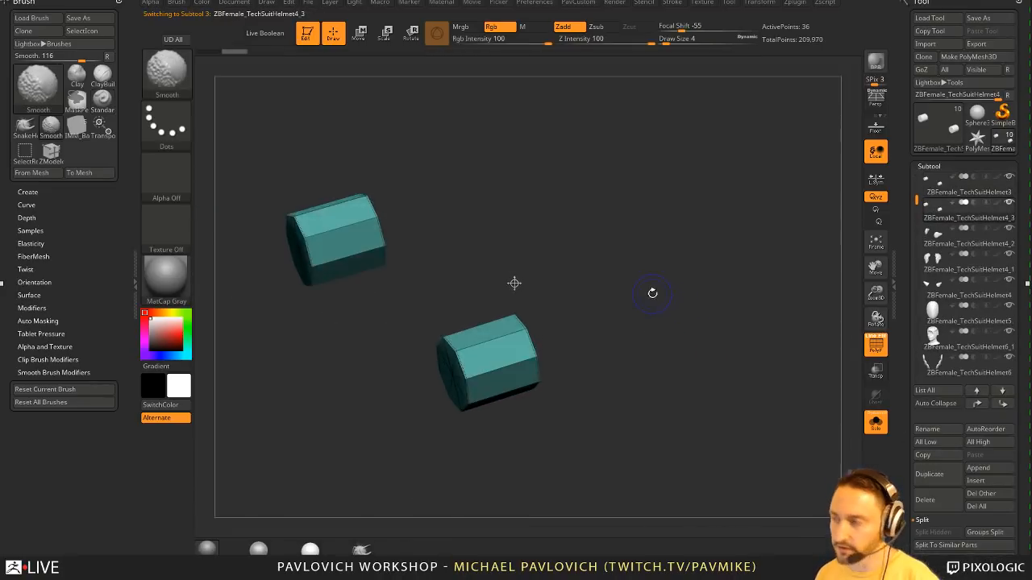
drag(652, 293, 666, 366)
ctrl+shift+drag(611, 255, 507, 457)
ctrl+shift+drag(753, 372, 742, 348)
key(2)
click(713, 231)
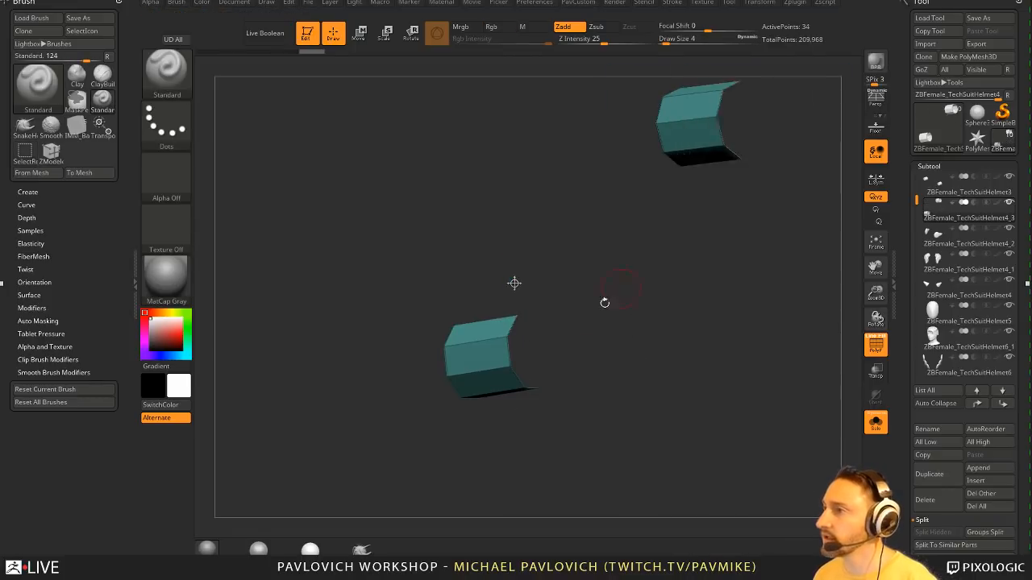
- Close the open cylinder ends into rounded domes with the ZModeler edge action Close set to Convex Hole
key(b)
key(z)
key(m)
key(space)
click(394, 300)
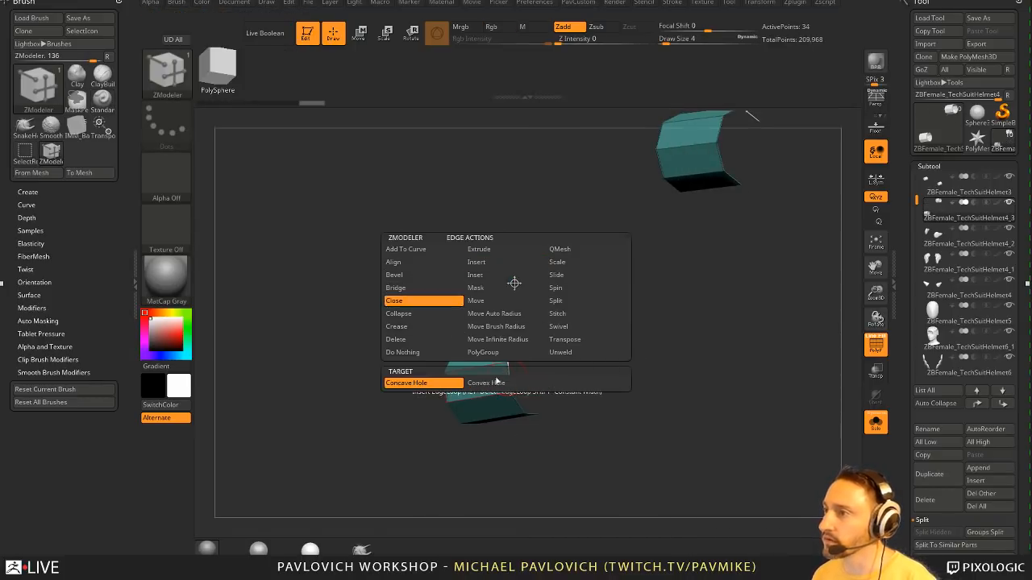
click(551, 371)
drag(552, 372, 617, 352)
drag(624, 356, 728, 377)
- Assign polygroups to the domed cylinders with Groups By Normals and apply Mirror And Weld
key(ctrl+w)
key(2)
click(717, 348)
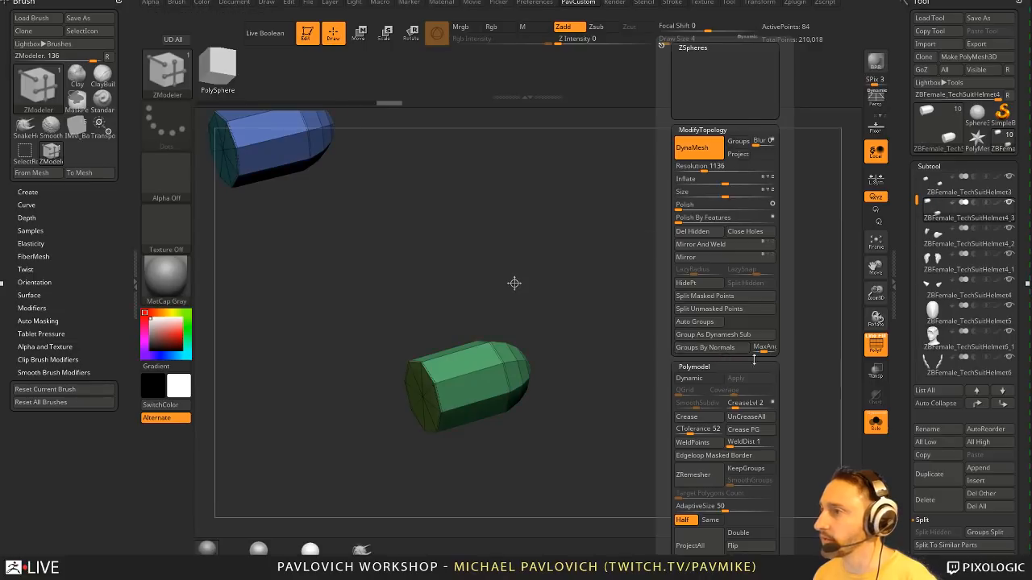
key(2)
click(797, 248)
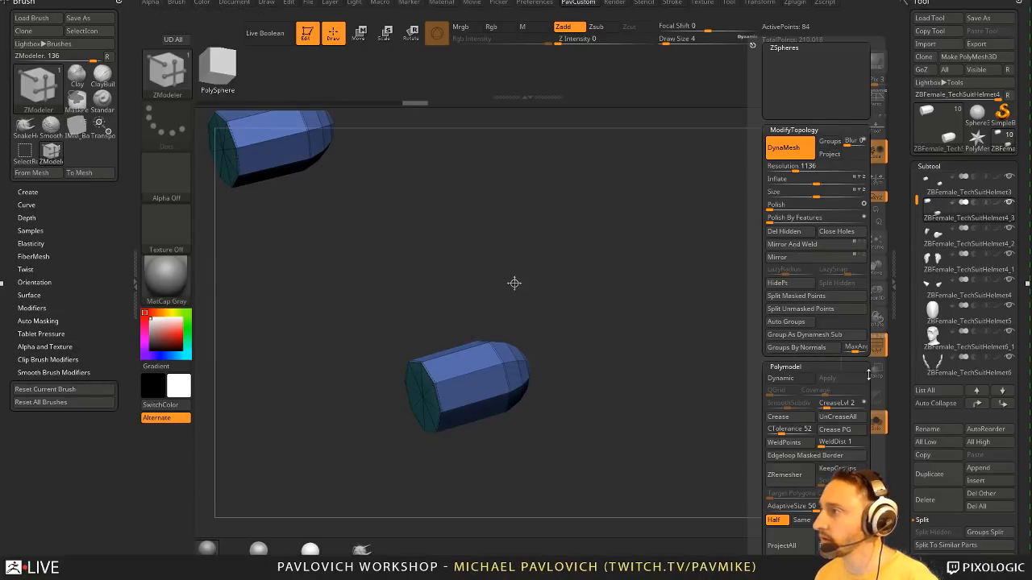
- Bring back the whole helmet and push the domed cylinders' flat front caps inward using QMesh with the Polygroup All target
click(877, 424)
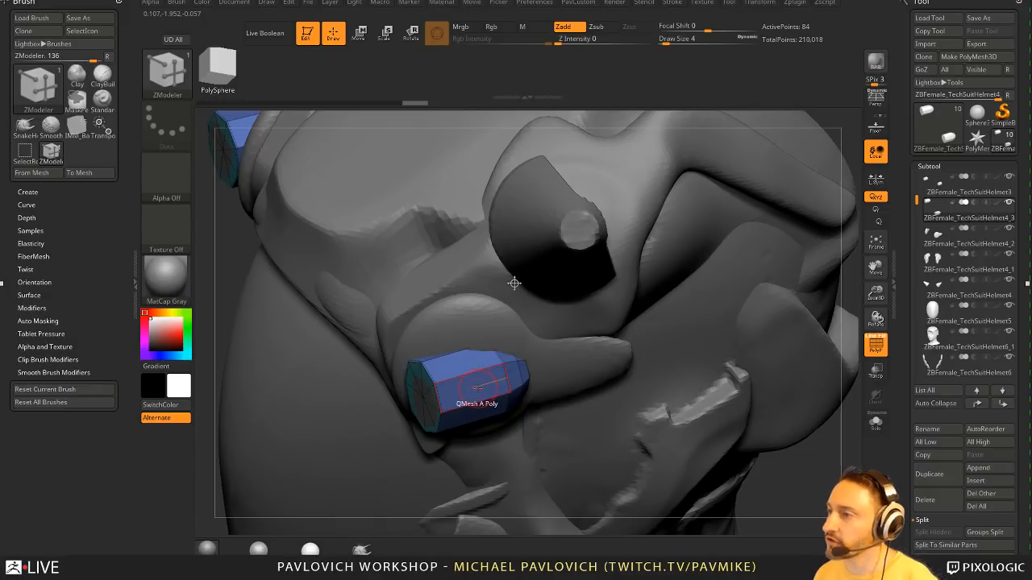
key(space)
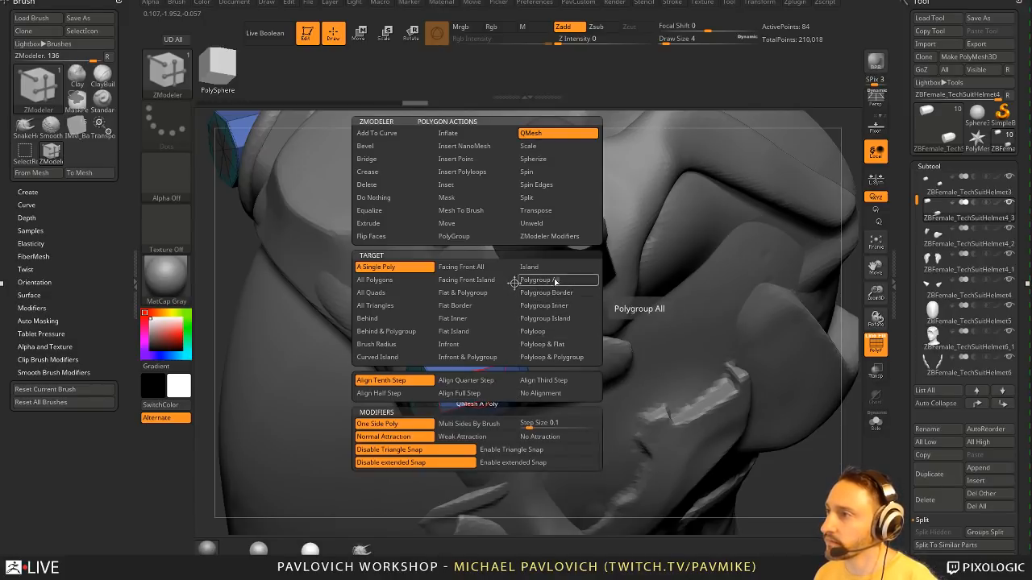
click(554, 281)
drag(433, 397, 471, 390)
shift+click(491, 388)
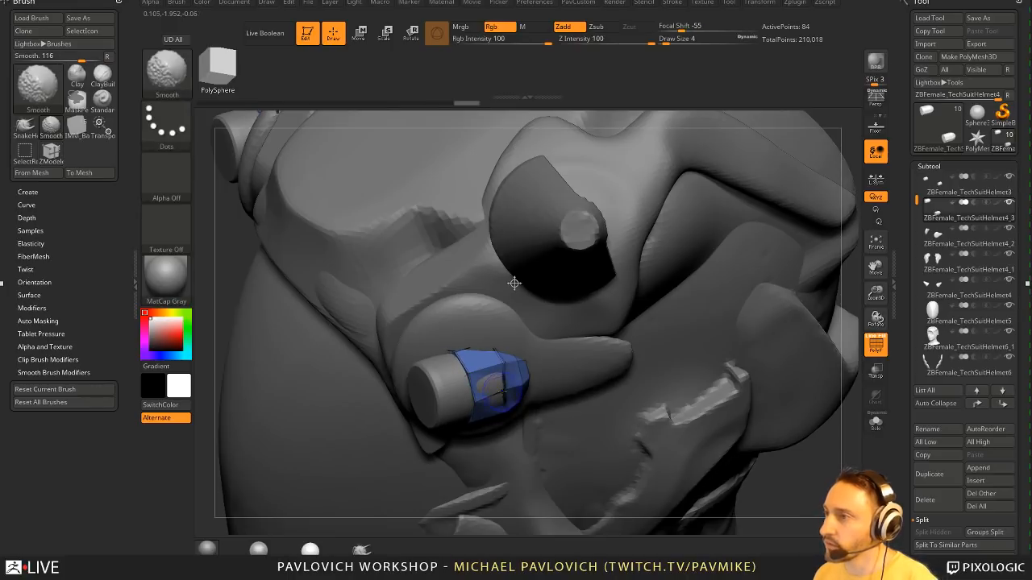
key(ctrl+z)
- Activate Dynamic Subdiv on the shortened domed cylinders, choosing Always YES
key(d)
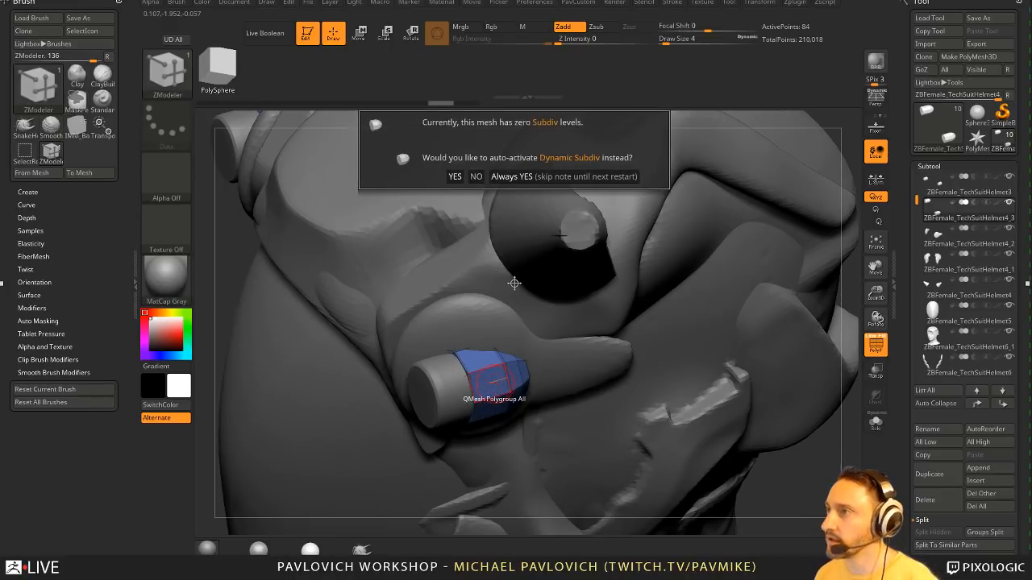
click(564, 177)
drag(846, 407, 798, 351)
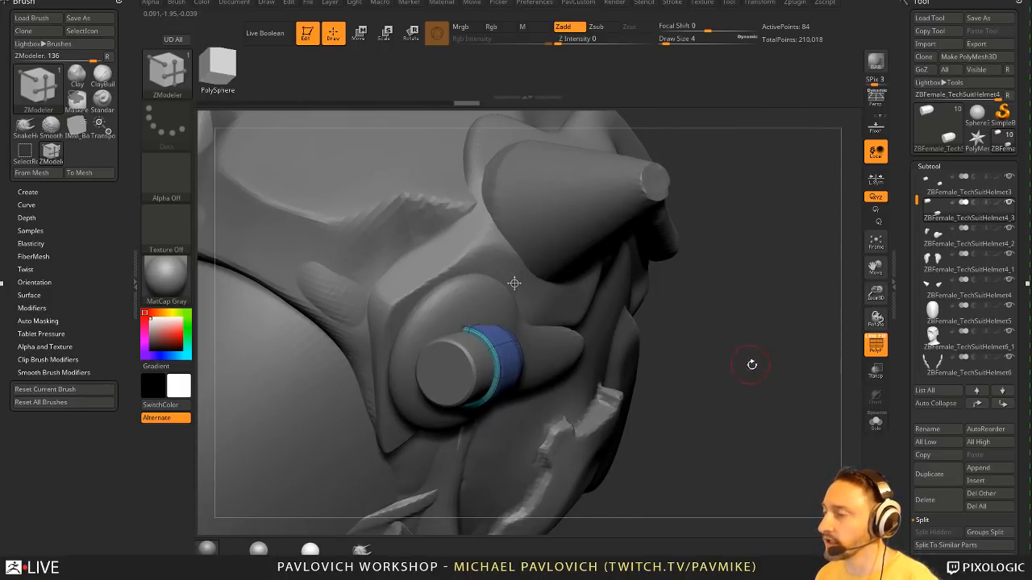
mouse_move(753, 362)
mouse_down()
mouse_move(788, 337)
mouse_move(710, 333)
mouse_move(738, 325)
mouse_up()
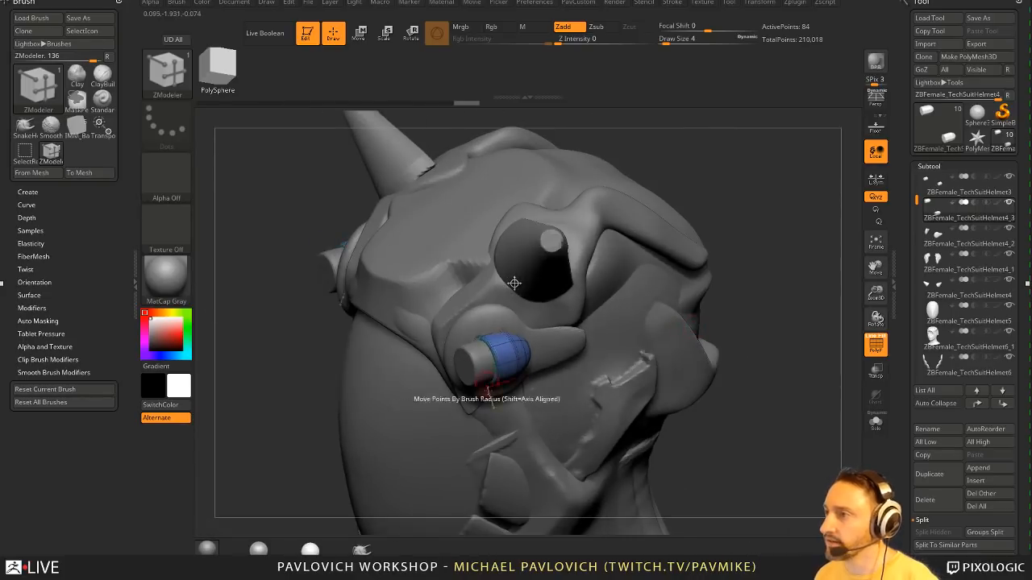
mouse_move(661, 335)
mouse_down()
mouse_move(782, 299)
mouse_move(709, 318)
mouse_up()
- With the Standard brush active, select the oval side rings and remesh them at a higher DynaMesh resolution
key(b)
key(s)
key(t)
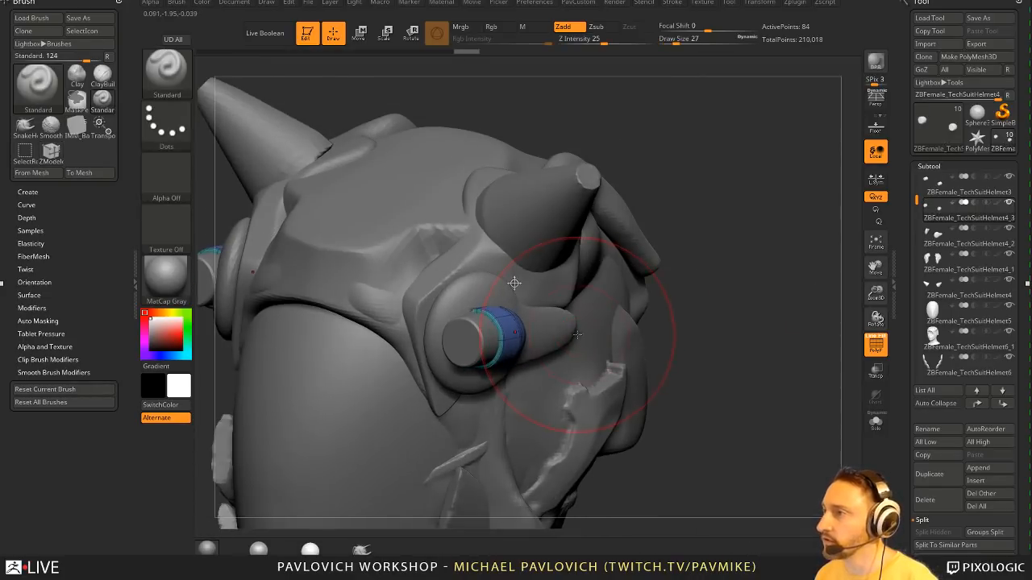
alt+click(572, 326)
key(2)
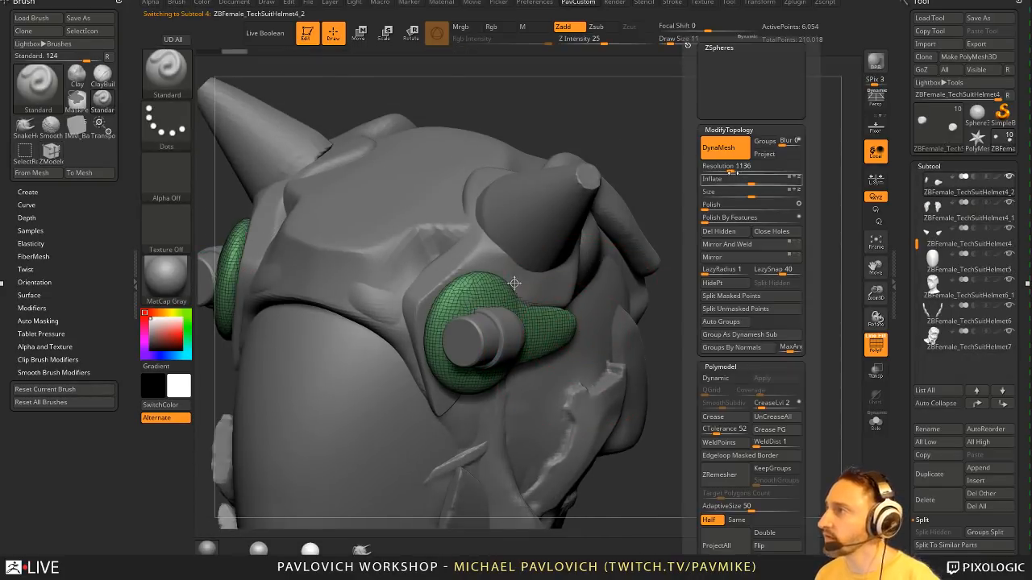
click(730, 168)
ctrl+drag(732, 236, 757, 284)
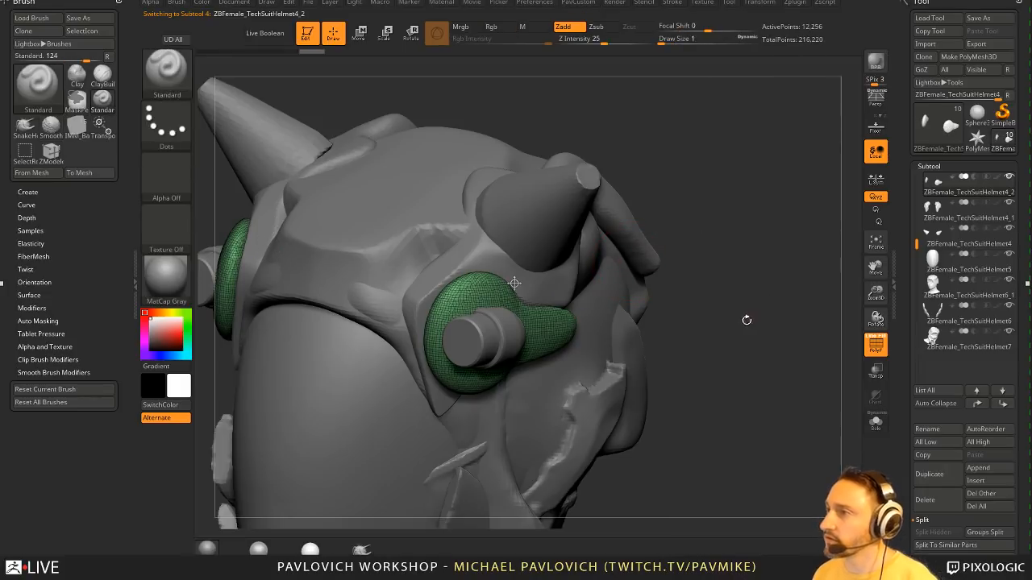
drag(746, 320, 742, 297)
- Raise the oval rings' DynaMesh resolution further and remesh them again
key(2)
click(748, 167)
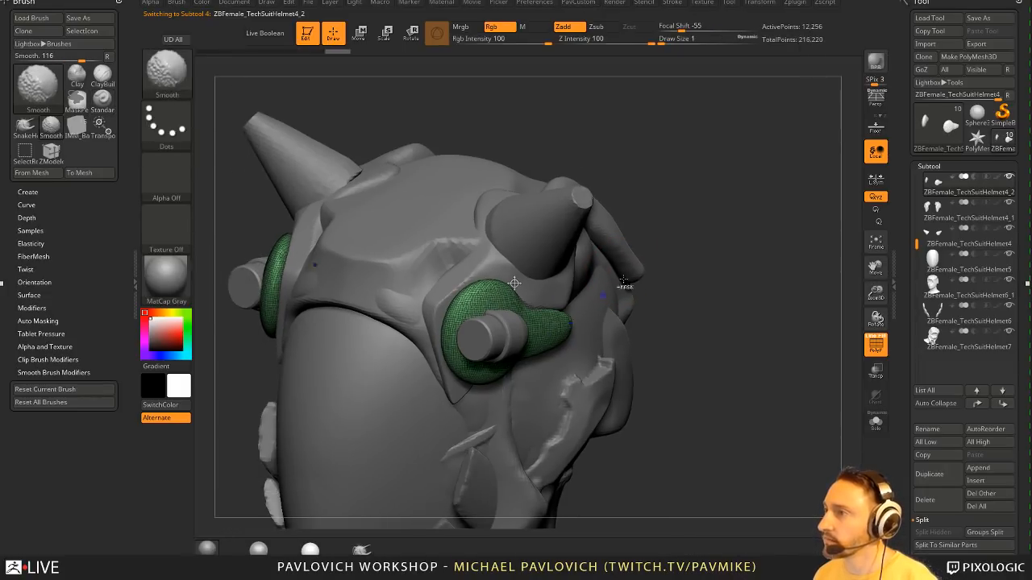
mouse_move(703, 247)
ctrl+mouse_down()
mouse_move(732, 269)
mouse_move(761, 321)
mouse_move(616, 327)
ctrl+mouse_up()
key(s)
click(724, 317)
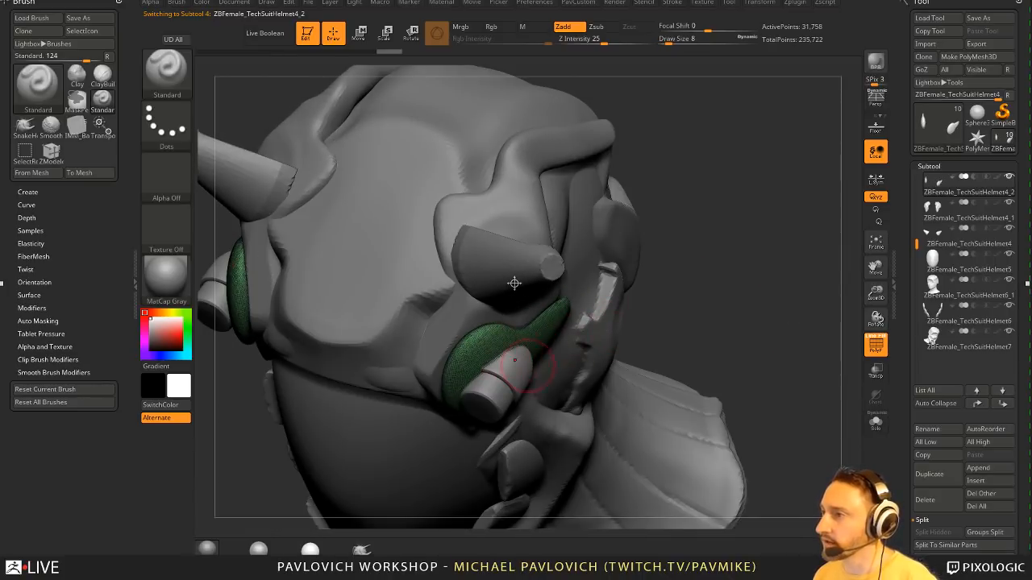
- Select the original small protruding cylinders and duplicate them a second time
drag(681, 357, 569, 307)
alt+click(520, 365)
drag(736, 312, 663, 299)
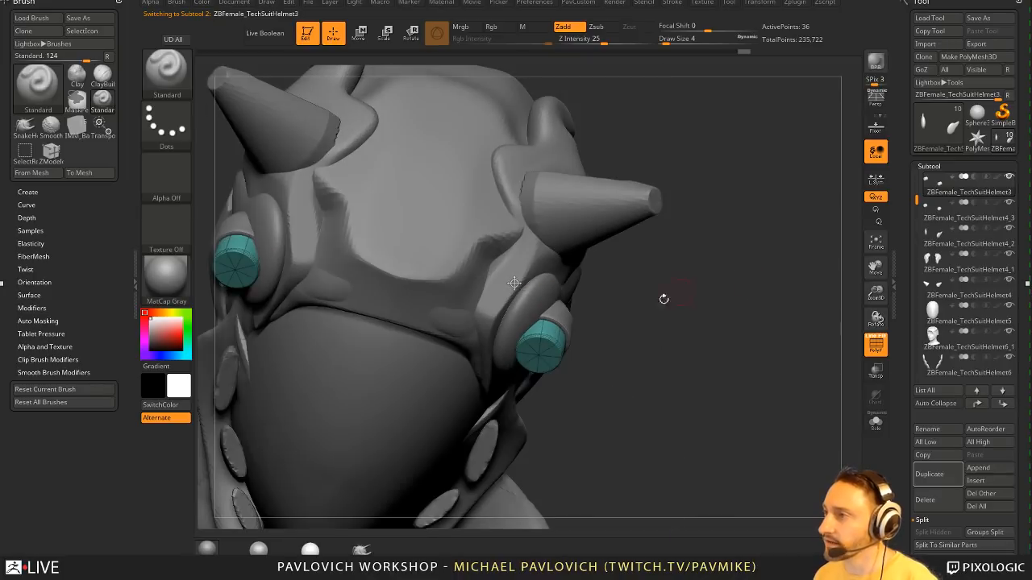
drag(617, 326, 708, 266)
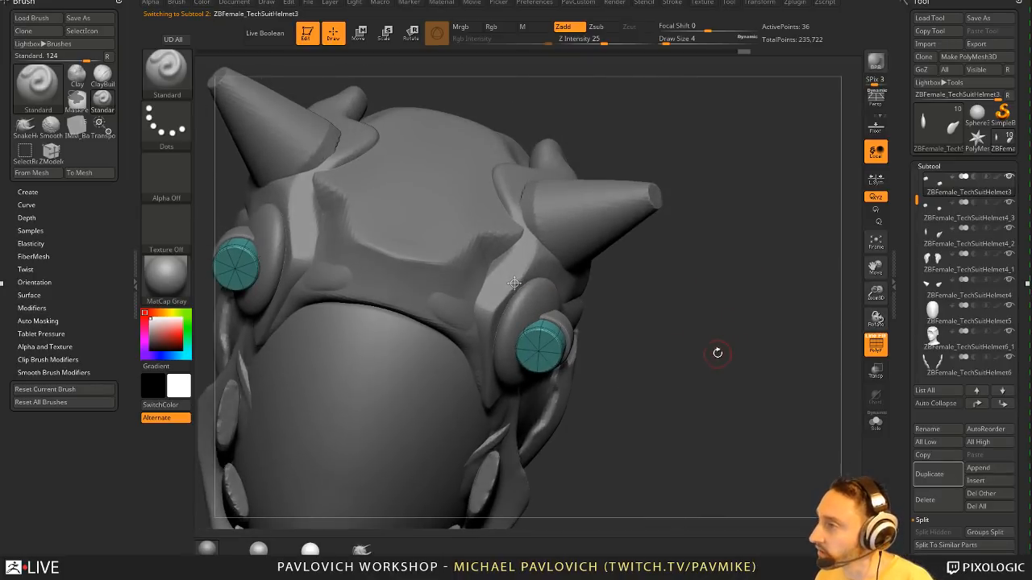
click(928, 475)
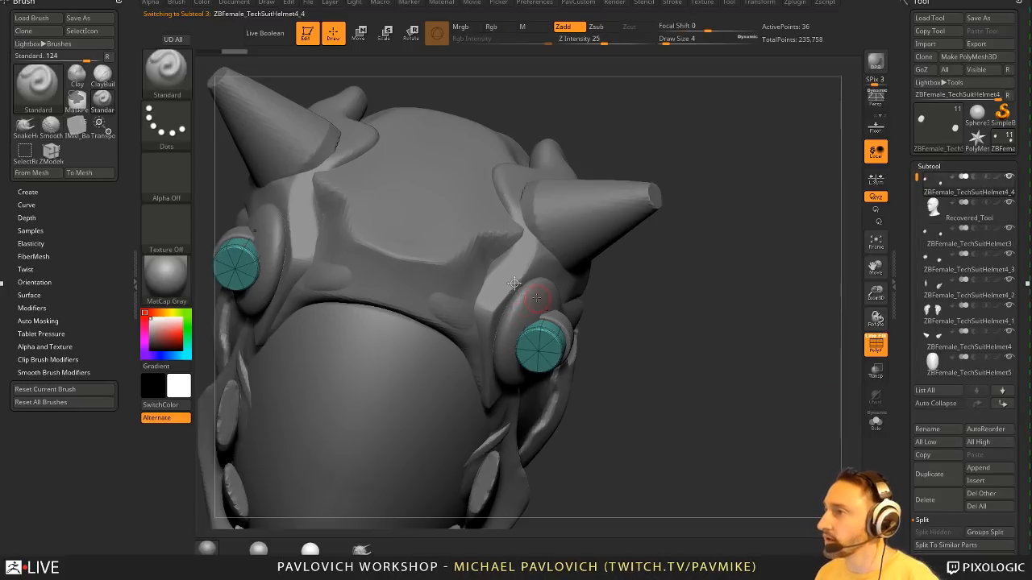
- Move the oval side ring subtool to the start of the subtool list
alt+click(556, 298)
shift+click(978, 405)
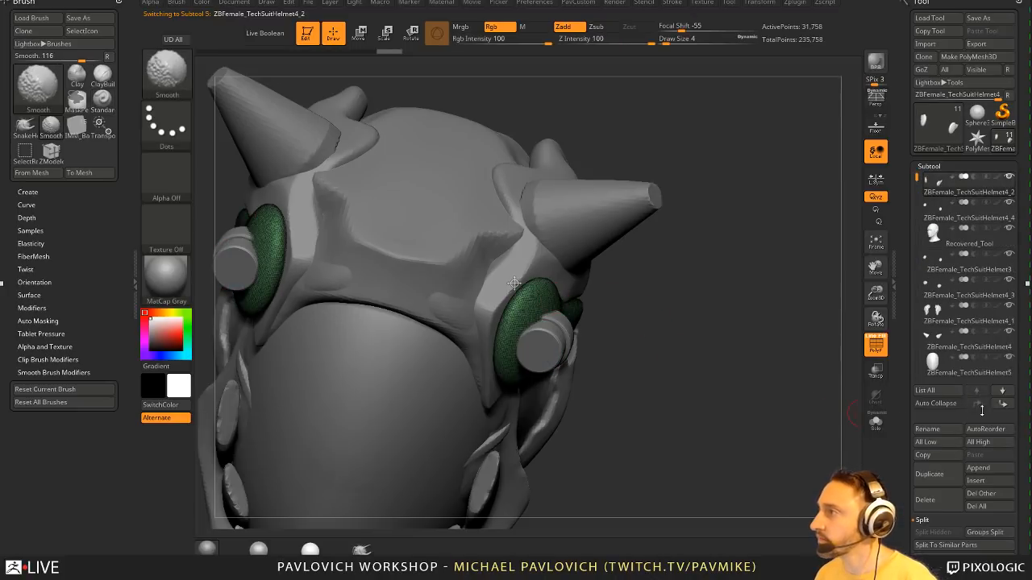
drag(717, 316, 600, 351)
- Move the domed sleeve subtool directly above the oval ring subtool in the subtool list
alt+click(553, 348)
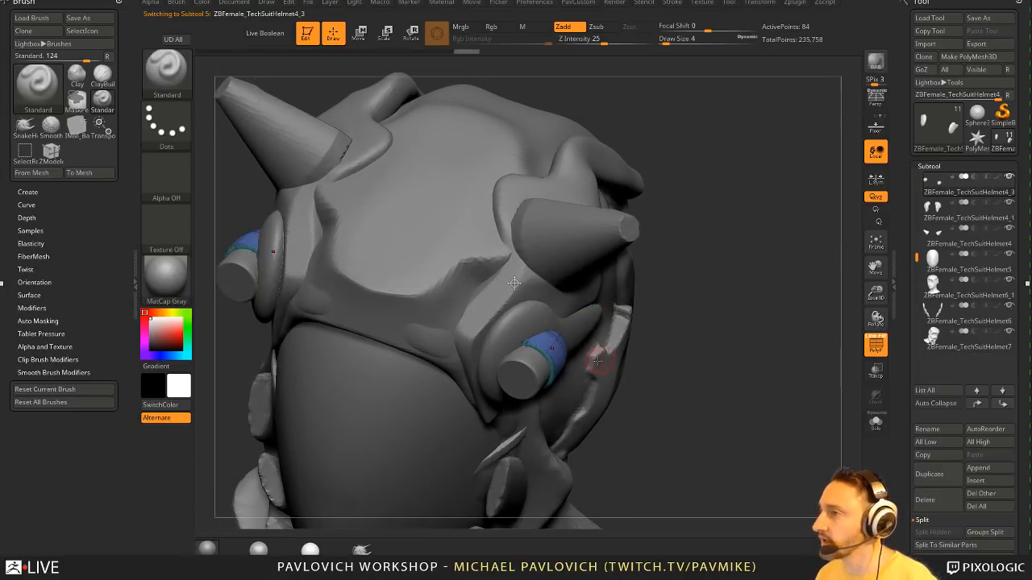
alt+click(586, 332)
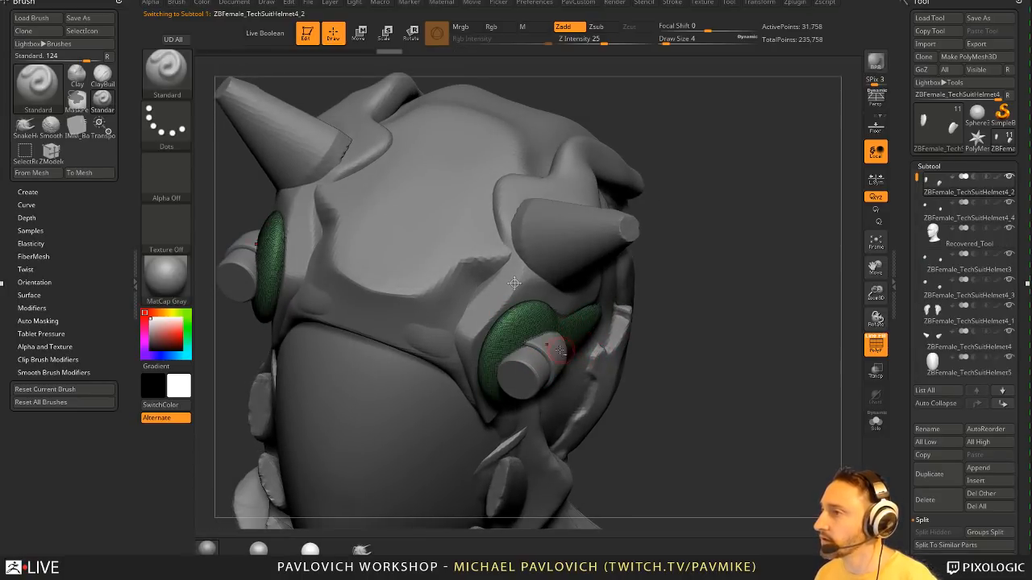
alt+click(560, 350)
shift+click(979, 404)
- Apply the domed sleeves' subdivision and merge them down into the oval ring subtool
drag(760, 368, 754, 364)
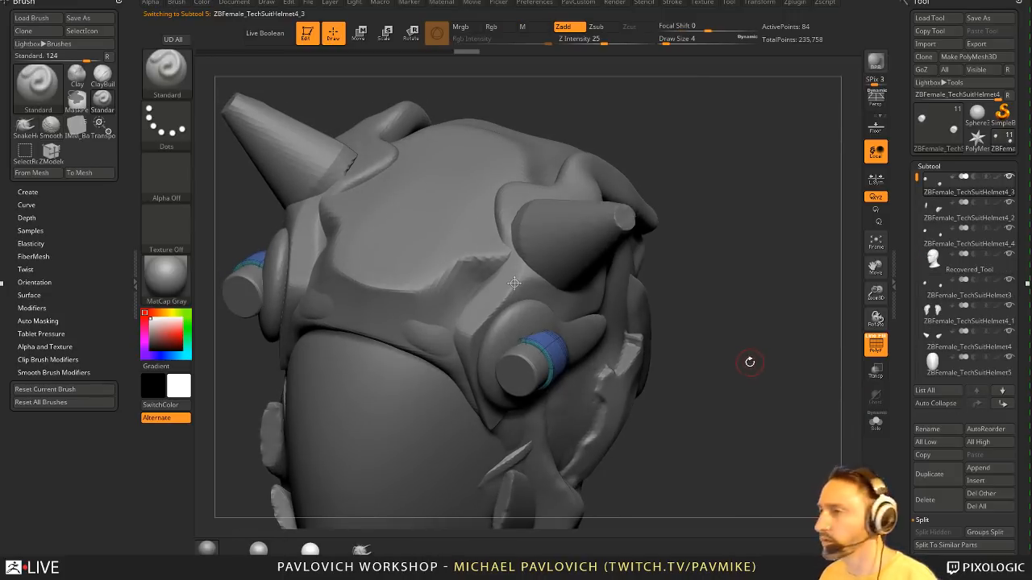
drag(755, 337, 759, 375)
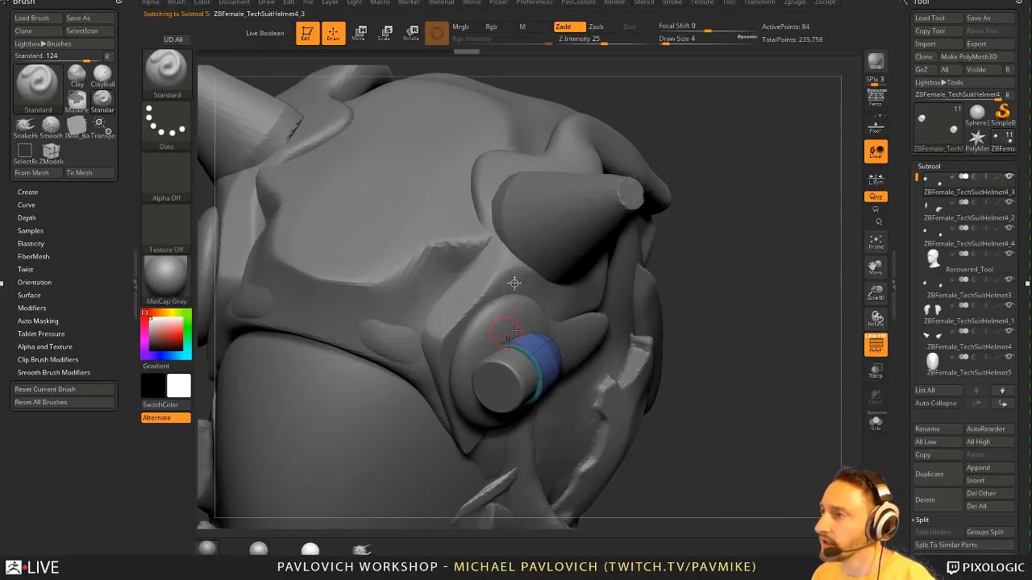
key(shift+t)
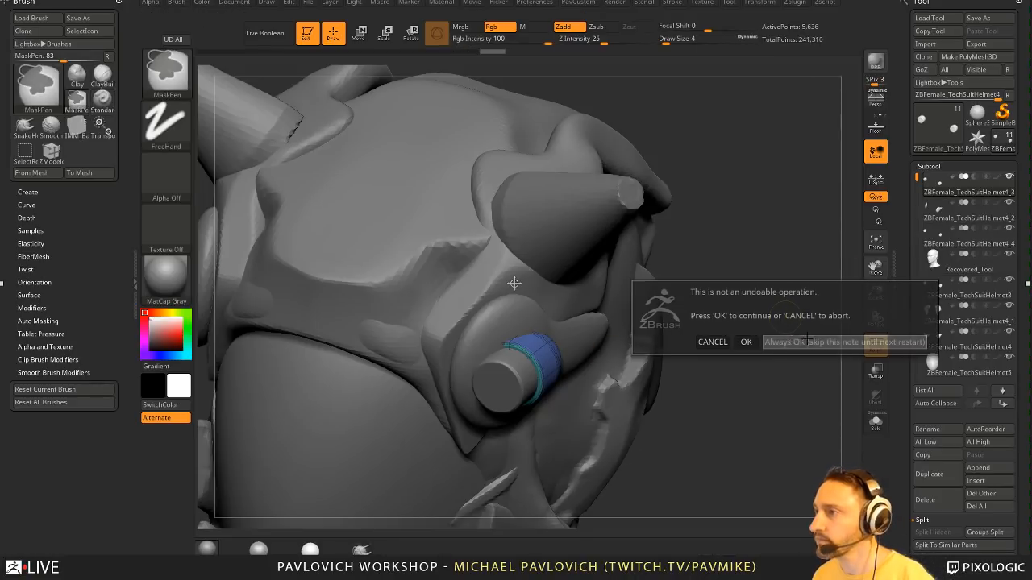
click(746, 339)
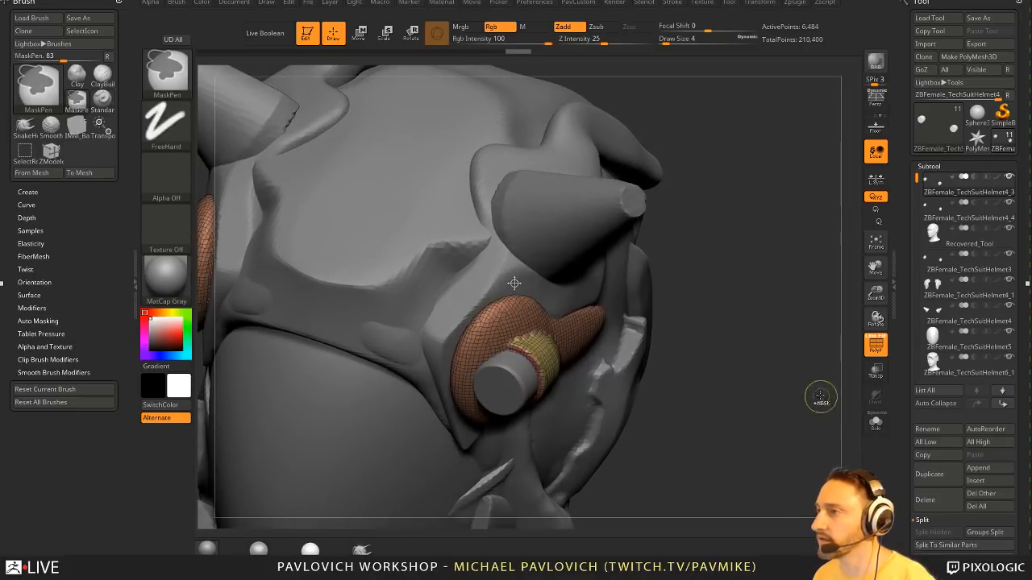
- Undo the coarse remesh, remesh the merged rings and sleeves at a higher DynaMesh resolution, and hide the polyframe
key(ctrl+z)
key(2)
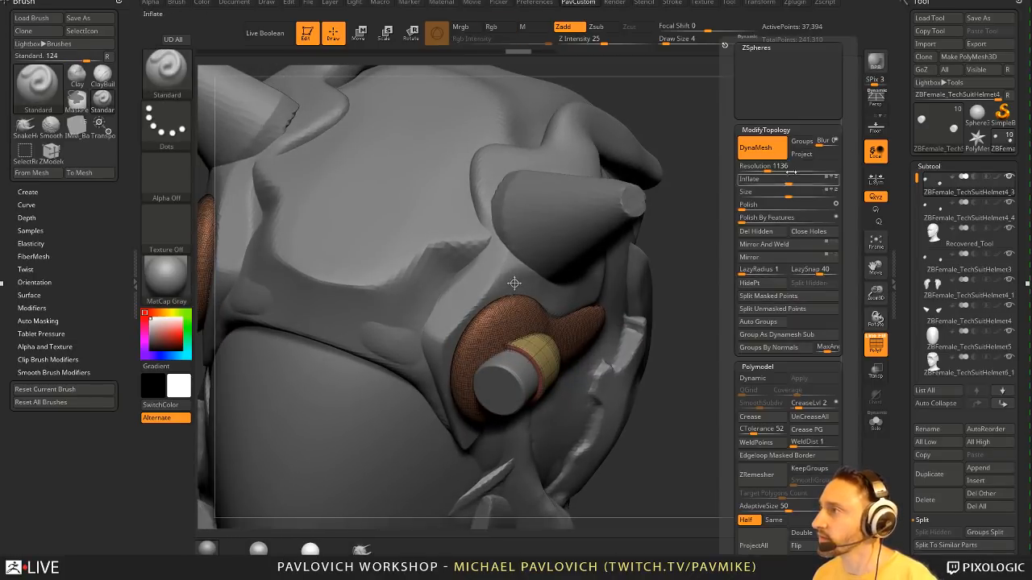
click(820, 168)
ctrl+drag(783, 280, 788, 356)
click(875, 345)
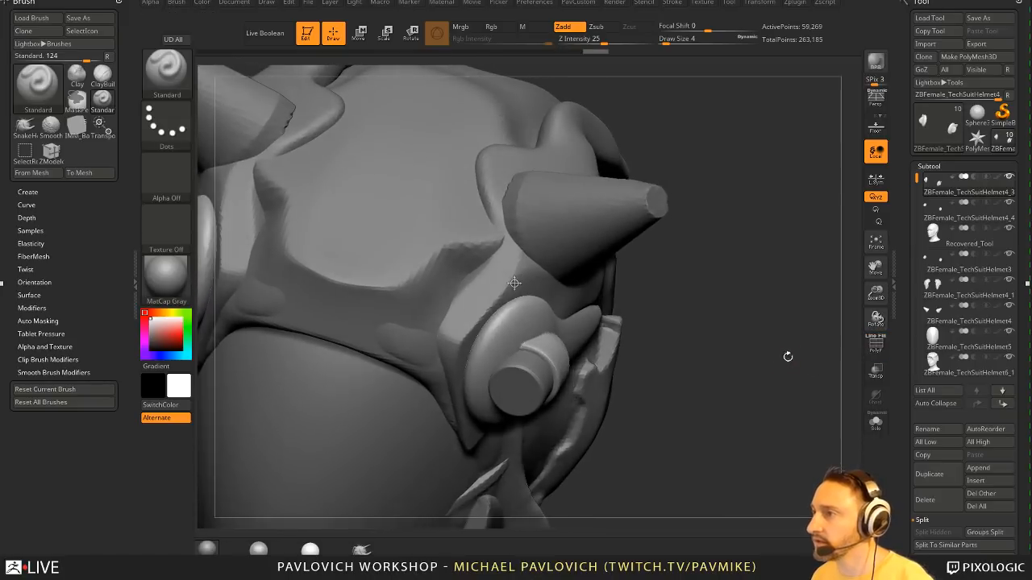
- Set the duplicated small cylinder subtool to subtractive mode, with the merged ring subtool active
alt+click(548, 379)
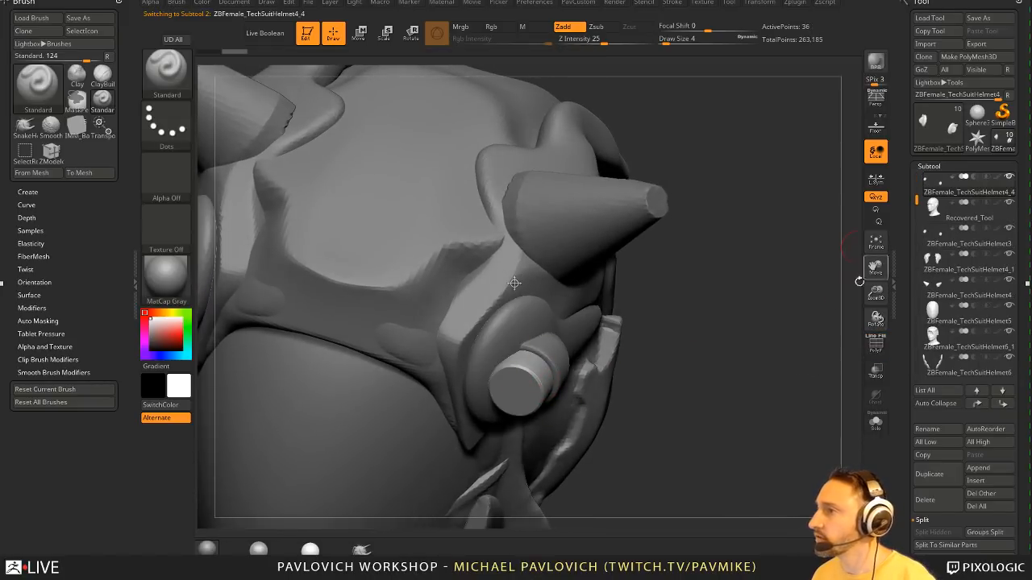
key(w)
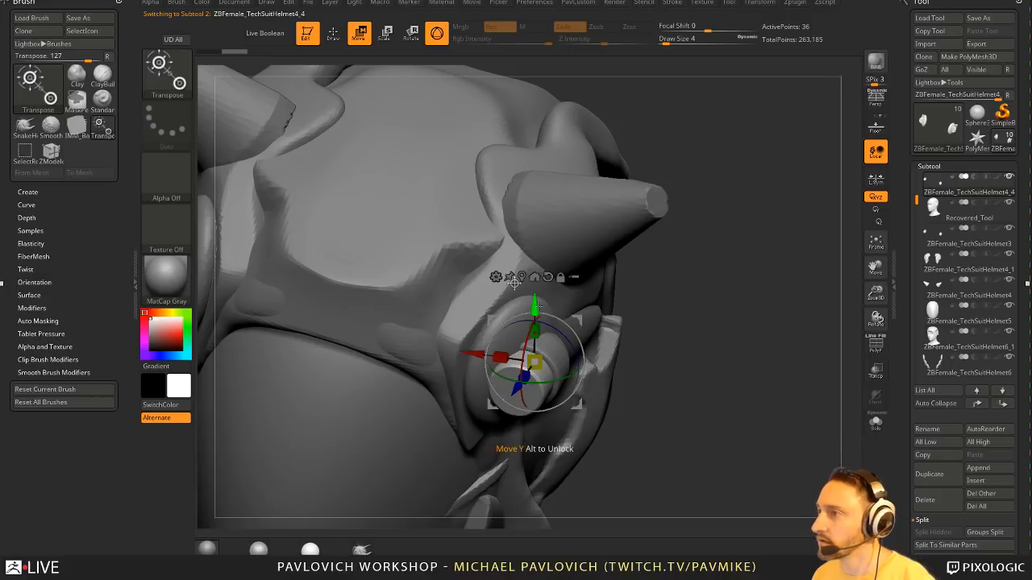
key(q)
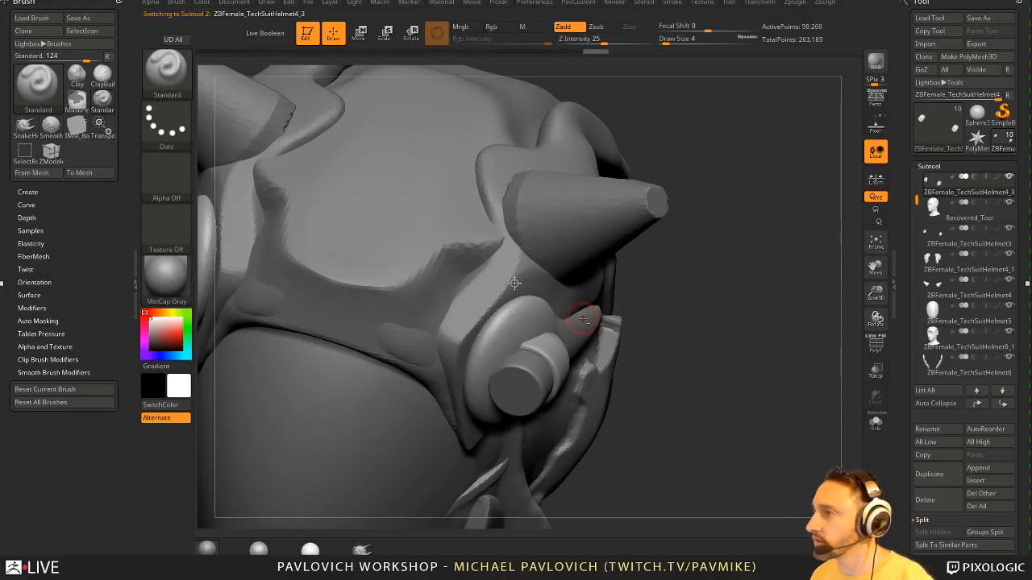
click(975, 216)
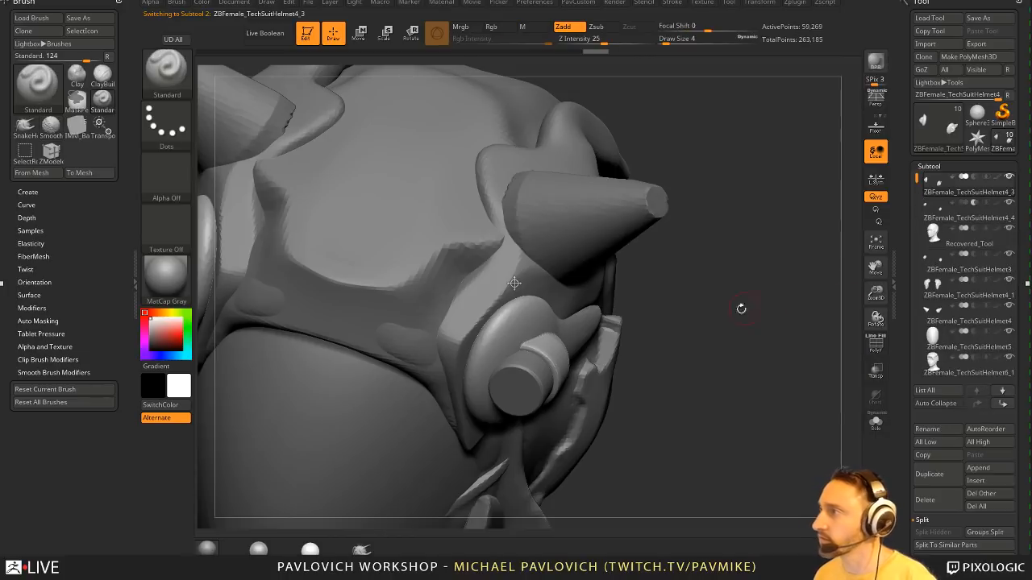
- Turn on the Live Boolean preview and isolate the merged rings with the subtractive cylinders to inspect the cut
drag(766, 344, 853, 294)
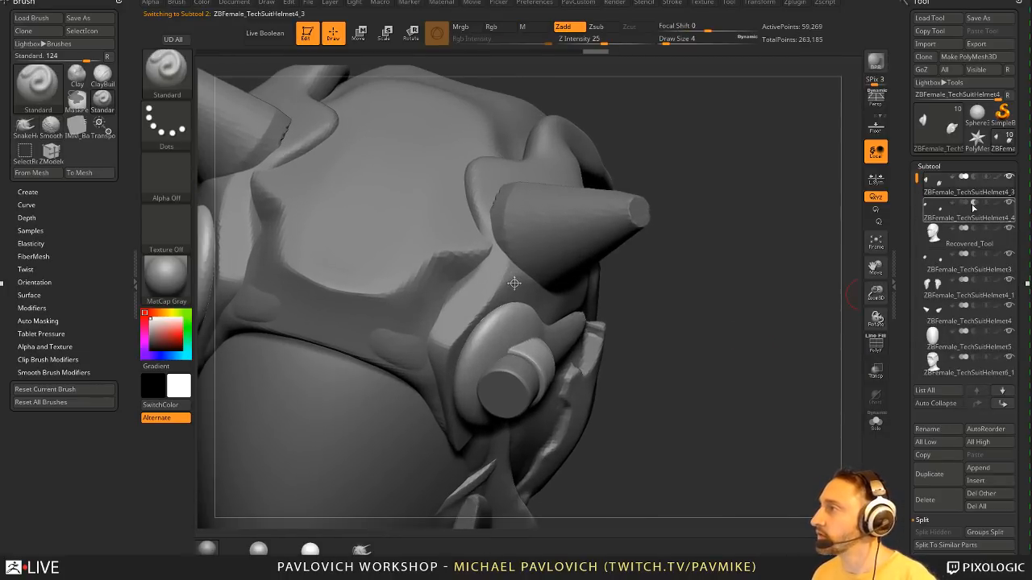
click(268, 35)
shift+click(1008, 177)
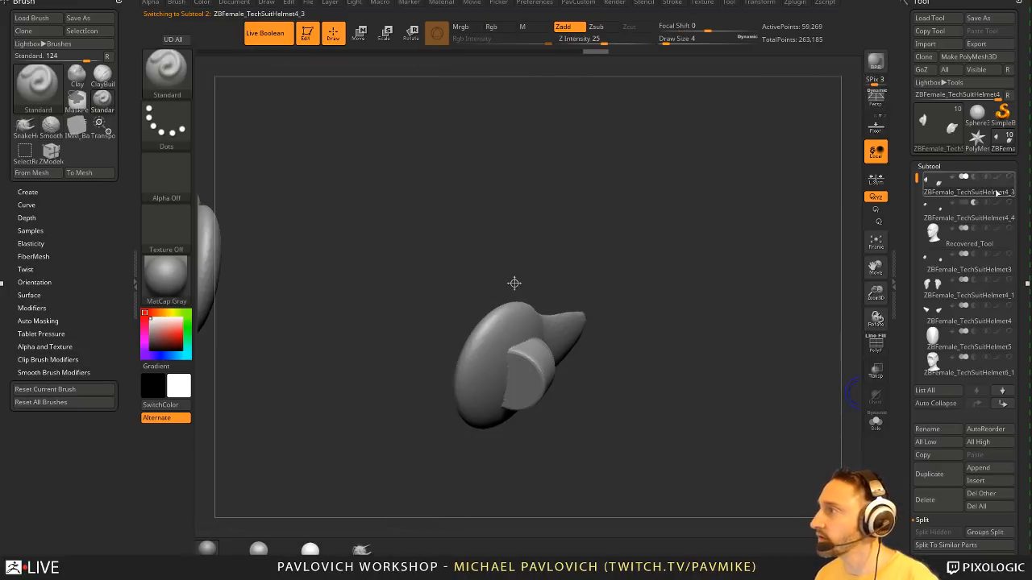
drag(732, 284, 758, 338)
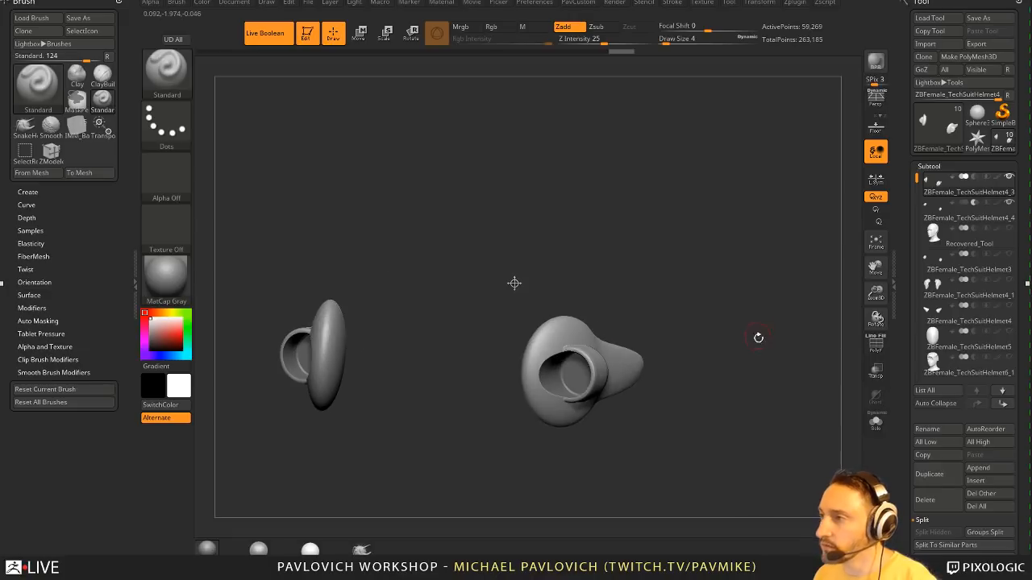
- Try making a Boolean mesh from the rings and cylinders without dynamic subdivision, inspect it, and return to the helmet tool
scroll(929, 216, down, 5)
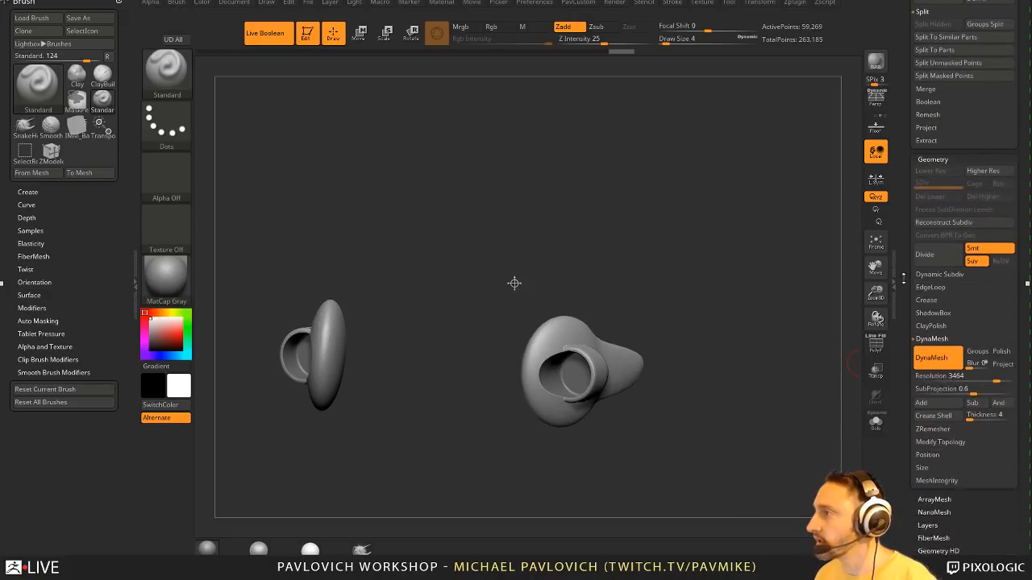
key(shift)
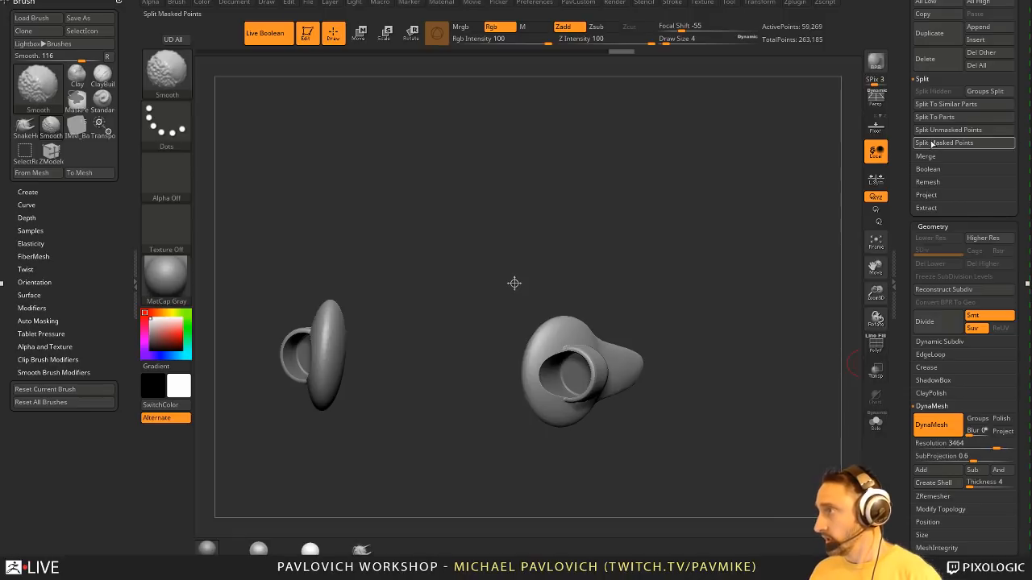
click(925, 171)
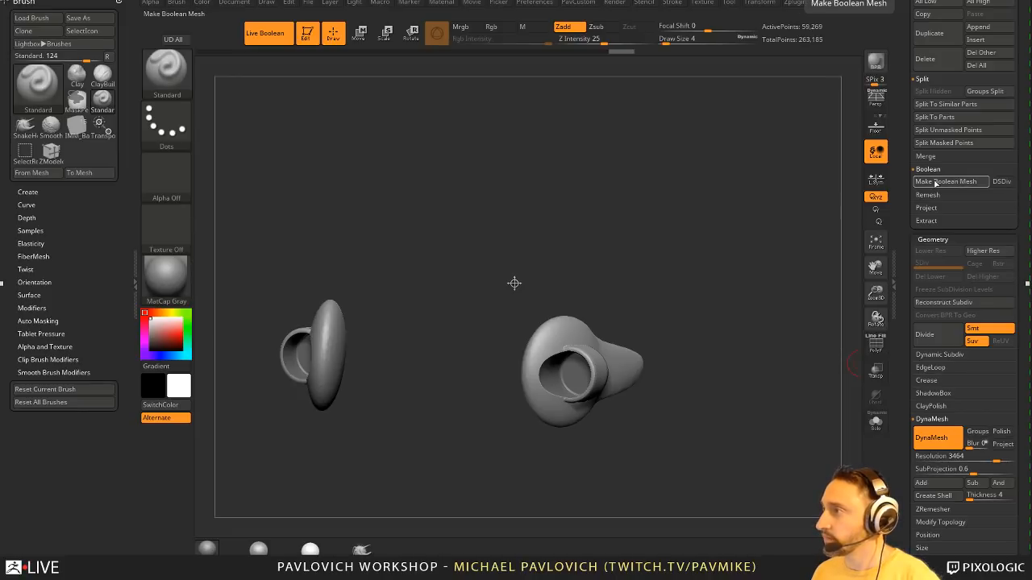
drag(897, 199, 899, 351)
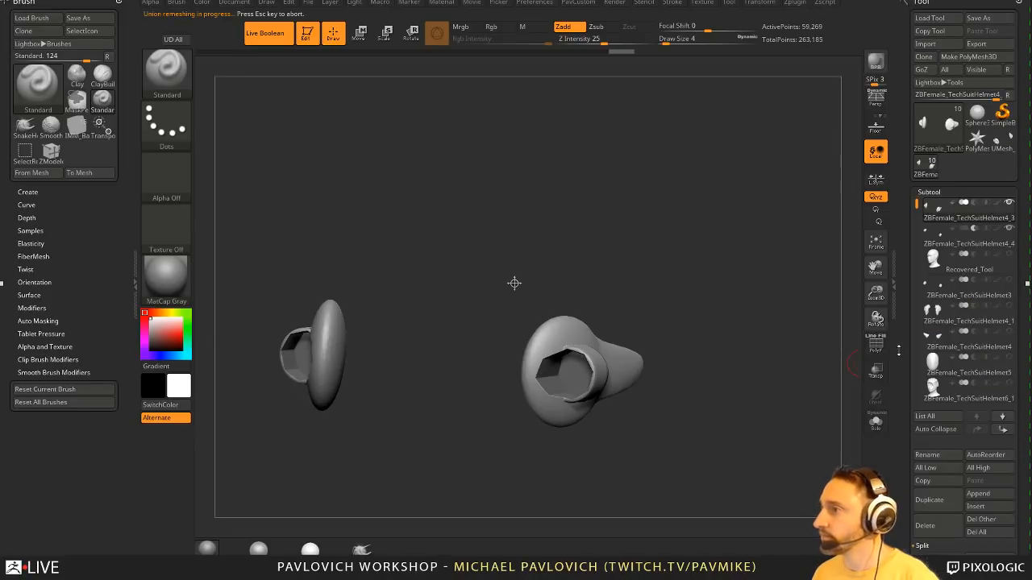
click(999, 151)
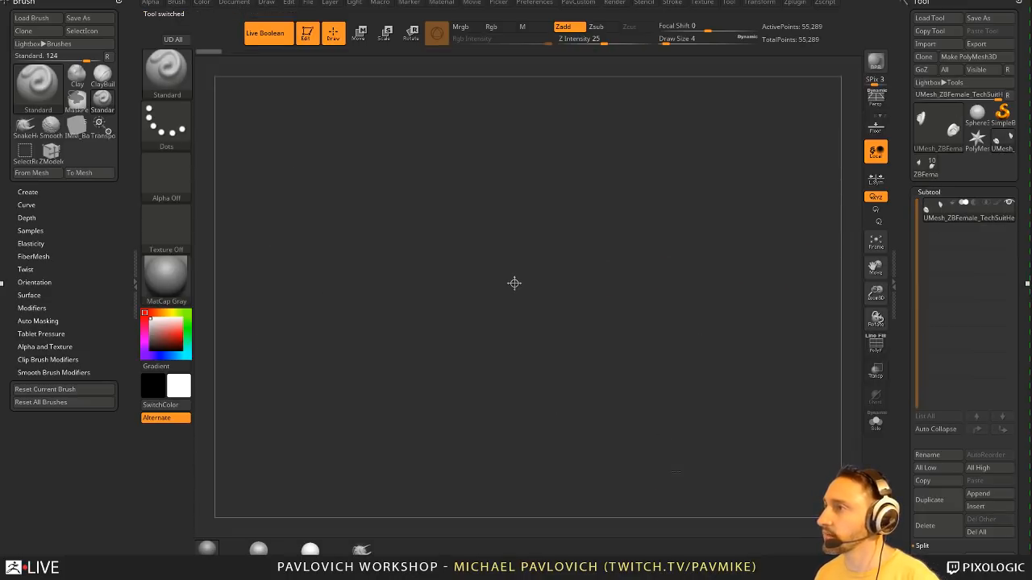
click(925, 177)
- Make a Boolean mesh of the rings minus the cylinders with DSDiv enabled, and inspect the resulting tool
drag(908, 229, 899, 121)
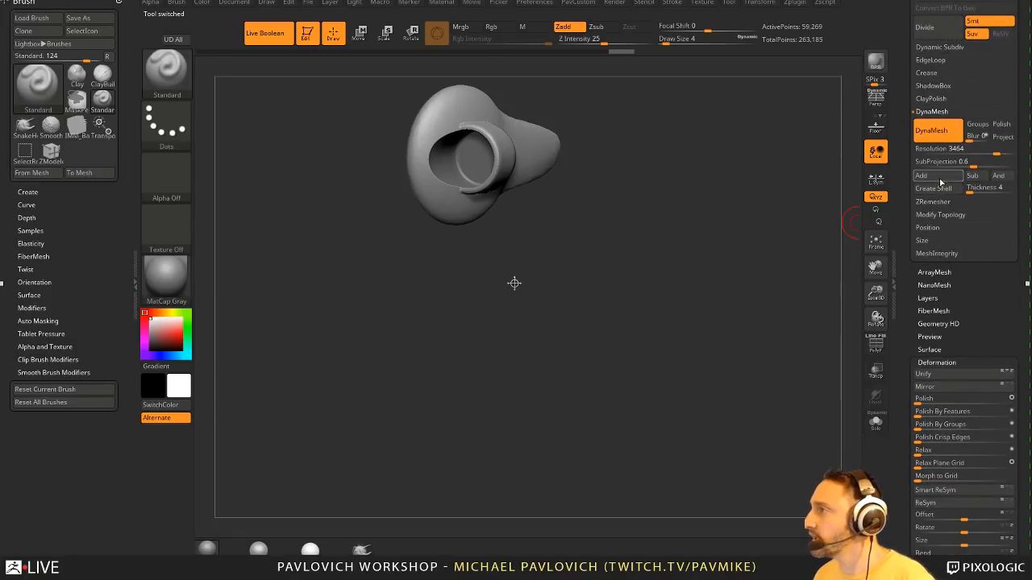
scroll(933, 212, up, 5)
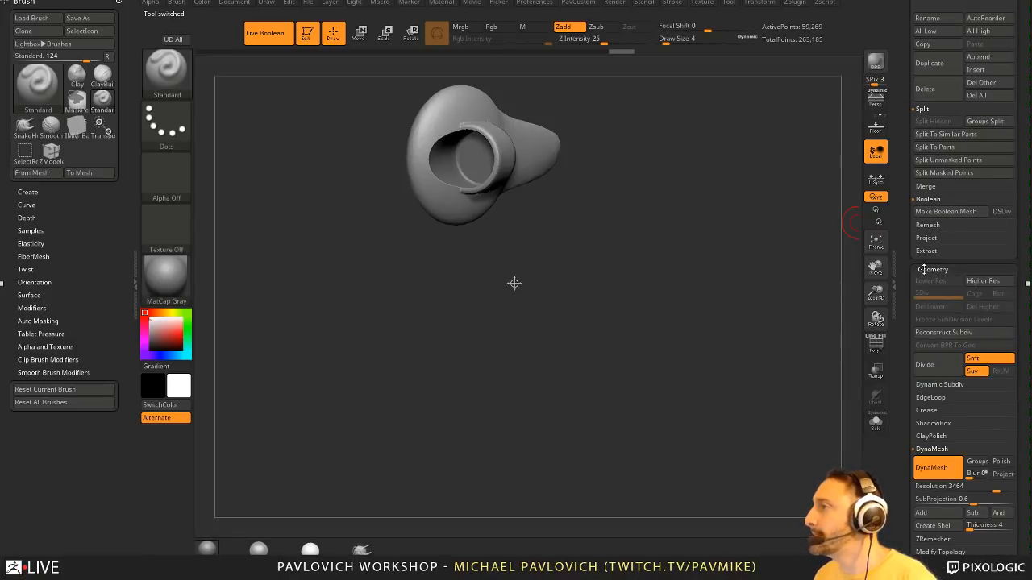
click(935, 385)
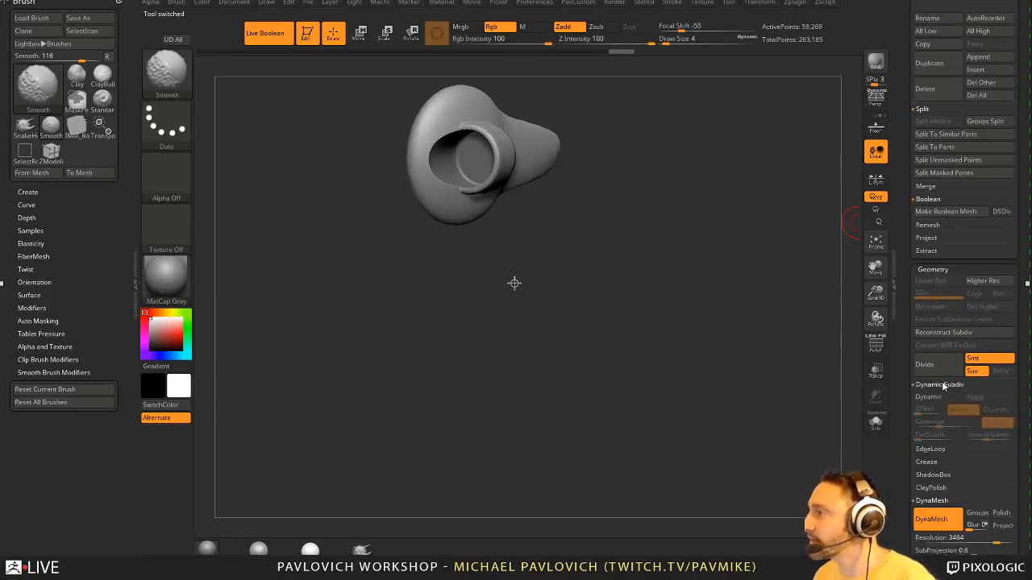
drag(909, 349, 913, 442)
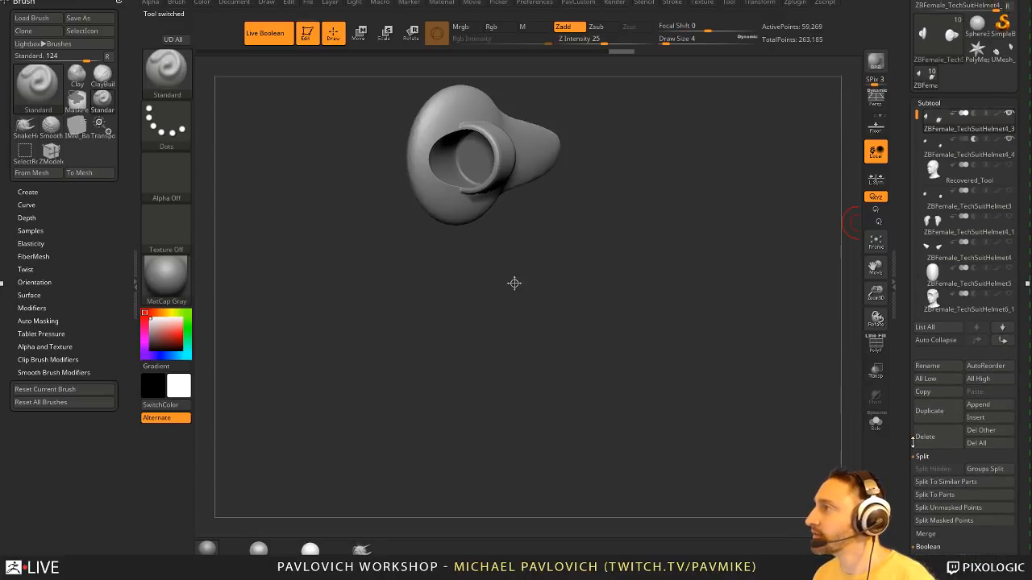
scroll(949, 348, down, 6)
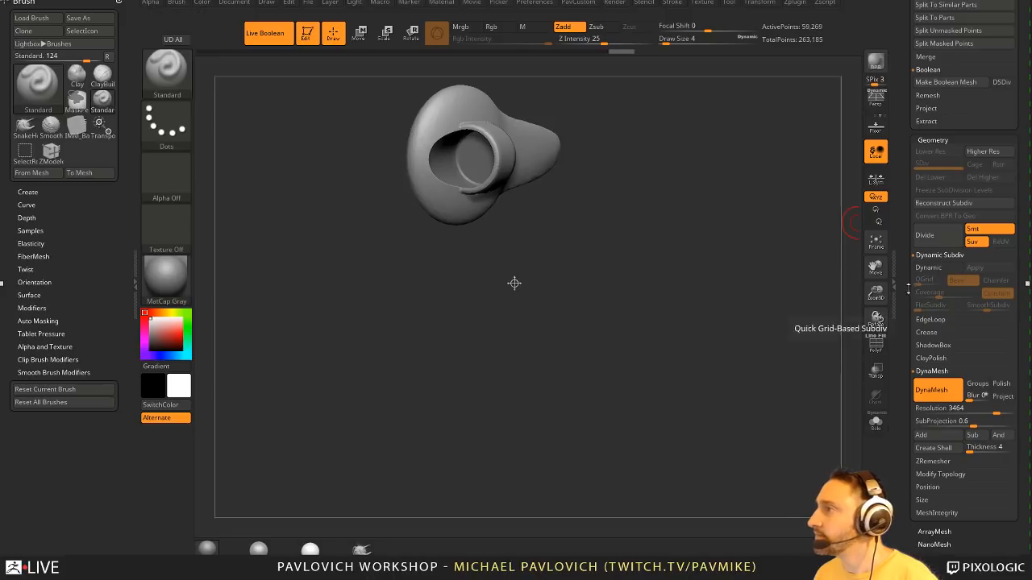
scroll(897, 281, down, 2)
scroll(897, 281, down, 4)
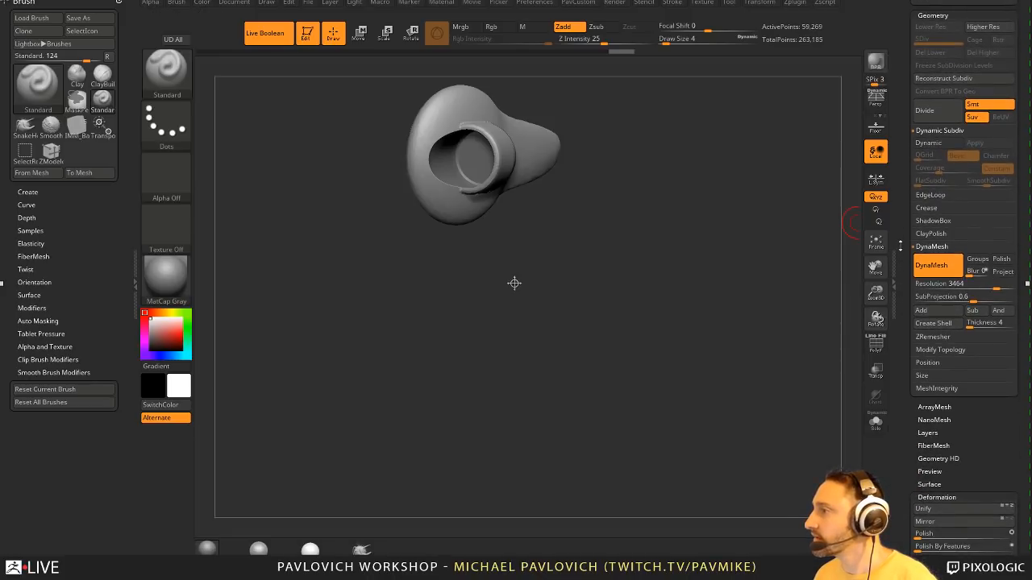
scroll(904, 323, up, 4)
scroll(935, 316, up, 4)
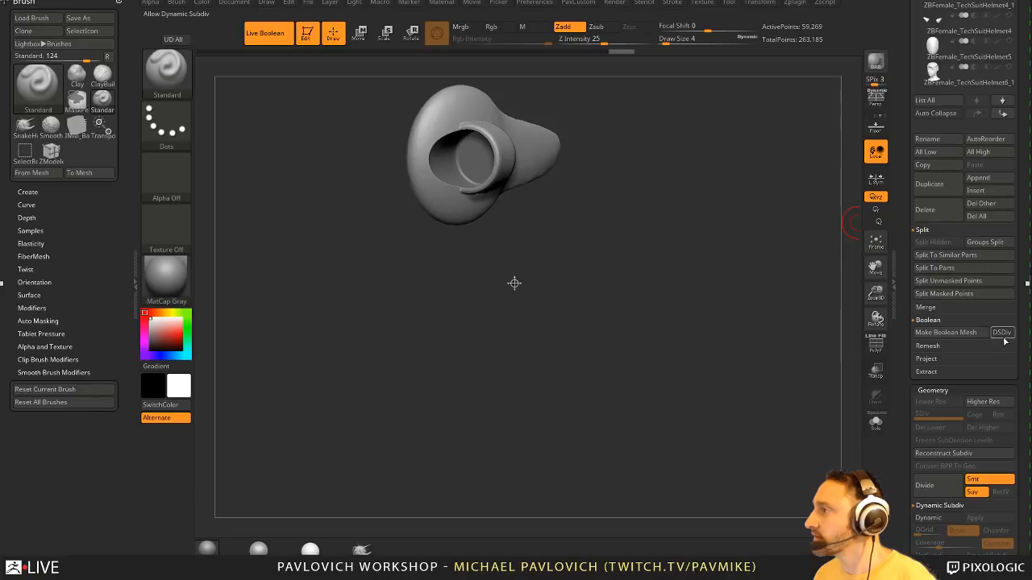
click(951, 333)
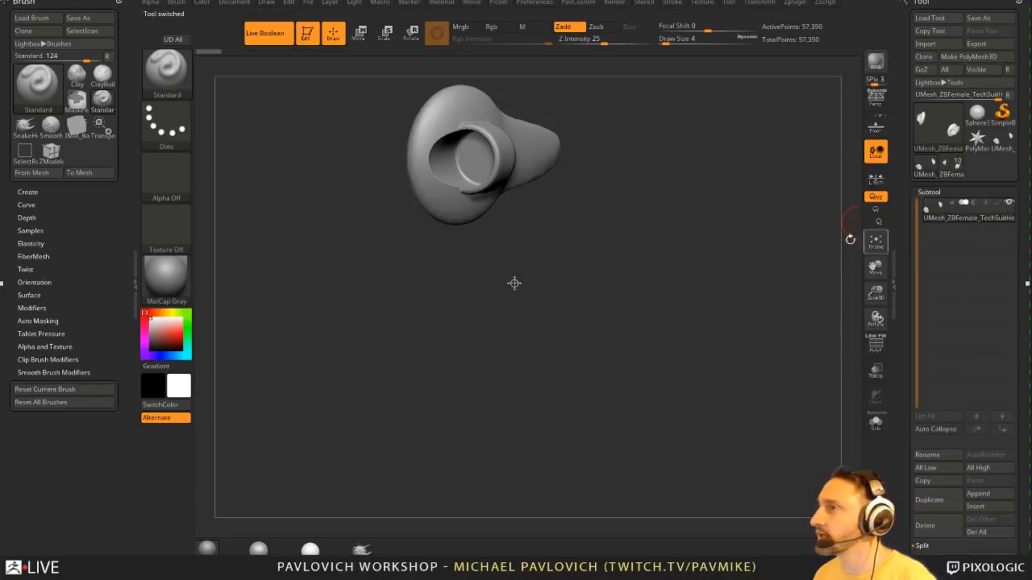
drag(740, 271, 753, 362)
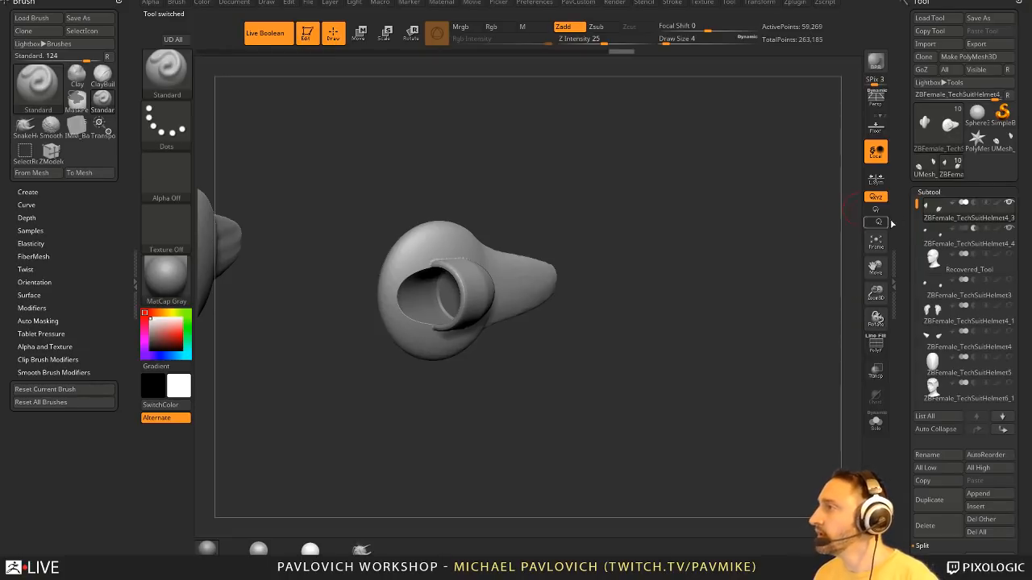
- Turn off Live Boolean and delete the original merged ring and subtractive cylinder subtools from the helmet
alt+drag(751, 241, 796, 249)
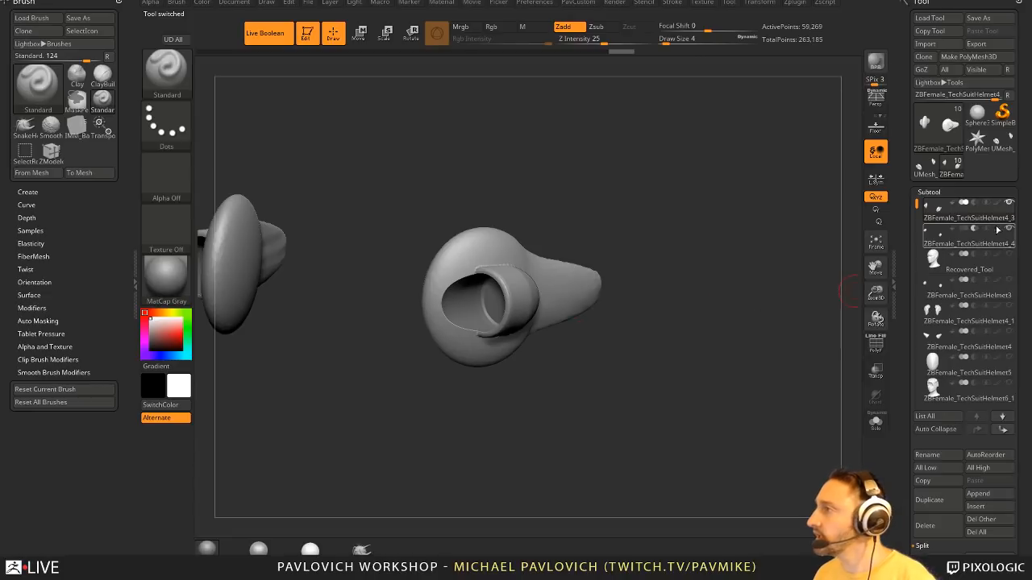
mouse_move(967, 213)
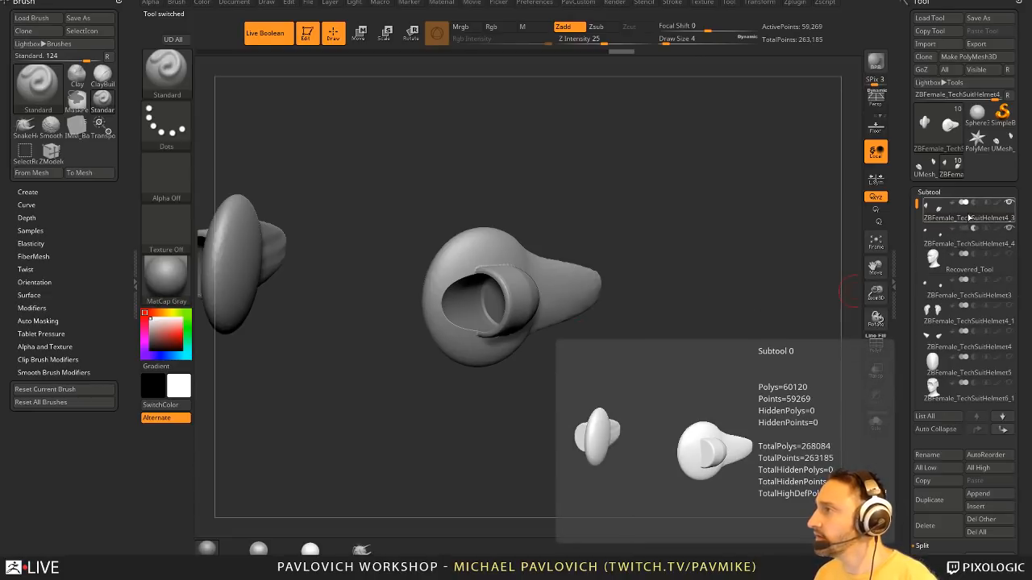
click(270, 34)
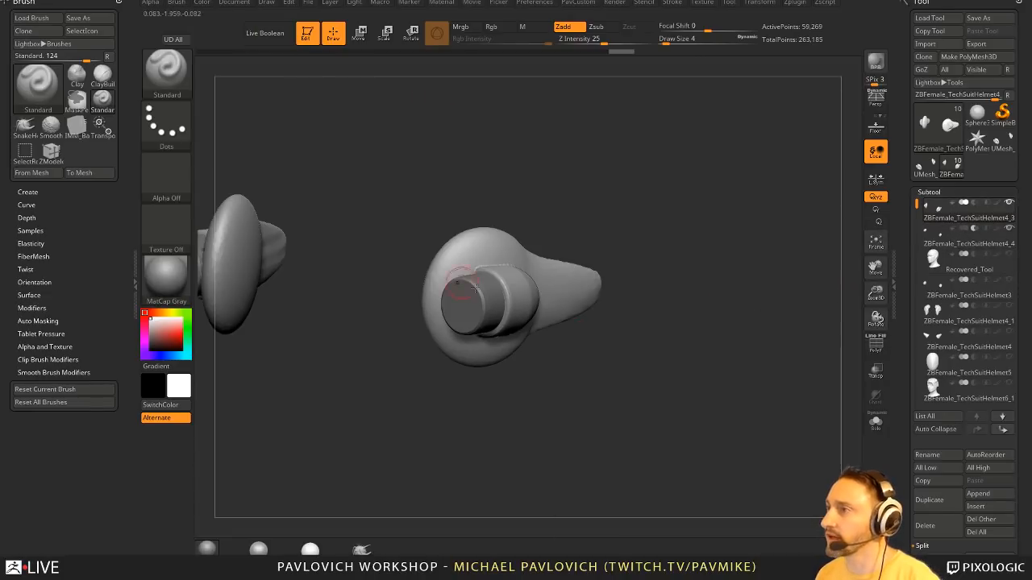
click(925, 525)
click(922, 548)
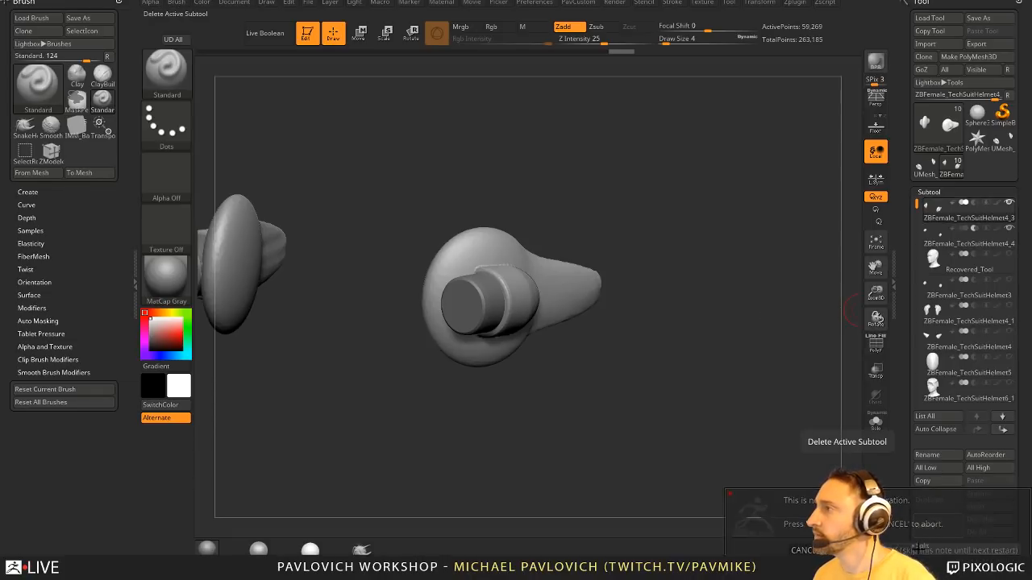
click(930, 526)
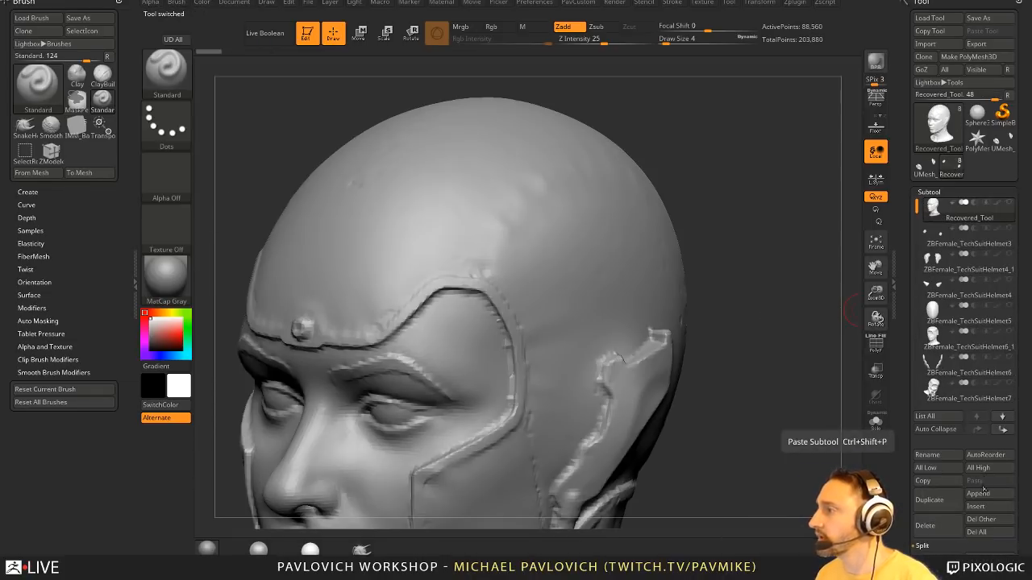
- Insert the smooth Boolean ring mesh below the Recovered_Tool subtool and show all helmet subtools again
click(977, 507)
click(508, 427)
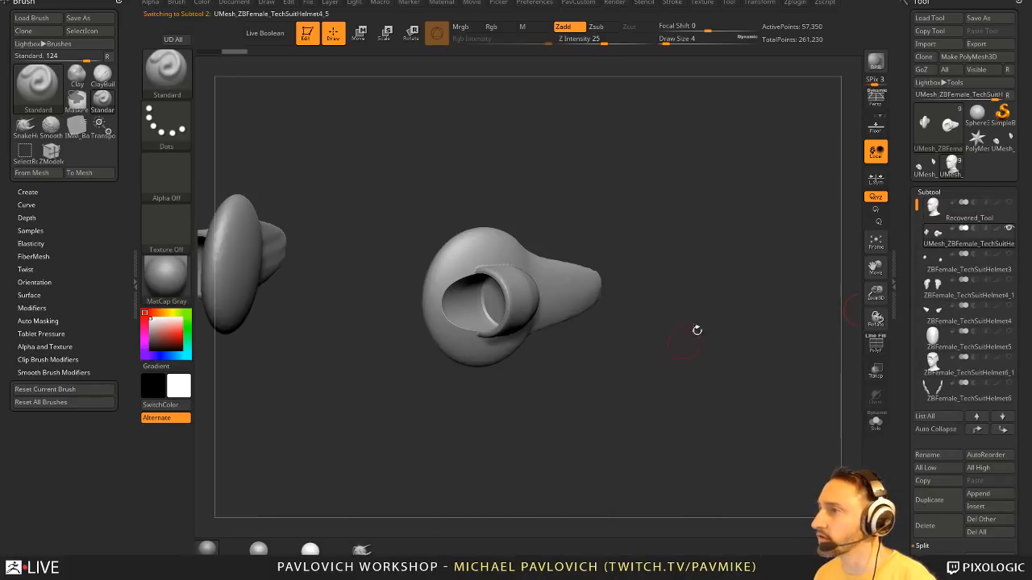
drag(696, 330, 783, 288)
shift+click(1009, 230)
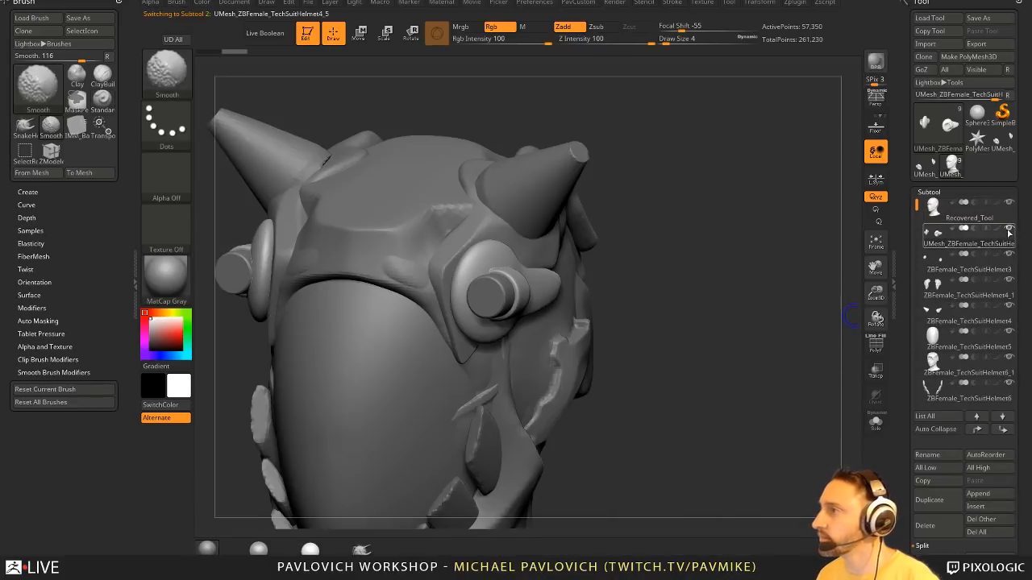
- Select the small side cylinders subtool and shift it slightly along the cylinders' length with the Move gizmo
mouse_move(682, 321)
mouse_down()
mouse_move(737, 304)
mouse_move(719, 326)
mouse_move(653, 310)
mouse_up()
key(s)
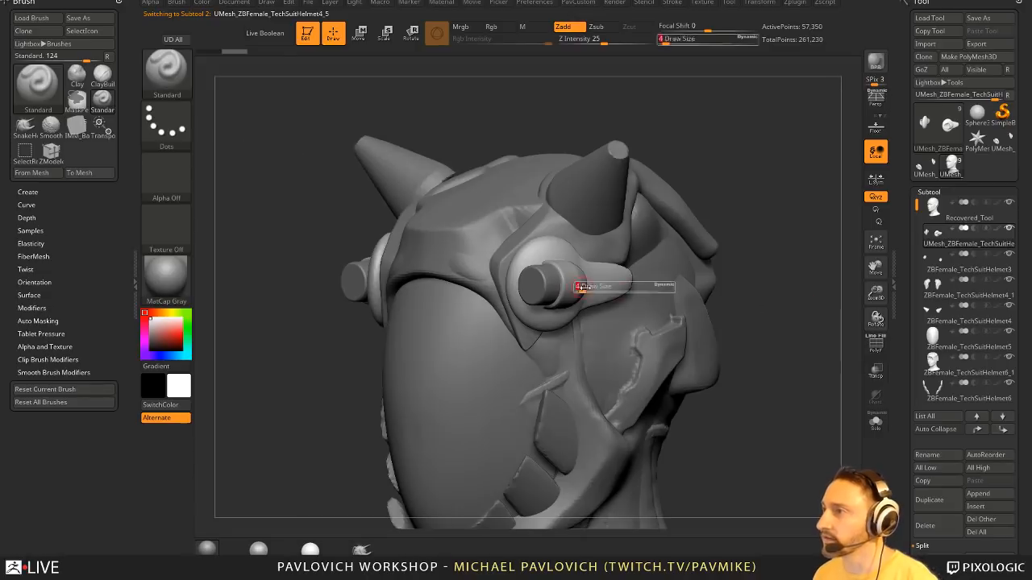
click(581, 287)
alt+click(550, 281)
mouse_move(762, 243)
mouse_down()
mouse_move(784, 258)
mouse_move(783, 284)
mouse_up()
key(w)
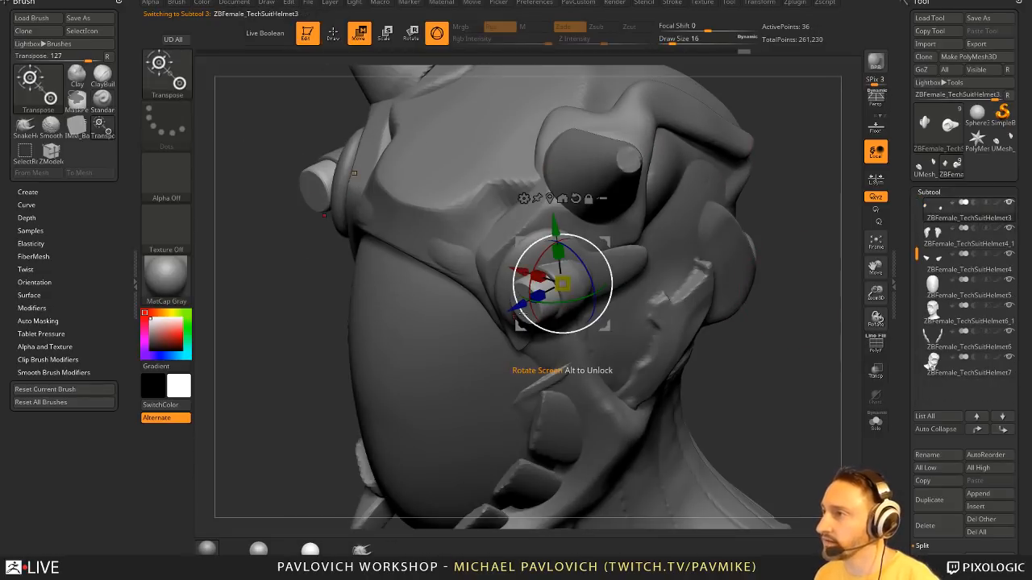
mouse_move(522, 307)
mouse_down()
mouse_move(437, 359)
mouse_move(523, 312)
mouse_up()
ctrl+right_drag(770, 347, 765, 327)
drag(765, 327, 784, 321)
key(q)
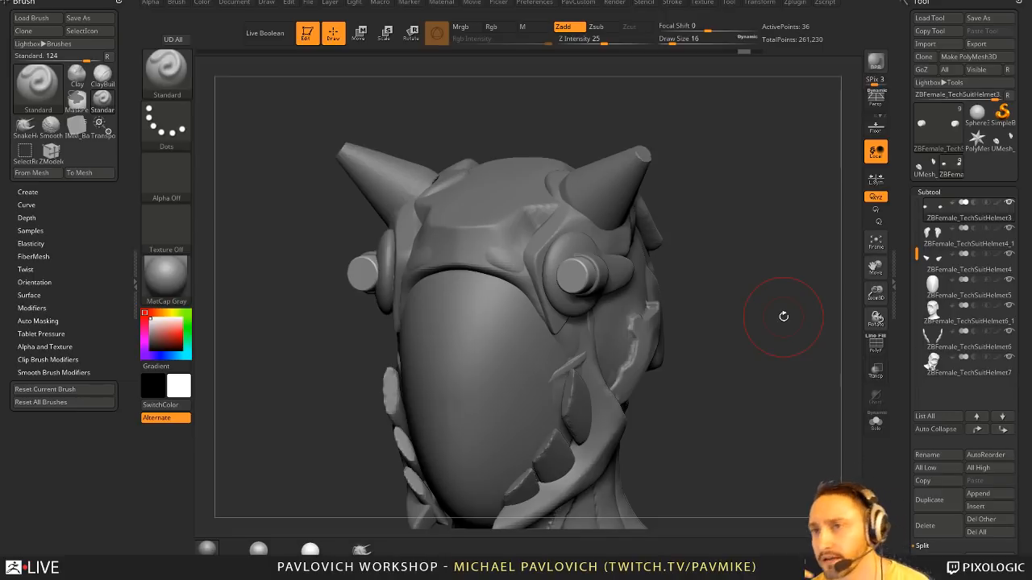
- Duplicate the smooth oval faceplate subtool and move the copy to the top of the subtool list
drag(698, 230, 621, 217)
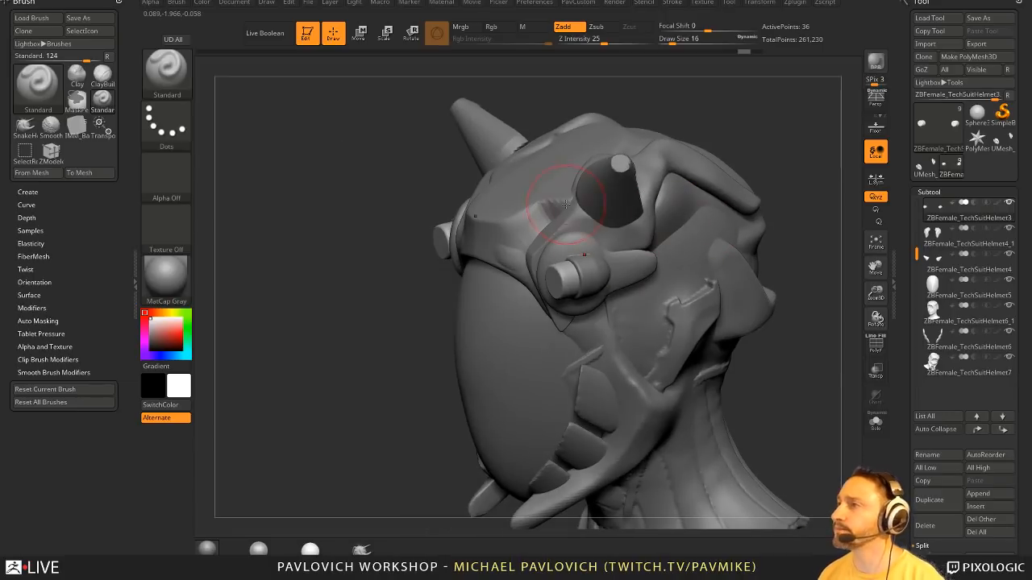
alt+click(575, 208)
drag(851, 212, 495, 212)
alt+click(497, 275)
drag(709, 270, 721, 285)
drag(824, 259, 854, 319)
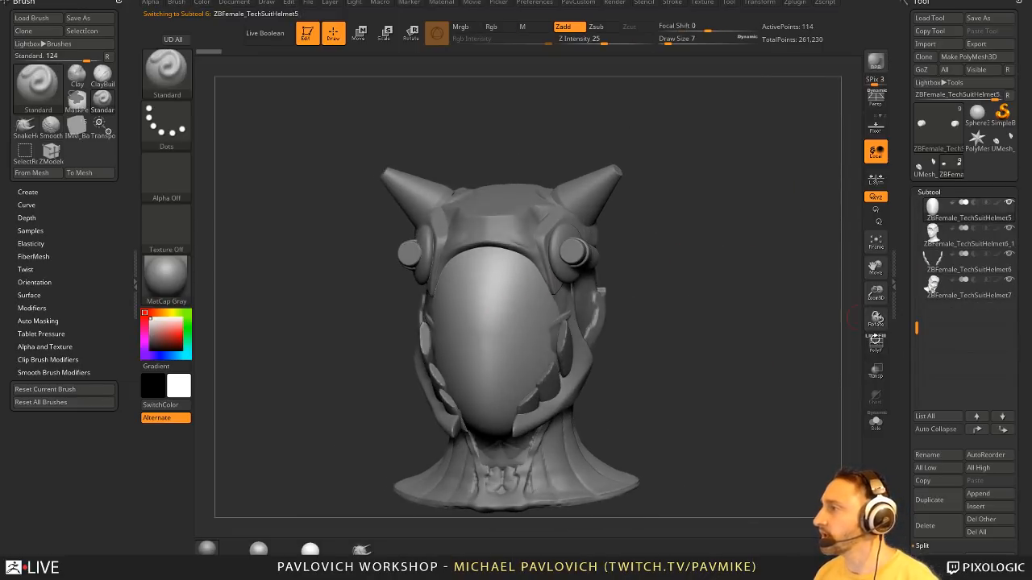
drag(837, 403, 774, 407)
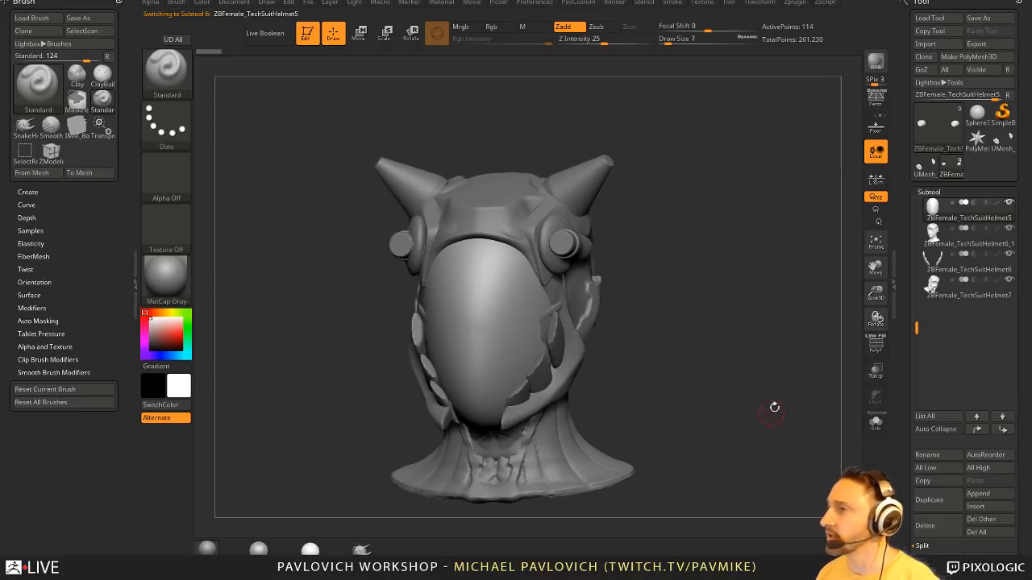
click(931, 500)
shift+click(976, 429)
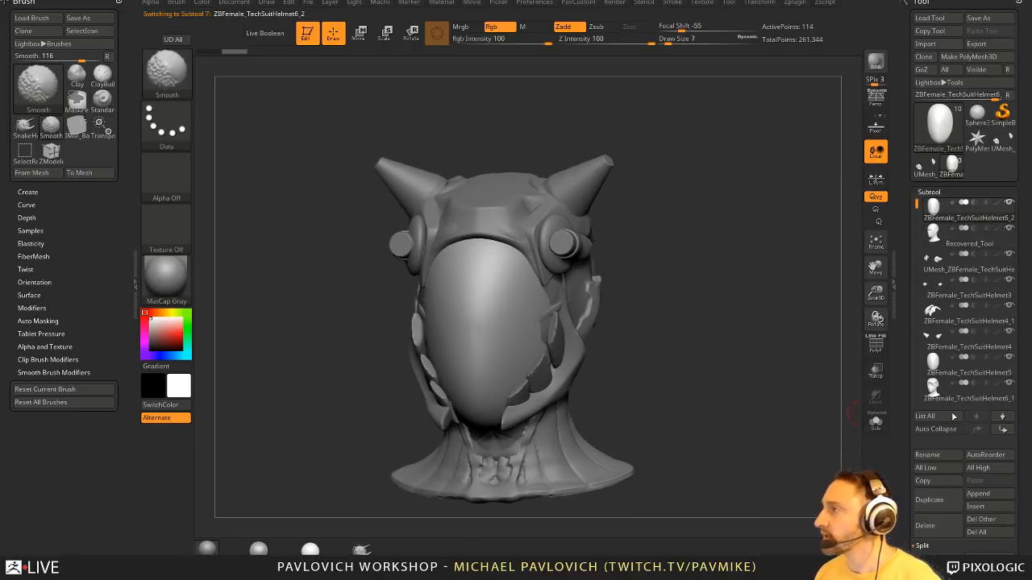
- Turn off dynamic subdivision on the duplicated faceplate, display its polyframe, and isolate it in Solo mode
key(2)
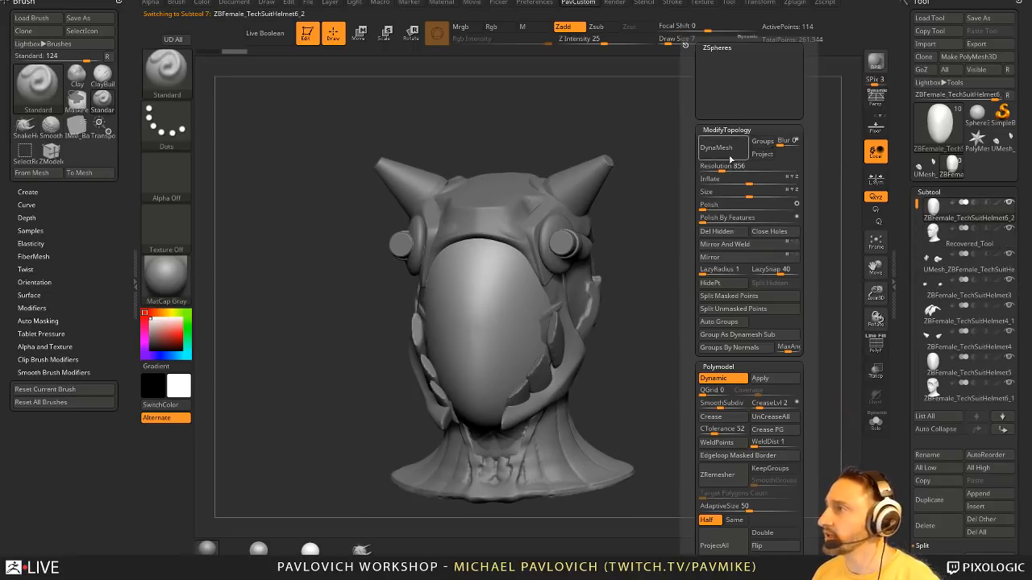
key(shift+f)
alt+drag(780, 291, 868, 412)
key(2)
click(875, 420)
drag(760, 345, 704, 318)
- ZRemesh the duplicated faceplate with KeepGroups enabled and the polygon count set to Same
key(2)
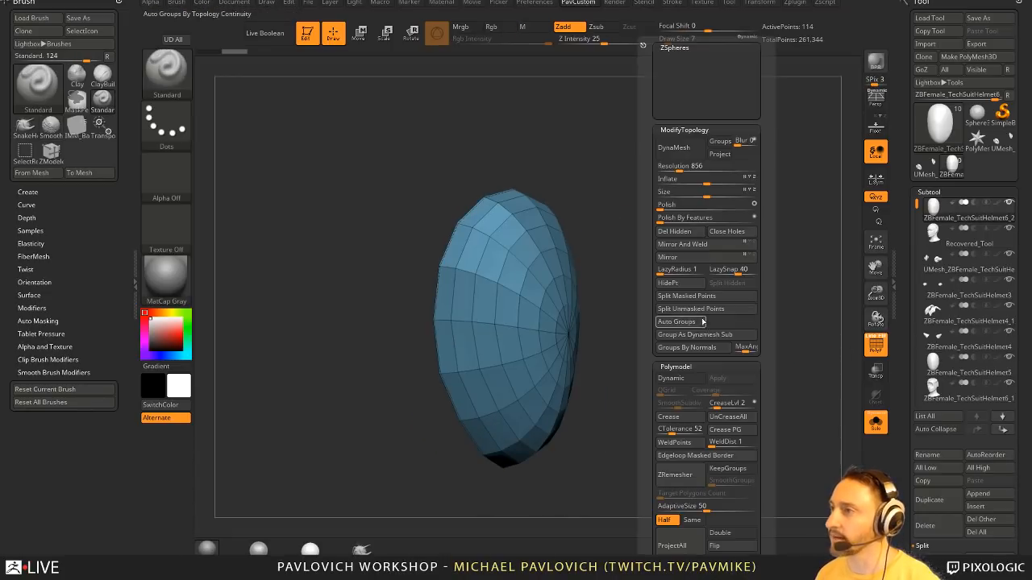
click(720, 476)
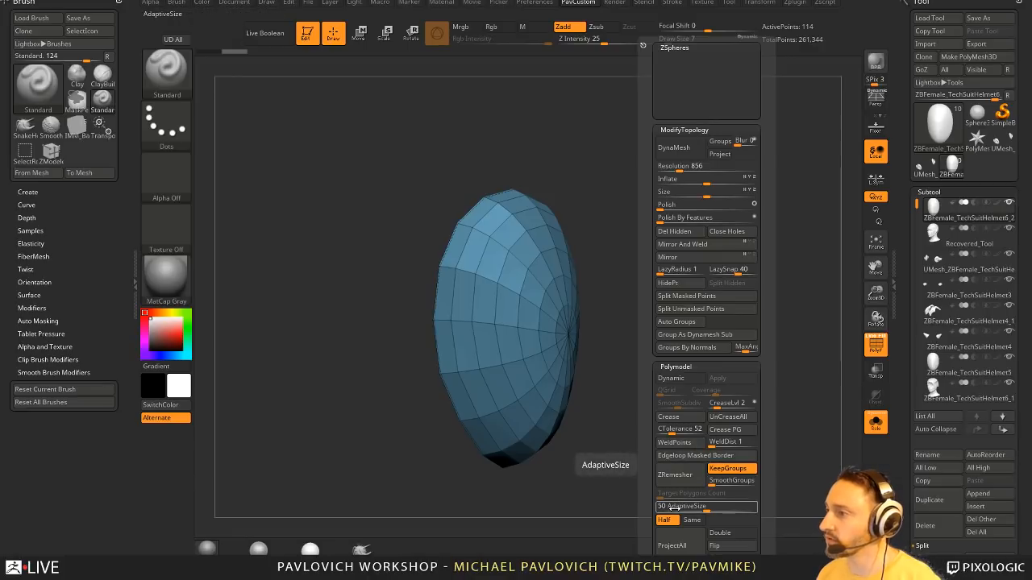
click(693, 520)
click(674, 474)
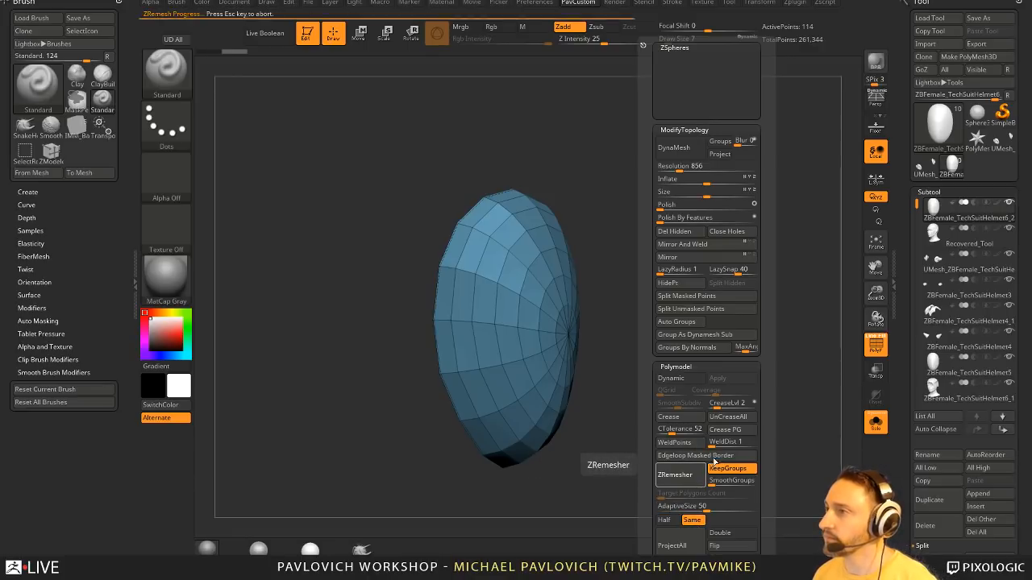
- Inspect the remeshed faceplate from the front and side, toggling its polyframe and subdivision display
drag(659, 347, 749, 348)
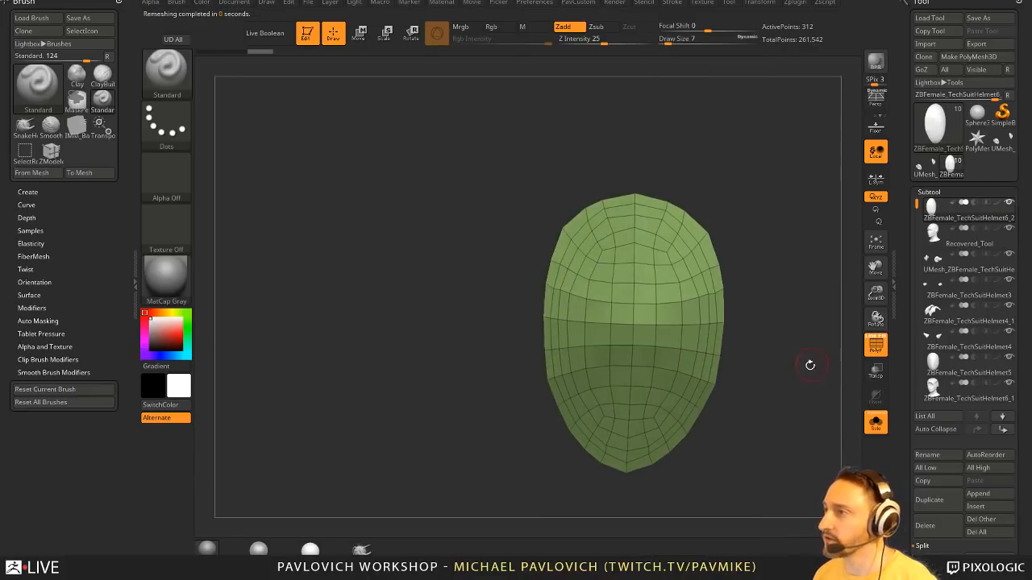
drag(810, 365, 591, 265)
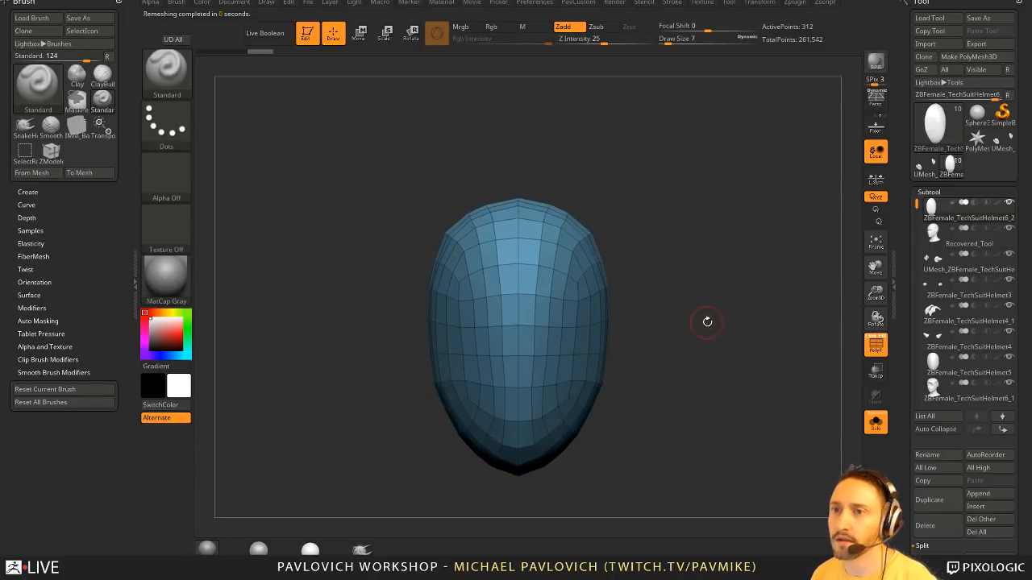
mouse_move(702, 319)
mouse_down()
mouse_move(712, 302)
mouse_move(688, 317)
mouse_move(733, 311)
mouse_move(707, 309)
mouse_move(711, 322)
mouse_move(738, 324)
mouse_up()
key(ctrl)
click(877, 345)
drag(830, 346, 817, 346)
key(ctrl+d)
drag(749, 344, 771, 341)
key(shift+d)
key(shift+d)
key(shift+d)
click(875, 345)
key(2)
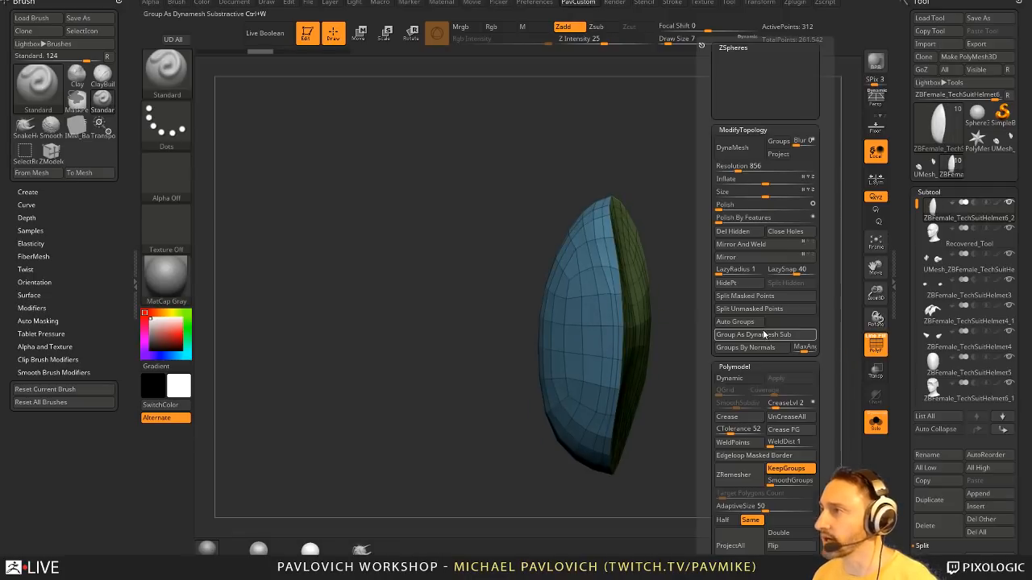
- Turn on dynamic subdivision for the remeshed faceplate and hide its polyframe
click(755, 379)
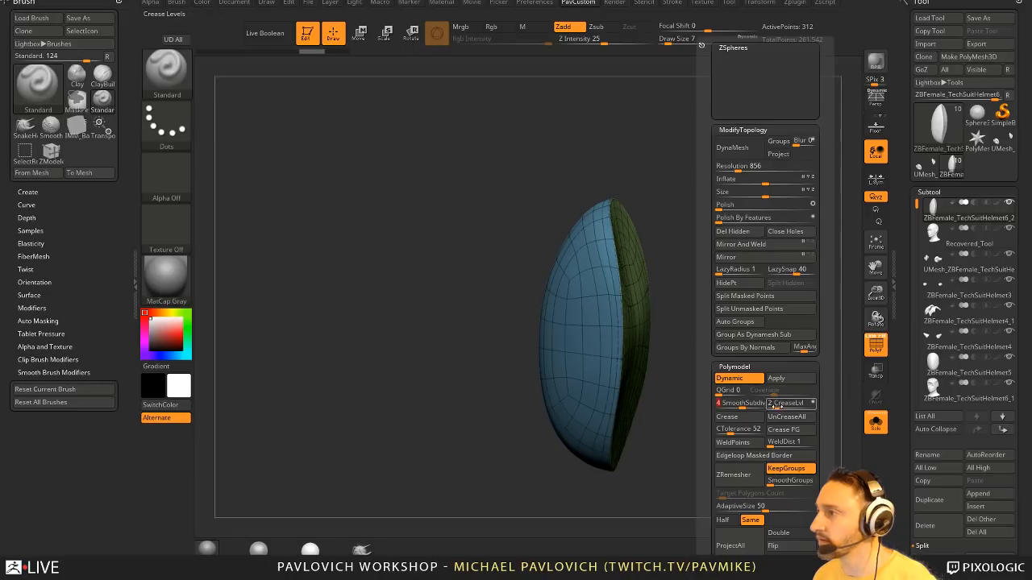
key(shift)
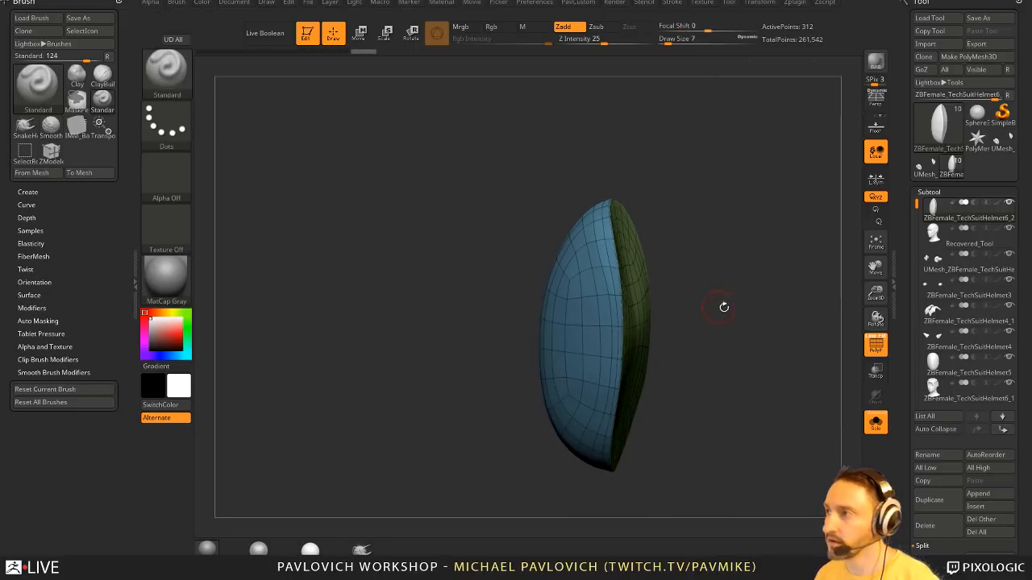
mouse_move(724, 304)
mouse_down()
mouse_move(802, 341)
mouse_move(864, 343)
mouse_up()
key(shift+f)
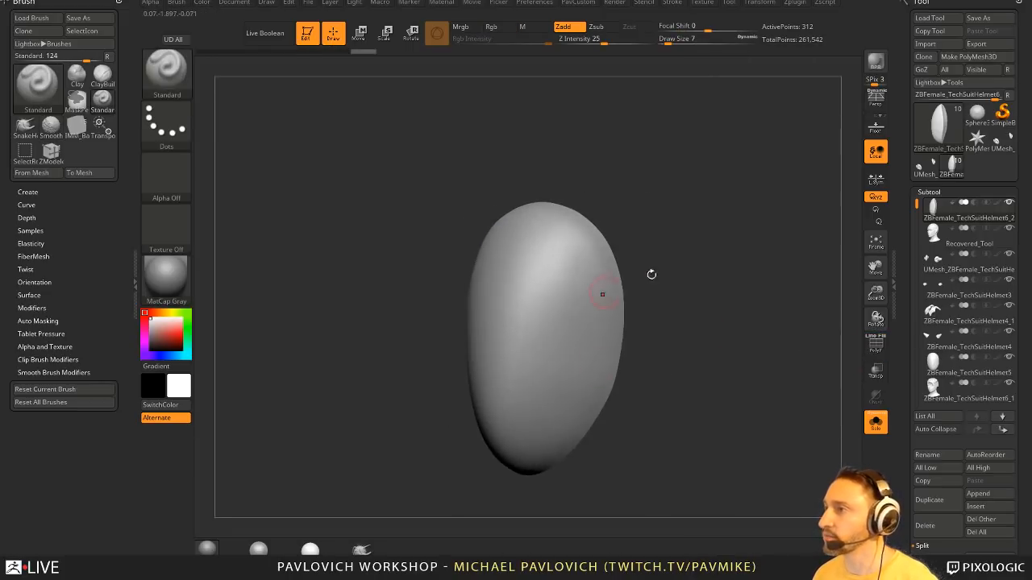
key(s)
mouse_move(651, 275)
mouse_down()
mouse_move(624, 300)
mouse_move(641, 329)
mouse_up()
mouse_move(638, 319)
mouse_down()
mouse_move(647, 313)
mouse_move(622, 307)
mouse_up()
key(s)
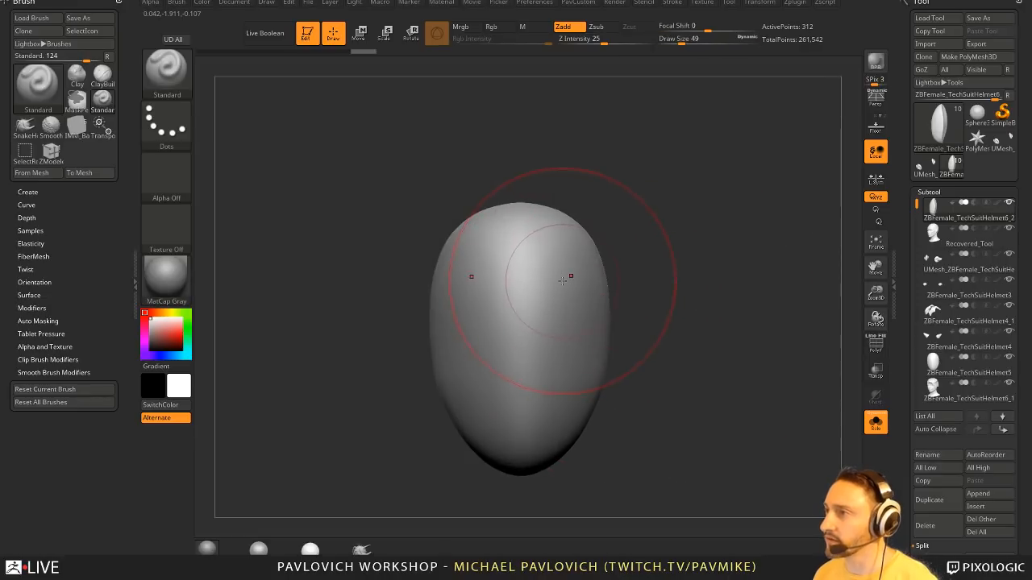
key(b)
key(m)
key(v)
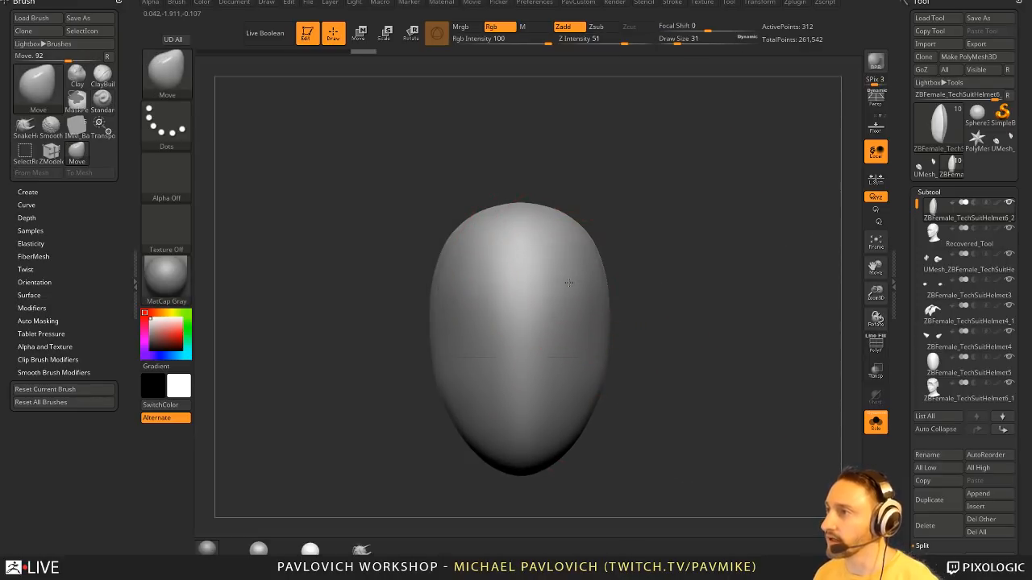
- Try ZModeler's PolyGroup edge action on a ring of polygons around the front of the faceplate
click(876, 345)
drag(776, 336, 718, 298)
key(b)
key(z)
key(m)
key(space)
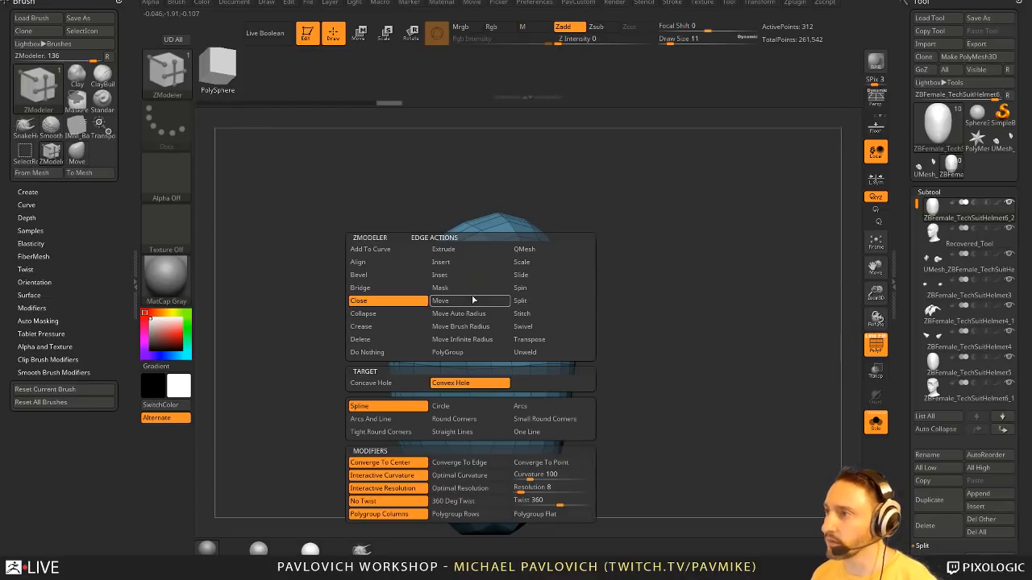
click(453, 353)
click(499, 286)
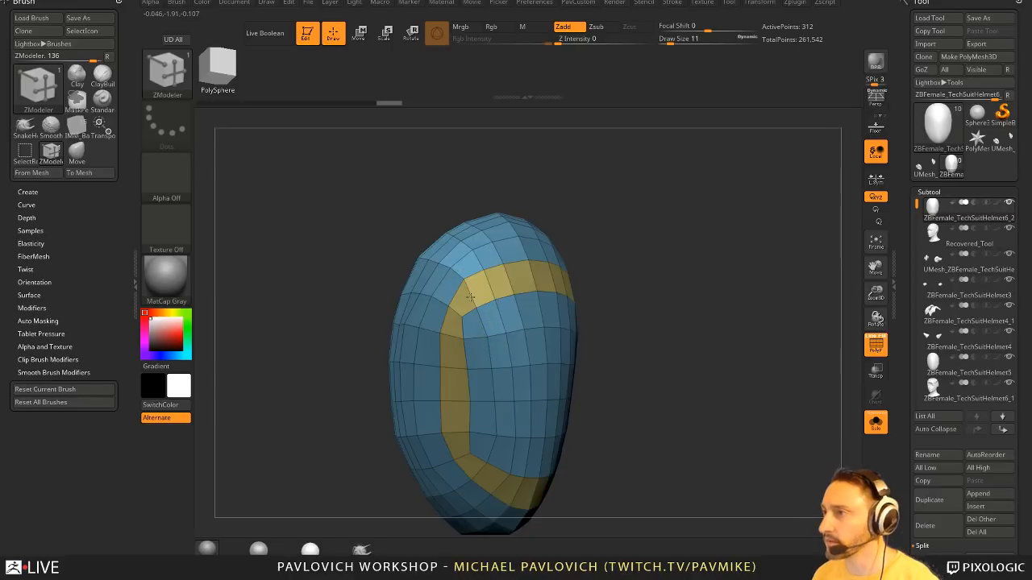
- Try reshaping the faceplate's polygon ring with ZModeler, preview it without the polyframe, and undo it
key(space)
drag(501, 283, 520, 274)
key(d)
drag(701, 313, 799, 348)
key(shift+f)
key(ctrl+z)
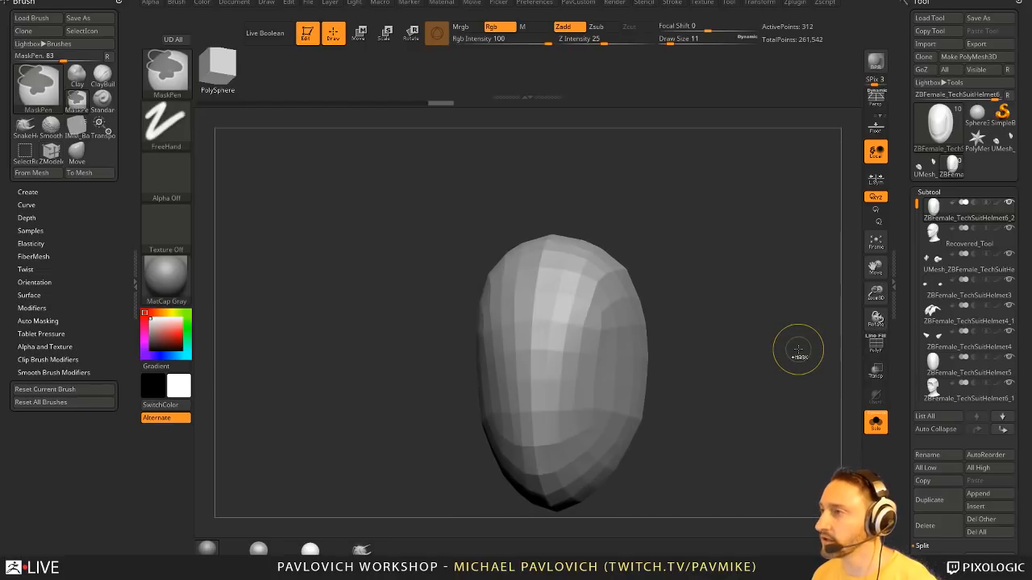
- Display the faceplate's polyframe again and switch back to the Standard brush
click(861, 346)
mouse_move(693, 374)
mouse_down()
mouse_move(749, 321)
mouse_move(689, 276)
mouse_up()
key(b)
key(s)
key(t)
- Try drawing a mirrored tube on the upper faceplate with the CurveTube brush at draw size 9, and undo it
key(b)
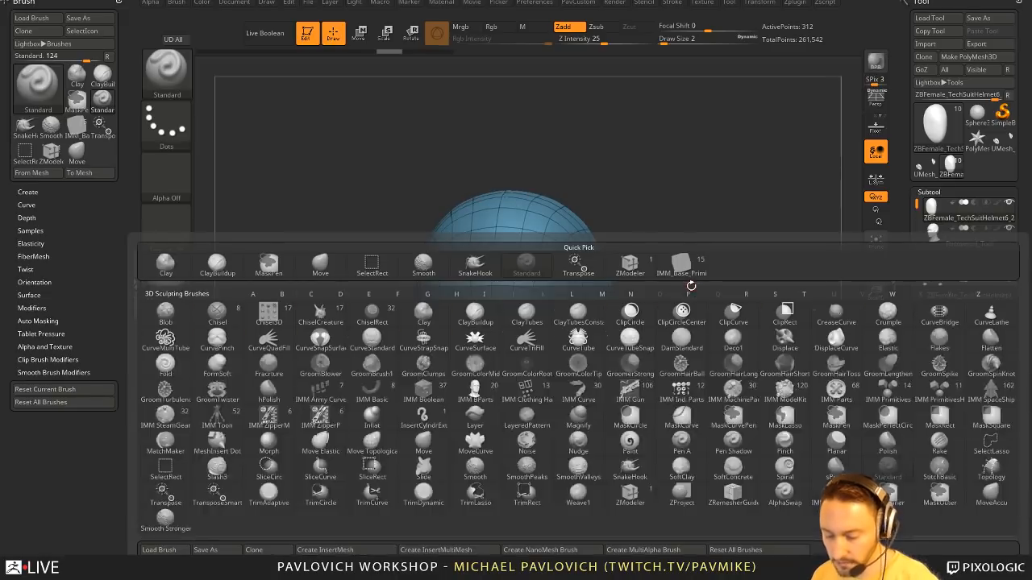
key(c)
mouse_move(341, 364)
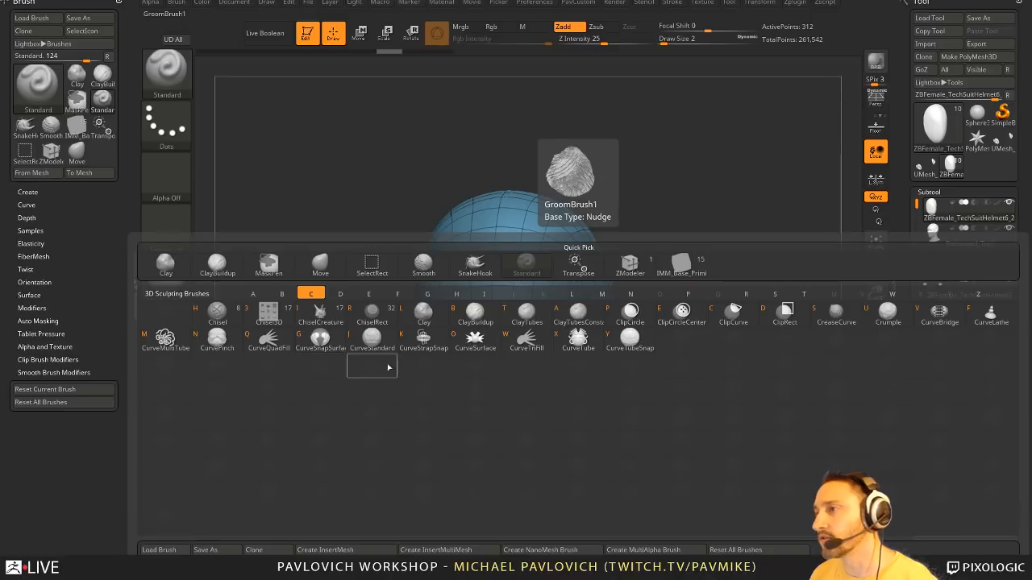
click(578, 338)
drag(709, 295, 564, 262)
key(s)
click(564, 262)
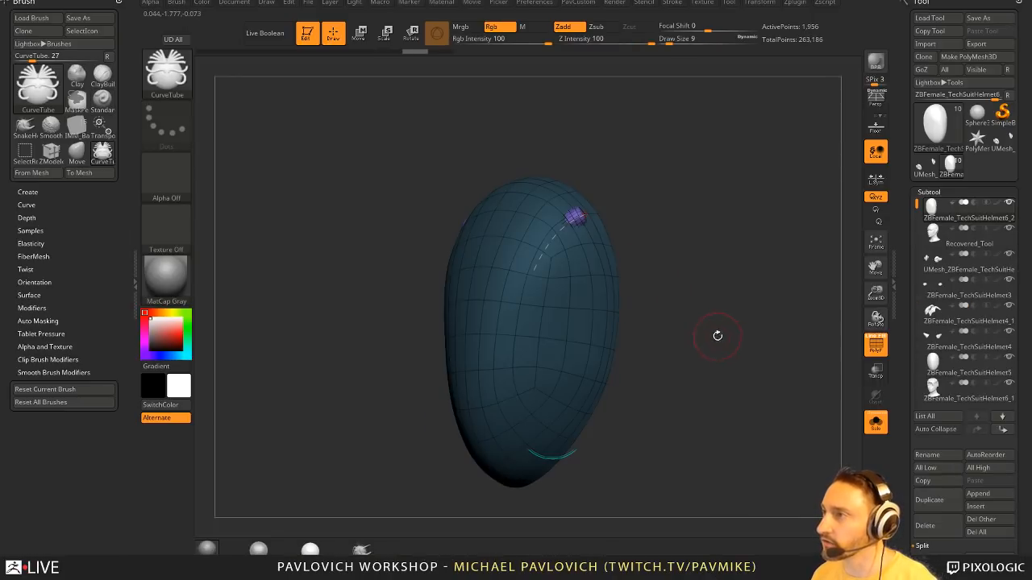
mouse_move(718, 334)
mouse_down()
mouse_move(767, 343)
mouse_move(731, 330)
mouse_up()
key(ctrl+z)
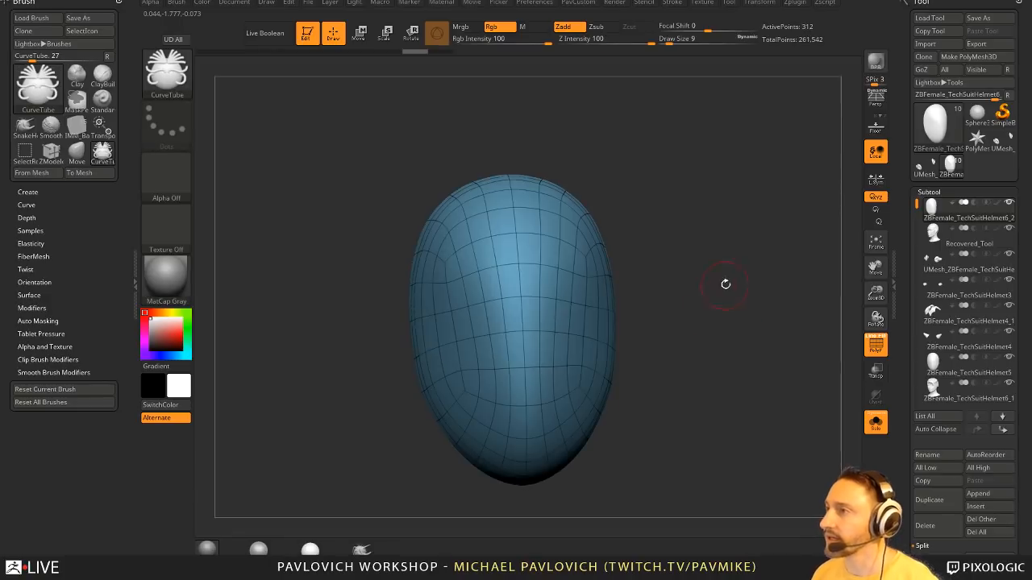
- Load the SimpleTubeAgain brush from the Lightbox brush library
key(comma)
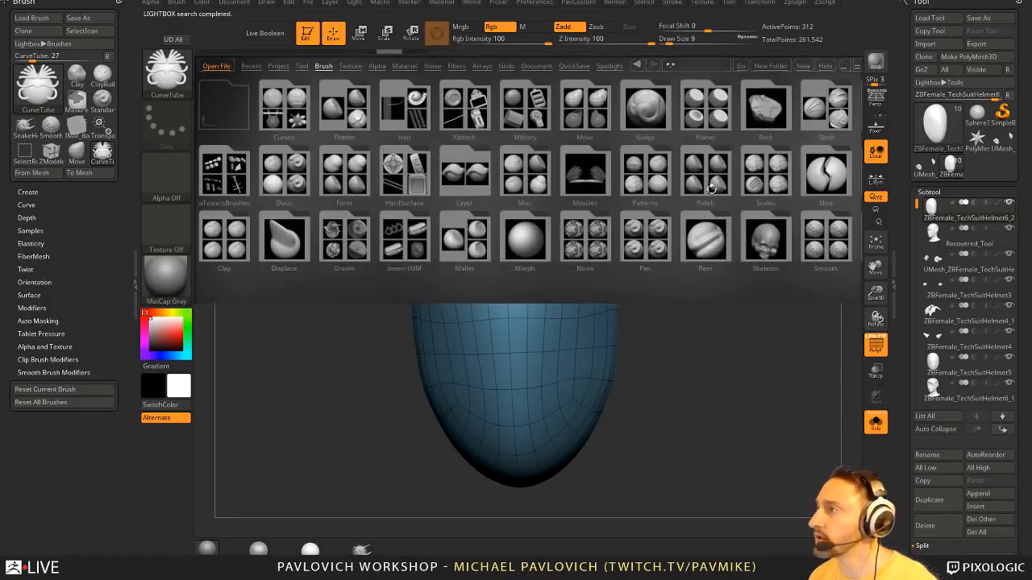
drag(711, 188, 642, 206)
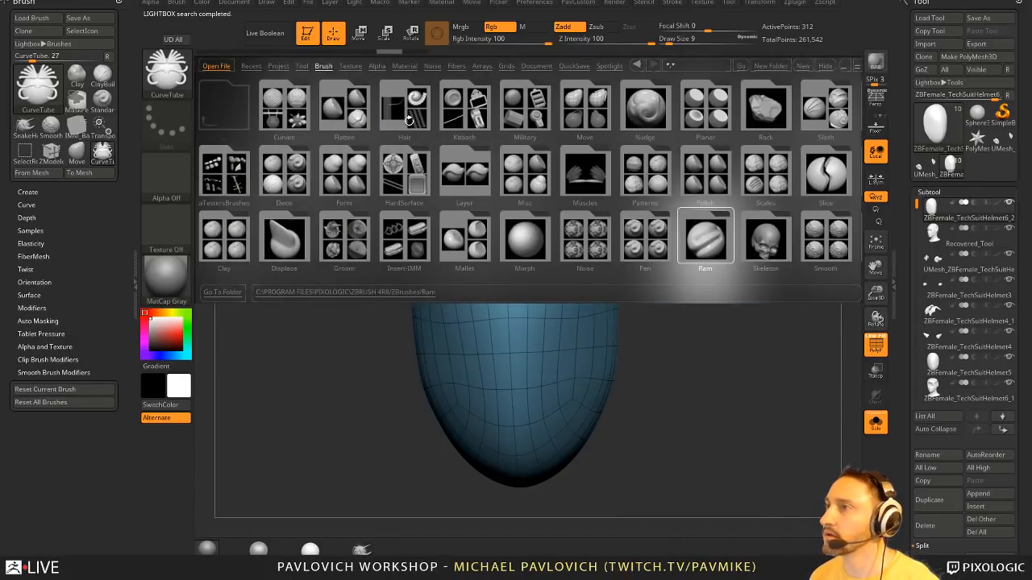
double_click(506, 119)
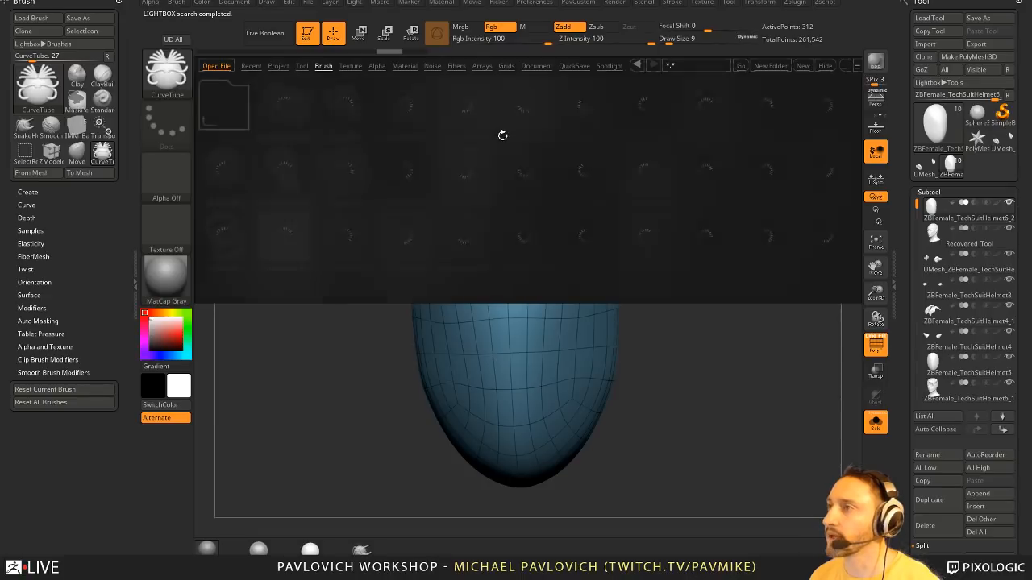
drag(590, 188, 447, 196)
double_click(564, 171)
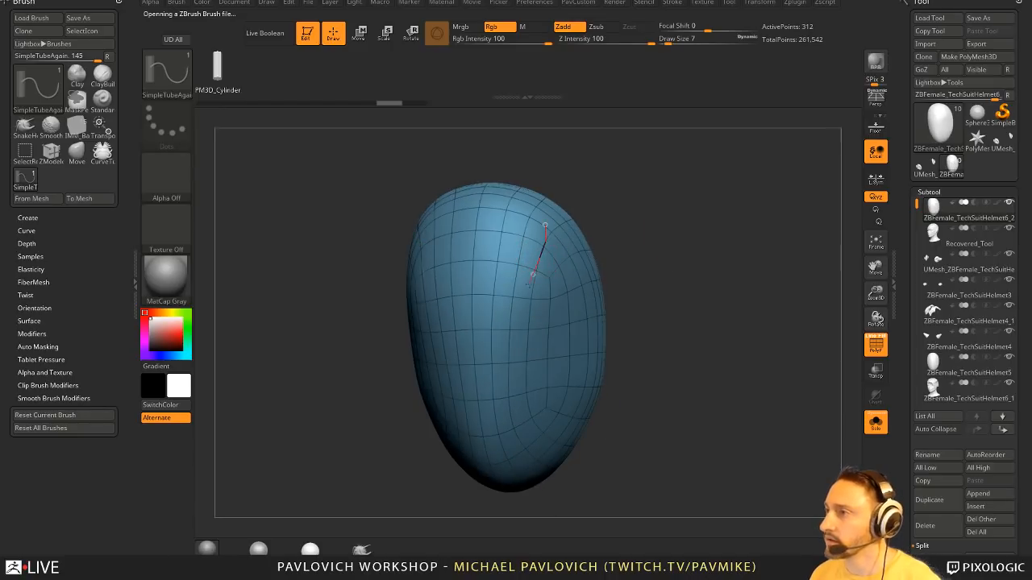
- Draw a mirrored pair of curved tubes down the faceplate and split tubes and faceplate into separate subtools
drag(529, 279, 548, 367)
mouse_move(690, 304)
mouse_down()
mouse_move(755, 231)
mouse_move(718, 235)
mouse_move(738, 256)
mouse_move(702, 272)
mouse_move(717, 270)
mouse_up()
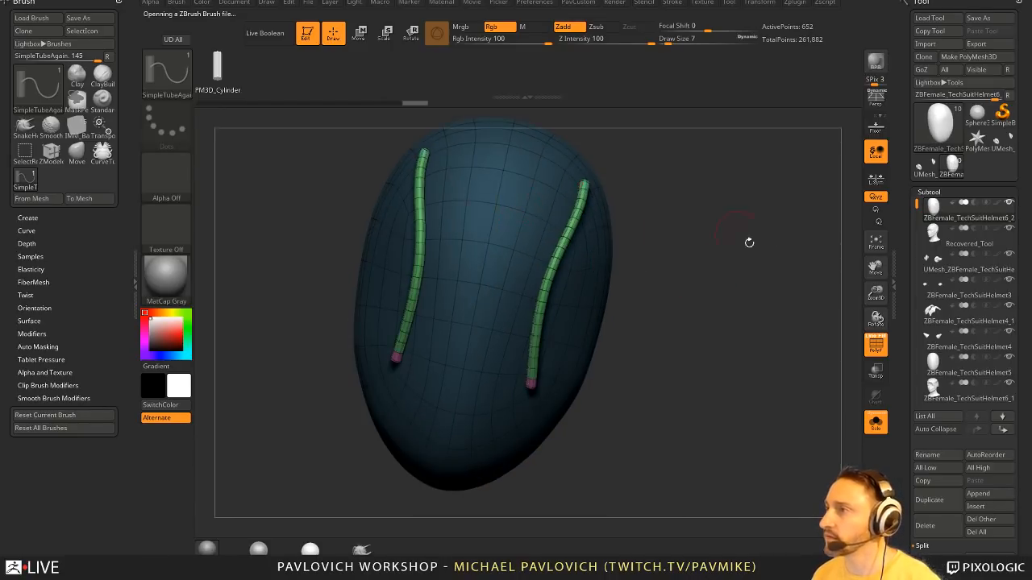
key(space)
click(764, 296)
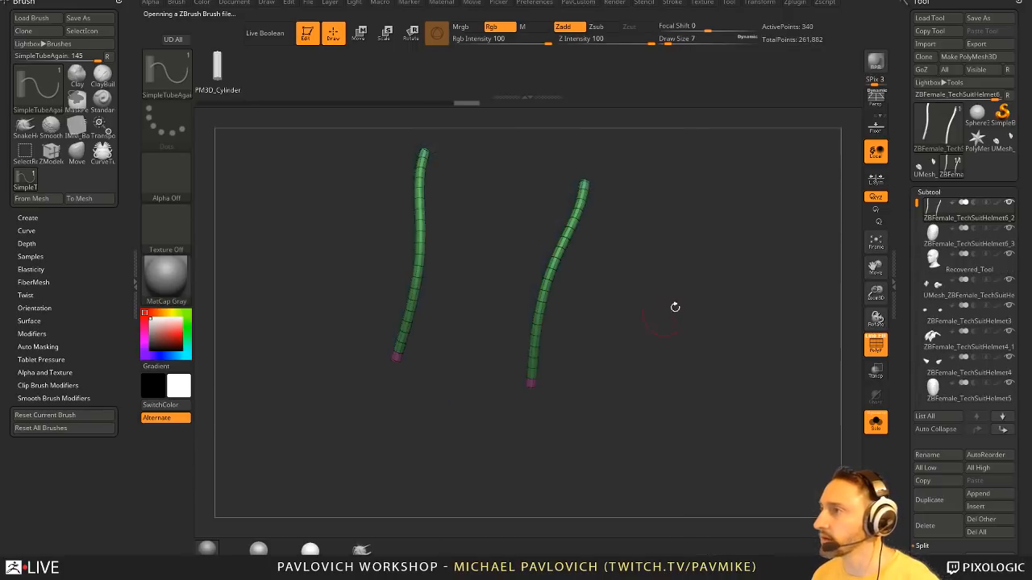
- Leave Solo mode and hide every subtool except the tubes and the remeshed faceplate
drag(675, 306, 835, 356)
click(874, 421)
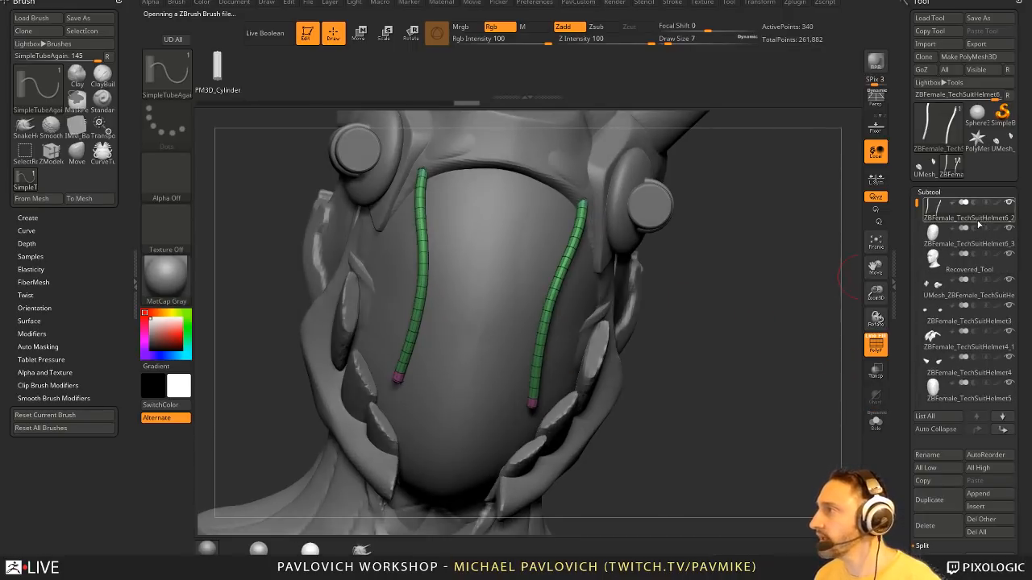
click(1009, 204)
click(1009, 229)
- Turn on Live Boolean, and move the tubes subtool below the faceplate and set it to subtract
shift+drag(749, 274, 779, 307)
click(286, 45)
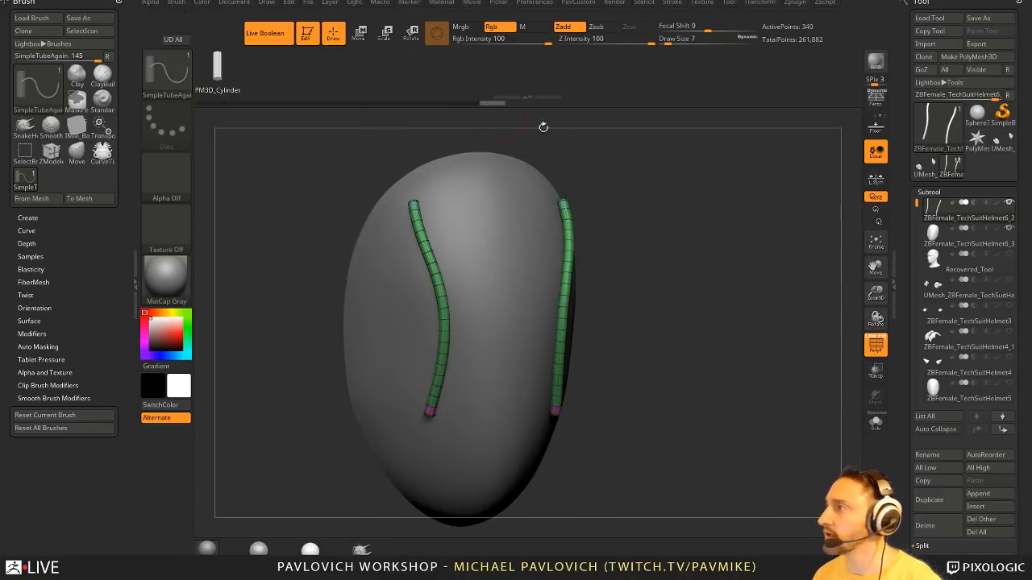
click(976, 416)
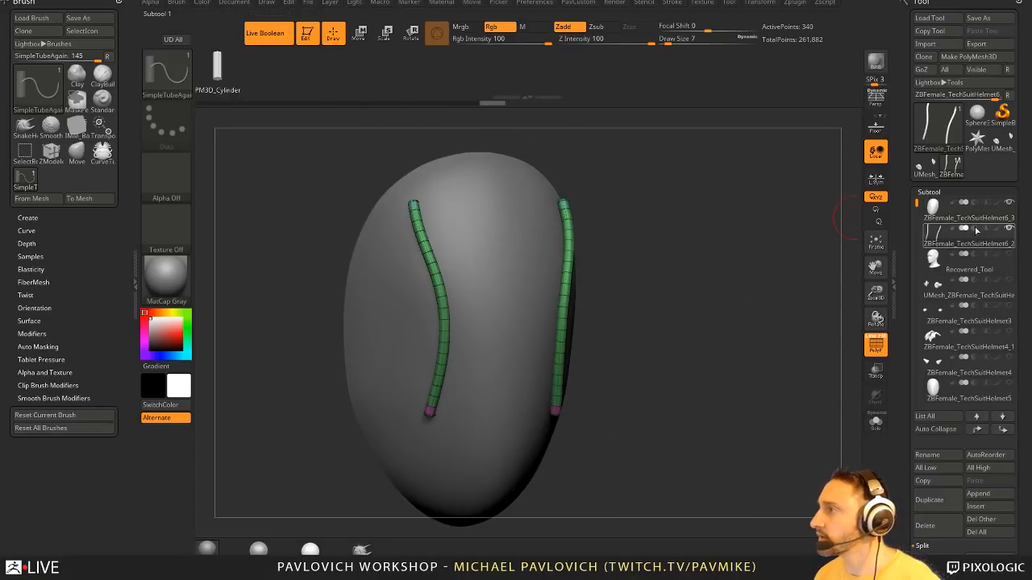
drag(730, 270, 746, 279)
click(875, 345)
alt+drag(819, 303, 812, 317)
- Try adjusting the tubes' placement with the Move gizmo, switching between the tubes and faceplate subtools
key(w)
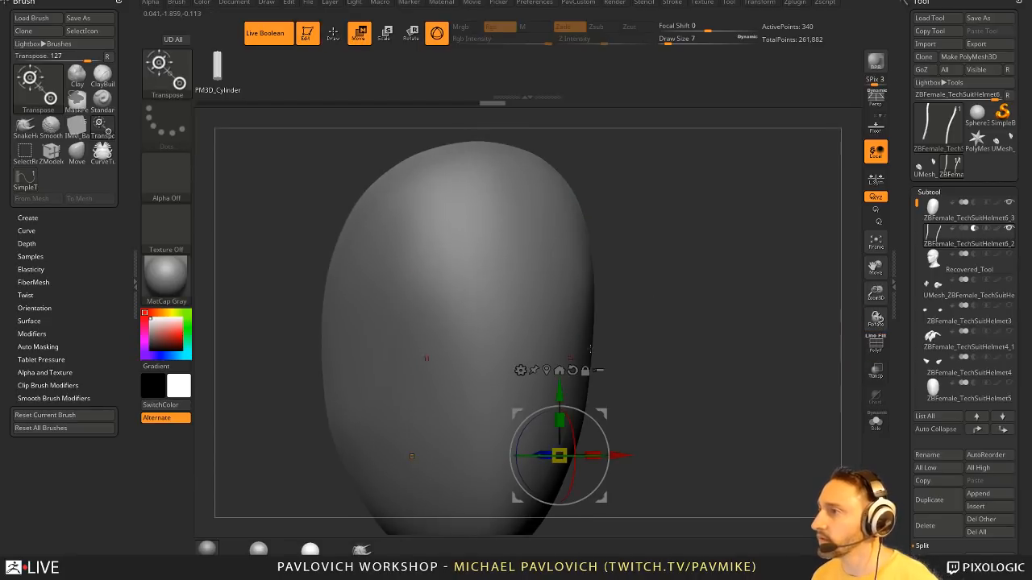
click(877, 348)
alt+drag(649, 308, 640, 278)
drag(640, 279, 676, 269)
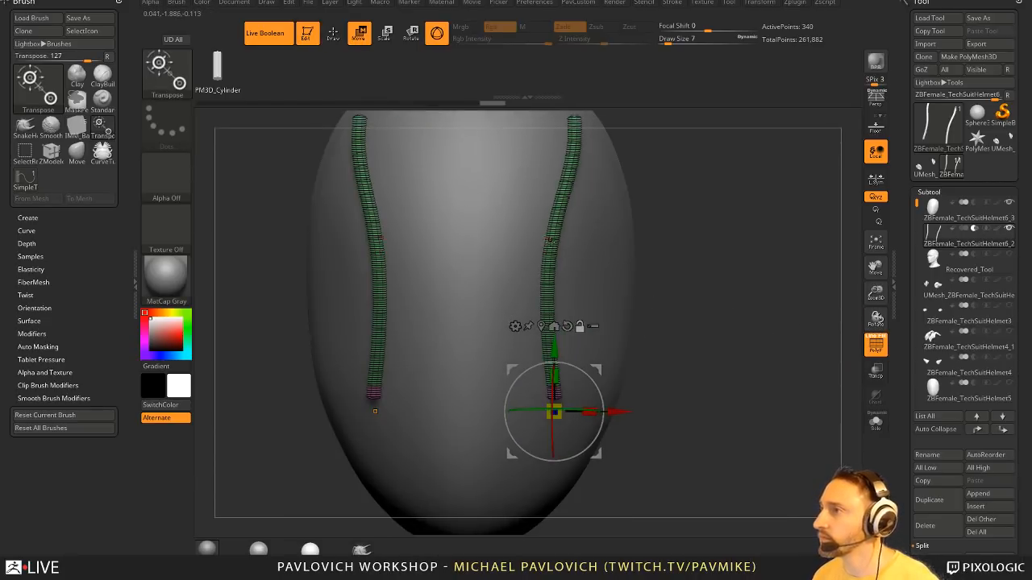
alt+click(582, 237)
click(960, 245)
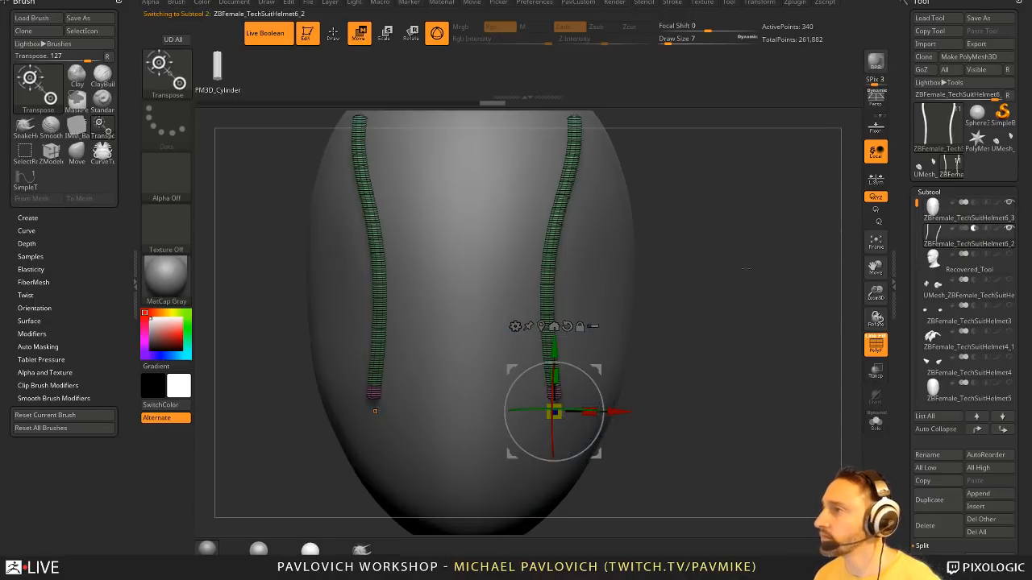
alt+click(605, 249)
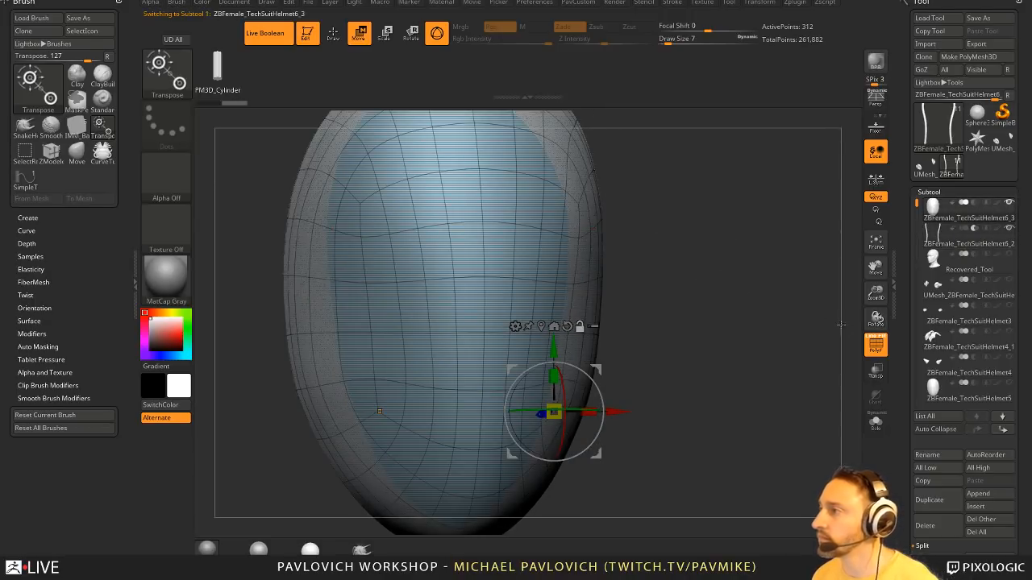
- Undo the recent gizmo edits on the tubes and the faceplate
key(ctrl+z)
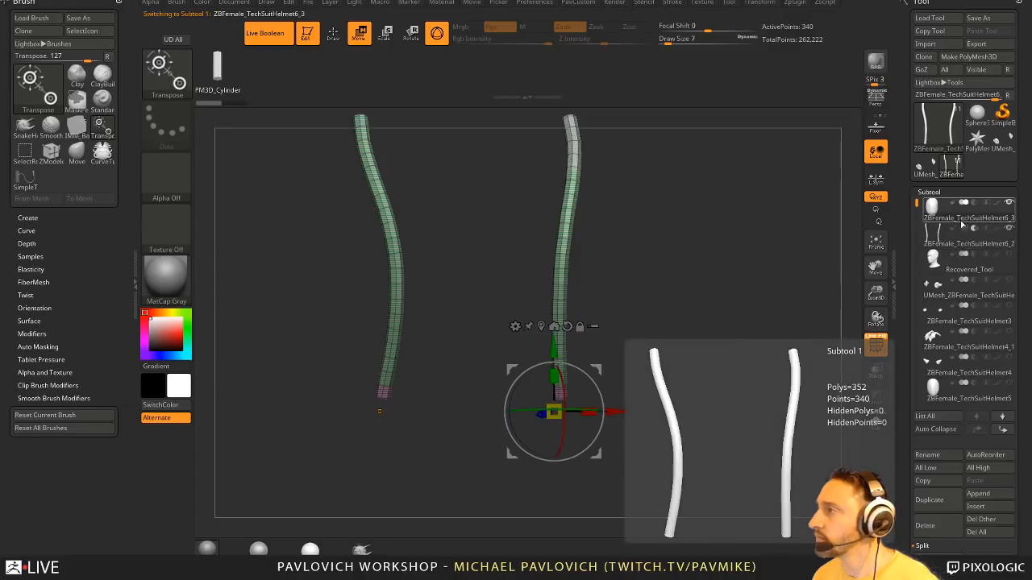
key(ctrl+z)
key(ctrl+z)
key(ctrl+z)
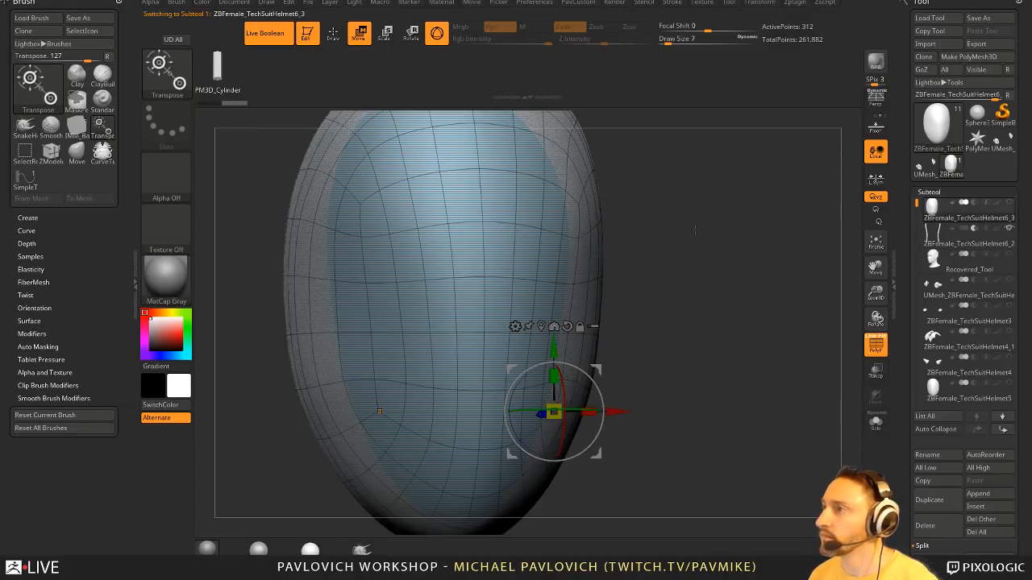
key(ctrl+z)
key(ctrl+z)
key(ctrl+z)
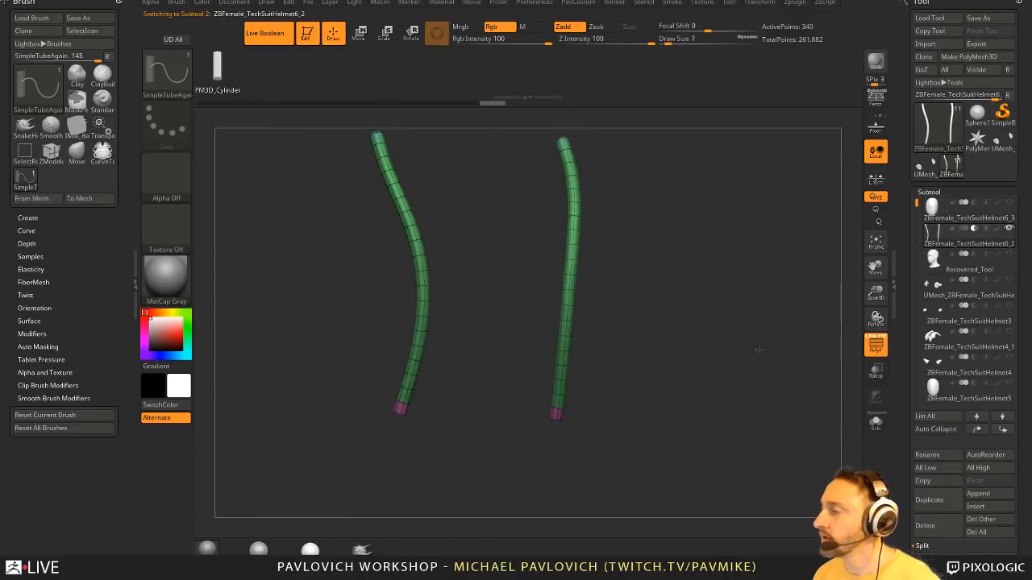
key(ctrl+z)
key(ctrl+z)
key(ctrl+z)
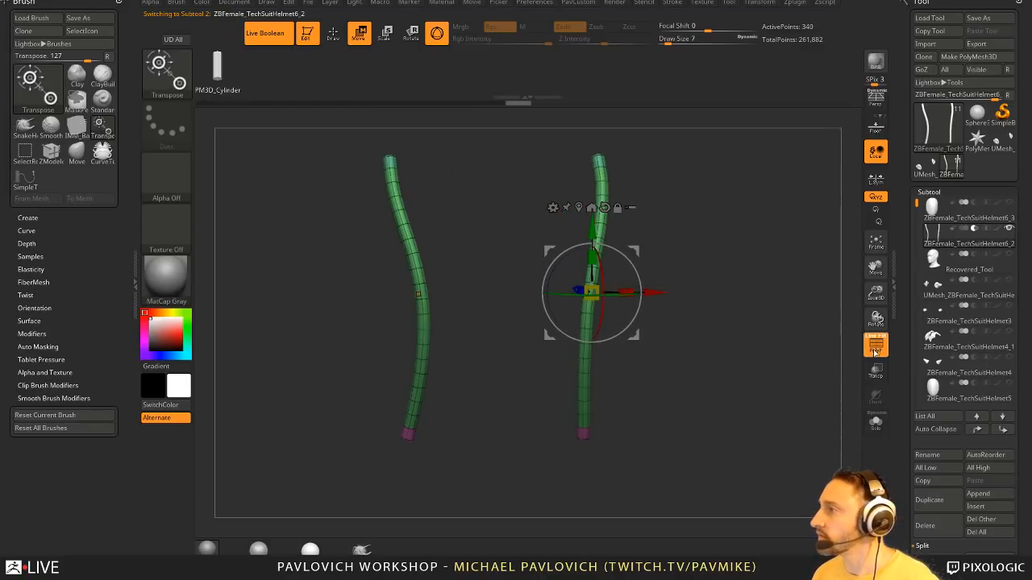
key(ctrl+z)
key(ctrl+z)
key(ctrl+z)
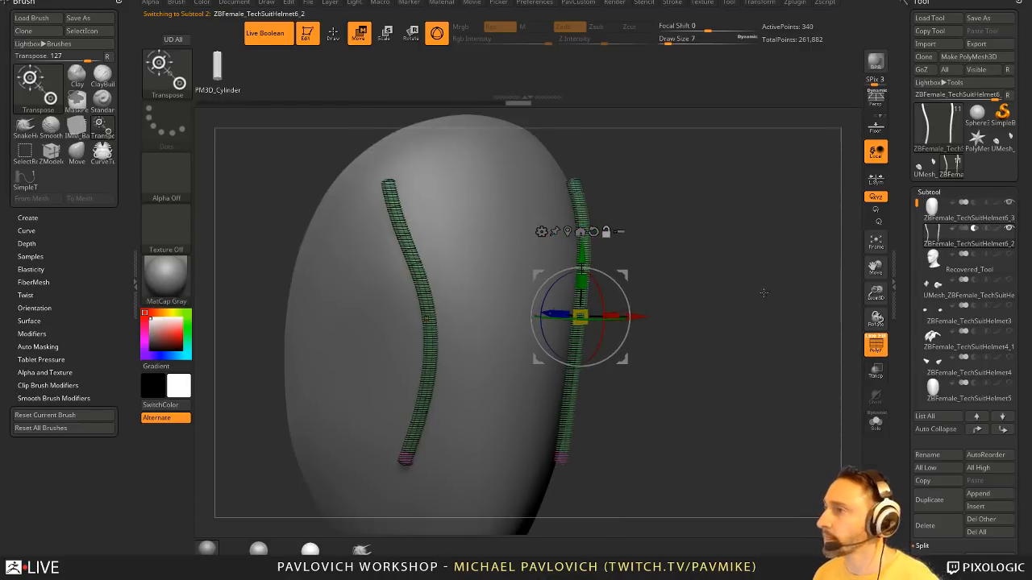
key(ctrl+z)
key(ctrl+z)
- Nudge the subtractive tubes slightly in depth with the Move gizmo to cut shallow grooves into the faceplate, and return to Draw mode
key(ctrl+shift+z)
key(ctrl+shift+z)
key(ctrl+shift+z)
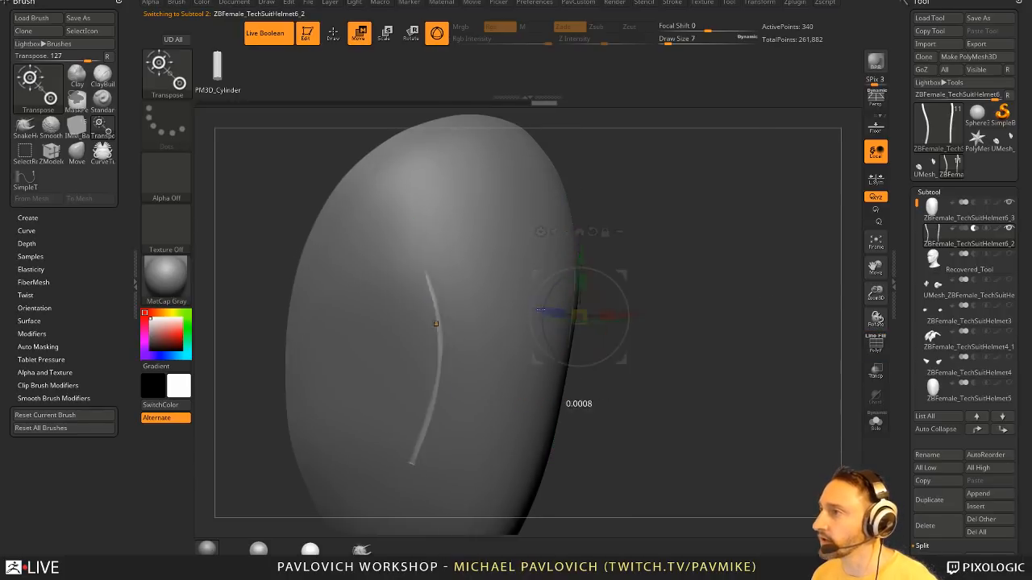
drag(730, 274, 681, 266)
key(q)
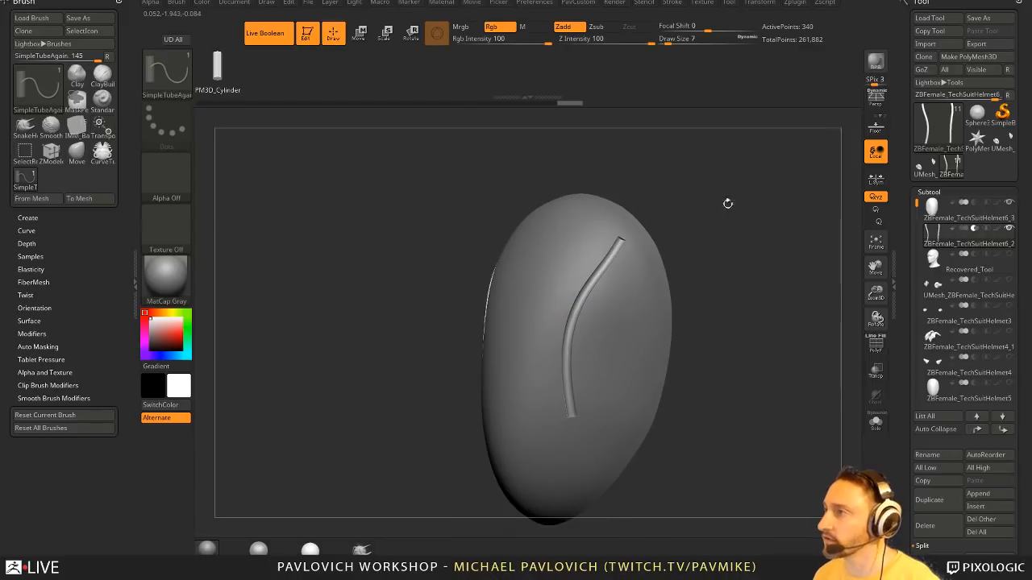
- Try reshaping the subtractive tubes with the Move brush at draw size 44, undo the strokes, and retry at draw size 20
key(s)
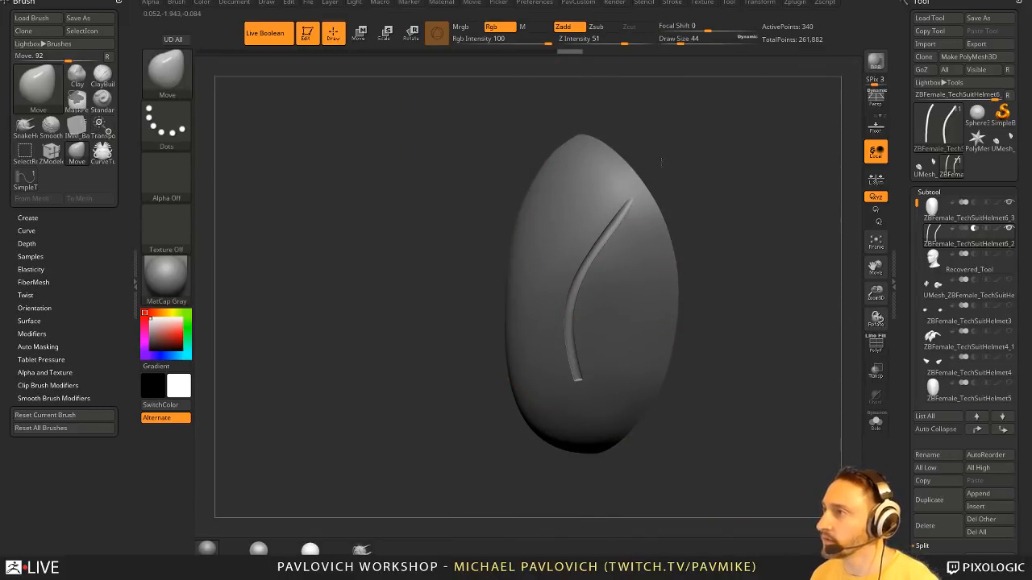
drag(661, 162, 711, 182)
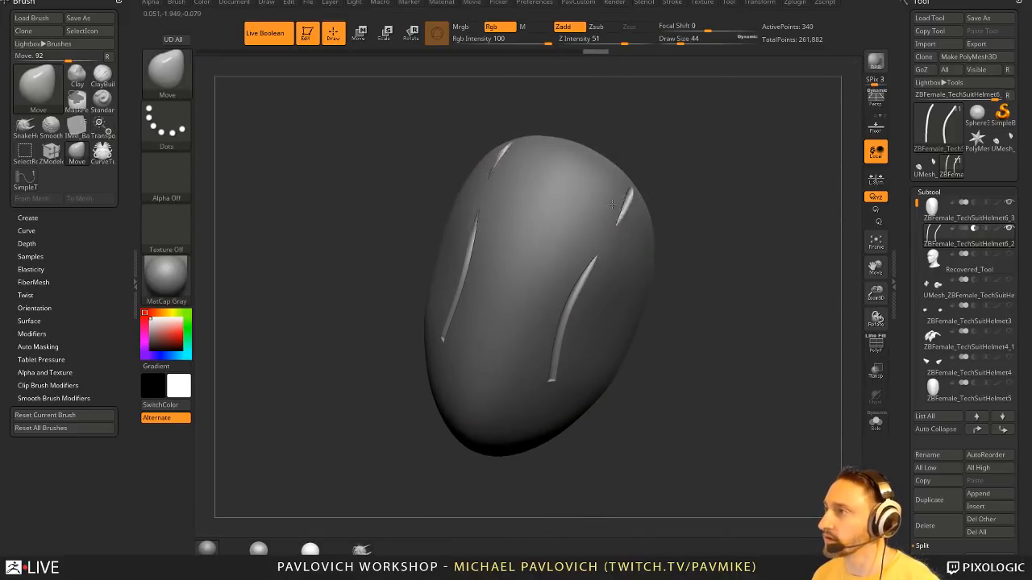
drag(710, 251, 659, 270)
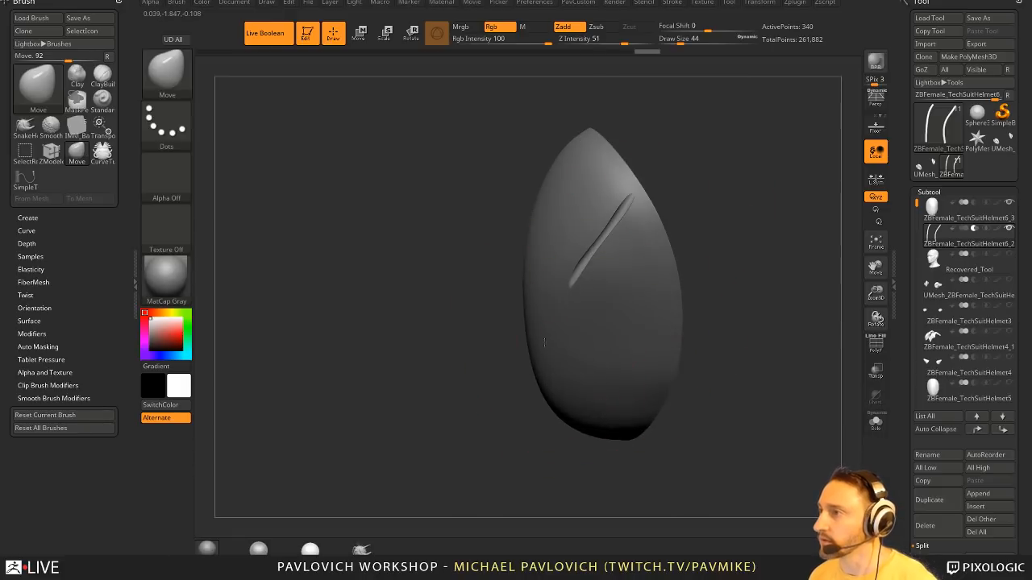
drag(583, 346, 591, 363)
drag(647, 326, 696, 302)
key(ctrl+z)
key(ctrl+z)
key(s)
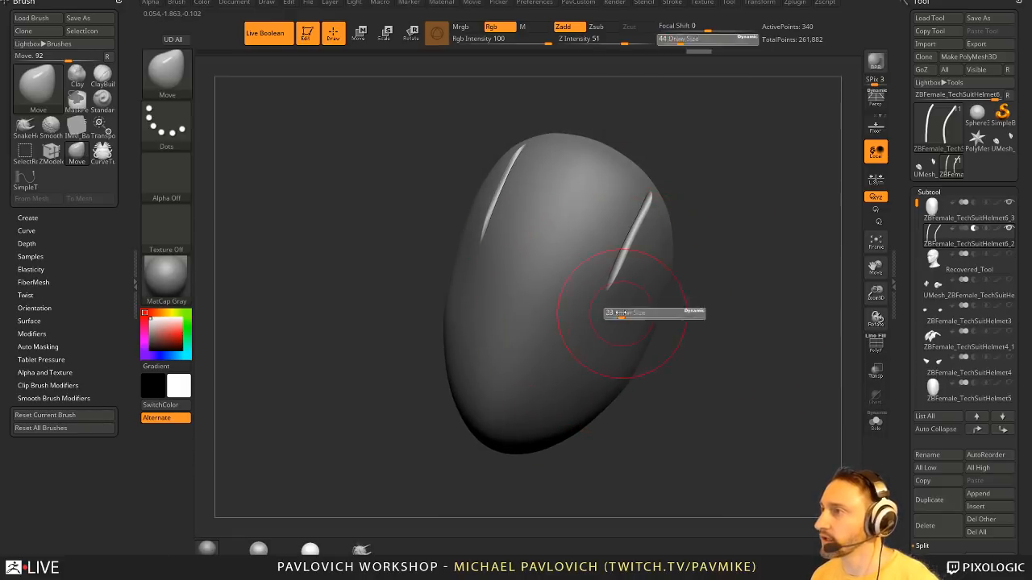
drag(626, 316, 619, 316)
drag(794, 278, 745, 291)
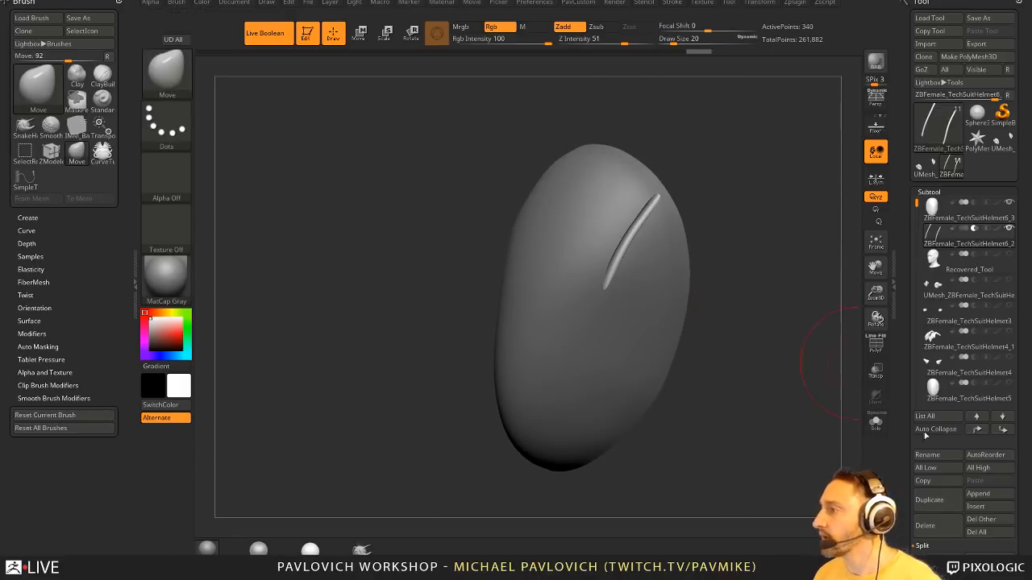
- Delete the subtractive tubes subtool, make the faceplate active, and display its polyframe
alt+click(684, 319)
drag(824, 416, 836, 385)
click(875, 344)
drag(790, 359, 743, 321)
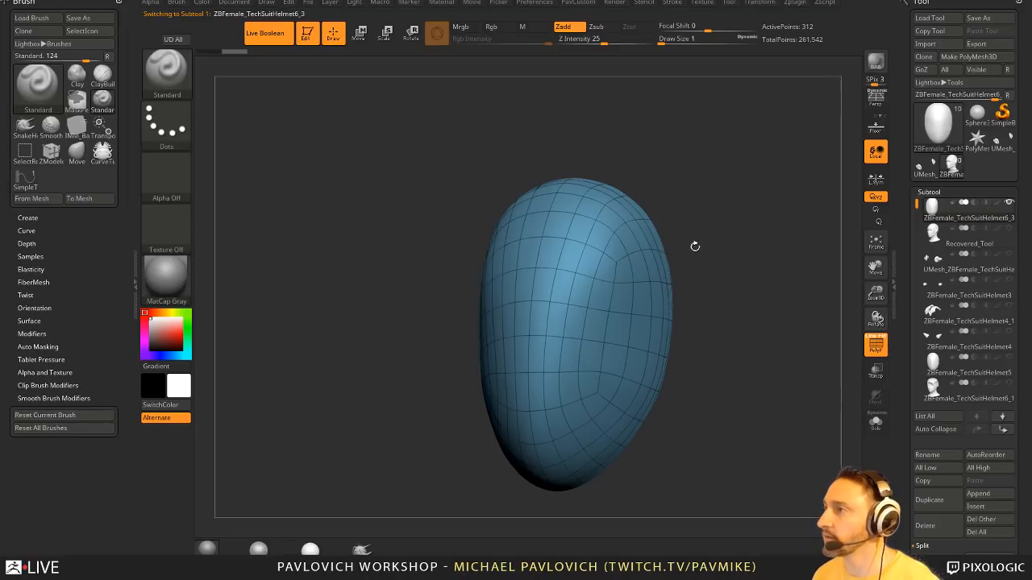
mouse_move(695, 246)
mouse_down()
mouse_move(714, 257)
mouse_move(708, 246)
mouse_up()
- Mark the oval patch of polygons on each side of the faceplate symmetrically with ZModeler to separate it from the central band
key(b)
key(z)
key(m)
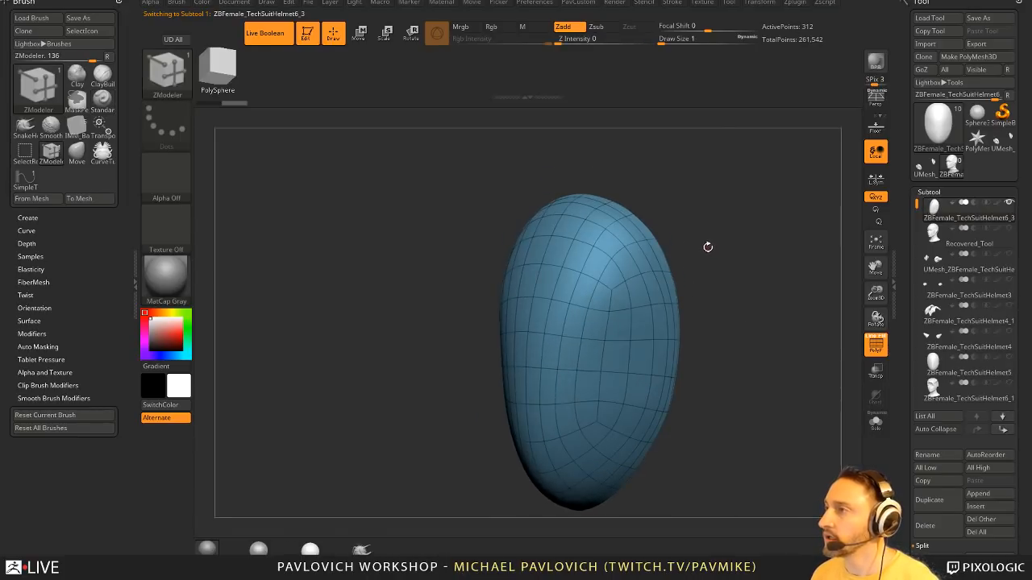
drag(646, 258, 587, 346)
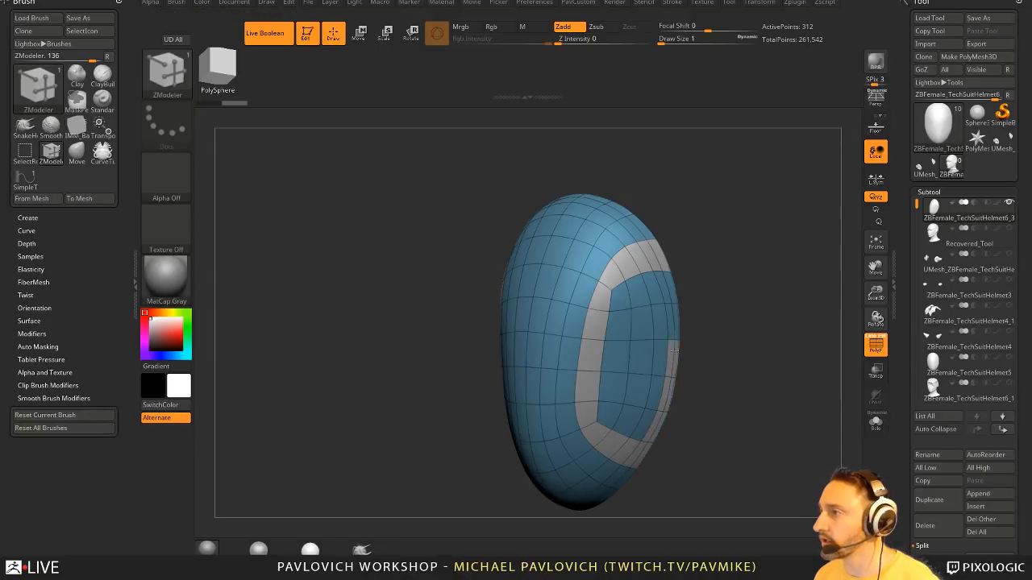
mouse_move(614, 336)
mouse_down()
mouse_move(645, 421)
mouse_move(661, 336)
mouse_up()
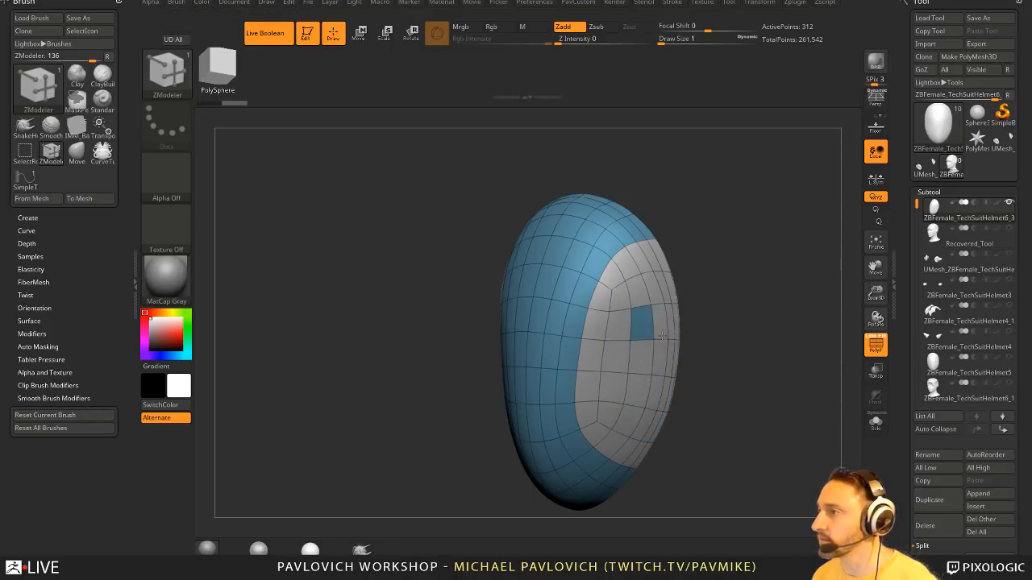
drag(739, 254, 770, 291)
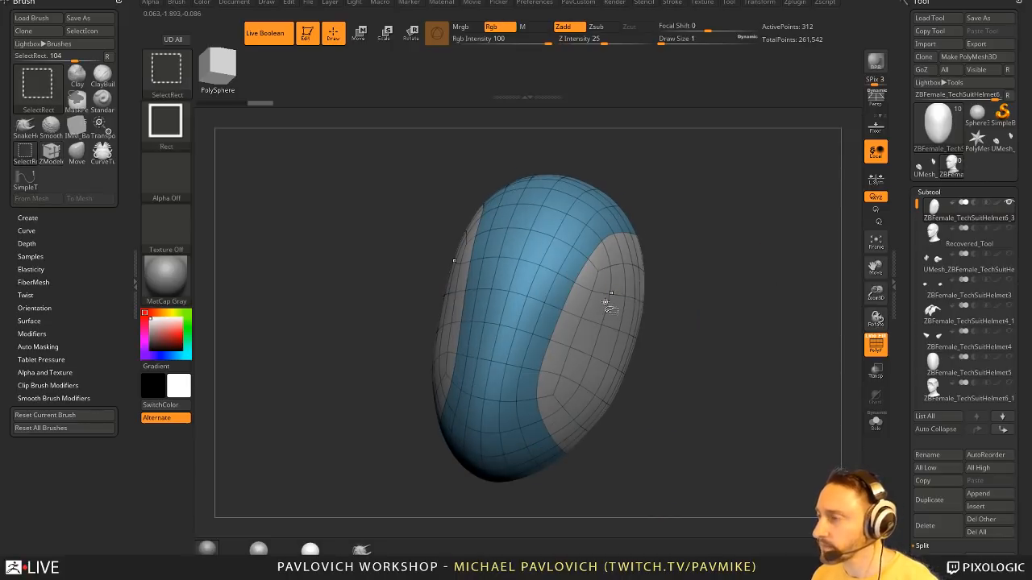
mouse_move(709, 270)
mouse_down()
mouse_move(721, 258)
mouse_move(734, 272)
mouse_move(724, 267)
mouse_up()
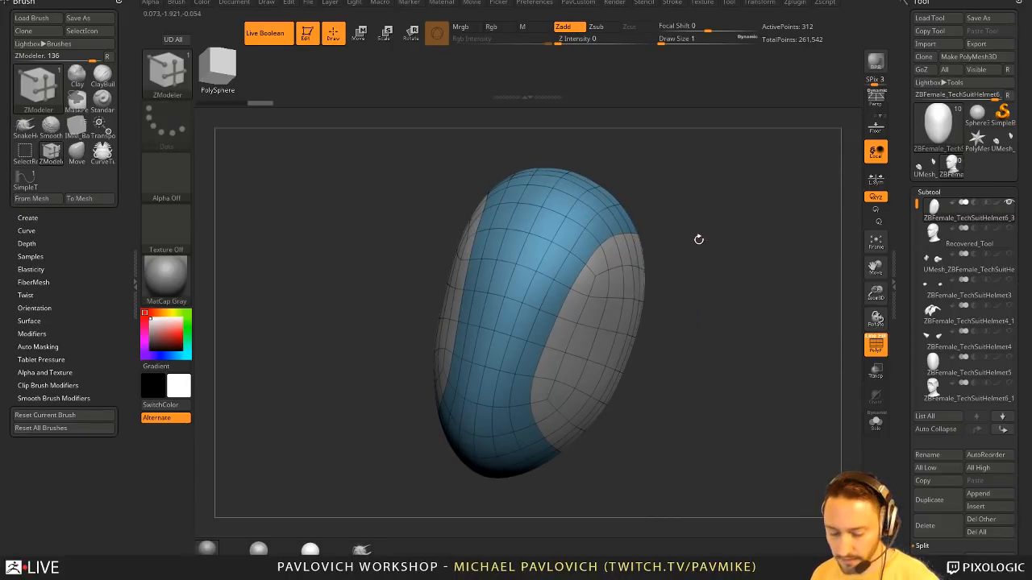
- Place SimpleTubeAgain curves along the borders between the faceplate's central band and its side patches, undoing a misplaced first curve
key(b)
click(241, 520)
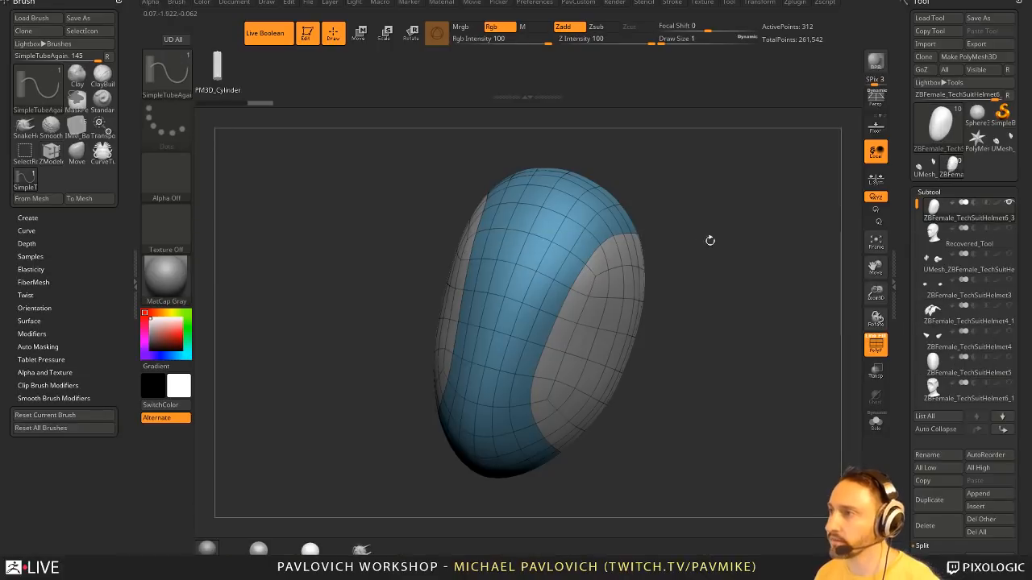
drag(595, 255, 597, 252)
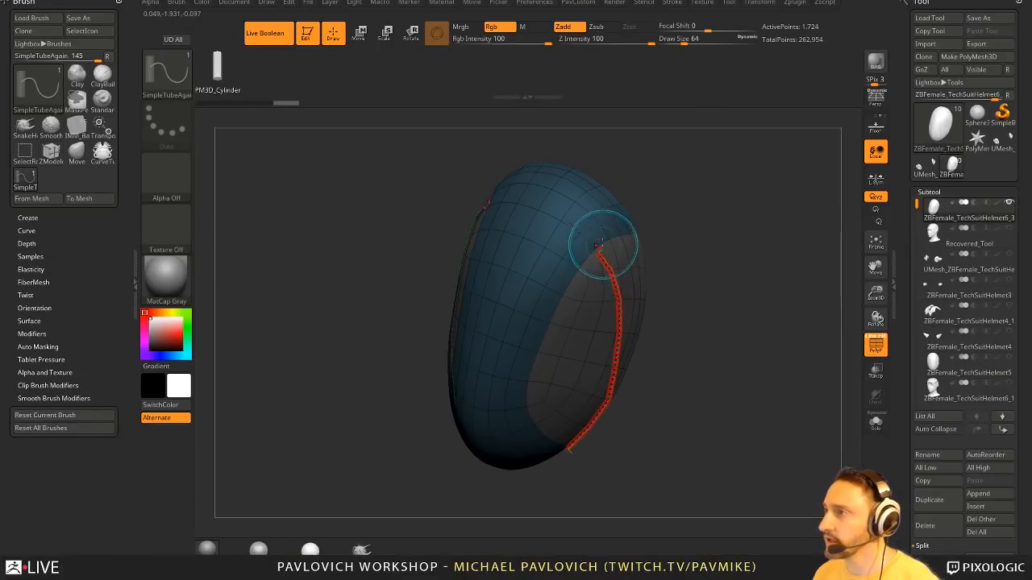
key(ctrl+z)
click(593, 249)
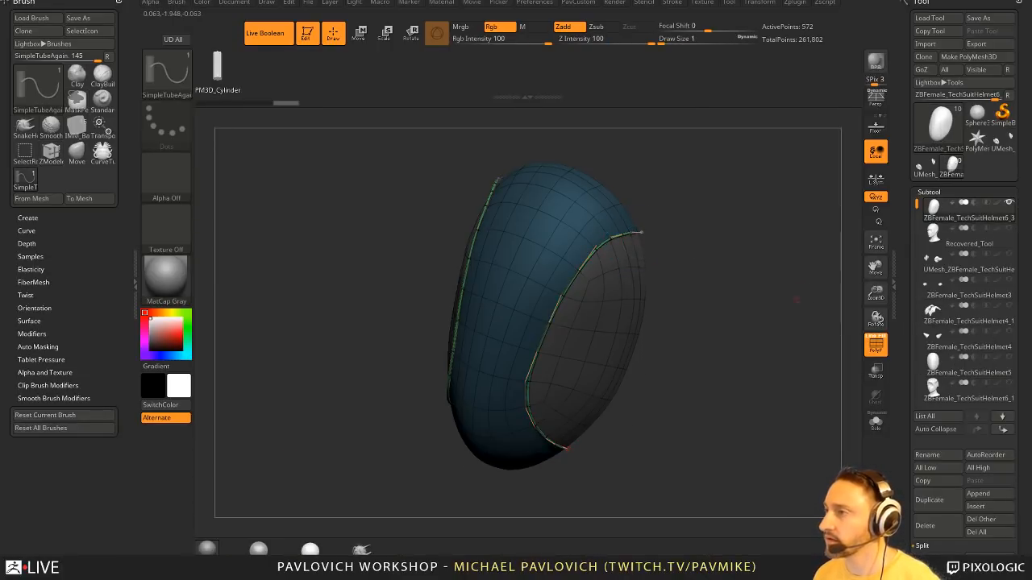
- Set the draw size to 6 and update the curves to thicken the tubes along the patch borders
drag(725, 274, 745, 287)
key(s)
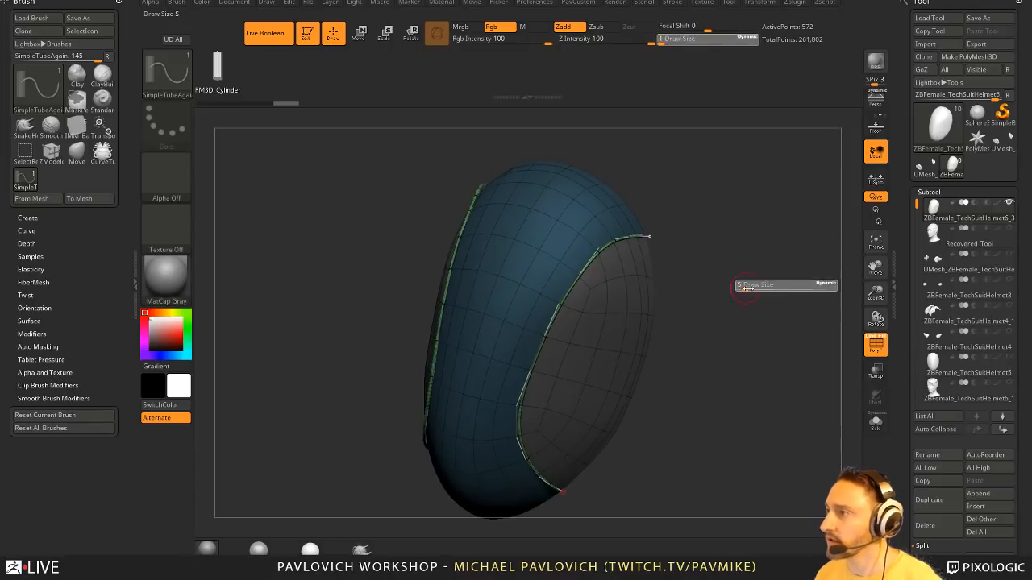
click(744, 287)
key(s)
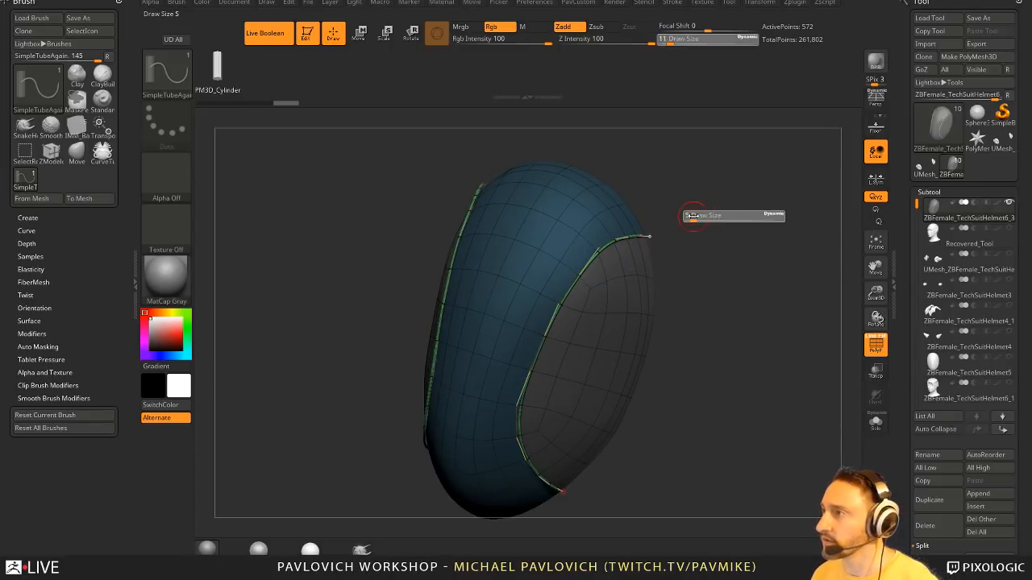
click(686, 214)
click(610, 231)
mouse_move(779, 286)
mouse_down()
mouse_move(725, 258)
mouse_move(782, 247)
mouse_move(762, 257)
mouse_move(845, 322)
mouse_up()
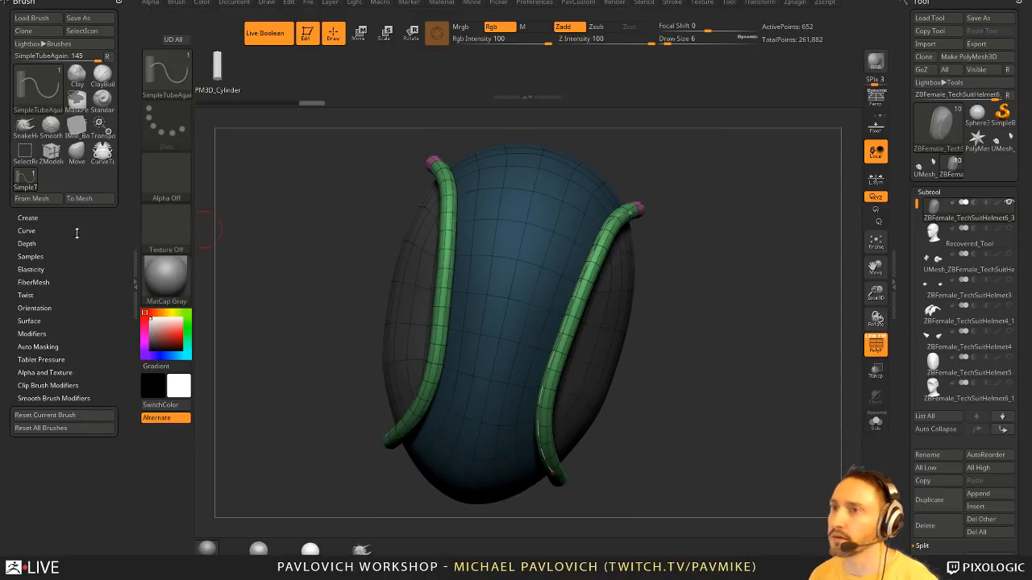
- Set the tube brush's Imbed depth to -5 and update the border tubes
click(32, 243)
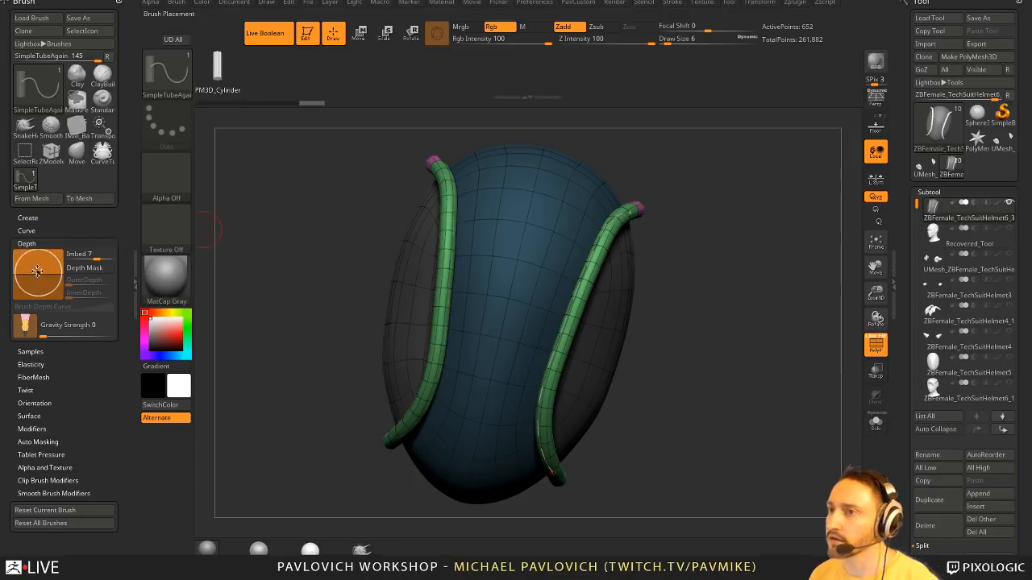
click(586, 275)
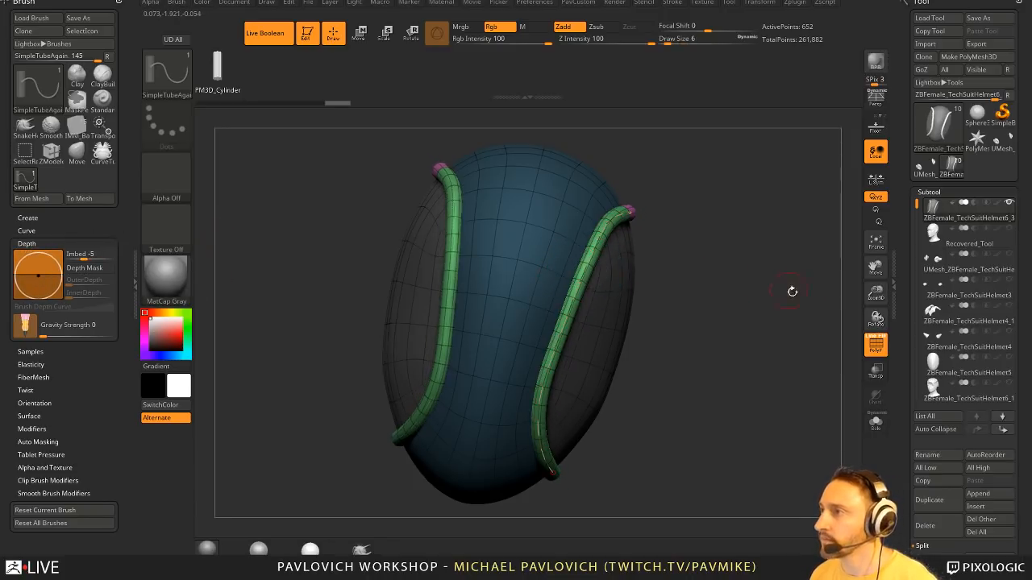
drag(790, 291, 779, 294)
- Try the Bike Chain mesh from IMM Army Curve on the border curves, and restore the tubes with SimpleTubeAgain
key(b)
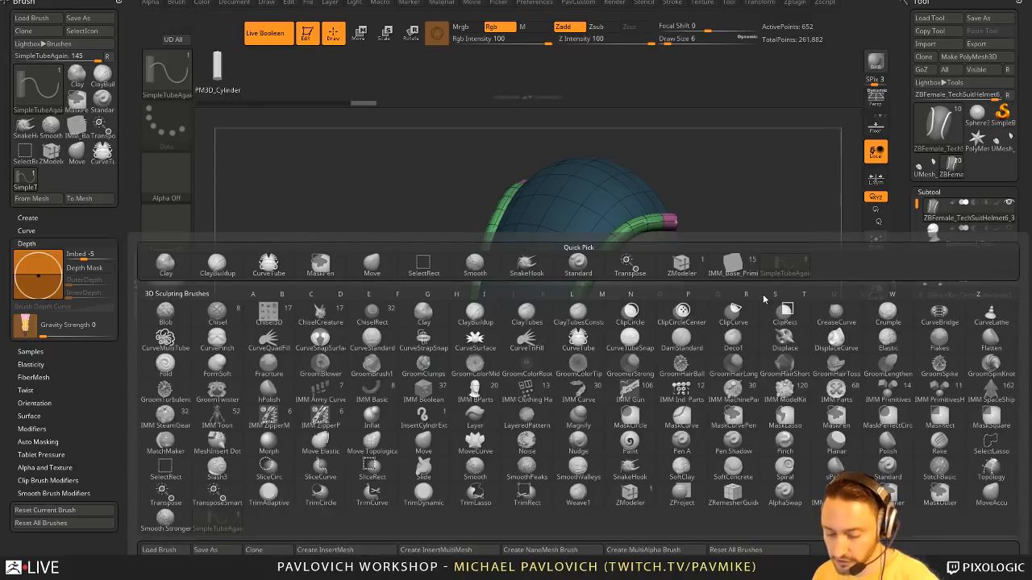
key(i)
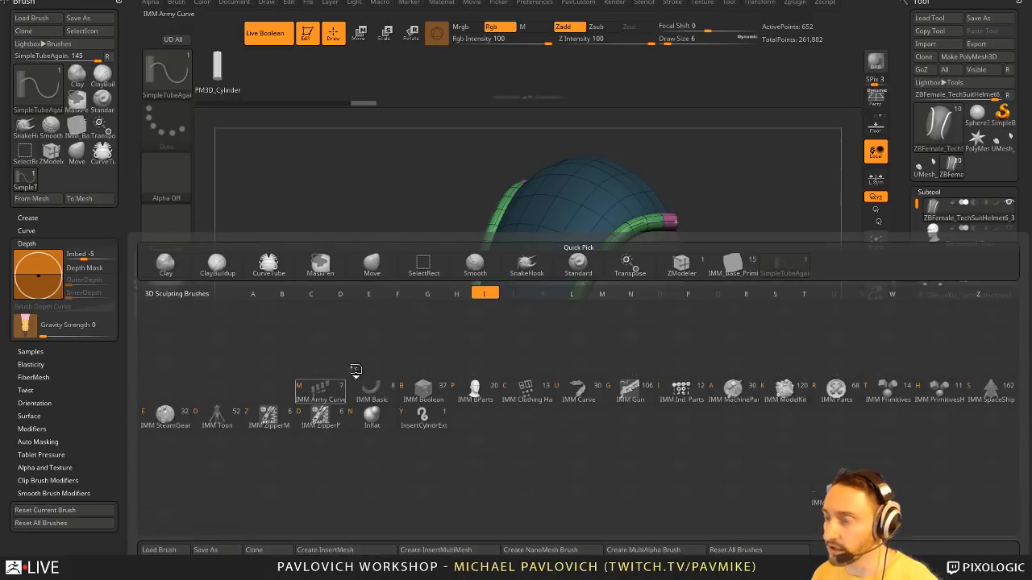
key(m)
key(m)
click(745, 274)
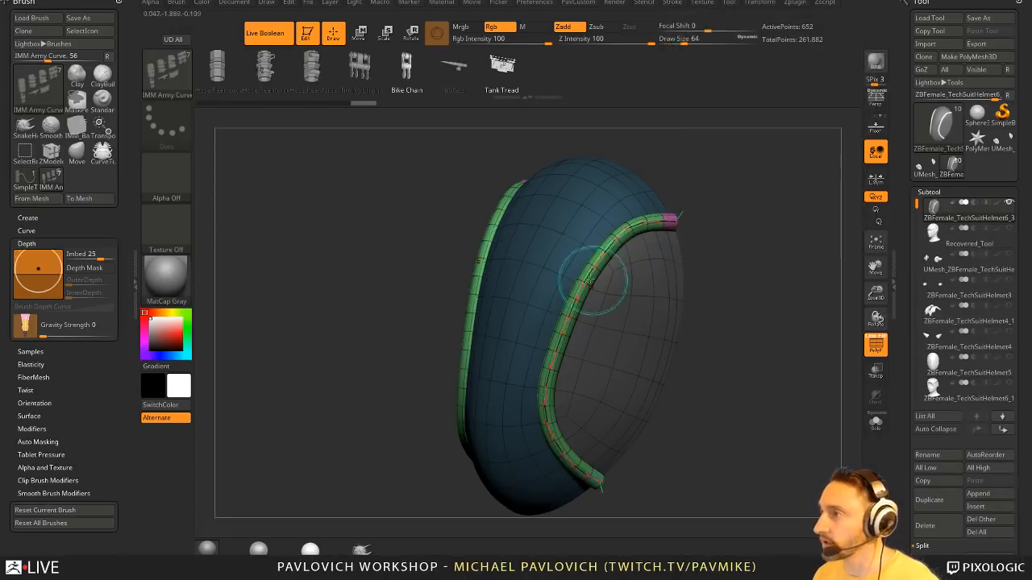
click(588, 280)
mouse_move(775, 288)
mouse_down()
mouse_move(813, 285)
mouse_move(775, 287)
mouse_move(783, 286)
mouse_up()
key(b)
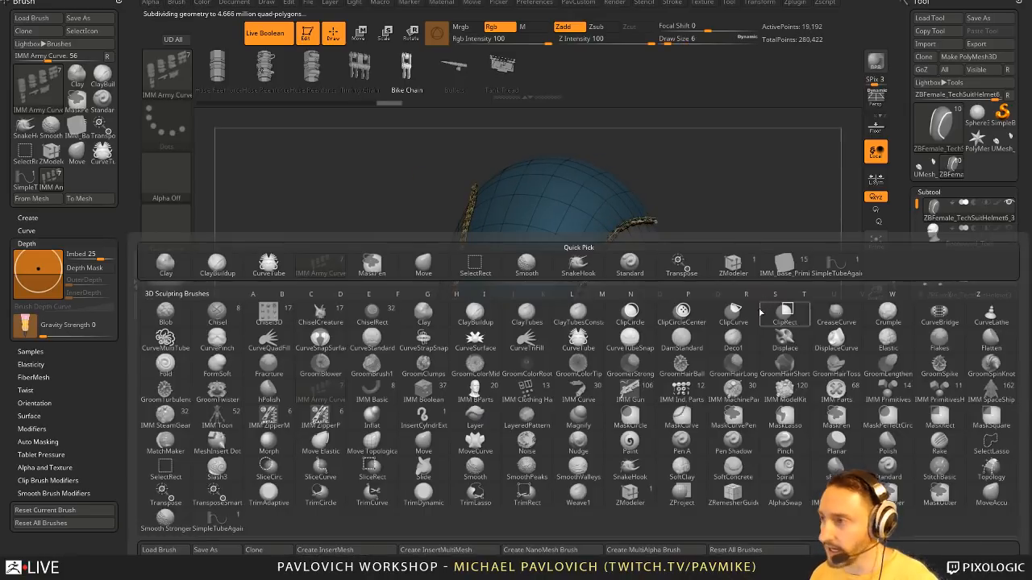
click(232, 522)
click(605, 244)
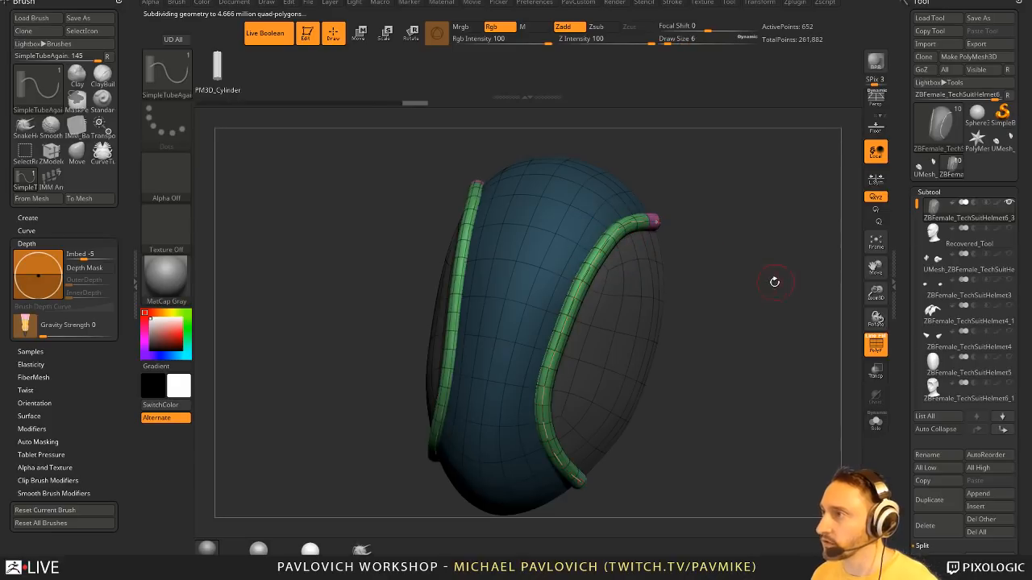
- Separate the tubes from the faceplate into their own subtool with Split Masked Points
drag(777, 282, 574, 258)
key(space)
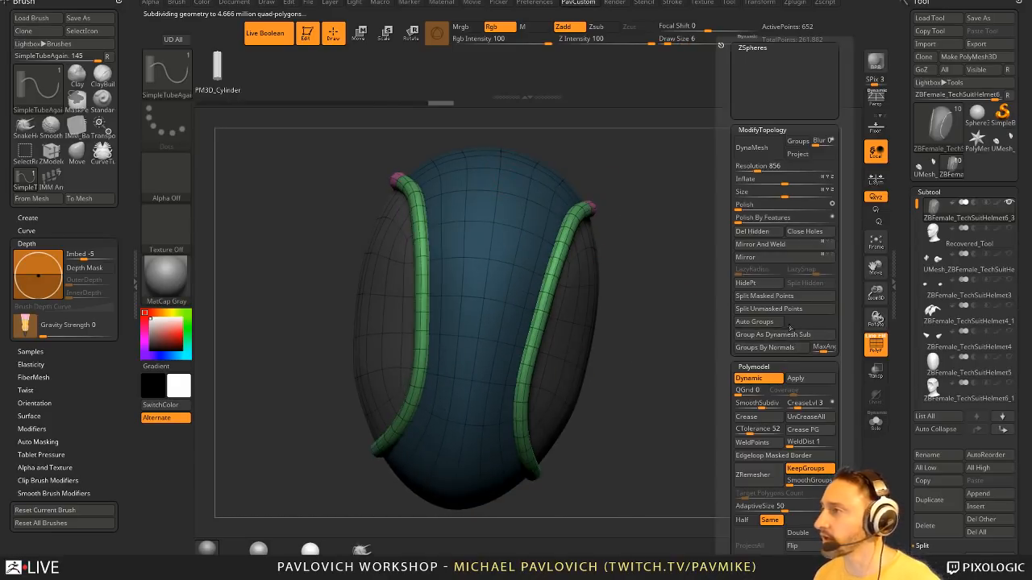
click(770, 296)
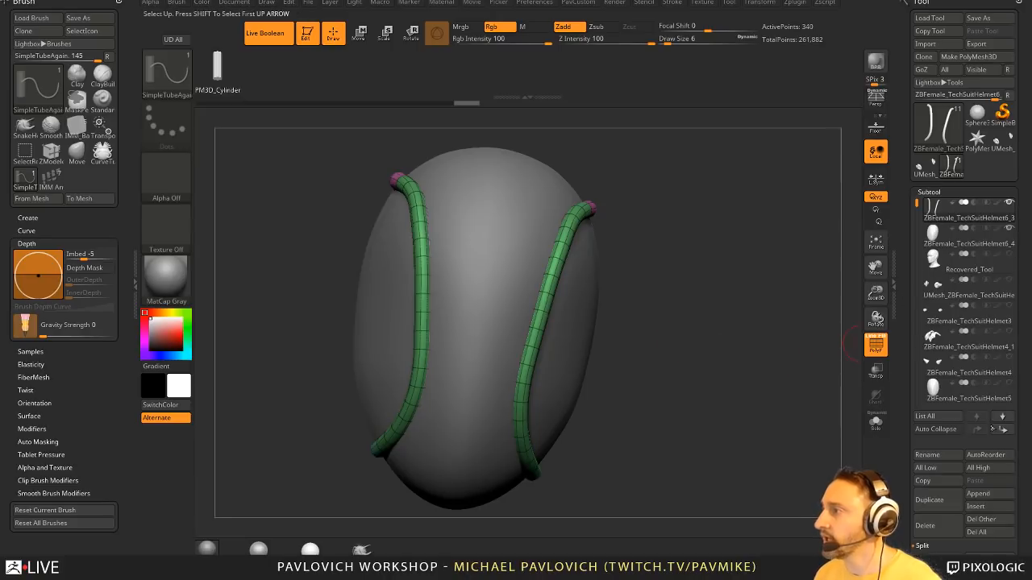
- Move the tubes subtool below the faceplate, set it to subtract, and hide the polyframe to check the grooves
click(1001, 428)
click(974, 229)
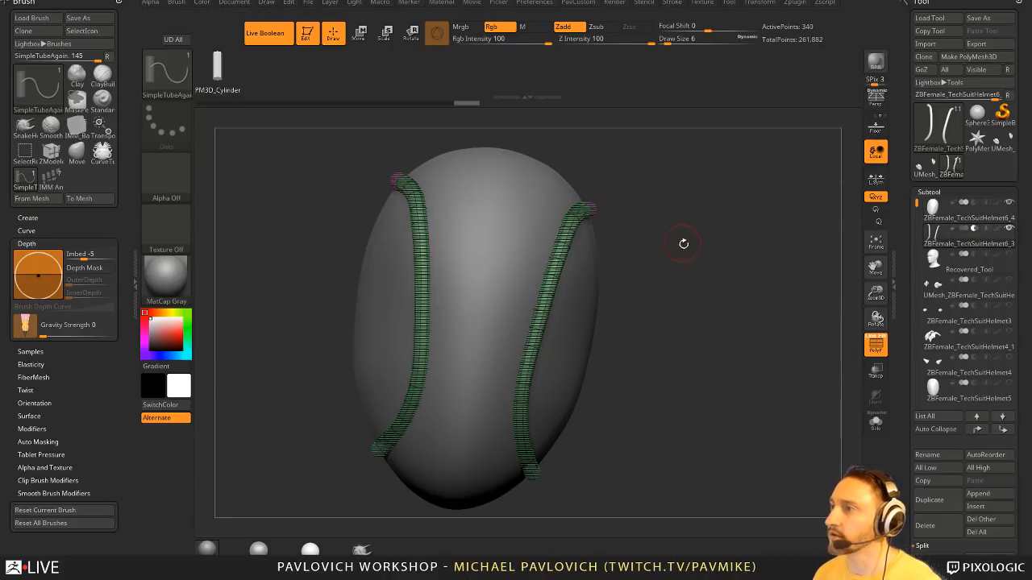
key(shift+f)
drag(683, 243, 795, 329)
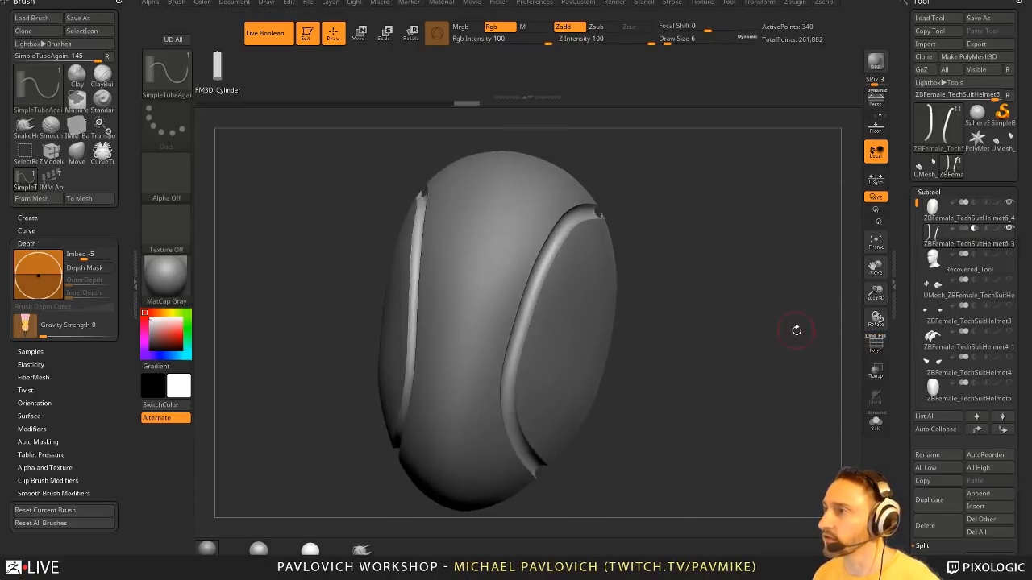
- Isolate the tubes with polyframe shown and delete the caps at both ends using ZModeler's Delete with the Flat Island target
click(876, 420)
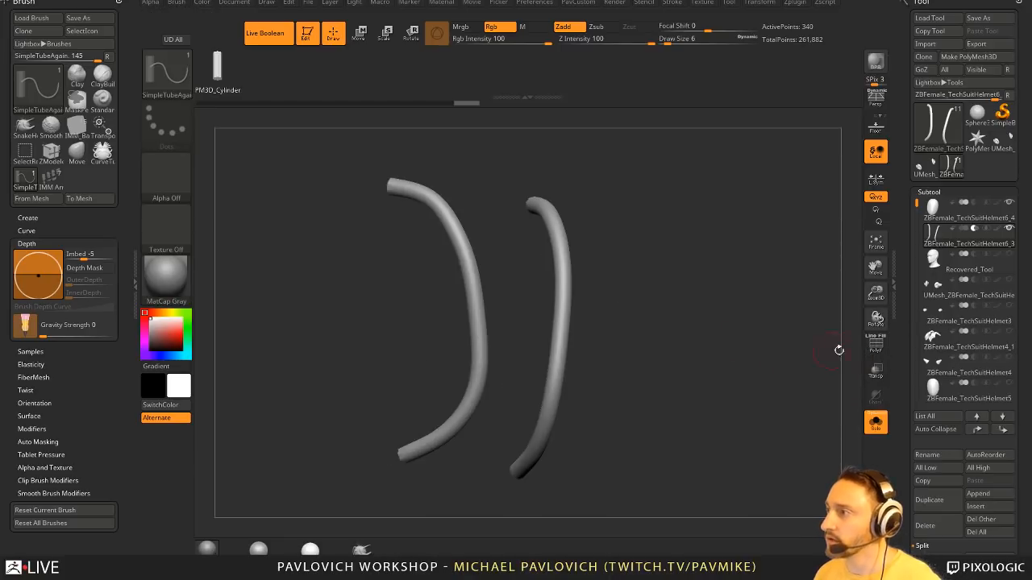
key(shift+f)
mouse_move(726, 290)
mouse_down()
mouse_move(790, 304)
mouse_move(767, 291)
mouse_move(765, 305)
mouse_move(788, 300)
mouse_move(702, 306)
mouse_up()
key(b)
key(z)
key(m)
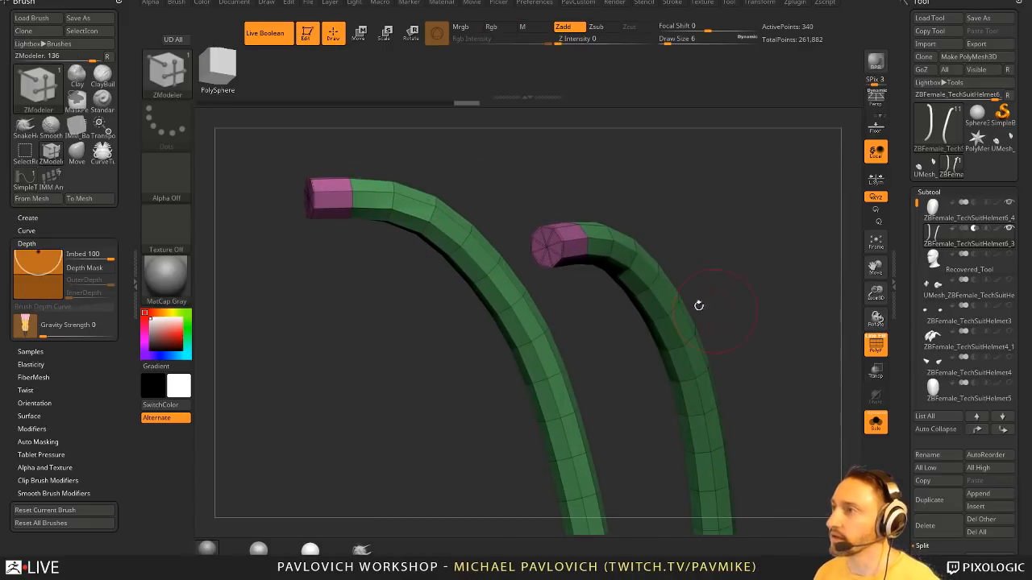
key(space)
click(448, 184)
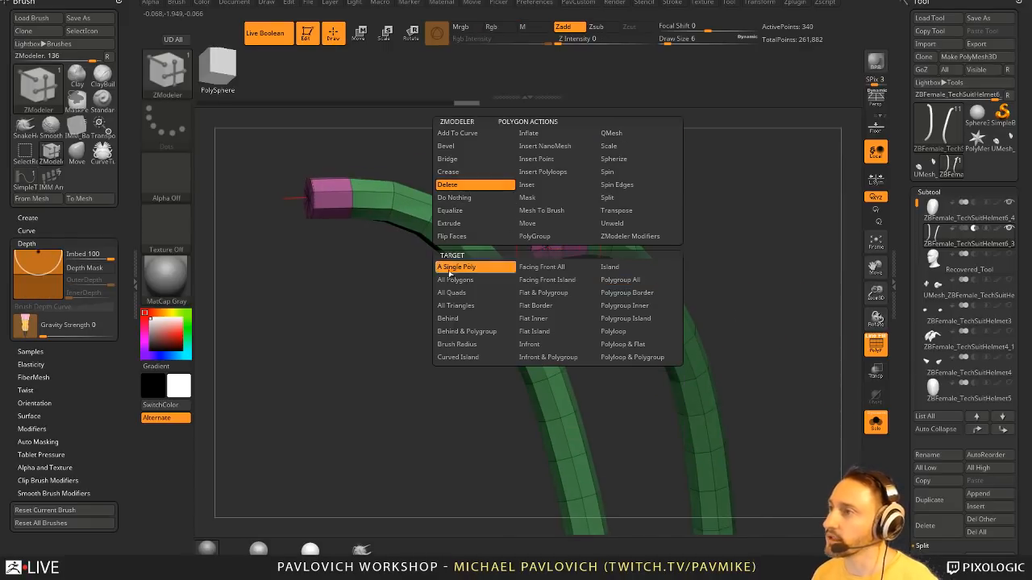
click(556, 332)
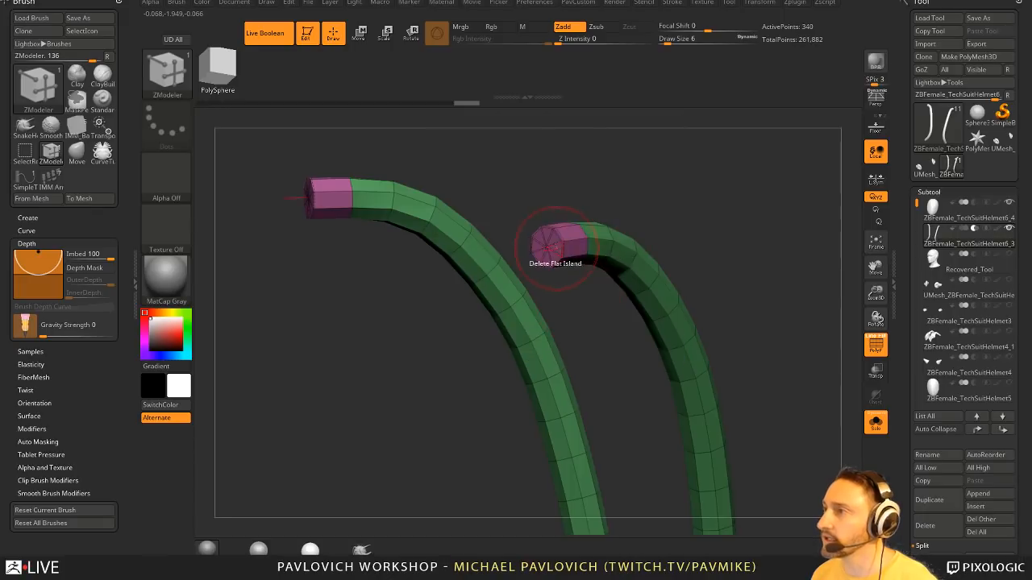
alt+drag(802, 368, 750, 326)
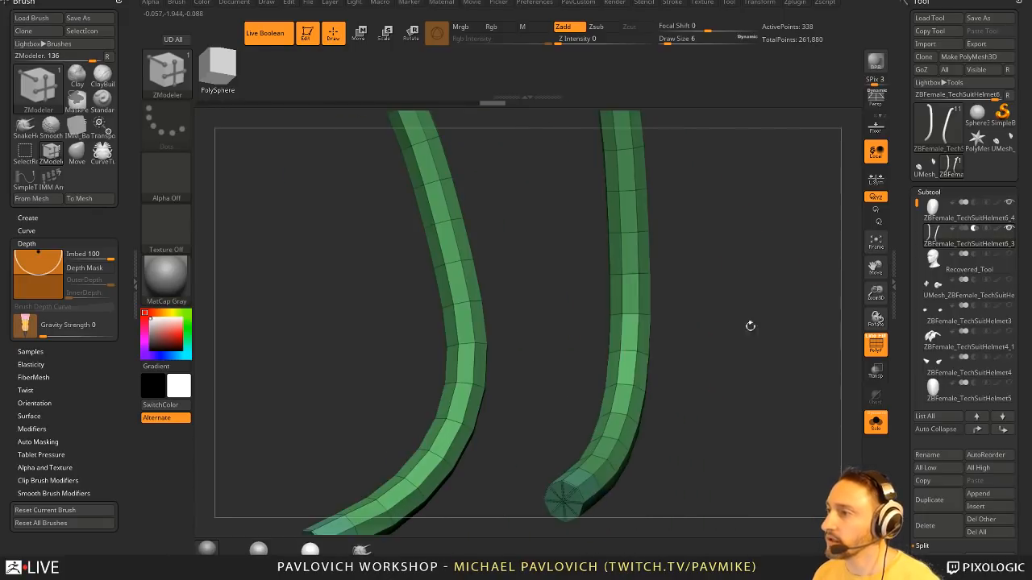
drag(762, 411, 617, 215)
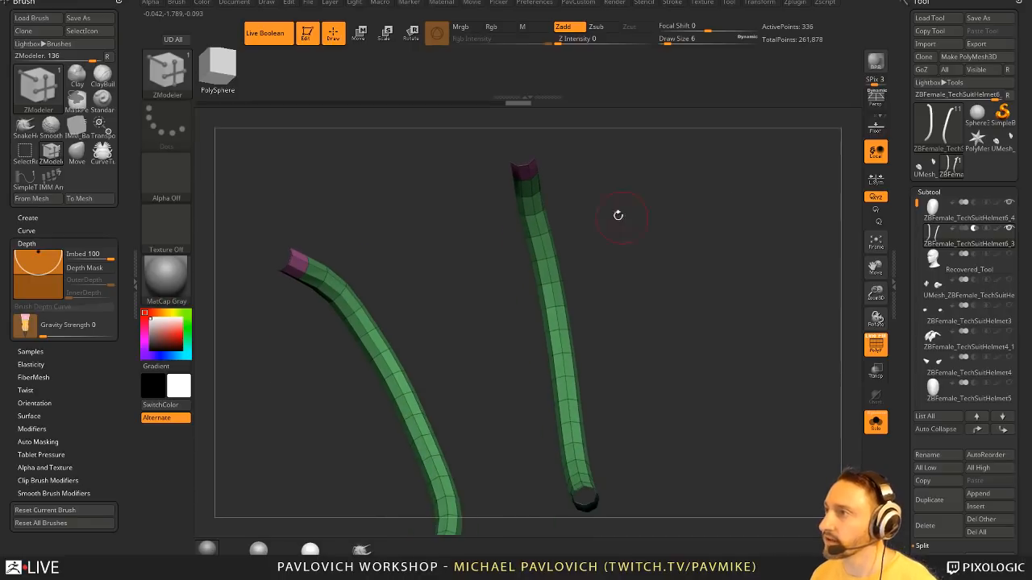
- Try giving a lengthwise polyloop of the tubes its own polygroup and extruding it as a strip with ZModeler's QMesh
click(556, 192)
key(space)
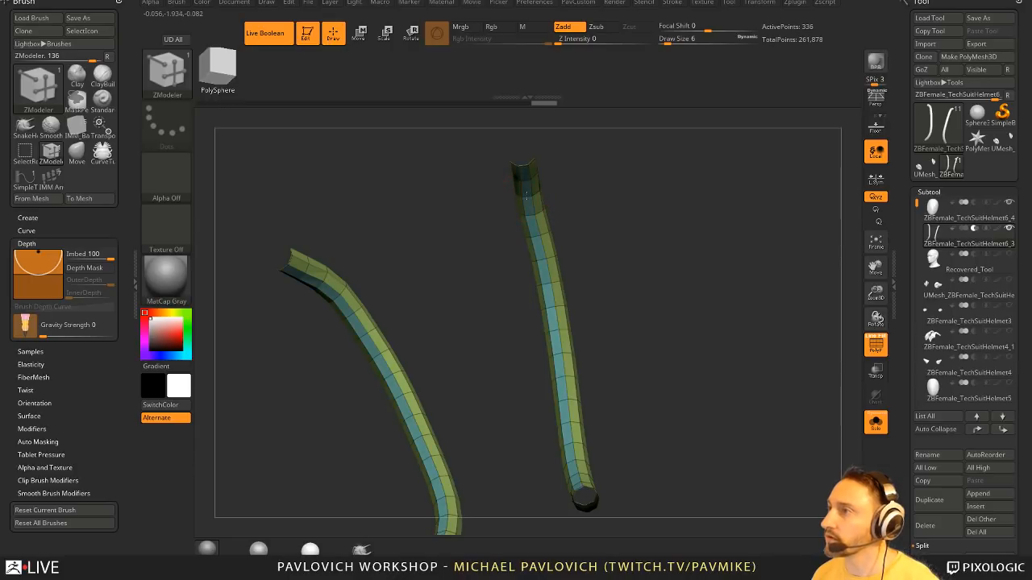
key(space)
click(583, 132)
drag(661, 249, 625, 245)
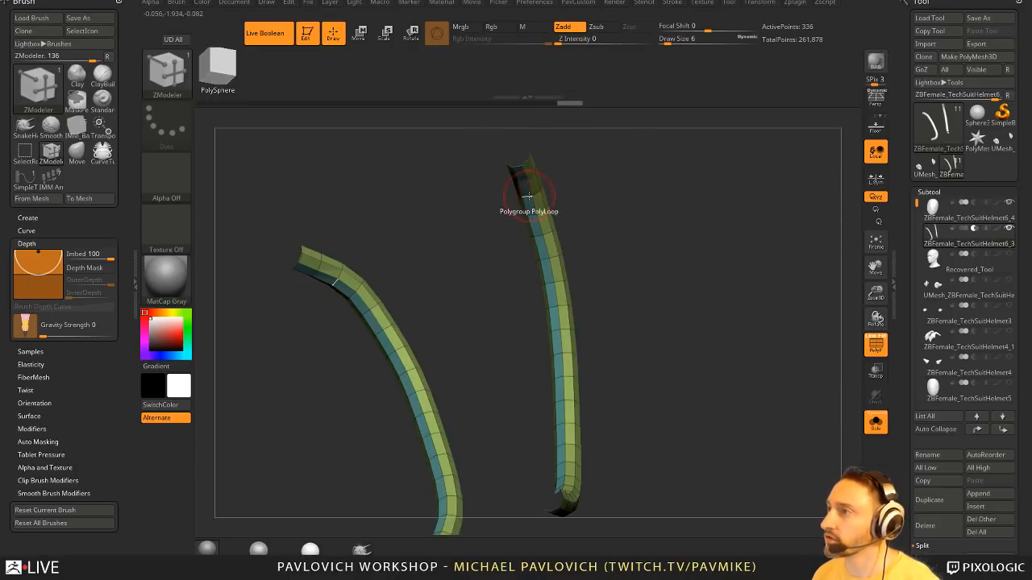
drag(526, 208, 519, 214)
alt+drag(649, 246, 749, 258)
drag(818, 343, 768, 331)
- Try turning on Dynamic subdivision for the tubes and repair their mesh with Fix Mesh
key(4)
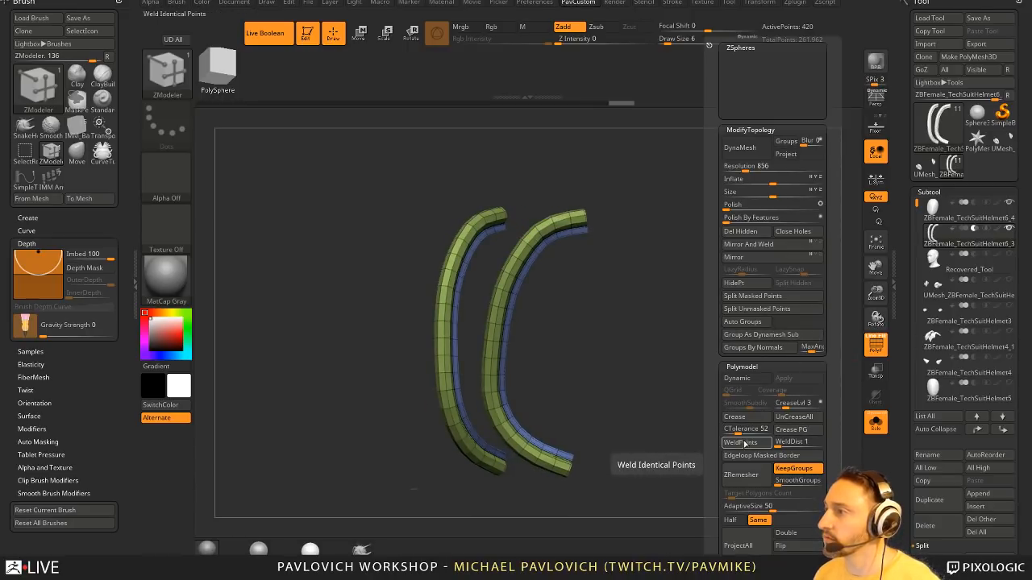
click(736, 378)
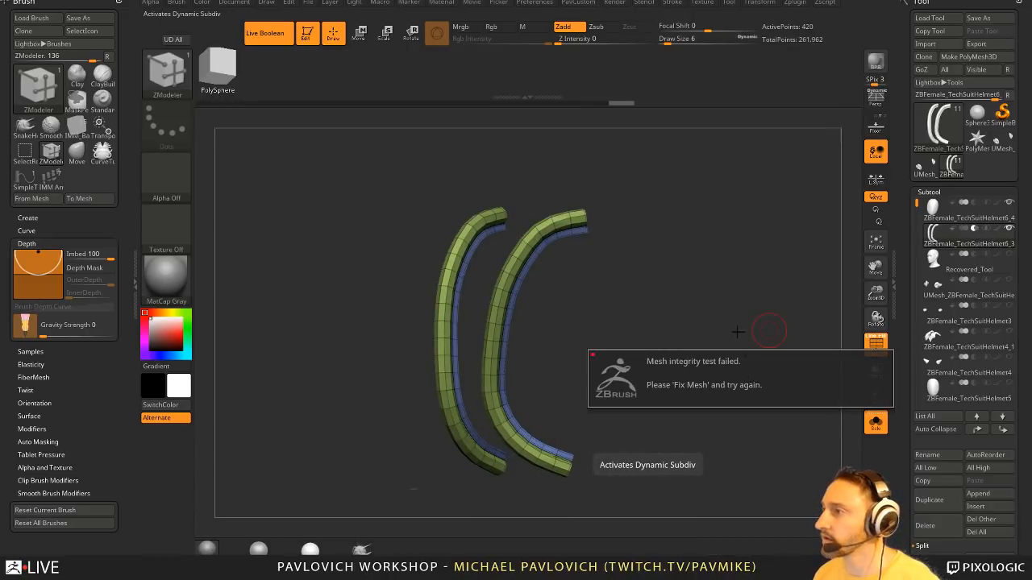
drag(912, 375, 908, 272)
key(shift)
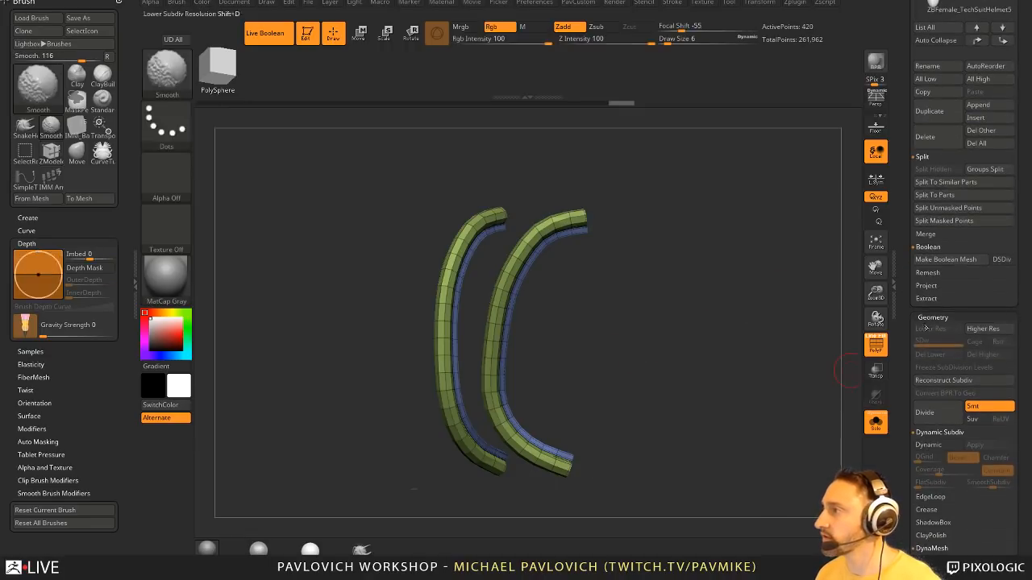
drag(906, 319, 902, 238)
click(939, 370)
click(974, 380)
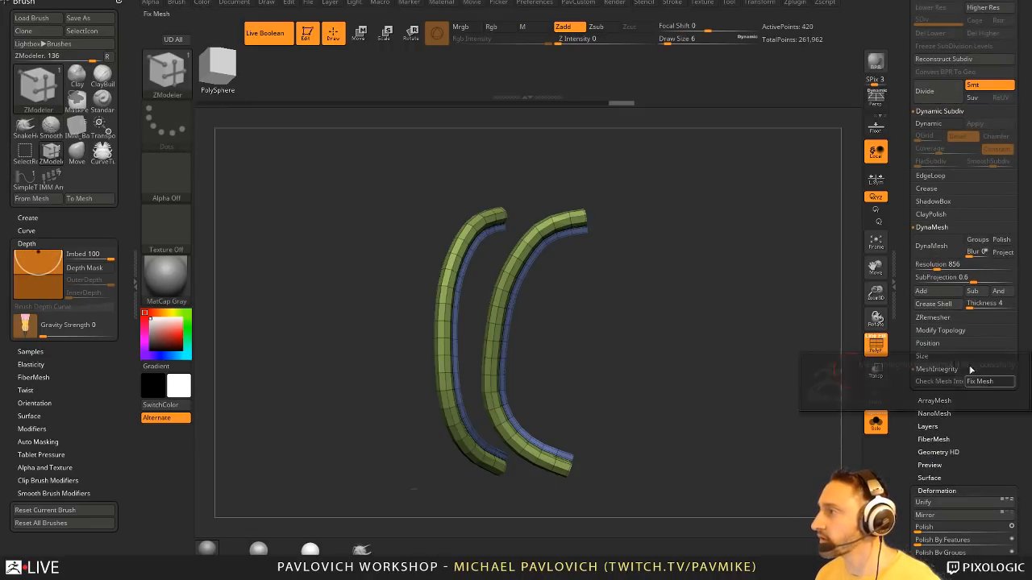
drag(903, 357, 900, 440)
drag(830, 371, 784, 333)
- Show the faceplate together with the tubes and inspect the grooves without the polyframe
click(873, 416)
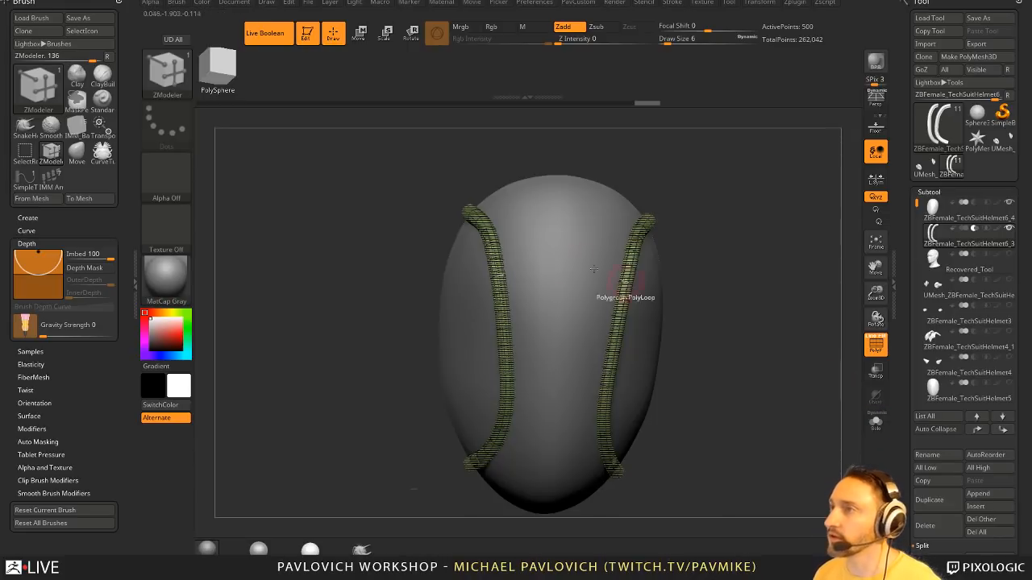
click(875, 352)
mouse_move(758, 316)
mouse_down()
mouse_move(770, 321)
mouse_move(739, 317)
mouse_move(753, 331)
mouse_move(612, 288)
mouse_move(747, 269)
mouse_move(715, 234)
mouse_move(838, 302)
mouse_move(798, 332)
mouse_up()
click(875, 348)
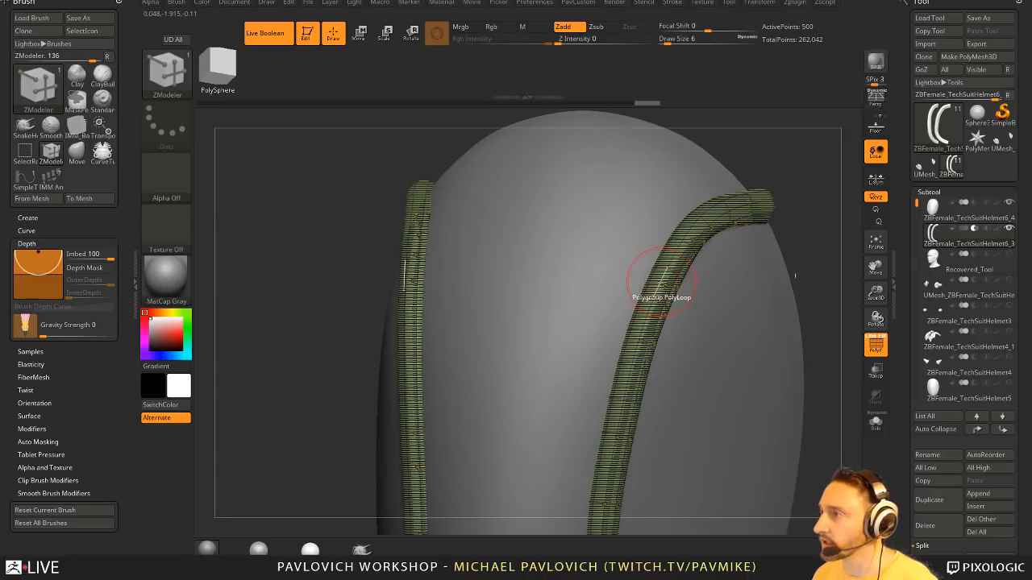
- Try polygrouping short bands around the tubes with ZModeler's Polygroup PolyLoop
key(space)
alt+drag(758, 319, 697, 184)
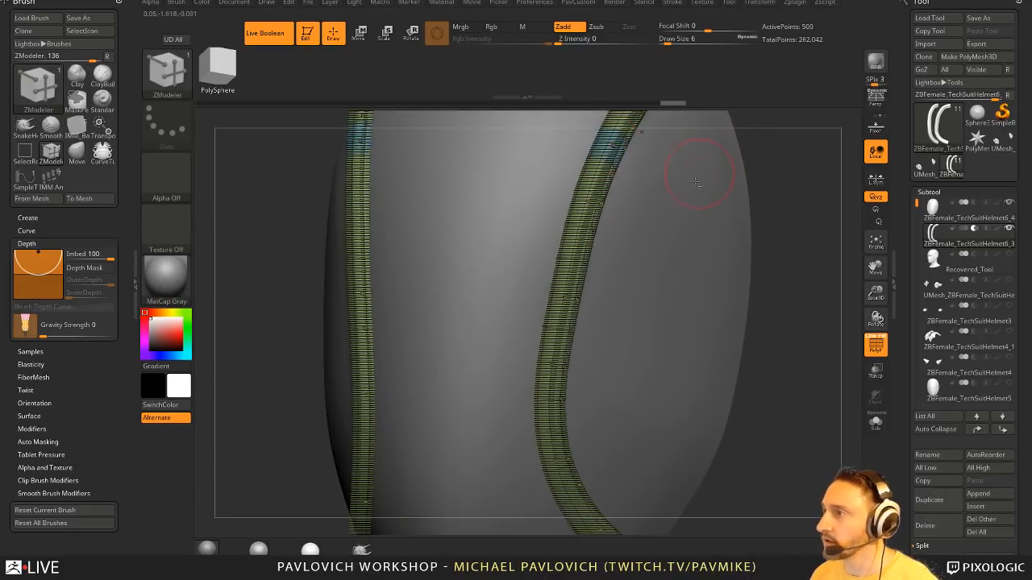
drag(795, 353, 659, 295)
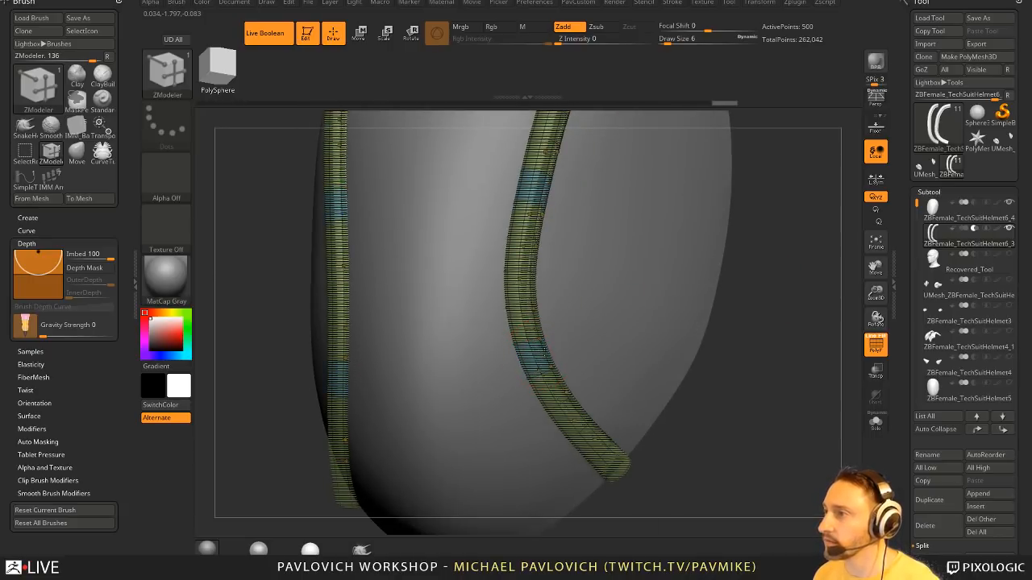
drag(538, 352, 553, 350)
mouse_move(758, 322)
mouse_down()
mouse_move(820, 356)
mouse_move(783, 377)
mouse_move(661, 350)
mouse_move(543, 351)
mouse_up()
- Isolate the tubes and try extruding the polygrouped bands with ZModeler's Extrude on the Polygroup All target
click(875, 421)
key(ctrl+z)
key(space)
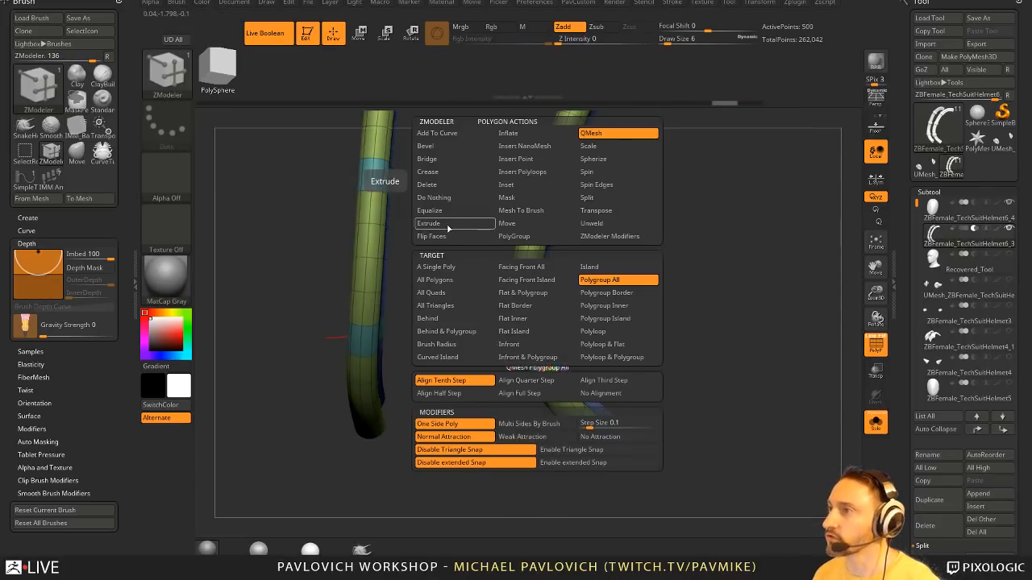
click(448, 229)
drag(682, 331, 617, 339)
key(space)
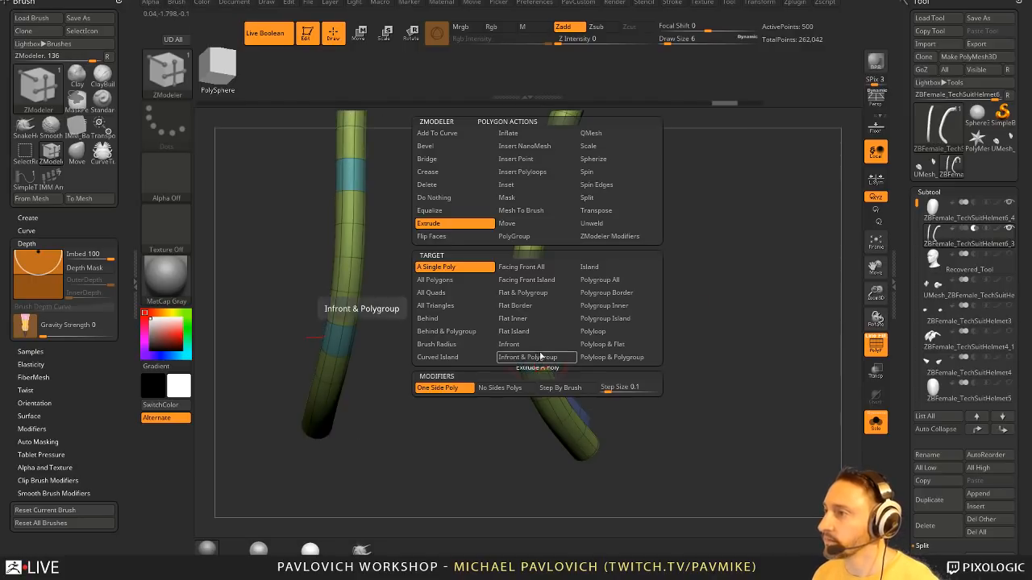
click(608, 282)
drag(545, 357, 508, 273)
key(ctrl+z)
key(ctrl+z)
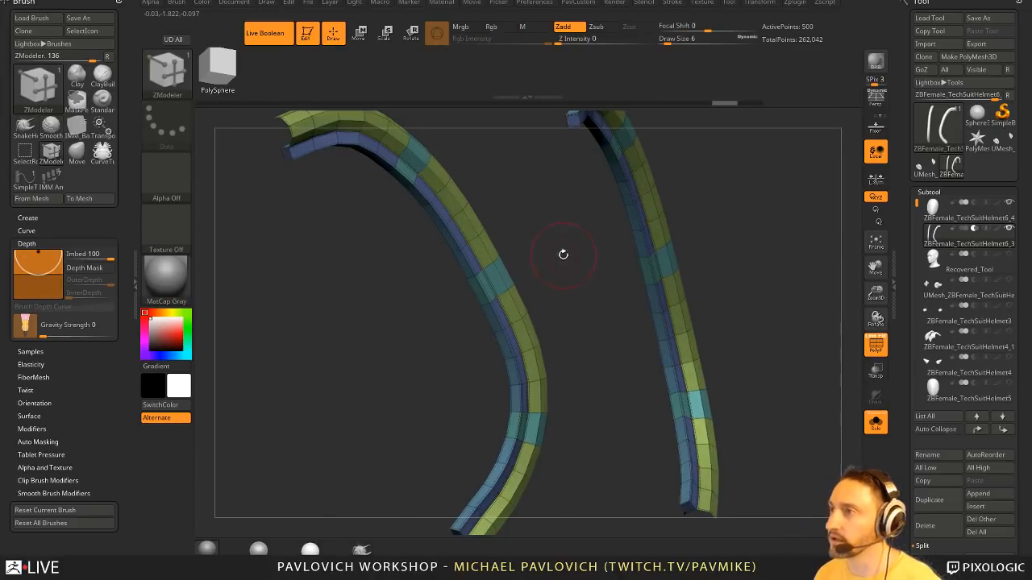
alt+drag(561, 253, 520, 278)
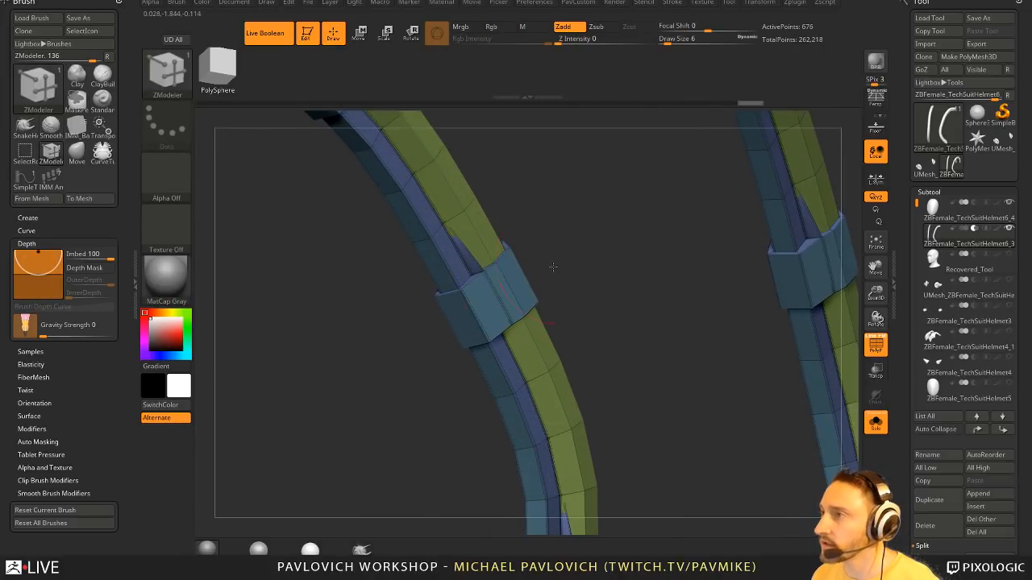
- Undo the band extrusion, the band polygroups and the lengthwise strip to restore the plain open-ended tubes
key(ctrl+z)
key(ctrl+z)
key(ctrl+z)
key(ctrl+z)
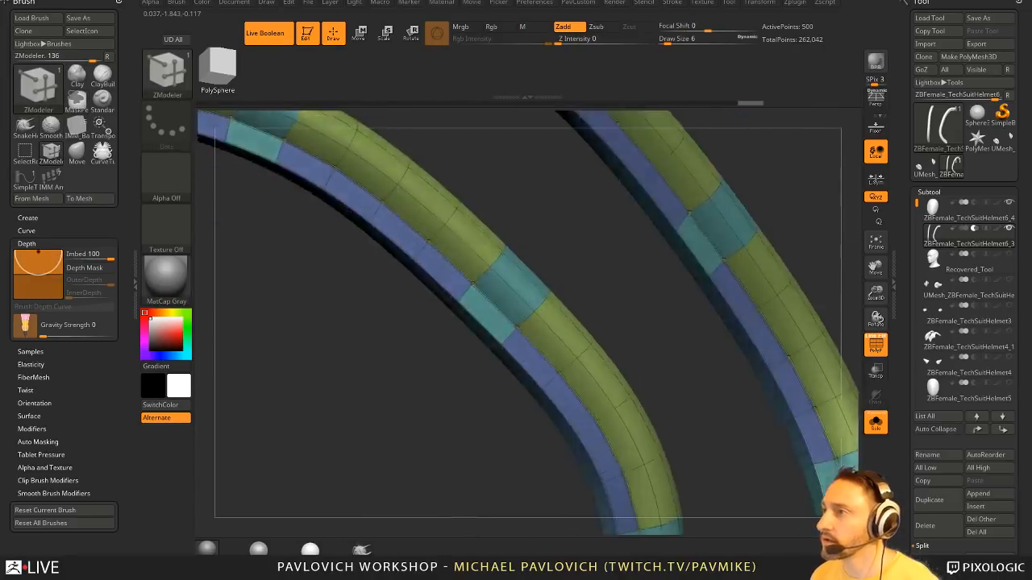
key(ctrl+z)
key(ctrl+z)
key(ctrl+z)
key(ctrl+z)
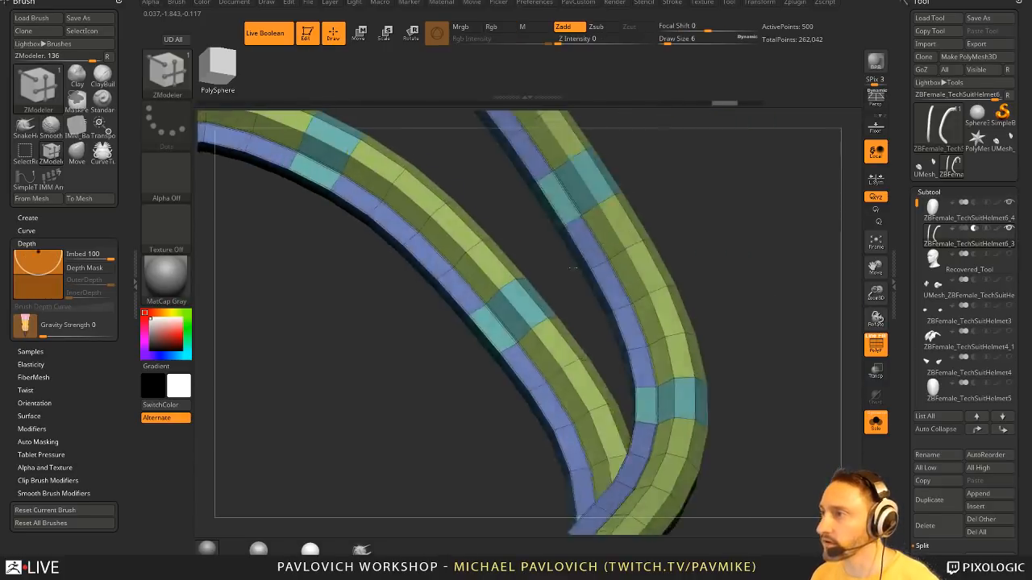
key(ctrl+z)
key(ctrl+z)
key(ctrl+z)
key(ctrl+z)
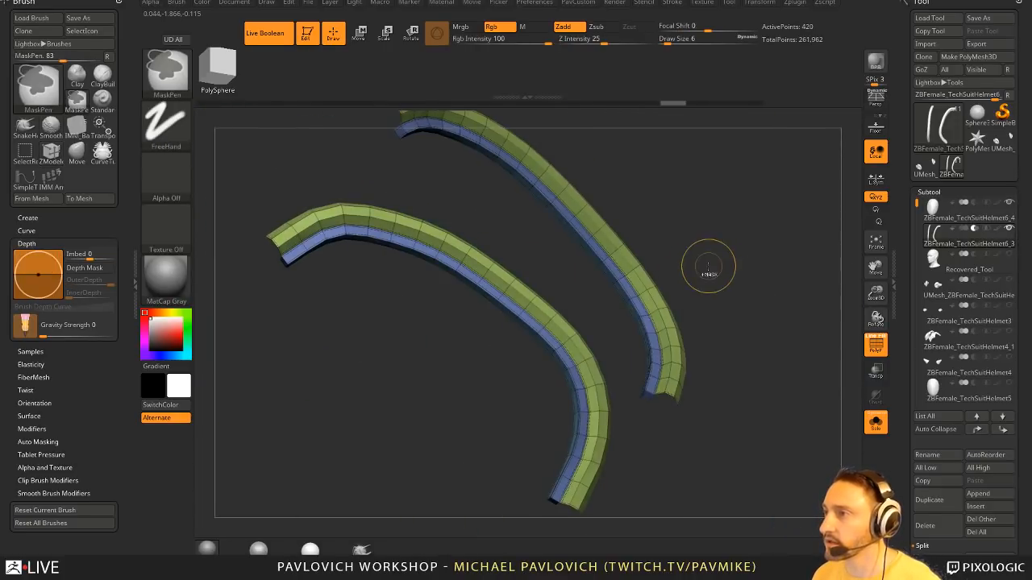
key(ctrl+z)
key(ctrl+z)
key(ctrl+z)
key(ctrl+z)
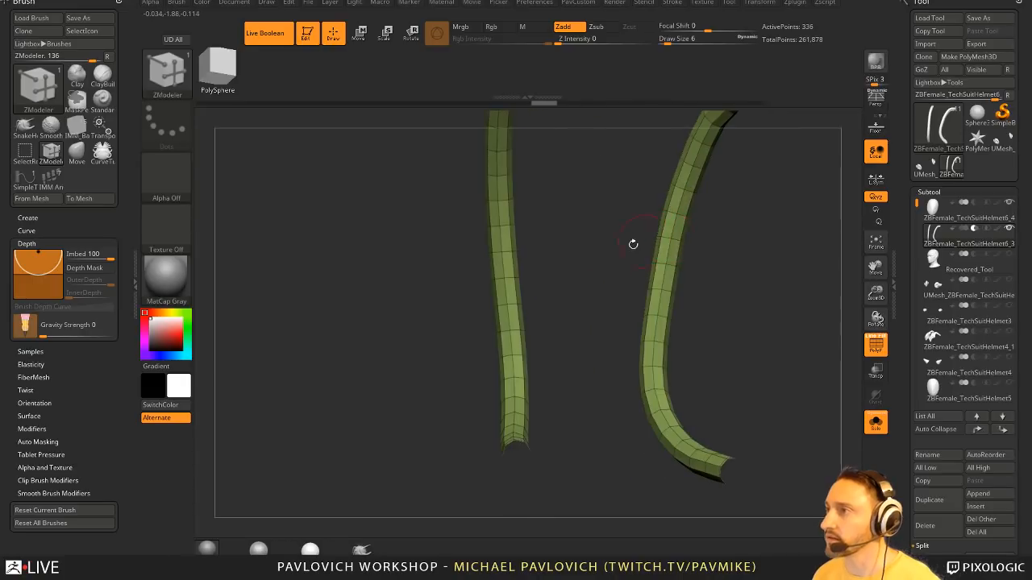
- Check the tubes against the faceplate and set the draw size to 1
drag(632, 243, 772, 308)
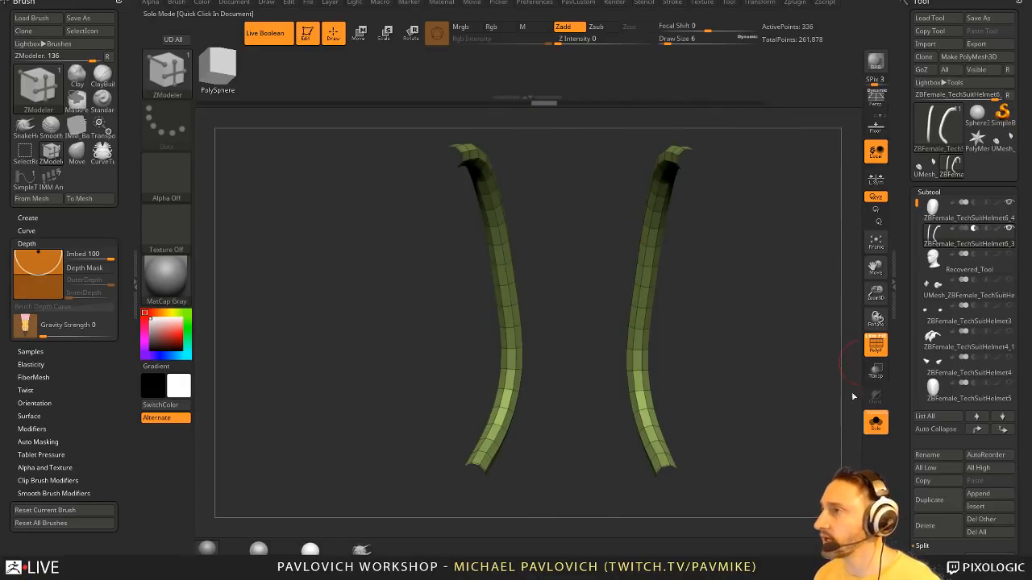
click(875, 423)
drag(806, 378, 770, 354)
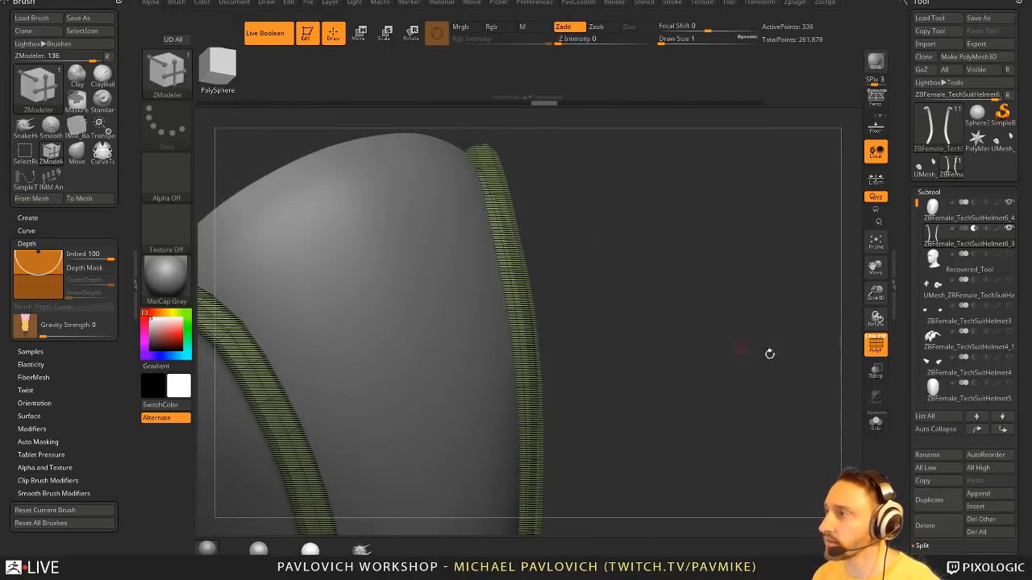
click(876, 422)
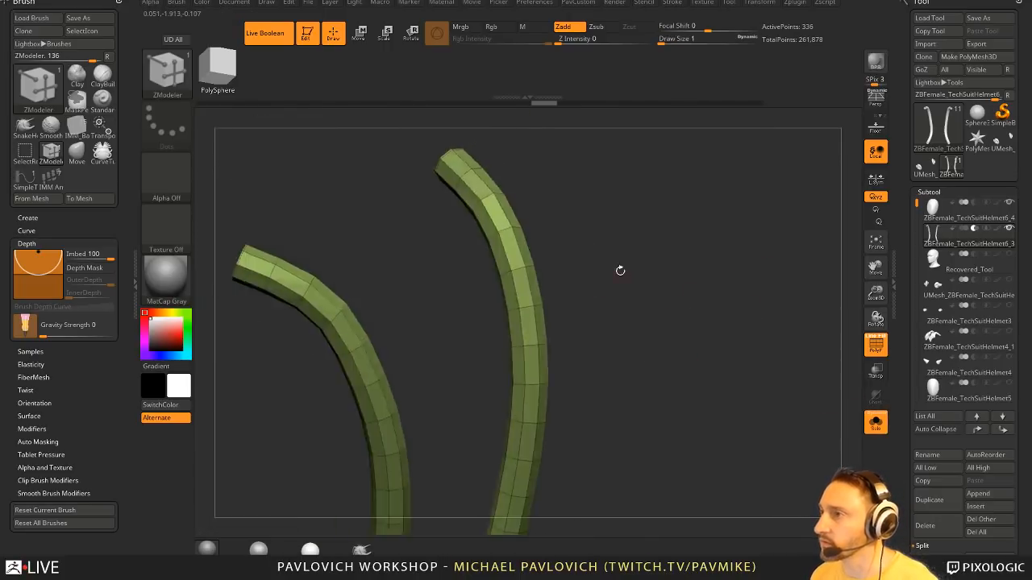
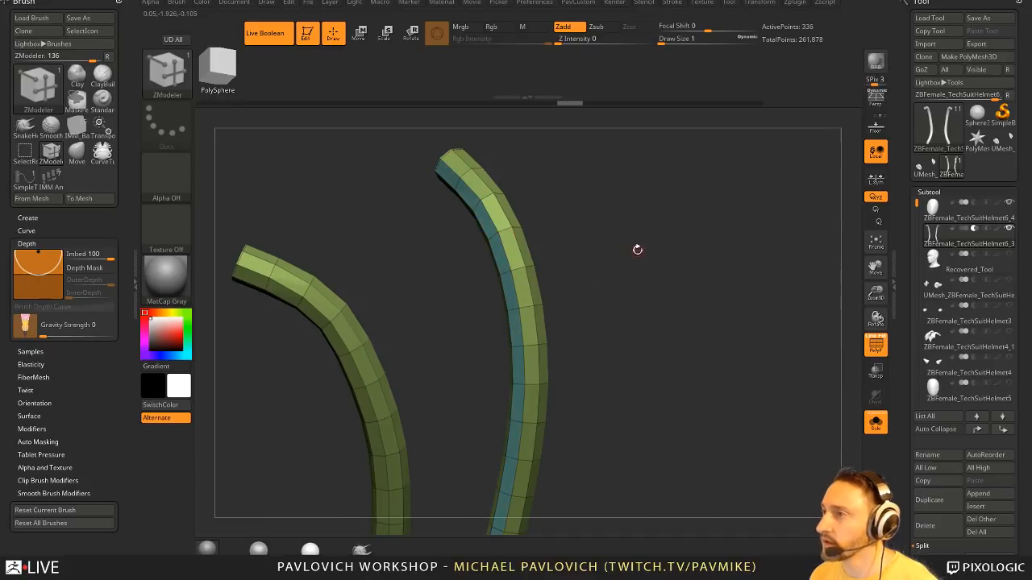
- Polygroup a lengthwise polyloop along the side of the tubes and extrude it with ZModeler's QMesh on Polygroup All
key(3)
click(619, 231)
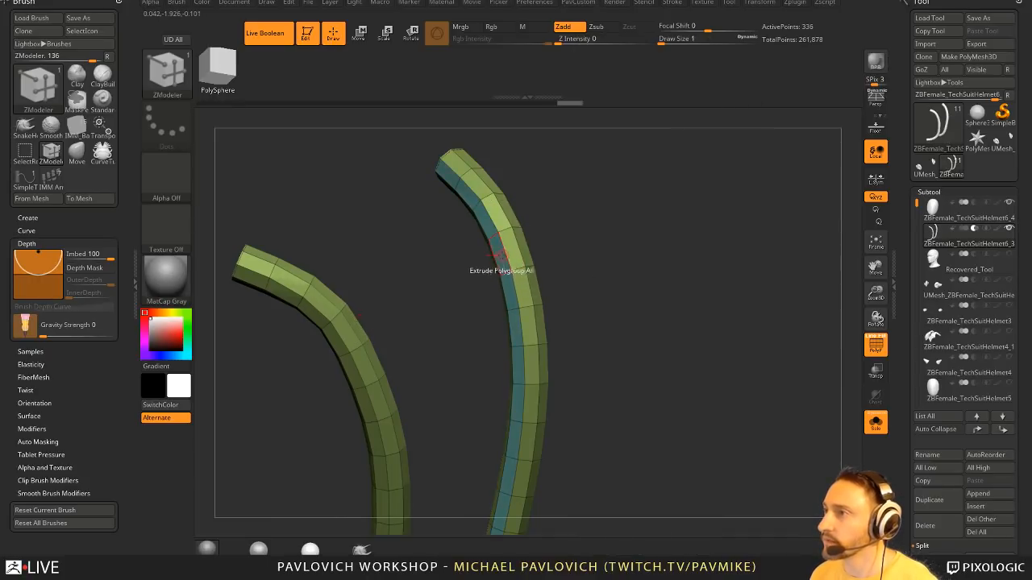
key(space)
click(558, 133)
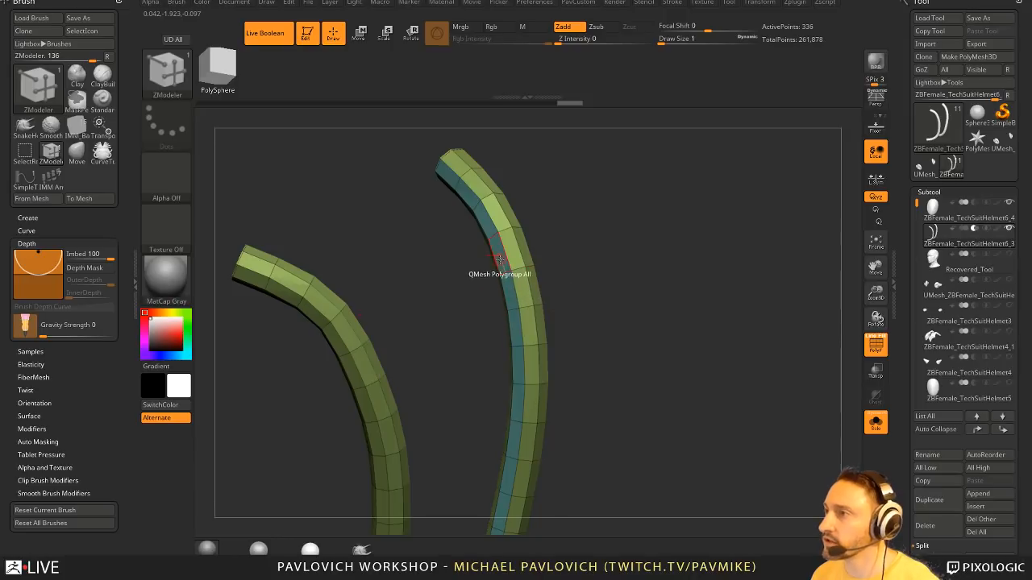
drag(500, 258, 478, 267)
drag(656, 313, 594, 280)
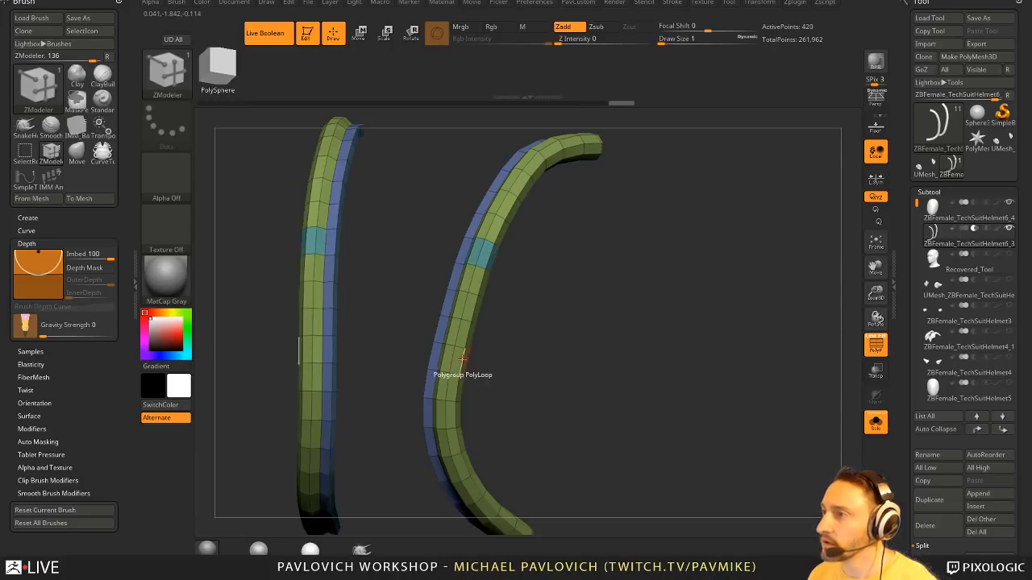
- Assign polygroups to an upper and a lower band across the tubes with Polygroup PolyLoop
right_drag(456, 385, 574, 313)
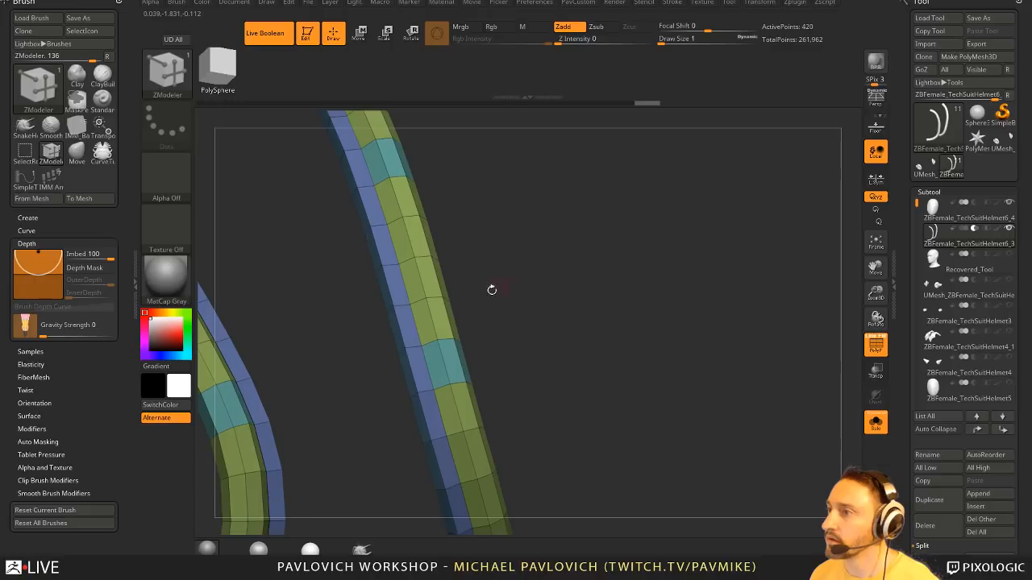
click(431, 368)
key(space)
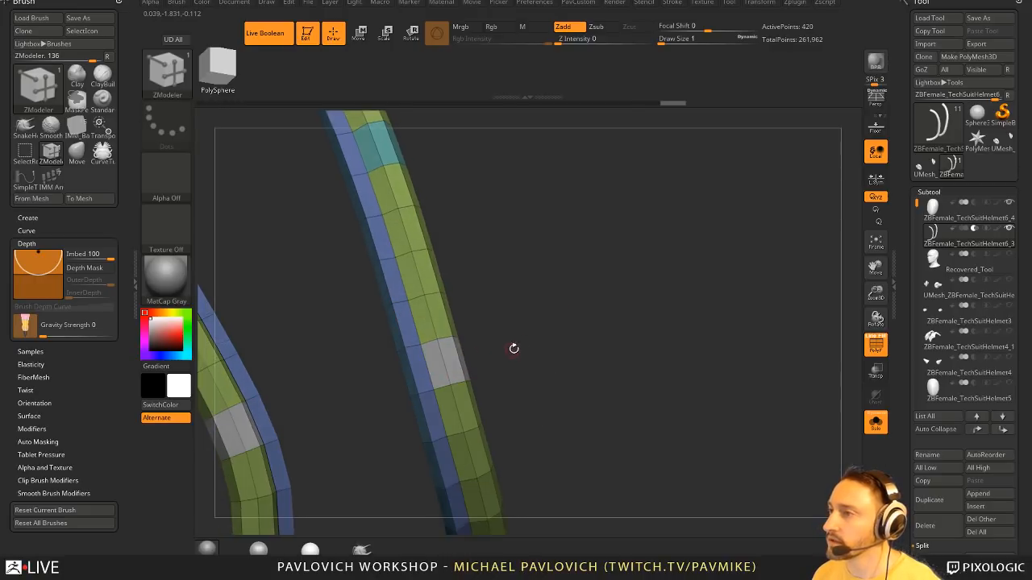
- Switch the selection brush to SelectLasso, then isolate the upper bands and give them a separate polygroup
key(ctrl+shift+b)
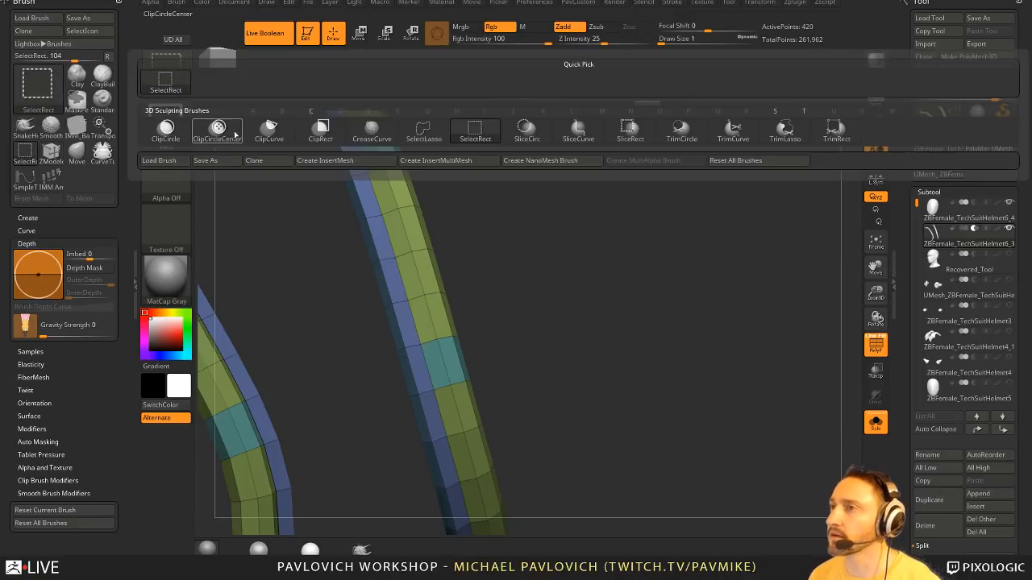
click(421, 130)
ctrl+alt+shift+click(431, 362)
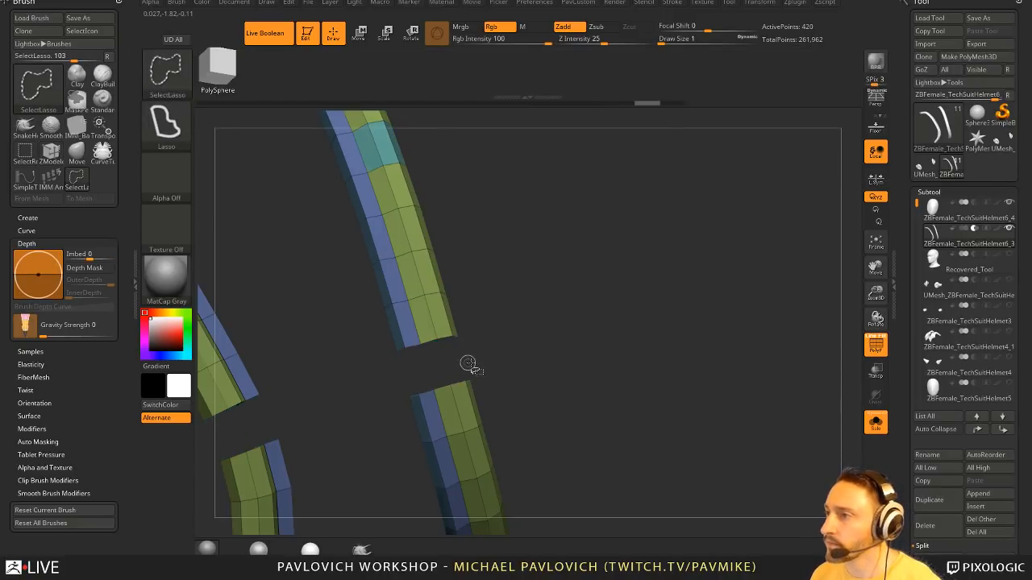
ctrl+shift+click(556, 329)
ctrl+right_drag(621, 332, 514, 293)
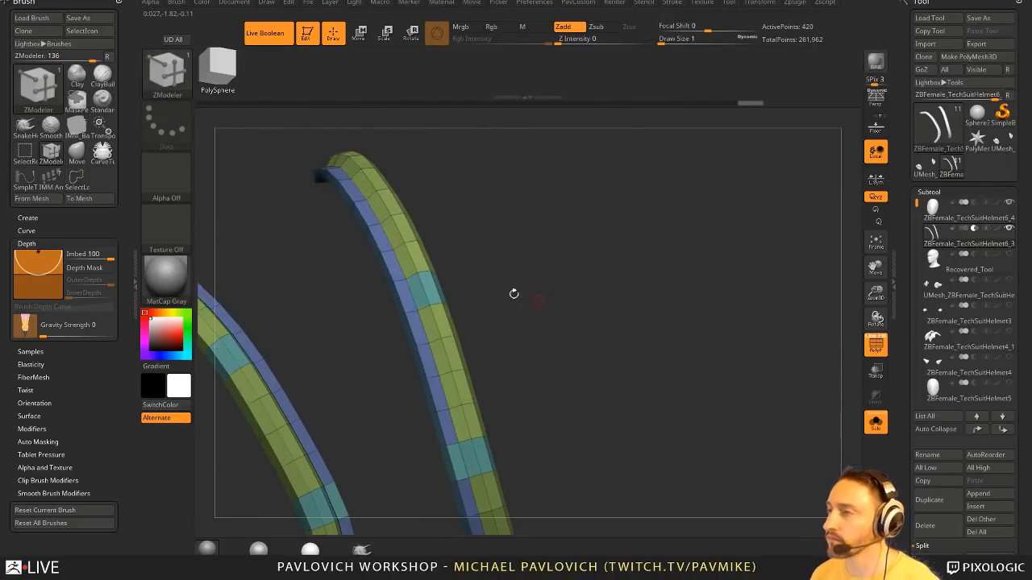
ctrl+shift+click(412, 306)
ctrl+shift+drag(594, 295, 634, 349)
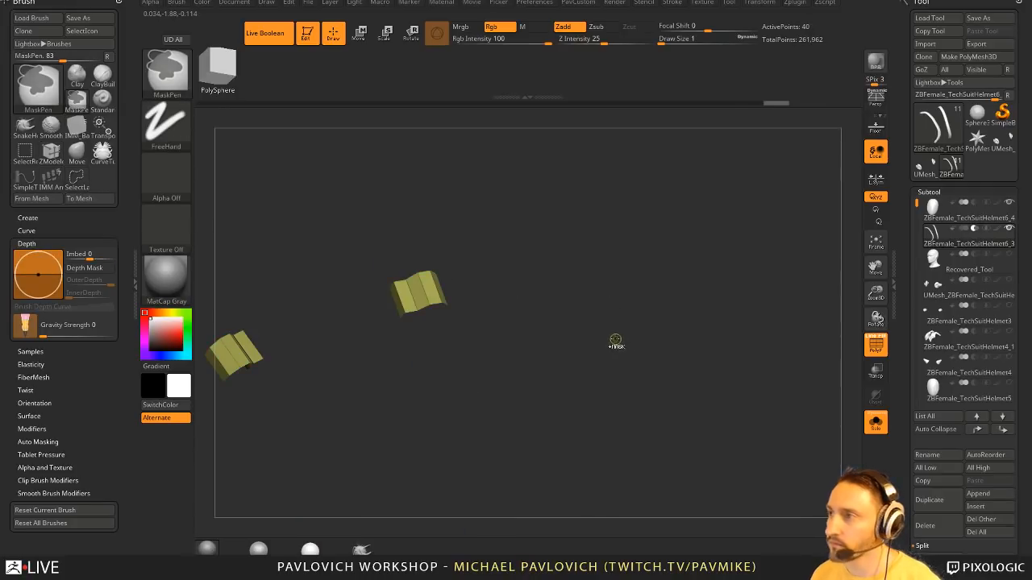
key(f)
alt+drag(587, 395, 582, 348)
- Extrude the upper and lower bands outward from the tubes with ZModeler's QMesh on the Polygroup All target
key(space)
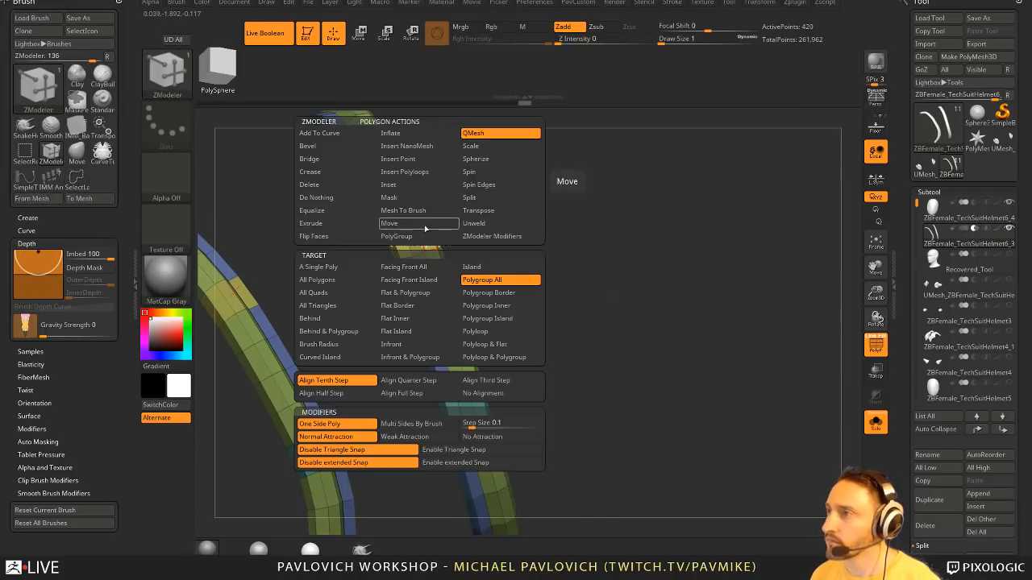
click(470, 279)
drag(433, 256, 518, 265)
key(ctrl+z)
key(ctrl+z)
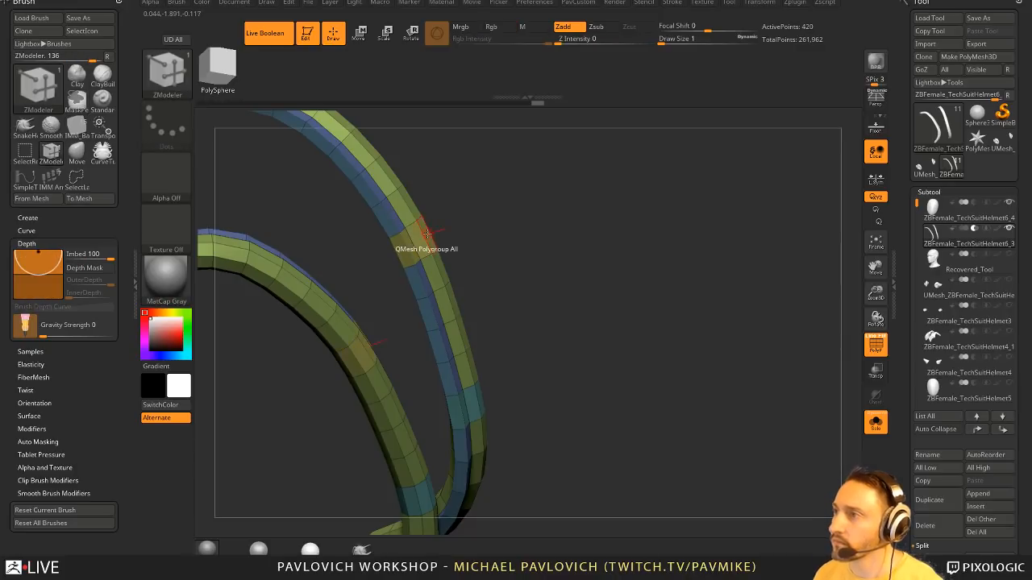
drag(442, 231, 475, 326)
click(499, 391)
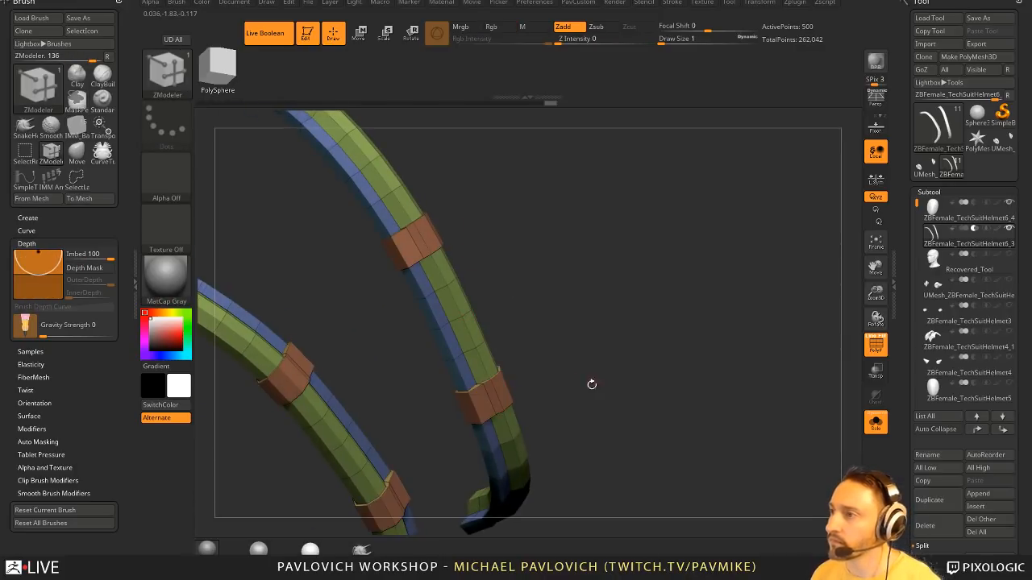
- Turn off the polyframe and solo display, then examine the banded tubes' cut in the faceplate
drag(592, 385, 649, 347)
key(space)
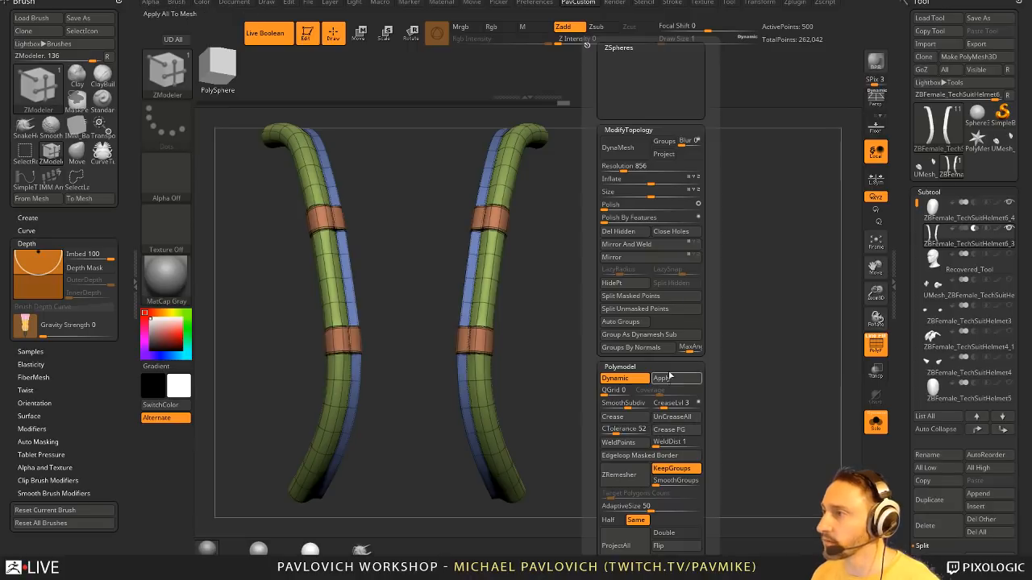
click(873, 347)
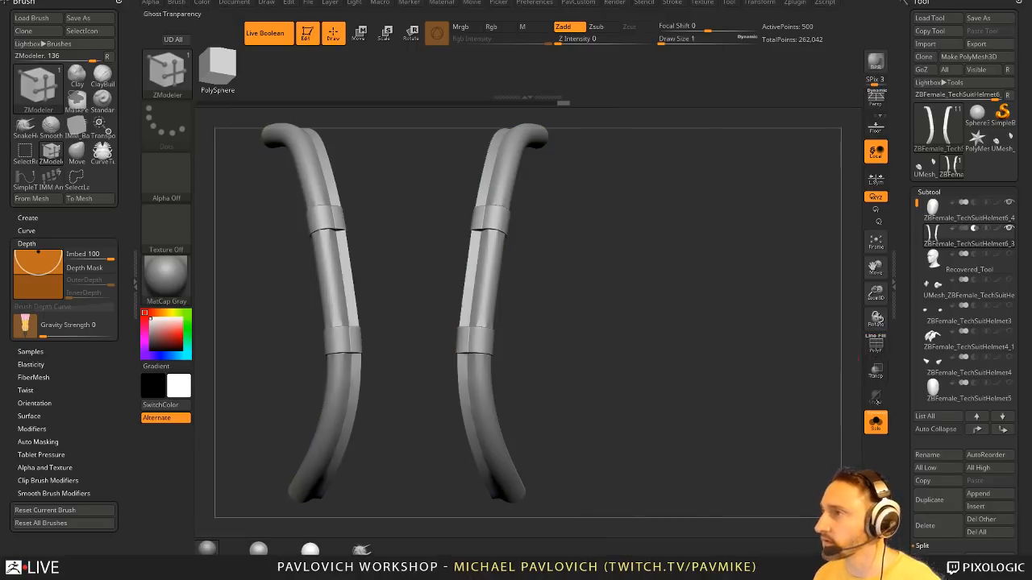
click(874, 421)
drag(799, 418, 726, 319)
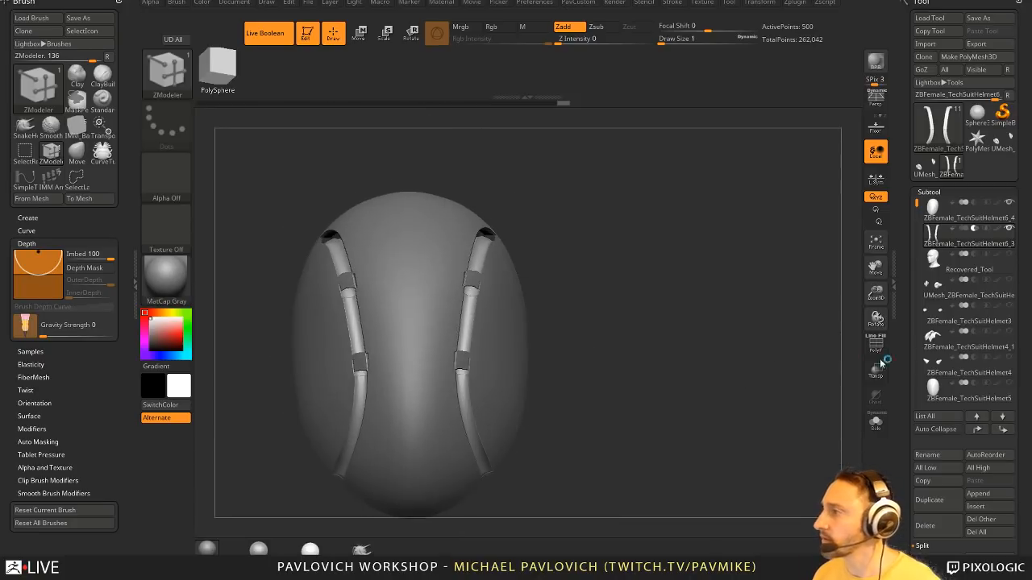
- Delete the banded tube subtool and show the polyframe on the remaining faceplate
click(919, 523)
drag(706, 370, 739, 349)
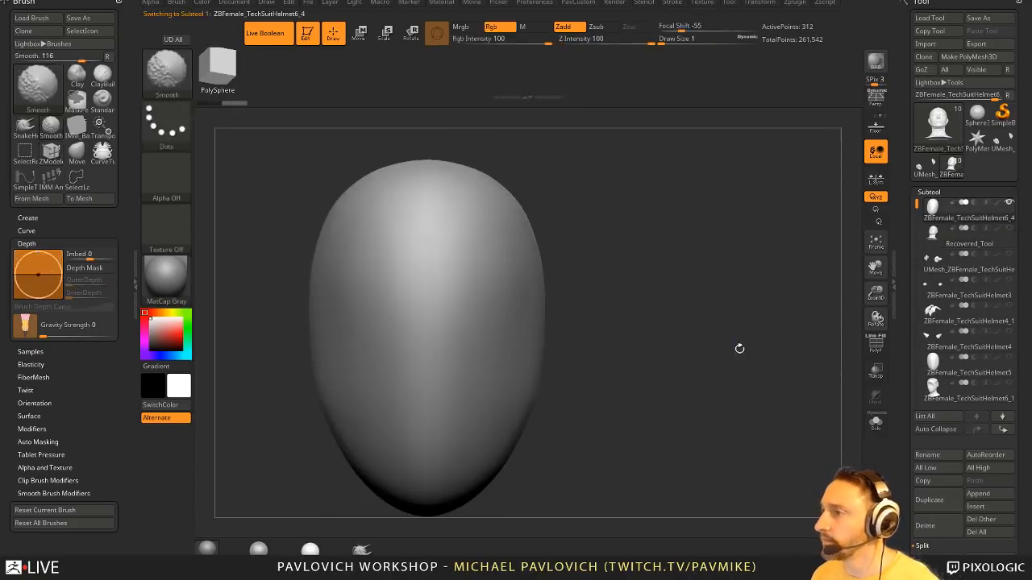
mouse_move(852, 345)
mouse_down()
mouse_move(790, 330)
mouse_move(760, 342)
mouse_move(772, 348)
mouse_move(687, 337)
mouse_move(576, 256)
mouse_move(695, 278)
mouse_up()
key(shift+f)
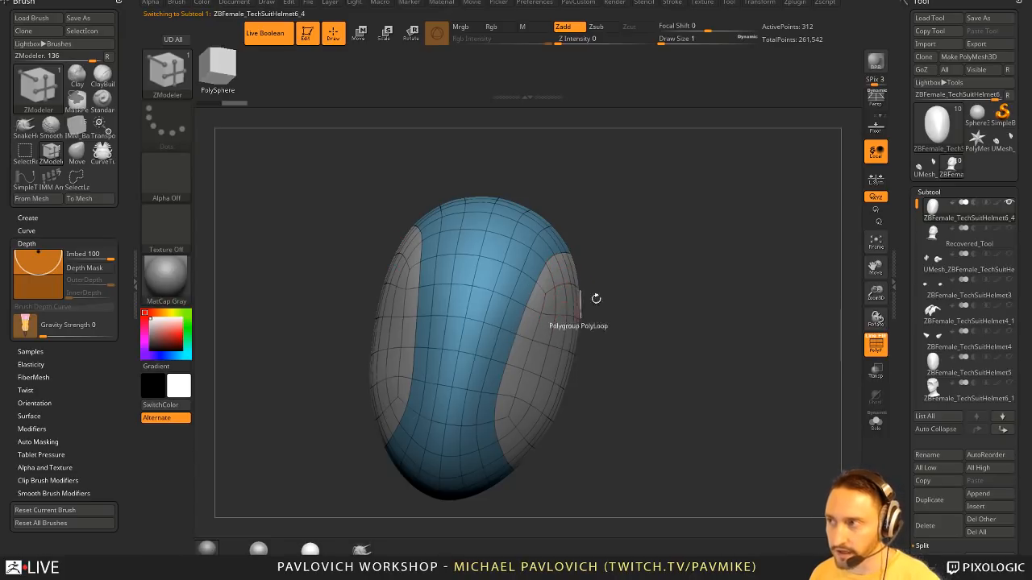
drag(596, 298, 670, 293)
key(space)
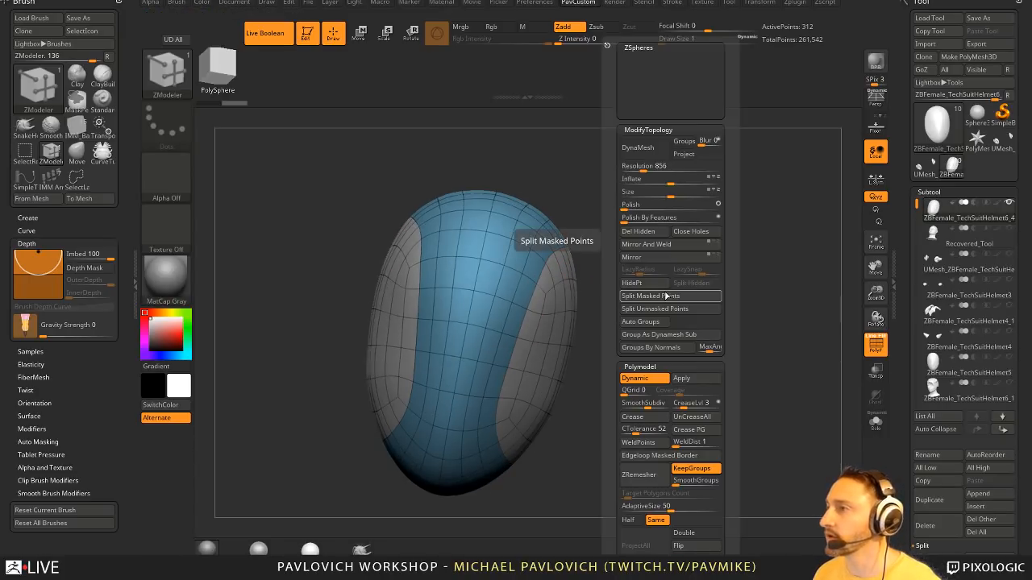
- Draw a tube along the faceplate's side polygroup border with the SimpleTubeAgain brush and resize it with draw size 7
key(b)
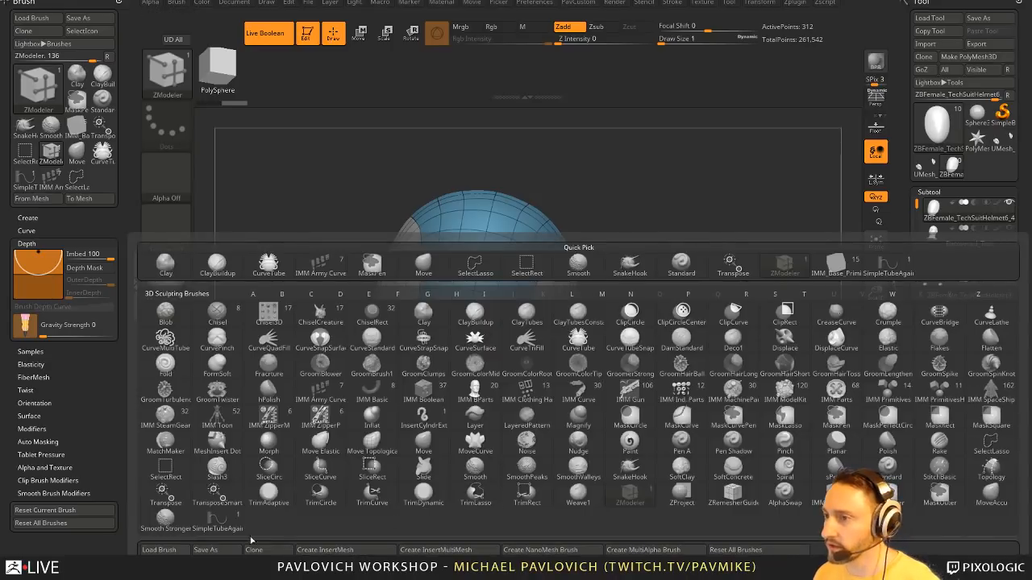
click(217, 520)
right_drag(412, 387, 527, 290)
shift+drag(537, 270, 530, 453)
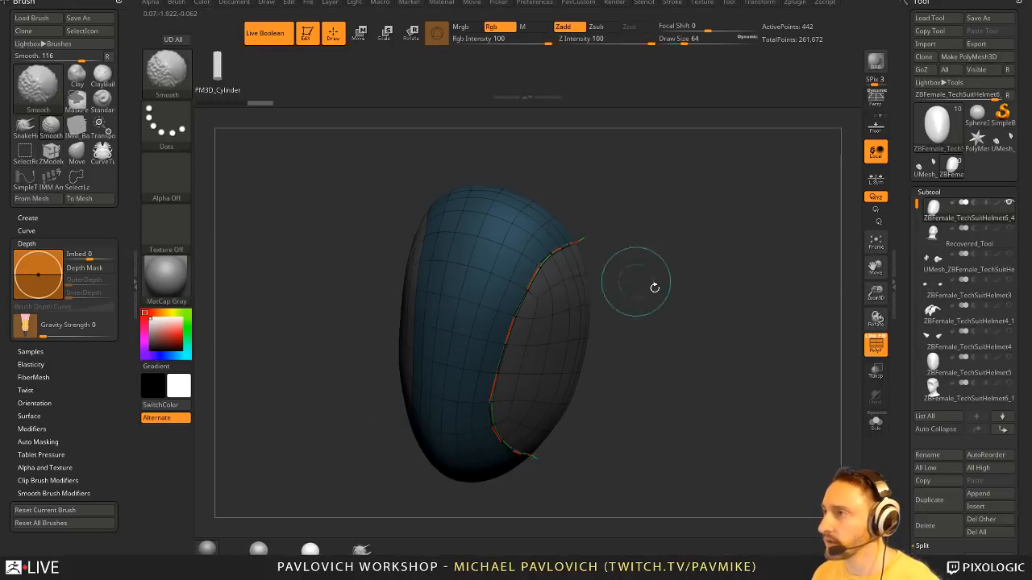
key(s)
mouse_move(674, 318)
mouse_down()
mouse_move(651, 290)
mouse_move(682, 278)
mouse_up()
click(550, 257)
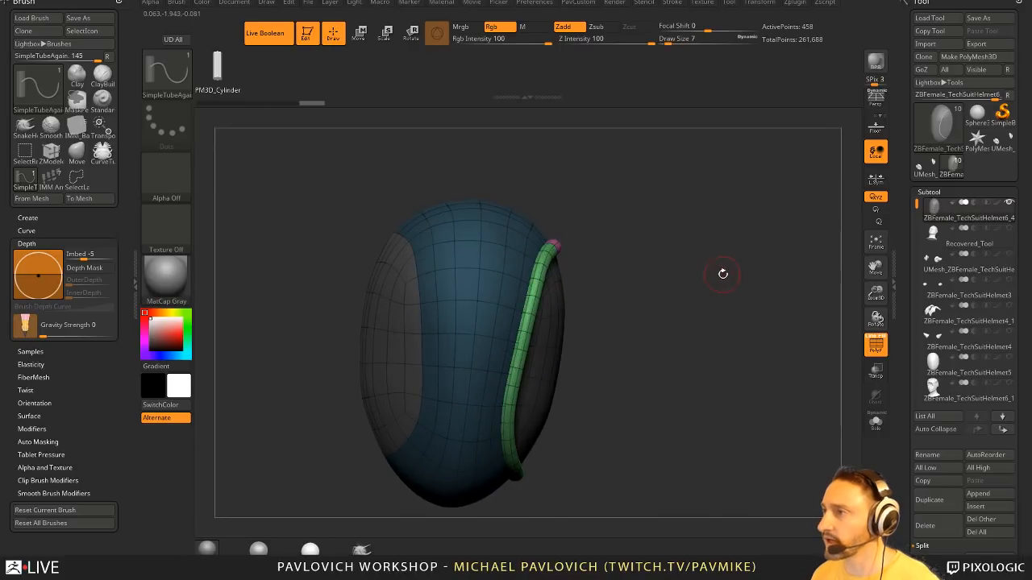
- Split the new tube off the faceplate as its own subtool and mirror it to the opposite side
key(space)
click(713, 296)
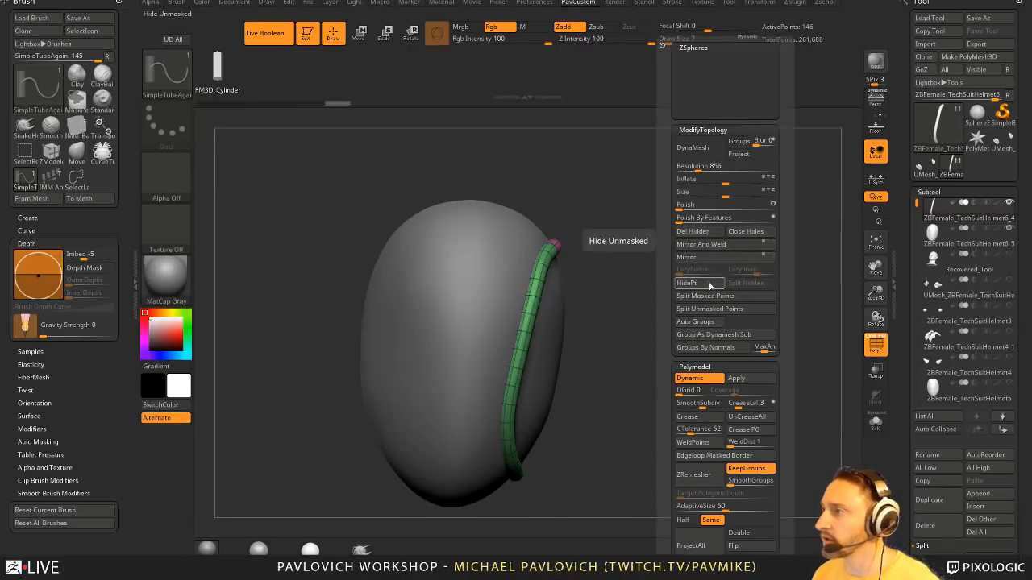
click(711, 257)
click(715, 251)
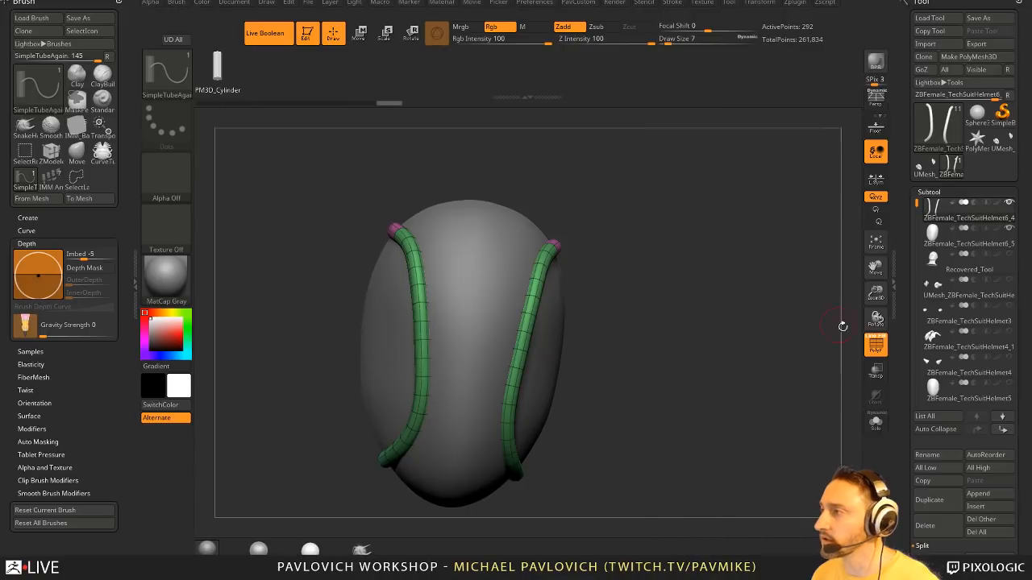
- Isolate the tubes and delete both end caps of one tube with ZModeler's Delete on the Flat Island target
click(876, 420)
mouse_move(800, 307)
mouse_down()
mouse_move(548, 286)
mouse_move(601, 275)
mouse_up()
key(shift)
key(shift+d)
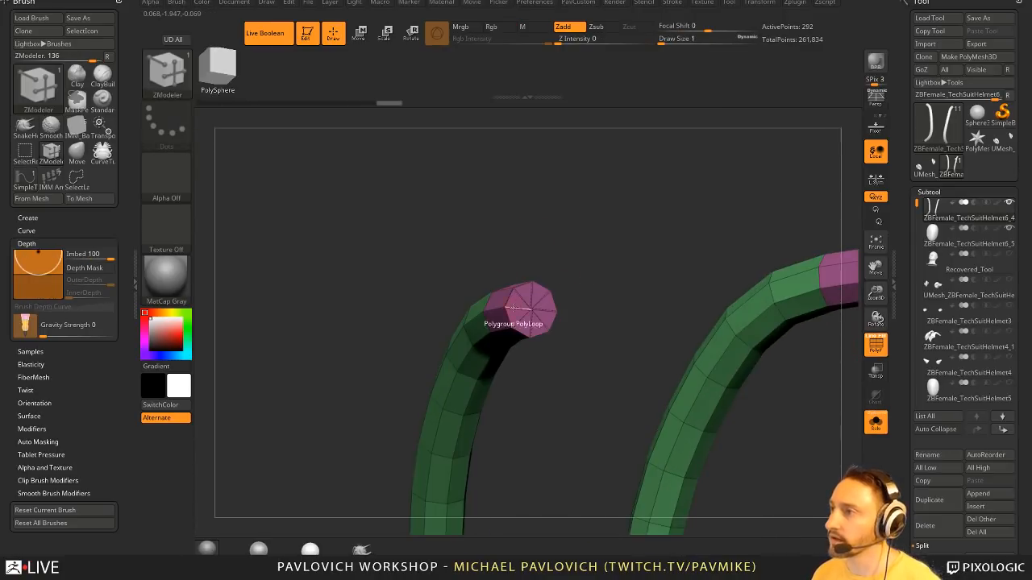
key(space)
click(429, 174)
click(428, 187)
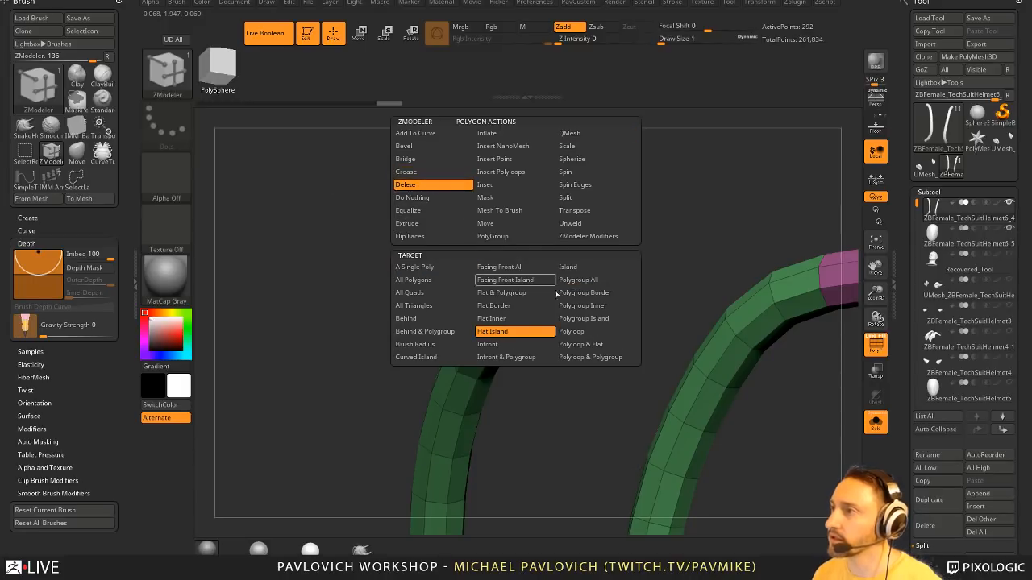
drag(590, 283, 564, 285)
key(shift)
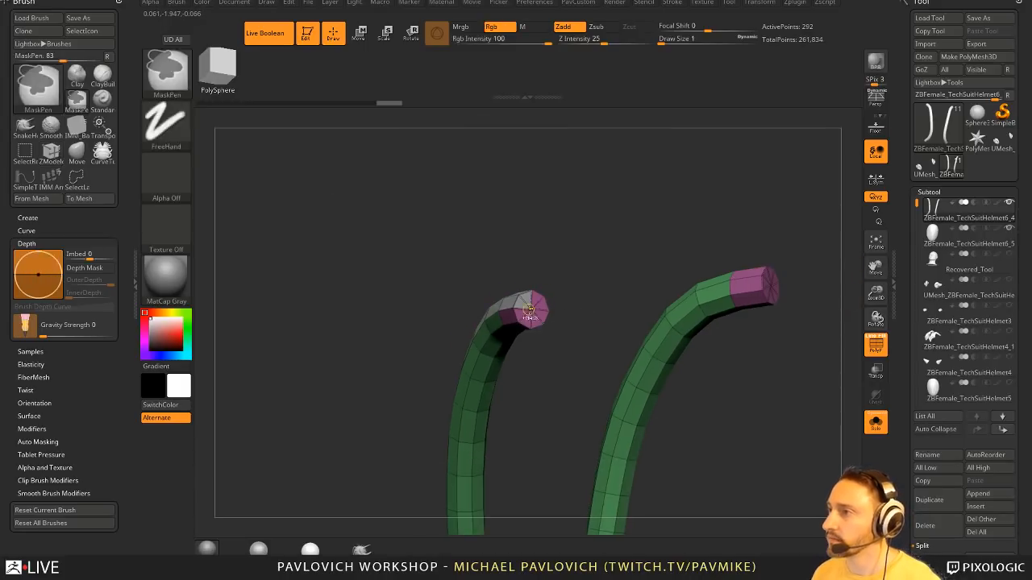
key(d)
click(536, 297)
mouse_move(563, 385)
alt+mouse_down()
mouse_move(568, 203)
mouse_move(485, 370)
alt+mouse_up()
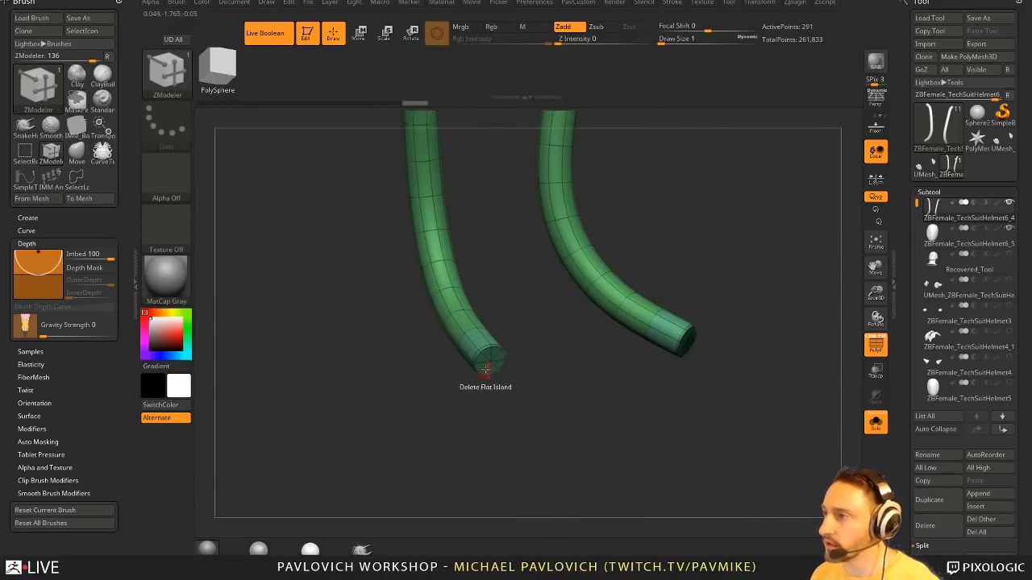
click(481, 360)
drag(532, 342, 526, 278)
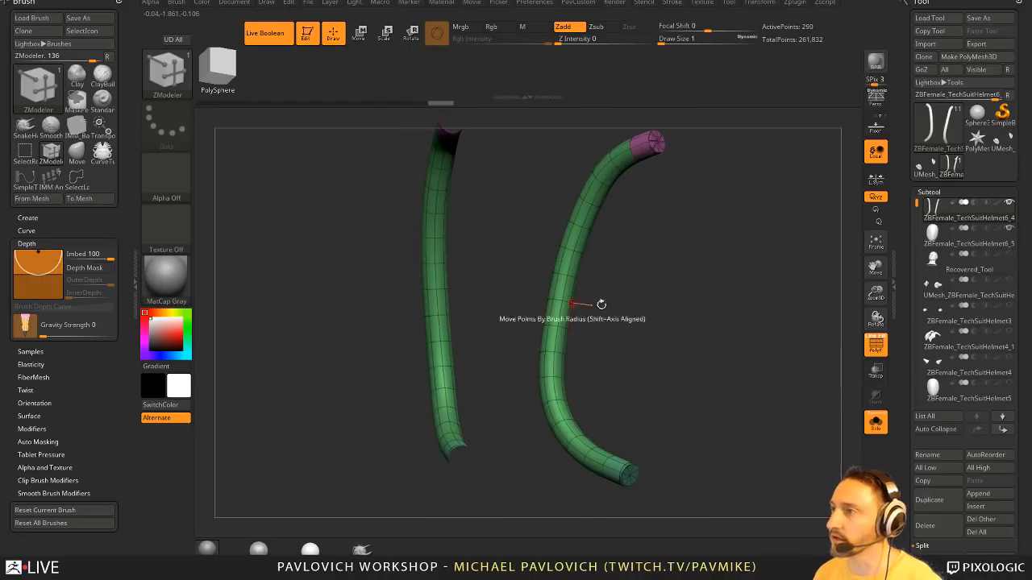
- Assign the tubes a single polygroup, then mirror and weld the open-ended tube onto the other side
key(ctrl)
key(ctrl+w)
drag(700, 285, 700, 322)
key(2)
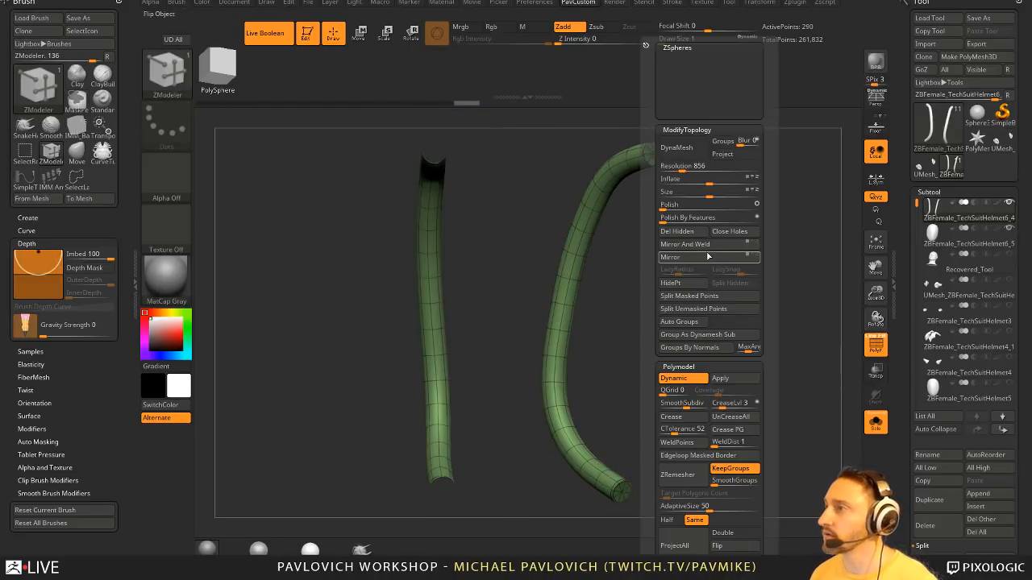
click(698, 258)
drag(502, 293, 550, 264)
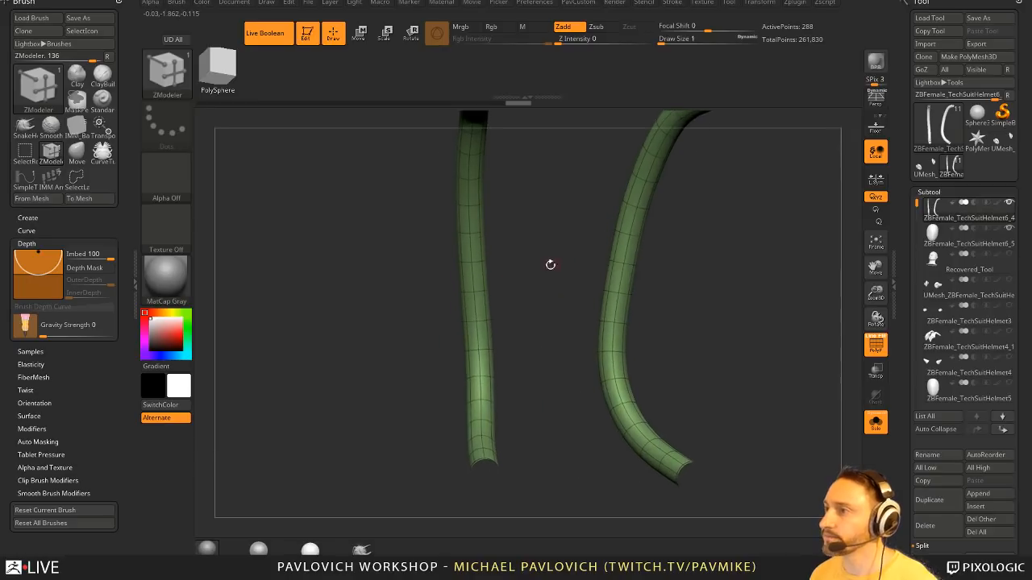
- Extrude a lengthwise strip of polygons along one tube with ZModeler's QMesh on the Polygroup All target
drag(562, 302, 723, 262)
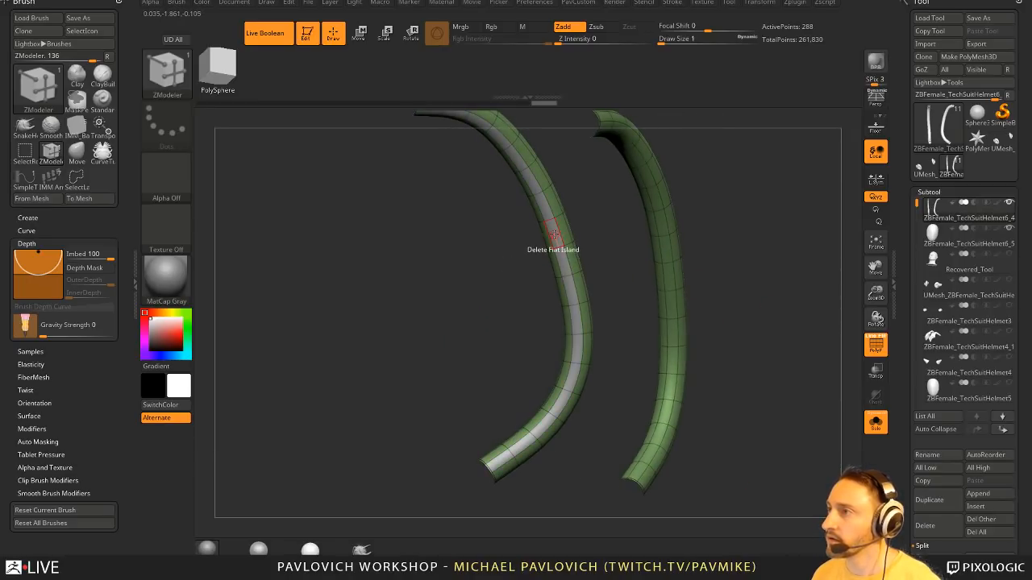
key(space)
click(617, 137)
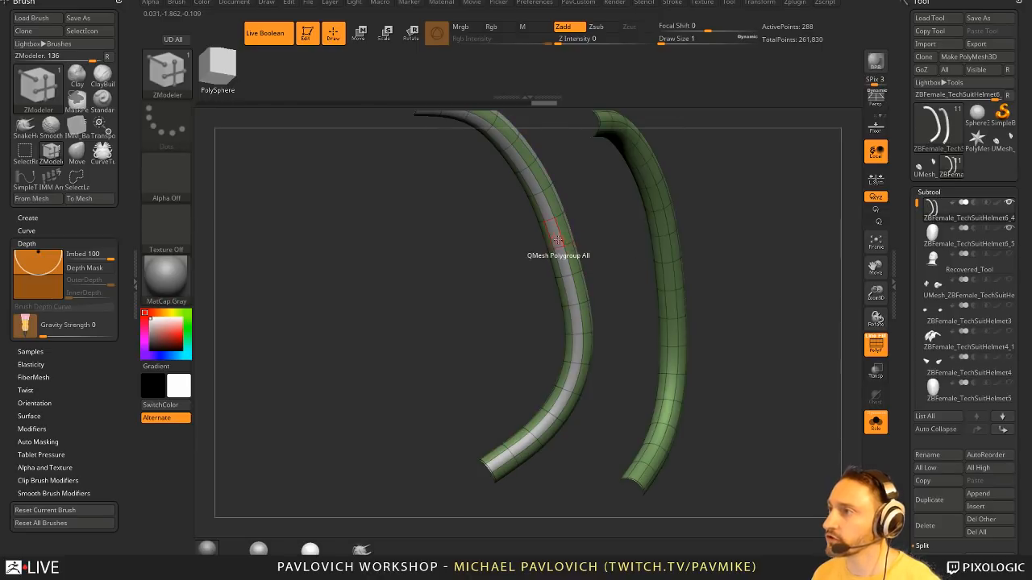
right_drag(594, 218, 582, 230)
drag(552, 228, 548, 249)
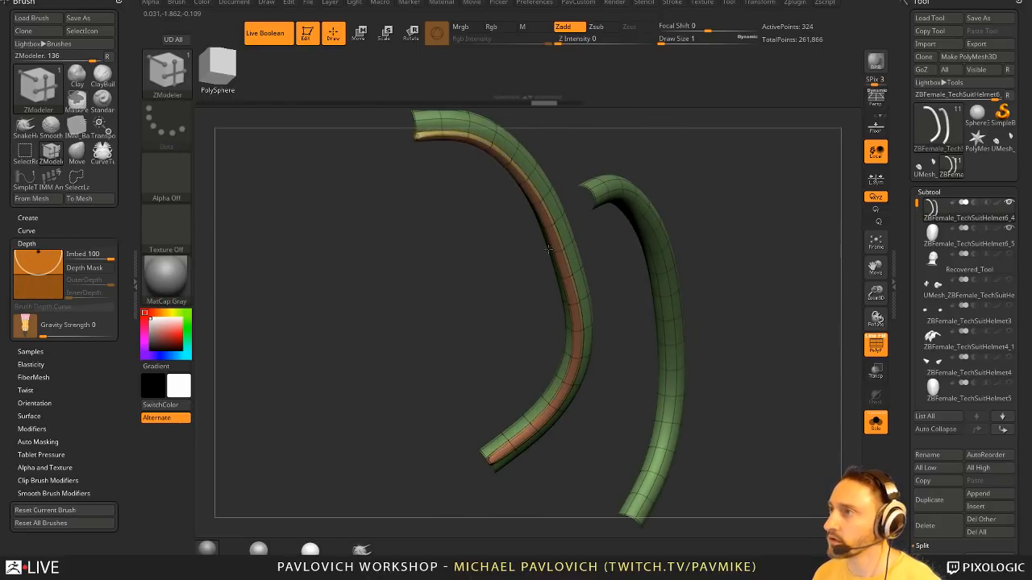
right_drag(539, 259, 504, 200)
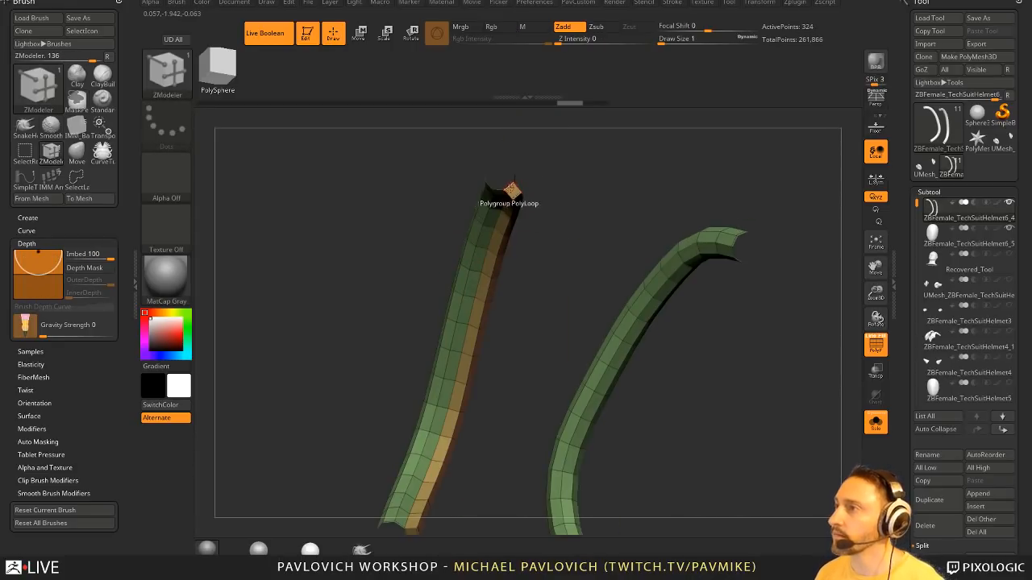
- Delete the end faces of the extruded strip with ZModeler's Delete on the A Single Poly target
key(space)
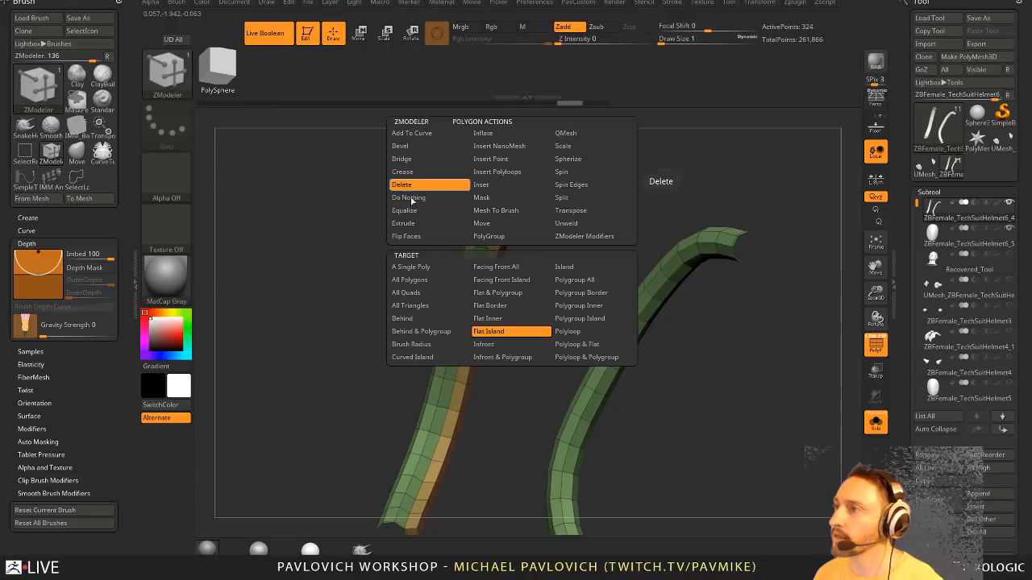
click(411, 266)
alt+right_drag(562, 253, 538, 153)
right_drag(475, 365, 516, 337)
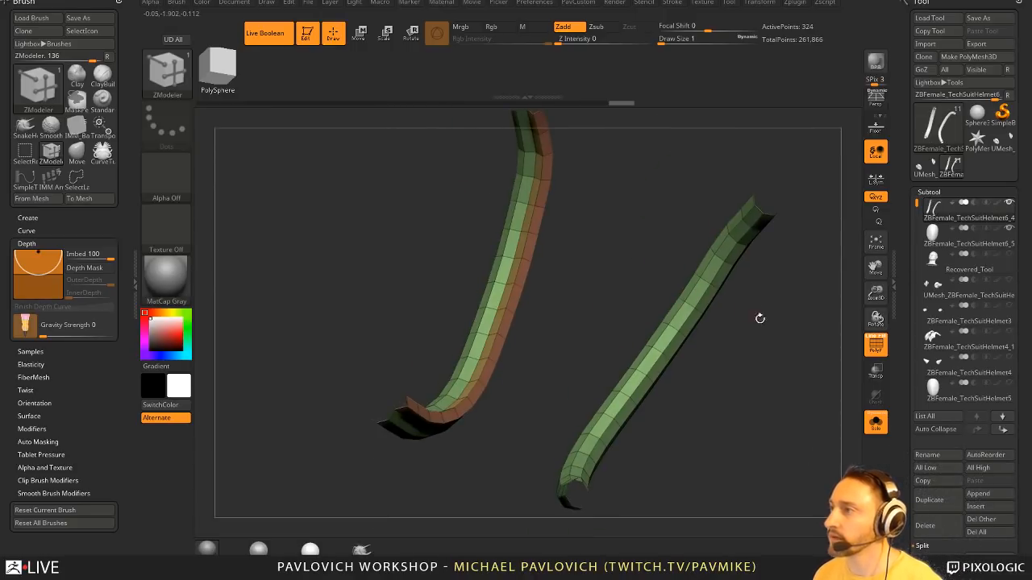
- Try to mirror and weld the extruded strip onto the opposite tube, then undo back to the unmirrored tubes
key(3)
click(756, 258)
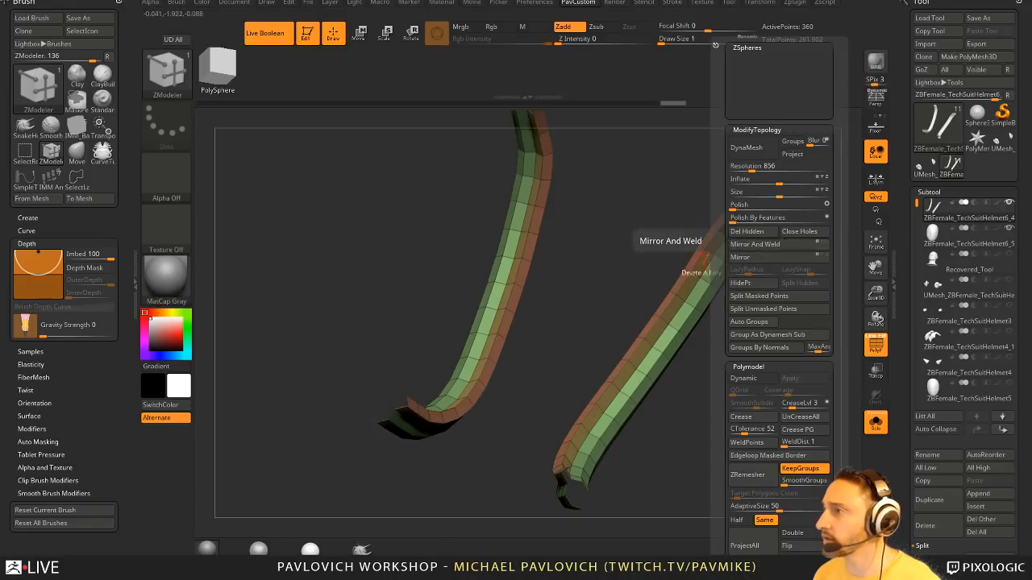
right_drag(794, 351, 589, 266)
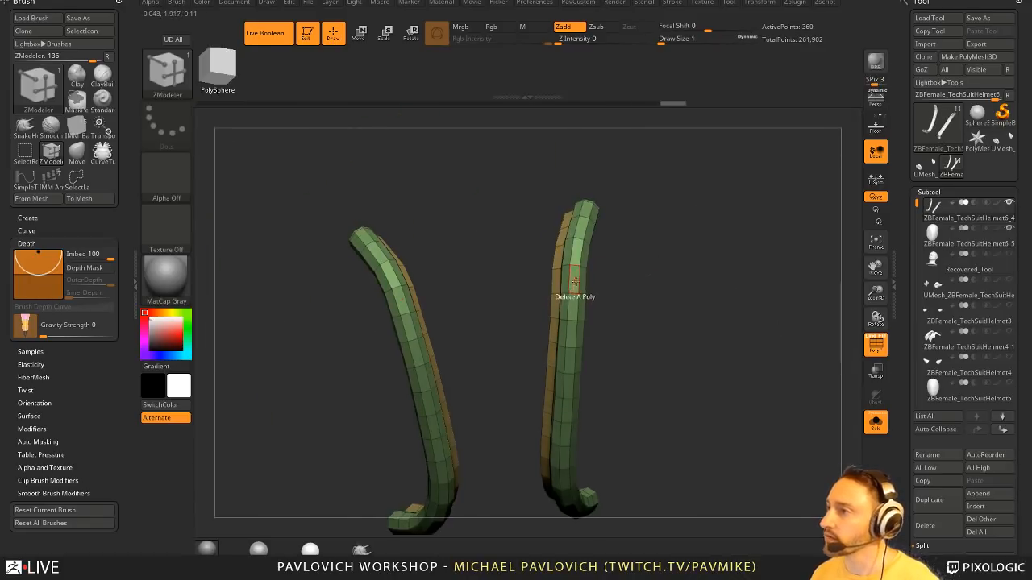
key(space)
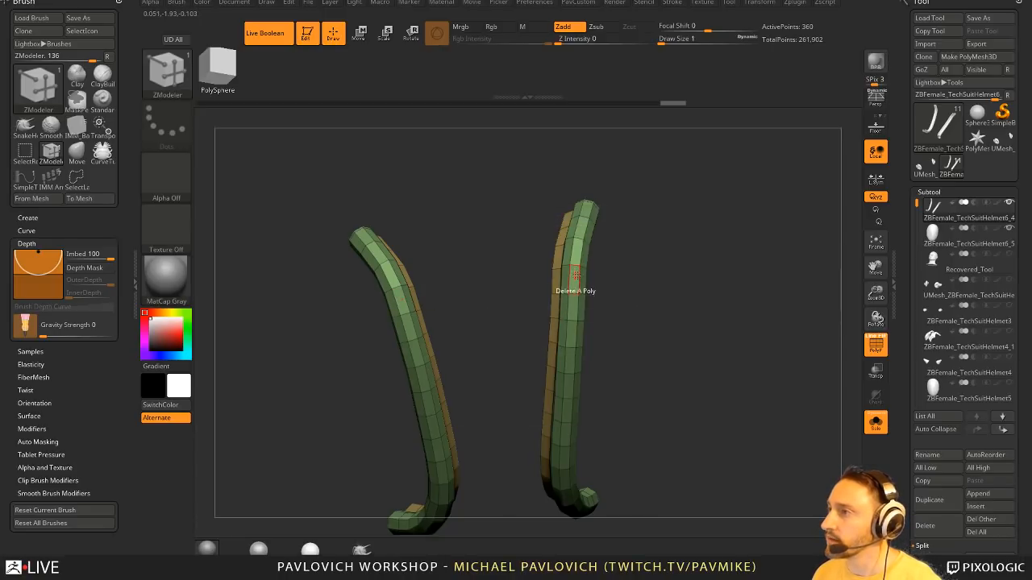
click(578, 277)
mouse_move(626, 280)
mouse_down()
mouse_move(666, 292)
mouse_move(619, 279)
mouse_move(630, 258)
mouse_move(674, 315)
mouse_move(716, 308)
mouse_move(695, 287)
mouse_move(724, 317)
mouse_move(704, 323)
mouse_up()
ctrl+shift+click(614, 278)
ctrl+shift+click(571, 278)
key(ctrl+z)
key(ctrl+z)
key(ctrl+z)
key(ctrl+z)
key(ctrl+z)
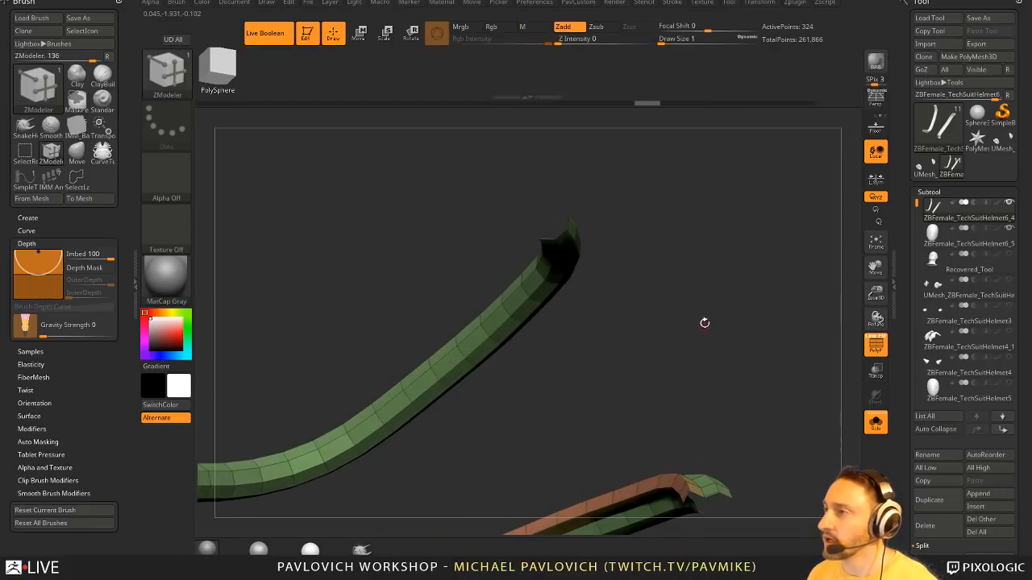
- Assign a separate polygroup to a lengthwise loop along the plain tube with ZModeler's Polygroup PolyLoop
key(space)
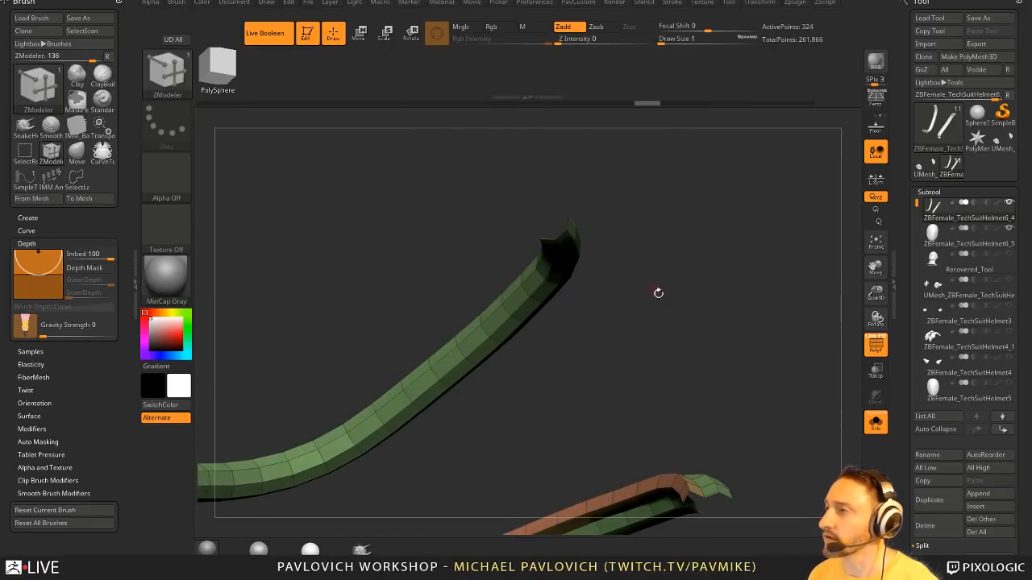
drag(657, 293, 639, 249)
key(space)
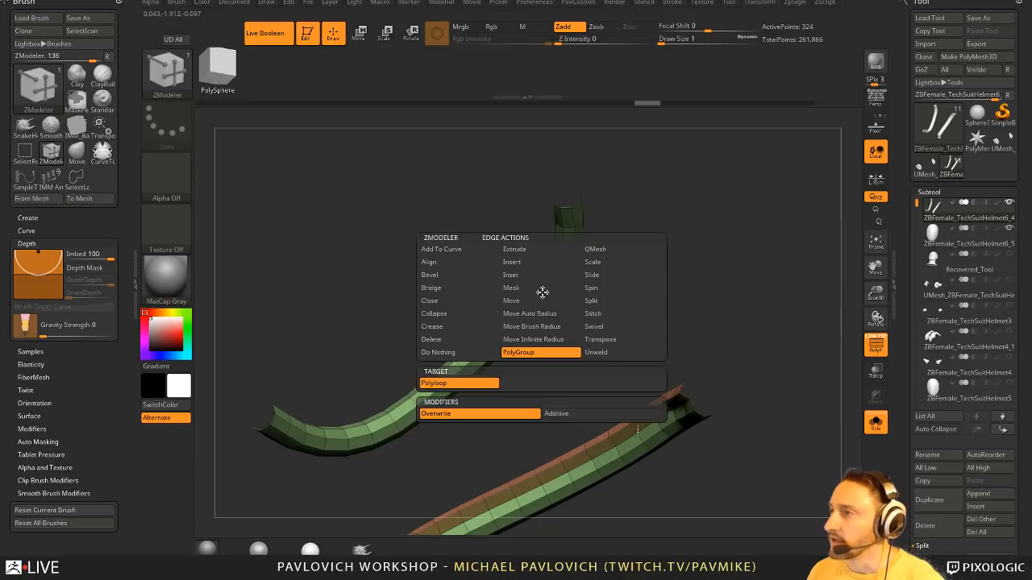
drag(565, 280, 566, 244)
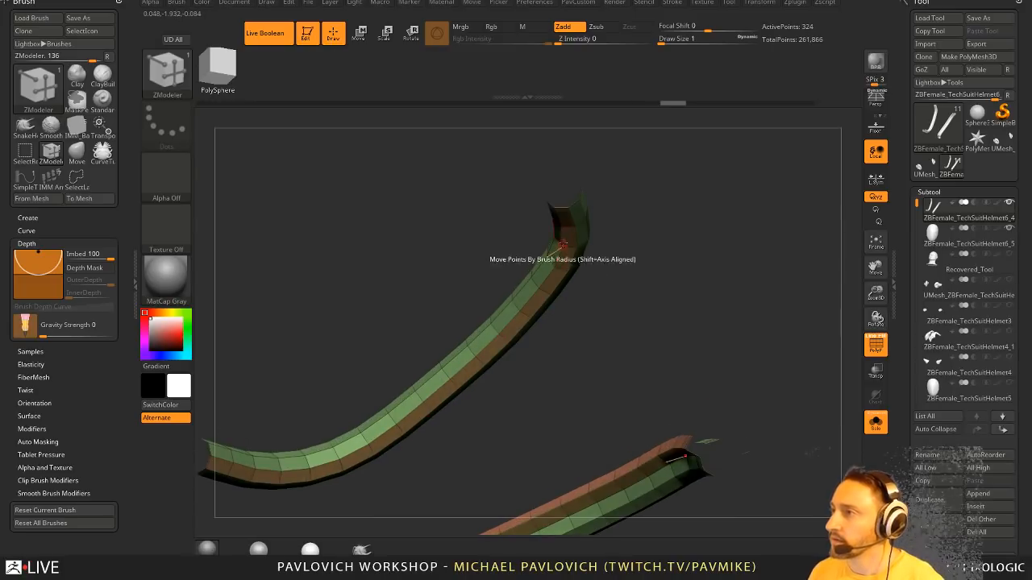
- Try to extrude the lengthwise strip with ZModeler's Extrude on the Polygroup All target, then undo the extrusion
key(space)
click(620, 146)
drag(651, 226, 699, 235)
key(space)
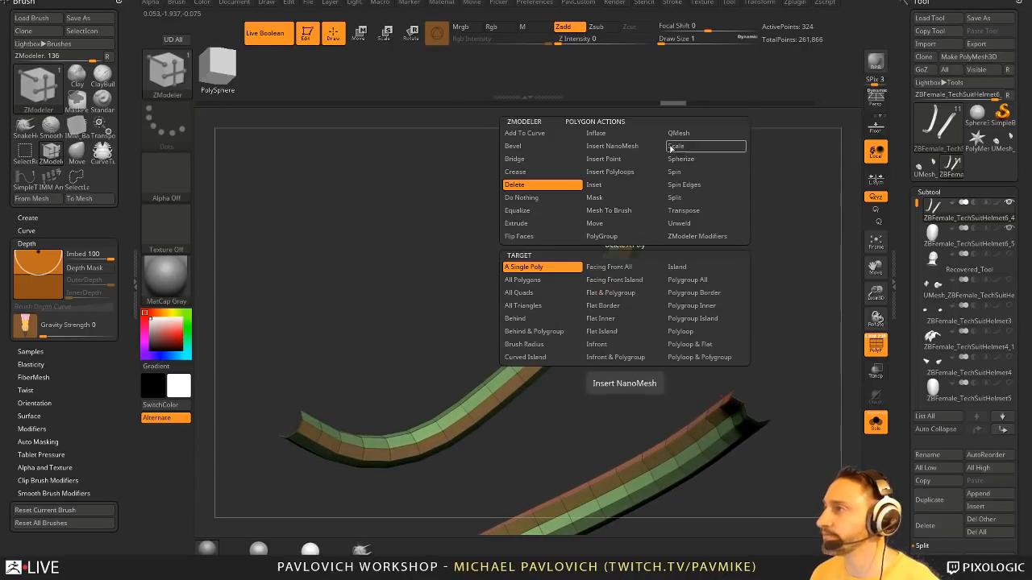
click(691, 133)
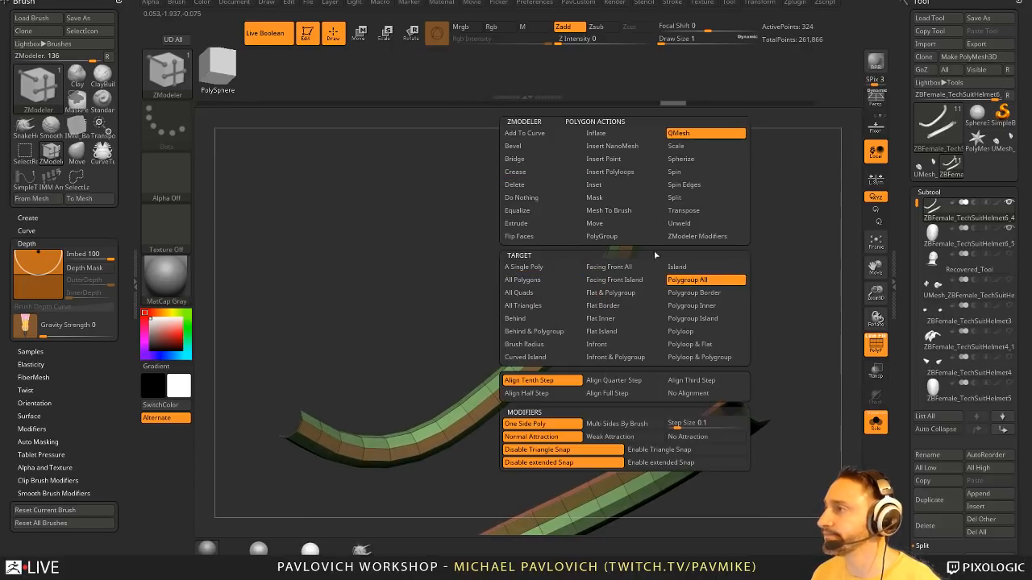
click(534, 225)
click(685, 283)
drag(679, 289, 379, 186)
drag(709, 202, 692, 286)
key(ctrl)
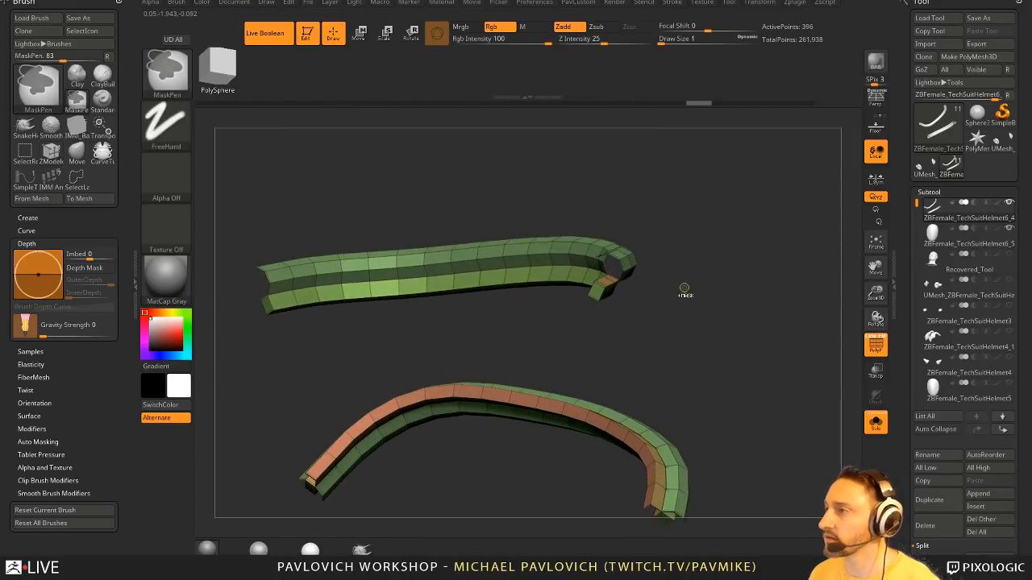
key(ctrl+z)
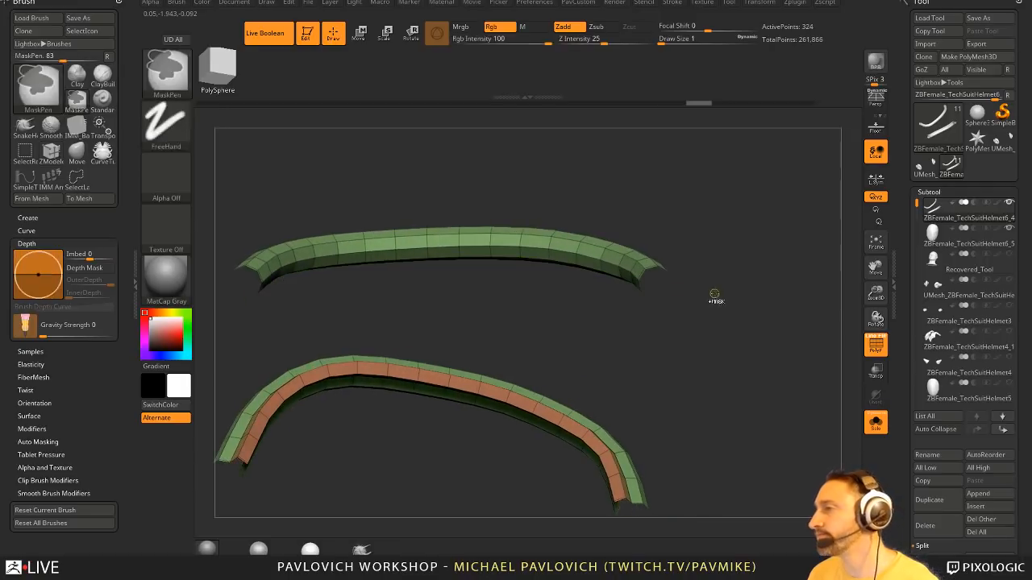
- Close the open holes at both ends of the tube with ZModeler's Close Convex Hole edge action
mouse_move(715, 295)
mouse_down()
mouse_move(714, 235)
mouse_move(716, 251)
mouse_move(722, 244)
mouse_up()
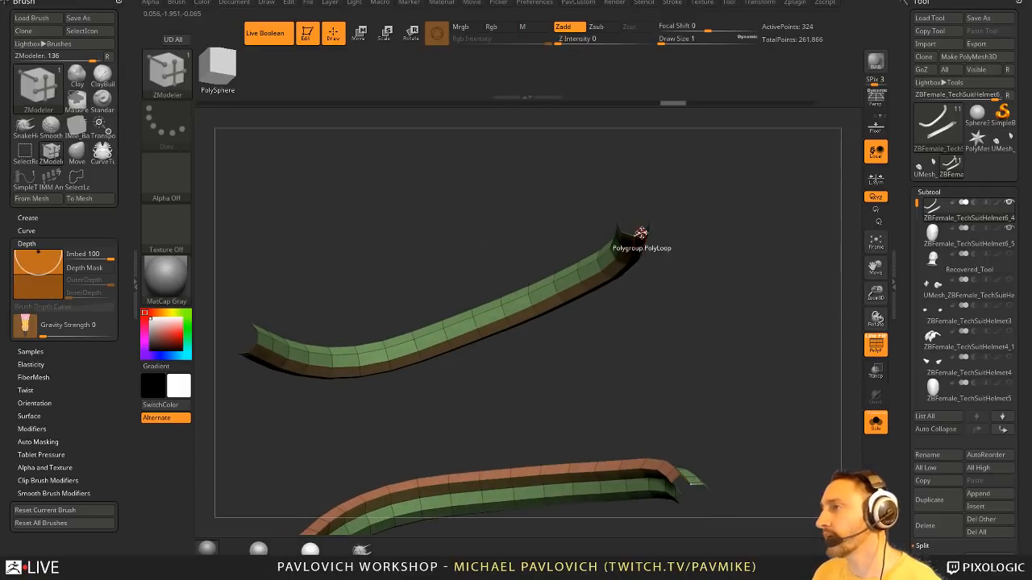
key(space)
click(550, 283)
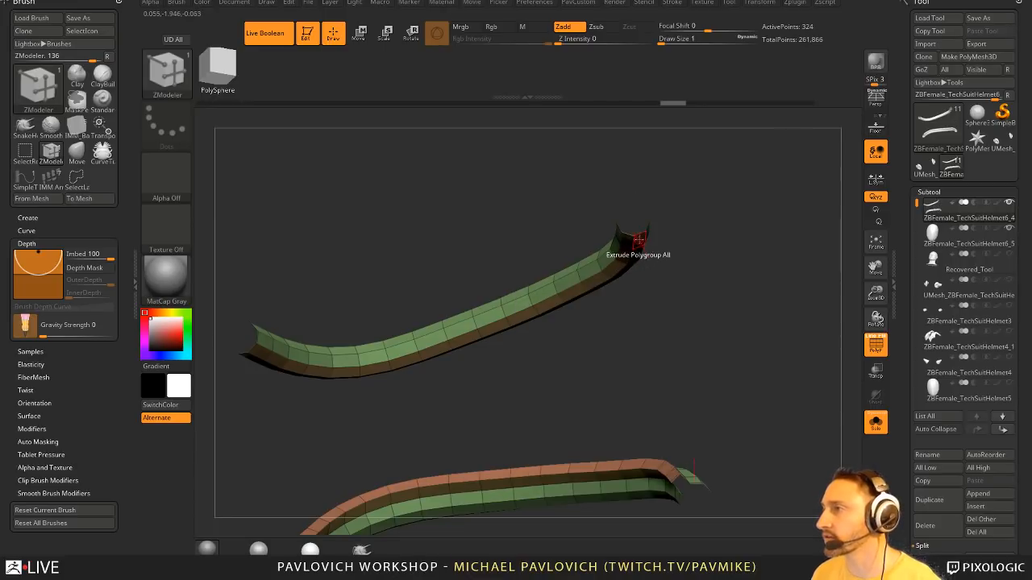
drag(639, 233, 583, 204)
key(ctrl+z)
click(680, 232)
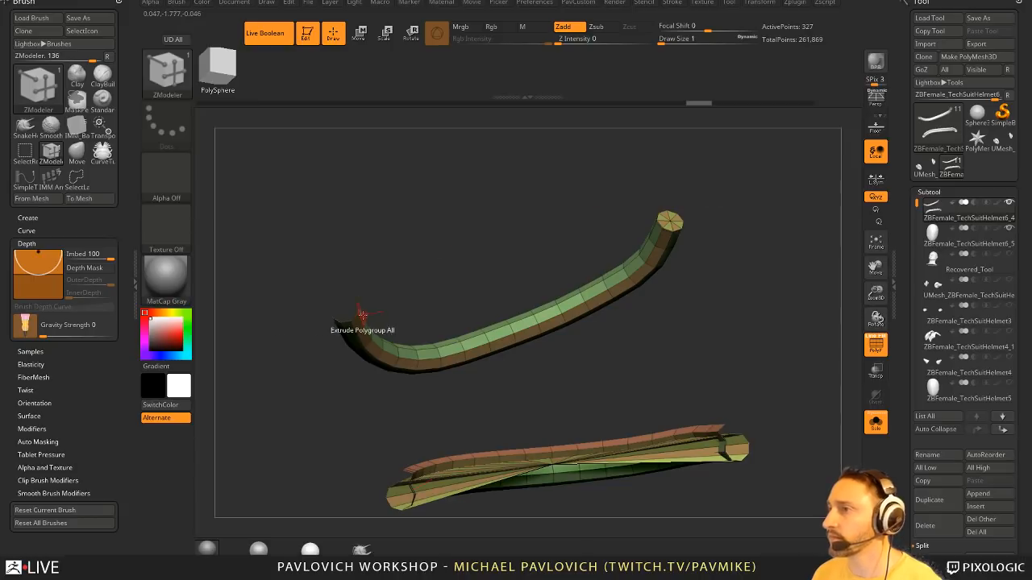
click(362, 314)
- Mirror and weld the capped tube onto the opposite side and isolate the end caps' polygroup to check it
key(3)
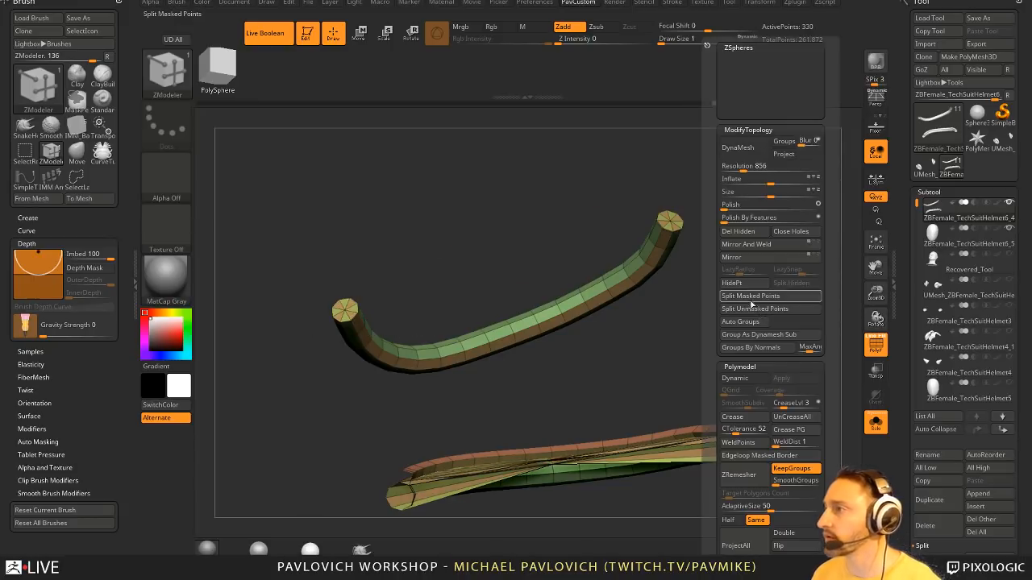
click(746, 245)
drag(716, 321, 756, 282)
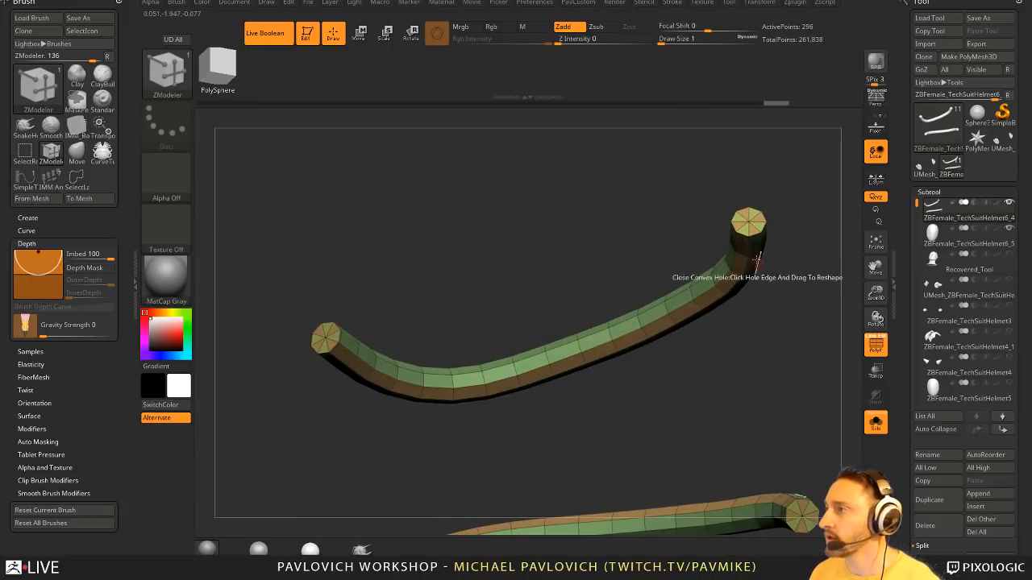
ctrl+shift+click(754, 229)
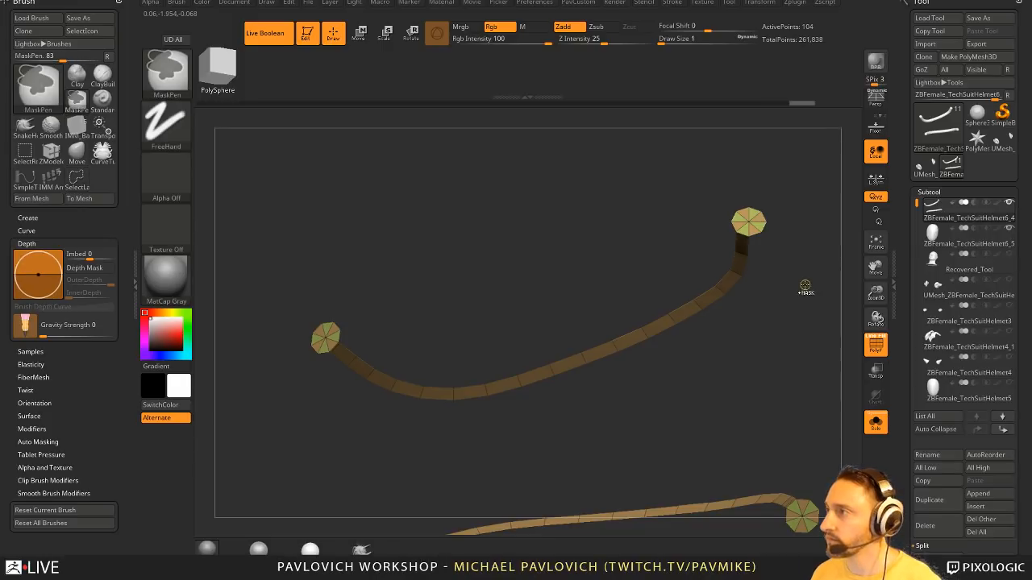
ctrl+shift+click(742, 277)
ctrl+shift+click(745, 282)
drag(728, 281, 784, 284)
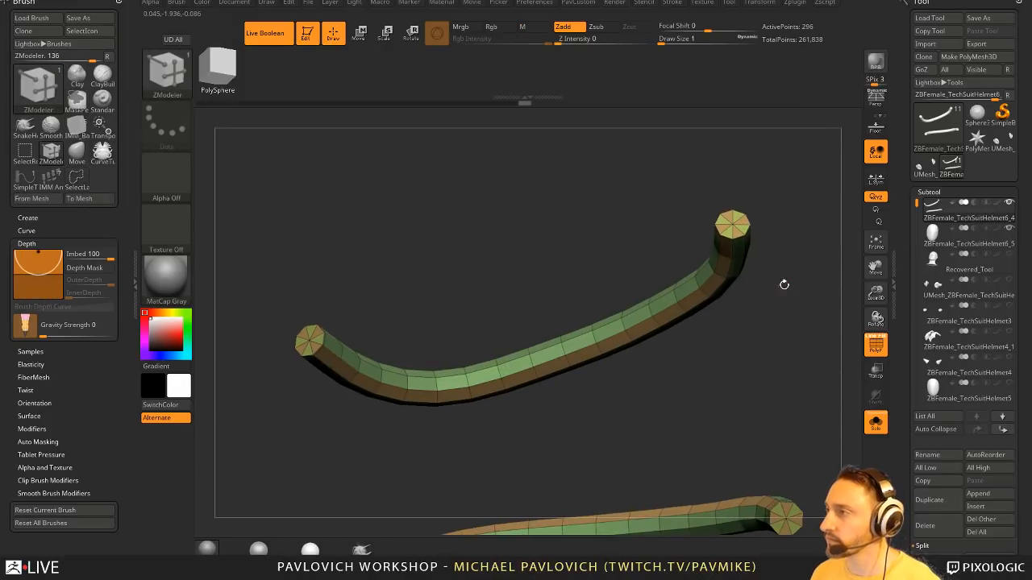
- Undo the mirroring and the closed ends, back to the open-ended tube
key(ctrl+z)
key(ctrl+z)
key(ctrl+z)
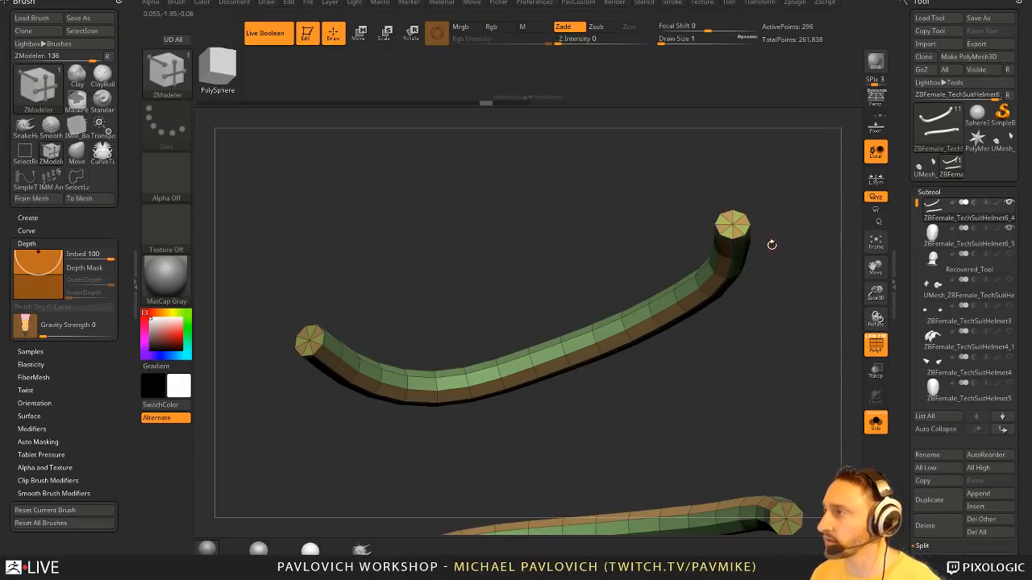
key(ctrl+z)
key(ctrl+z)
key(ctrl+z)
key(ctrl+z)
key(ctrl+z)
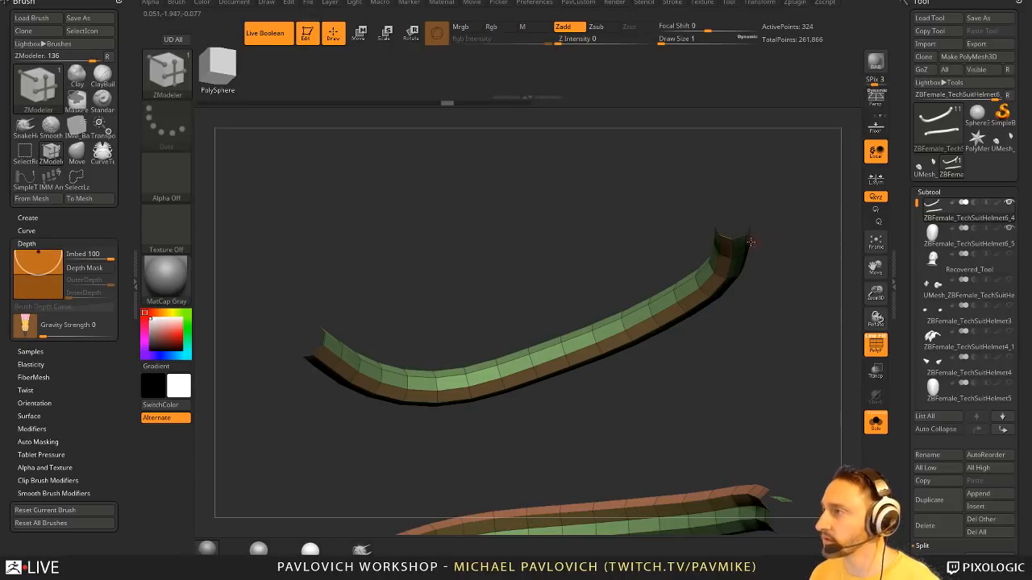
- Cap both tube ends again with the caps in their own polygroup, and isolate that polygroup
key(ctrl+shift+z)
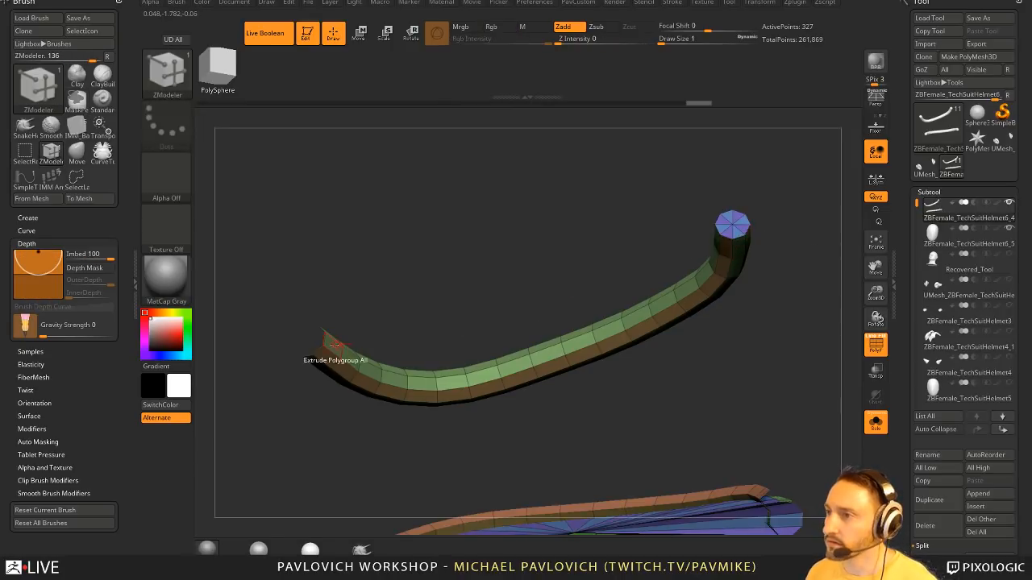
key(ctrl+shift+z)
key(ctrl+shift+z)
key(ctrl+shift+z)
key(ctrl+shift+z)
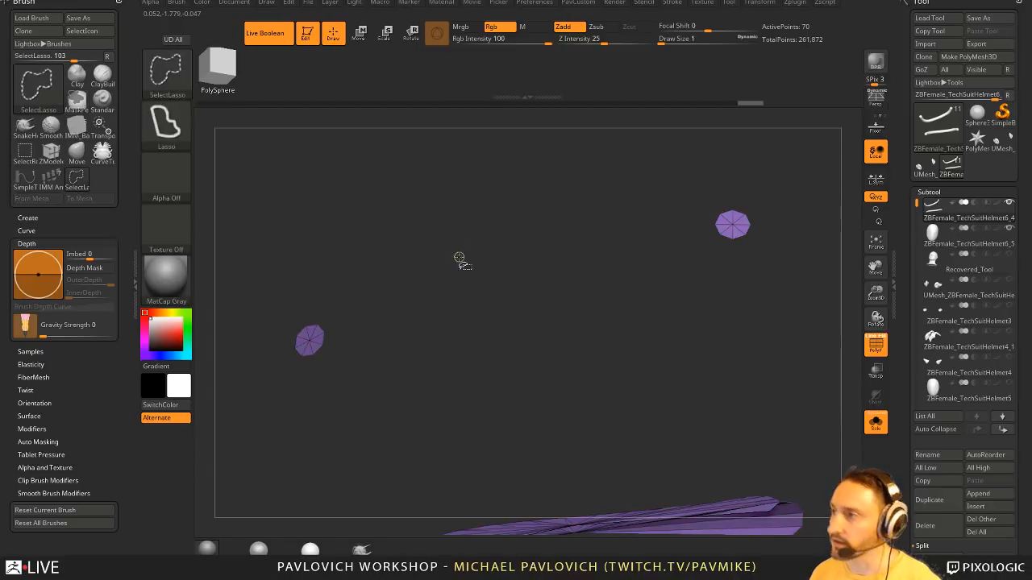
- Mirror the capped tube onto the opposite side and extrude the lengthwise strip with ZModeler's QMesh on the Polygroup All target
key(1)
drag(784, 293, 775, 257)
click(738, 259)
key(space)
click(761, 133)
drag(682, 261, 686, 241)
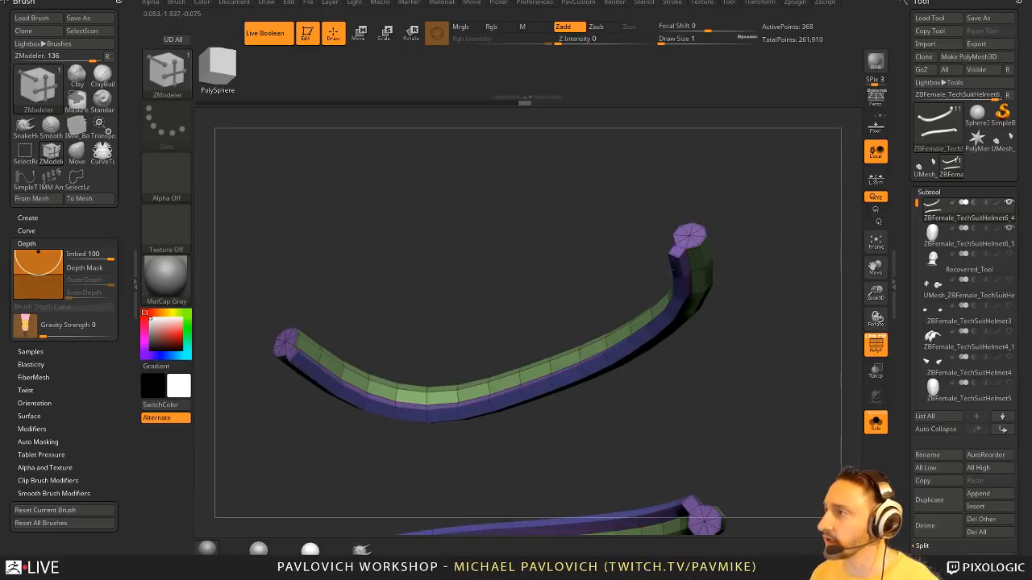
- Try to assign a new polygroup to another lengthwise loop with ZModeler's Polygroup PolyLoop, then undo it
drag(774, 247, 726, 228)
key(space)
click(669, 355)
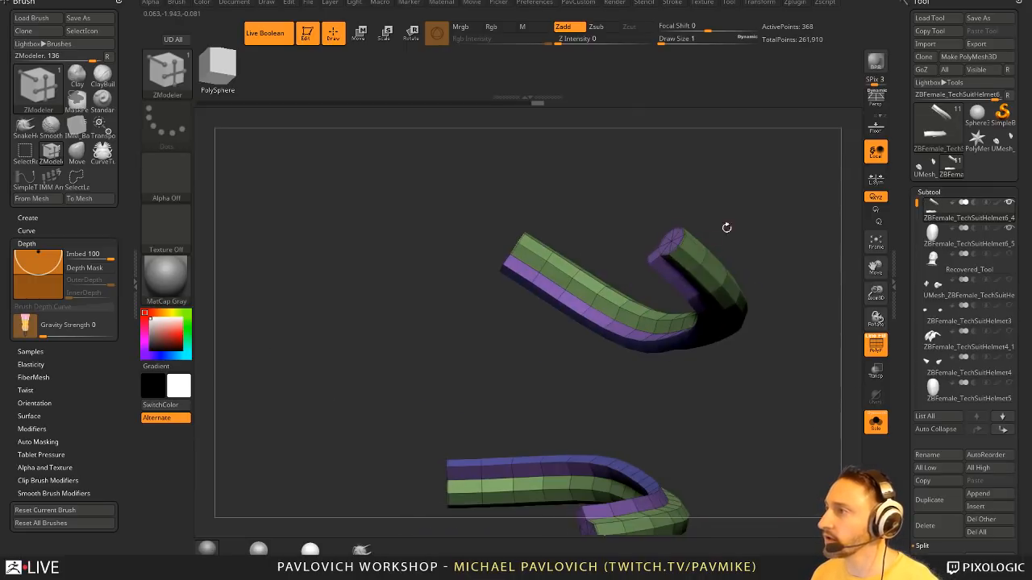
click(681, 241)
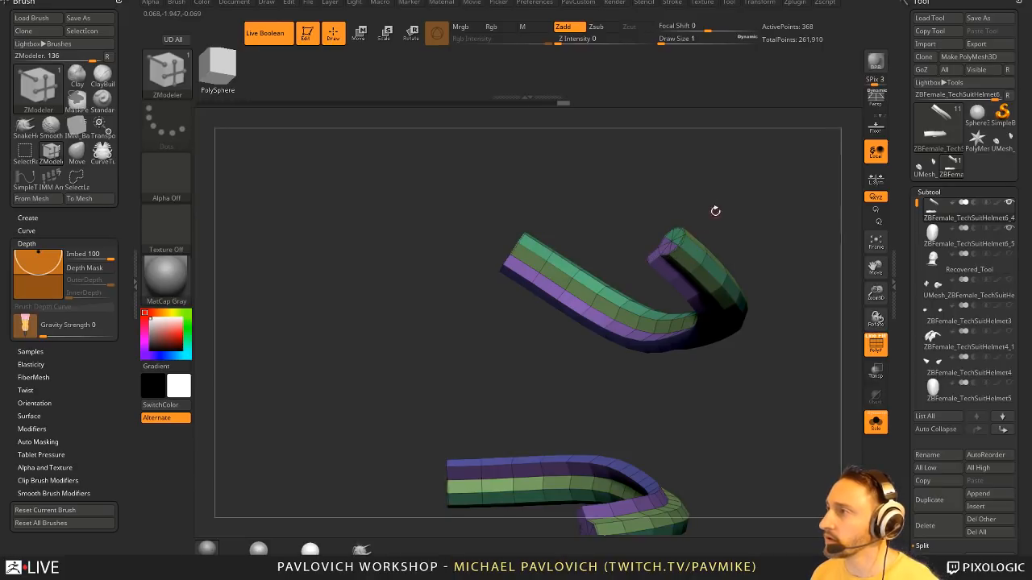
mouse_move(715, 211)
mouse_down()
mouse_move(762, 294)
mouse_move(732, 234)
mouse_move(670, 274)
mouse_up()
key(ctrl+z)
- Try to extrude a loop along the tube with QMesh on the Polyloop target, then undo the extrusion
key(space)
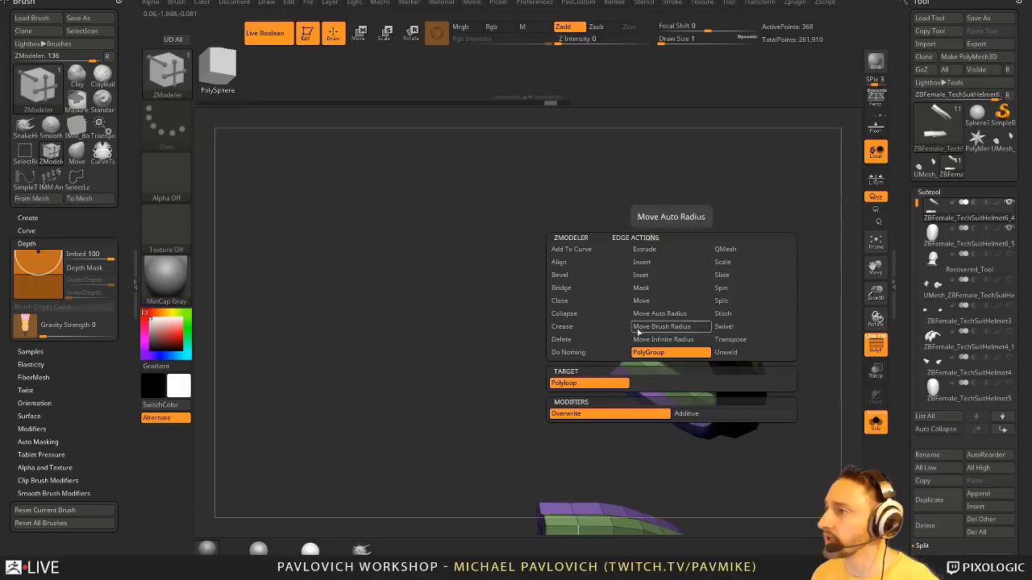
click(725, 249)
drag(801, 260, 663, 278)
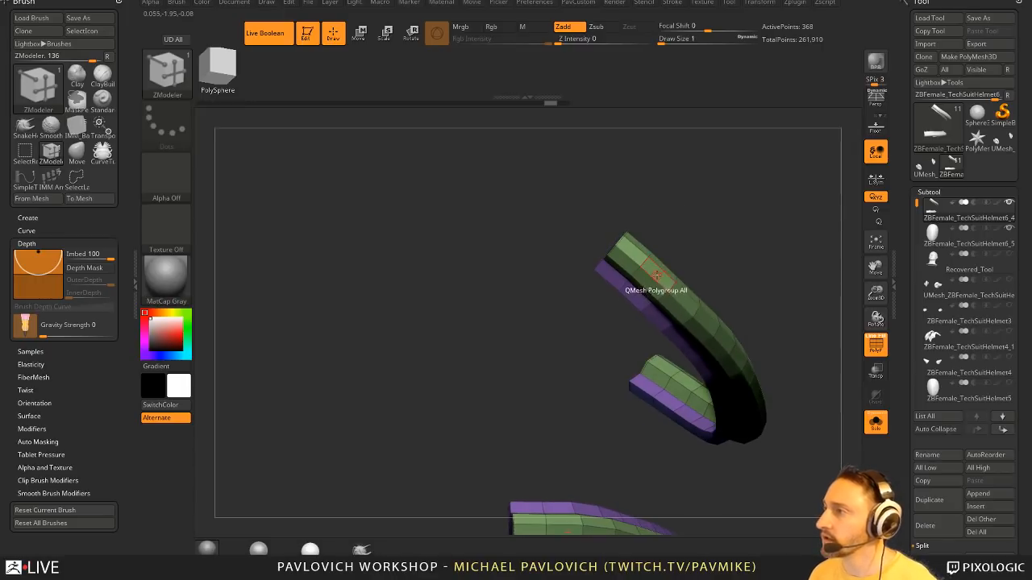
key(space)
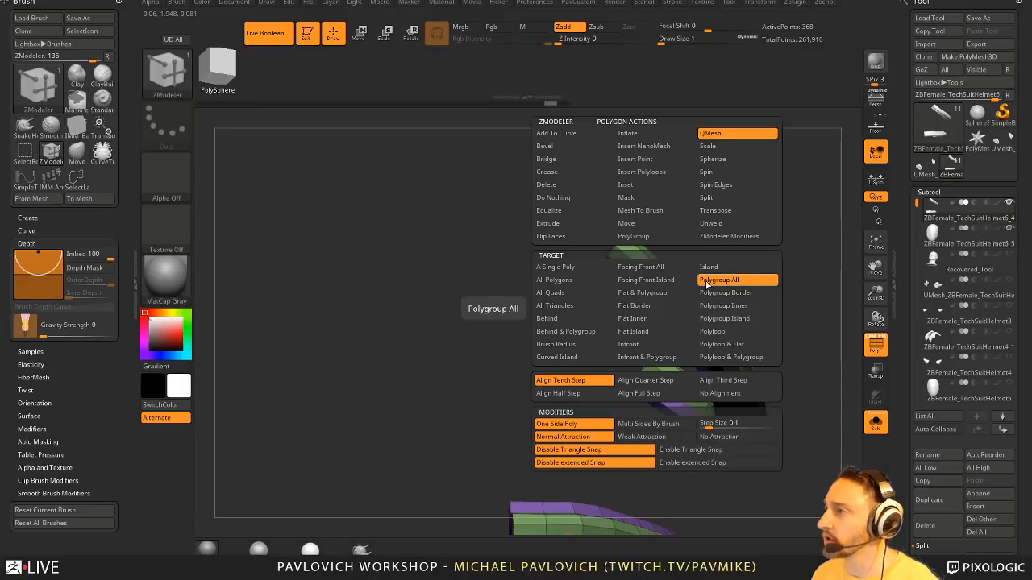
click(722, 332)
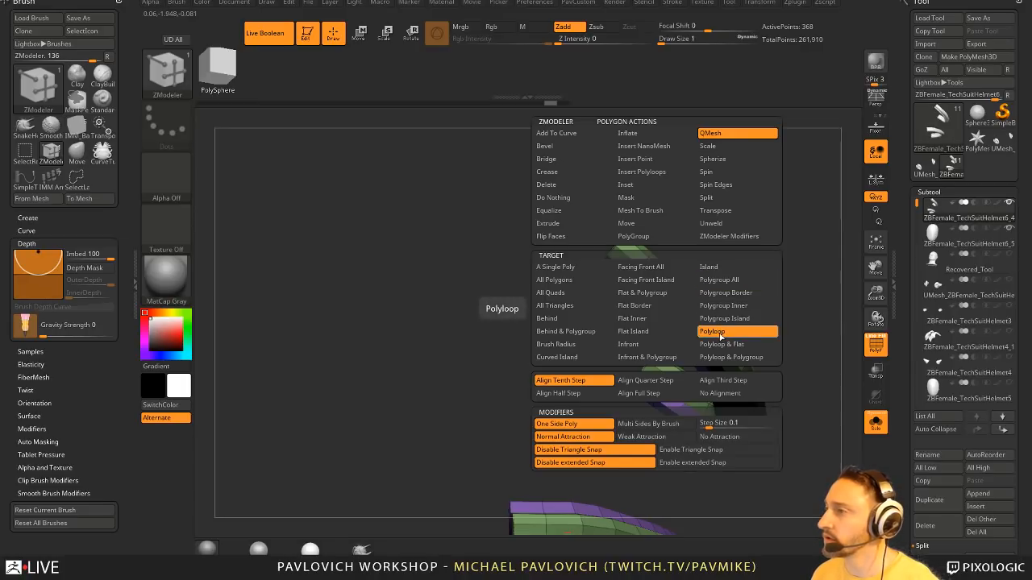
click(703, 307)
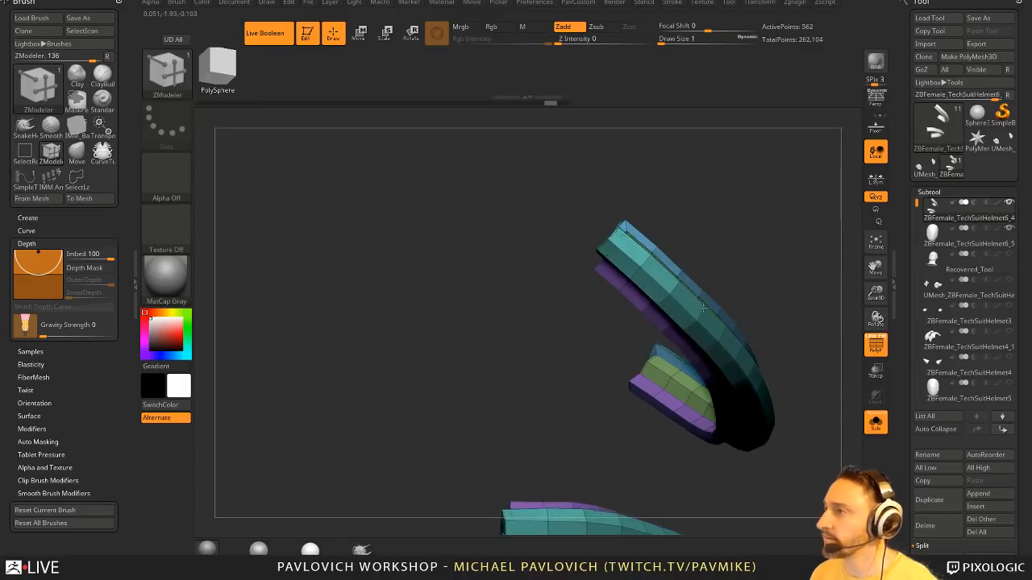
key(ctrl+z)
- Try to turn on Dynamic Subdiv for the tubes, and bring up the Geometry settings with MeshIntegrity
drag(735, 280, 759, 258)
key(space)
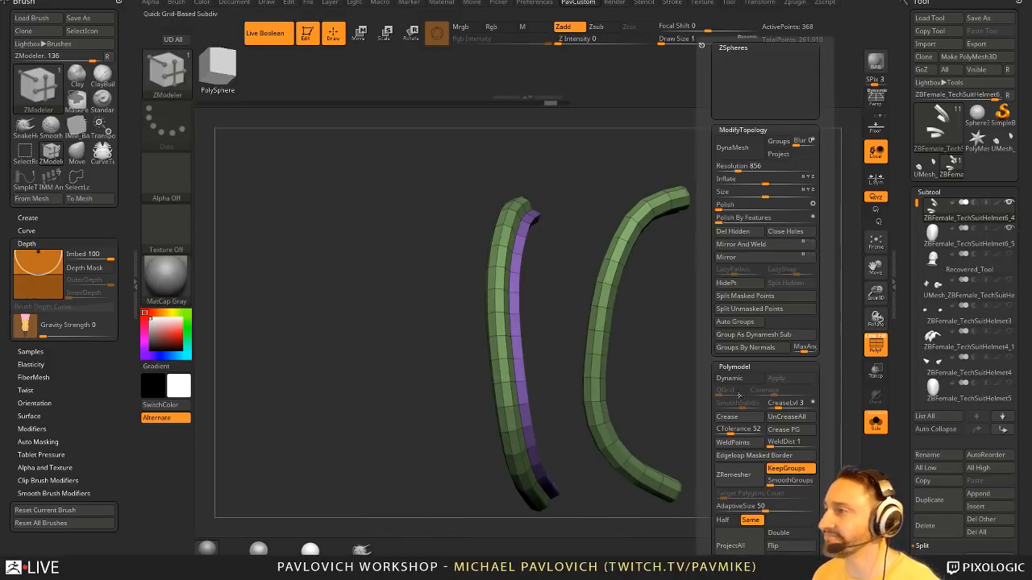
click(730, 378)
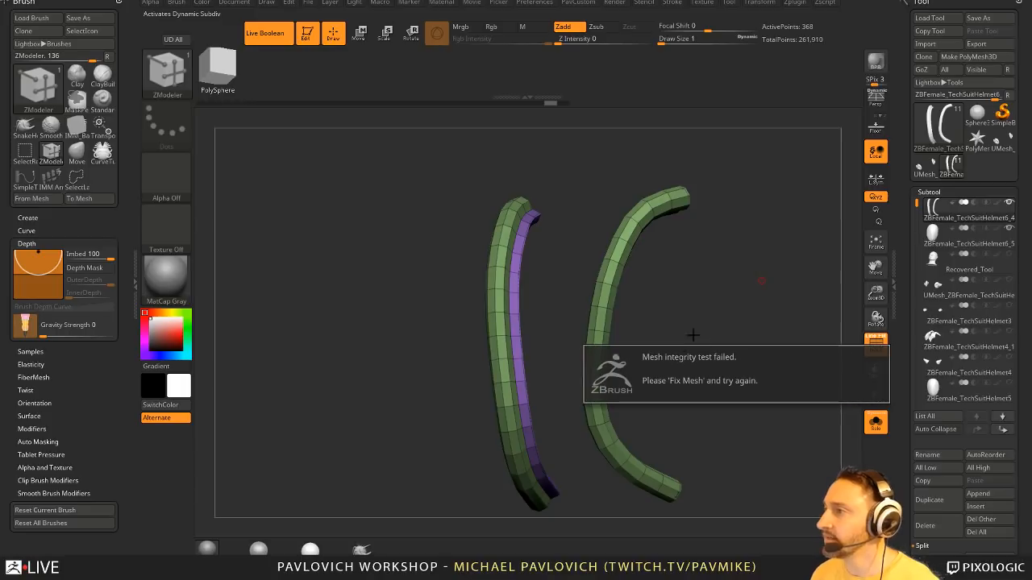
mouse_move(712, 322)
mouse_down()
mouse_move(804, 370)
mouse_move(720, 325)
mouse_up()
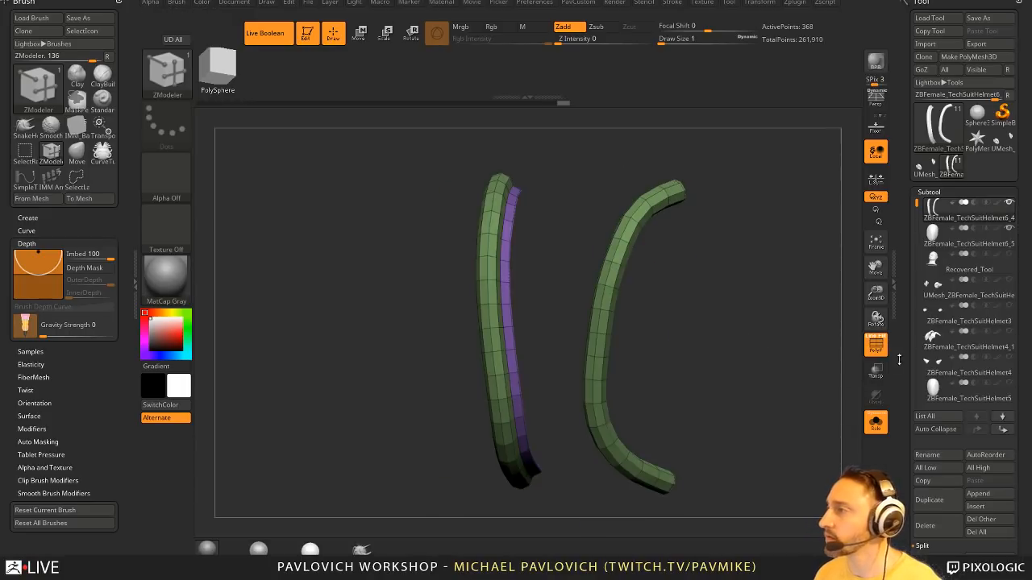
drag(904, 373, 894, 251)
scroll(936, 291, down, 3)
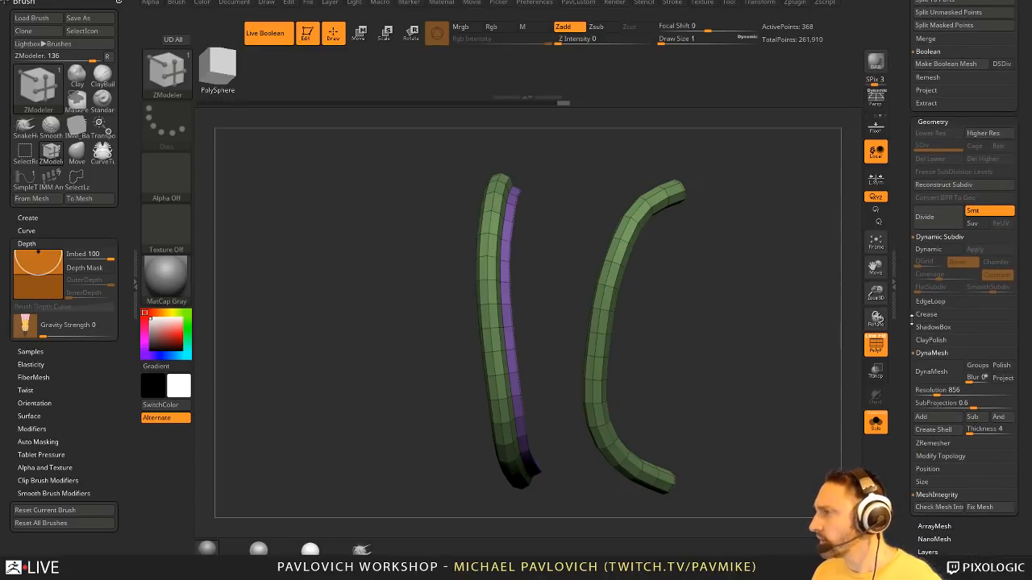
- Assign a separate polygroup to two crosswise loops around each tube with ZModeler's Polygroup PolyLoop
drag(751, 318, 640, 272)
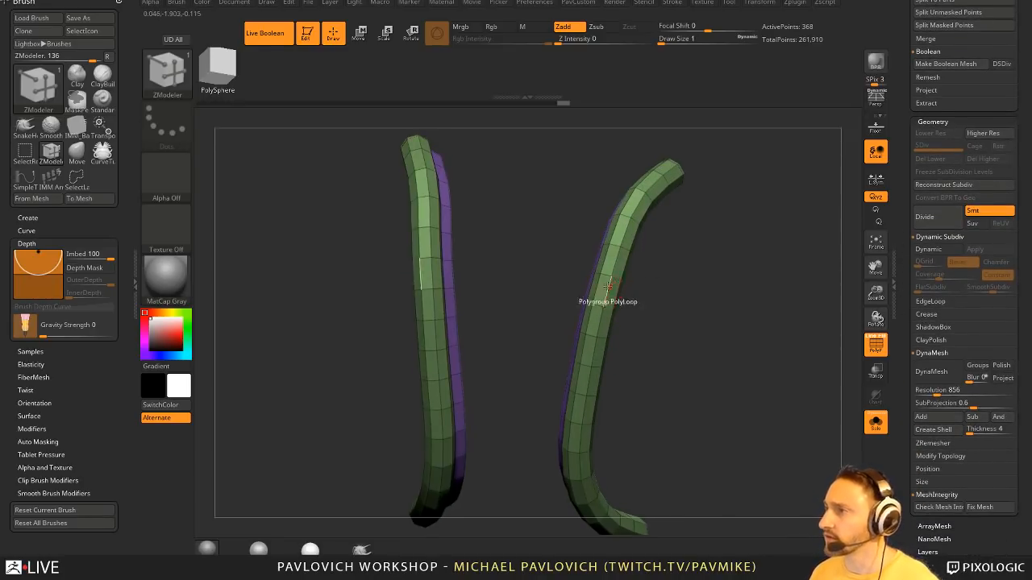
alt+drag(642, 363, 592, 347)
click(582, 372)
- Extrude the crosswise loops outward into raised bands with QMesh on the Polygroup All target
key(space)
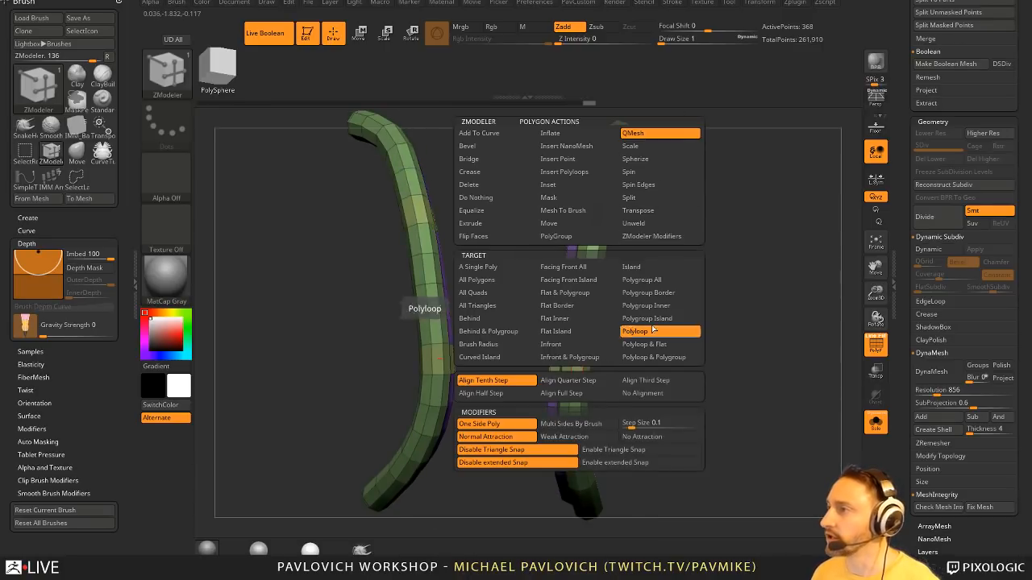
drag(654, 332, 592, 355)
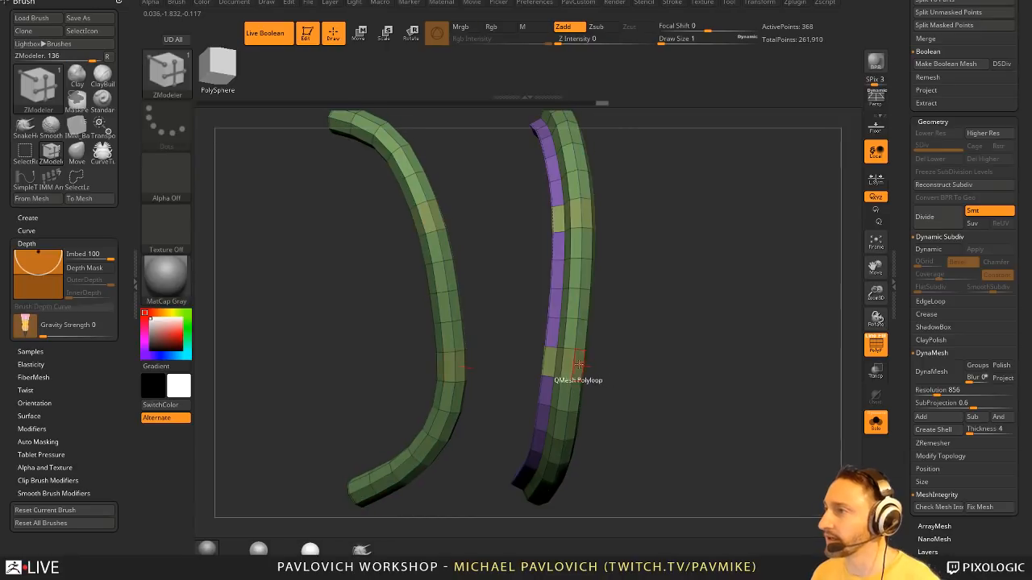
key(space)
click(639, 280)
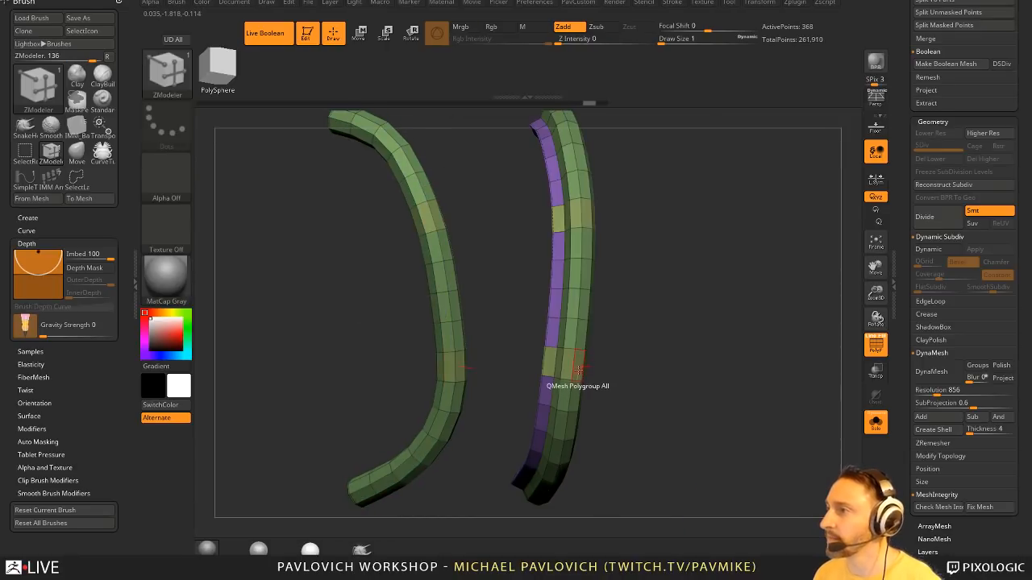
drag(578, 369, 589, 371)
right_drag(612, 358, 734, 334)
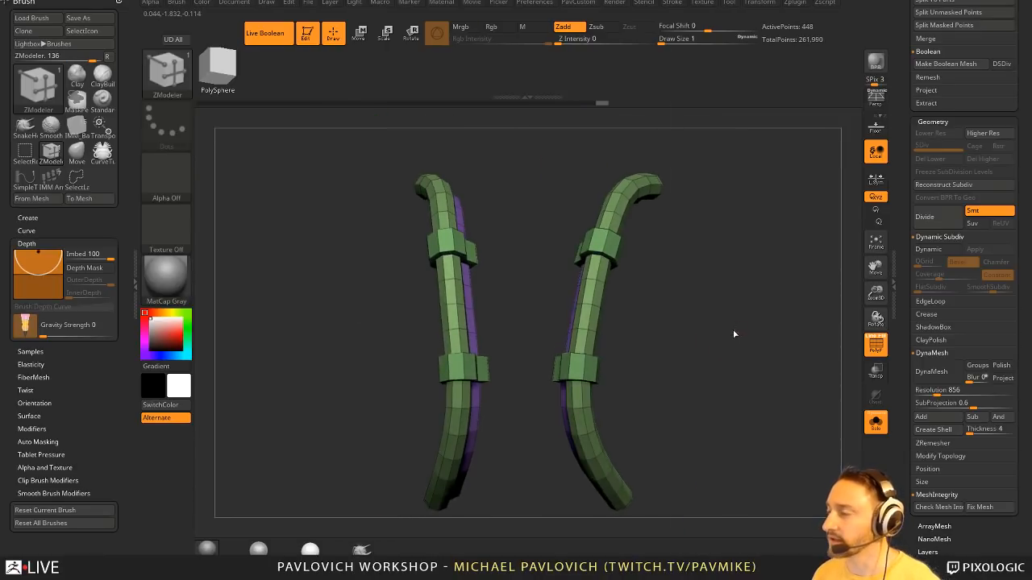
- Repair the banded tubes with MeshIntegrity's Fix Mesh and crease their polygroup borders with Crease PG
key(3)
click(750, 430)
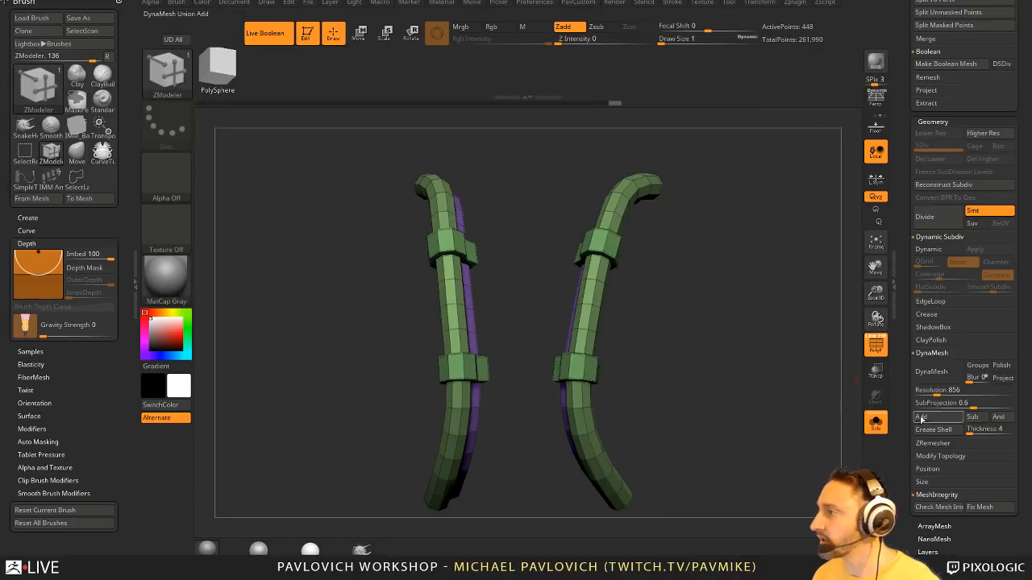
click(971, 508)
right_drag(794, 428, 780, 366)
key(3)
click(973, 508)
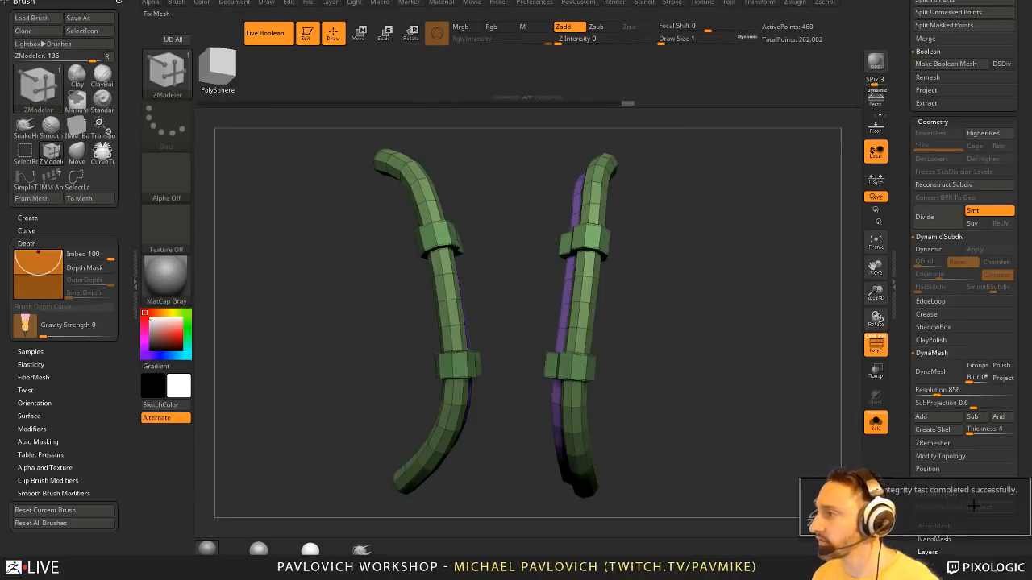
- Turn on Dynamic Subdiv for the tubes, then turn off Solo and PolyFrame to show them on the faceplate
key(3)
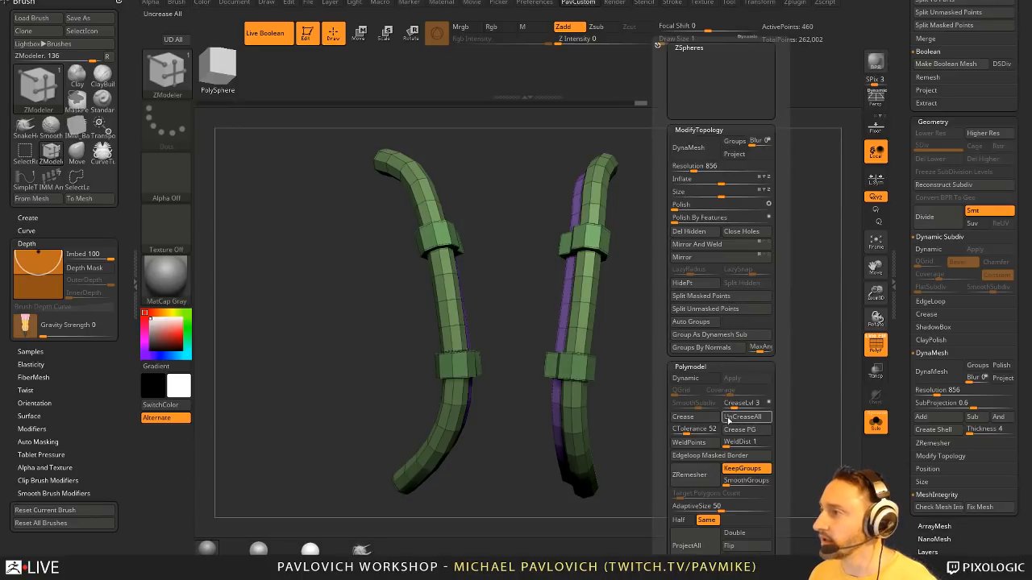
click(694, 378)
click(875, 421)
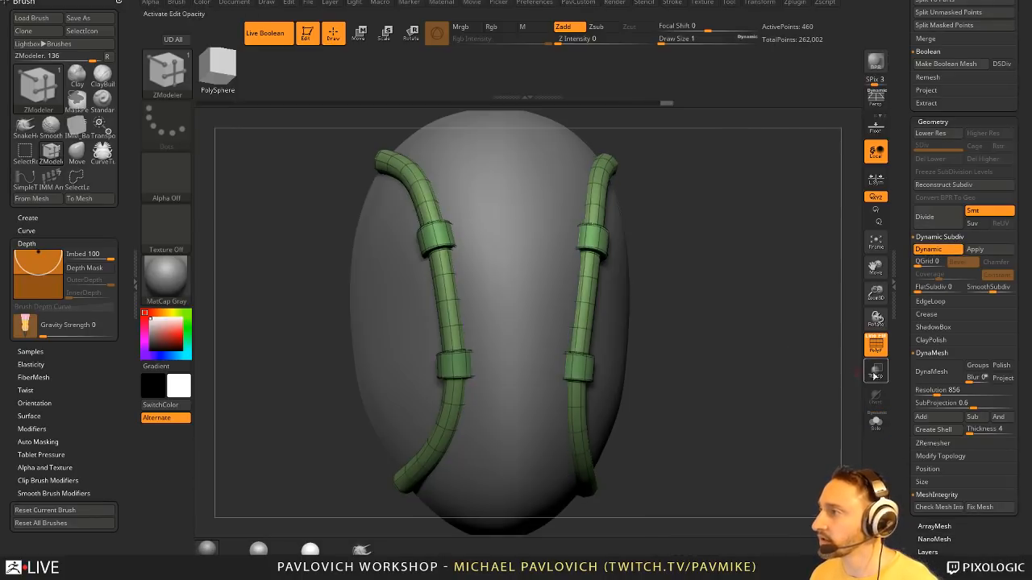
click(876, 346)
drag(781, 347, 758, 347)
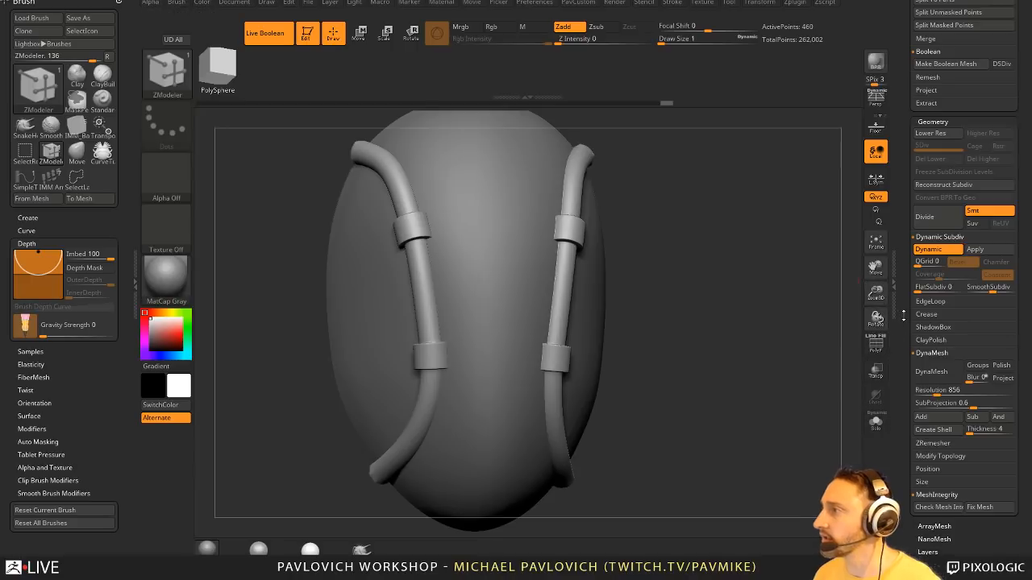
- Move the tubes subtool below the faceplate subtool and set it to Boolean subtraction
drag(903, 316, 899, 469)
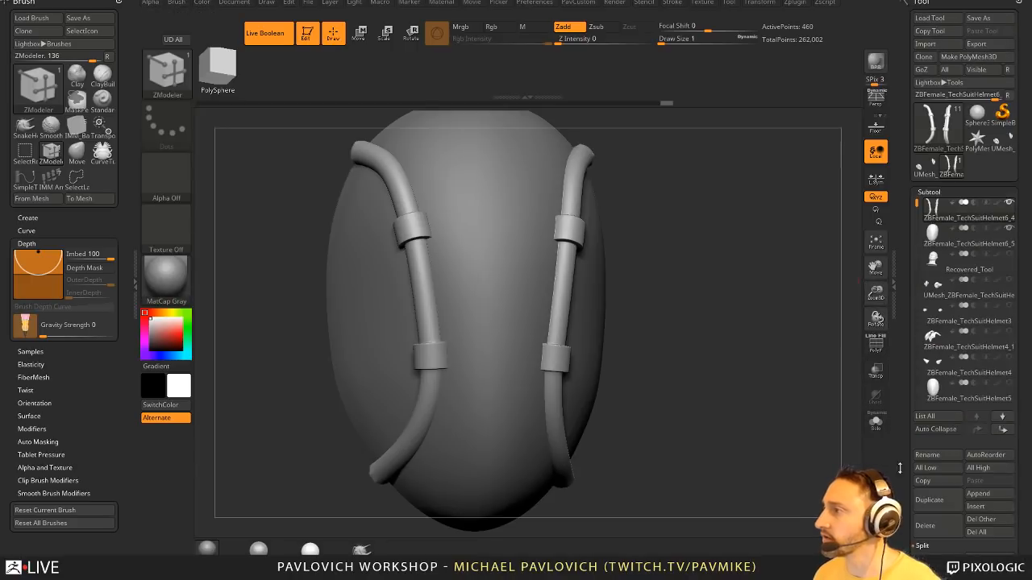
click(1003, 429)
drag(689, 300, 685, 272)
click(973, 229)
- Switch to the Move brush and set the banded tubes' crease level to 1
key(b)
key(m)
key(v)
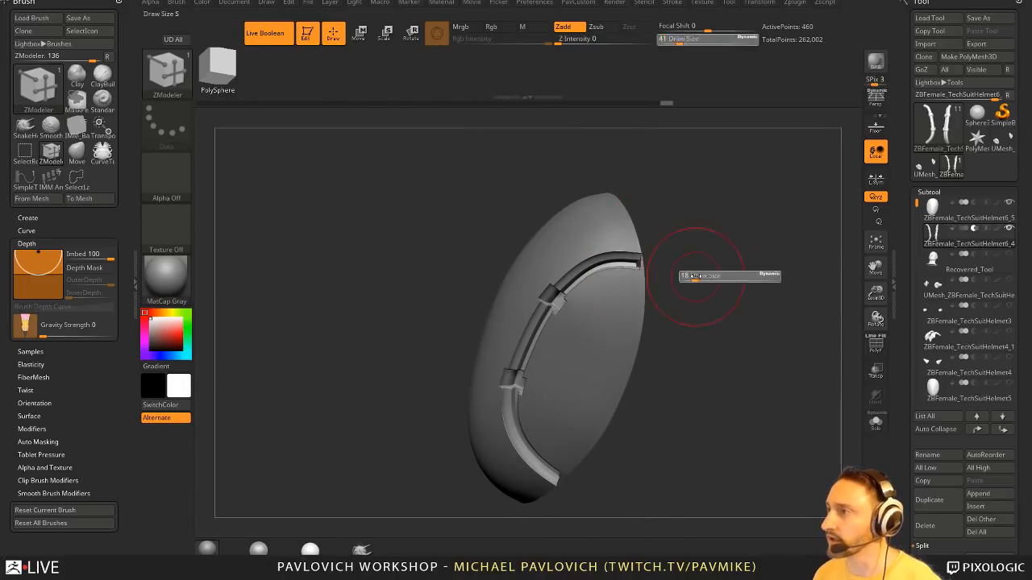
drag(659, 241, 637, 338)
key(space)
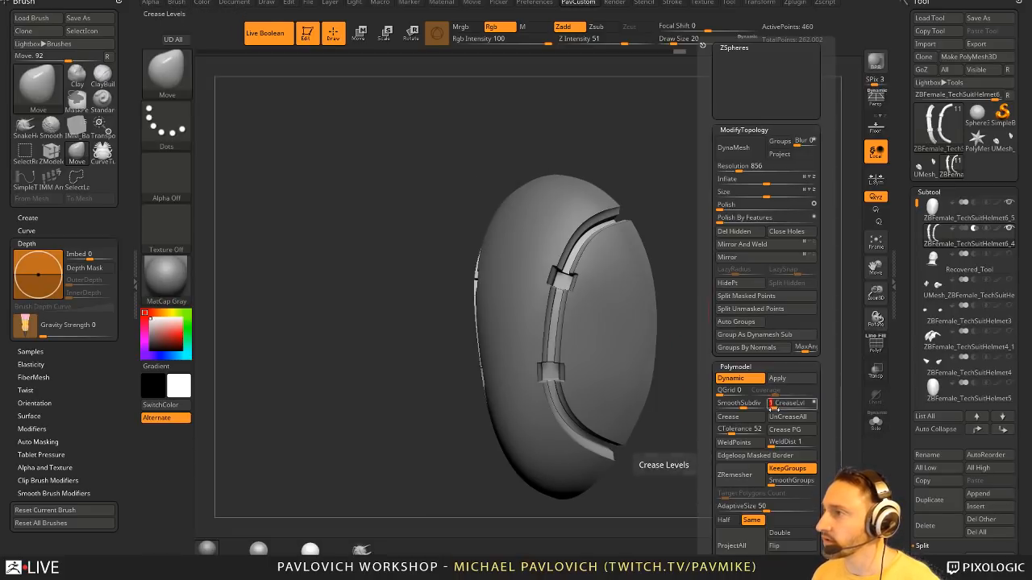
key(shift)
mouse_move(726, 348)
mouse_down()
mouse_move(783, 346)
mouse_move(781, 356)
mouse_up()
- Reposition the tubes against the faceplate with the Gizmo, then return to Draw mode
key(w)
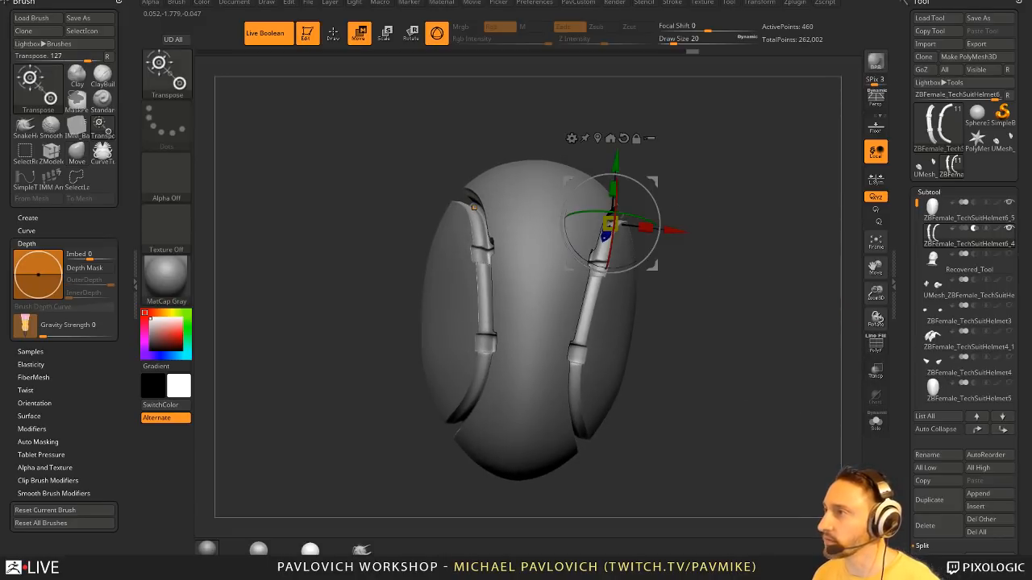
drag(717, 322, 738, 324)
drag(601, 231, 606, 243)
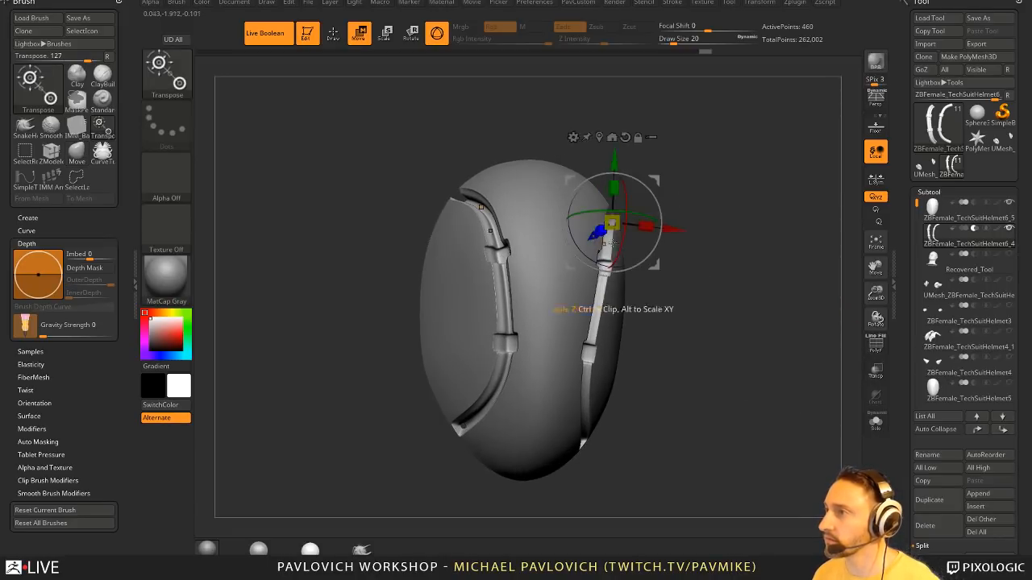
key(q)
drag(707, 332, 635, 394)
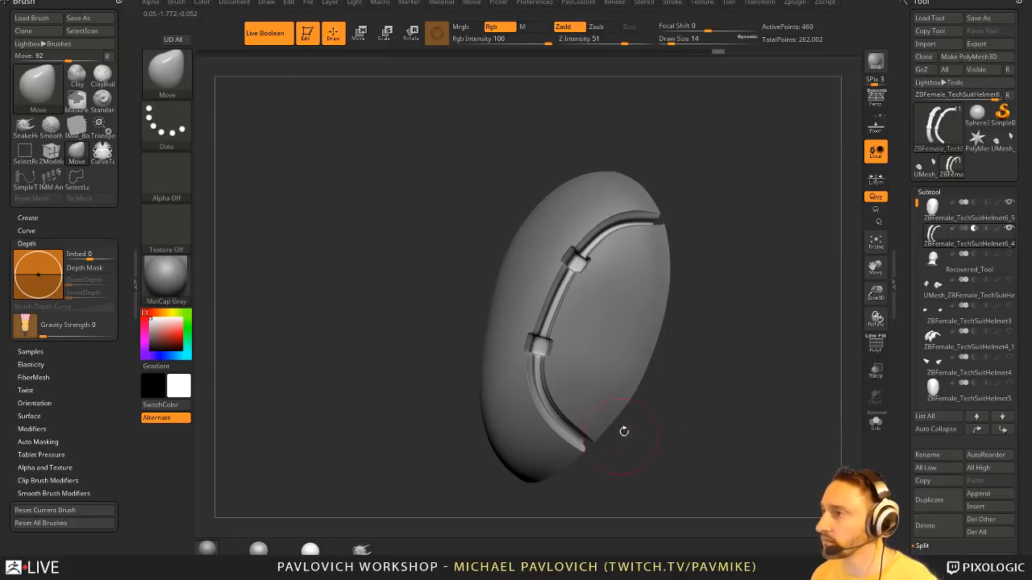
- Pinch the mirrored tubes along their length with the Pinch brush, enlarging the draw size to 41
drag(624, 431, 684, 420)
mouse_move(667, 258)
mouse_down()
mouse_move(720, 246)
mouse_move(738, 260)
mouse_move(739, 285)
mouse_move(685, 278)
mouse_up()
key(b)
key(p)
key(i)
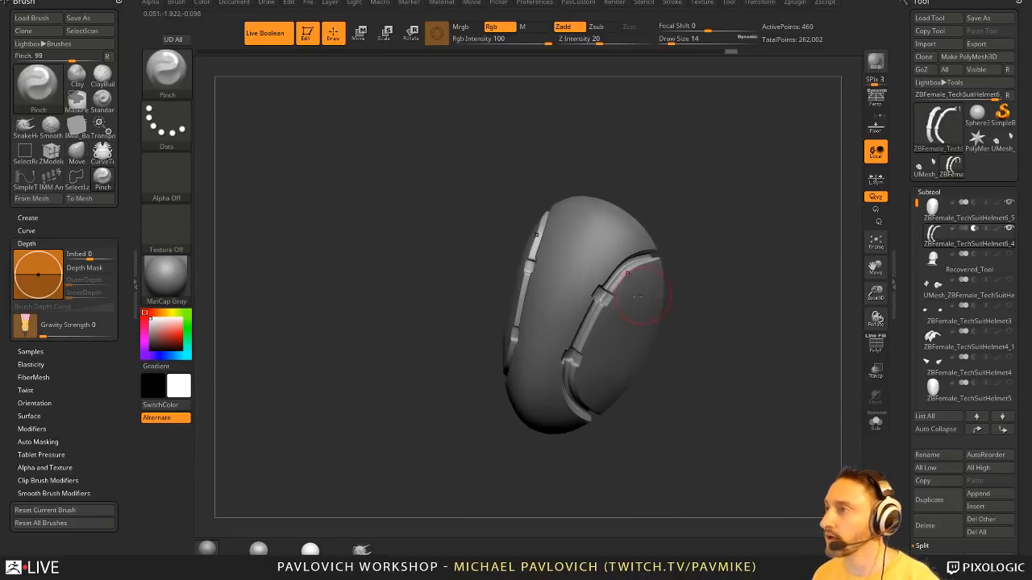
key(s)
drag(630, 301, 638, 304)
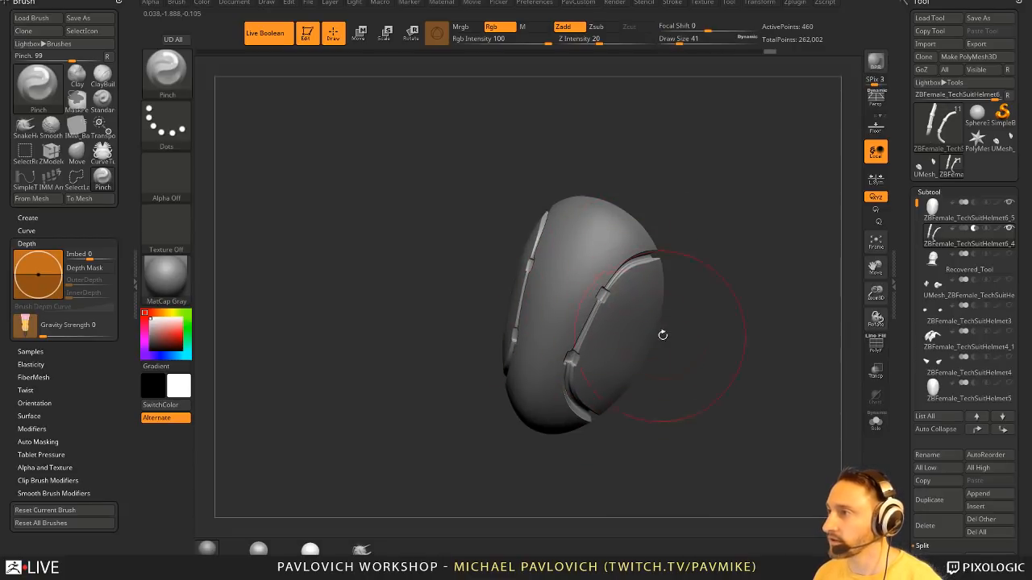
key(s)
drag(663, 334, 644, 299)
drag(569, 377, 573, 399)
mouse_move(669, 371)
mouse_down()
mouse_move(623, 363)
mouse_move(786, 361)
mouse_up()
- Switch to the Standard brush and inspect the tubes' topology from the front with PolyFrame, turning it off again
key(b)
key(s)
key(t)
key(shift+f)
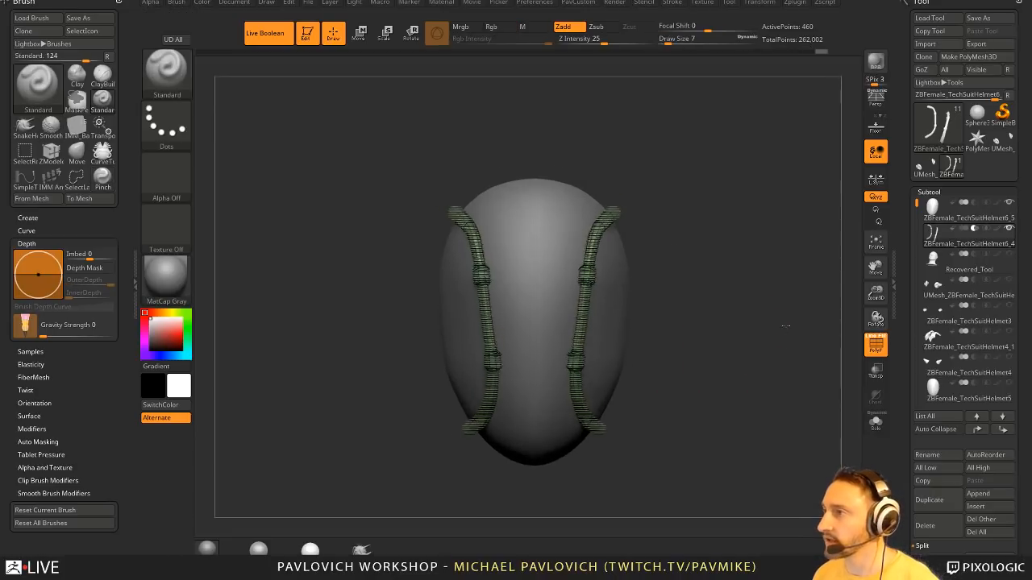
mouse_move(786, 326)
mouse_down()
mouse_move(673, 342)
mouse_move(818, 345)
mouse_move(767, 299)
mouse_up()
key(shift+f)
- Bend the upper and middle sections of the mirrored tubes into a wavy curve with the Move brush
mouse_move(767, 299)
alt+mouse_down()
mouse_move(772, 320)
mouse_move(674, 314)
mouse_move(682, 320)
alt+mouse_up()
key(s)
key(b)
key(m)
key(v)
mouse_move(611, 331)
mouse_down()
mouse_move(632, 334)
mouse_move(623, 334)
mouse_up()
drag(612, 269, 608, 256)
mouse_move(719, 258)
mouse_down()
mouse_move(669, 255)
mouse_move(643, 279)
mouse_move(624, 279)
mouse_up()
key(s)
drag(614, 266, 630, 278)
mouse_move(694, 275)
mouse_down()
mouse_move(596, 278)
mouse_move(612, 280)
mouse_up()
- Reshape the lower sections of the tubes around the bottom bands with a larger Move brush
key(s)
drag(663, 361, 682, 368)
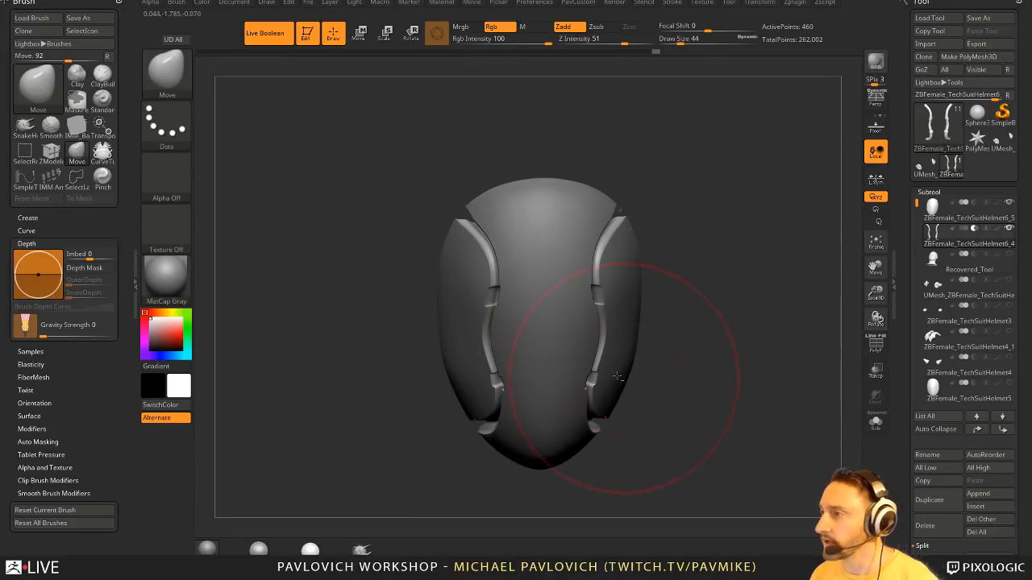
drag(608, 371, 604, 369)
drag(674, 391, 617, 397)
key(s)
drag(619, 401, 640, 362)
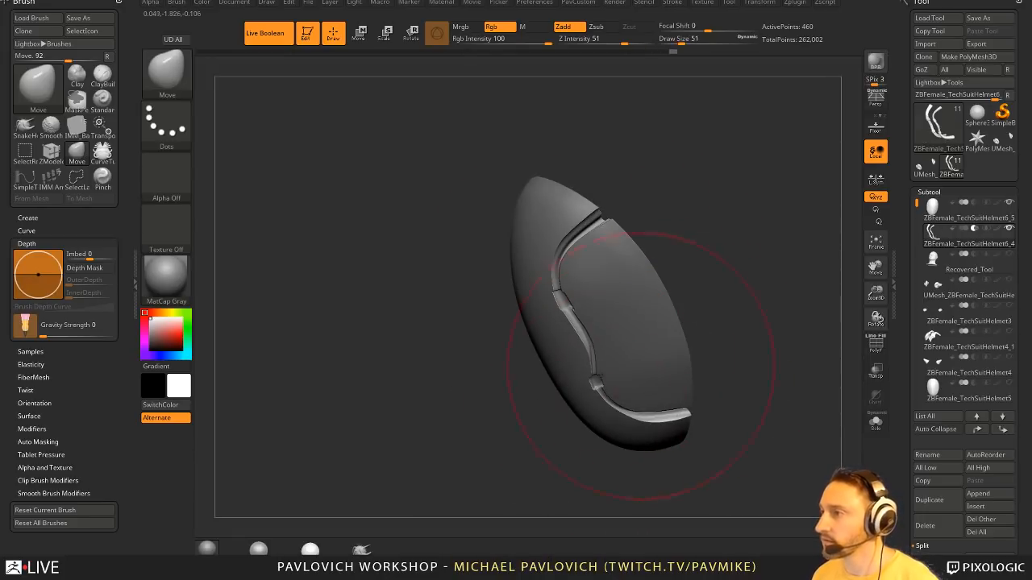
key(s)
mouse_move(722, 355)
shift+mouse_down()
mouse_move(768, 352)
mouse_move(749, 352)
shift+mouse_up()
drag(749, 352, 717, 348)
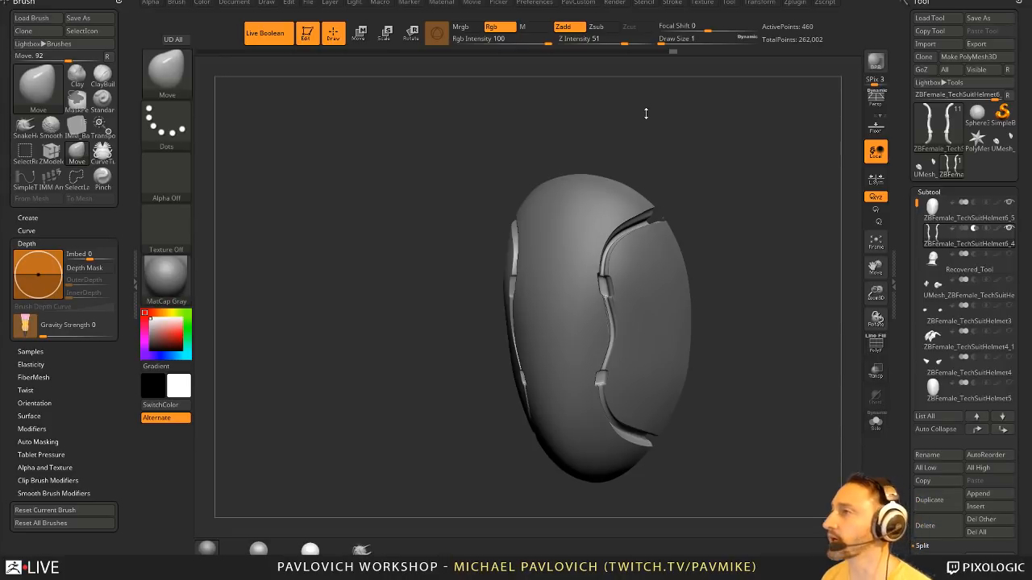
drag(704, 182, 739, 194)
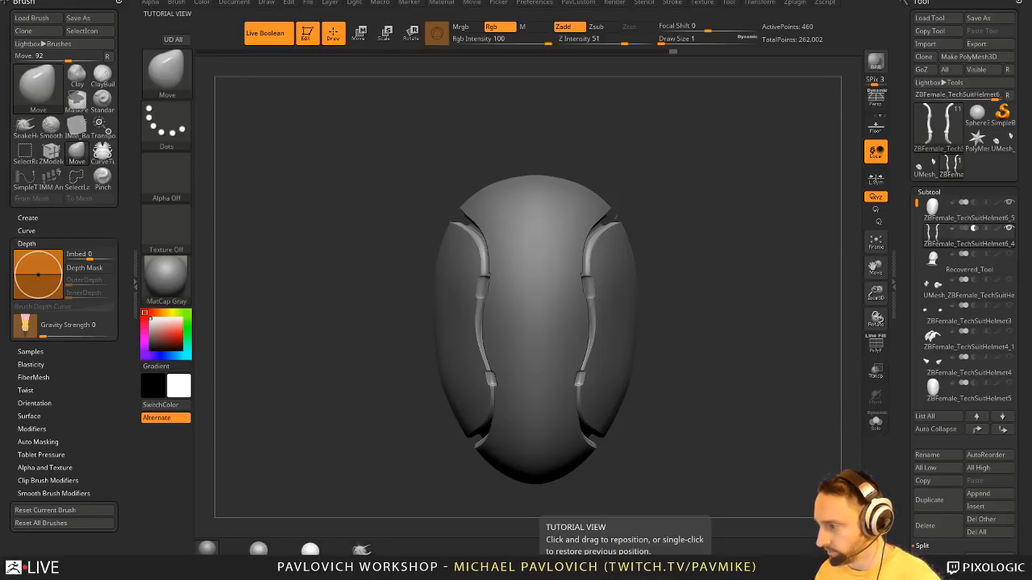
- Switch to the web browser and look through the LUMI Questions playlist on YouTube
drag(696, 579, 704, 26)
scroll(706, 157, down, 3)
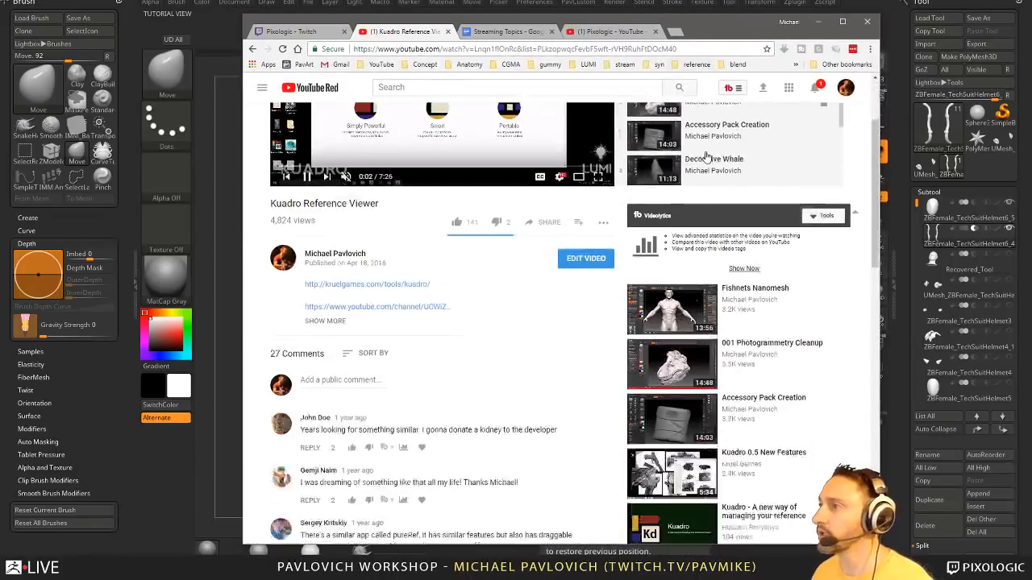
scroll(706, 157, down, 1)
scroll(795, 330, up, 4)
scroll(781, 238, down, 2)
scroll(747, 248, down, 2)
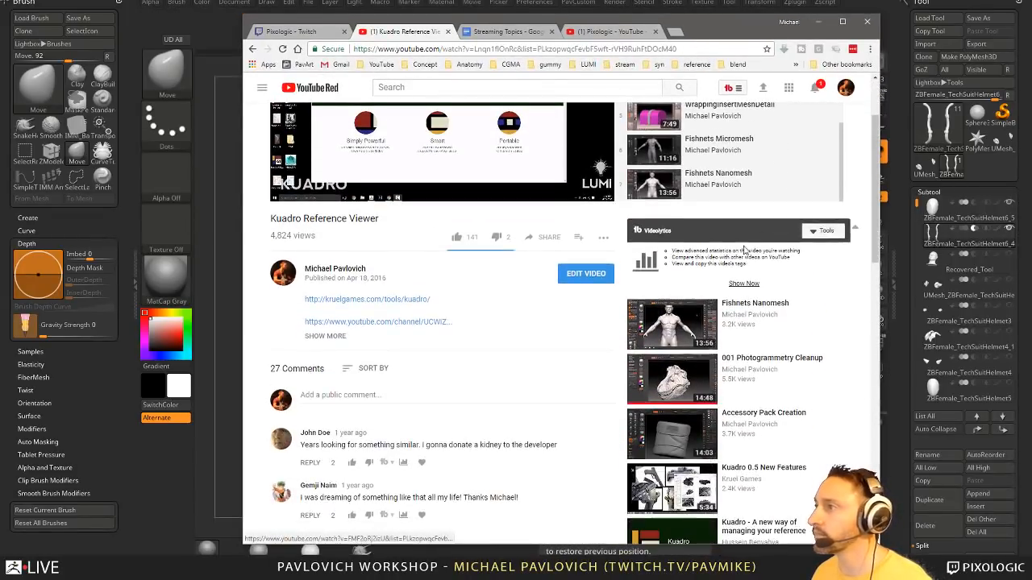
scroll(743, 250, up, 5)
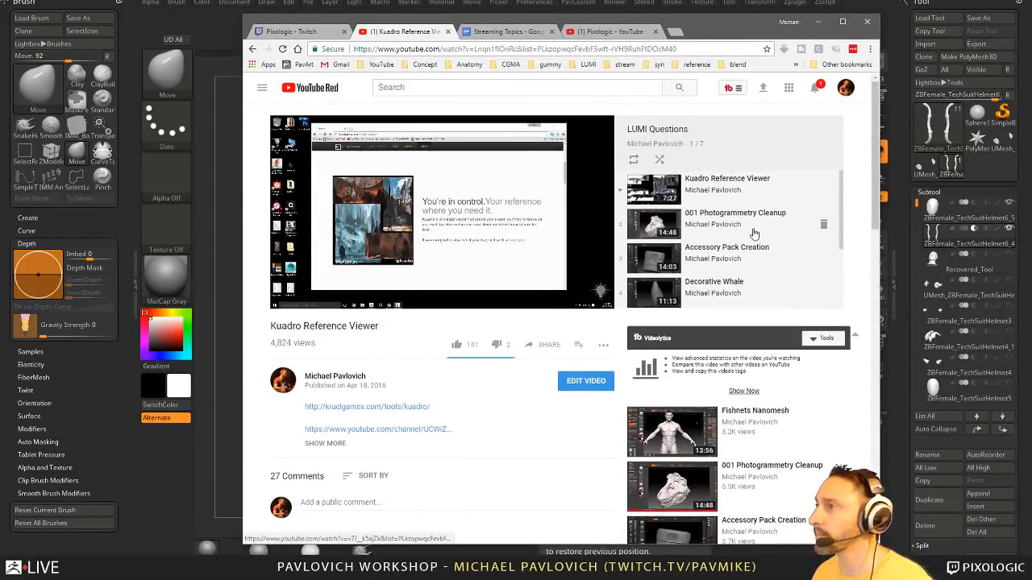
scroll(754, 233, down, 4)
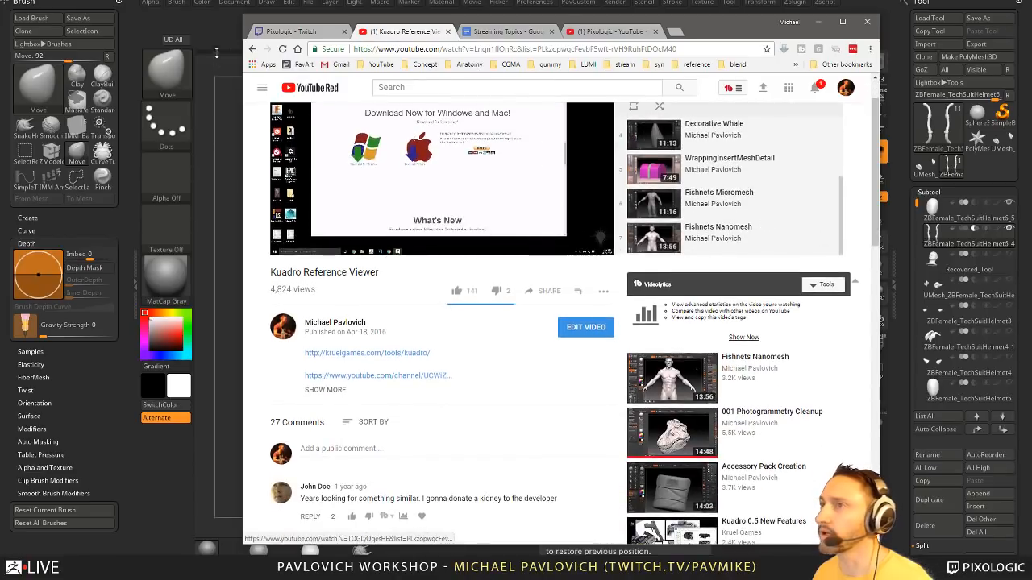
- Open the Livestream Highlights playlist on the channel, look through its videos, and return to ZBrush
click(252, 48)
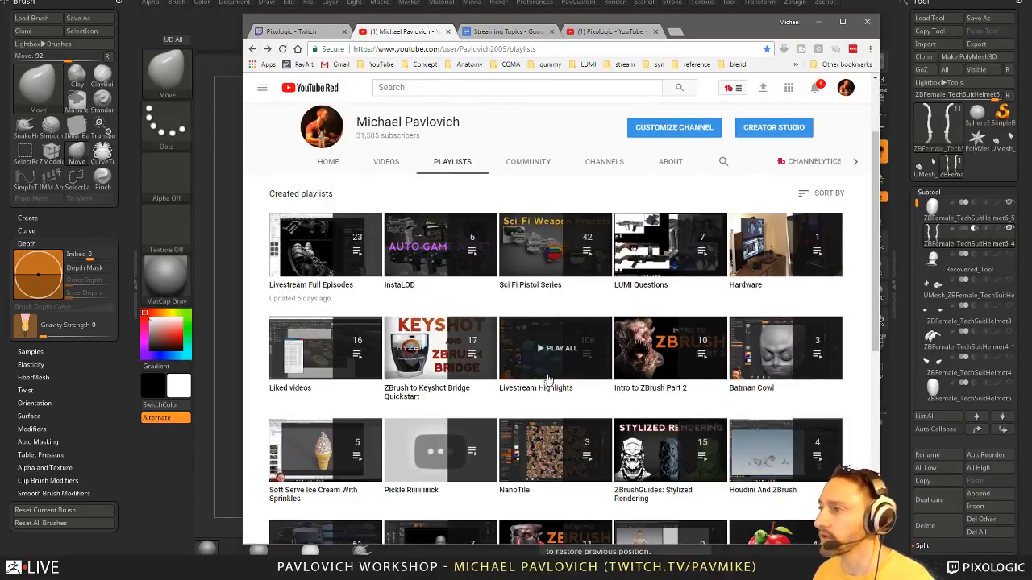
click(548, 379)
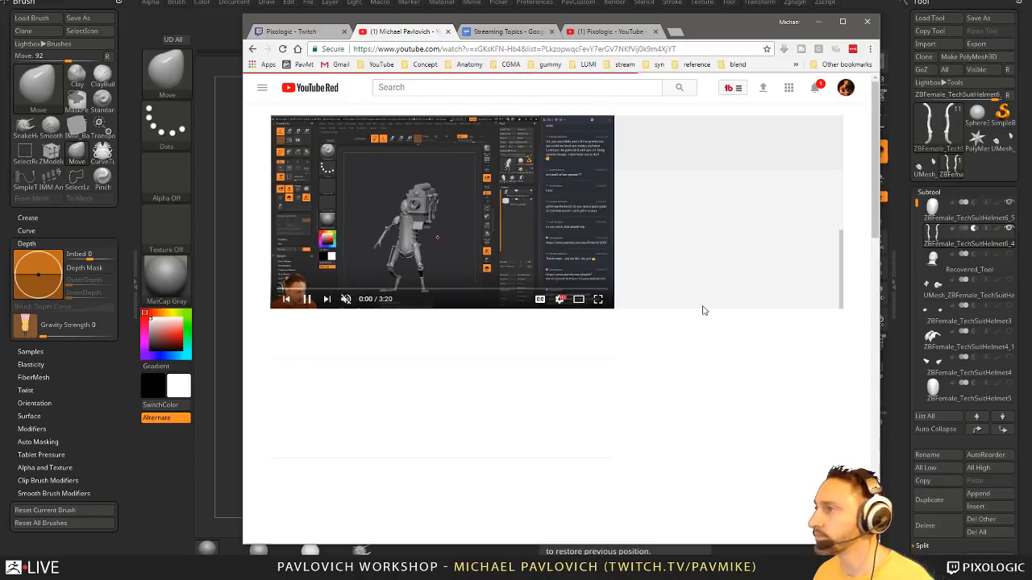
scroll(728, 202, down, 10)
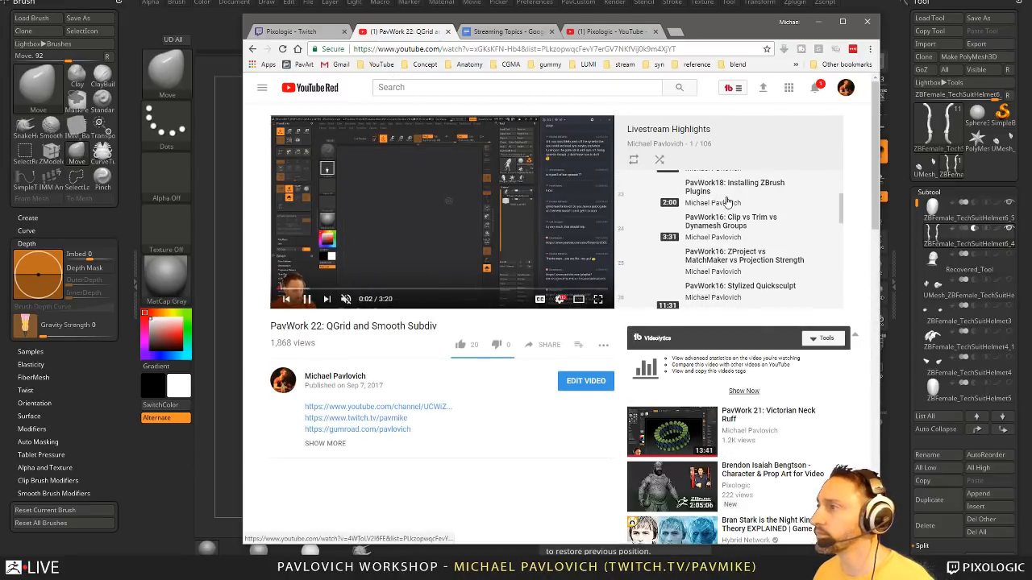
scroll(727, 201, down, 6)
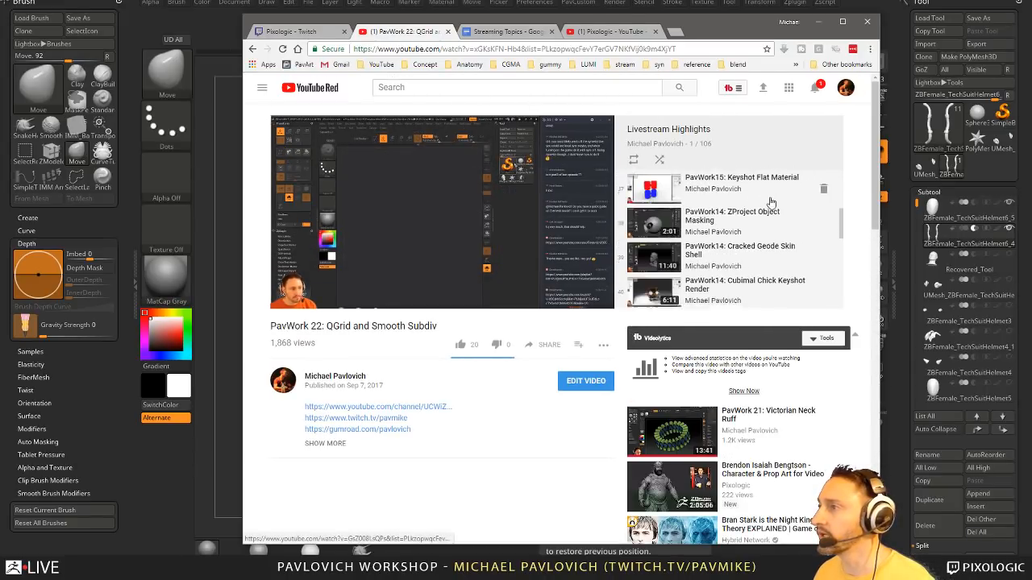
scroll(771, 201, down, 8)
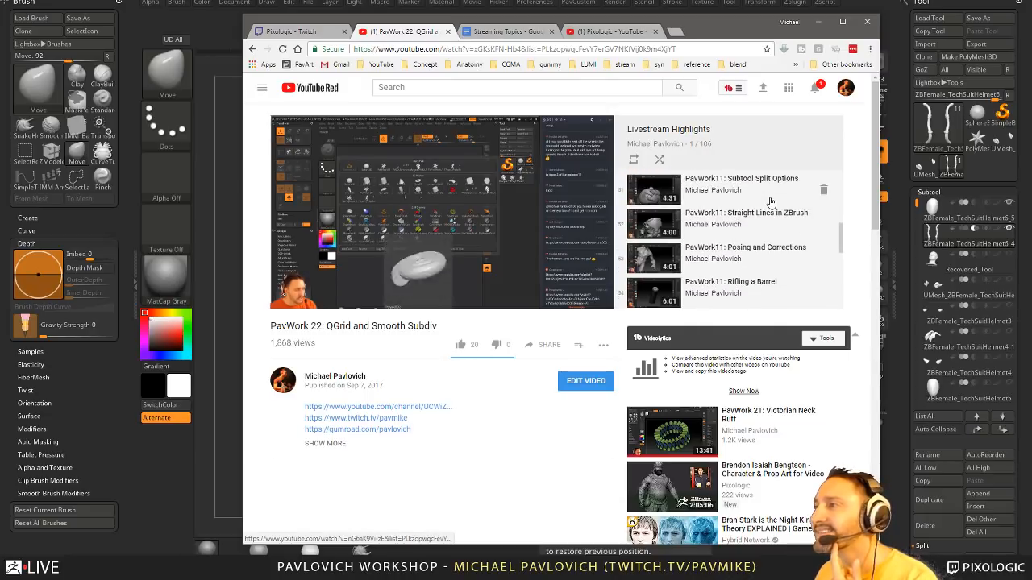
scroll(771, 202, down, 3)
key(alt+Tab)
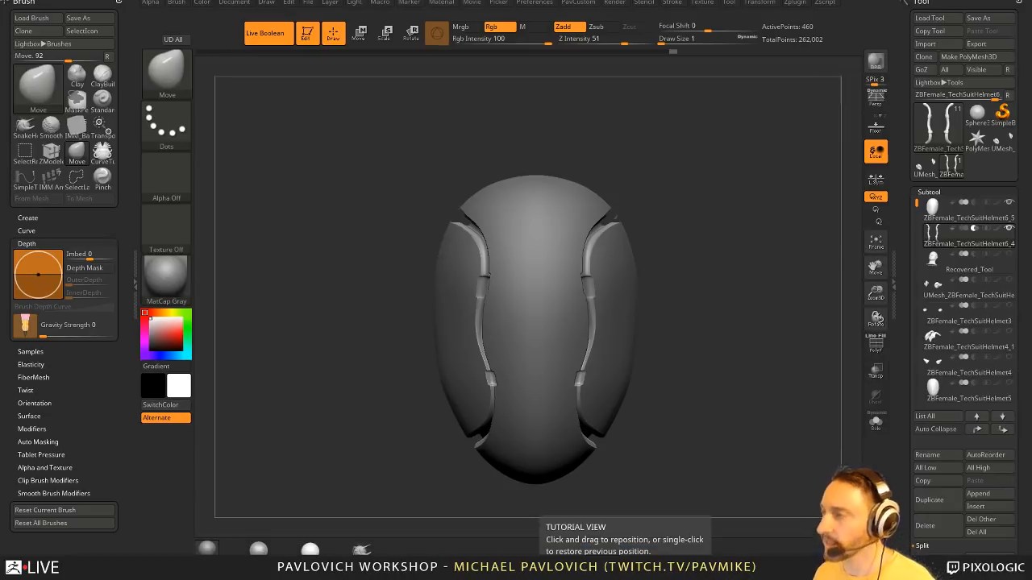
- Select the Standard brush, dock the Document palette in place of the Brush palette, and expand its ZAppLink Properties
key(b)
key(s)
key(t)
mouse_move(701, 175)
mouse_down()
mouse_move(712, 184)
mouse_move(698, 200)
mouse_up()
click(118, 3)
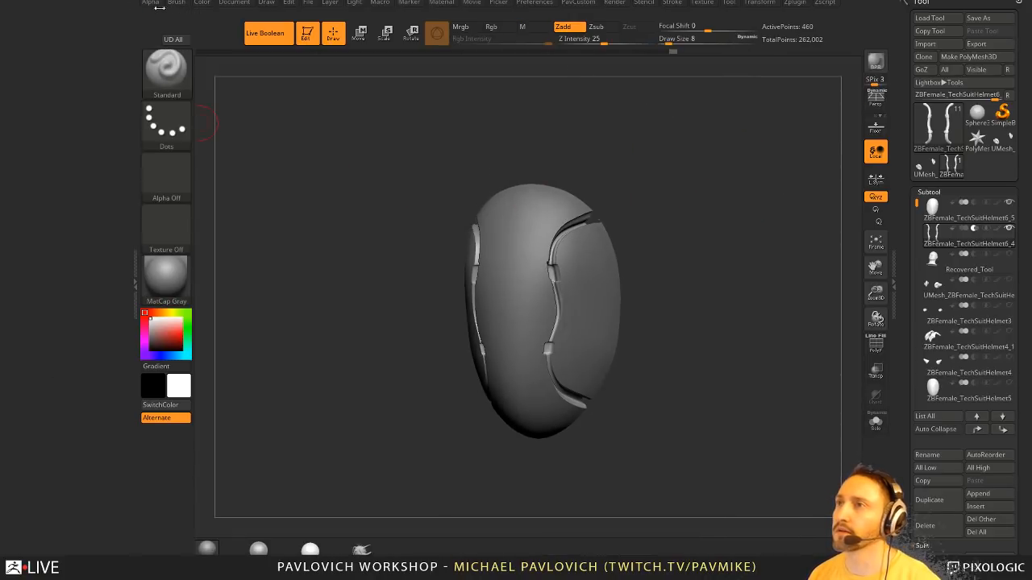
click(234, 2)
click(230, 7)
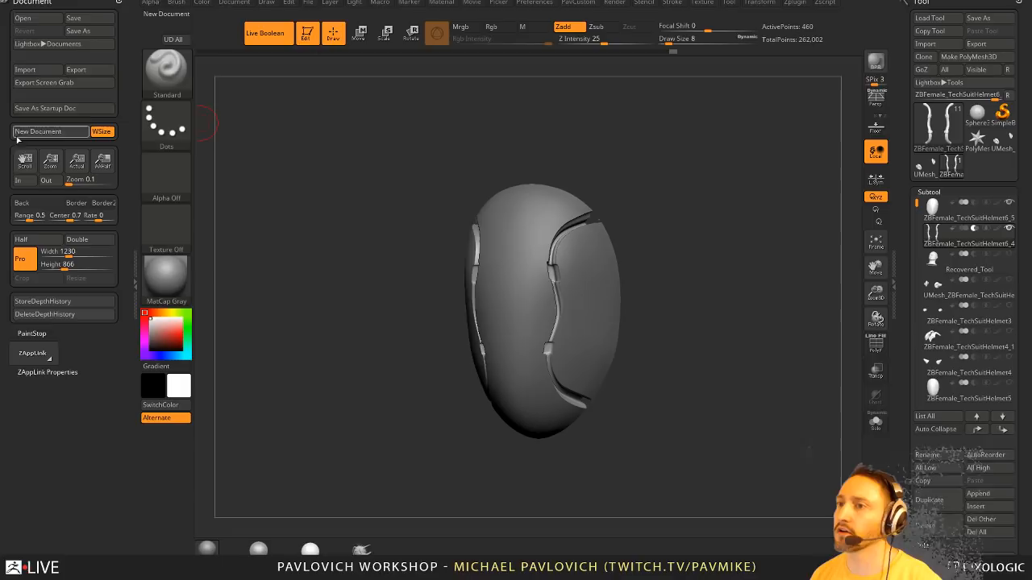
click(48, 371)
- Enlarge the faceplate view and add the gallery panorama texture to Spotlight
drag(568, 284, 691, 76)
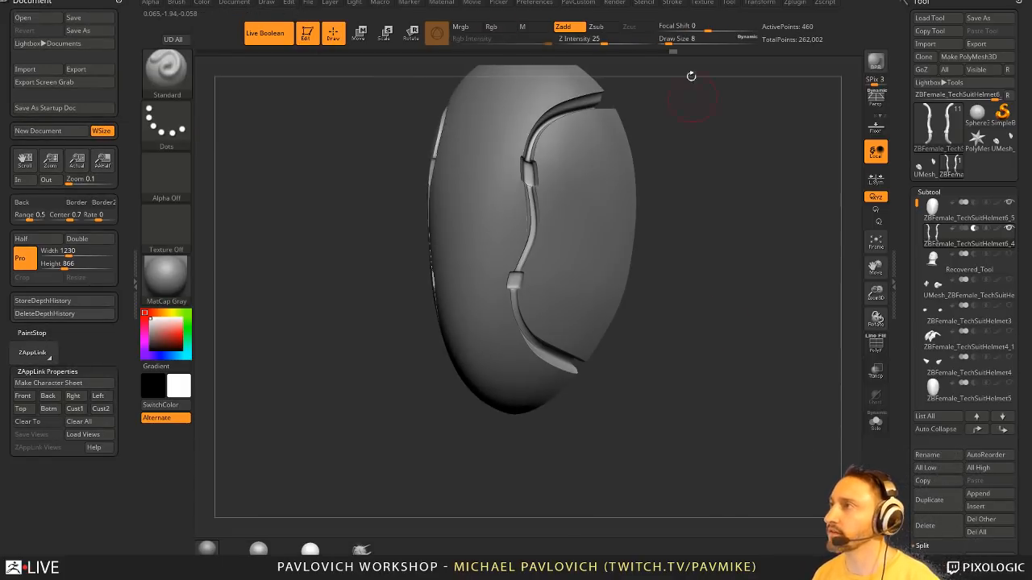
click(764, 4)
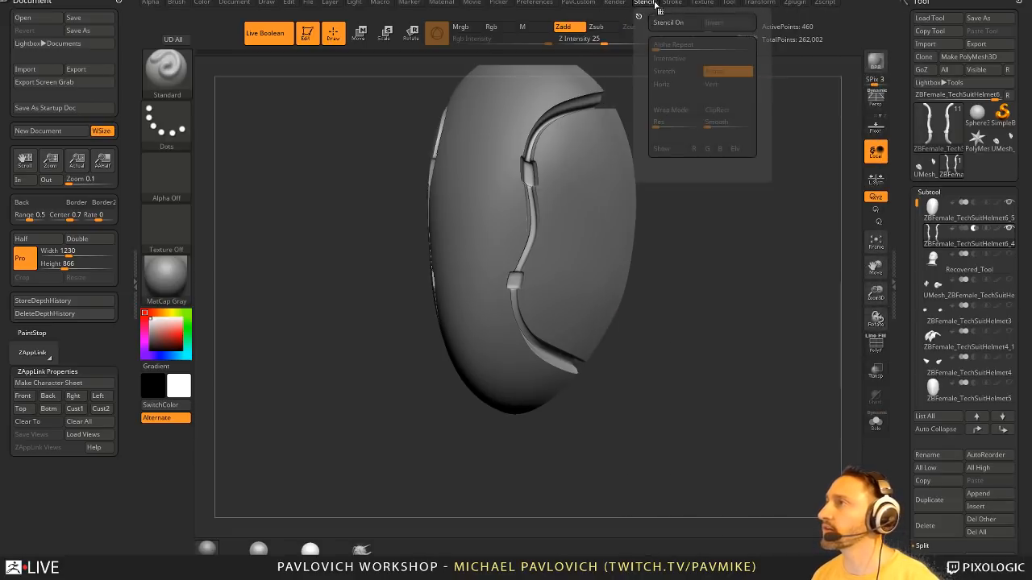
mouse_move(676, 5)
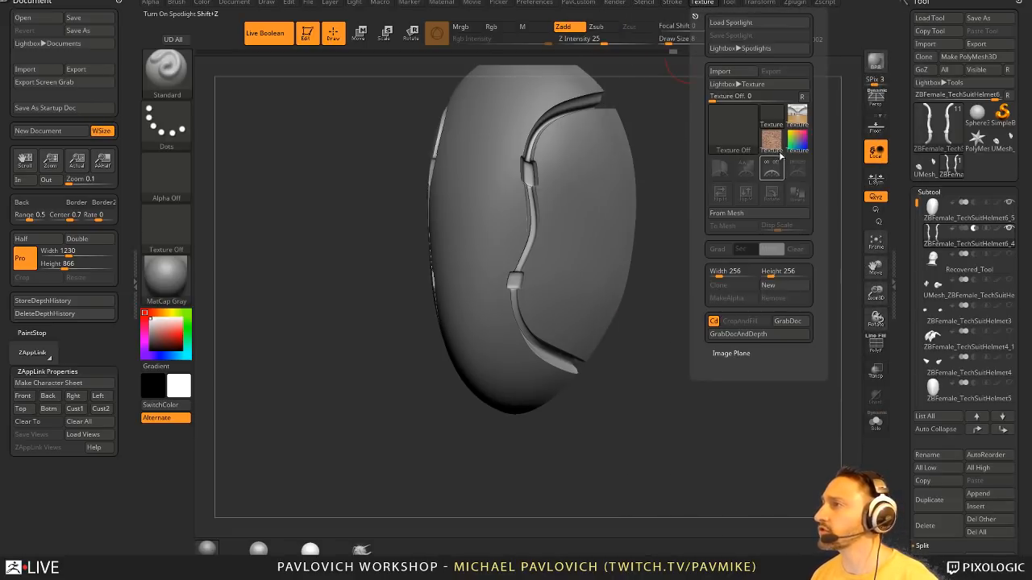
click(717, 125)
click(797, 168)
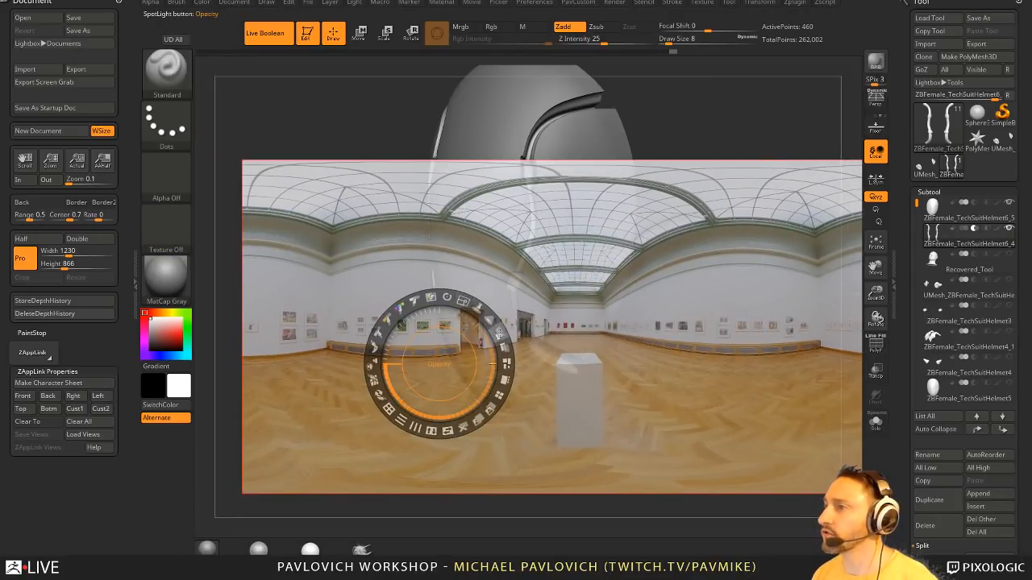
- Fade and shrink the panorama in Spotlight, center it behind the faceplate, and leave Spotlight editing
drag(497, 333, 423, 299)
drag(623, 291, 611, 230)
drag(792, 270, 728, 292)
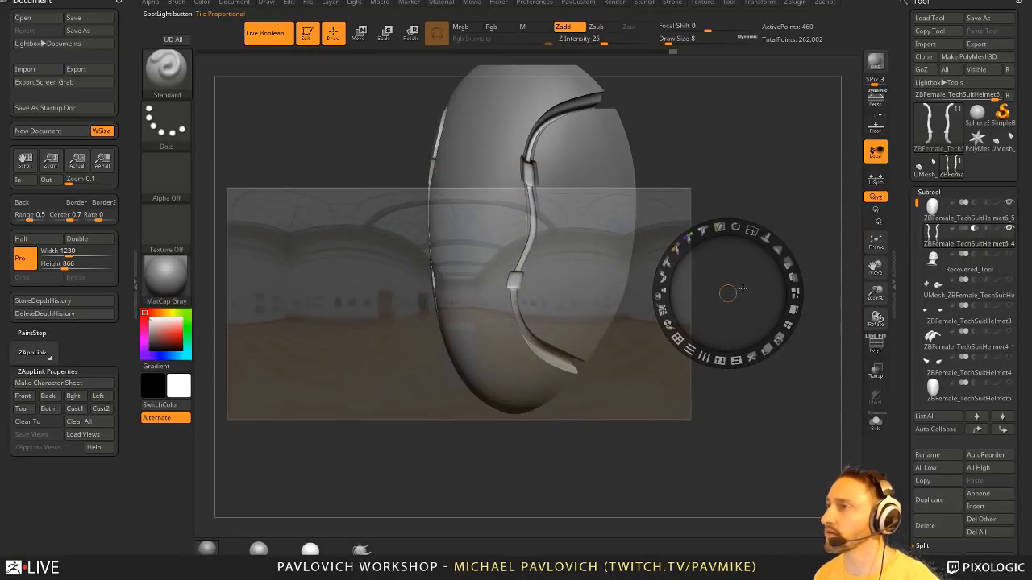
drag(531, 269, 618, 264)
key(z)
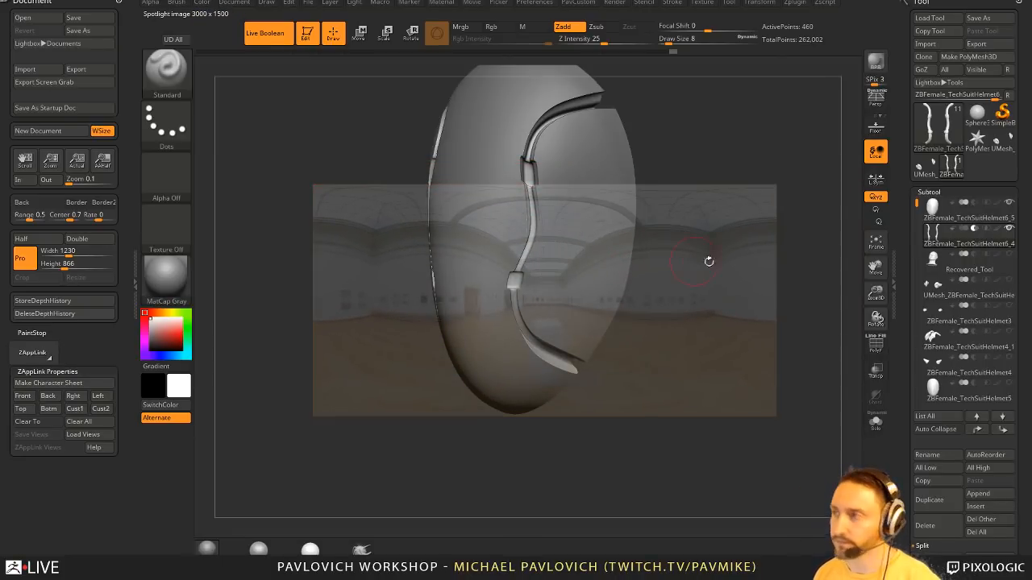
- Store two different faceplate views as Cust1 and Cust2 in ZAppLink Properties and switch between them
ctrl+right_drag(737, 256, 647, 289)
click(74, 409)
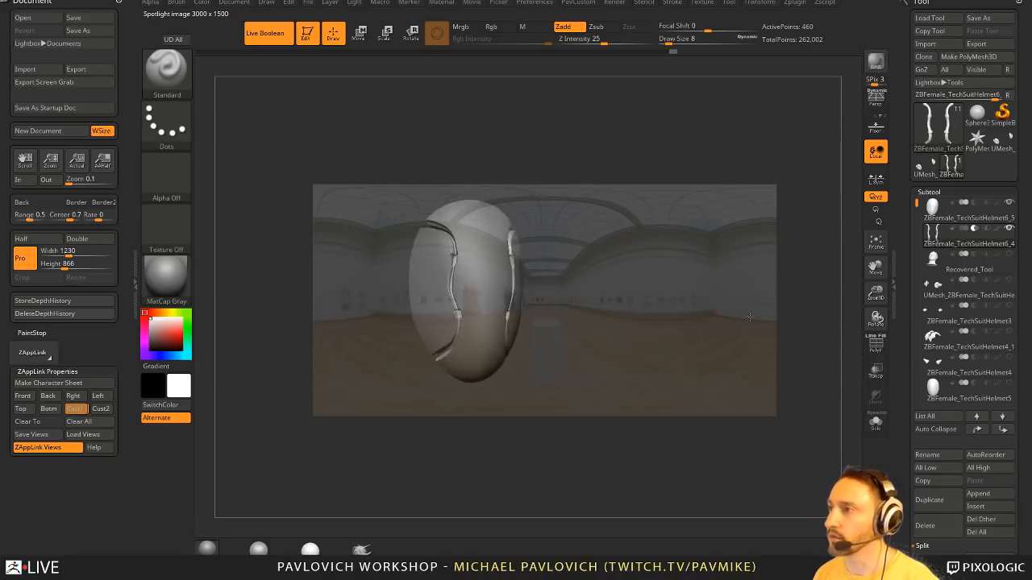
click(77, 414)
click(100, 411)
click(78, 411)
click(100, 411)
click(78, 411)
alt+right_drag(608, 420, 596, 451)
right_drag(596, 451, 524, 483)
click(76, 410)
click(102, 410)
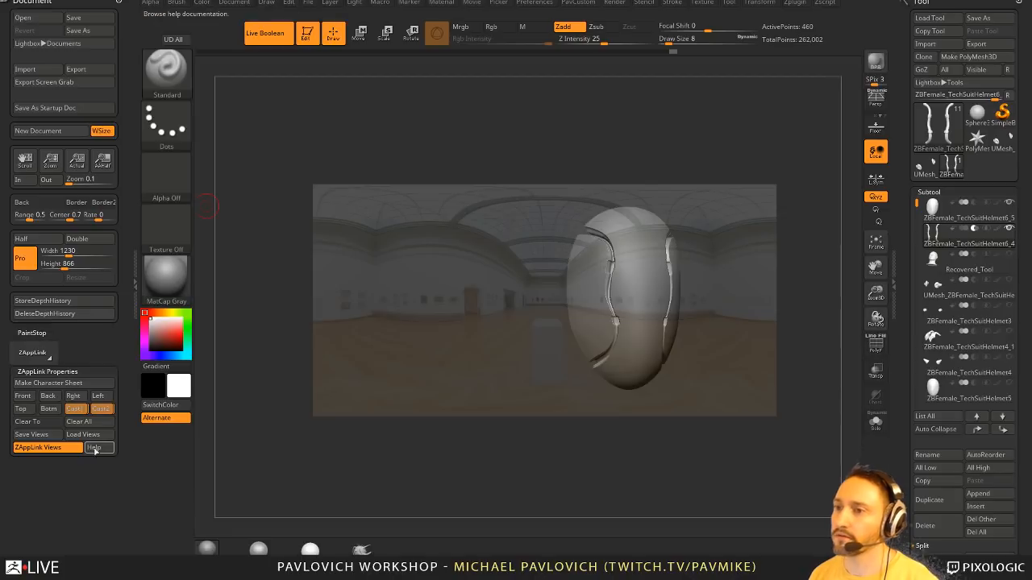
- Clear all stored ZAppLink views
click(31, 422)
click(78, 422)
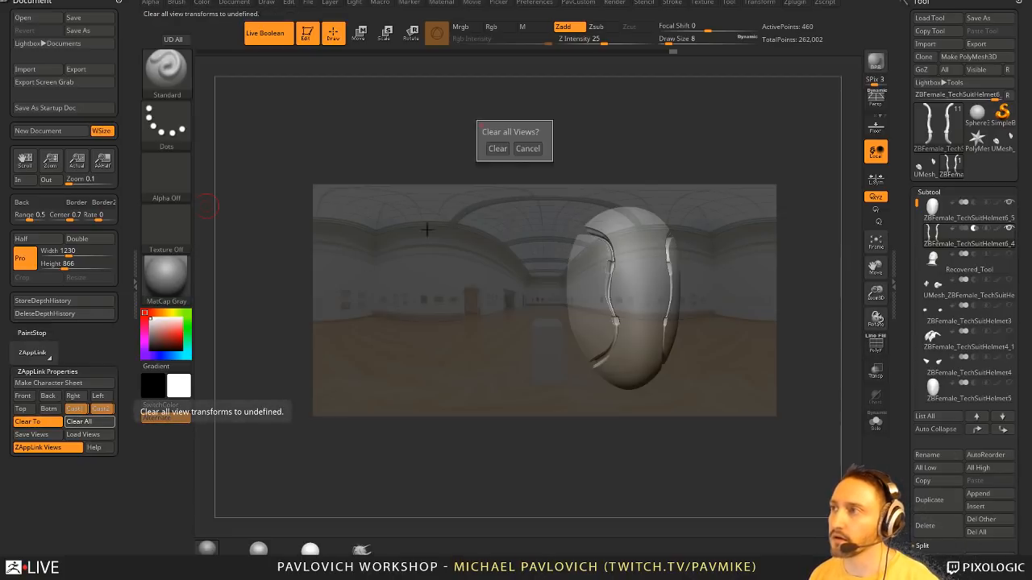
click(497, 149)
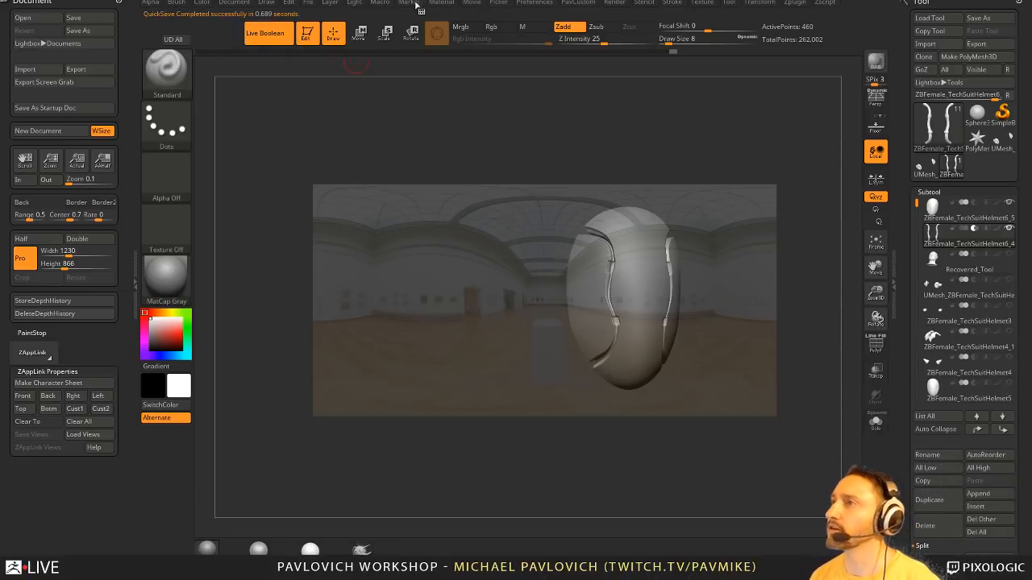
- Show the movie timeline above the canvas
click(471, 3)
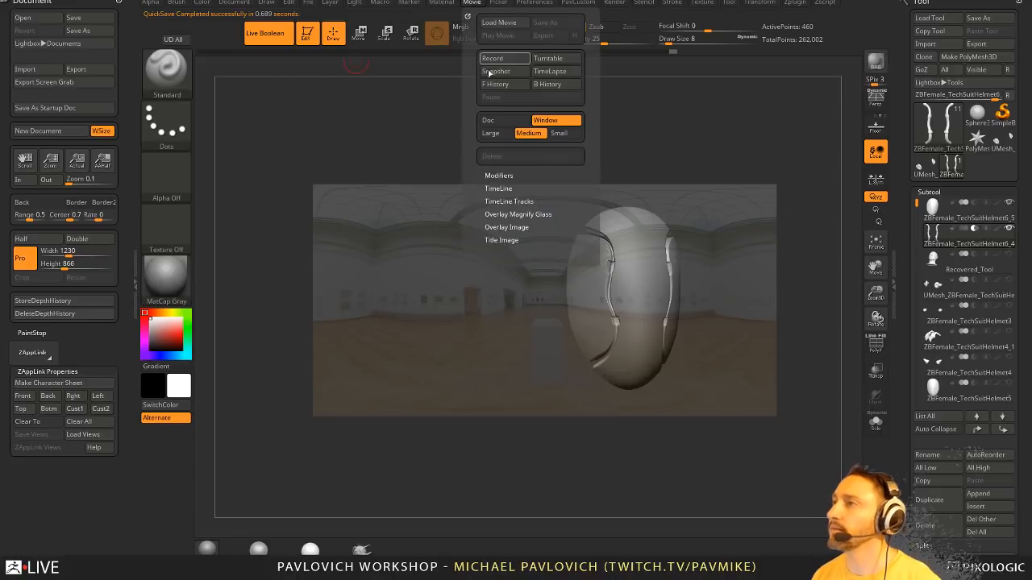
click(500, 187)
click(496, 214)
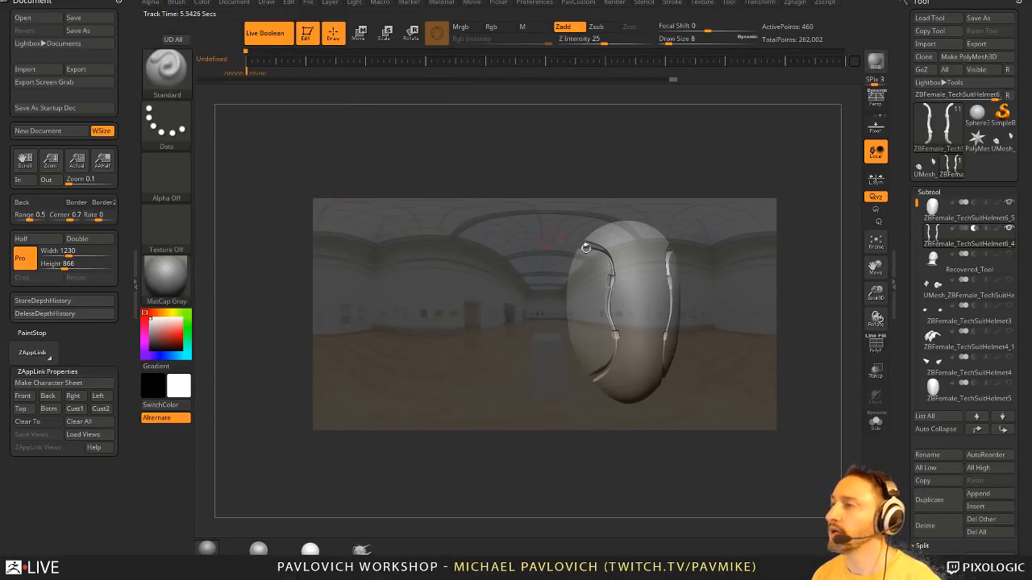
- Store four different faceplate placements over the panorama as consecutive camera keyframes on the timeline
drag(586, 248, 530, 280)
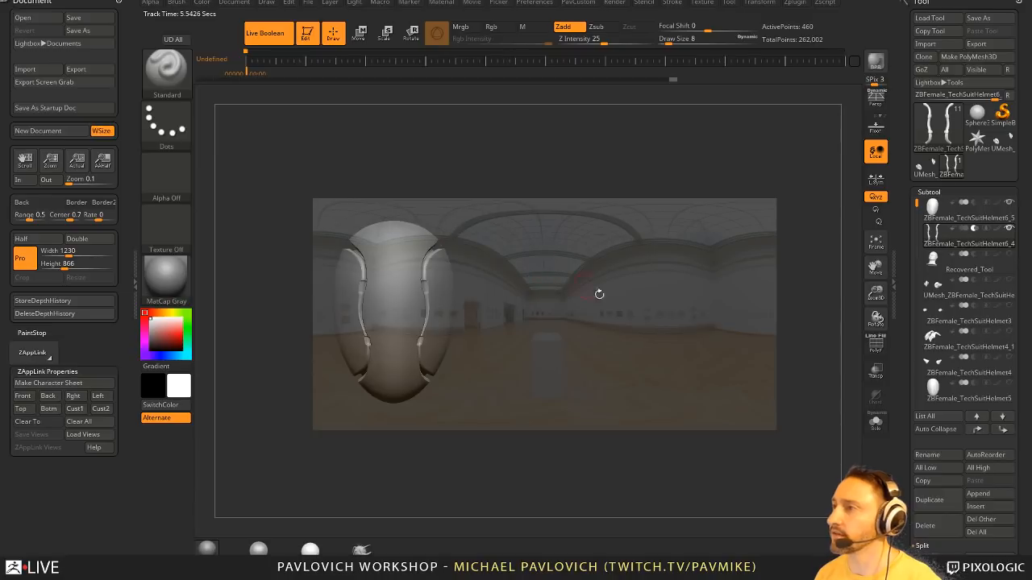
drag(727, 322, 516, 244)
click(276, 61)
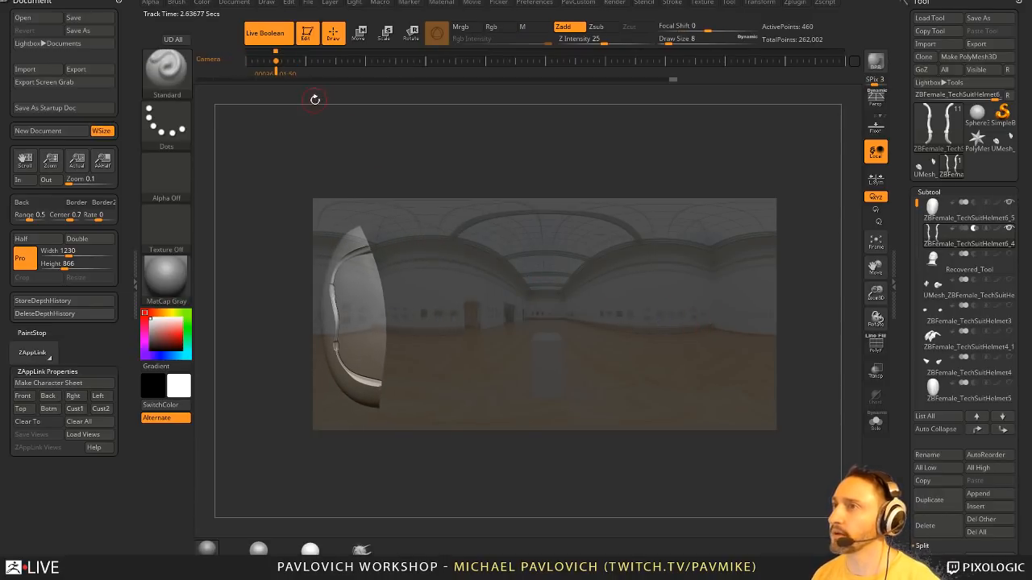
drag(667, 314, 692, 309)
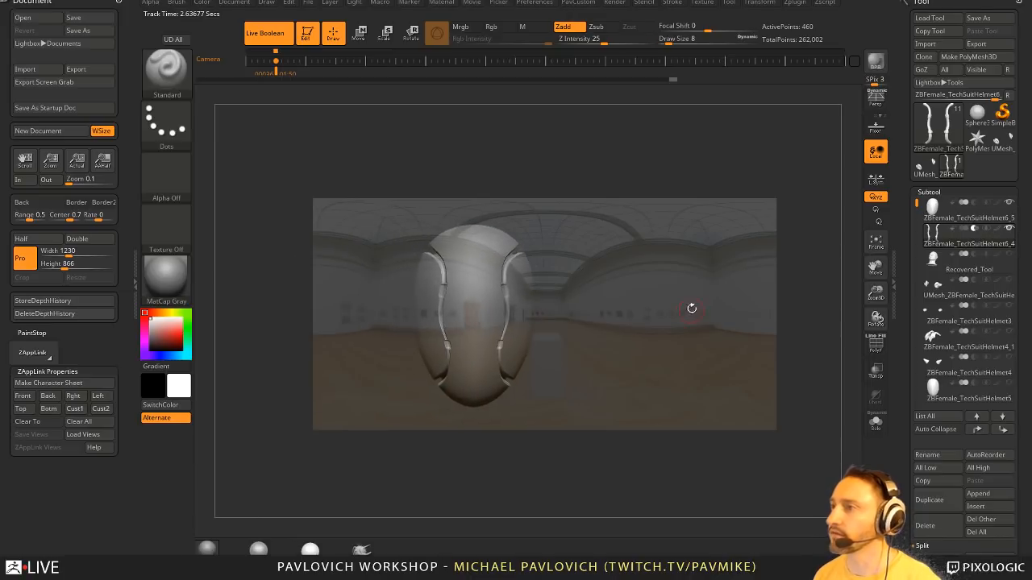
drag(612, 297, 696, 258)
click(336, 61)
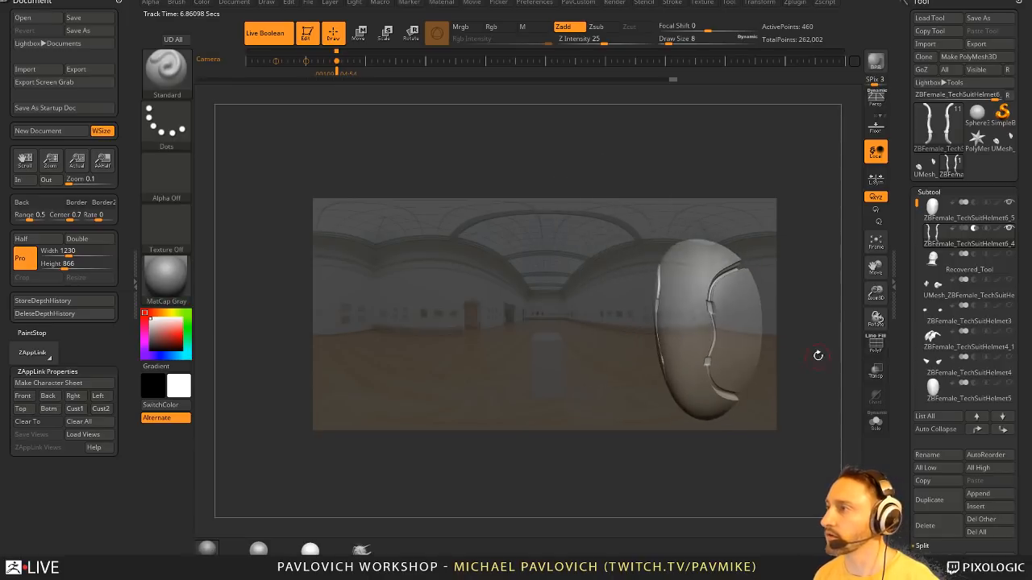
drag(818, 362, 603, 254)
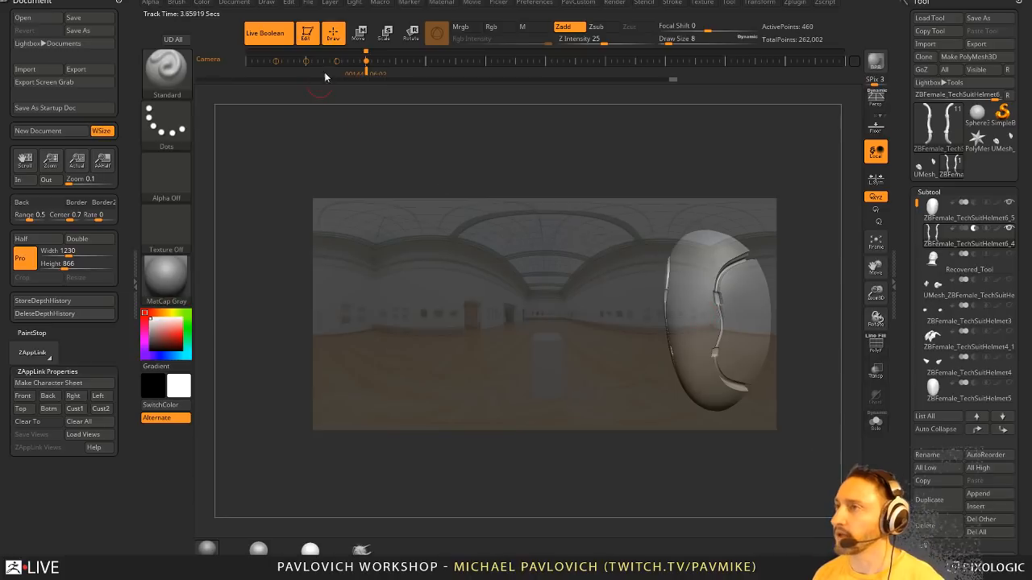
- Shift the keyframes along the timeline and step back and forth through the stored camera views
drag(367, 72, 309, 69)
key(Right)
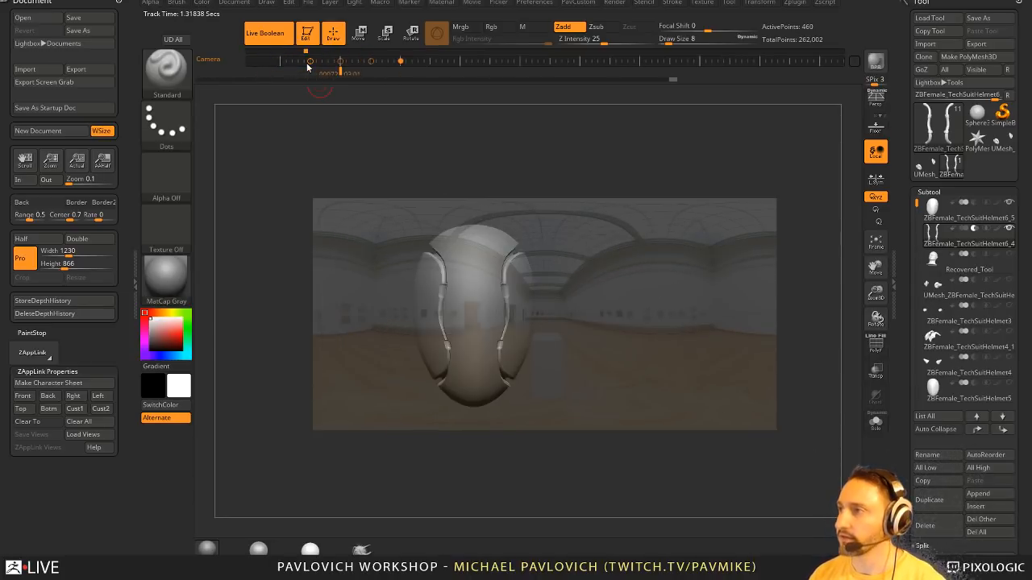
key(Right)
key(Right)
key(Left)
key(Left)
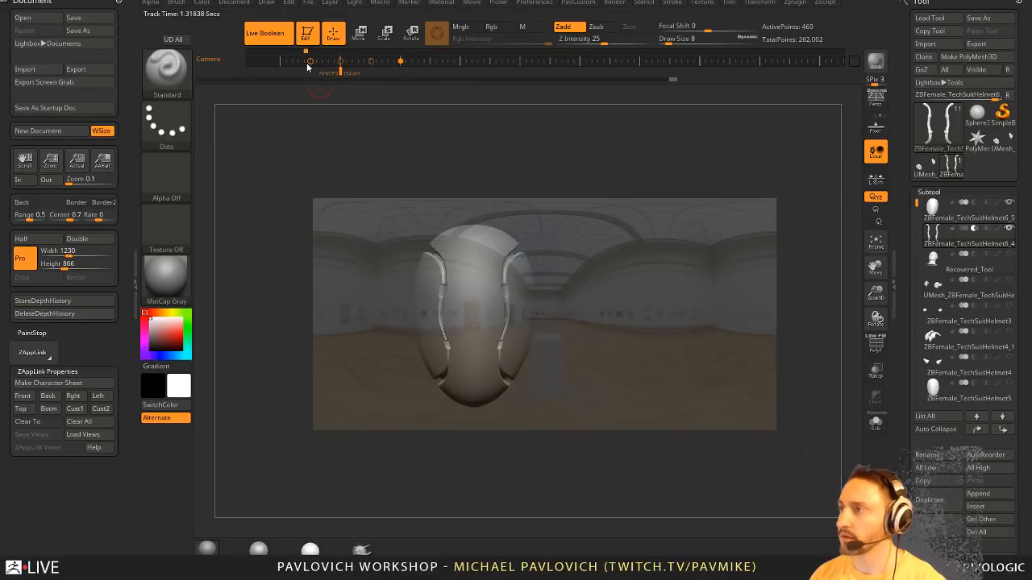
key(Left)
key(Right)
key(Right)
key(Right)
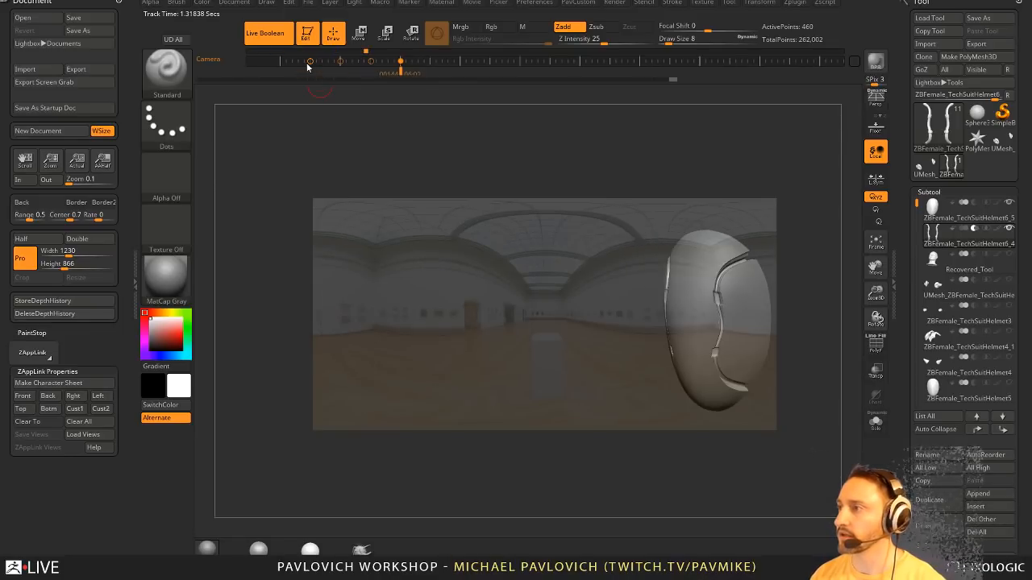
key(Left)
key(Left)
key(Left)
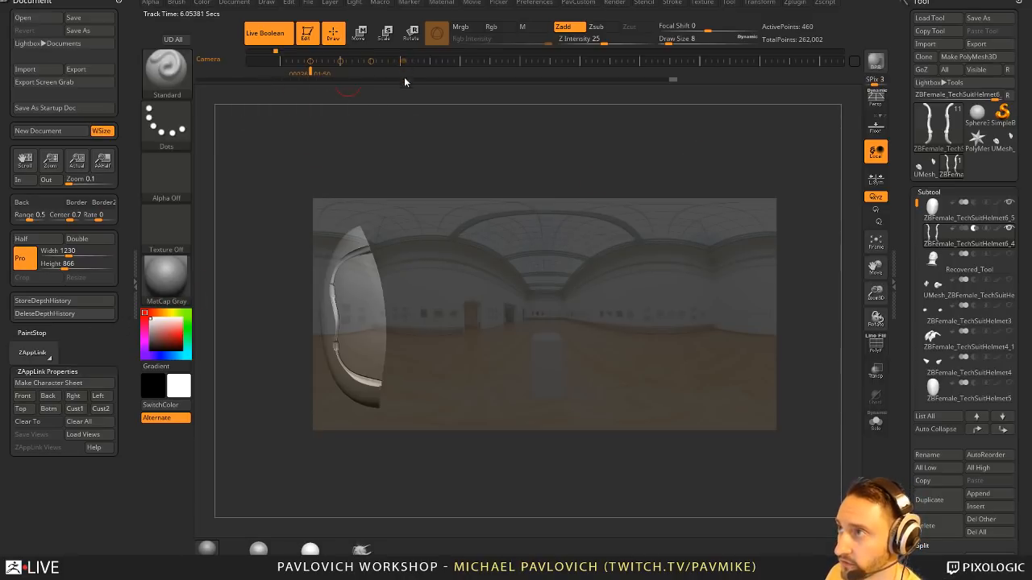
- Delete all camera keyframes and hide the timeline, with Live Boolean switched off
drag(371, 61, 371, 87)
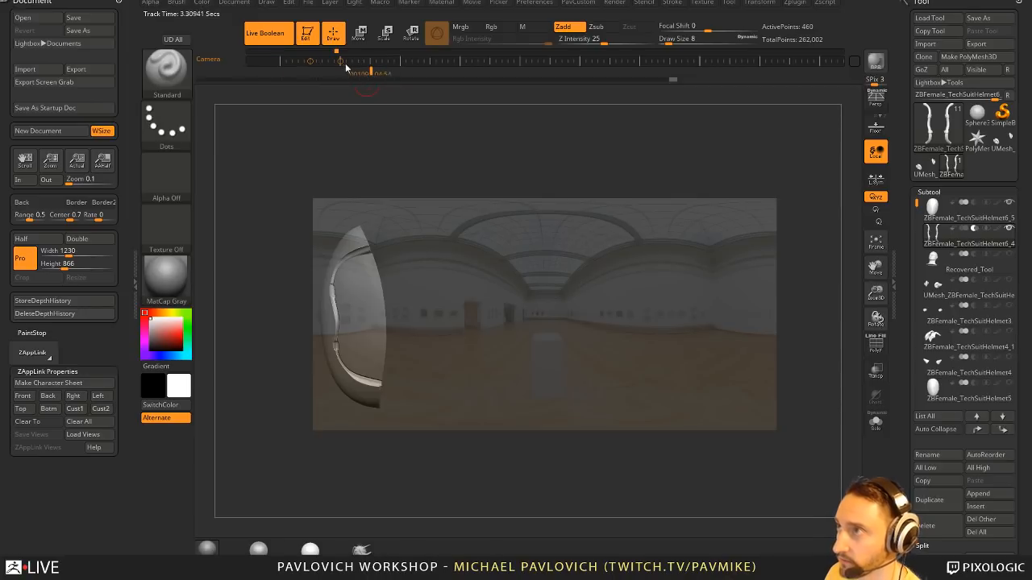
drag(309, 62, 309, 89)
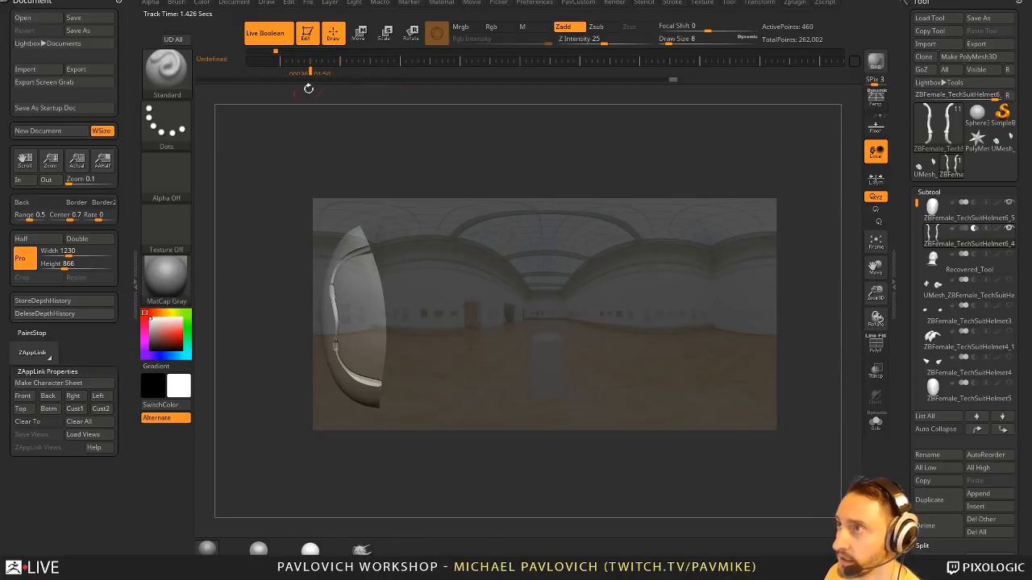
click(339, 62)
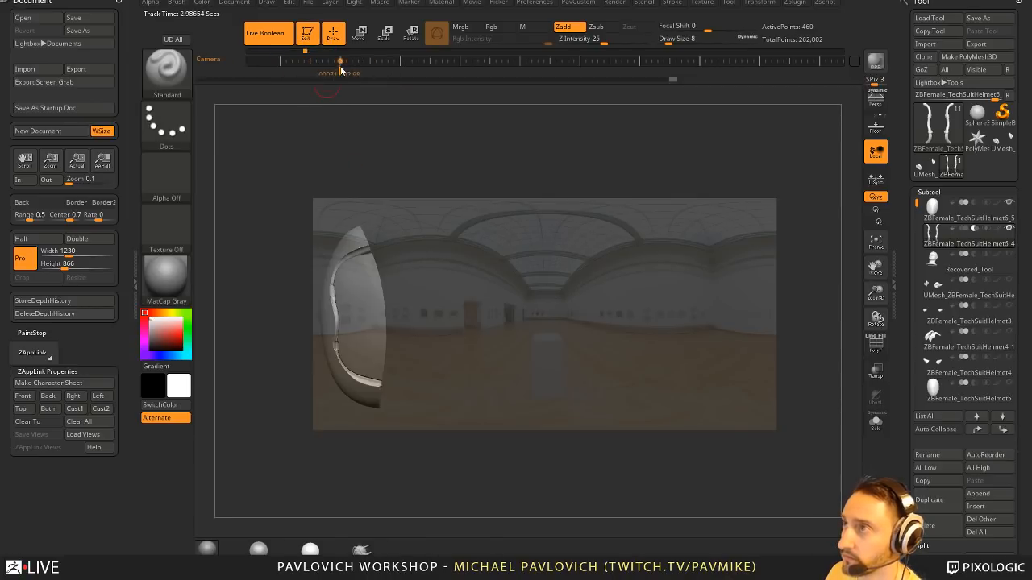
click(283, 38)
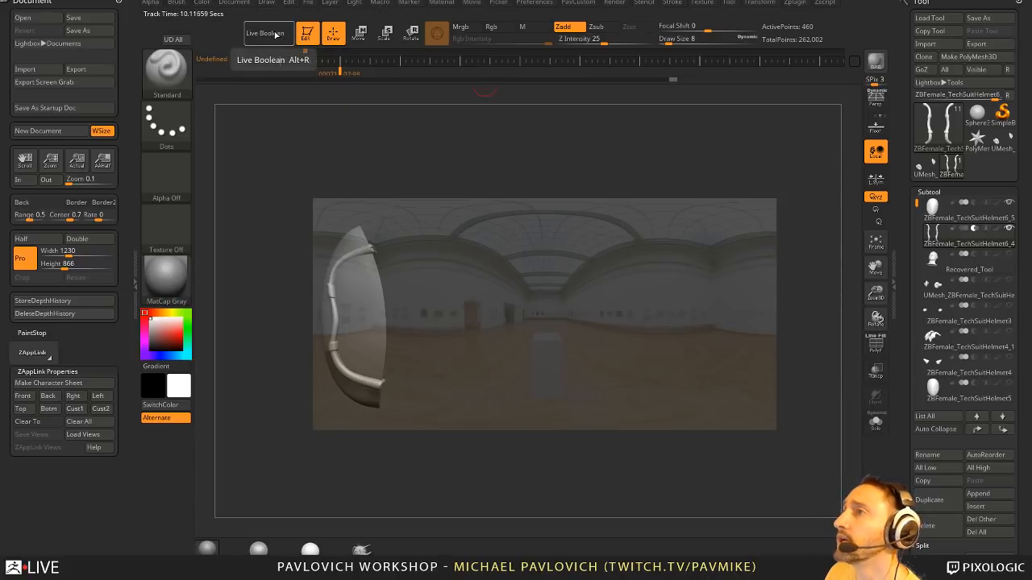
click(473, 3)
click(502, 213)
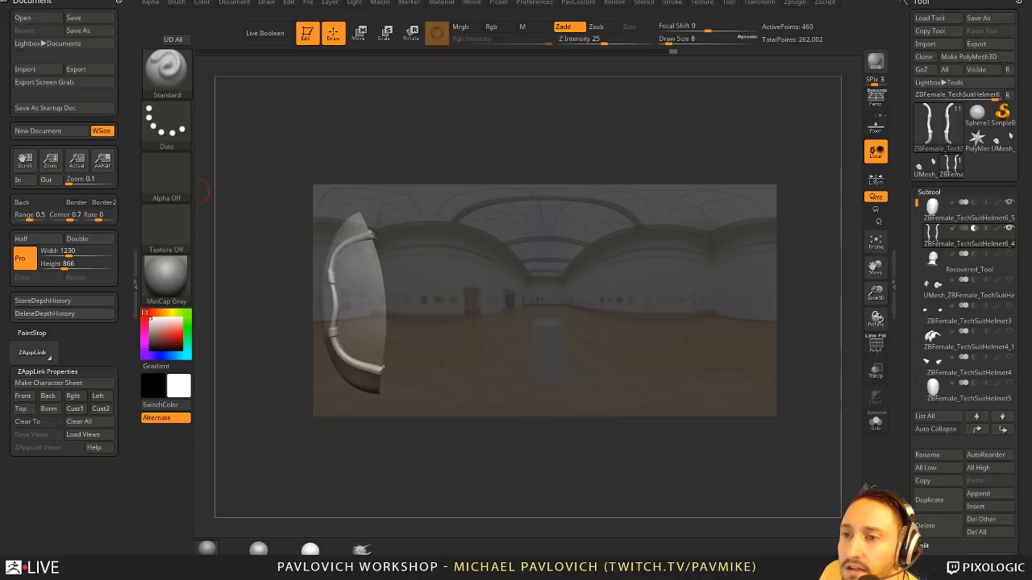
- Hide the Spotlight panorama, frame the faceplate at an angle, and turn Live Boolean on
drag(567, 94, 596, 124)
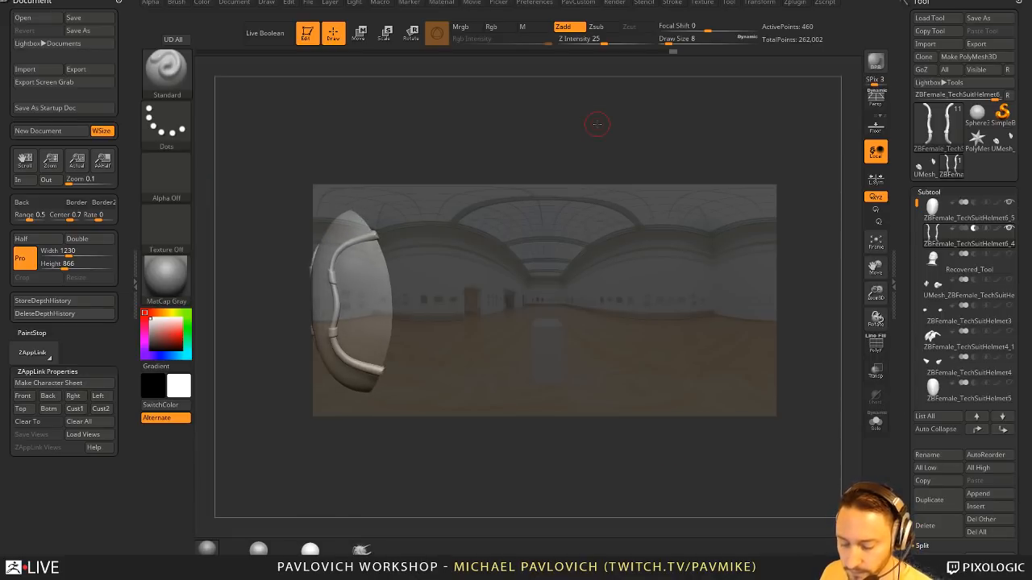
key(shift+z)
drag(602, 137, 756, 179)
click(264, 33)
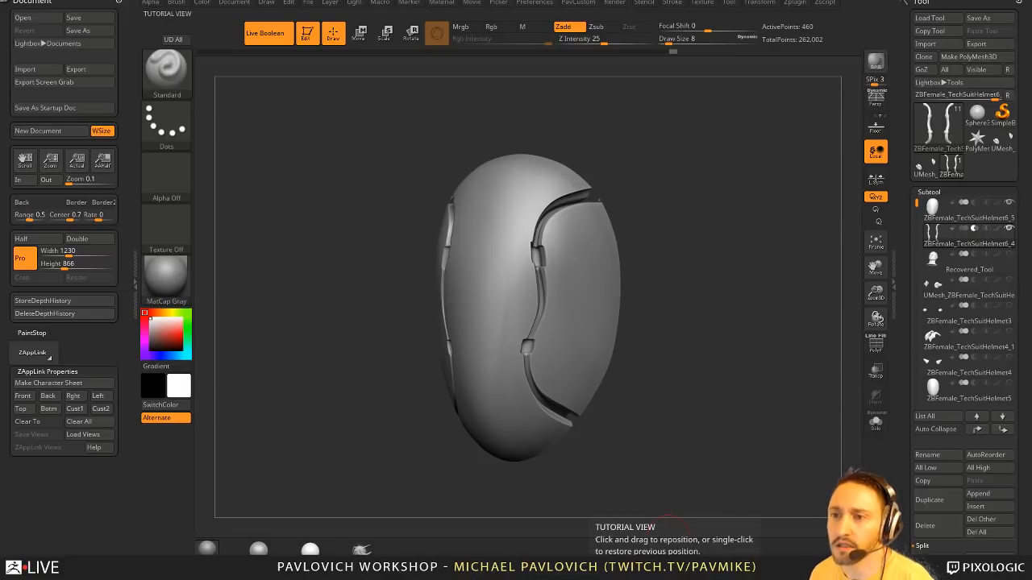
- Switch to Chrome and open the playlists of the bookmarked YouTube channel
key(alt+Tab)
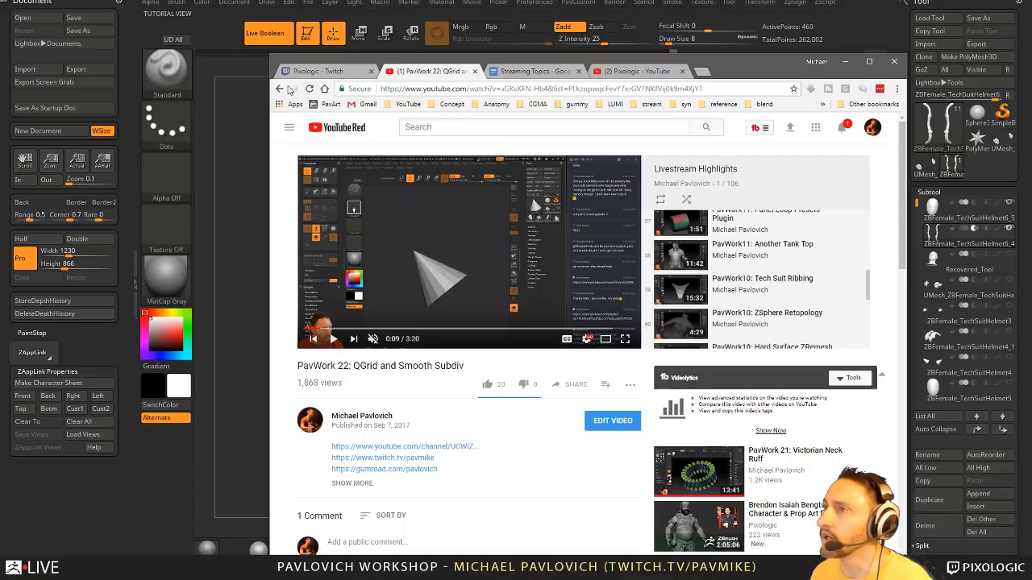
click(405, 104)
click(413, 127)
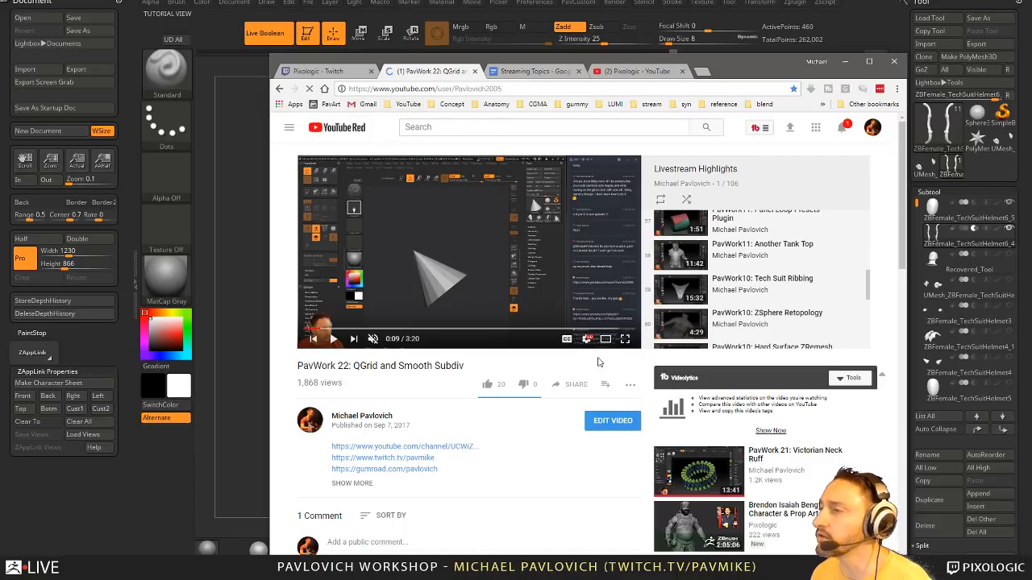
drag(744, 63, 683, 27)
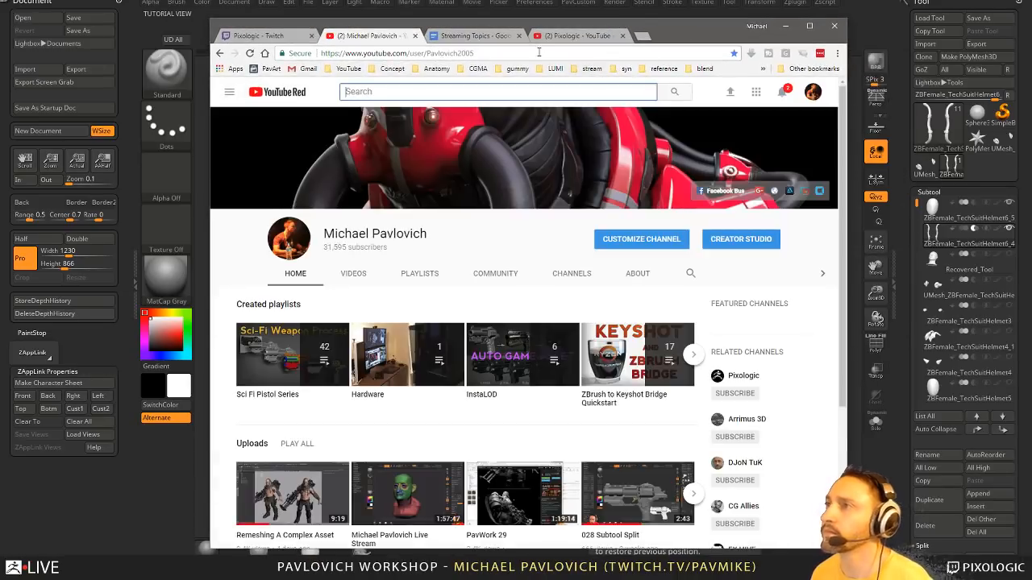
click(417, 274)
- Look through the channel's created playlists for ZBrush tutorial series
click(521, 54)
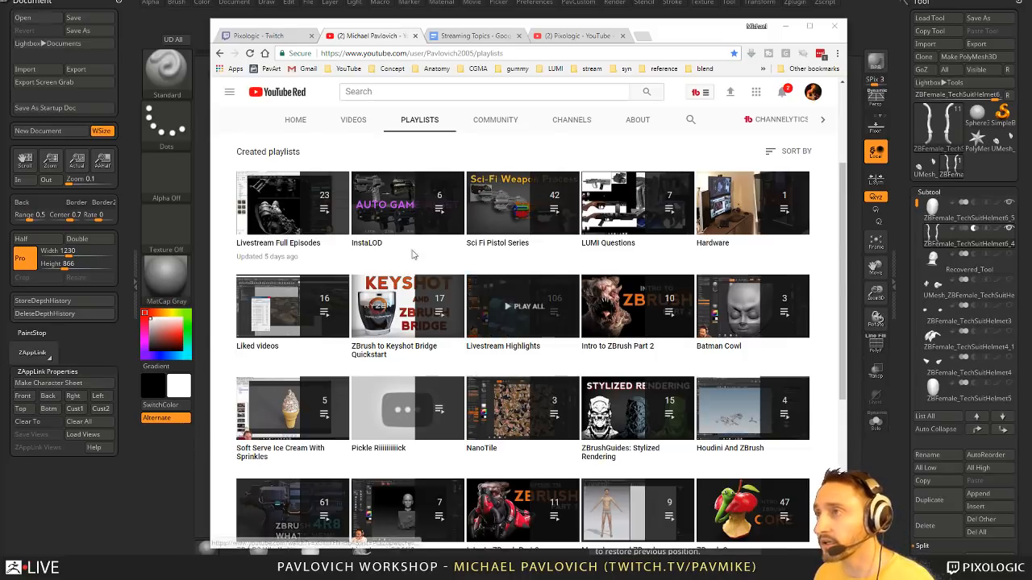
scroll(470, 263, down, 1)
scroll(469, 264, down, 3)
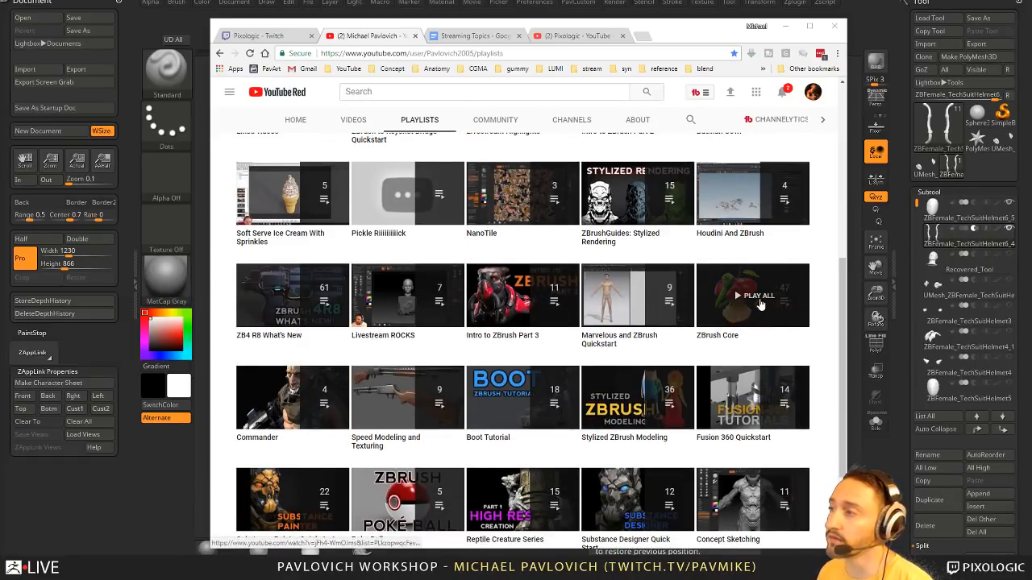
scroll(759, 304, down, 1)
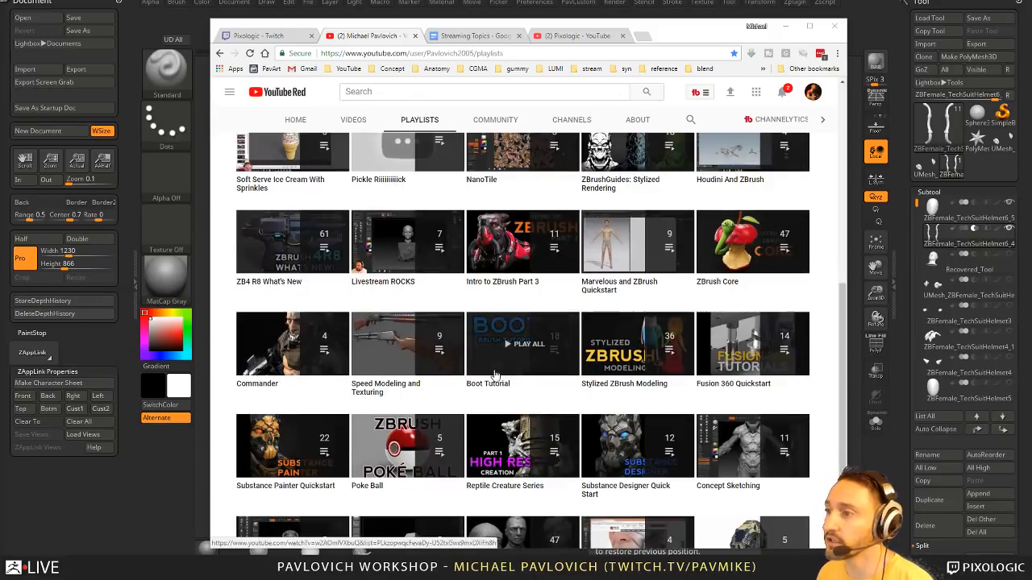
scroll(495, 375, up, 4)
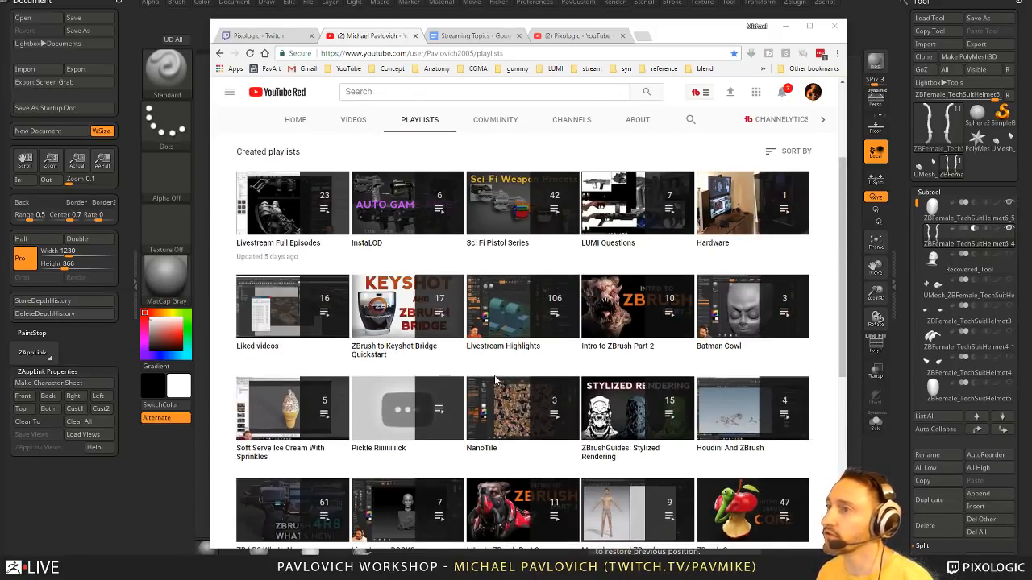
scroll(495, 379, down, 4)
scroll(495, 380, down, 2)
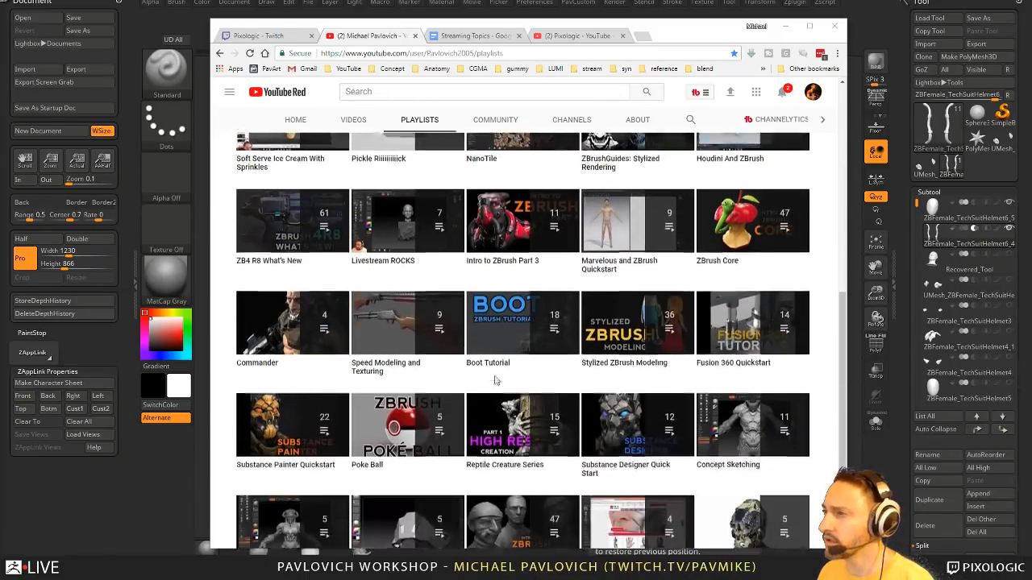
scroll(490, 387, up, 3)
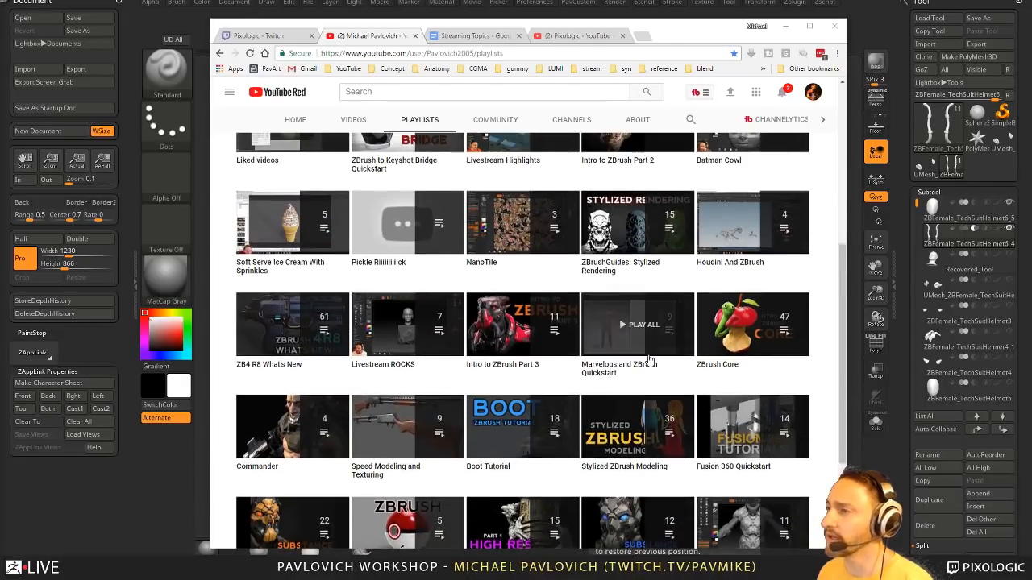
scroll(524, 411, up, 2)
scroll(558, 442, up, 3)
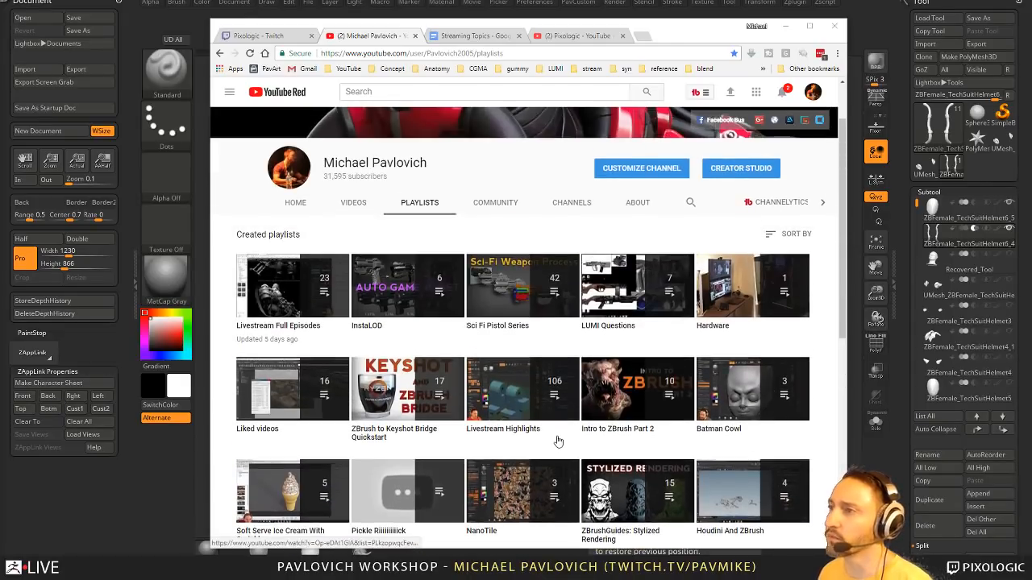
scroll(595, 369, down, 2)
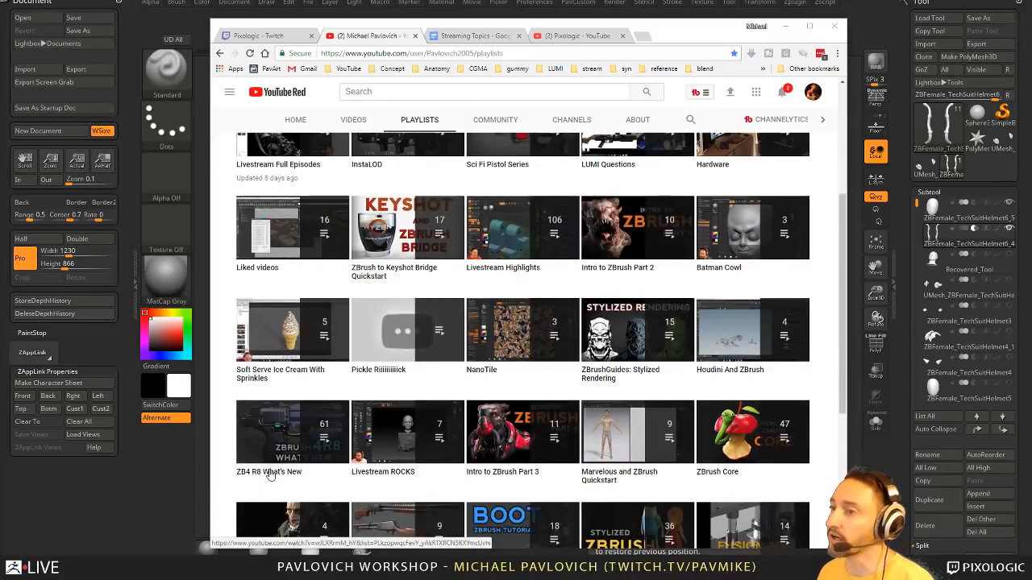
- Open the ZB4 R8 What's New playlist, look over its Live Boolean videos, and return to the playlists
click(270, 474)
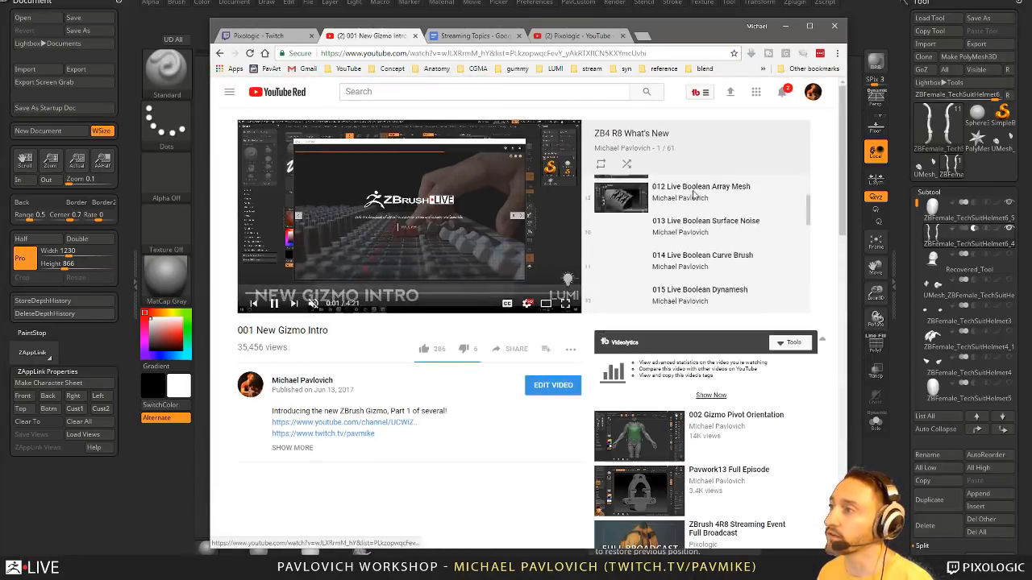
scroll(693, 196, down, 10)
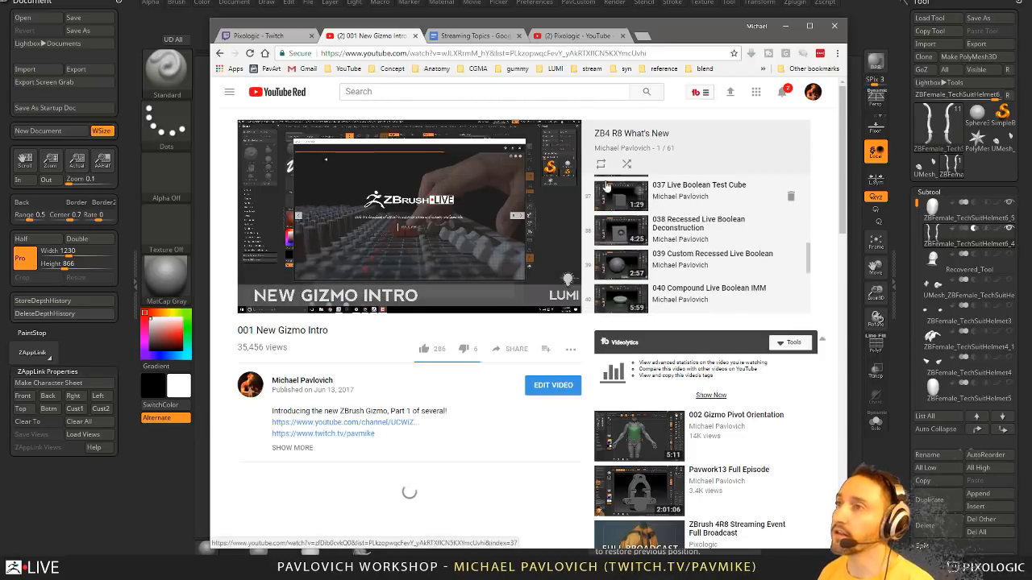
click(218, 54)
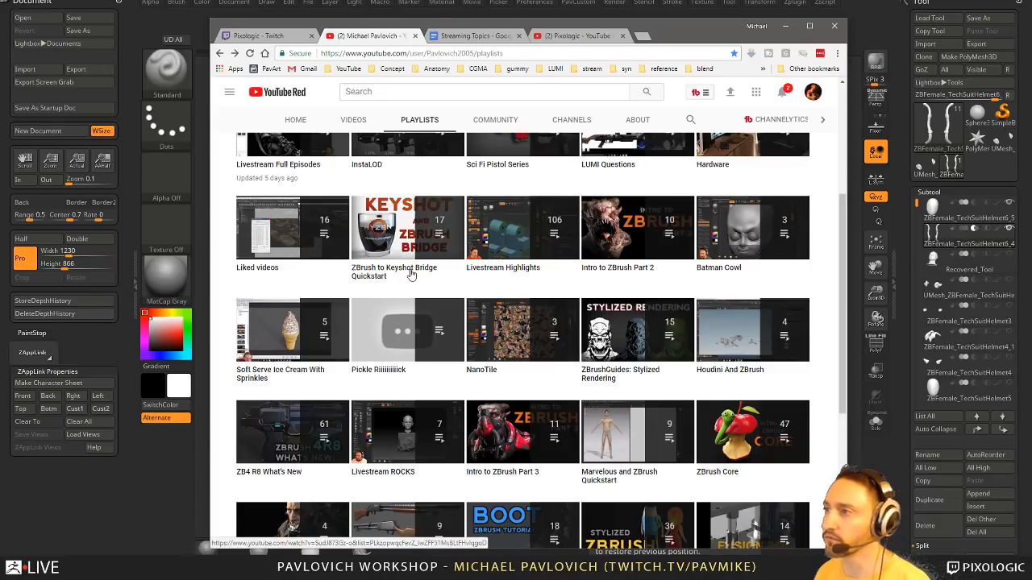
- Check the upper playlists once more, then move the browser out of the way to return to ZBrush
scroll(460, 299, up, 2)
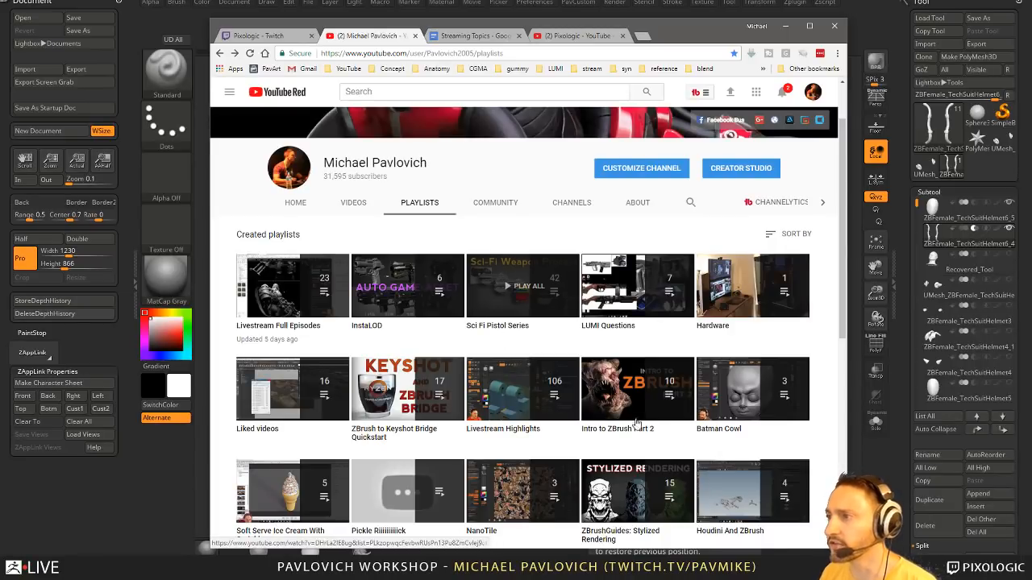
scroll(510, 387, down, 1)
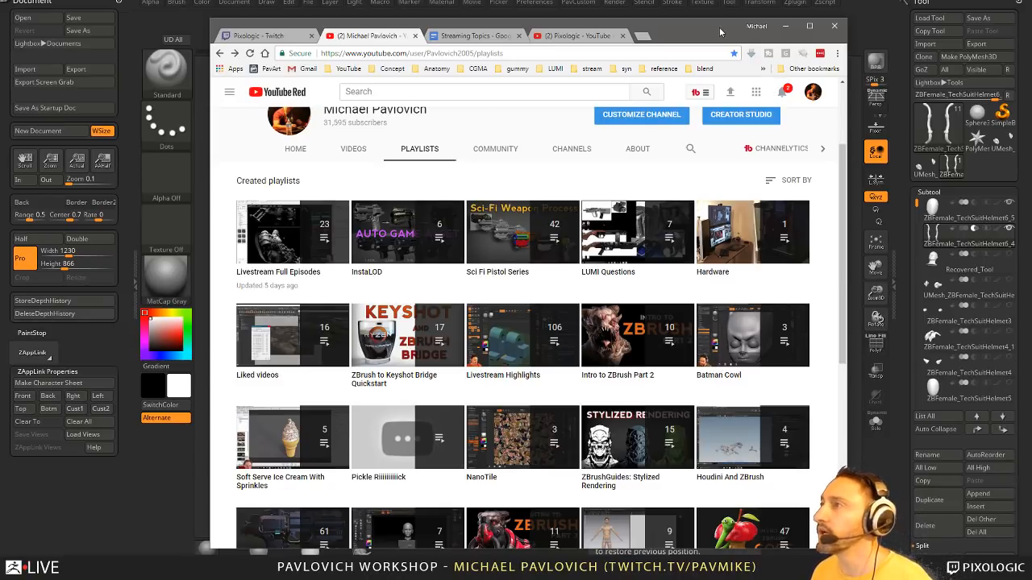
drag(719, 32, 719, 579)
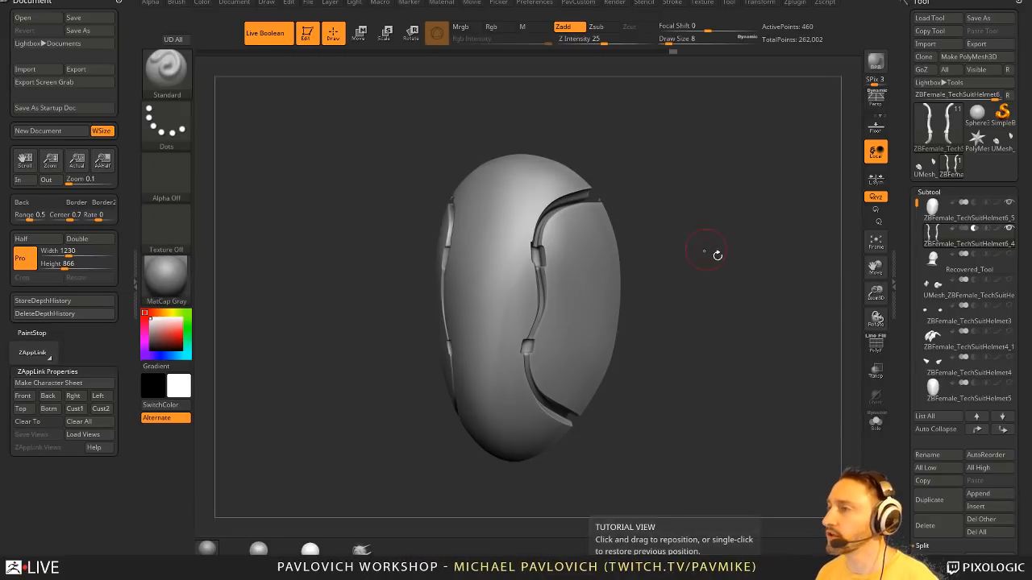
- Select the faceplate subtool, set the draw size to 4, and raise its mesh density for sculpting
drag(717, 253, 643, 277)
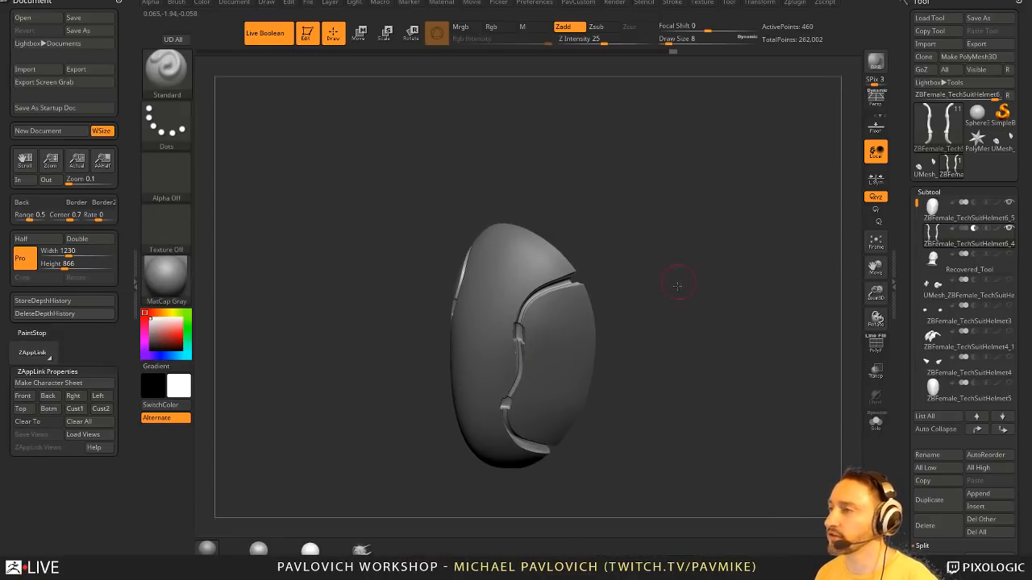
key(f)
alt+click(607, 269)
key([)
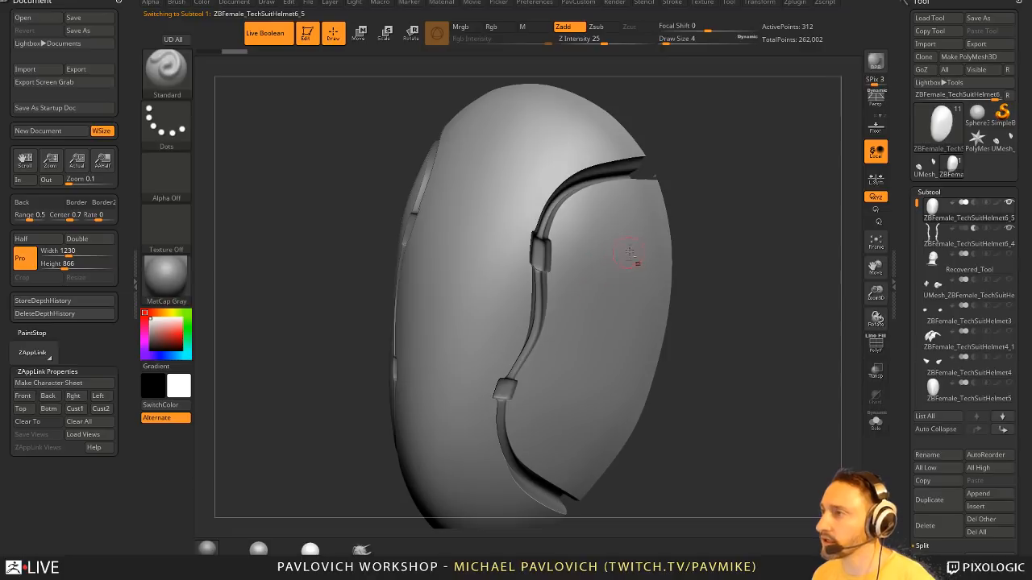
drag(762, 366, 760, 304)
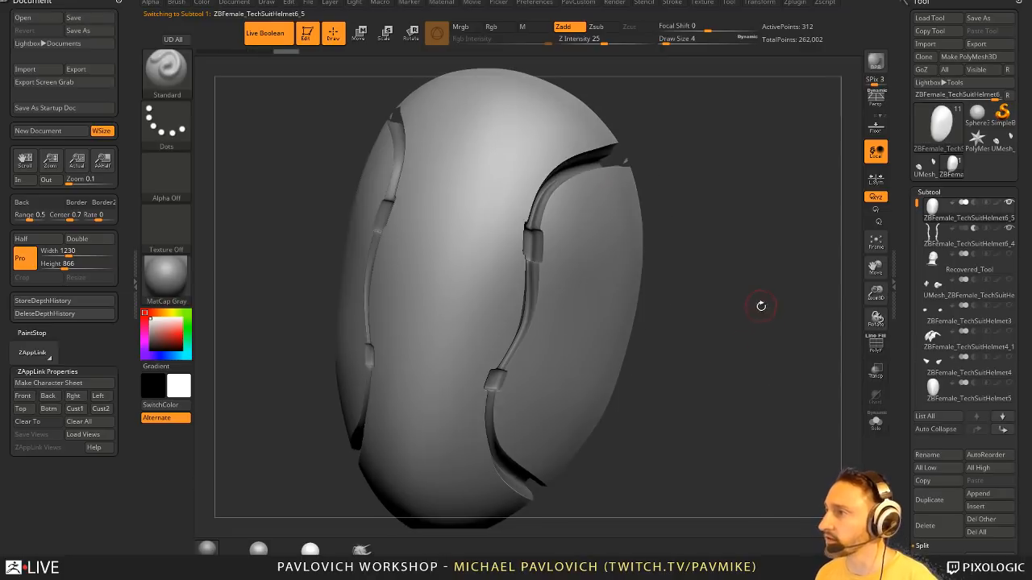
key(2)
click(779, 379)
- Sculpt curved S-shaped ridges on one side panel of the faceplate with the Standard brush
drag(706, 360, 664, 359)
mouse_move(591, 220)
mouse_down()
mouse_move(603, 260)
mouse_move(558, 382)
mouse_up()
drag(612, 287, 571, 377)
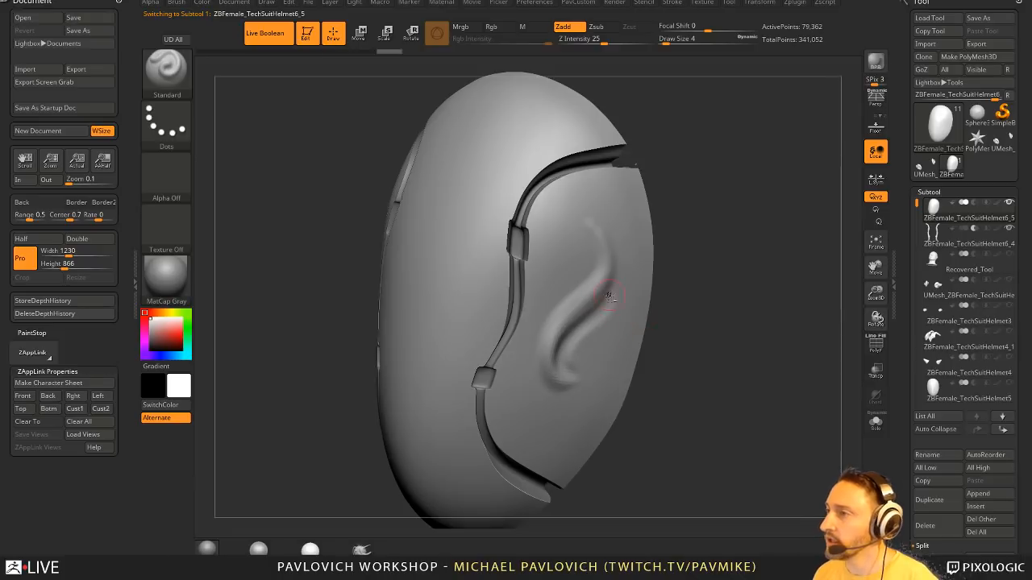
mouse_move(612, 297)
mouse_down()
mouse_move(577, 339)
mouse_move(574, 375)
mouse_up()
- From the front view, mask the half of the faceplate that carries the sculpted strokes
mouse_move(657, 323)
mouse_down()
mouse_move(731, 327)
mouse_move(719, 310)
mouse_up()
key(2)
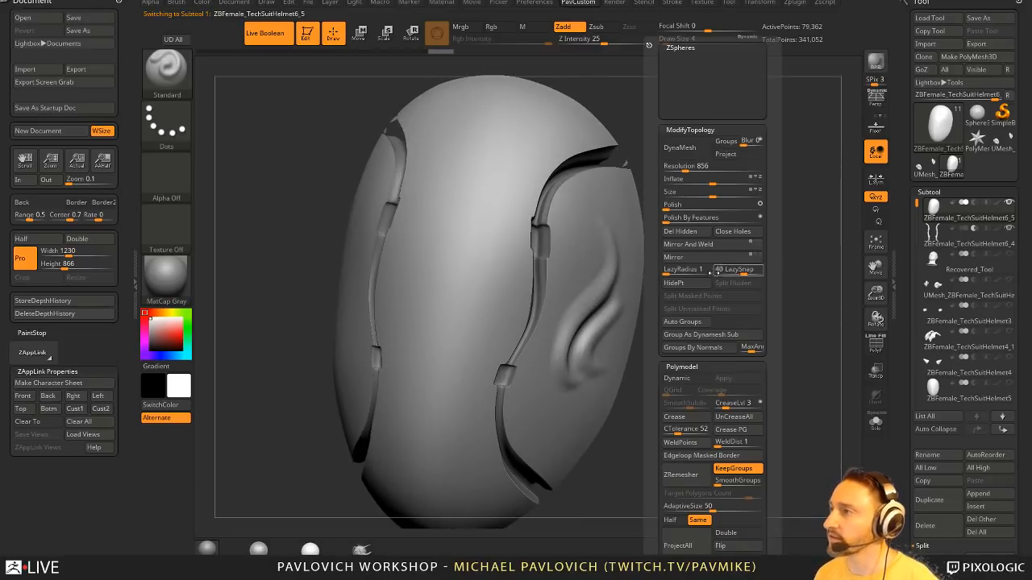
click(701, 246)
key(2)
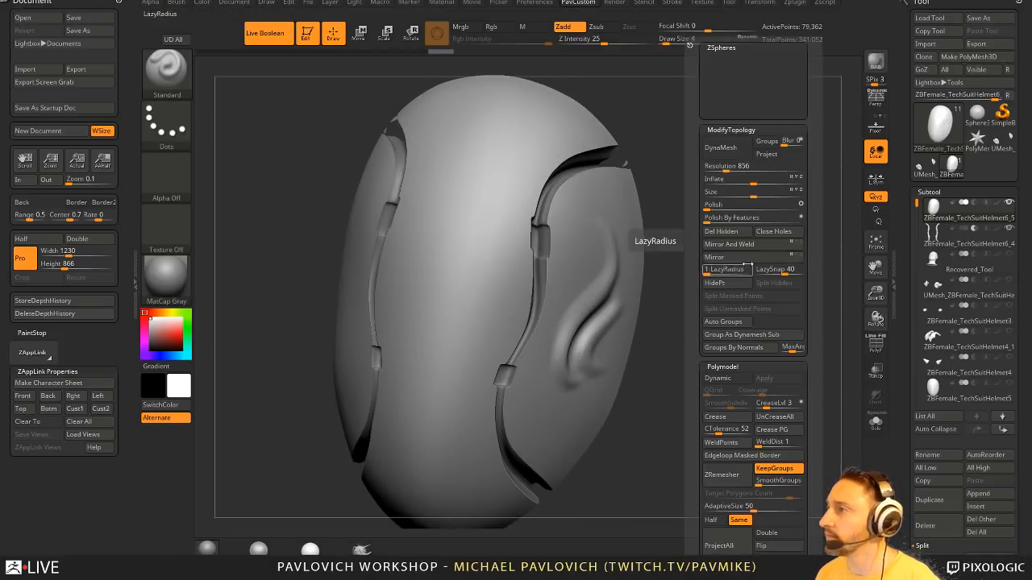
drag(648, 214, 536, 512)
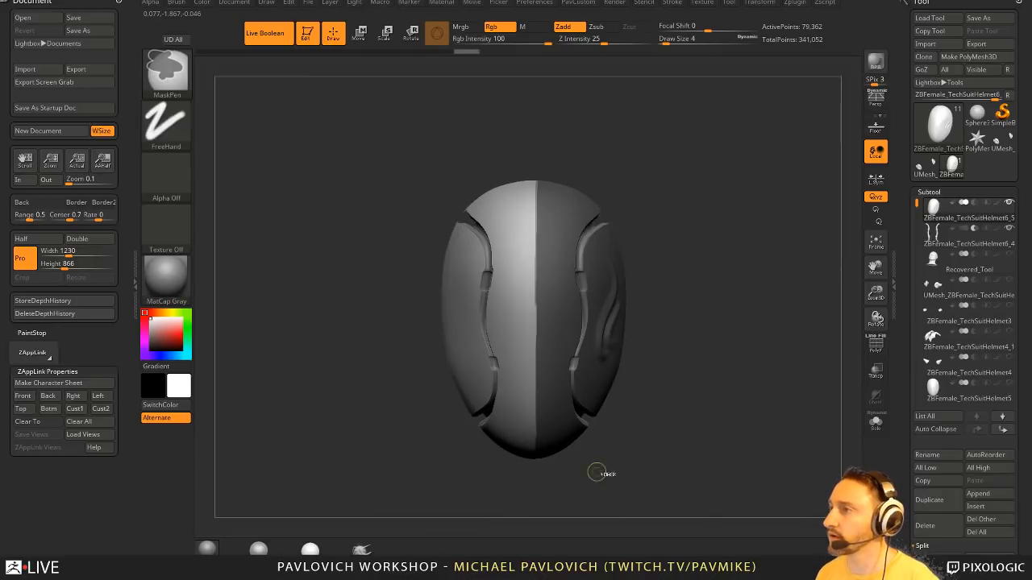
- Run Smart ReSym to mirror the sculpted strokes onto the other half, then clear the mask and check both sides
drag(901, 377, 907, 181)
click(923, 200)
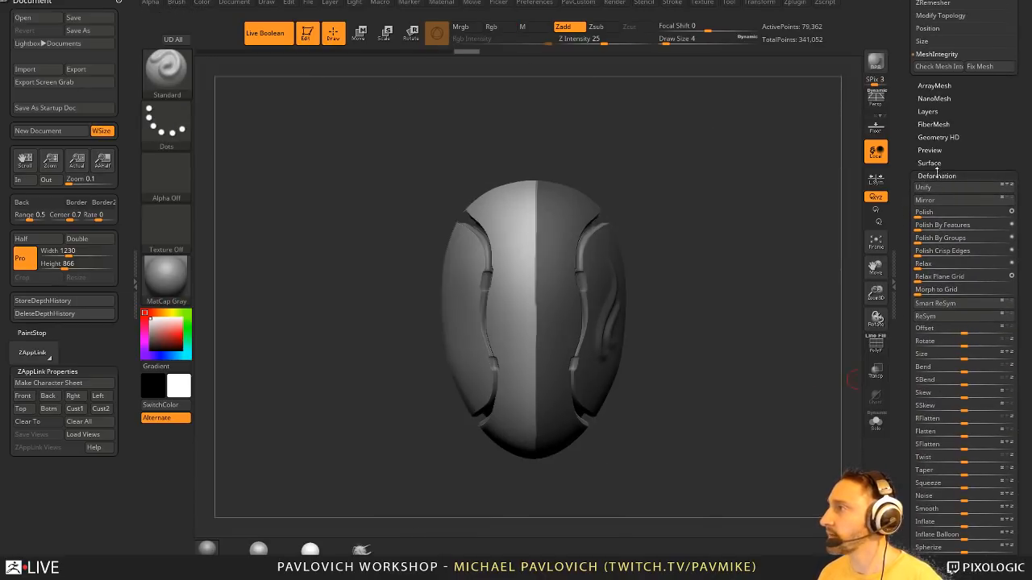
ctrl+drag(754, 302, 721, 298)
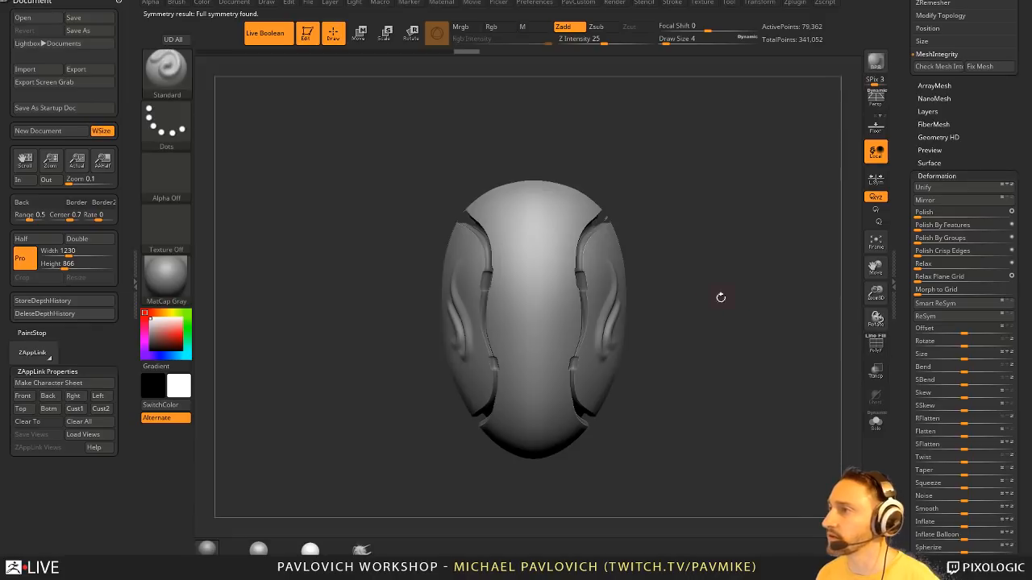
mouse_move(644, 270)
mouse_down()
mouse_move(774, 283)
mouse_move(749, 300)
mouse_up()
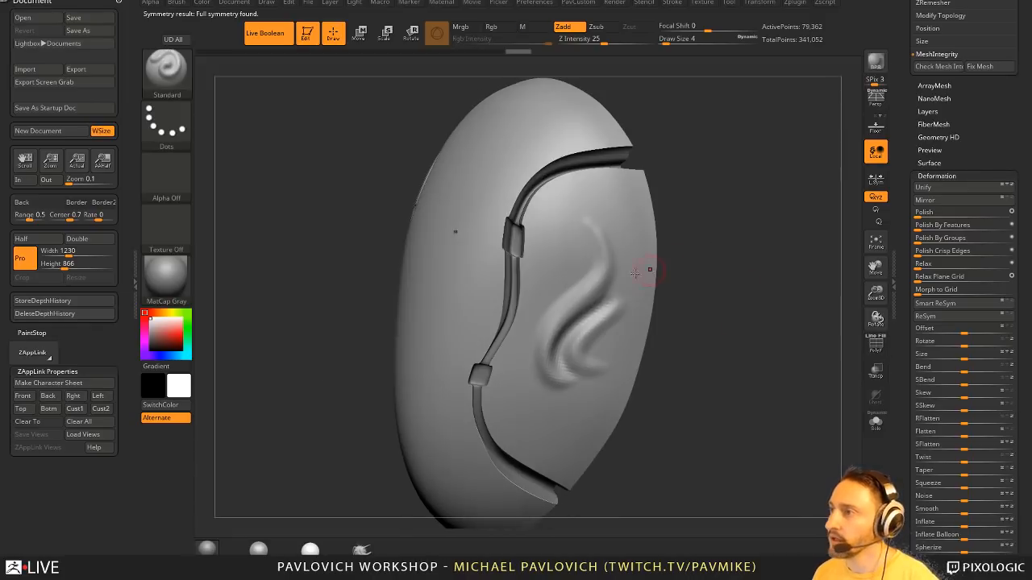
drag(695, 345, 713, 313)
mouse_move(641, 270)
mouse_down()
mouse_move(675, 267)
mouse_move(665, 295)
mouse_move(694, 305)
mouse_up()
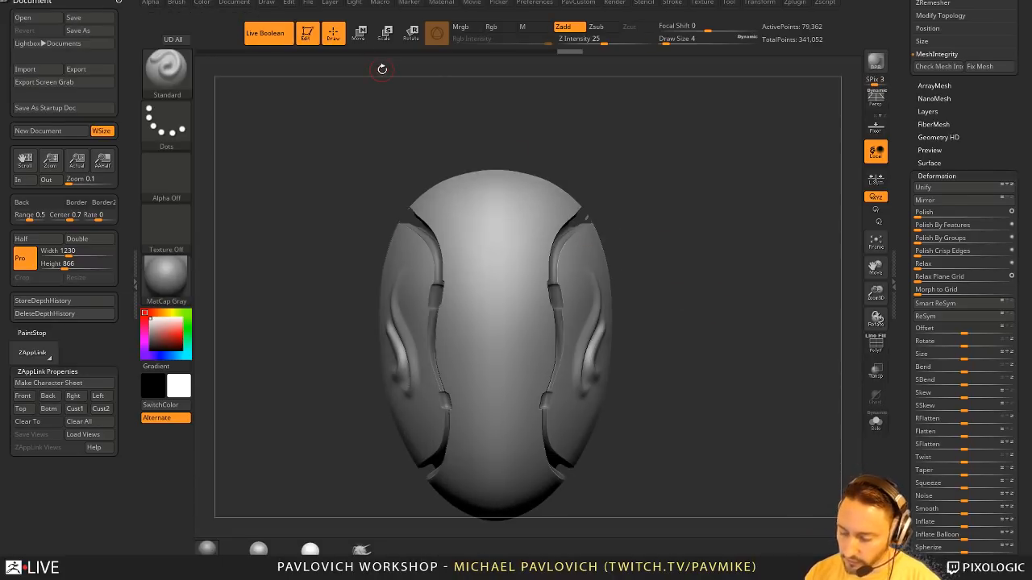
- Show the movie timeline and store several camera keyframes with the helmet seen from different angles
mouse_move(717, 318)
mouse_down()
mouse_move(618, 293)
mouse_move(607, 264)
mouse_move(668, 362)
mouse_move(701, 339)
mouse_move(748, 335)
mouse_move(405, 269)
mouse_move(708, 262)
mouse_move(550, 262)
mouse_move(617, 283)
mouse_up()
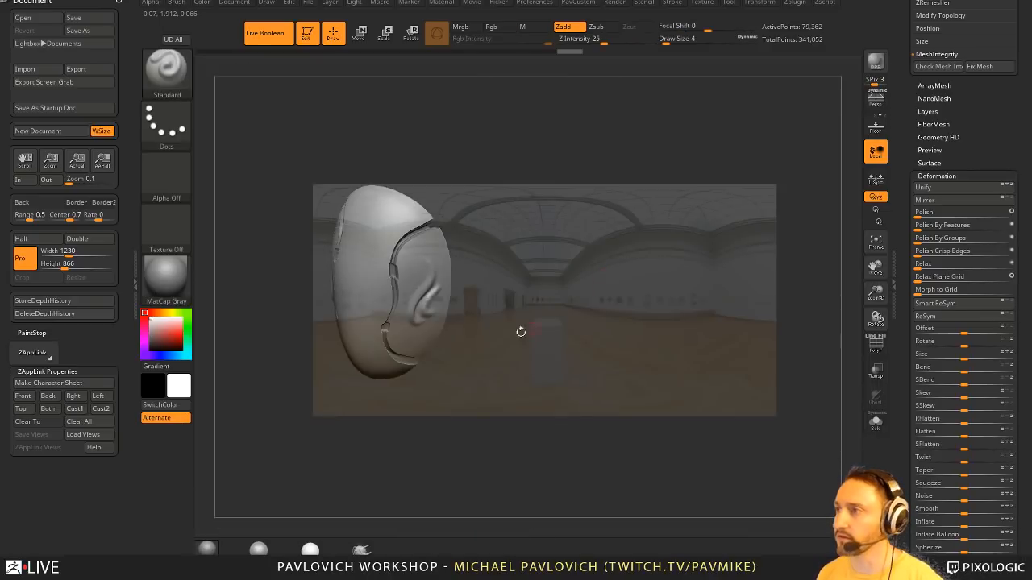
drag(570, 406, 580, 446)
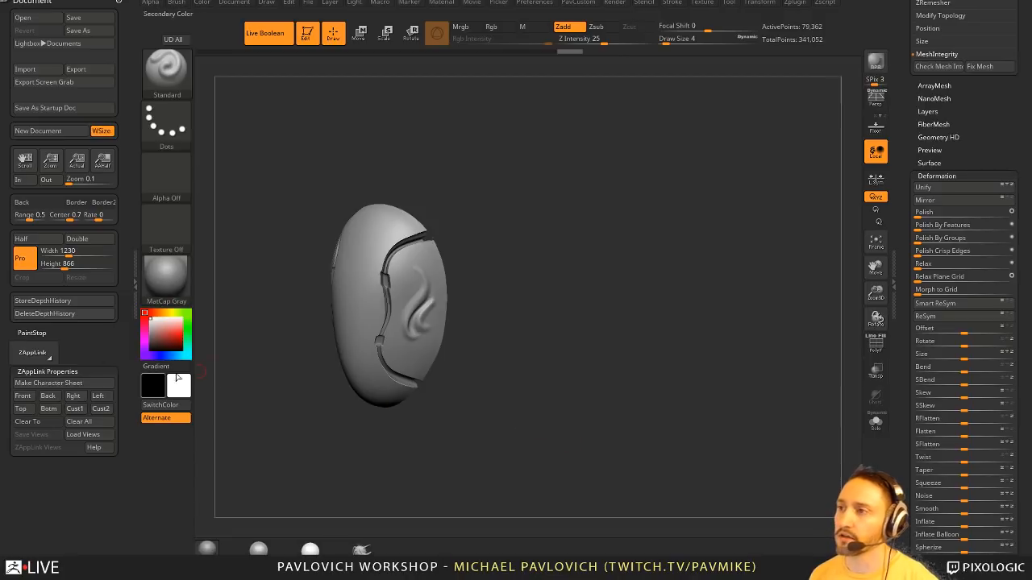
alt+drag(566, 436, 724, 303)
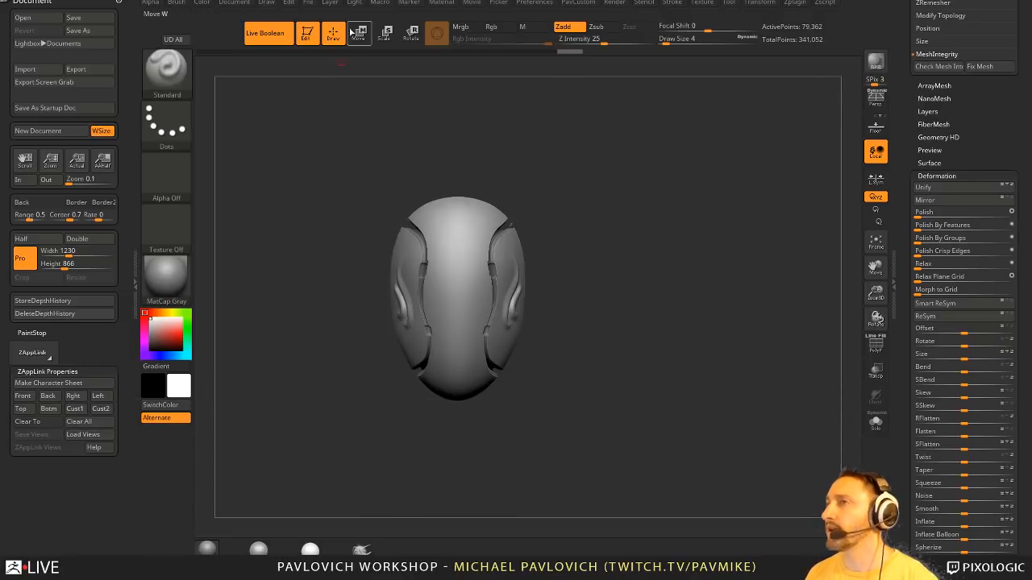
click(471, 5)
click(489, 212)
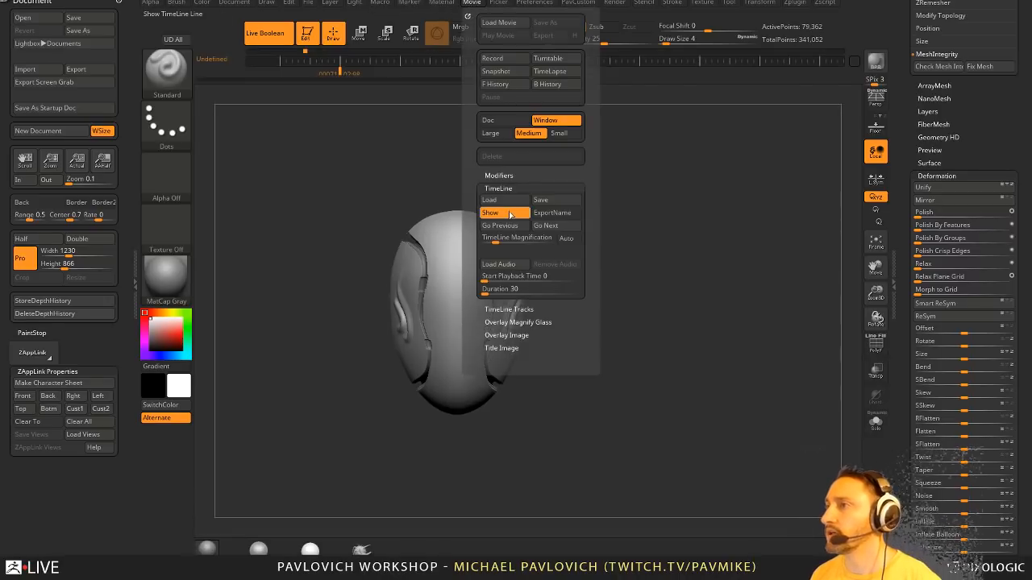
click(510, 63)
alt+drag(630, 179, 589, 178)
drag(658, 142, 556, 352)
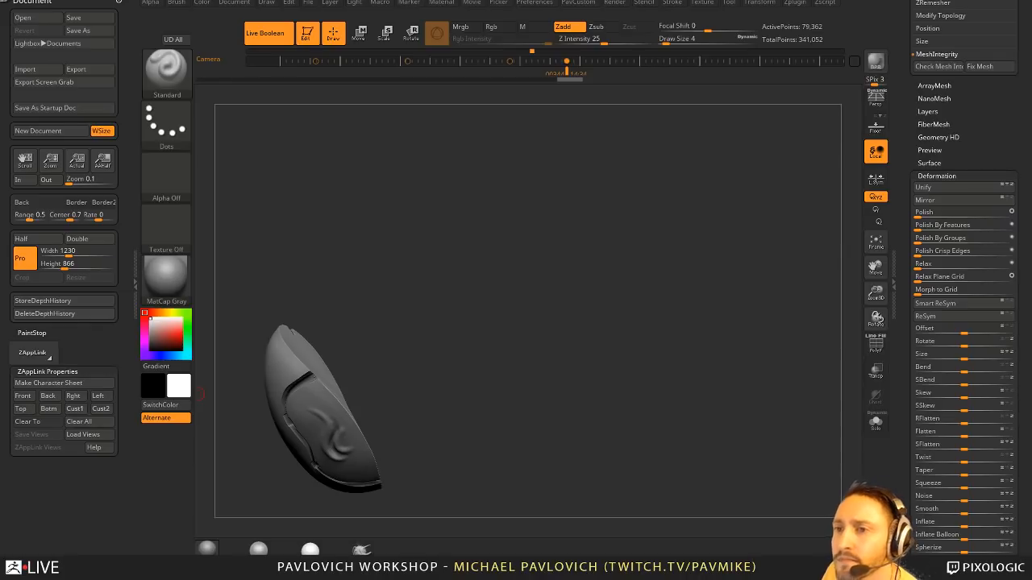
drag(558, 331, 550, 284)
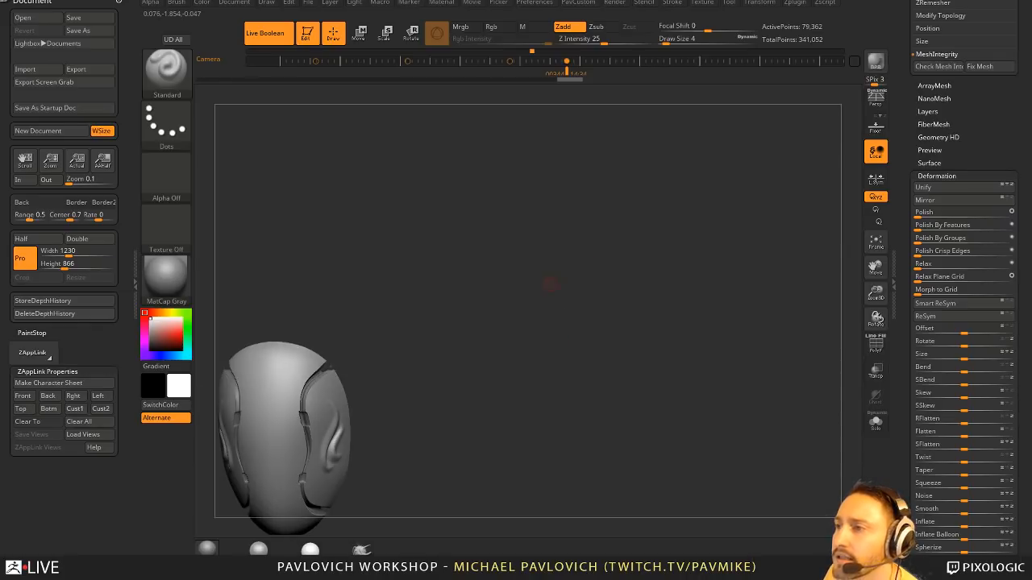
- Load the tool ChopsMcGeeRemeshed.ZTL from the OldMan folder inside Streaming
scroll(903, 151, up, 10)
click(939, 121)
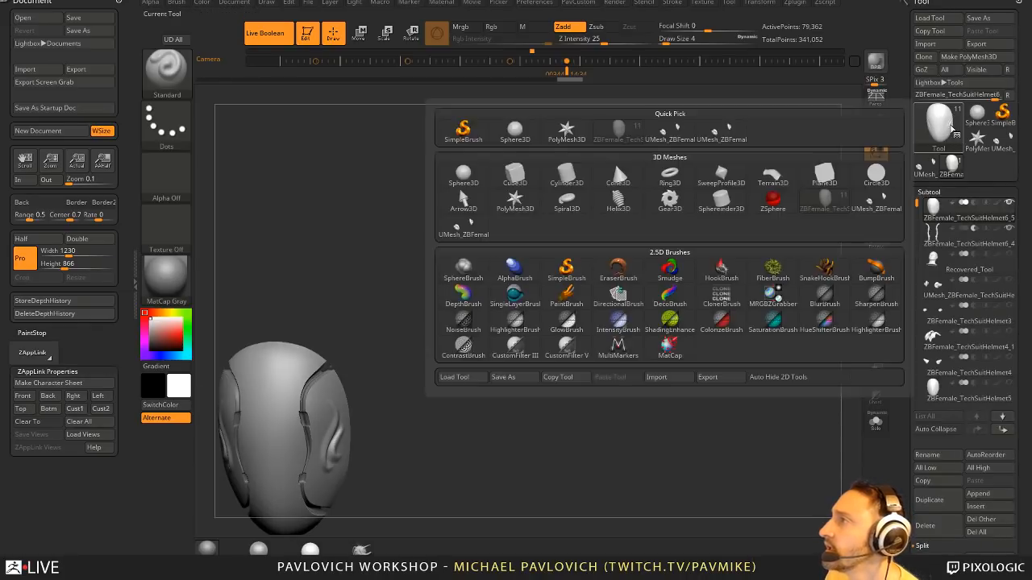
click(929, 17)
scroll(85, 121, up, 3)
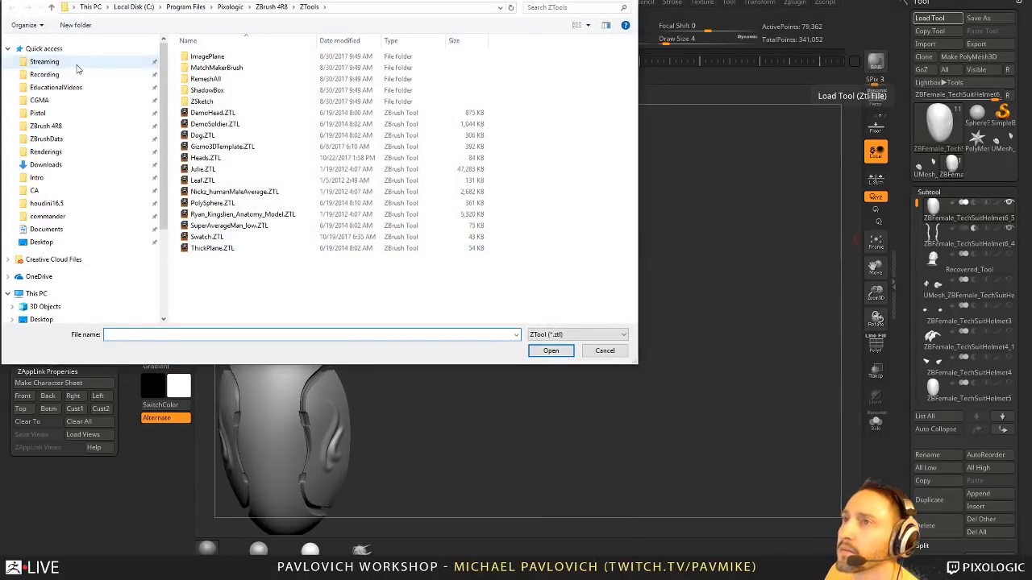
click(77, 64)
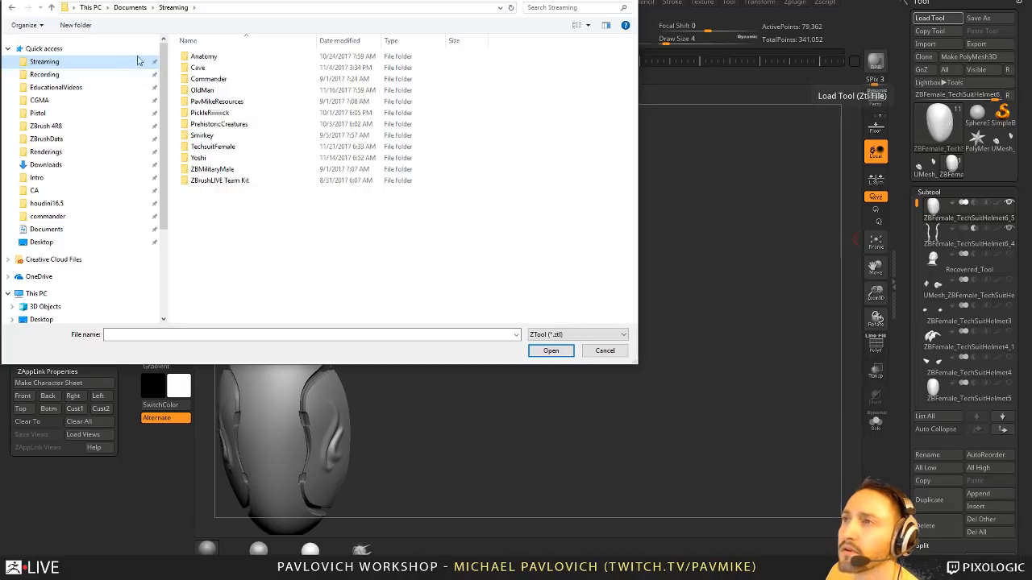
double_click(216, 91)
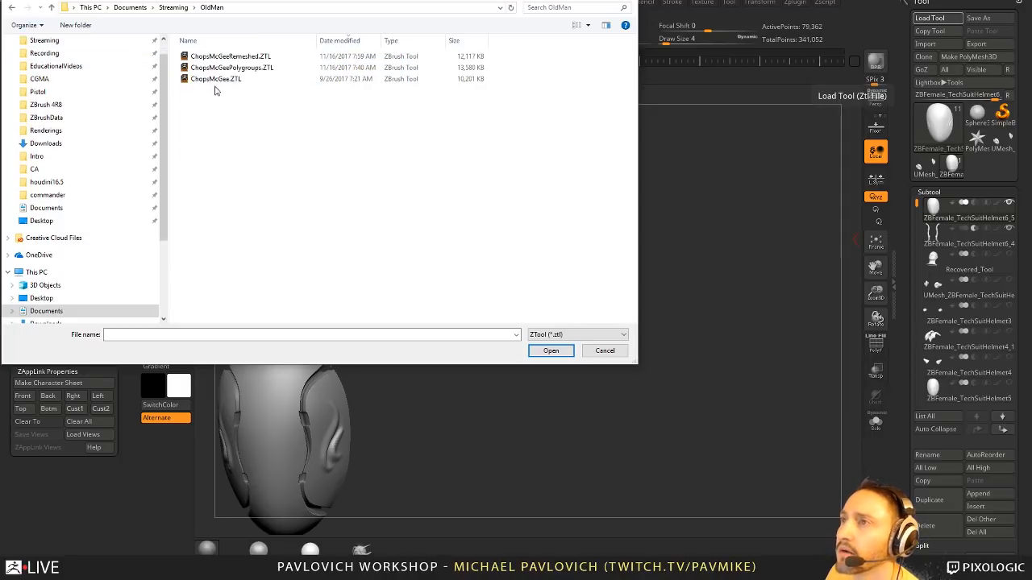
click(216, 58)
click(551, 351)
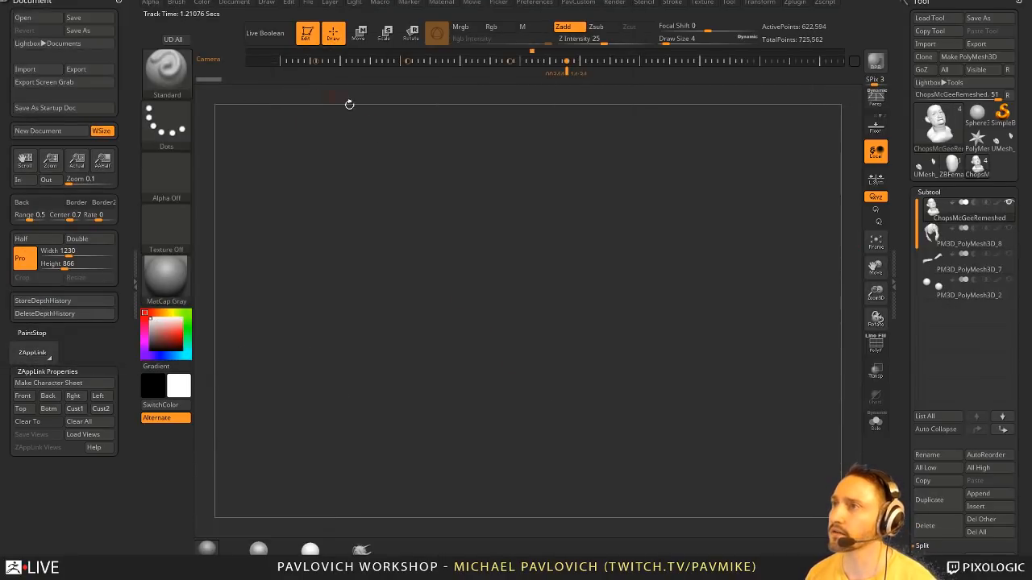
- Bring the old man's head into a three-quarter close-up, set the draw size to 35, and show its polygroups and wireframe
alt+drag(774, 202, 720, 187)
mouse_move(720, 187)
shift+mouse_down()
mouse_move(751, 145)
mouse_move(790, 271)
mouse_move(703, 297)
mouse_move(713, 297)
shift+mouse_up()
key(s)
drag(713, 298, 754, 300)
alt+drag(754, 300, 741, 238)
drag(652, 336, 814, 366)
key(shift+f)
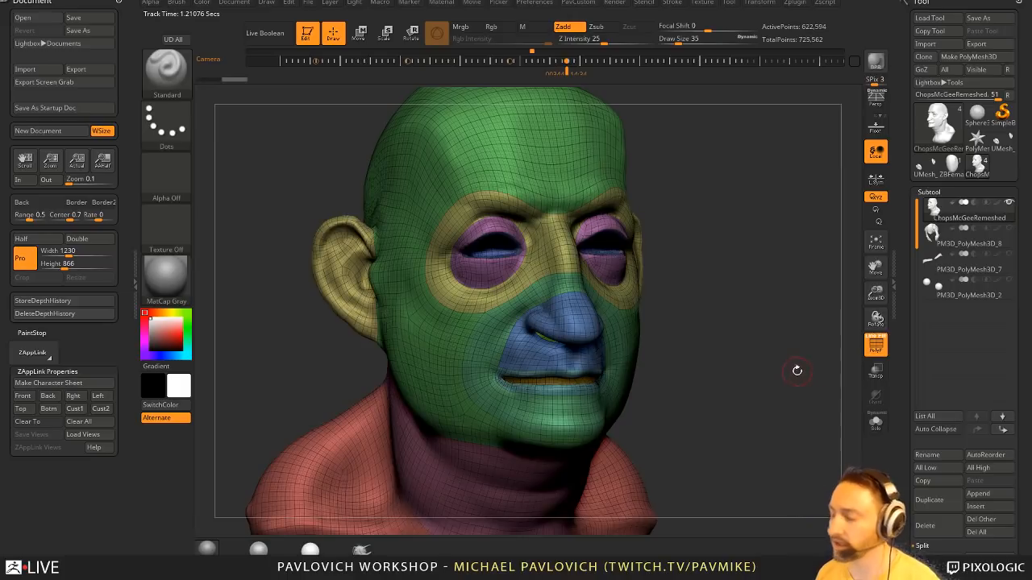
- Lower the head to subdivision level 1 and isolate the inner lip polygroup, with the brush draw size at 46
drag(906, 373, 907, 262)
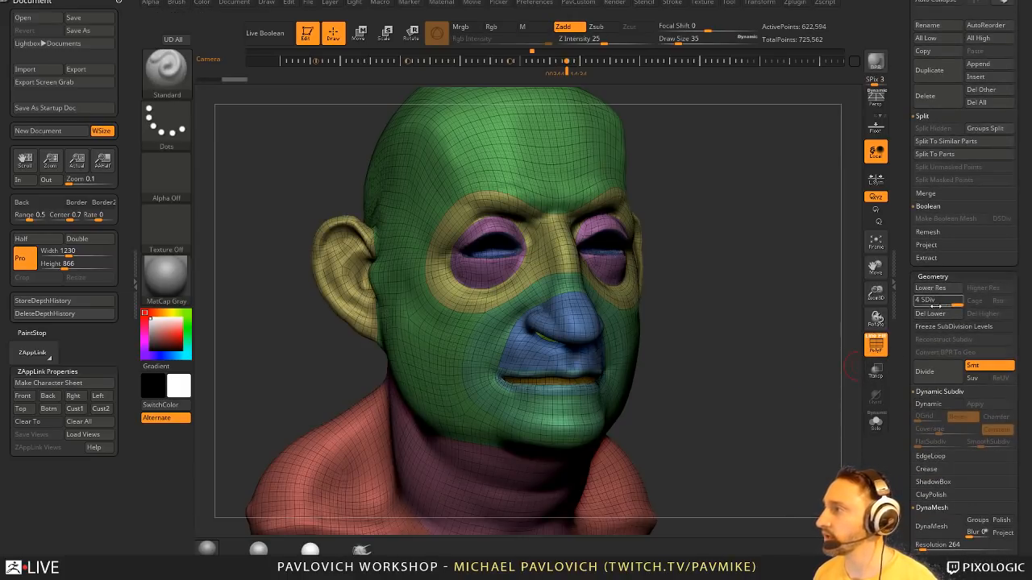
drag(898, 299, 893, 301)
mouse_move(785, 335)
alt+mouse_down()
mouse_move(765, 253)
mouse_move(781, 285)
mouse_move(774, 265)
alt+mouse_up()
mouse_move(746, 271)
mouse_down()
mouse_move(765, 279)
mouse_move(763, 297)
mouse_up()
key(s)
mouse_move(786, 298)
alt+mouse_down()
mouse_move(737, 313)
mouse_move(769, 322)
mouse_move(759, 328)
mouse_move(669, 319)
mouse_move(723, 309)
mouse_move(729, 326)
mouse_move(726, 316)
mouse_move(614, 327)
alt+mouse_up()
ctrl+shift+click(613, 341)
key(bracketleft)
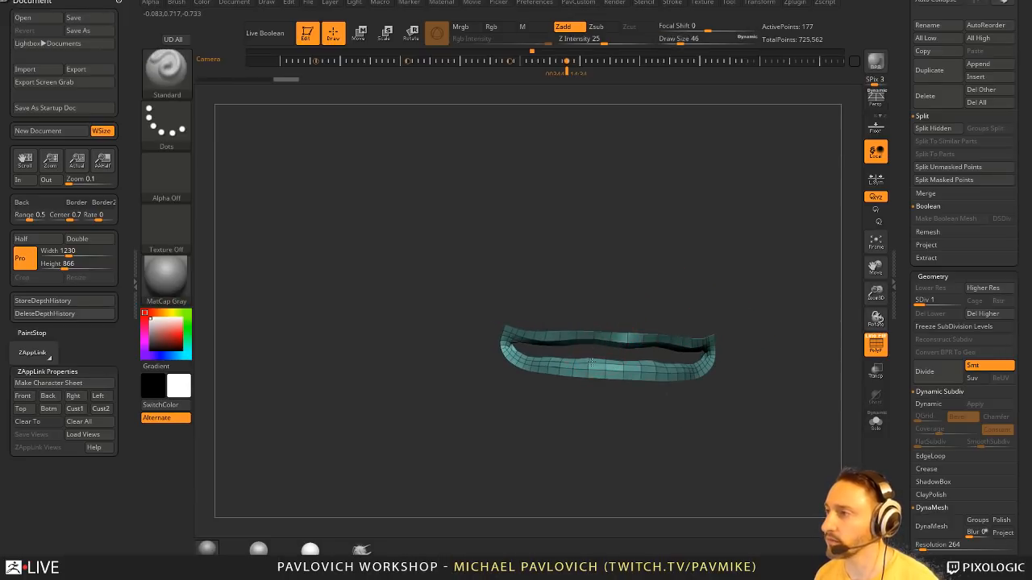
- Switch to the Move brush, try a pull on the isolated lips, and undo the stroke
key(b)
key(m)
key(v)
mouse_move(597, 344)
mouse_down()
mouse_move(597, 363)
mouse_move(595, 342)
mouse_move(590, 356)
mouse_up()
key(ctrl+z)
alt+drag(707, 295, 685, 307)
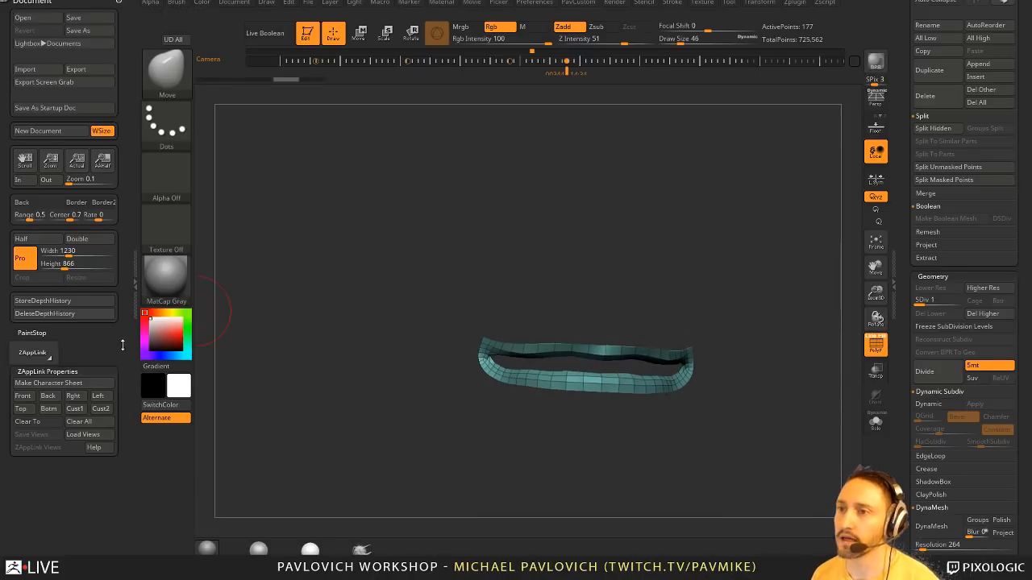
- Replace the docked Document palette with the Brush palette and enable Topological auto masking for the Move brush
mouse_move(117, 341)
mouse_down()
mouse_move(118, 331)
mouse_move(118, 343)
mouse_up()
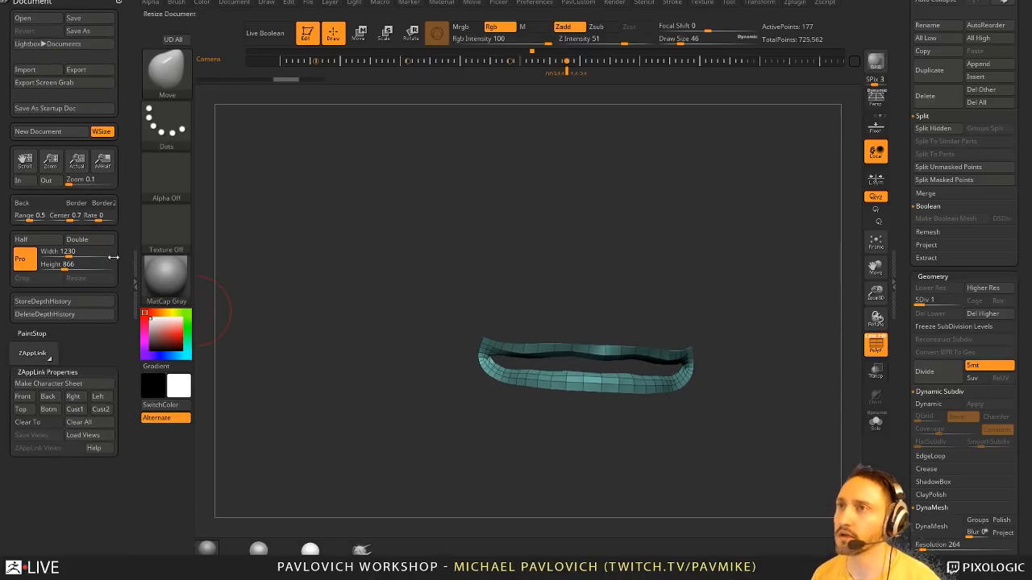
click(118, 4)
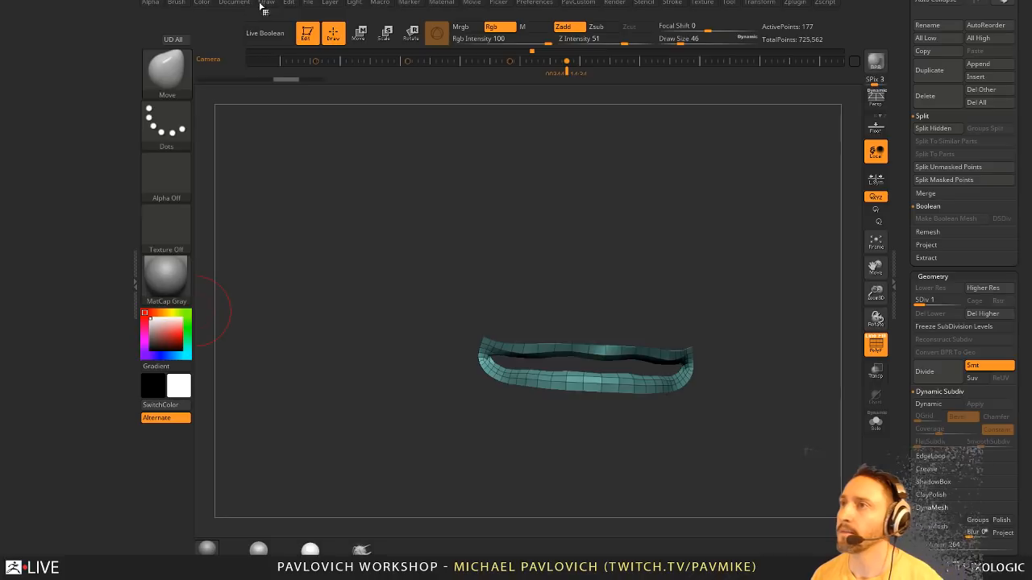
click(176, 3)
click(173, 11)
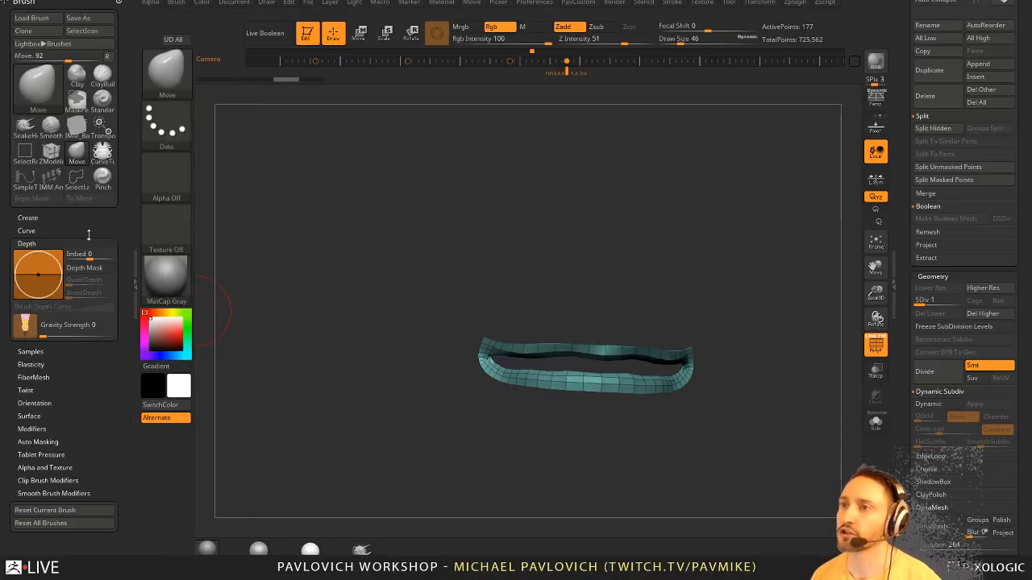
click(49, 244)
click(38, 347)
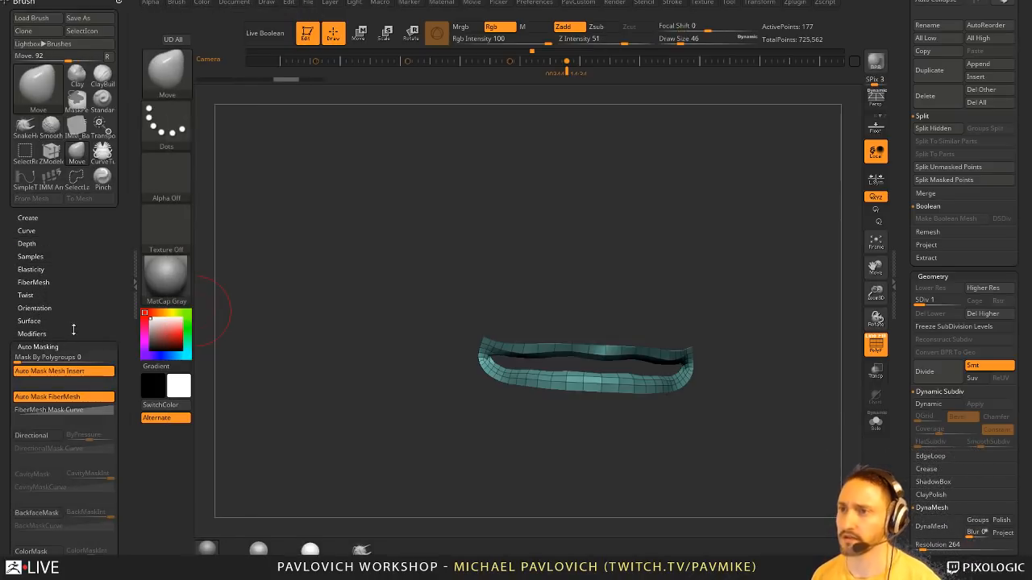
scroll(79, 318, down, 3)
click(42, 490)
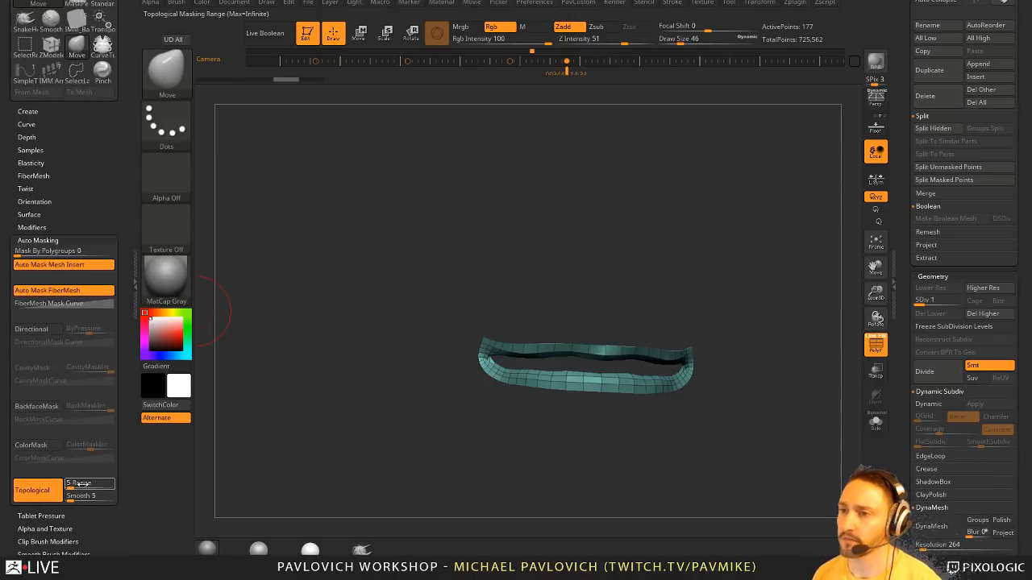
- Test a topologically masked Move stroke on the lips, undo it, and set the topological masking range to 1.5
mouse_move(538, 347)
mouse_down()
mouse_move(536, 359)
mouse_move(539, 177)
mouse_up()
key(ctrl+z)
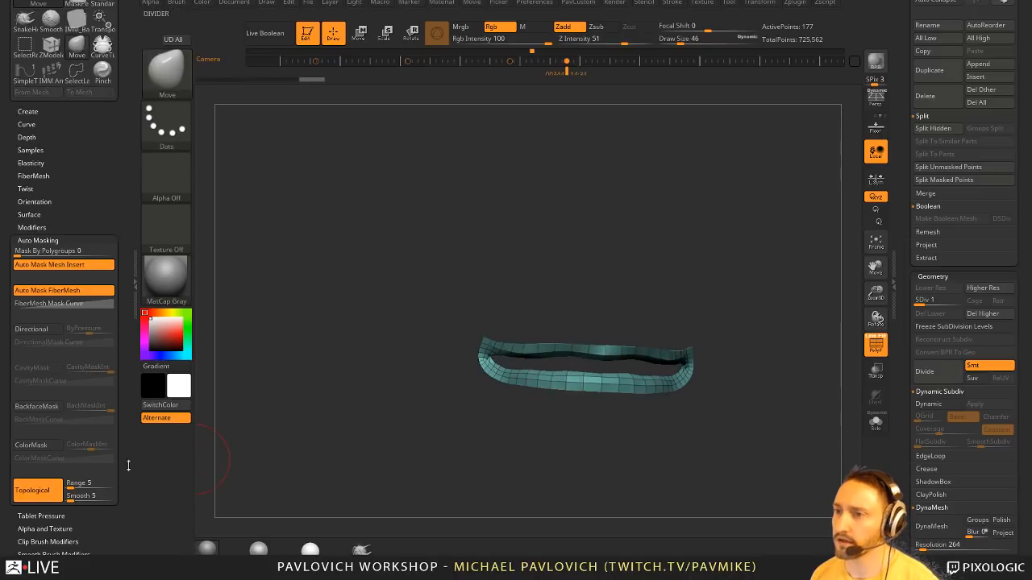
key(ctrl+z)
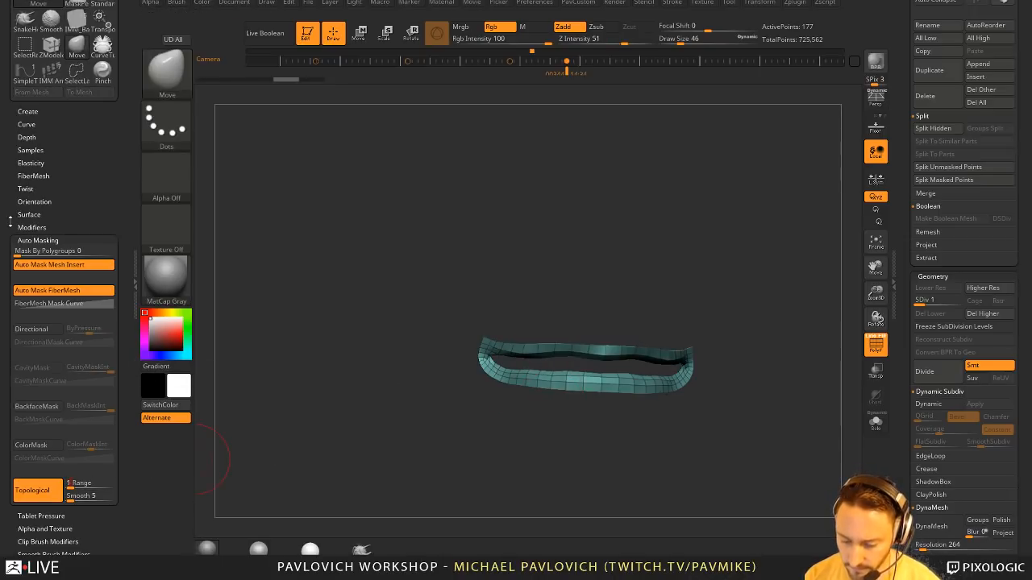
drag(605, 217, 542, 240)
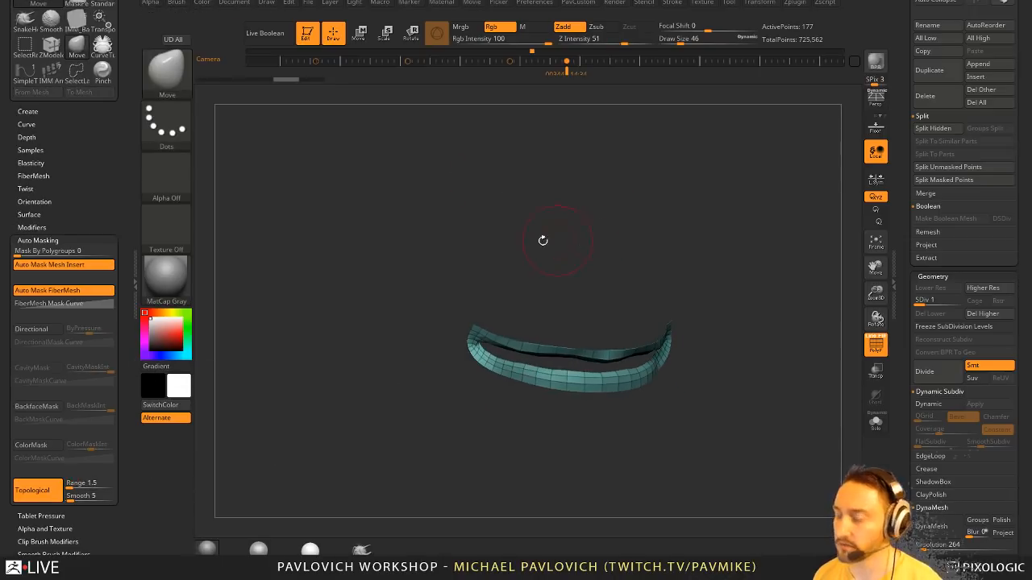
- Pick the Move Topological brush to compare its masking settings, and return to the Move brush with topological range 1.5
key(b)
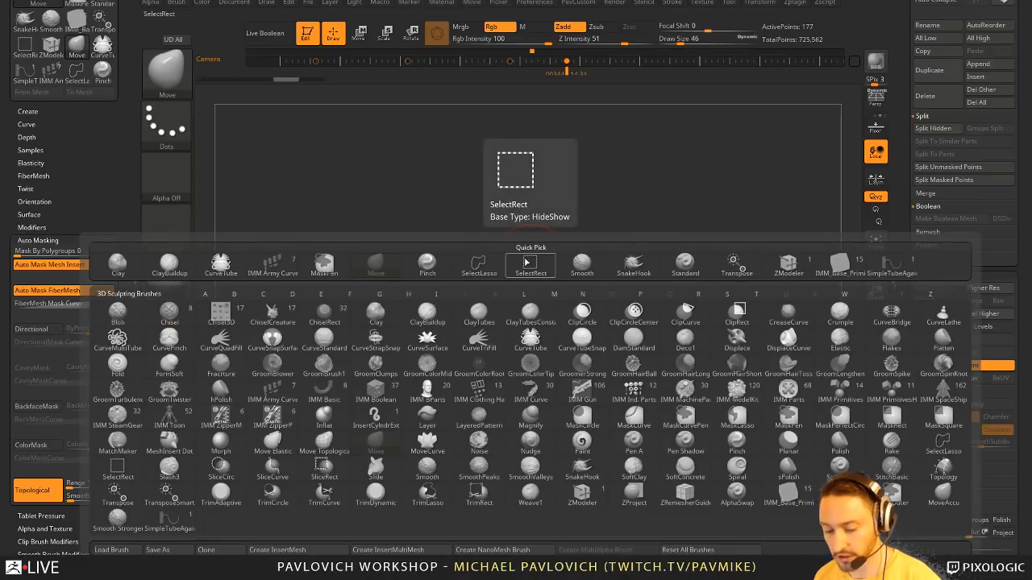
key(m)
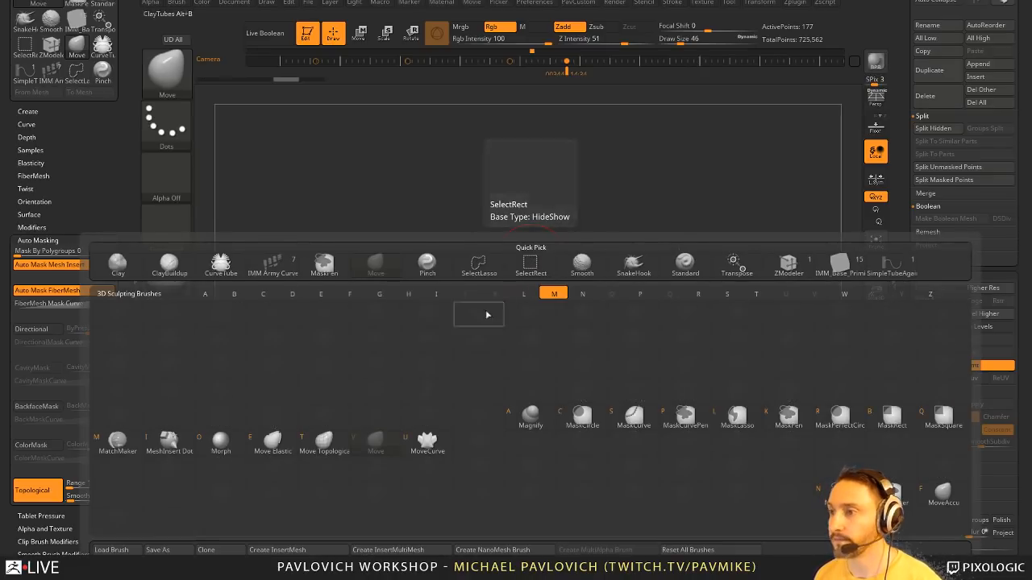
click(316, 449)
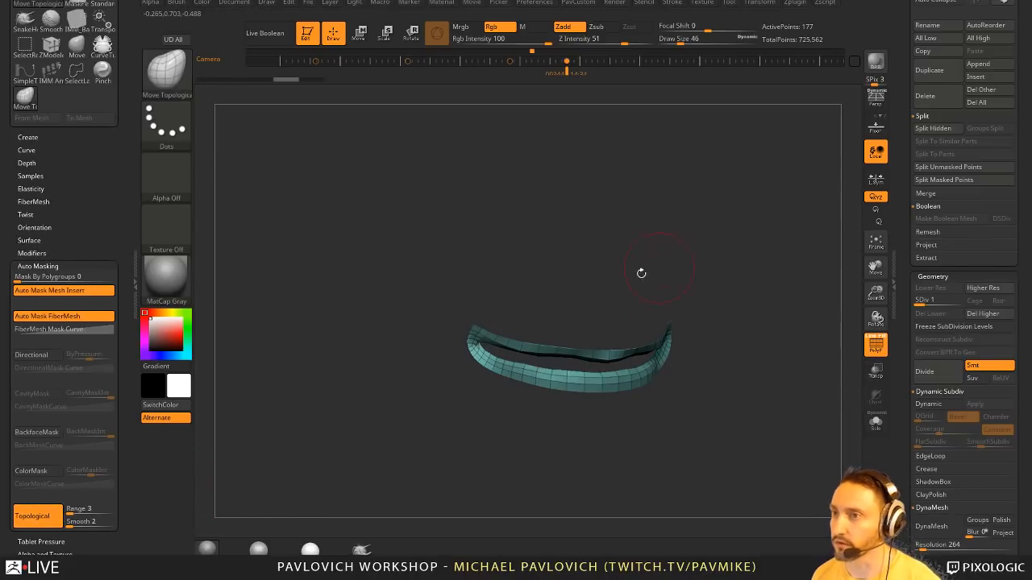
key(1)
alt+drag(330, 397, 318, 380)
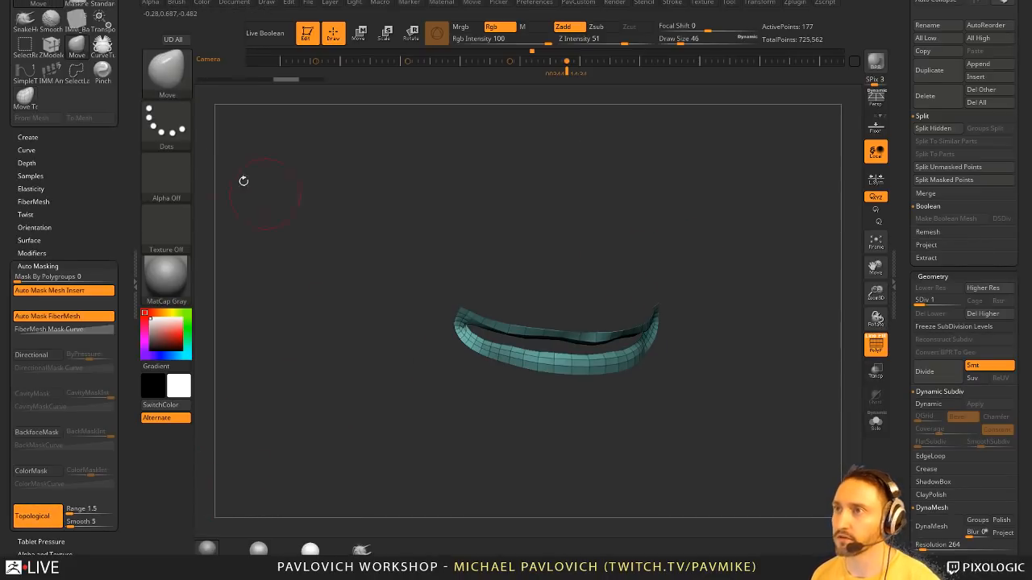
- Pull the isolated lips with the topologically masked Move brush and unhide the rest of the head
drag(619, 410, 488, 353)
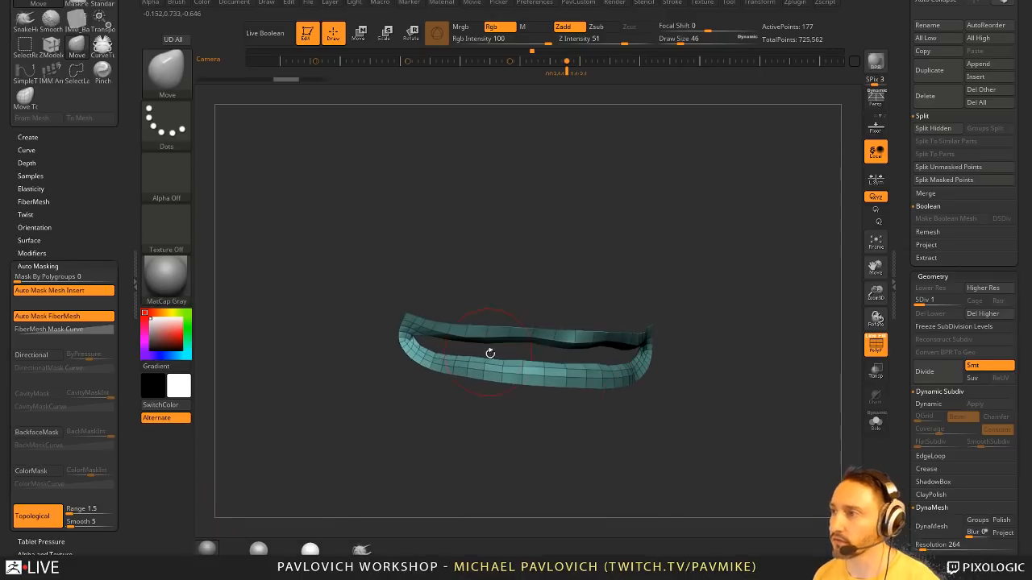
drag(490, 293, 441, 417)
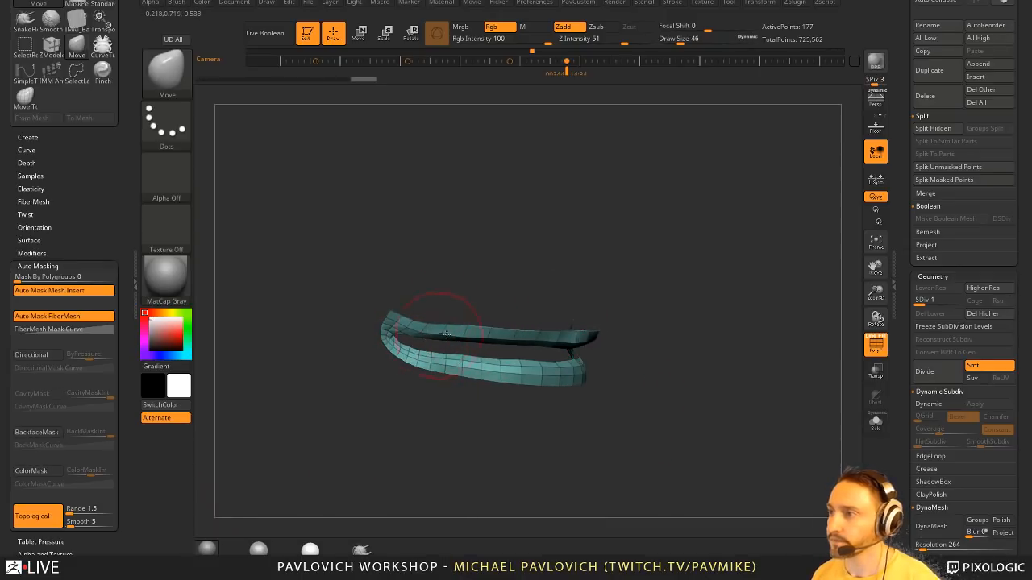
mouse_move(511, 342)
mouse_down()
mouse_move(588, 345)
mouse_move(533, 345)
mouse_up()
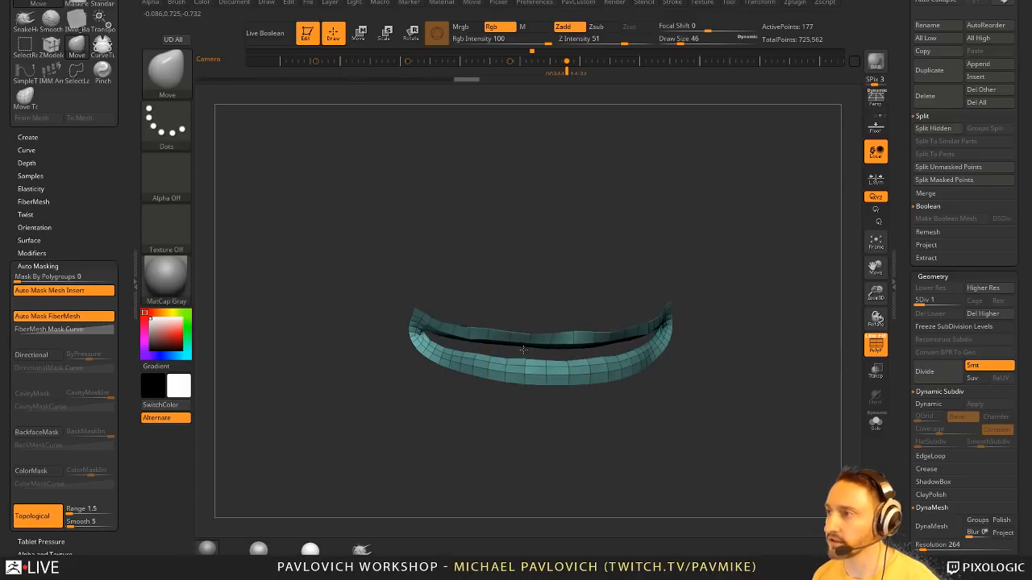
mouse_move(690, 345)
mouse_down()
mouse_move(778, 325)
mouse_move(702, 320)
mouse_up()
ctrl+shift+click(764, 359)
- Mask the lower lip and jaw area with the MaskLasso brush and soften the mask's edge
ctrl+click(166, 72)
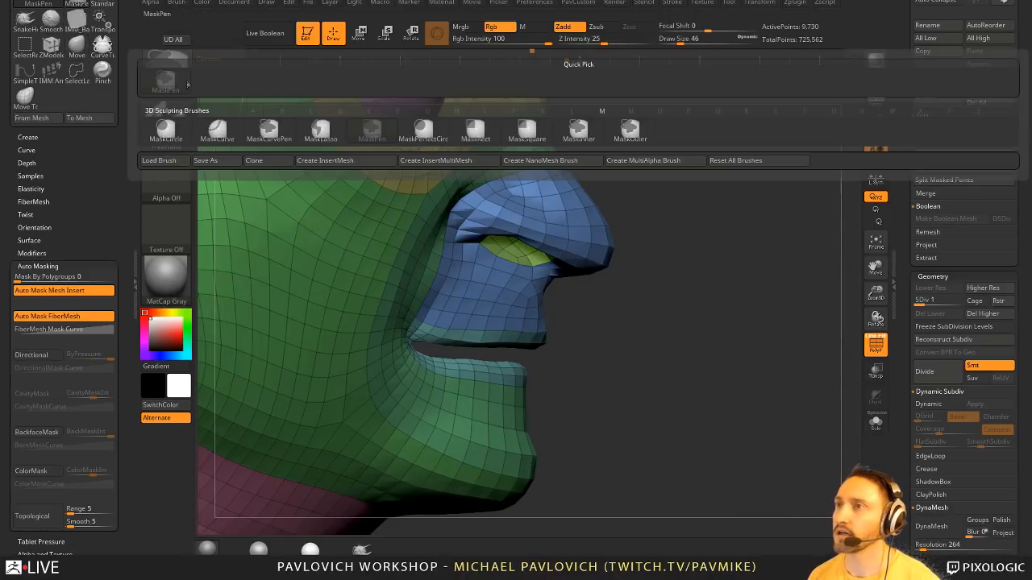
ctrl+click(316, 134)
mouse_move(647, 357)
mouse_down()
mouse_move(608, 380)
mouse_move(637, 324)
mouse_up()
mouse_move(565, 359)
ctrl+mouse_down()
mouse_move(552, 316)
mouse_move(434, 311)
mouse_move(504, 455)
ctrl+mouse_up()
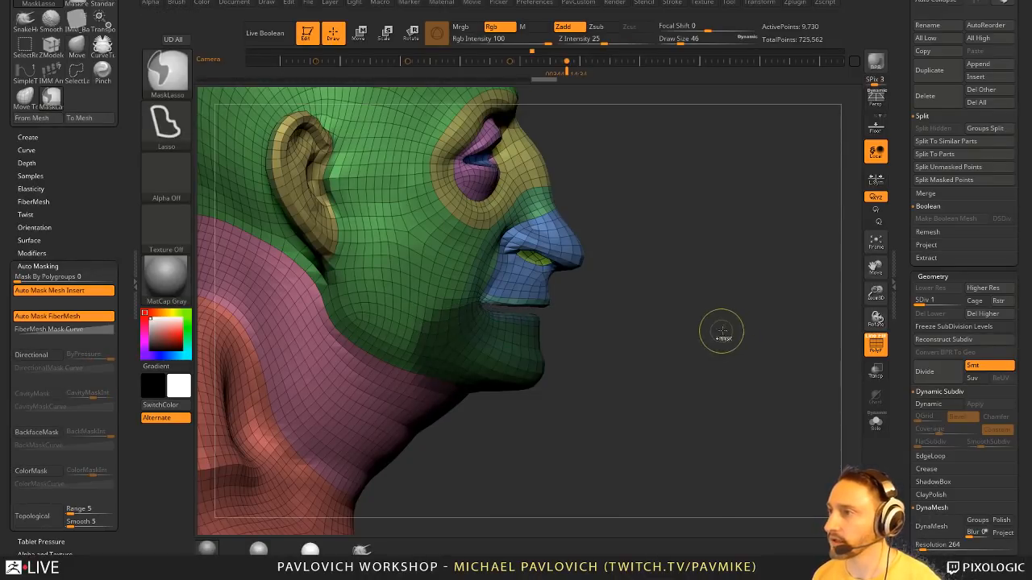
mouse_move(723, 305)
mouse_down()
mouse_move(737, 308)
mouse_move(701, 310)
mouse_up()
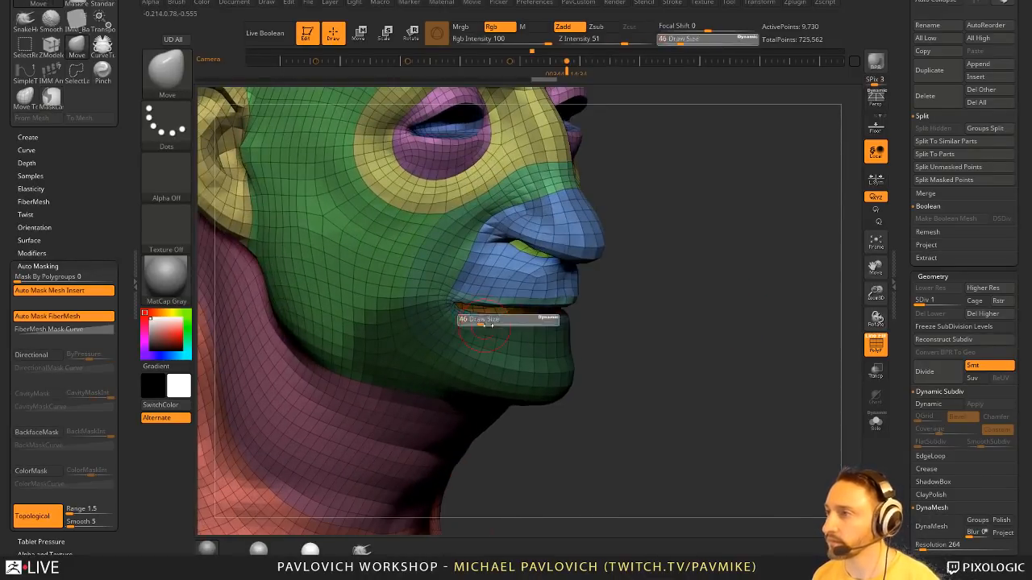
ctrl+click(463, 309)
- Nudge the upper lip near the mouth corner using the Move brush at draw size 104
key(bracketright)
drag(479, 295, 479, 303)
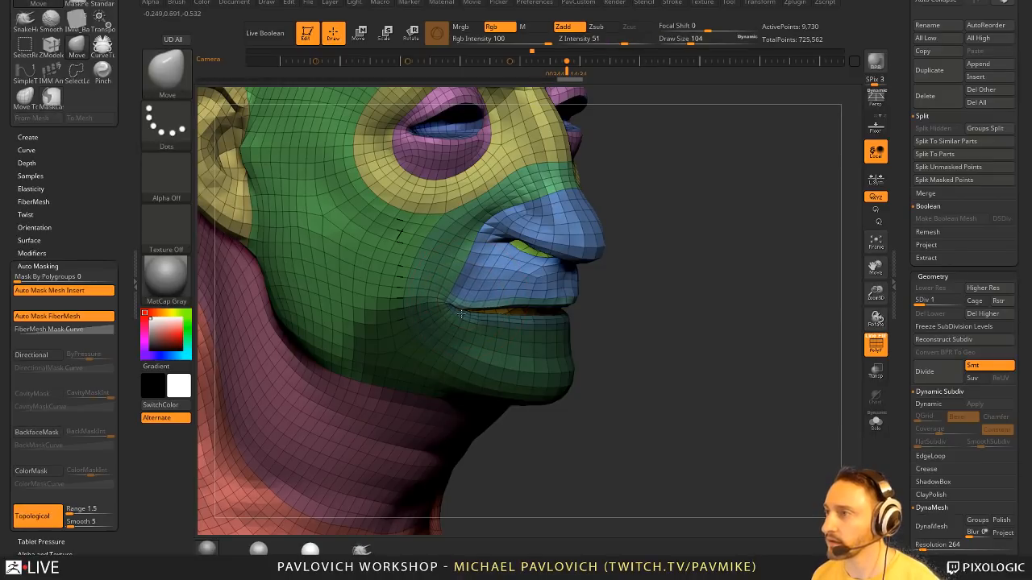
drag(614, 308, 492, 304)
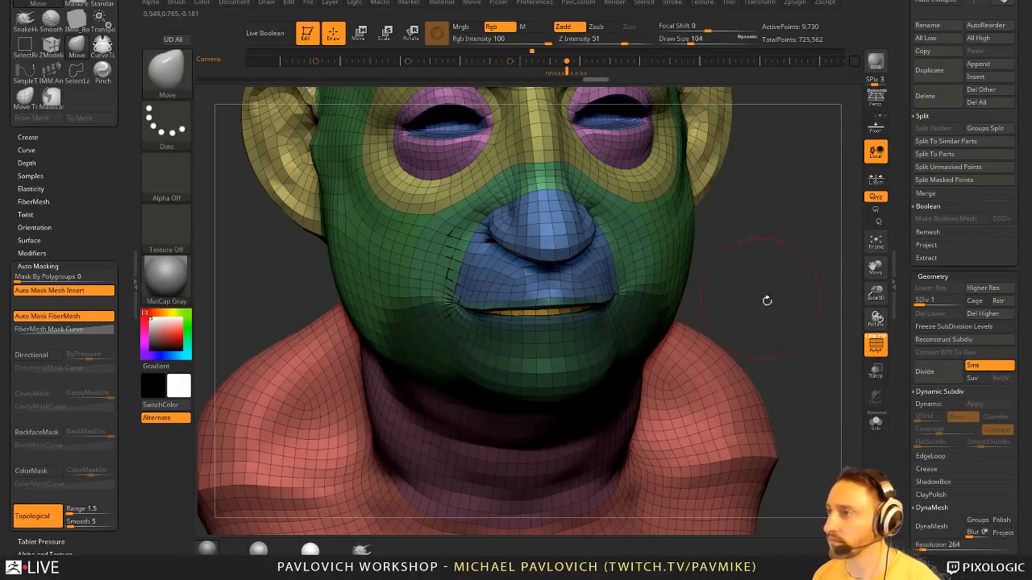
mouse_move(766, 301)
mouse_down()
mouse_move(707, 261)
mouse_move(564, 298)
mouse_move(758, 316)
mouse_move(648, 290)
mouse_move(568, 322)
mouse_up()
- Invert the mask and puff out the lower lip using the Inflat brush at draw size 101
key(b)
key(i)
key(n)
ctrl+click(755, 315)
key(s)
click(568, 326)
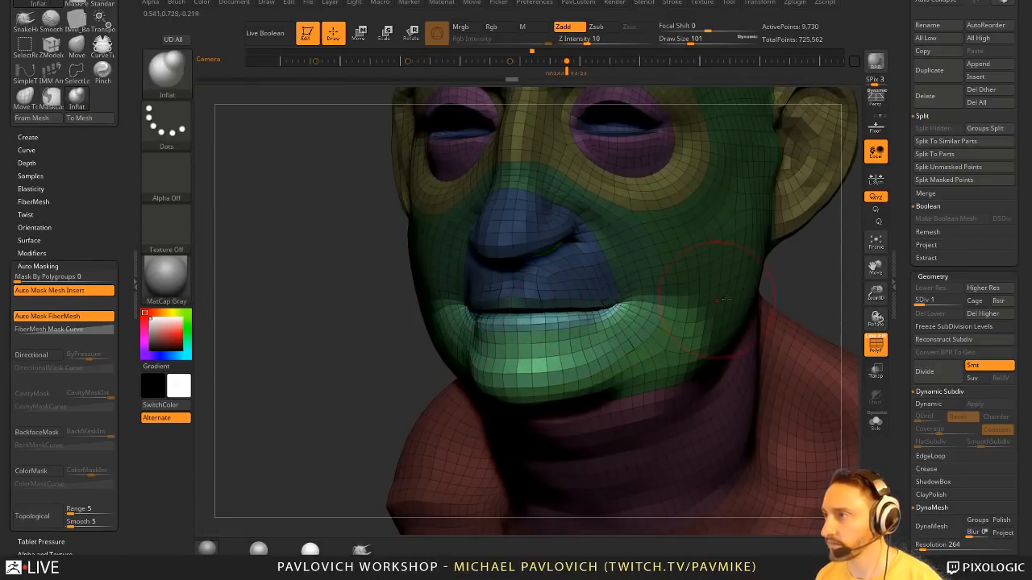
drag(790, 285, 797, 281)
drag(694, 294, 708, 312)
- Turn off the polyframe display and raise the head to subdivision level 2
click(874, 345)
mouse_move(596, 306)
mouse_down()
mouse_move(684, 296)
mouse_move(666, 314)
mouse_move(628, 320)
mouse_move(802, 316)
mouse_move(748, 313)
mouse_move(668, 272)
mouse_up()
click(926, 300)
- Build up the area between the nose and mouth corner using the Clay brush at draw size 124
key(s)
click(665, 313)
key(b)
key(c)
key(l)
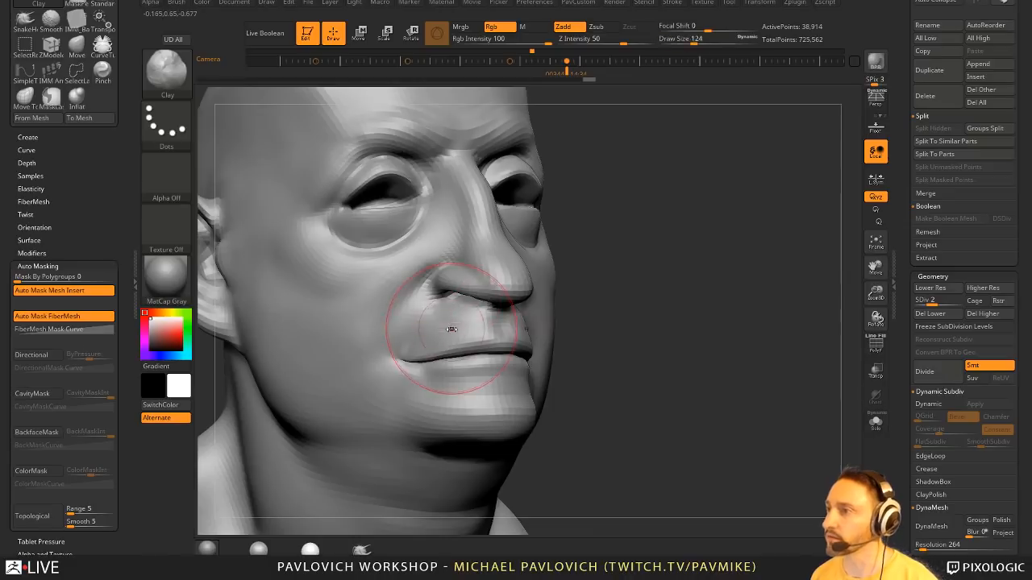
drag(598, 313, 657, 313)
drag(469, 300, 424, 318)
mouse_move(657, 311)
mouse_down()
mouse_move(610, 308)
mouse_move(655, 315)
mouse_up()
drag(451, 303, 427, 331)
- Reshape the nose and upper lip area from below using the Move brush at draw size 83
drag(581, 323, 582, 246)
key(s)
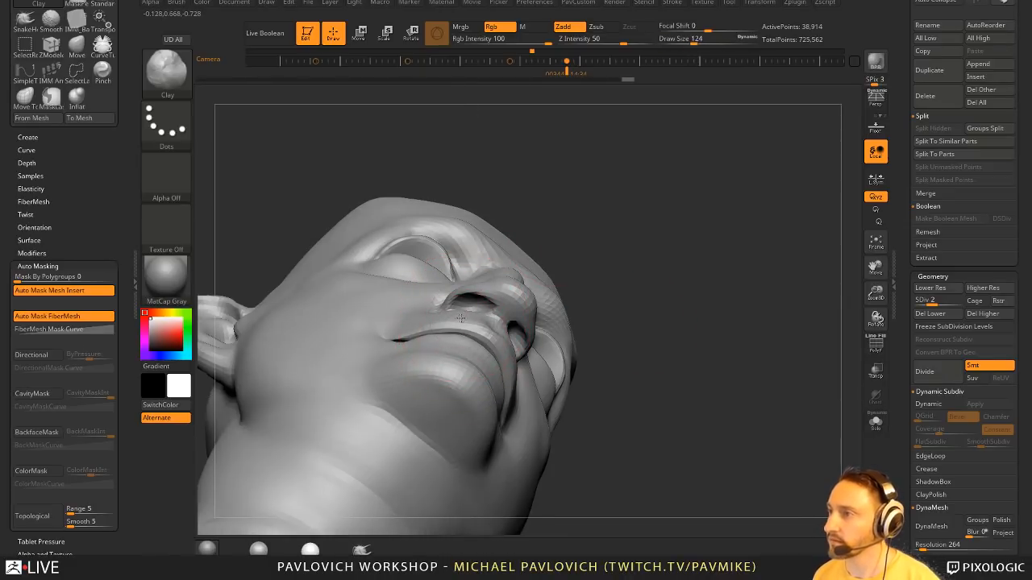
key(b)
key(m)
key(t)
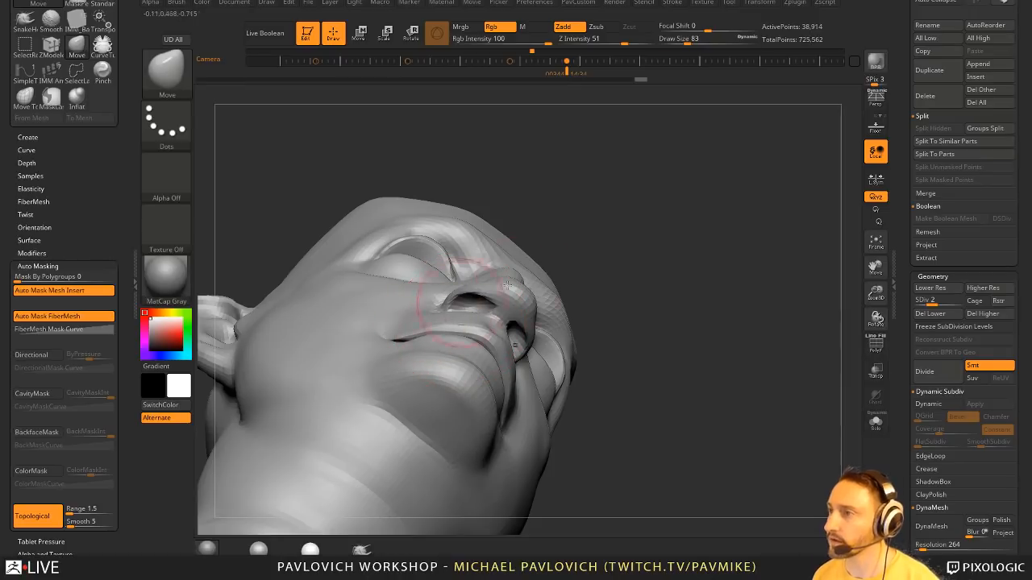
mouse_move(506, 286)
mouse_down()
mouse_move(642, 341)
mouse_move(522, 318)
mouse_up()
- Switch to the Inflat brush at draw size 83 for sculpting the lips
key(b)
key(i)
key(n)
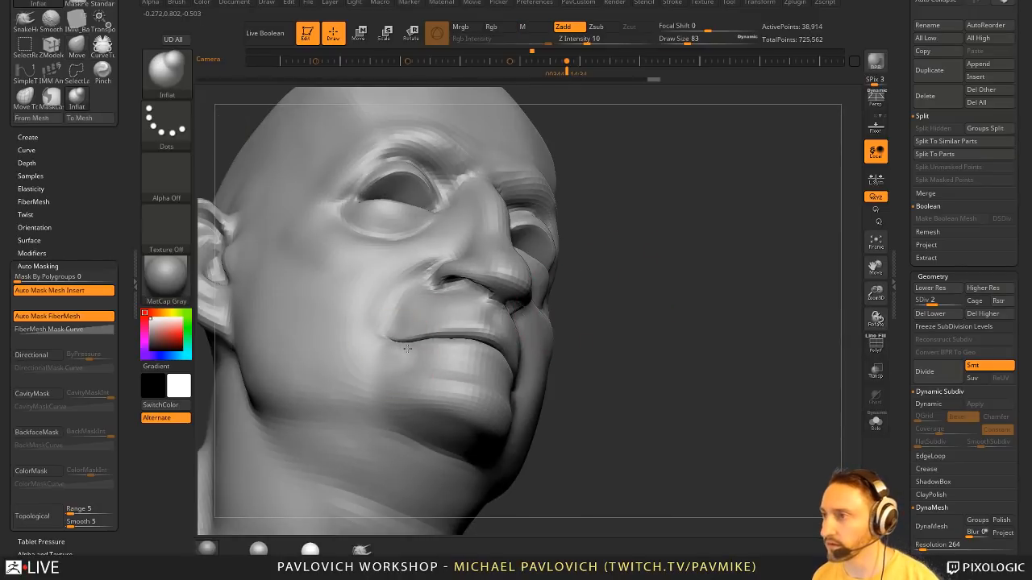
- Build up the area below the mouth corners with the Clay brush at draw size 62 and smooth it into the cheeks
drag(407, 348, 610, 305)
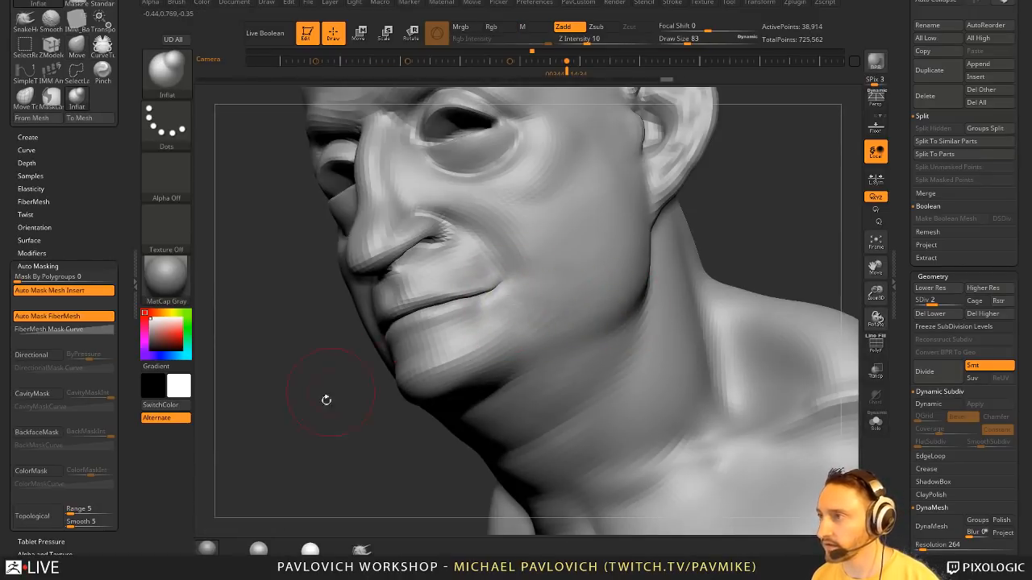
drag(326, 400, 521, 285)
key(b)
key(c)
key(l)
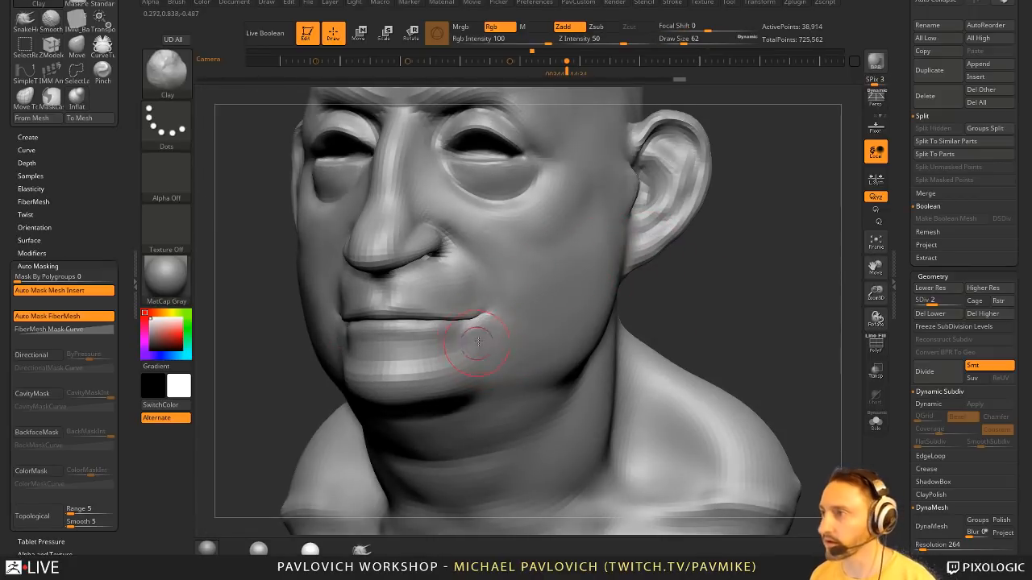
mouse_move(470, 339)
mouse_down()
mouse_move(760, 286)
mouse_move(396, 367)
mouse_move(521, 341)
mouse_up()
key(shift)
drag(424, 373, 539, 318)
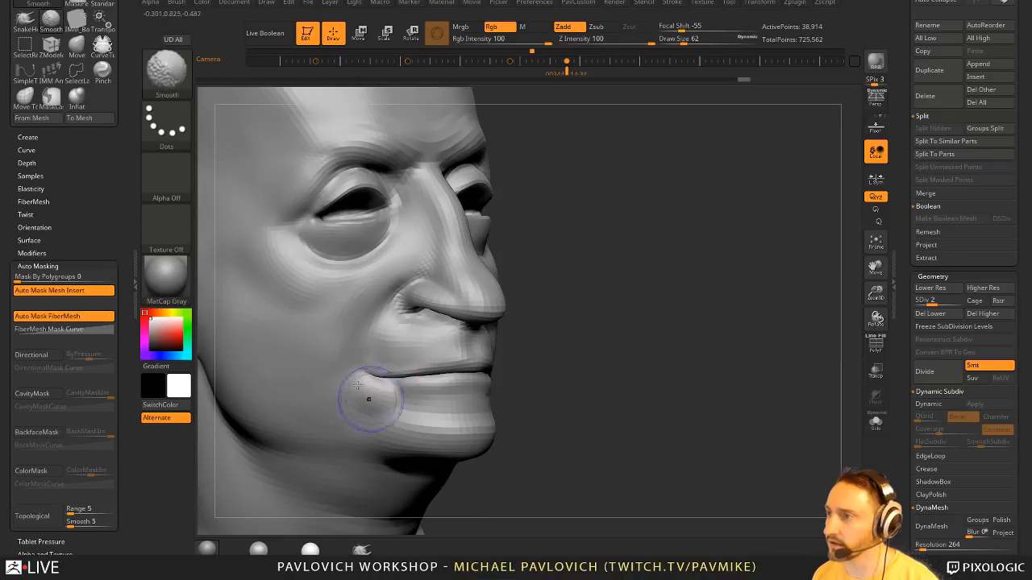
mouse_move(677, 327)
mouse_down()
mouse_move(608, 320)
mouse_move(562, 297)
mouse_up()
- Raise the head to subdivision level 3 and smooth the surface between the nose and the upper lip
key(d)
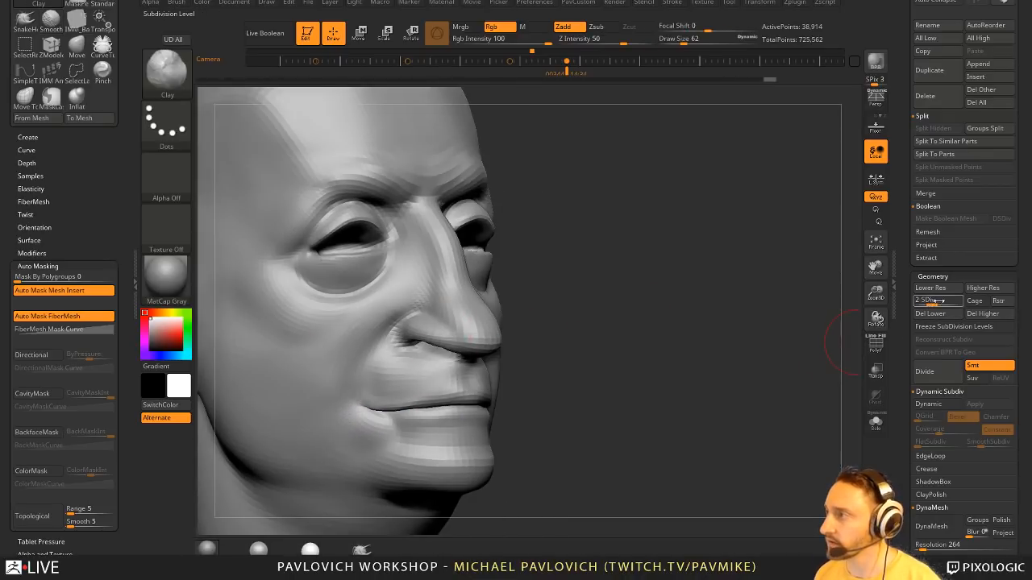
drag(651, 299, 495, 299)
drag(558, 388, 437, 295)
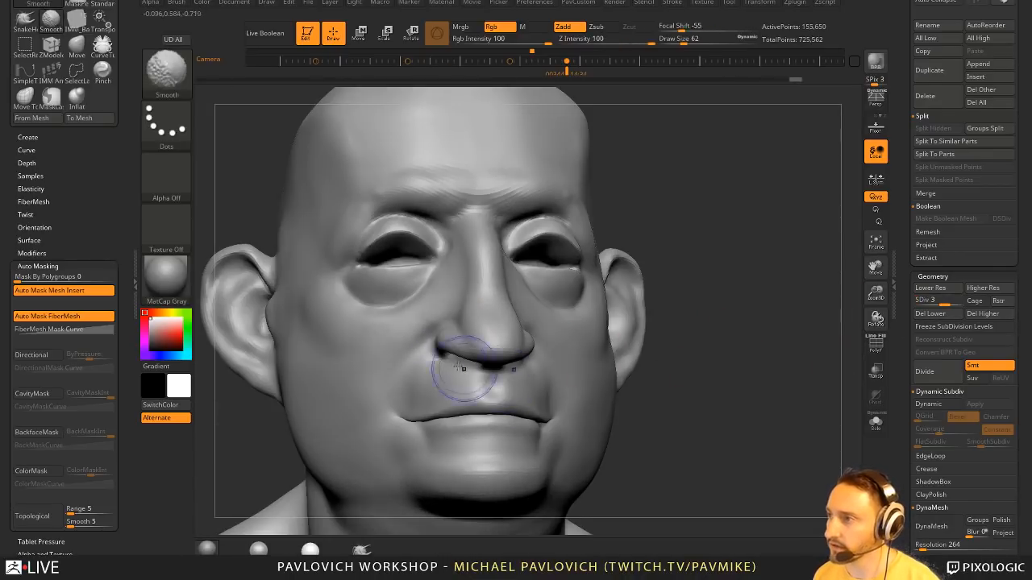
drag(714, 338, 415, 295)
key(shift)
mouse_move(362, 353)
mouse_down()
mouse_move(556, 318)
mouse_move(672, 279)
mouse_up()
key(shift)
- Sculpt the mouth corners with the Standard brush at draw size 25
mouse_move(607, 236)
mouse_down()
mouse_move(686, 322)
mouse_move(720, 299)
mouse_move(743, 320)
mouse_move(720, 299)
mouse_move(699, 313)
mouse_up()
mouse_move(539, 368)
mouse_down()
mouse_move(586, 360)
mouse_move(563, 367)
mouse_move(559, 345)
mouse_up()
key(ctrl)
key(b)
key(s)
key(t)
key(s)
click(409, 373)
key(s)
click(397, 341)
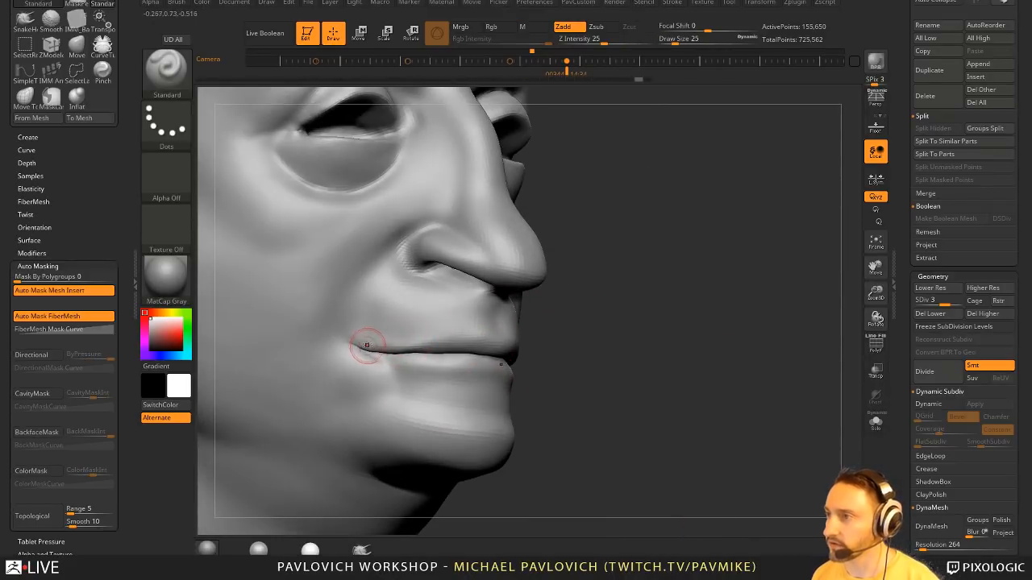
- Refine and smooth the mouth-corner crease, using the Standard brush at draw size 18 and Z intensity 38
alt+drag(635, 319, 652, 333)
key(s)
click(406, 353)
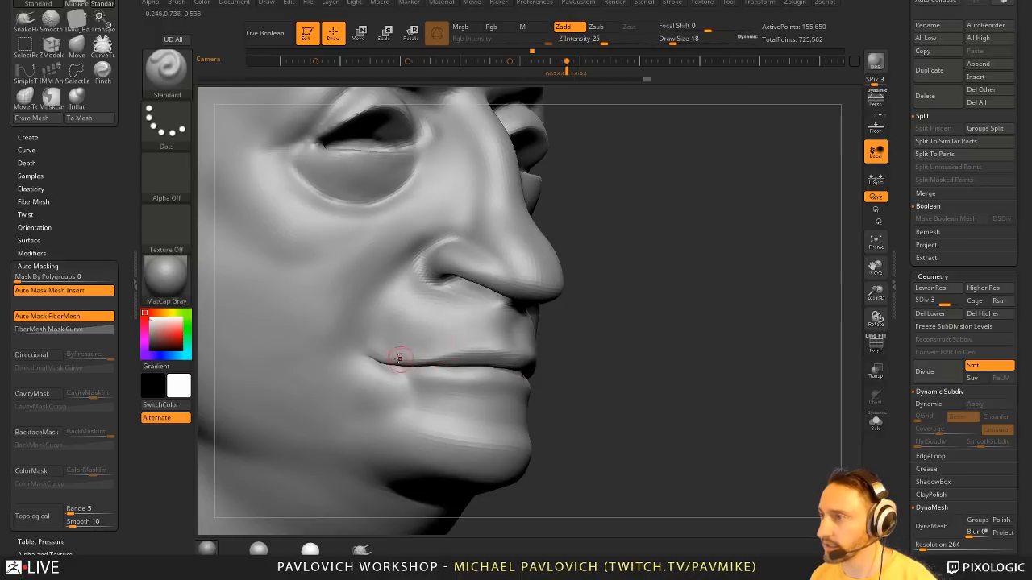
shift+drag(398, 358, 397, 356)
key(space)
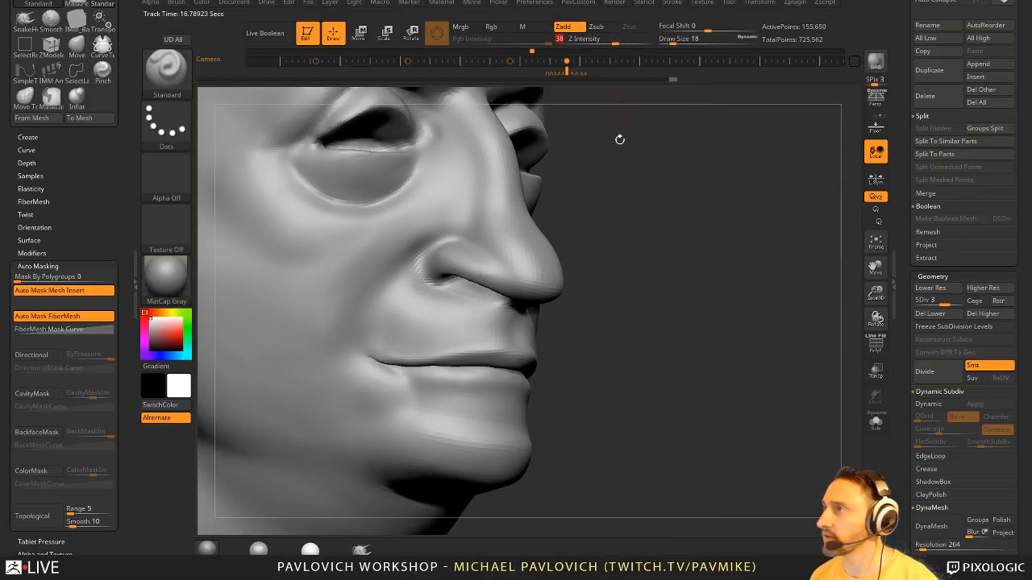
- Switch to the Inflat brush at draw size 18 and work on the lips from a low angle
alt+drag(620, 139, 590, 141)
mouse_move(612, 258)
mouse_down()
mouse_move(625, 286)
mouse_move(617, 302)
mouse_move(564, 347)
mouse_move(365, 405)
mouse_move(557, 272)
mouse_move(445, 351)
mouse_up()
mouse_move(544, 317)
mouse_down()
mouse_move(675, 301)
mouse_move(645, 255)
mouse_up()
key(b)
key(i)
key(n)
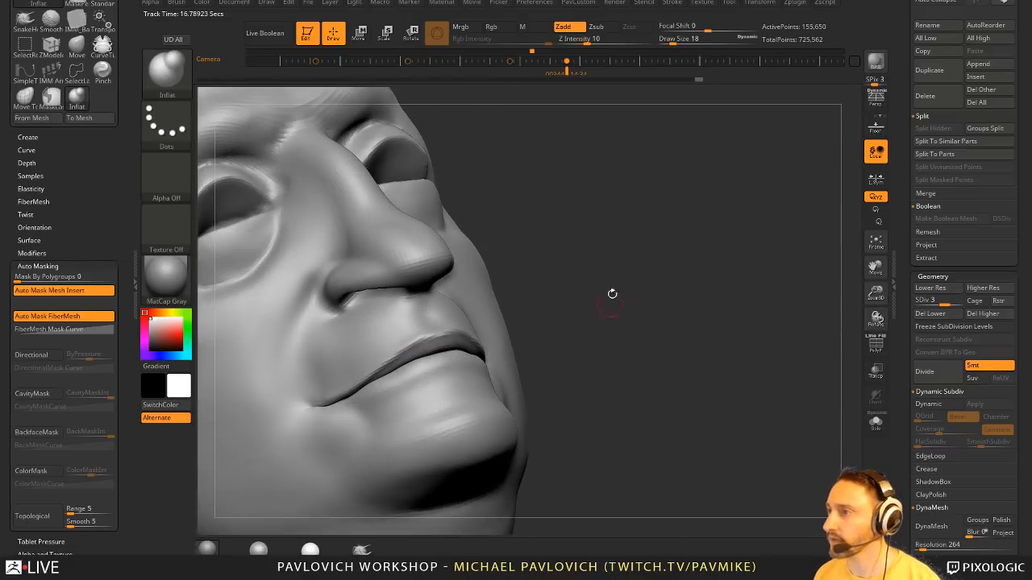
mouse_move(612, 294)
mouse_down()
mouse_move(626, 317)
mouse_move(670, 315)
mouse_move(705, 338)
mouse_up()
- Display the polygroup wireframe, check the lips polygroup in isolation and lower the head to subdivision level 1
key(shift+f)
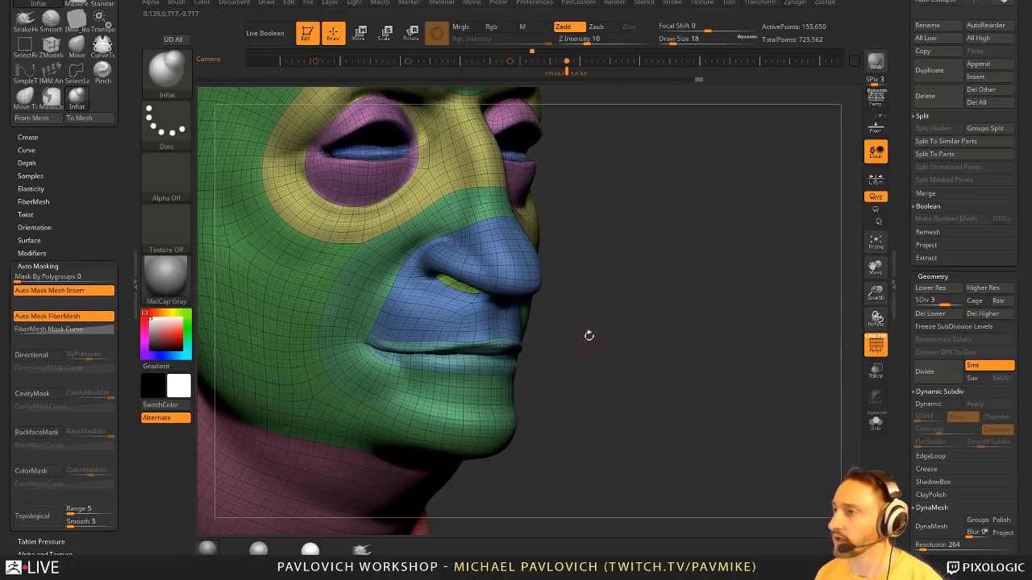
drag(589, 336, 687, 335)
ctrl+shift+click(608, 364)
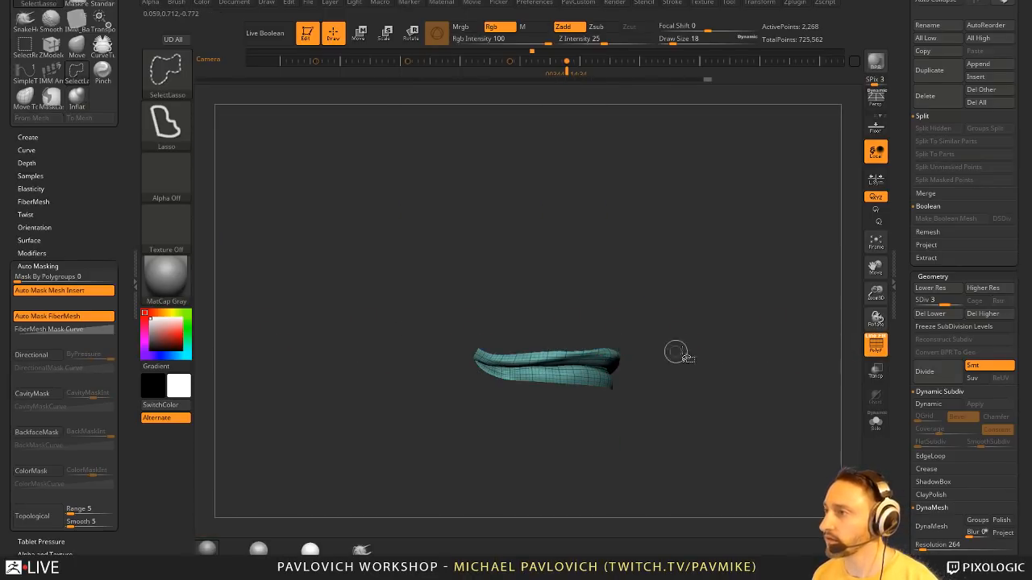
ctrl+shift+click(735, 362)
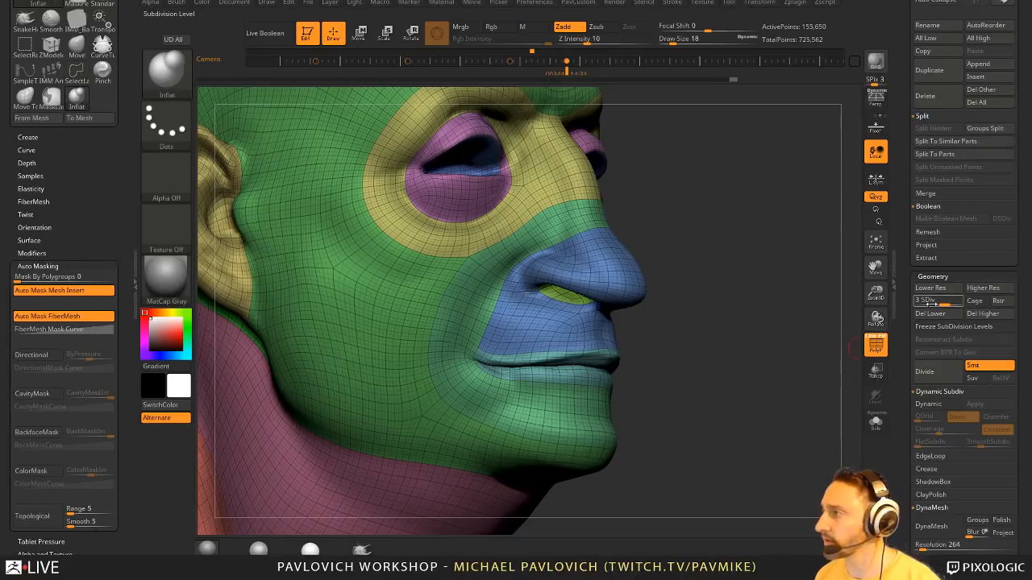
drag(932, 304, 909, 304)
drag(804, 352, 737, 343)
- Isolate the lips and inner mouth polygroups and examine their low-resolution topology
ctrl+shift+click(551, 343)
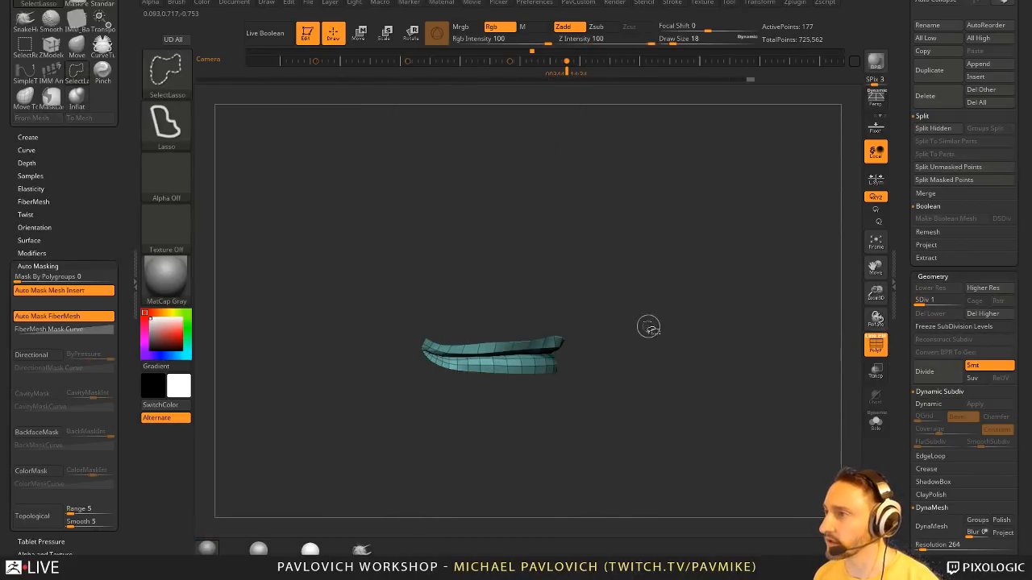
ctrl+shift+click(648, 328)
ctrl+shift+click(557, 343)
mouse_move(682, 370)
mouse_down()
mouse_move(679, 349)
mouse_move(701, 352)
mouse_move(642, 376)
mouse_move(590, 378)
mouse_up()
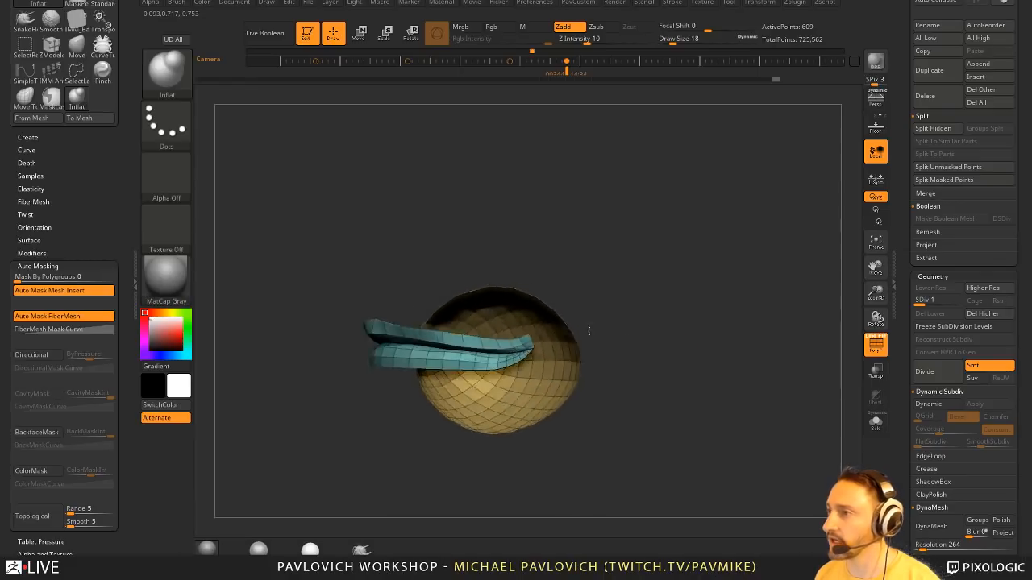
mouse_move(589, 331)
mouse_down()
mouse_move(675, 311)
mouse_move(687, 371)
mouse_move(714, 327)
mouse_move(723, 279)
mouse_move(489, 427)
mouse_move(733, 368)
mouse_move(802, 324)
mouse_up()
- Switch to the ZModeler brush and restore the visibility of the whole head
key(3)
click(712, 533)
key(b)
key(z)
key(m)
ctrl+shift+click(733, 368)
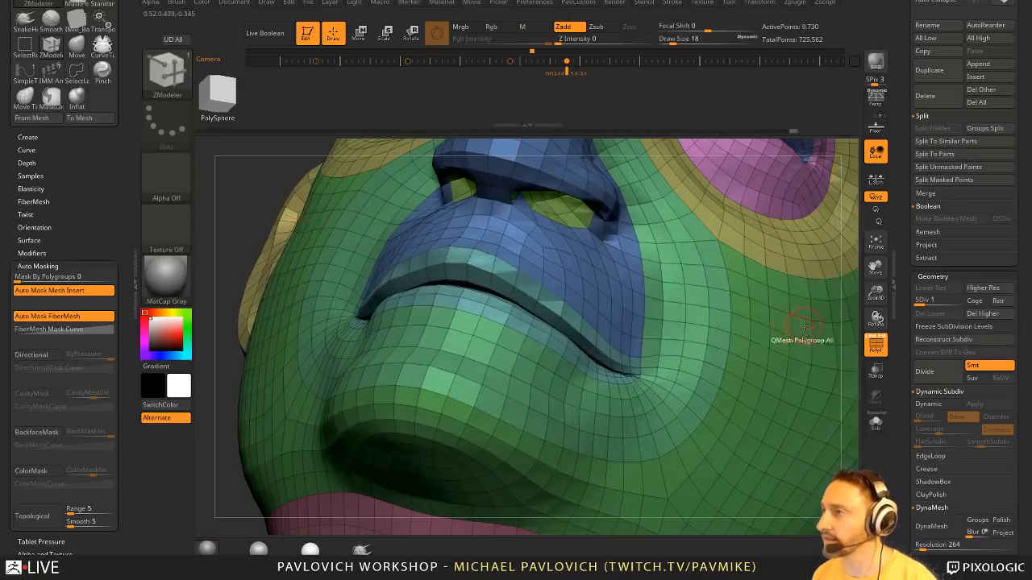
- Switch to the Standard brush at draw size 25 for work along the lip line
mouse_move(218, 226)
mouse_down()
mouse_move(754, 339)
mouse_move(735, 339)
mouse_move(748, 352)
mouse_up()
key(b)
key(s)
key(t)
key(s)
key(s)
mouse_move(748, 352)
mouse_down()
mouse_move(739, 352)
mouse_move(753, 360)
mouse_up()
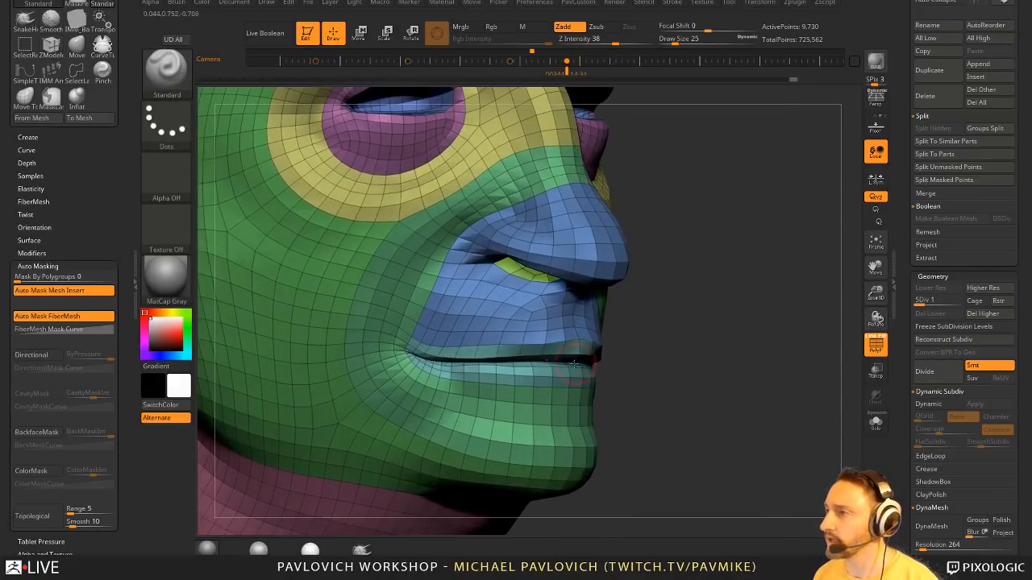
- Adjust the front of the upper lip in profile with the Move brush at draw size 18
key(b)
key(m)
key(v)
mouse_move(544, 344)
right_down()
mouse_move(550, 361)
mouse_move(562, 344)
right_up()
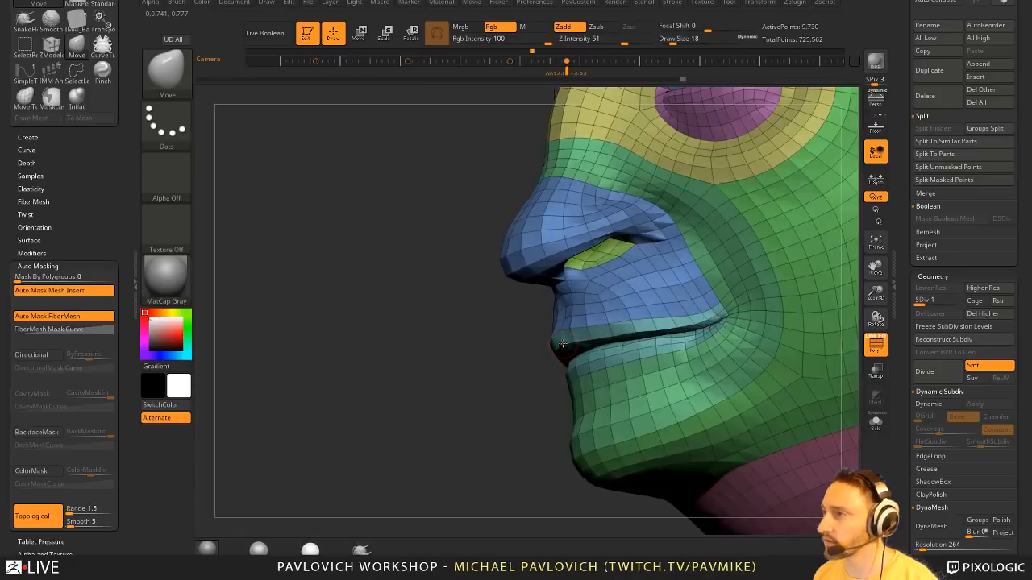
right_drag(515, 383, 714, 271)
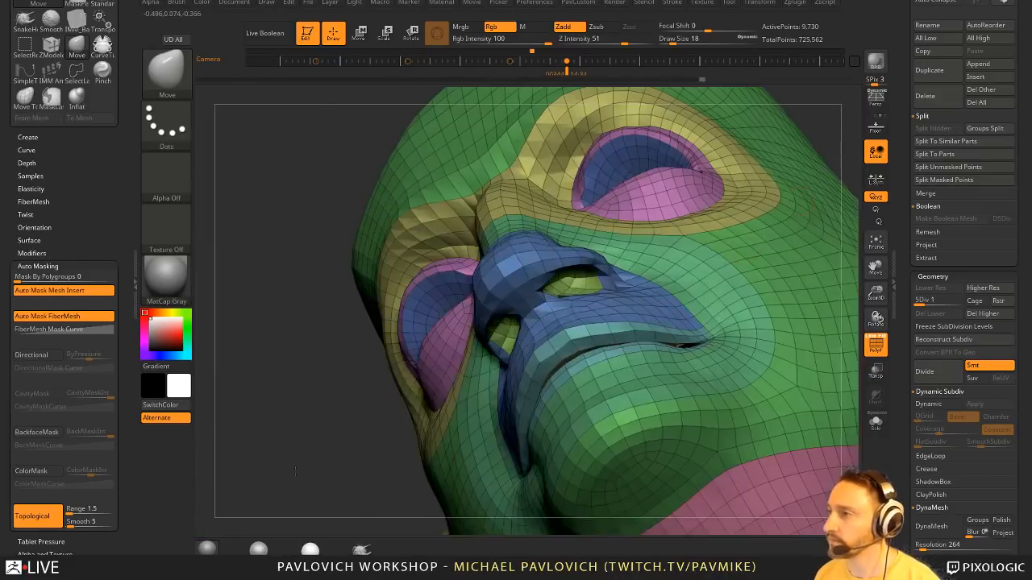
shift+right_drag(295, 472, 516, 371)
- Reshape the centre of the upper lip from the front and below with the Move brush at draw size 35
key(s)
drag(529, 360, 538, 360)
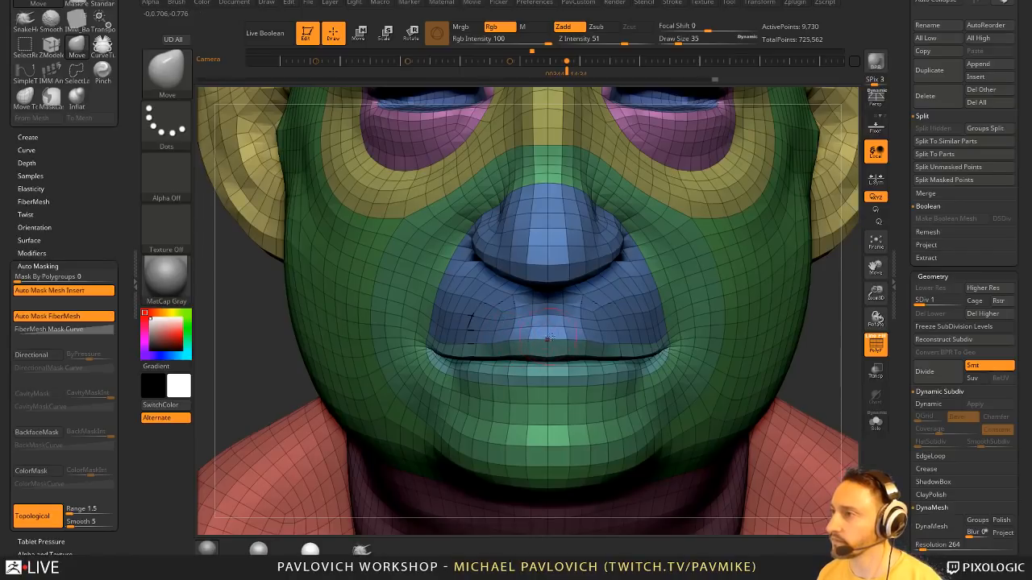
right_drag(551, 345, 553, 276)
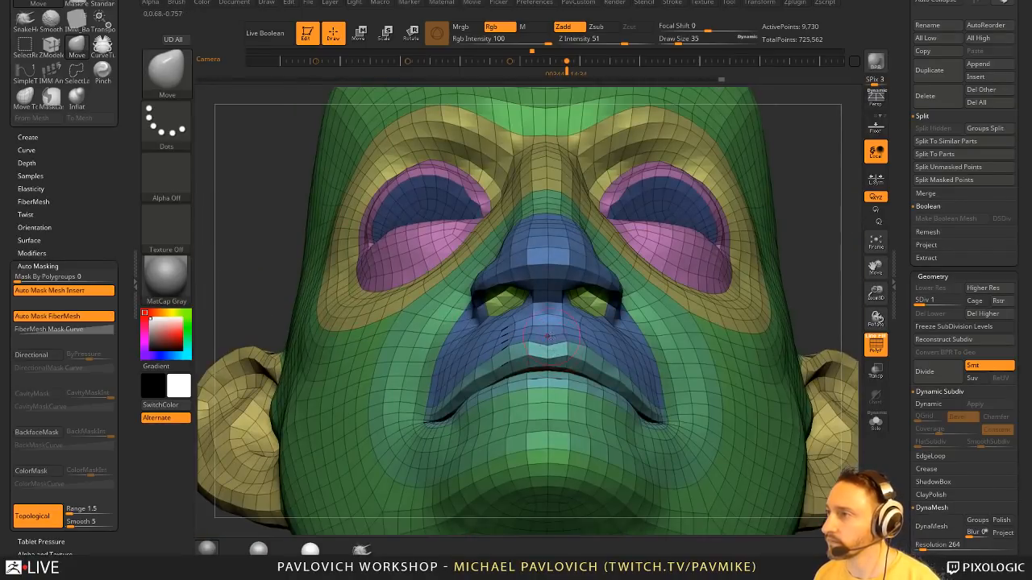
right_drag(758, 278, 843, 318)
- Raise the head to subdivision level 2 and hide the polygroup wireframe
click(930, 299)
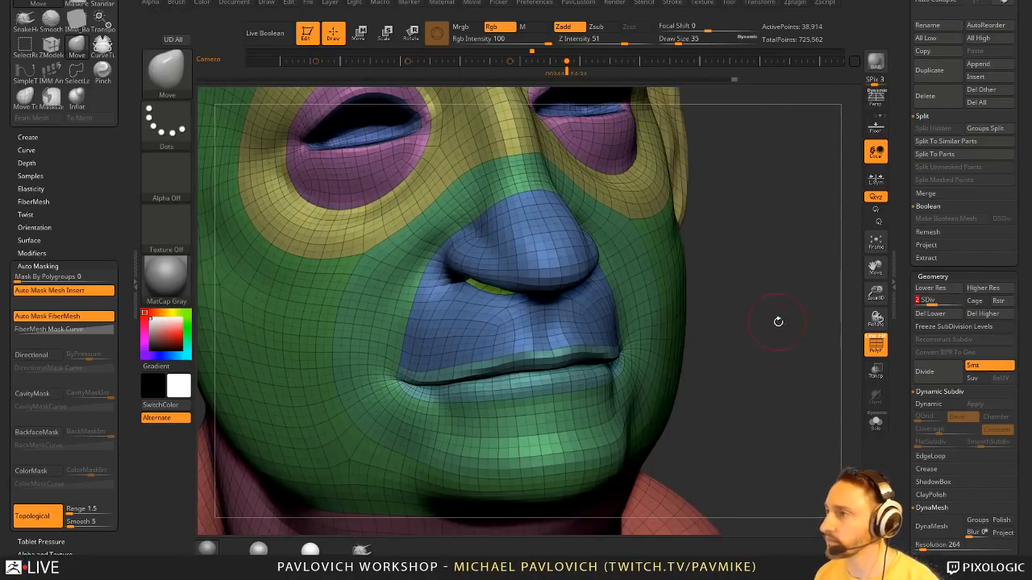
shift+right_drag(779, 323, 847, 323)
alt+right_drag(847, 323, 752, 362)
key(shift+f)
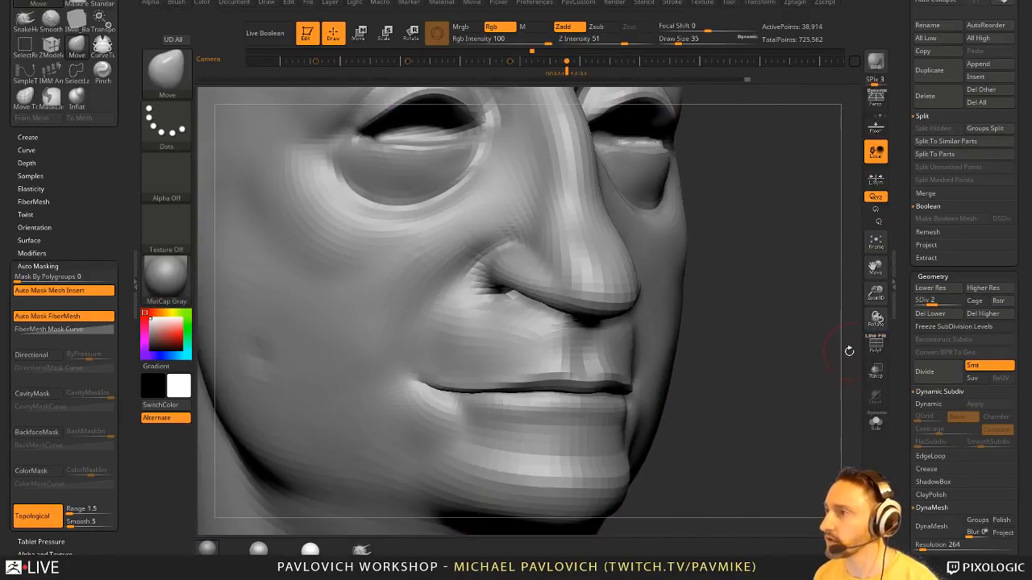
ctrl+right_drag(847, 350, 832, 333)
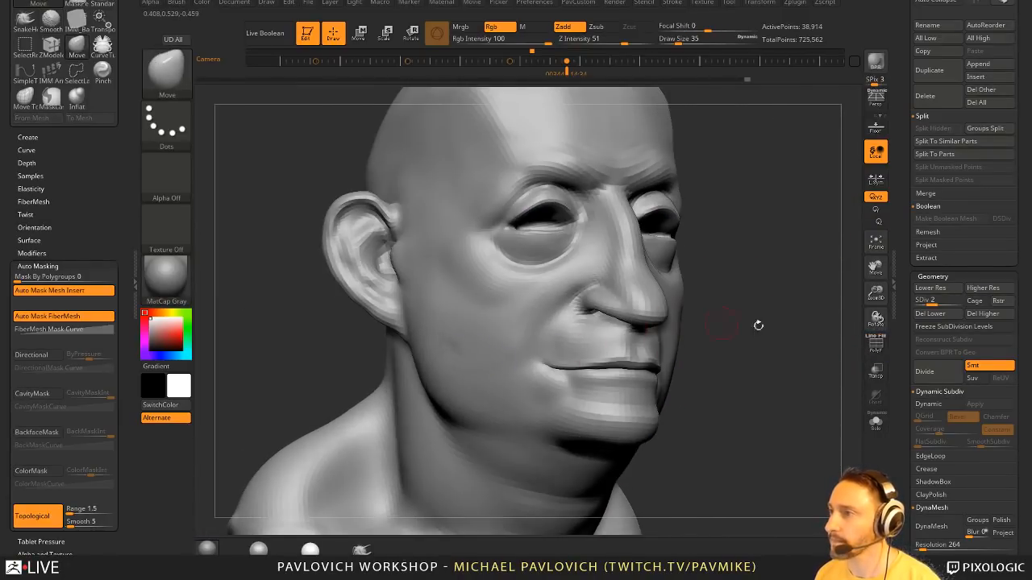
- Shape and smooth the temples and the sides of the head beside the eyes
mouse_move(760, 322)
right_down()
mouse_move(737, 322)
mouse_move(731, 352)
mouse_move(772, 347)
mouse_move(750, 345)
right_up()
right_drag(695, 284, 669, 272)
shift+drag(483, 309, 560, 329)
mouse_move(732, 293)
right_down()
mouse_move(734, 280)
mouse_move(764, 284)
right_up()
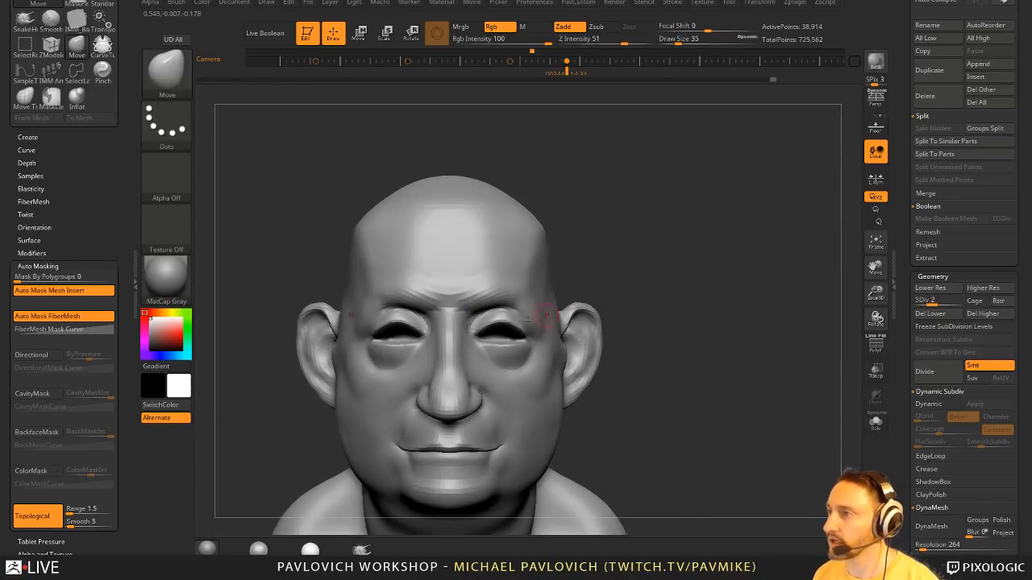
shift+drag(543, 314, 556, 325)
right_drag(750, 306, 699, 305)
shift+drag(597, 313, 554, 323)
right_drag(793, 274, 843, 269)
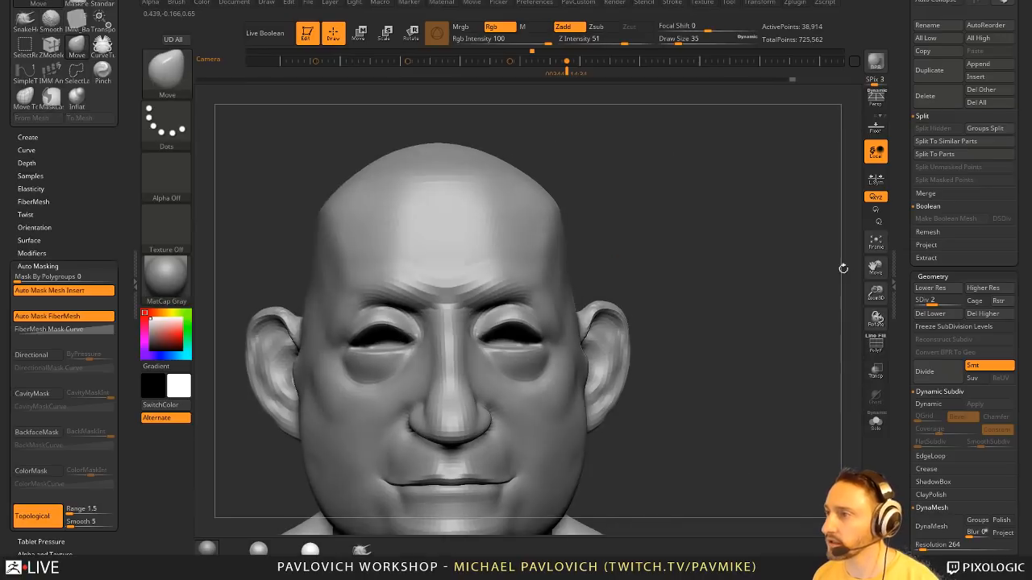
right_drag(746, 273, 804, 267)
- Reshape the nose profile with the Move brush at draw size 90, and fill out and smooth the nose with the Inflat brush
right_drag(676, 265, 657, 266)
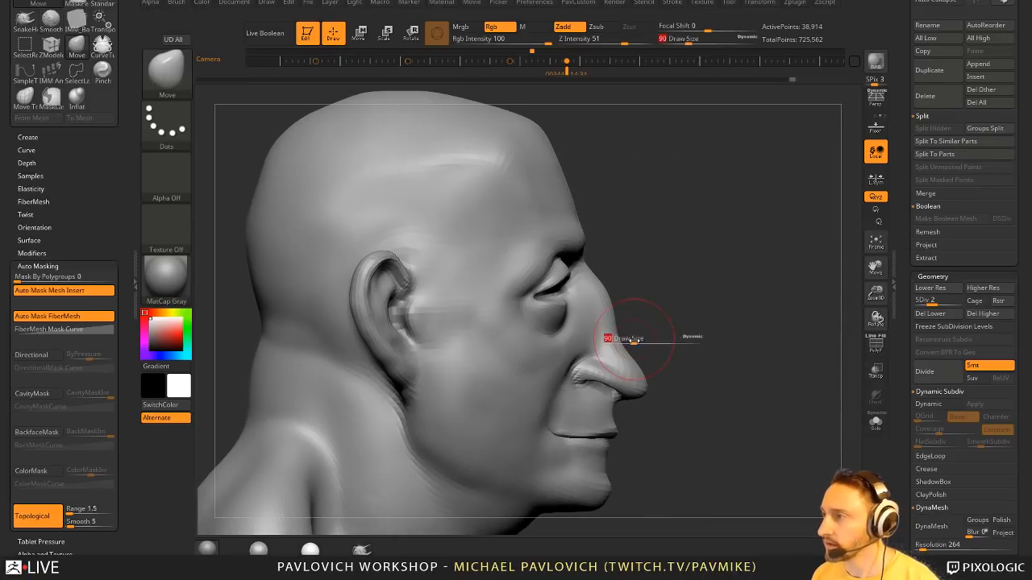
mouse_move(610, 355)
right_down()
mouse_move(627, 365)
mouse_move(700, 366)
right_up()
key(b)
key(i)
key(n)
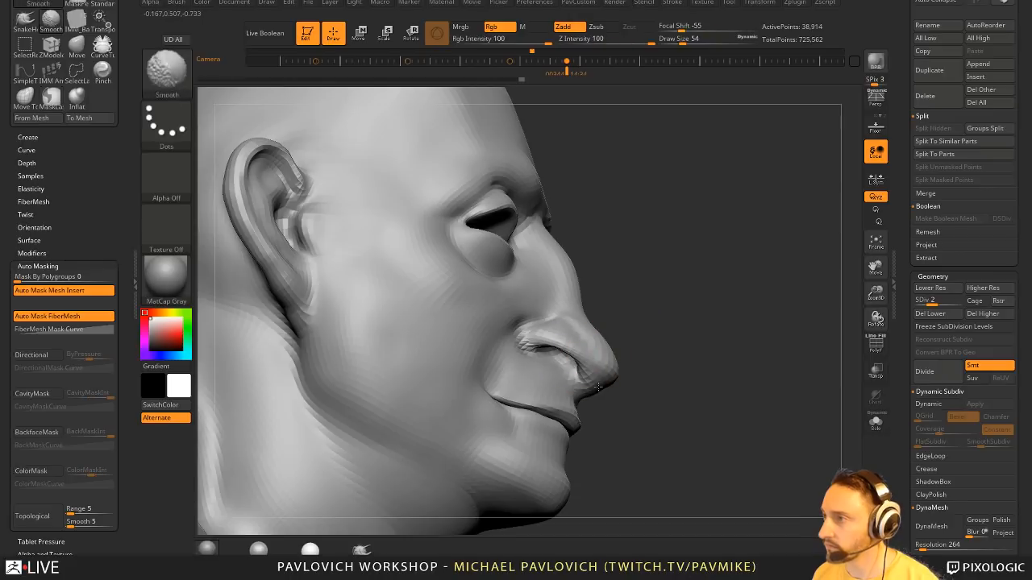
drag(677, 363, 663, 357)
- At subdivision level 3, refine the folds beside the nose and mouth with the DamStandard brush and smooth them
mouse_move(744, 325)
mouse_down()
mouse_move(736, 349)
mouse_move(846, 330)
mouse_up()
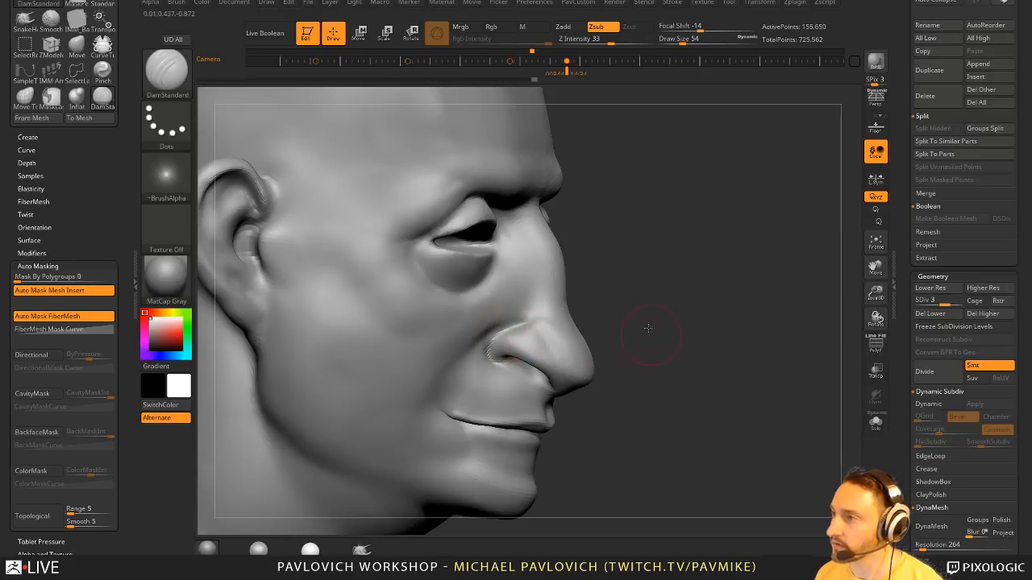
drag(648, 329, 495, 367)
key(shift)
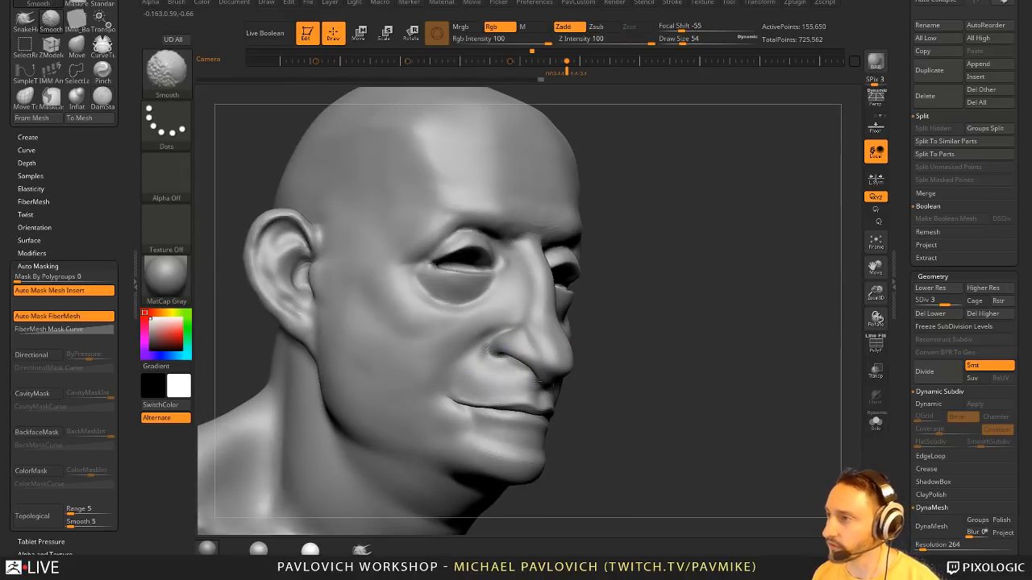
drag(794, 355, 603, 356)
drag(742, 371, 620, 364)
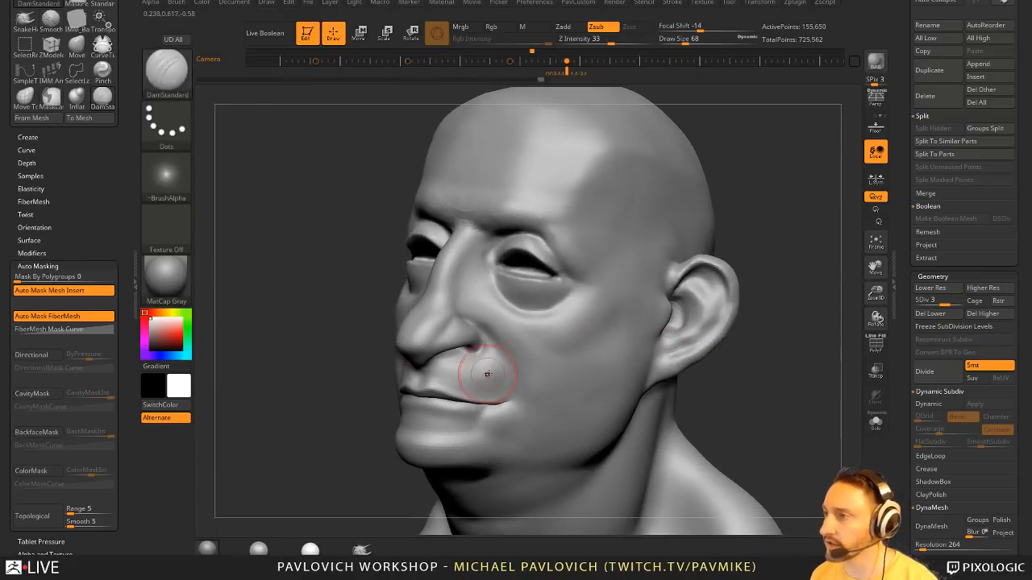
key(shift)
shift+drag(506, 391, 488, 370)
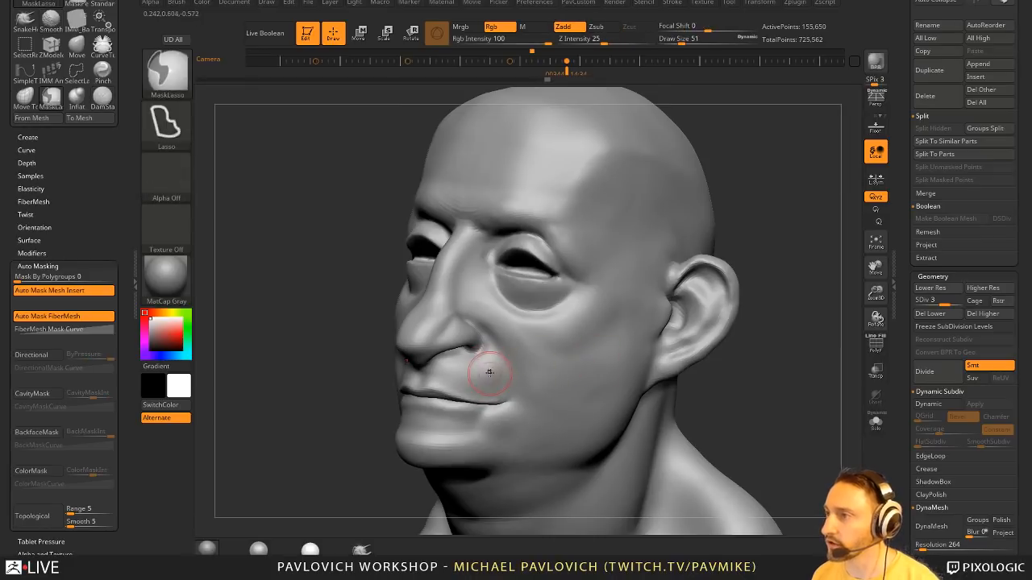
- Smooth the cheeks and the jaw area at draw size 46
mouse_move(298, 354)
mouse_down()
mouse_move(464, 399)
mouse_move(434, 309)
mouse_up()
key(shift)
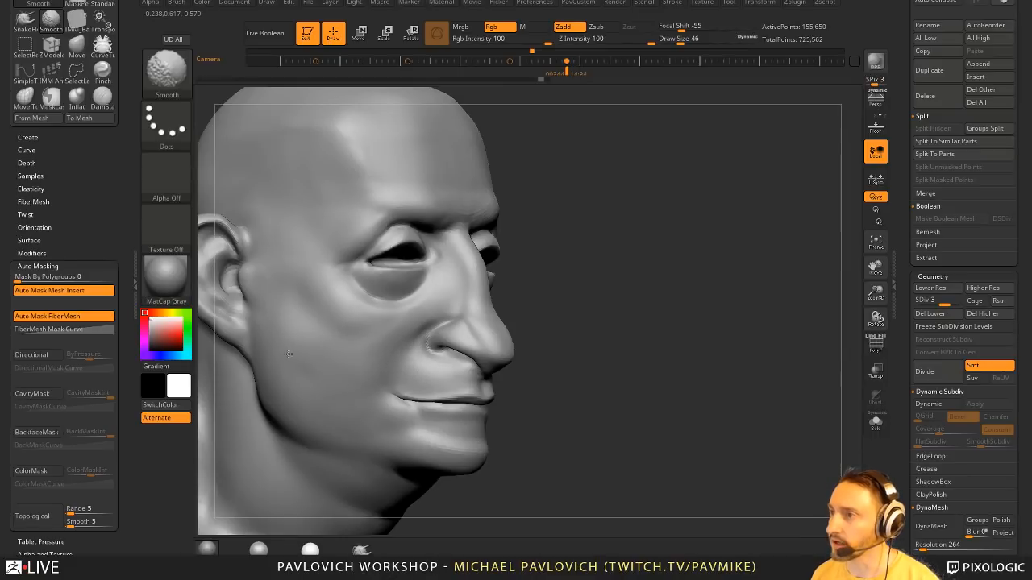
drag(527, 266, 603, 271)
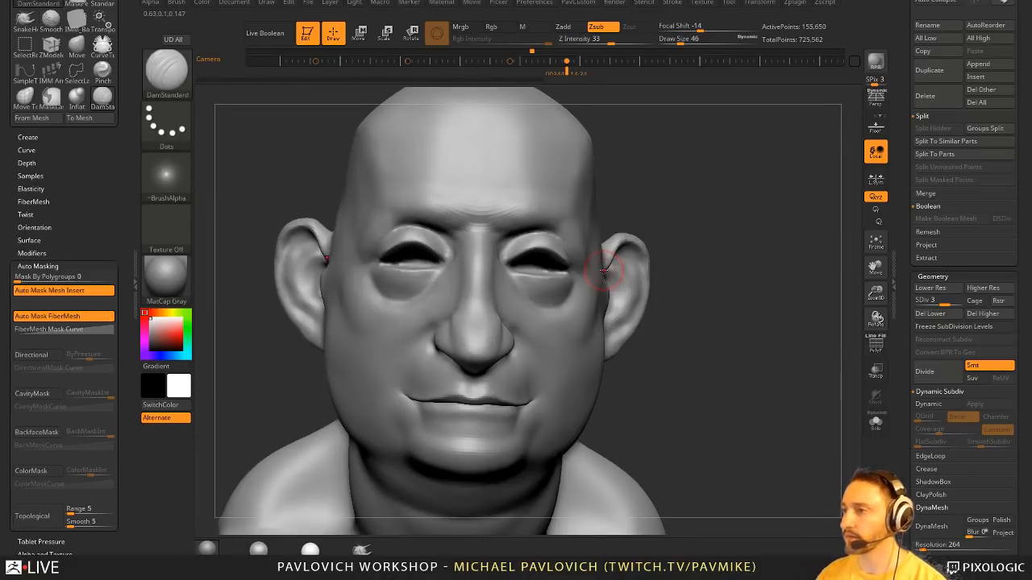
mouse_move(735, 333)
mouse_down()
mouse_move(744, 341)
mouse_move(670, 323)
mouse_move(643, 329)
mouse_up()
key(shift)
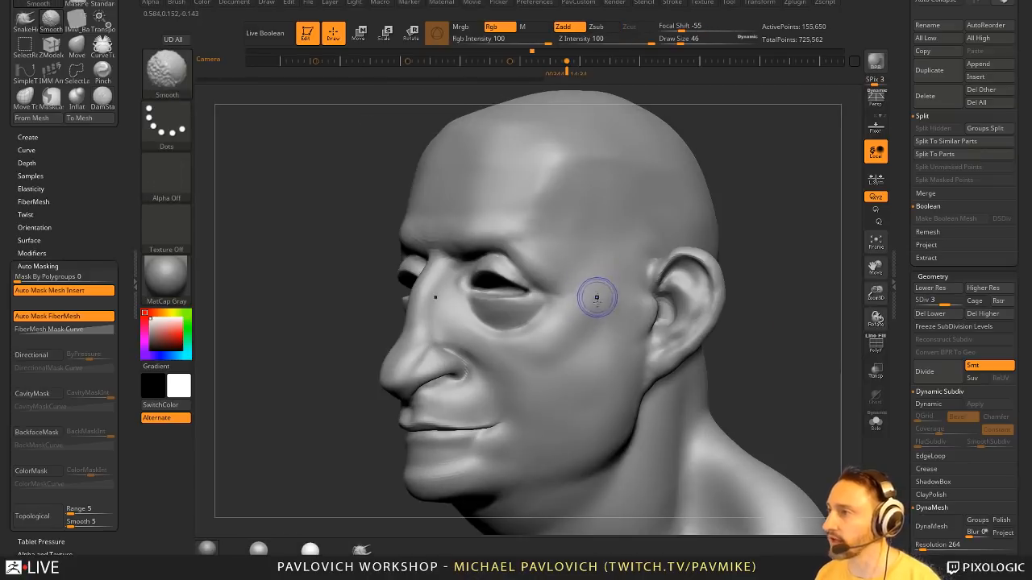
shift+drag(595, 386, 604, 375)
mouse_move(753, 348)
mouse_down()
mouse_move(801, 347)
mouse_move(745, 352)
mouse_up()
key(s)
mouse_move(648, 316)
mouse_down()
mouse_move(661, 316)
mouse_move(661, 291)
mouse_move(670, 343)
mouse_up()
mouse_move(679, 306)
shift+mouse_down()
mouse_move(666, 302)
mouse_move(650, 317)
mouse_move(662, 319)
shift+mouse_up()
key(ctrl+z)
key(ctrl+z)
- Smooth the inner surface of the ear at draw size 68
key(s)
mouse_move(662, 315)
shift+mouse_down()
mouse_move(654, 298)
mouse_move(667, 293)
shift+mouse_up()
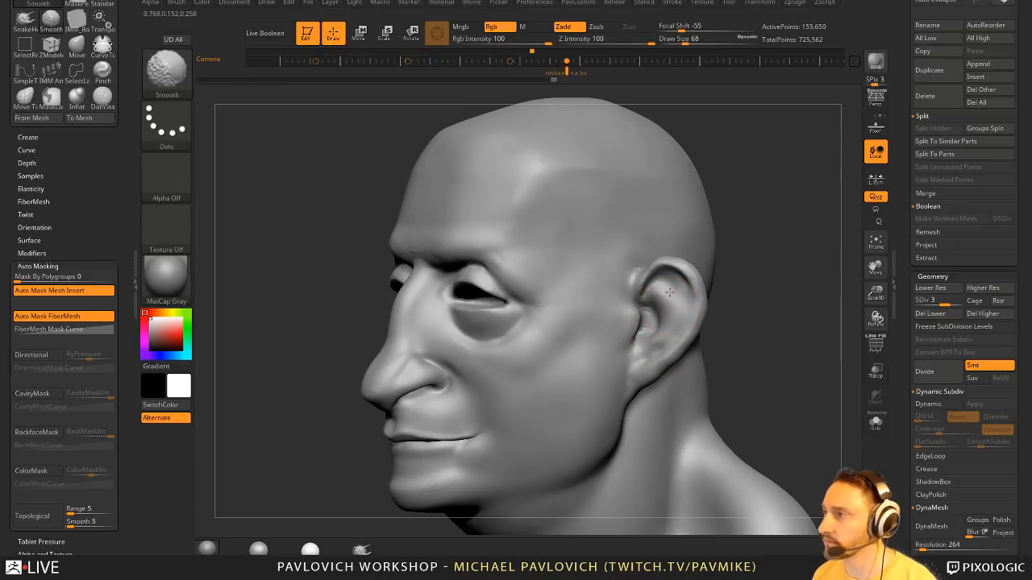
- Undo the last ear smoothing and rework the inner ear with the Standard brush at draw size 54, smoothing the surface
key(ctrl+z)
mouse_move(765, 306)
mouse_down()
mouse_move(753, 315)
mouse_move(698, 301)
mouse_move(719, 262)
mouse_up()
key(s)
drag(543, 324, 545, 324)
mouse_move(650, 292)
mouse_down()
mouse_move(615, 272)
mouse_move(636, 242)
mouse_up()
key(b)
key(s)
key(t)
shift+drag(502, 313, 526, 353)
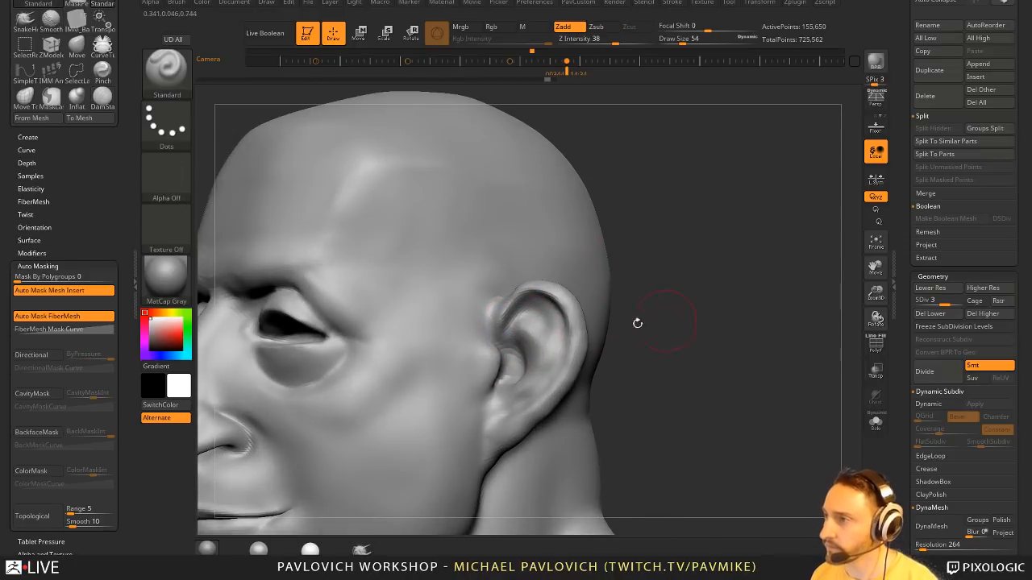
- Build up the inner ear beside the ear opening with the Clay brush at draw size 44
key(b)
key(c)
key(l)
drag(645, 333, 619, 335)
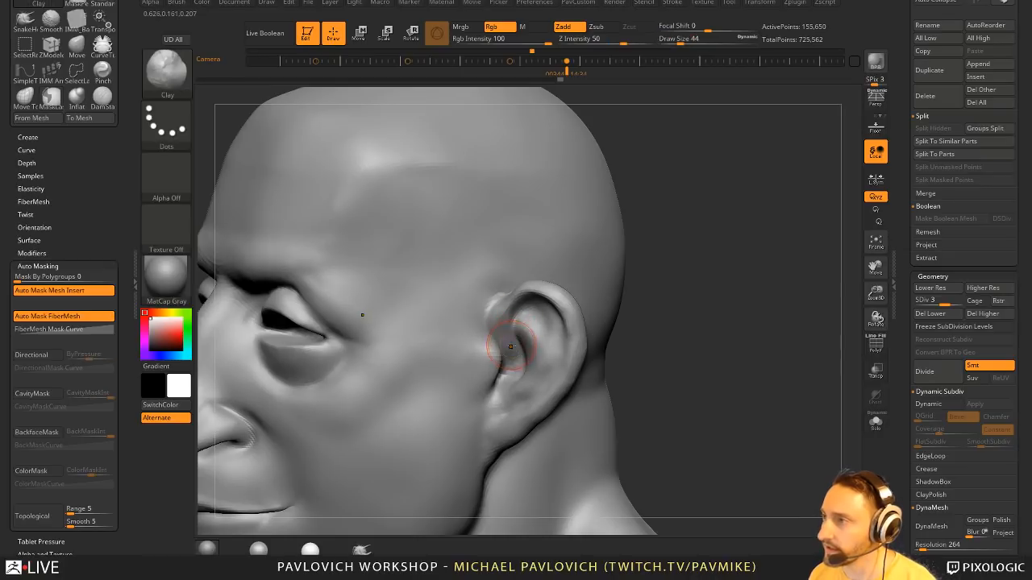
drag(653, 322, 645, 247)
- Shape the front root of the ear's upper rim with the Standard brush at draw size 35 and smooth it
key(b)
key(s)
key(t)
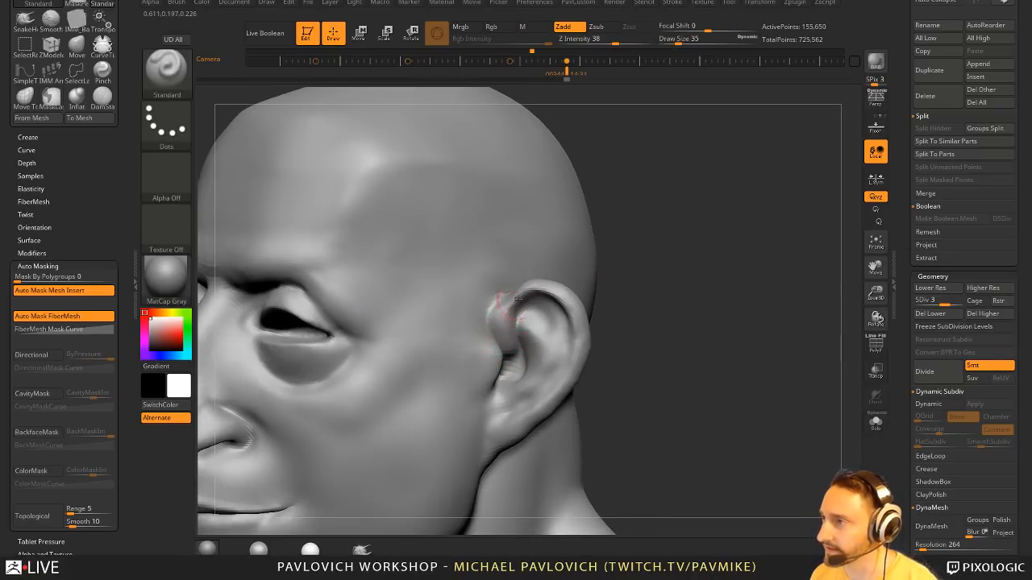
drag(629, 295, 641, 287)
shift+drag(499, 308, 522, 316)
drag(640, 276, 617, 278)
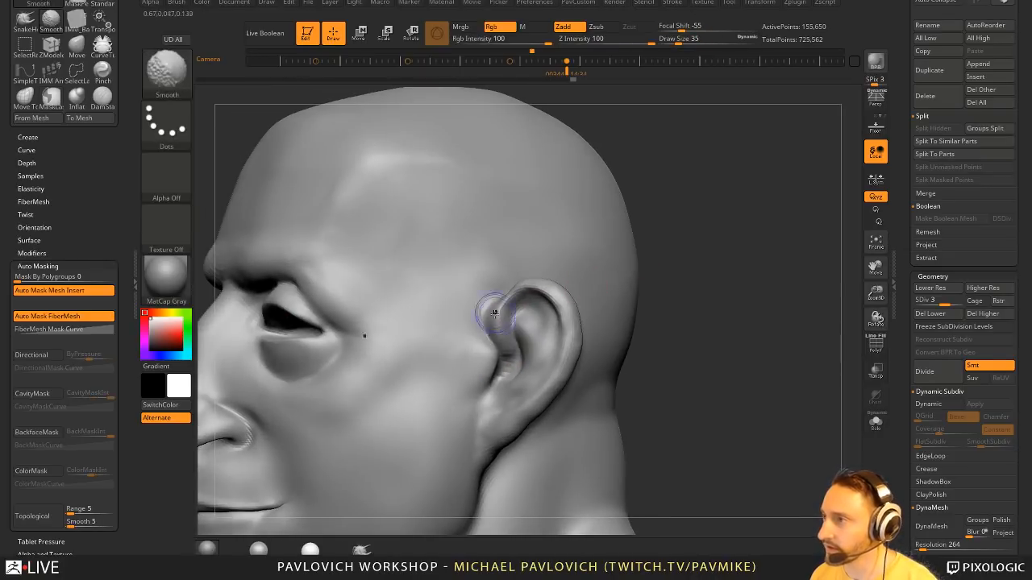
shift+drag(495, 309, 511, 300)
- Smooth the upper hollow and inner folds of the ear at draw size 35
drag(654, 318, 648, 315)
shift+drag(509, 310, 526, 319)
drag(643, 314, 663, 316)
shift+drag(515, 313, 529, 321)
drag(621, 318, 642, 321)
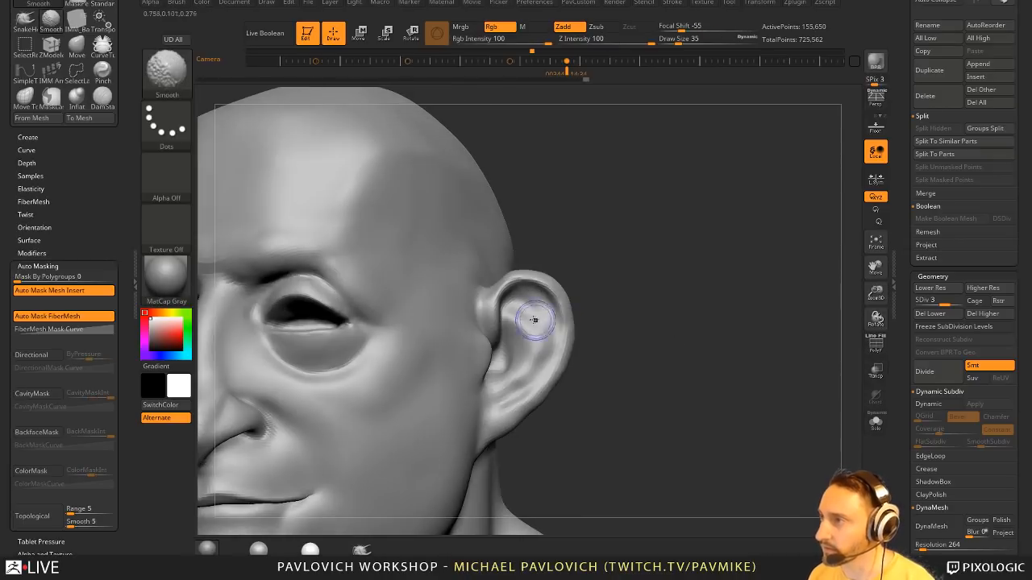
mouse_move(532, 346)
shift+mouse_down()
mouse_move(533, 320)
mouse_move(516, 322)
shift+mouse_up()
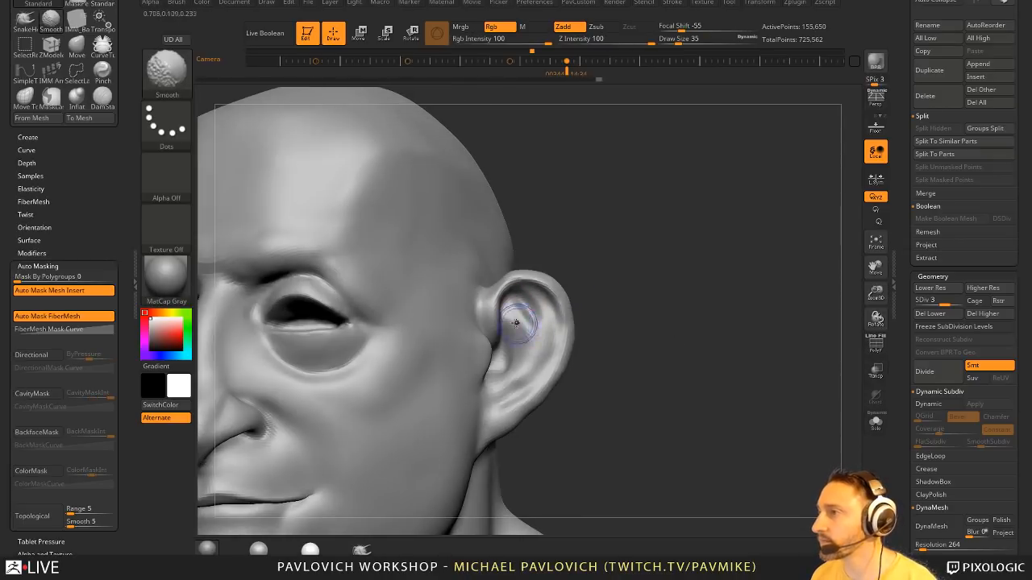
- Sharpen the creases of the ear's rim and inner folds with the DamStandard brush at draw size 35
drag(619, 242, 606, 225)
key(b)
key(d)
key(s)
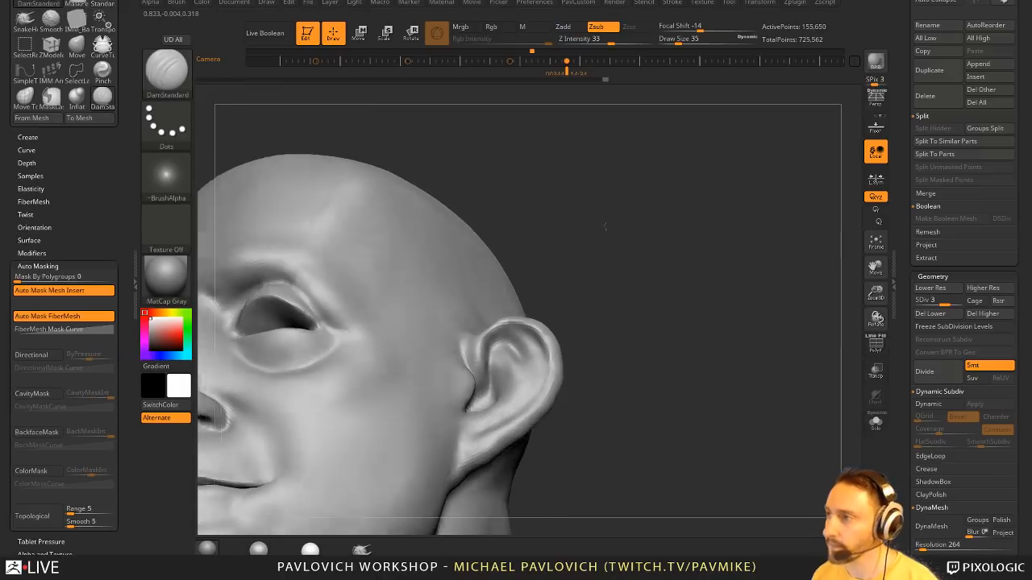
right_drag(523, 334, 543, 299)
mouse_move(482, 388)
right_down()
mouse_move(527, 341)
mouse_move(570, 342)
mouse_move(548, 348)
mouse_move(545, 327)
right_up()
mouse_move(476, 367)
right_down()
mouse_move(492, 374)
mouse_move(516, 355)
mouse_move(528, 359)
right_up()
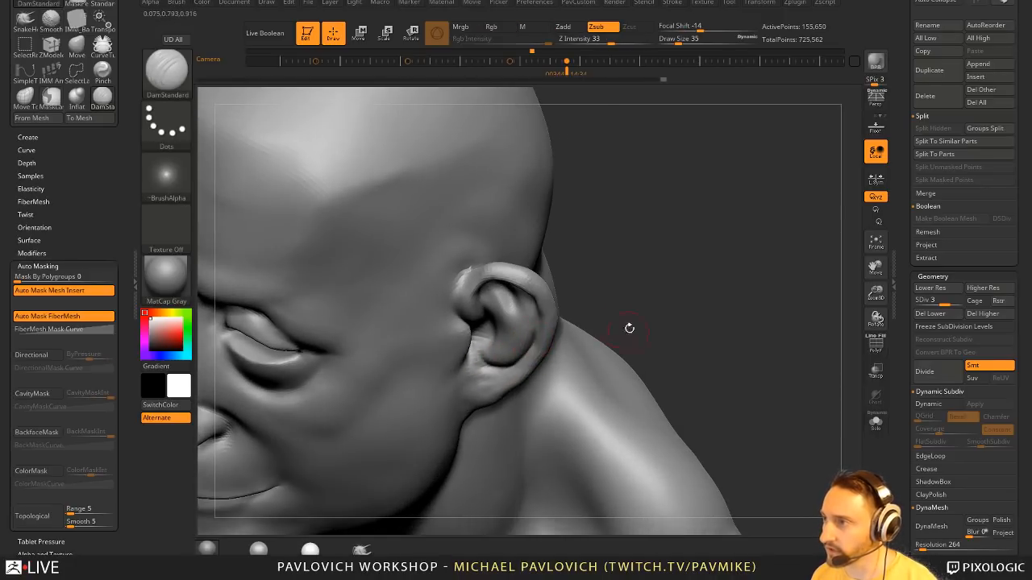
- Shape the tragus in front of the ear opening with the Standard brush at draw size 31 and smooth it
mouse_move(630, 328)
mouse_down()
mouse_move(598, 324)
mouse_move(592, 348)
mouse_up()
key(b)
key(s)
key(t)
key(s)
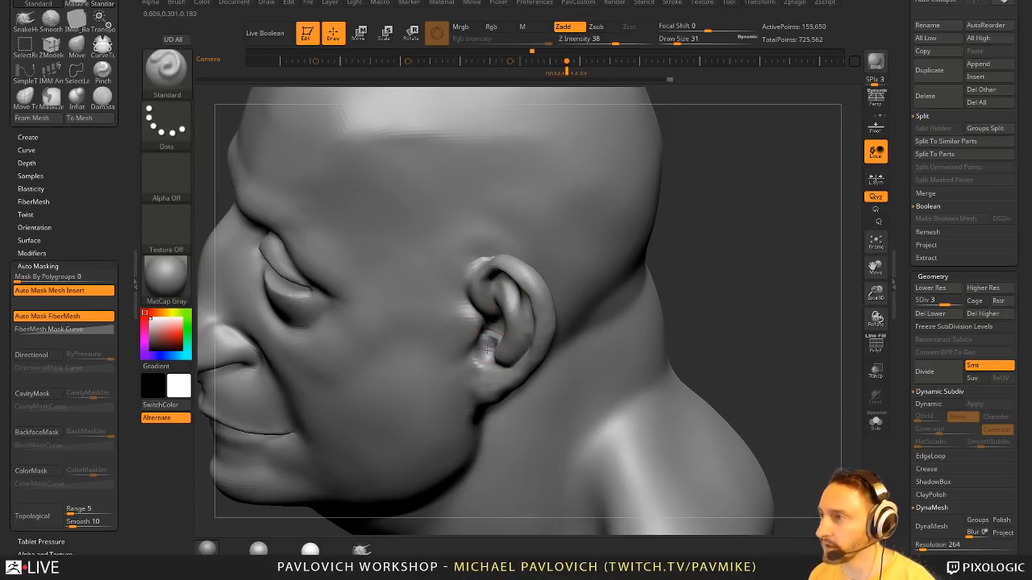
right_drag(620, 320, 669, 320)
shift+drag(491, 350, 499, 331)
- Smooth the lower ear hollow and the notch above the earlobe at draw size 31
mouse_move(633, 326)
right_down()
mouse_move(655, 324)
mouse_move(495, 333)
mouse_move(655, 313)
mouse_move(564, 319)
right_up()
shift+drag(520, 362, 526, 340)
right_drag(605, 322, 645, 323)
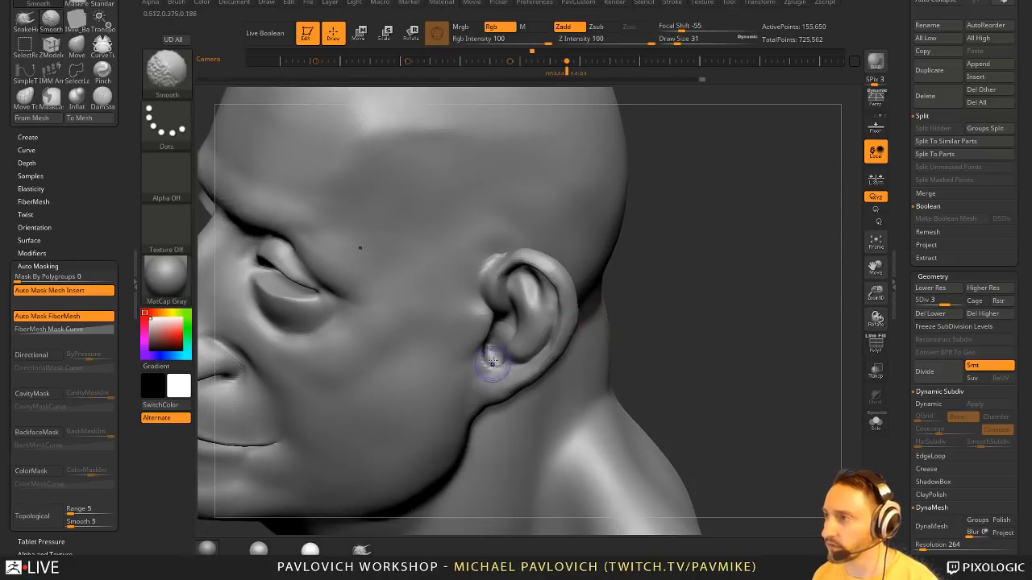
shift+drag(489, 357, 493, 343)
right_drag(633, 322, 682, 321)
mouse_move(497, 358)
right_down()
mouse_move(564, 322)
mouse_move(634, 306)
right_up()
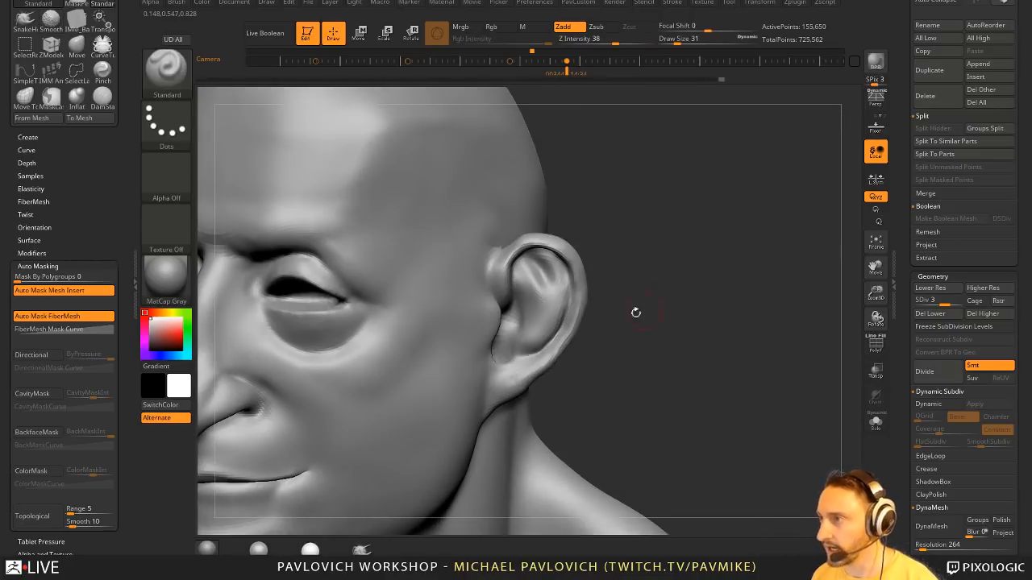
- Add volume to the earlobe with the Clay brush at draw size 31
right_drag(574, 342, 606, 350)
key(b)
key(c)
key(l)
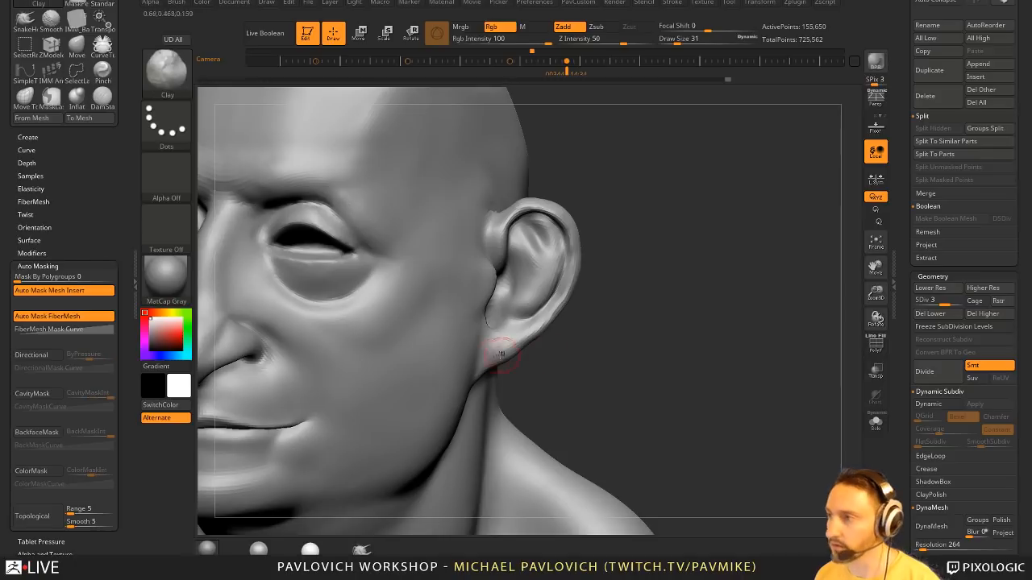
- Try pulling both ear tips up into elf-like points with the SnakeHook brush at draw size 108
key(f)
shift+right_drag(575, 337, 557, 314)
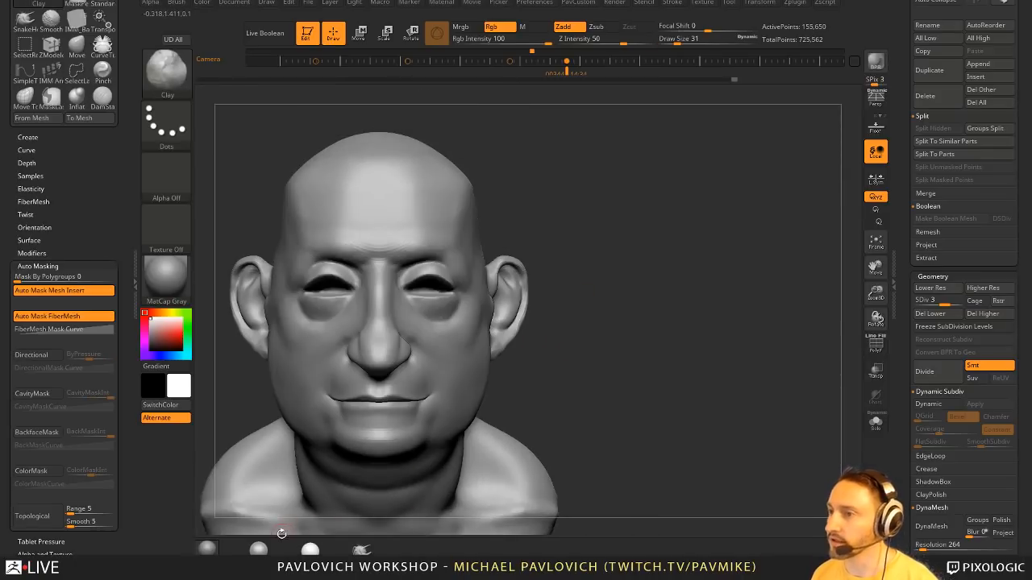
key(b)
key(s)
key(h)
mouse_move(542, 274)
mouse_down()
mouse_move(526, 235)
mouse_move(528, 202)
mouse_up()
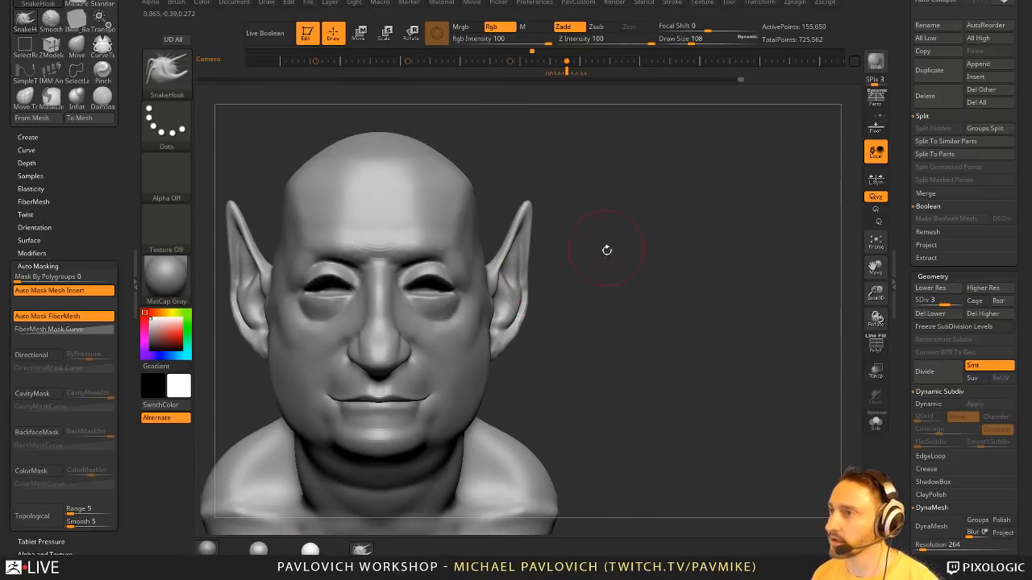
mouse_move(606, 249)
mouse_down()
mouse_move(653, 282)
mouse_move(613, 283)
mouse_move(608, 238)
mouse_up()
key(ctrl+z)
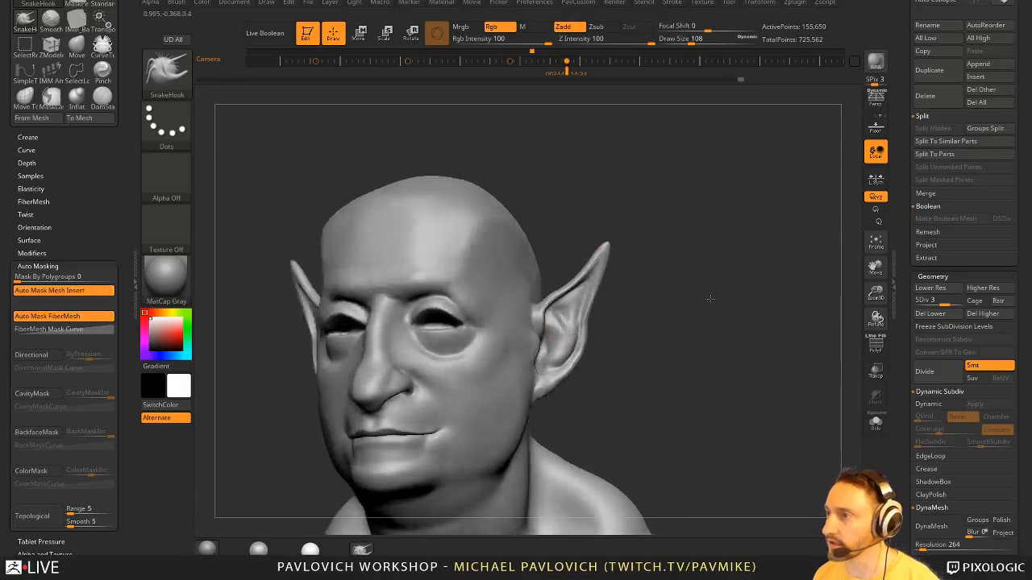
key(ctrl+z)
- Sculpt the lower hollow of the ear with the Standard brush at draw size 49
mouse_move(702, 312)
mouse_down()
mouse_move(599, 274)
mouse_move(624, 310)
mouse_up()
key(s)
click(656, 313)
drag(636, 270, 596, 237)
key(b)
key(s)
key(t)
key(s)
click(440, 388)
drag(448, 380, 458, 372)
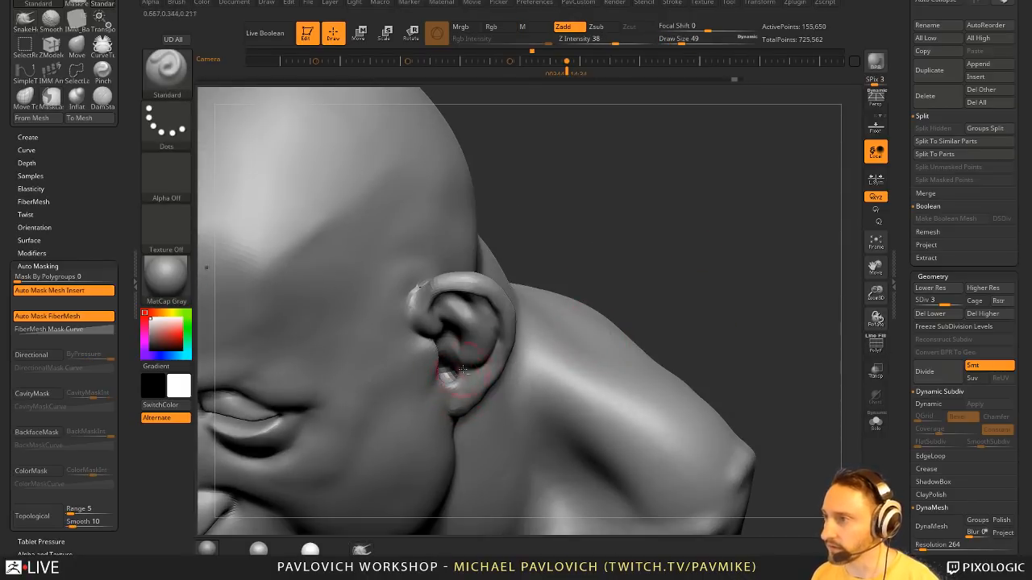
- Refine the notch above the earlobe with the Standard brush at draw size 23 and smooth it
drag(601, 311, 612, 347)
key(s)
click(491, 355)
mouse_move(534, 326)
mouse_down()
mouse_move(491, 362)
mouse_move(470, 348)
mouse_up()
key(shift)
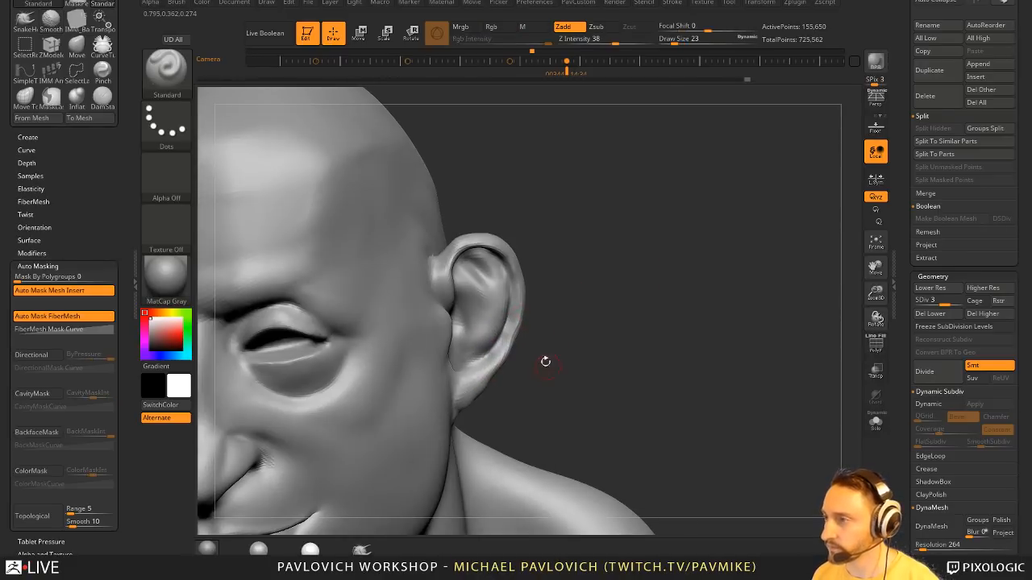
- Fill out the earlobe with the Clay brush at draw size 23 and the Inflat brush at draw size 80
drag(546, 359, 454, 368)
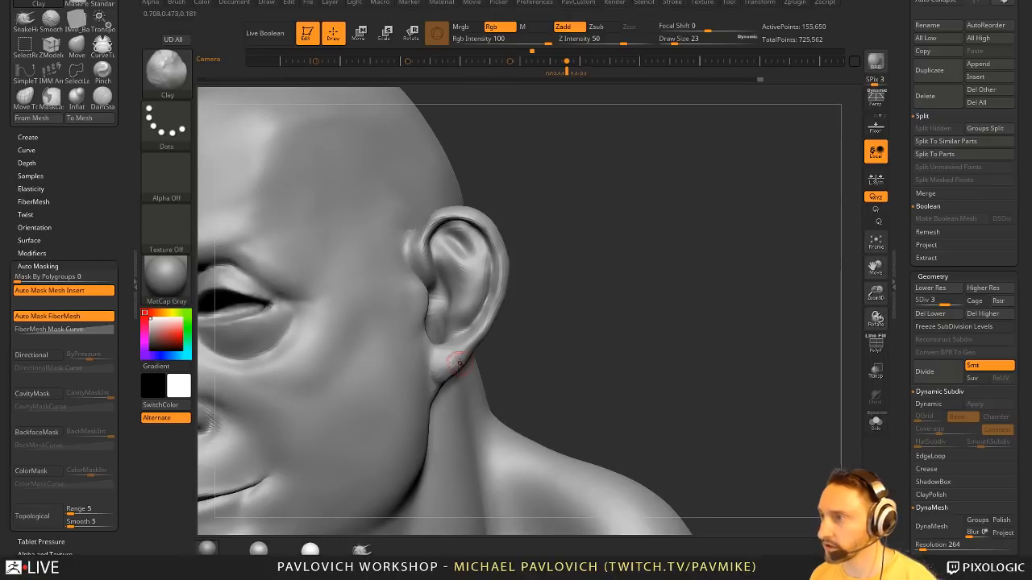
key(b)
key(i)
key(n)
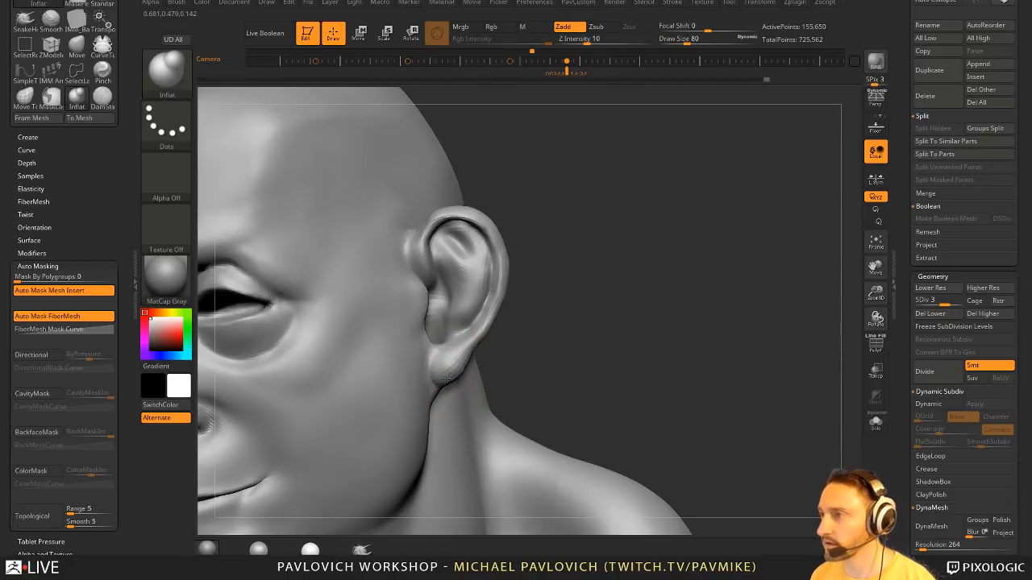
- Reshape the earlobe and its attachment to the jaw with the Move Topological brush at draw size 59
key(b)
key(m)
key(t)
drag(553, 347, 454, 371)
drag(477, 371, 500, 350)
drag(576, 350, 455, 373)
drag(558, 325, 604, 327)
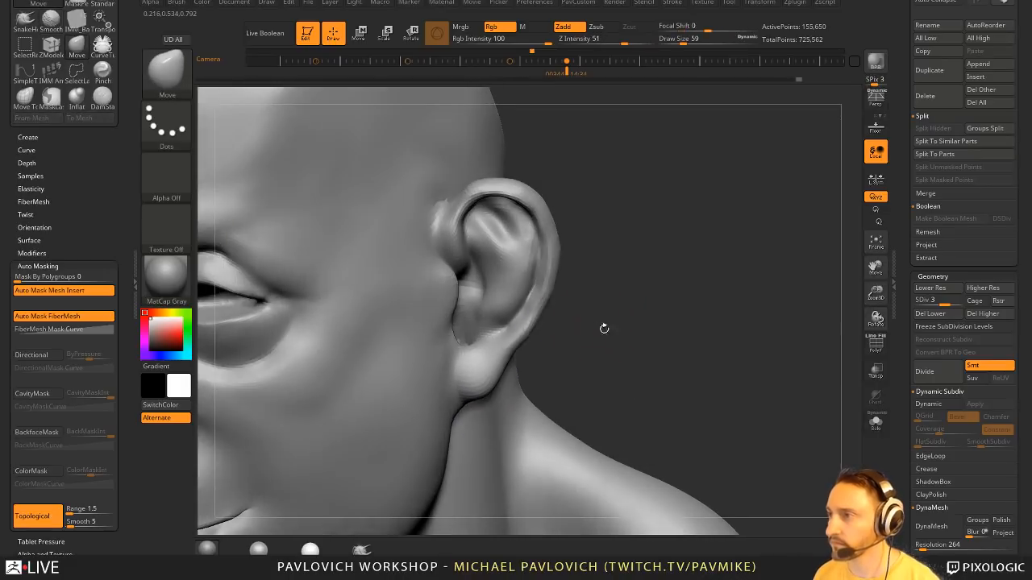
- Round off the earlobe and the lower ear rim with the Standard brush
key(b)
key(s)
key(t)
drag(495, 358, 477, 368)
drag(545, 336, 562, 315)
- Sculpt the transition between tragus and cheek with the Standard brush at draw size 31 and smooth it
key(s)
mouse_move(483, 345)
mouse_down()
mouse_move(473, 345)
mouse_move(535, 324)
mouse_move(495, 338)
mouse_move(610, 258)
mouse_move(451, 302)
mouse_up()
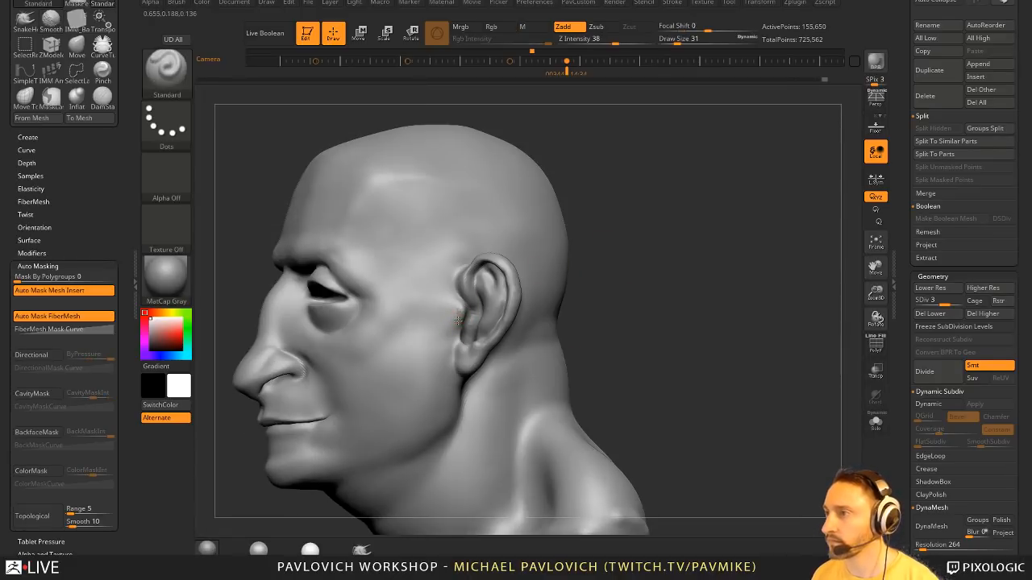
key(shift)
drag(569, 329, 616, 326)
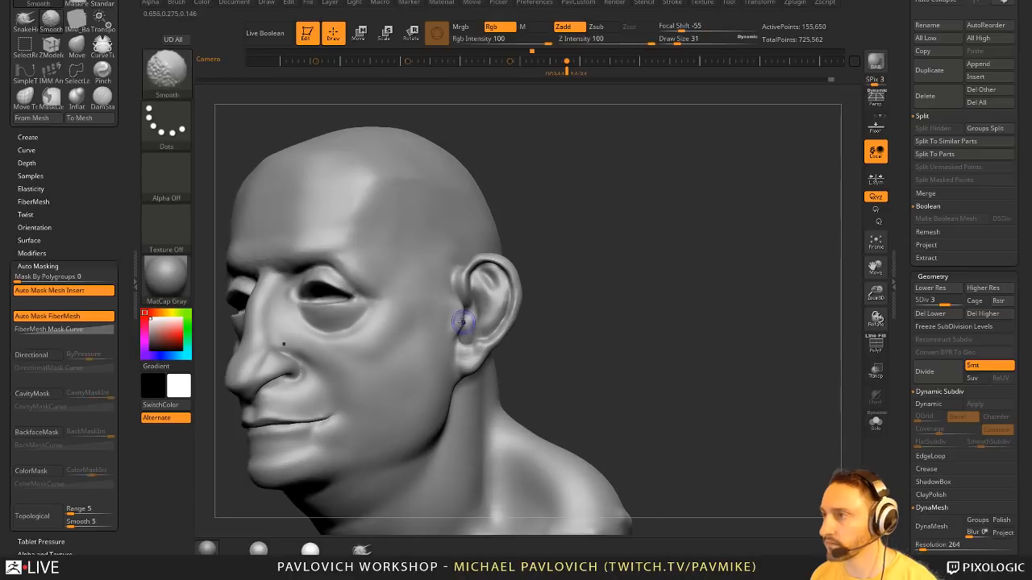
shift+drag(465, 322, 461, 325)
- Switch to subdivision level 2 and build up the cheek with the Clay brush at draw size 124
mouse_move(587, 334)
mouse_down()
mouse_move(624, 336)
mouse_move(618, 300)
mouse_move(603, 295)
mouse_up()
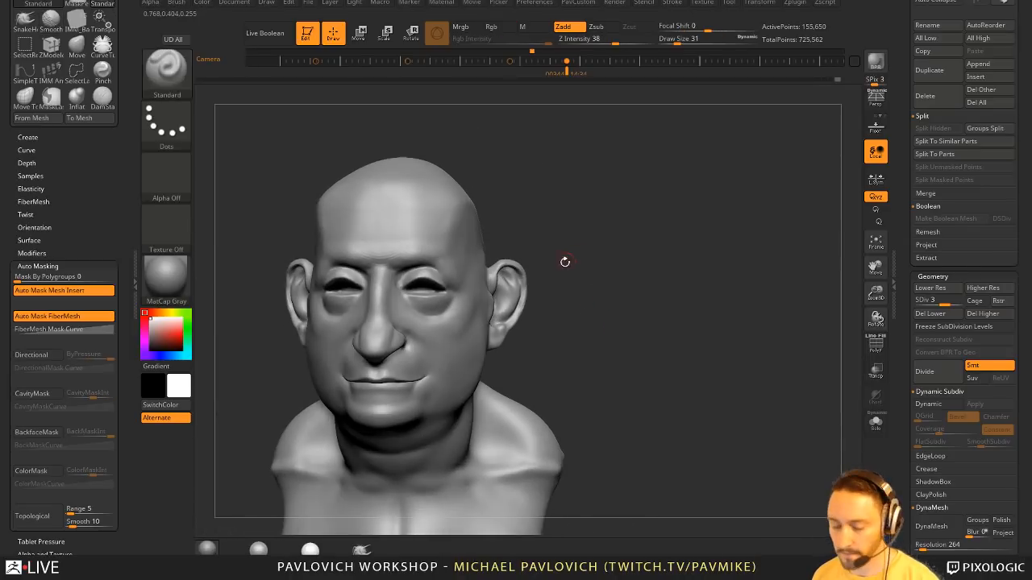
key(2)
key(s)
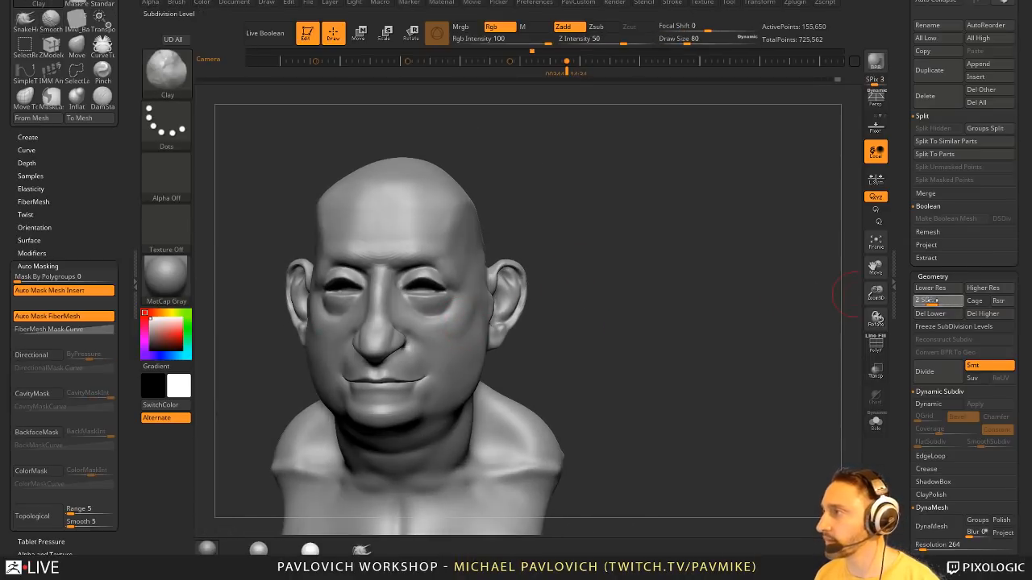
drag(620, 330, 662, 334)
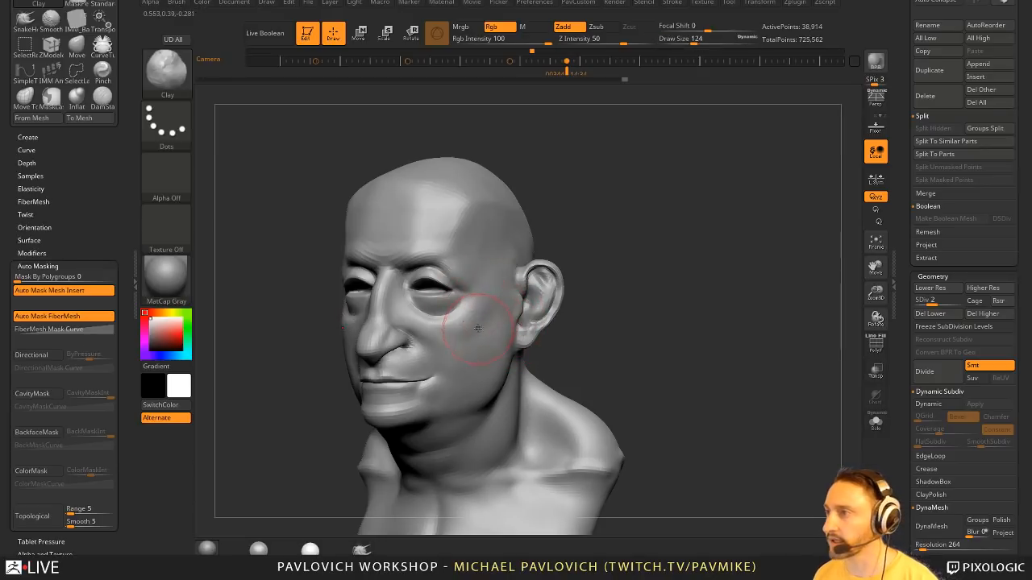
mouse_move(587, 306)
mouse_down()
mouse_move(365, 345)
mouse_move(451, 333)
mouse_move(468, 325)
mouse_move(484, 286)
mouse_move(636, 300)
mouse_move(485, 318)
mouse_up()
- Build up the cheeks and jaw on both sides of the face with the Clay brush at draw size 104, smoothing the jaw corner
key(s)
click(442, 337)
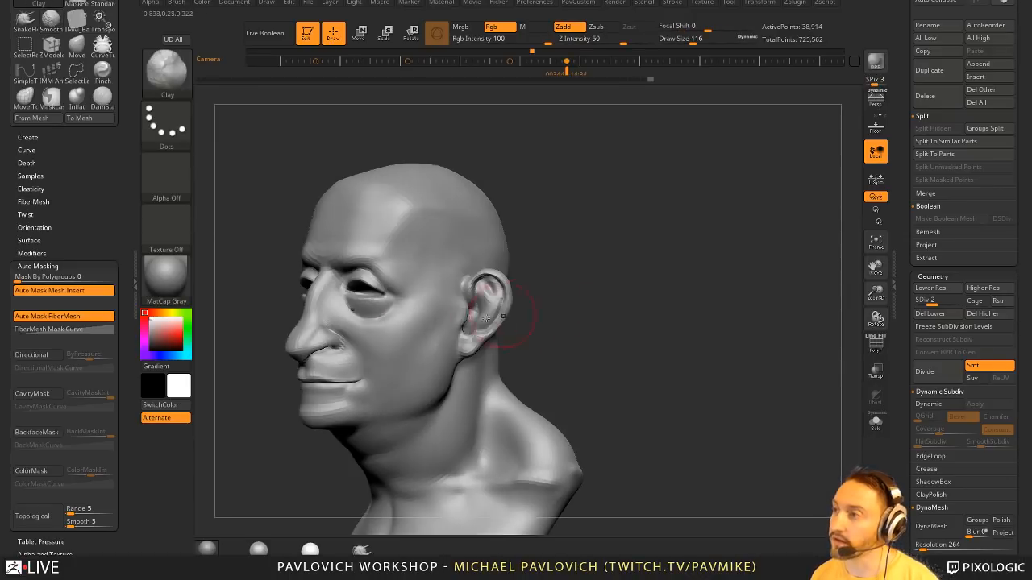
drag(242, 339, 596, 301)
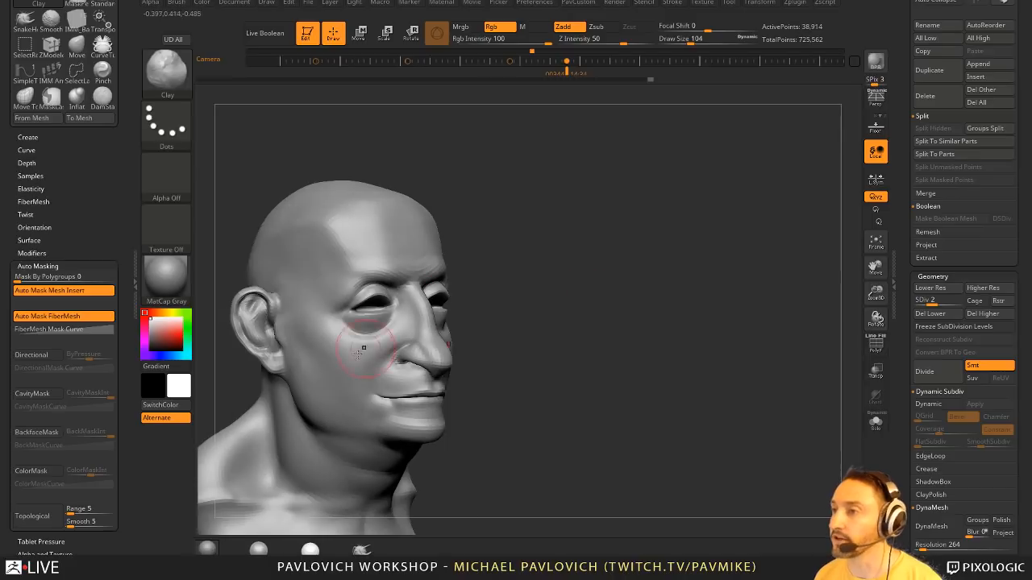
drag(449, 403, 438, 345)
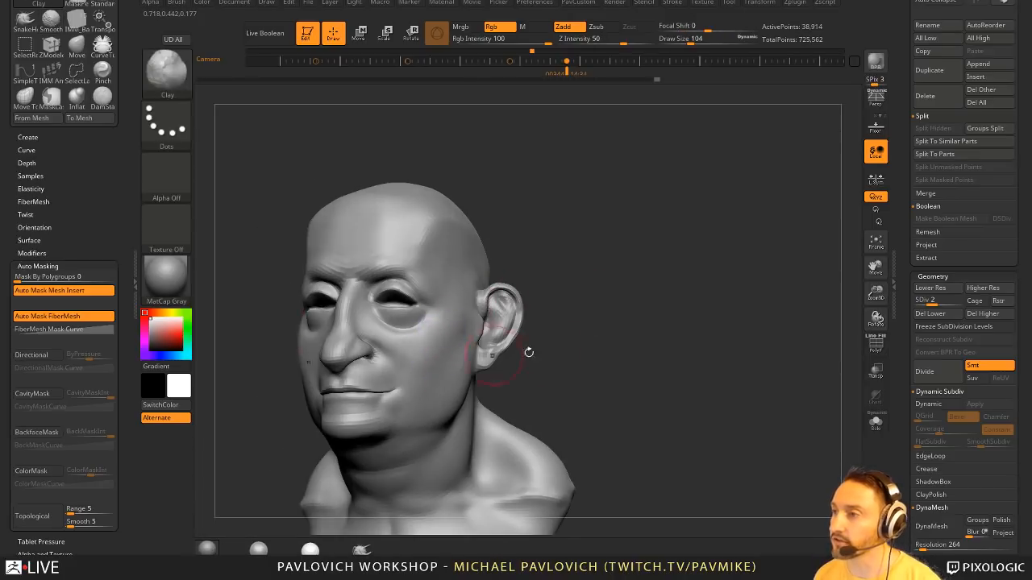
drag(525, 350, 544, 271)
drag(507, 345, 485, 318)
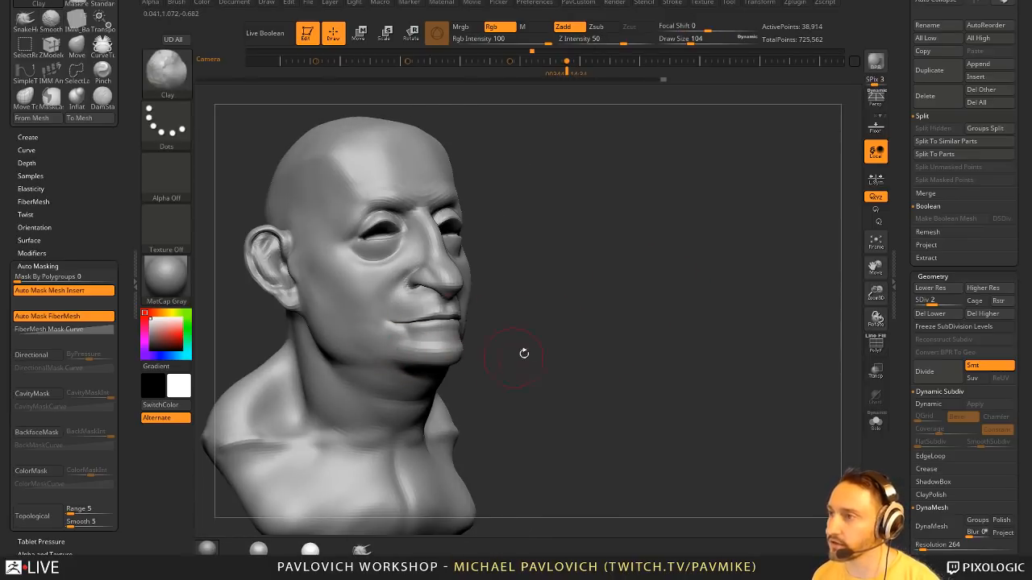
drag(524, 353, 426, 299)
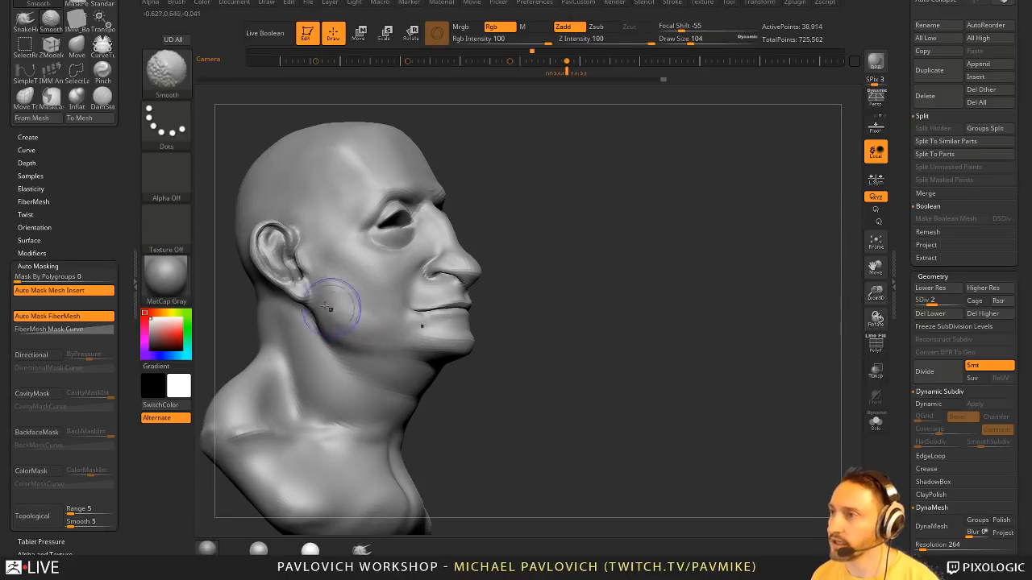
drag(669, 310, 489, 308)
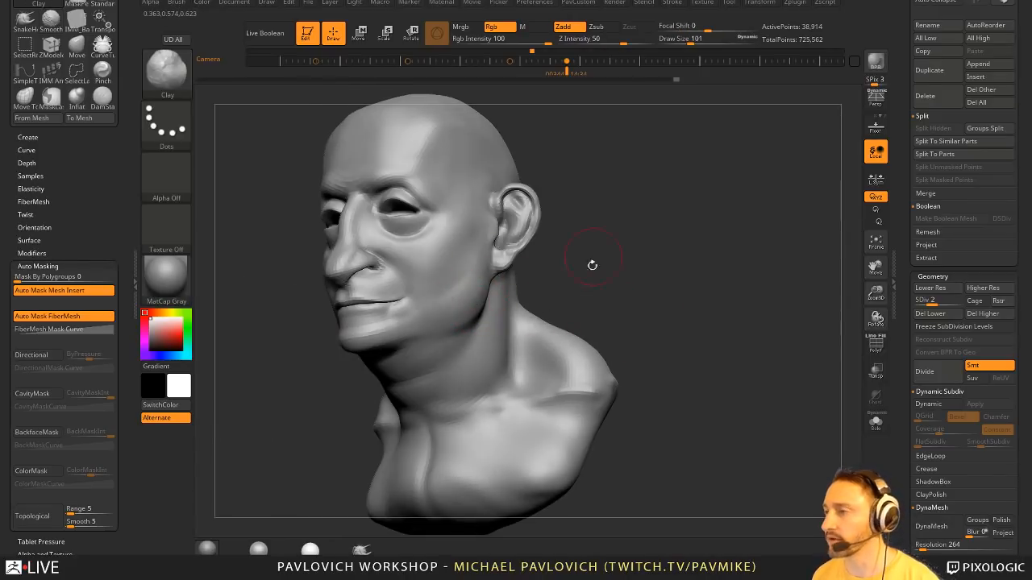
drag(592, 264, 484, 274)
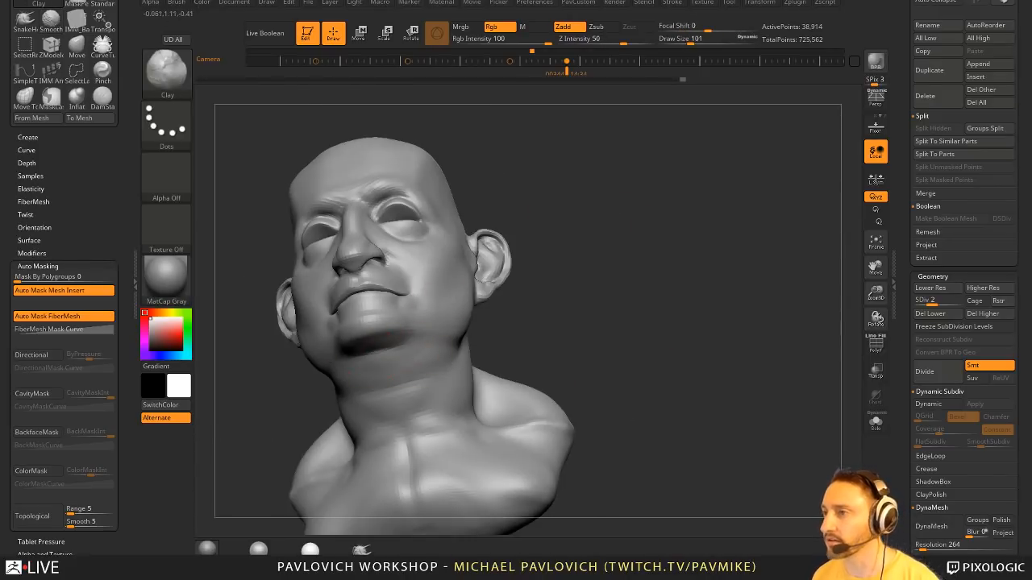
- Shape the throat and underside of the chin with the Clay brush at draw size 101 and smooth the neck
drag(449, 370, 472, 324)
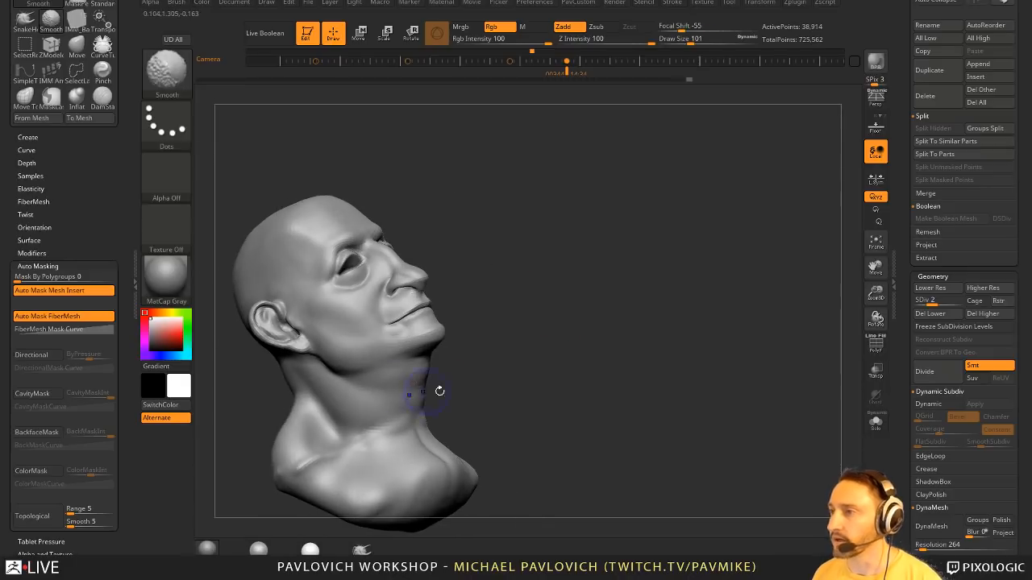
drag(488, 368, 414, 385)
mouse_move(445, 373)
mouse_down()
mouse_move(557, 341)
mouse_move(495, 318)
mouse_up()
mouse_move(539, 379)
mouse_down()
mouse_move(403, 406)
mouse_move(502, 345)
mouse_move(452, 354)
mouse_up()
shift+drag(548, 354, 597, 309)
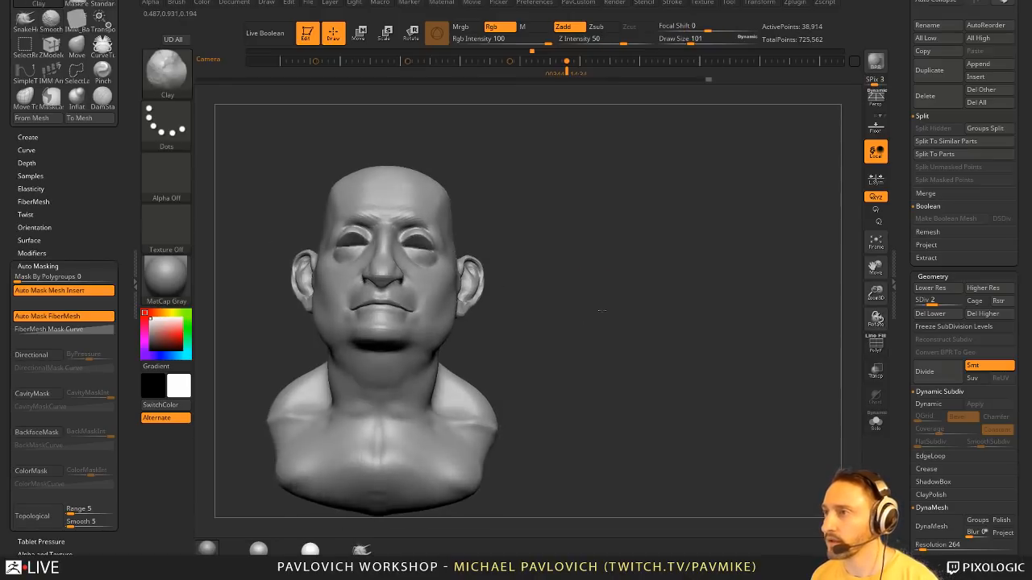
- Build up the forehead with the Clay brush at draw size 101
alt+drag(568, 223, 568, 363)
drag(557, 315, 553, 363)
drag(415, 275, 369, 273)
drag(465, 262, 368, 267)
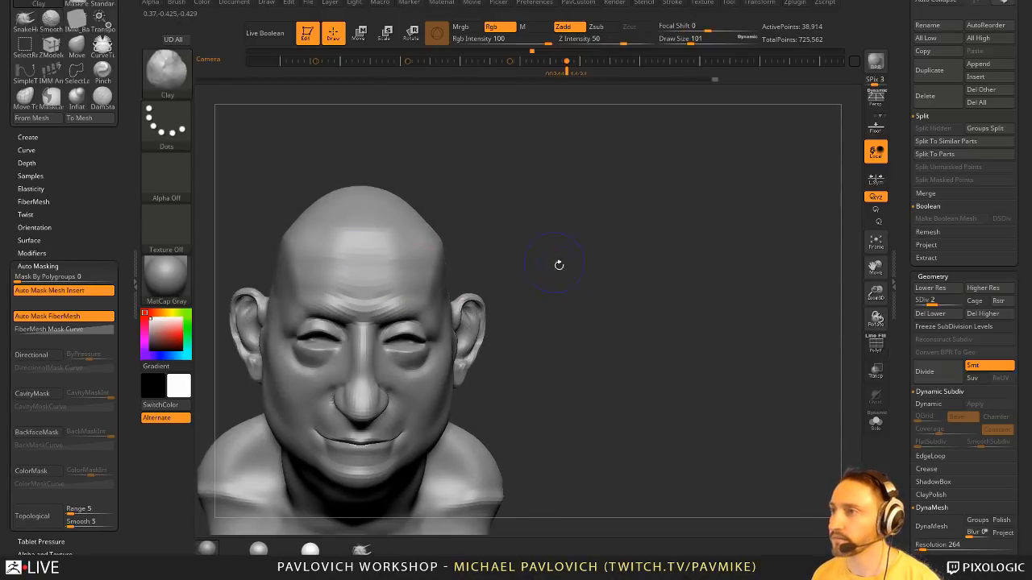
- Switch the head to subdivision level 4 and activate the Standard brush at draw size 39
shift+drag(565, 265, 637, 242)
mouse_move(645, 258)
alt+mouse_down()
mouse_move(714, 288)
mouse_move(712, 268)
alt+mouse_up()
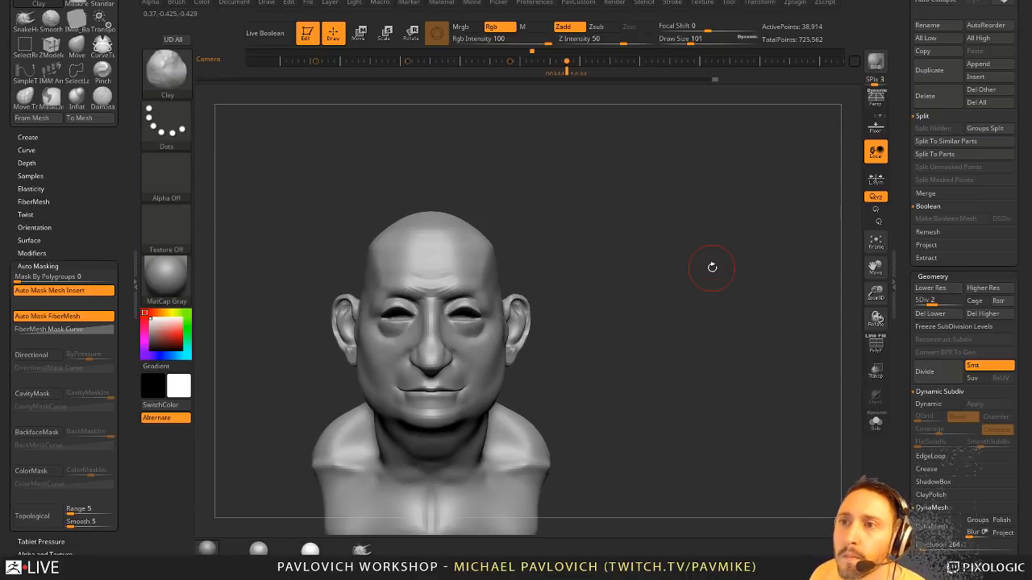
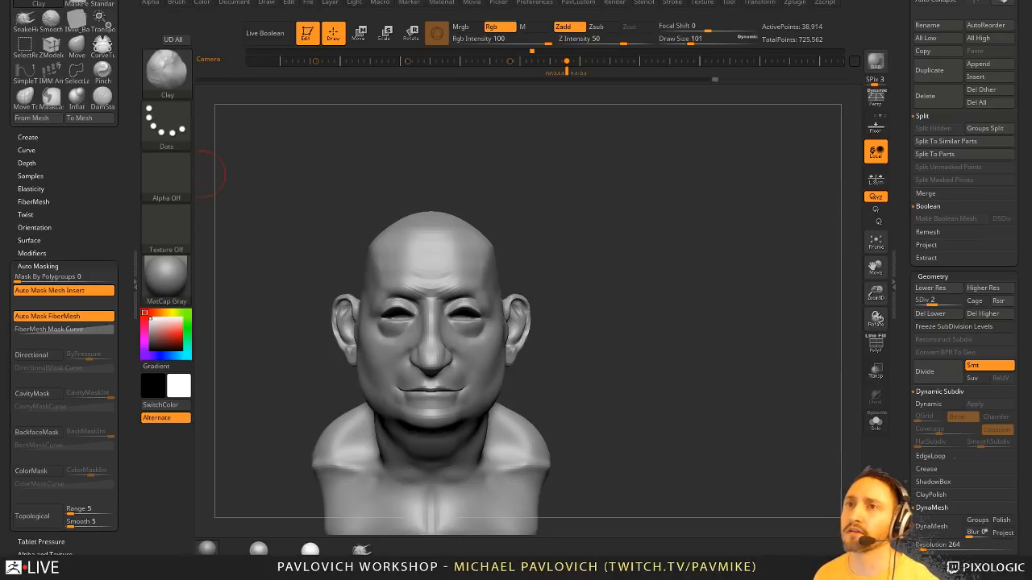
mouse_move(660, 246)
mouse_down()
mouse_move(658, 258)
mouse_move(693, 260)
mouse_move(682, 253)
mouse_move(699, 276)
mouse_move(740, 289)
mouse_move(717, 307)
mouse_move(718, 288)
mouse_up()
click(957, 303)
key(b)
key(s)
key(t)
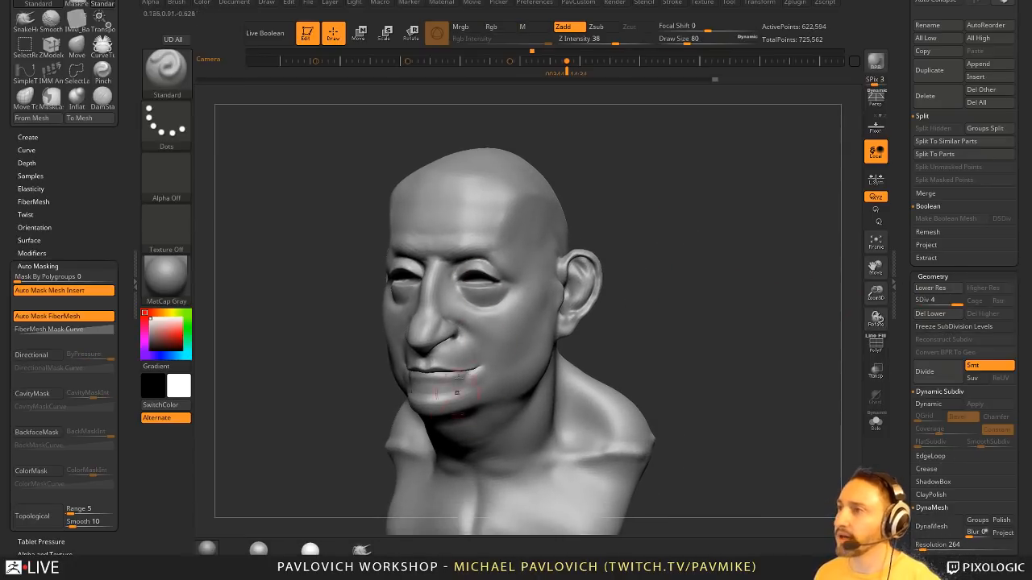
key(shift)
mouse_move(670, 233)
mouse_down()
mouse_move(687, 270)
mouse_move(711, 256)
mouse_up()
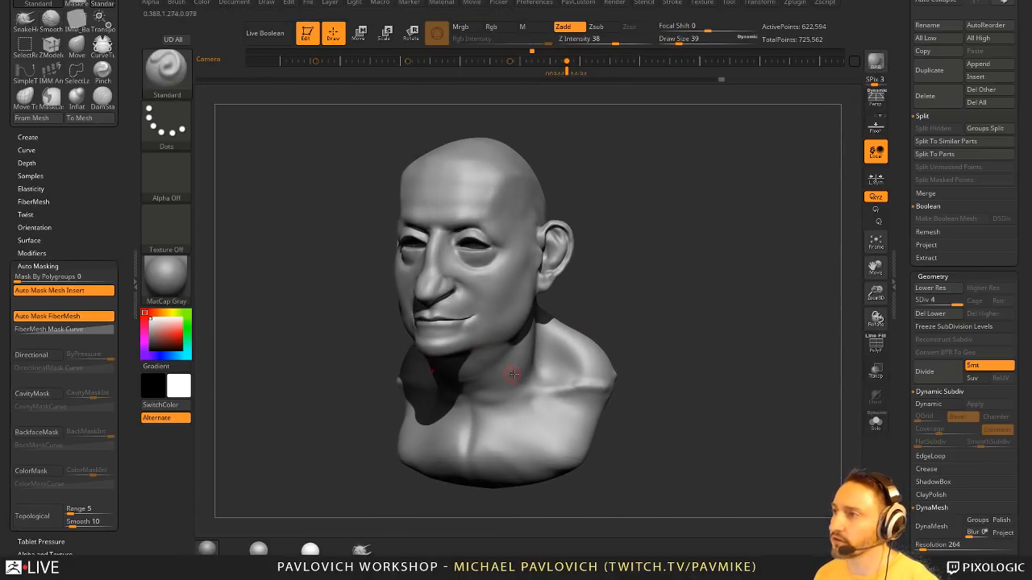
- Change the head's material to SkinShade4
click(173, 288)
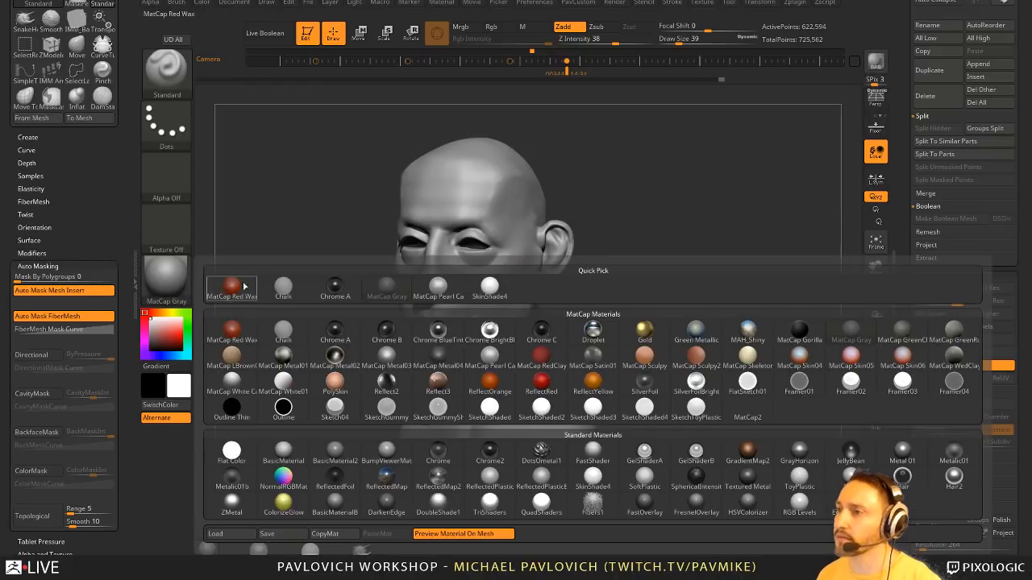
click(173, 287)
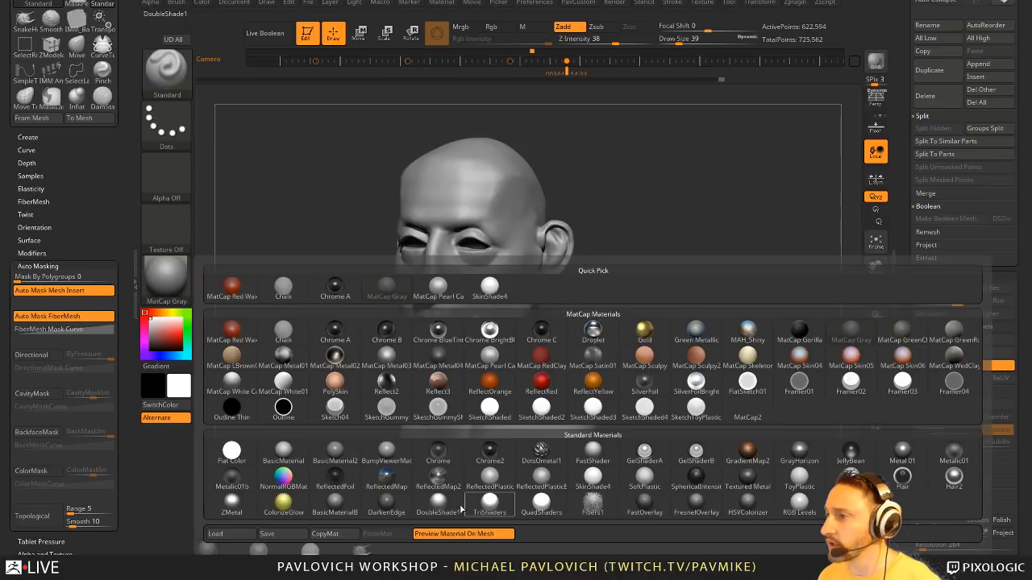
click(597, 482)
drag(667, 326, 700, 316)
alt+drag(536, 251, 559, 247)
- Pick a muted skin tone of RGB 160, 139, 132 and fill the whole head with it
click(155, 312)
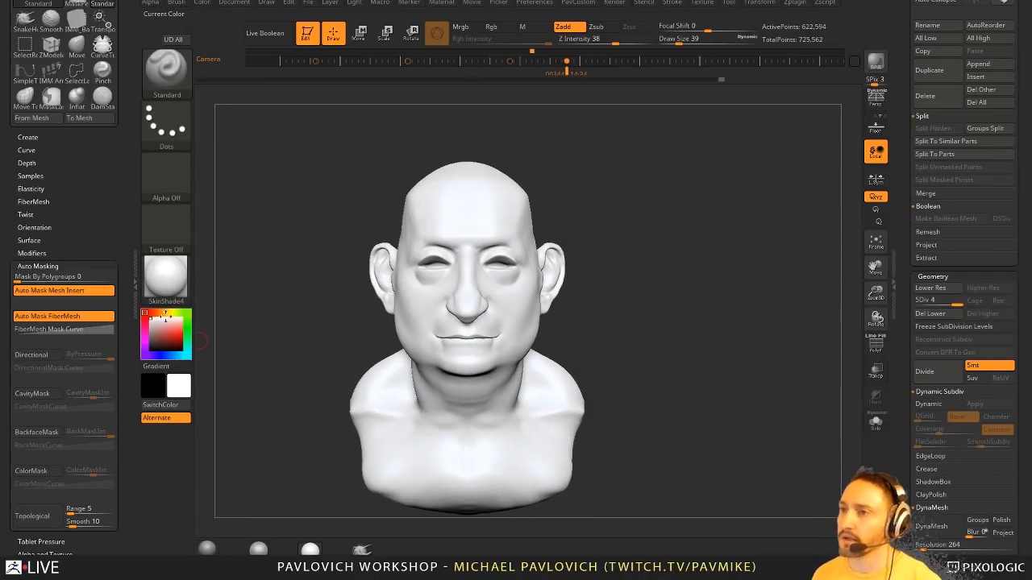
click(180, 321)
drag(152, 348, 153, 331)
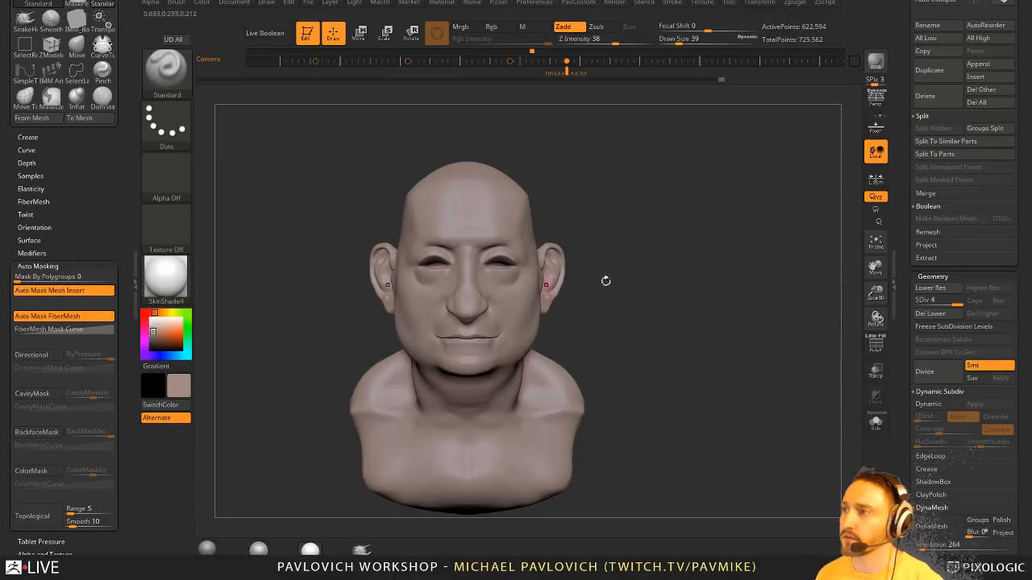
click(203, 4)
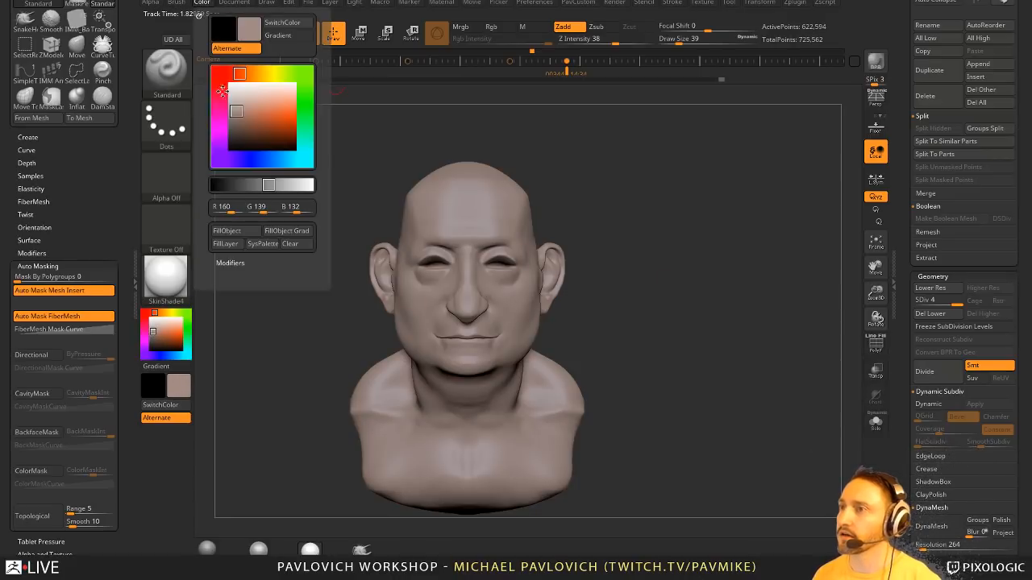
click(244, 231)
- Set the Standard brush to paint only color in muted red, with draw size 104 and RGB intensity 36
drag(653, 246, 595, 251)
key(s)
click(516, 279)
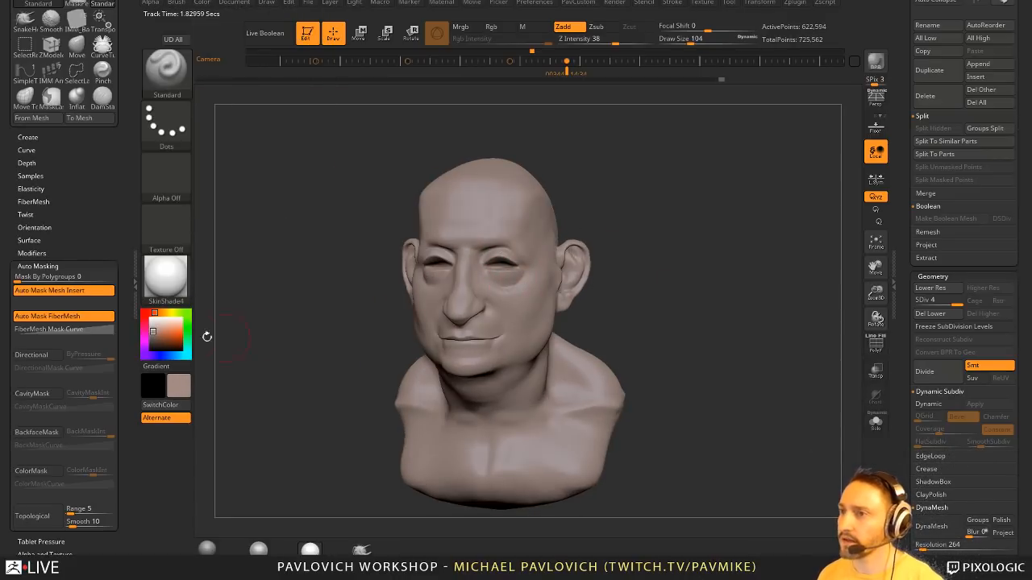
mouse_move(155, 313)
mouse_down()
mouse_move(144, 313)
mouse_move(160, 337)
mouse_up()
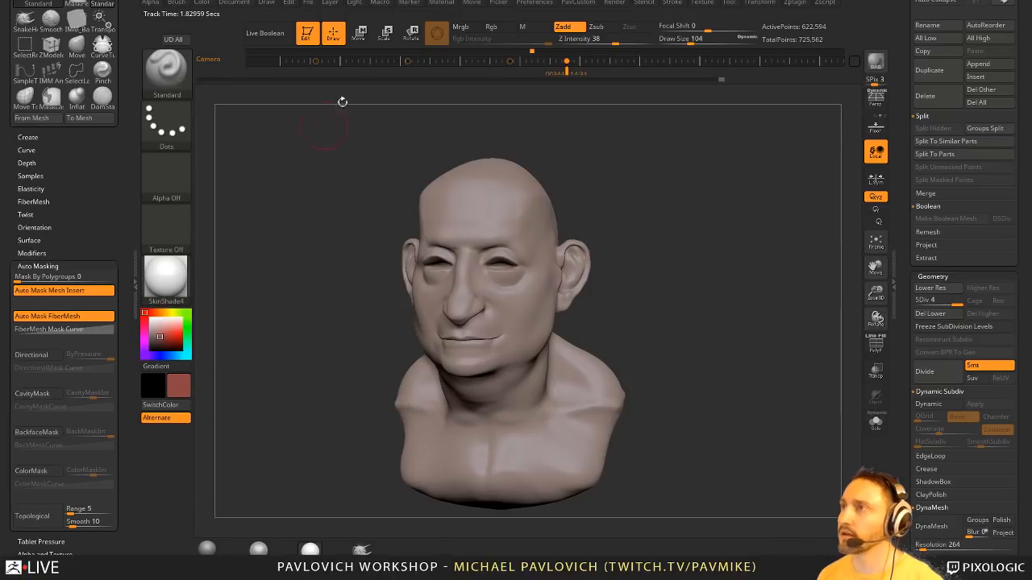
click(491, 27)
click(562, 27)
alt+drag(655, 201, 634, 212)
mouse_move(465, 282)
mouse_down()
mouse_move(483, 282)
mouse_move(480, 255)
mouse_up()
alt+drag(649, 260, 645, 246)
key(ctrl+z)
click(511, 40)
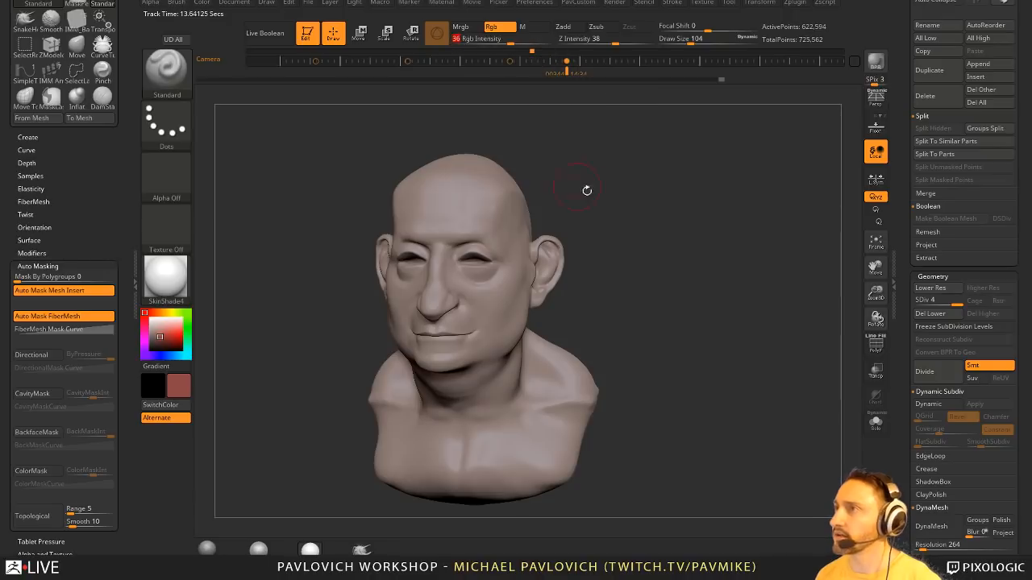
- Paint muted red around the eyes and over the nose, cheeks and ears
drag(586, 189, 559, 188)
mouse_move(464, 275)
mouse_down()
mouse_move(494, 260)
mouse_move(468, 248)
mouse_up()
drag(600, 259, 627, 251)
drag(434, 295, 436, 309)
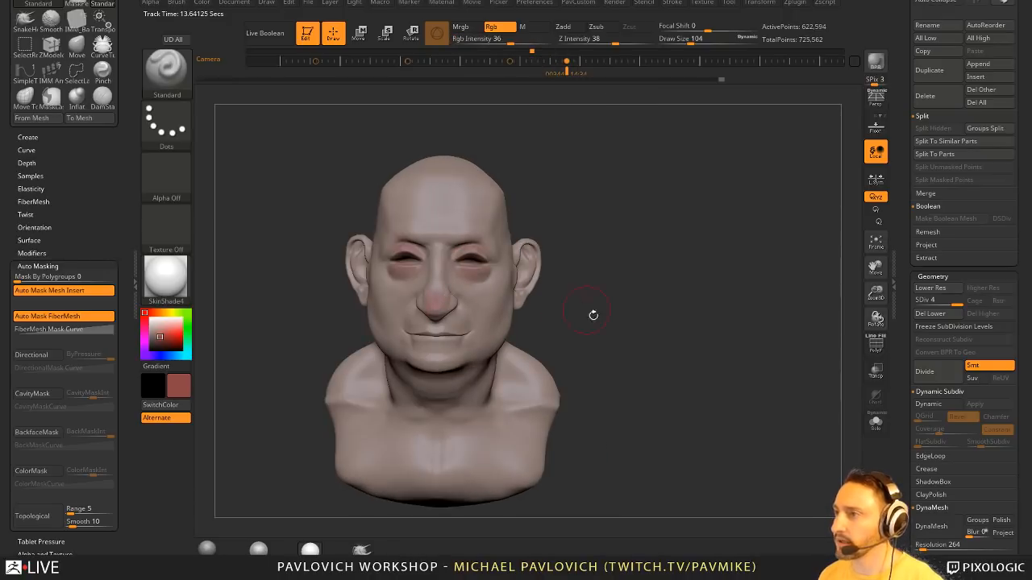
drag(592, 315, 566, 315)
mouse_move(638, 253)
mouse_down()
mouse_move(610, 249)
mouse_move(554, 295)
mouse_move(659, 252)
mouse_up()
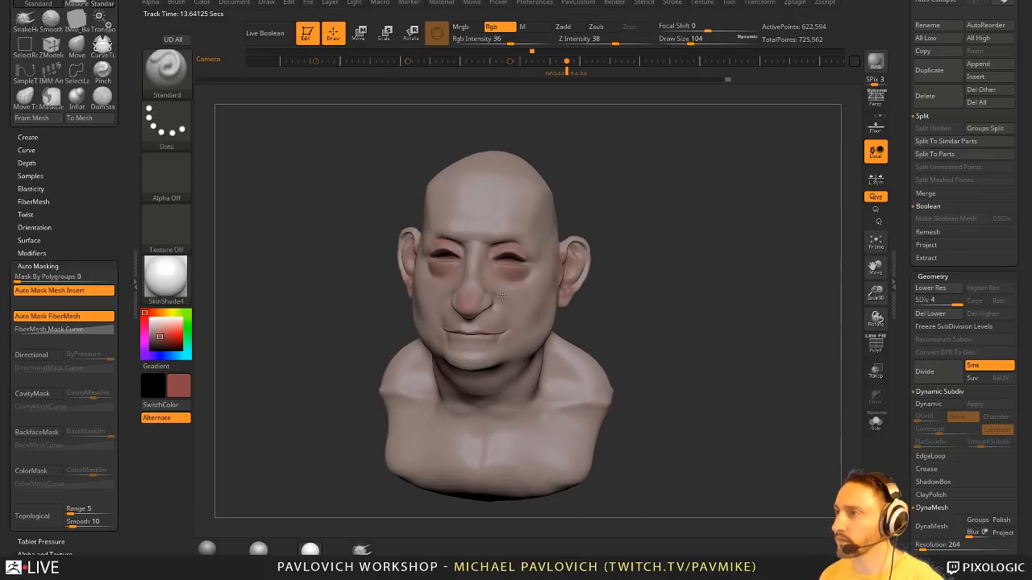
drag(603, 278, 573, 231)
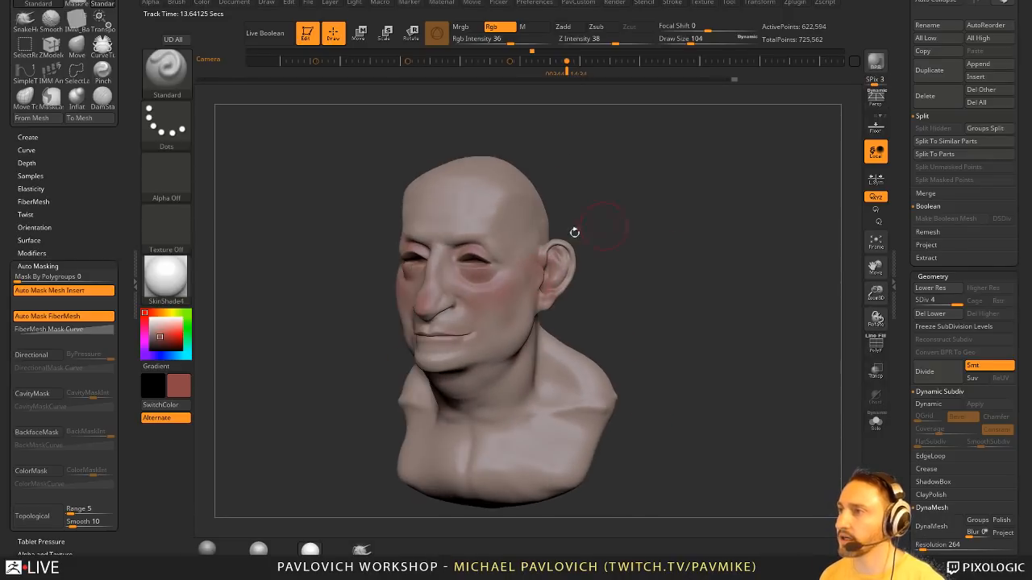
- Paint a yellowish tan over the forehead and scalp with the brush at draw size 207
click(164, 313)
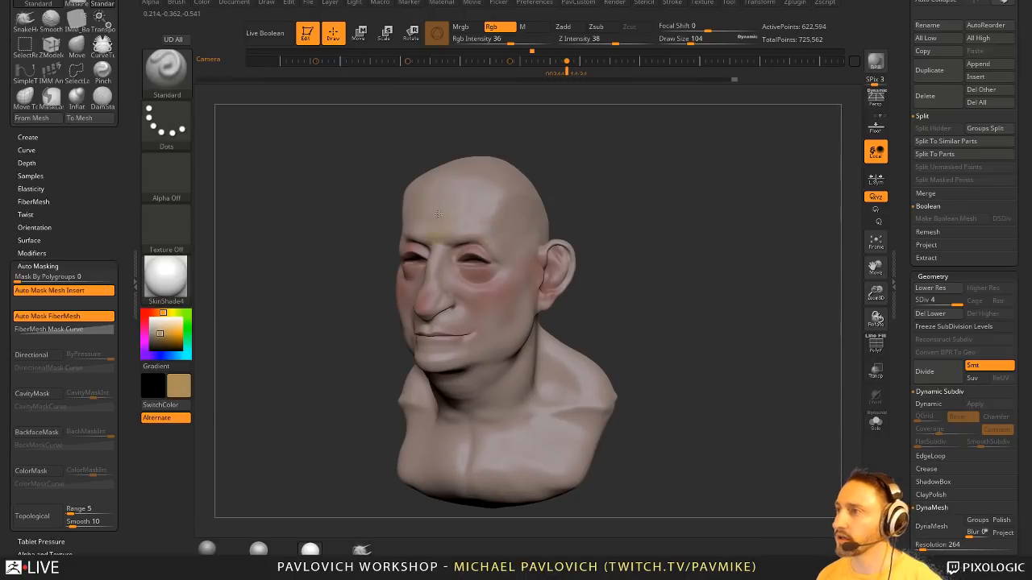
drag(603, 205, 579, 208)
key(s)
mouse_move(480, 228)
mouse_down()
mouse_move(493, 228)
mouse_move(482, 209)
mouse_move(562, 241)
mouse_move(511, 212)
mouse_up()
drag(617, 212, 654, 219)
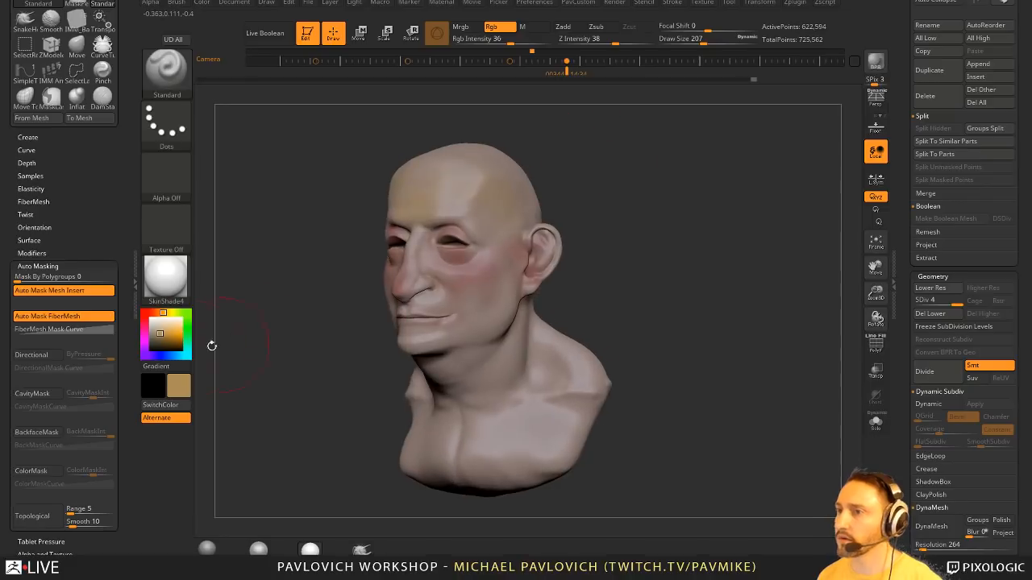
- Paint a muted blue over the jaw, chin and lower cheeks on both sides, reducing the draw size to 187
click(169, 354)
drag(585, 309, 466, 329)
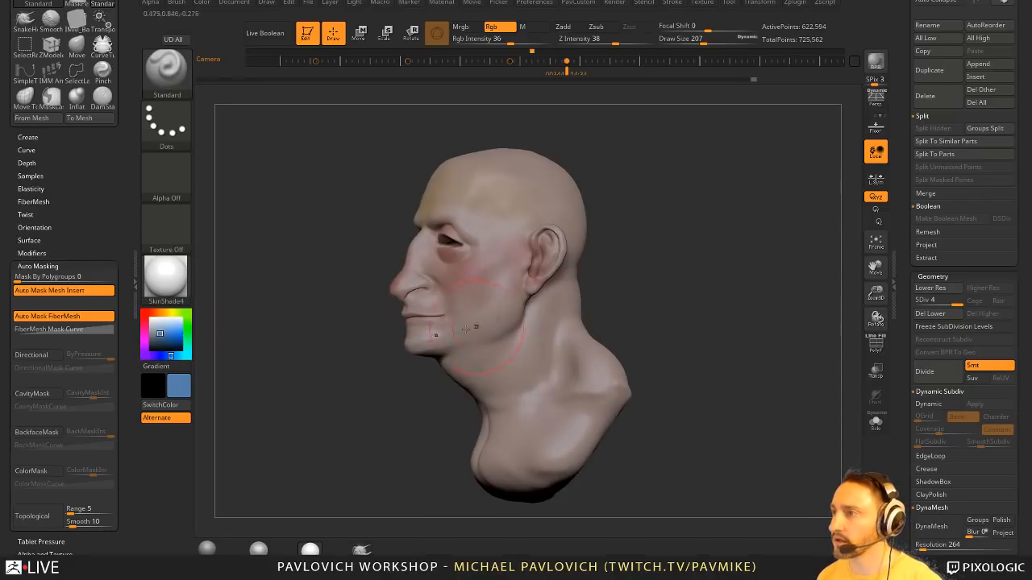
drag(597, 271, 468, 323)
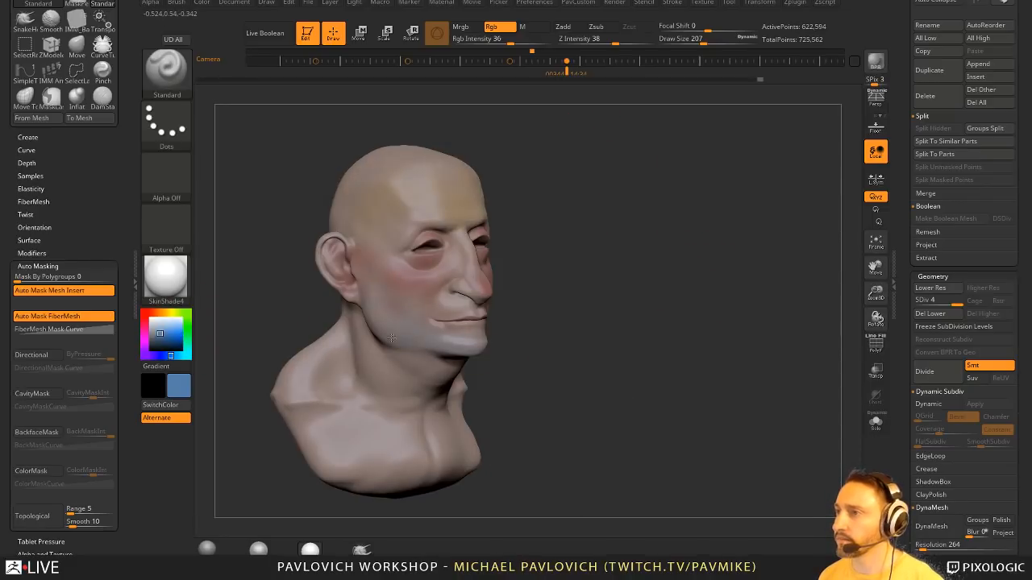
drag(564, 347, 456, 275)
key(bracketleft)
drag(620, 289, 565, 298)
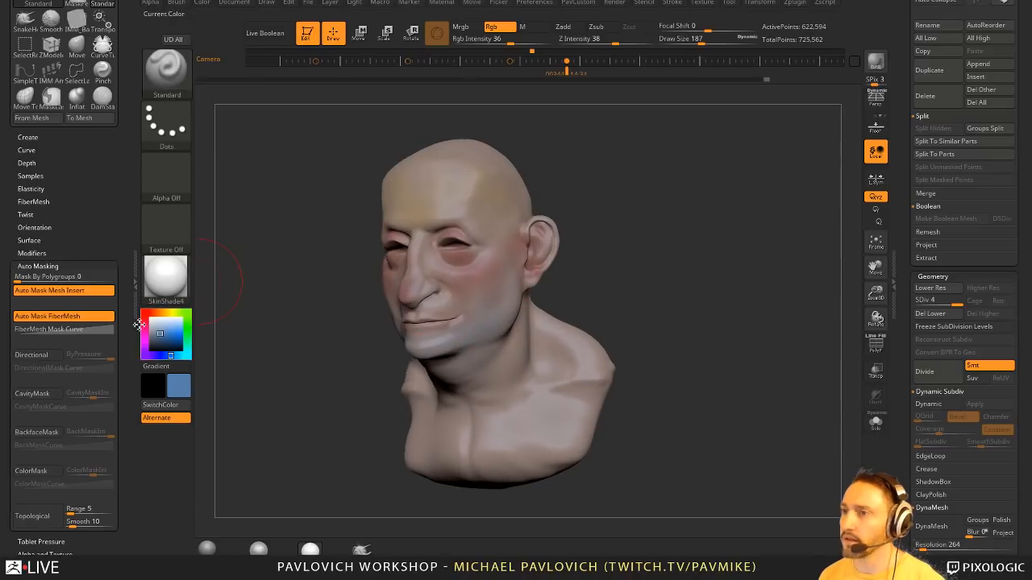
- Pick a muted purple paint color and reduce the brush size for tinting the face
click(145, 356)
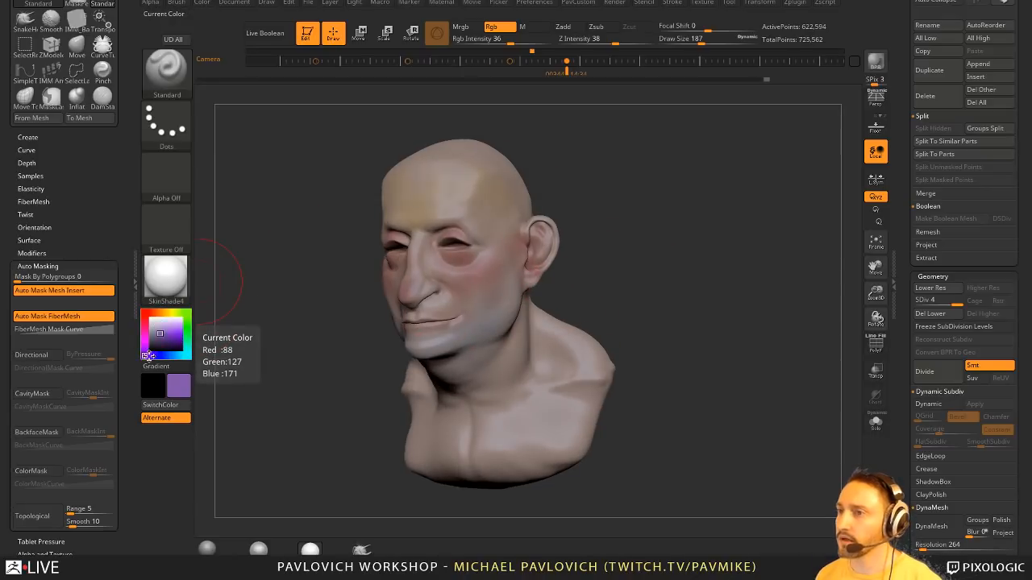
drag(682, 292, 627, 303)
key(bracketleft)
key(bracketleft)
alt+drag(627, 260, 654, 309)
- Paint a subtle muted green tint beside the nose and inner eyes, reducing the draw size to 87
click(187, 312)
drag(637, 255, 662, 258)
drag(442, 300, 455, 304)
key(bracketleft)
mouse_move(629, 259)
mouse_down()
mouse_move(546, 258)
mouse_move(661, 263)
mouse_move(647, 280)
mouse_move(608, 284)
mouse_move(603, 325)
mouse_move(670, 326)
mouse_move(654, 323)
mouse_up()
key(bracketleft)
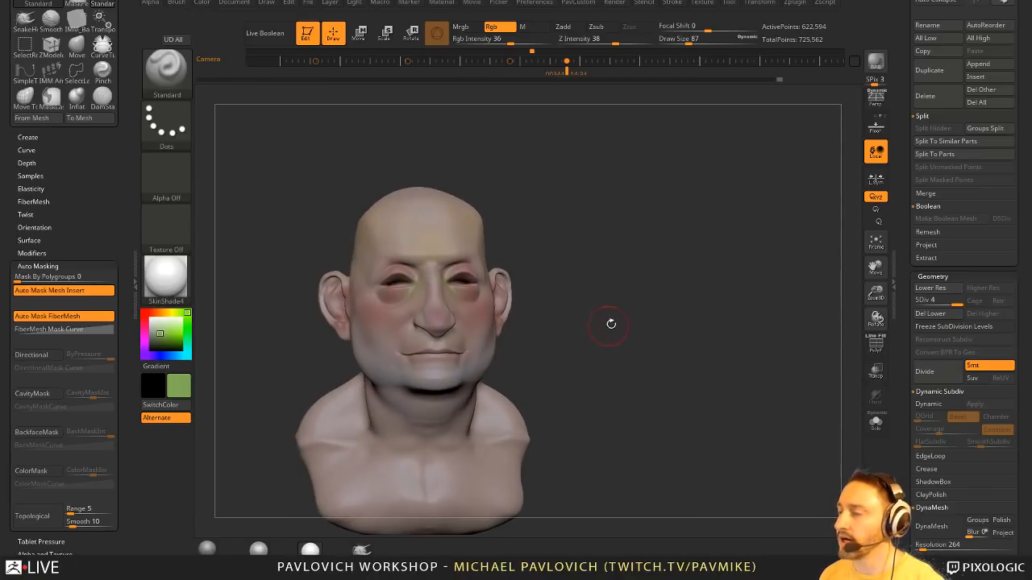
drag(601, 246, 580, 338)
click(179, 133)
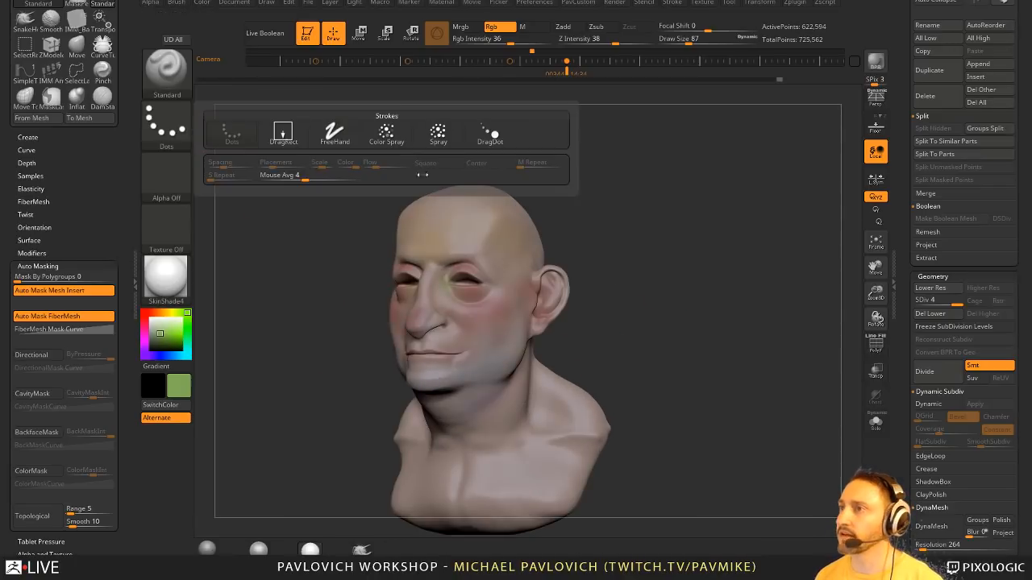
drag(483, 351, 485, 353)
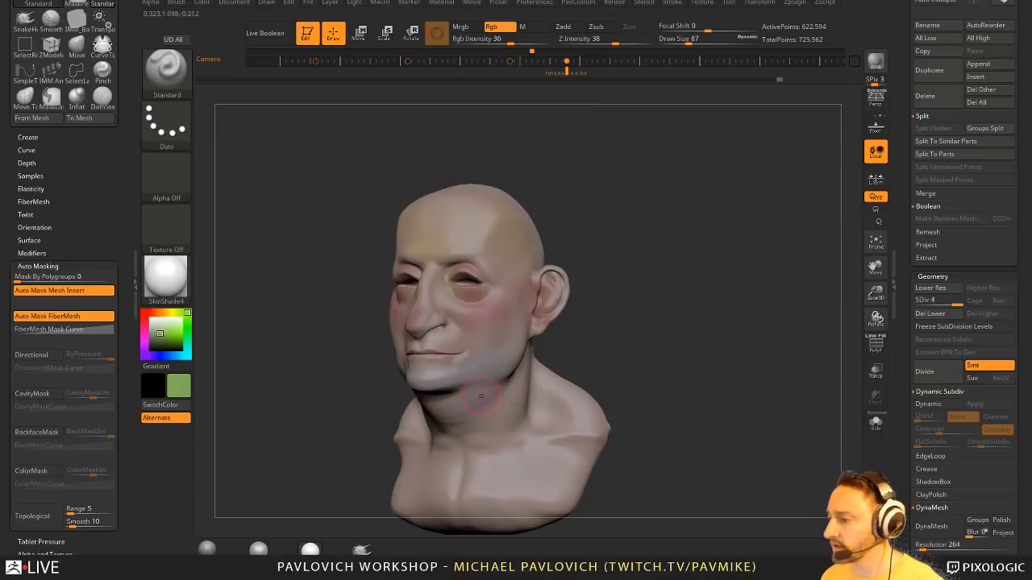
- Switch to Chrome, search the web for eat3d in a new tab and open the Eat 3D website
key(alt+Tab)
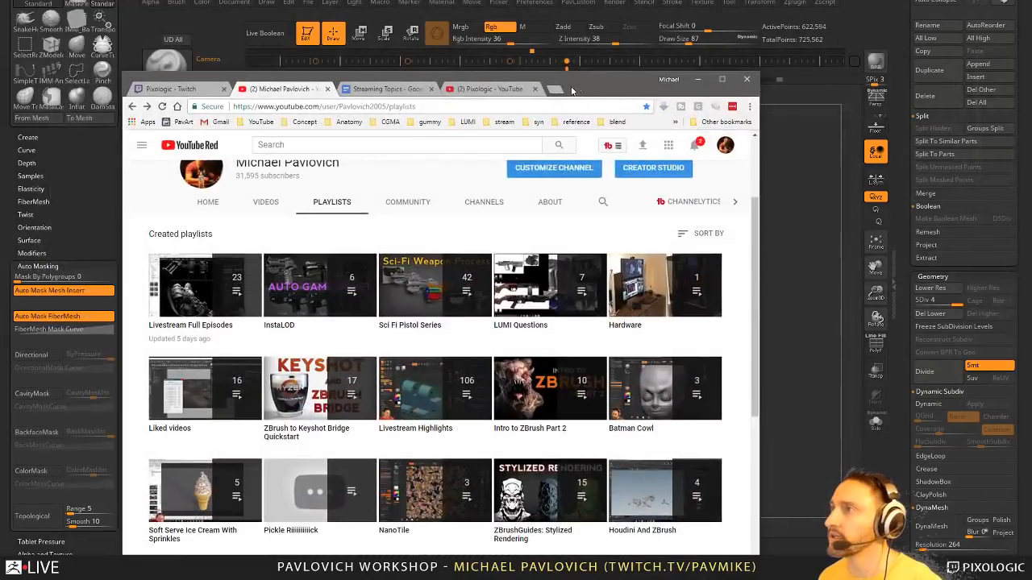
click(556, 90)
text(eat3d)
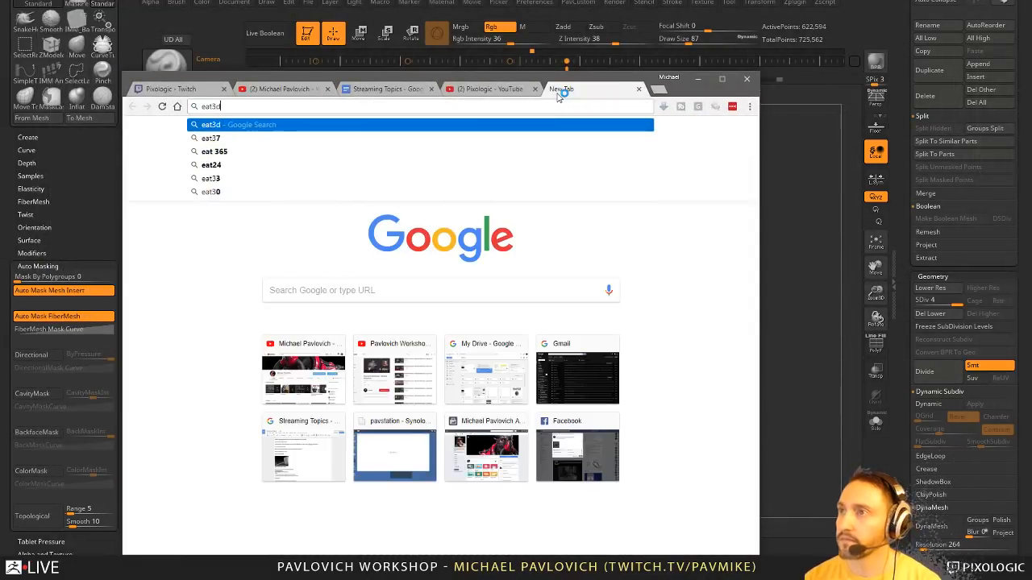
key(Return)
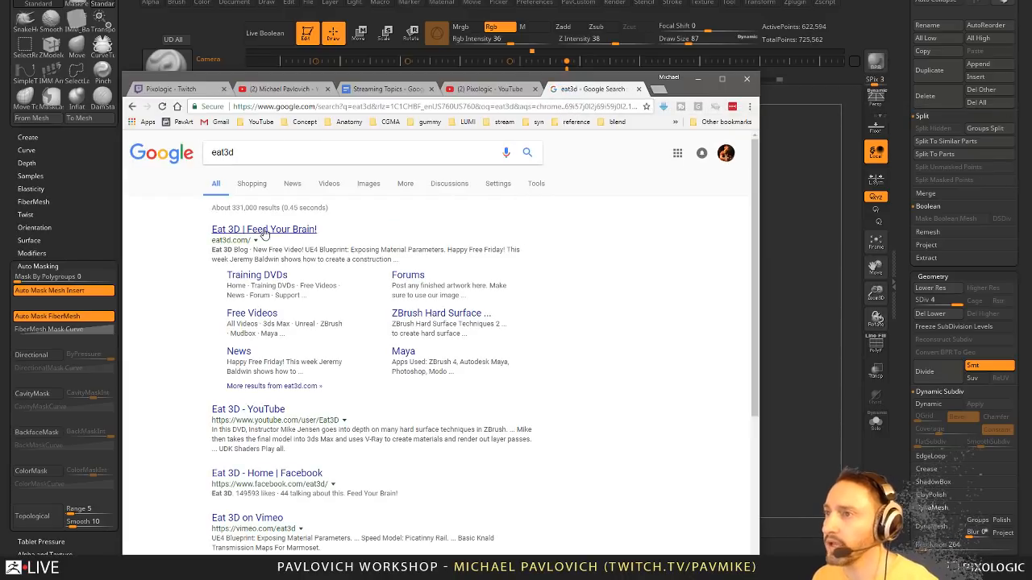
click(266, 232)
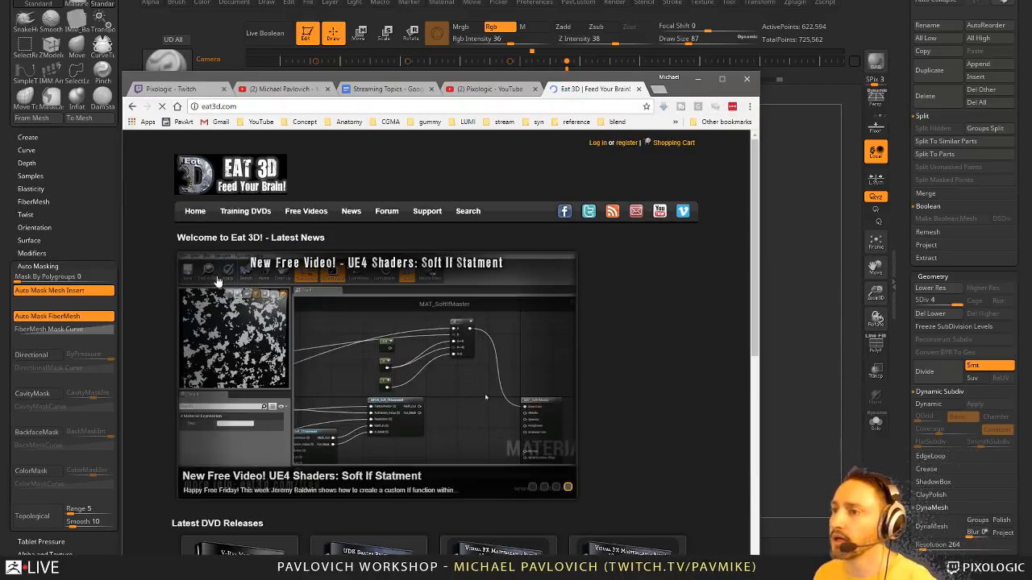
- Browse the Eat 3D training DVDs and view the ZBrush 4 - Character Production page, returning to the catalogue
click(133, 106)
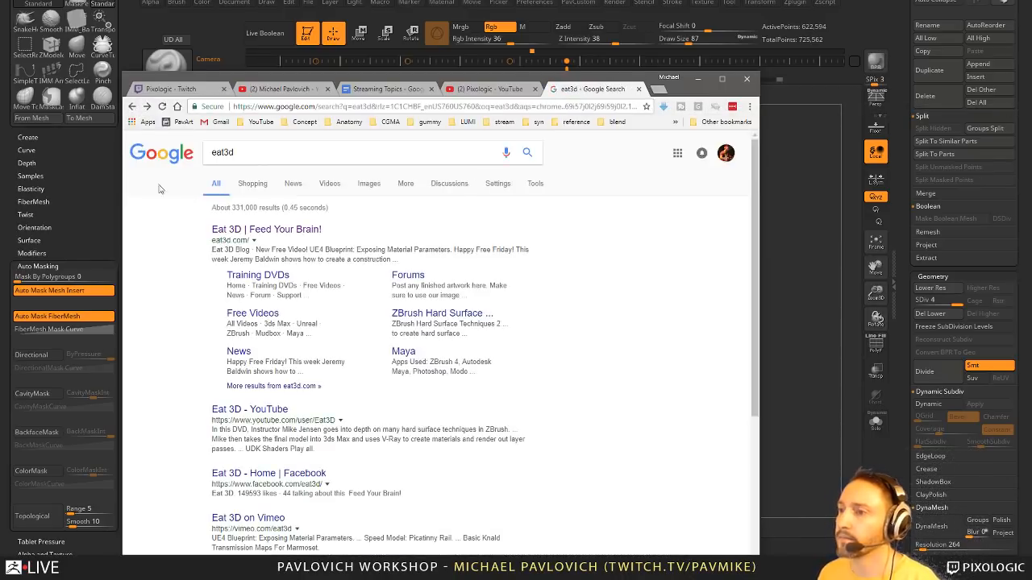
click(278, 277)
scroll(274, 291, down, 5)
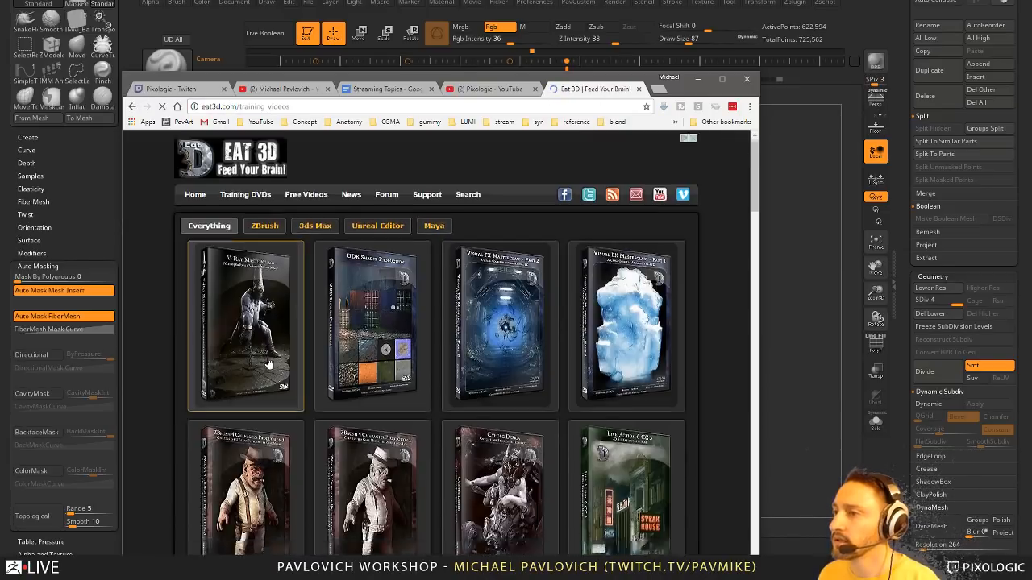
scroll(270, 364, down, 10)
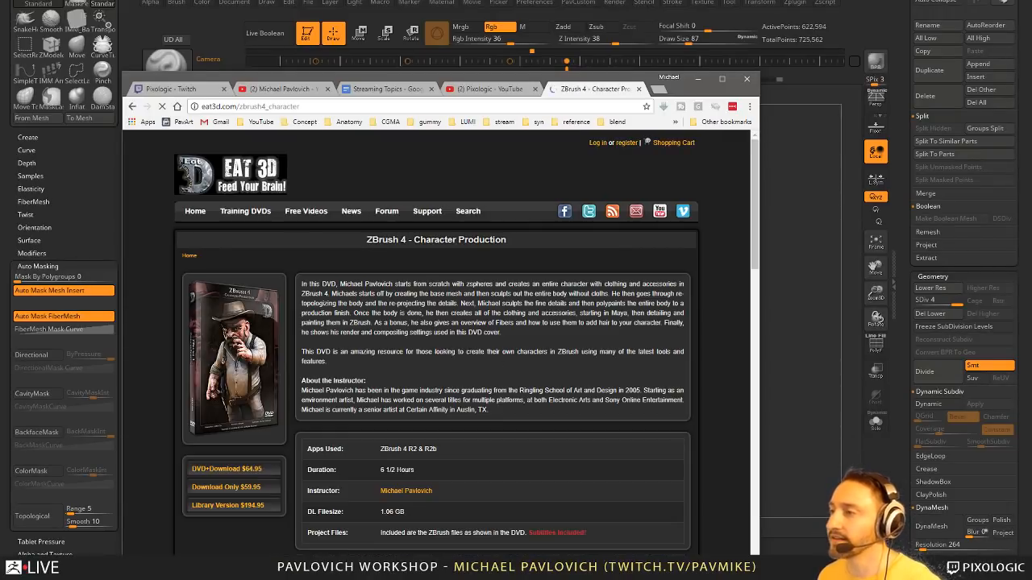
click(133, 105)
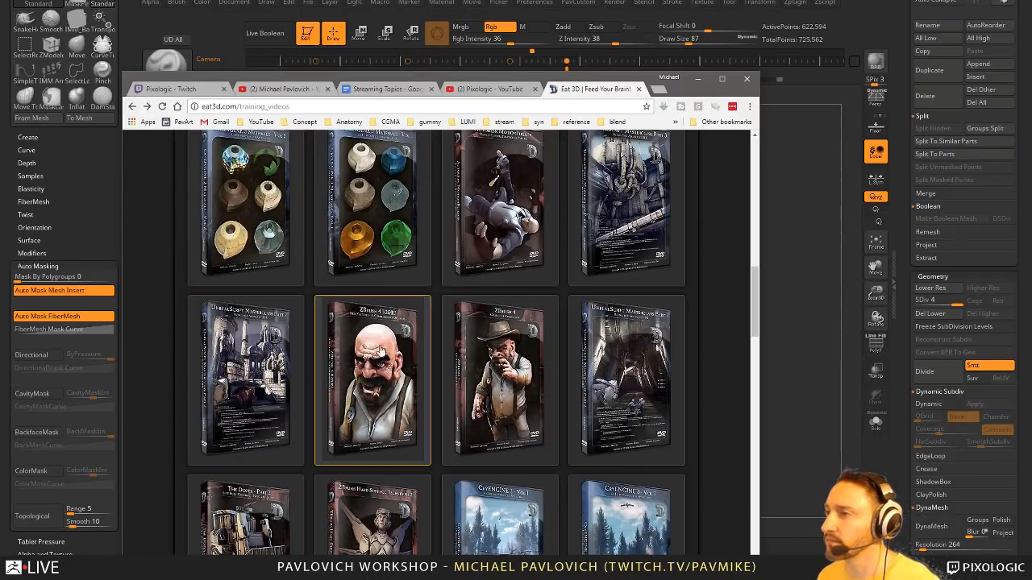
- Look through the ZBrush 4 R2&R3 - New Features page and return to the training catalogue
click(360, 349)
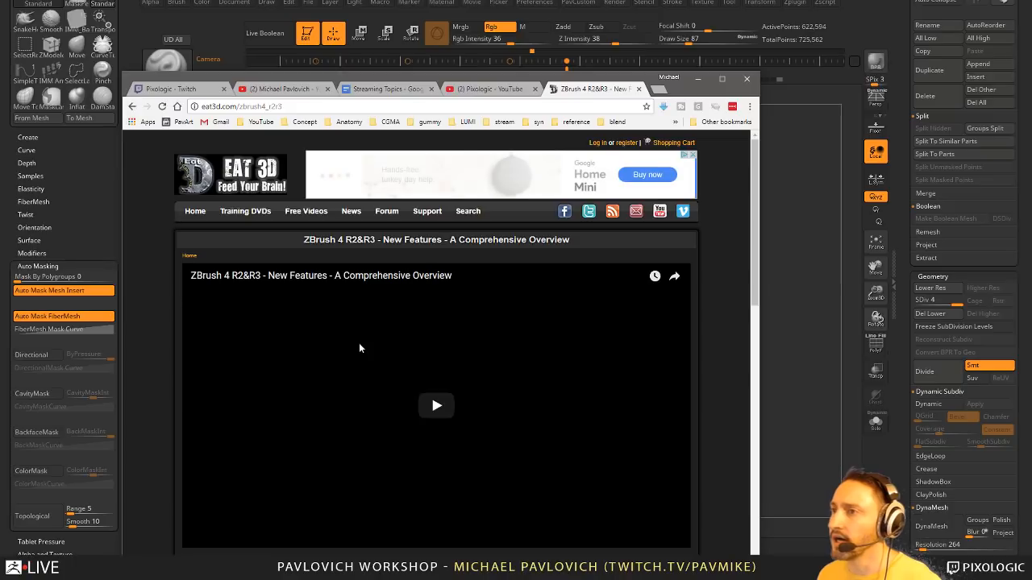
scroll(319, 344, down, 1)
scroll(320, 343, down, 5)
scroll(318, 336, down, 3)
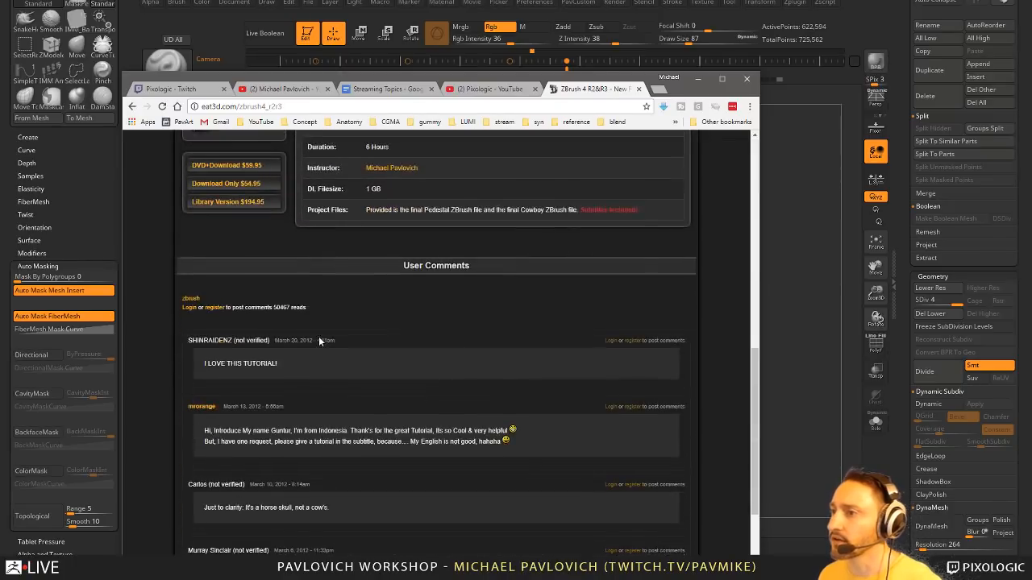
scroll(318, 336, up, 5)
click(133, 106)
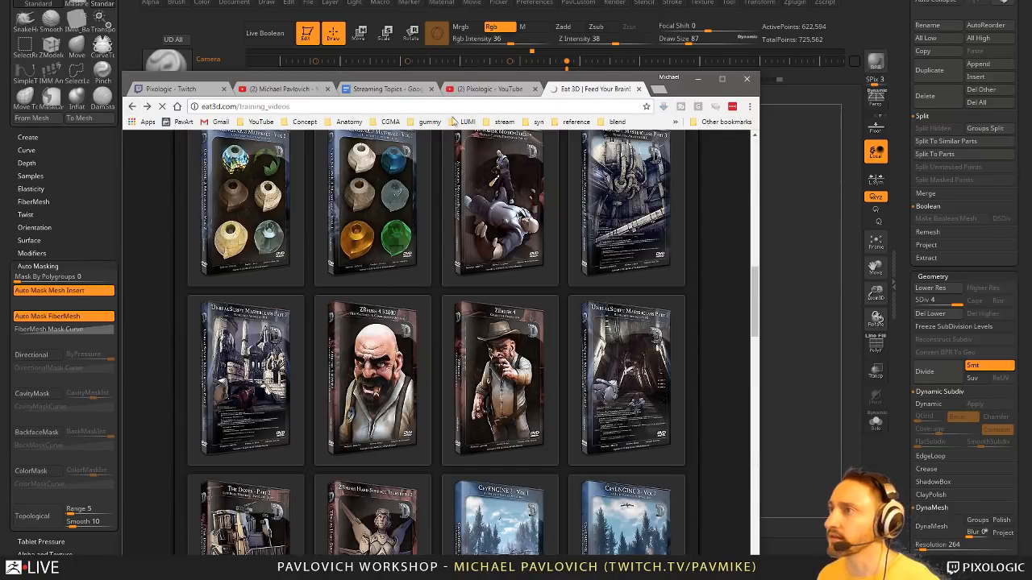
- Open artstation.com and browse the account's own portfolio page down to the Eat3D cowboy artwork
click(460, 106)
text(artstation.com)
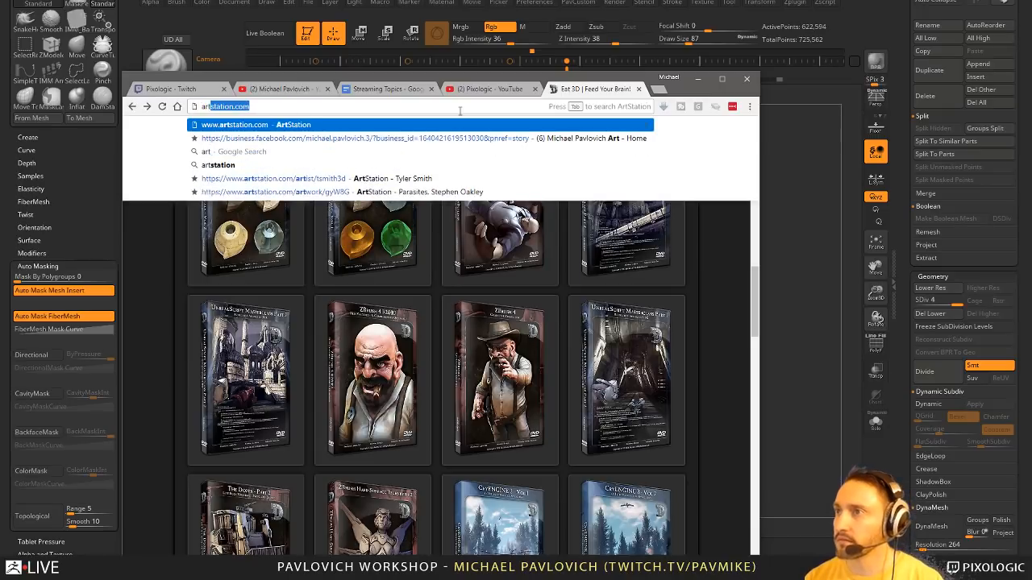
key(Return)
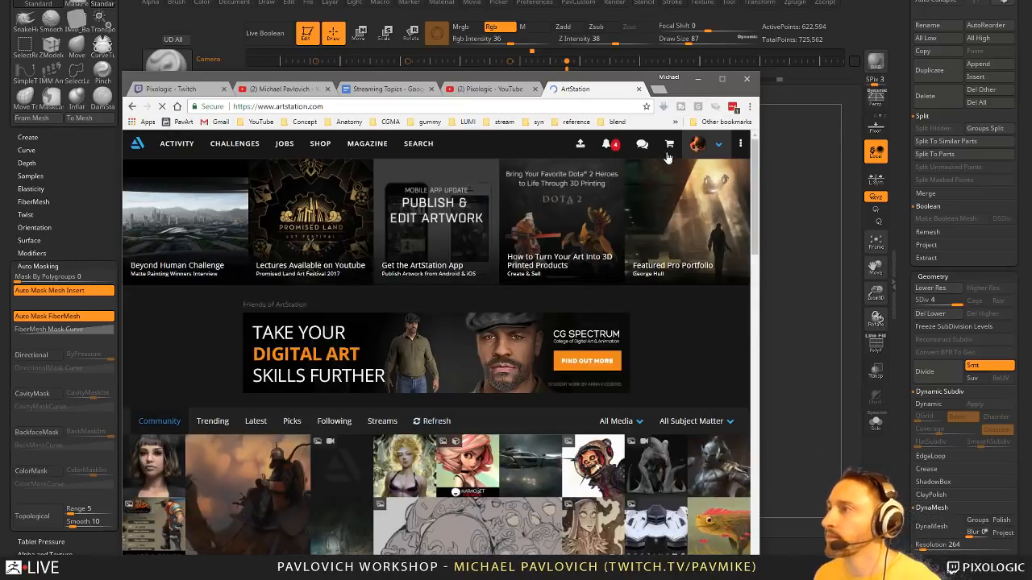
click(724, 145)
click(699, 167)
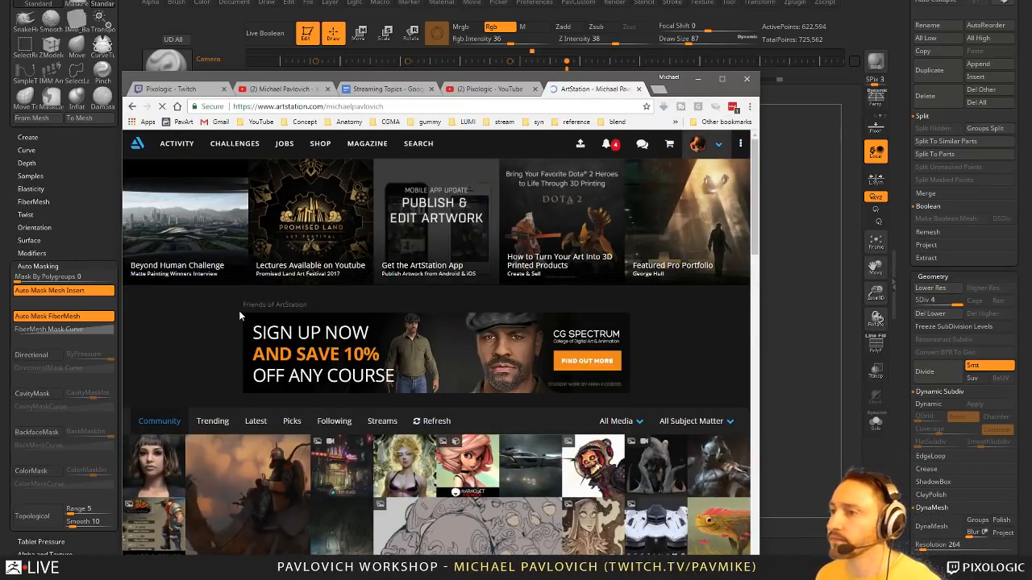
scroll(238, 312, down, 5)
scroll(239, 313, down, 10)
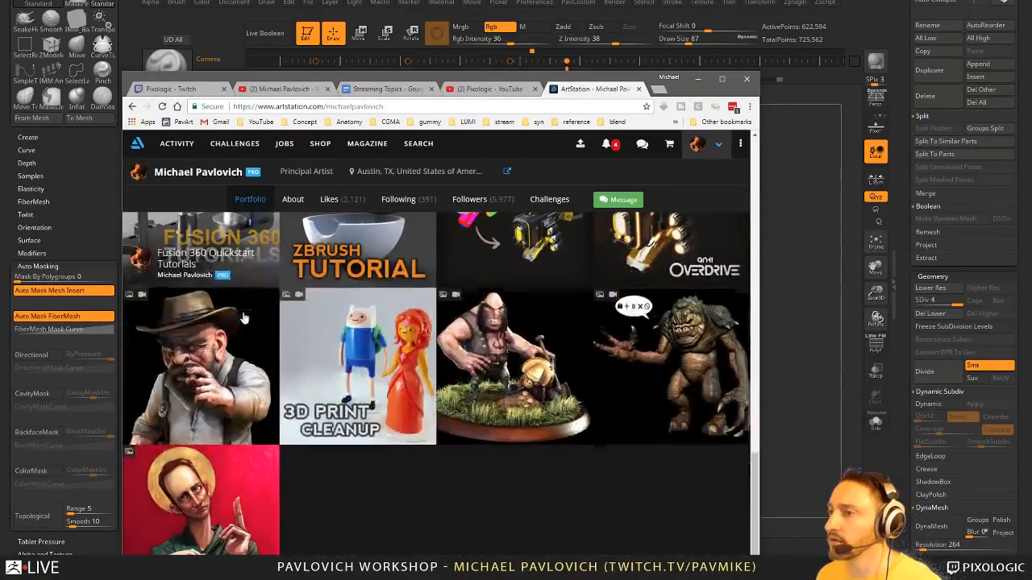
- Open the Eat3D cowboy artwork, view its renders including one at full size, and return to ZBrush
click(245, 318)
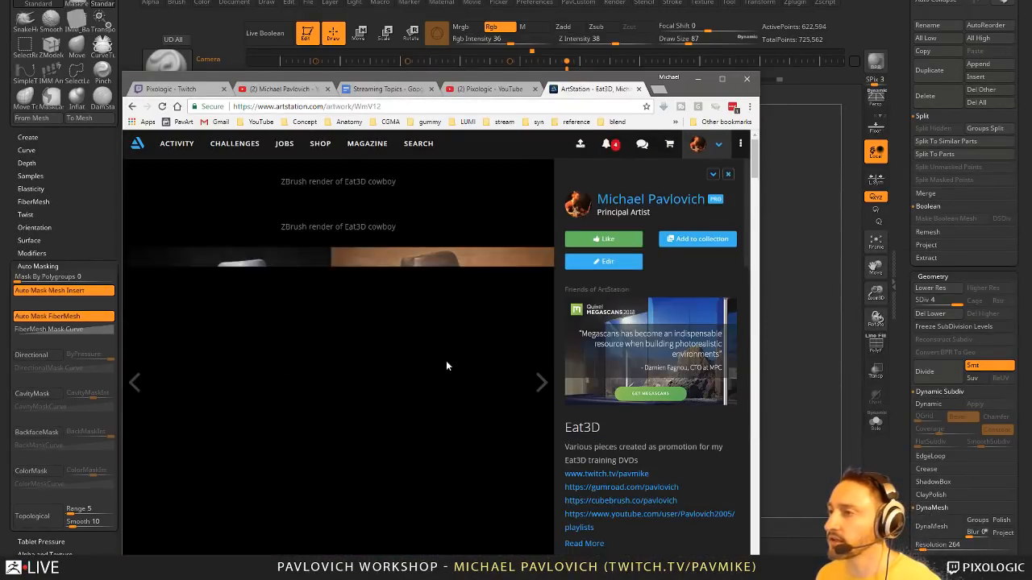
scroll(395, 340, down, 4)
scroll(382, 339, down, 3)
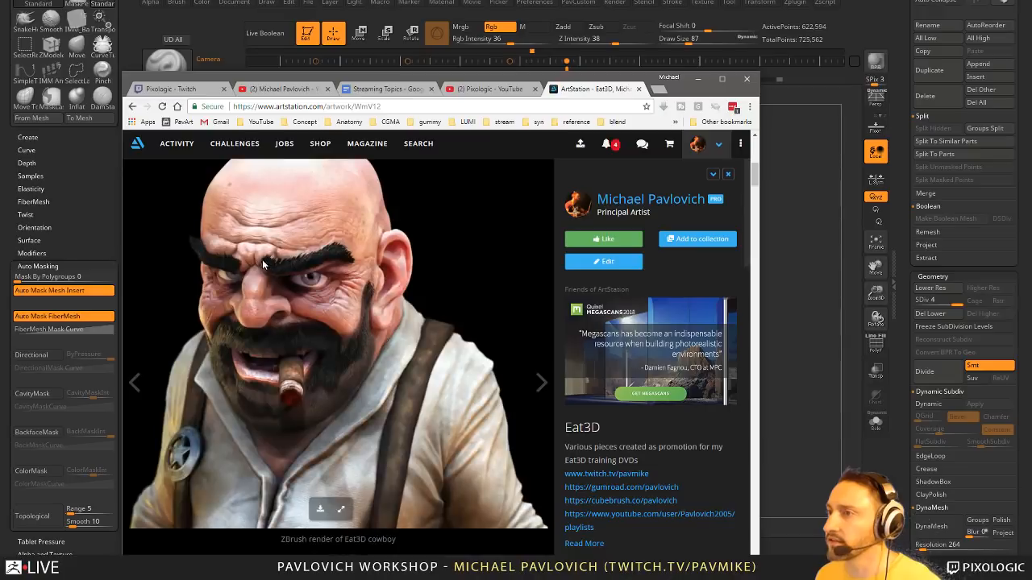
scroll(355, 287, up, 5)
click(354, 287)
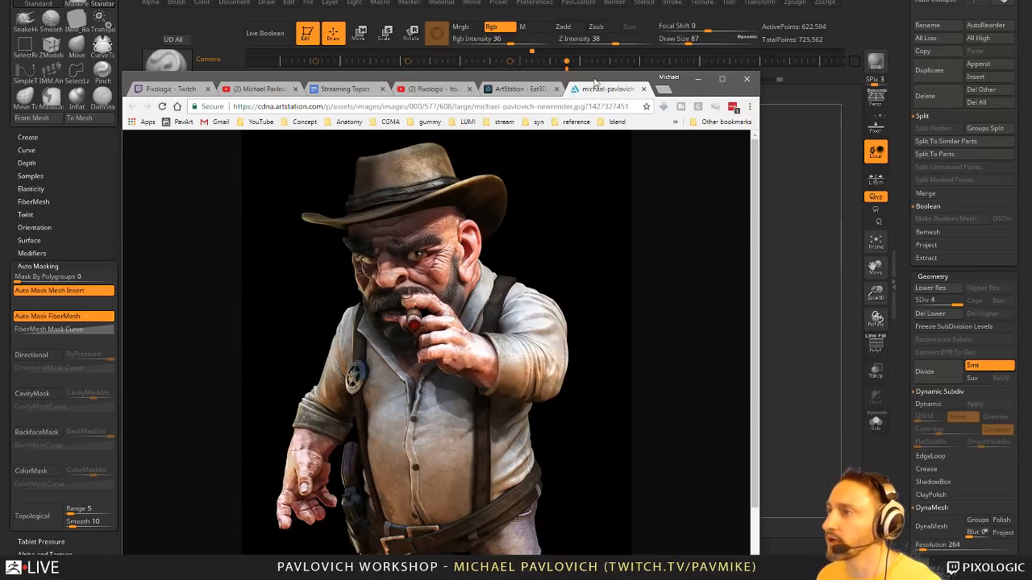
click(698, 78)
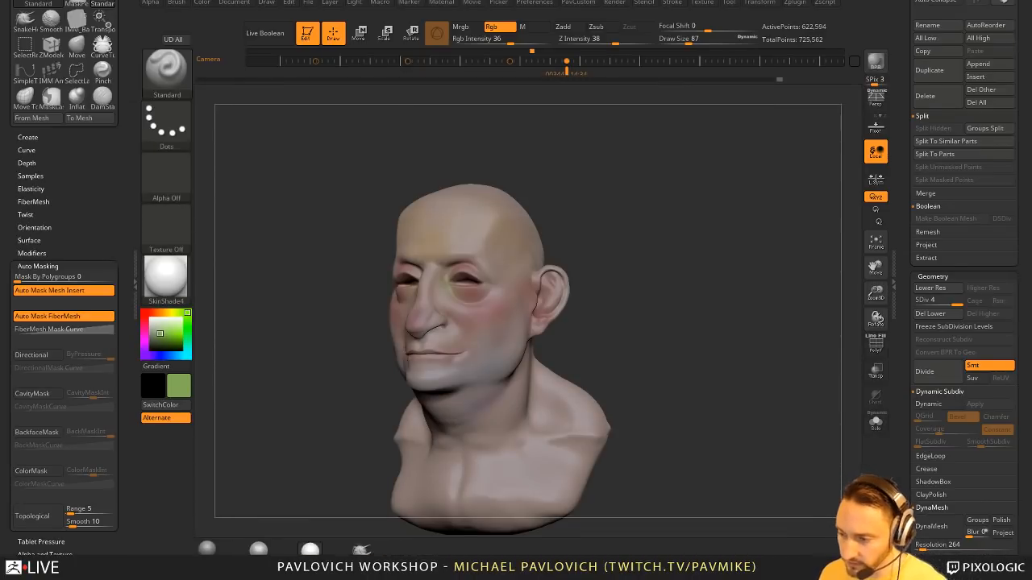
- Reduce the draw size to 46 and replace the docked Brush palette with the Render palette
mouse_move(627, 209)
mouse_down()
mouse_move(656, 253)
mouse_move(613, 276)
mouse_move(634, 266)
mouse_up()
key(s)
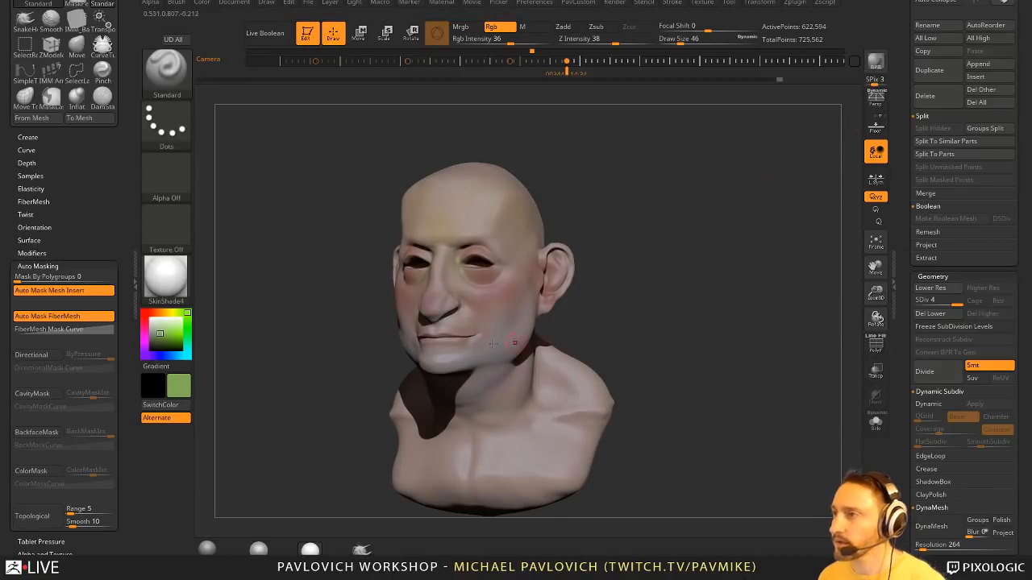
scroll(130, 50, up, 4)
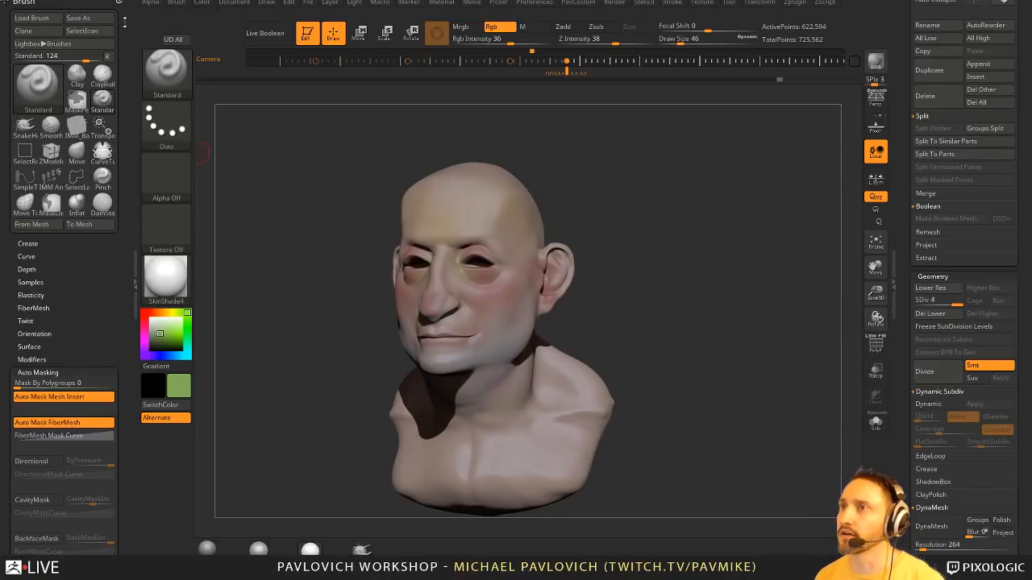
click(119, 3)
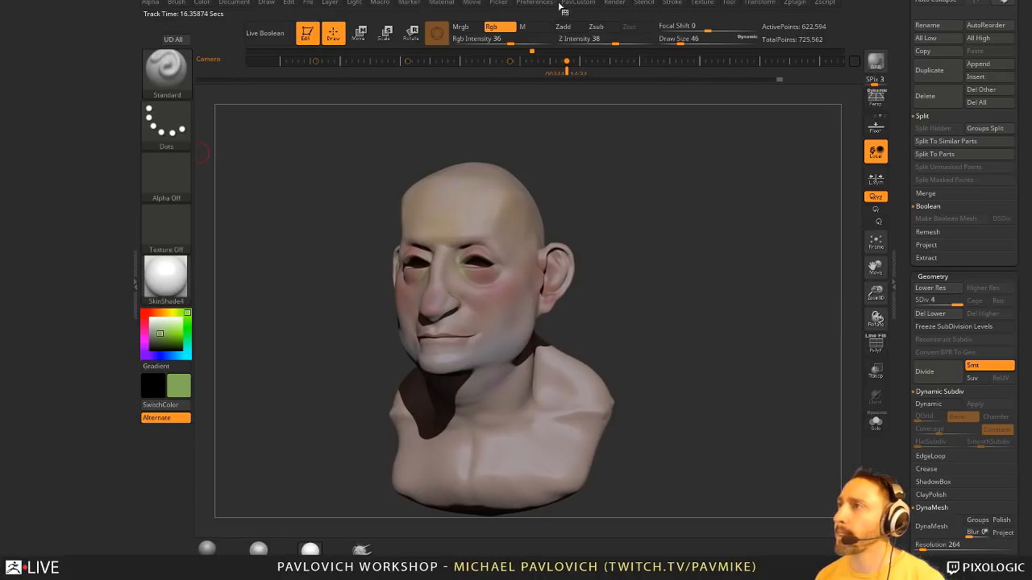
click(614, 3)
click(609, 8)
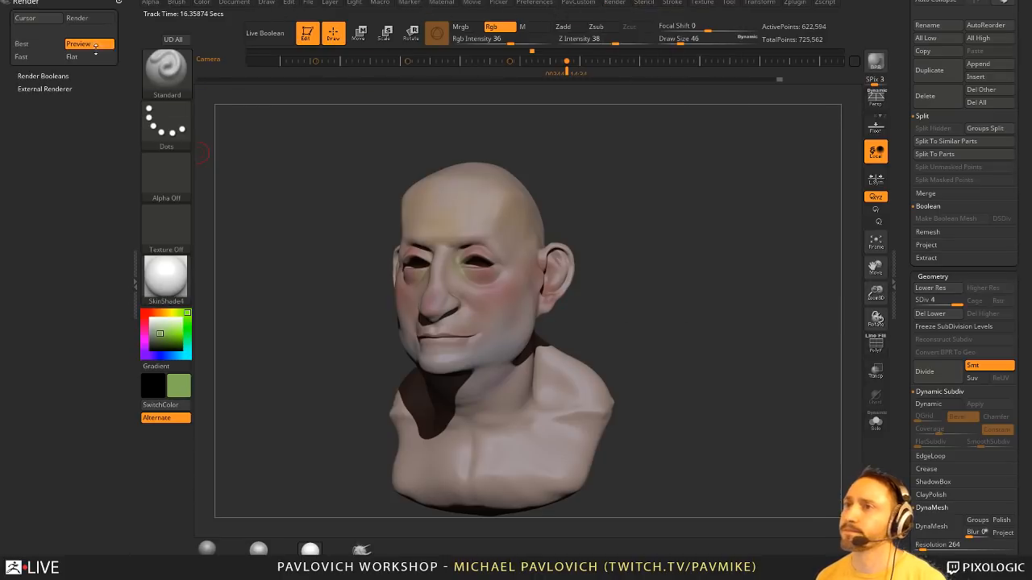
- Expand the BPR RenderPass and Render Properties settings and enable AOcclusion and WaxPreview
key(shift)
click(42, 115)
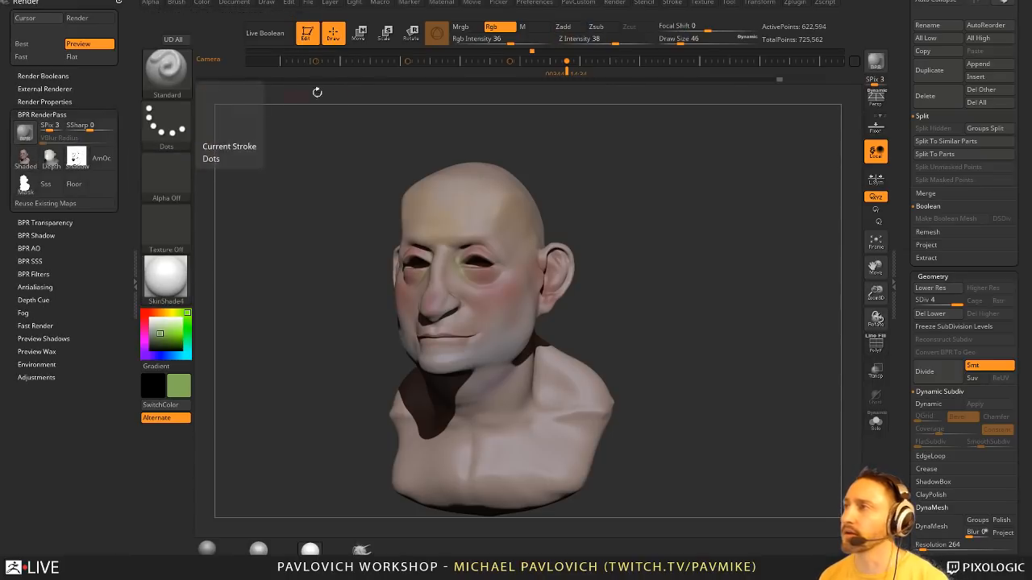
key(shift)
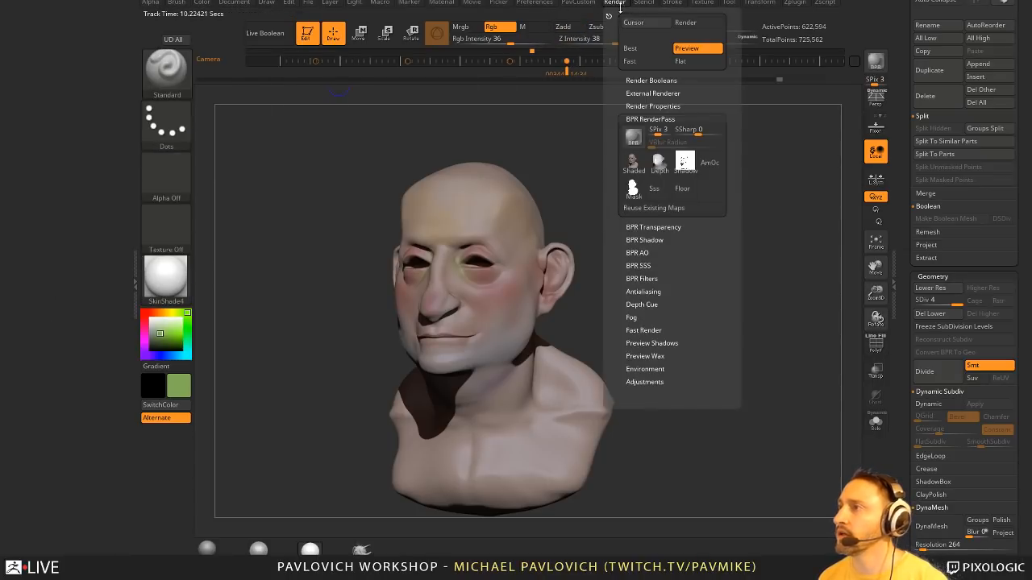
key(shift)
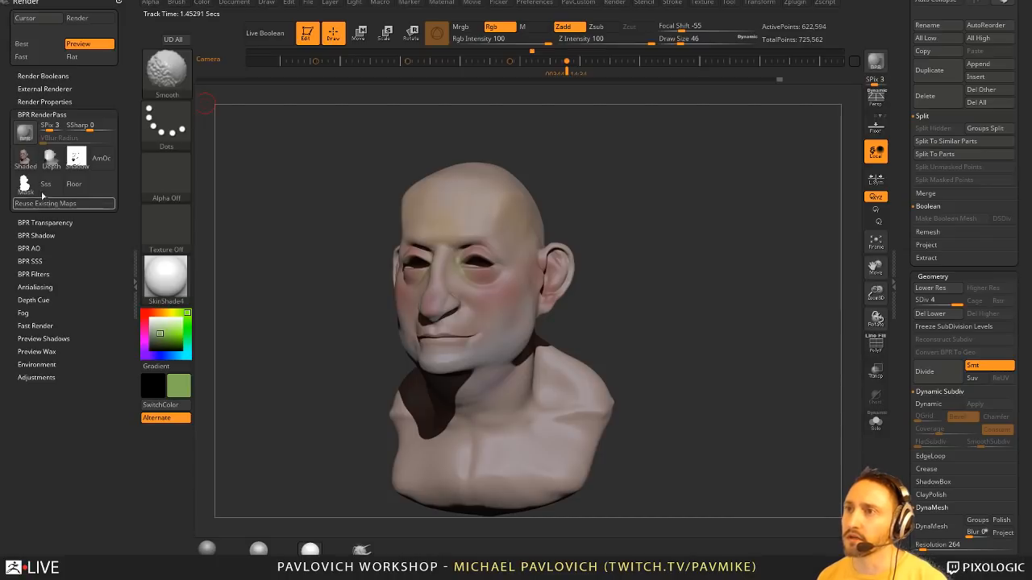
click(44, 102)
click(99, 217)
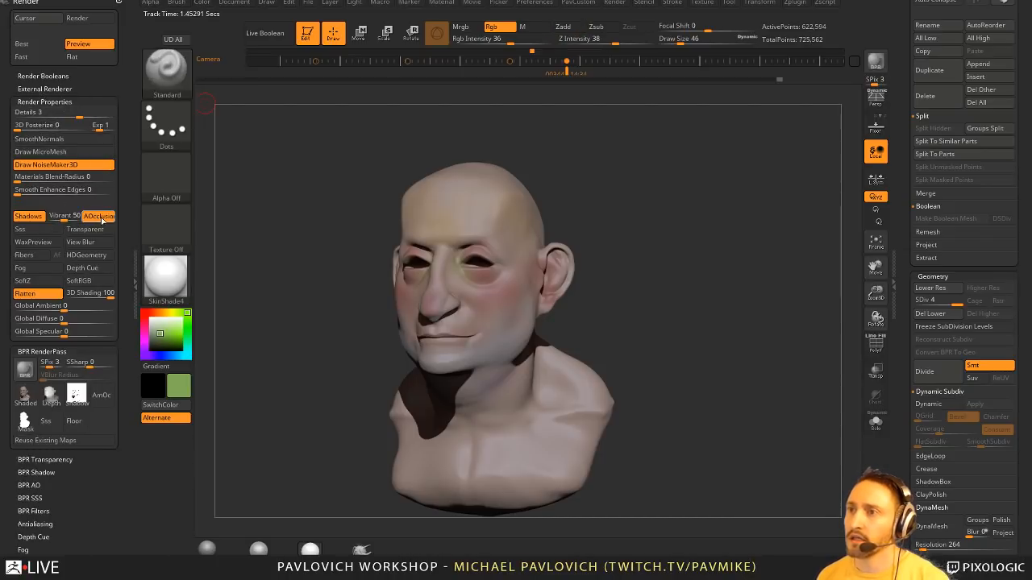
click(33, 242)
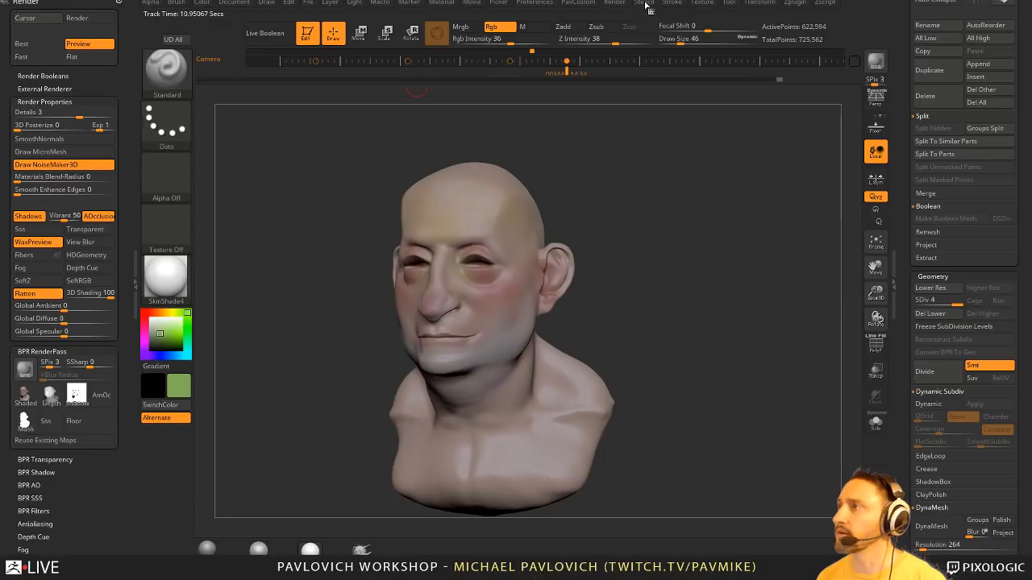
- Dock the Material palette and set the SkinShade4 material's wax strength to 37
click(441, 4)
drag(432, 7, 76, 48)
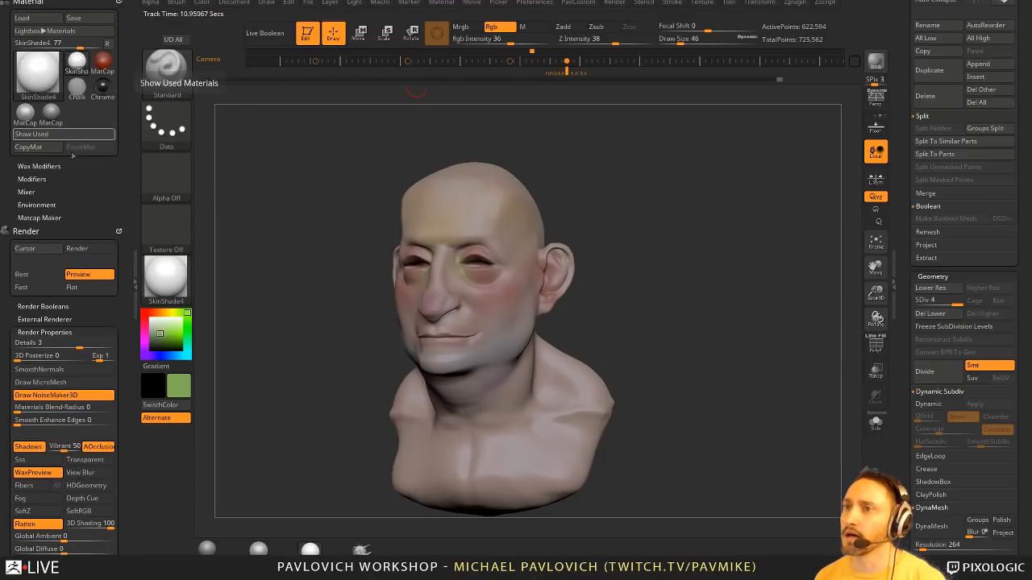
click(48, 165)
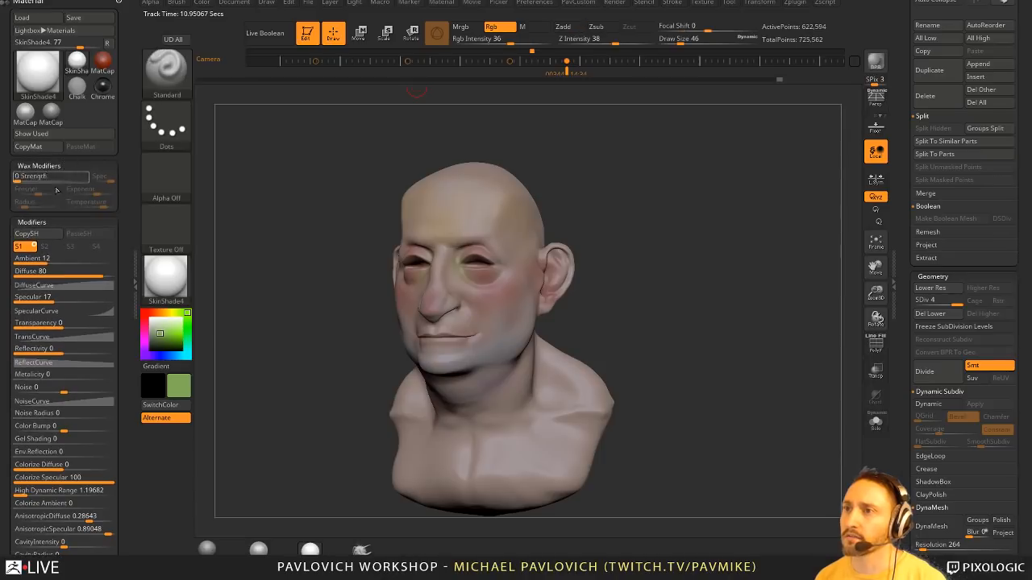
drag(36, 179, 42, 178)
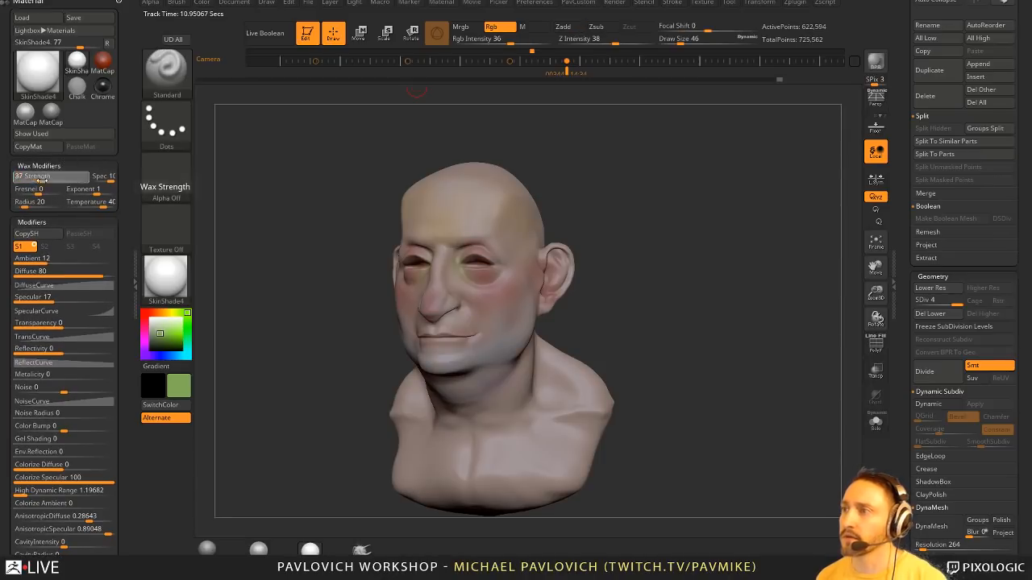
- Show all the subtools with the head and hide the hair and sideburns subtool
click(898, 371)
shift+click(1008, 207)
shift+click(1009, 210)
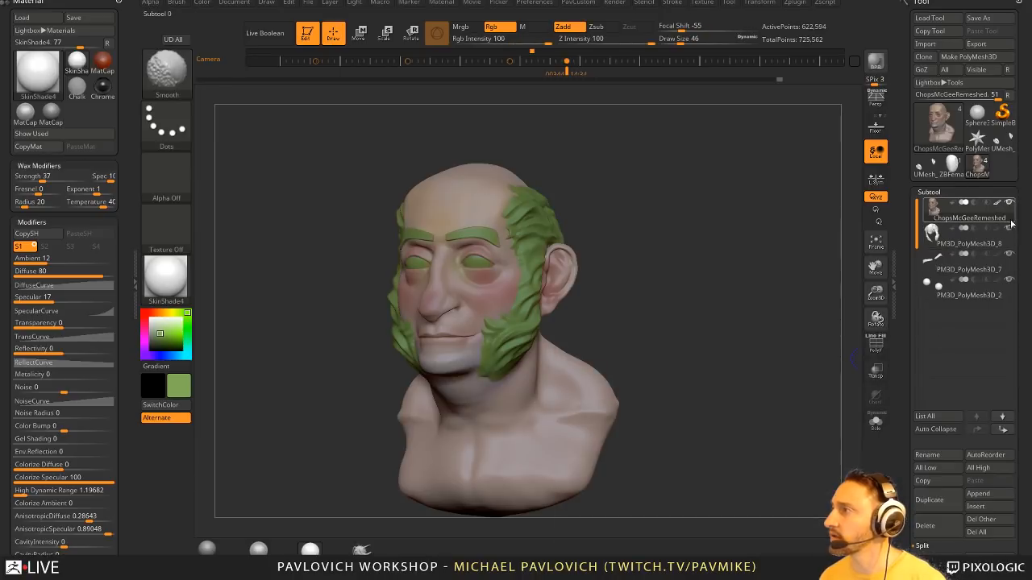
click(1009, 229)
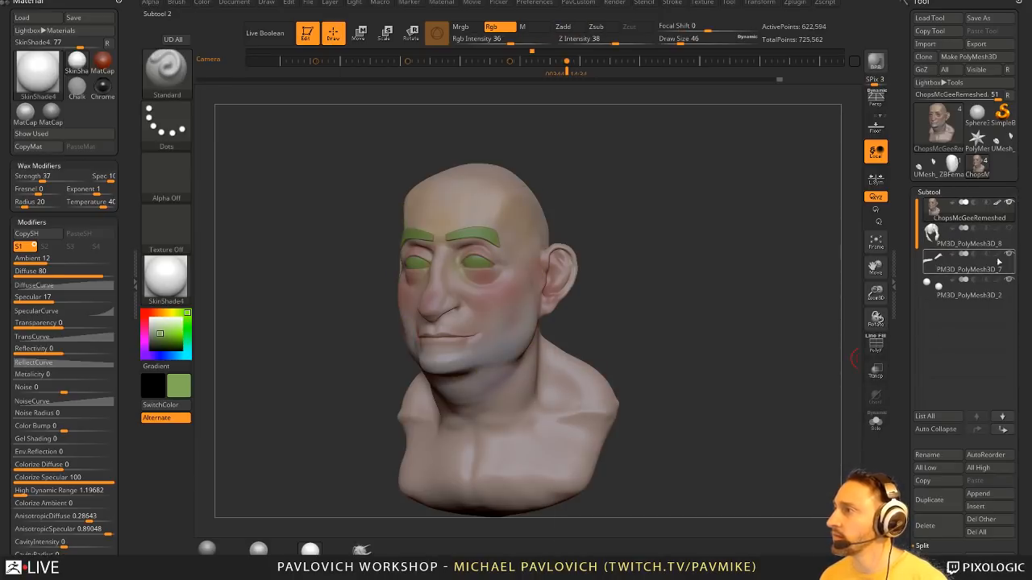
- Set the main color to white for the eyes, hide the eyebrows subtool and run a BPR render
click(151, 315)
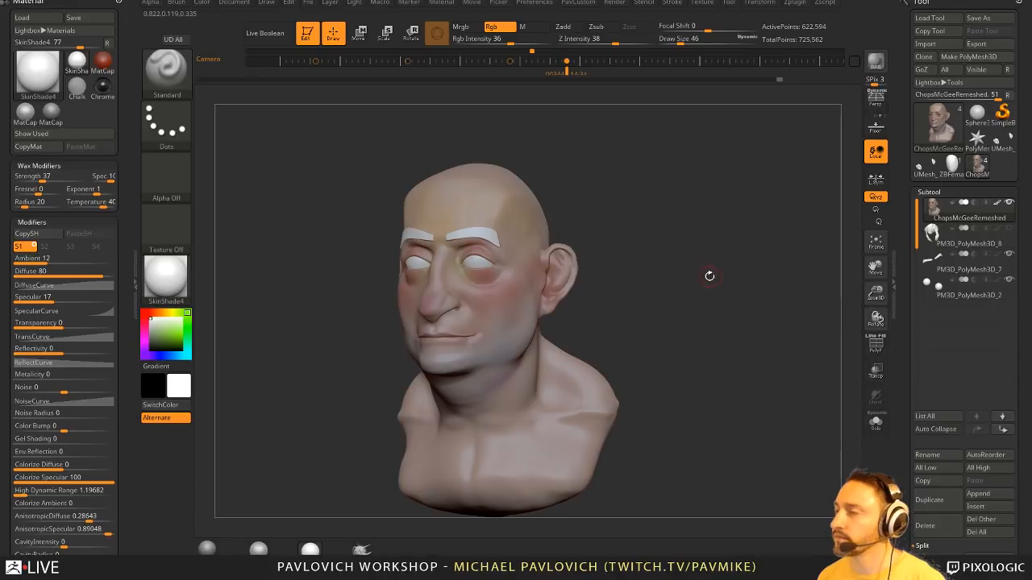
drag(710, 277, 748, 291)
click(1009, 257)
key(shift+r)
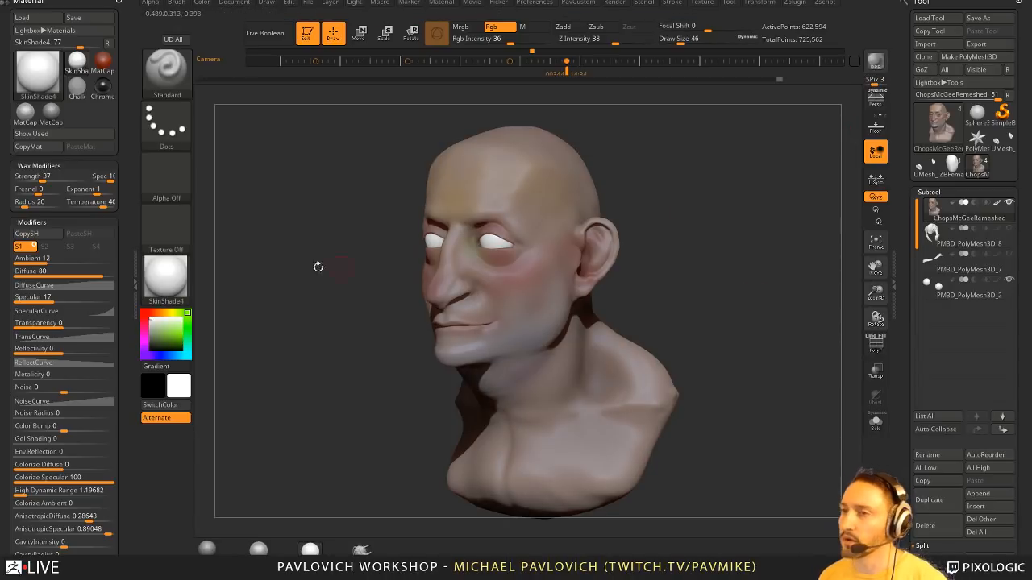
- Set the BPR Shadow resolution to 2188 and its blur to 5
drag(129, 233, 125, 110)
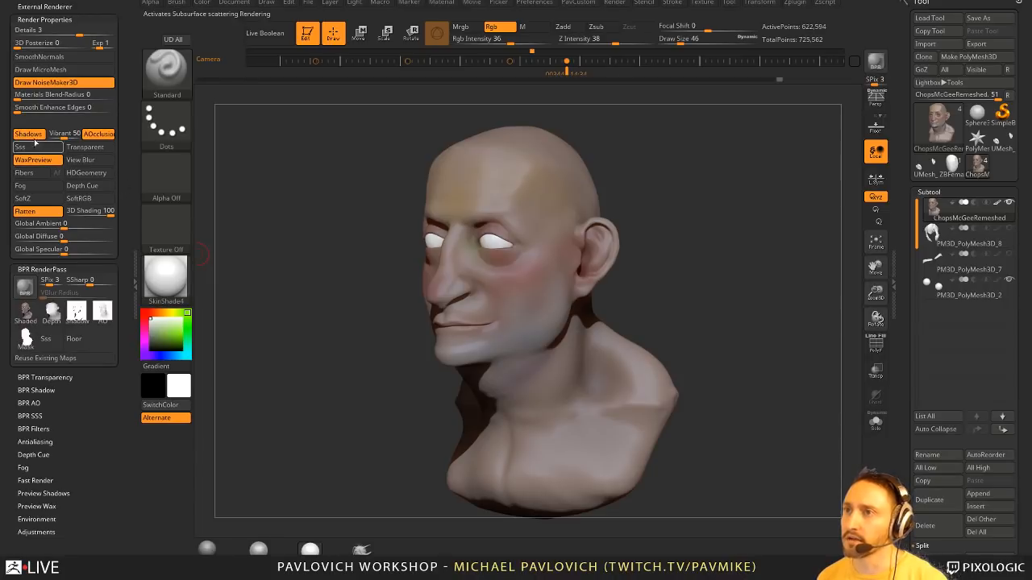
drag(128, 108, 127, 164)
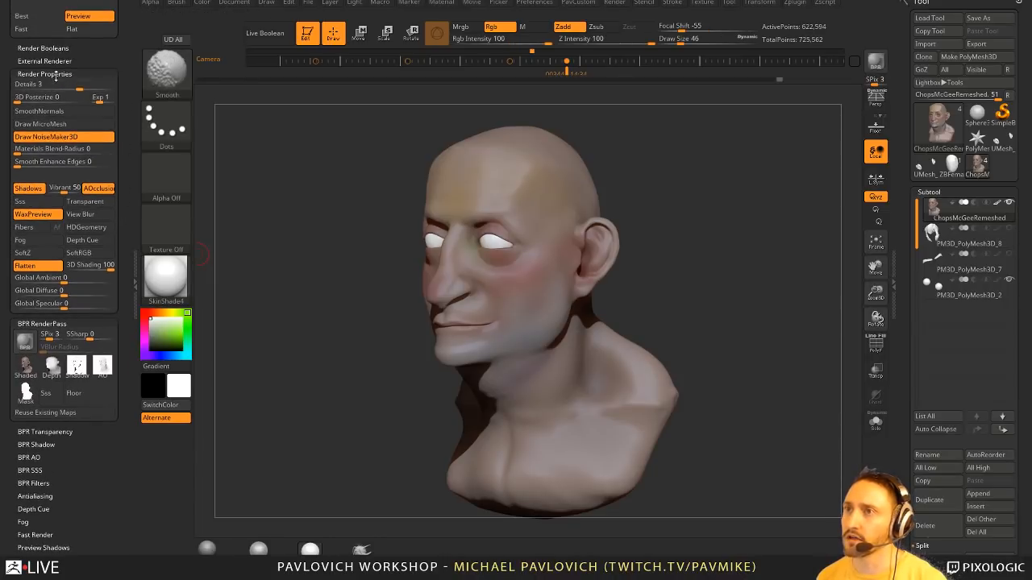
shift+click(51, 76)
shift+click(36, 209)
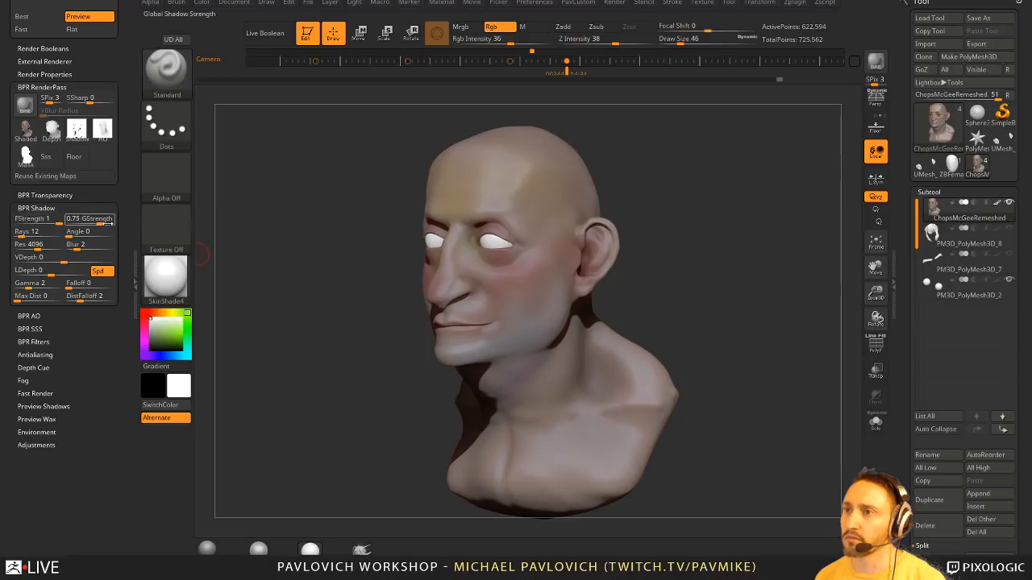
click(30, 249)
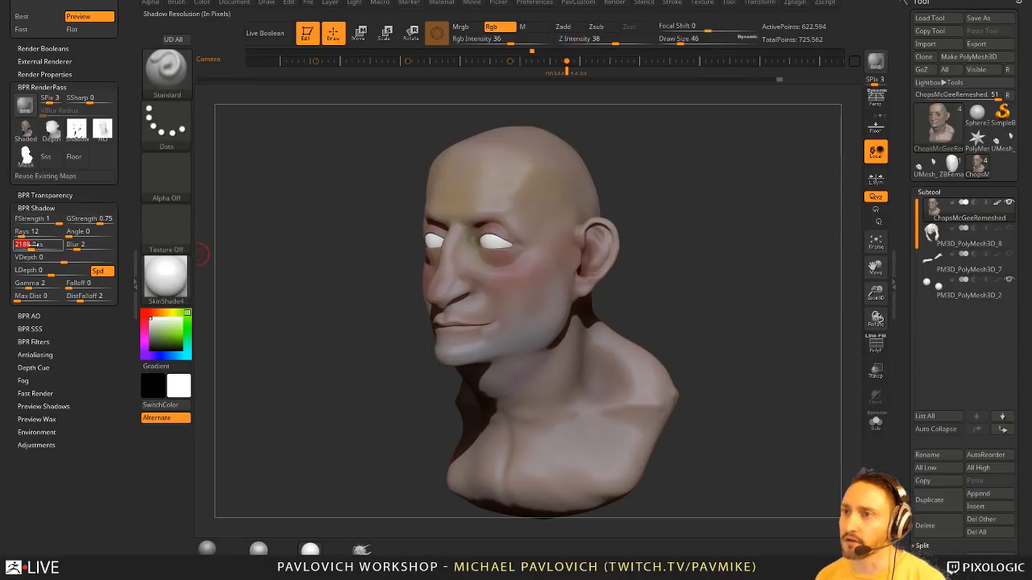
drag(80, 248, 82, 249)
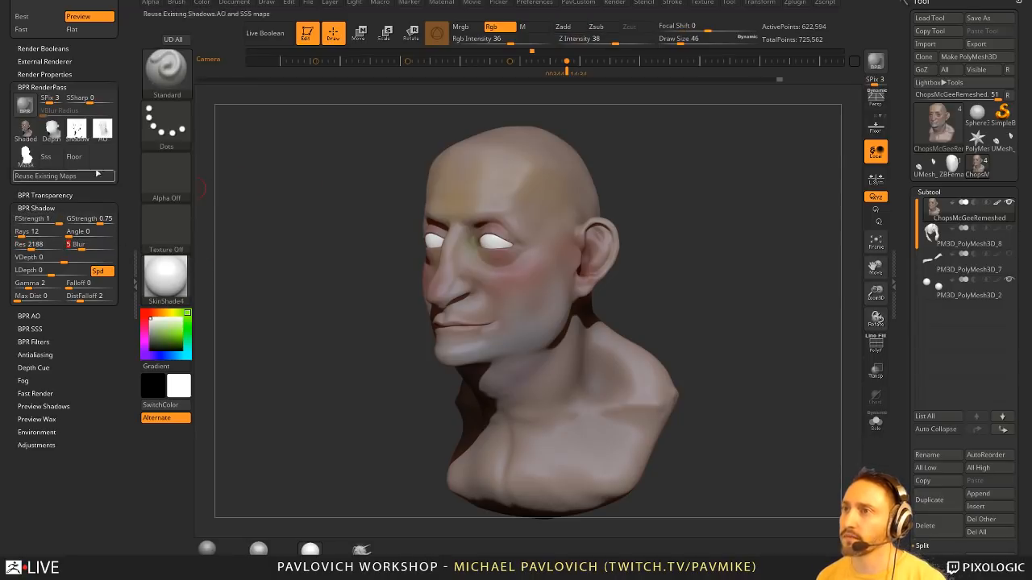
- Set the BPR AO blur to 2 and resolution to 1764, and render the head with BPR from a new angle
shift+click(29, 316)
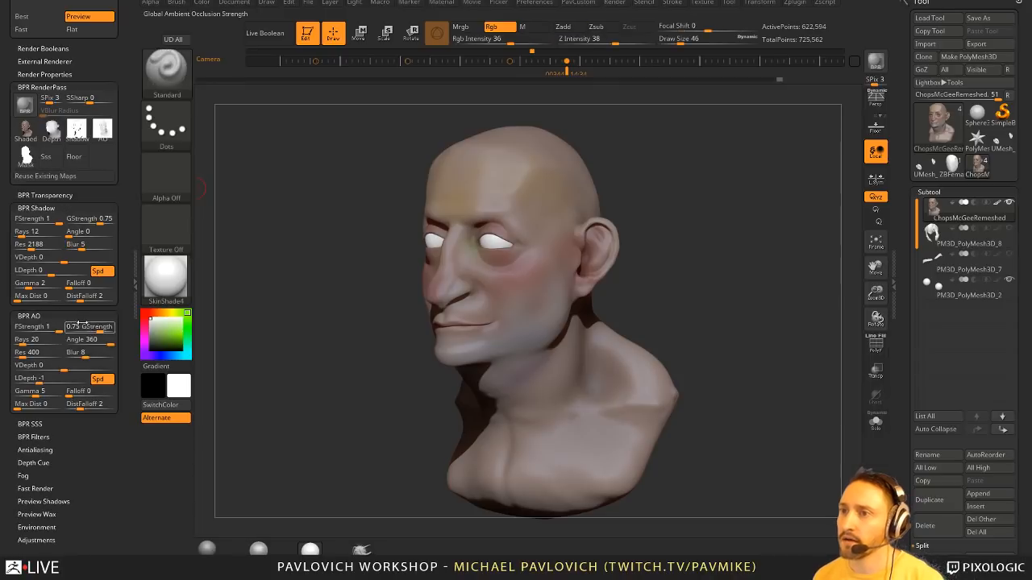
drag(87, 353, 35, 356)
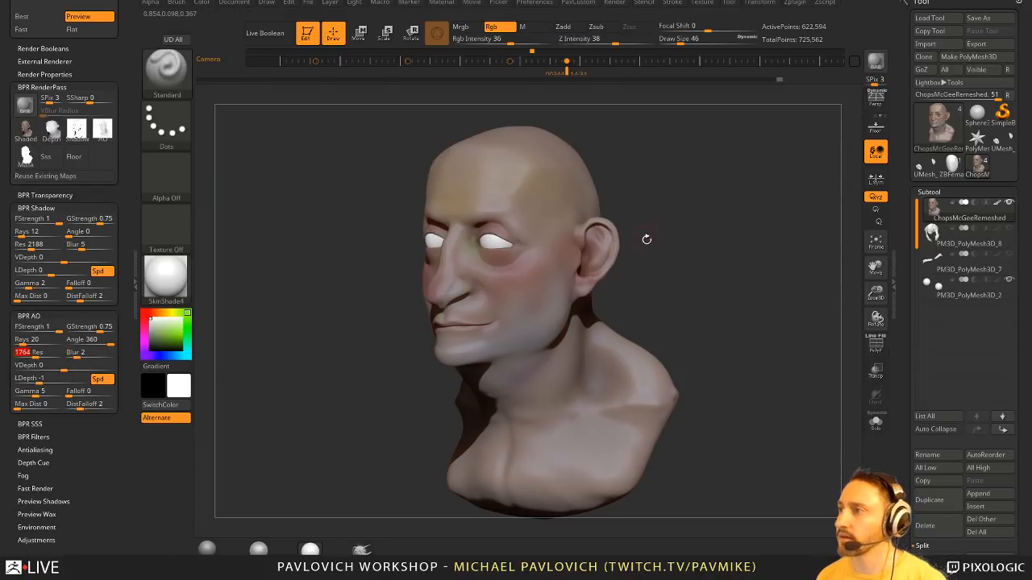
drag(647, 237, 673, 224)
click(874, 63)
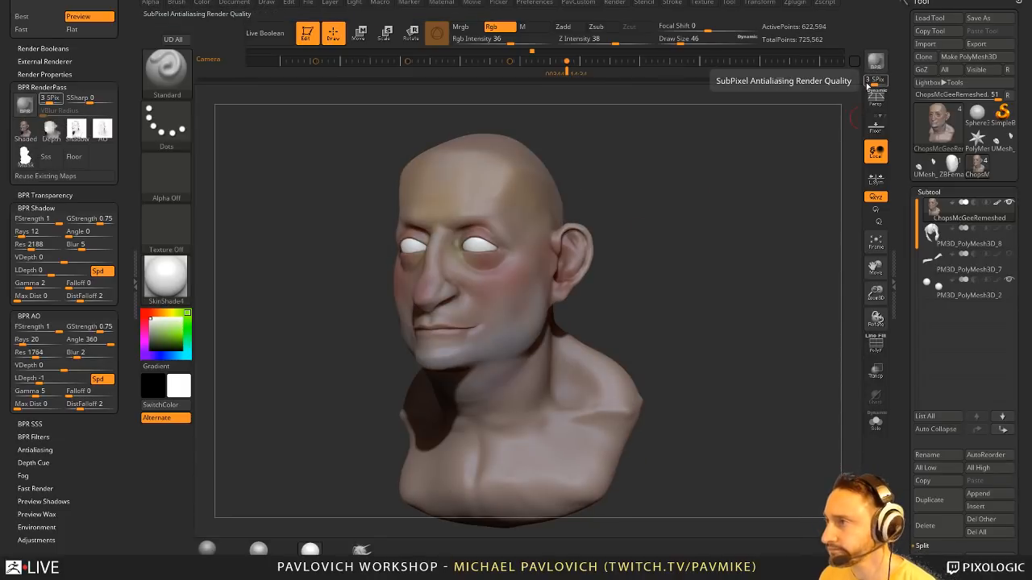
- Inspect the shadow and mask render passes, open the shaded pass for export as a PSD, and cancel the save
mouse_move(105, 133)
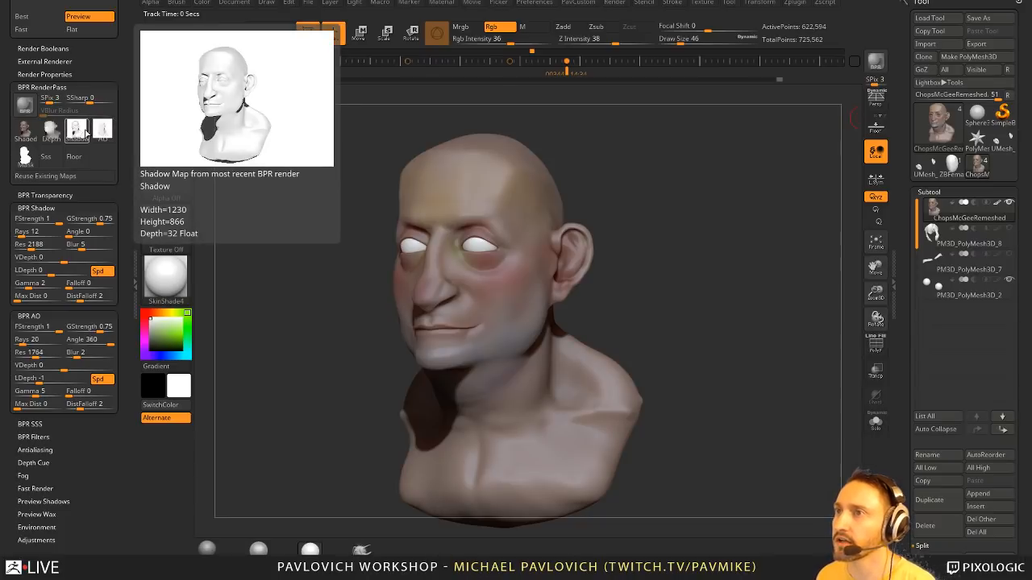
mouse_move(21, 136)
mouse_move(24, 166)
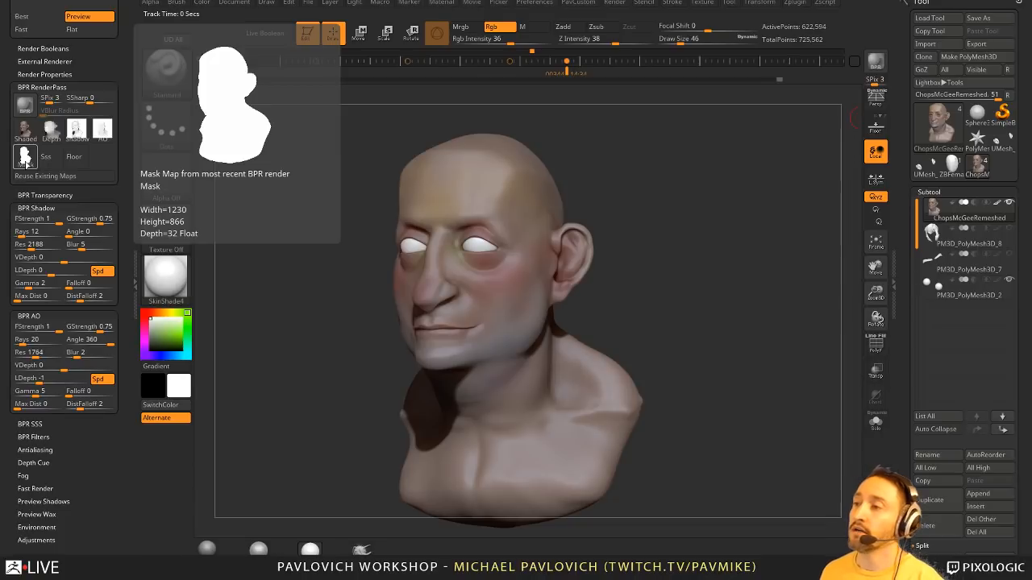
click(24, 130)
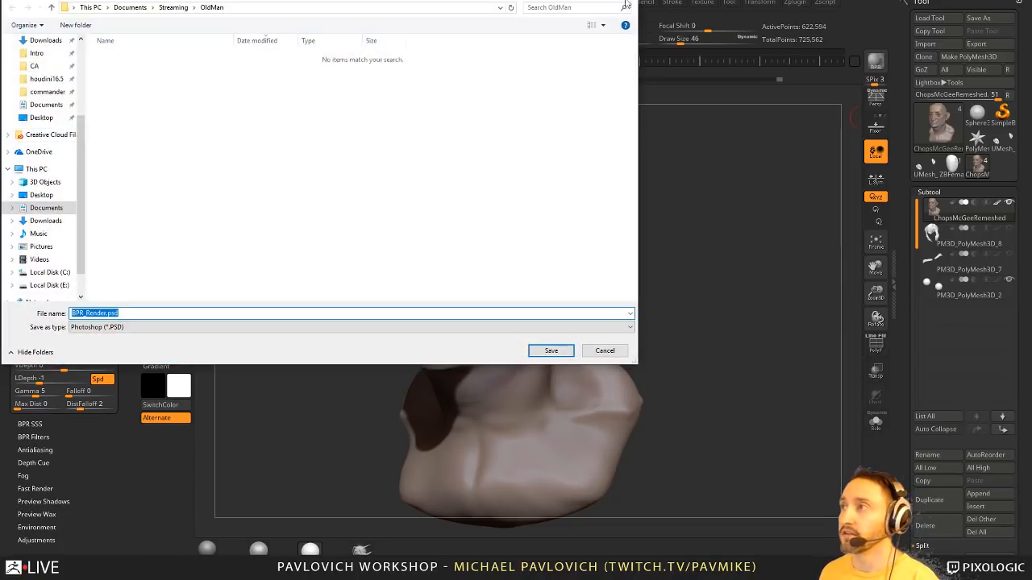
click(632, 2)
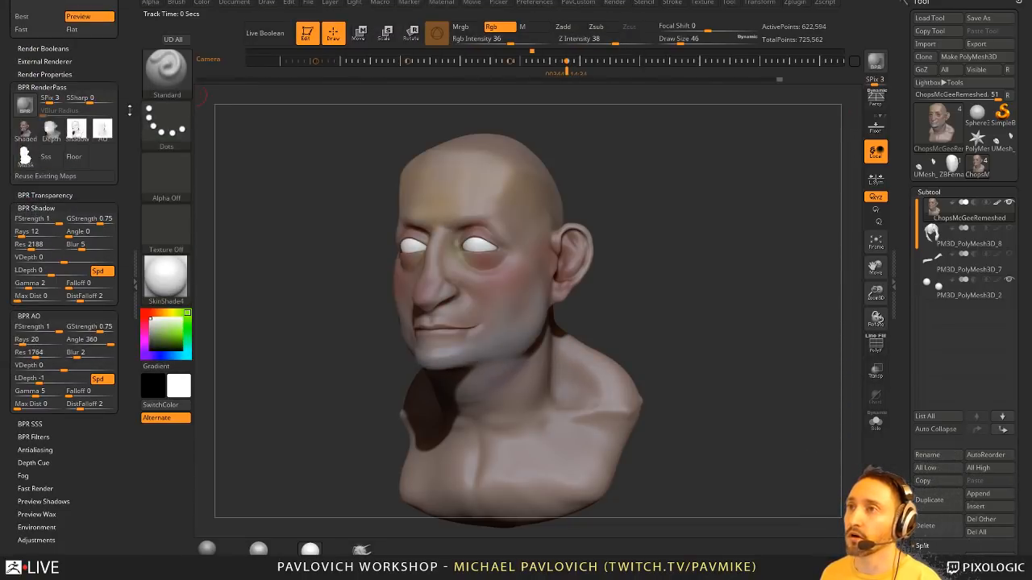
- Dock the Zplugin palette in the tray and expand its ZBrush To Photoshop section
drag(130, 108, 131, 365)
click(795, 3)
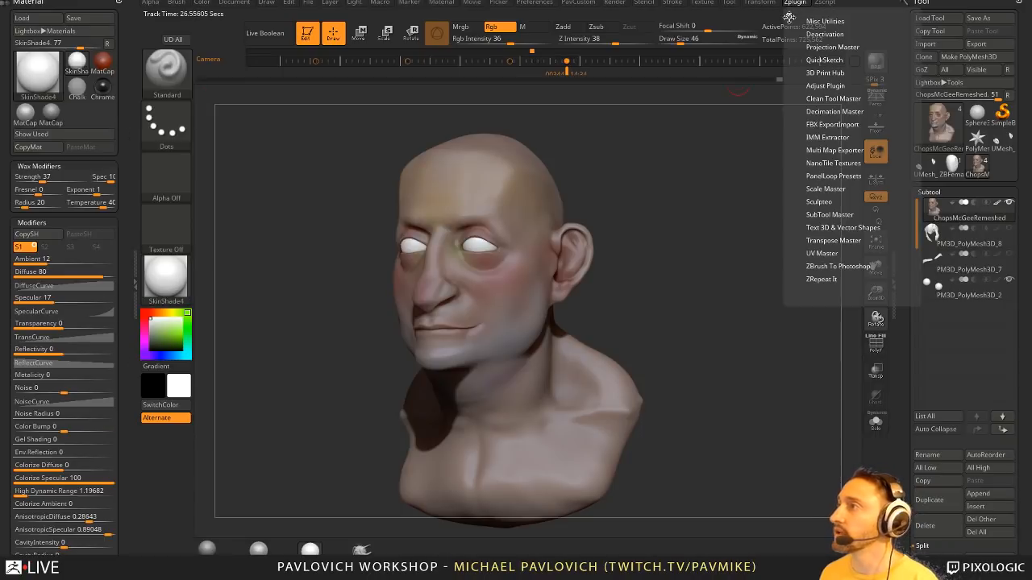
drag(788, 17, 81, 69)
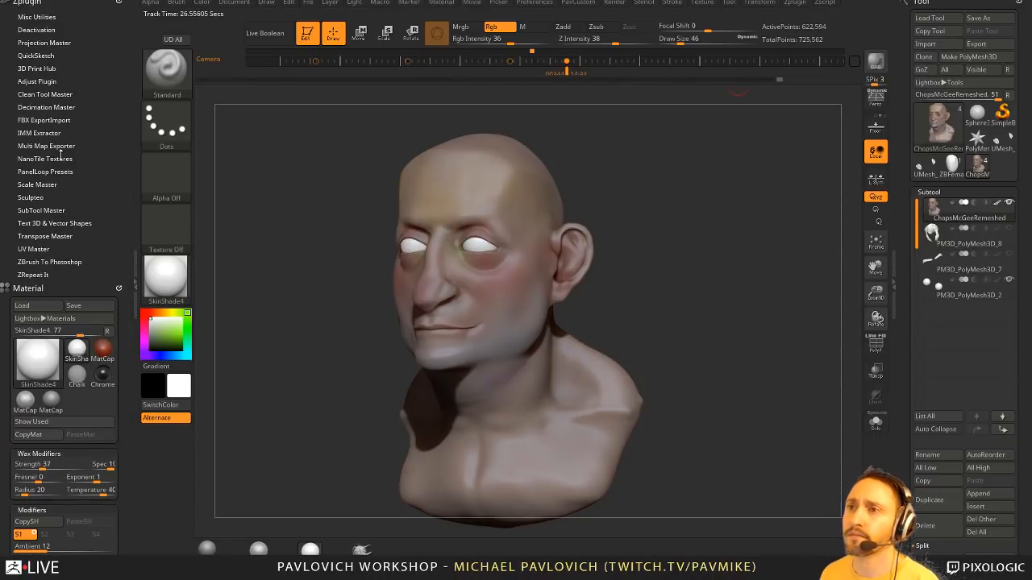
click(29, 259)
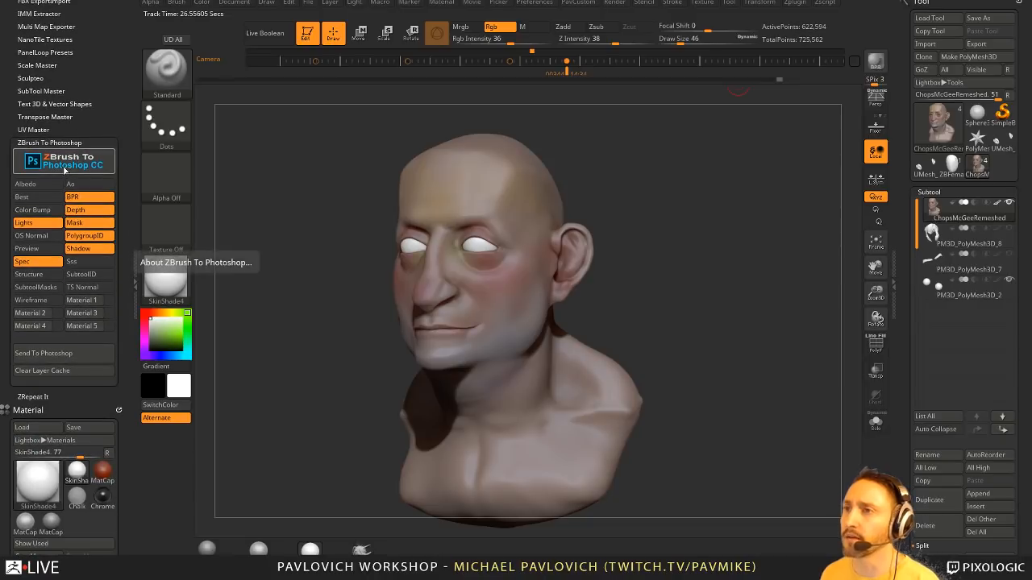
- View and dismiss the ZBrush To Photoshop information page, and send the enabled render passes to Photoshop
click(66, 168)
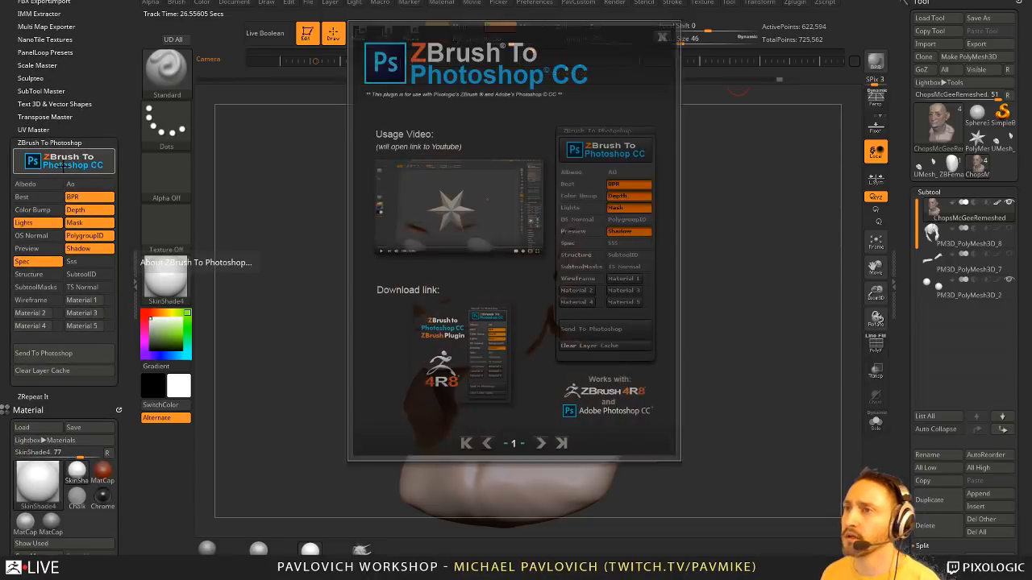
click(662, 37)
click(52, 355)
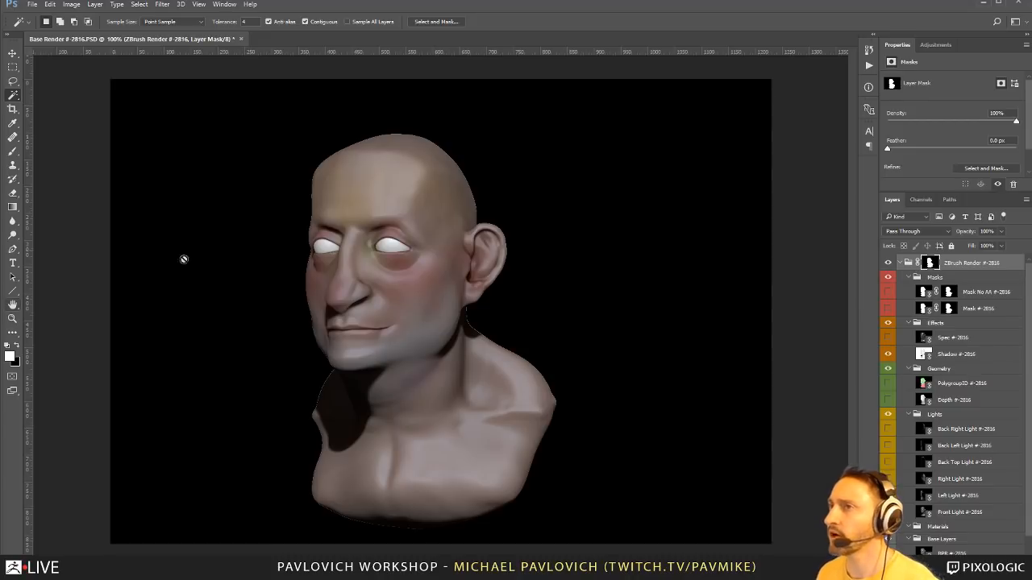
- Check the ZBrush Render layer group by toggling its visibility in Photoshop, close the document, and return to ZBrush
click(889, 323)
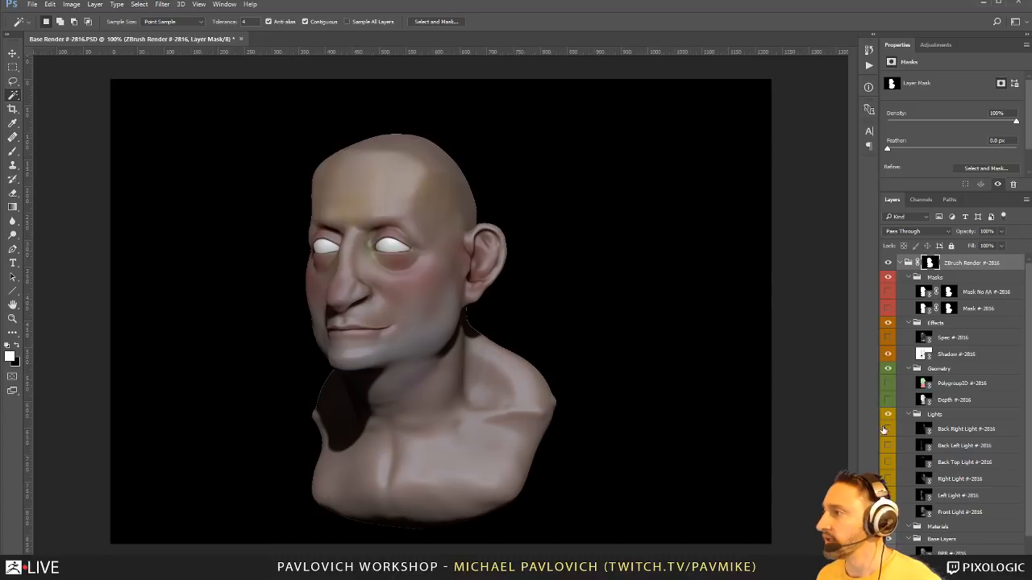
click(888, 262)
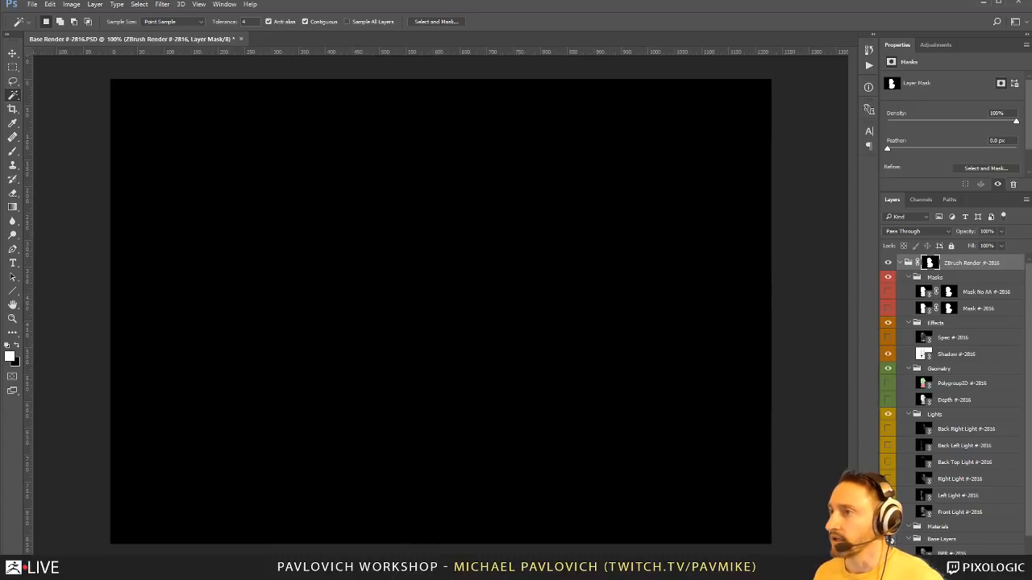
click(889, 263)
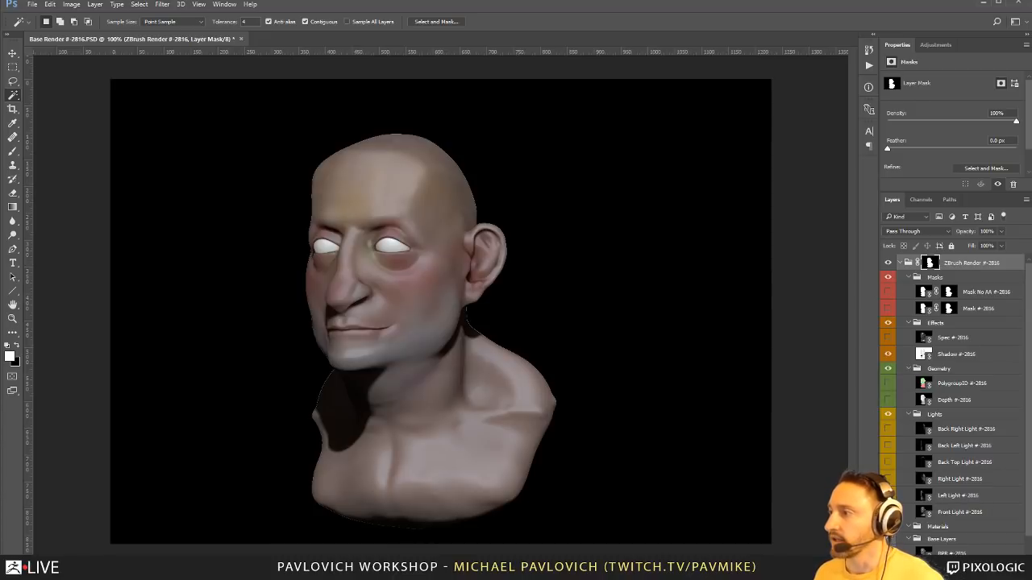
click(240, 39)
click(518, 221)
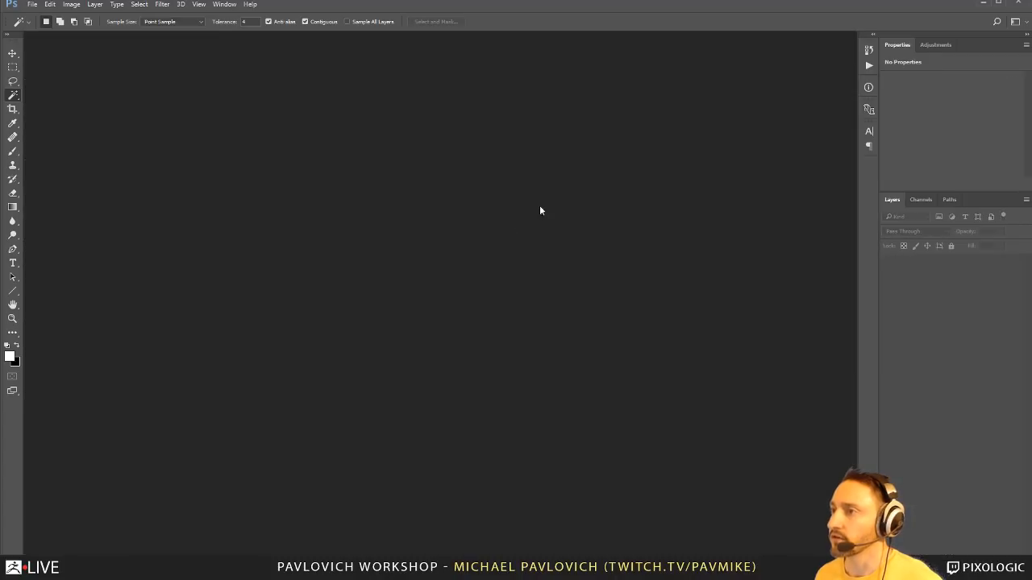
key(alt+Tab)
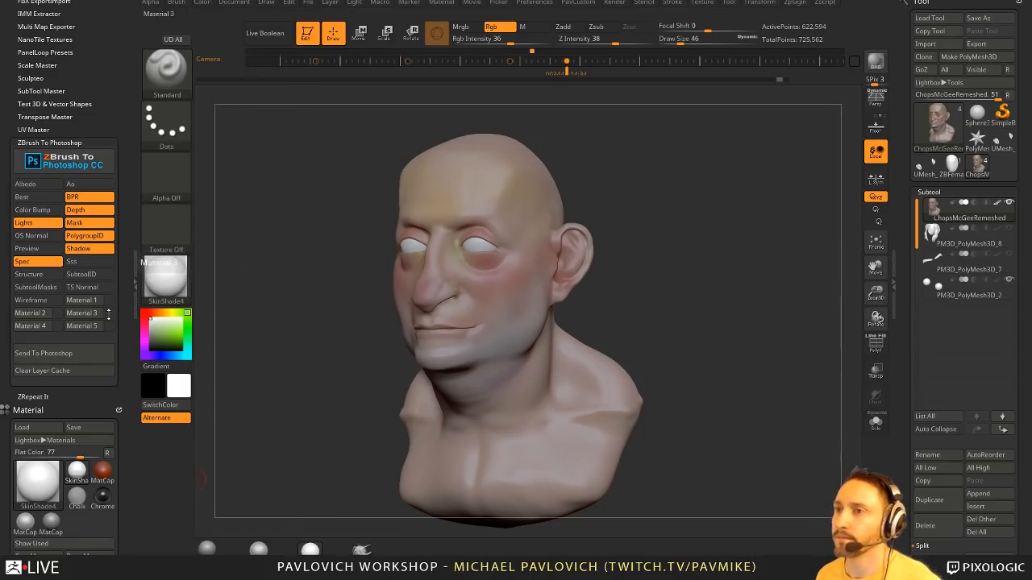
- Dock the Light palette in the tray and collapse the ZBrush To Photoshop section
scroll(122, 122, down, 10)
scroll(122, 122, down, 5)
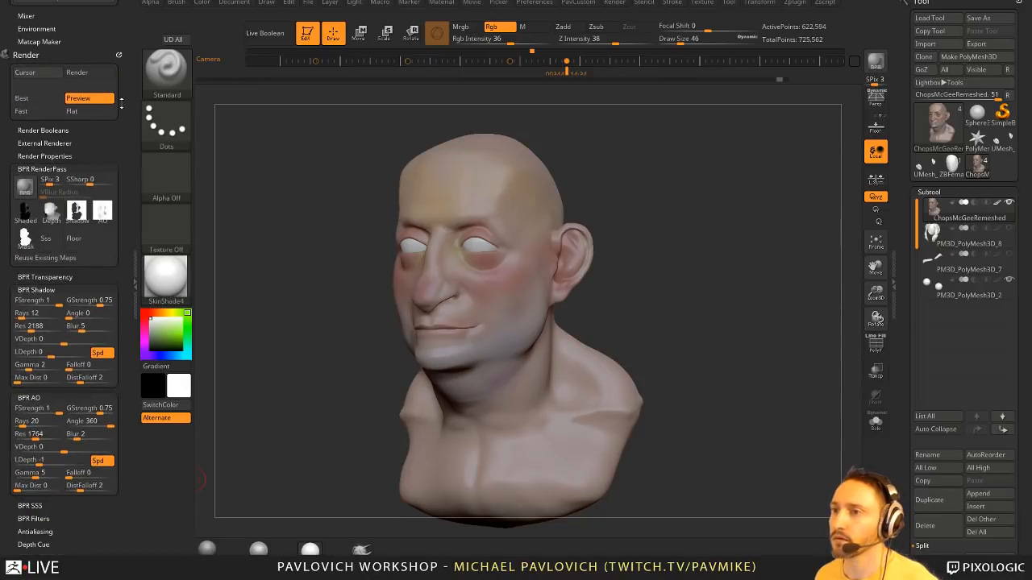
mouse_move(27, 214)
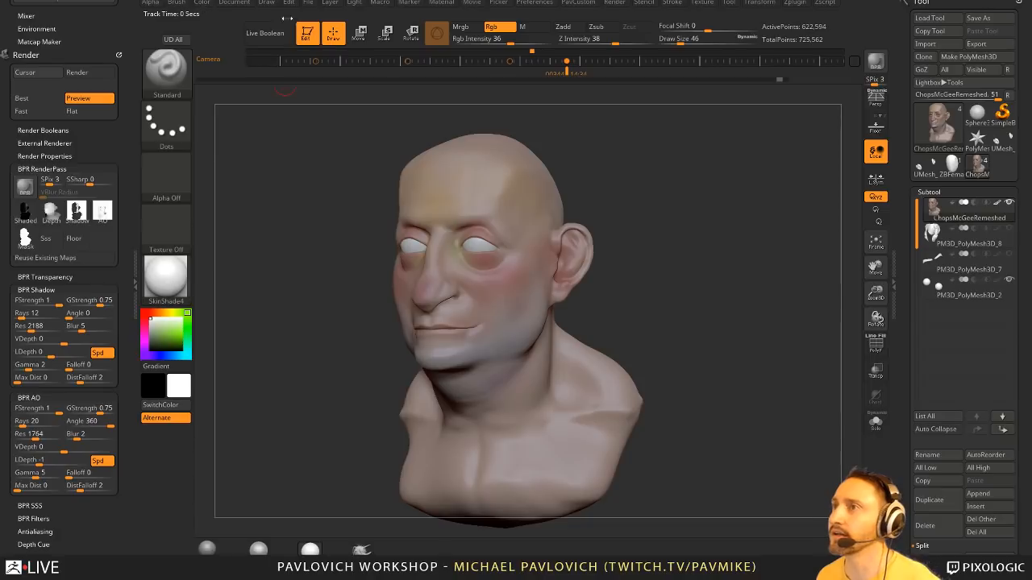
click(360, 3)
scroll(89, 161, up, 5)
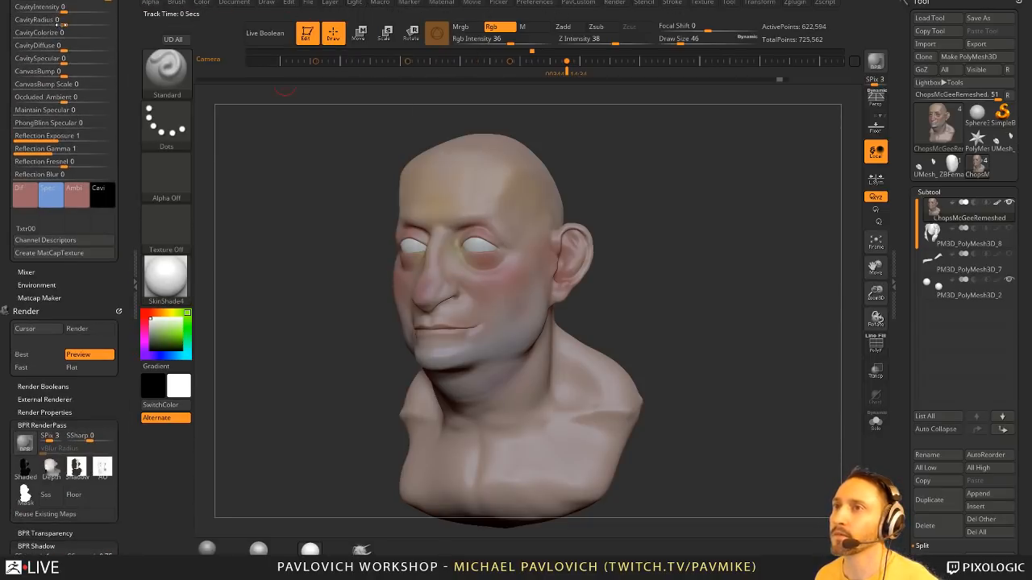
drag(128, 151, 114, 392)
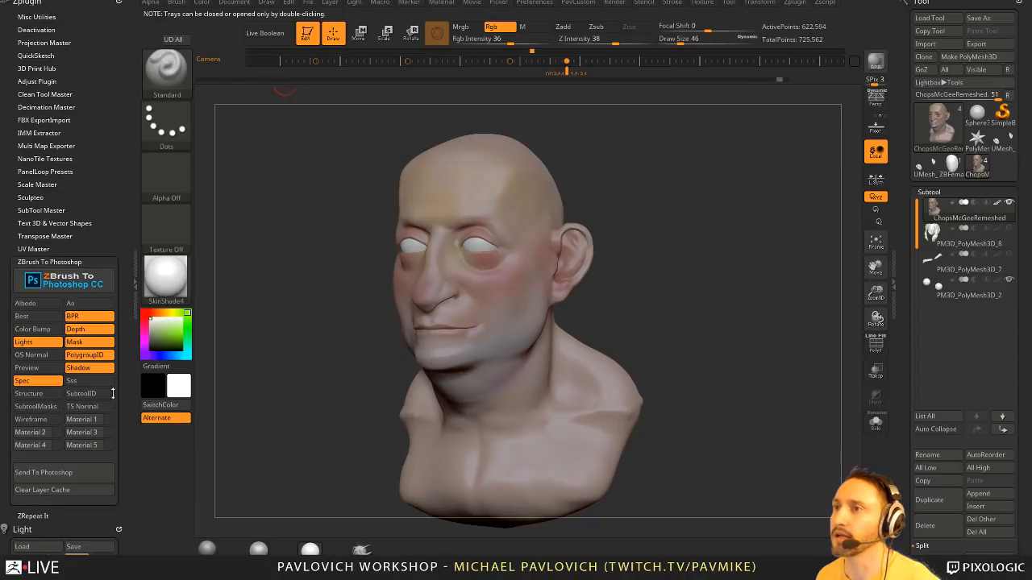
click(48, 262)
scroll(104, 161, down, 5)
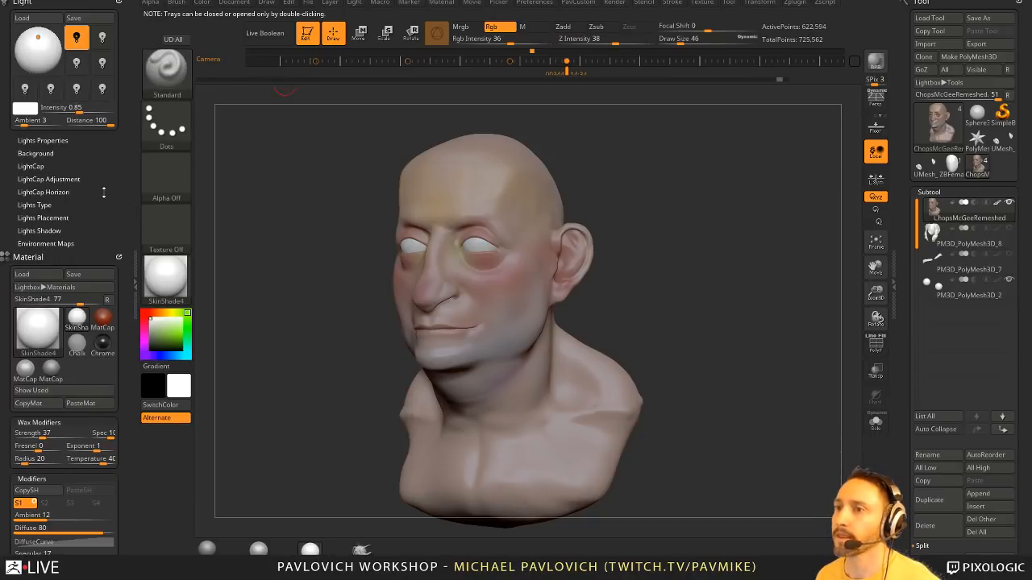
- Move the main light to the upper right of its placement sphere, set its intensity to 1 and render with BPR
scroll(103, 191, down, 1)
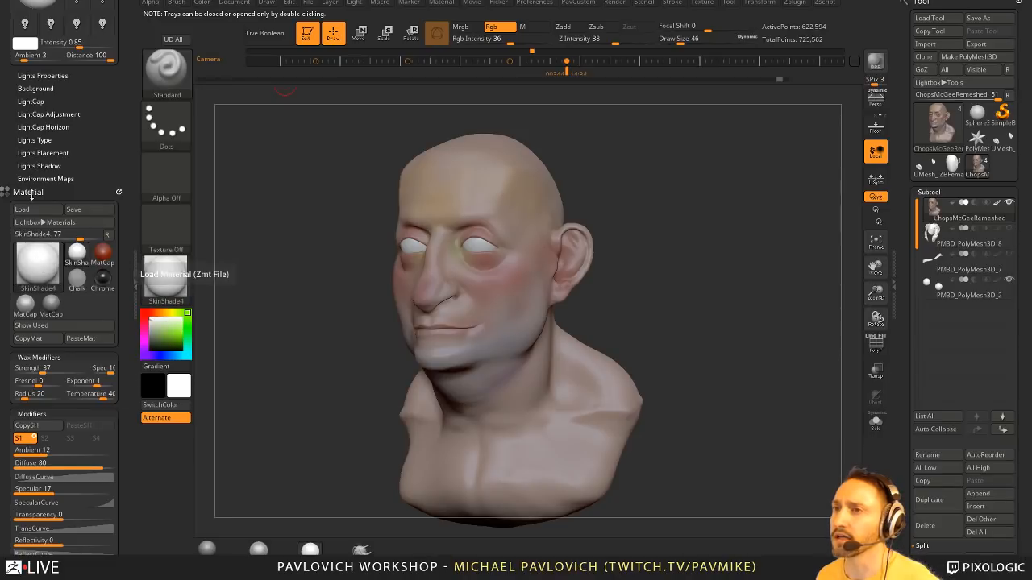
scroll(93, 224, up, 1)
click(38, 40)
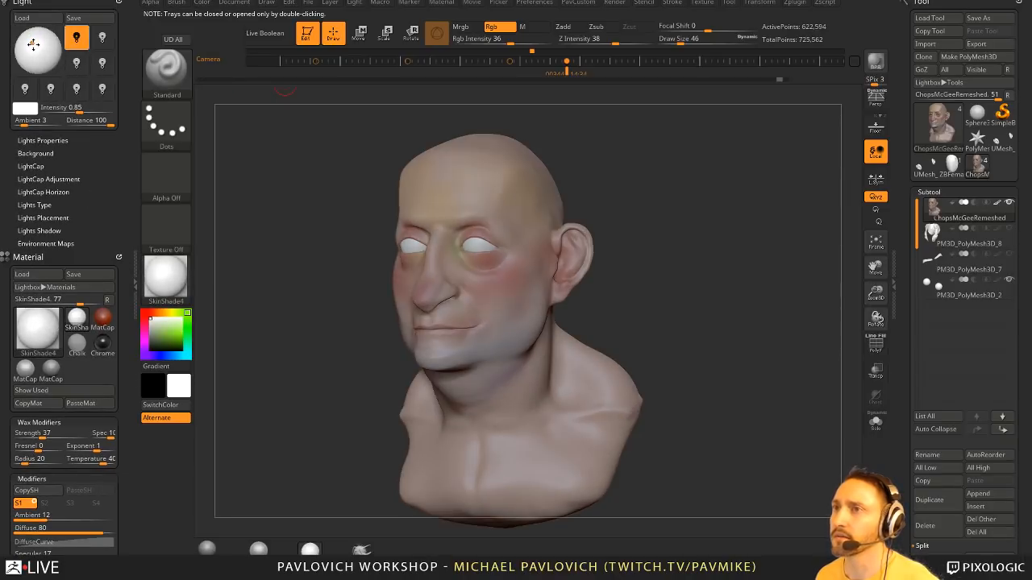
click(44, 43)
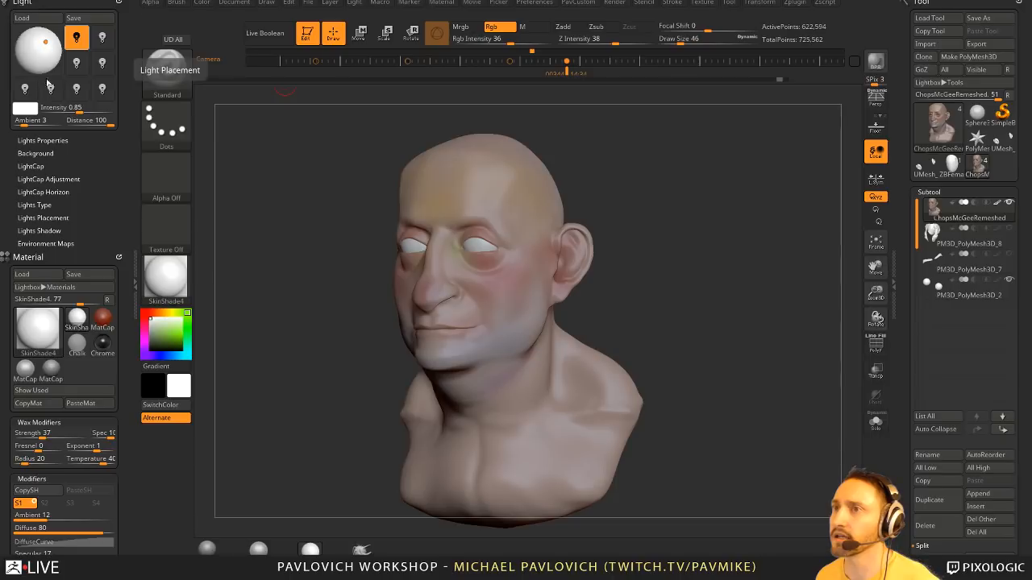
drag(71, 107, 76, 107)
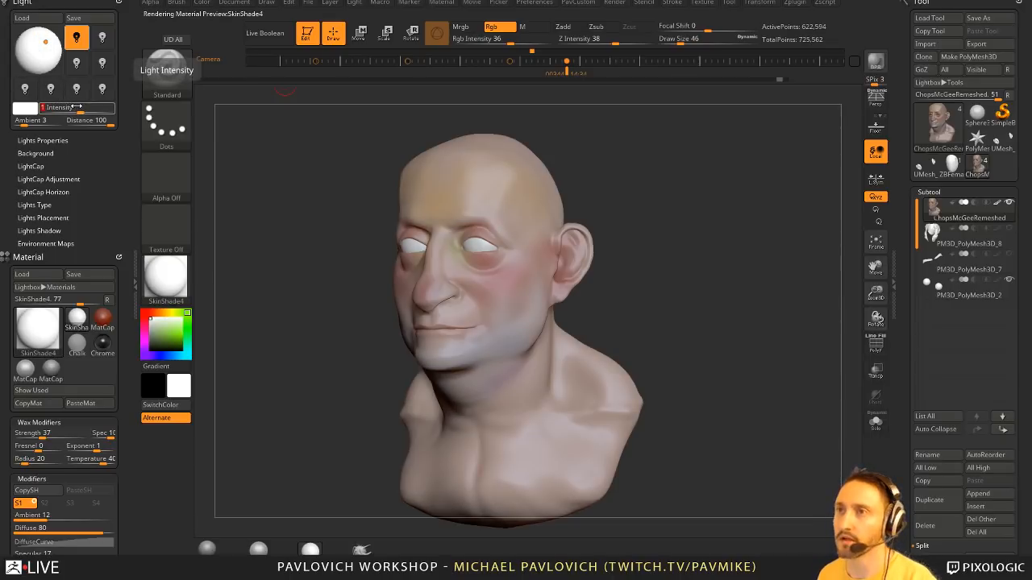
click(875, 61)
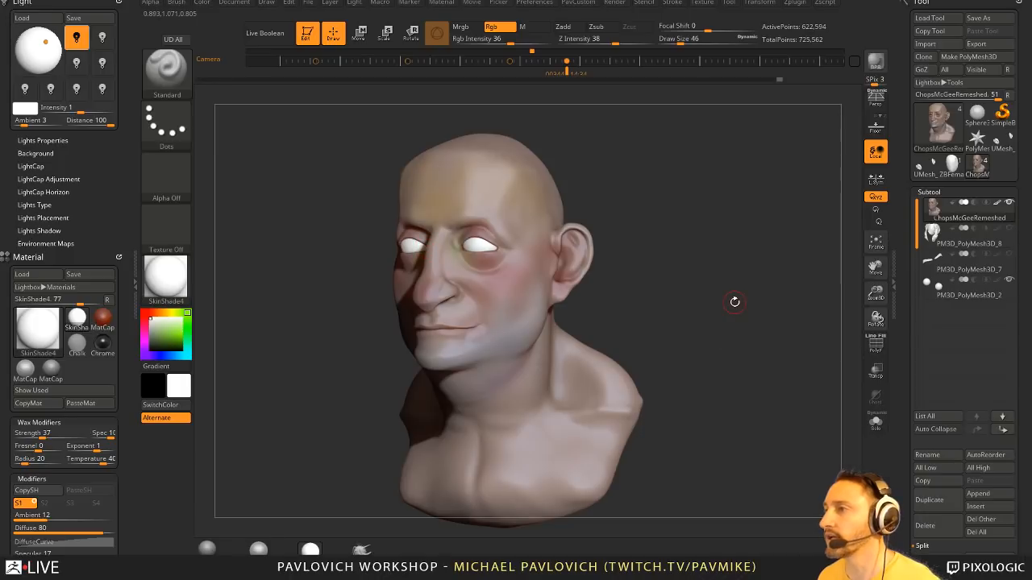
- Turn the second light on and off again, and reposition the main light slightly further right on the front of the placement sphere
click(101, 38)
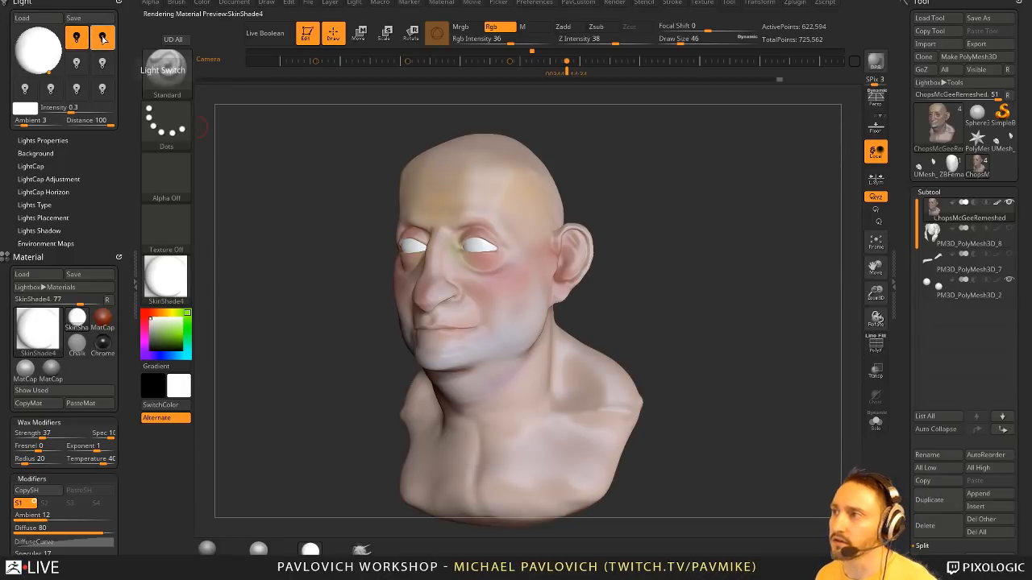
click(101, 39)
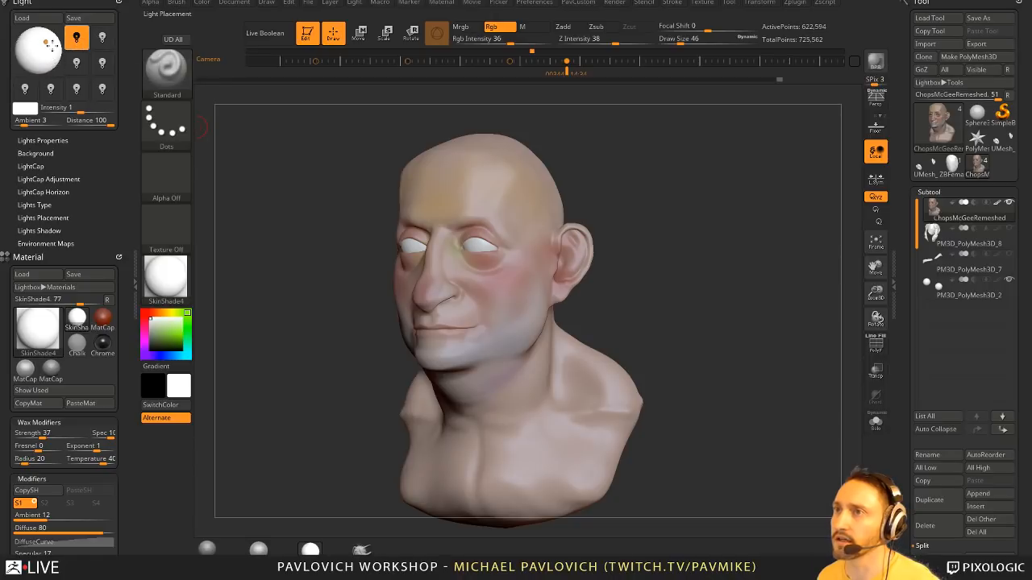
click(46, 42)
click(46, 42)
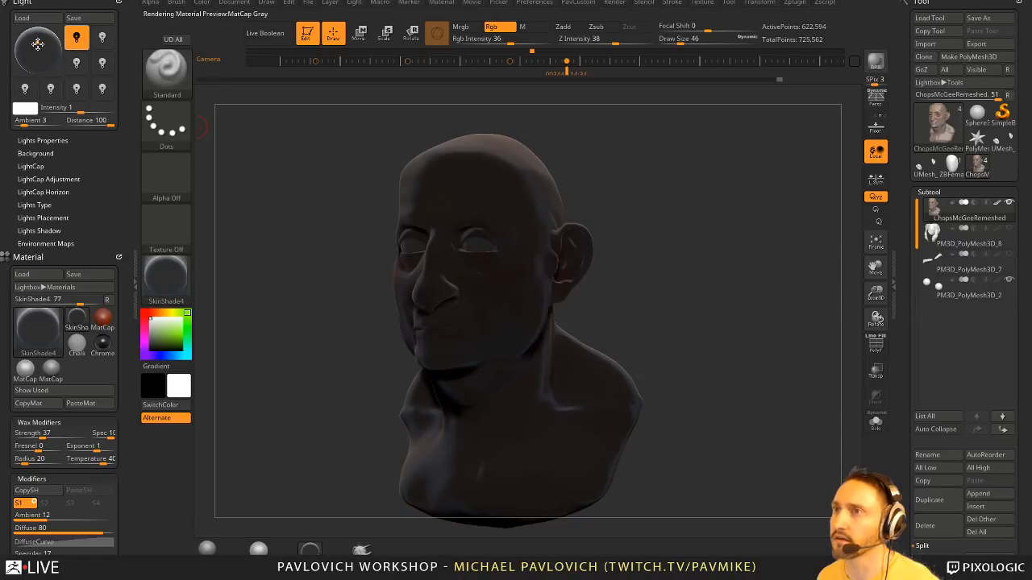
click(46, 43)
click(47, 42)
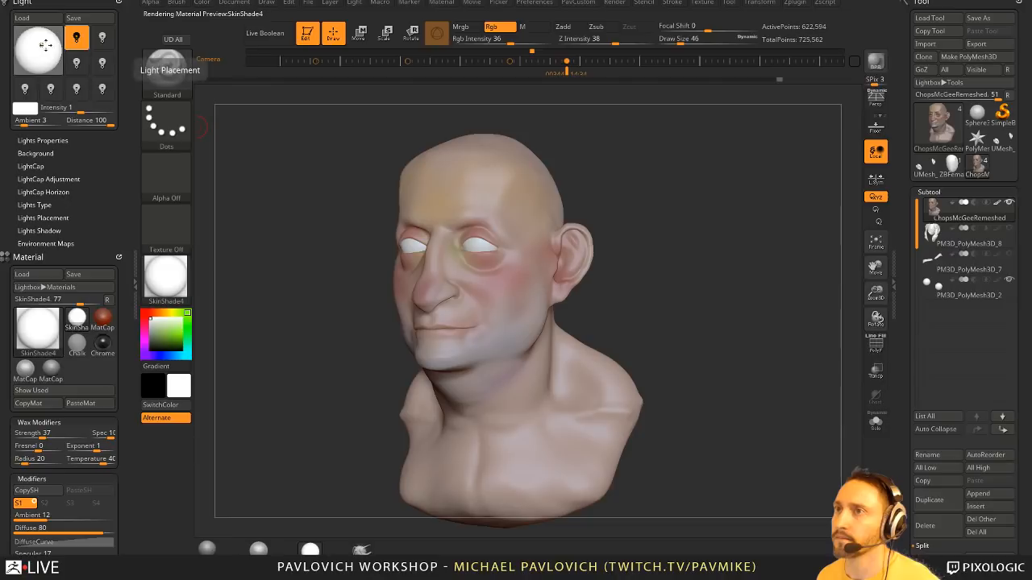
click(50, 42)
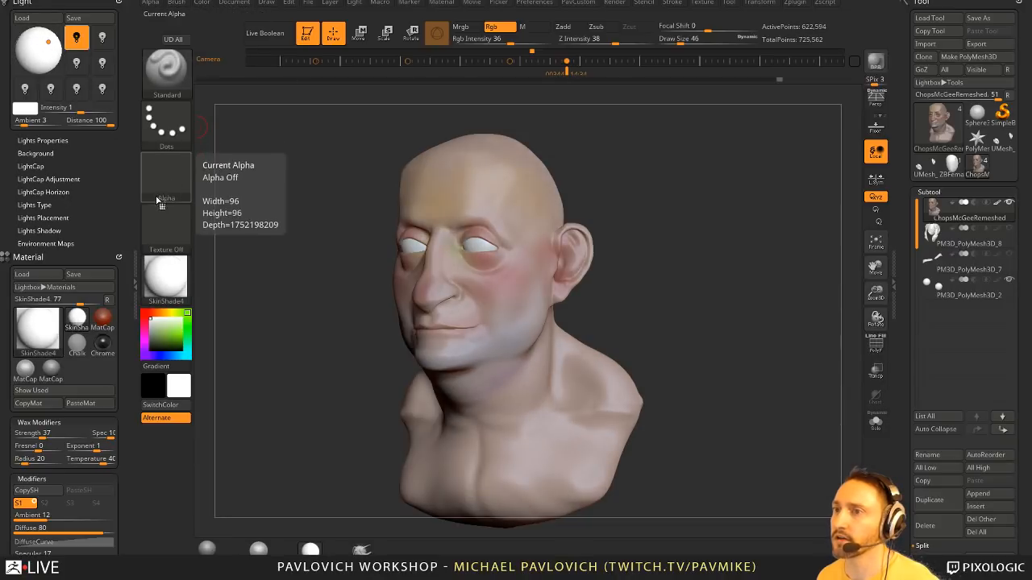
- Set the SkinShade4 material's Specular to 38 and reshape its specular curve for tighter, glossier highlights
drag(104, 205, 104, 199)
scroll(104, 199, down, 10)
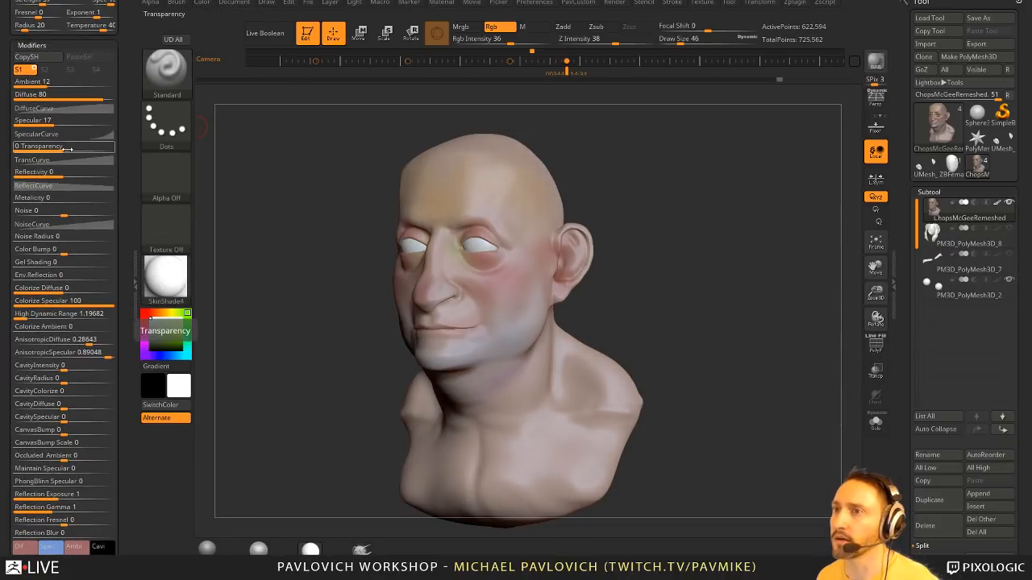
drag(54, 121, 75, 121)
click(36, 134)
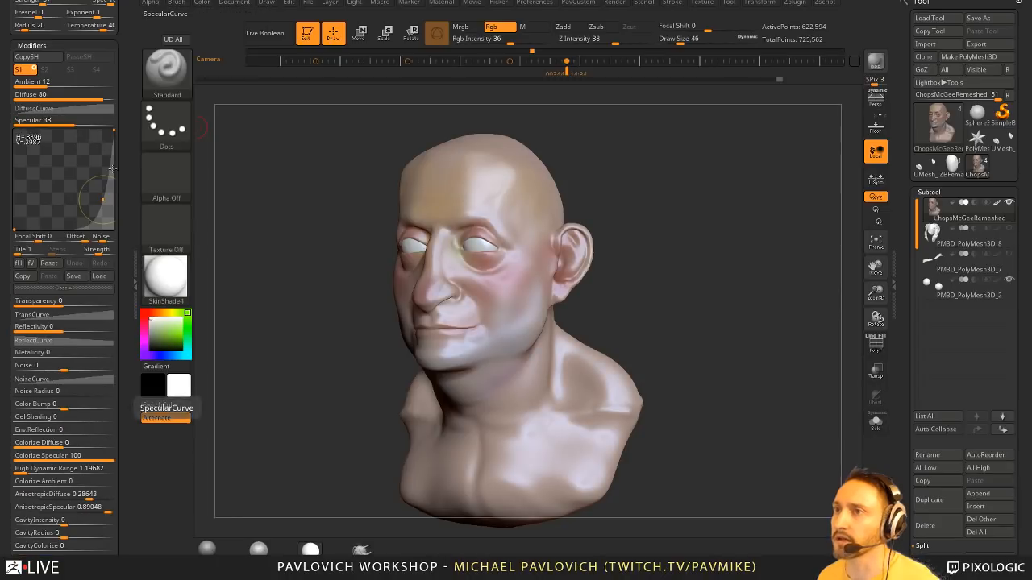
scroll(77, 216, down, 10)
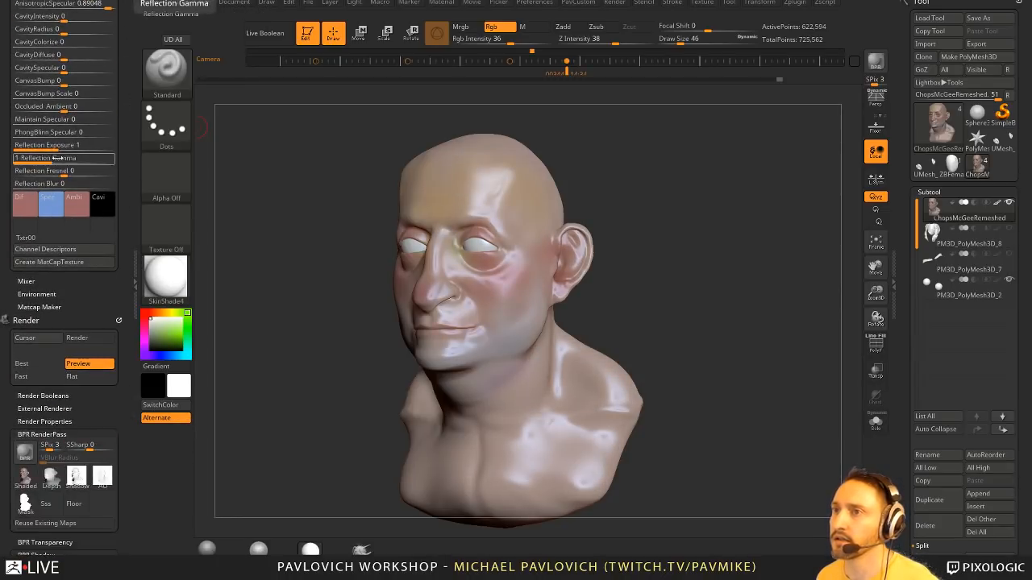
- Readjust the SkinShade4 specular curve for broader highlights and set Specular to 15
drag(59, 131, 131, 296)
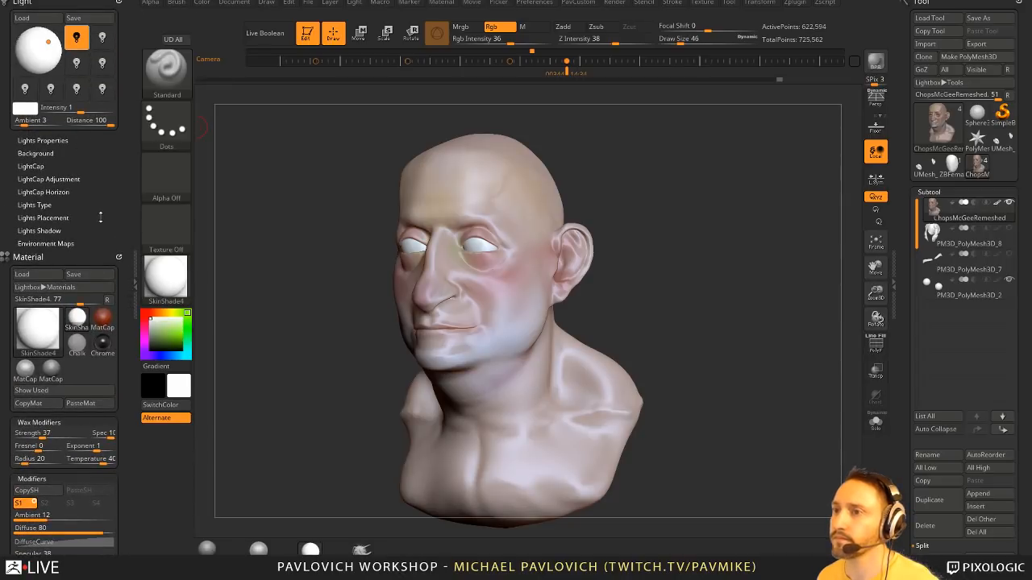
scroll(101, 216, down, 5)
drag(87, 207, 88, 202)
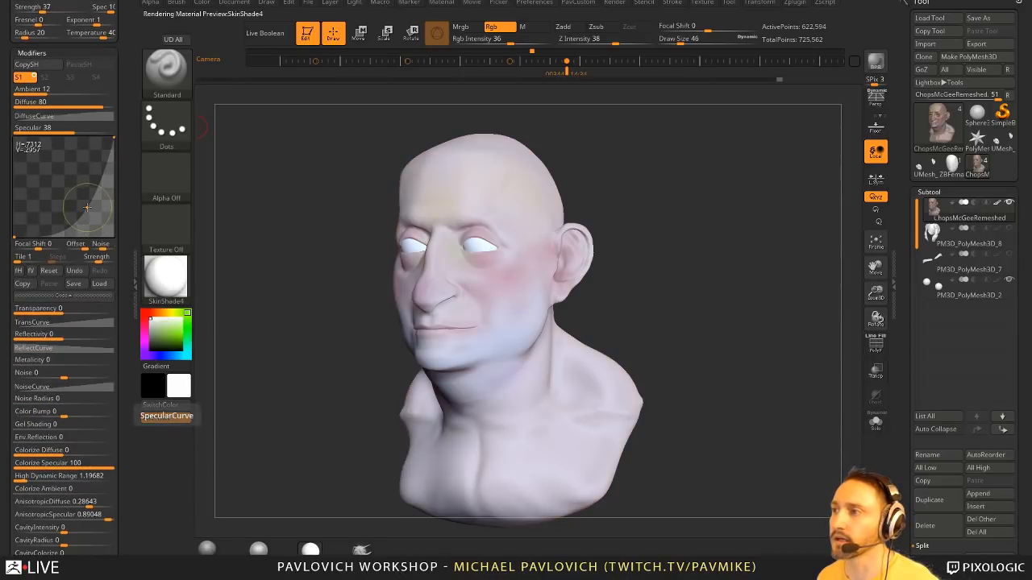
drag(72, 131, 56, 129)
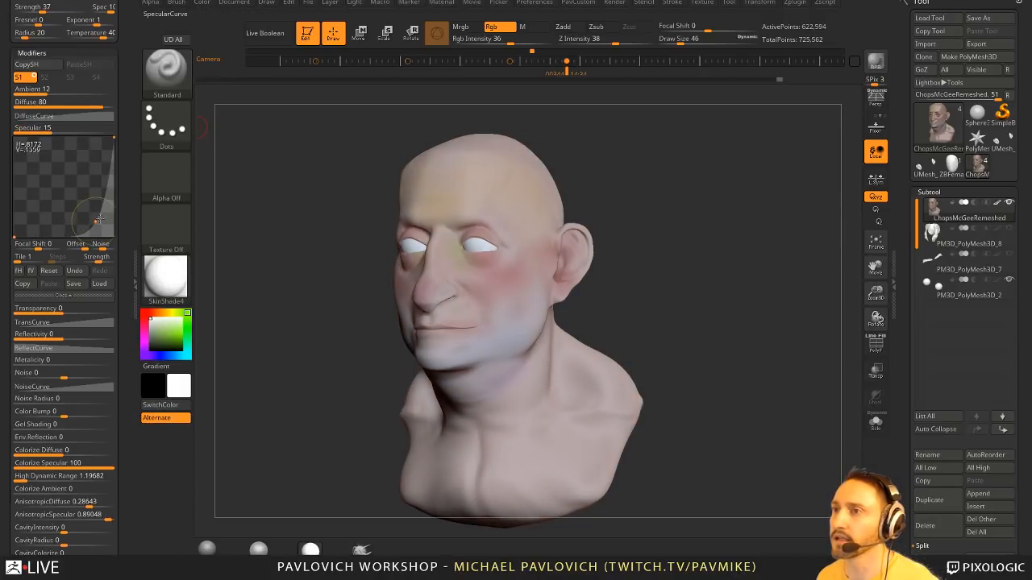
- Refine the SkinShade4 specular curve for a smoother falloff, set PhongBlinn Specular to 0 and save the project
drag(100, 218, 97, 206)
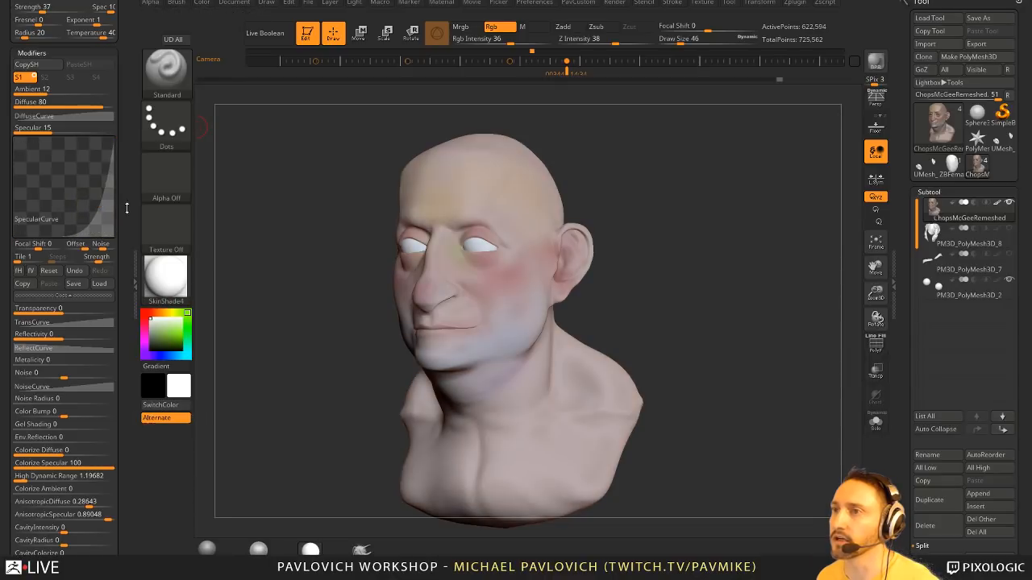
drag(124, 520, 124, 72)
drag(46, 198, 14, 199)
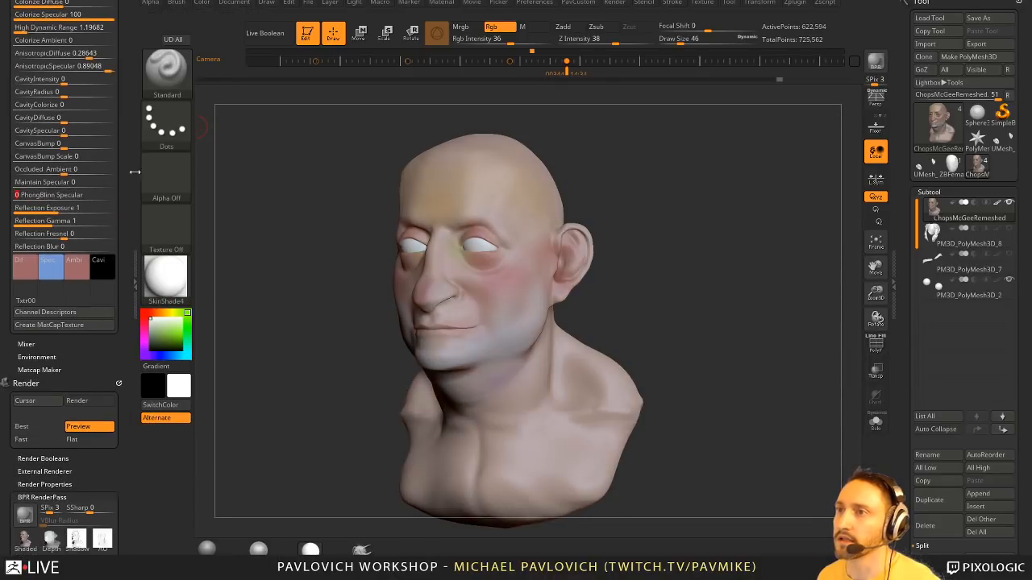
drag(124, 150, 140, 362)
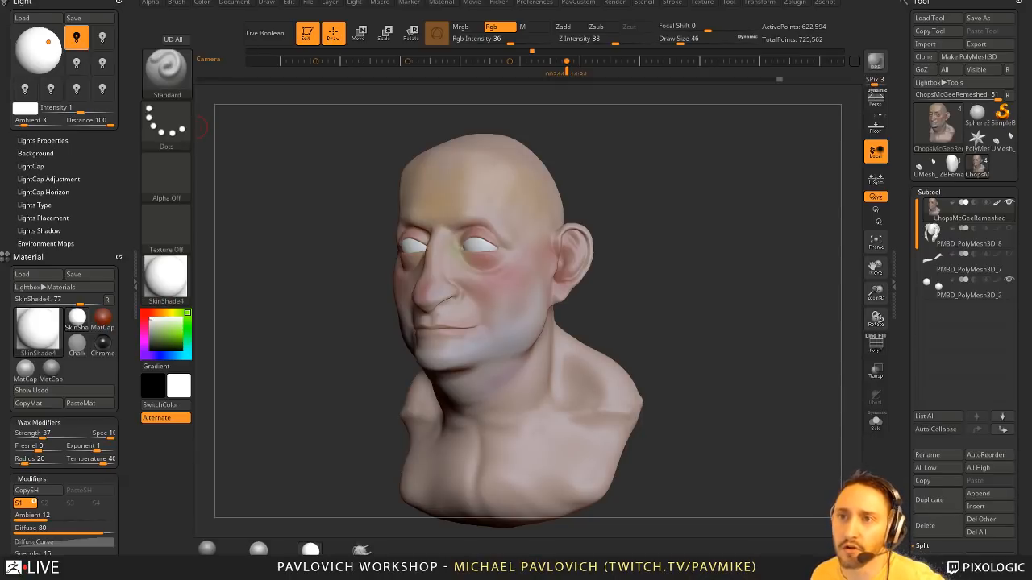
key(ctrl+s)
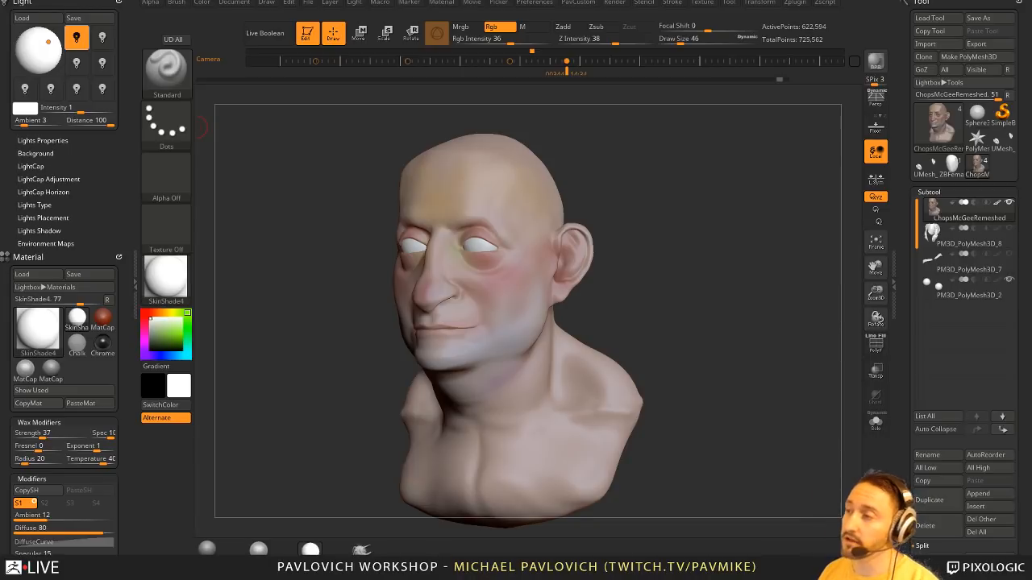
- Duplicate the ChopsMcGeeRemeshed head subtool and fill the copy with a dark gray
mouse_move(696, 244)
mouse_down()
mouse_move(605, 287)
mouse_move(715, 262)
mouse_up()
click(931, 498)
drag(819, 350, 750, 304)
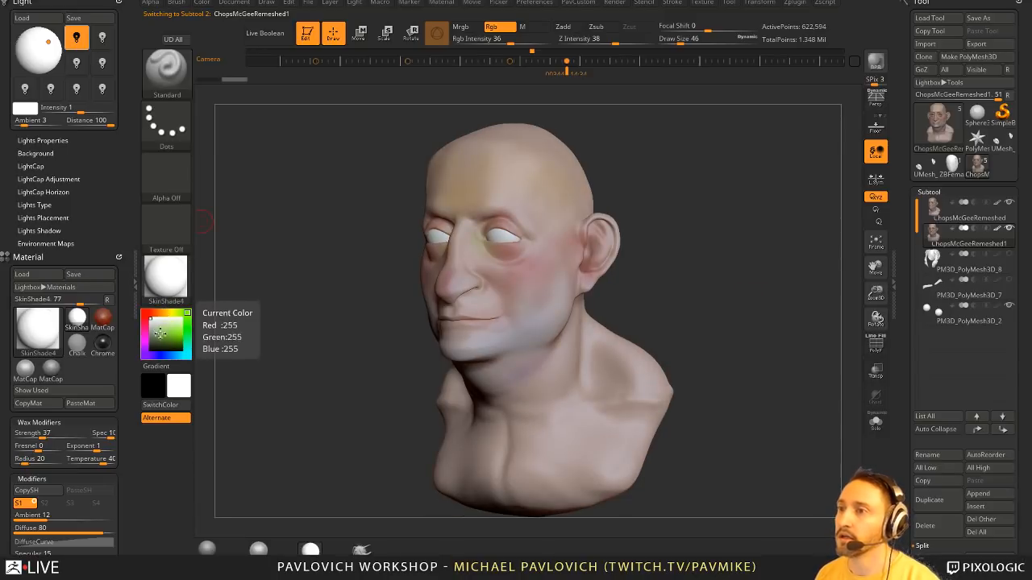
click(150, 339)
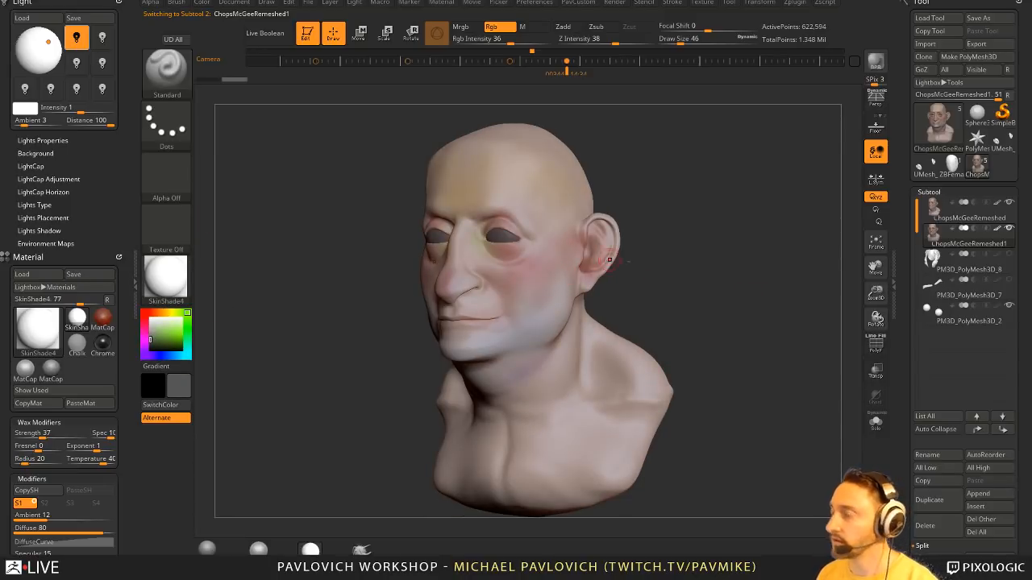
key(ctrl+shift+f)
mouse_move(661, 271)
mouse_down()
mouse_move(696, 270)
mouse_move(689, 284)
mouse_move(665, 288)
mouse_up()
- Paint light gray highlights over the brow and down the nose of the gray head copy
key(c)
mouse_move(681, 241)
mouse_down()
mouse_move(694, 240)
mouse_move(518, 247)
mouse_up()
key(s)
click(484, 253)
drag(621, 241, 633, 239)
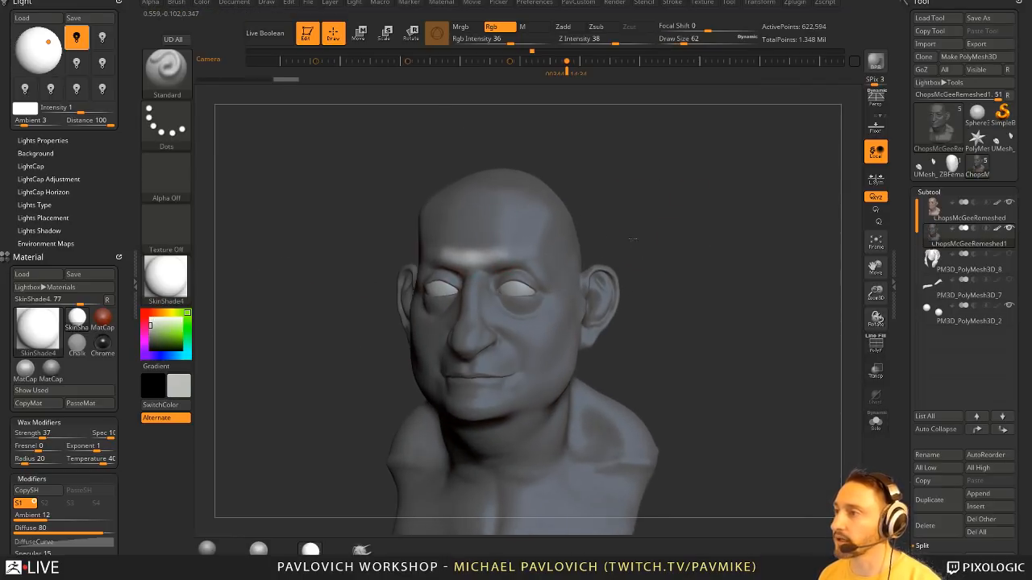
drag(476, 339, 505, 296)
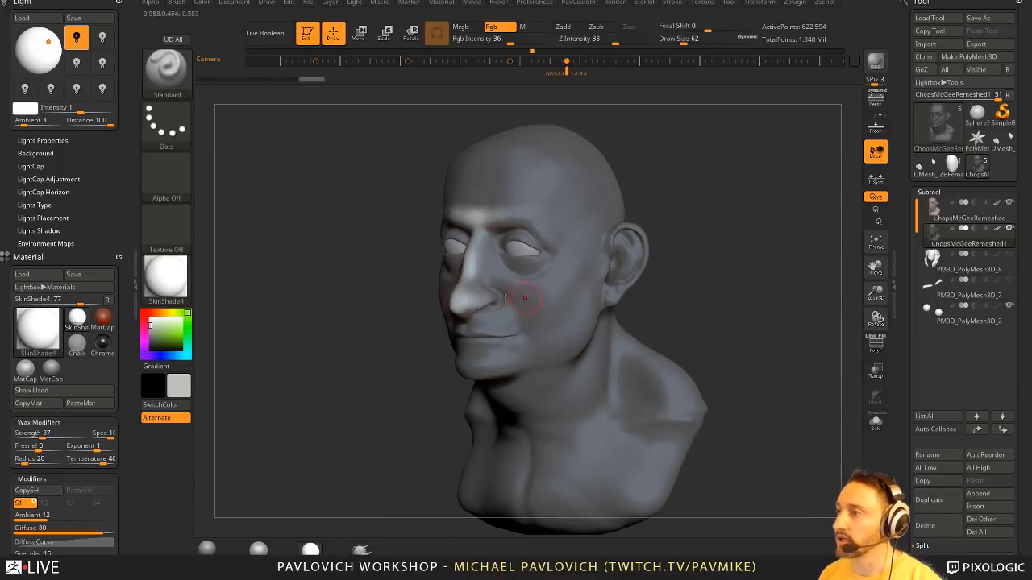
drag(705, 260, 466, 304)
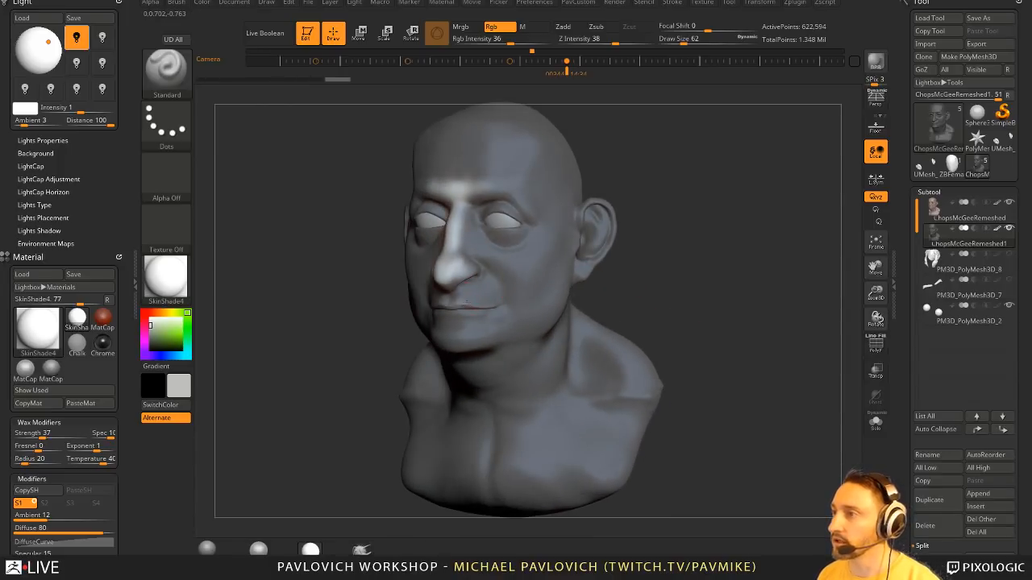
- Enlarge the brush and paint light gray over the ears of the gray head copy
mouse_move(703, 270)
mouse_down()
mouse_move(685, 288)
mouse_move(720, 295)
mouse_move(672, 322)
mouse_move(709, 304)
mouse_move(656, 308)
mouse_move(633, 294)
mouse_up()
key(s)
click(621, 287)
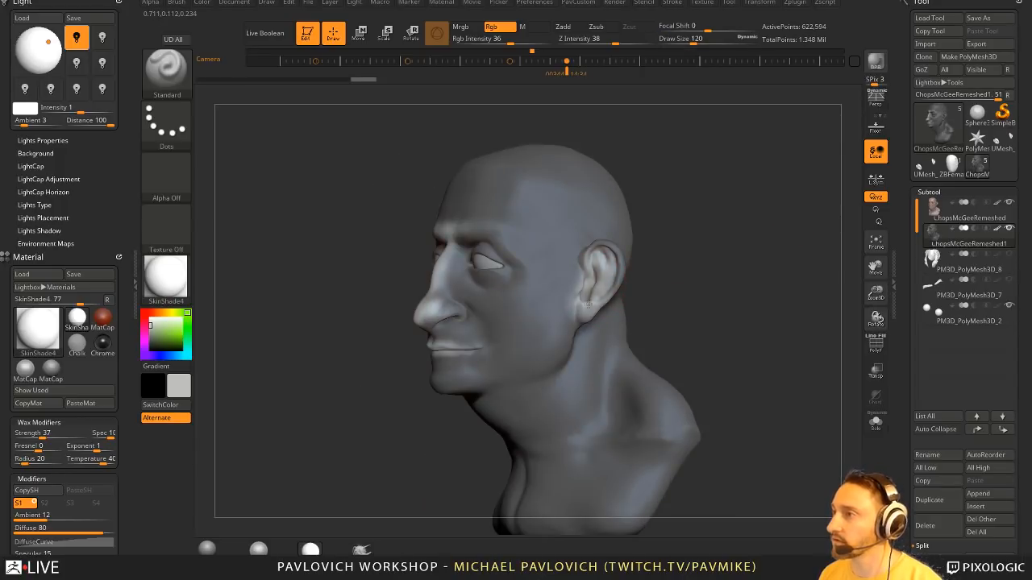
shift+drag(681, 270, 622, 279)
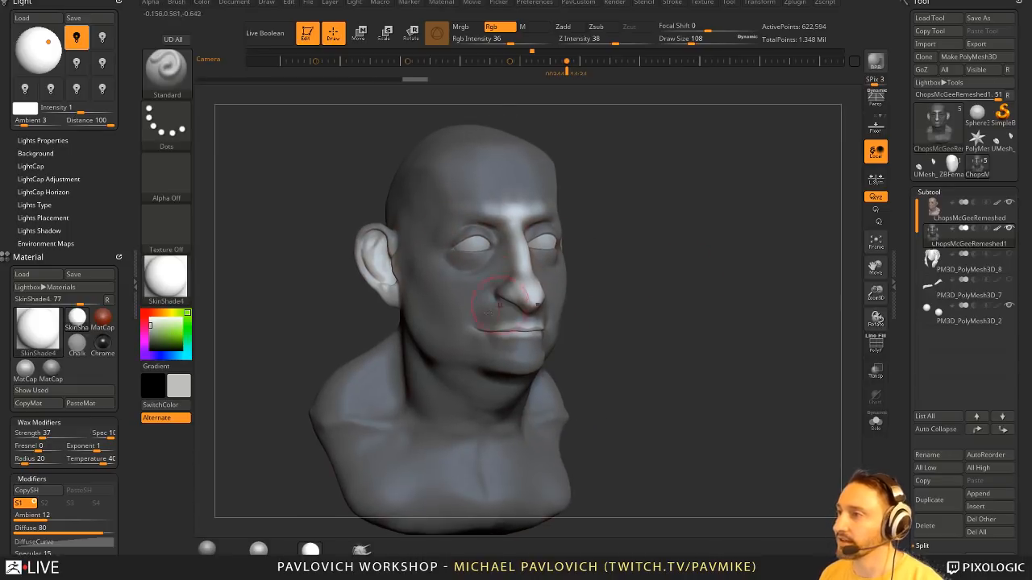
shift+drag(500, 305, 532, 298)
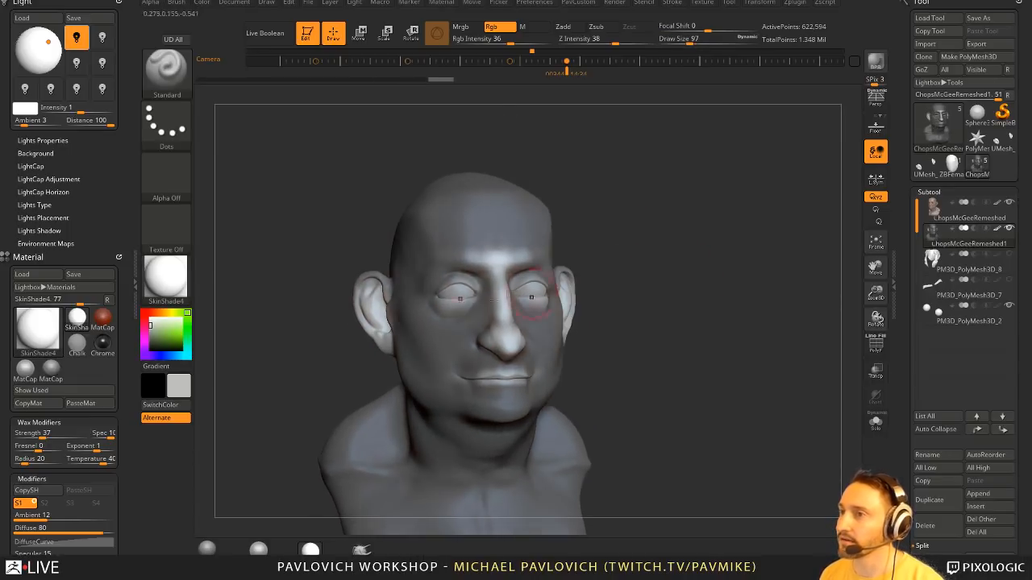
- Paint dark gray over the brow highlight between the eyes, and set the paint color back to light gray
drag(420, 350, 513, 268)
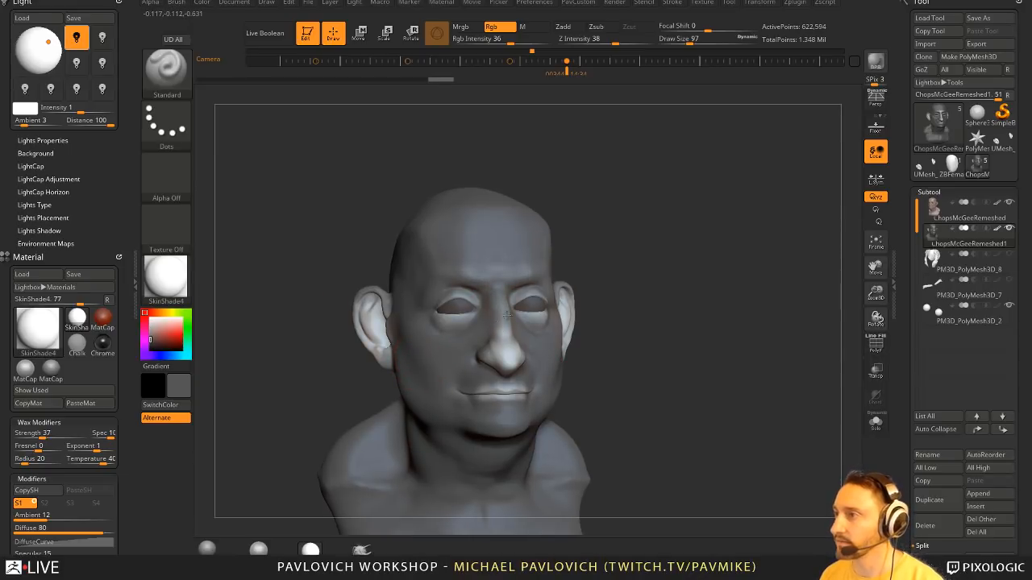
right_drag(507, 316, 524, 319)
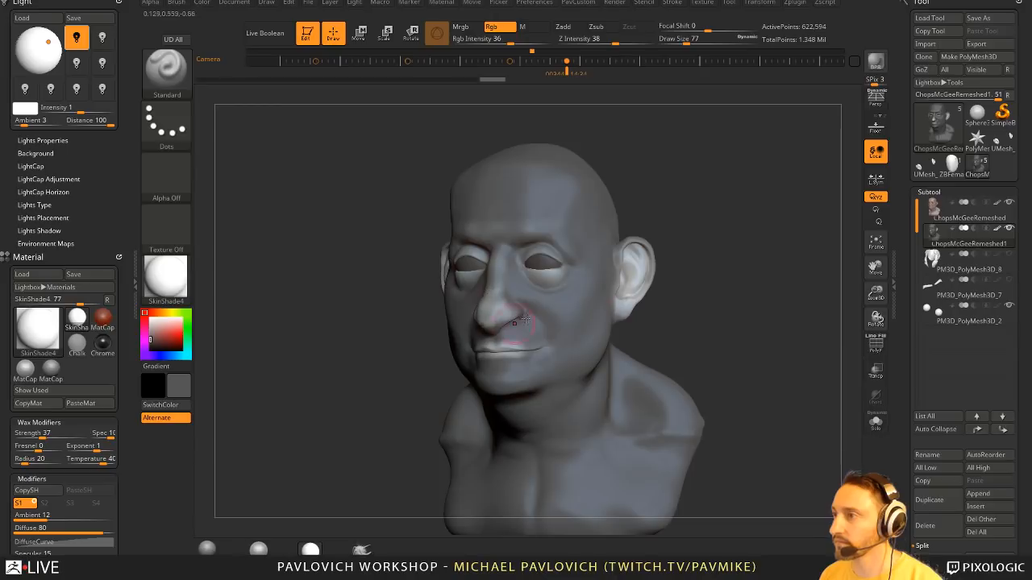
click(181, 334)
click(145, 322)
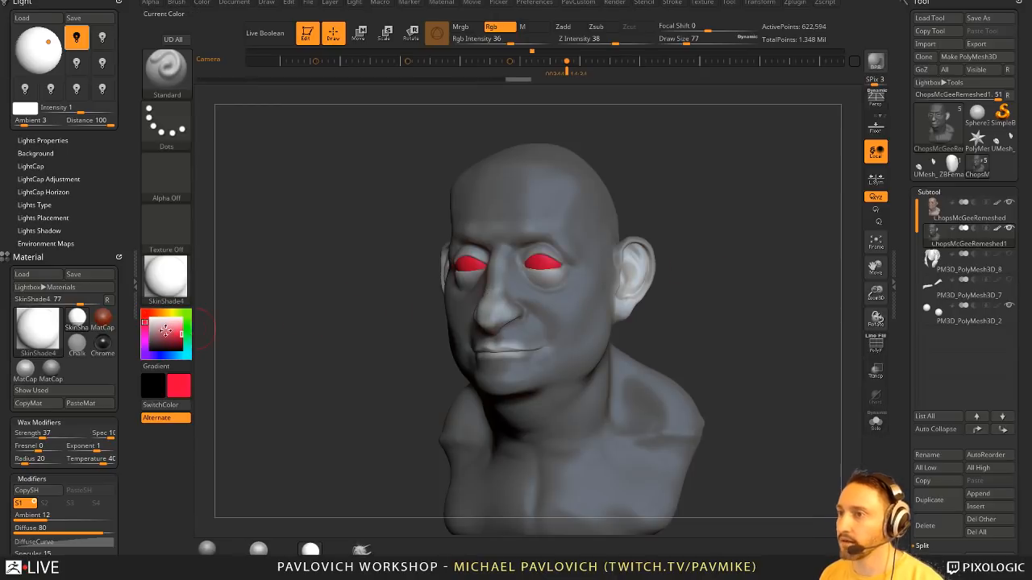
click(150, 325)
mouse_move(679, 310)
mouse_down()
mouse_move(727, 307)
mouse_move(718, 325)
mouse_up()
- Examine the copy's UV Map settings and the options for creating a texture map from polypaint
scroll(903, 239, down, 10)
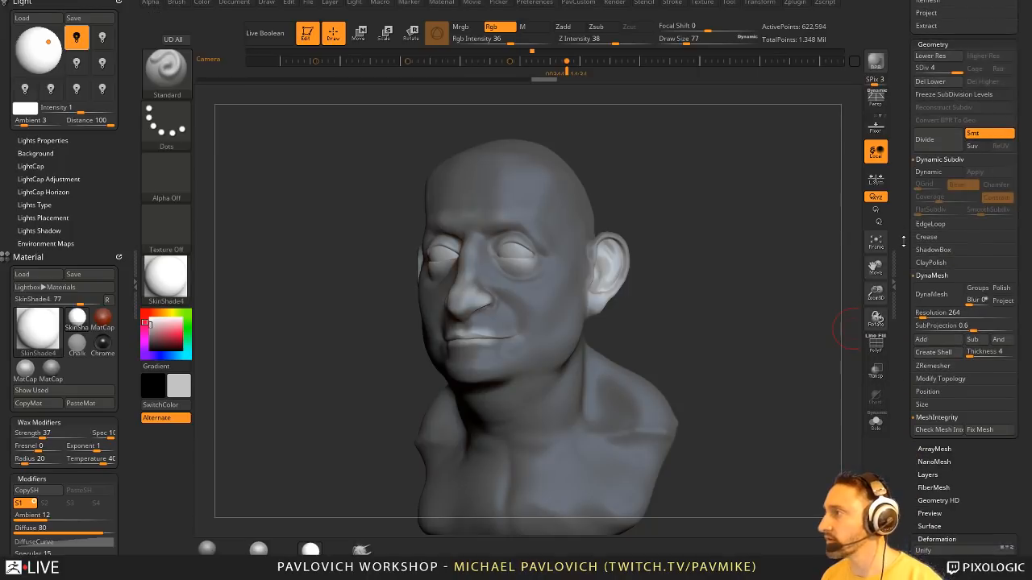
drag(903, 241, 903, 256)
shift+click(935, 59)
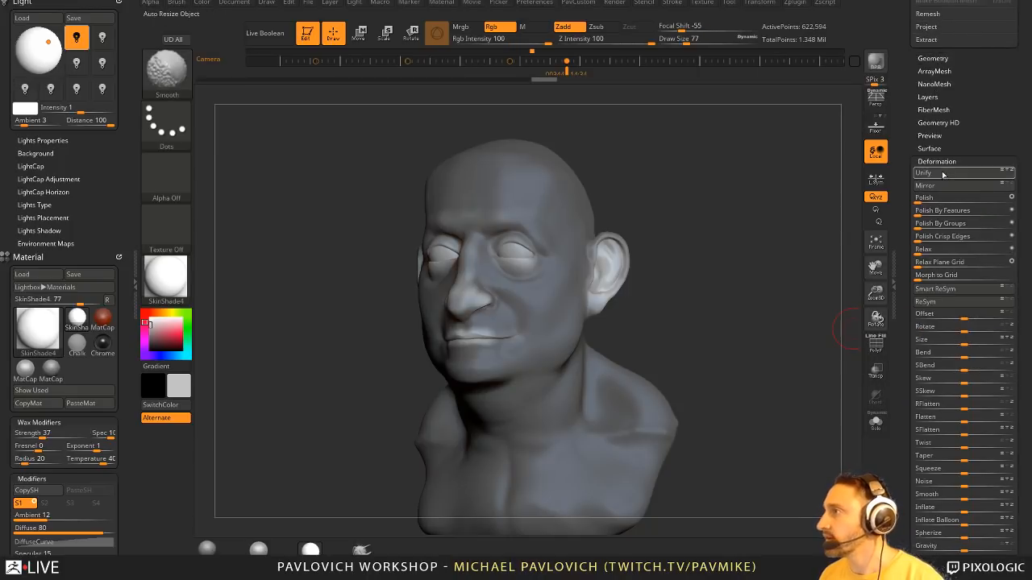
click(939, 162)
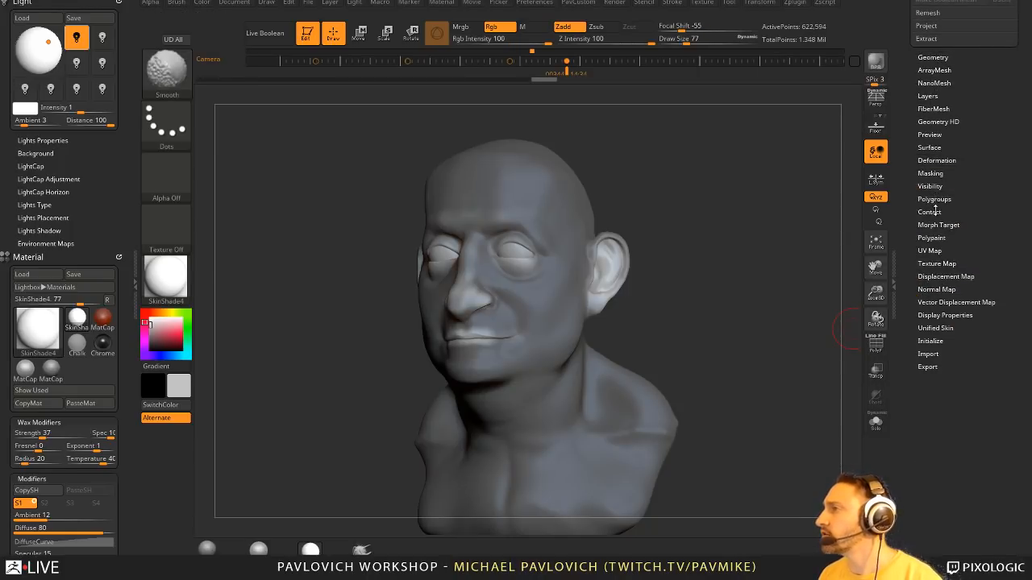
click(929, 250)
click(931, 357)
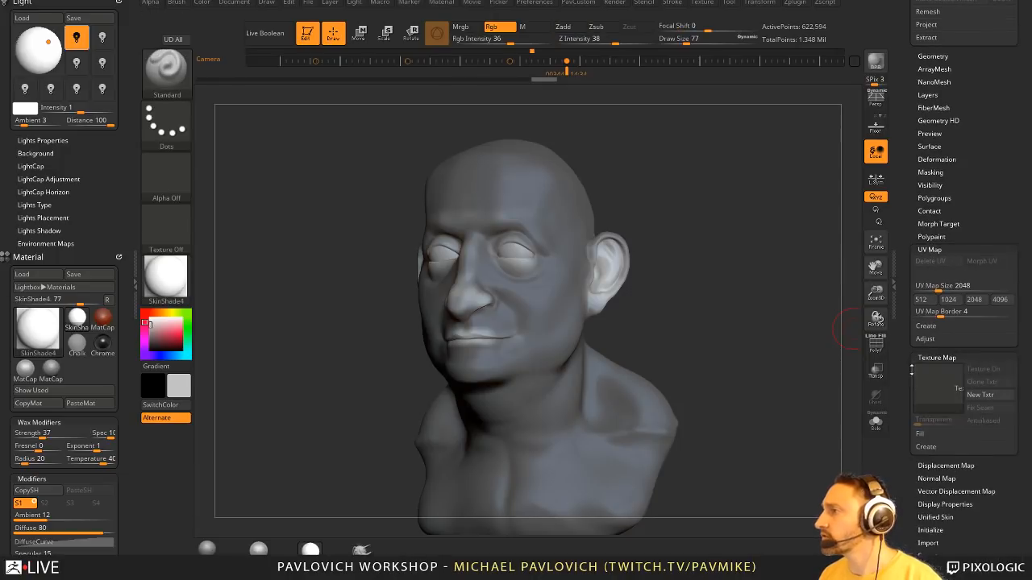
click(925, 446)
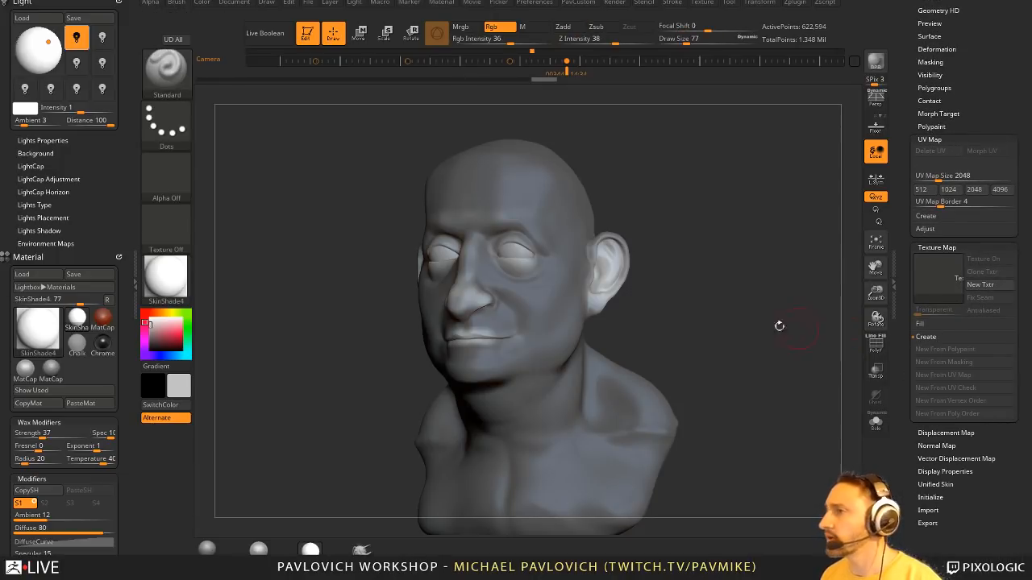
shift+drag(778, 325, 822, 319)
click(904, 274)
drag(741, 314, 818, 322)
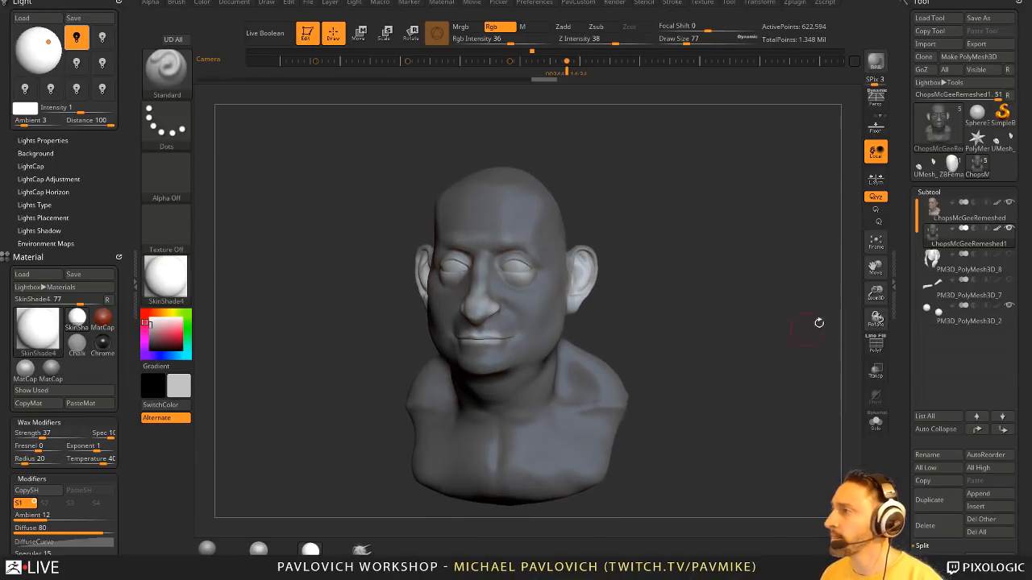
- Delete the gray head copy and make the original ChopsMcGeeRemeshed head the active subtool
click(933, 527)
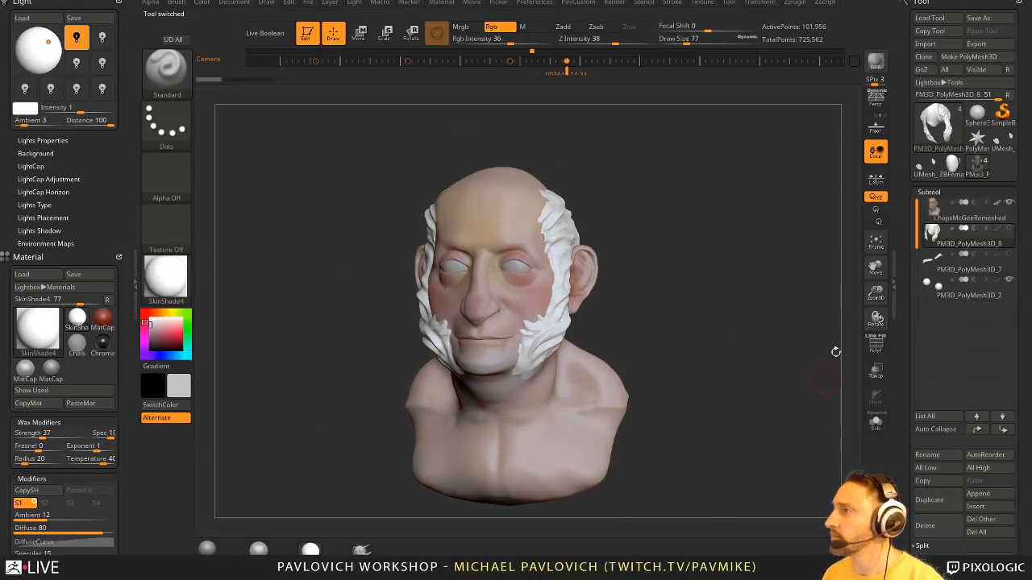
click(964, 222)
shift+drag(762, 298, 781, 302)
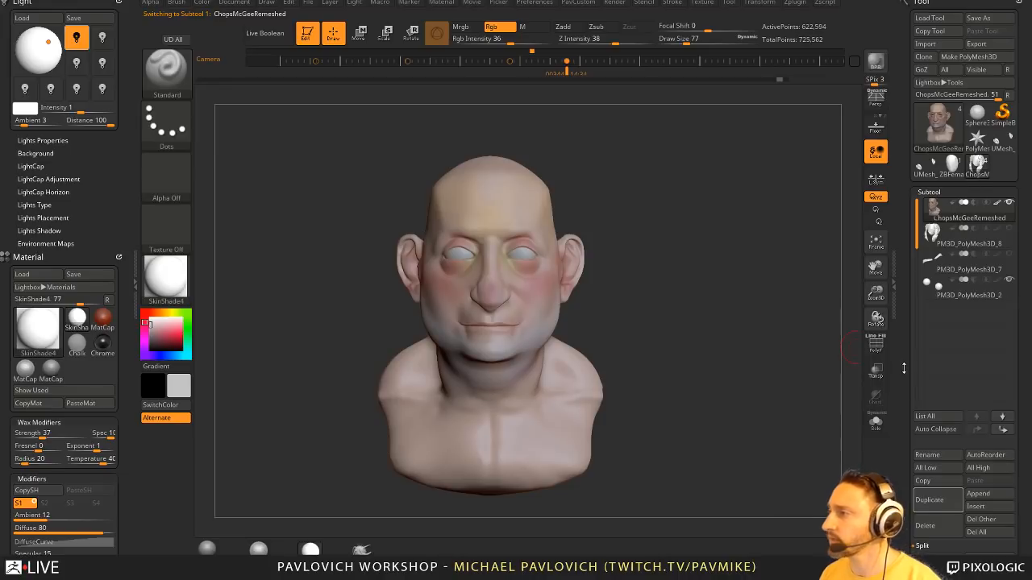
- Drop the head to subdivision level 1 and display its polyframe with polygroups
drag(903, 369, 904, 136)
click(932, 473)
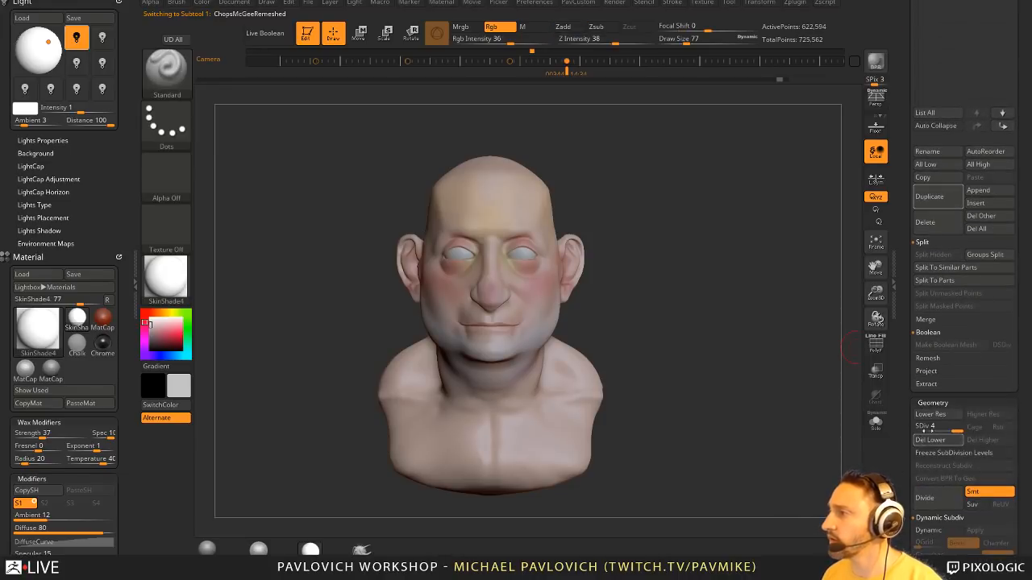
drag(927, 431, 910, 427)
key(shift+f)
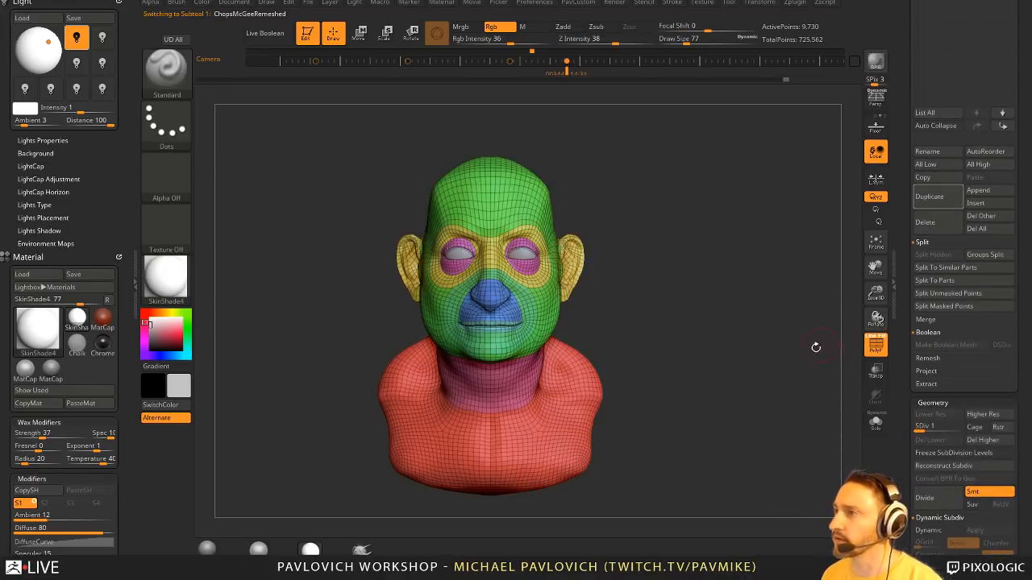
mouse_move(816, 347)
mouse_down()
mouse_move(766, 346)
mouse_move(795, 380)
mouse_up()
key(s)
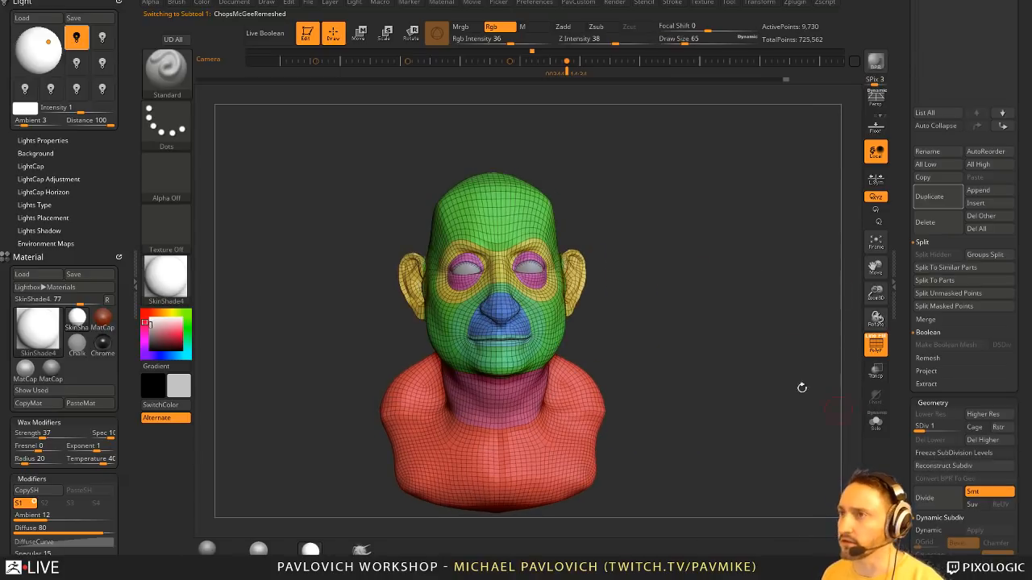
- Clear the docked lighting, material and render palettes and dock the Zplugin palette in their place
click(126, 9)
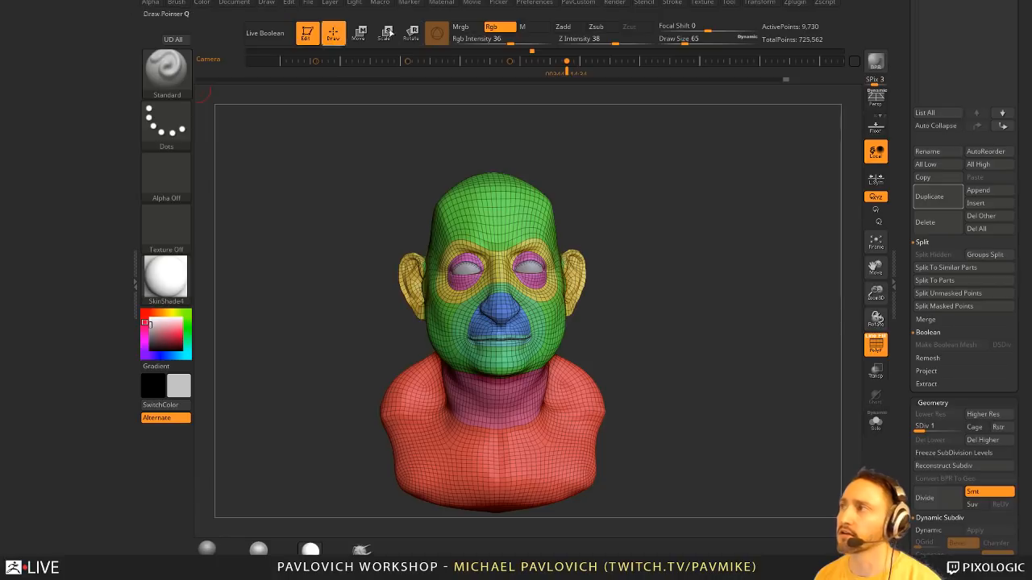
click(790, 5)
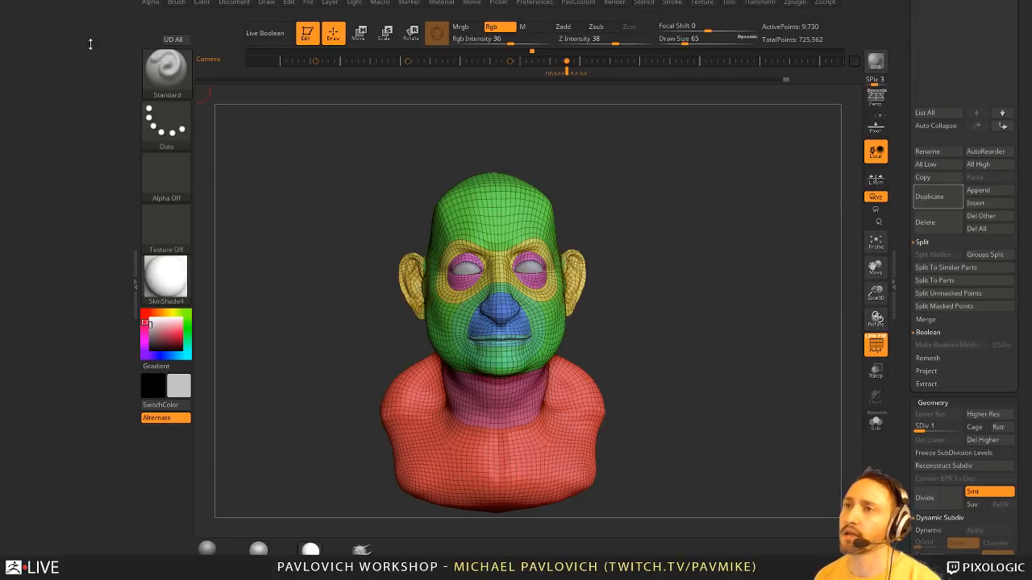
click(794, 4)
drag(788, 15, 25, 165)
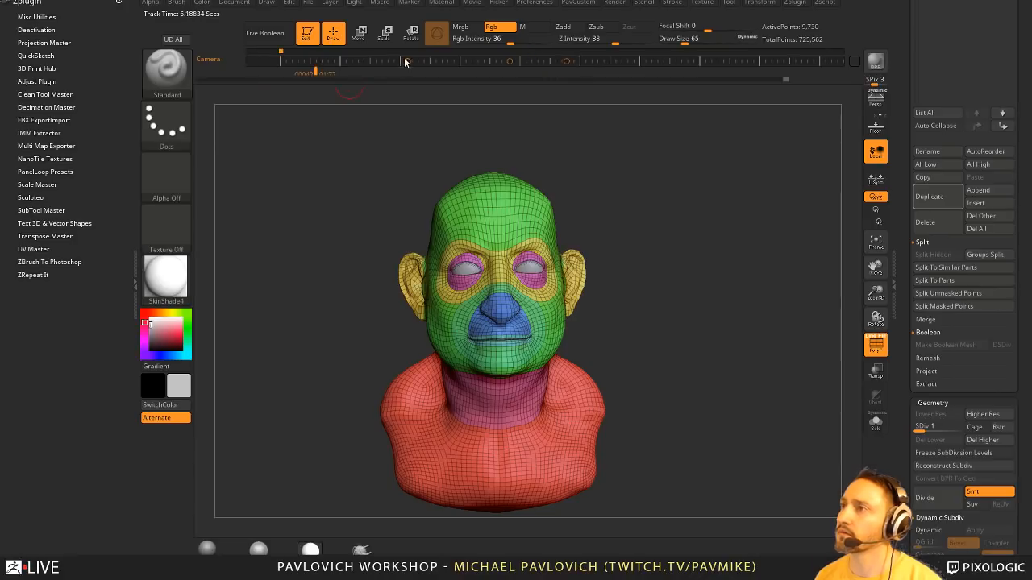
- Hide the animation timeline above the canvas
click(532, 61)
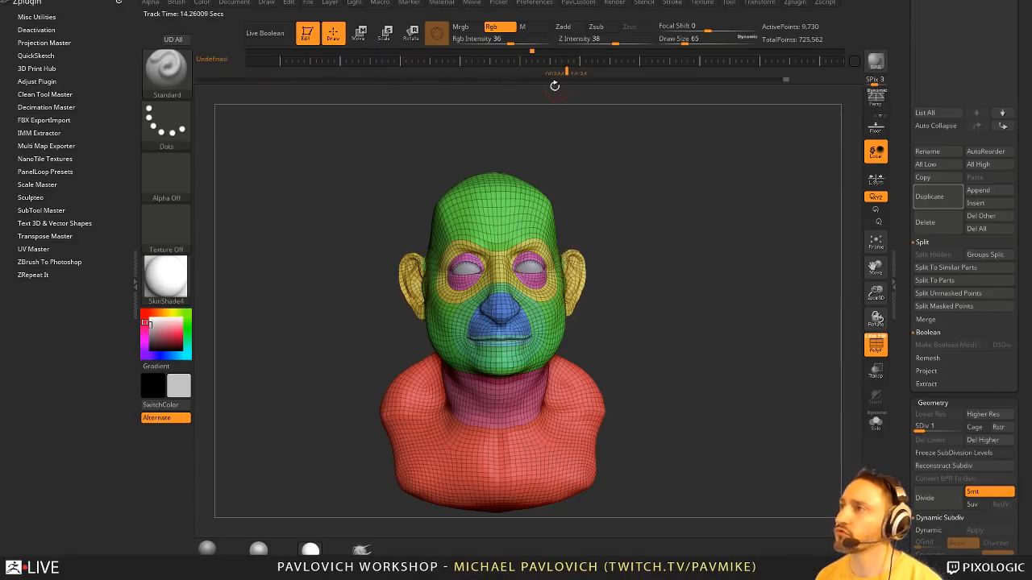
click(381, 3)
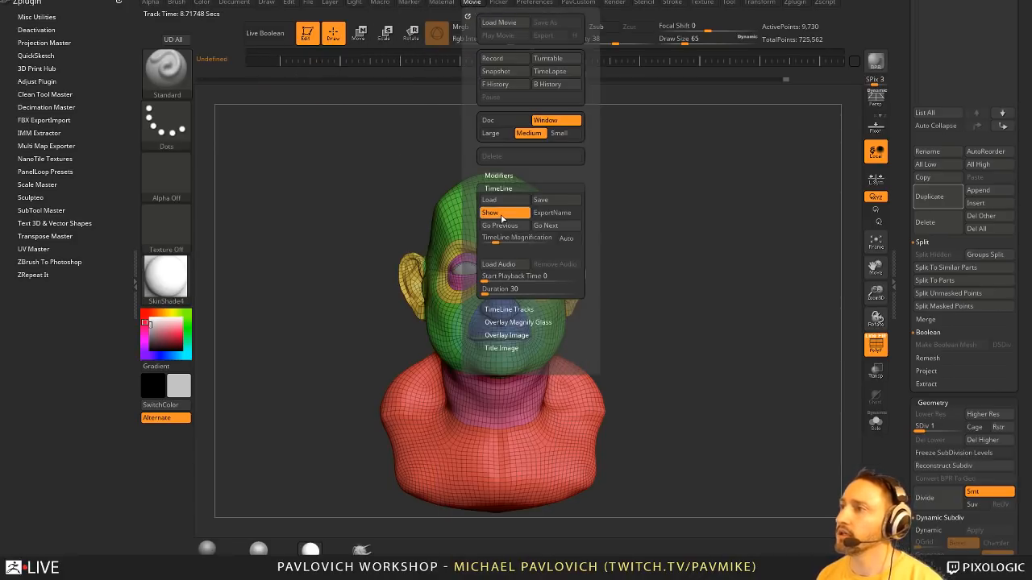
click(502, 215)
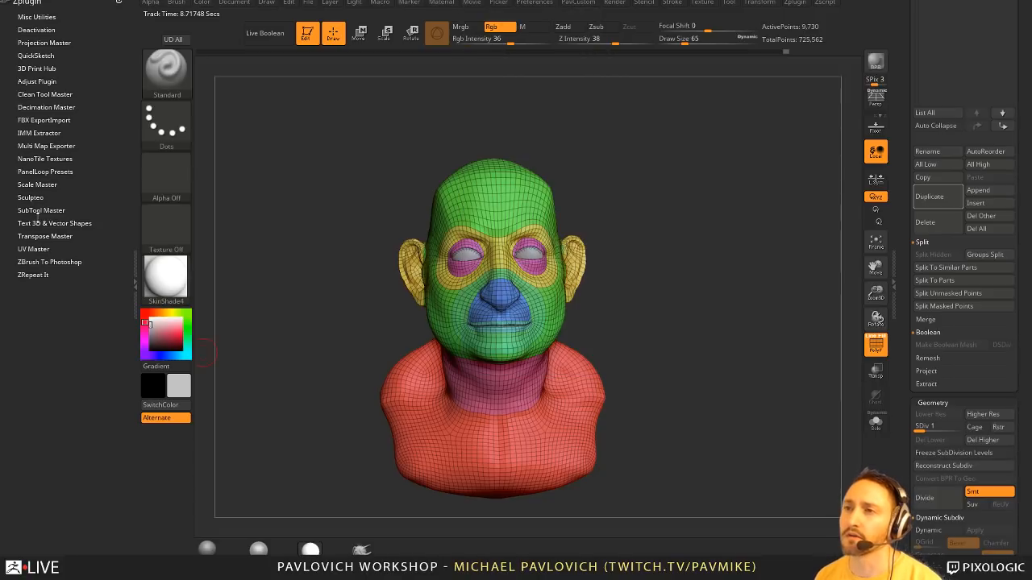
- Enable Polygroups alongside Symmetry in the UV Master unwrap settings
click(37, 249)
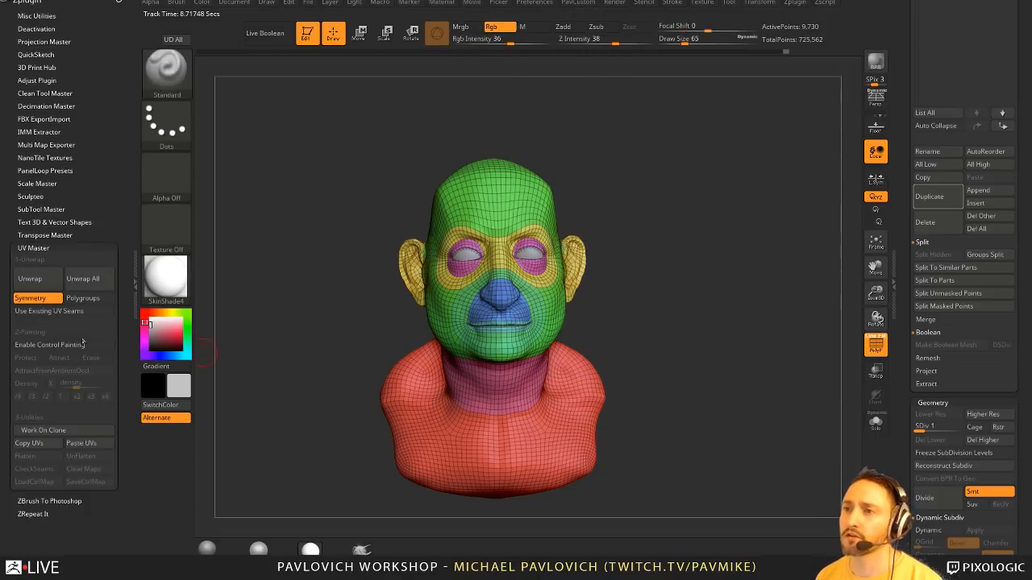
click(83, 298)
drag(672, 273, 709, 261)
drag(680, 307, 709, 256)
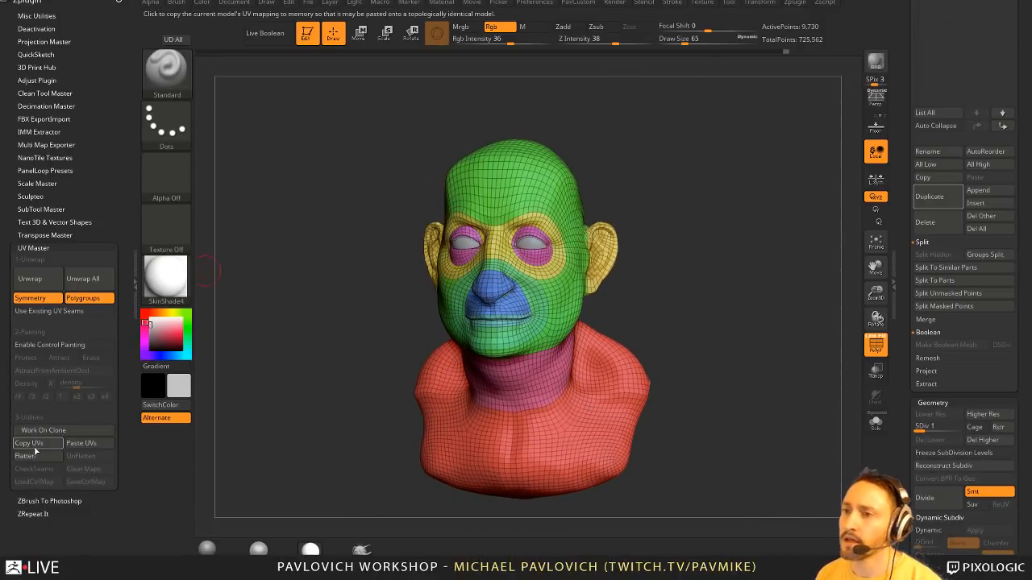
- Create a UV Master working clone of the head and bring its face into close view
click(66, 430)
mouse_move(205, 346)
mouse_down()
mouse_move(712, 225)
mouse_move(684, 253)
mouse_move(693, 233)
mouse_up()
key(s)
key(s)
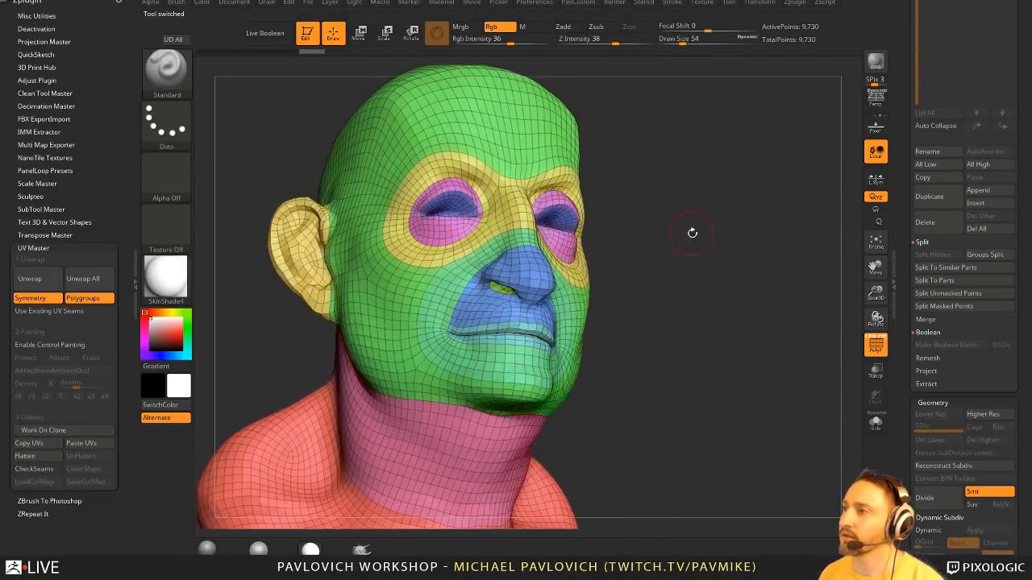
- Switch to the SelectRect brush and hide the ear polygroup by isolating it and inverting visibility
ctrl+shift+click(181, 87)
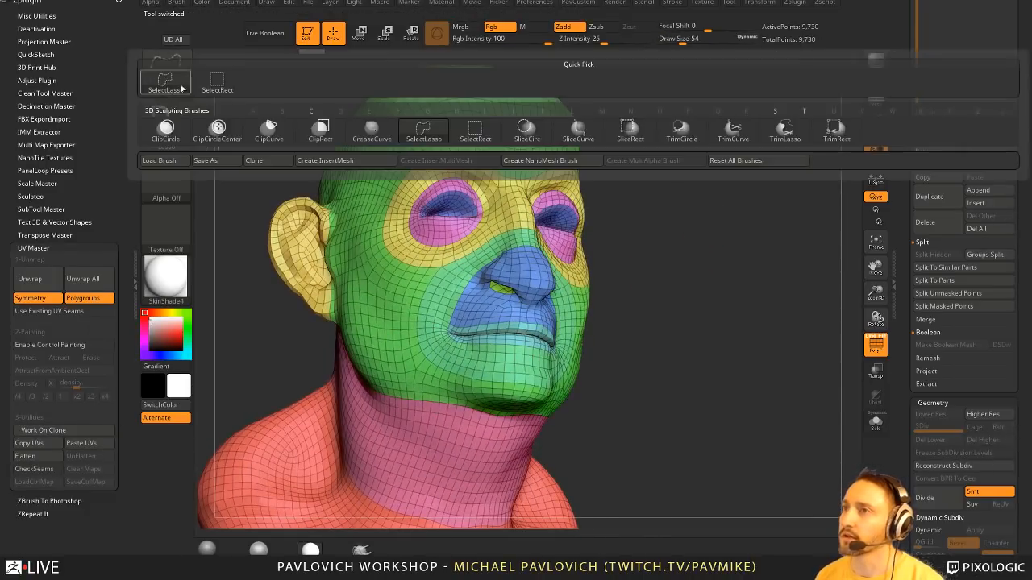
click(225, 87)
drag(762, 229, 640, 247)
ctrl+shift+click(562, 282)
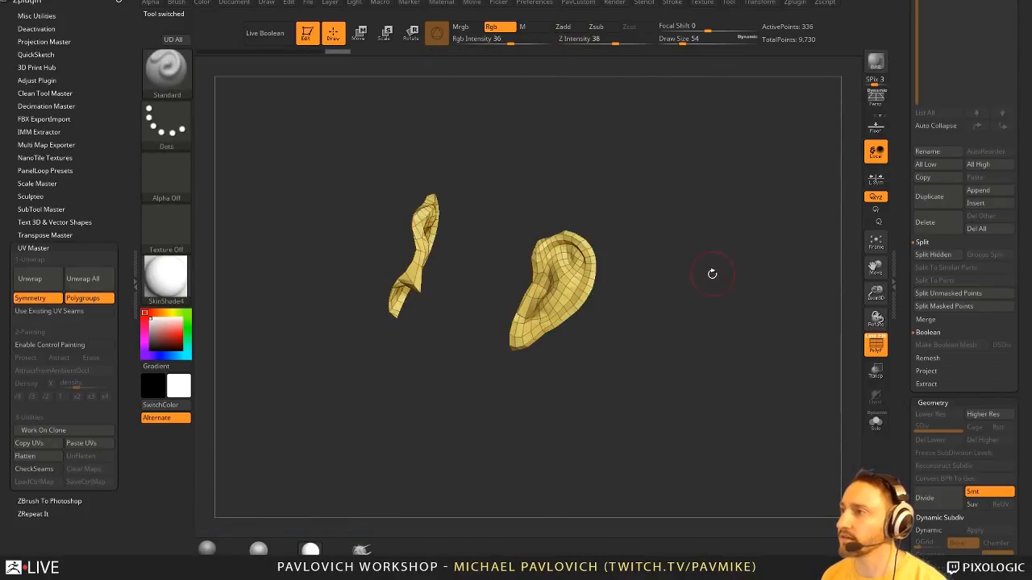
drag(712, 274, 778, 200)
ctrl+shift+click(770, 255)
- Hide the eye-socket, nostril and mouth-interior polygroups as well, and check the hidden parts by inverting visibility
mouse_move(465, 288)
mouse_down()
mouse_move(606, 286)
mouse_move(617, 273)
mouse_move(564, 284)
mouse_move(507, 273)
mouse_up()
alt+drag(631, 266, 669, 323)
ctrl+shift+click(550, 344)
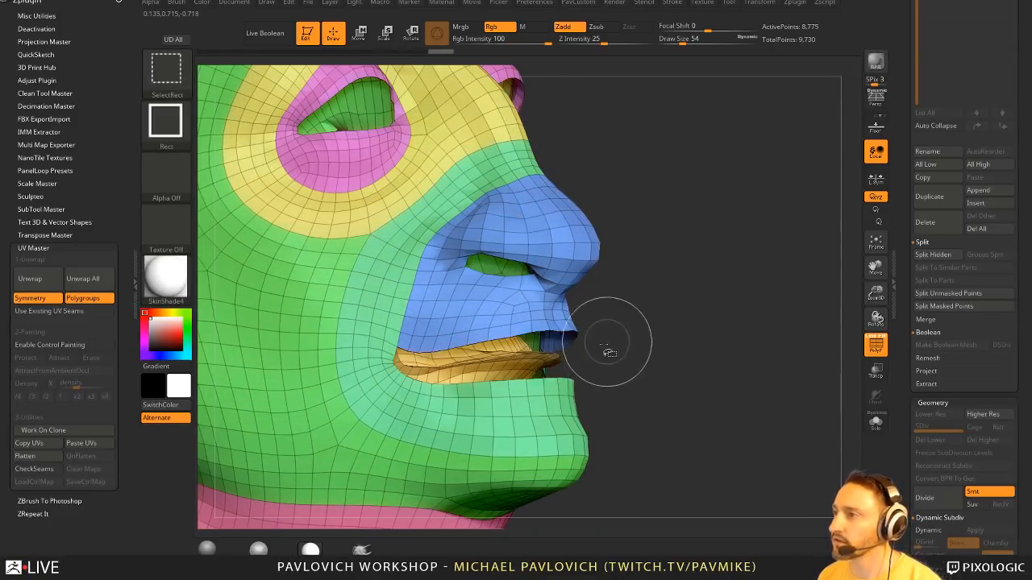
ctrl+alt+shift+click(524, 362)
alt+drag(720, 310, 695, 290)
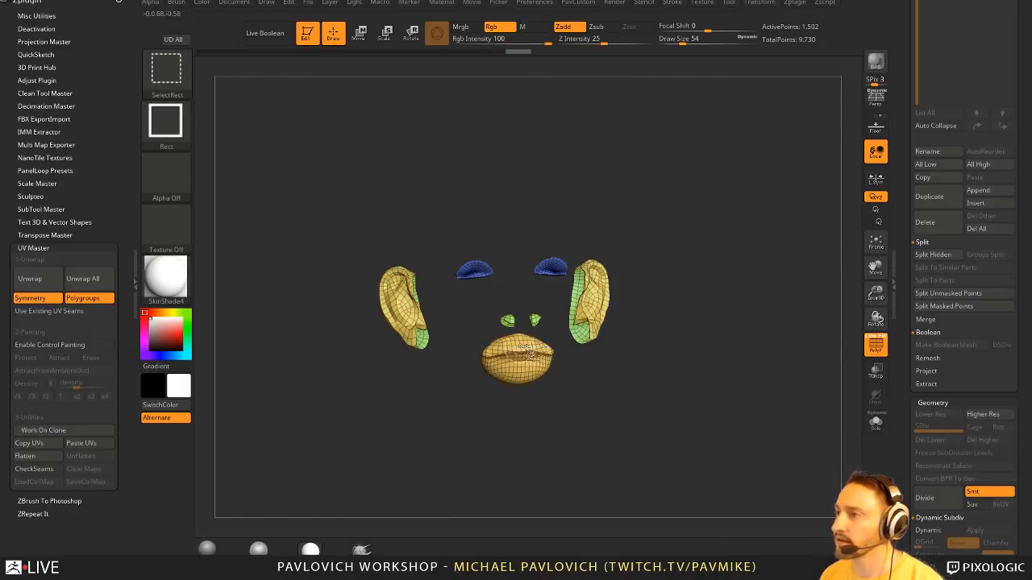
ctrl+shift+click(704, 291)
mouse_move(760, 319)
mouse_down()
mouse_move(769, 299)
mouse_move(677, 304)
mouse_move(713, 275)
mouse_move(728, 304)
mouse_up()
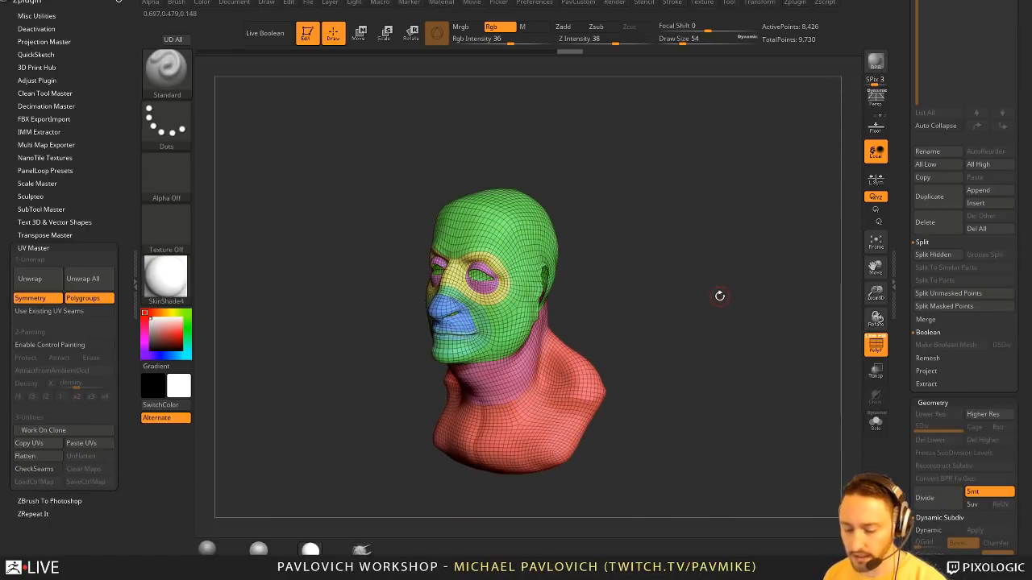
- Merge all visible face, scalp, neck and shoulder polygroups into a single polygroup
key(ctrl)
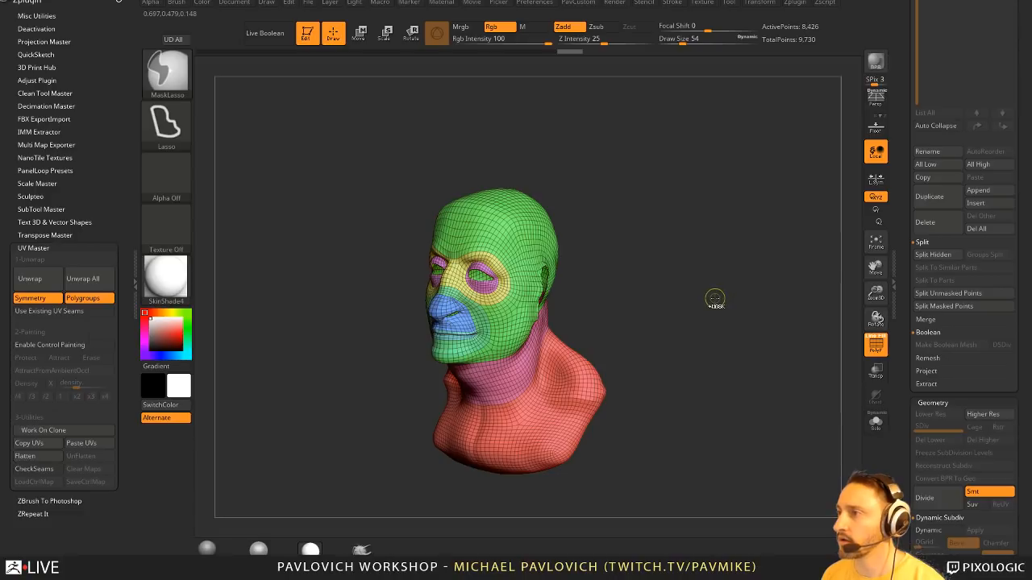
key(ctrl+w)
mouse_move(716, 297)
mouse_down()
mouse_move(679, 296)
mouse_move(714, 303)
mouse_up()
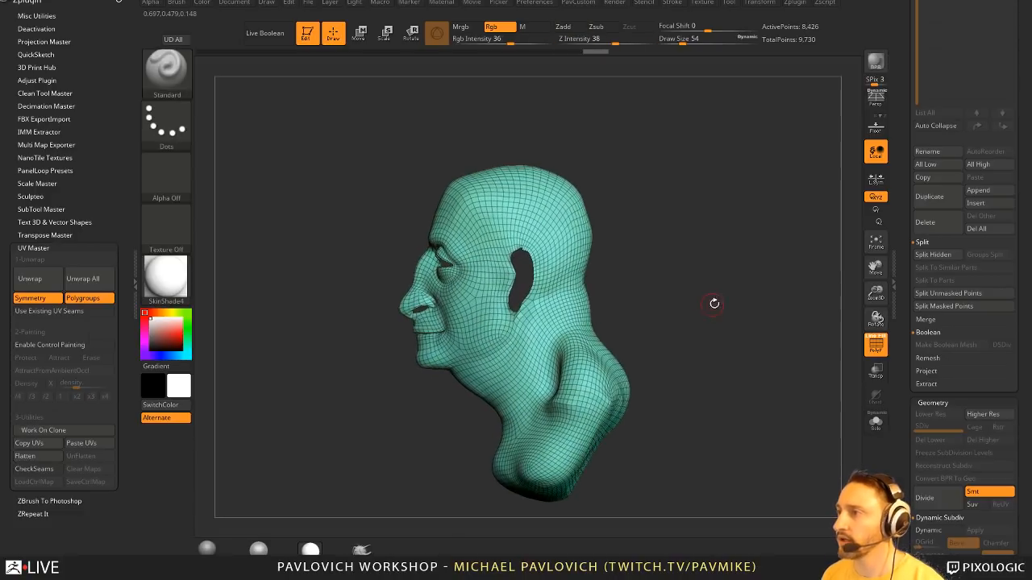
- Use SelectLasso to hide edge strips running from the ear opening over the scalp and down the neck around the shoulder
mouse_move(649, 274)
alt+mouse_down()
mouse_move(627, 281)
mouse_move(644, 272)
mouse_move(596, 255)
mouse_move(594, 212)
alt+mouse_up()
ctrl+shift+click(185, 85)
click(587, 141)
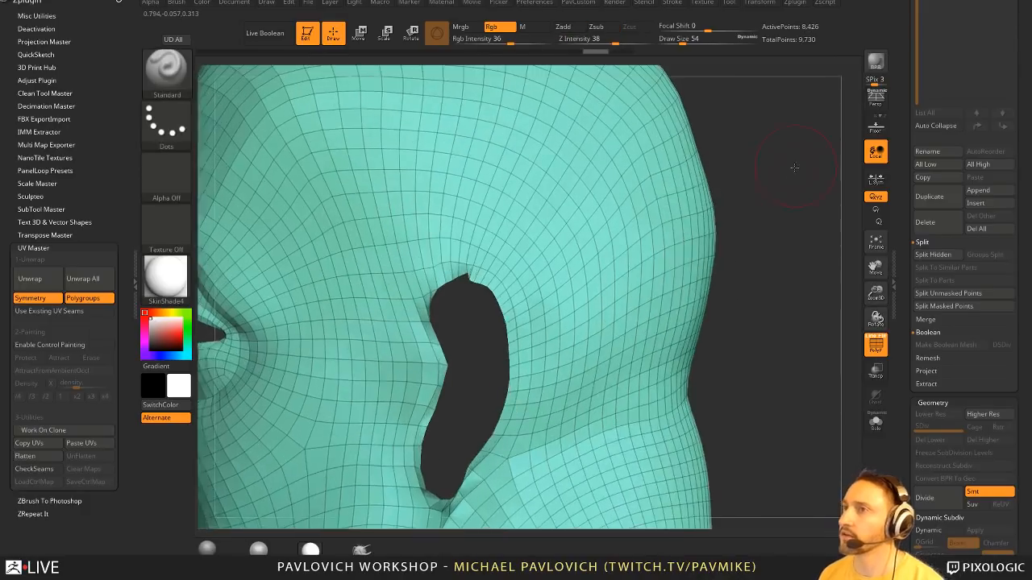
alt+drag(794, 167, 740, 237)
key(b)
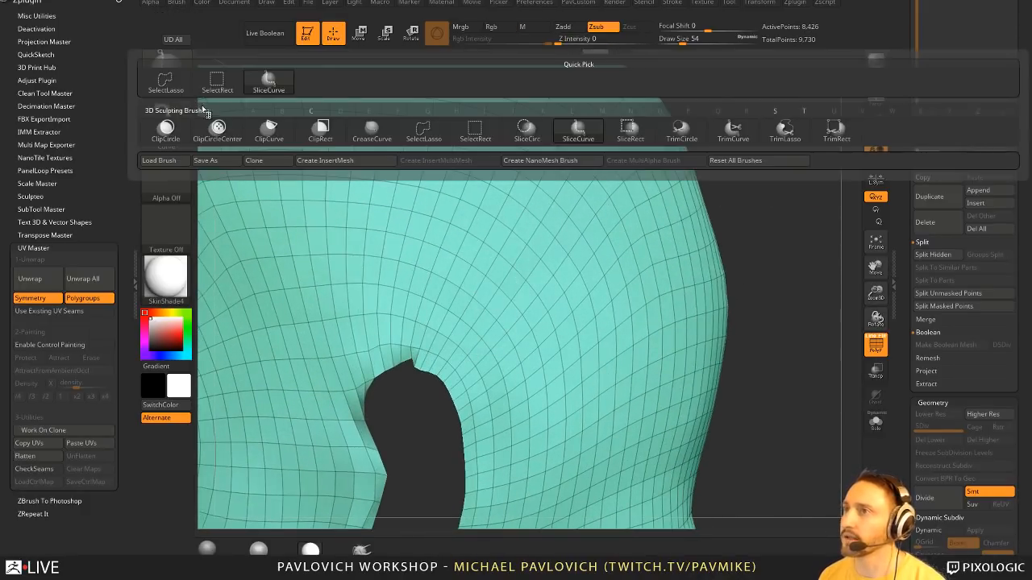
click(166, 80)
ctrl+shift+click(461, 271)
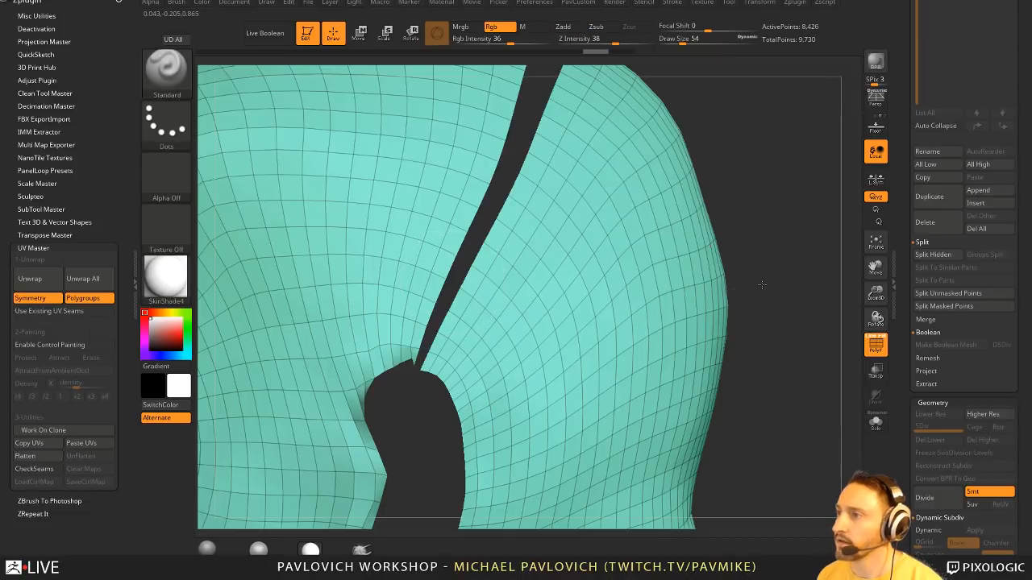
alt+drag(763, 283, 775, 69)
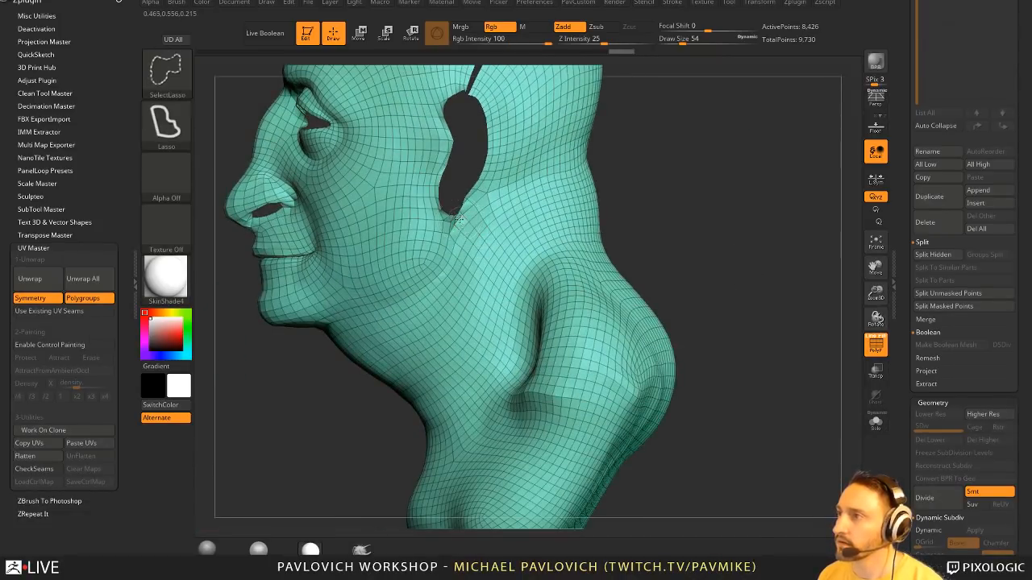
ctrl+shift+click(458, 219)
- Try to regroup the separated bust sections with Auto Groups
drag(682, 233, 728, 258)
key(grave)
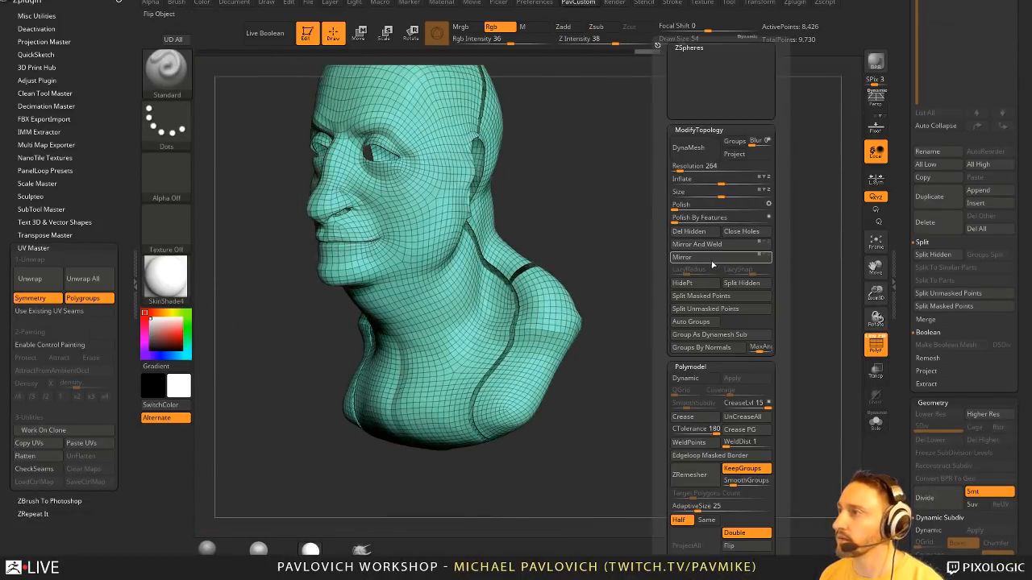
click(691, 312)
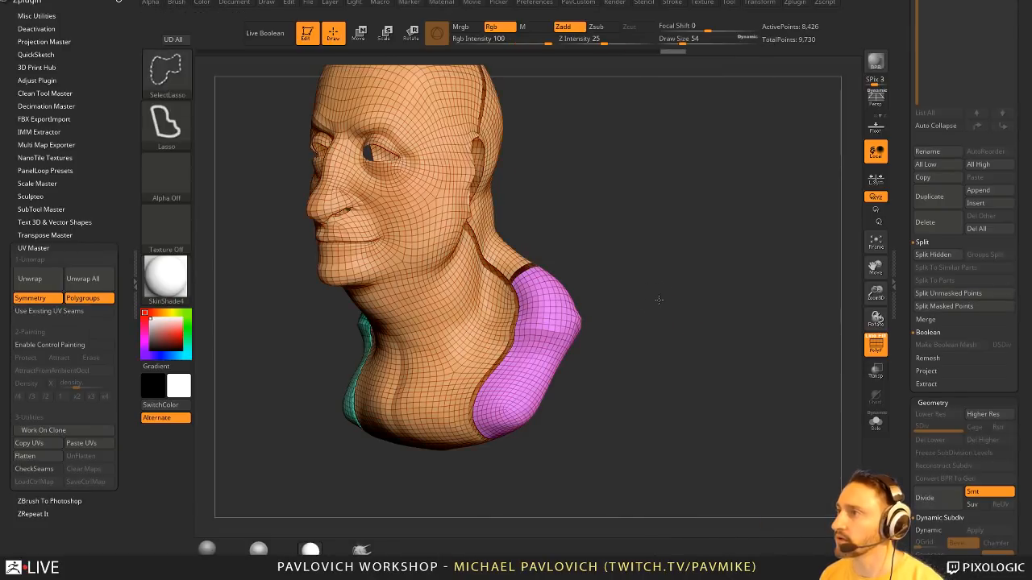
ctrl+shift+click(686, 306)
drag(691, 314, 667, 316)
key(ctrl+z)
- Hide the polygon strips still connecting front and back beneath the bust, and regroup the separated sections with Auto Groups
mouse_move(667, 316)
alt+mouse_down()
mouse_move(673, 268)
mouse_move(536, 343)
alt+mouse_up()
key(ctrl+shift)
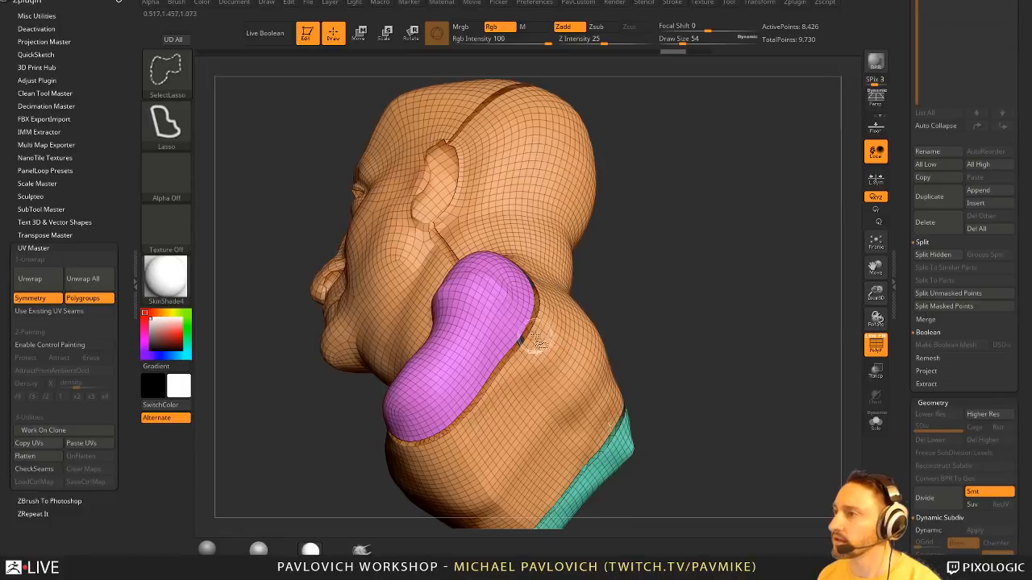
key(space)
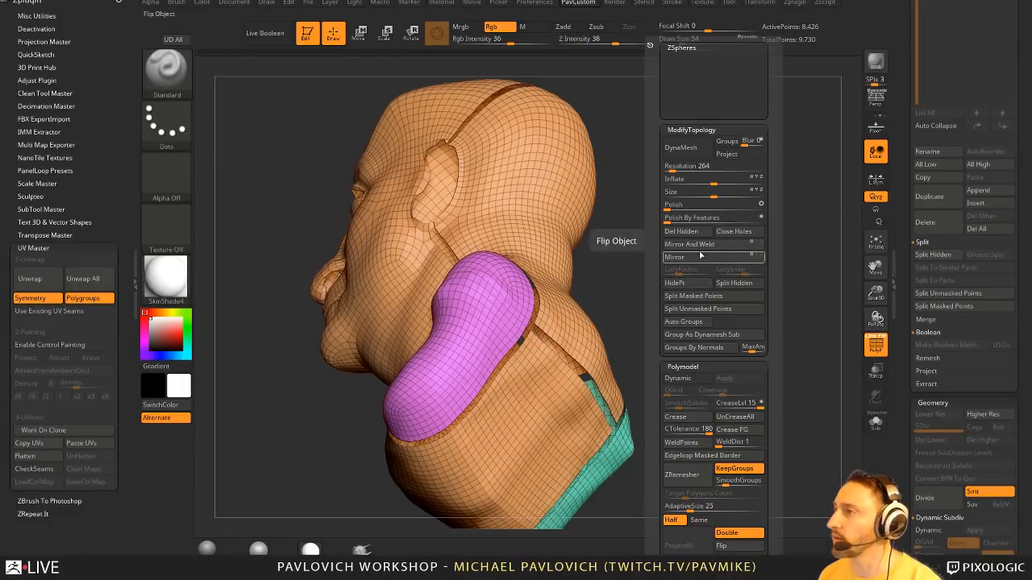
click(692, 298)
mouse_move(674, 299)
mouse_down()
mouse_move(701, 318)
mouse_move(666, 266)
mouse_up()
- Merge the thin seam strips and the near shoulder section into the back-of-head polygroup
key(ctrl+shift)
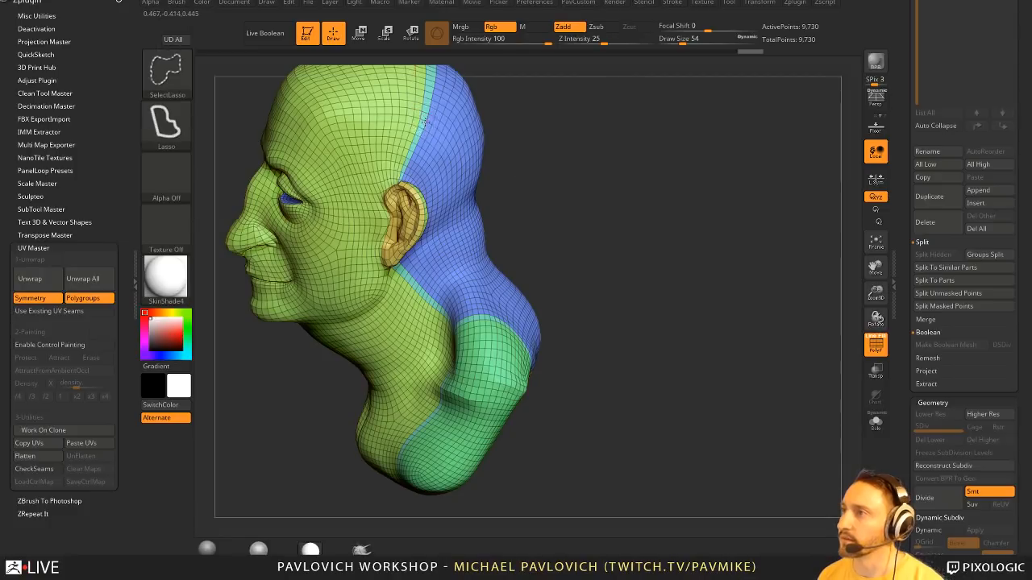
ctrl+shift+click(425, 122)
ctrl+shift+click(661, 215)
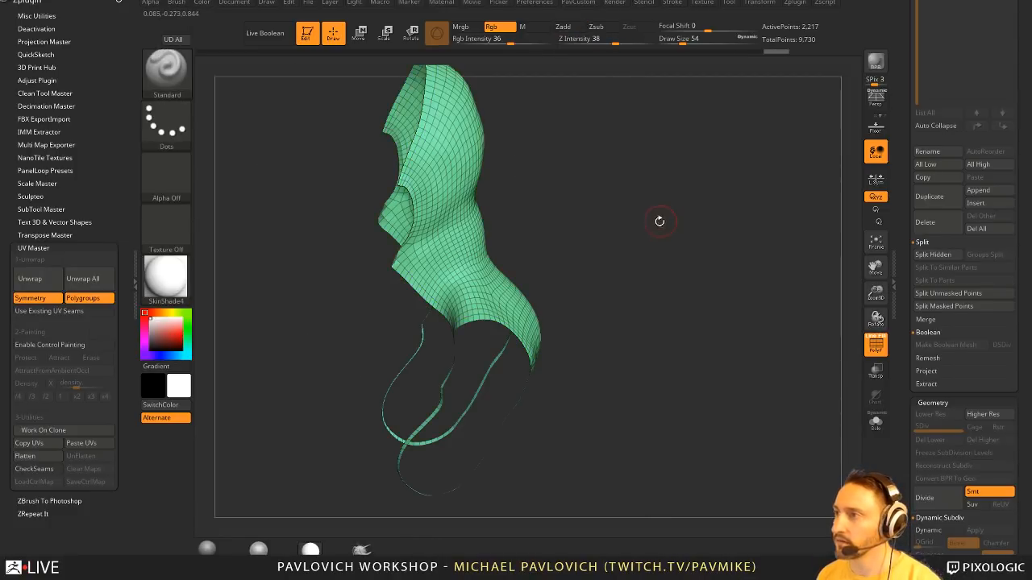
drag(661, 214, 479, 287)
key(ctrl+shift)
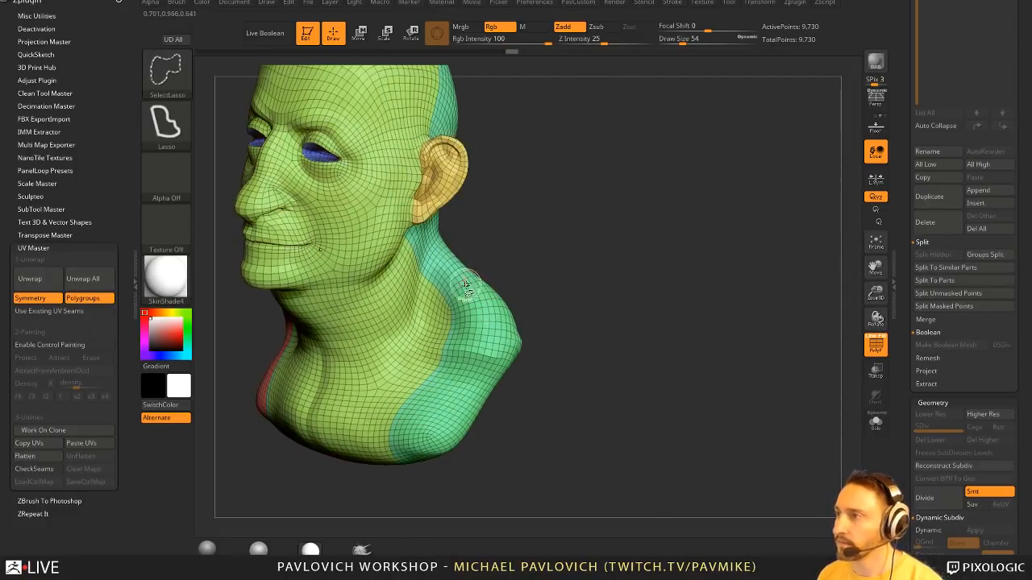
ctrl+shift+click(462, 290)
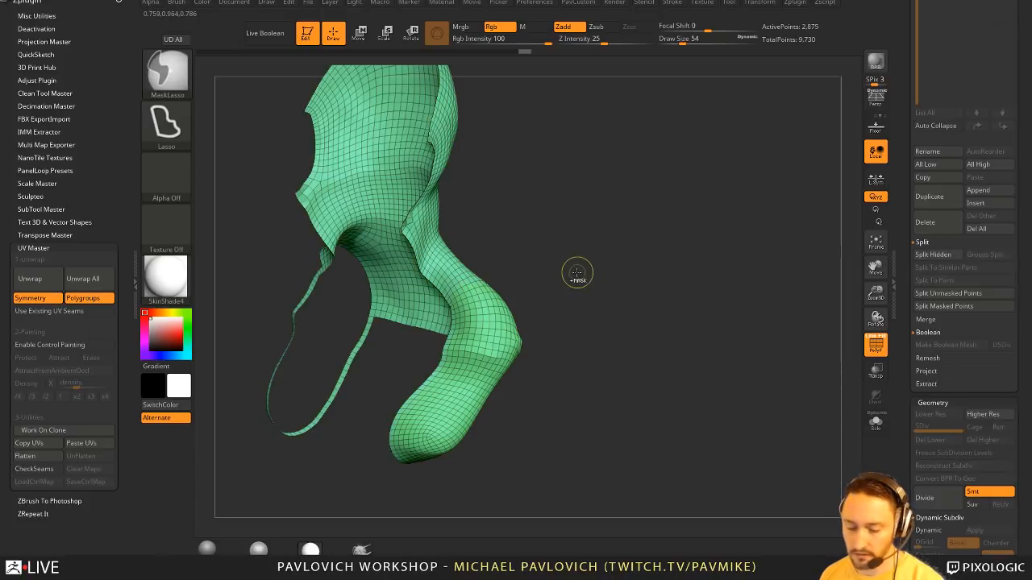
ctrl+shift+click(617, 265)
- Isolate the back-of-head and shoulder section with SelectRect, give it a new polygroup and show the whole bust again
drag(617, 265, 509, 337)
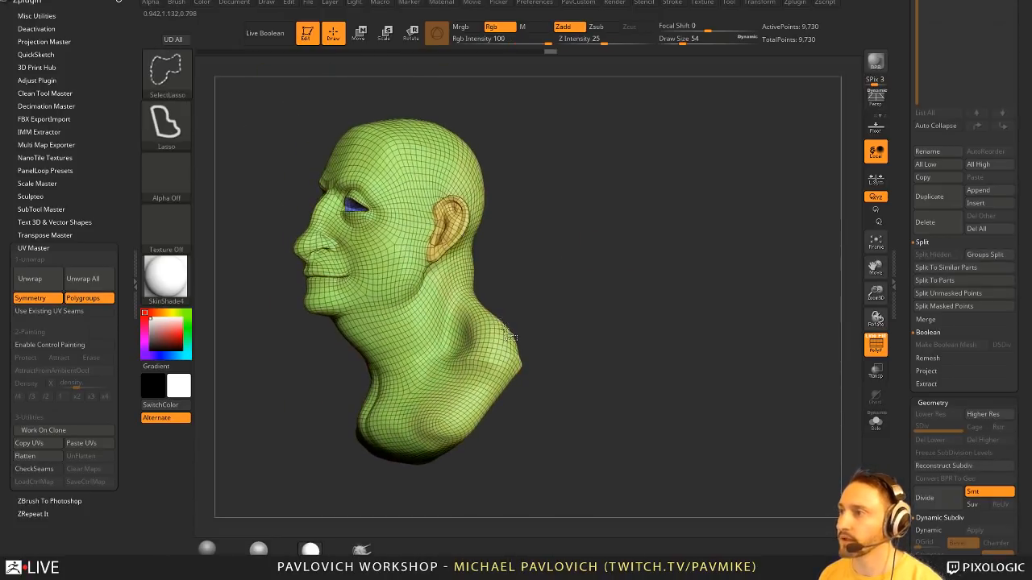
ctrl+shift+click(508, 332)
ctrl+shift+click(626, 304)
ctrl+shift+click(184, 84)
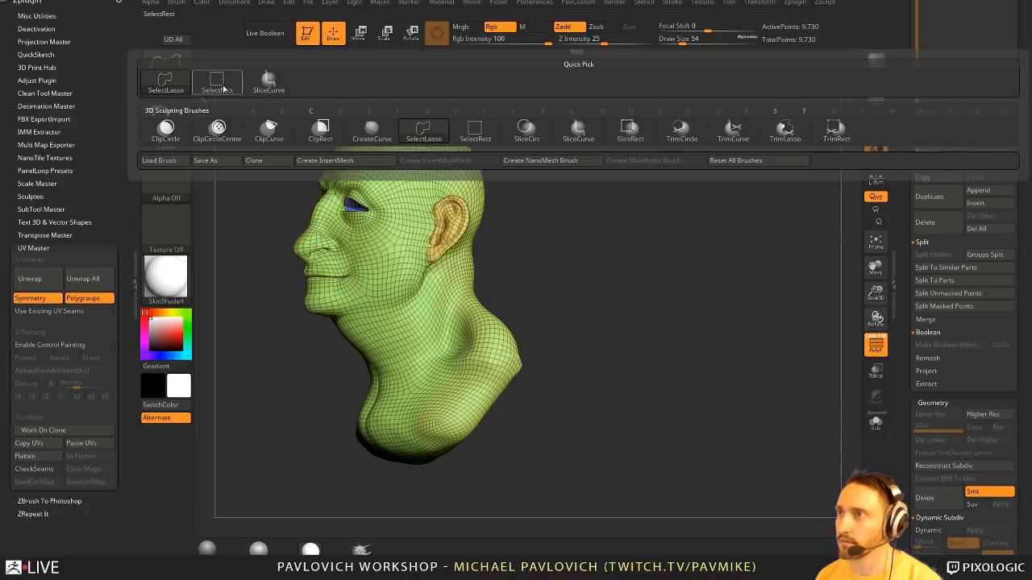
ctrl+shift+click(223, 87)
ctrl+shift+click(476, 294)
key(ctrl+w)
ctrl+shift+click(658, 337)
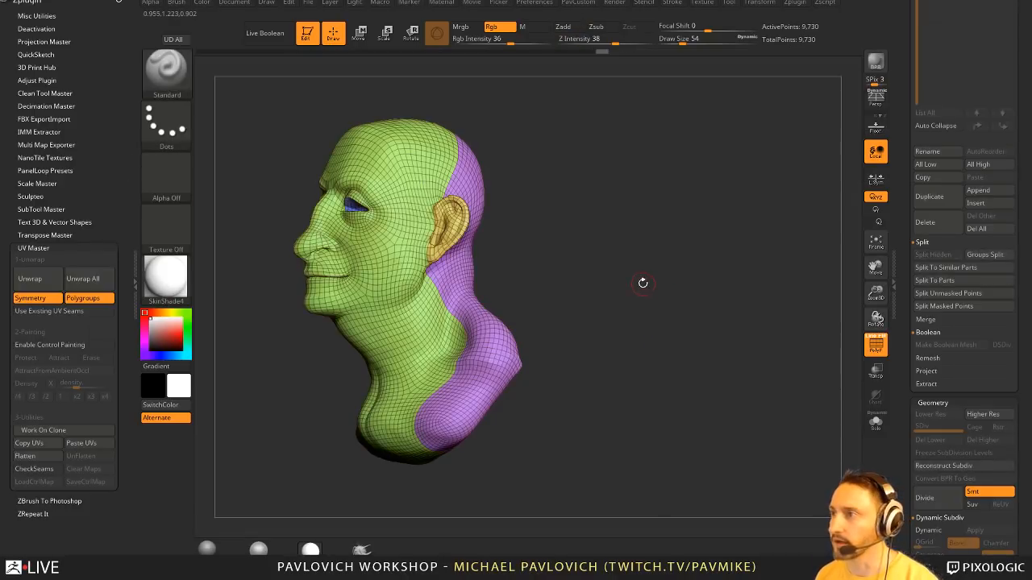
- Merge the leftover strip along the bust's underside into the front head polygroup
mouse_move(643, 283)
mouse_down()
mouse_move(676, 290)
mouse_move(683, 307)
mouse_move(677, 229)
mouse_move(674, 246)
mouse_move(705, 233)
mouse_move(701, 297)
mouse_move(503, 406)
mouse_up()
key(ctrl+shift)
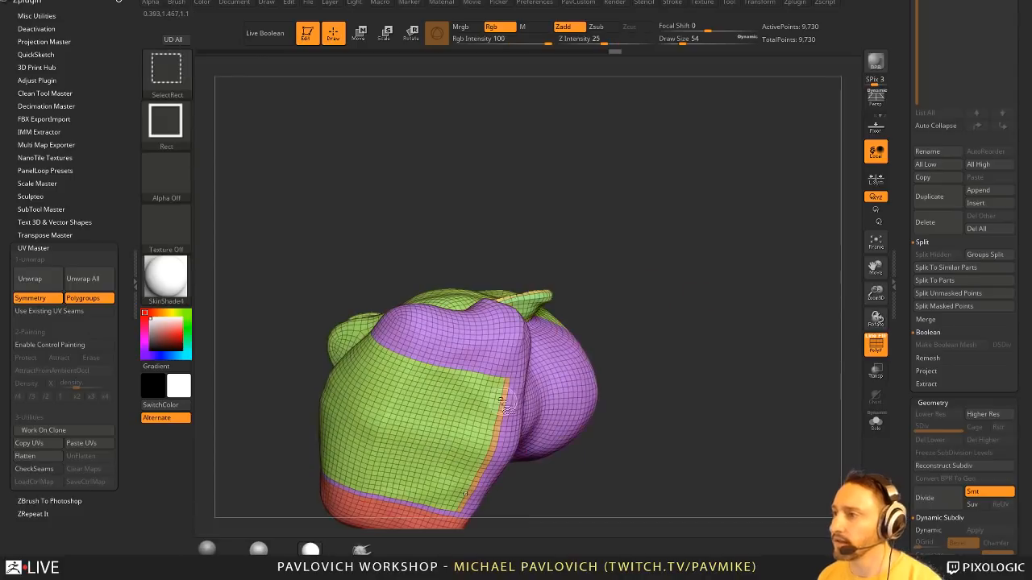
mouse_move(677, 306)
mouse_down()
mouse_move(679, 317)
mouse_move(653, 275)
mouse_move(650, 297)
mouse_move(653, 264)
mouse_move(668, 318)
mouse_move(714, 368)
mouse_move(722, 290)
mouse_up()
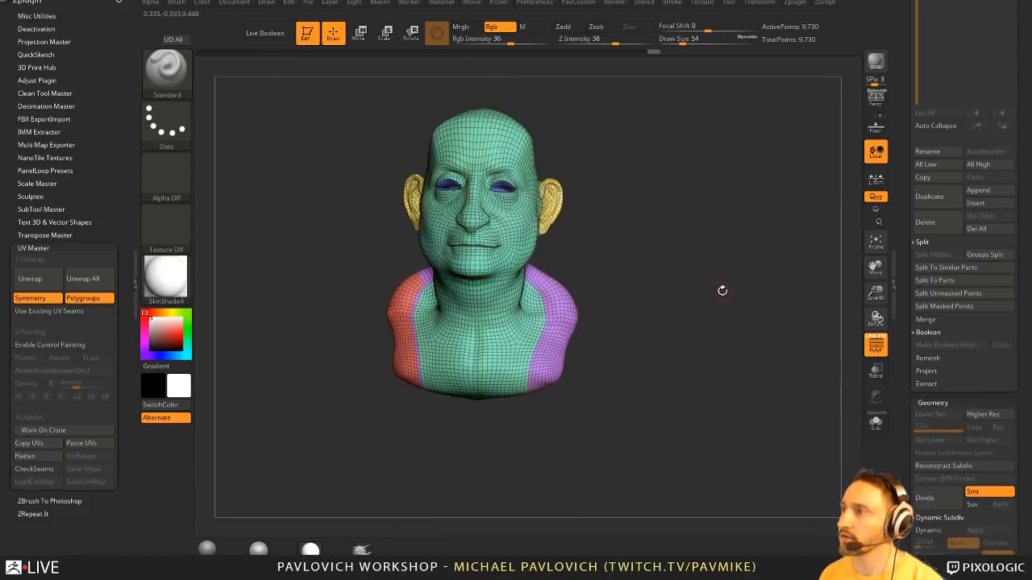
key(3)
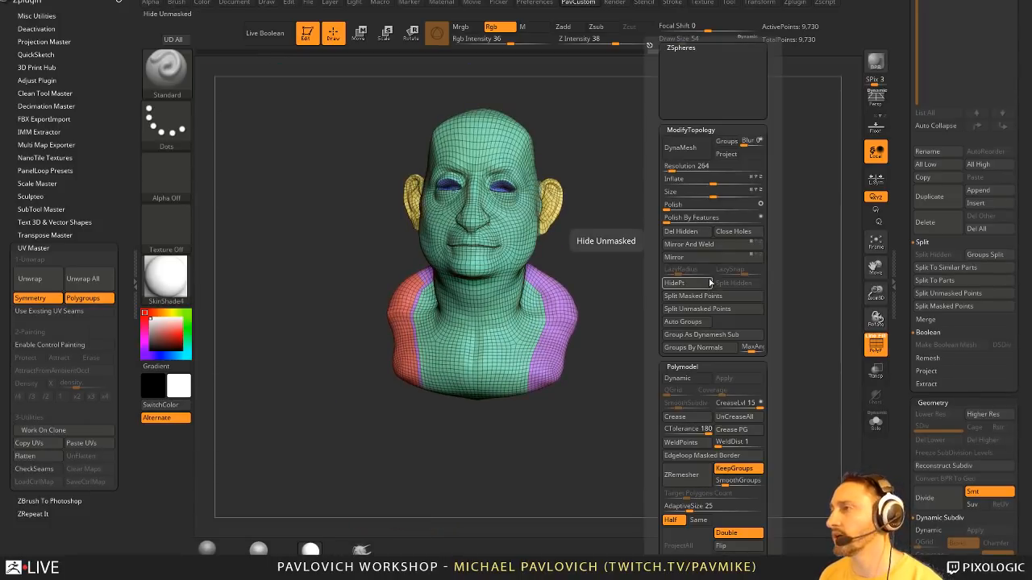
mouse_move(637, 258)
alt+mouse_down()
mouse_move(645, 315)
mouse_move(675, 321)
mouse_move(669, 295)
mouse_move(676, 313)
alt+mouse_up()
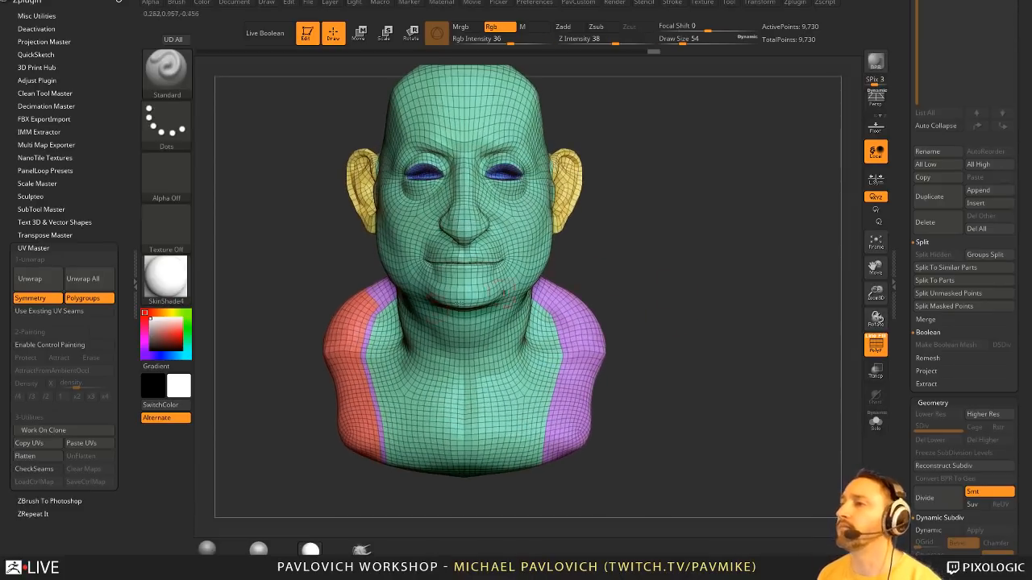
- Merge the remaining shoulder section and its strip into the back-of-head polygroup
ctrl+shift+click(370, 304)
ctrl+shift+click(702, 290)
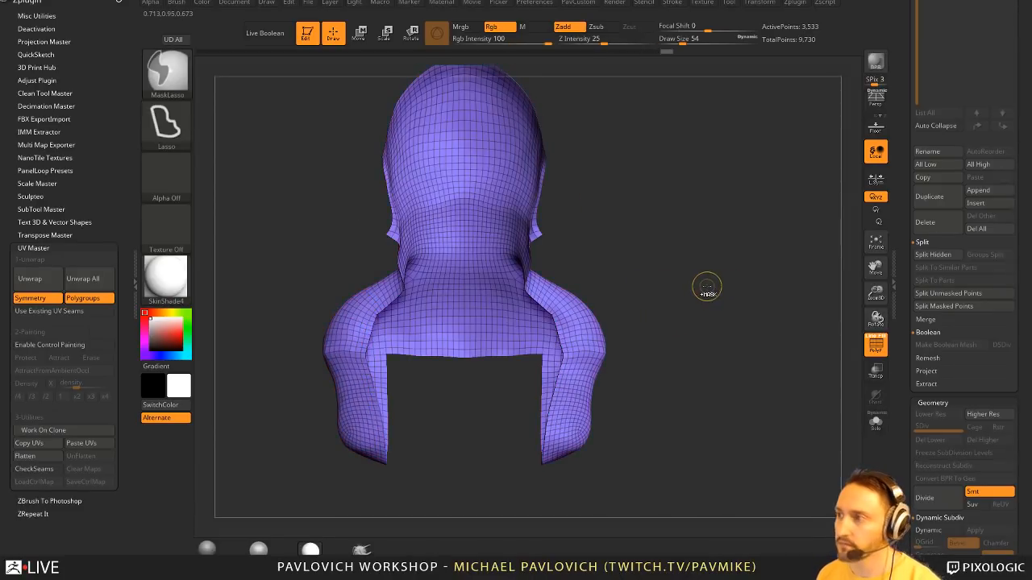
mouse_move(728, 279)
mouse_down()
mouse_move(696, 280)
mouse_move(714, 228)
mouse_move(733, 282)
mouse_up()
- Use the ZModeler brush to assign a separate polygroup to a polygon strip across the bust's underside
key(b)
key(z)
key(m)
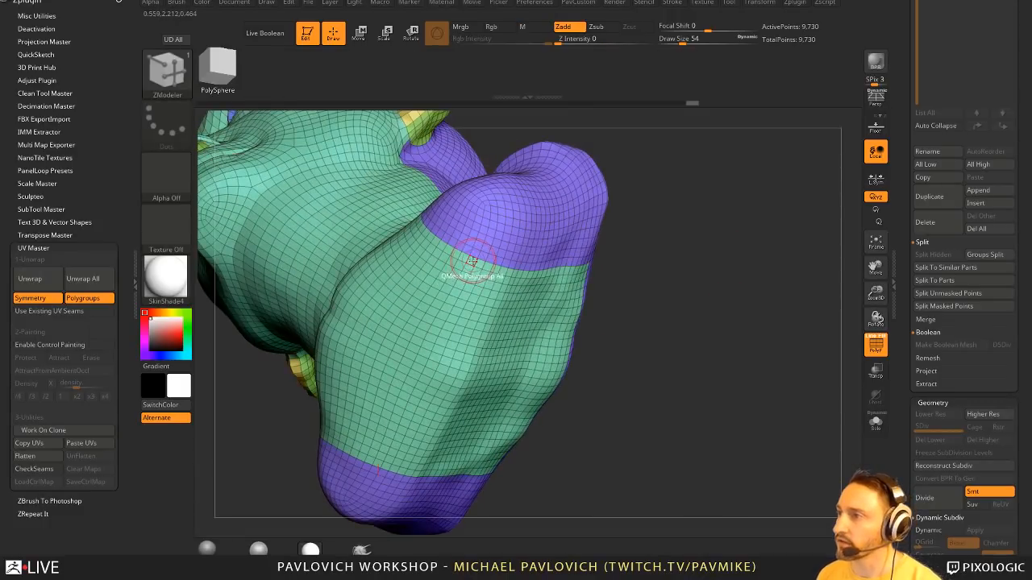
click(417, 367)
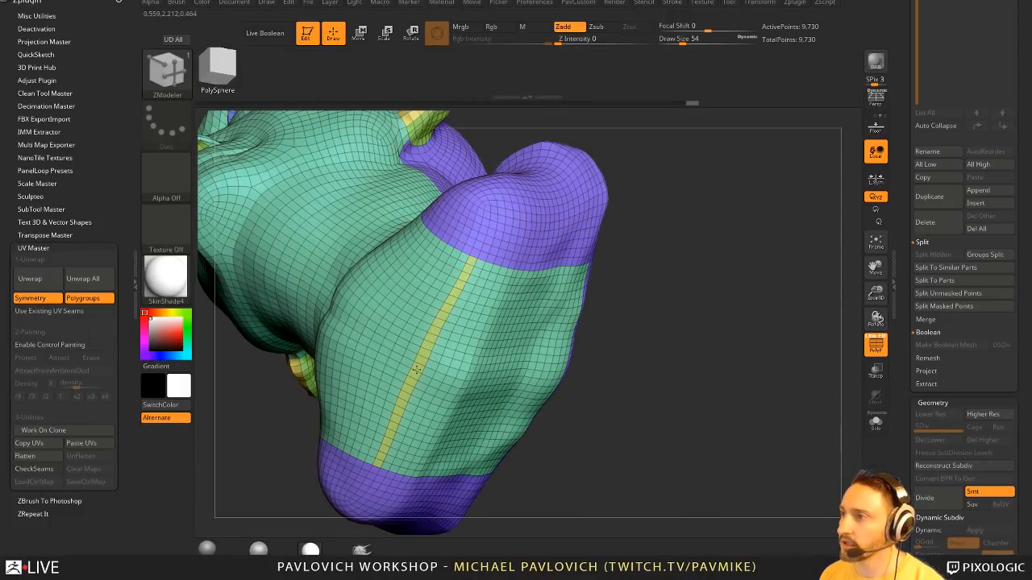
click(417, 370)
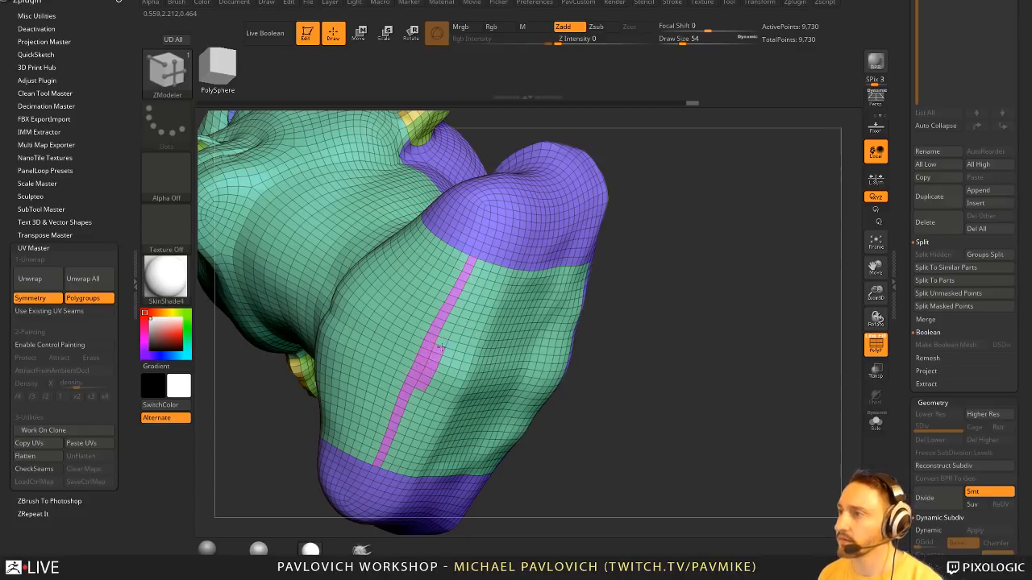
- Isolate the front head polygroup so the new underside strip and the back section are hidden
drag(596, 289, 498, 278)
key(ctrl+shift)
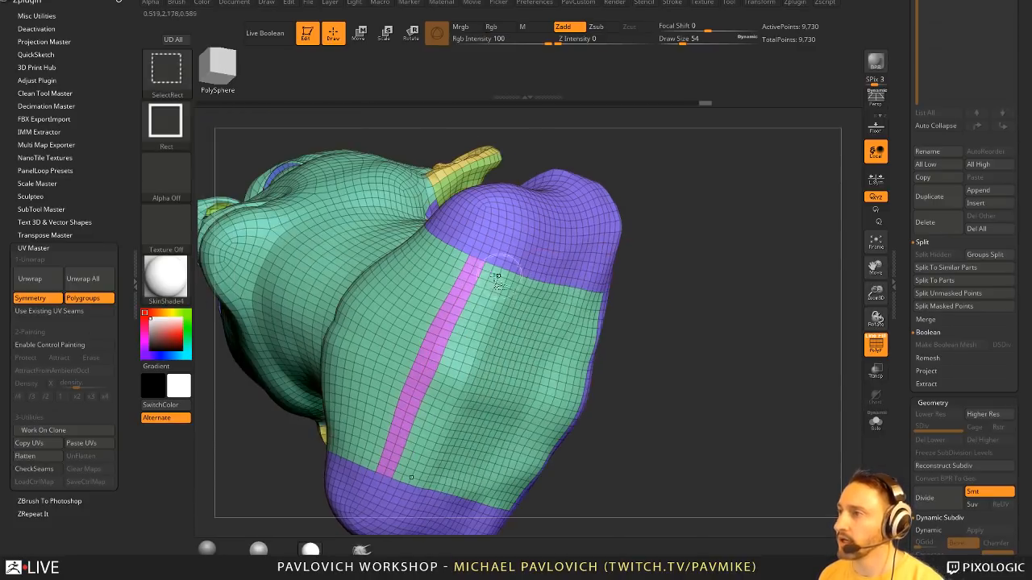
ctrl+shift+click(491, 283)
key(2)
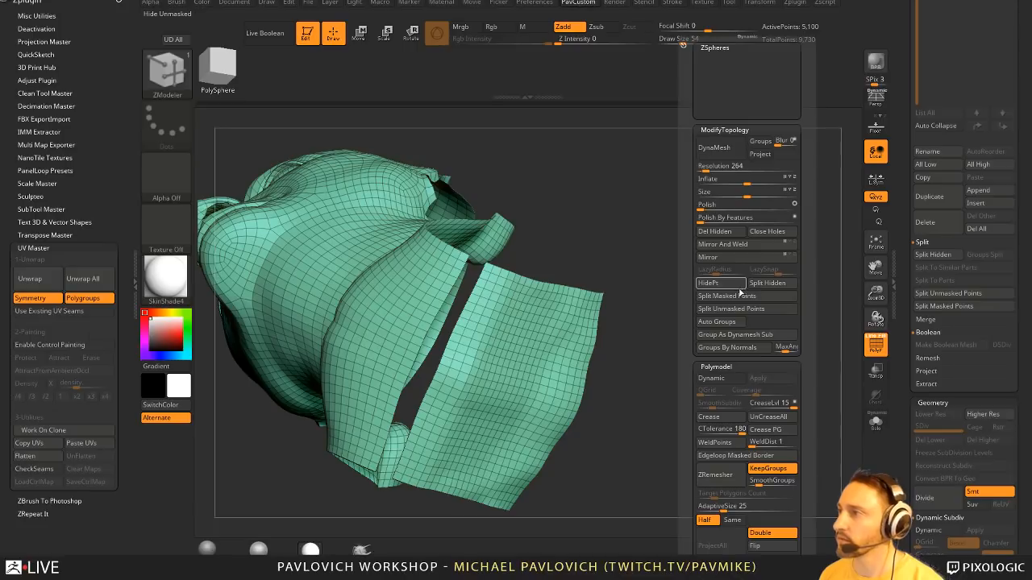
- Hide the front head section with a lasso selection and assign the remaining underside patch its own polygroup
drag(677, 294, 587, 246)
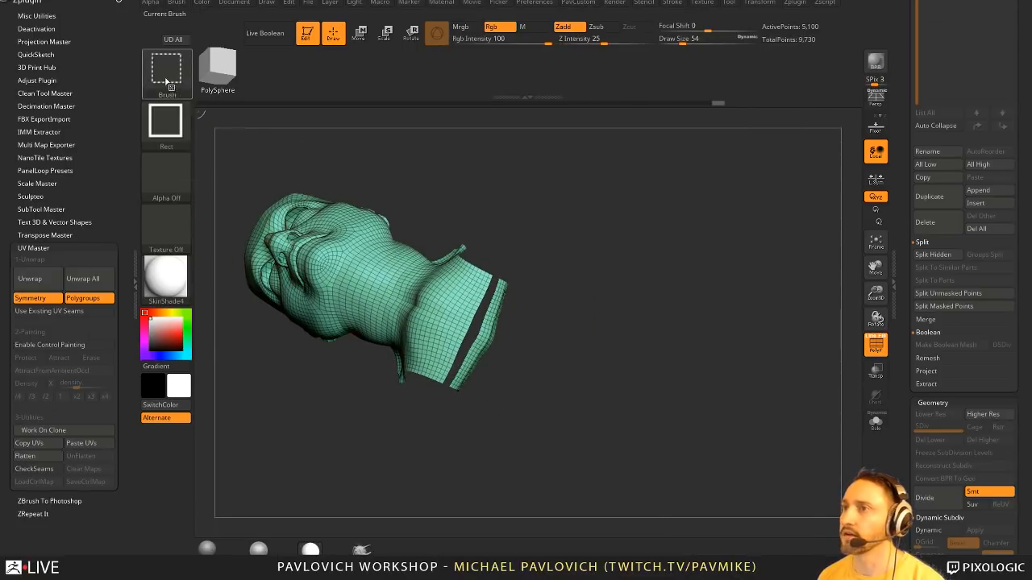
ctrl+shift+click(167, 71)
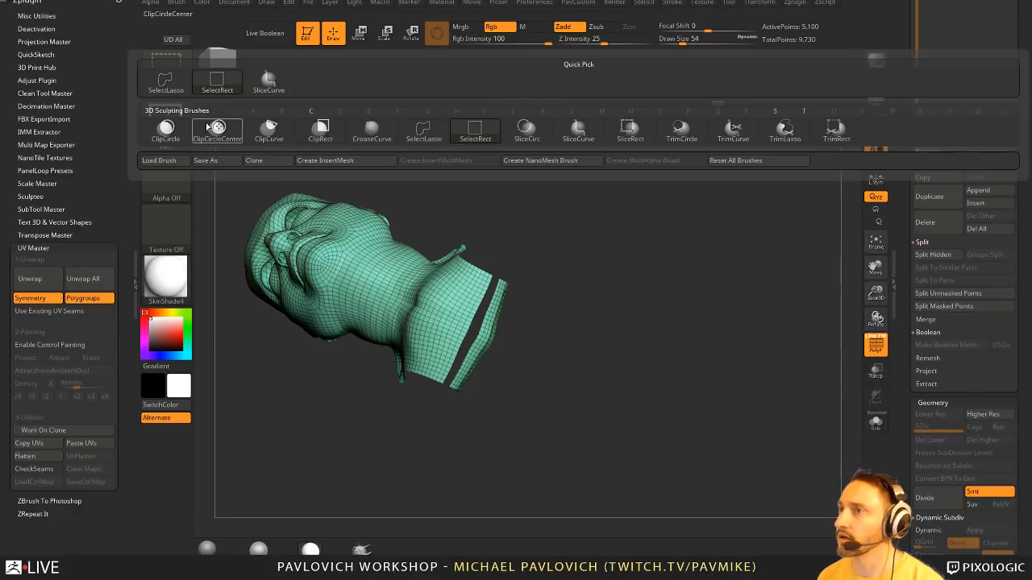
click(424, 129)
mouse_move(228, 215)
ctrl+alt+shift+mouse_down()
mouse_move(488, 233)
mouse_move(496, 270)
mouse_move(478, 318)
ctrl+alt+shift+mouse_up()
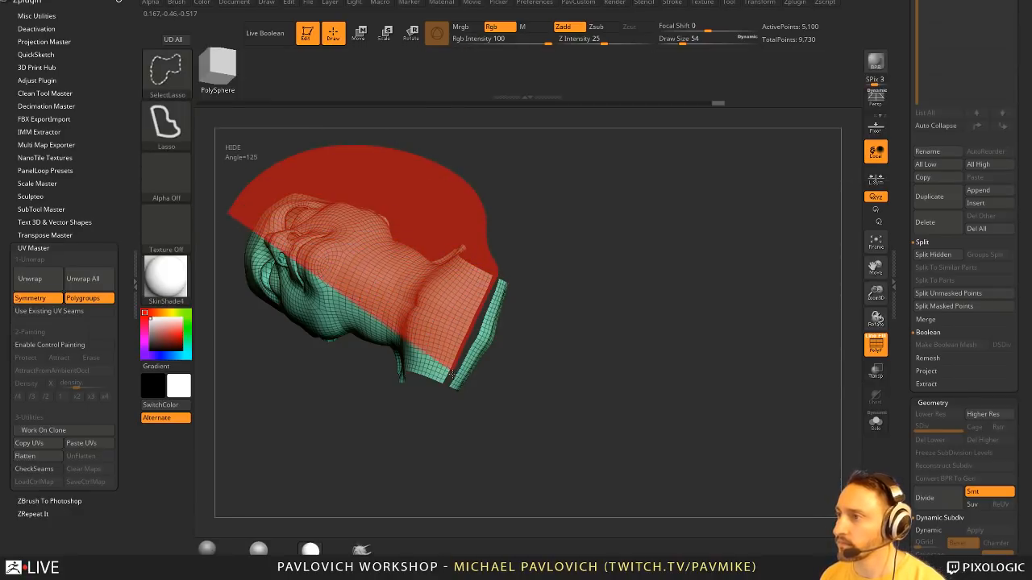
ctrl+alt+shift+drag(451, 376, 453, 377)
mouse_move(516, 357)
mouse_down()
mouse_move(686, 295)
mouse_move(620, 325)
mouse_up()
key(ctrl+w)
- Merge the back-of-head section and the underside patch into one polygroup and show the whole bust
ctrl+shift+click(716, 282)
ctrl+alt+shift+click(601, 327)
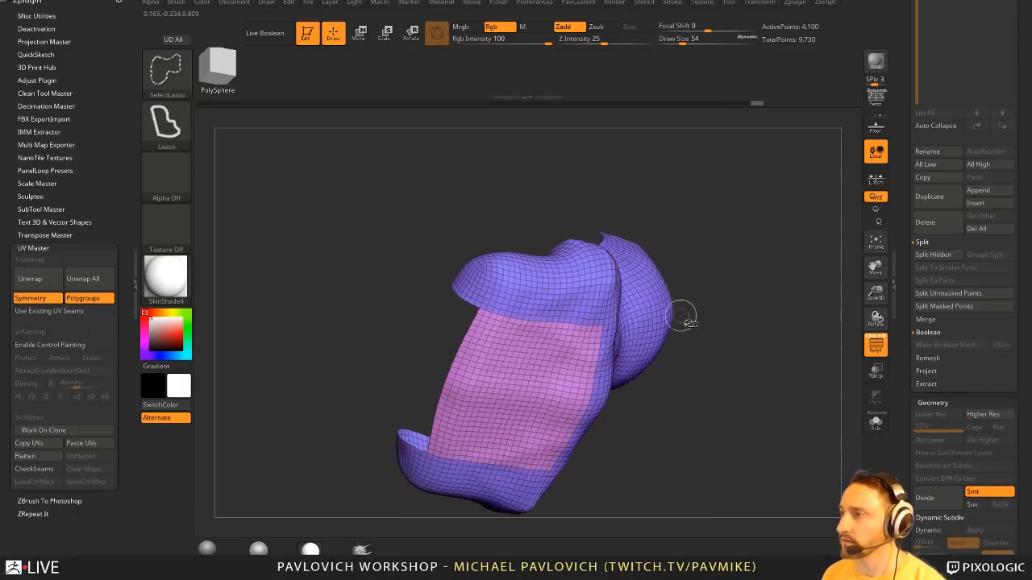
drag(682, 318, 692, 254)
ctrl+shift+click(726, 299)
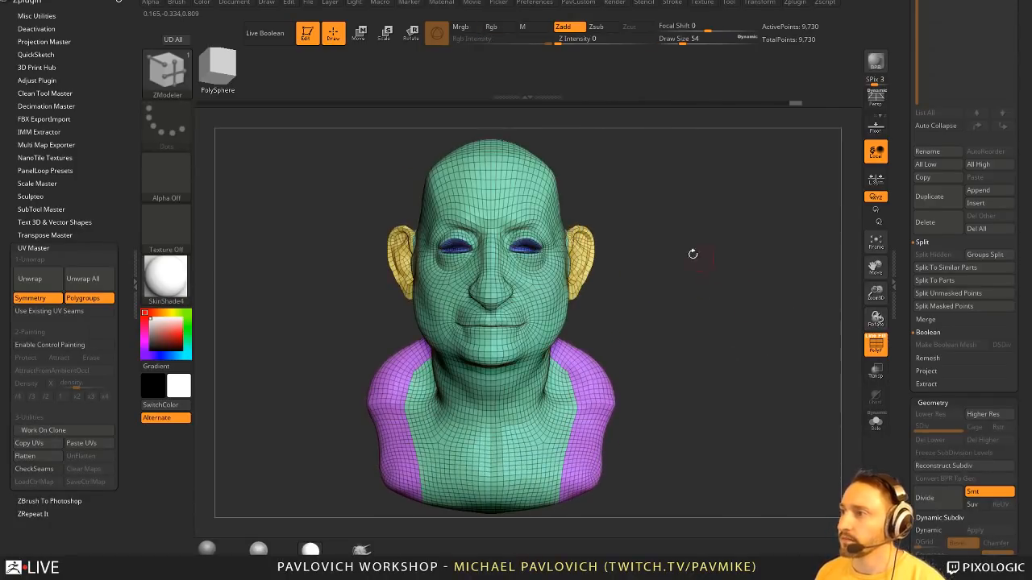
- Unwrap the bust in UV Master with Symmetry and Polygroups, and inspect its flattened layout and seams
click(49, 288)
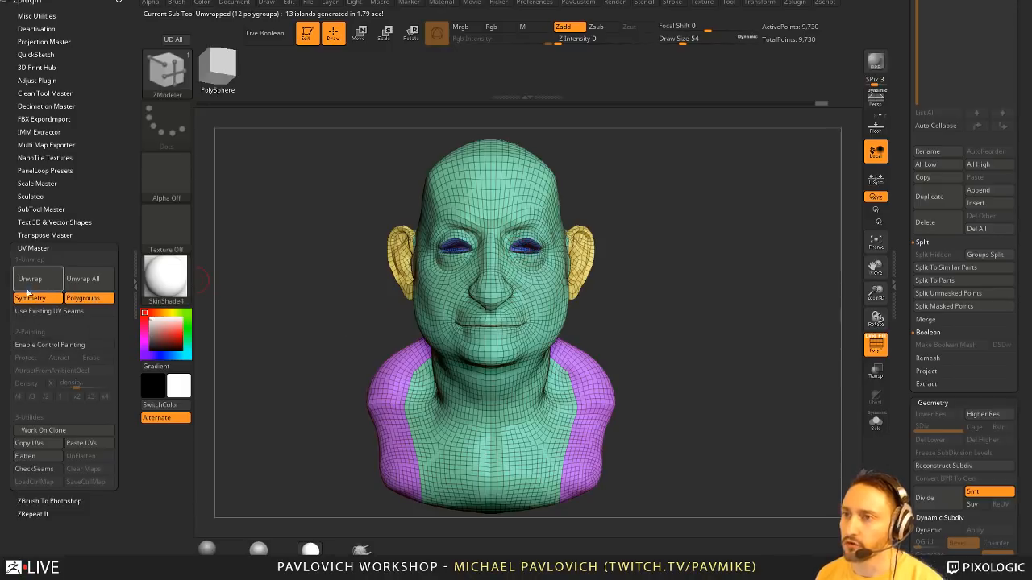
click(44, 459)
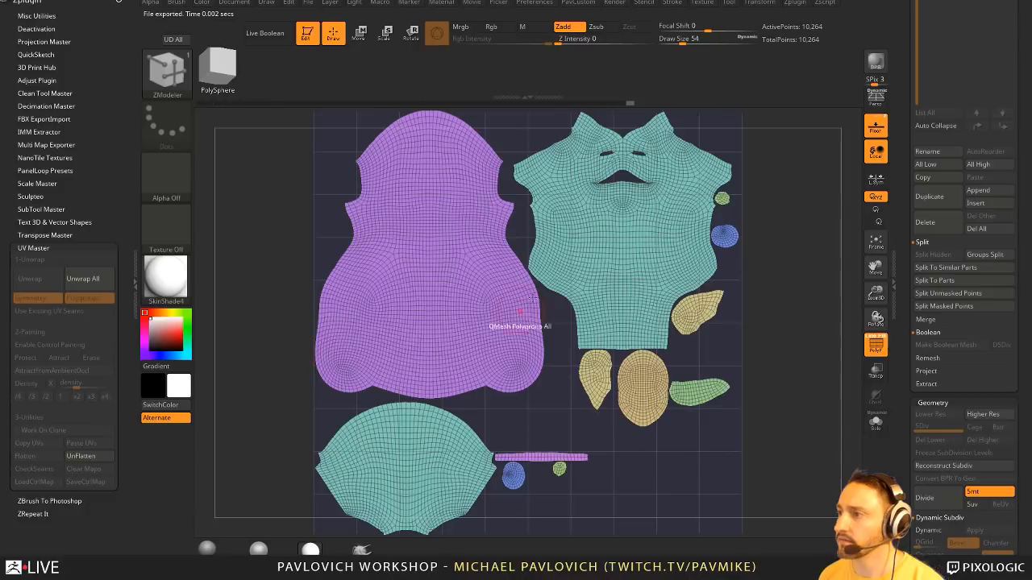
click(80, 456)
click(42, 471)
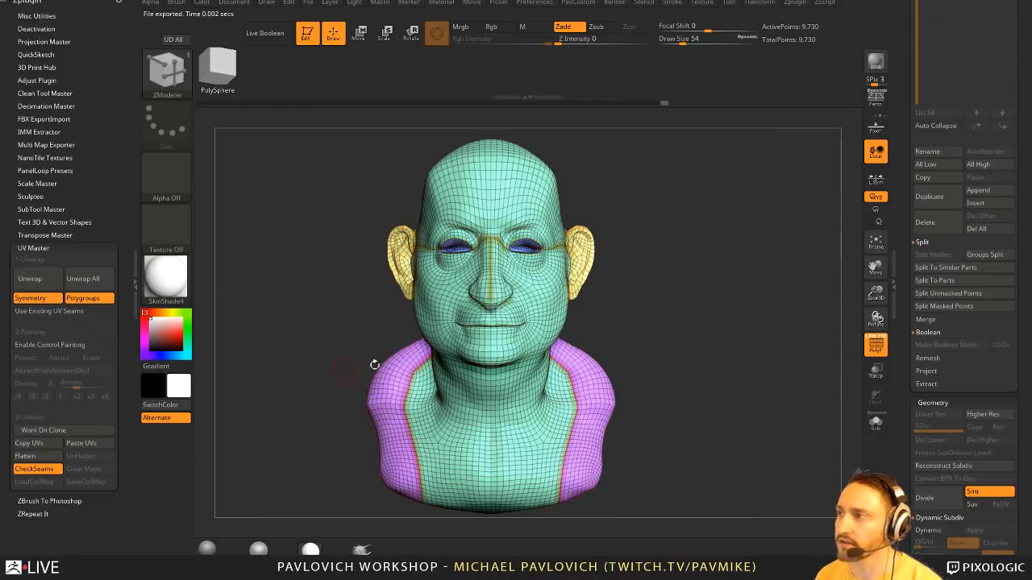
drag(666, 314, 714, 314)
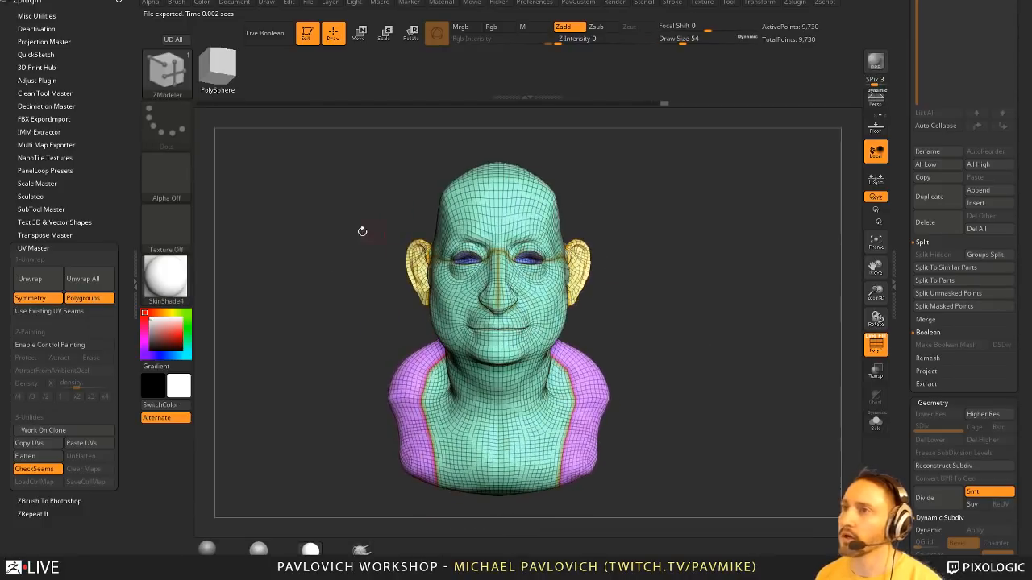
- Enable UV control painting in Protect mode with the Standard brush, and isolate the front head polygroup
click(55, 346)
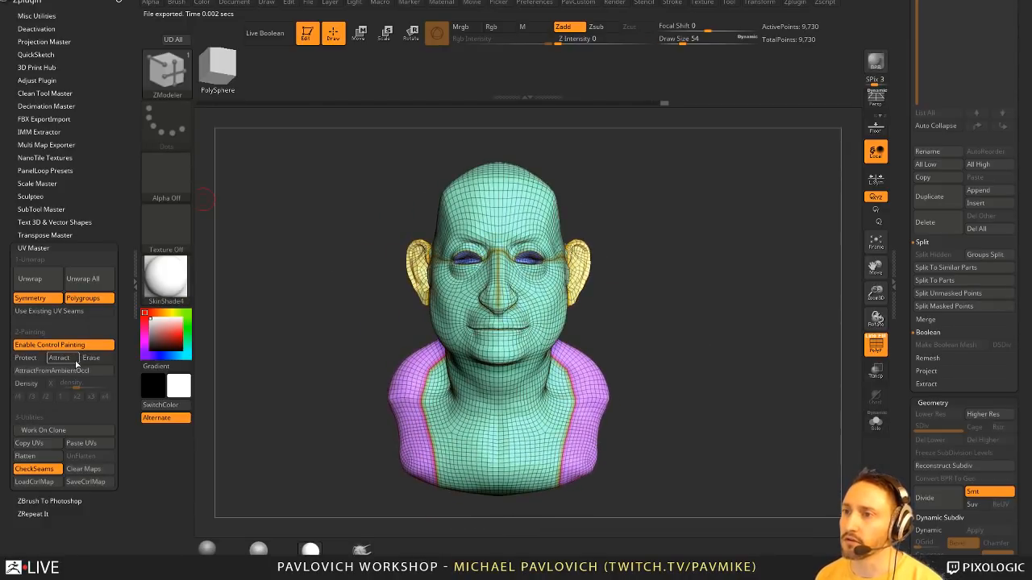
click(27, 358)
ctrl+shift+click(499, 220)
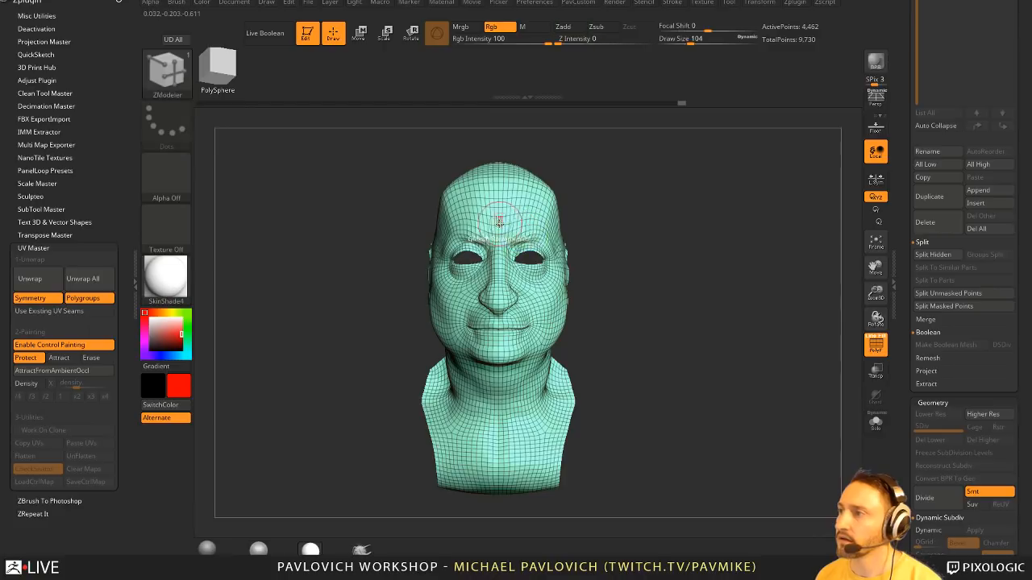
ctrl+shift+click(502, 233)
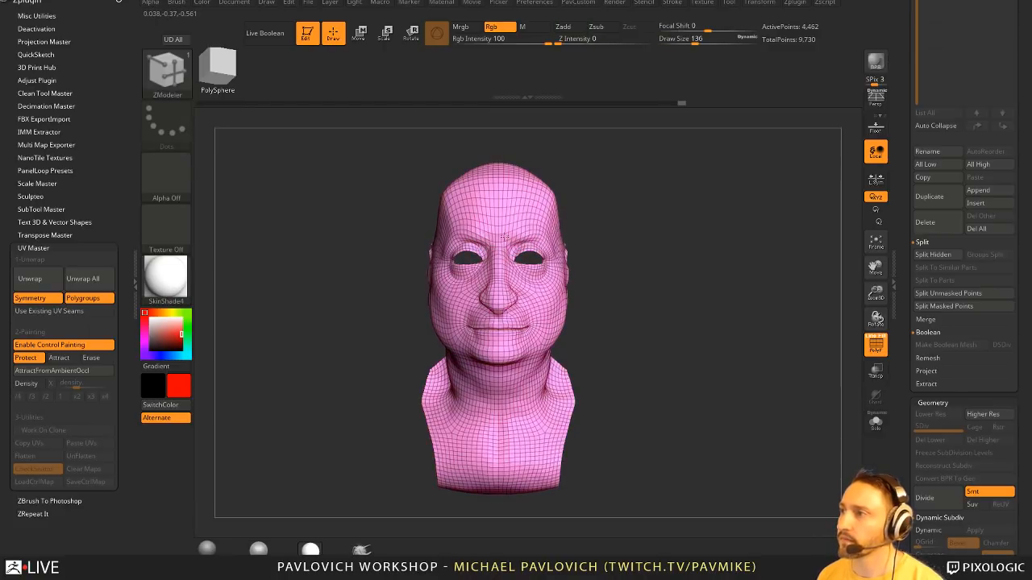
ctrl+shift+drag(616, 201, 619, 209)
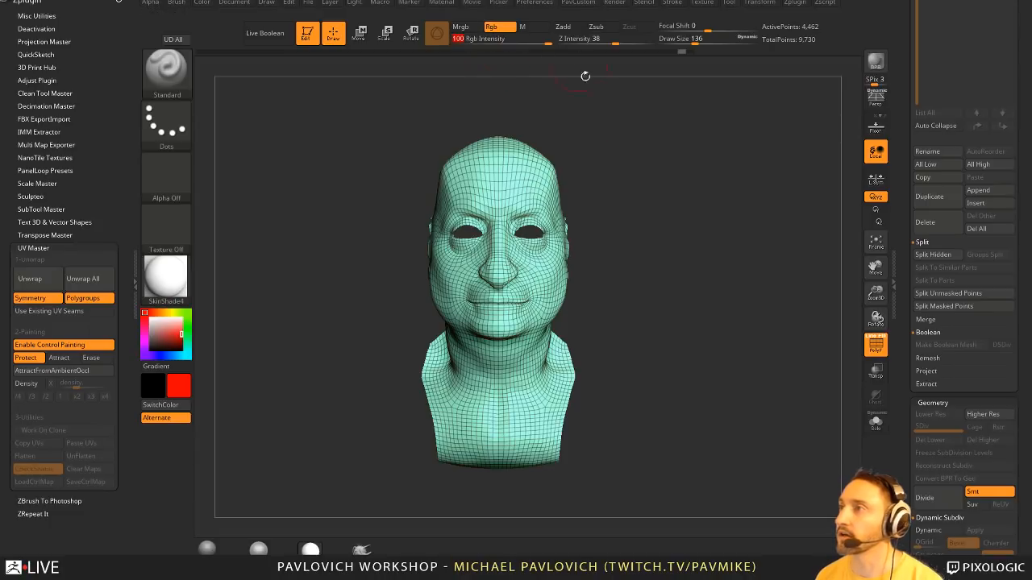
- Paint a protected band down the midline of the scalp, face, neck and chest, and show the whole bust
drag(585, 76, 504, 221)
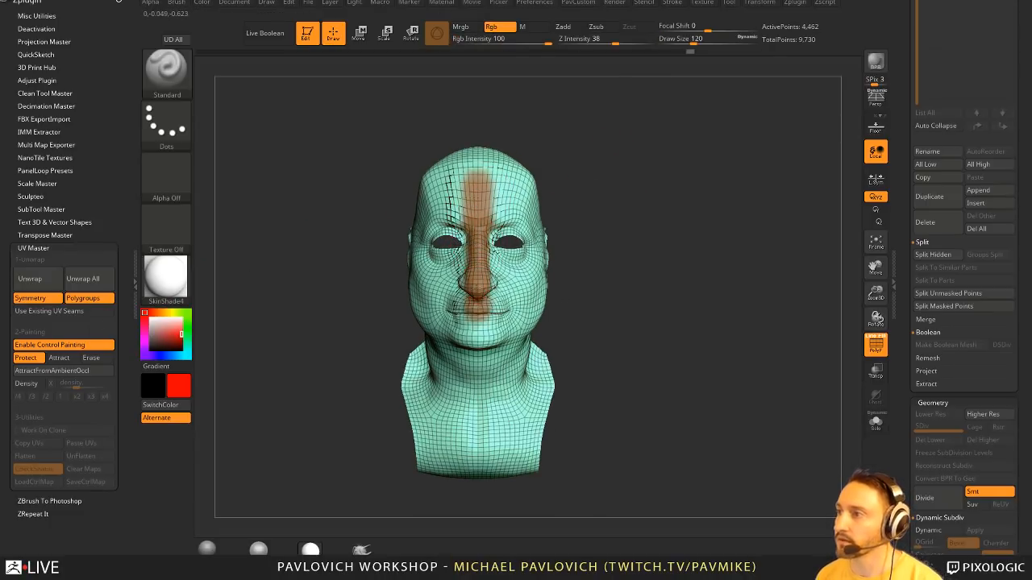
drag(479, 361, 479, 385)
mouse_move(626, 300)
mouse_down()
mouse_move(628, 335)
mouse_move(622, 306)
mouse_move(637, 310)
mouse_up()
drag(538, 131, 583, 256)
ctrl+shift+click(741, 215)
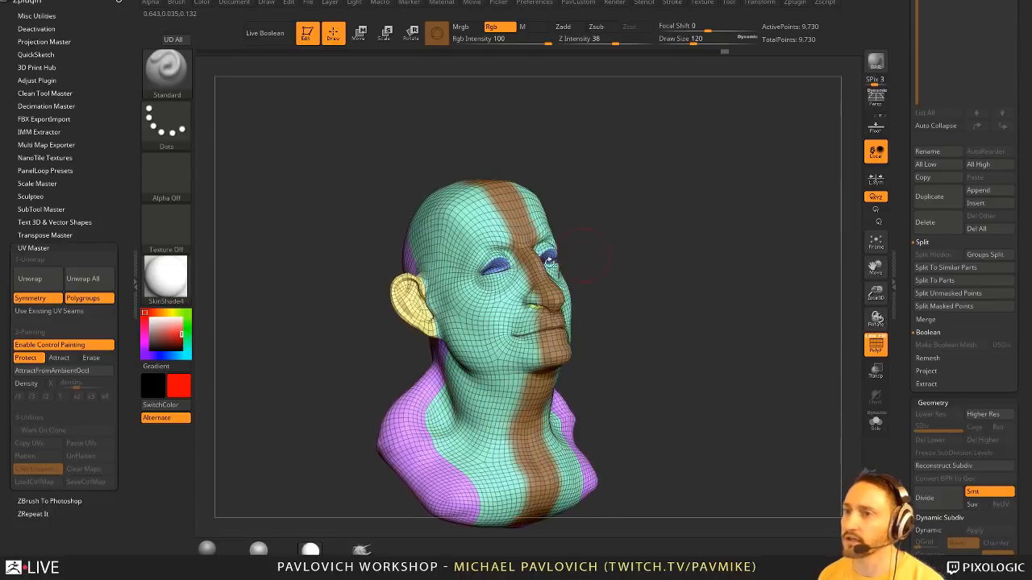
- Paint a seam-attracting band in Attract mode from below the ear around the neck under the jaw
click(59, 357)
drag(726, 266, 475, 329)
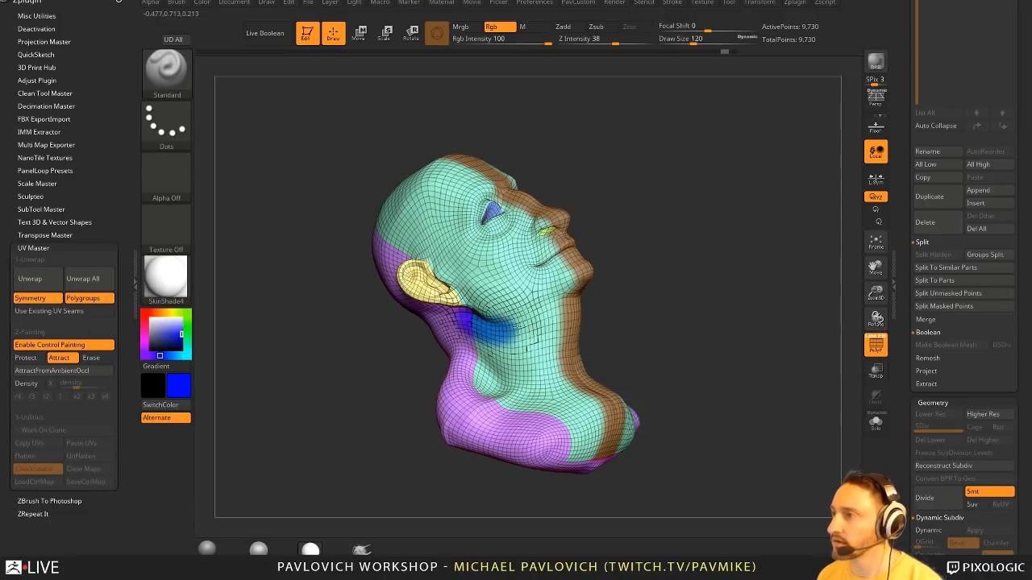
drag(539, 322, 699, 324)
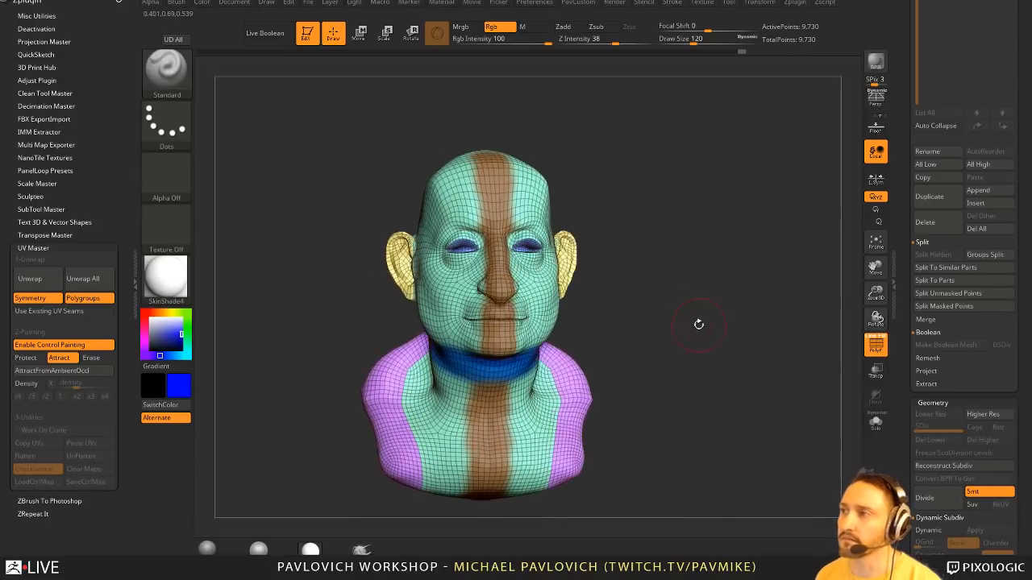
- Unwrap the bust again using the control painting, and inspect its seams and flattened UV layout
click(38, 279)
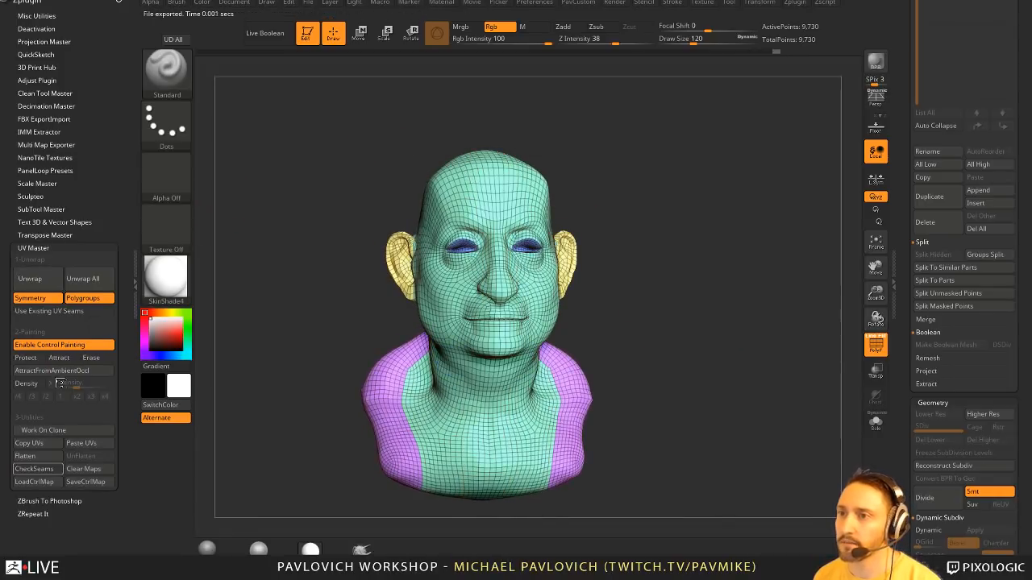
click(47, 468)
mouse_move(718, 313)
mouse_down()
mouse_move(703, 329)
mouse_move(713, 326)
mouse_up()
mouse_move(645, 279)
mouse_down()
mouse_move(556, 284)
mouse_move(698, 317)
mouse_move(624, 347)
mouse_move(632, 294)
mouse_move(701, 290)
mouse_up()
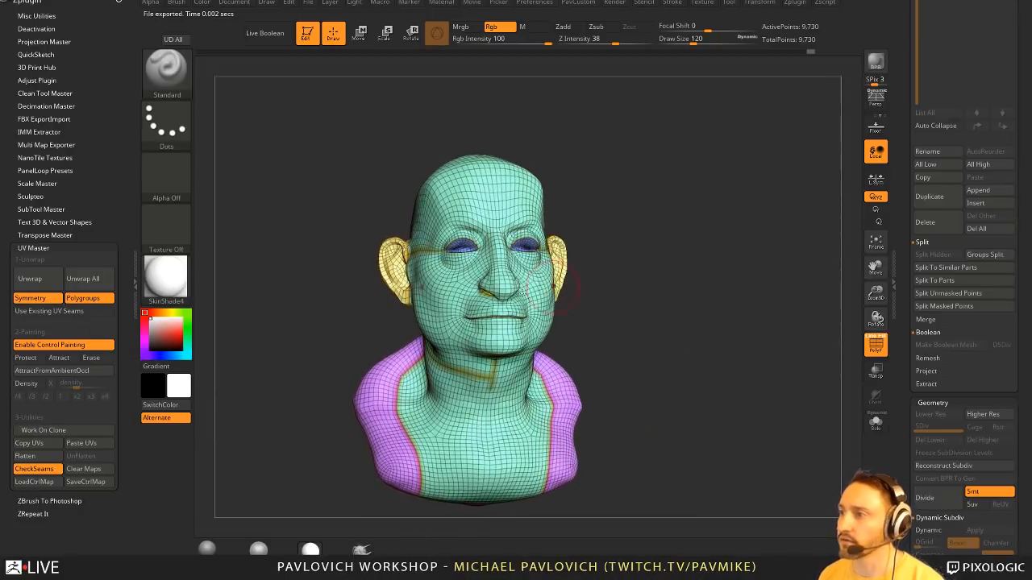
click(47, 457)
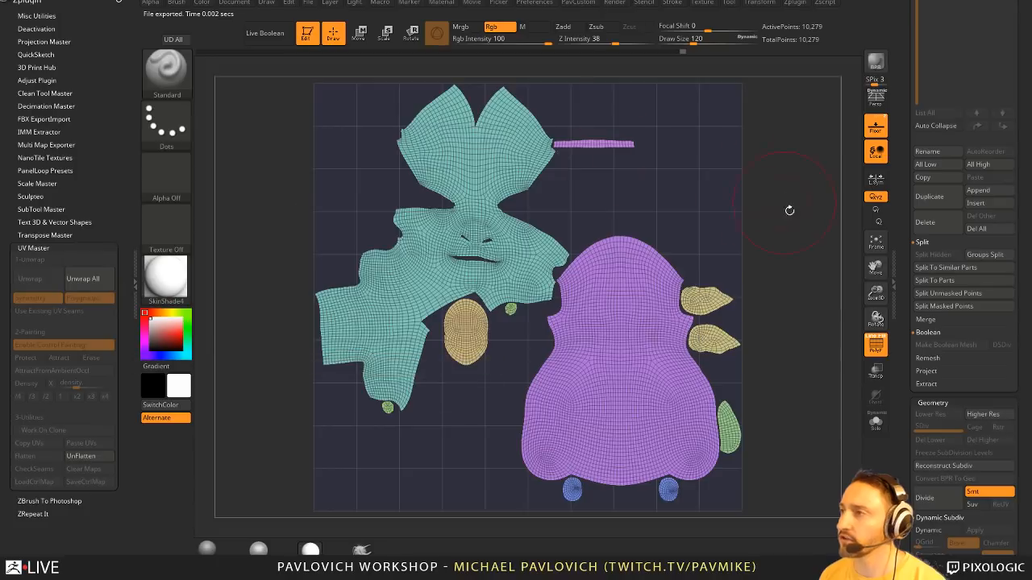
alt+drag(785, 224, 771, 226)
- Try to adjust the front head UV island with the transform gizmo, undo the change and clear the mask
key(w)
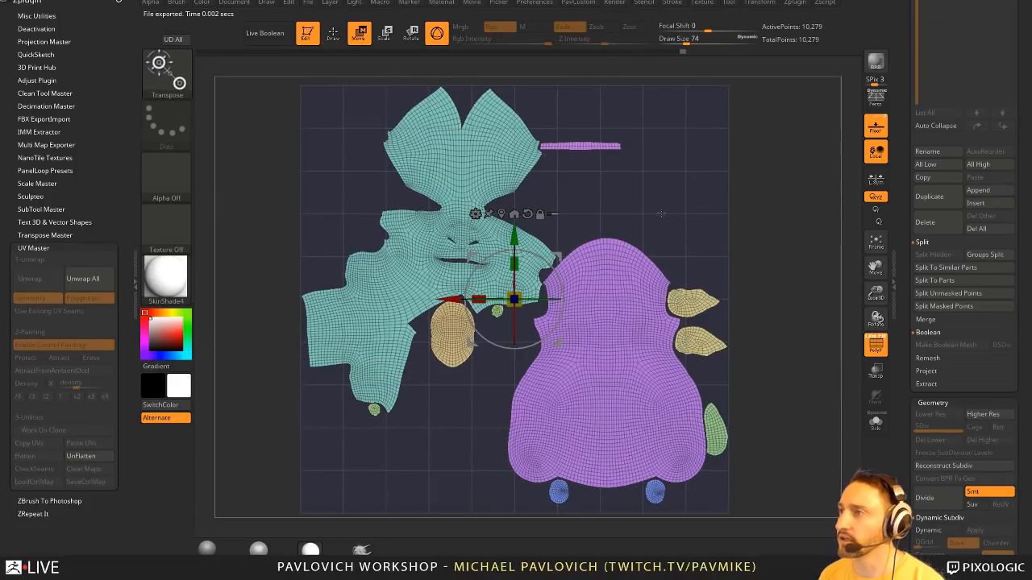
click(477, 170)
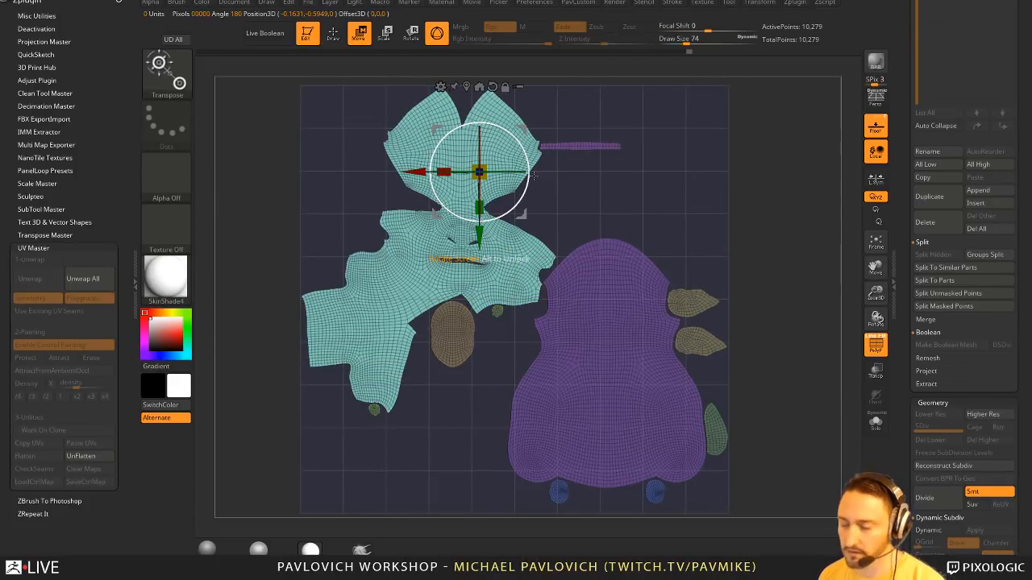
mouse_move(523, 127)
mouse_down()
mouse_move(546, 197)
mouse_move(512, 115)
mouse_up()
key(ctrl+z)
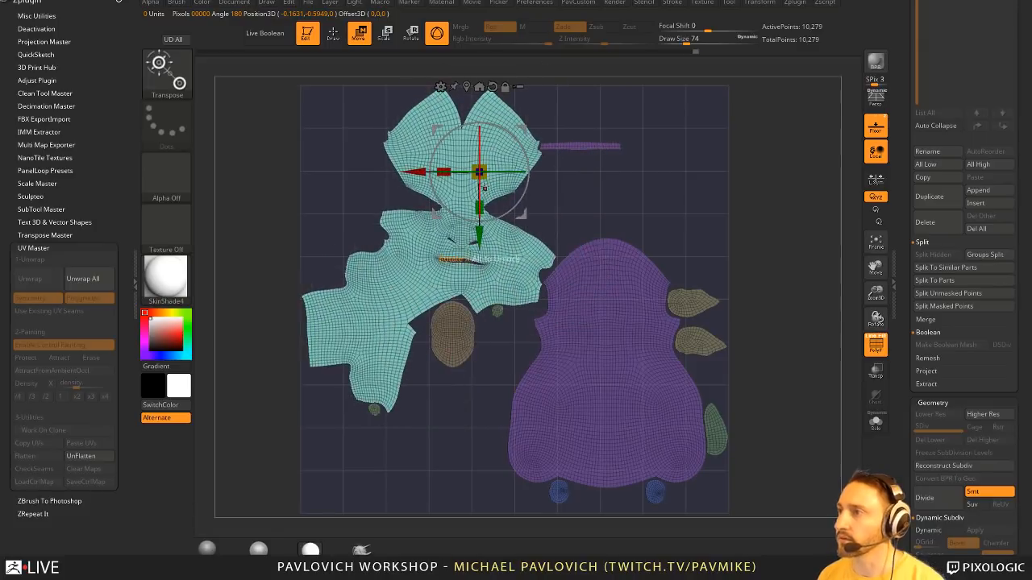
key(q)
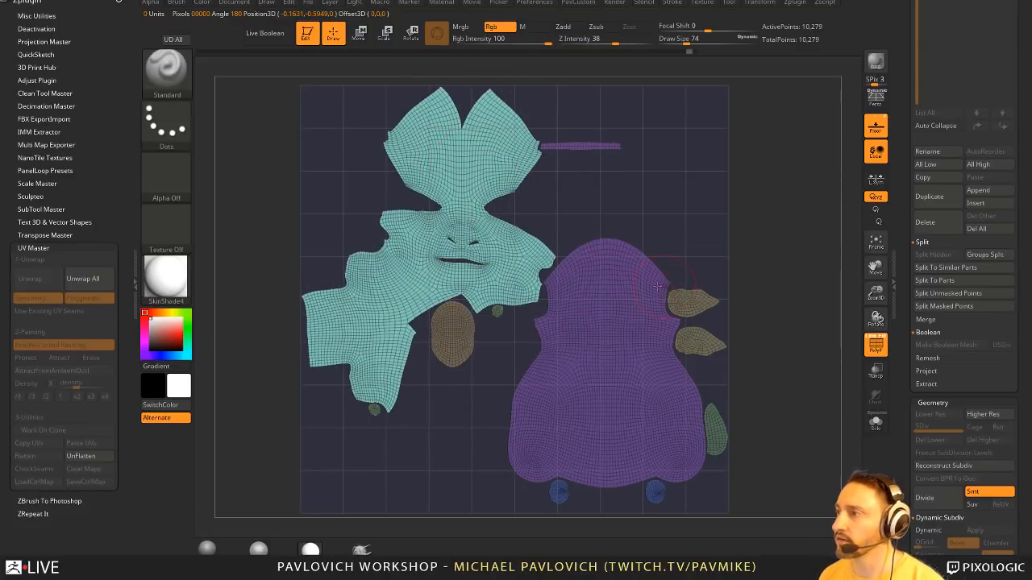
alt+drag(798, 282, 767, 282)
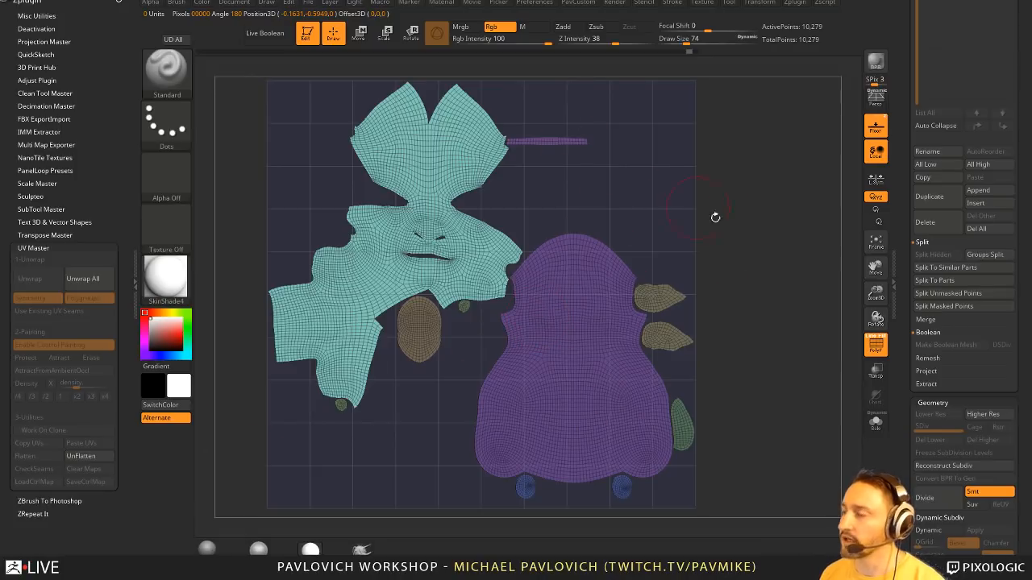
ctrl+drag(715, 217, 698, 306)
alt+drag(764, 292, 769, 272)
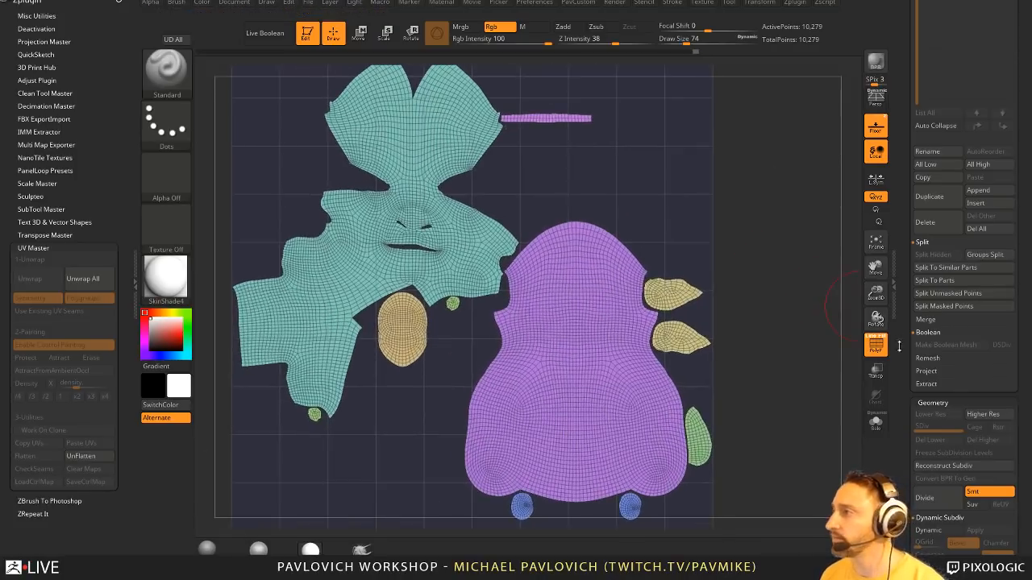
- Mask the UV island edges by feature with only Border enabled, invert the mask and clear it
scroll(927, 363, down, 15)
key(shift)
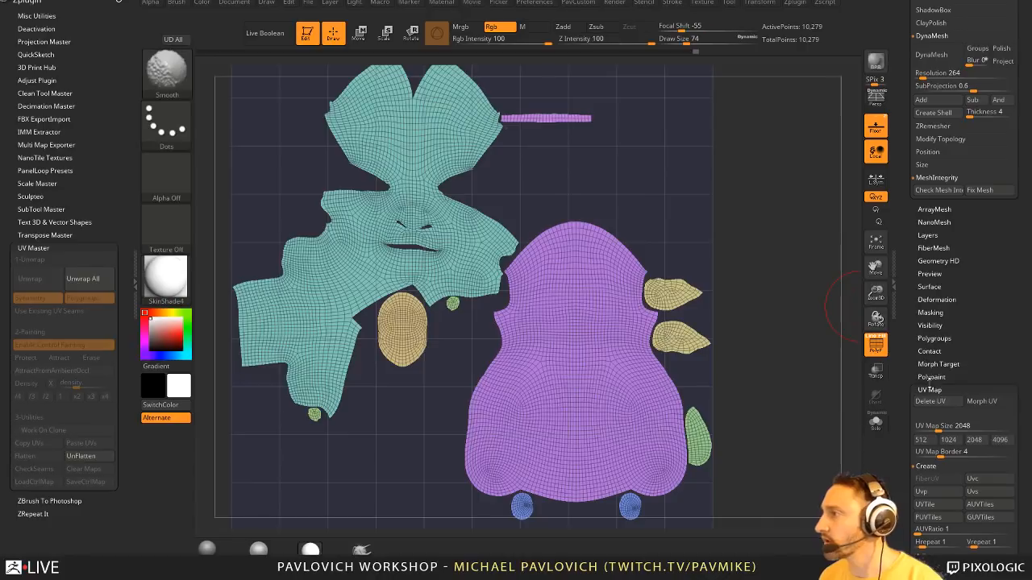
scroll(931, 376, down, 1)
click(930, 309)
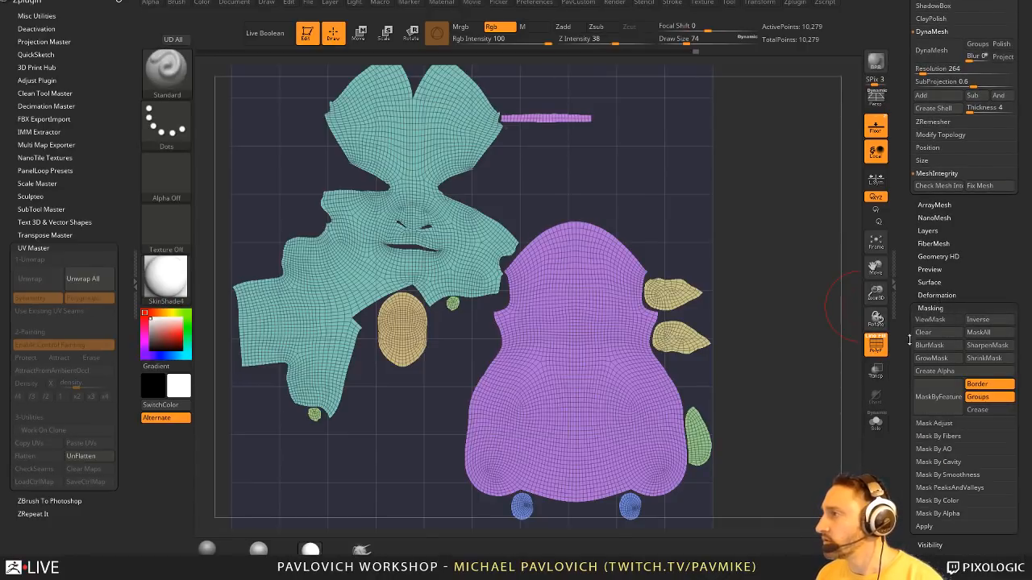
scroll(929, 309, down, 2)
ctrl+click(793, 263)
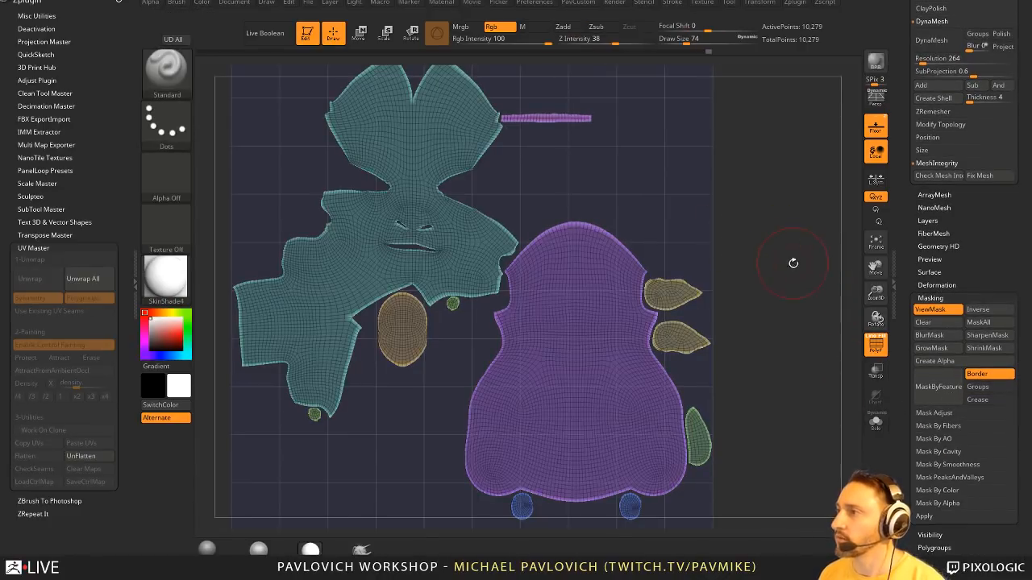
ctrl+click(791, 260)
key(space)
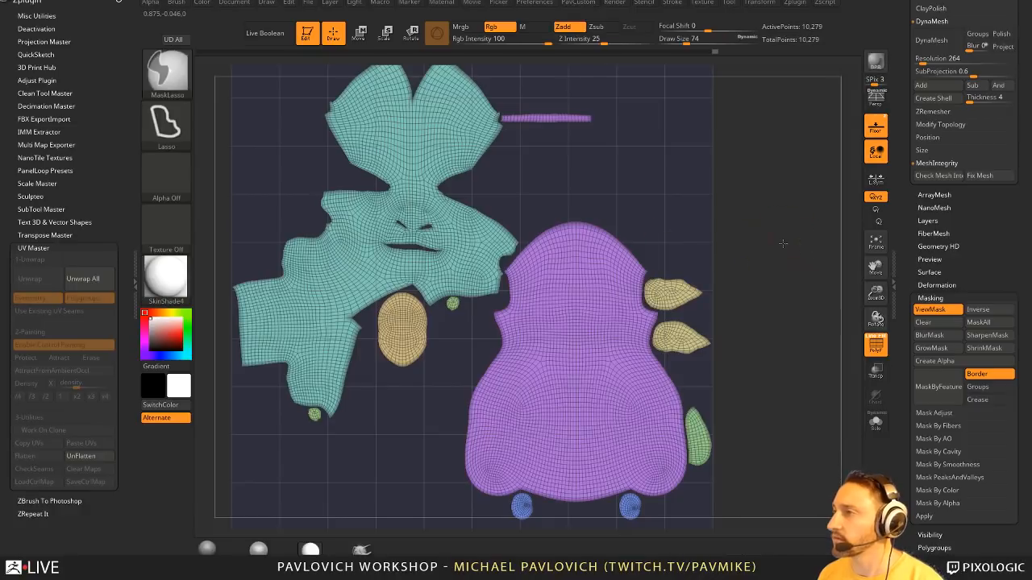
ctrl+click(782, 244)
ctrl+drag(744, 281, 772, 265)
key(space)
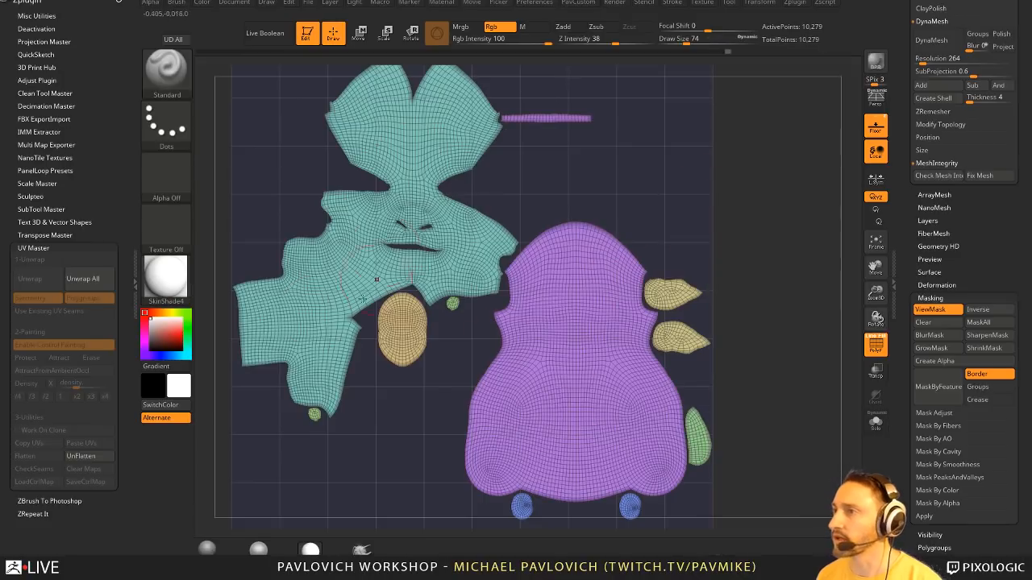
mouse_move(756, 260)
alt+mouse_down()
mouse_move(745, 212)
mouse_move(745, 244)
alt+mouse_up()
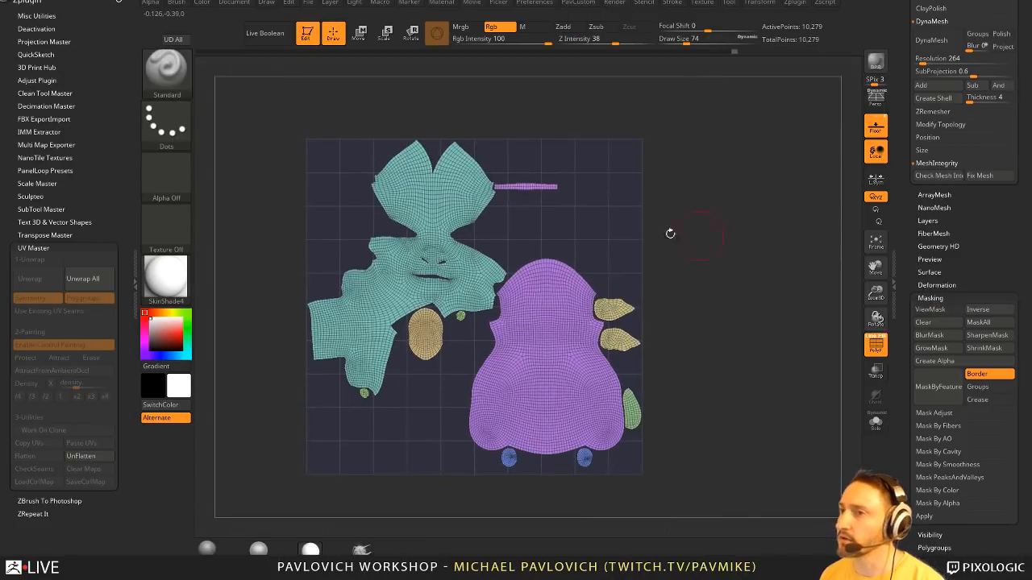
- Unflatten the bust and copy its UVs, turning off the seam display
click(81, 457)
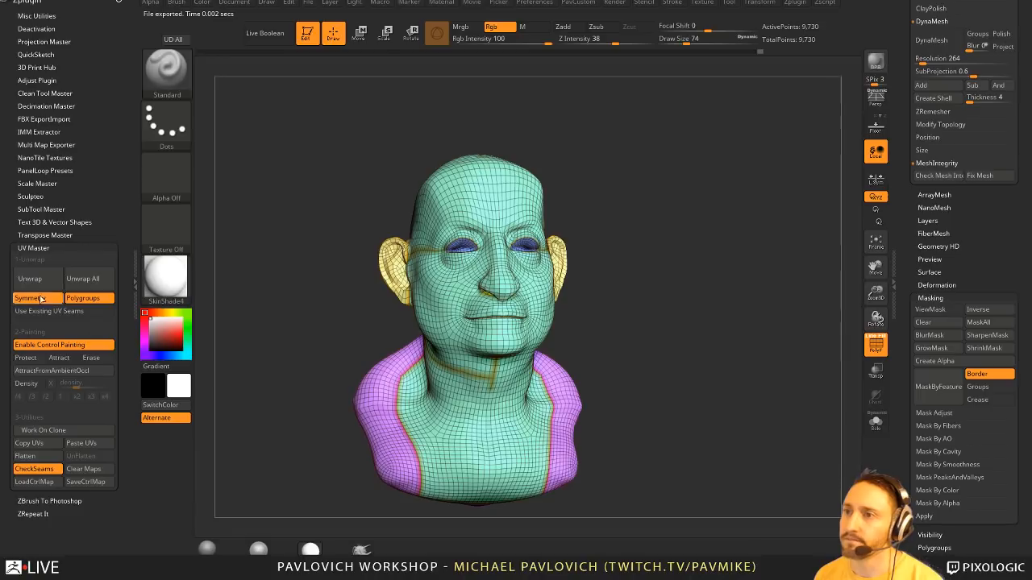
click(41, 445)
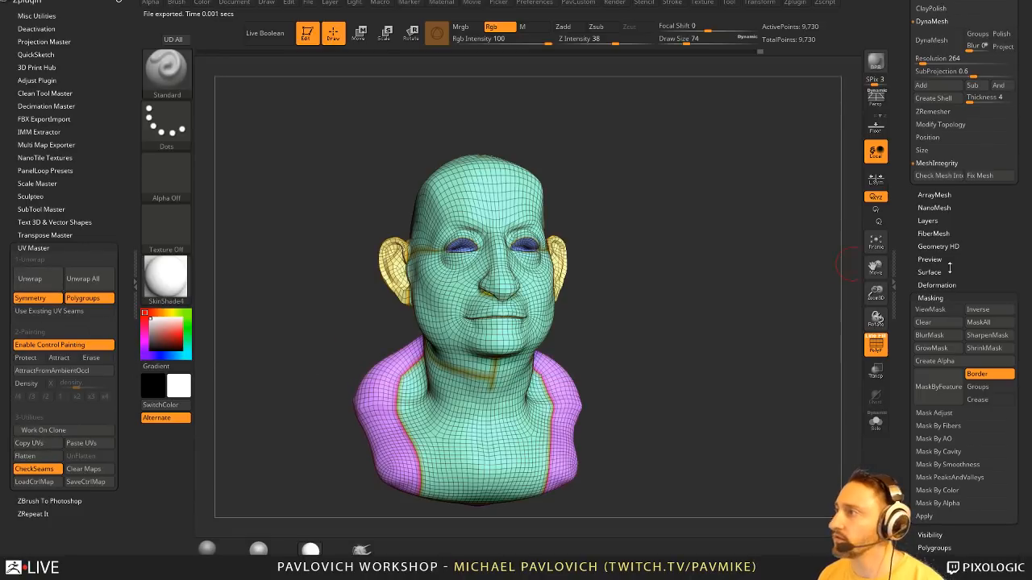
click(908, 226)
click(38, 470)
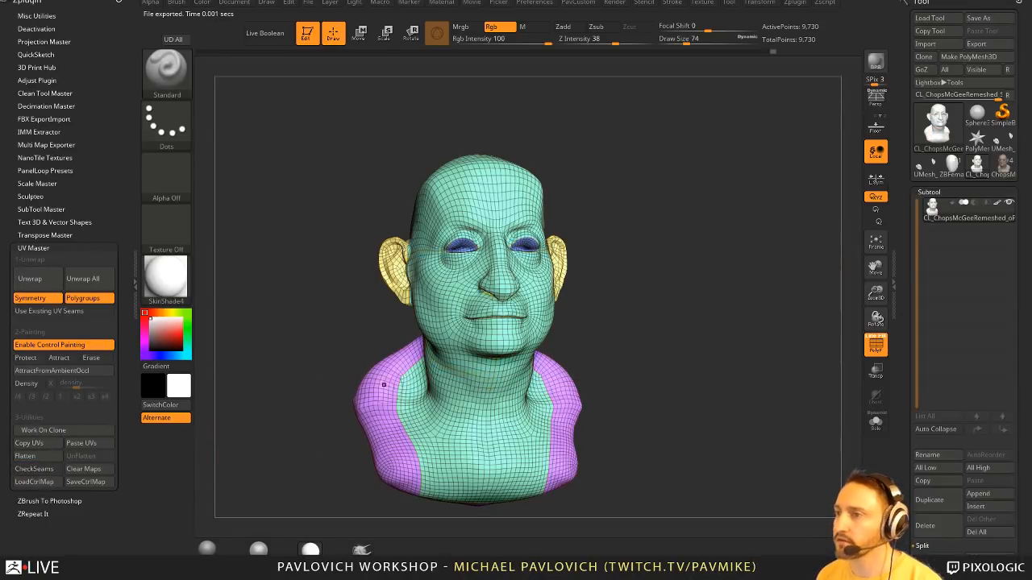
- Switch to the polypainted ChopsMcGeeRemeshed bust, paste the copied UVs onto it and turn off the polyframe display
click(1003, 165)
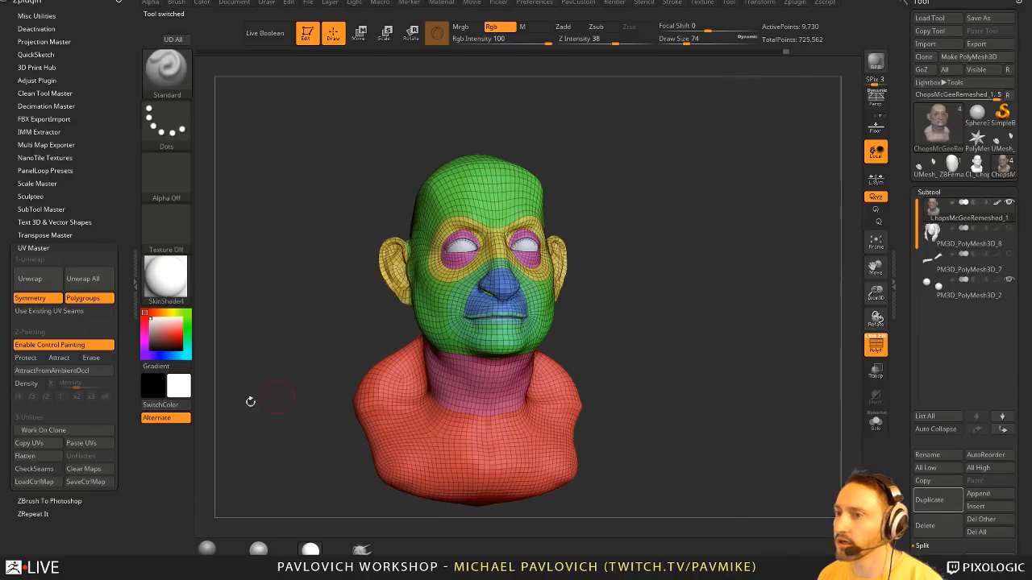
mouse_move(777, 330)
mouse_down()
mouse_move(767, 331)
mouse_move(799, 335)
mouse_up()
click(870, 344)
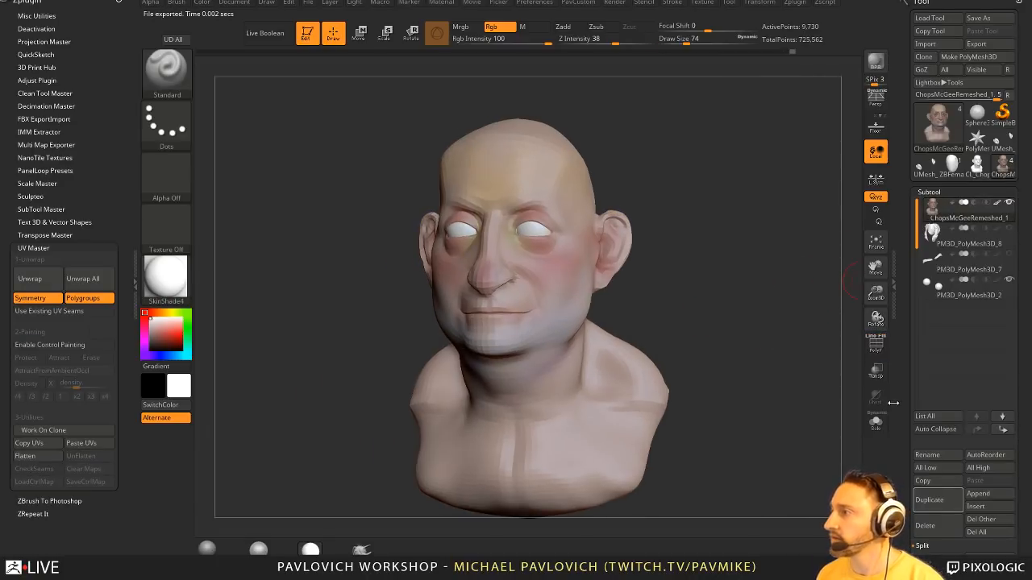
- Raise the bust to subdivision level 4 and create a 2048 texture map from its polypaint
drag(904, 403, 906, 271)
click(957, 304)
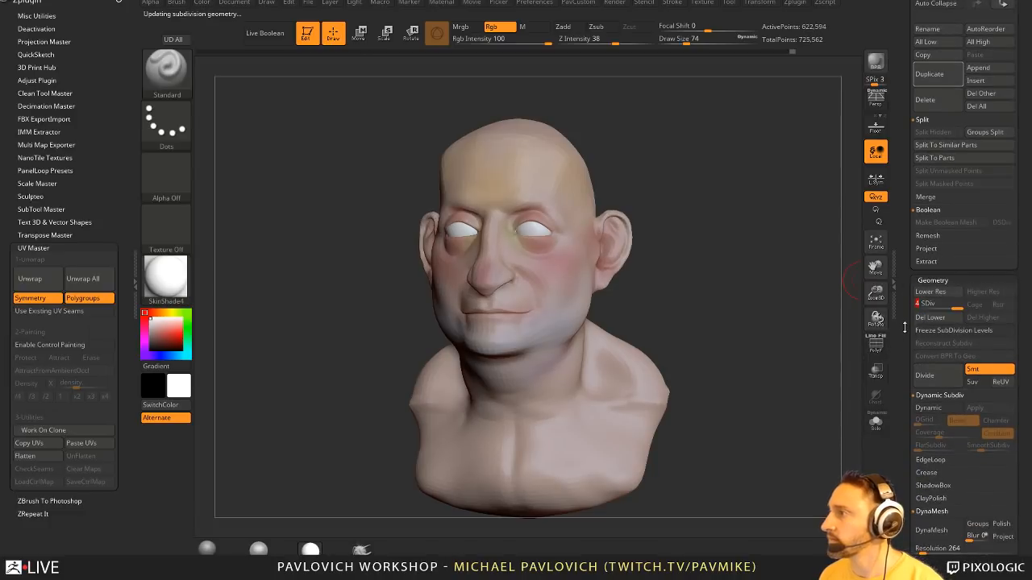
drag(904, 328, 906, 189)
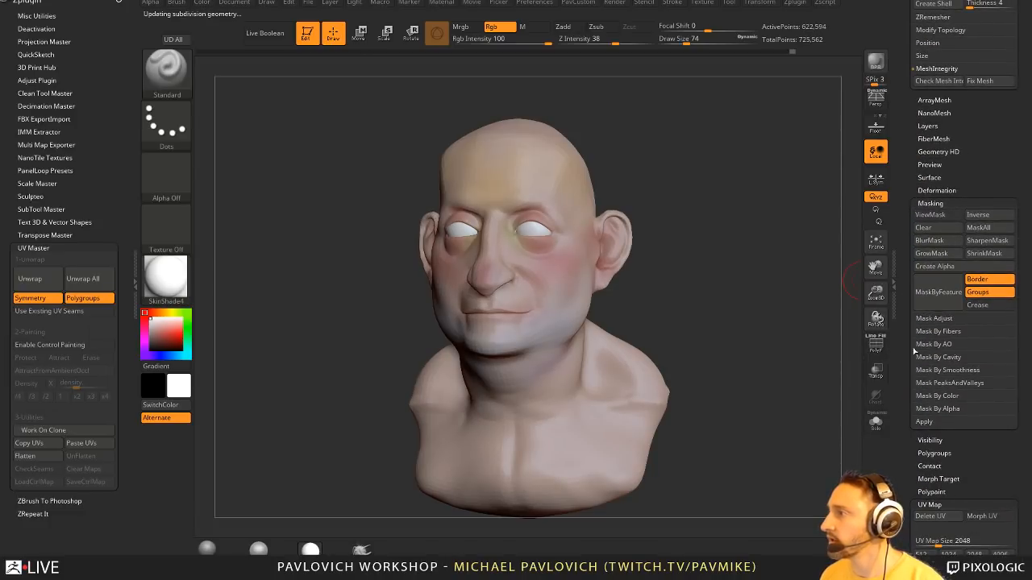
drag(906, 352, 900, 236)
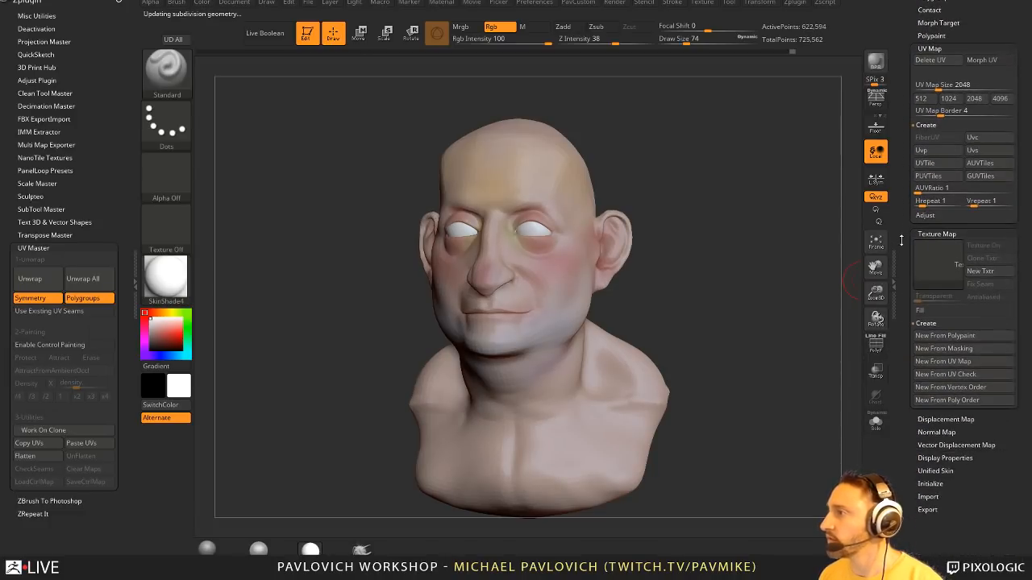
click(959, 337)
mouse_move(935, 262)
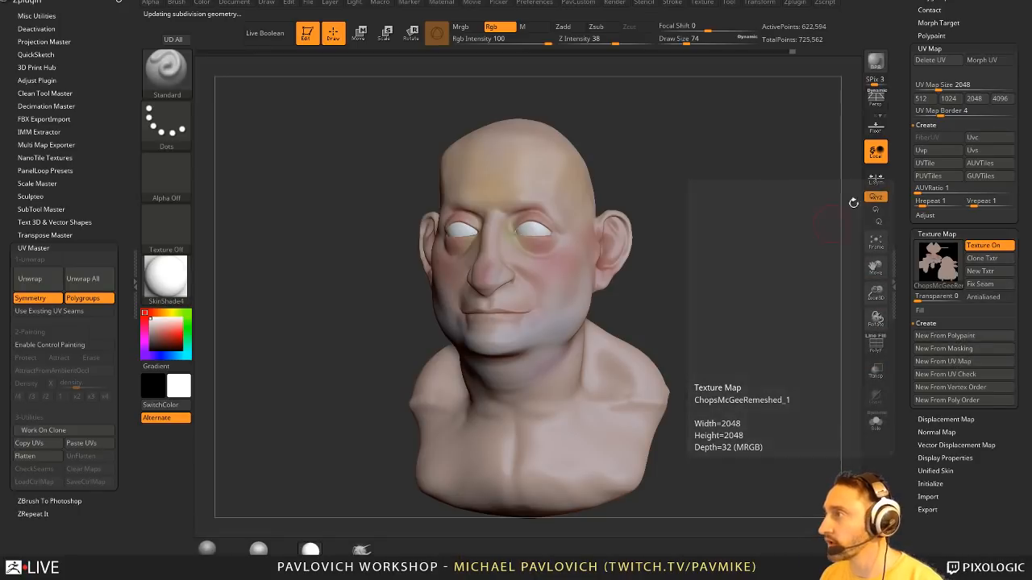
- Duplicate the bust subtool, isolate the copy with Solo and choose a dark gray paint color
drag(907, 142, 906, 389)
click(933, 501)
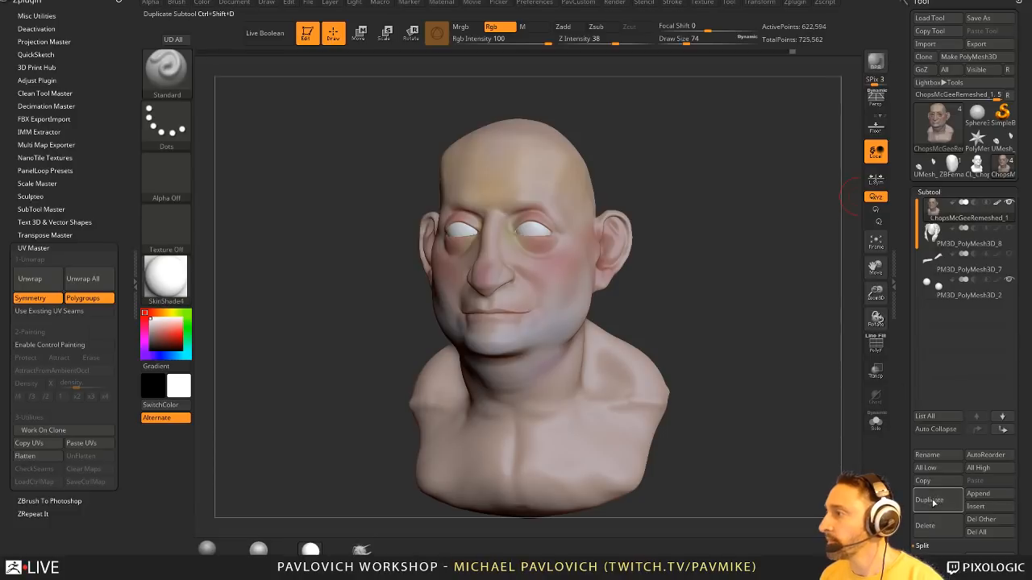
drag(662, 301, 698, 297)
click(149, 340)
click(876, 423)
drag(793, 397, 795, 376)
drag(637, 125, 657, 149)
- Fill the duplicated bust with dark gray (R 73, G 73, B 73) and turn off its texture map display
click(203, 3)
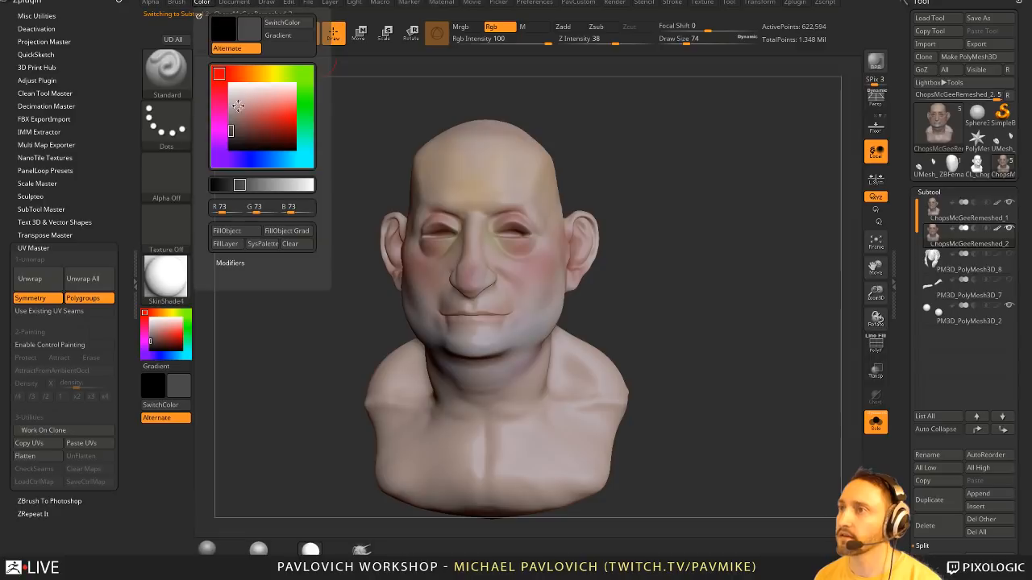
click(205, 6)
drag(896, 291, 896, 32)
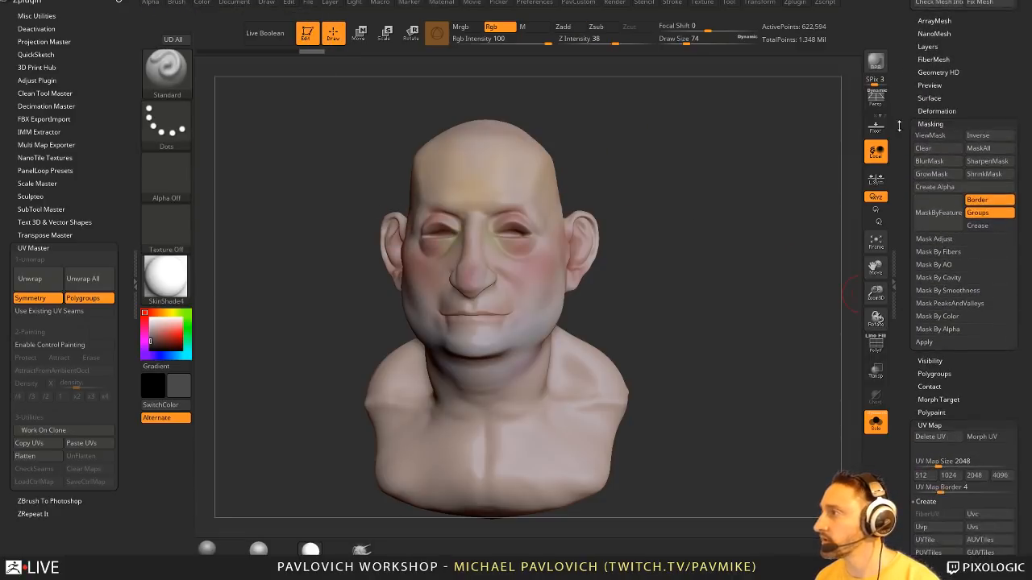
click(930, 129)
click(936, 314)
click(985, 326)
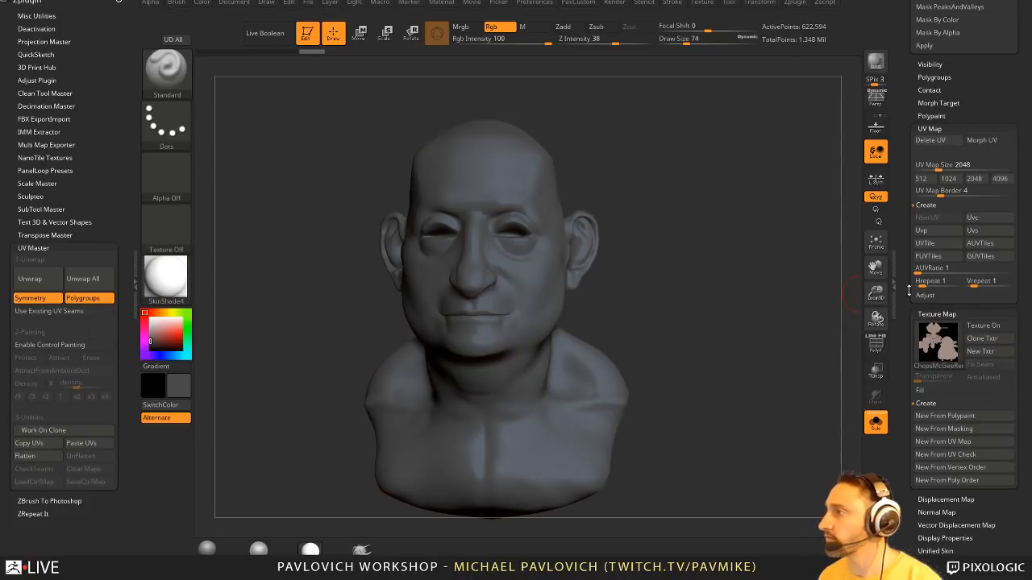
- Paint light gray over the eye sockets, ears, nose and lips of the duplicated bust with an enlarged Standard brush
drag(897, 80, 896, 499)
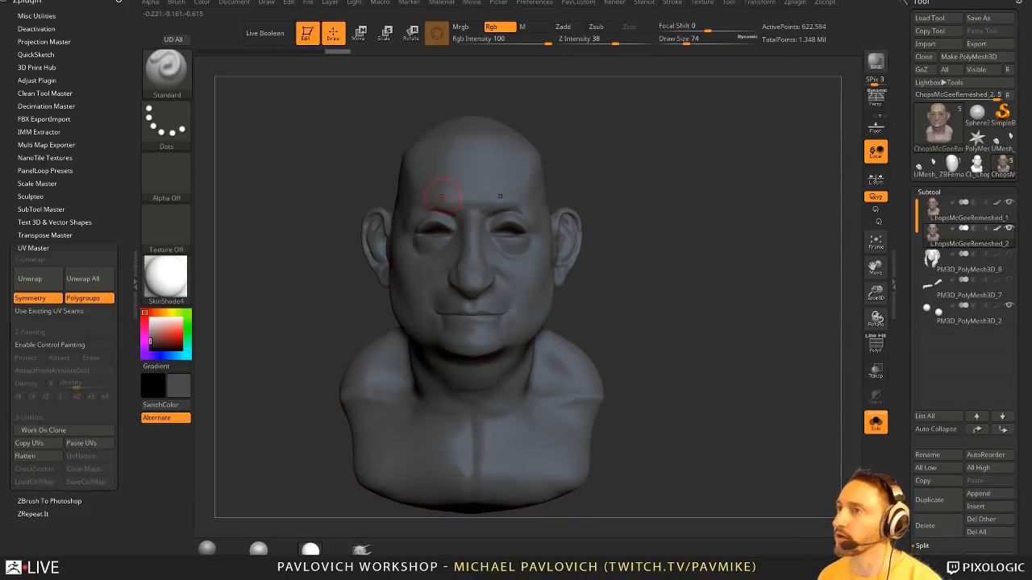
click(150, 324)
drag(419, 227, 448, 228)
key(])
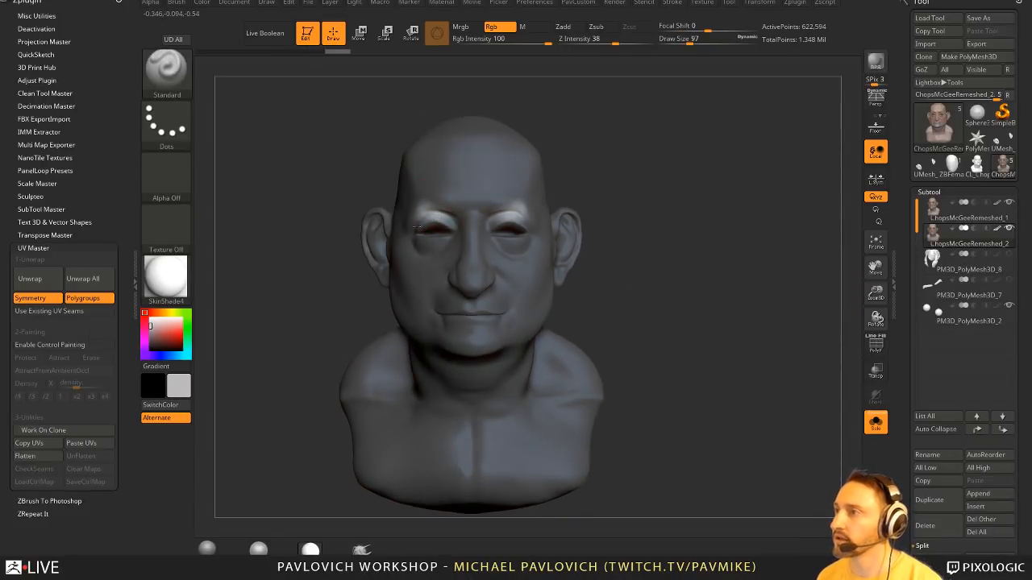
right_drag(484, 230, 592, 226)
drag(591, 225, 633, 260)
right_drag(632, 259, 509, 278)
key(])
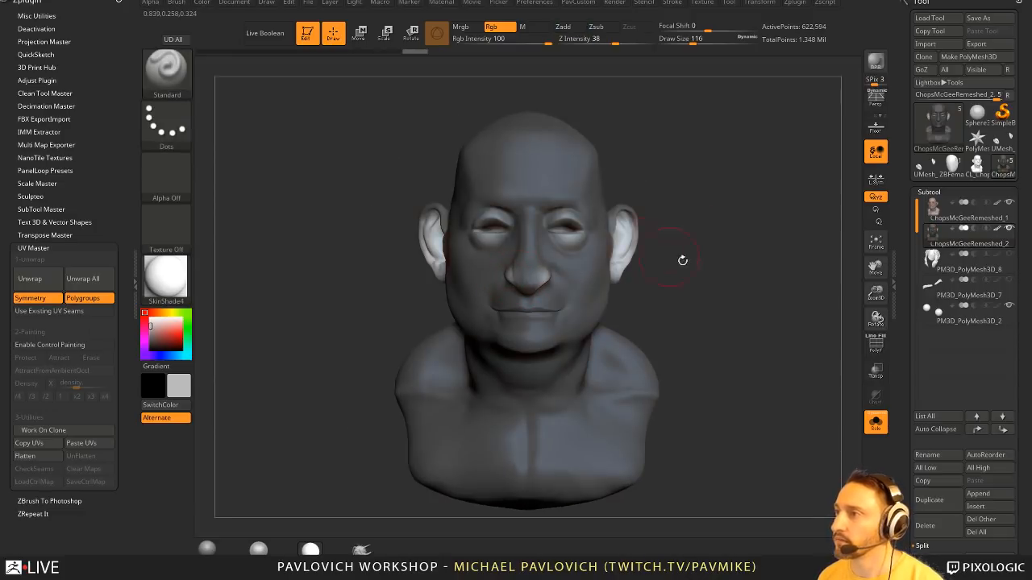
right_drag(682, 260, 612, 266)
mouse_move(693, 274)
right_down()
mouse_move(640, 280)
mouse_move(516, 222)
mouse_move(550, 307)
right_up()
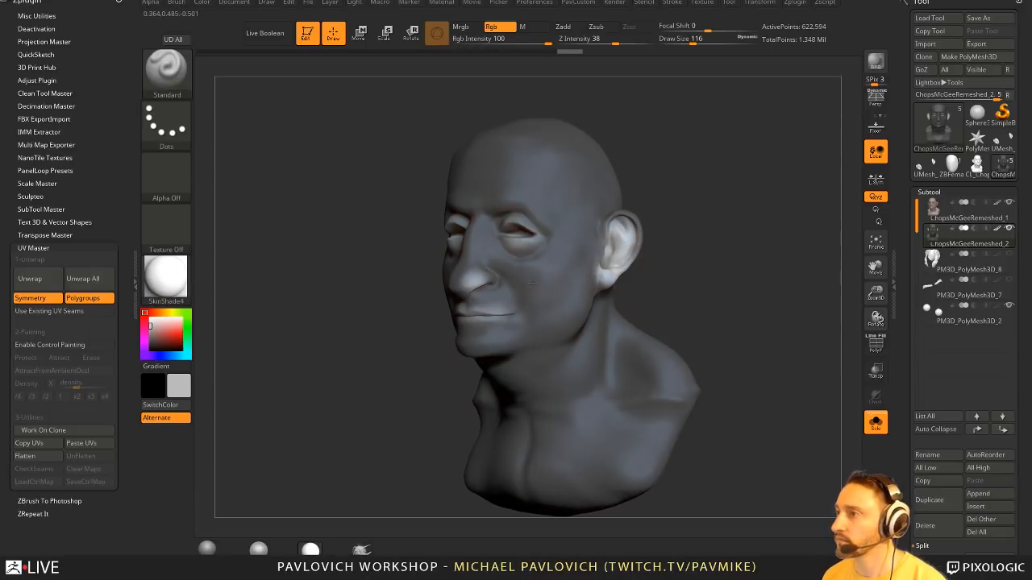
right_drag(739, 295, 859, 325)
- Create a new texture map from the duplicated bust's grayscale polypaint
drag(907, 359, 907, 258)
scroll(935, 347, down, 15)
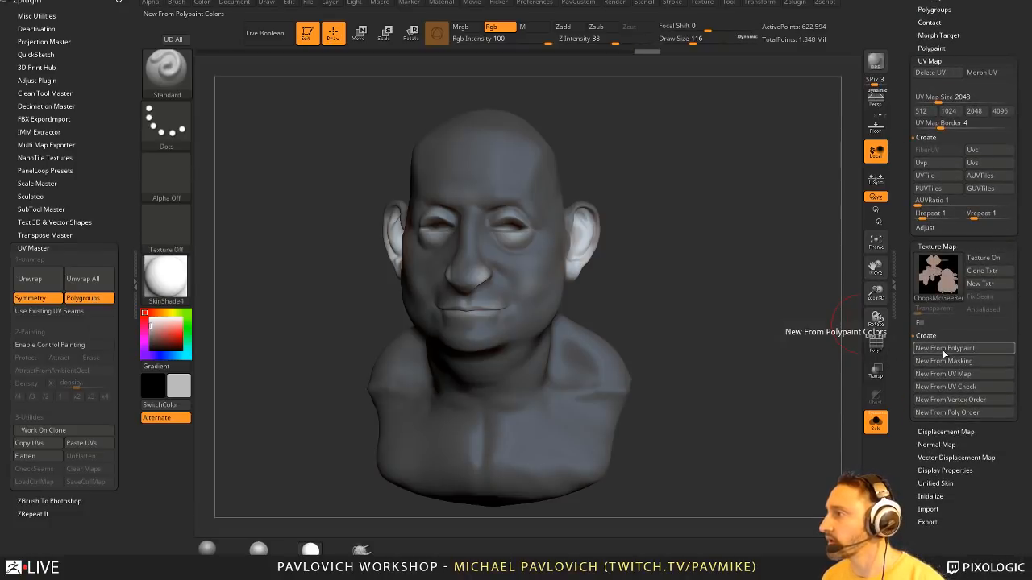
click(939, 351)
mouse_move(940, 275)
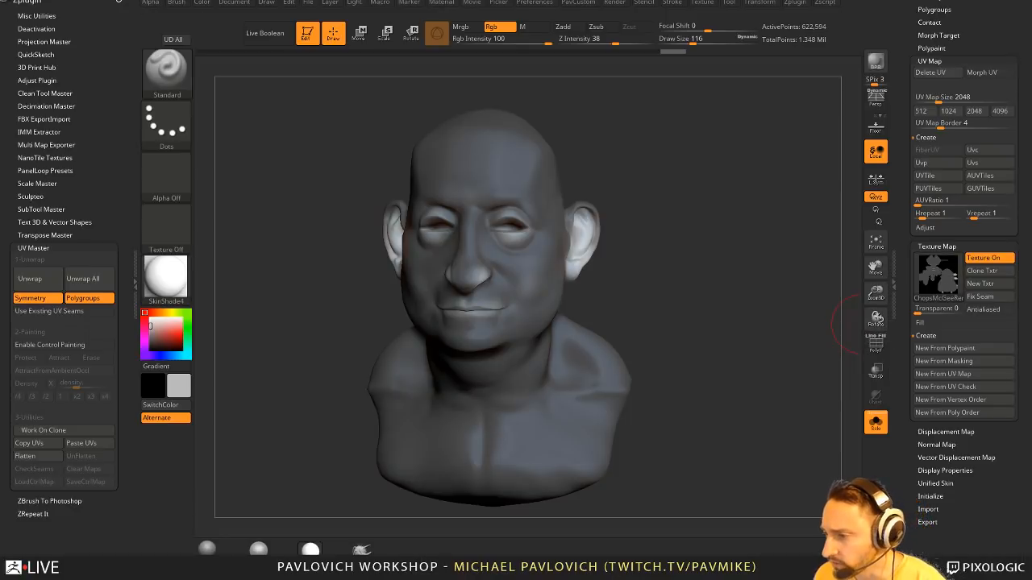
- Switch to the web browser and look through the YouTube channel's playlists for related tutorial series
drag(1031, 322, 395, 6)
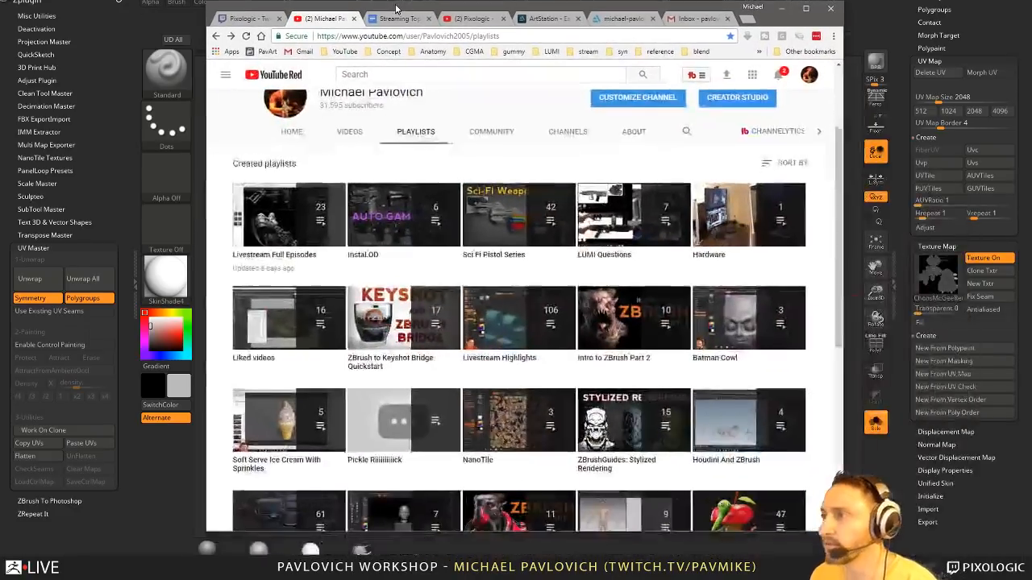
scroll(472, 254, down, 4)
scroll(476, 262, down, 3)
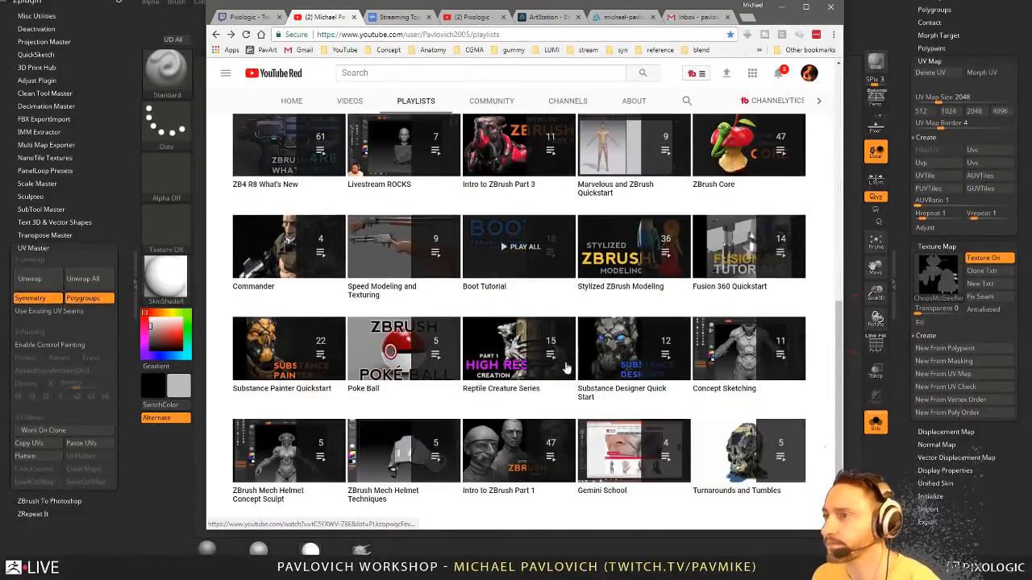
scroll(617, 361, up, 8)
click(407, 34)
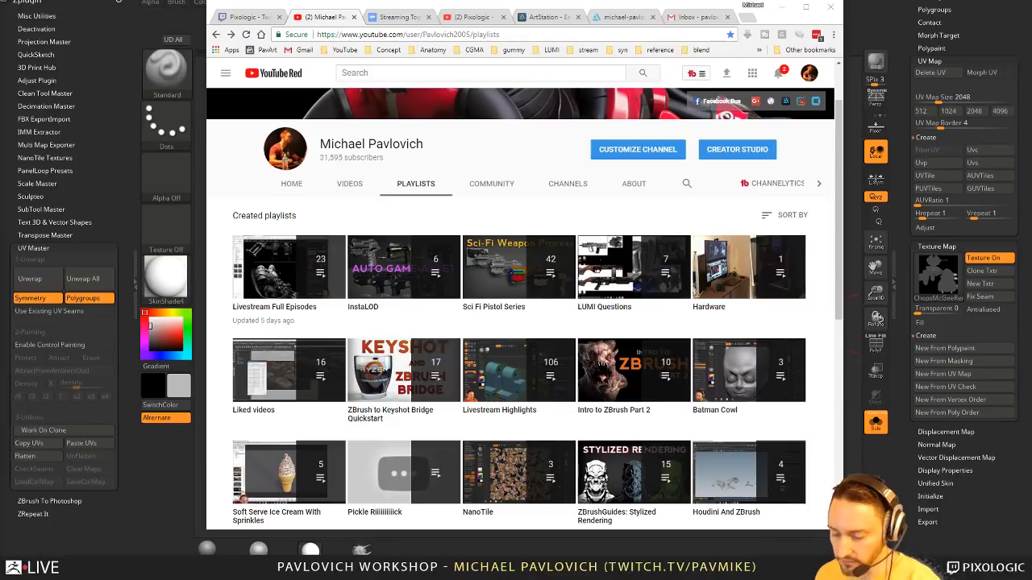
scroll(403, 378, up, 1)
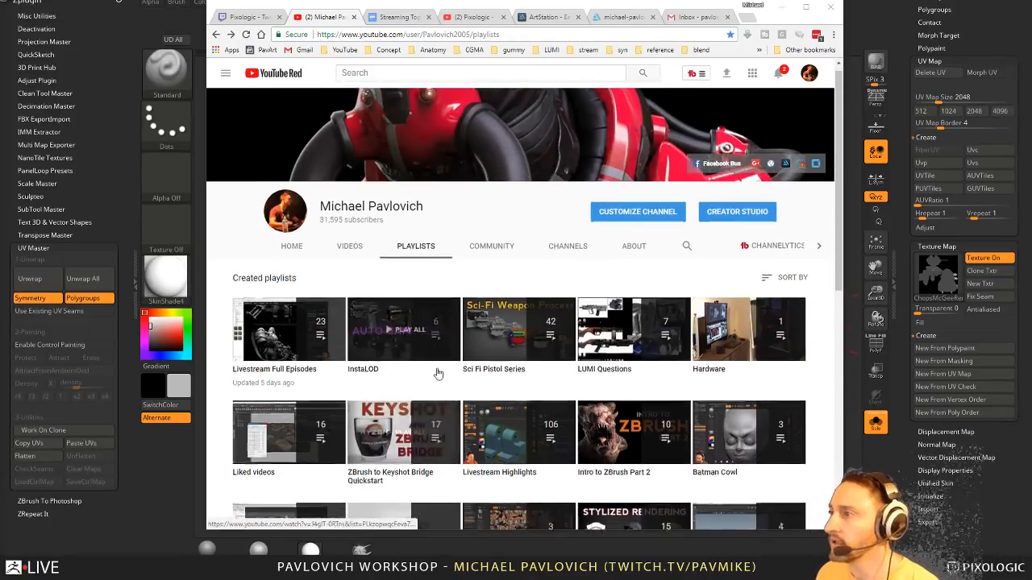
scroll(440, 374, down, 5)
scroll(439, 374, down, 2)
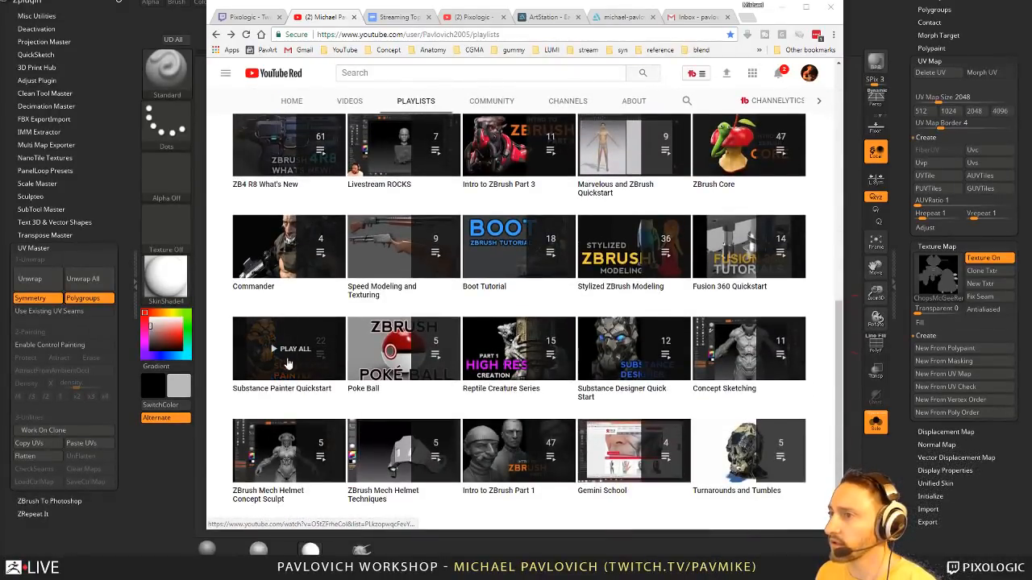
scroll(325, 361, up, 6)
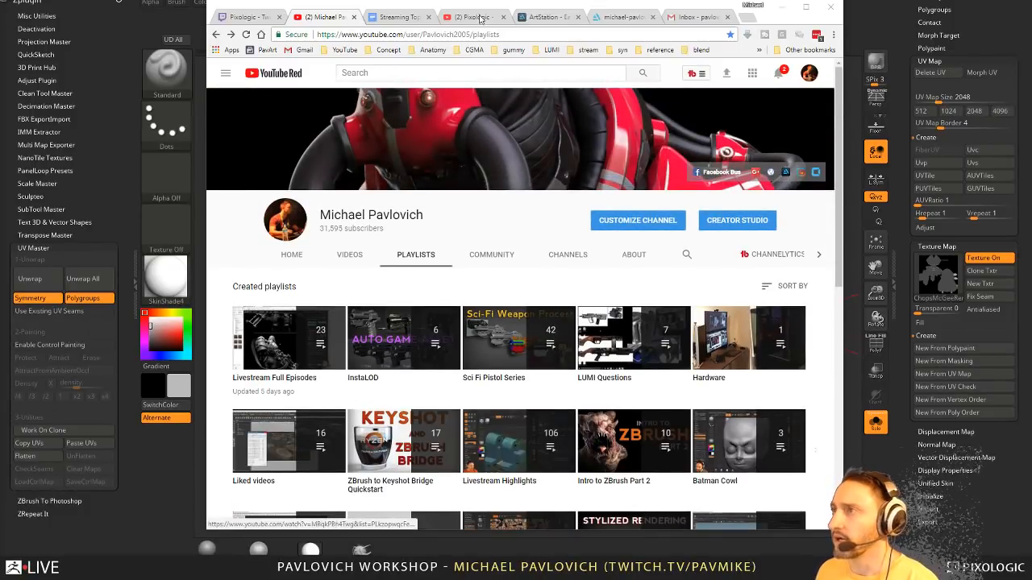
- Return to ZBrush and quick-save the project
key(alt+Tab)
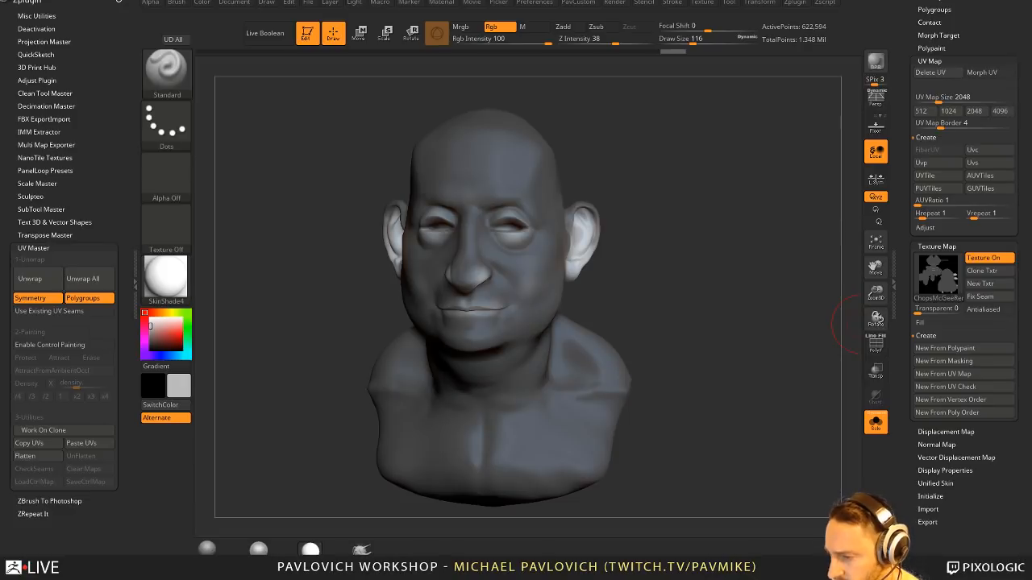
key(ctrl+s)
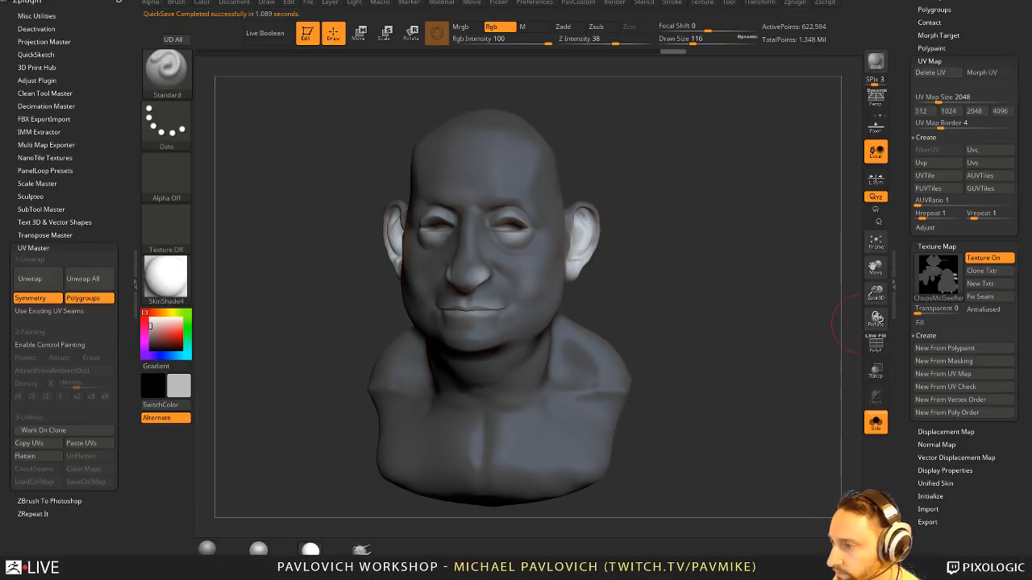
- Switch to the Part3_Exported folder in File Explorer and open the video 067 Bonus Armor Marketing.mp4
key(alt+Tab)
scroll(457, 454, down, 10)
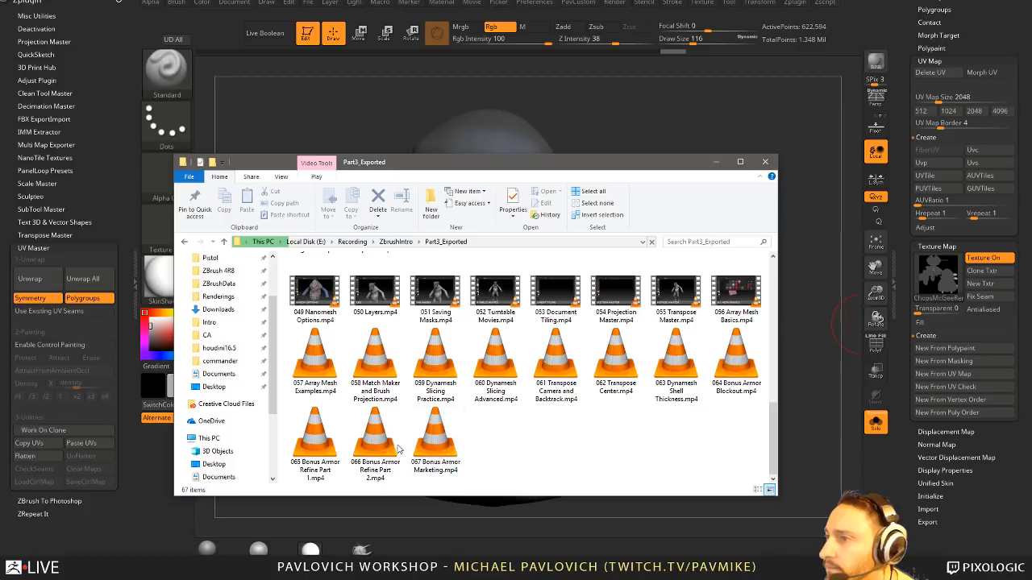
double_click(439, 445)
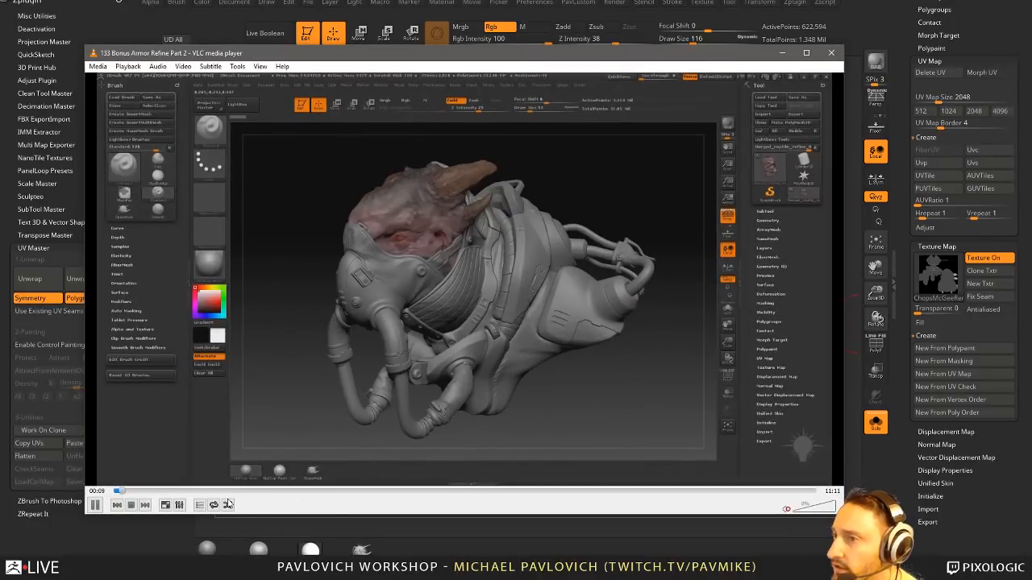
- Skim the armor marketing video up to about 11:00 to review the KeyShot rendering and Photoshop compositing, and close the player
click(299, 491)
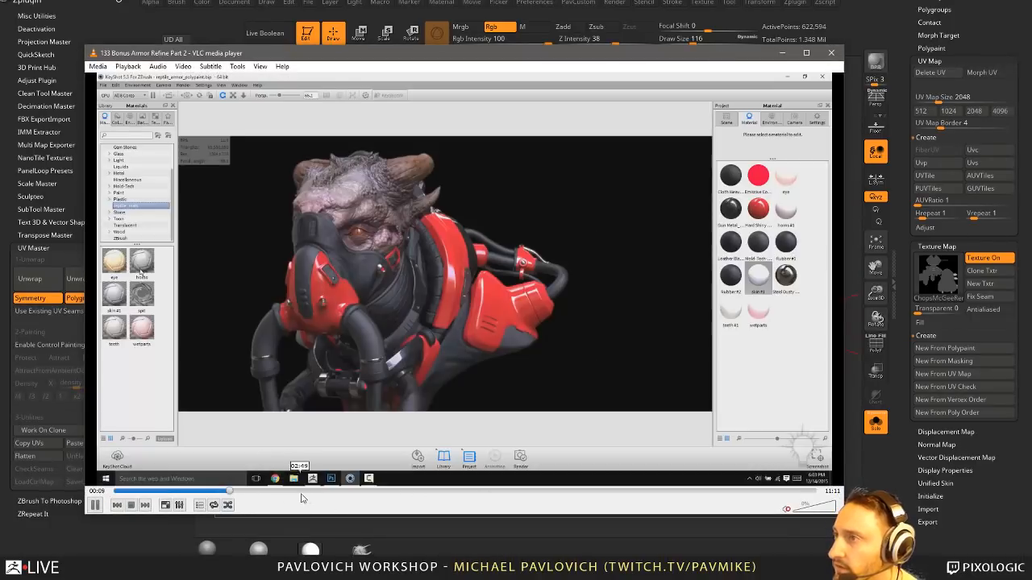
click(391, 491)
click(459, 492)
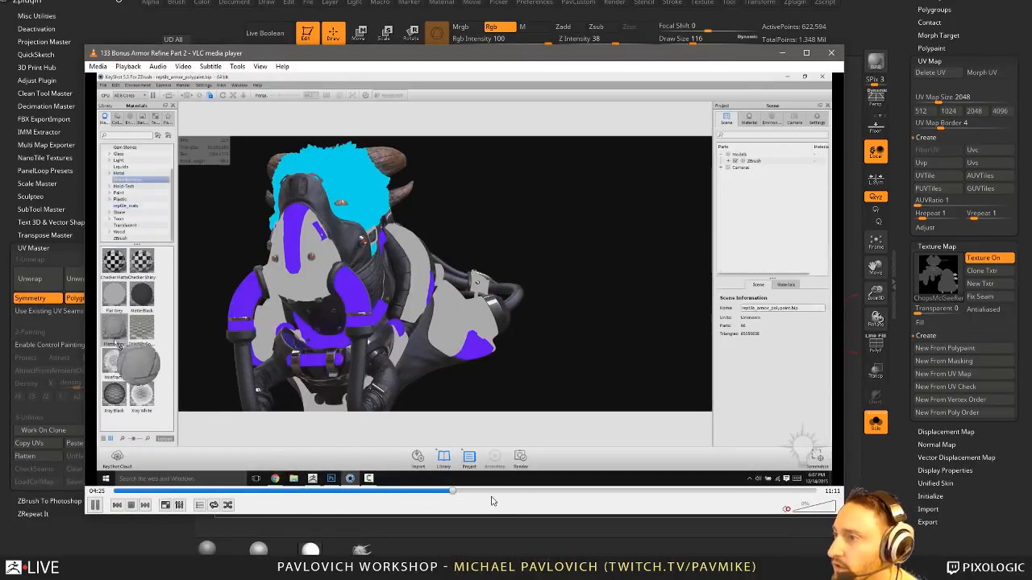
click(505, 491)
click(616, 492)
click(697, 492)
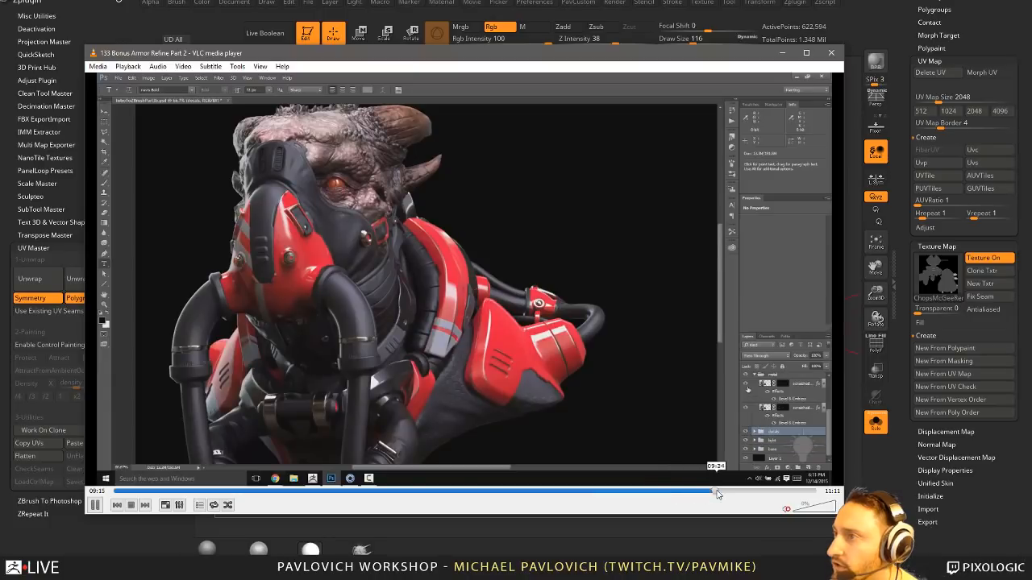
click(722, 491)
click(756, 491)
click(771, 493)
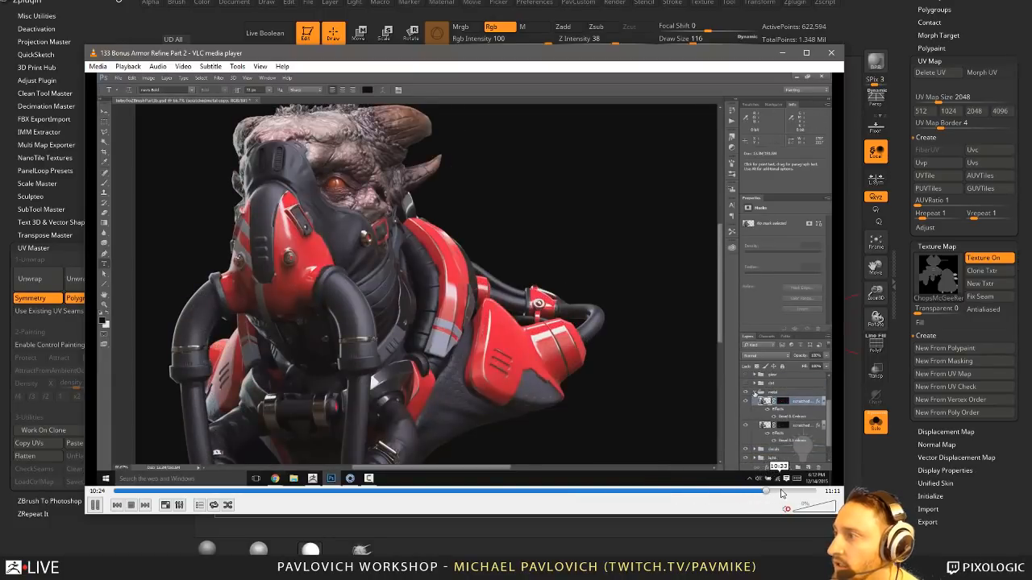
click(788, 493)
click(800, 493)
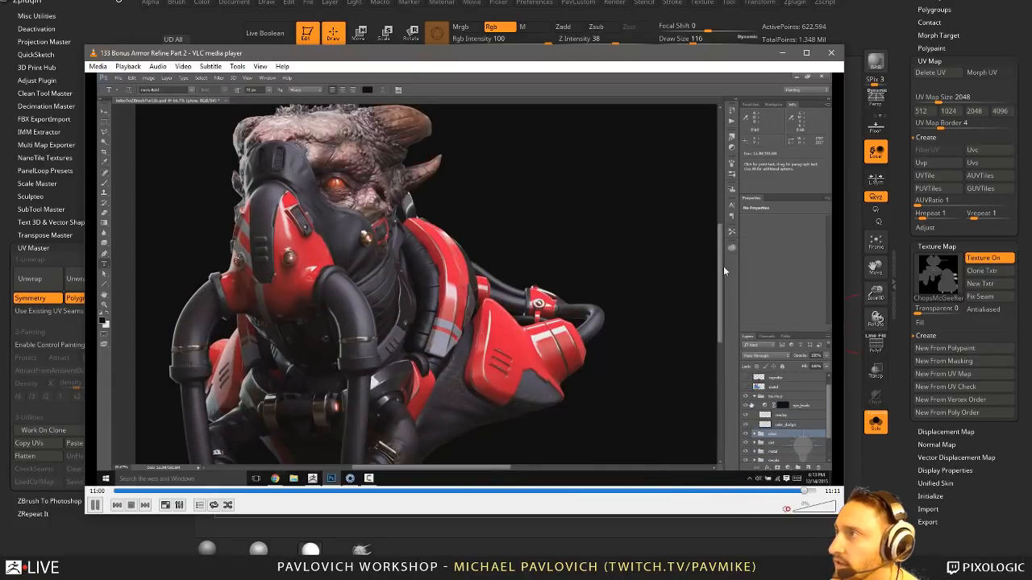
key(alt+F4)
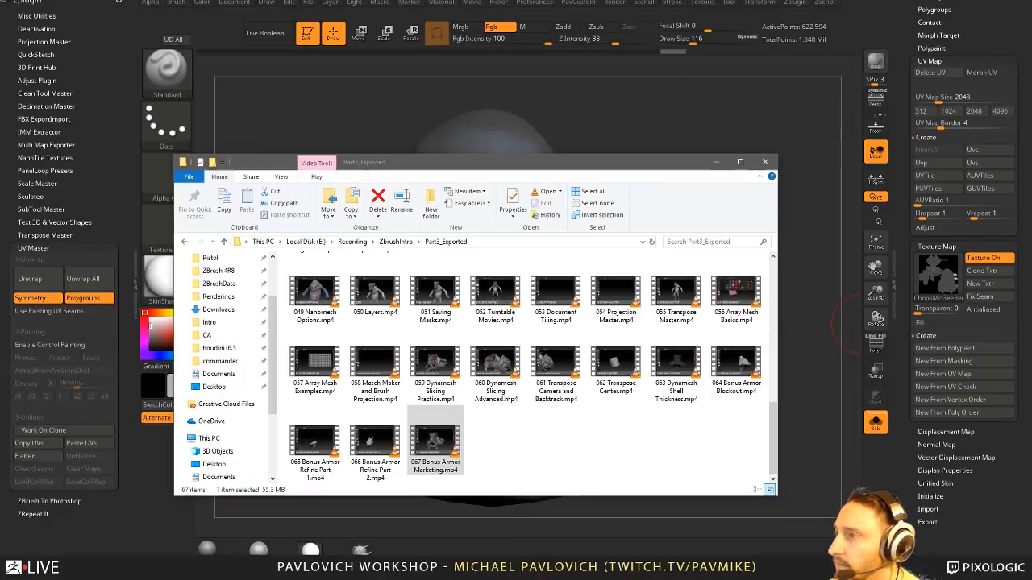
- Look through the Part3_Exported tutorial videos and select 034 Photoshop Compositing.mp4
scroll(545, 393, up, 4)
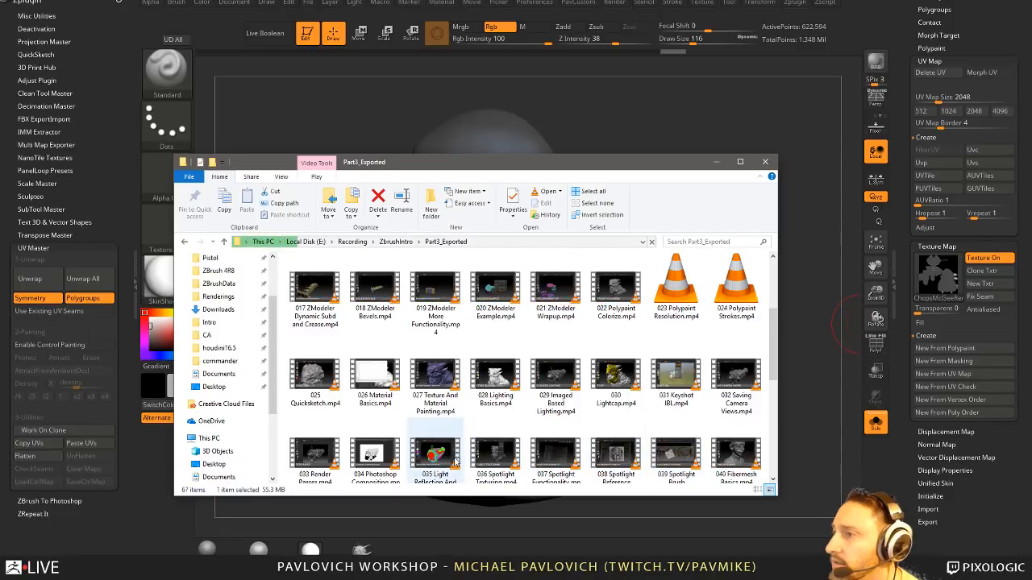
scroll(625, 446, down, 1)
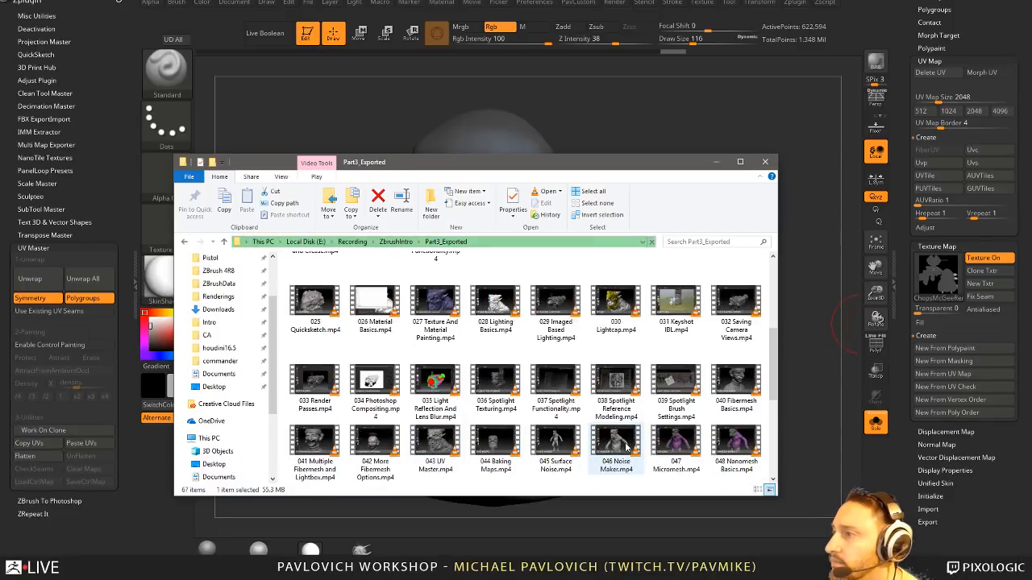
click(377, 382)
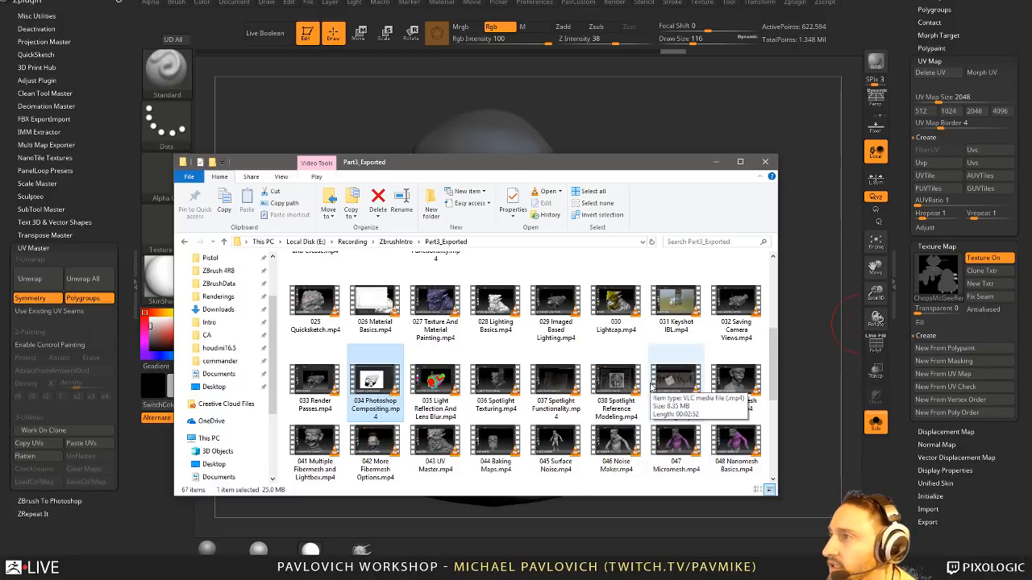
- Open the video 029 Imaged Based Lighting.mp4, review the background-lit model, and clear the player and file window away
click(564, 302)
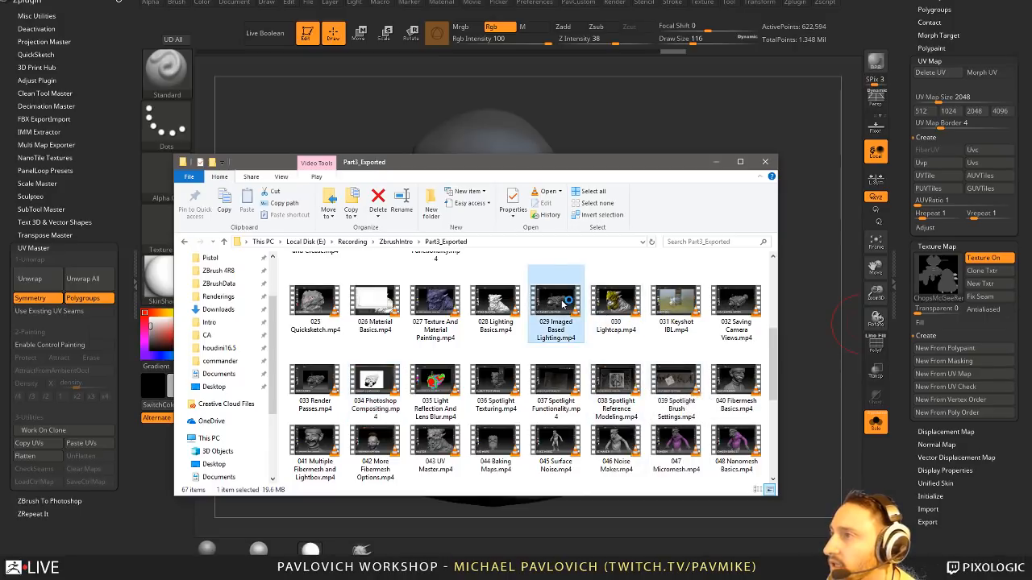
double_click(565, 302)
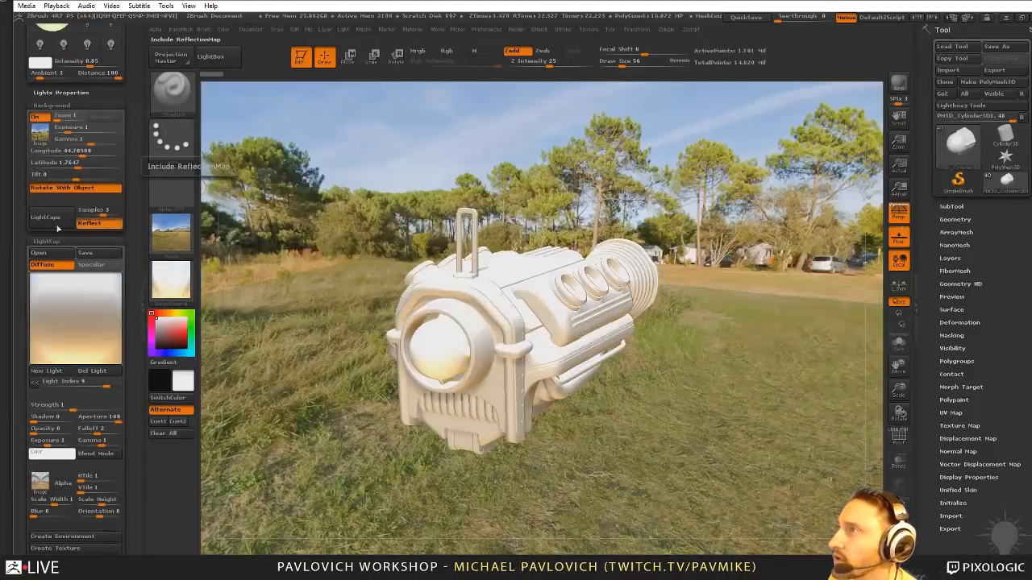
drag(627, 1, 626, 578)
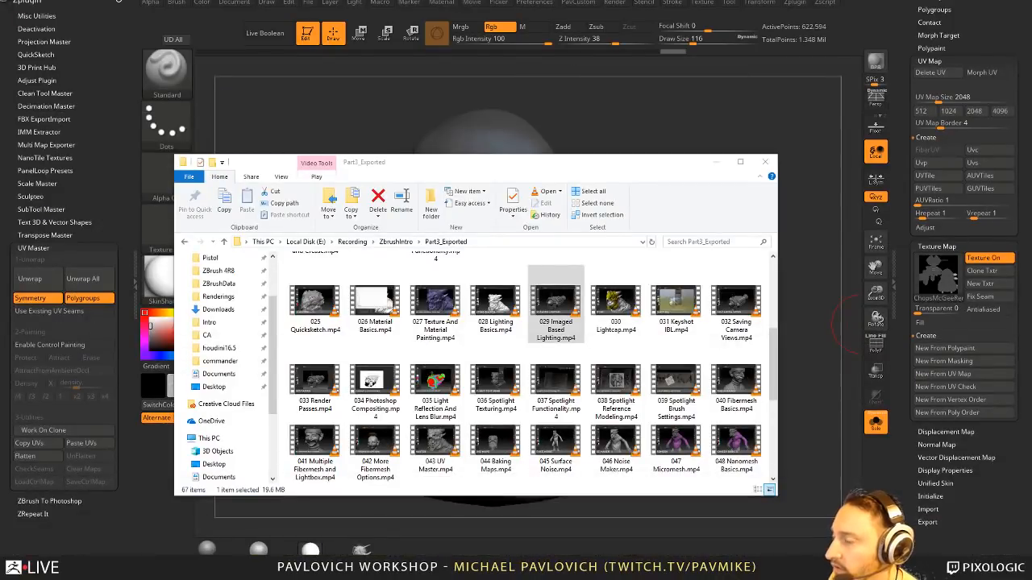
click(698, 178)
drag(612, 163, 613, 579)
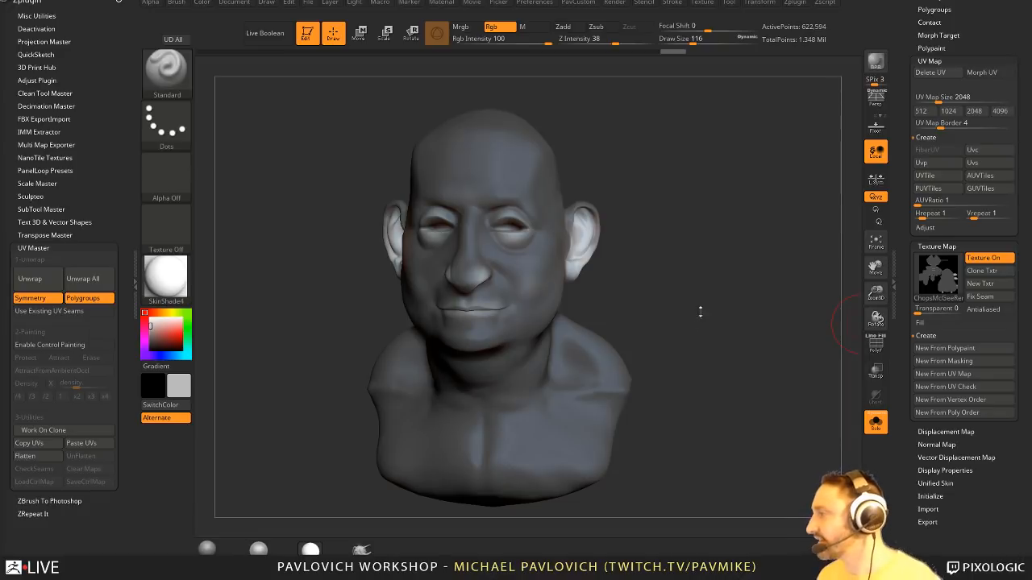
- Delete the grayscale duplicate subtool ChopsMcGeeRemeshed_2 from the bust
drag(677, 313, 580, 357)
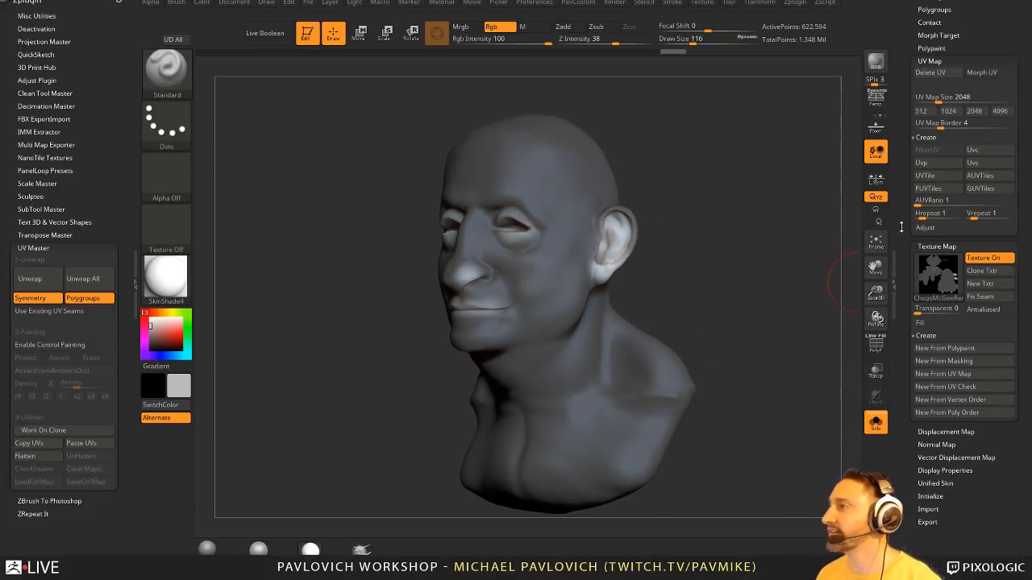
scroll(909, 505, up, 10)
click(919, 501)
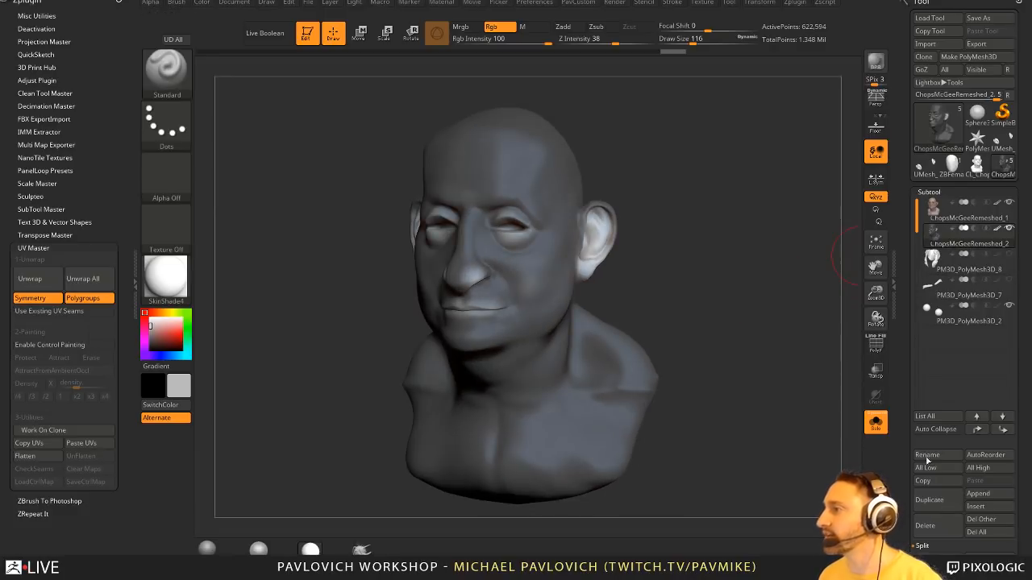
click(933, 526)
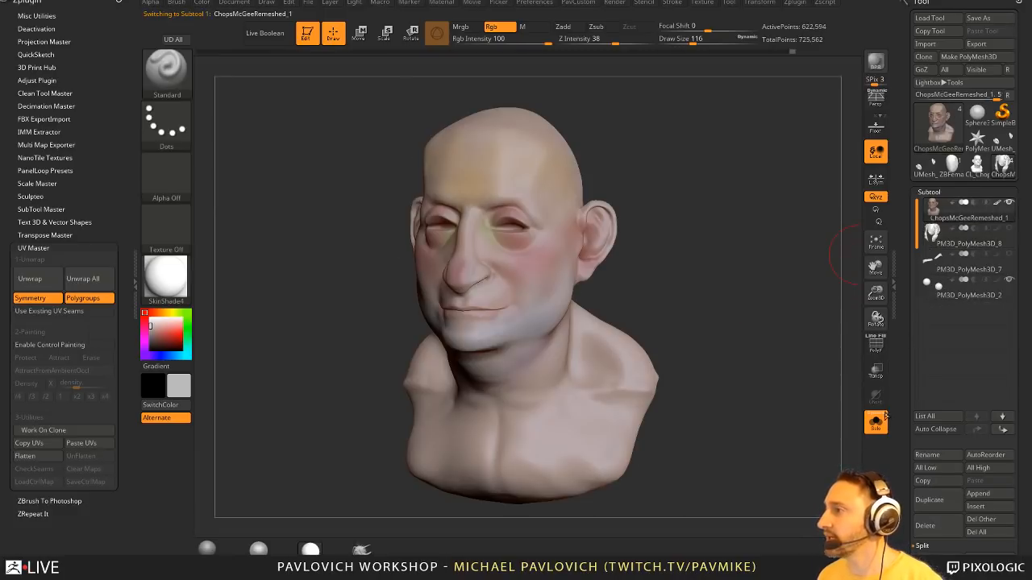
- Save the tool as ChopsMcGeeRemeshed.ZTL in the OldMan folder, replacing the existing file
drag(793, 365, 856, 356)
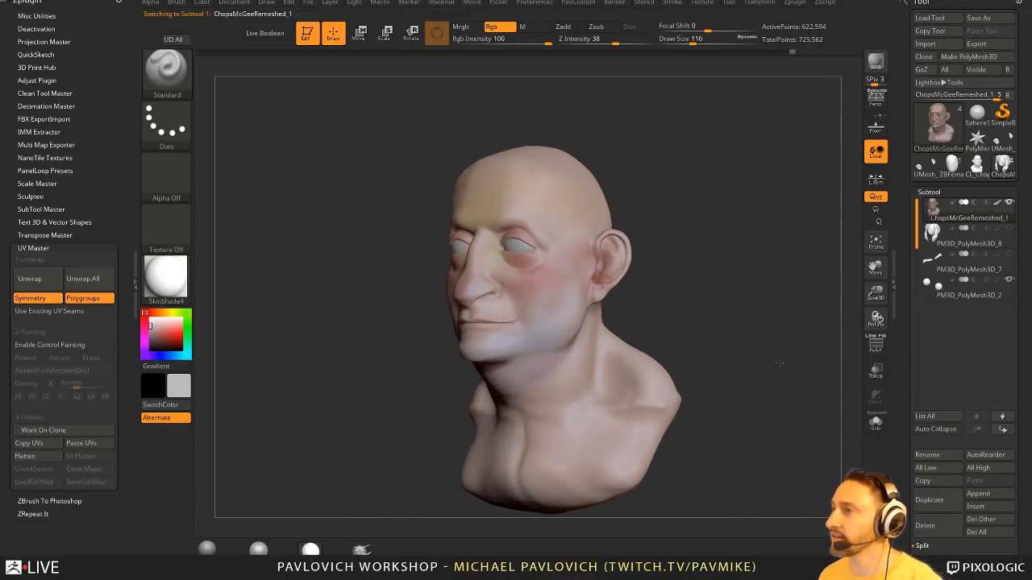
click(979, 18)
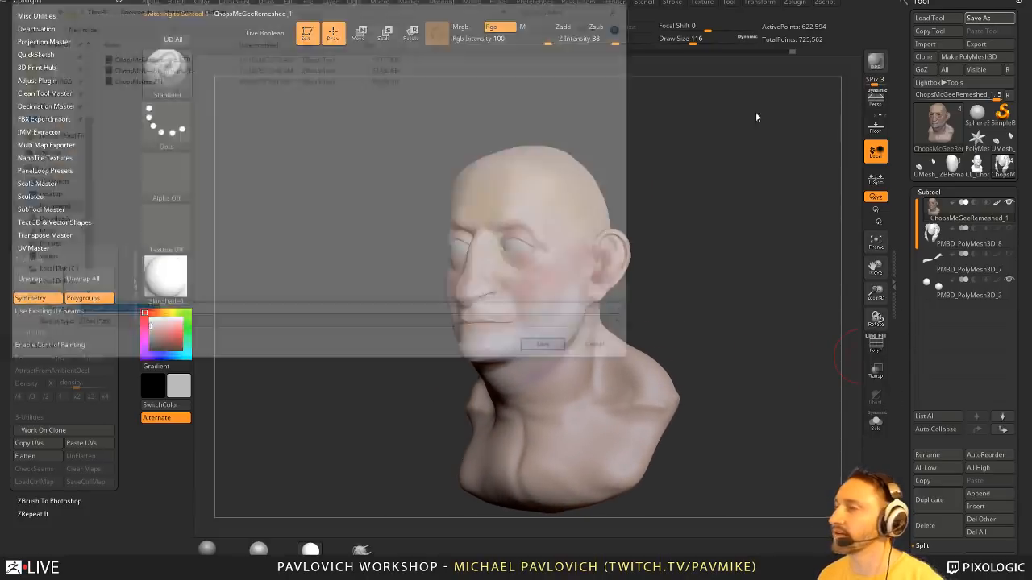
double_click(171, 56)
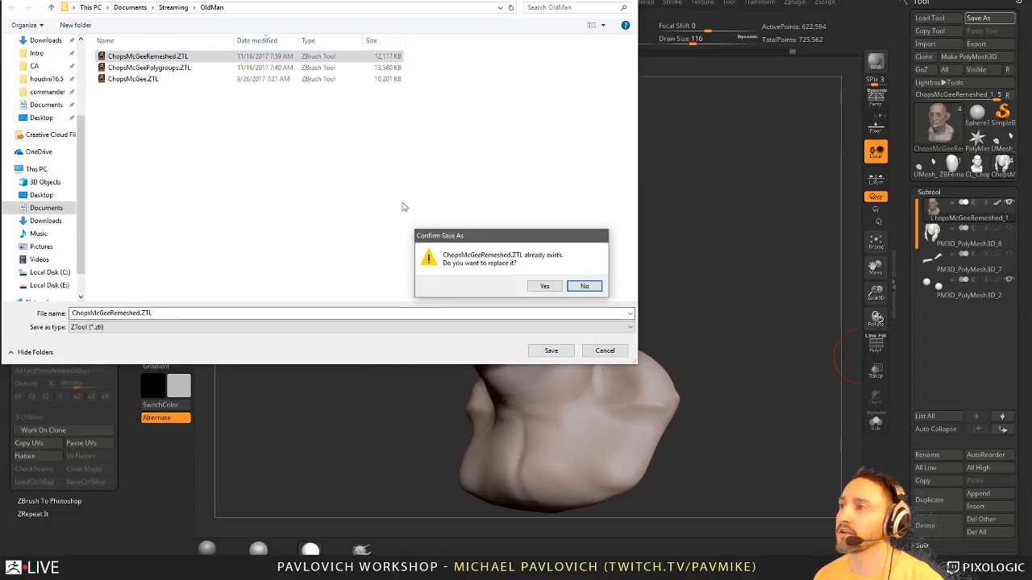
click(538, 287)
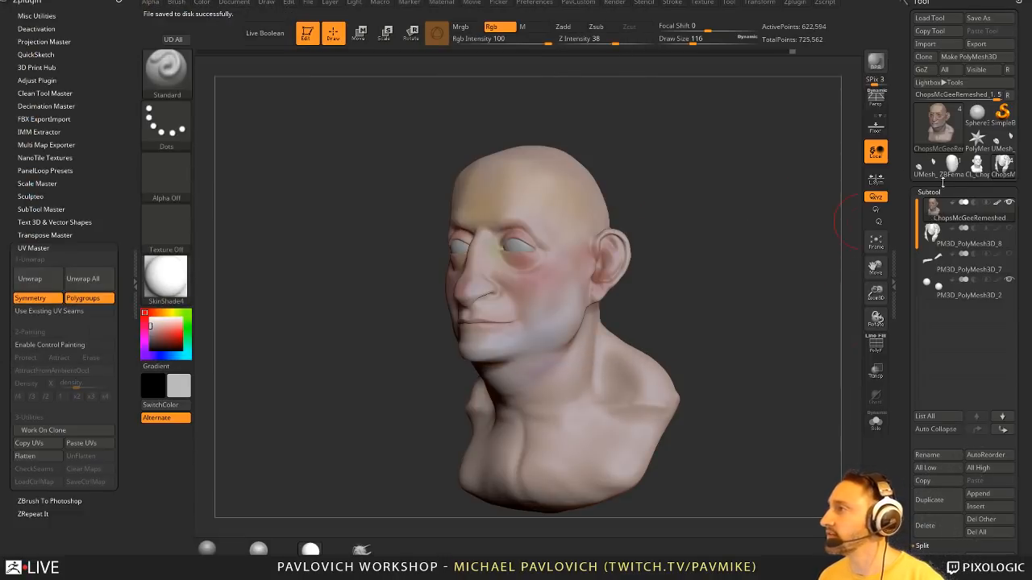
- Switch to the ZBFemale_TechSuitHelmet tool, frame it, and apply the MatCap Gray material
click(951, 167)
key(f)
mouse_move(713, 319)
right_down()
mouse_move(737, 315)
mouse_move(718, 282)
right_up()
key(s)
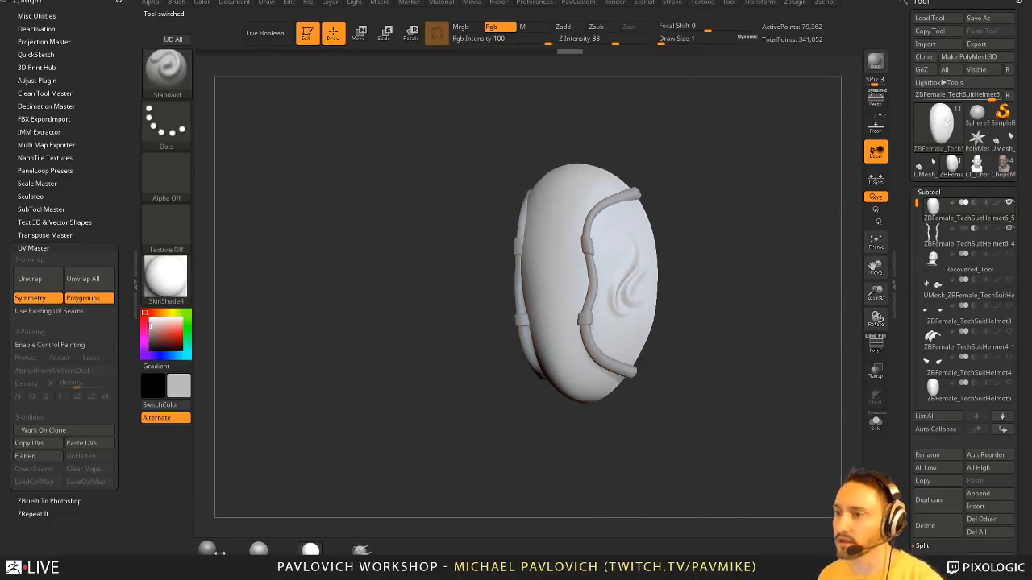
click(211, 550)
right_drag(478, 222, 589, 234)
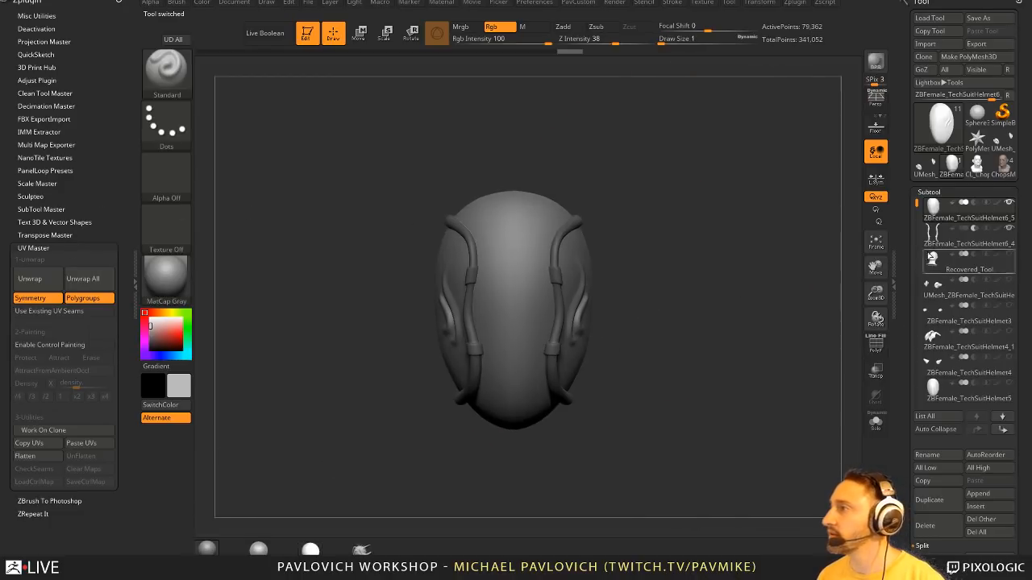
- Show all helmet subtools and delete the first two, the smooth mask and its tube straps
shift+click(1009, 203)
right_drag(797, 306, 745, 282)
click(1009, 203)
click(931, 526)
click(935, 528)
- Inspect the helmet from several sides, selecting the faceplate and the female head and briefly isolating the head
alt+click(516, 311)
key(s)
drag(745, 287, 730, 287)
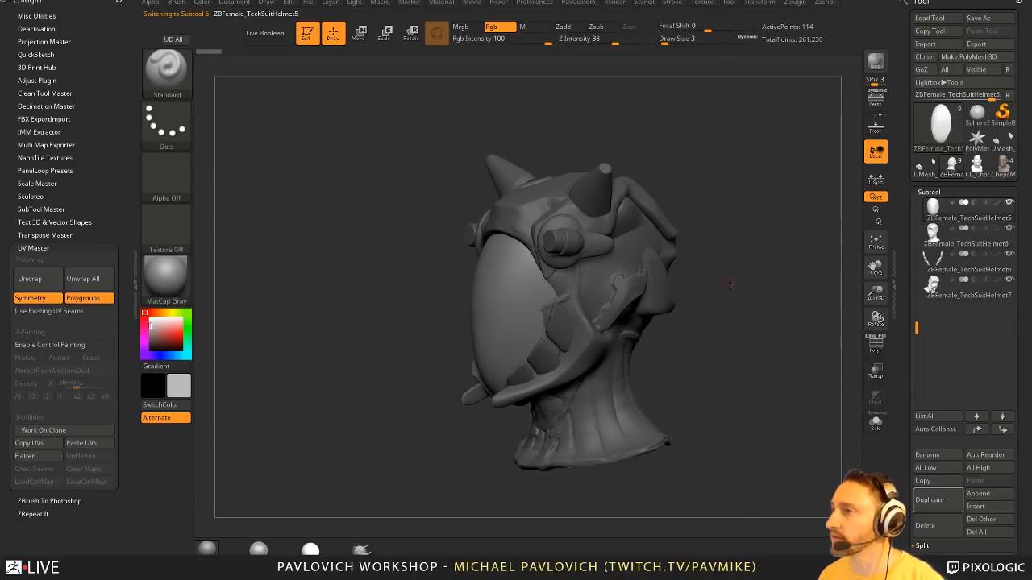
right_drag(730, 287, 762, 311)
alt+click(569, 328)
right_drag(665, 321, 799, 366)
click(876, 420)
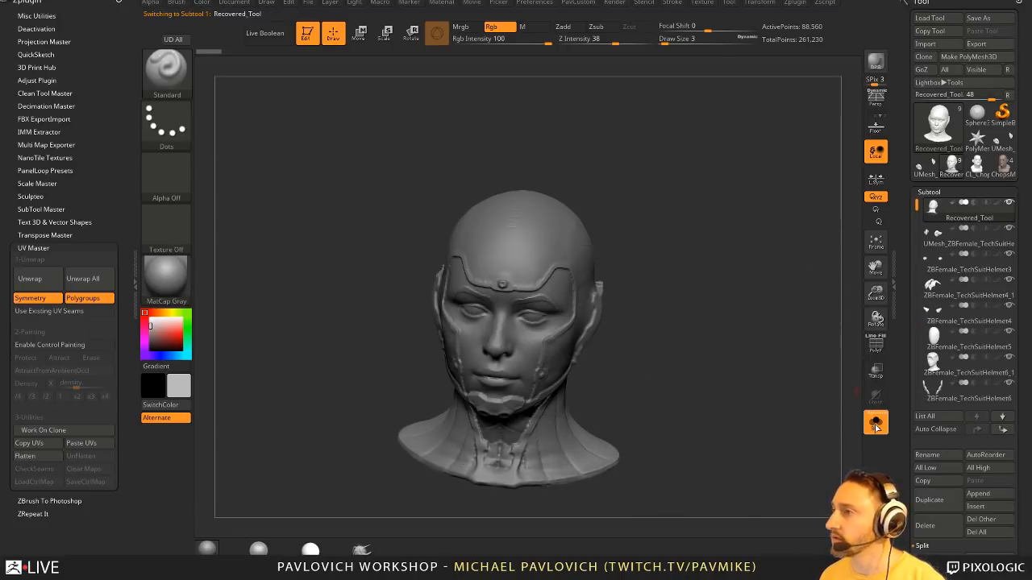
click(876, 421)
- Activate the Move brush and select the jaw side-plate subtool ZBFemale_TechSuitHelmet6
alt+click(540, 329)
right_drag(540, 329, 622, 336)
key(b)
key(m)
key(v)
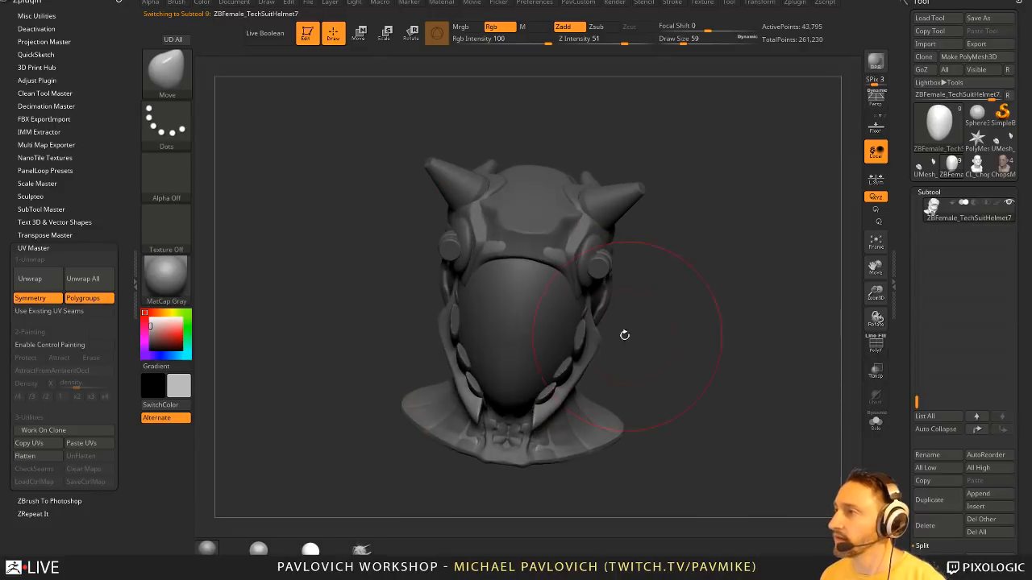
alt+click(597, 322)
alt+click(586, 332)
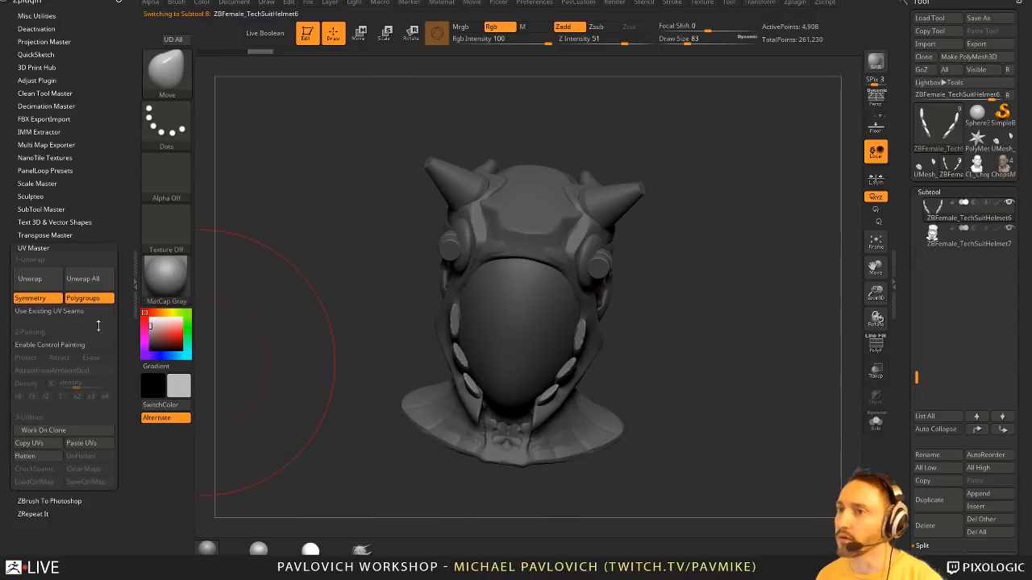
- Enable topological auto masking for the Move brush and try it on the jaw side plates
click(180, 5)
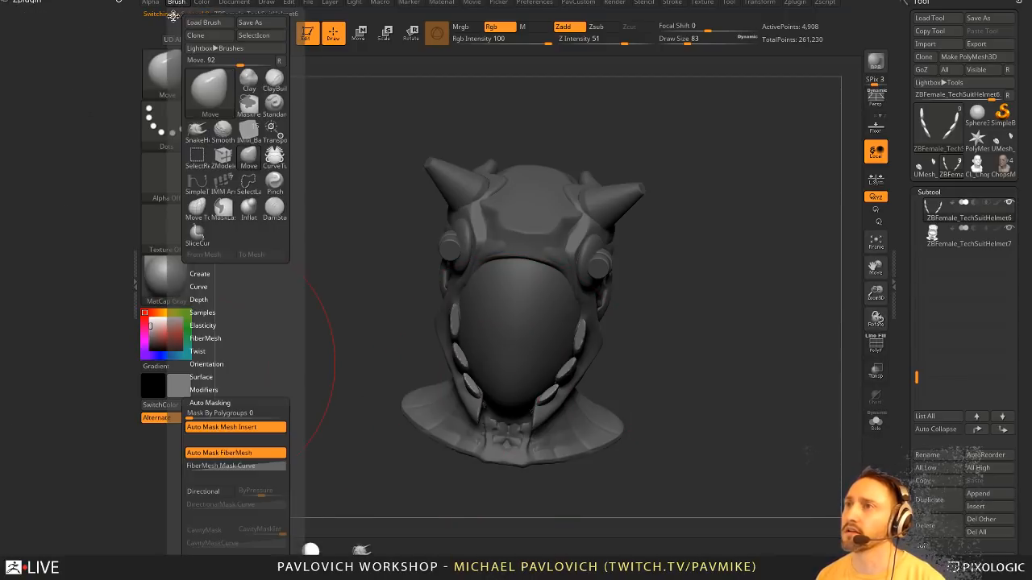
drag(181, 14, 65, 25)
scroll(87, 248, down, 5)
scroll(87, 248, down, 3)
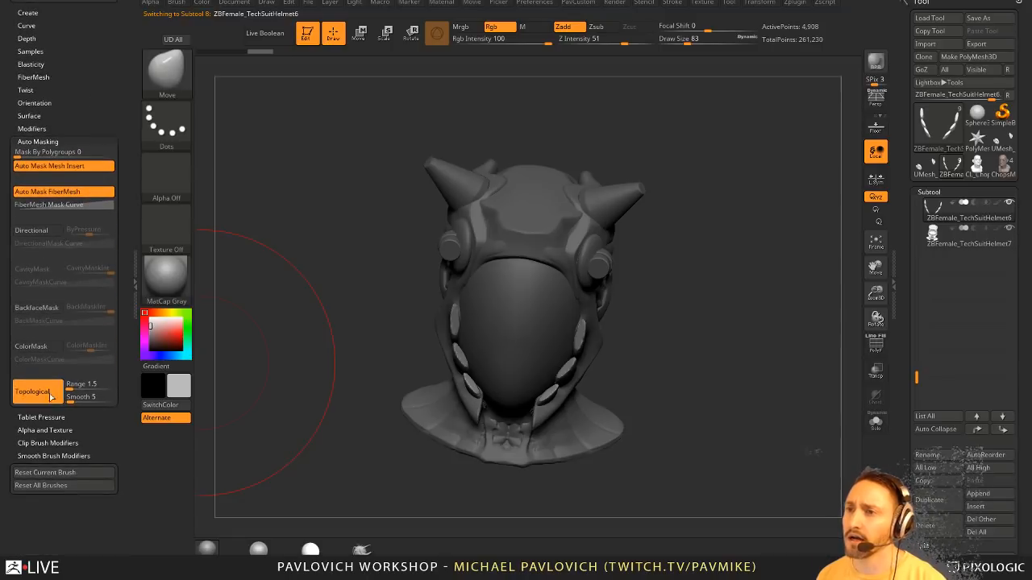
drag(345, 253, 484, 333)
mouse_move(590, 373)
mouse_down()
mouse_move(613, 341)
mouse_move(696, 334)
mouse_move(604, 380)
mouse_up()
- Switch to the Standard brush, turn on the polyframe display and set the main color to white
key(b)
key(s)
key(t)
key(shift+f)
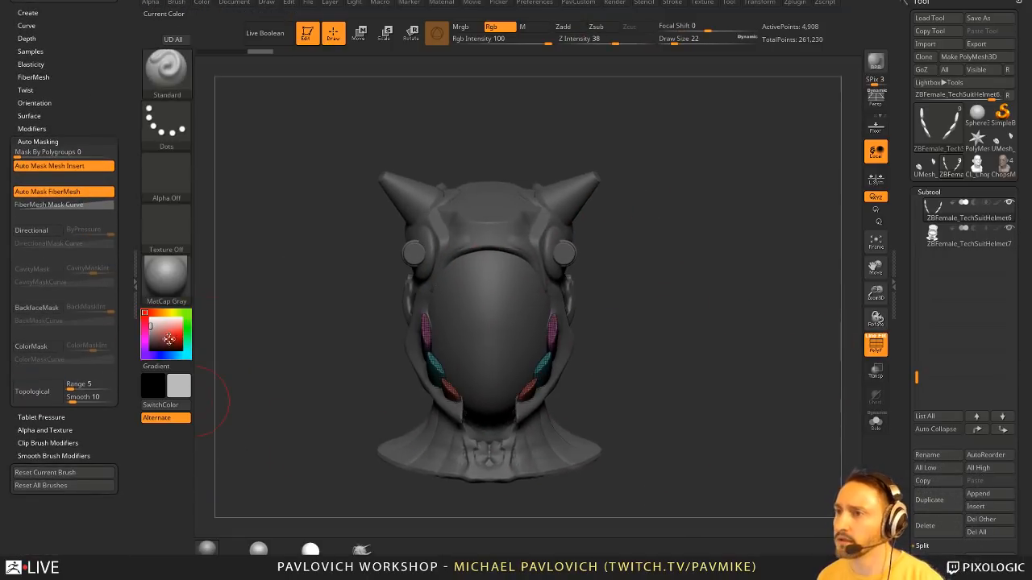
drag(168, 340, 145, 313)
- Activate the transform gizmo, center and reorient it on the side plates, and enable transforming all selected subtools
key(w)
alt+drag(722, 190, 705, 216)
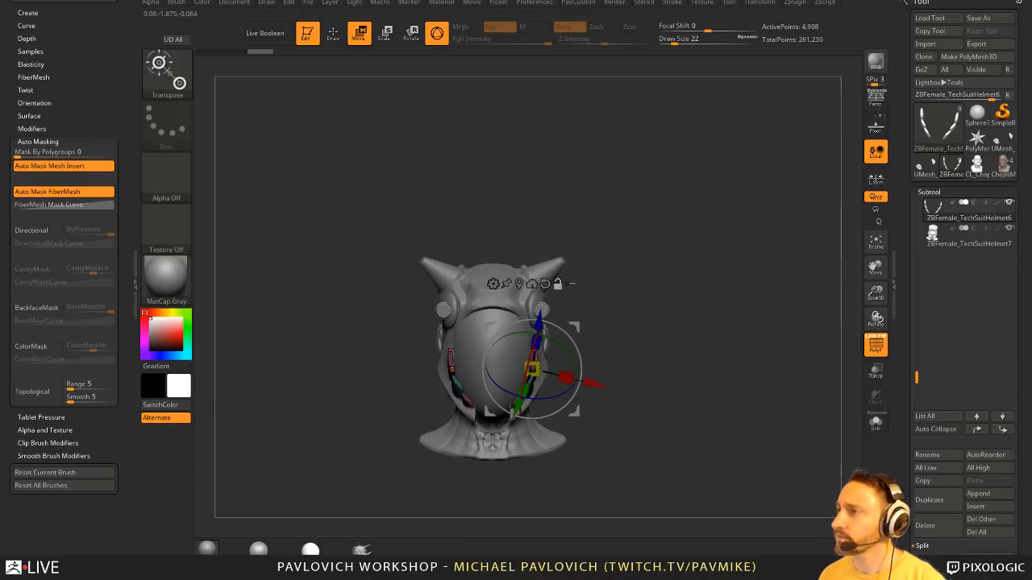
click(519, 284)
click(475, 298)
click(462, 348)
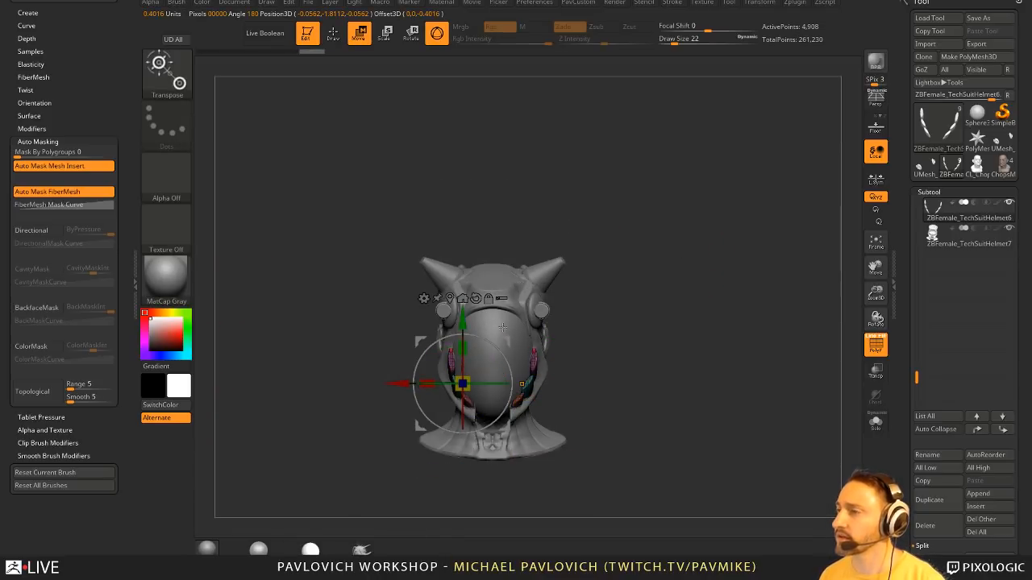
click(450, 299)
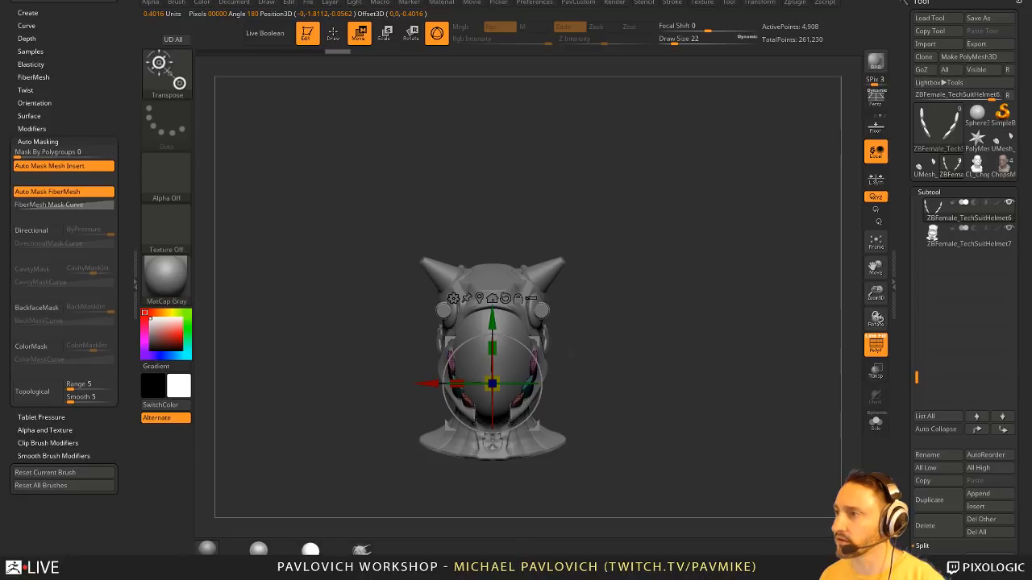
click(531, 299)
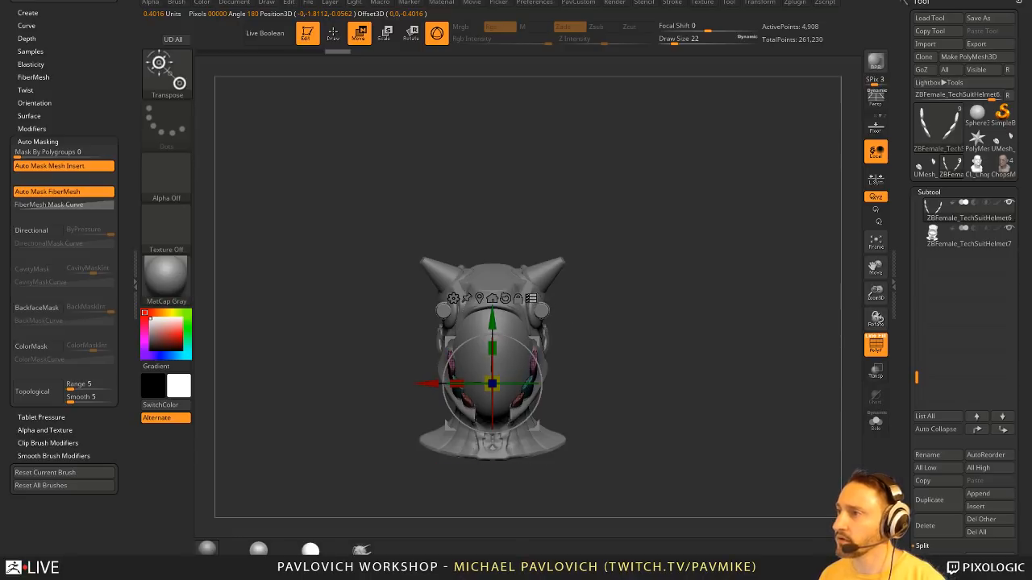
- Change the selection brush from SelectLasso to SelectRect
drag(667, 321, 639, 308)
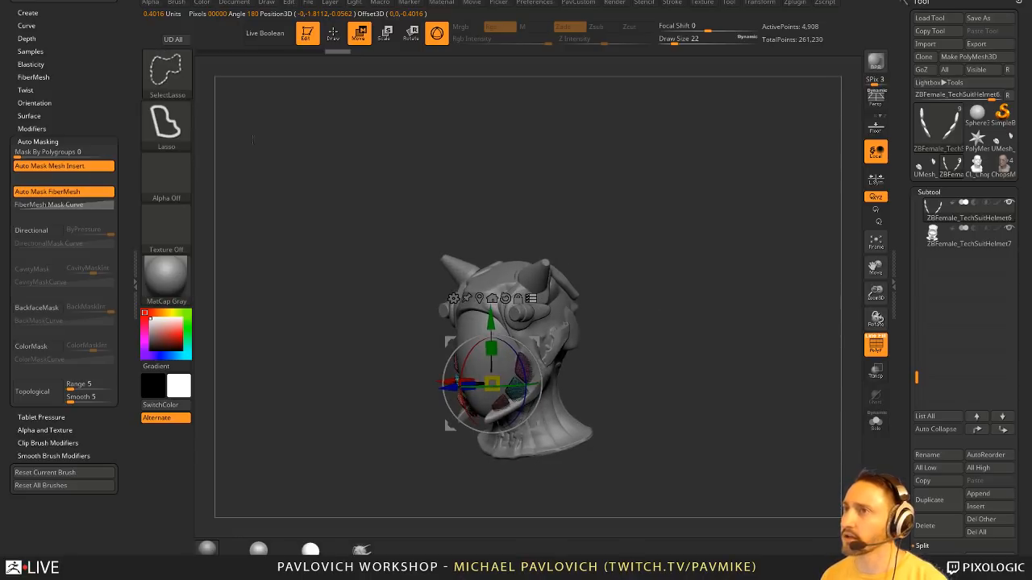
ctrl+shift+click(167, 74)
ctrl+shift+click(222, 83)
drag(585, 250, 627, 267)
mouse_move(708, 359)
mouse_down()
mouse_move(721, 365)
mouse_move(746, 332)
mouse_move(673, 319)
mouse_move(785, 345)
mouse_move(710, 340)
mouse_move(720, 337)
mouse_up()
- Turn off the polyframe display and limit the transform selection to the horn and neck subtools
ctrl+shift+click(663, 314)
key(shift+f)
ctrl+shift+click(661, 310)
drag(661, 310, 703, 316)
ctrl+shift+click(703, 316)
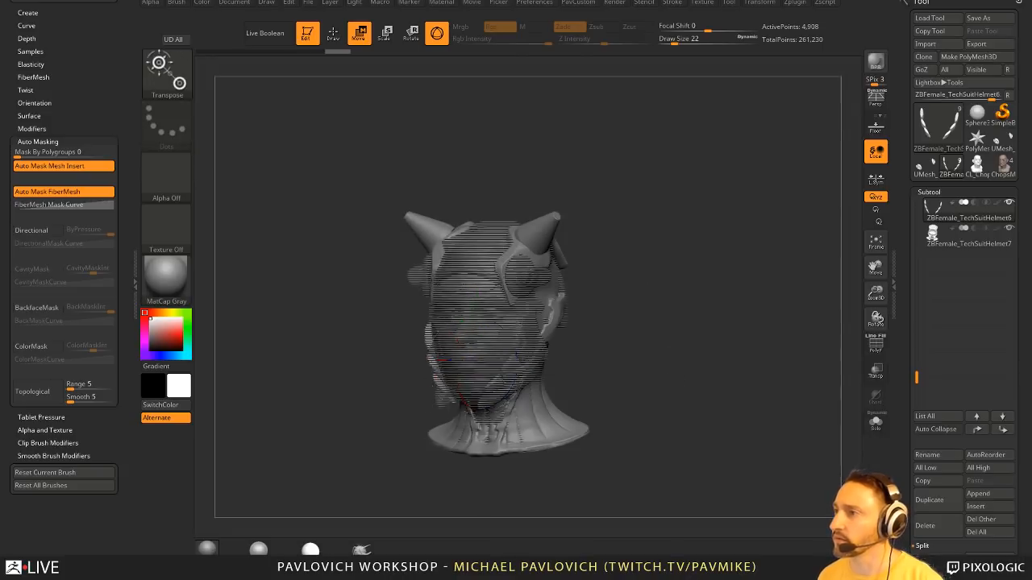
- Try moving the selected horns and neck together with the gizmo from the front view, and undo it
shift+drag(682, 363, 701, 372)
mouse_move(528, 312)
mouse_down()
mouse_move(574, 384)
mouse_move(712, 306)
mouse_move(792, 236)
mouse_up()
key(ctrl+z)
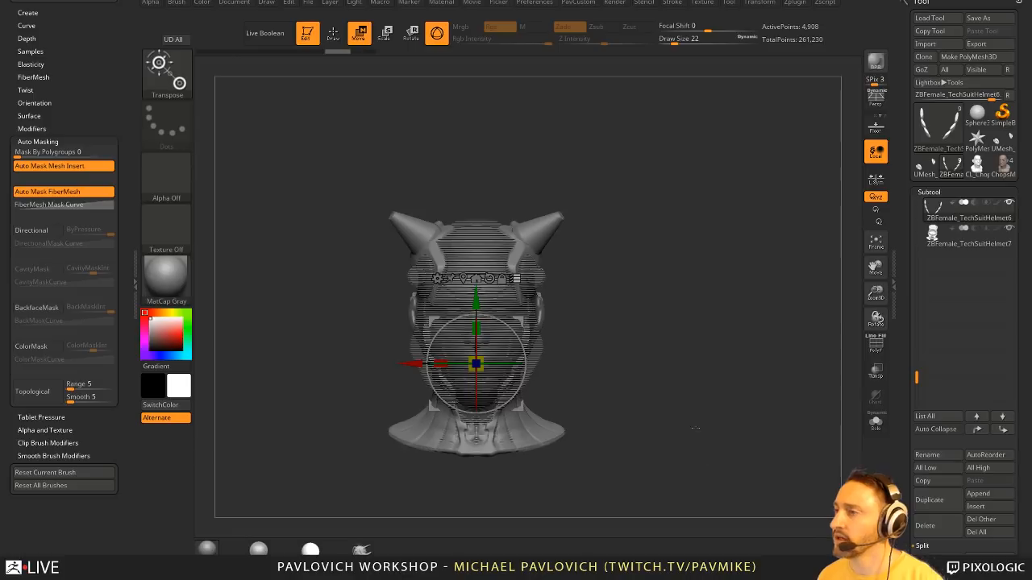
- Invert the subtool selection, try moving the face and helmet parts, undo the move, and reselect all subtools
ctrl+shift+drag(688, 243, 722, 315)
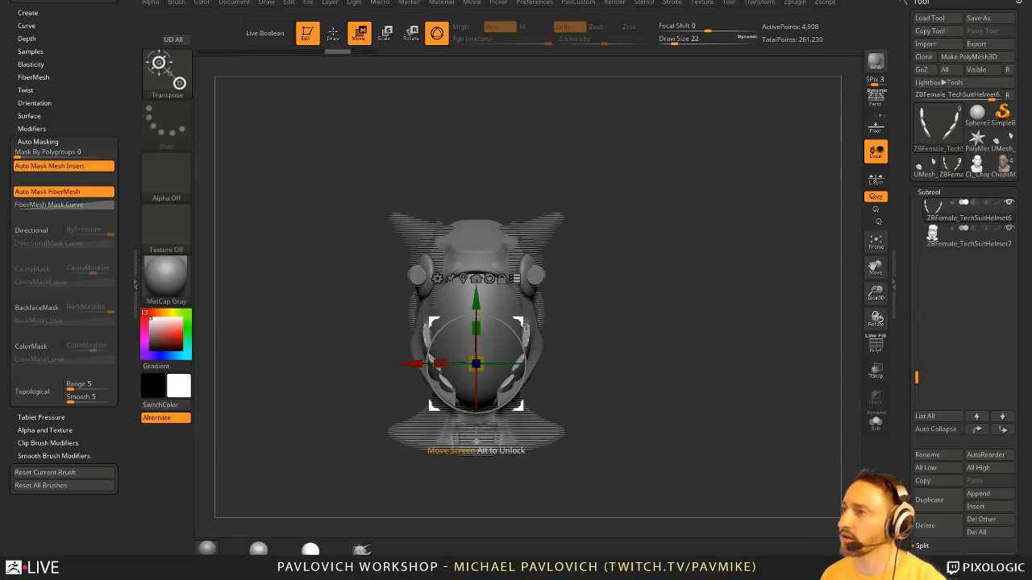
drag(524, 321, 569, 222)
key(ctrl+z)
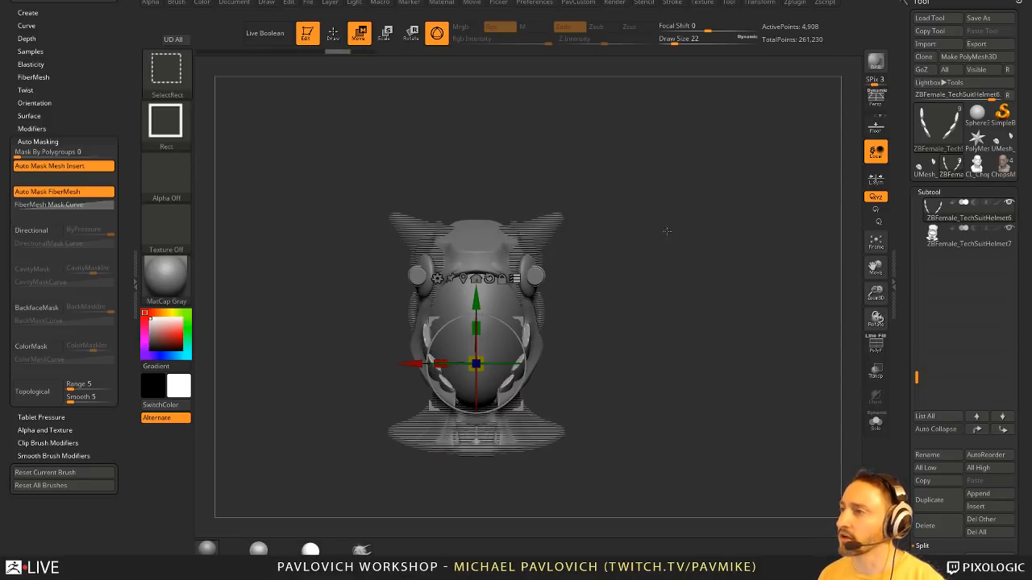
ctrl+shift+click(667, 232)
drag(747, 366, 719, 346)
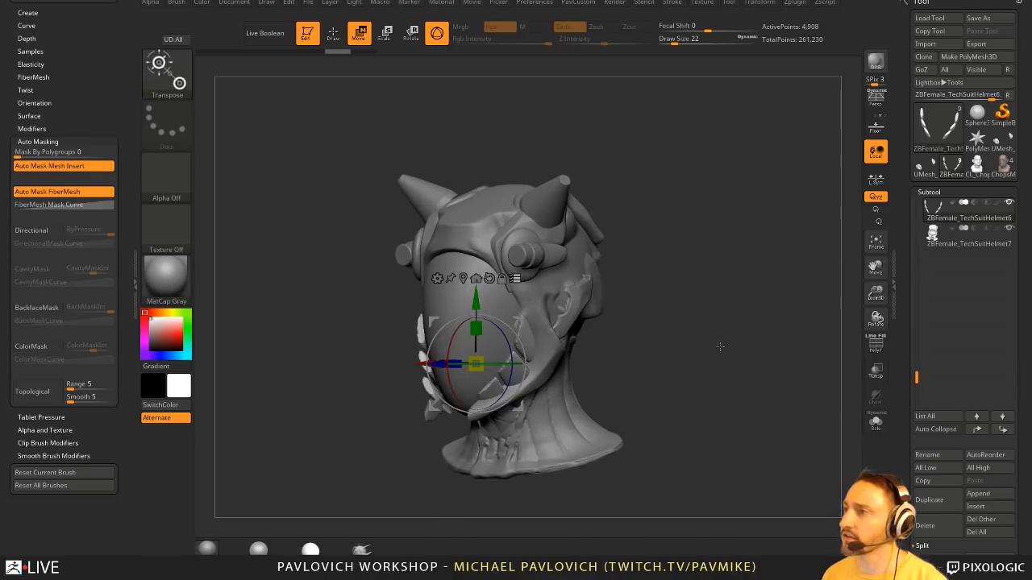
- Deselect the helmet subtools and limit the transform selection to the two round side pieces
ctrl+shift+drag(723, 293, 737, 321)
ctrl+shift+click(654, 246)
drag(654, 248, 642, 249)
alt+drag(642, 249, 645, 278)
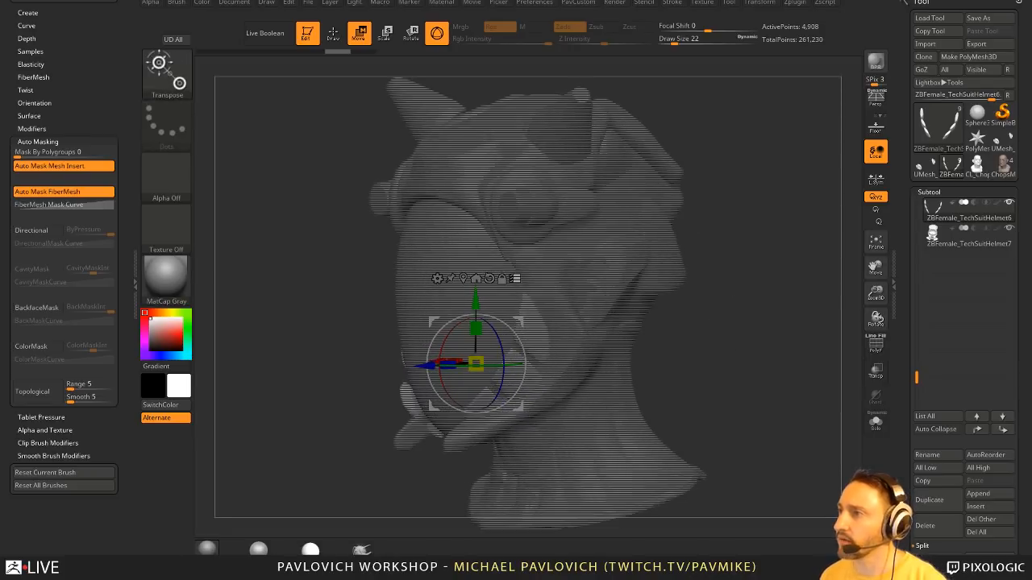
ctrl+shift+click(517, 205)
ctrl+shift+click(526, 179)
- Try moving the round side pieces with the gizmo from the front view, and undo the changes
shift+drag(720, 232, 745, 190)
drag(518, 320, 476, 276)
key(ctrl+z)
key(ctrl+z)
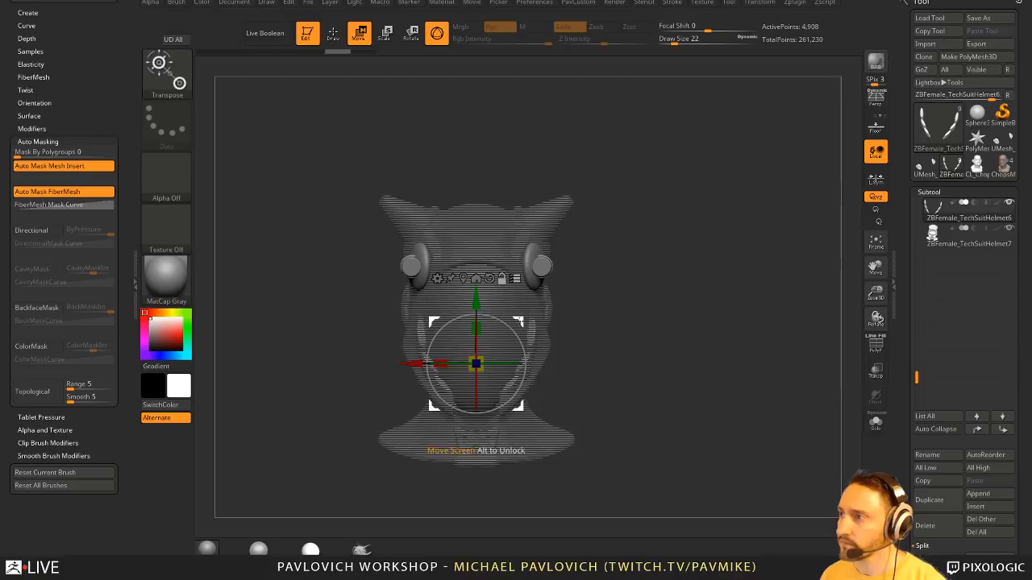
- Reposition the gizmo on one of the round side pieces and move both pieces slightly
alt+drag(518, 321, 592, 254)
drag(594, 230, 592, 236)
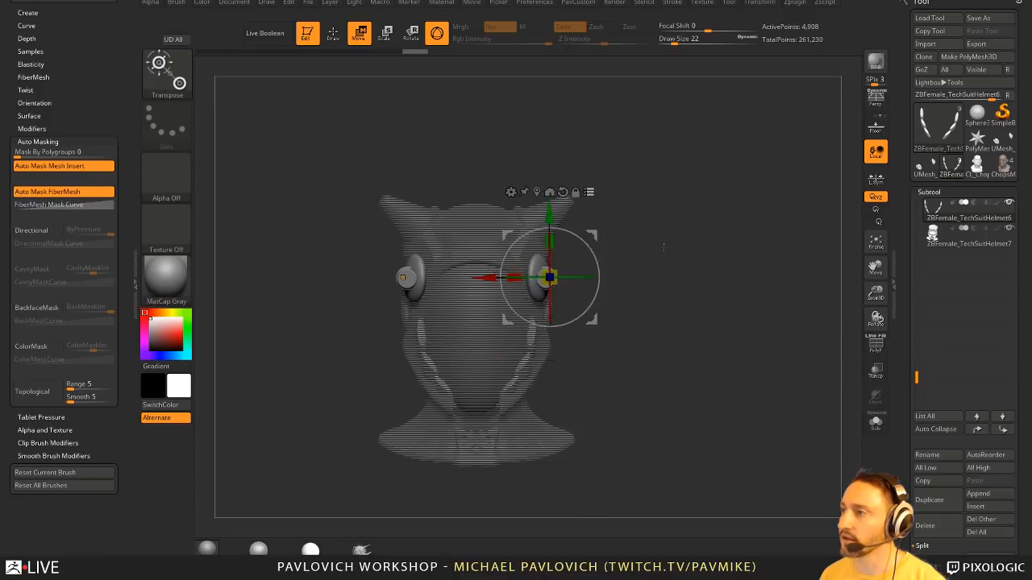
shift+drag(666, 244, 598, 234)
drag(663, 198, 707, 212)
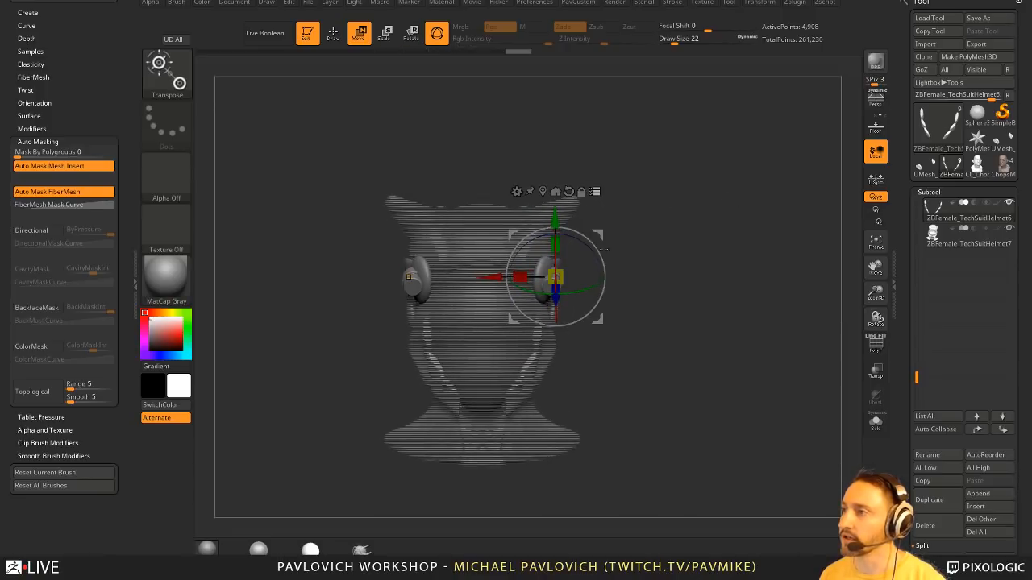
drag(598, 234, 599, 232)
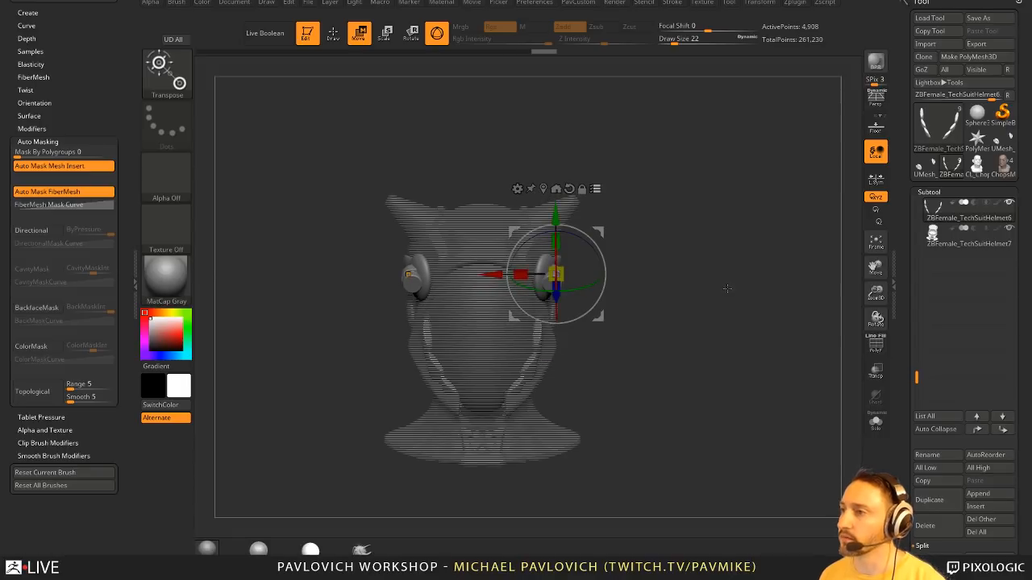
- Reselect all subtools, and limit the transform selection to the helmet's jaw frame and plates
mouse_move(714, 223)
mouse_down()
mouse_move(758, 335)
mouse_move(685, 324)
mouse_move(741, 325)
mouse_move(612, 343)
mouse_up()
key(ctrl+shift)
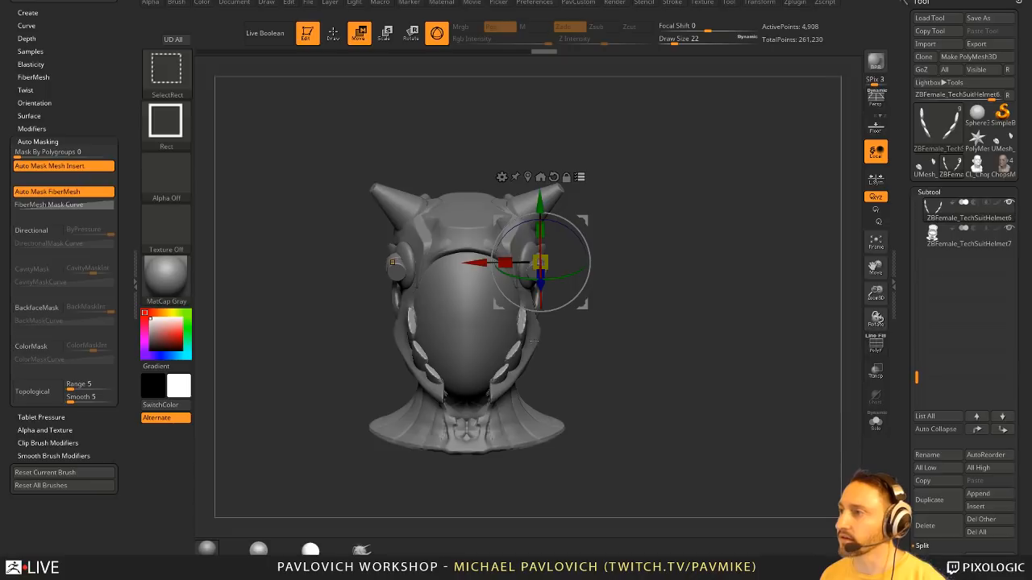
ctrl+shift+click(524, 343)
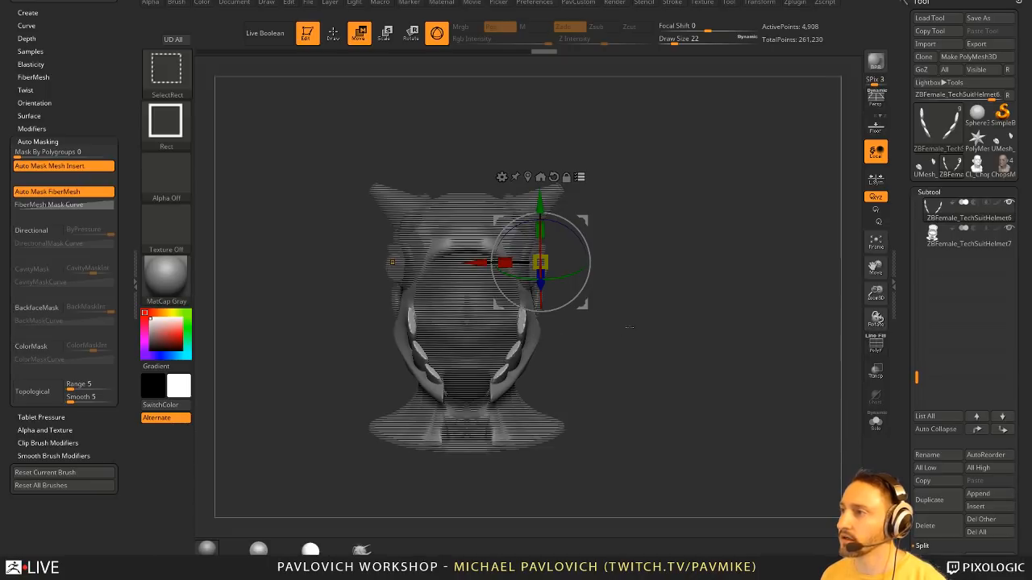
key(ctrl+shift)
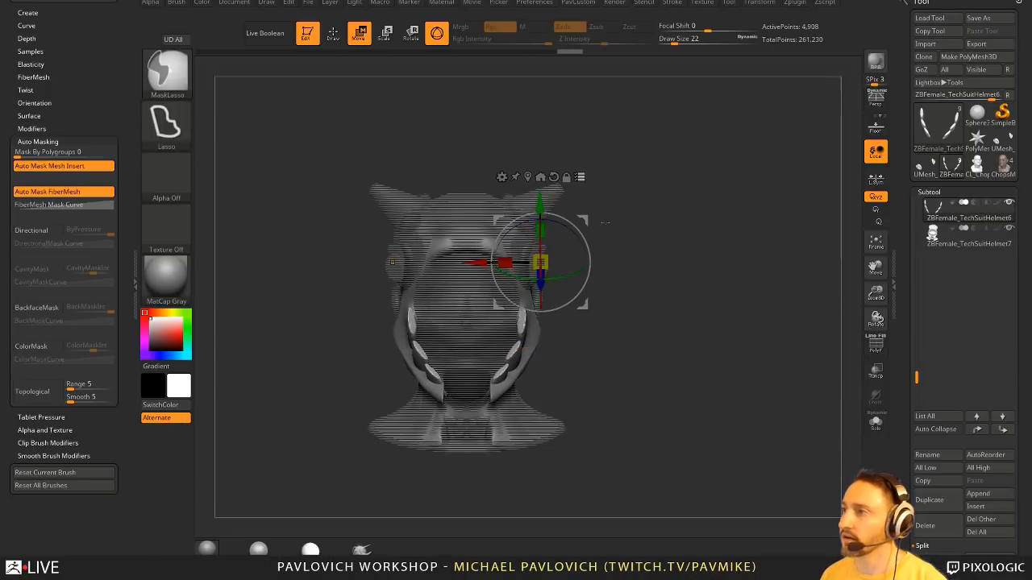
drag(655, 342, 548, 346)
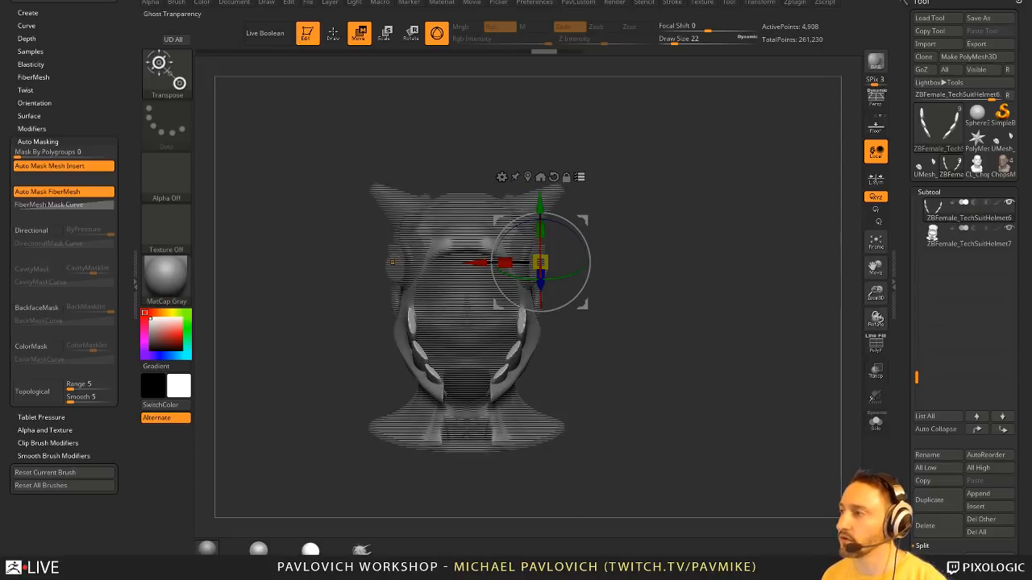
click(876, 421)
click(875, 421)
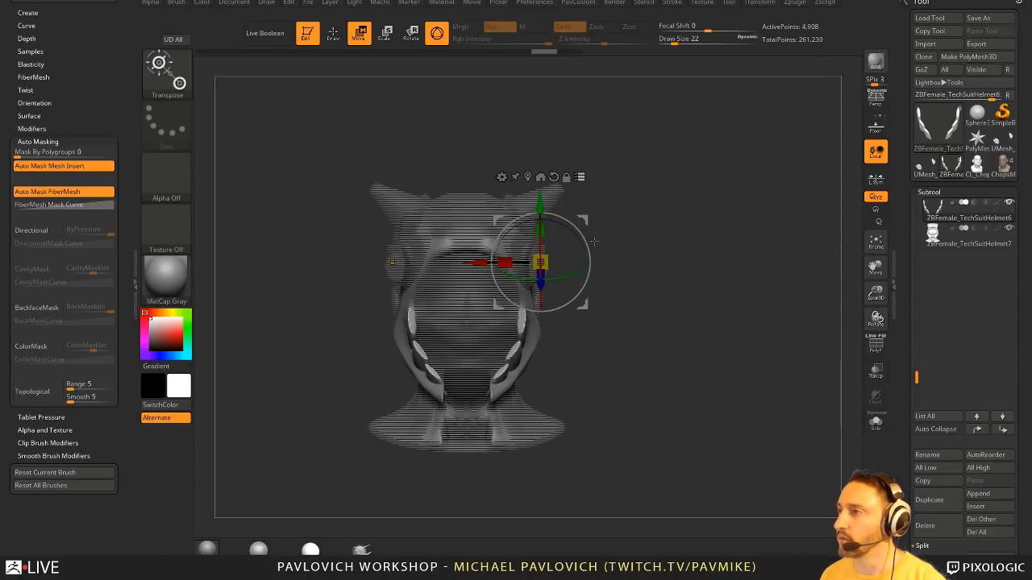
- Undo the limited selection so all helmet subtools are selected again, and return to the front view
key(ctrl+shift)
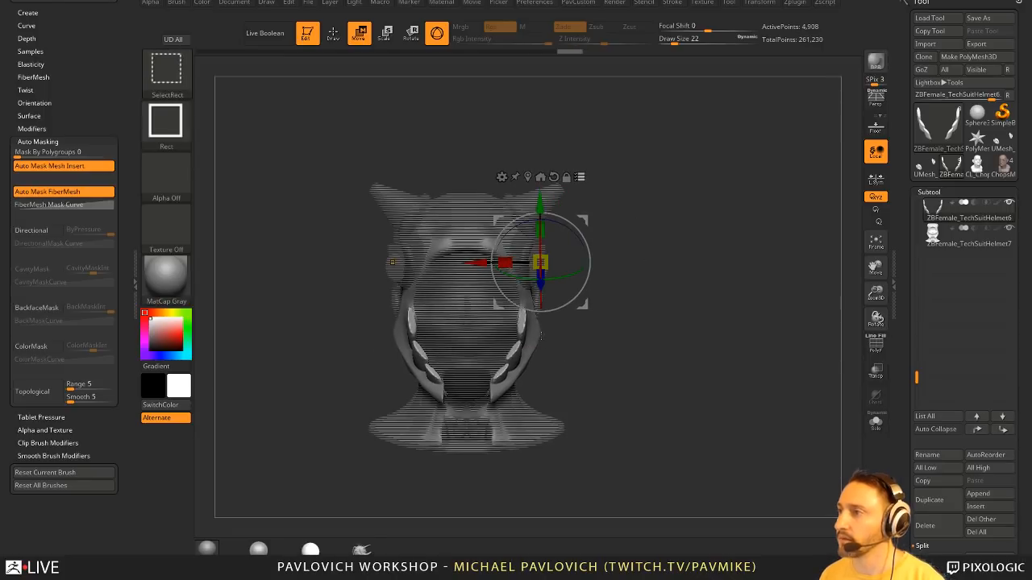
key(ctrl+z)
mouse_move(588, 219)
alt+mouse_down()
mouse_move(582, 257)
mouse_move(615, 231)
mouse_move(595, 224)
mouse_move(607, 254)
mouse_move(580, 281)
mouse_move(585, 308)
alt+mouse_up()
ctrl+shift+click(582, 256)
key(ctrl+z)
key(ctrl+z)
shift+drag(692, 269, 766, 272)
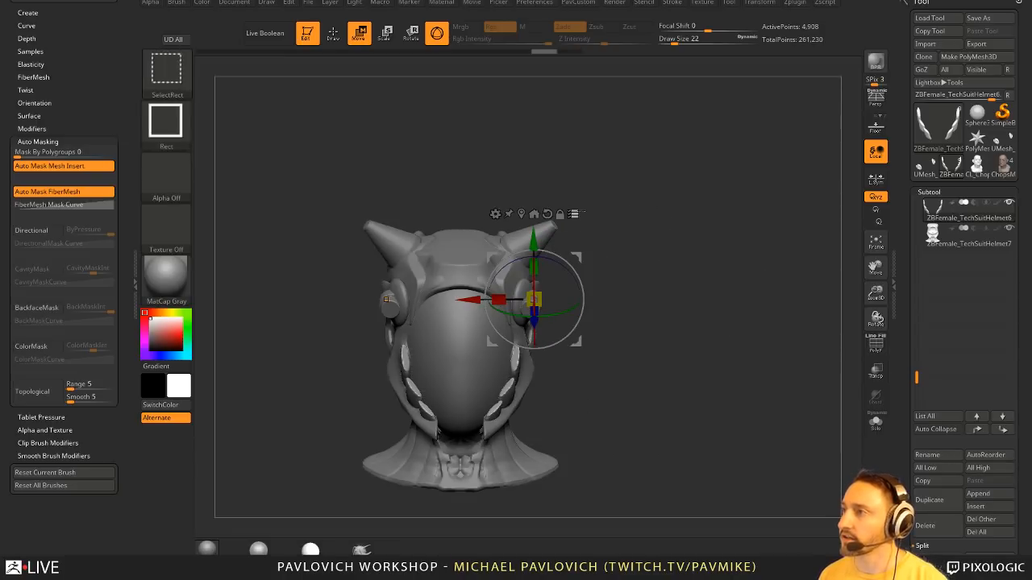
- Leave the transform gizmo for Draw mode and switch the active subtool to the helmet's neck and head part
mouse_move(694, 334)
mouse_down()
mouse_move(774, 323)
mouse_move(606, 308)
mouse_move(549, 329)
mouse_up()
key(q)
alt+click(549, 324)
alt+click(529, 350)
alt+click(560, 343)
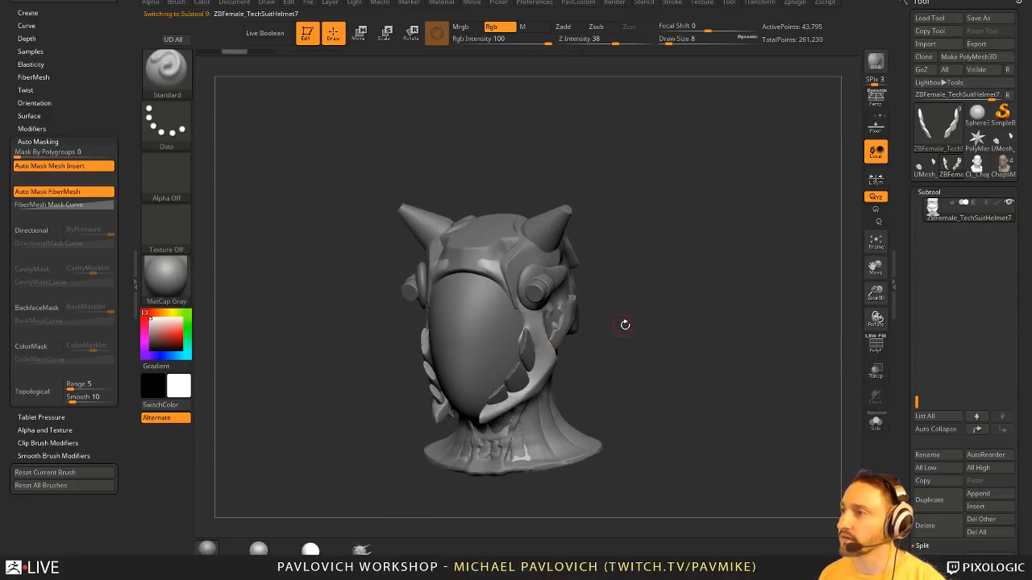
key(s)
mouse_move(624, 324)
shift+mouse_down()
mouse_move(595, 332)
mouse_move(605, 369)
shift+mouse_up()
- Choose the Move brush, make the jaw plates the active subtool, and adjust the brush size to reshape them
key(b)
key(m)
key(v)
drag(532, 382, 566, 346)
alt+click(535, 382)
key(s)
drag(556, 355, 551, 360)
- Pull the jaw plates near the chin with the Move brush from below, and return to the Standard brush
alt+drag(629, 357, 582, 321)
drag(675, 339, 676, 291)
drag(538, 363, 480, 373)
key(s)
drag(484, 370, 486, 368)
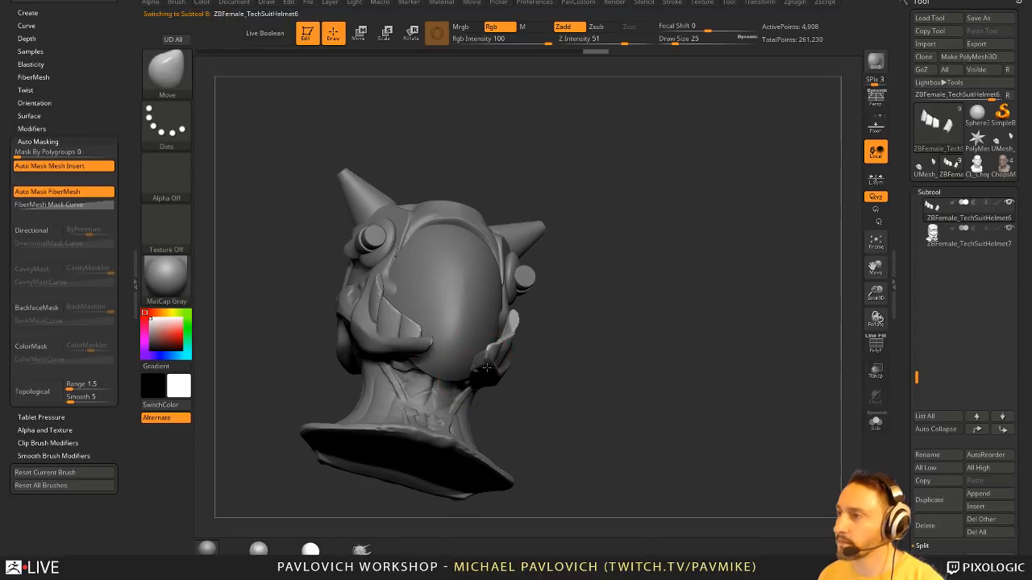
mouse_move(544, 348)
shift+mouse_down()
mouse_move(621, 357)
mouse_move(645, 372)
shift+mouse_up()
key(b)
key(s)
key(t)
- Save the helmet tool in the TechsuitFemale folder, overwriting ZBFemale_TechSuitHelmet.ZTL
click(978, 18)
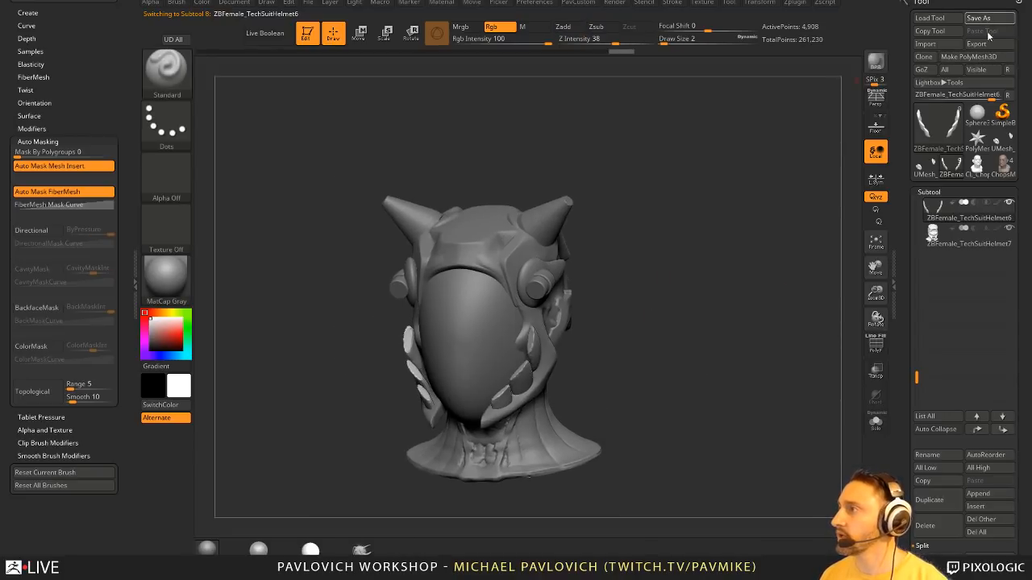
click(173, 7)
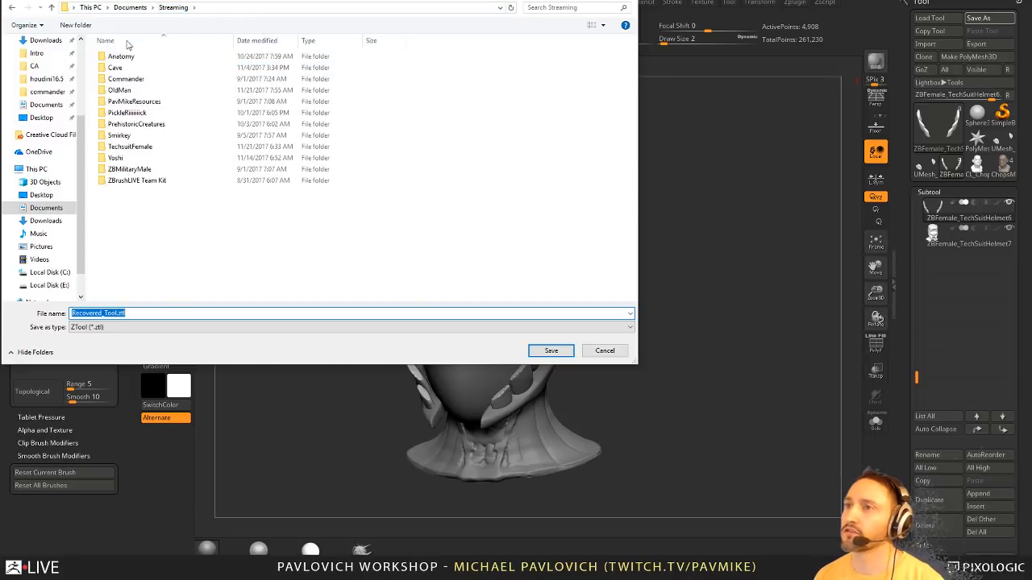
click(142, 150)
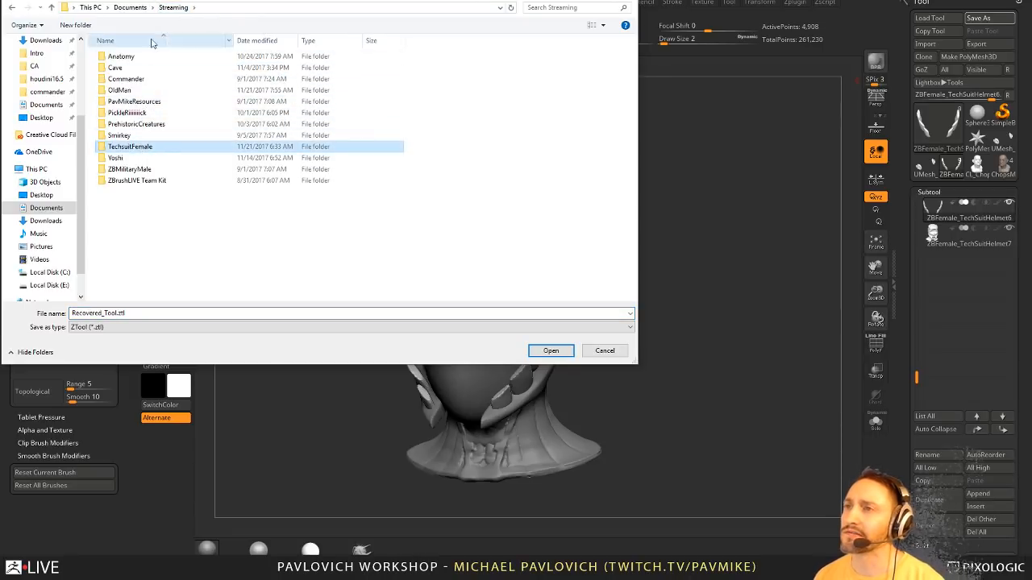
click(128, 148)
click(128, 148)
double_click(105, 148)
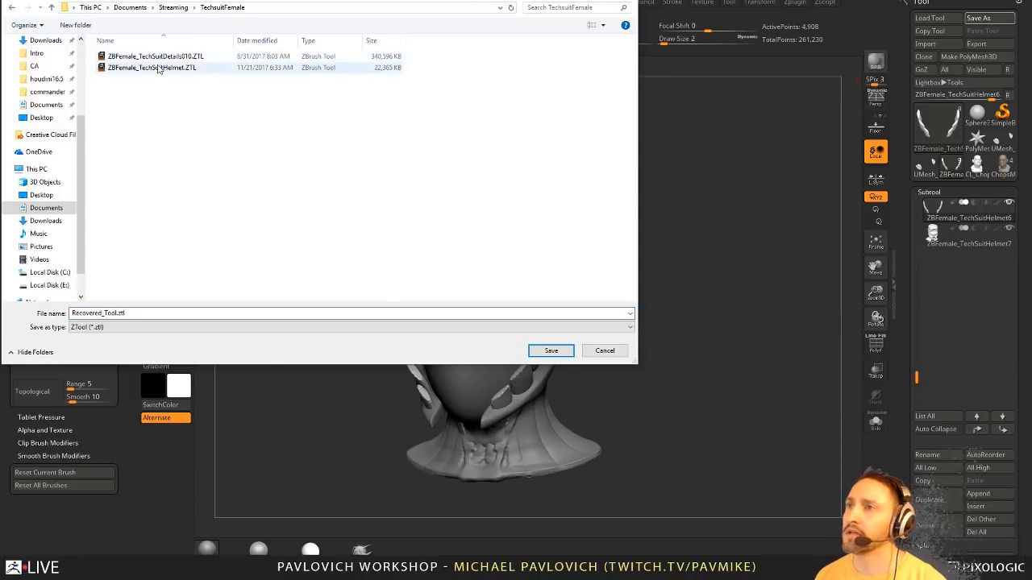
click(256, 41)
double_click(165, 56)
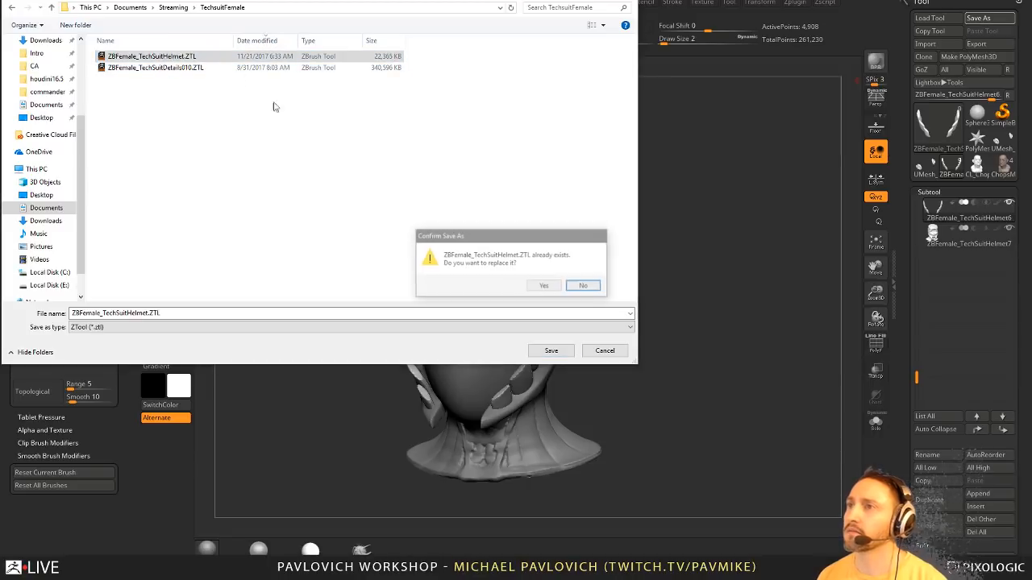
click(542, 285)
drag(709, 279, 720, 282)
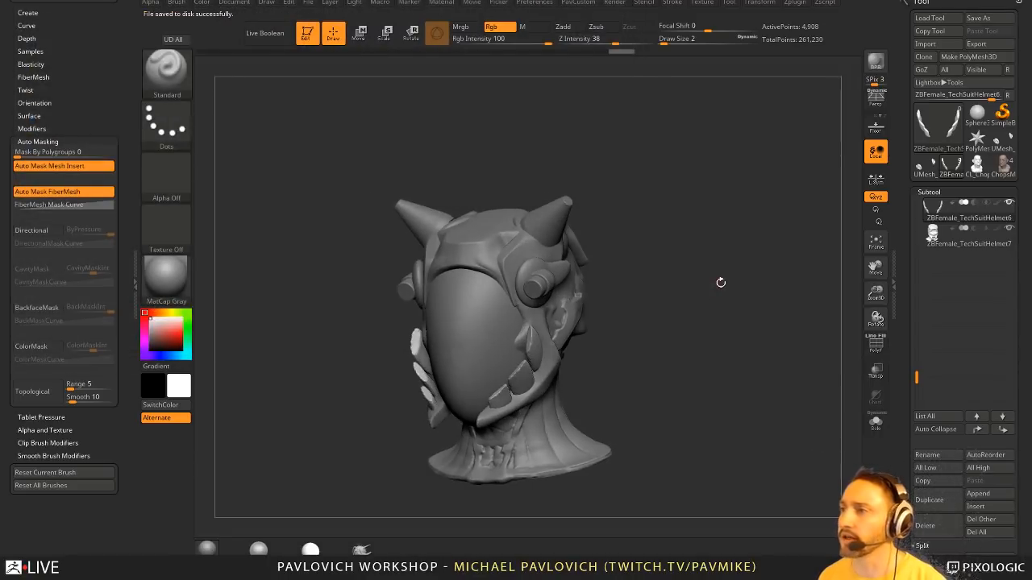
- Go through the loaded tools, including the ChopsMcGee head, and make the UMesh tool with the two round side pieces active
click(936, 171)
click(1000, 142)
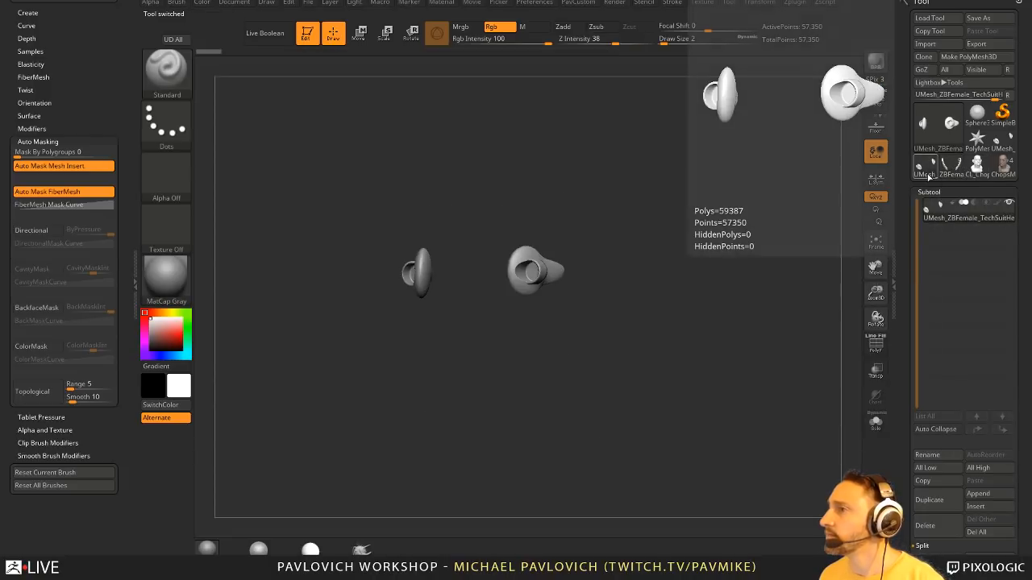
click(1003, 166)
click(976, 165)
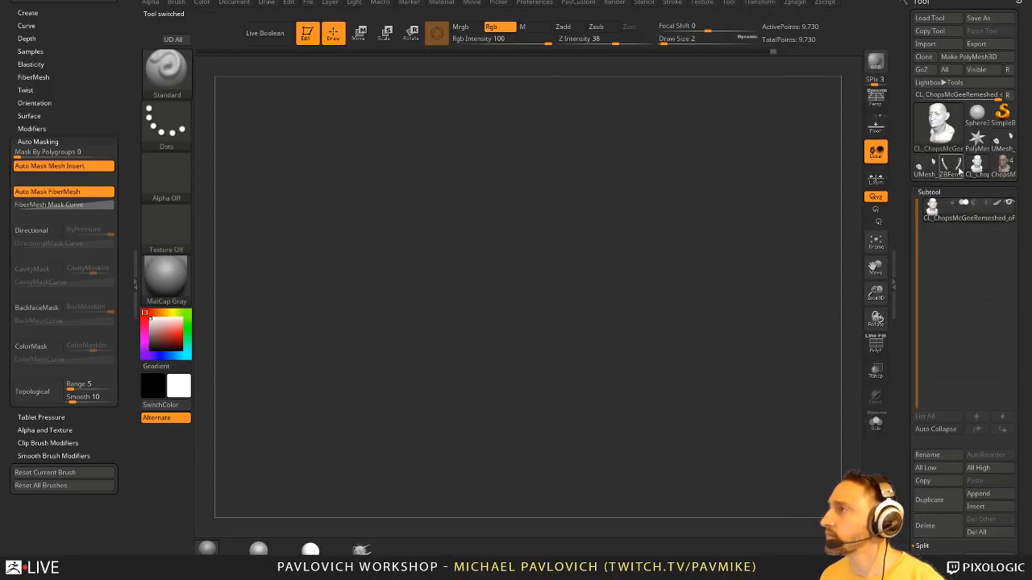
click(943, 170)
drag(476, 379, 457, 370)
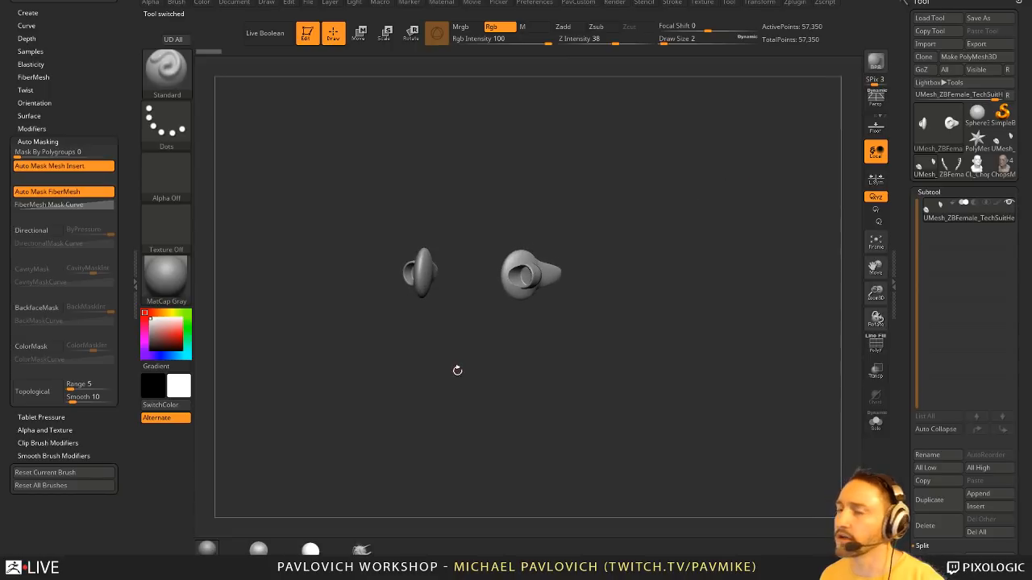